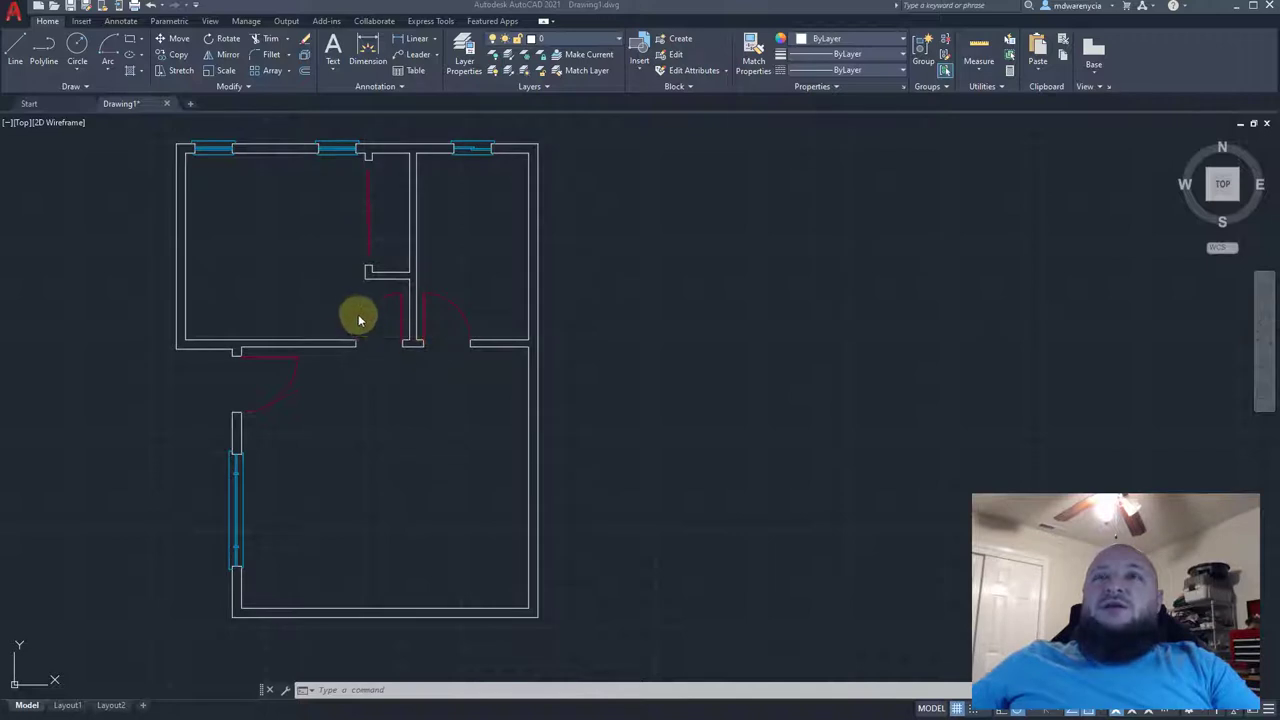
- Copy the upper-left room's inner wall lines, windows and doors to the empty space right of the floor plan
click(330, 225)
middle_drag(314, 256, 316, 306)
scroll(289, 340, up, 6)
scroll(289, 340, down, 6)
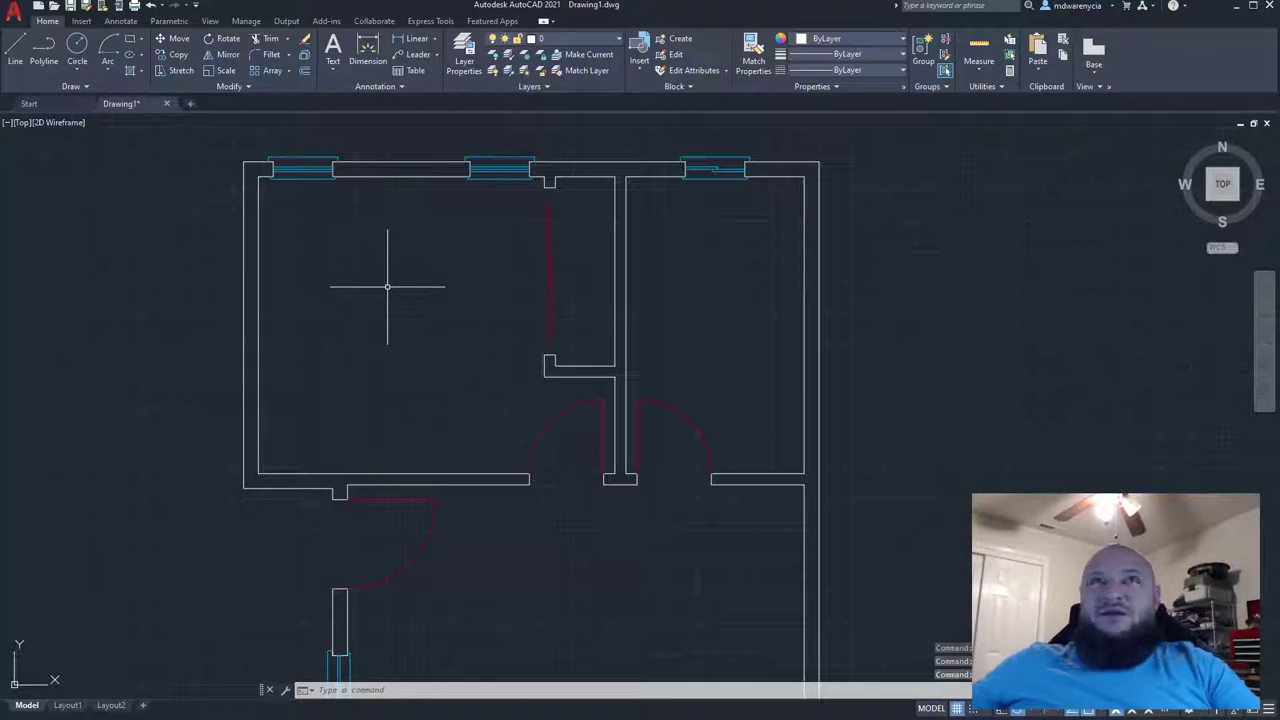
click(620, 480)
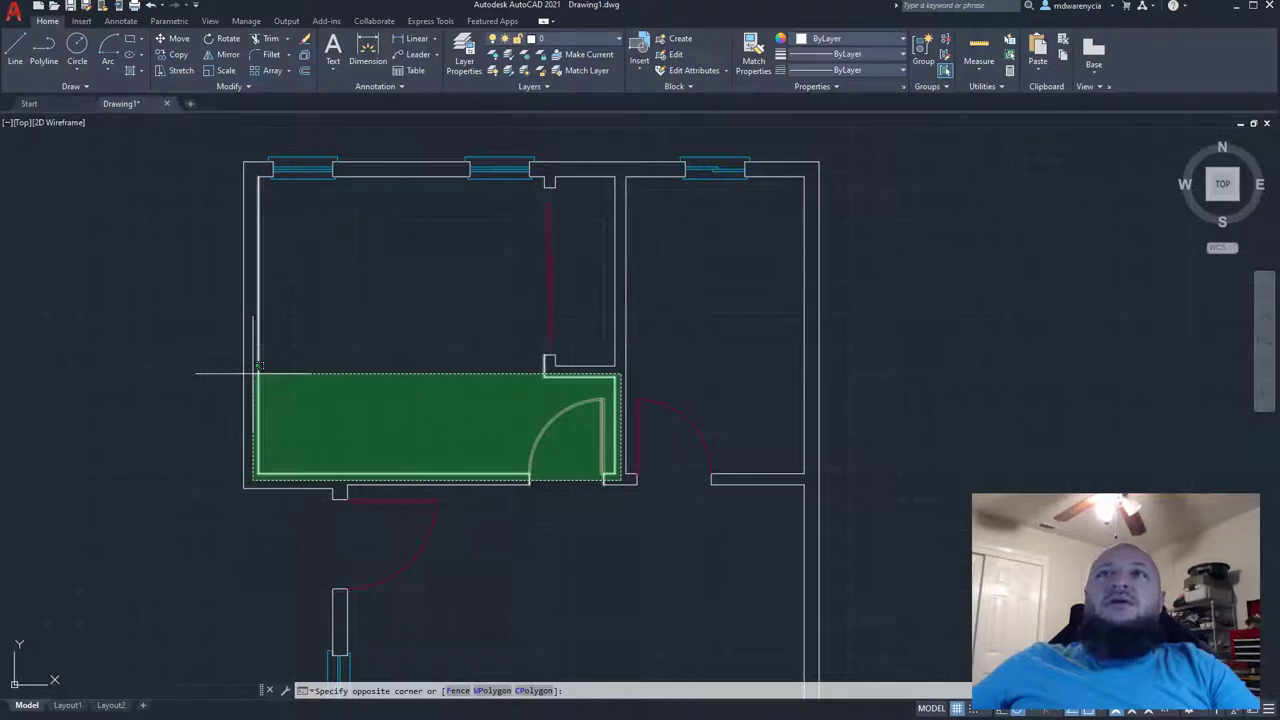
click(258, 372)
middle_drag(344, 318, 370, 465)
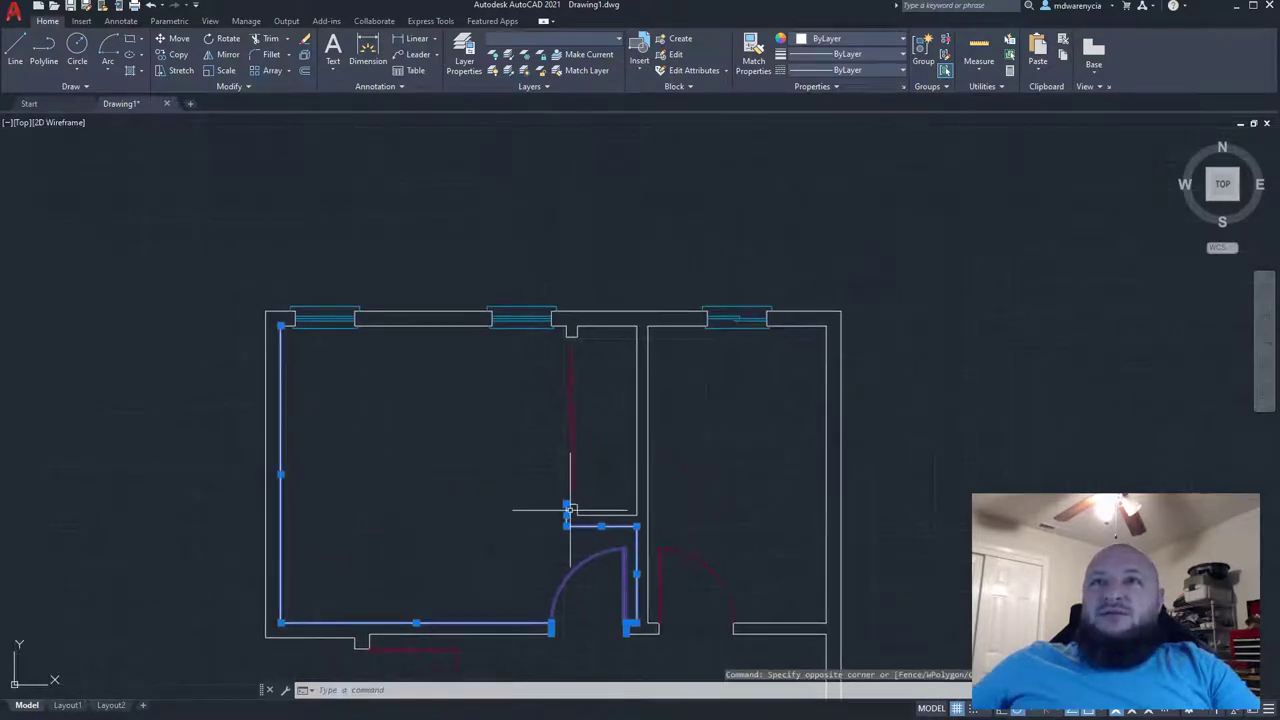
click(571, 520)
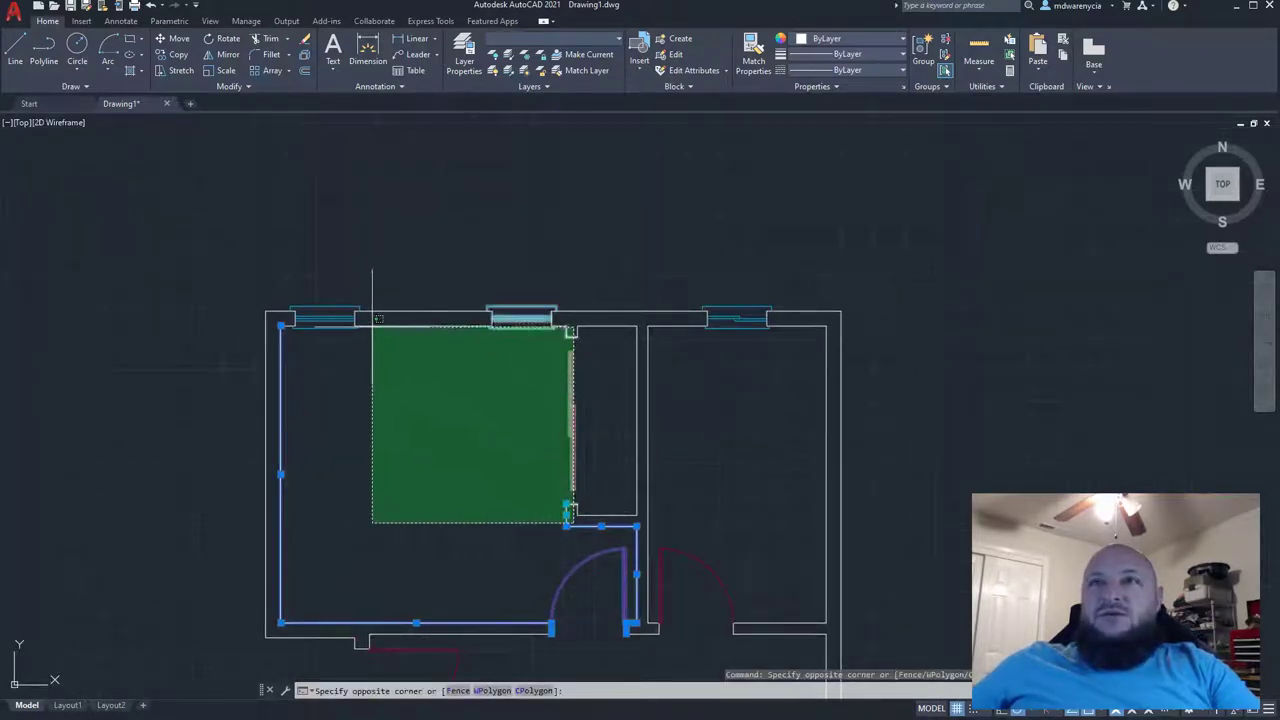
click(276, 316)
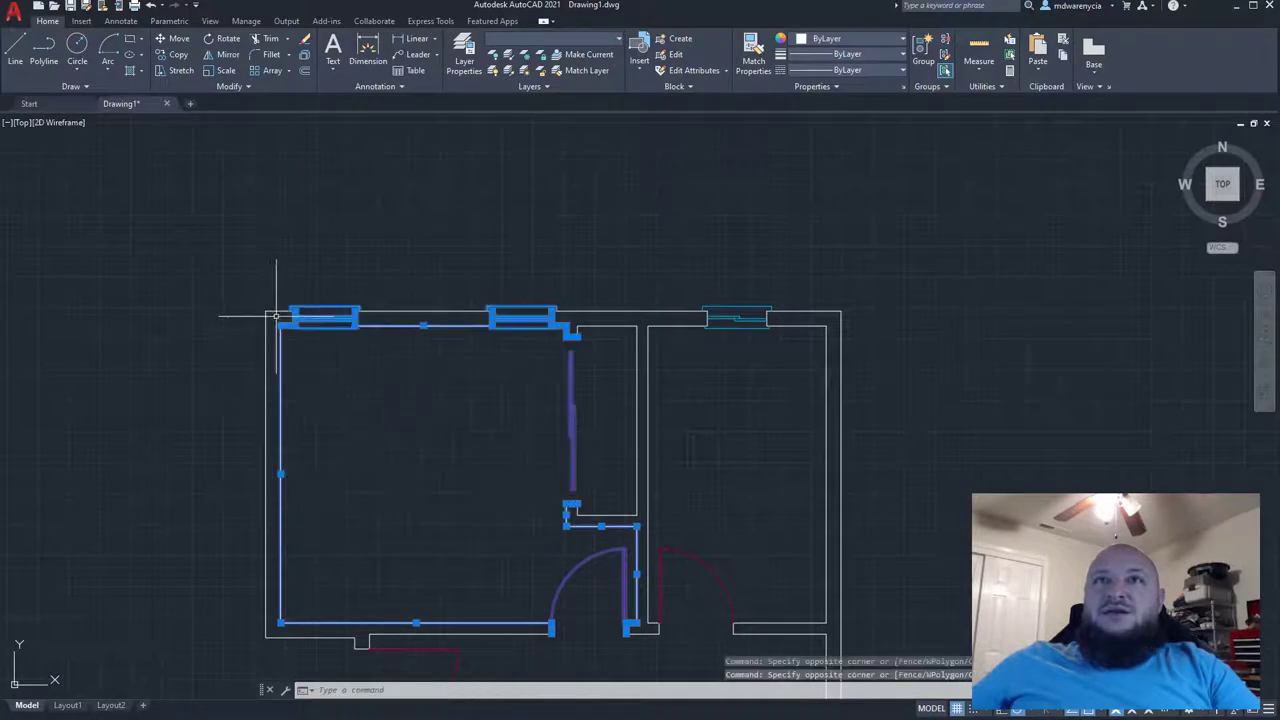
scroll(161, 582, down, 6)
middle_drag(314, 617, 257, 428)
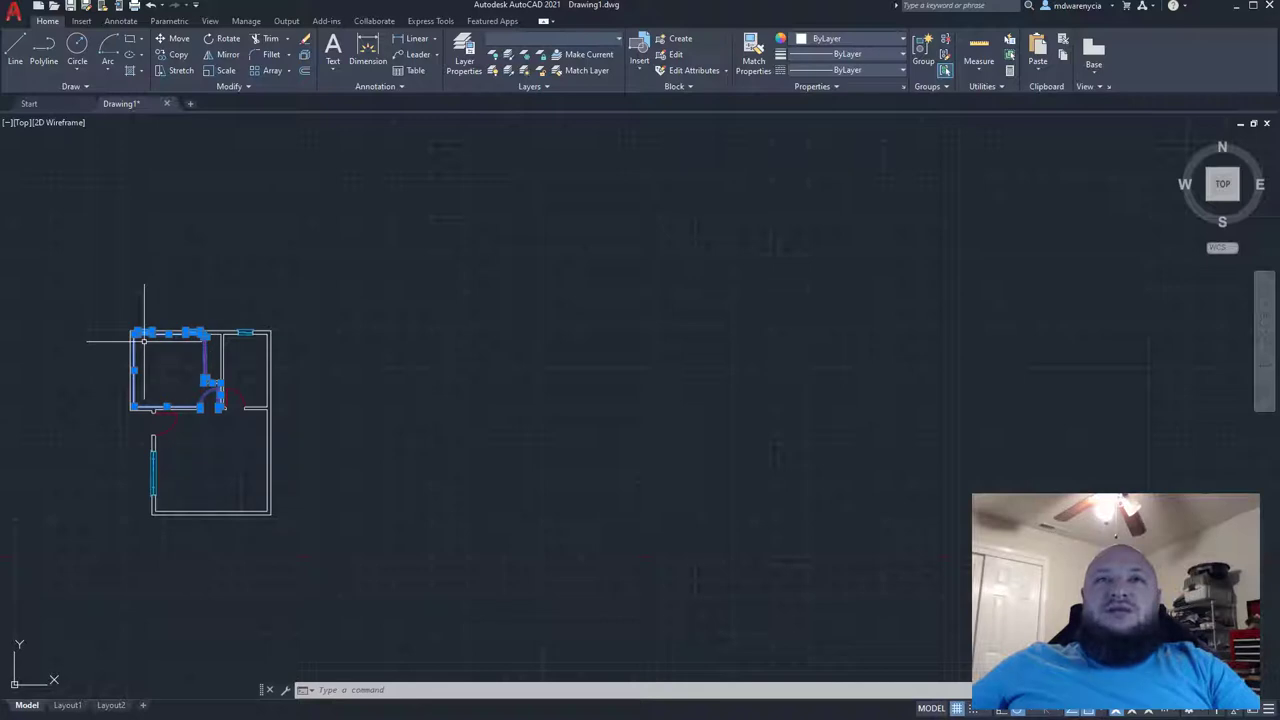
text(co)
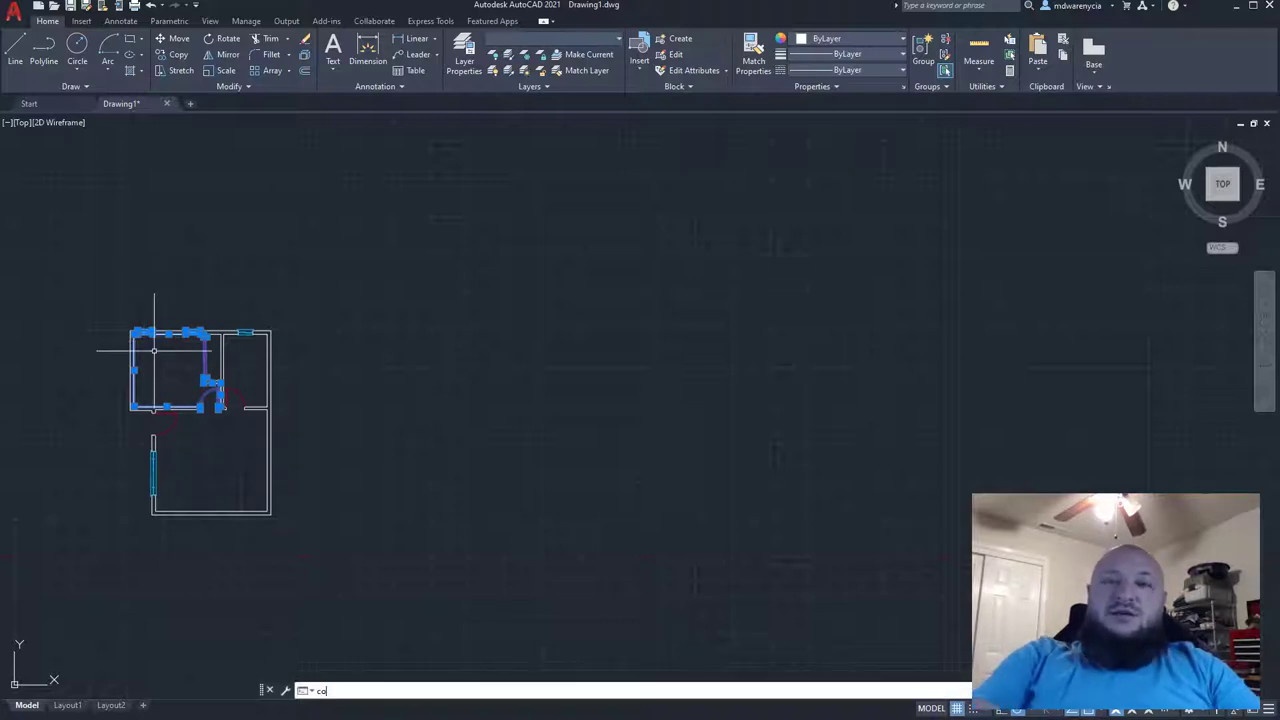
key(Return)
click(162, 360)
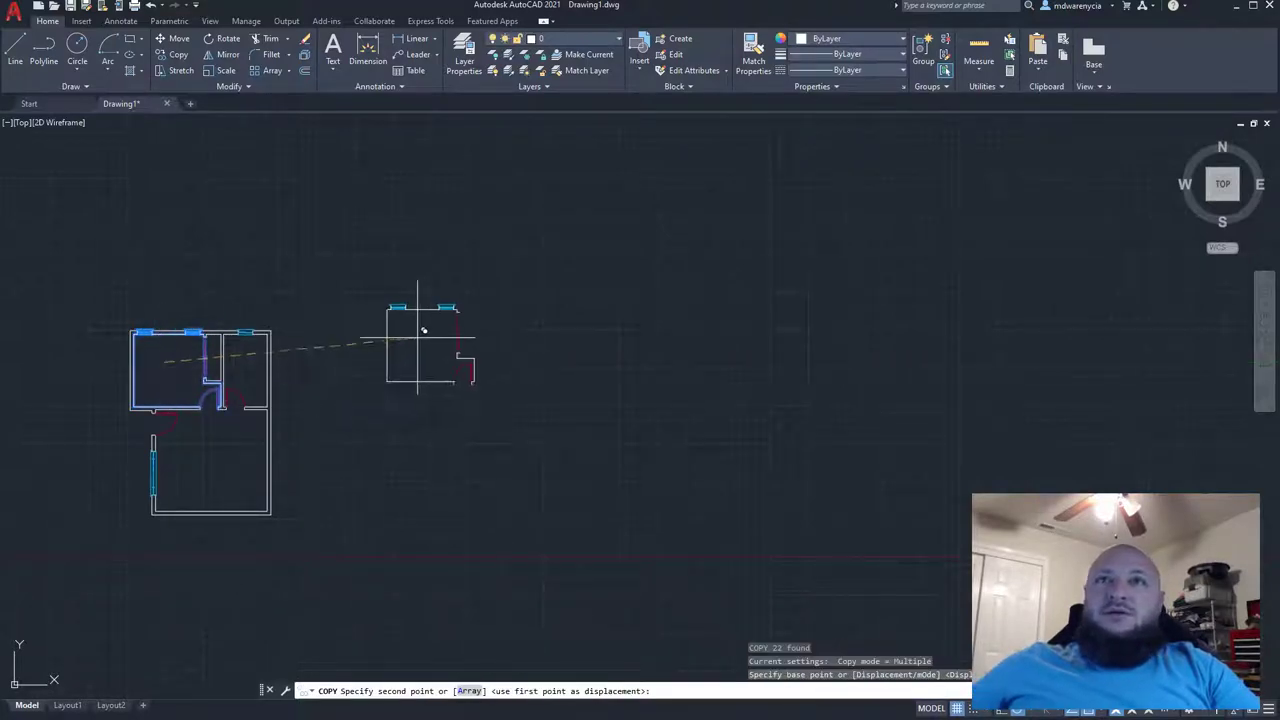
click(512, 289)
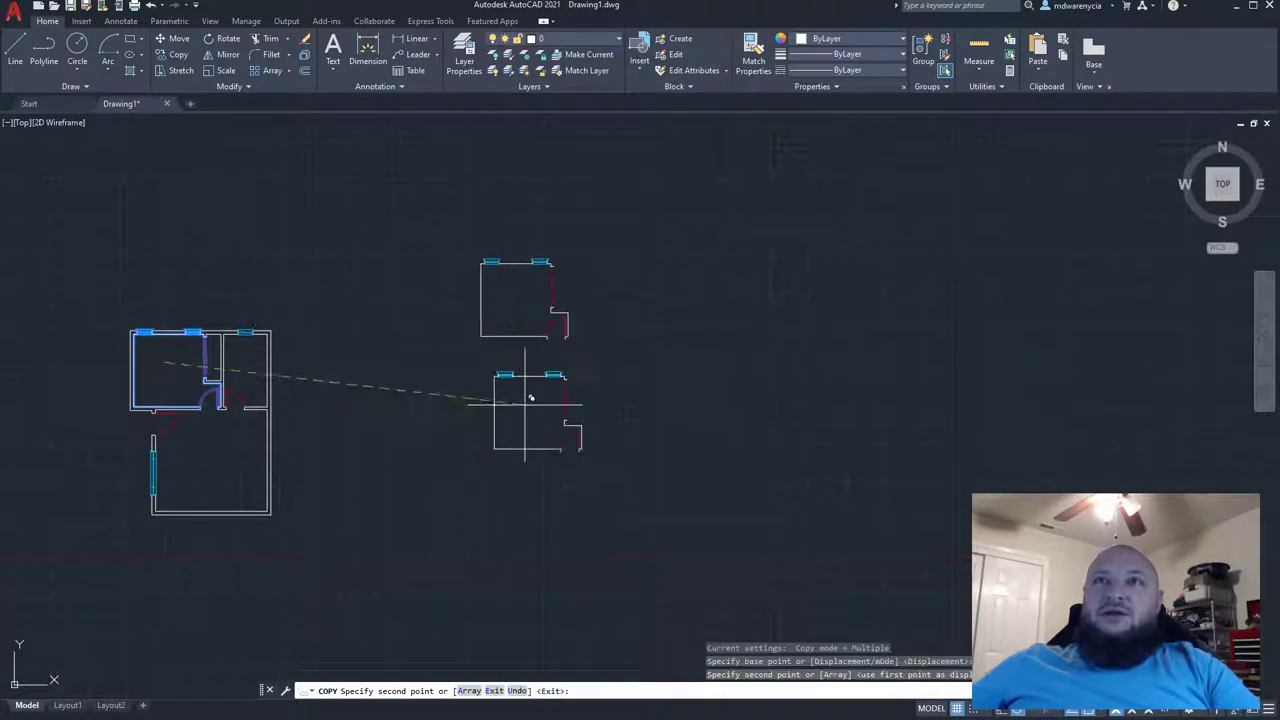
key(Escape)
- Examine which lines, windows and doors make up each of the copied room's four walls, highlighting them wall by wall
middle_drag(509, 283, 486, 329)
scroll(486, 420, up, 6)
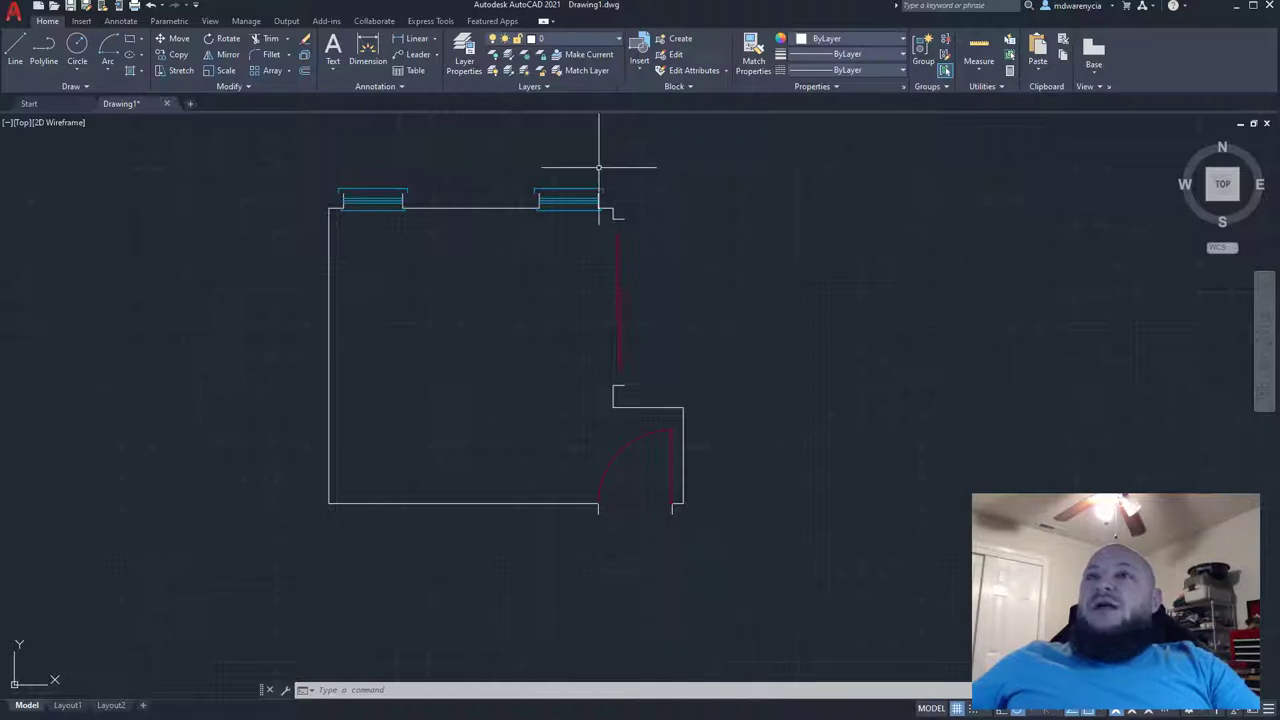
click(603, 223)
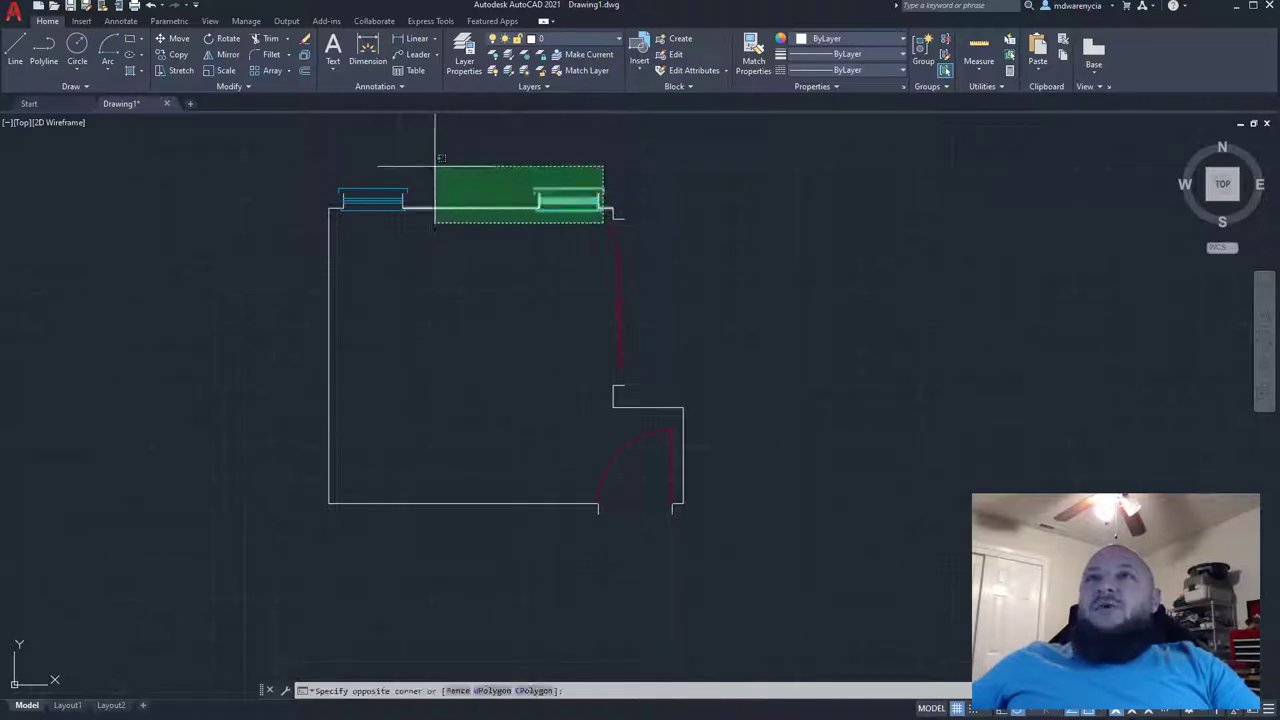
click(336, 146)
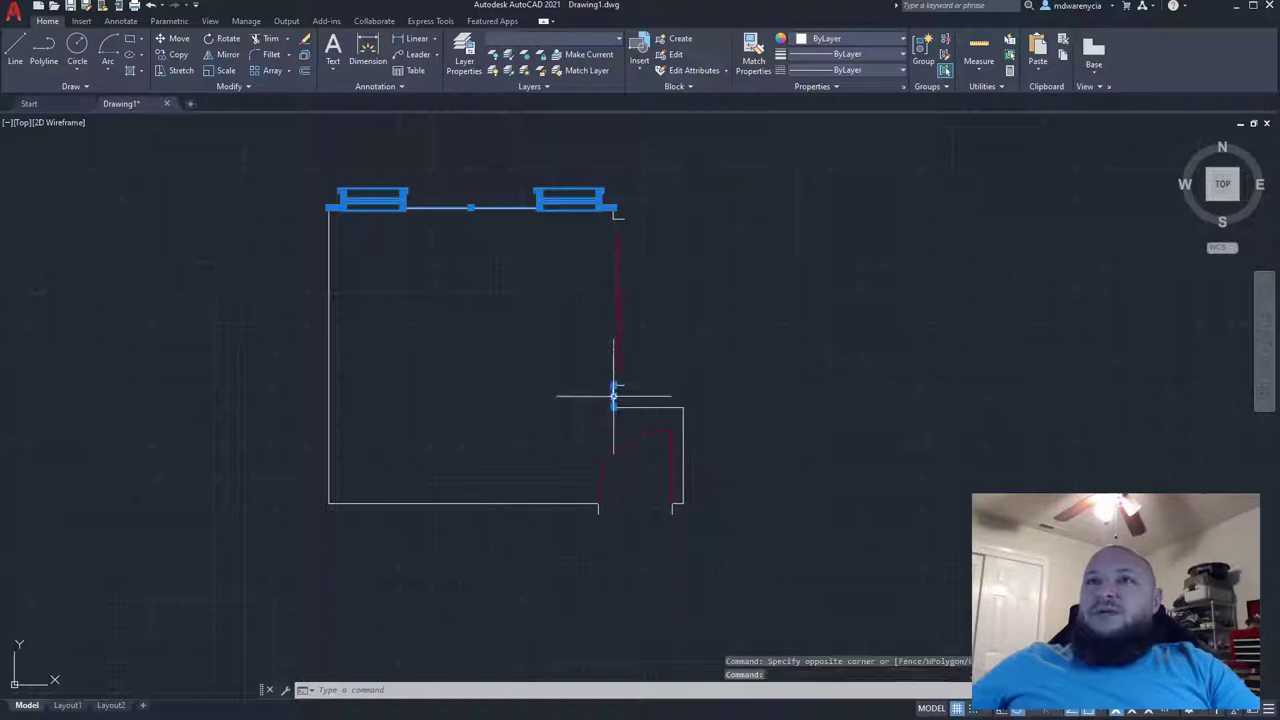
key(Escape)
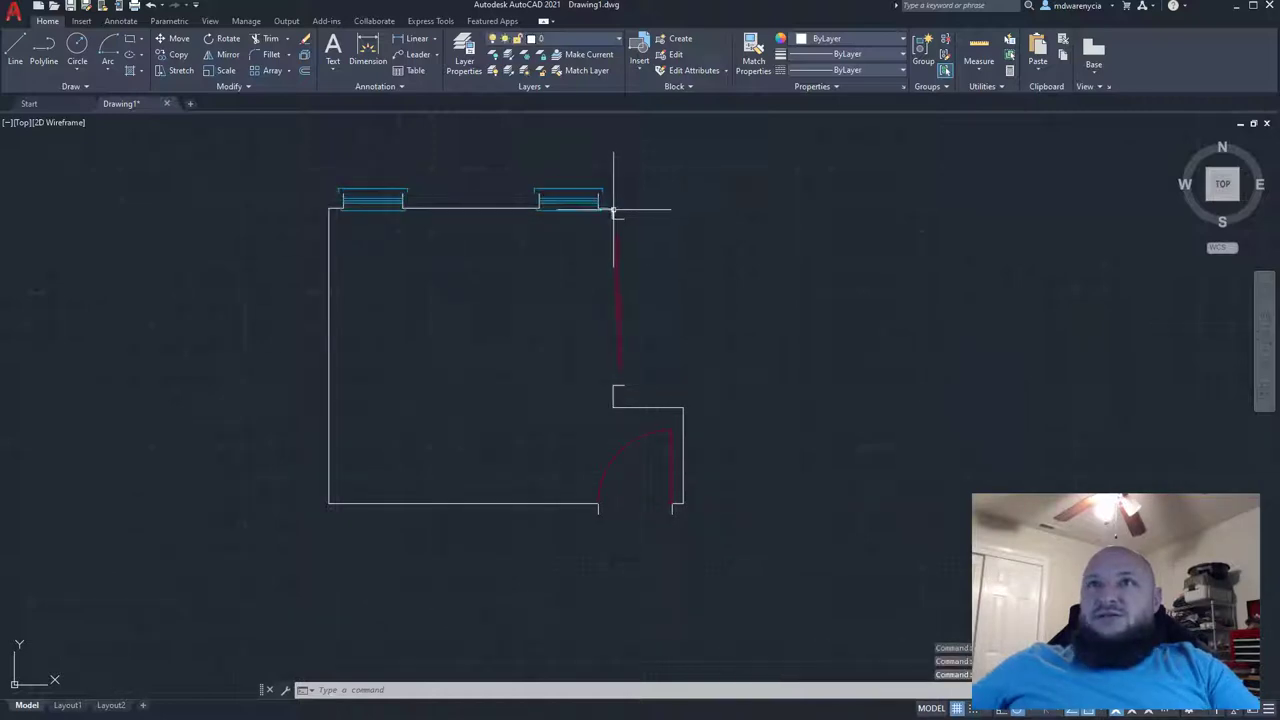
click(613, 245)
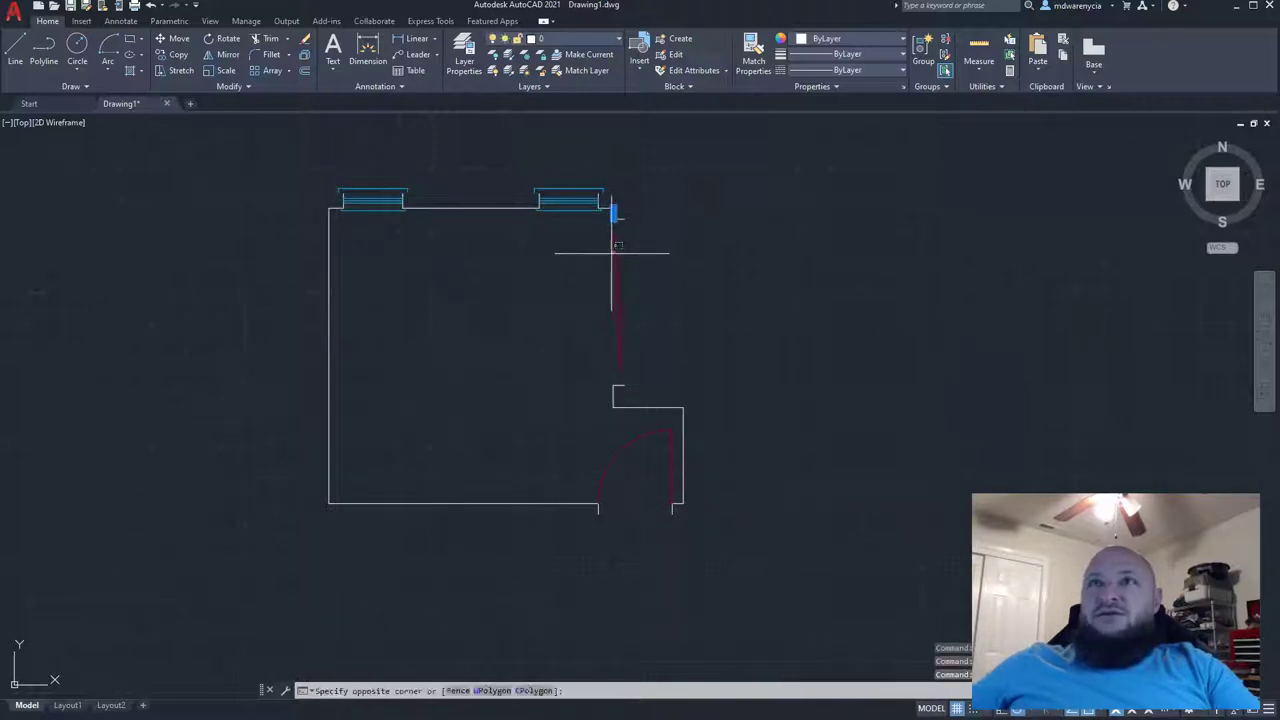
click(592, 323)
click(612, 396)
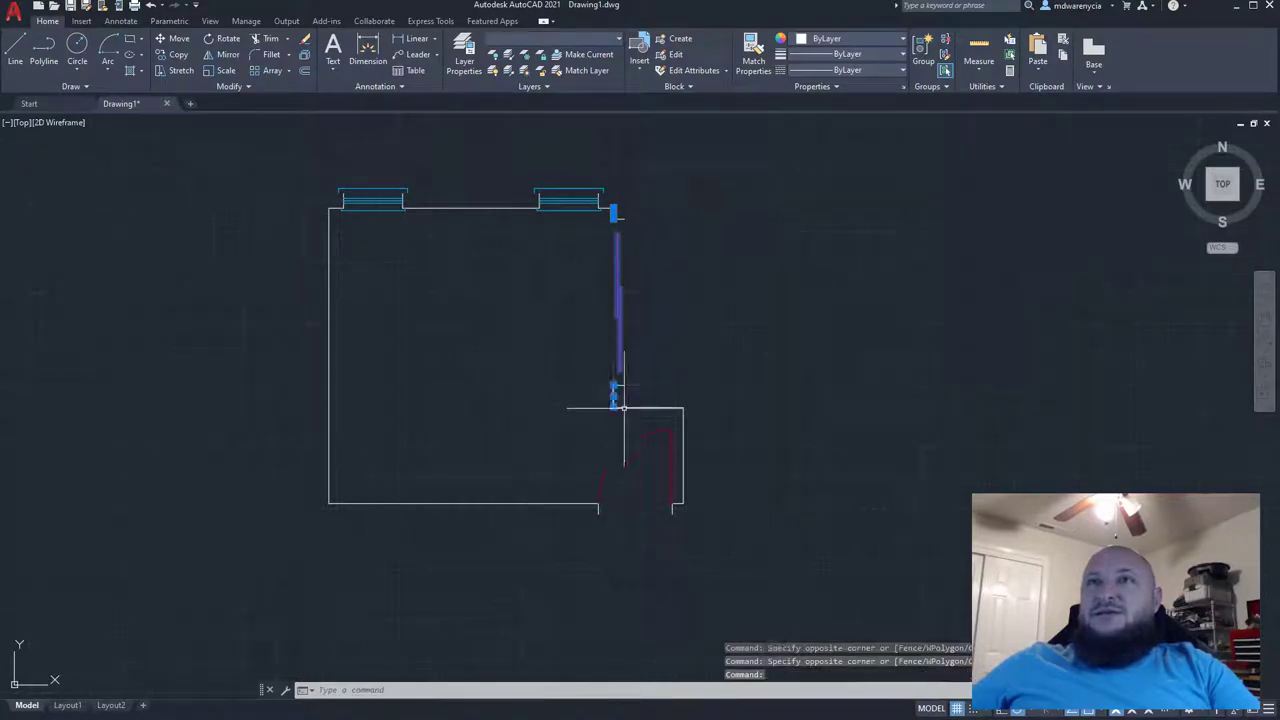
click(683, 438)
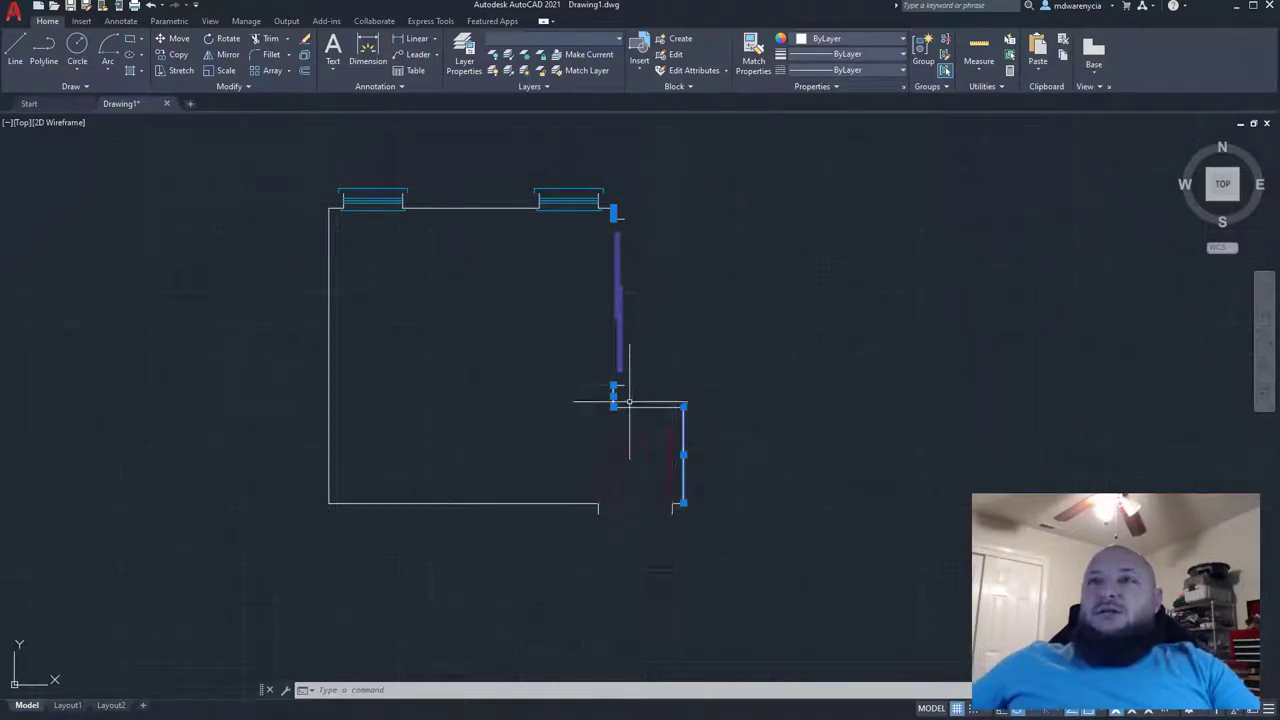
key(Escape)
click(637, 407)
click(682, 462)
key(Escape)
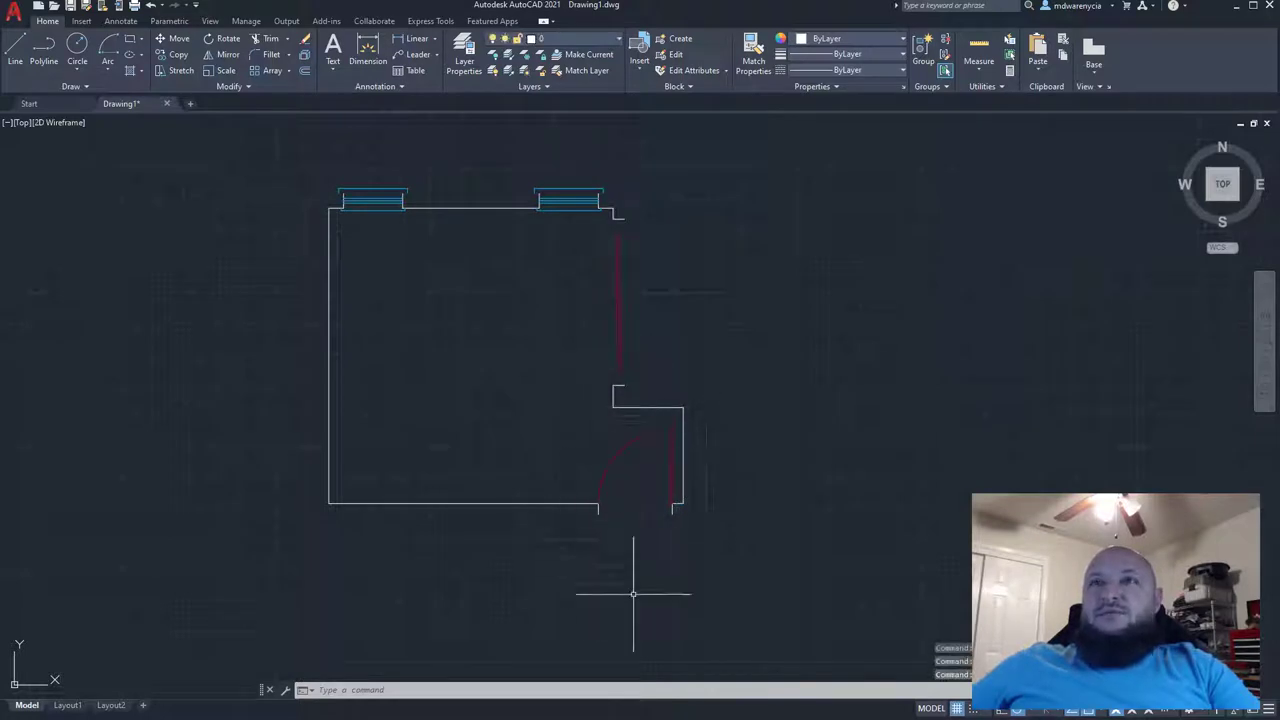
click(680, 509)
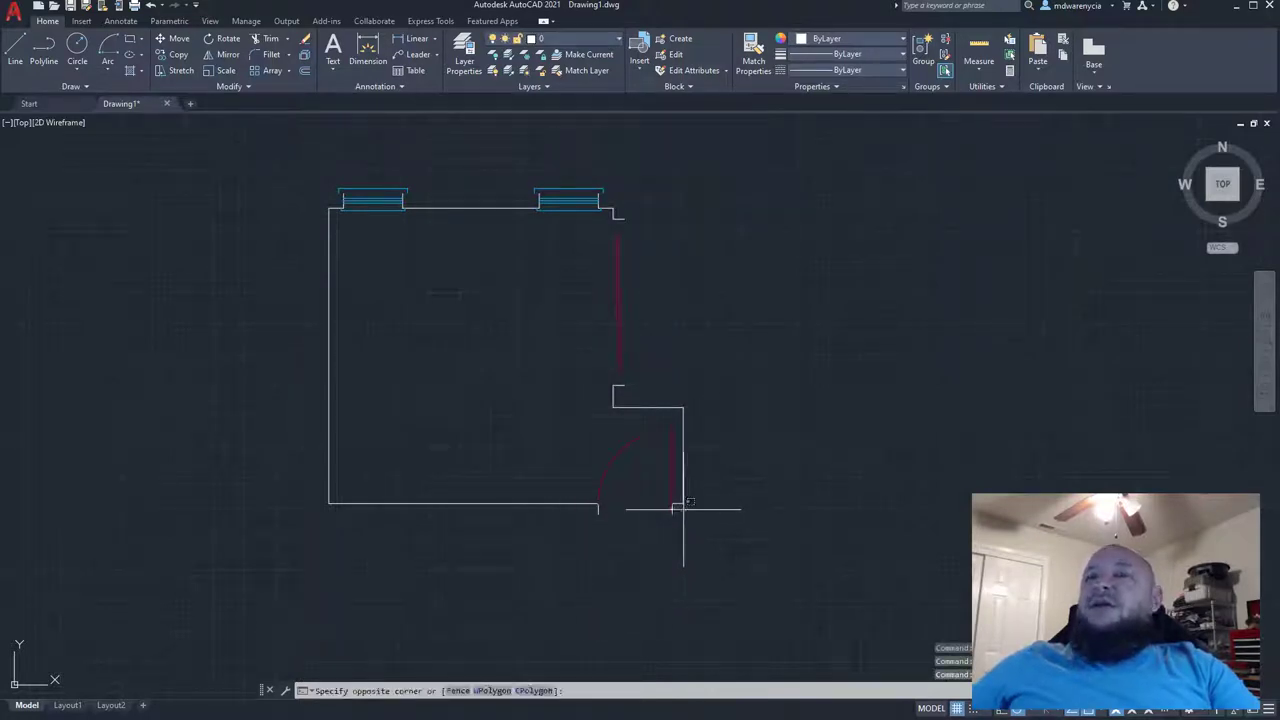
key(Escape)
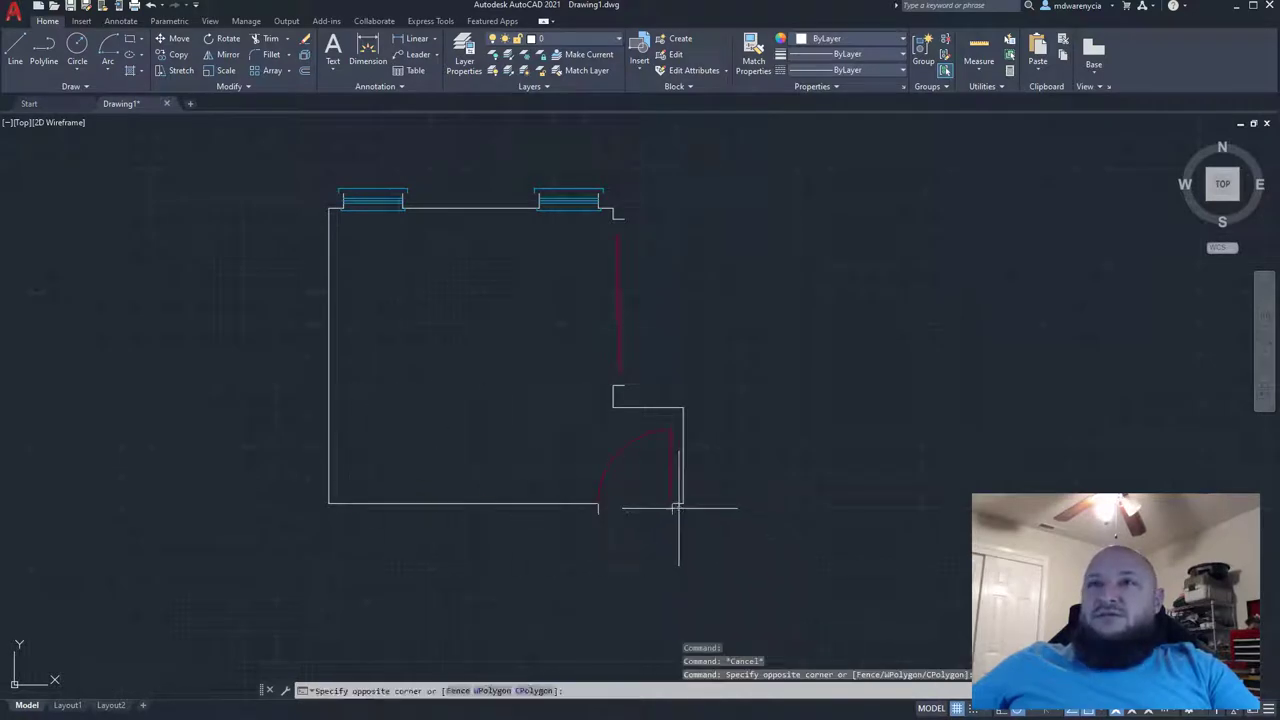
click(360, 443)
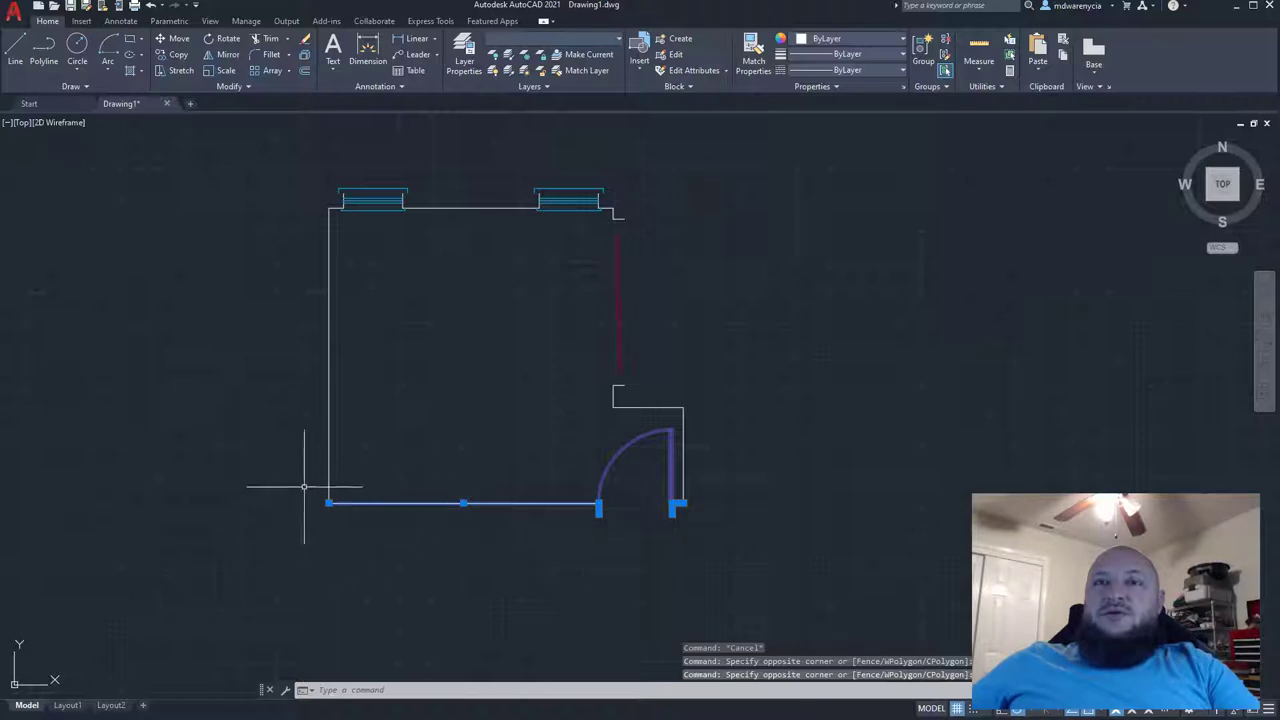
click(412, 431)
key(Escape)
click(408, 435)
click(220, 372)
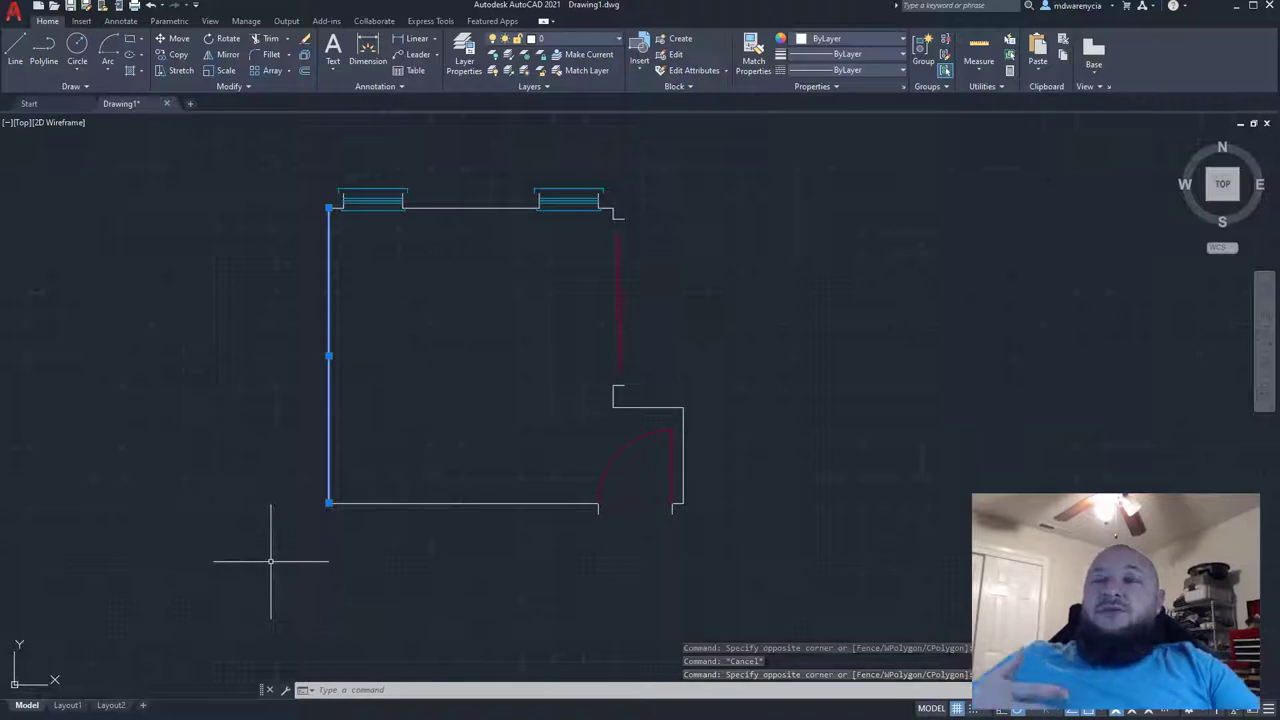
key(Escape)
key(Escape)
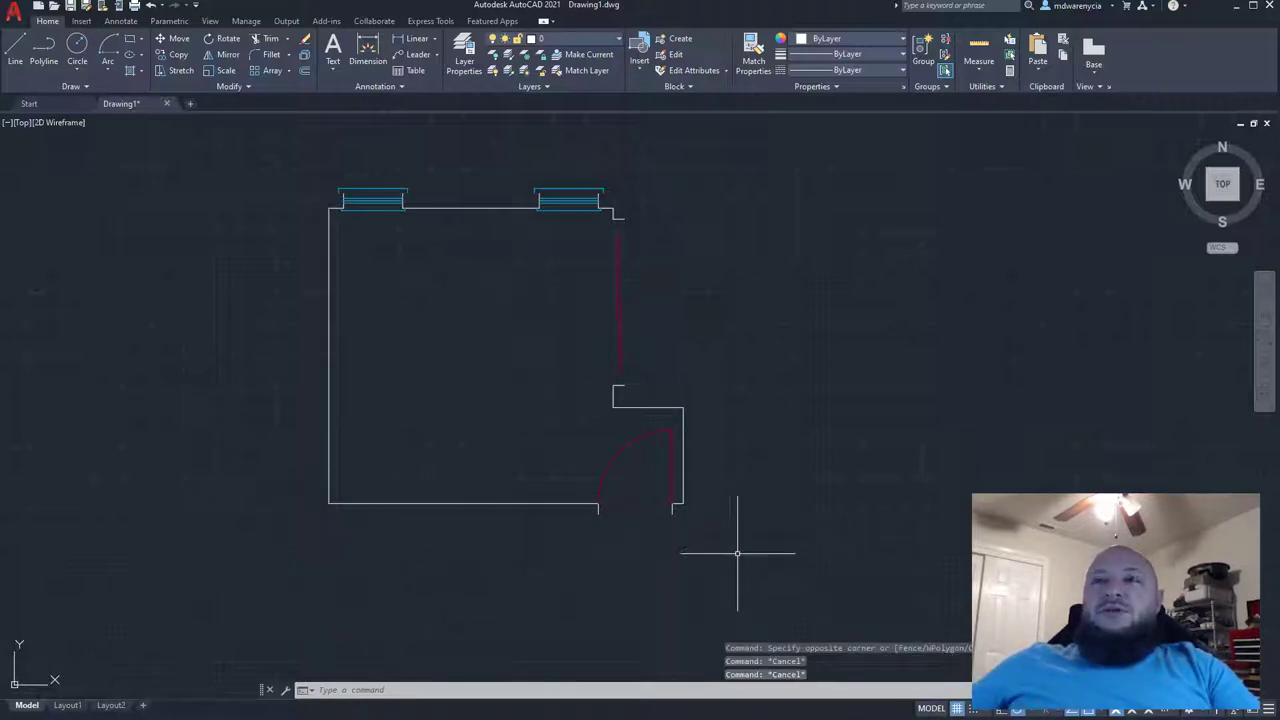
click(730, 557)
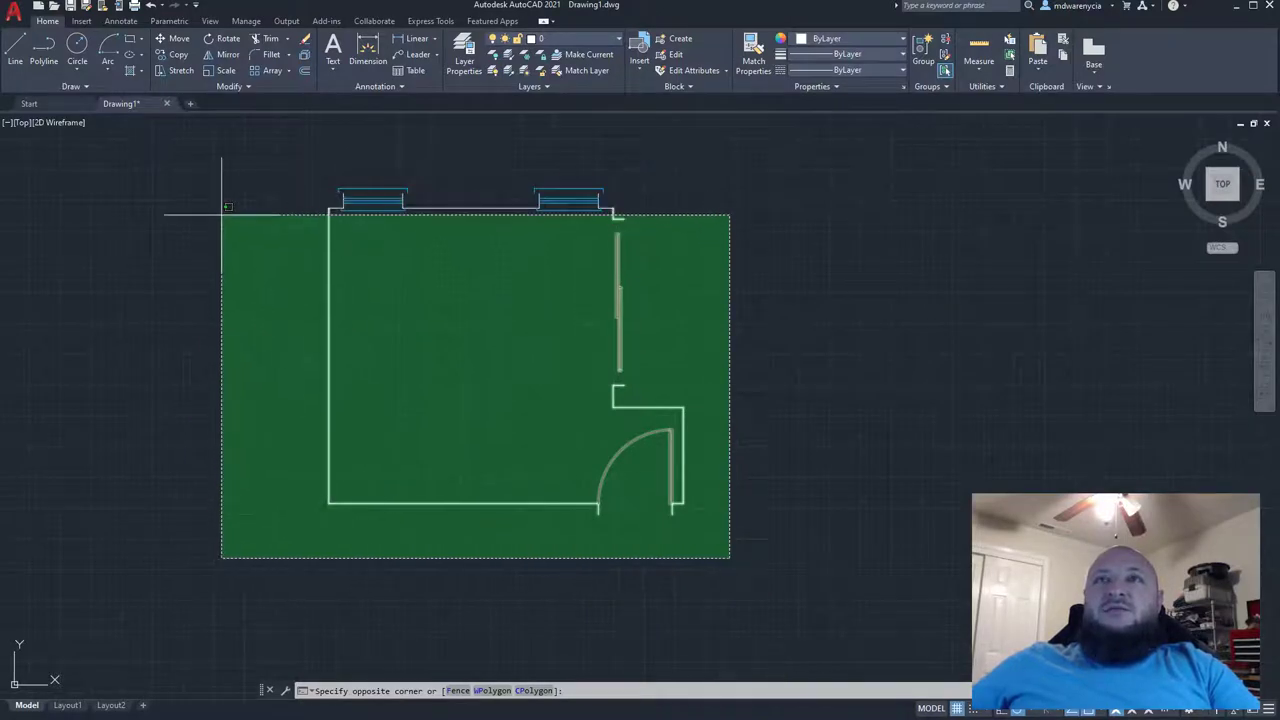
click(222, 214)
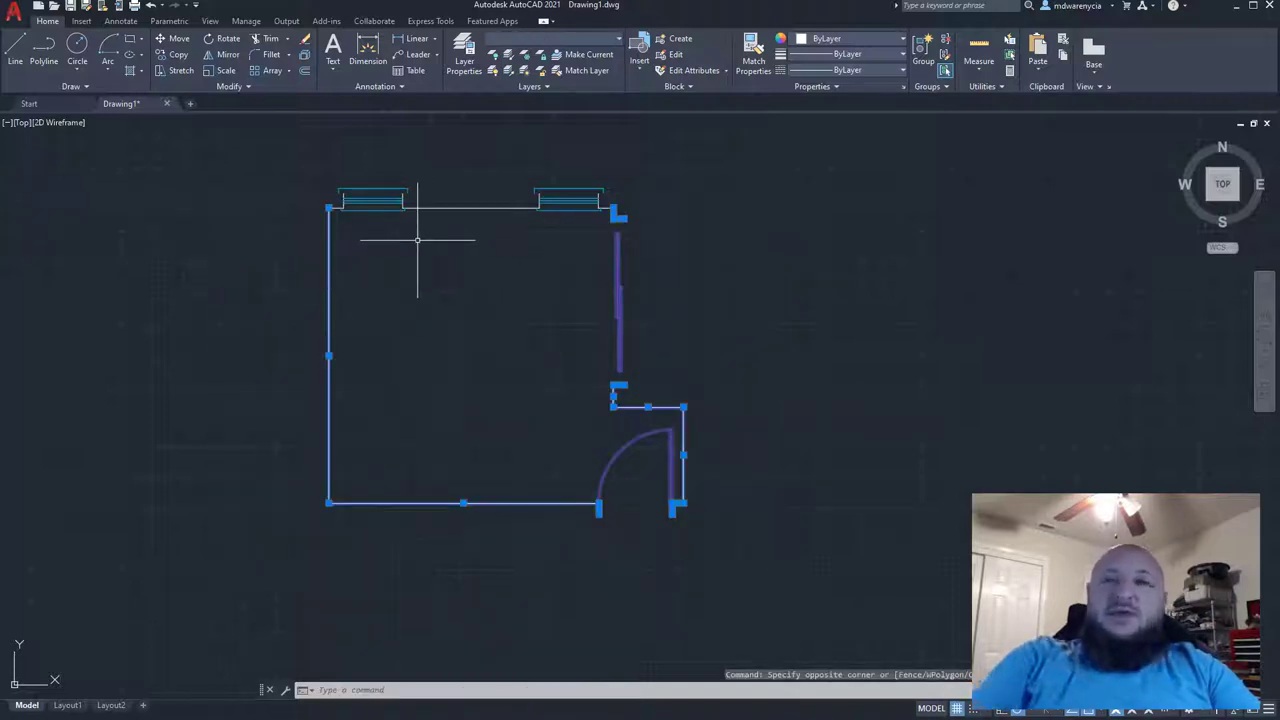
text(ro)
key(Return)
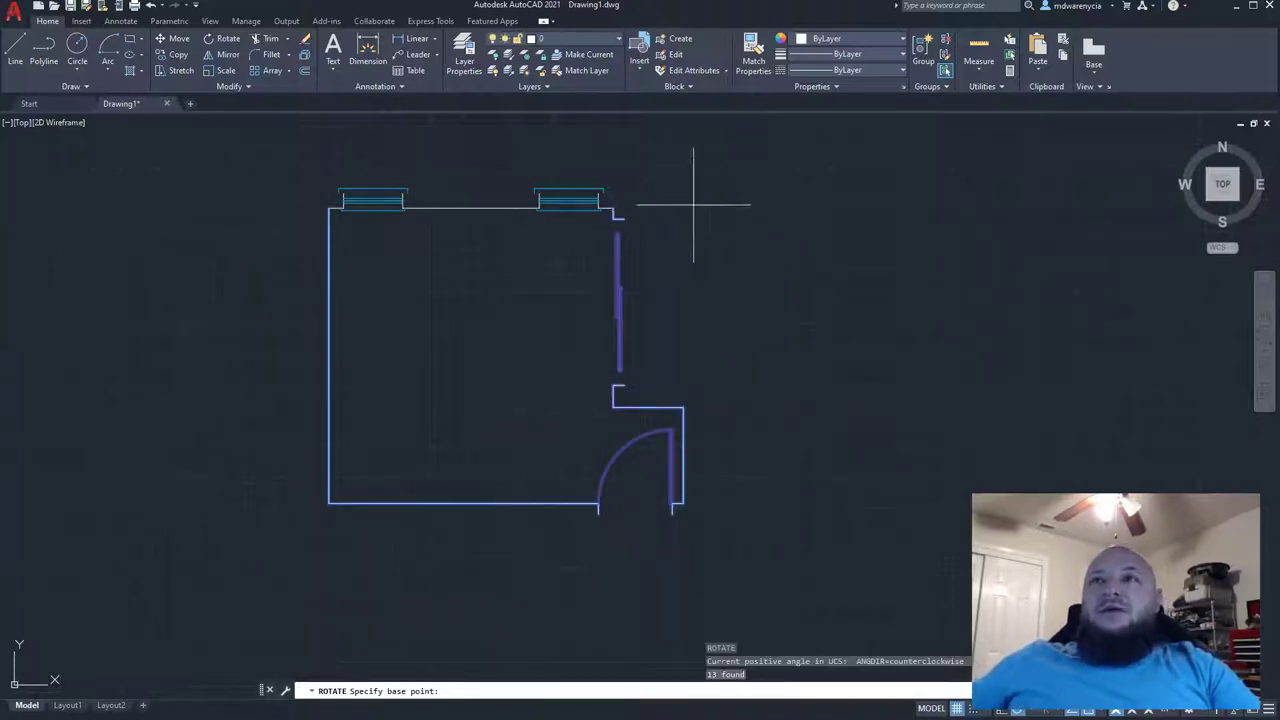
key(Escape)
- Rotate everything in the copied room except the window wall 90 degrees counterclockwise about the corner between the window and closet walls
click(768, 562)
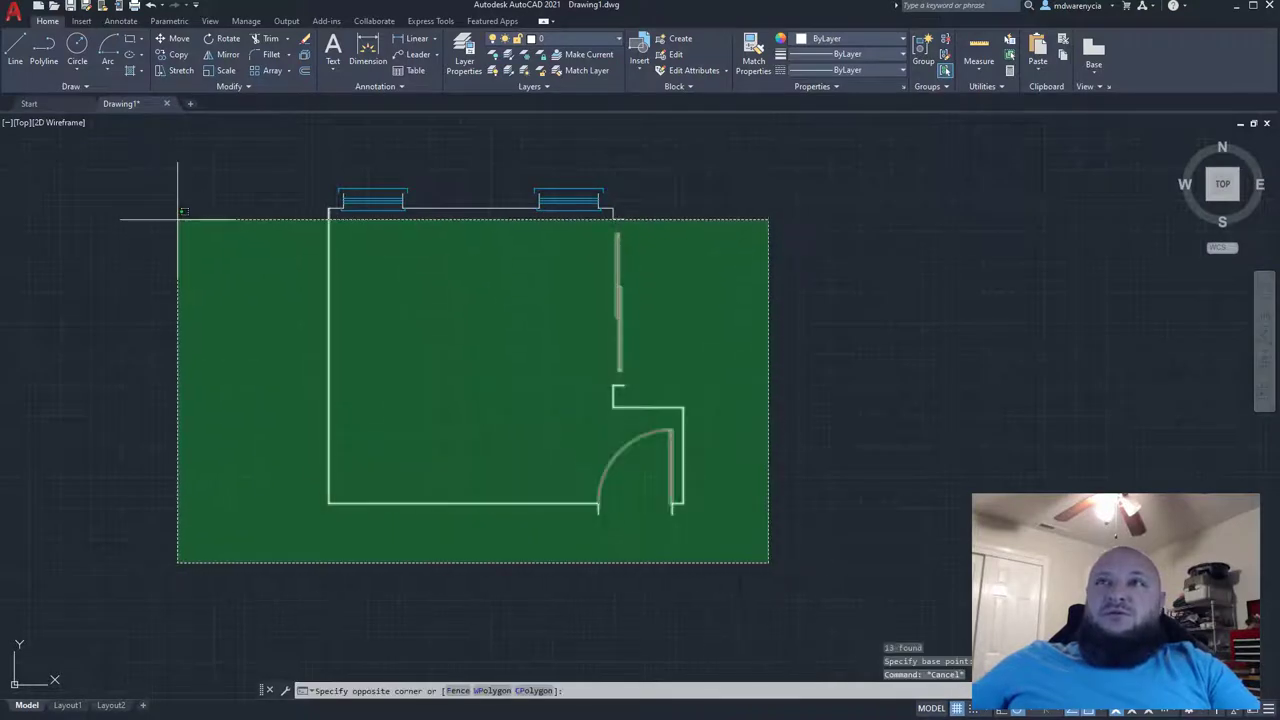
click(177, 210)
text(ro)
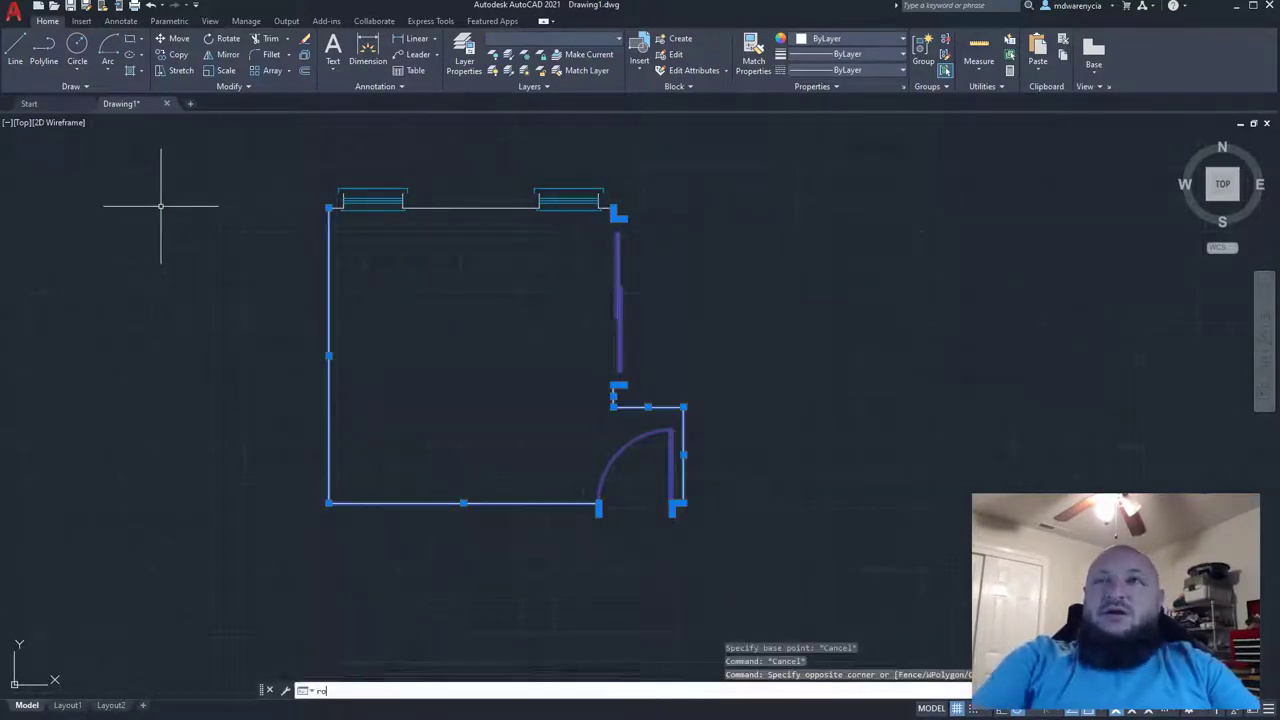
key(Return)
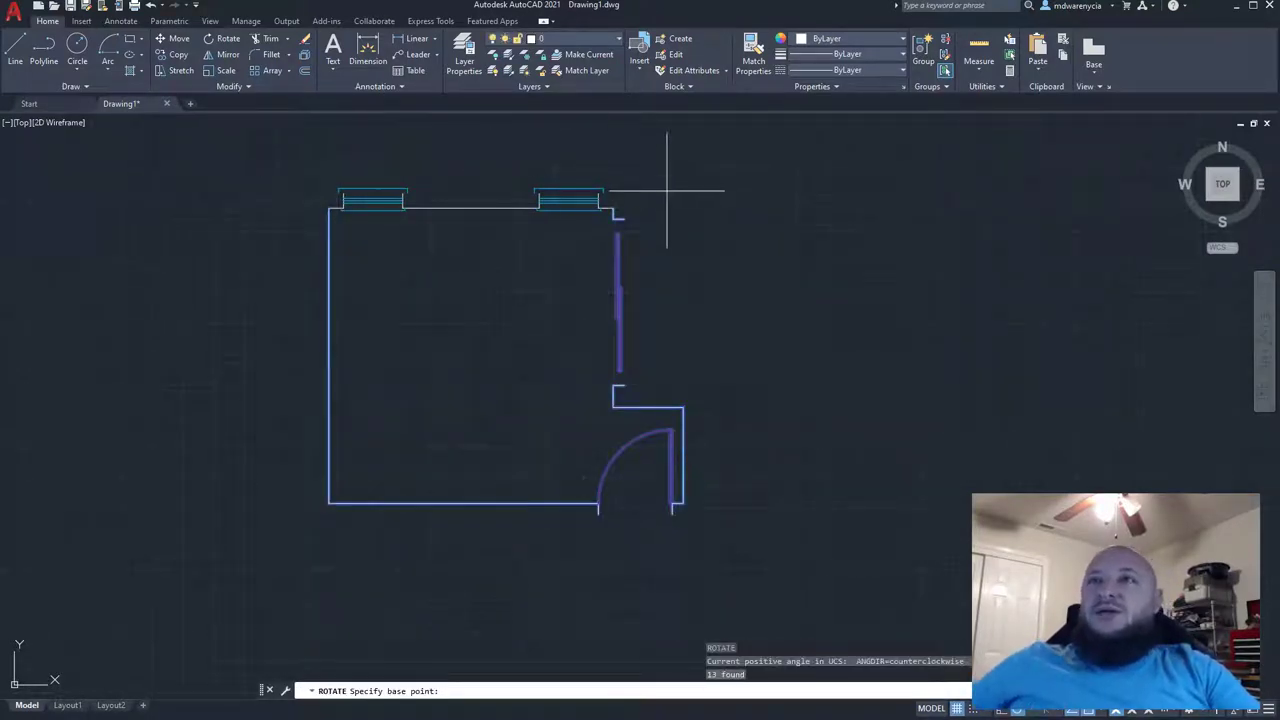
middle_drag(671, 186, 634, 286)
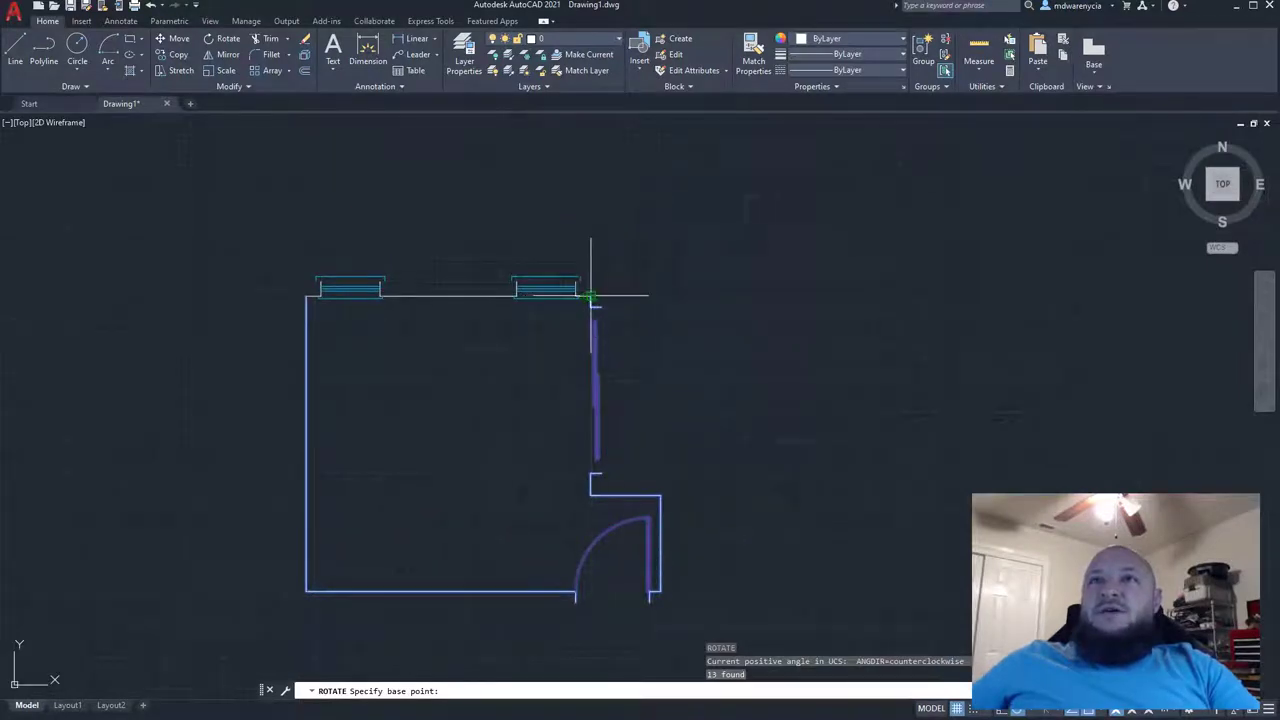
click(591, 296)
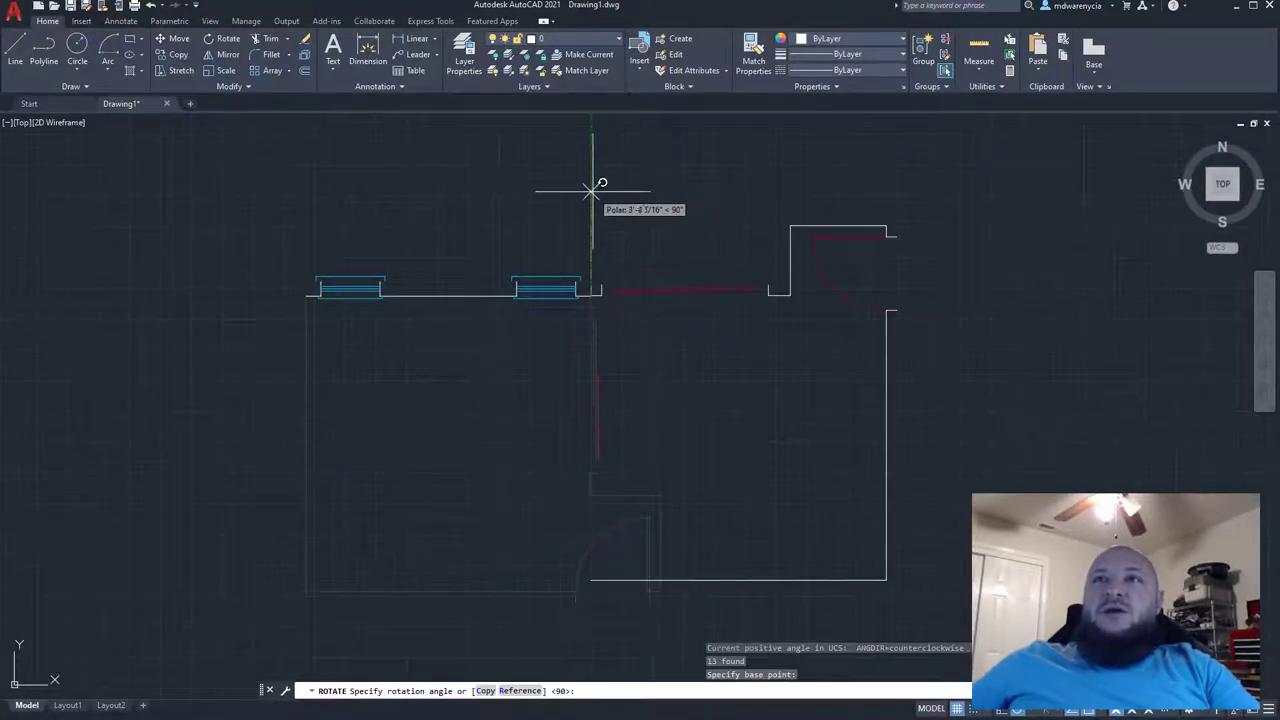
key(Escape)
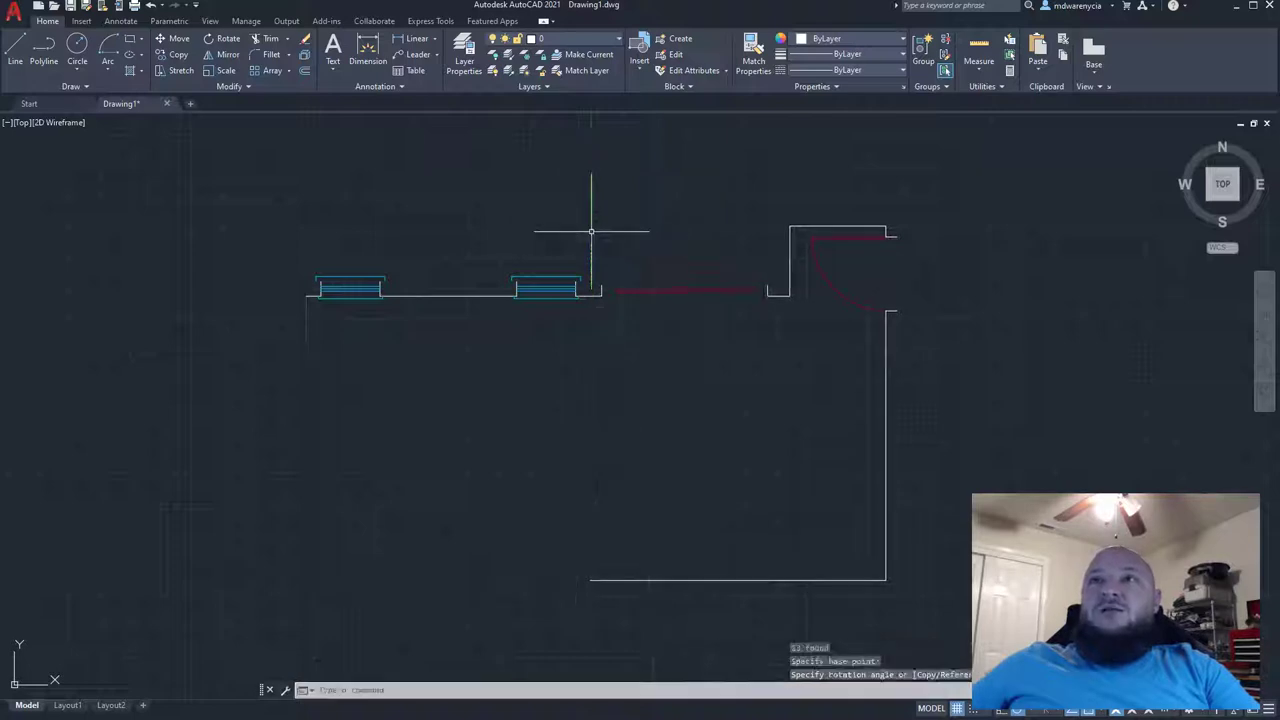
- Move the rotated walls and doors straight to the right, leaving a gap beside the window wall
click(935, 625)
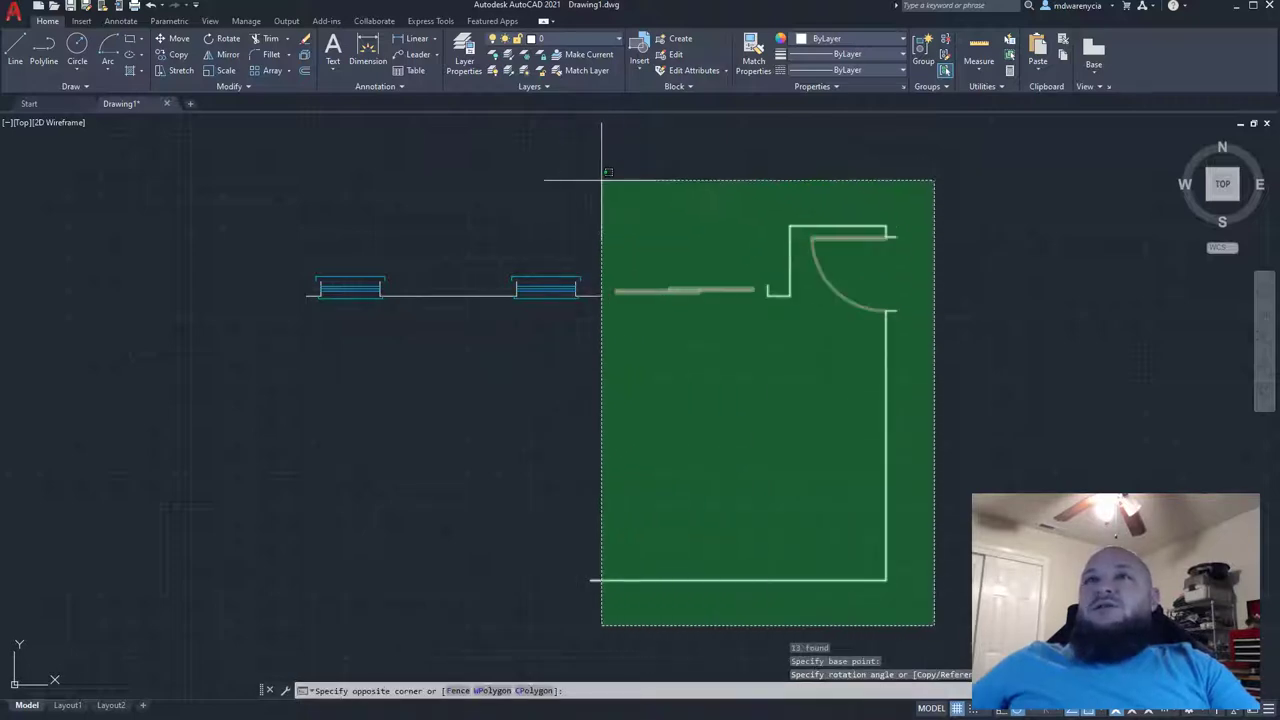
click(594, 184)
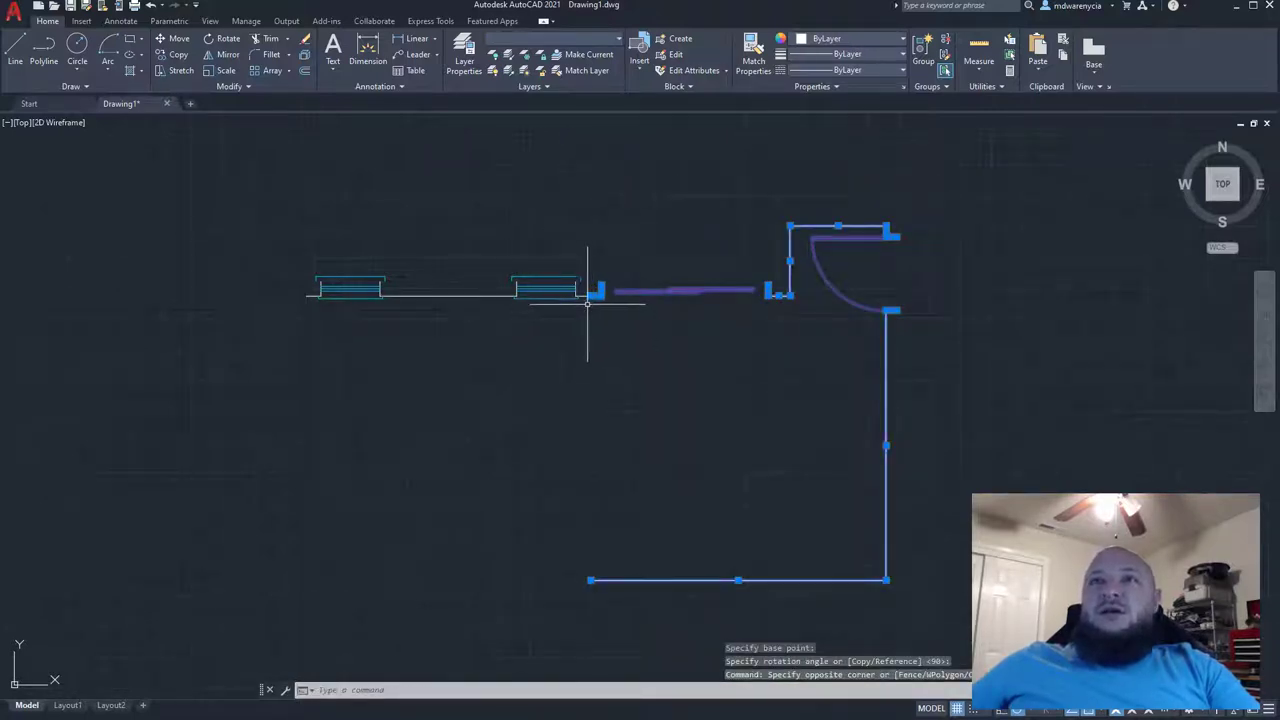
mouse_move(594, 357)
middle_down()
mouse_move(546, 357)
mouse_move(535, 343)
middle_up()
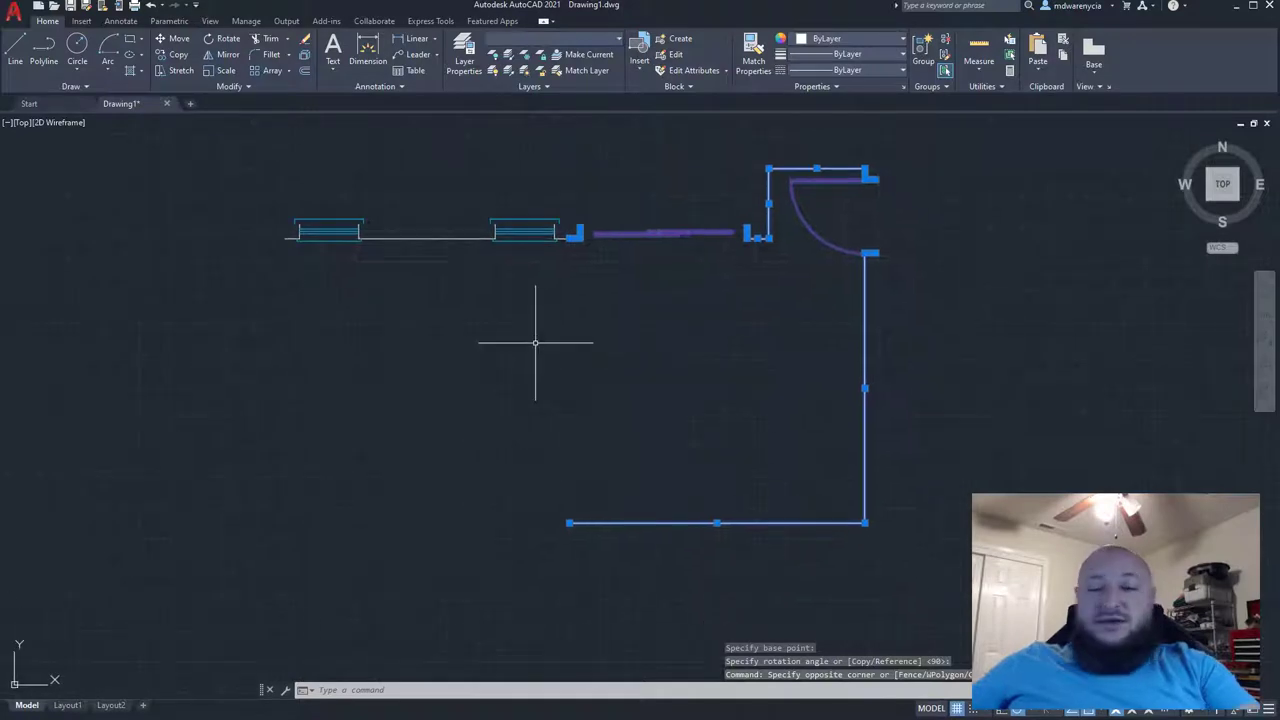
text(m)
key(Return)
click(327, 431)
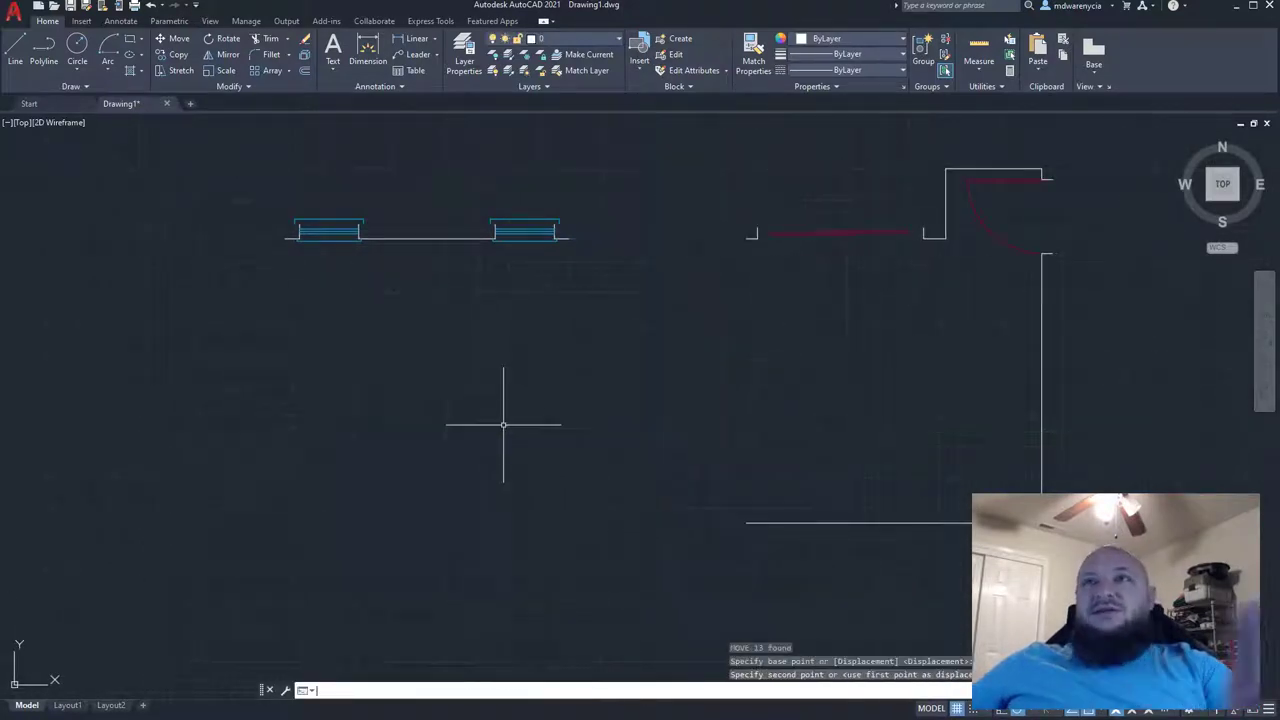
- Rotate the door wall, its door and the adjoining blank wall 90 degrees counterclockwise about the corner between the closet recess and door wall
key(Escape)
middle_drag(523, 446, 598, 435)
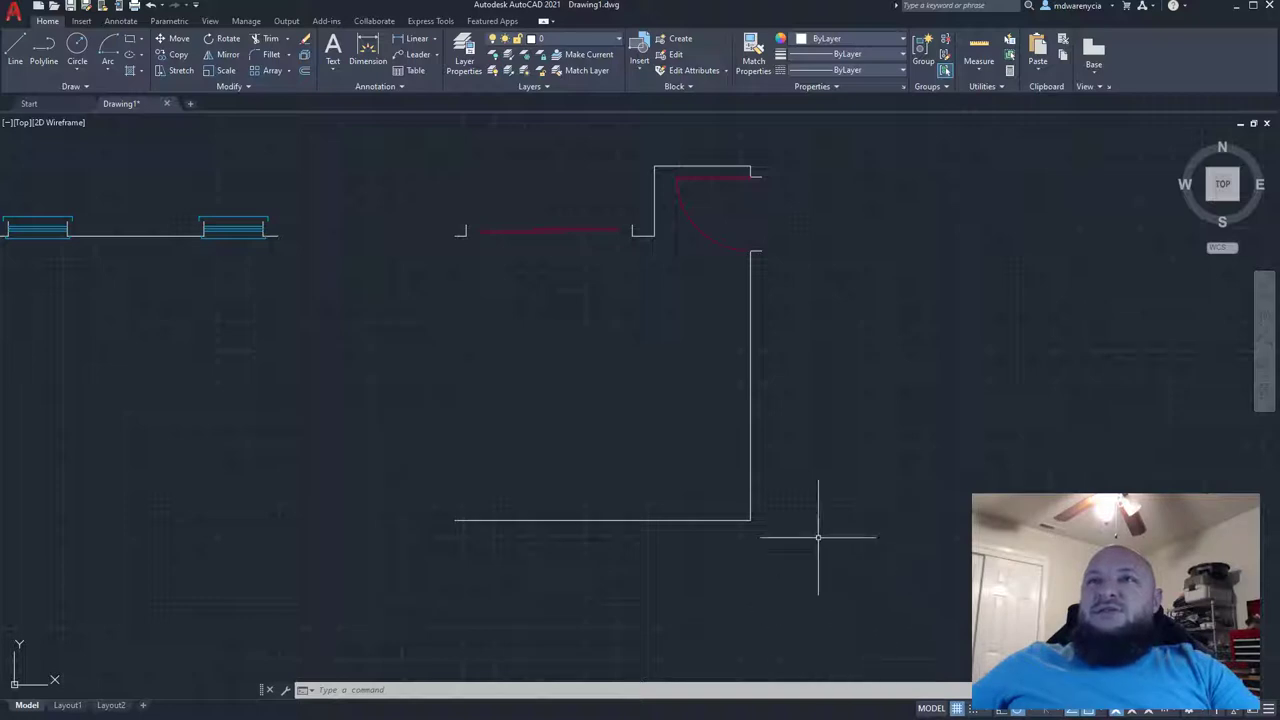
click(882, 584)
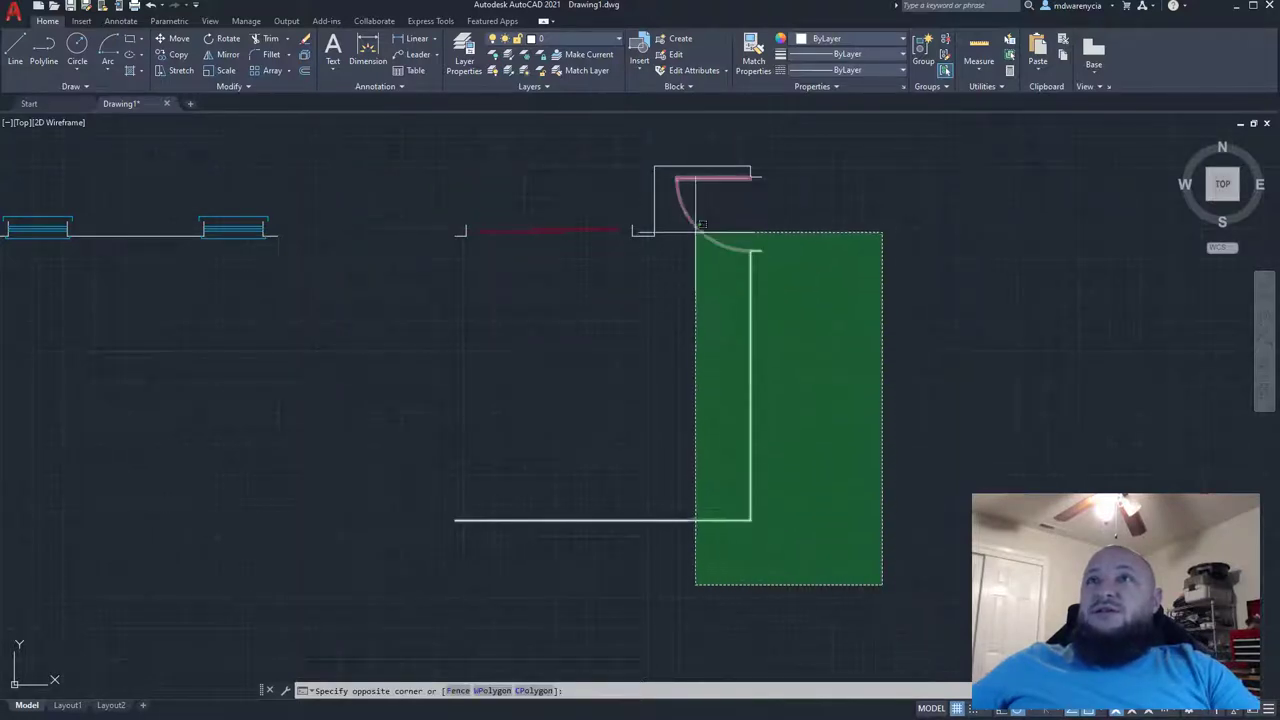
click(670, 172)
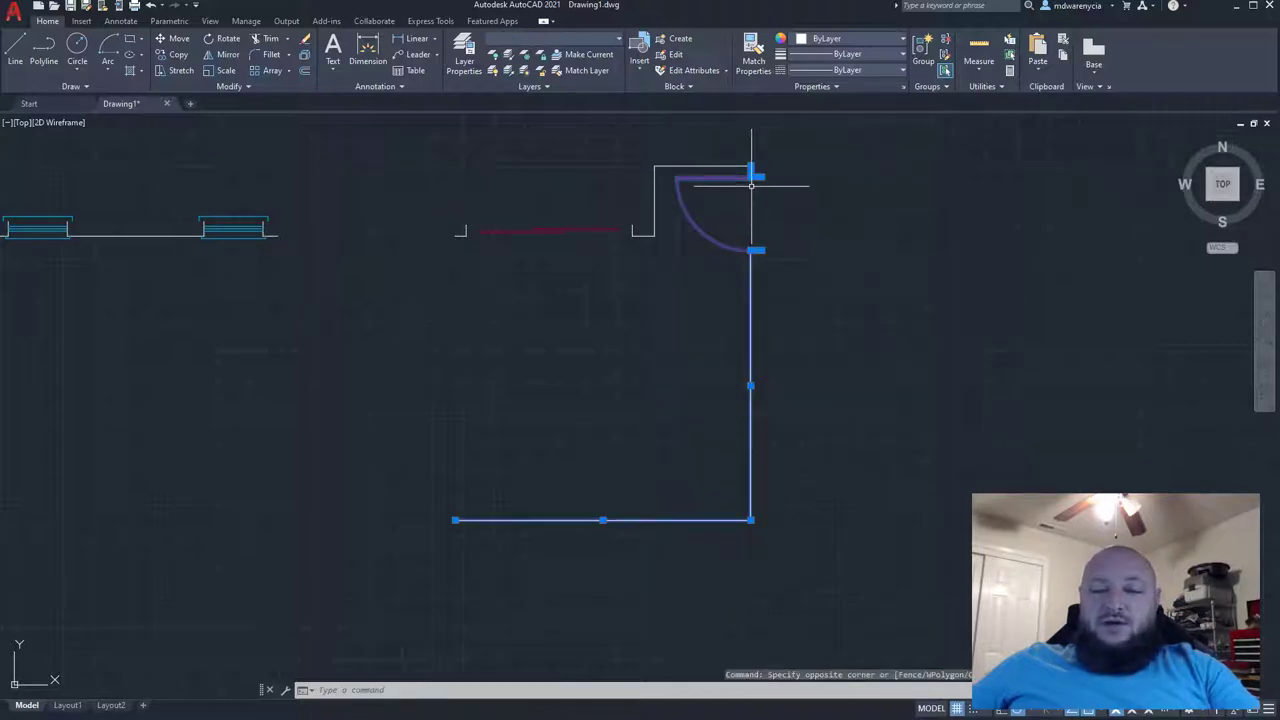
text(ro)
key(Return)
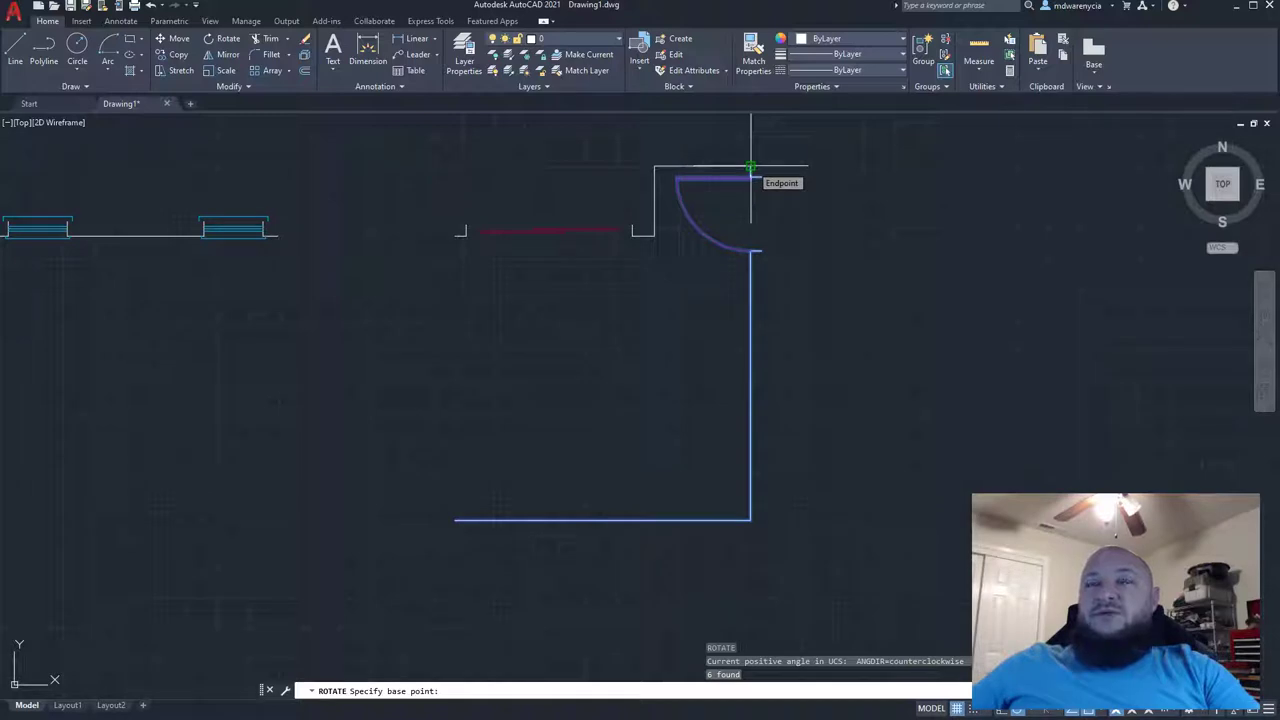
click(750, 168)
key(Escape)
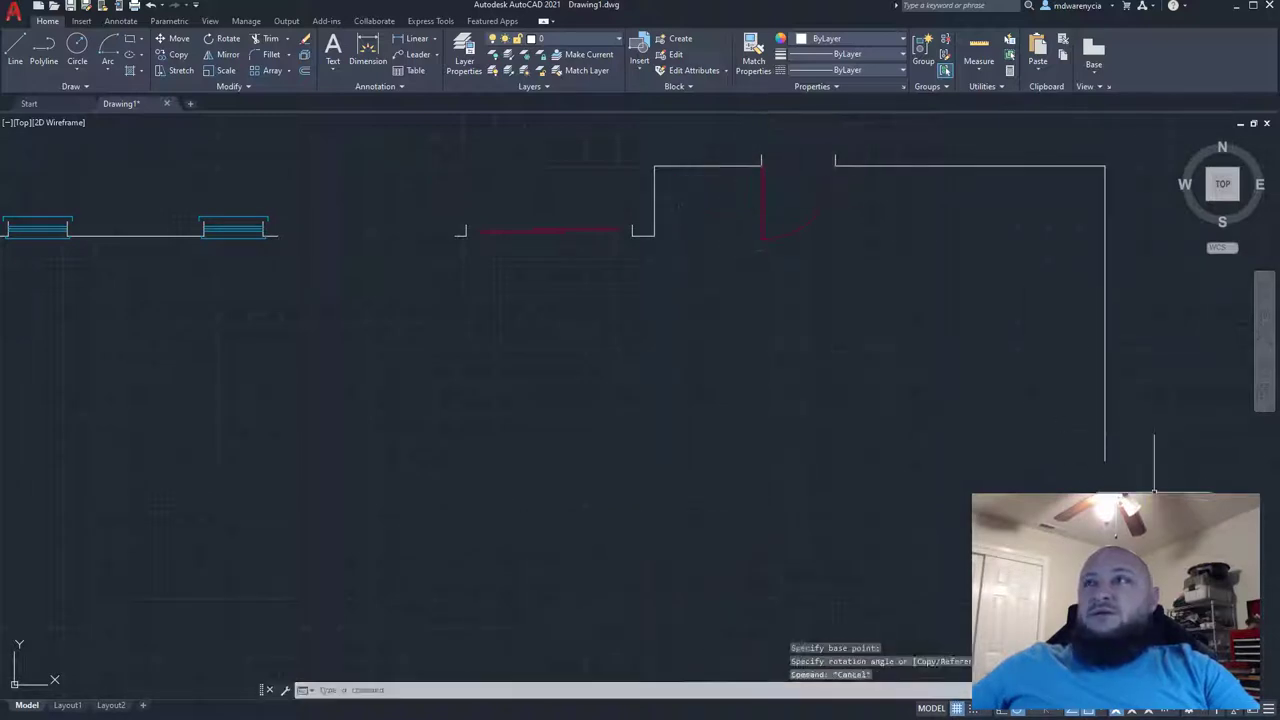
- Move the rotated door wall and attached blank wall straight down, level with the baseline of the window and closet walls
click(1128, 470)
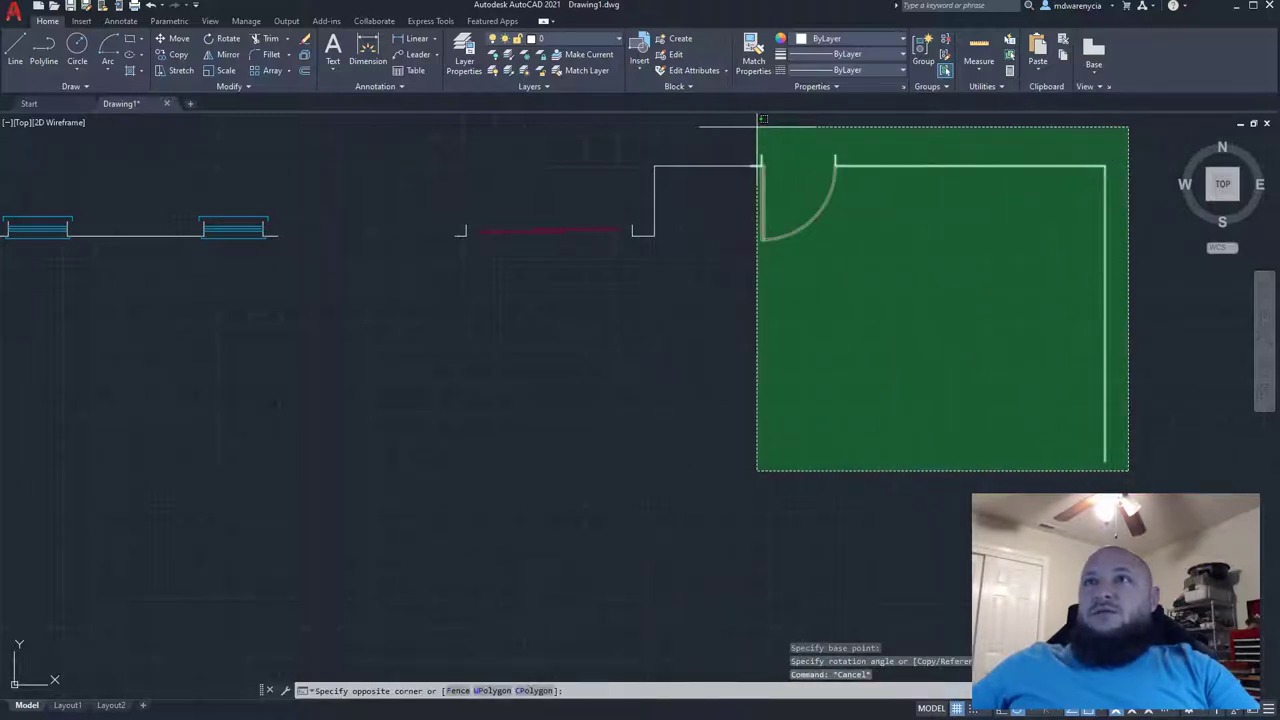
click(758, 126)
text(m)
key(Return)
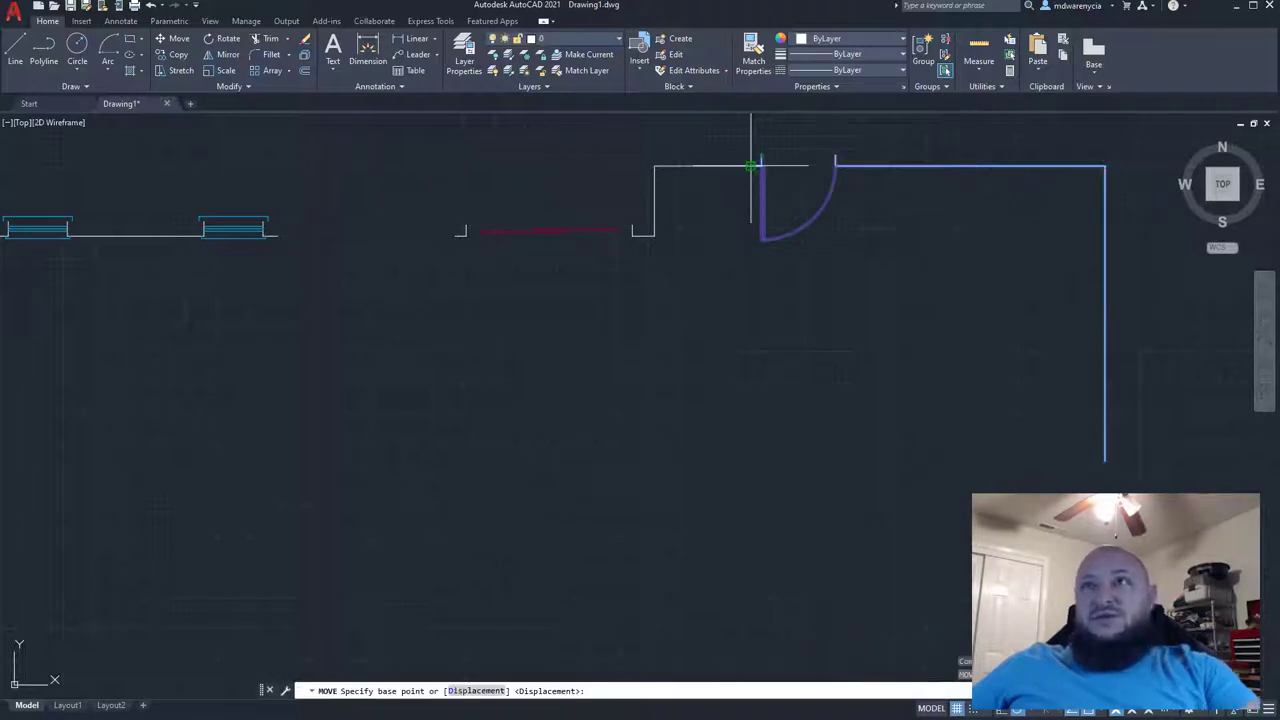
click(758, 165)
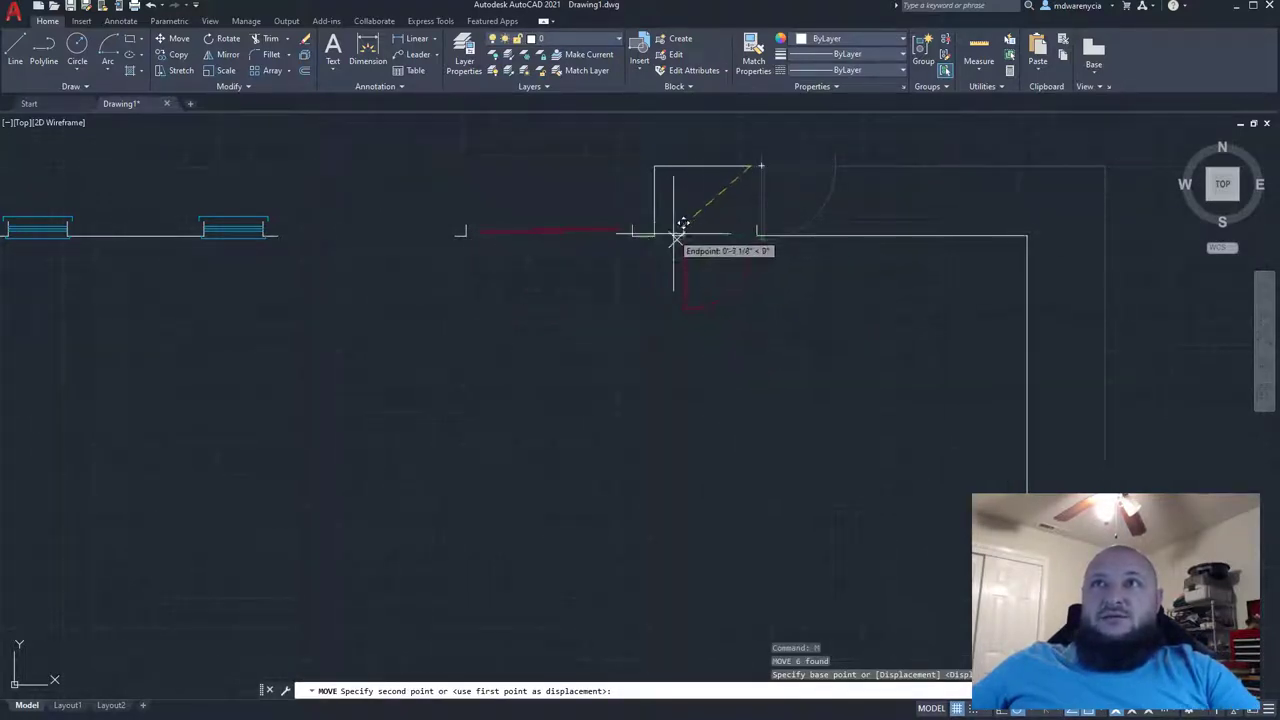
middle_drag(654, 363, 375, 409)
scroll(330, 357, up, 4)
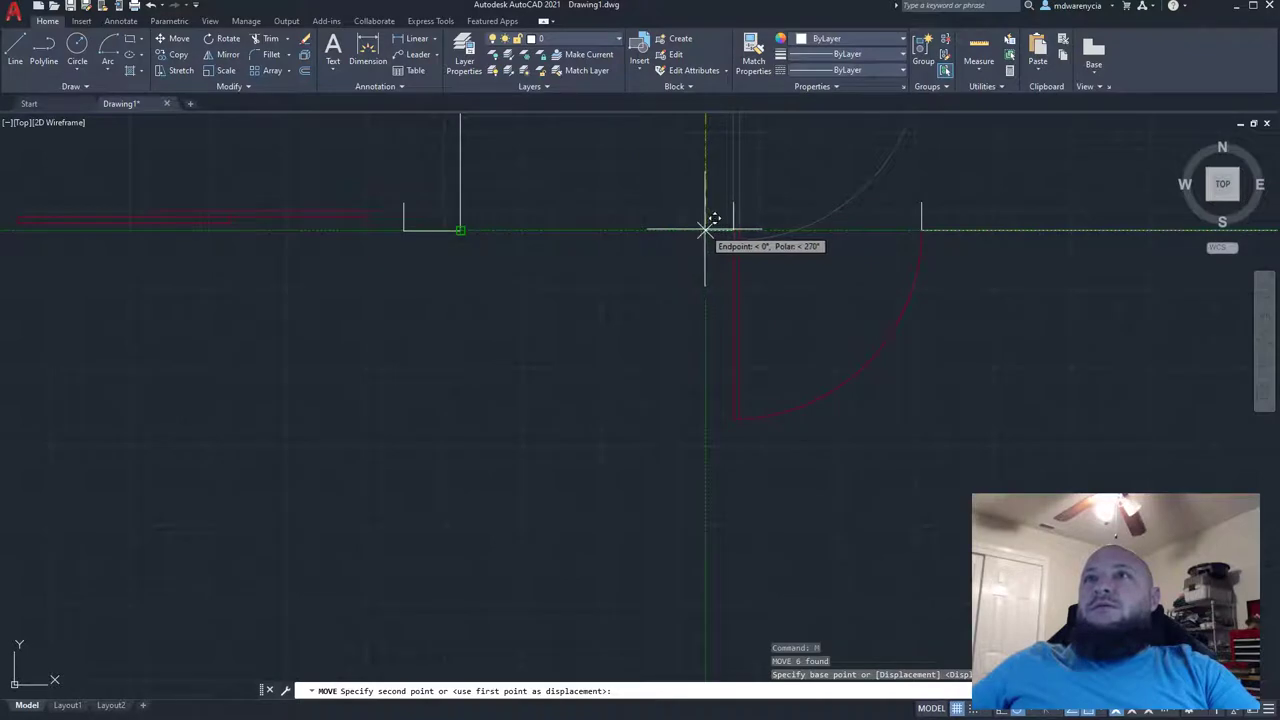
scroll(706, 229, down, 5)
key(Escape)
click(891, 480)
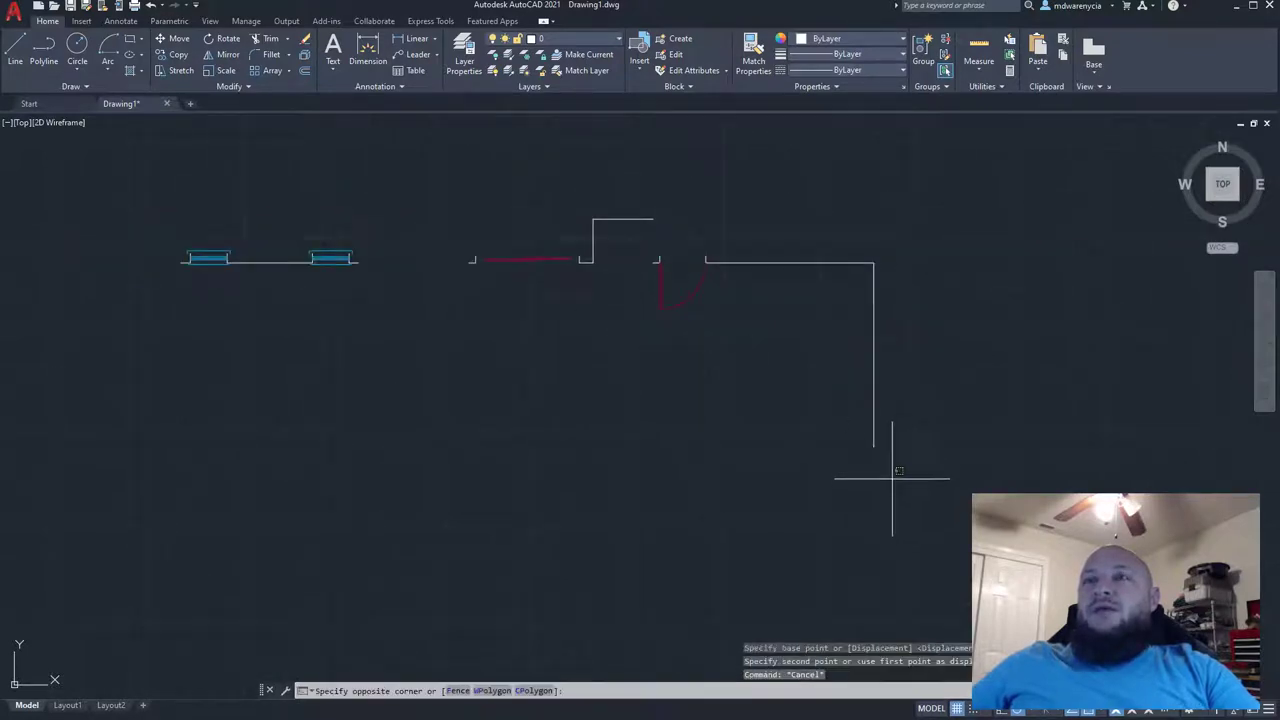
click(631, 244)
text(m)
key(Return)
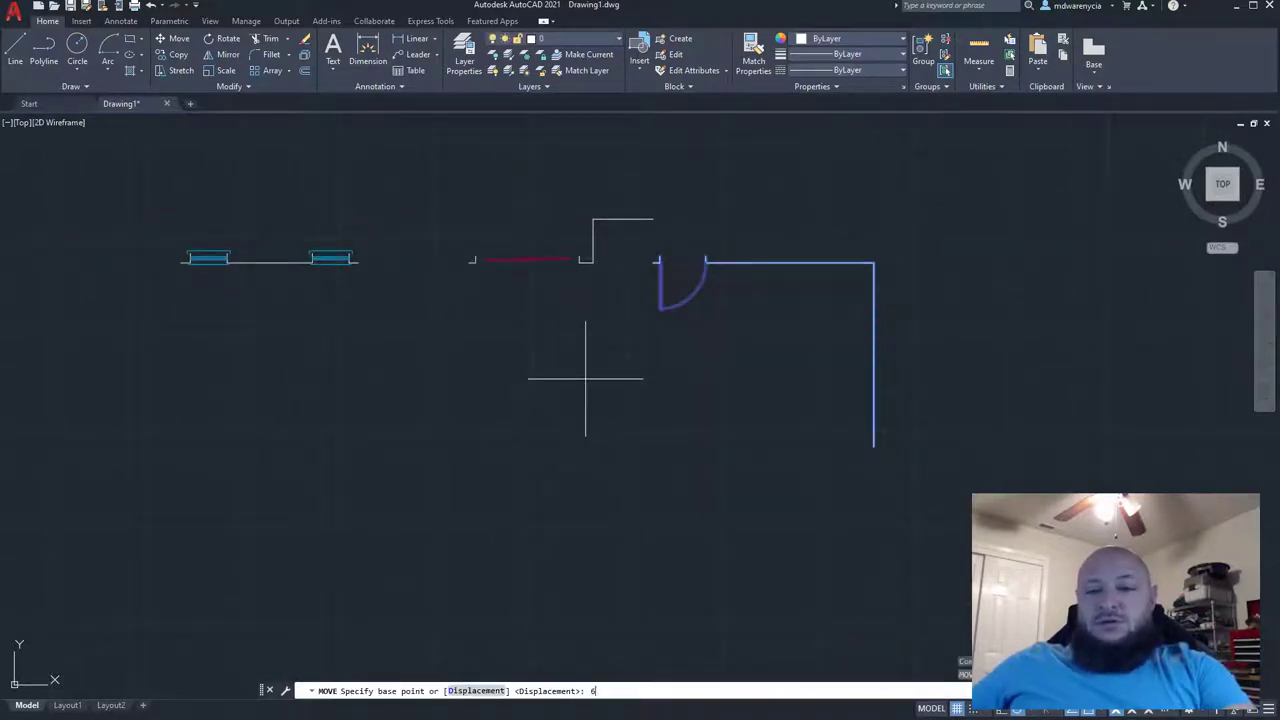
key(Escape)
- Move the door wall and attached blank wall straight to the right, leaving a gap beside the closet wall
click(908, 480)
click(640, 243)
text(m)
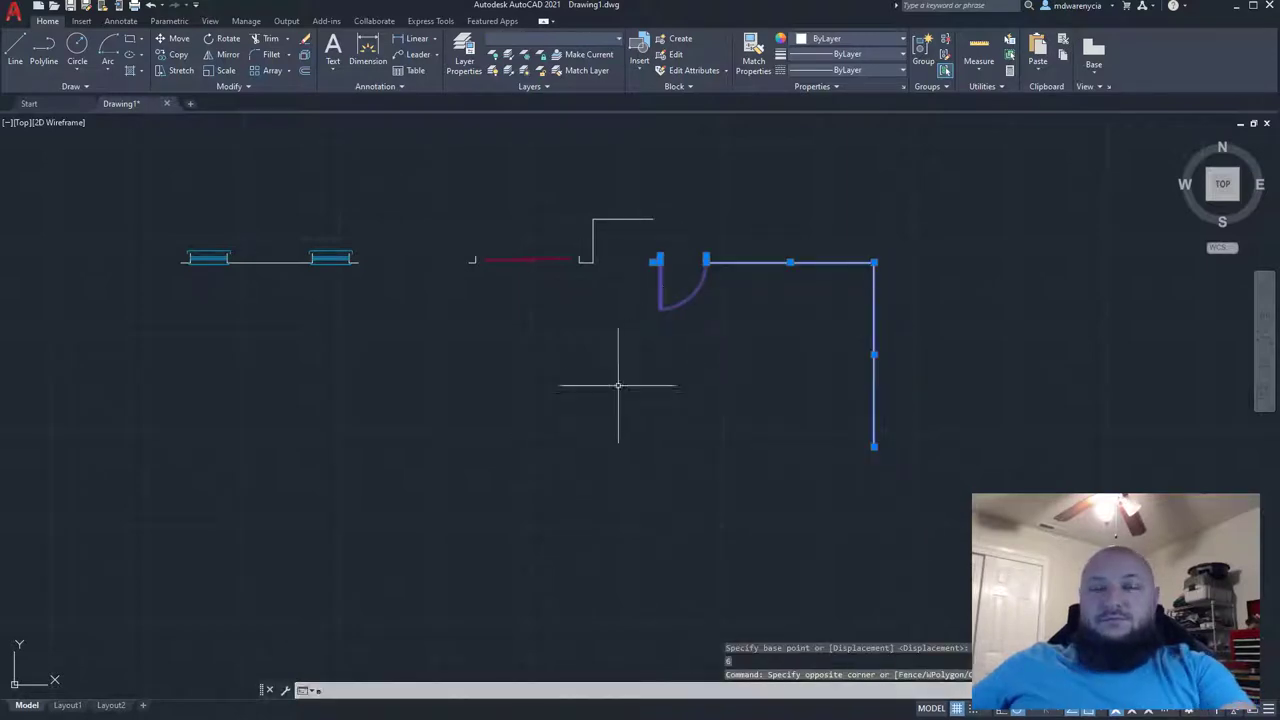
key(Return)
click(591, 397)
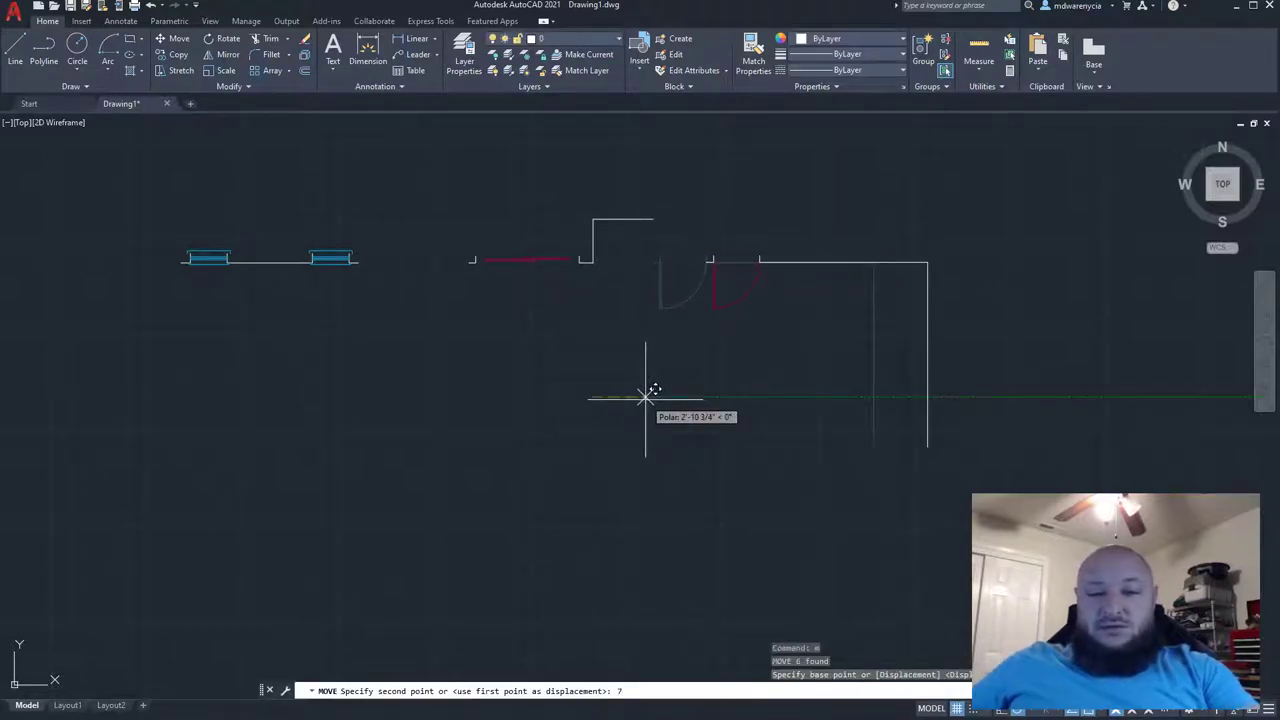
key(Escape)
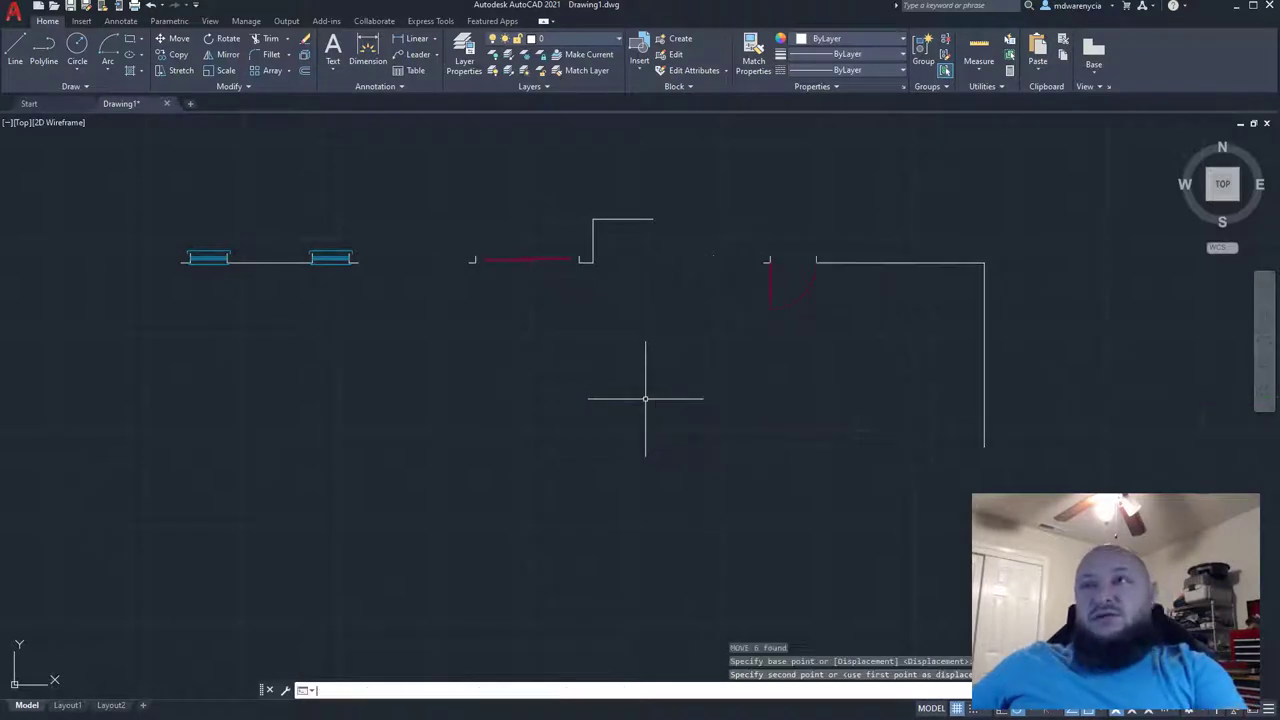
- Rotate the remaining vertical blank wall 90 degrees counterclockwise about its corner with the door wall so it lies horizontally
middle_drag(943, 357, 703, 299)
click(739, 375)
middle_drag(689, 323, 626, 354)
text(ro)
key(Return)
click(680, 239)
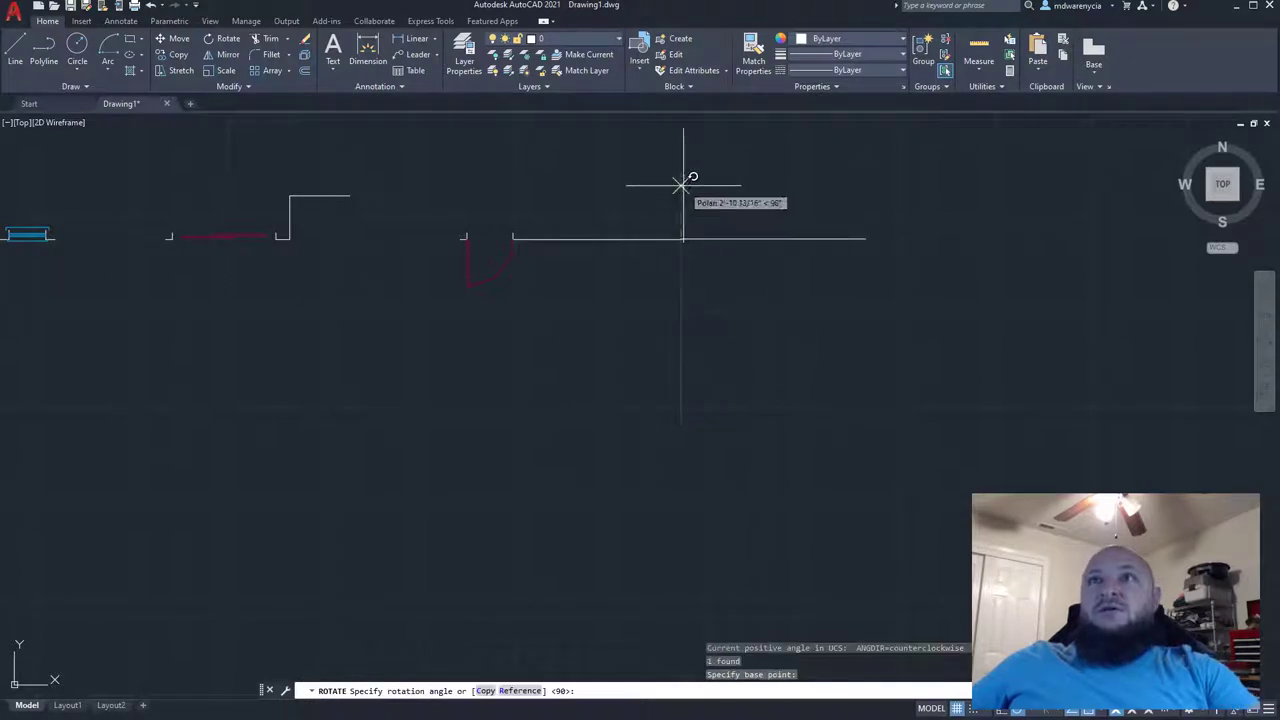
click(683, 186)
key(Escape)
- Move the rotated blank wall 6 feet straight to the right, away from the door wall
click(743, 277)
click(695, 200)
text(m)
key(Return)
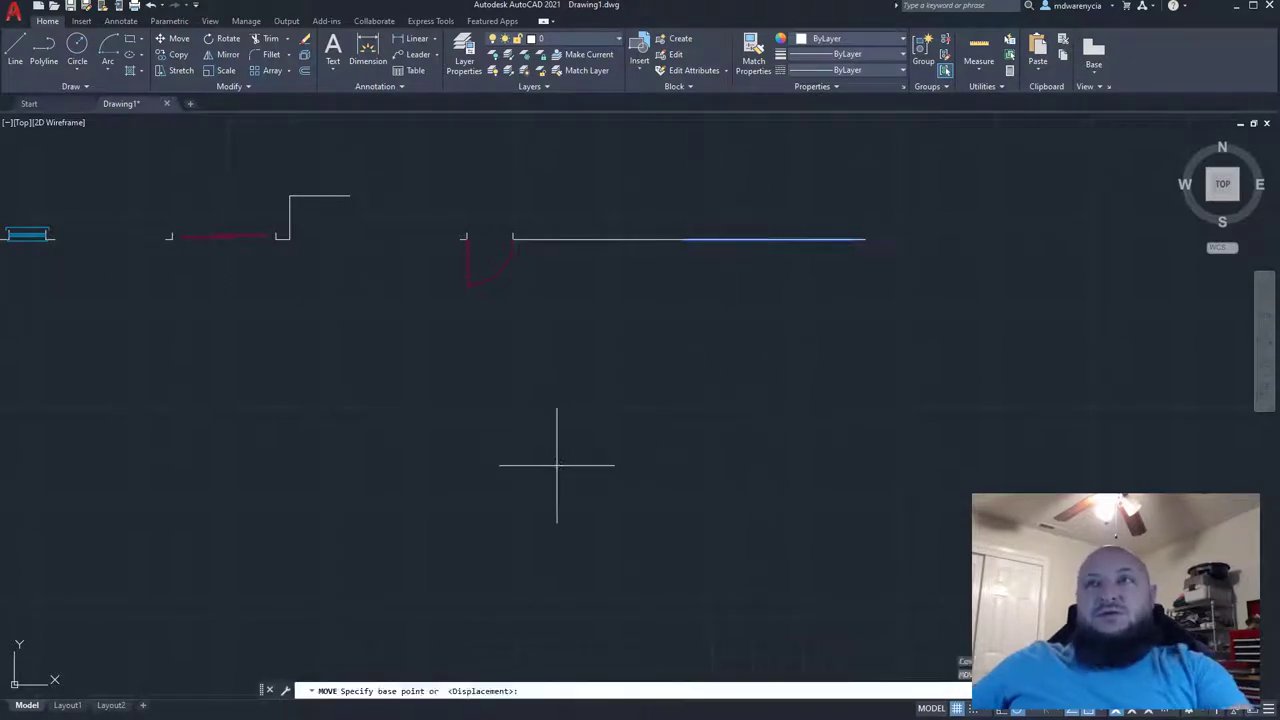
click(557, 463)
text(6)
key(Return)
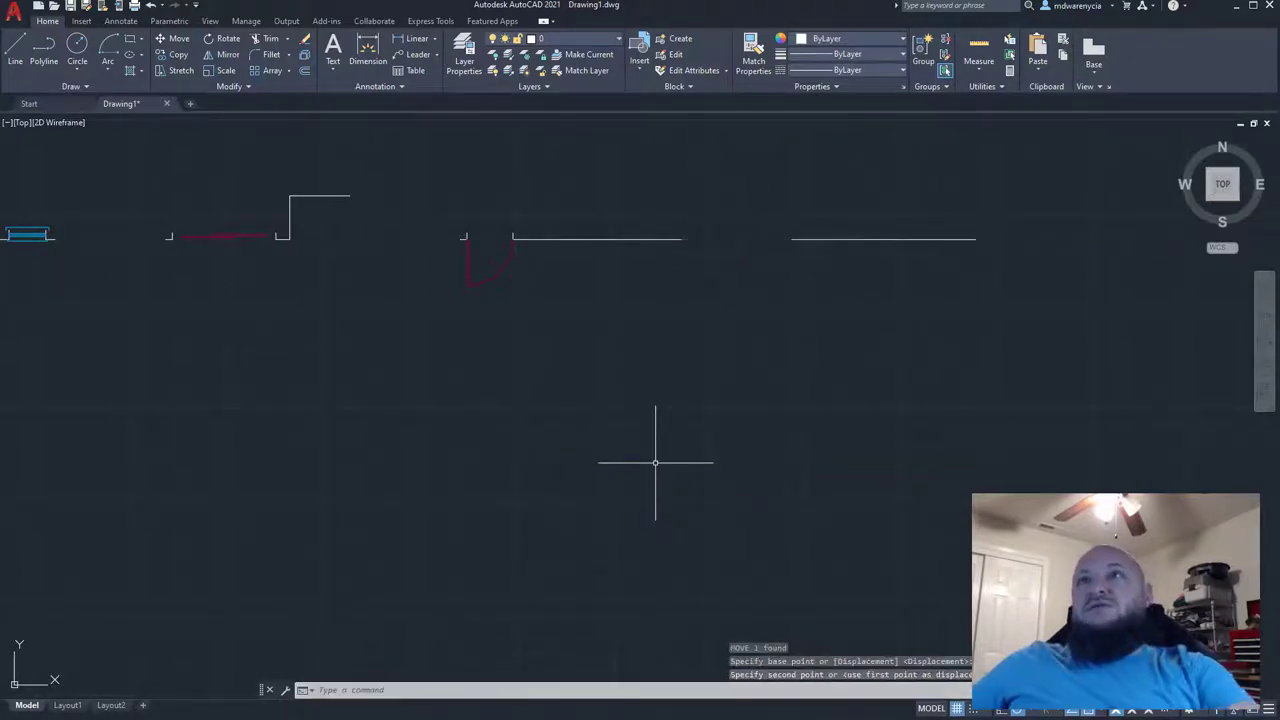
key(Escape)
- Examine the unfolded row of walls against the floor plan, highlighting the closet's side line and the closet doors
scroll(620, 486, down, 5)
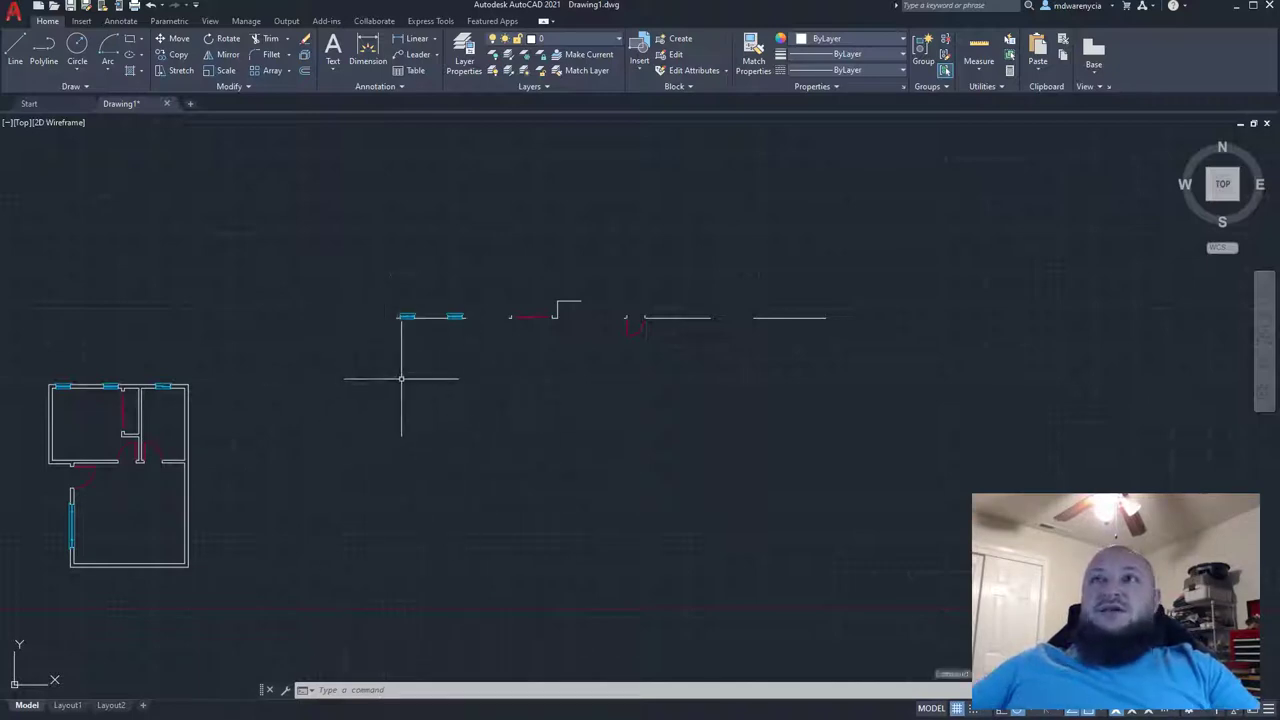
key(Escape)
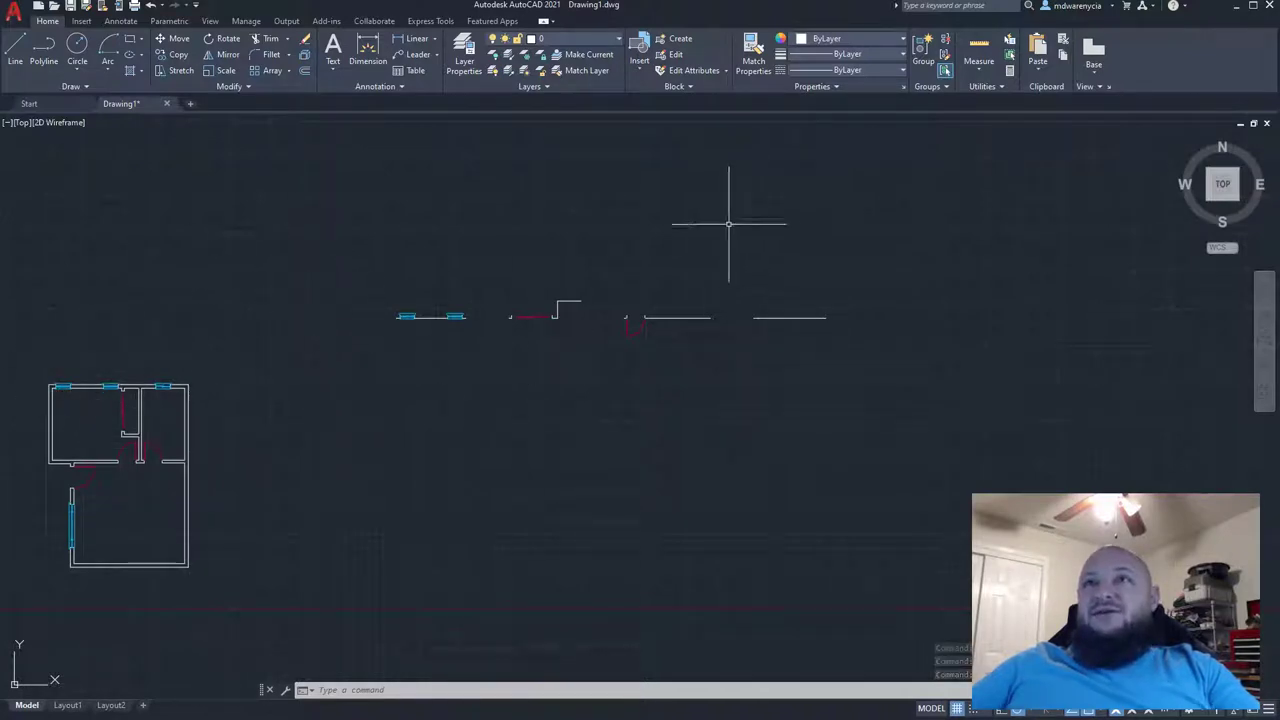
middle_drag(566, 396, 594, 380)
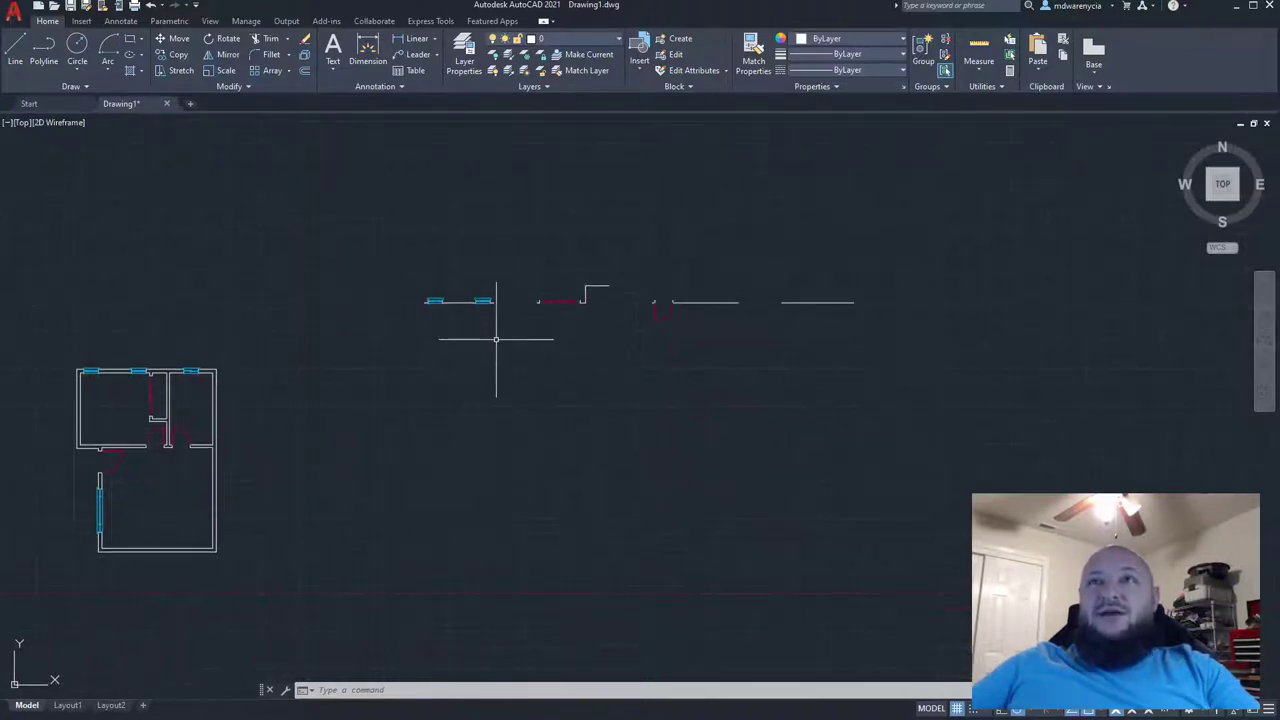
scroll(451, 300, up, 4)
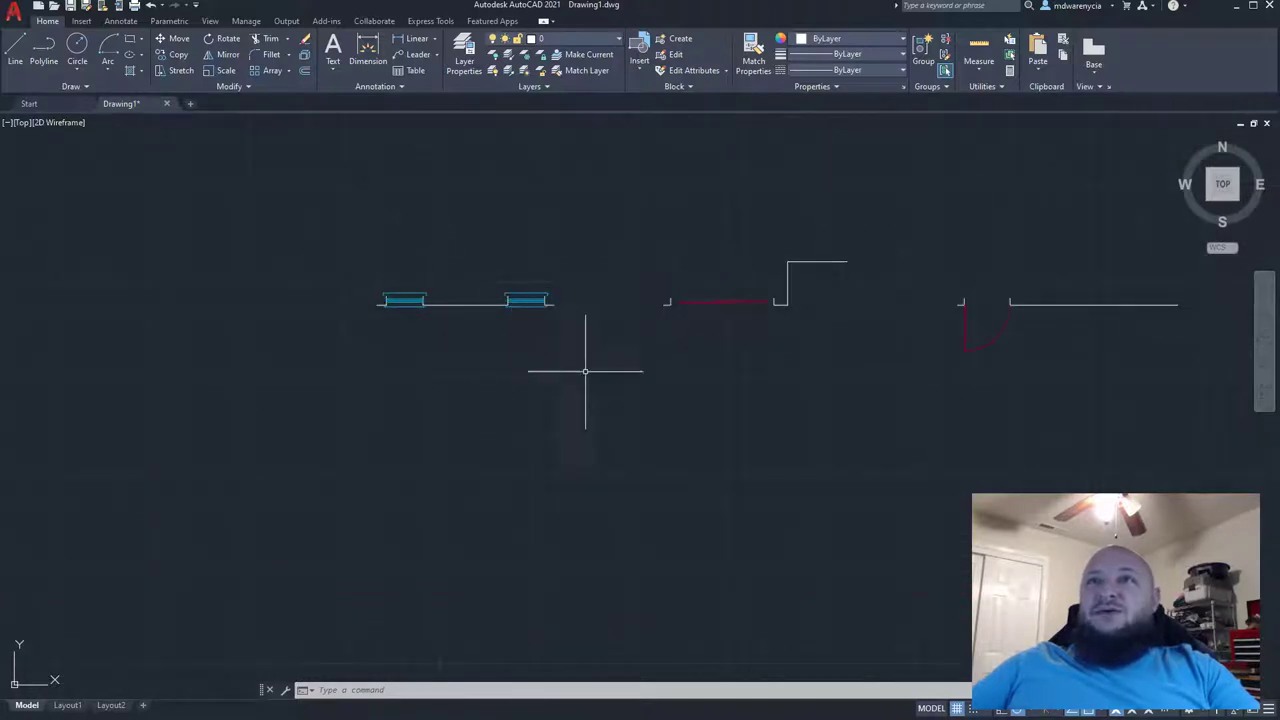
middle_drag(1000, 394, 694, 348)
middle_drag(496, 327, 479, 342)
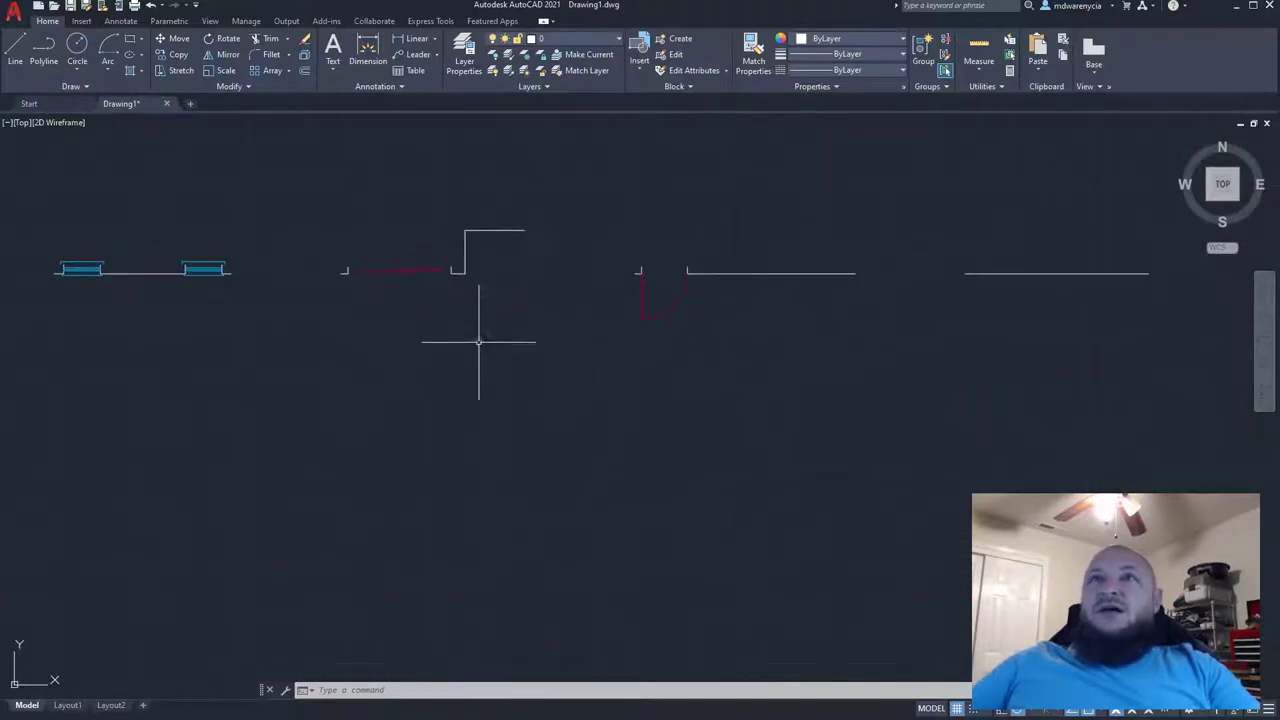
click(481, 262)
click(414, 238)
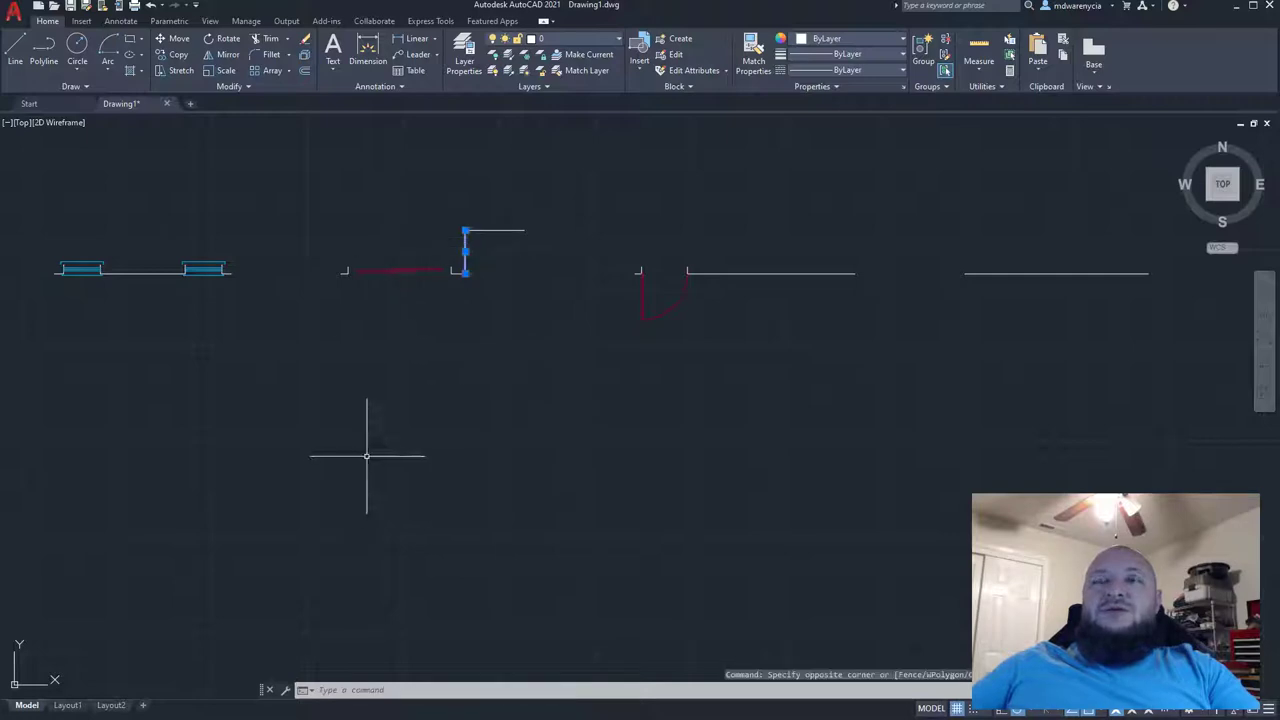
key(Escape)
click(449, 270)
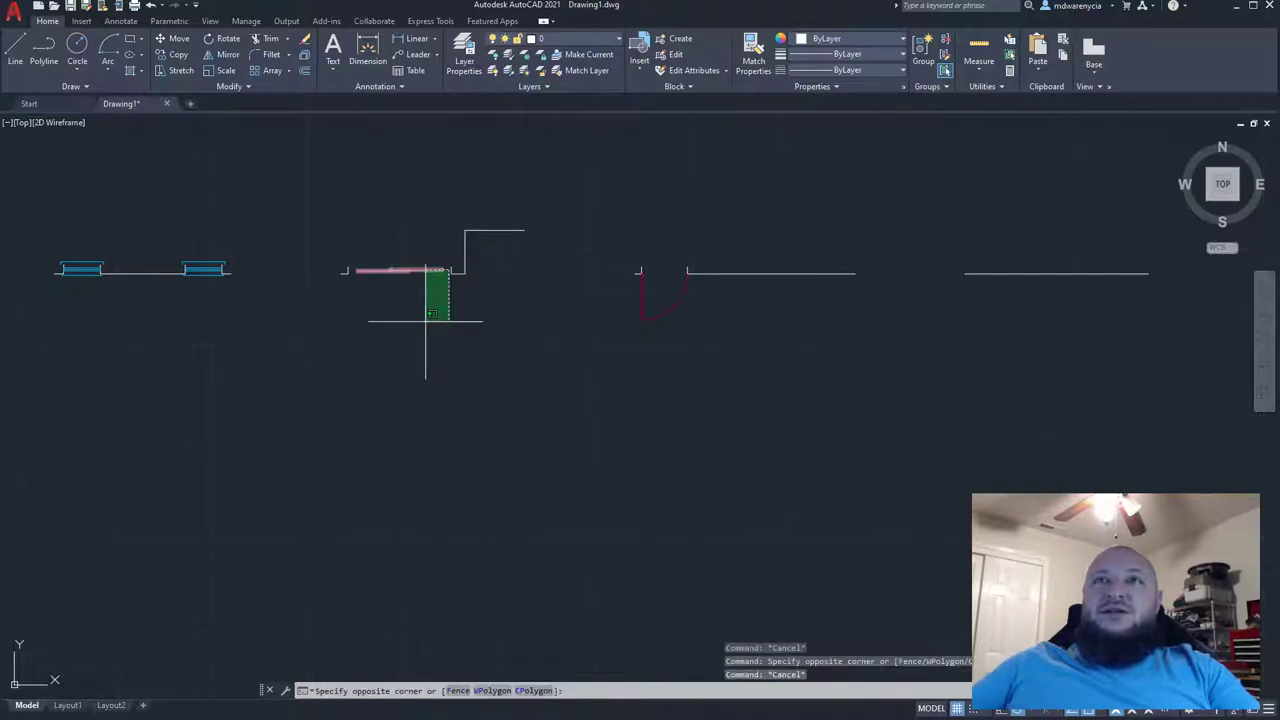
middle_drag(411, 427, 483, 400)
middle_drag(286, 600, 392, 523)
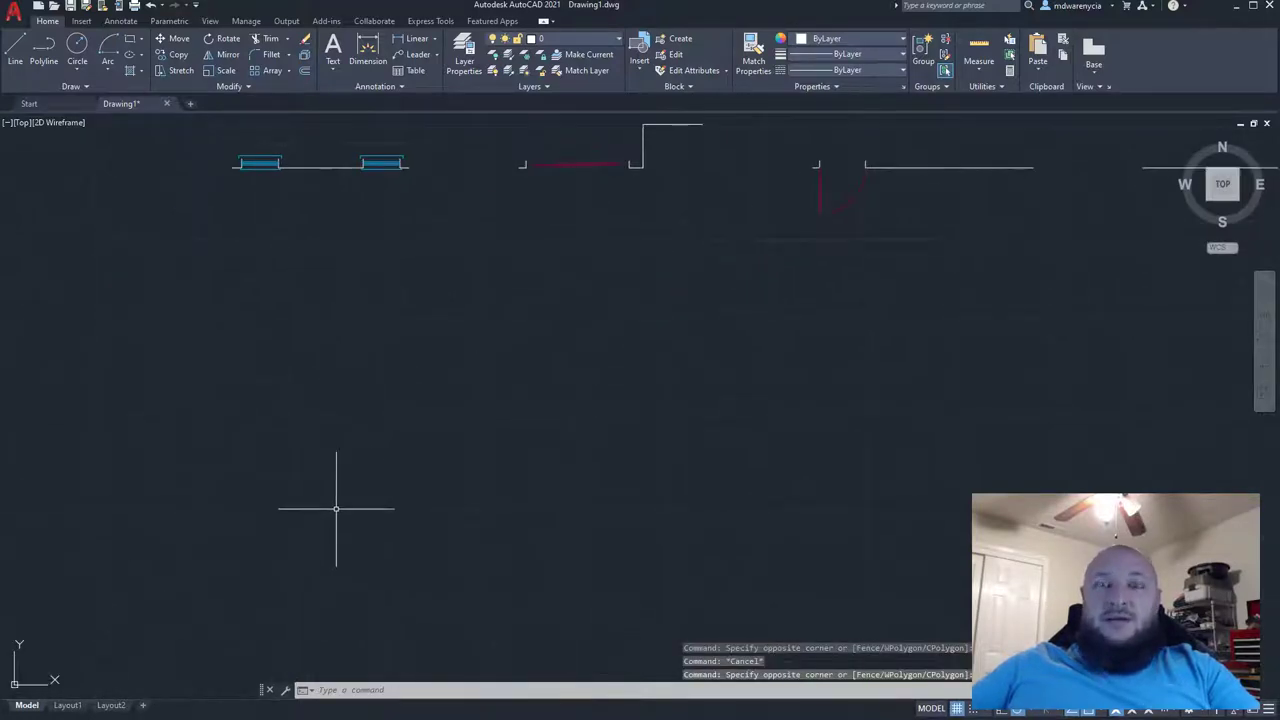
- Try to offset the wall line between the two windows by 10 feet
click(322, 190)
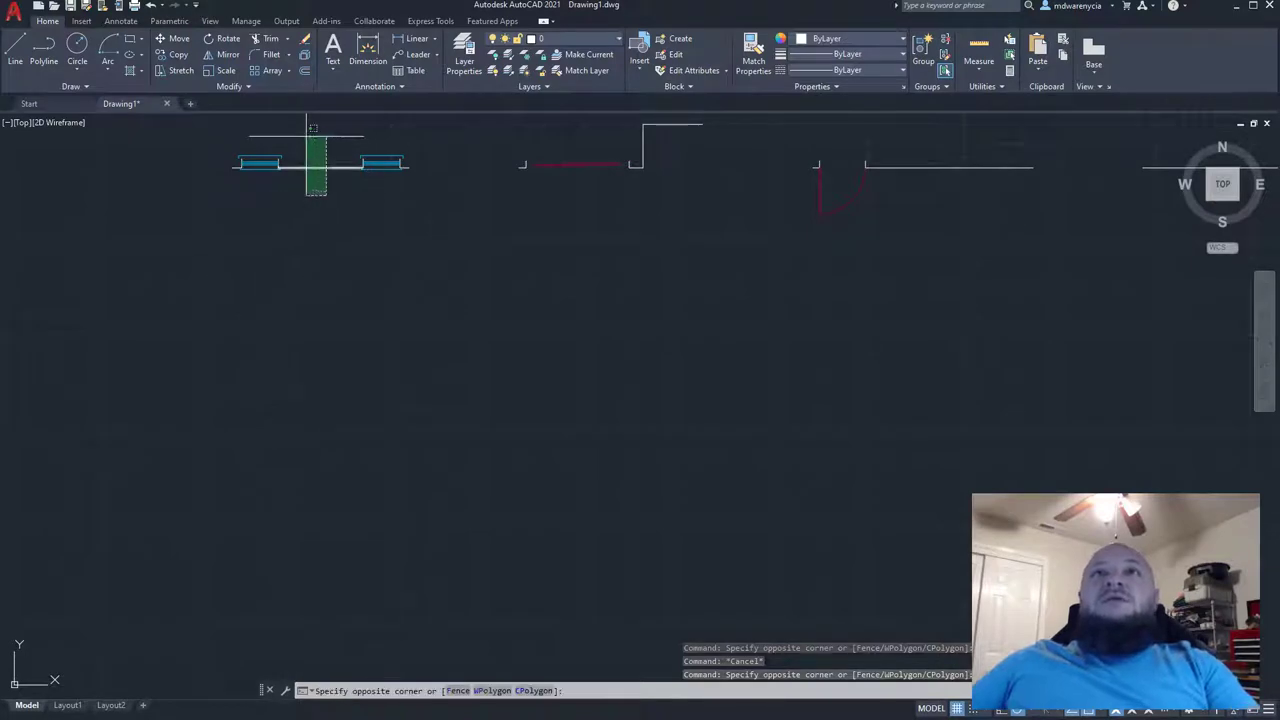
click(308, 131)
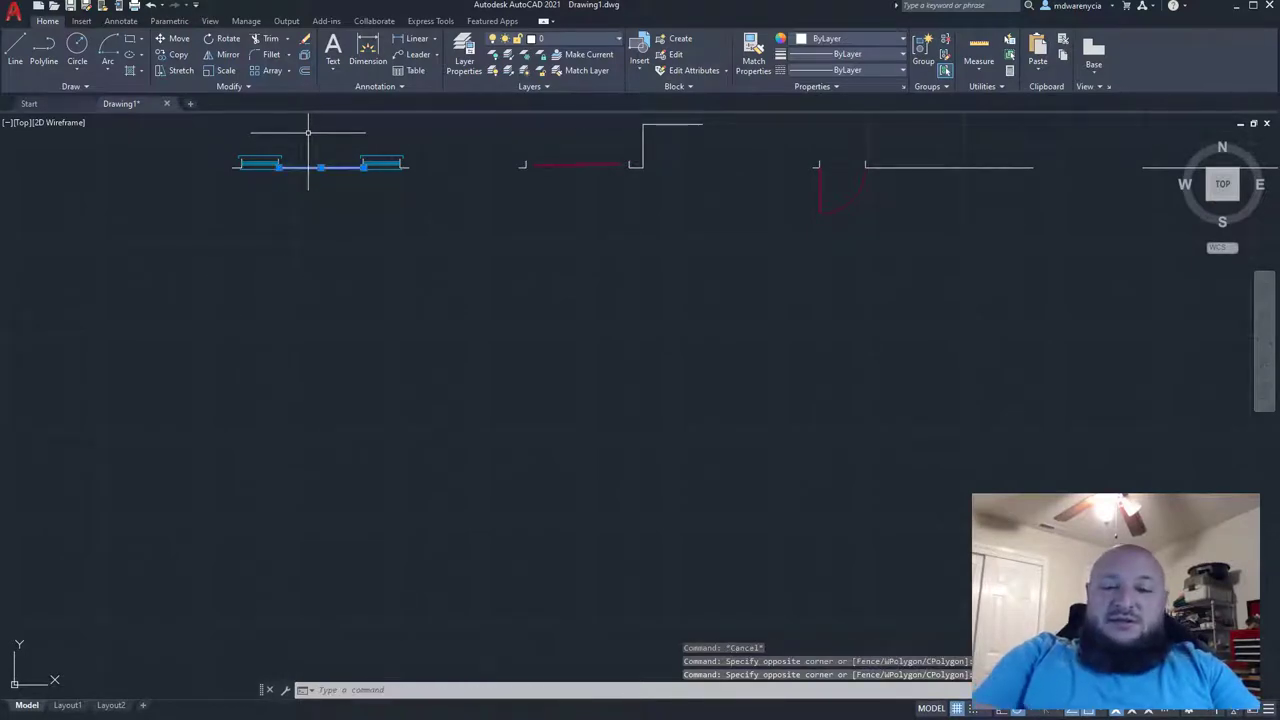
text(0ffset)
key(Return)
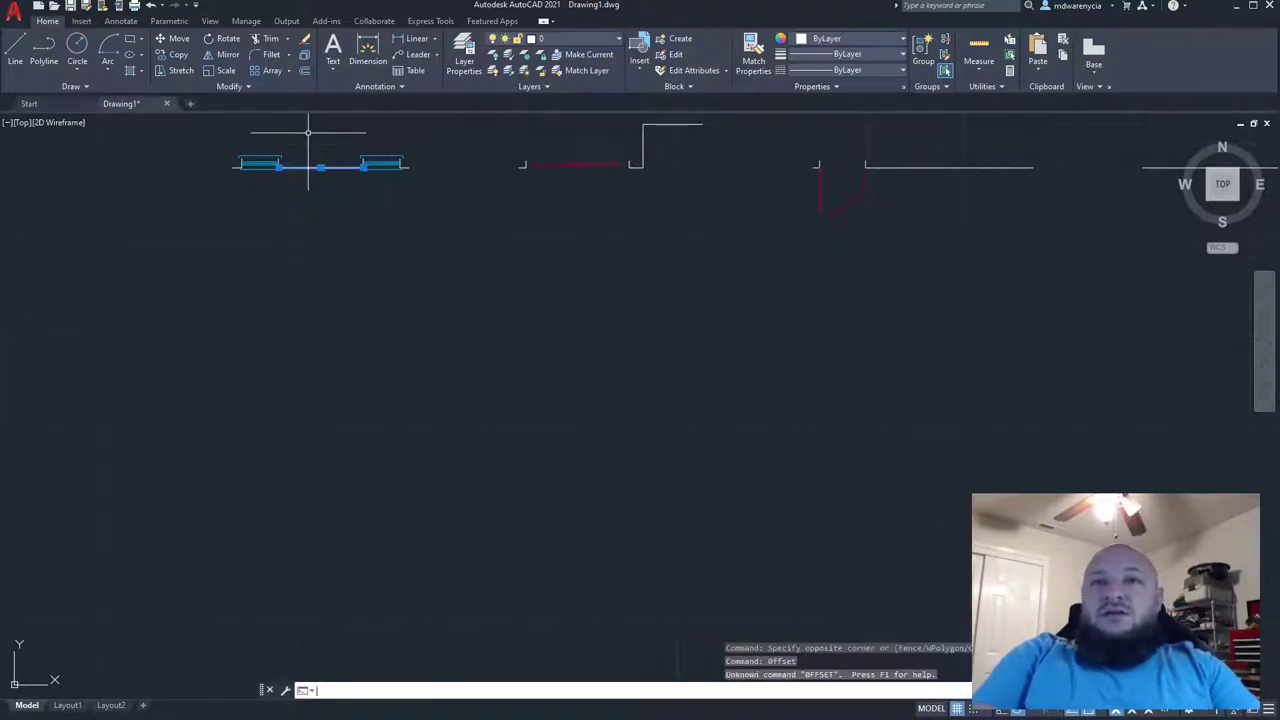
text(10')
key(Return)
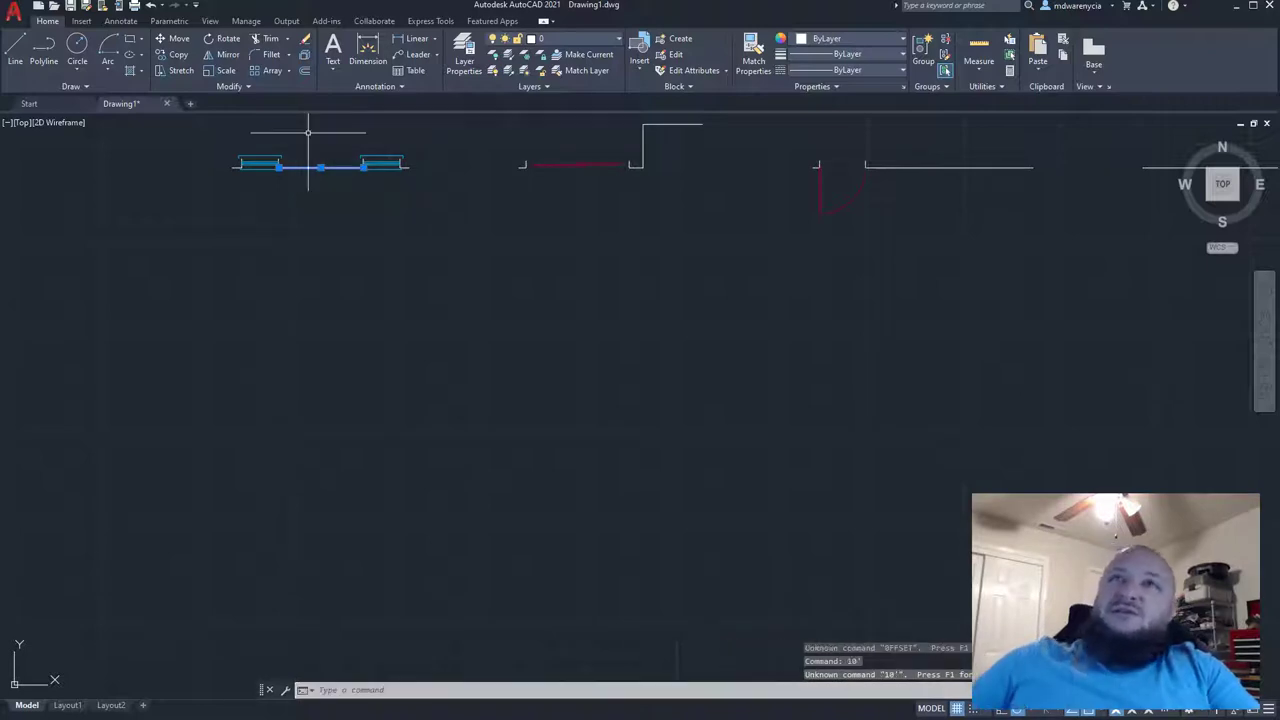
click(334, 362)
click(356, 535)
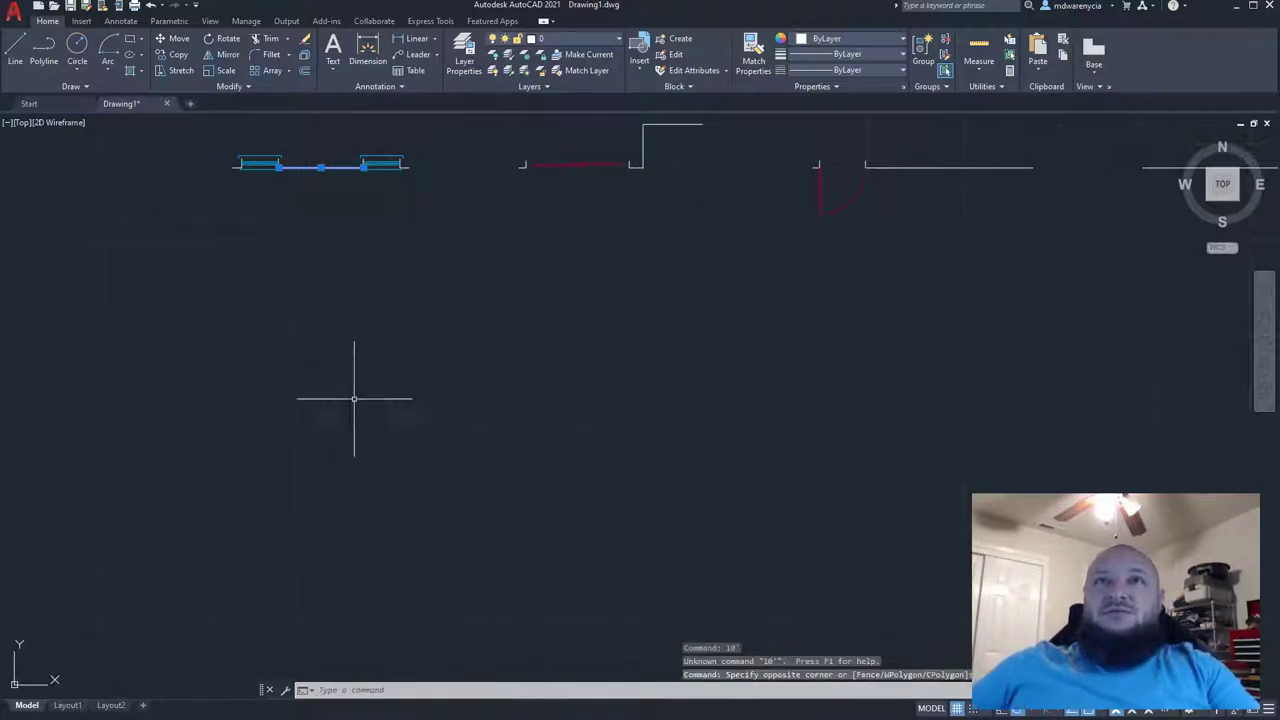
scroll(281, 360, down, 4)
text(m)
key(Return)
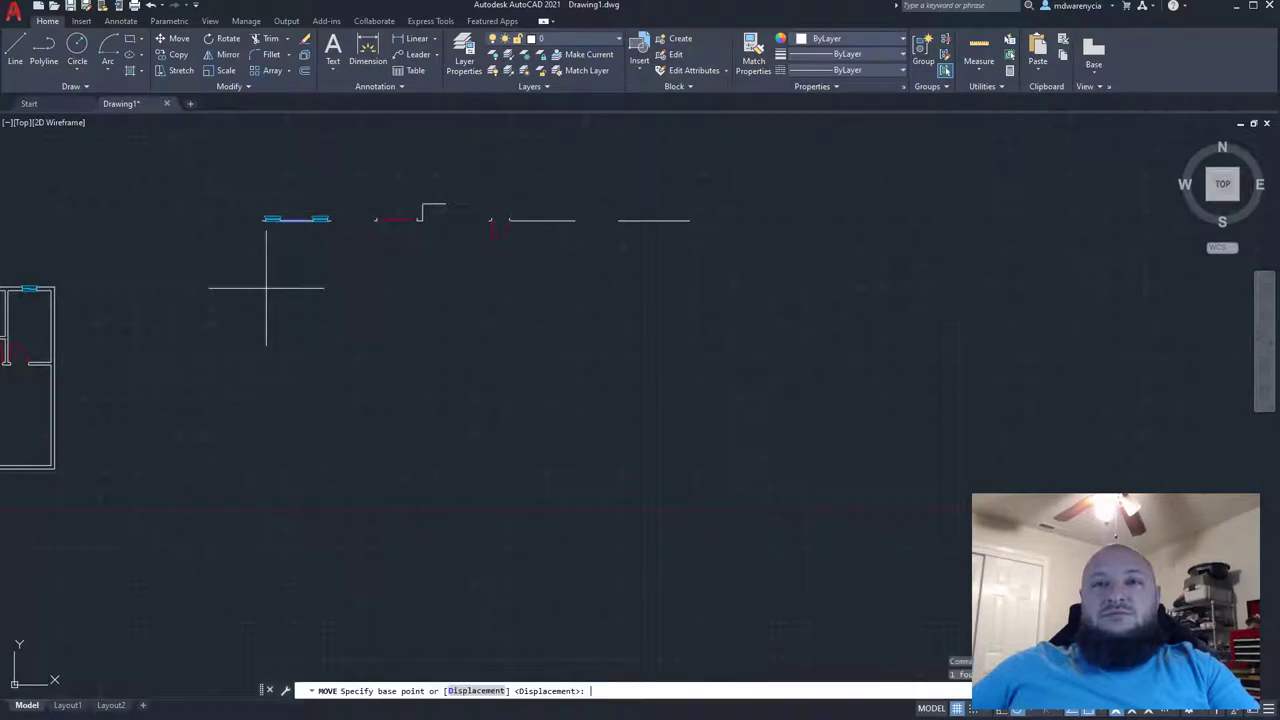
key(Escape)
key(Escape)
- Select the blank wall line at the far right end of the unfolded row
scroll(320, 275, up, 4)
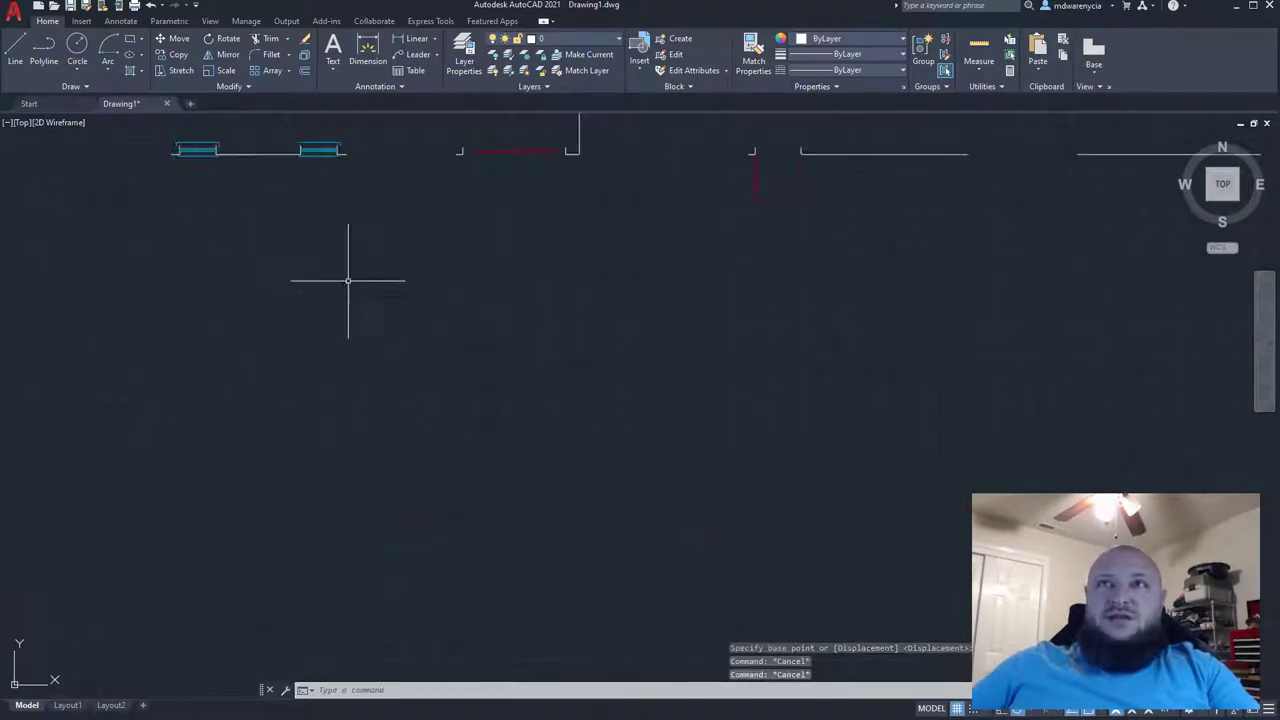
middle_drag(1004, 297, 829, 357)
scroll(829, 357, down, 2)
click(960, 349)
click(849, 200)
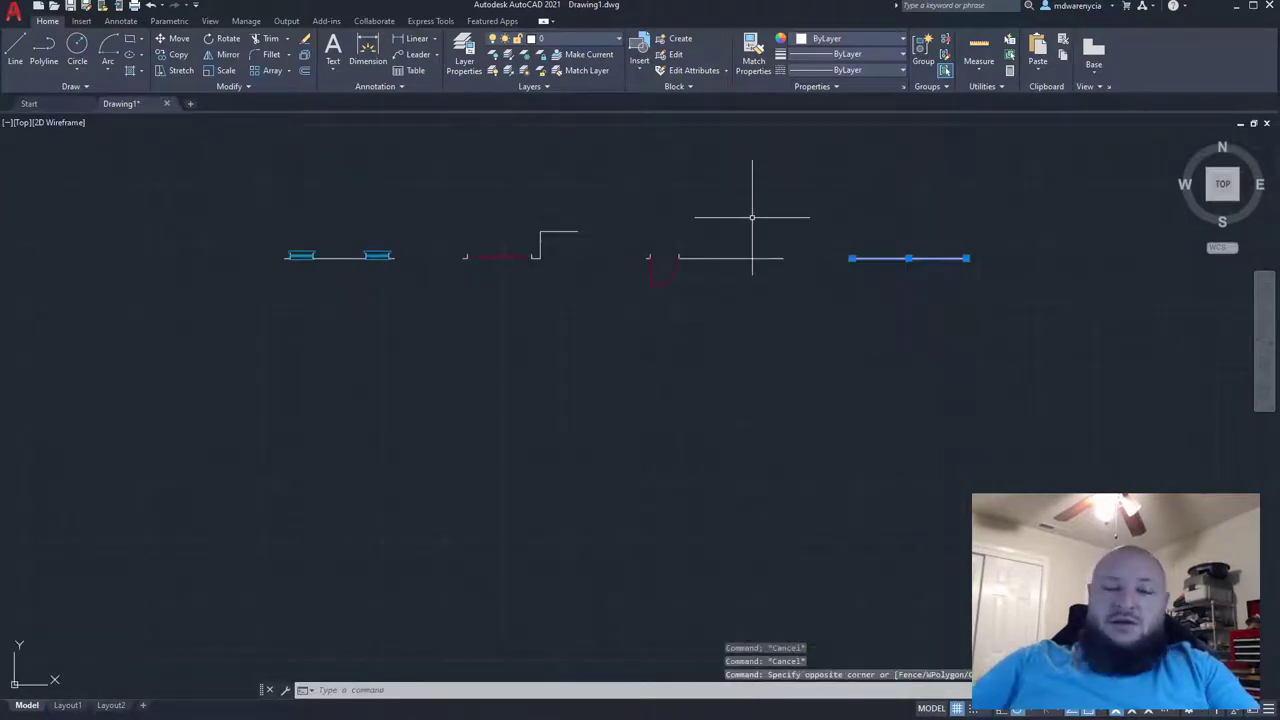
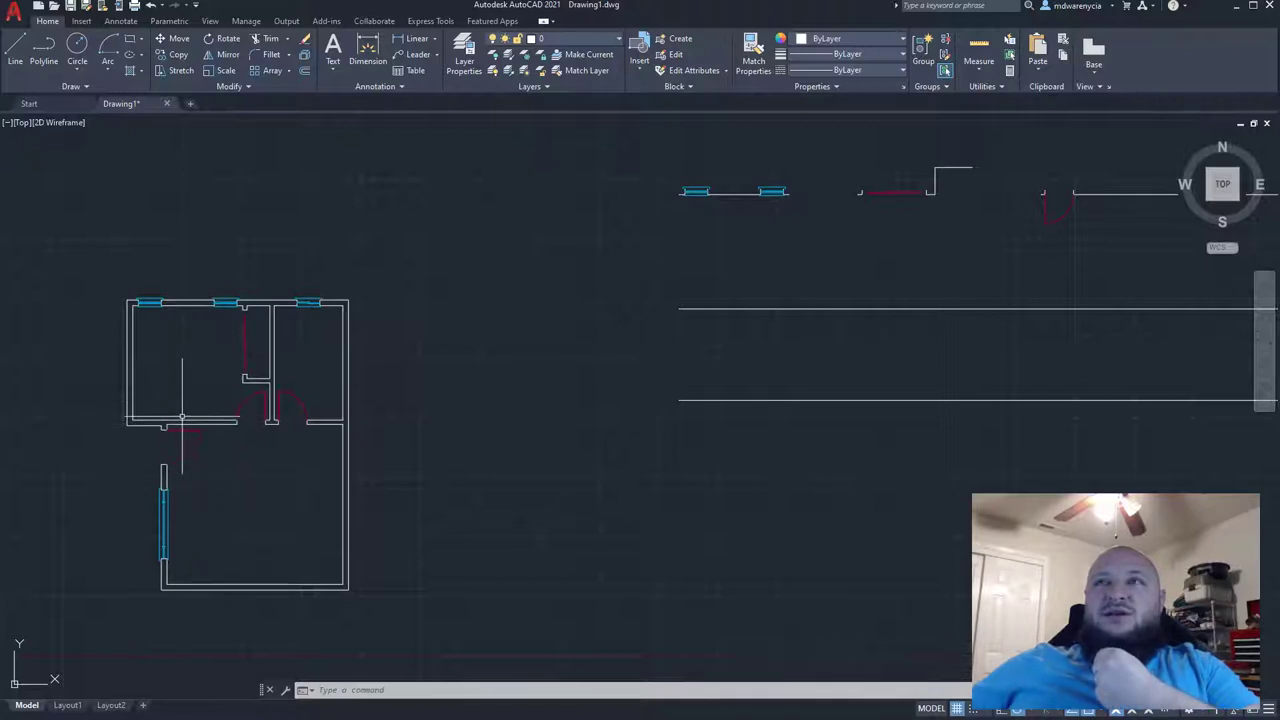
middle_drag(753, 243, 633, 263)
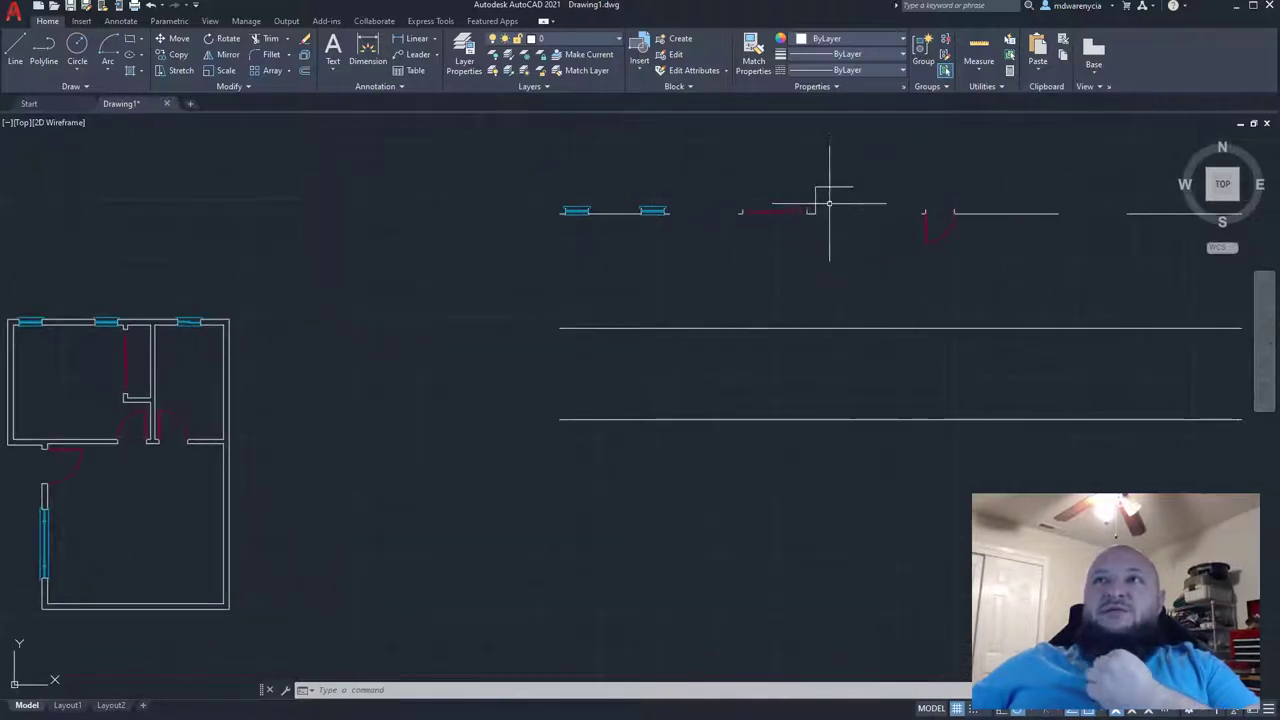
text(l)
key(Return)
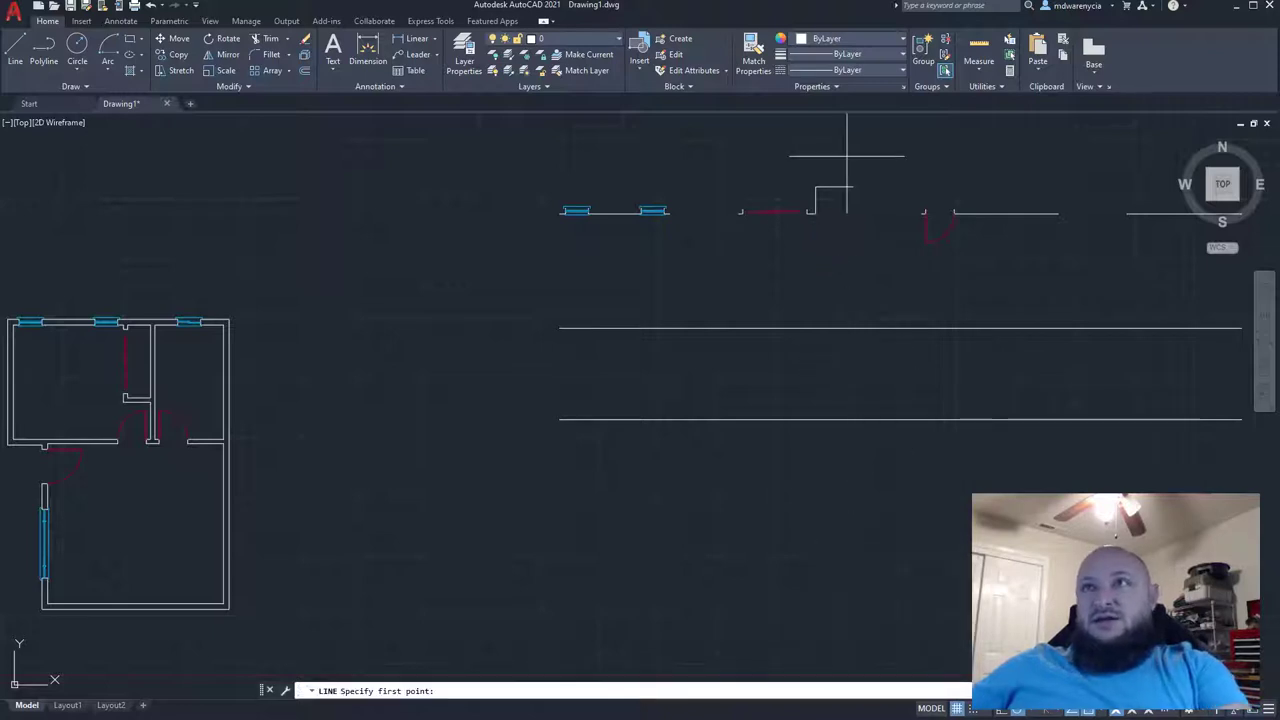
click(853, 187)
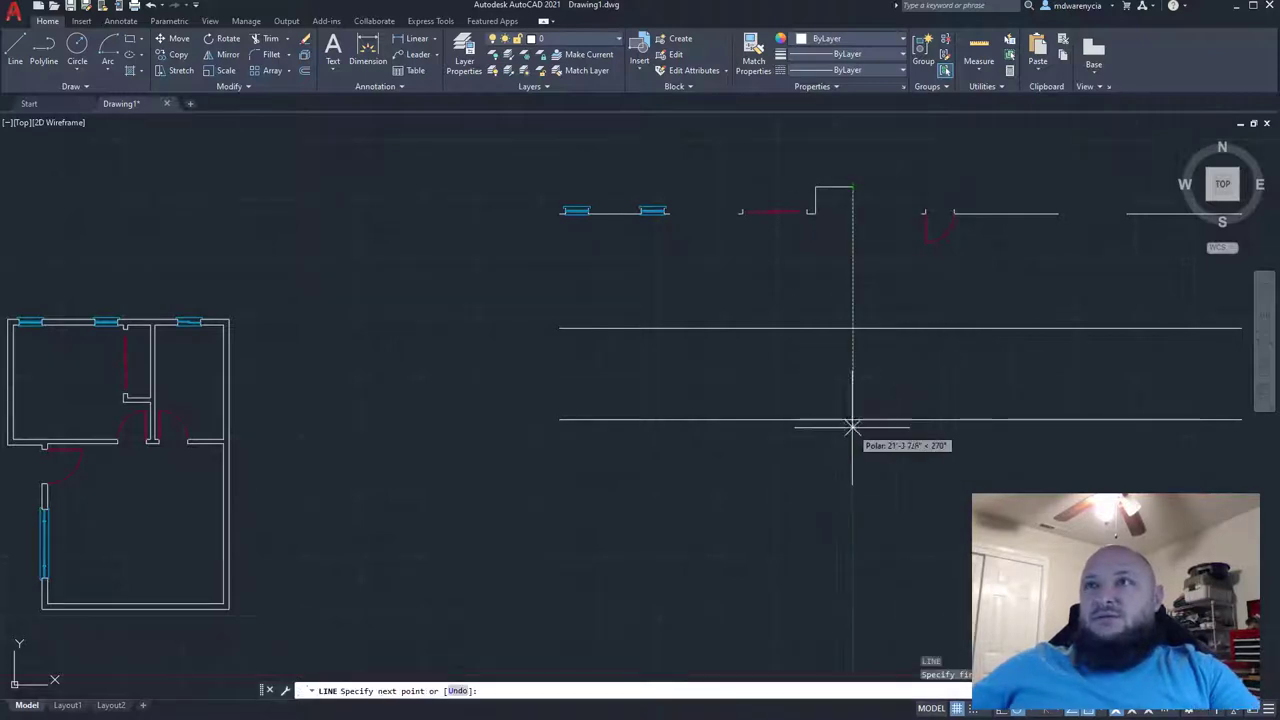
key(Escape)
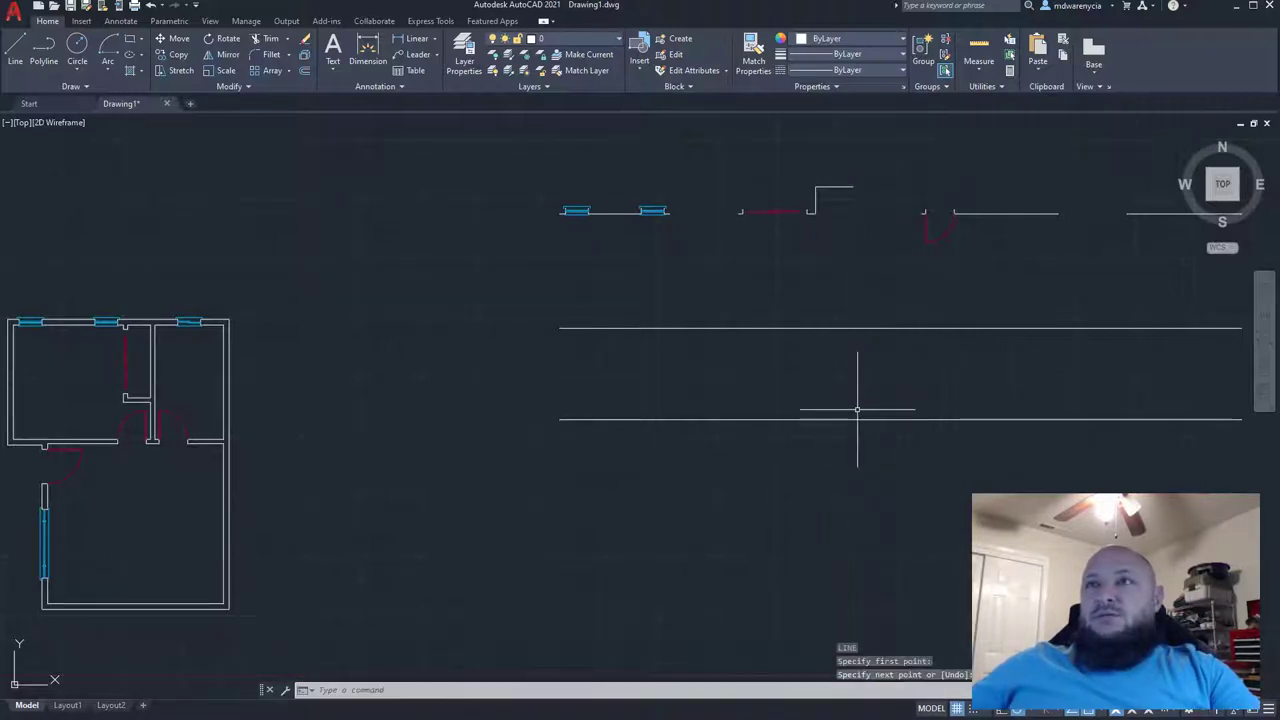
- Draw a vertical line from the outer end of the closet's back wall straight down to the lowest horizontal line
key(Return)
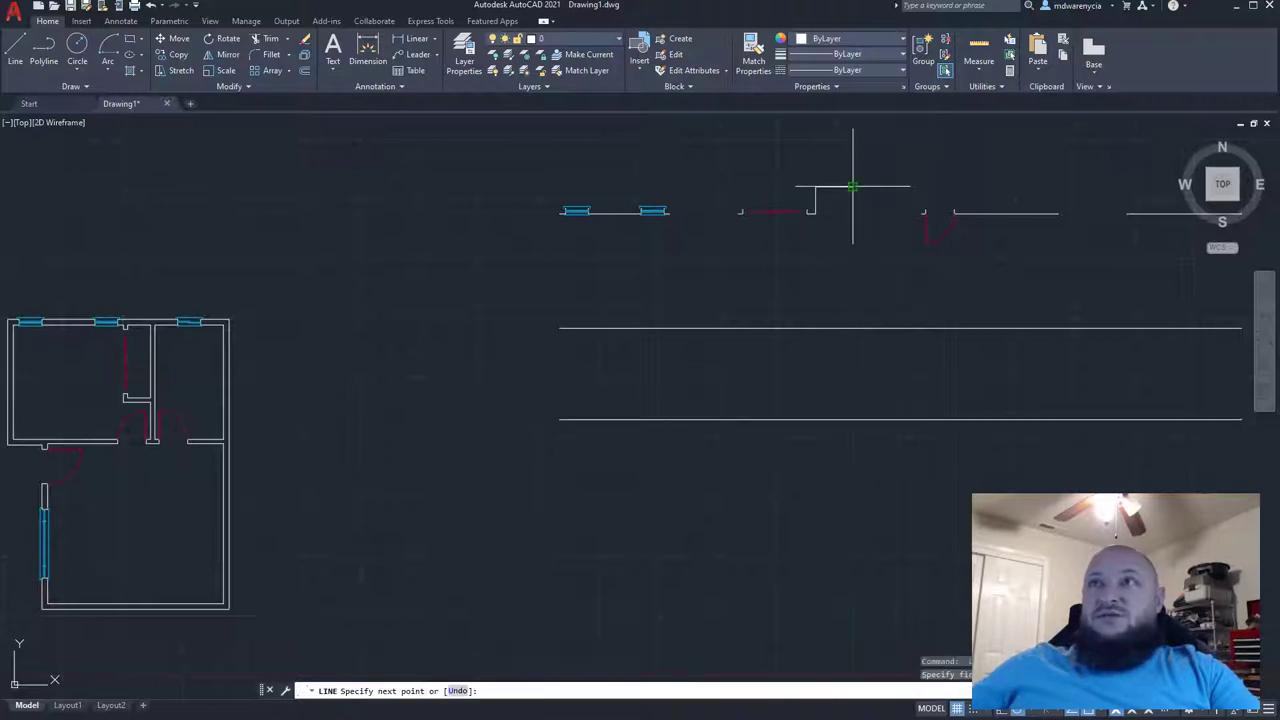
click(852, 187)
click(852, 420)
key(Escape)
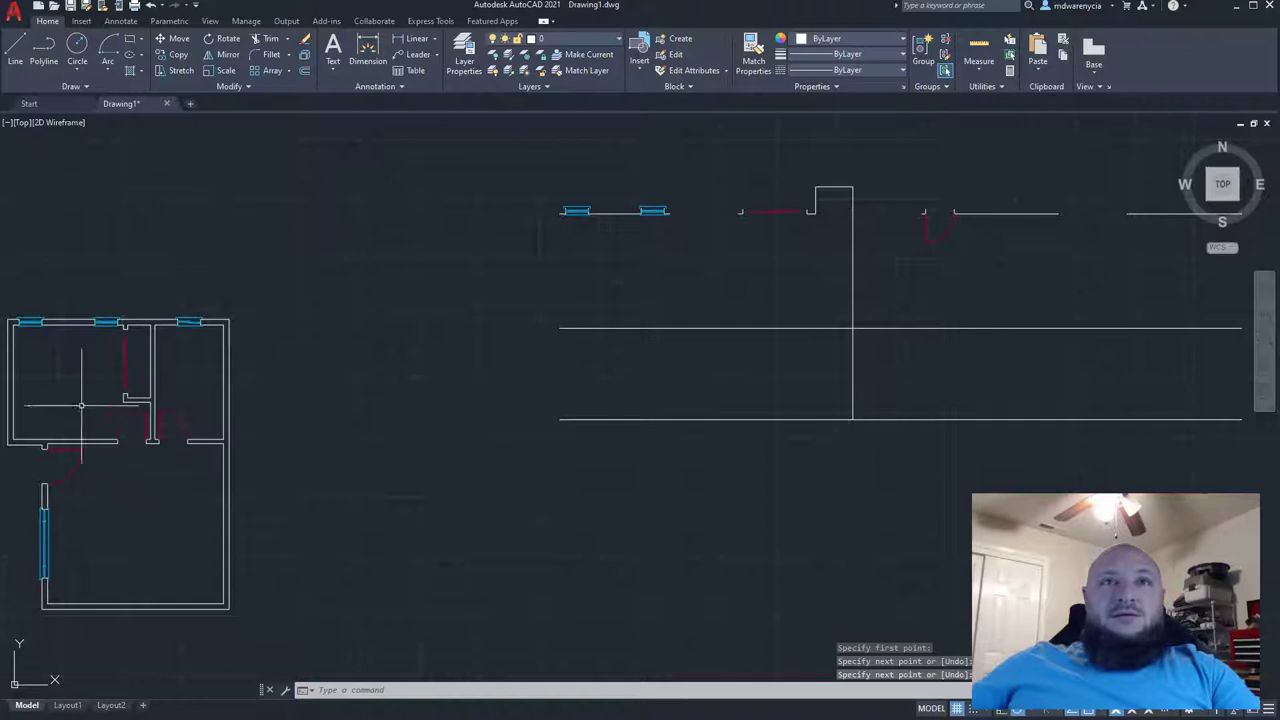
- Examine the room's walls in the floor plan against the unfolded row, highlighting the closet's end line and the blank exterior wall
middle_drag(898, 371, 830, 370)
middle_drag(543, 398, 706, 408)
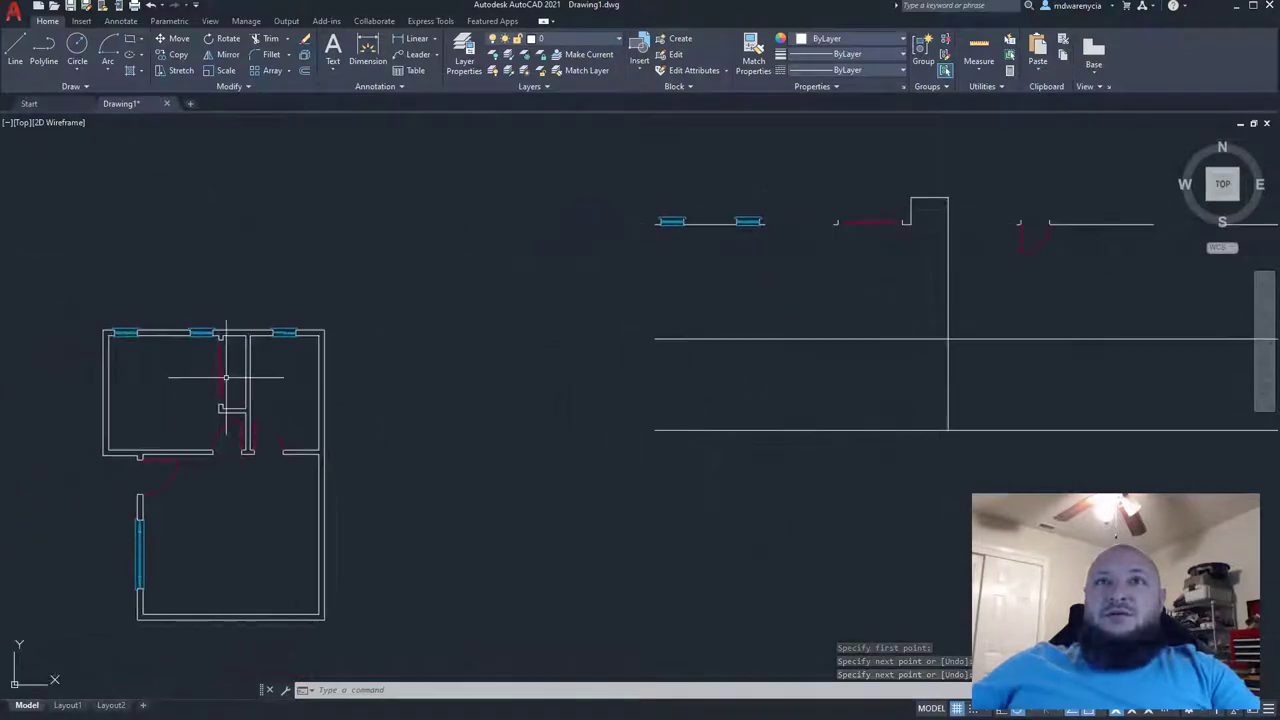
key(Escape)
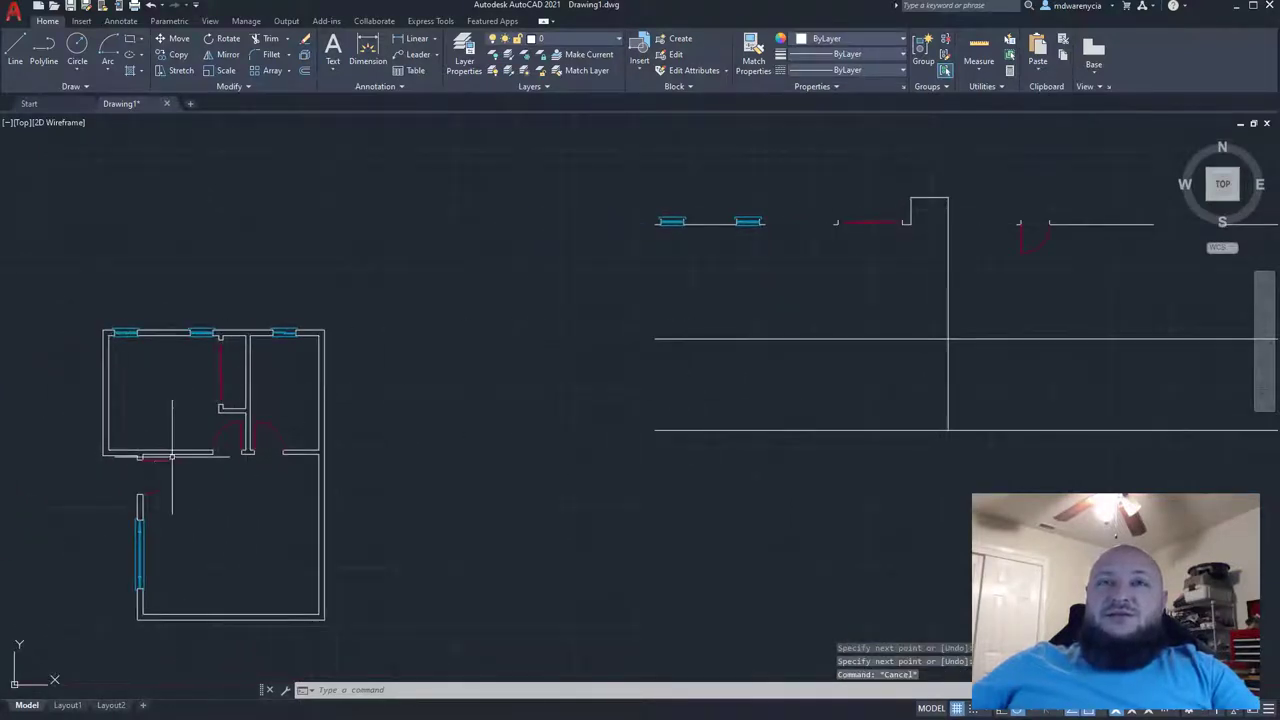
click(247, 436)
key(Escape)
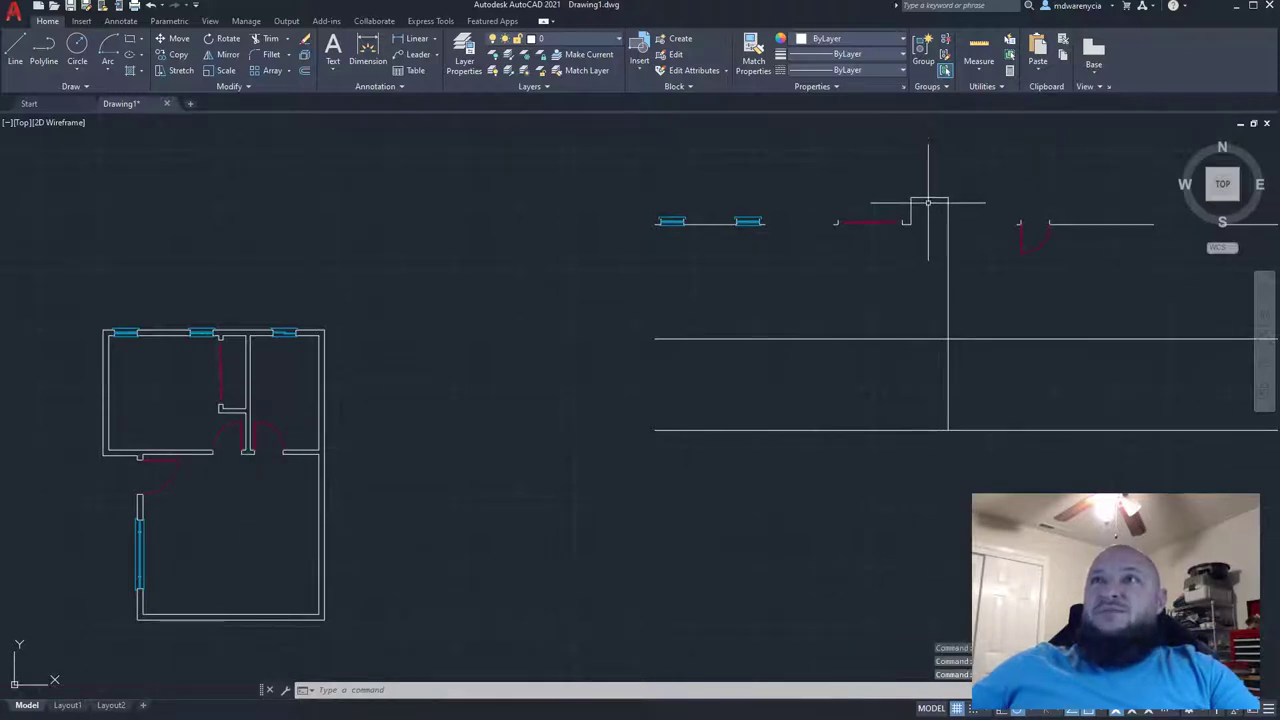
click(928, 203)
click(923, 194)
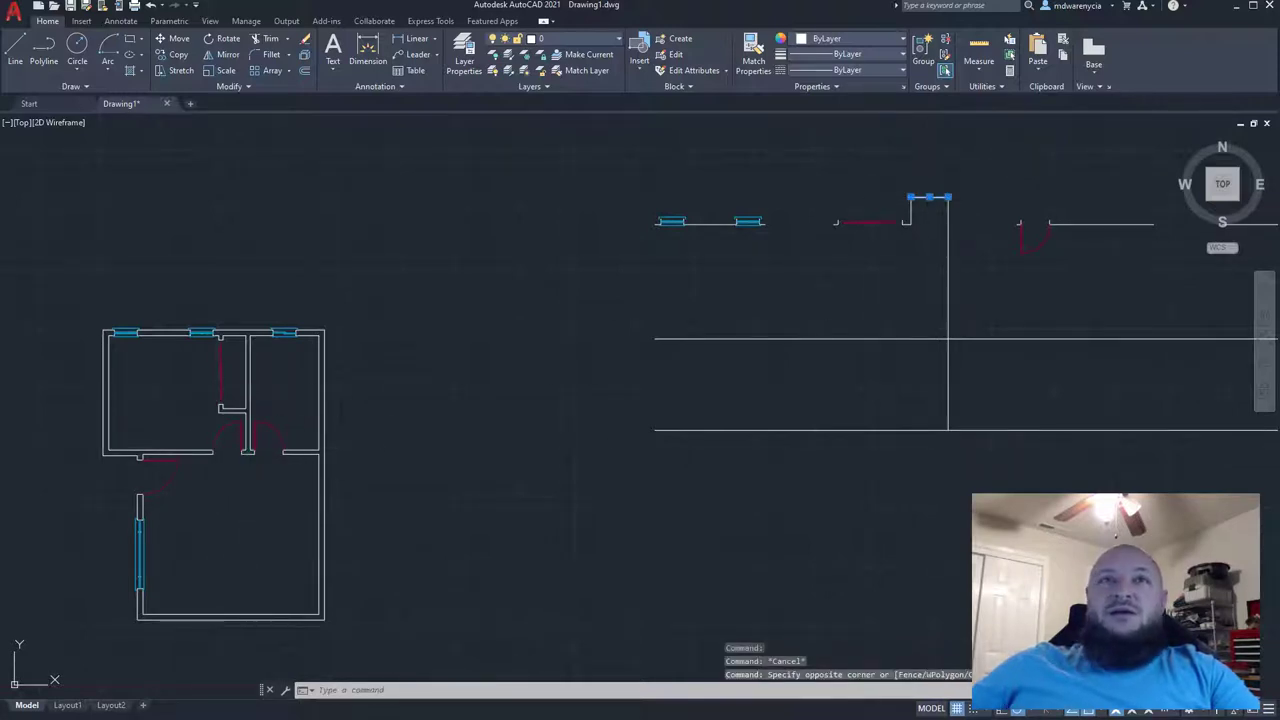
key(Escape)
click(116, 372)
click(107, 388)
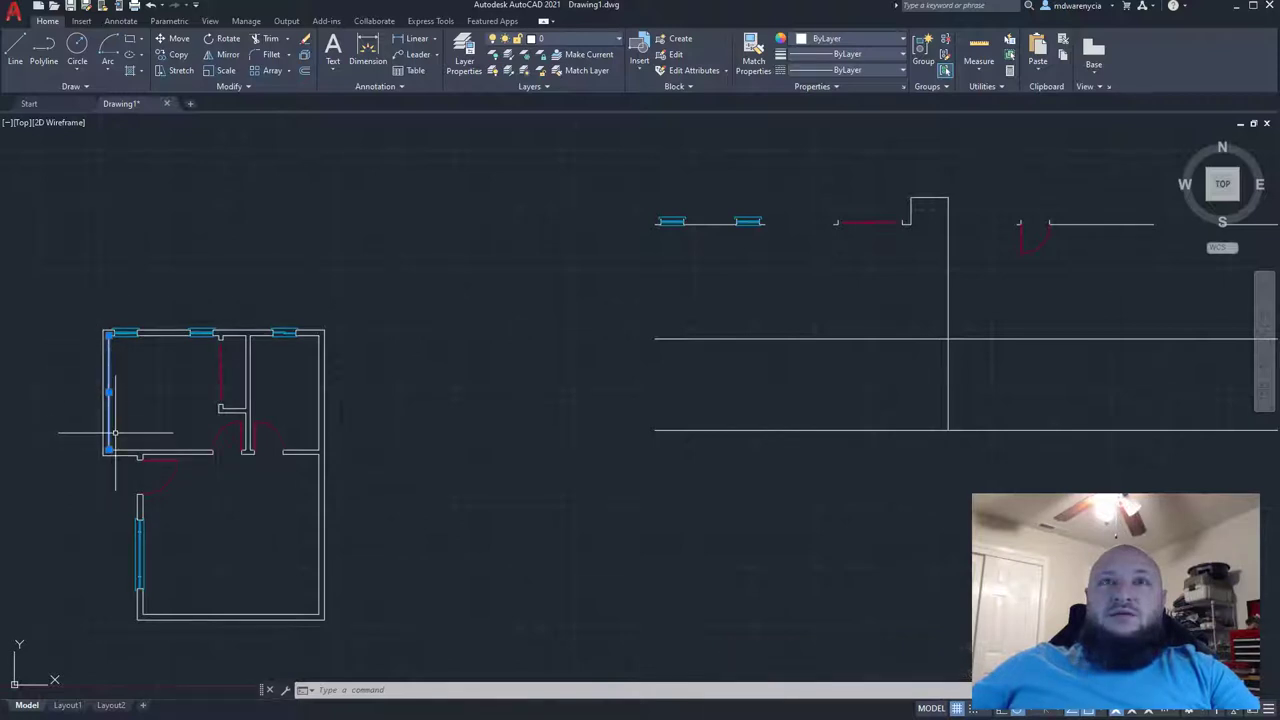
key(Escape)
key(Escape)
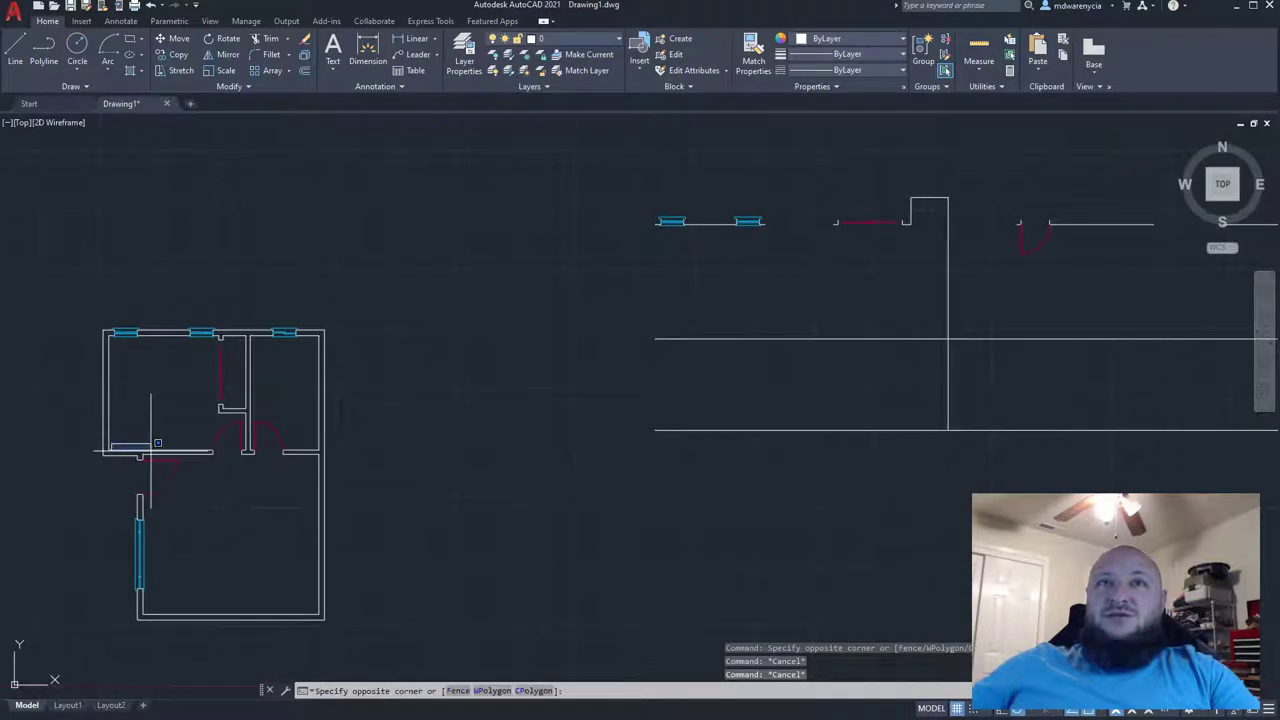
click(150, 452)
- Draw a vertical line from the inner end of the blank wall at the row's far end straight down to the floor line
middle_drag(795, 369, 500, 351)
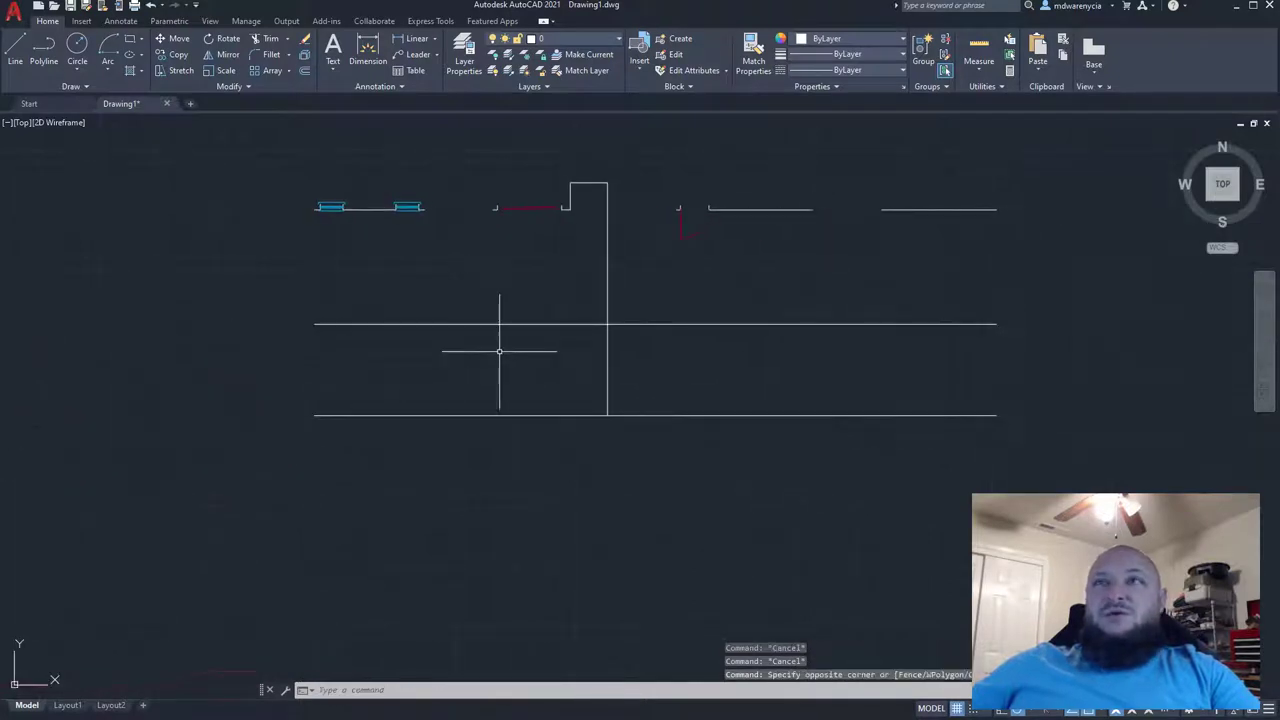
click(897, 208)
text(l)
key(Return)
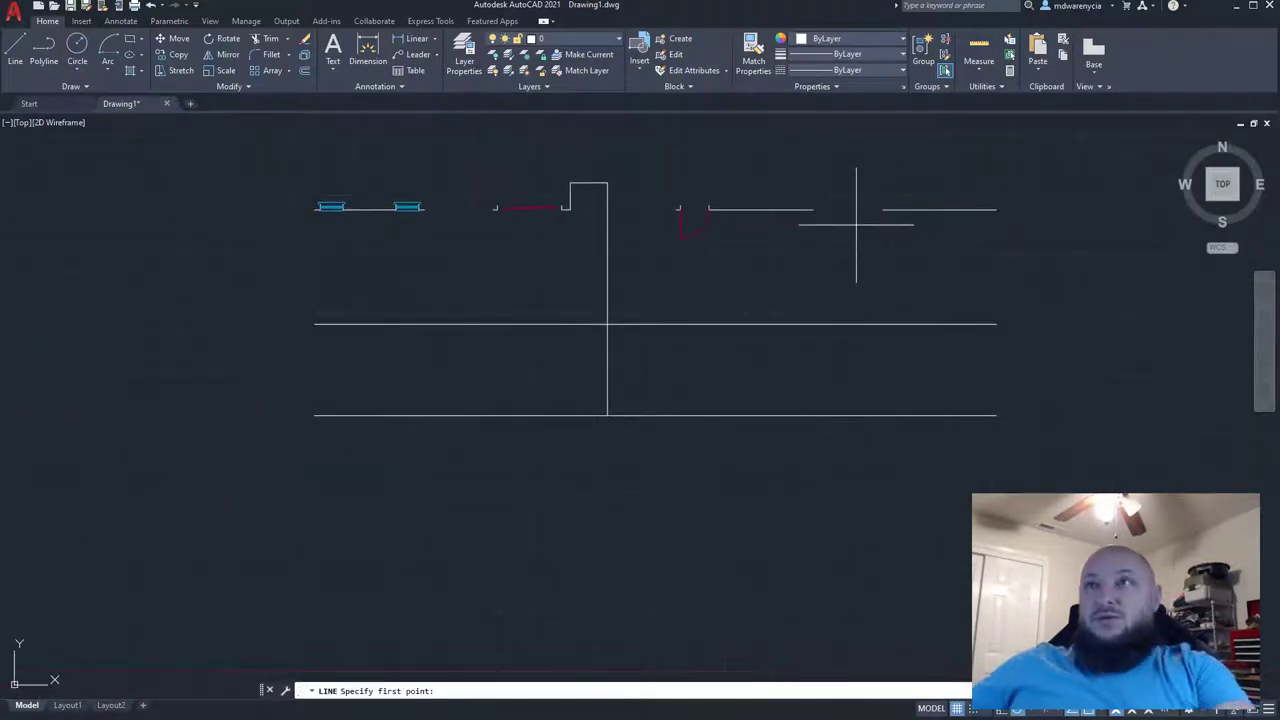
click(882, 209)
click(882, 416)
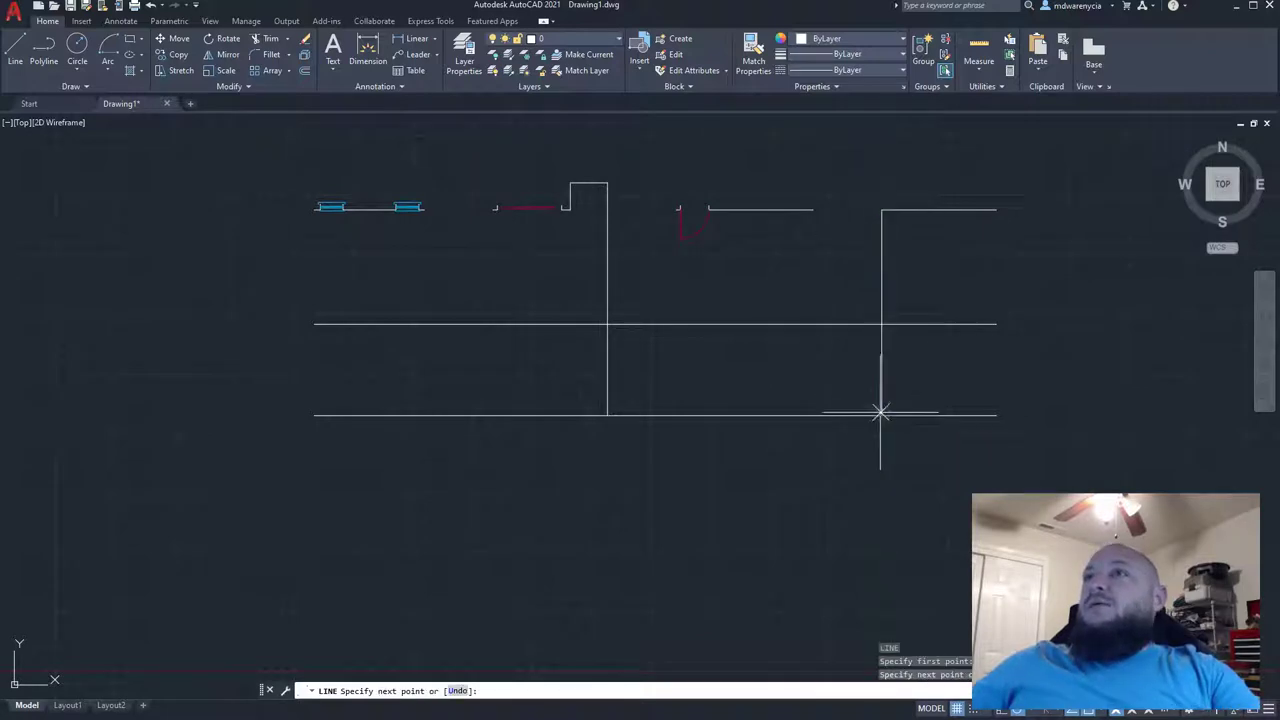
key(Escape)
- Offset the ceiling line upward by 2 feet
click(837, 369)
click(757, 305)
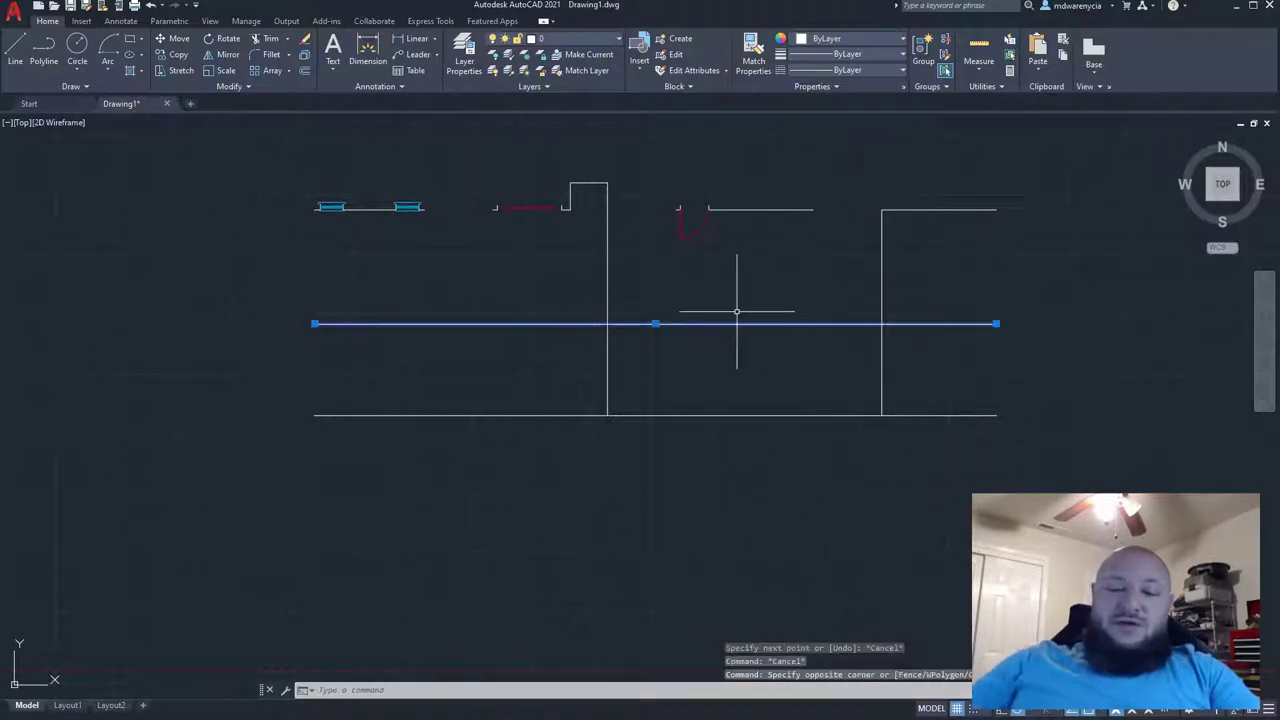
text(offset)
key(Return)
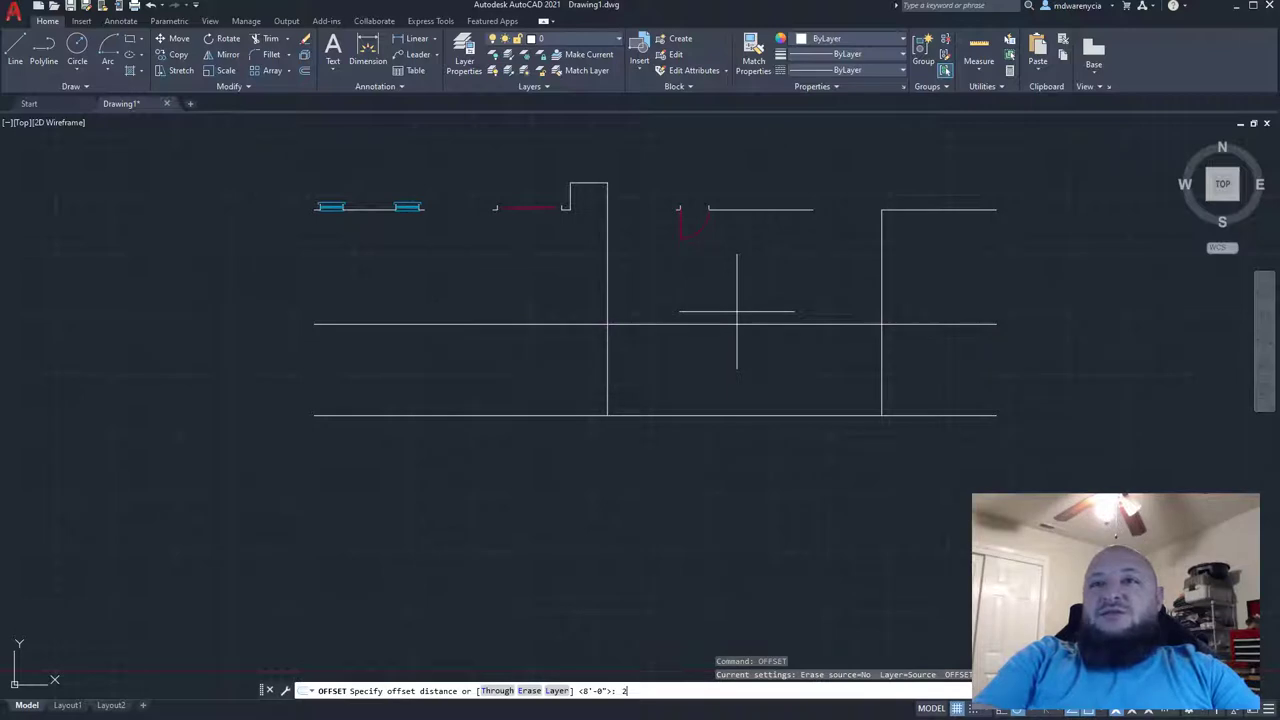
text(2')
key(Return)
click(737, 320)
click(737, 311)
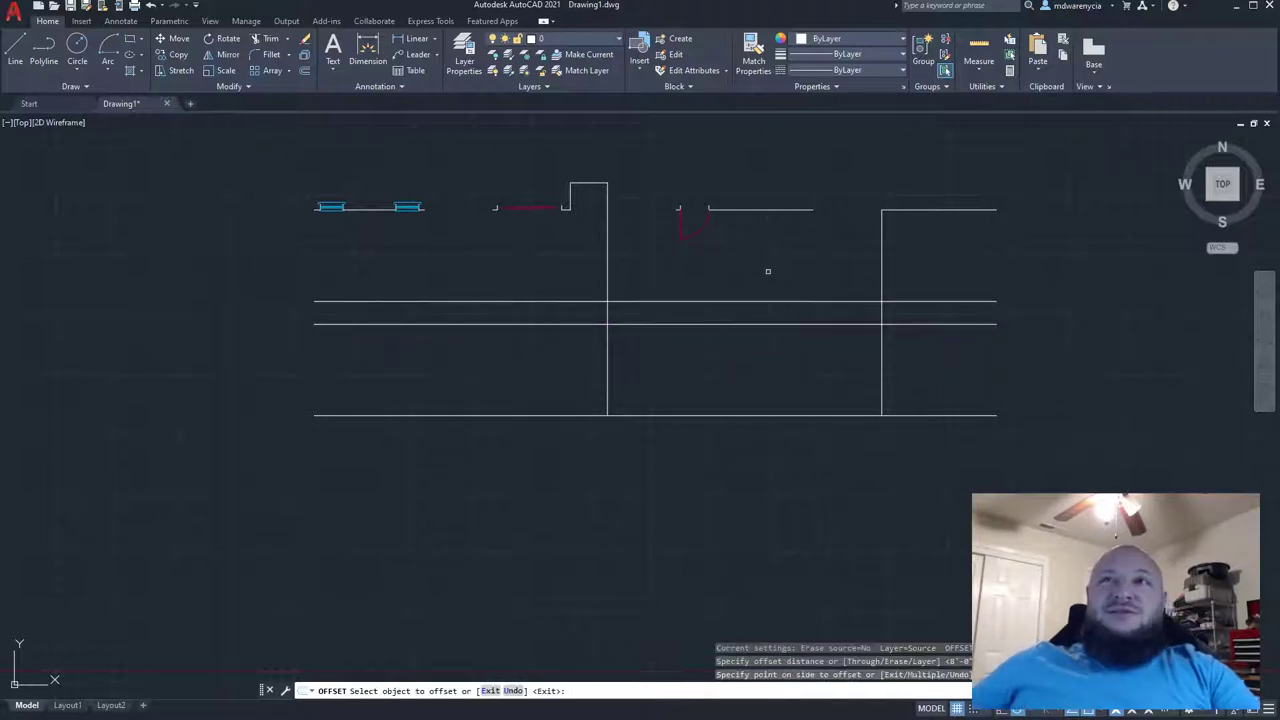
key(Escape)
- Shorten both vertical projection lines by stretching their top ends down to the upper ceiling line
click(889, 355)
click(533, 269)
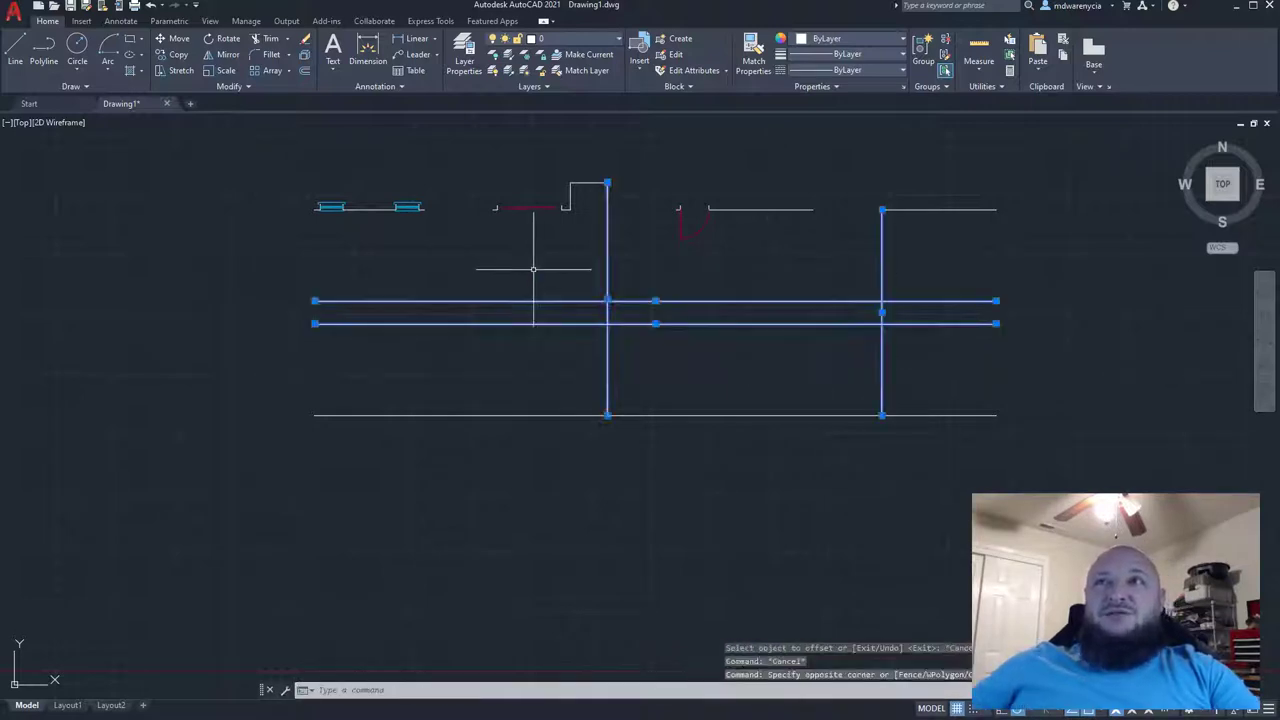
click(607, 183)
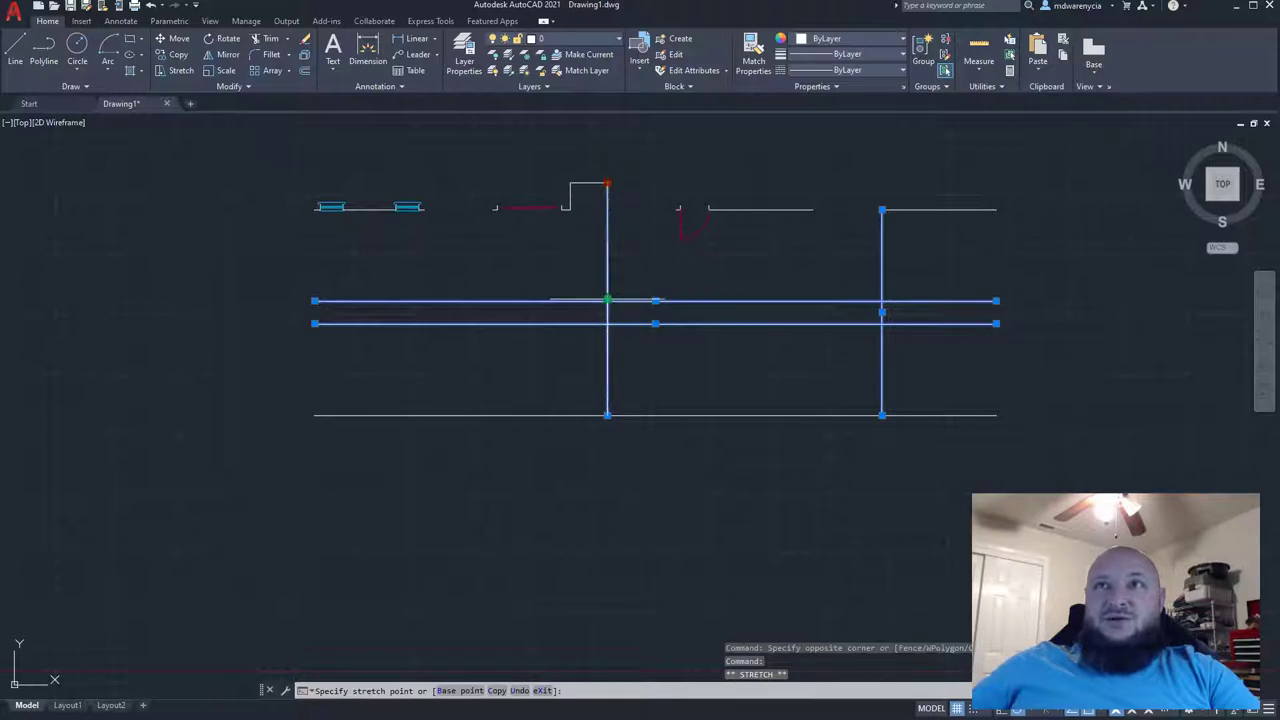
scroll(603, 300, up, 5)
click(598, 305)
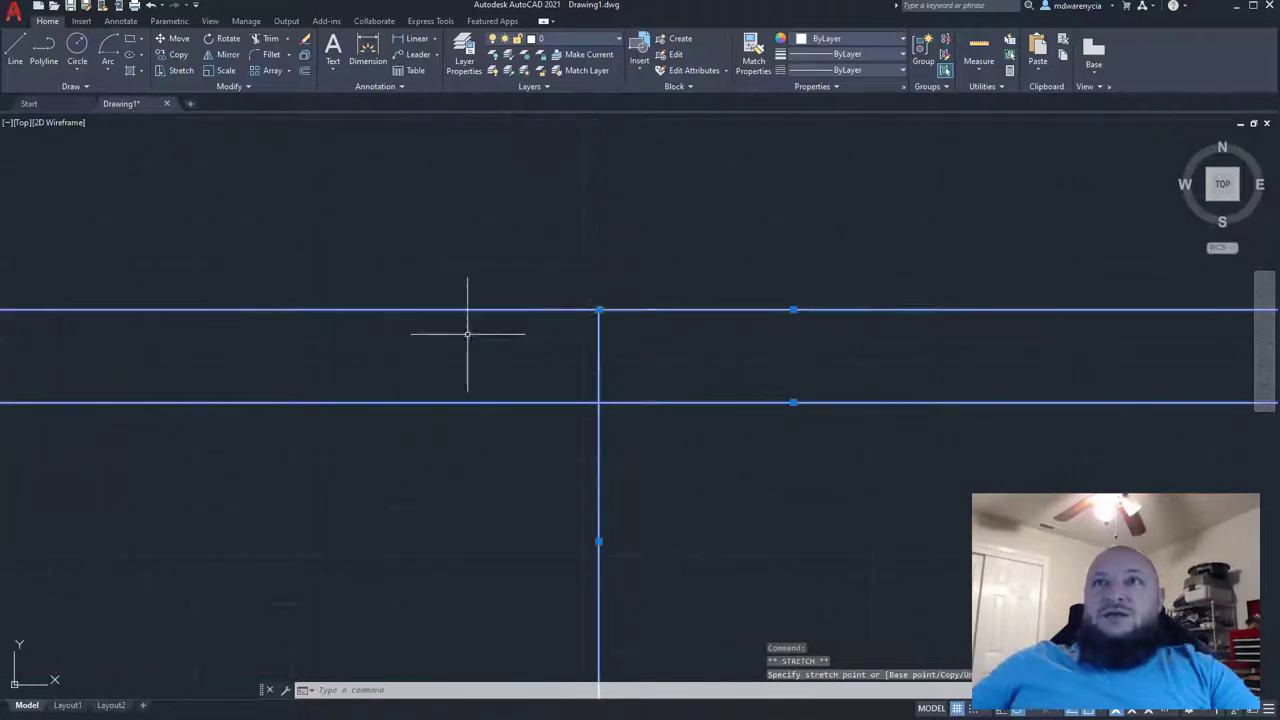
scroll(640, 300, down, 7)
click(638, 273)
scroll(650, 276, up, 4)
click(631, 272)
click(631, 274)
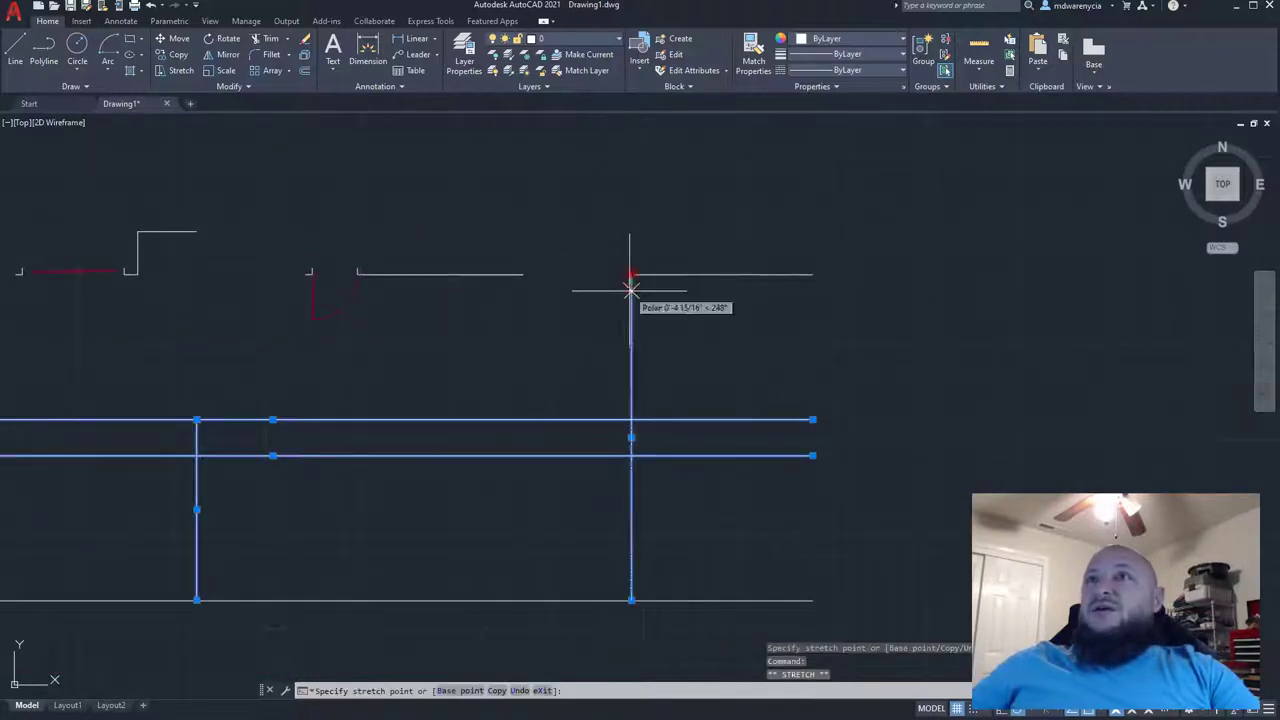
key(Escape)
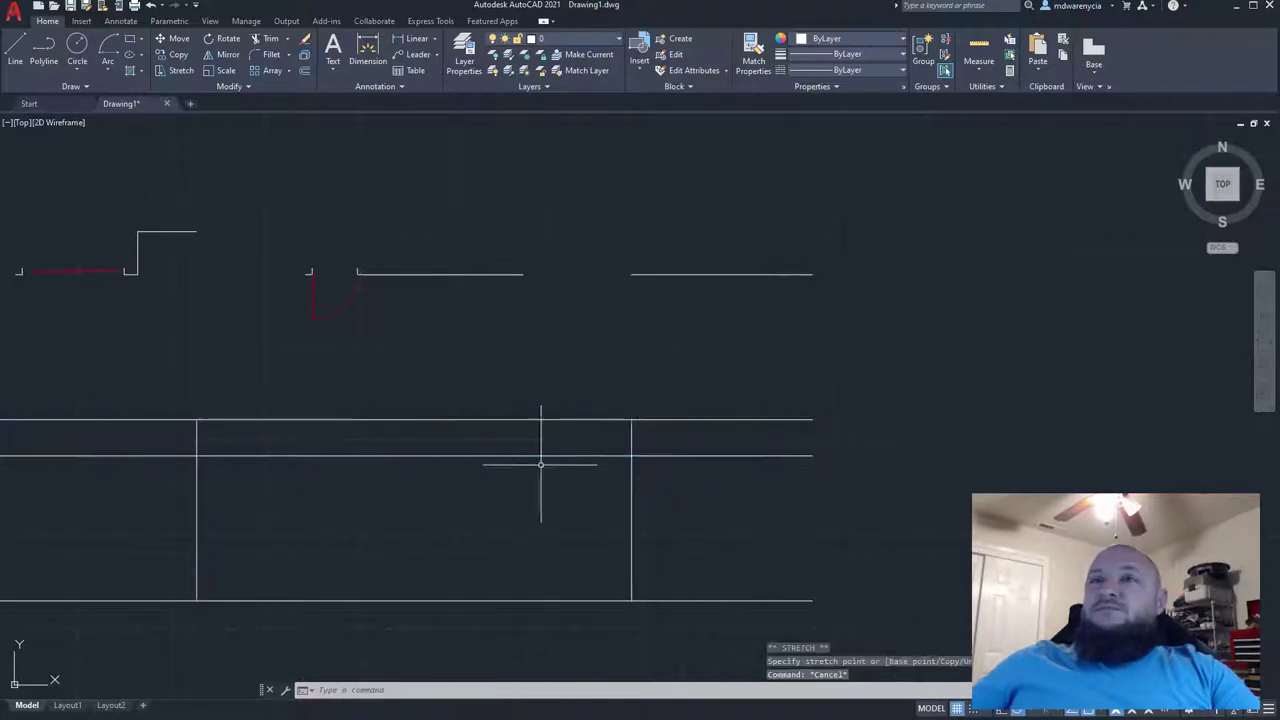
- Examine the two ceiling lines, highlighting each, and compare the unfolded walls with the room in the floor plan
middle_drag(540, 457, 651, 400)
scroll(557, 506, down, 2)
click(576, 461)
click(515, 403)
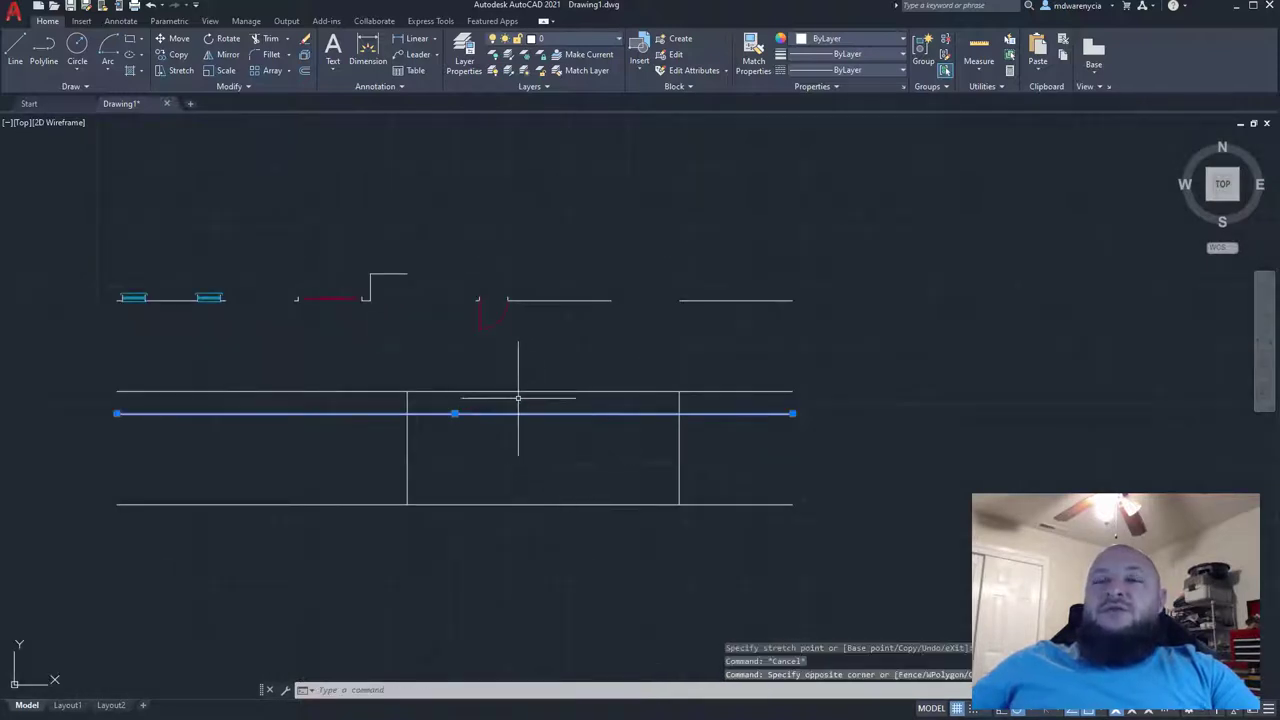
key(Escape)
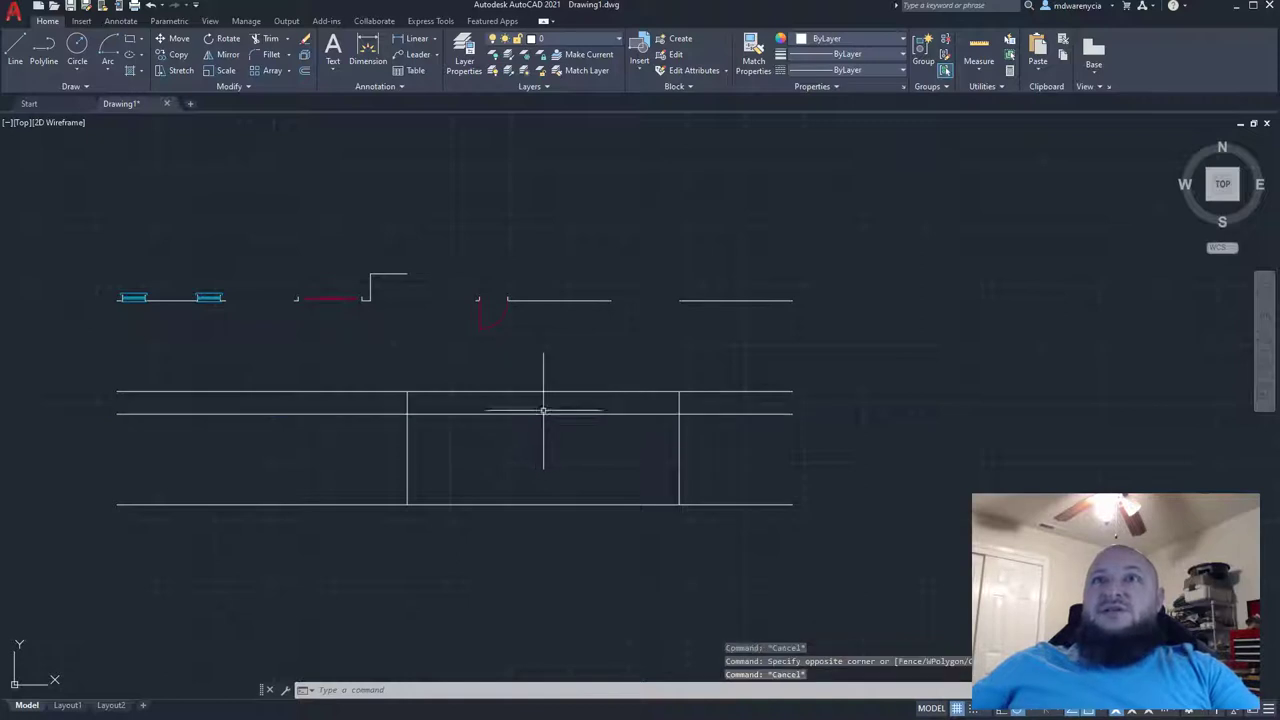
click(555, 405)
click(491, 368)
key(Escape)
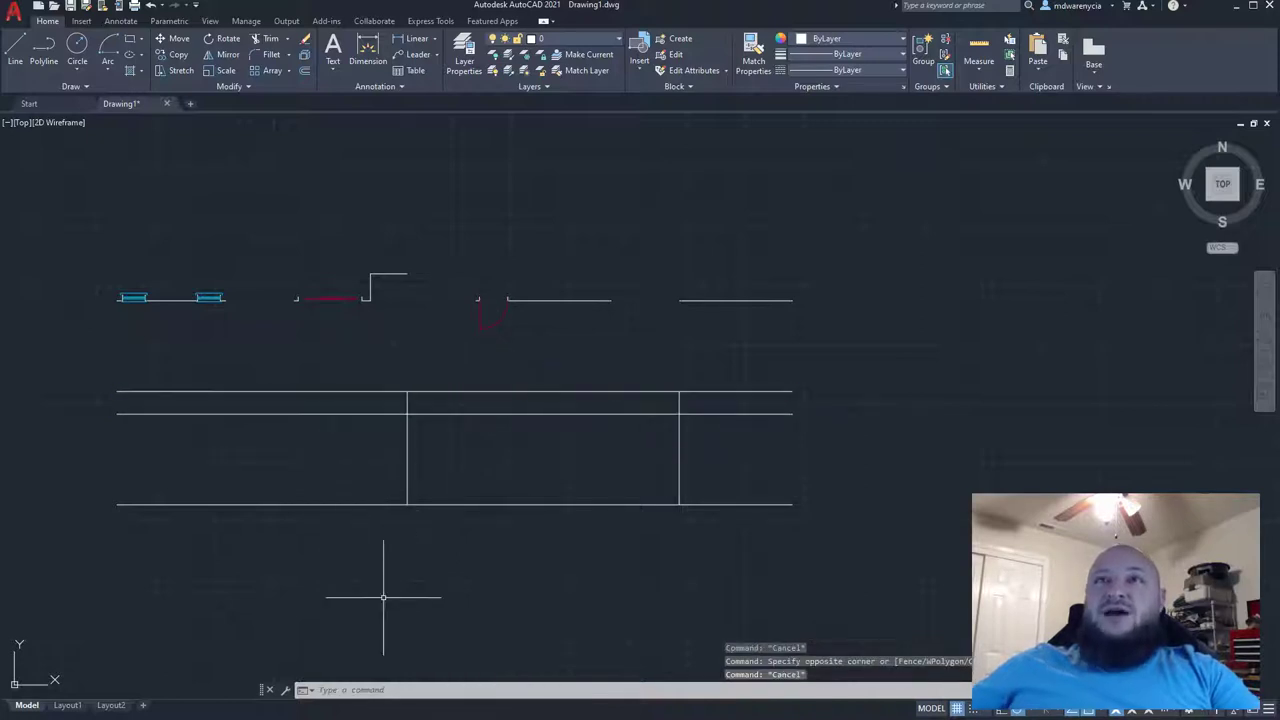
middle_drag(356, 482, 790, 361)
middle_drag(477, 511, 673, 464)
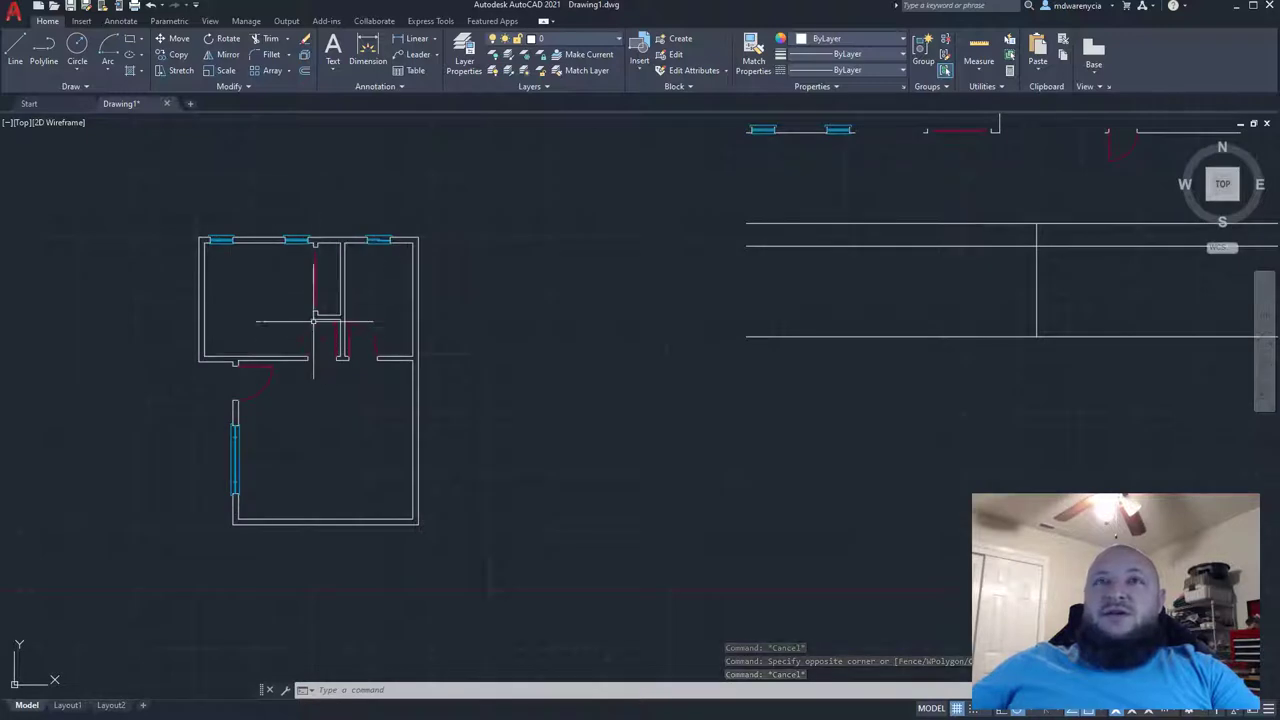
mouse_move(738, 345)
middle_down()
mouse_move(630, 399)
mouse_move(450, 458)
middle_up()
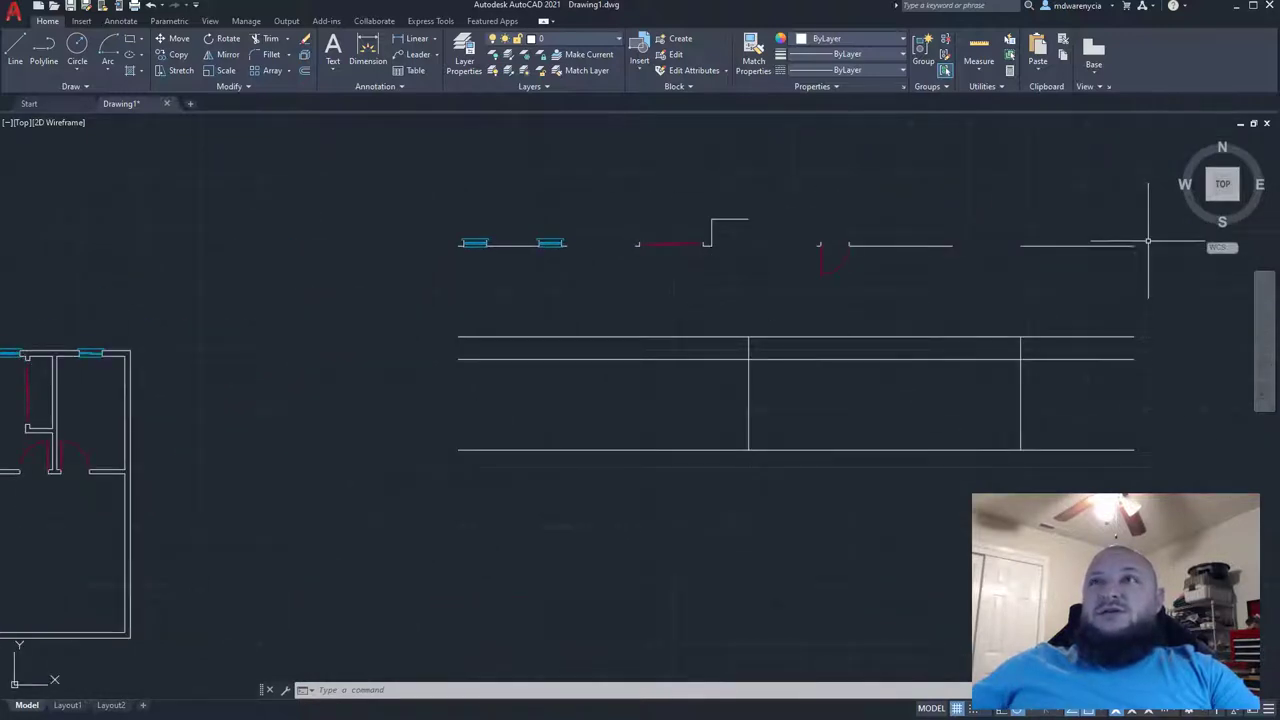
middle_drag(783, 426, 593, 460)
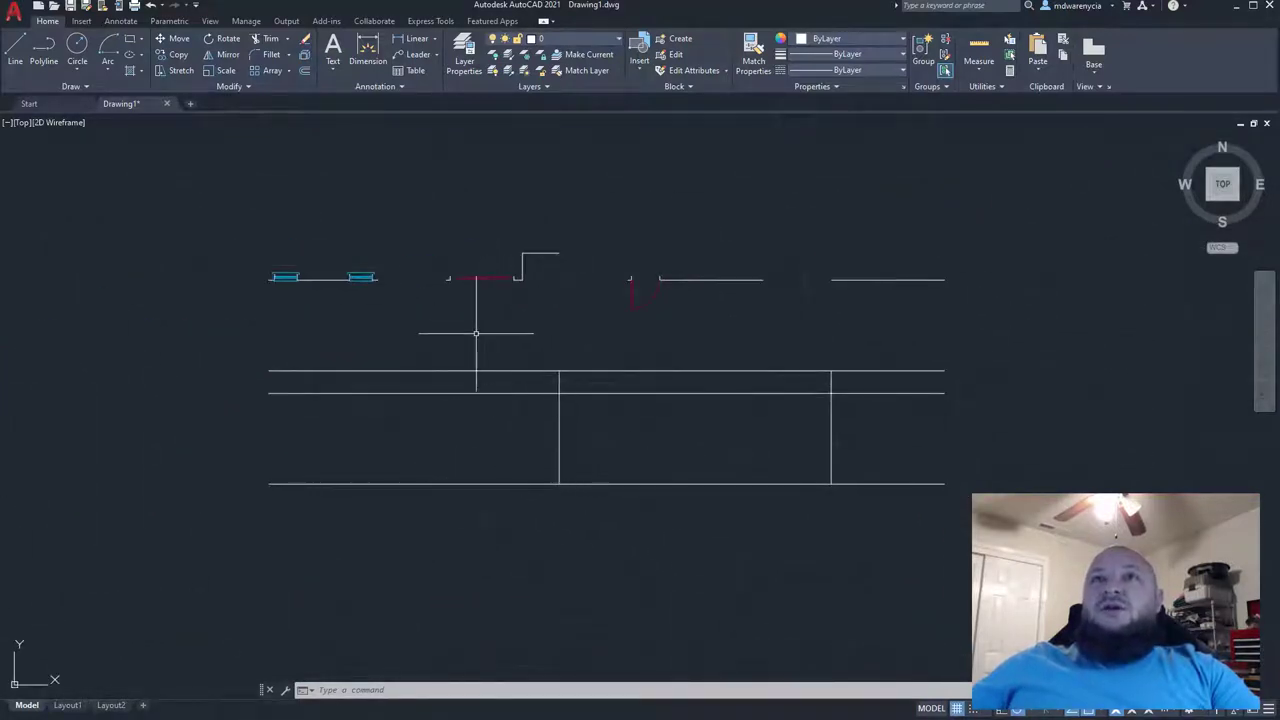
text(l)
key(Return)
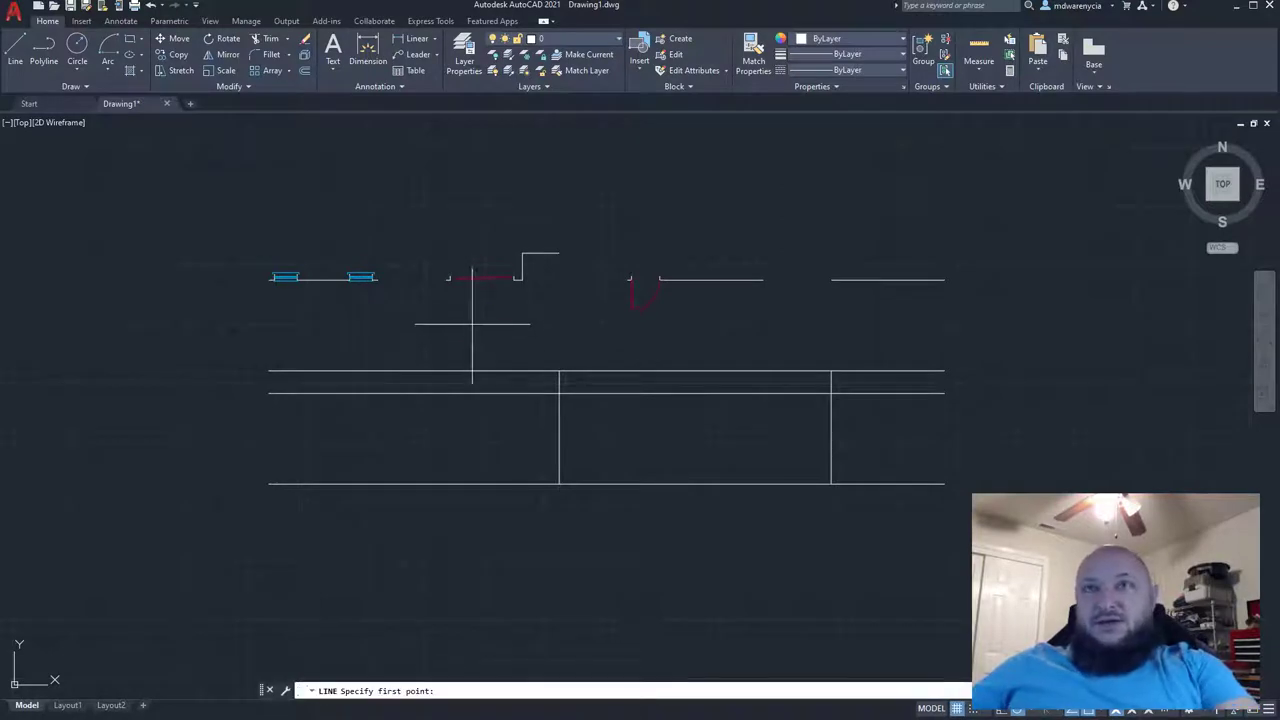
middle_drag(607, 403, 479, 294)
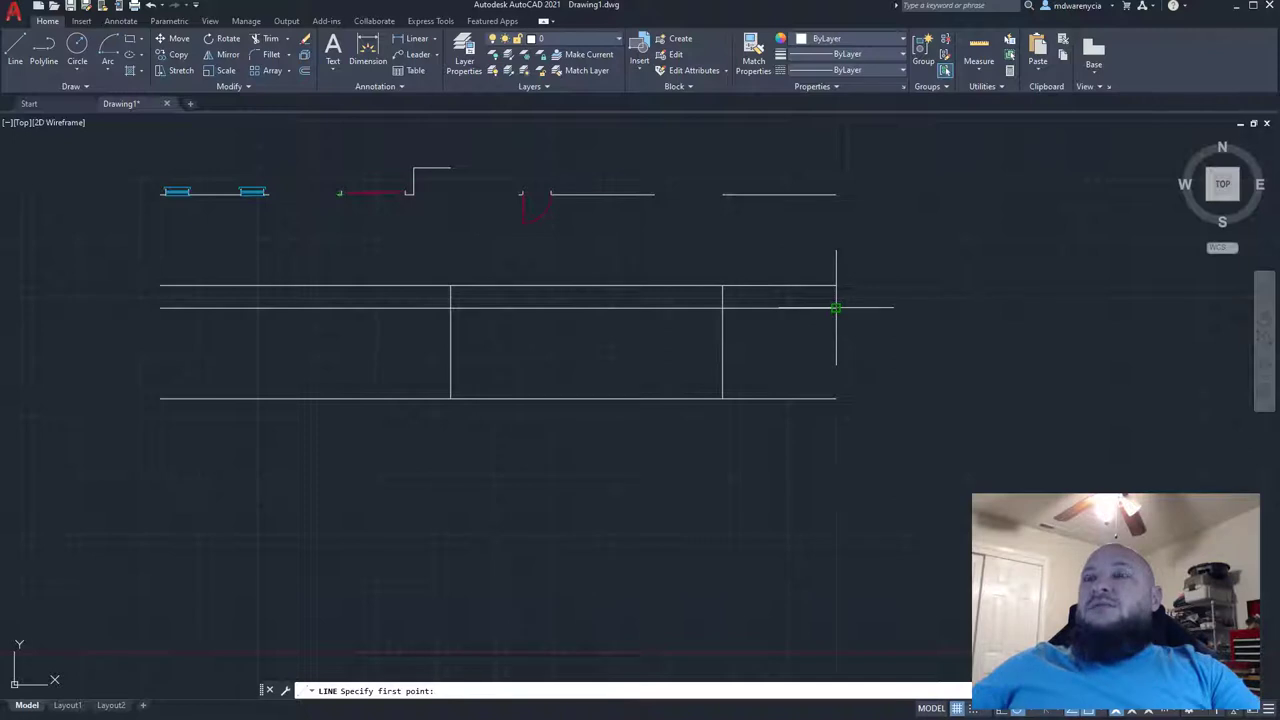
middle_drag(754, 242, 709, 294)
key(Escape)
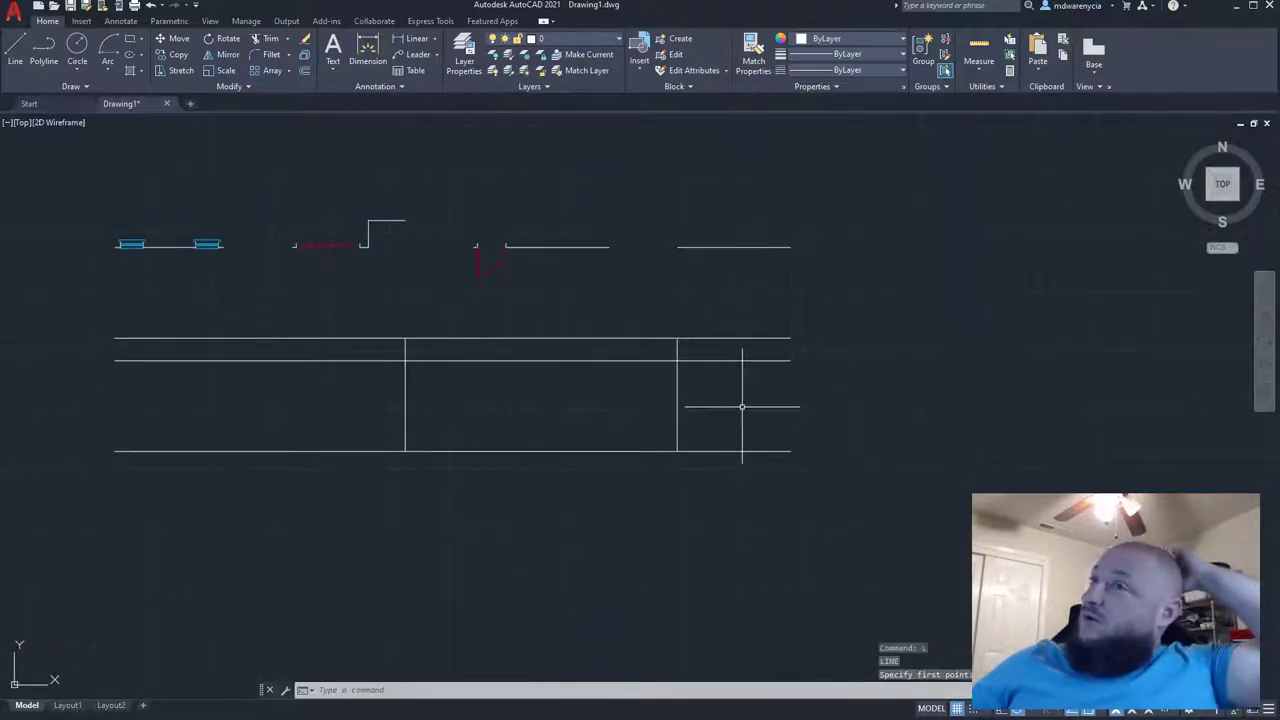
- Close the blank wall's outer end with a vertical line up to the lower ceiling line, and slope the ceiling from there to the upper line
mouse_move(737, 500)
middle_down()
mouse_move(706, 457)
mouse_move(609, 553)
middle_up()
scroll(676, 492, up, 4)
scroll(609, 553, down, 1)
text(l)
key(Return)
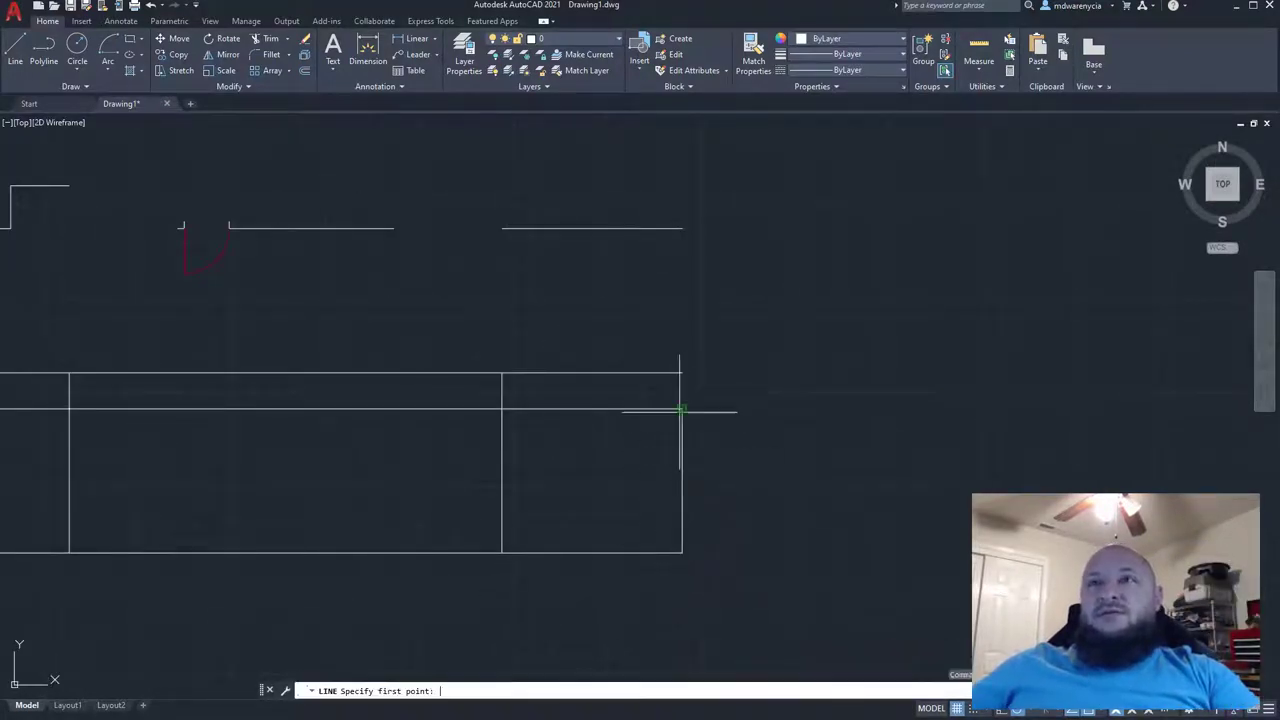
click(502, 373)
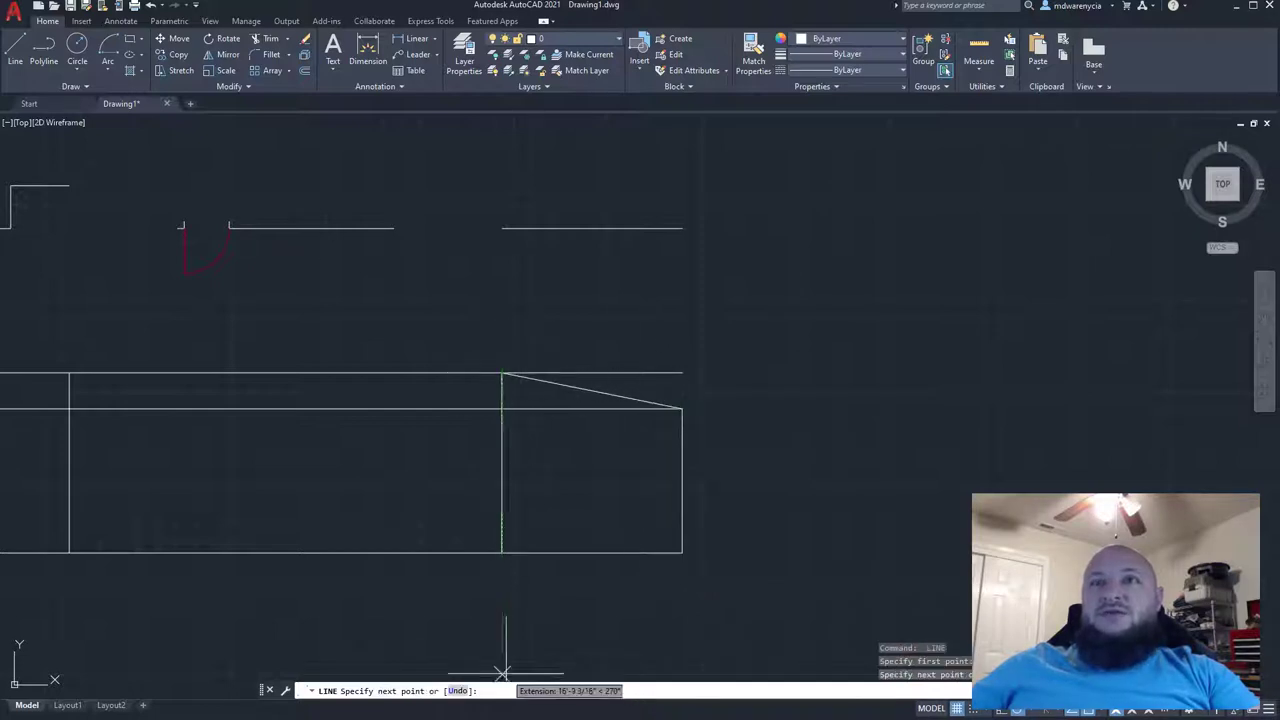
key(Escape)
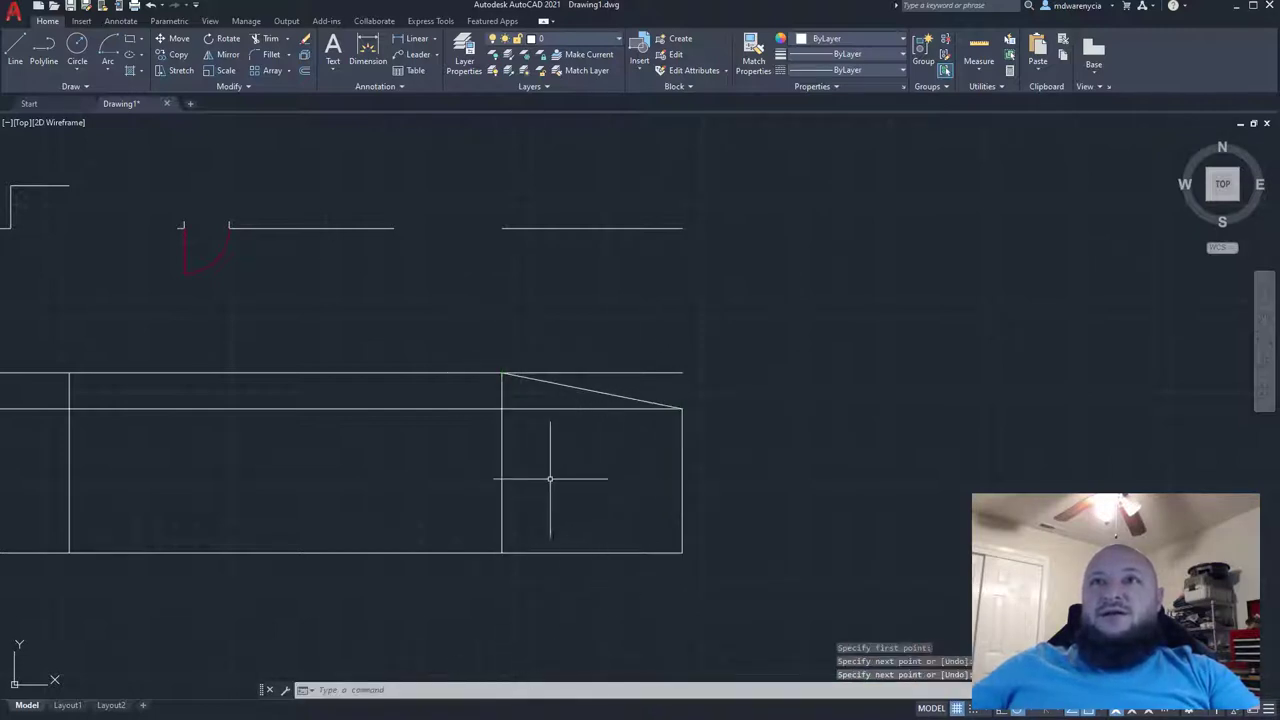
- Draw vertical lines from both ends of the unfolded door wall down to the floor line
key(Return)
click(394, 228)
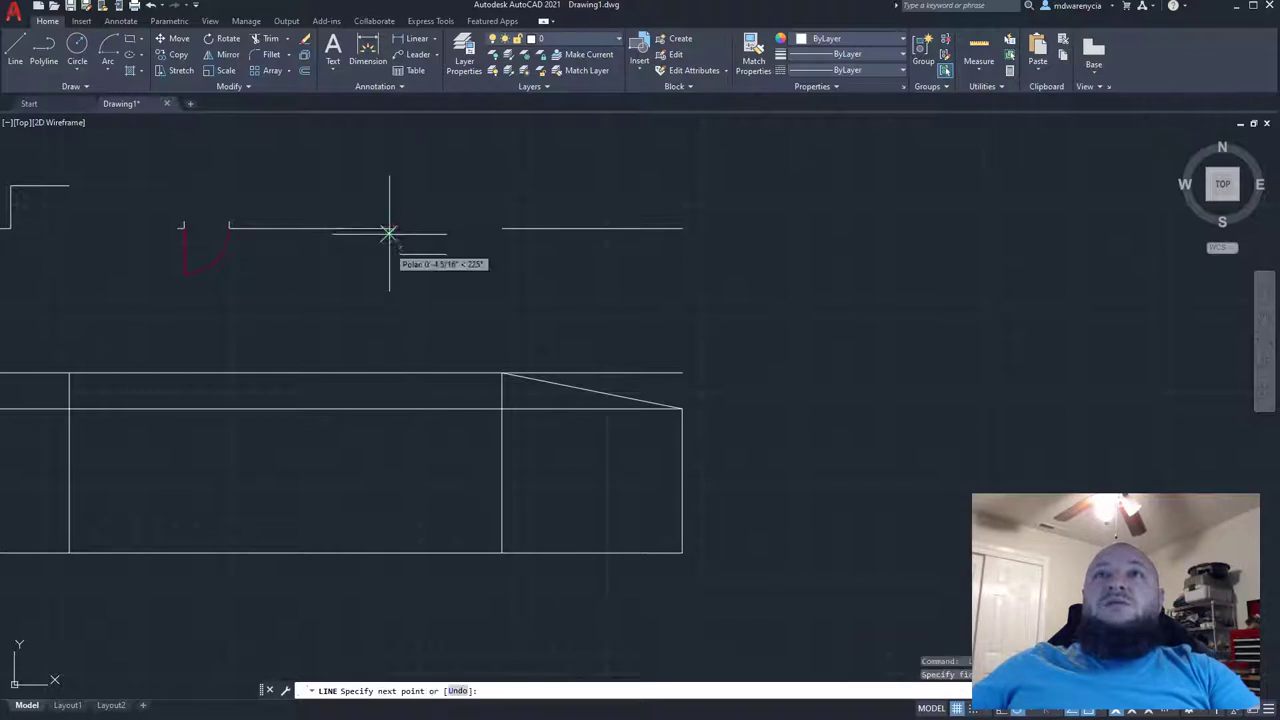
click(394, 552)
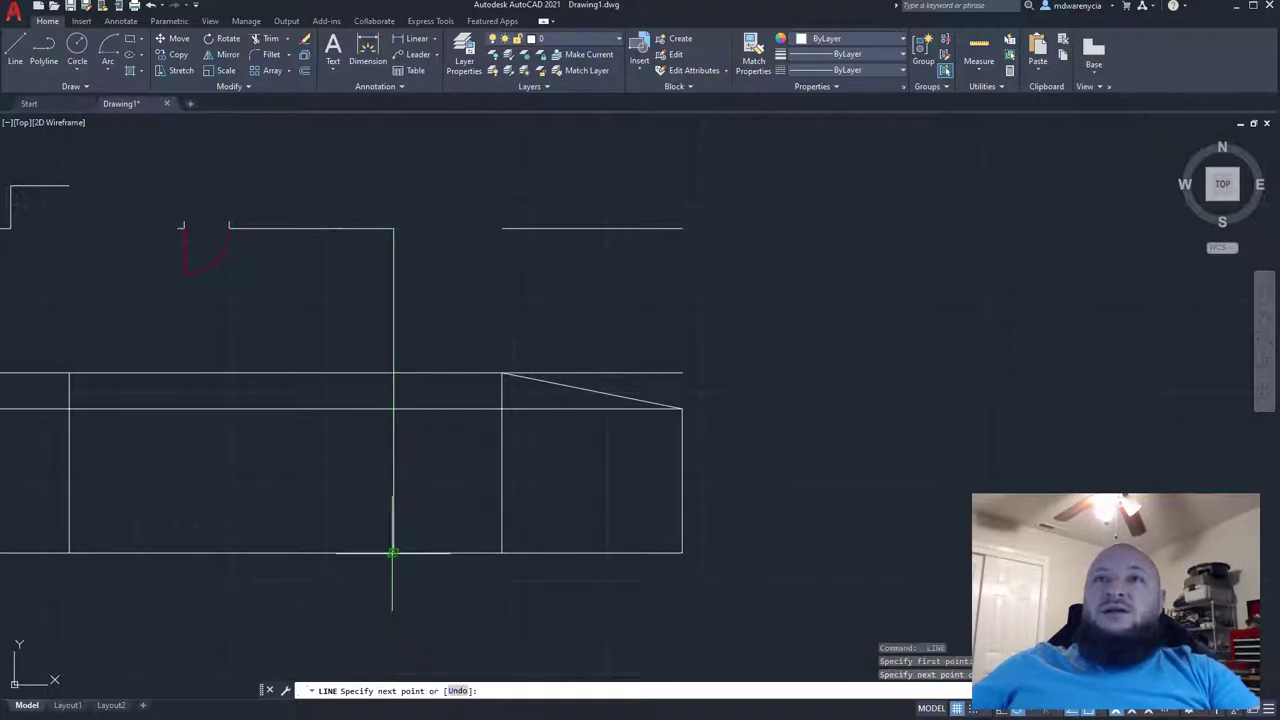
middle_drag(287, 515, 514, 494)
key(Escape)
key(Return)
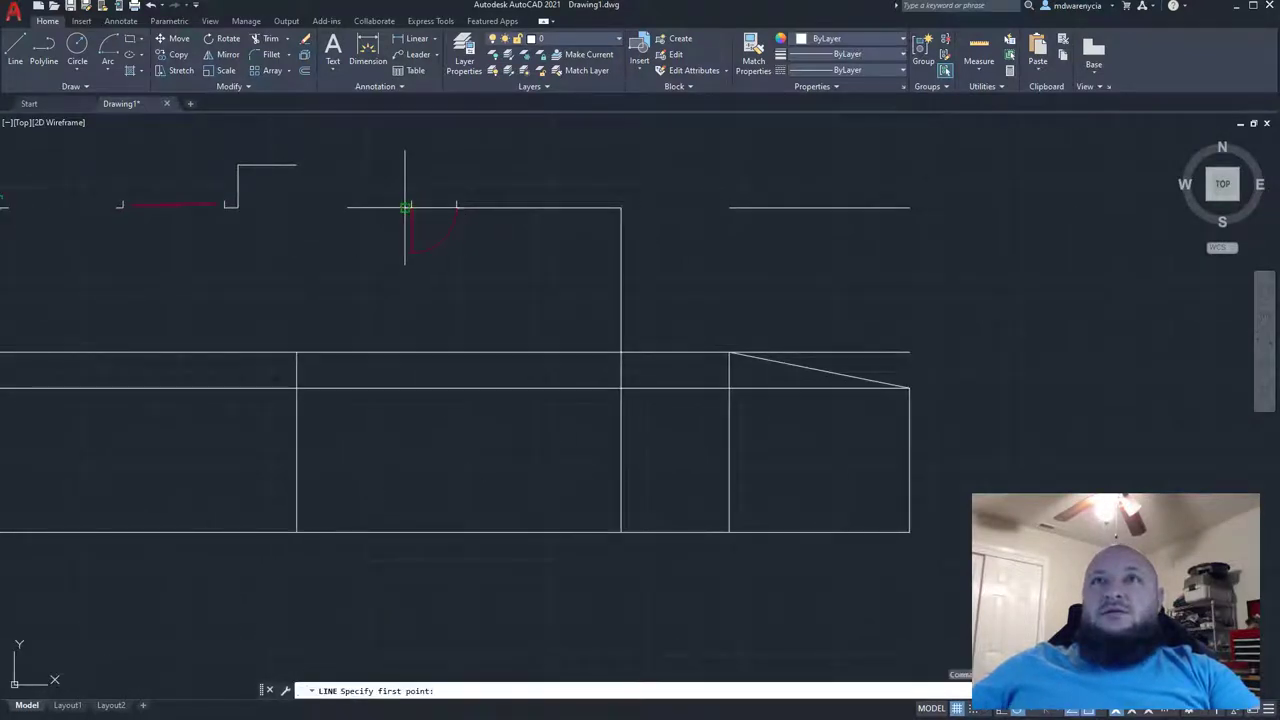
click(402, 207)
click(405, 530)
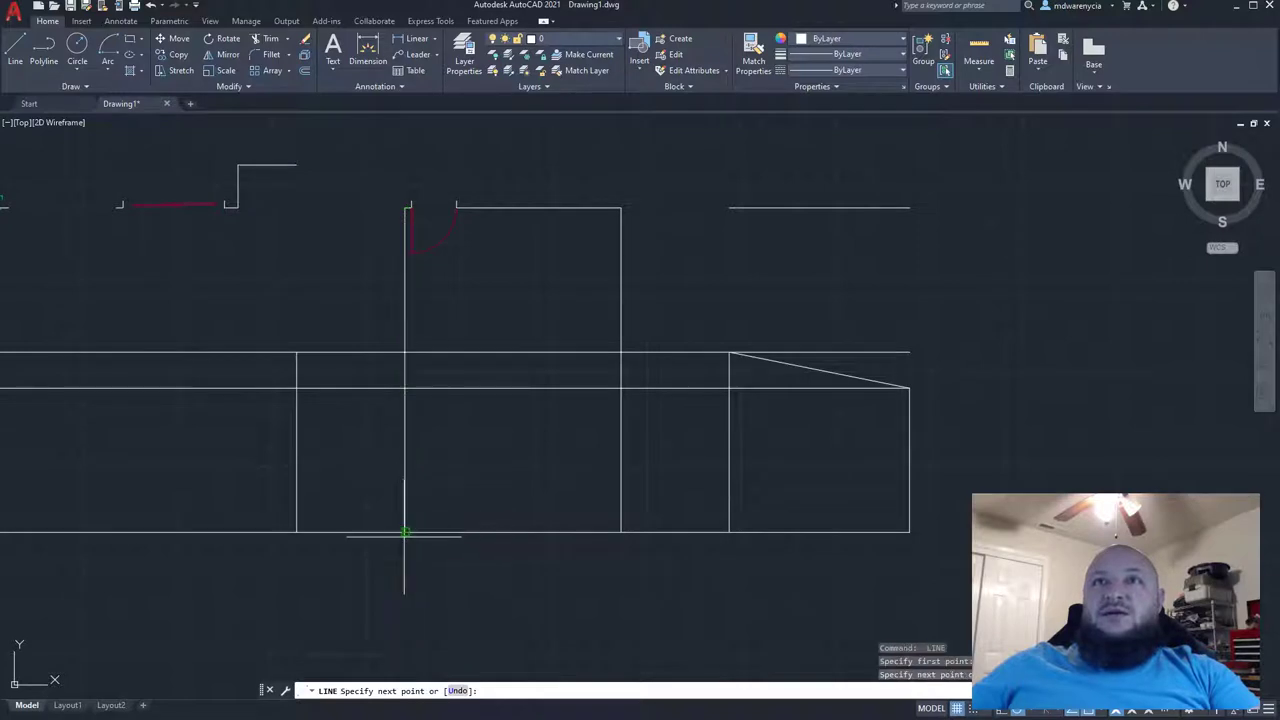
key(Escape)
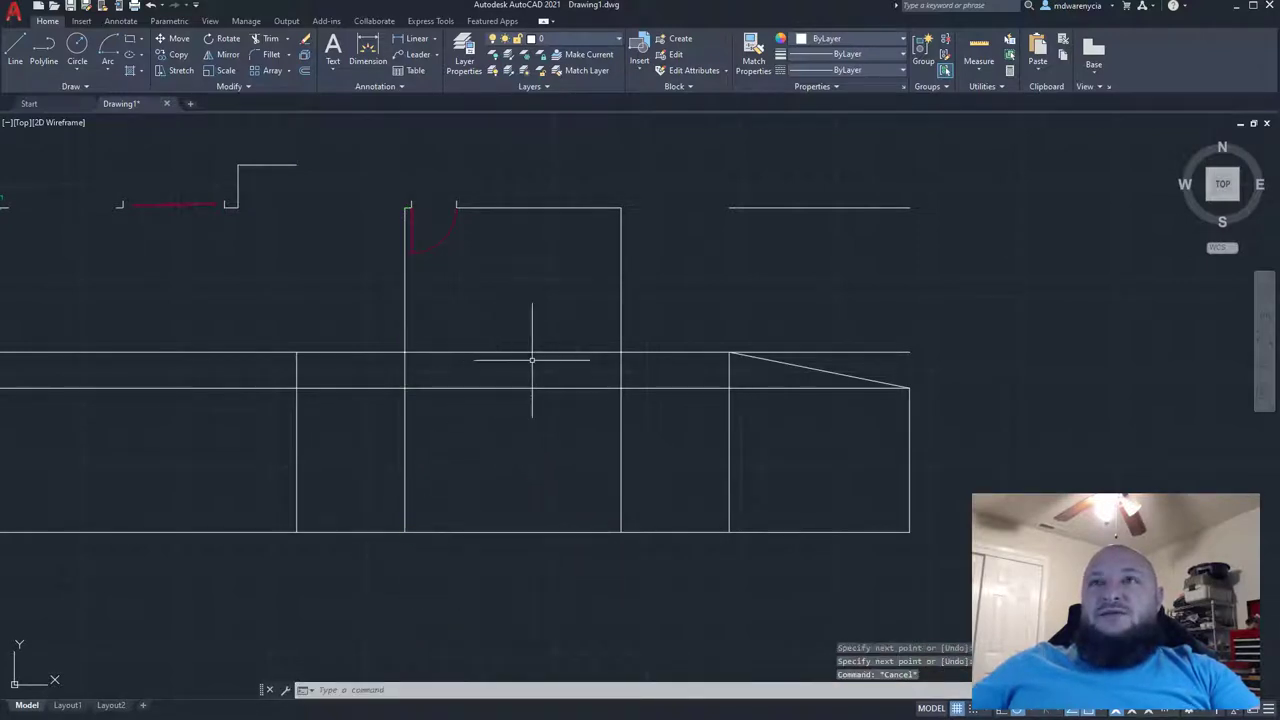
- Shorten the upper ceiling line to the edge of the elevation before the door wall, and the lower one to the door wall's far edge
click(905, 354)
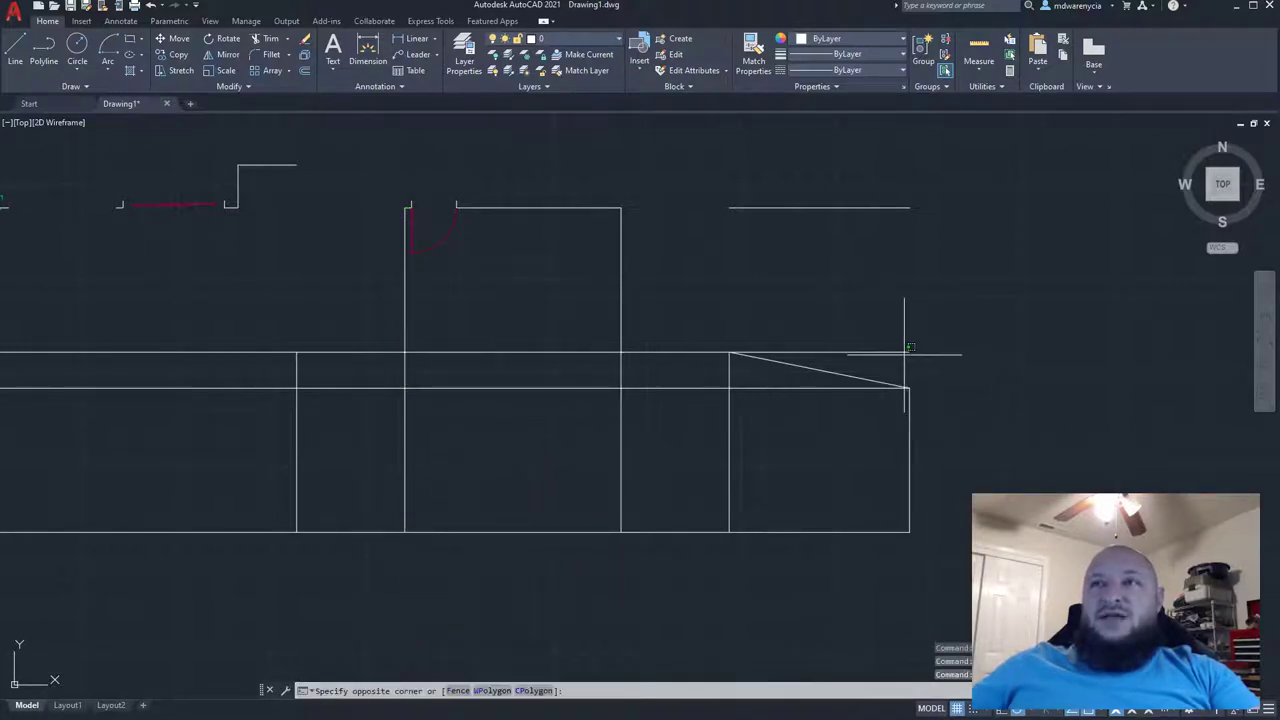
click(860, 340)
click(909, 351)
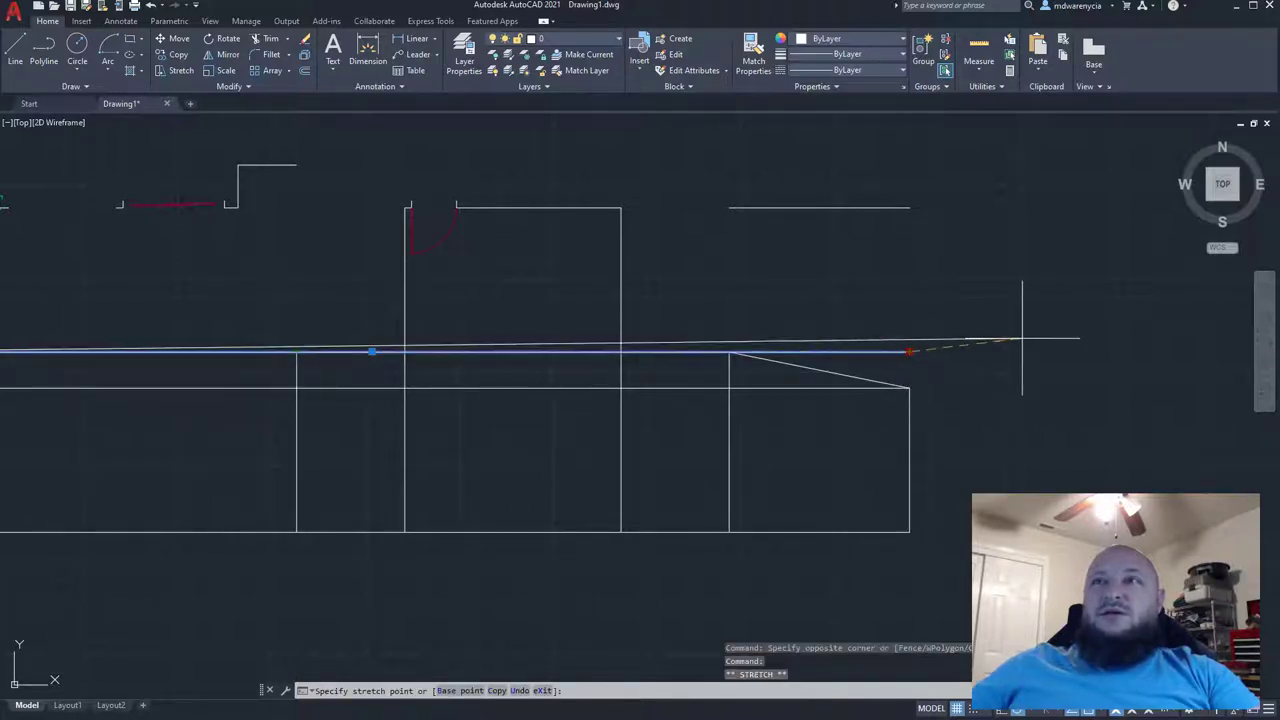
click(297, 352)
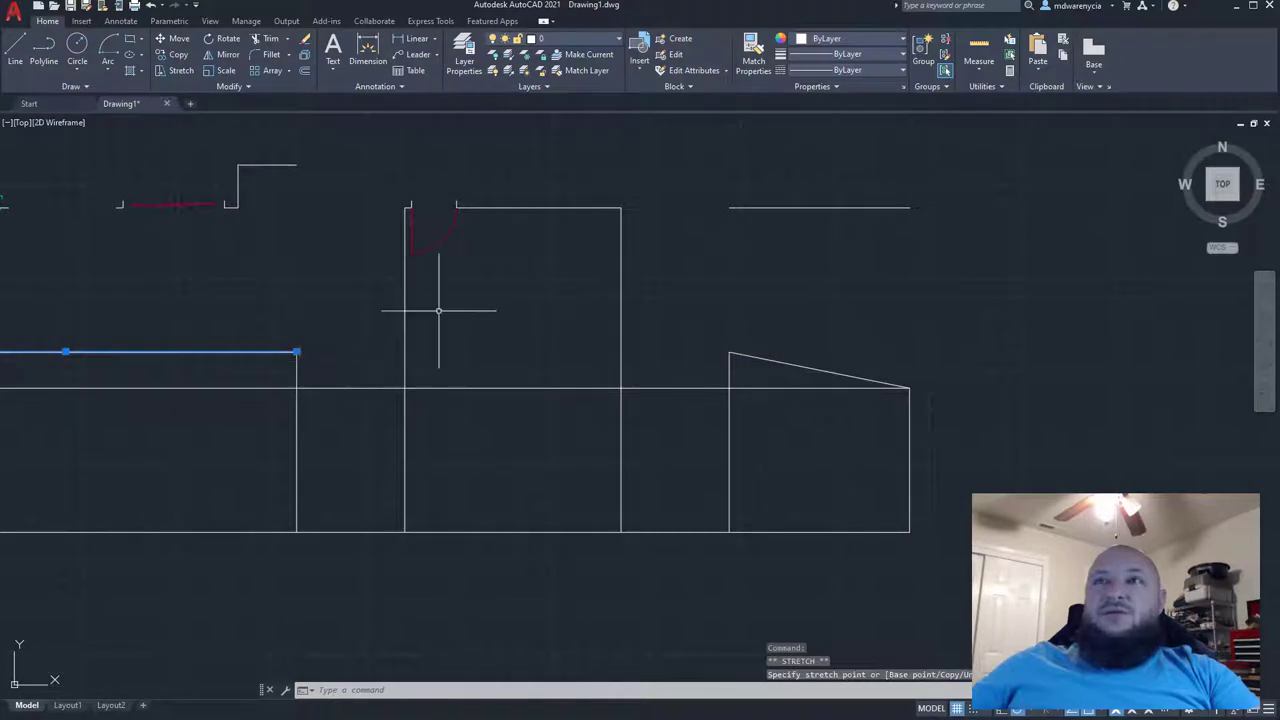
click(772, 390)
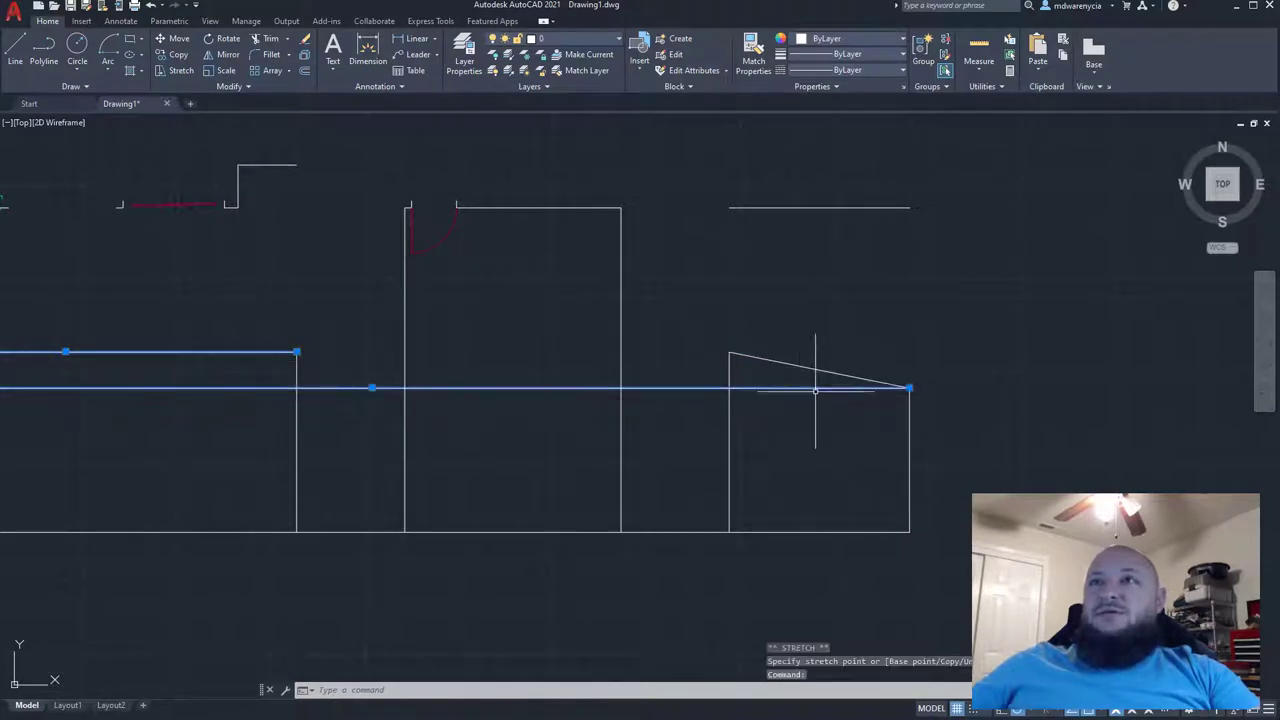
click(909, 388)
click(621, 388)
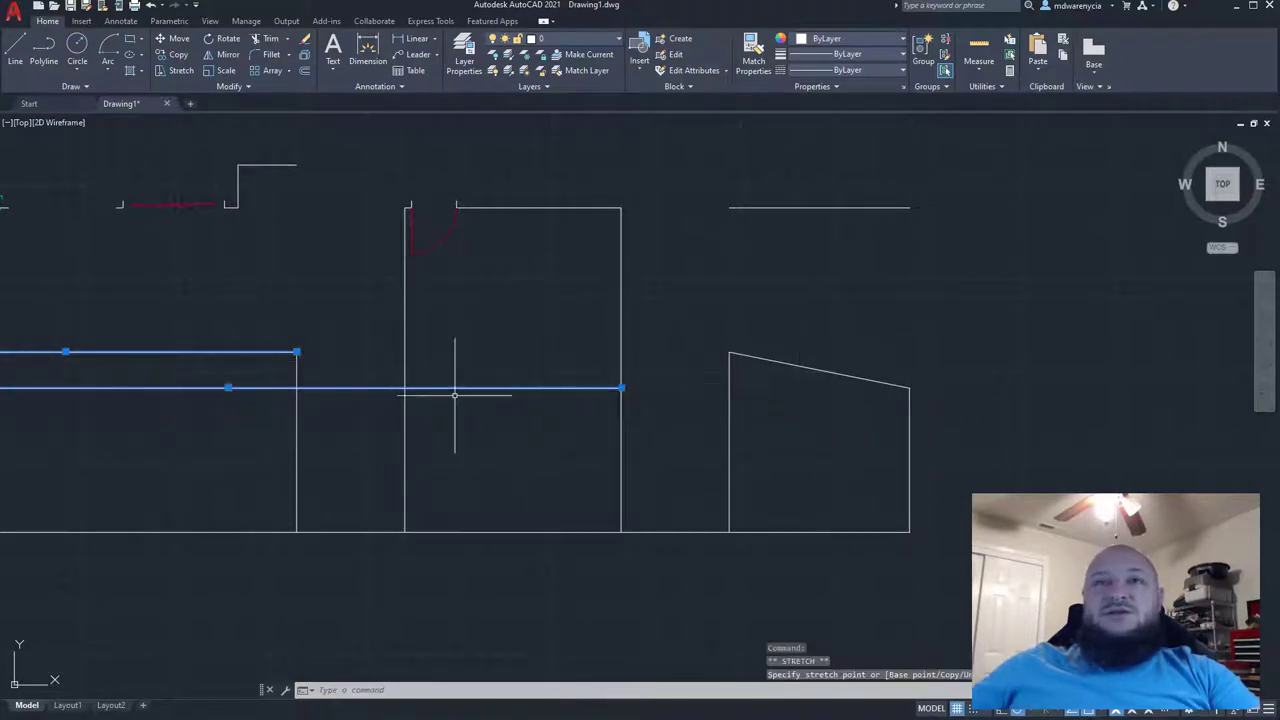
key(Escape)
key(Escape)
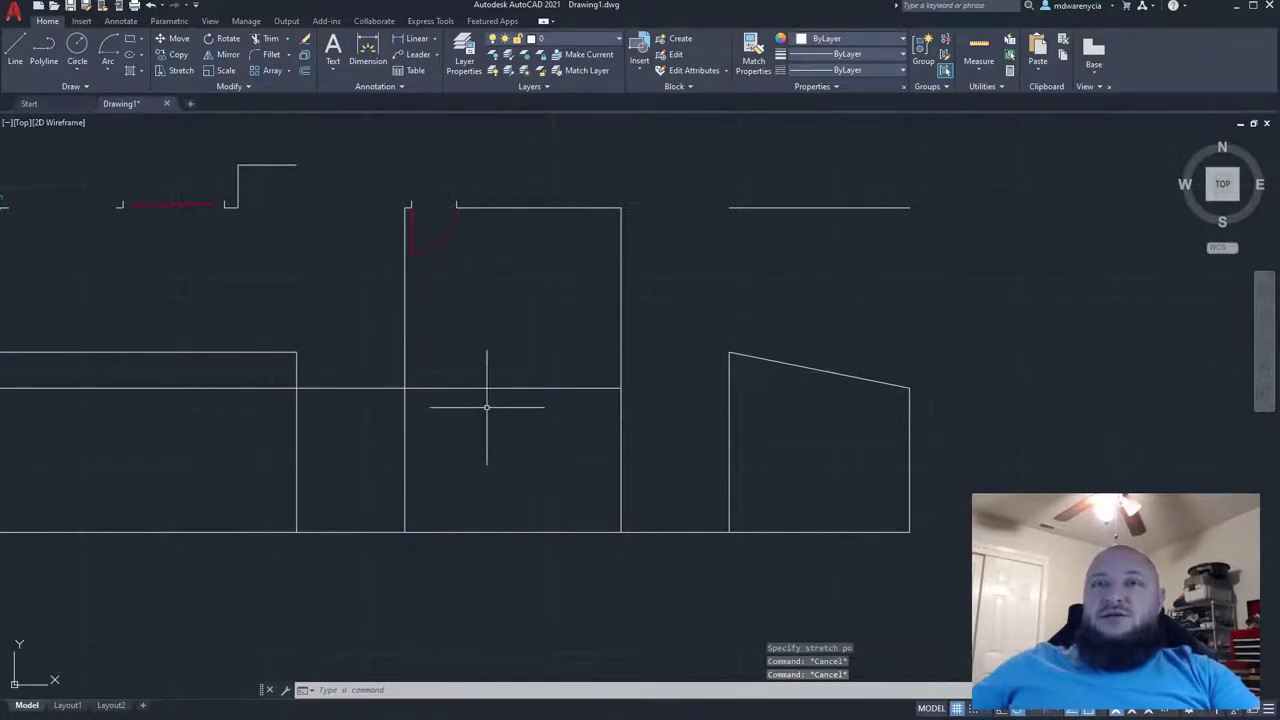
- Stretch the two jamb lines of the door opening in the unfolded wall down to the floor line
click(458, 204)
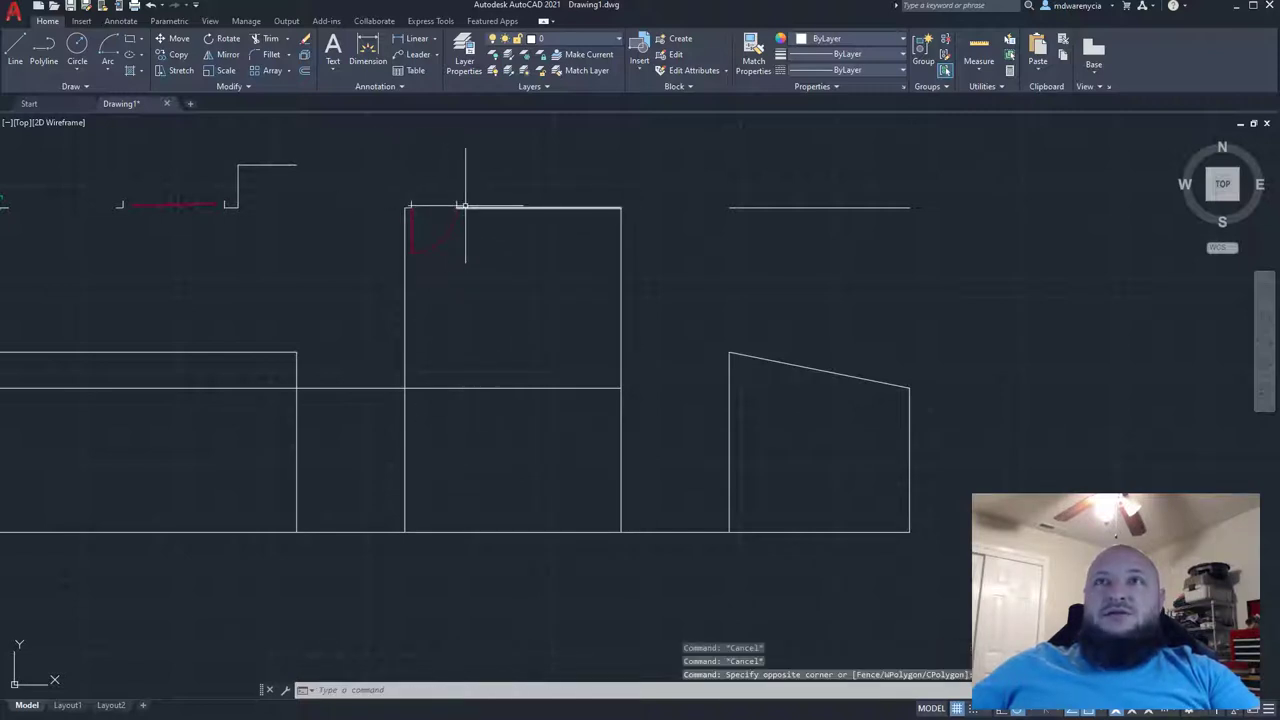
click(368, 186)
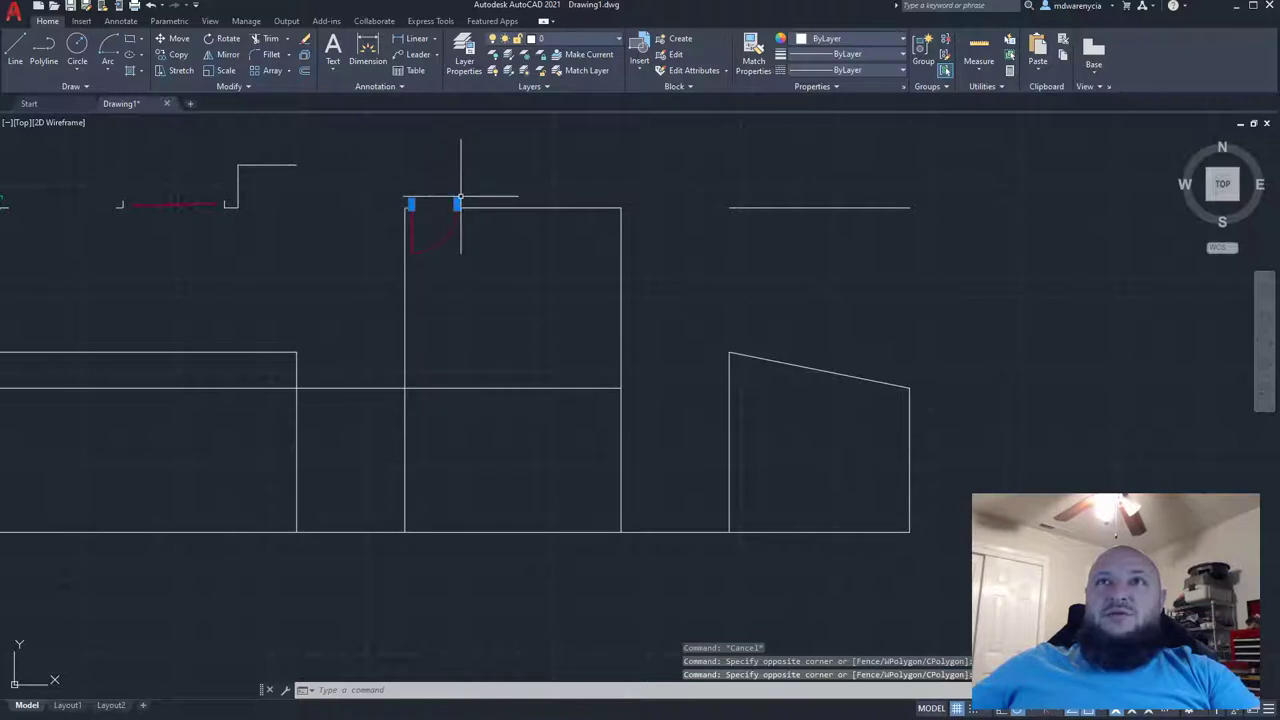
click(457, 204)
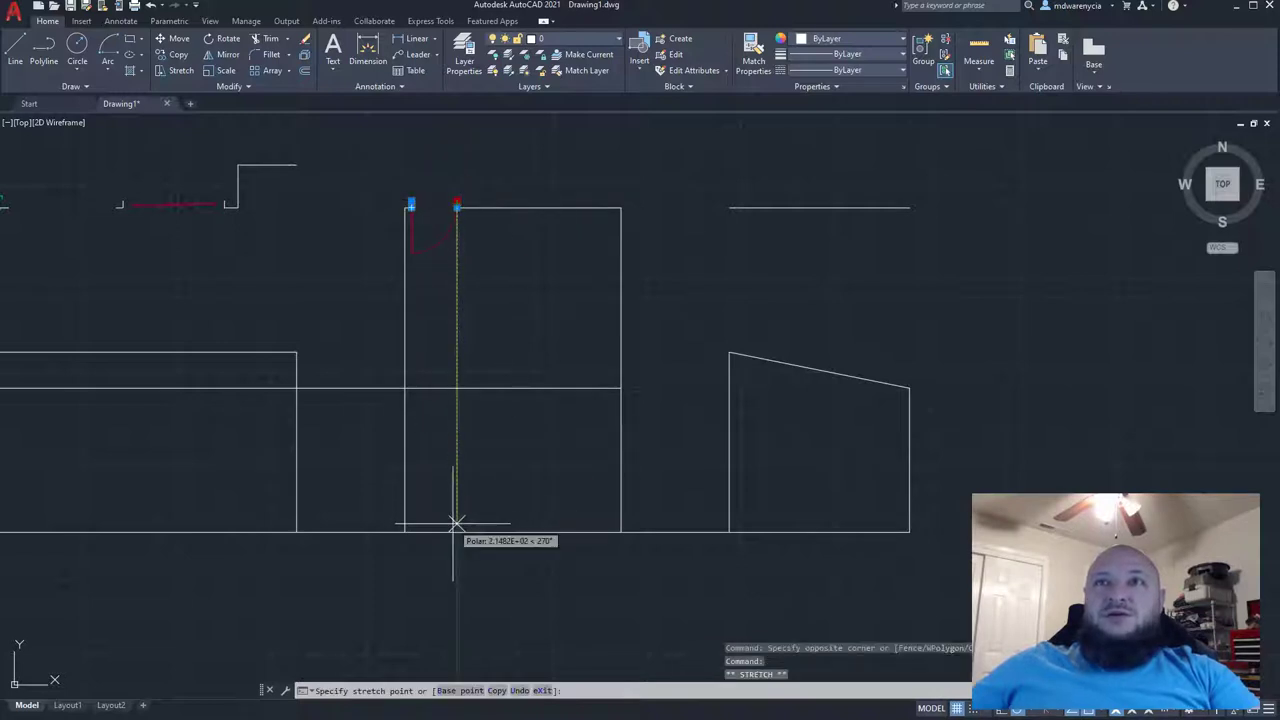
scroll(458, 204, up, 5)
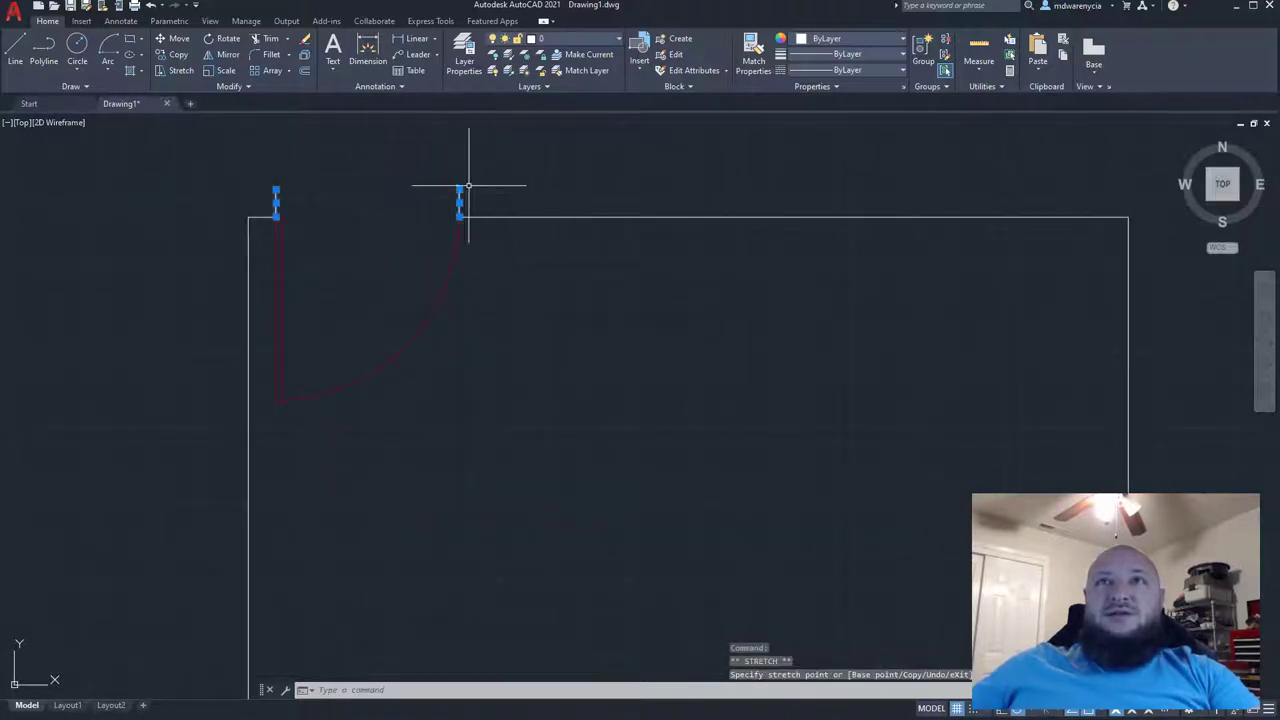
scroll(457, 194, down, 5)
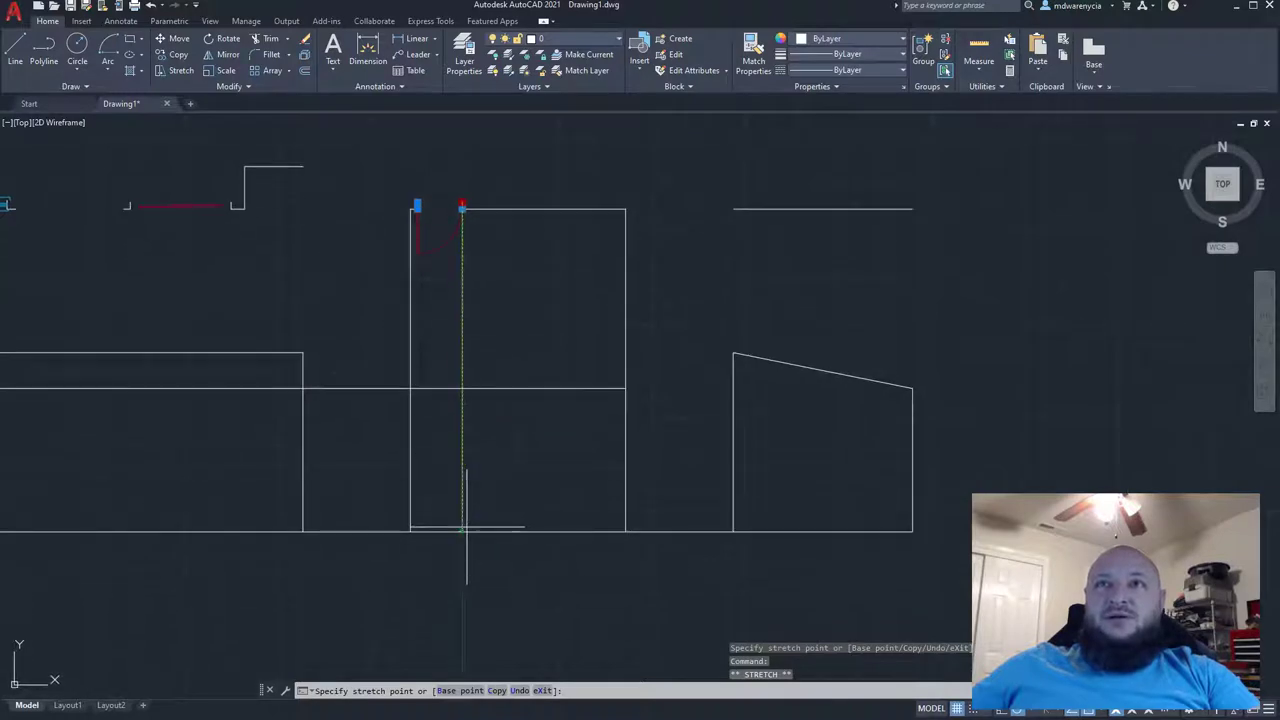
scroll(445, 237, up, 5)
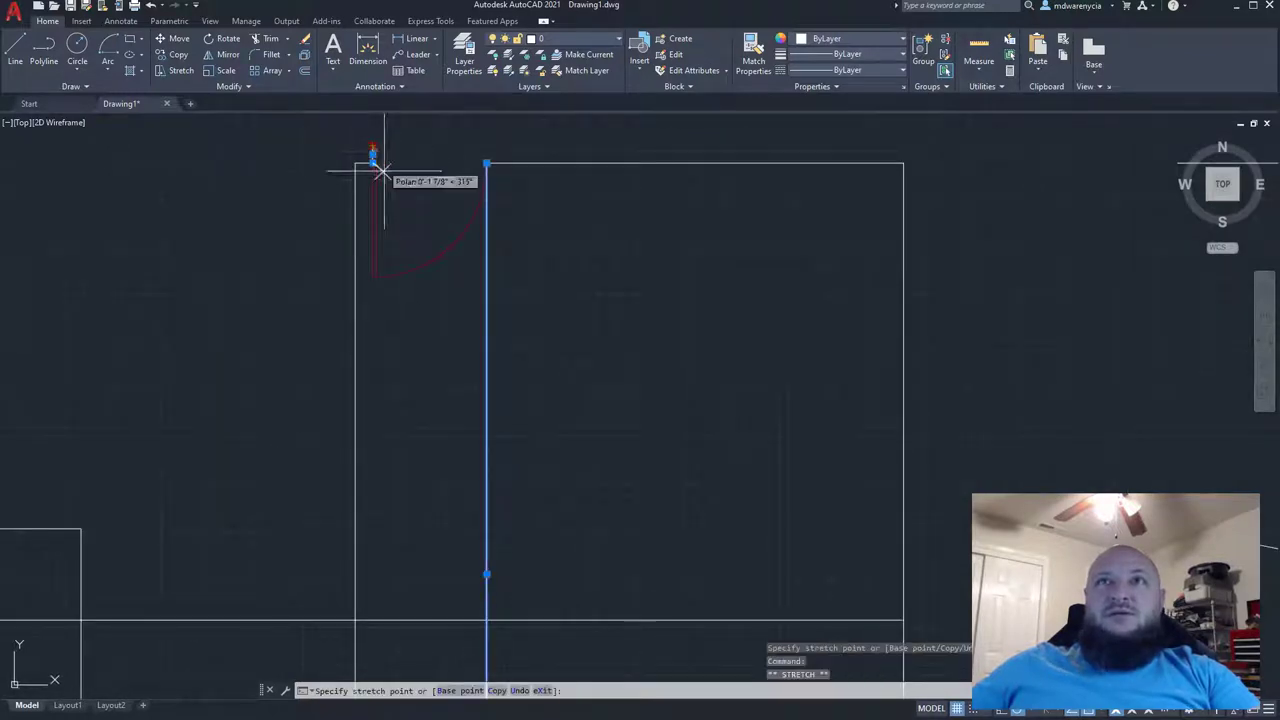
middle_drag(404, 531, 414, 420)
middle_drag(402, 626, 443, 440)
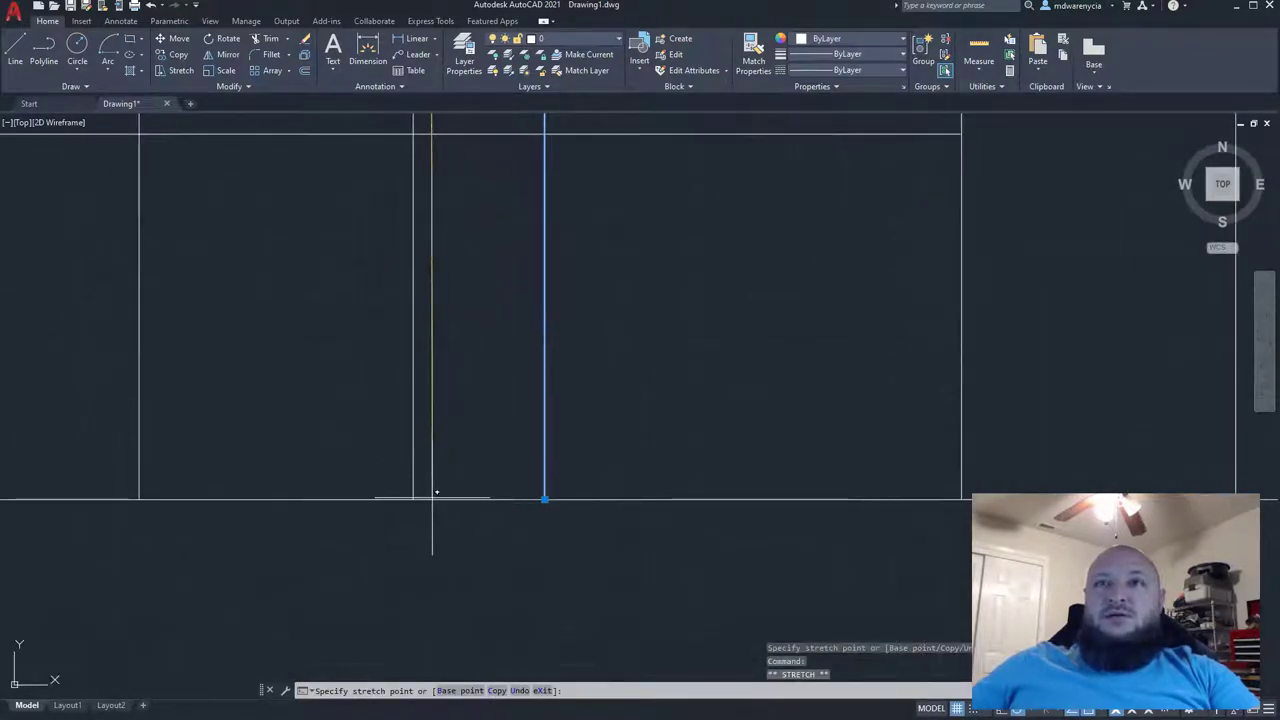
scroll(436, 500, down, 2)
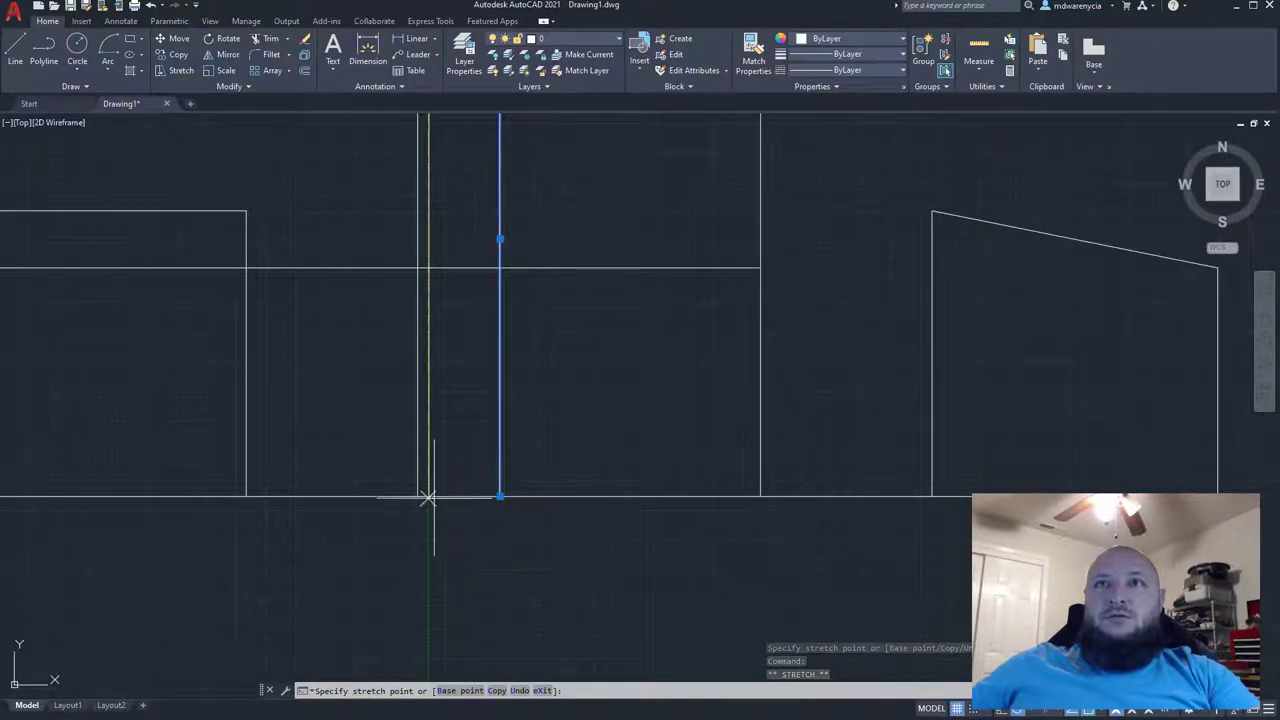
key(Escape)
key(Escape)
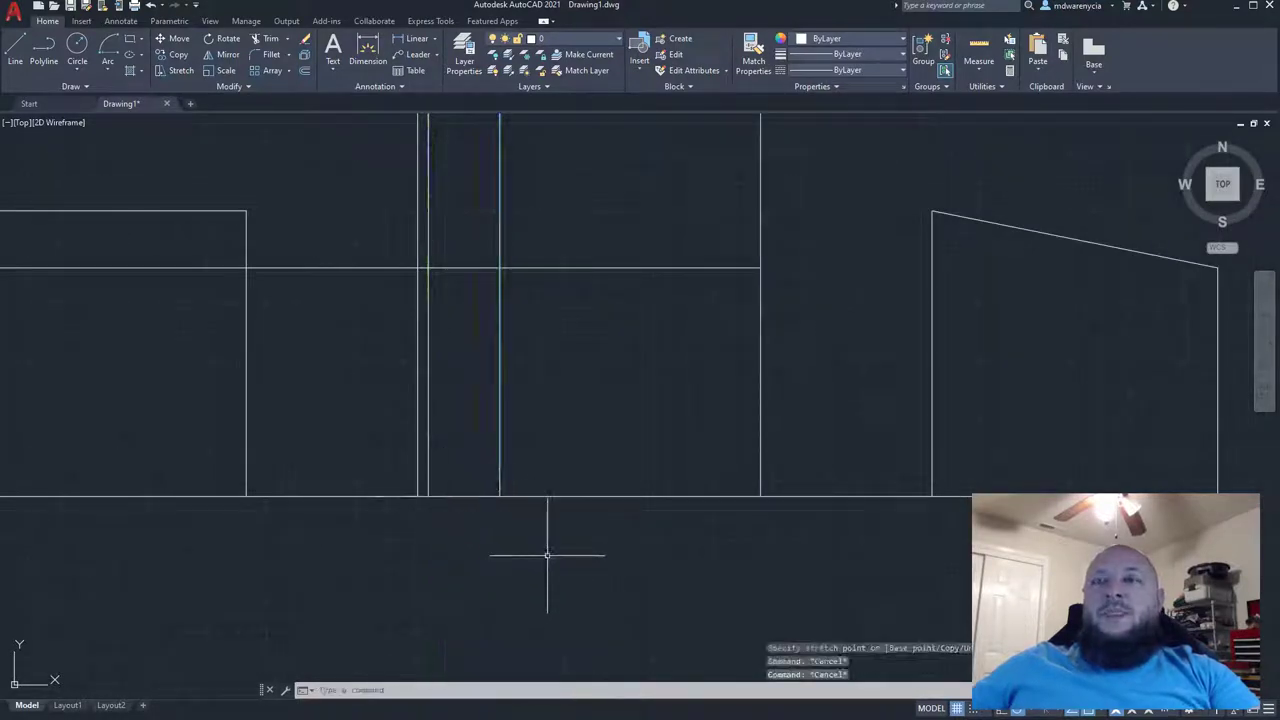
- Draw a horizontal line along the floor between the two projected door jambs
text(l)
key(Return)
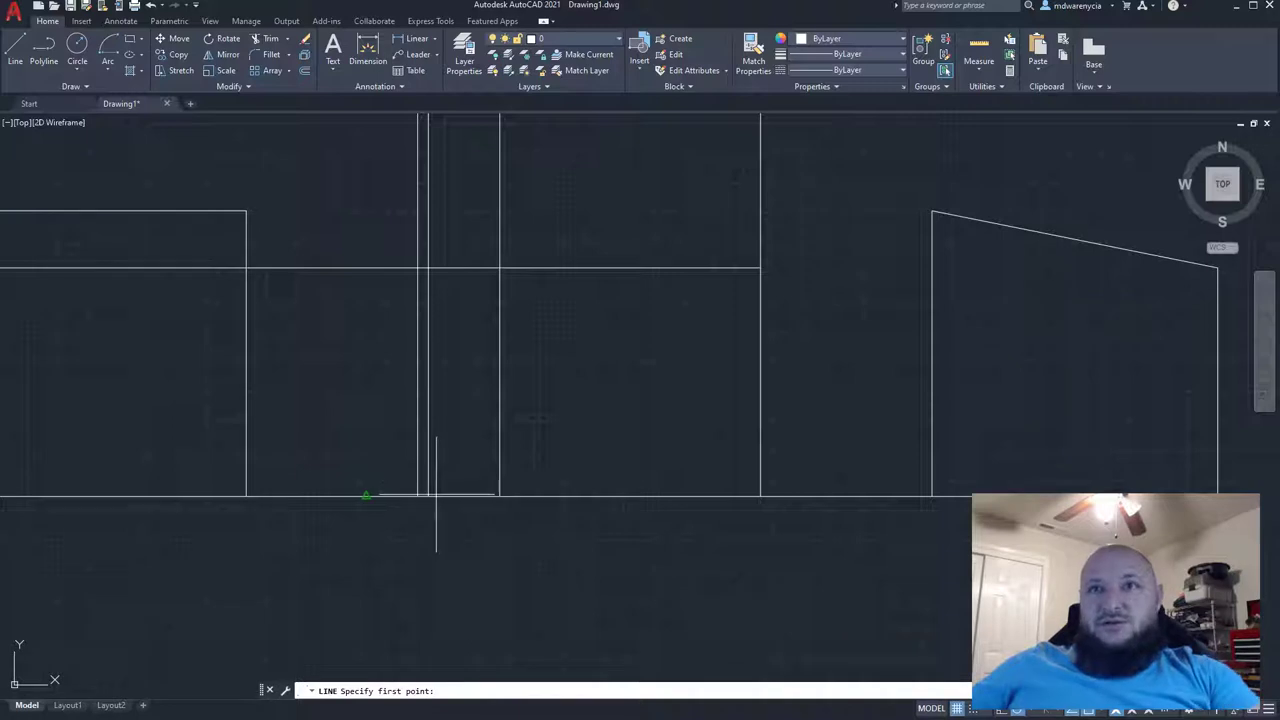
click(430, 495)
click(500, 495)
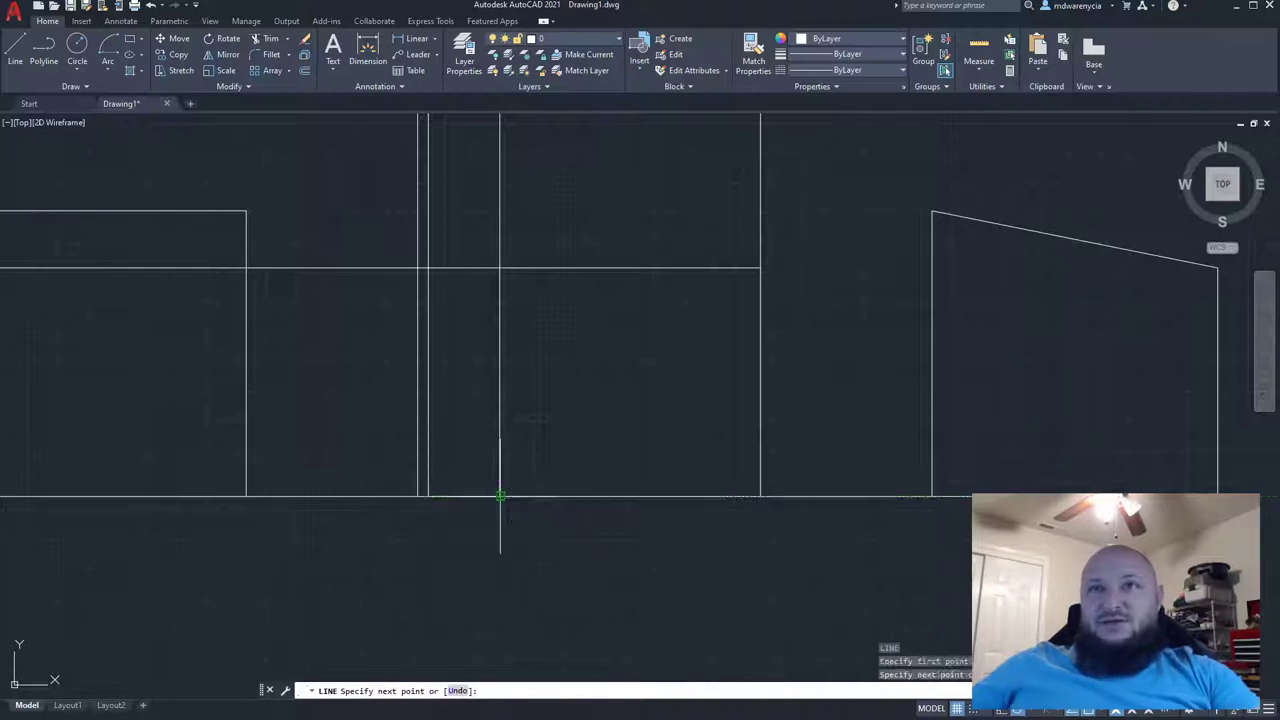
key(Escape)
- Move the short line between the door jambs straight up 6 feet to form the door head
click(458, 494)
click(452, 492)
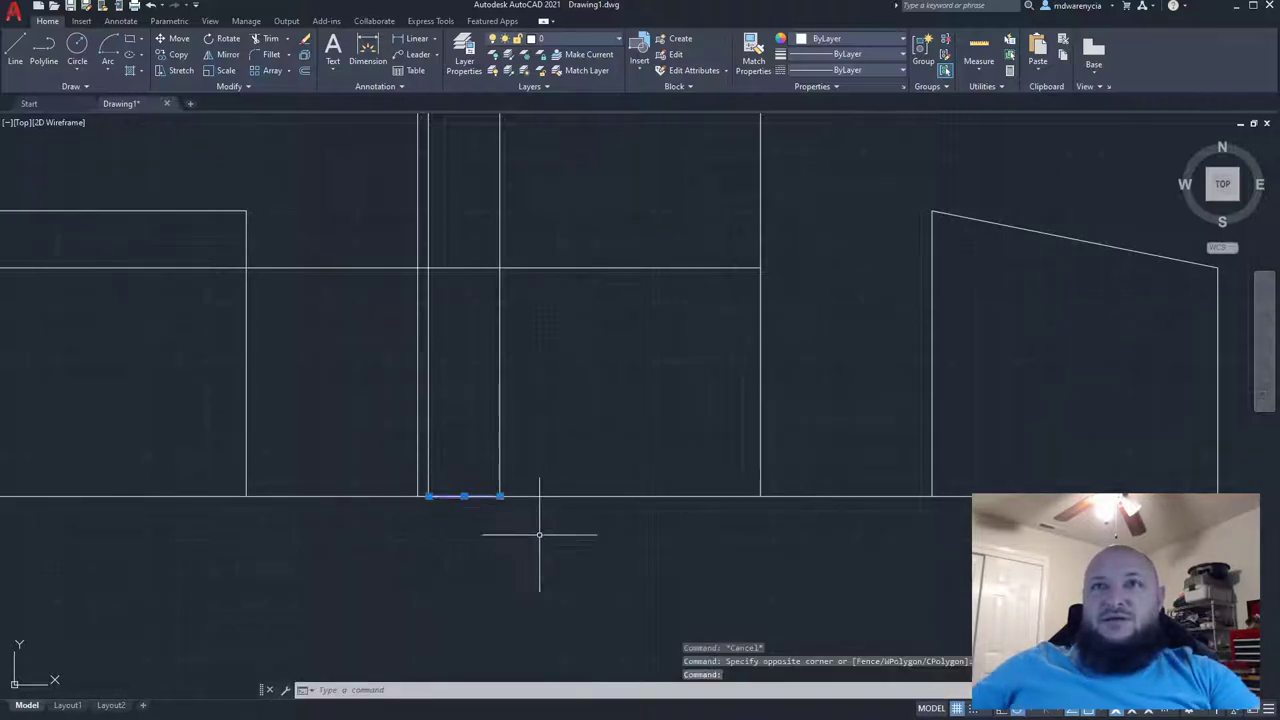
text(m)
key(Return)
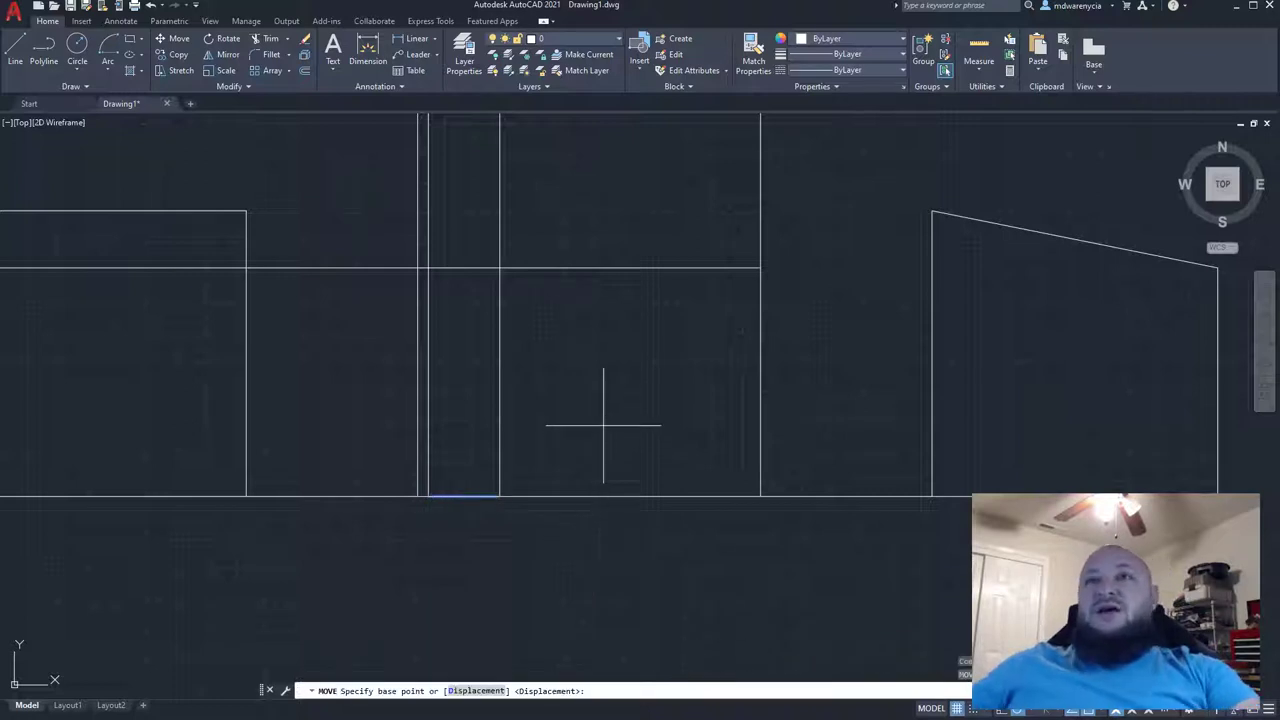
click(602, 425)
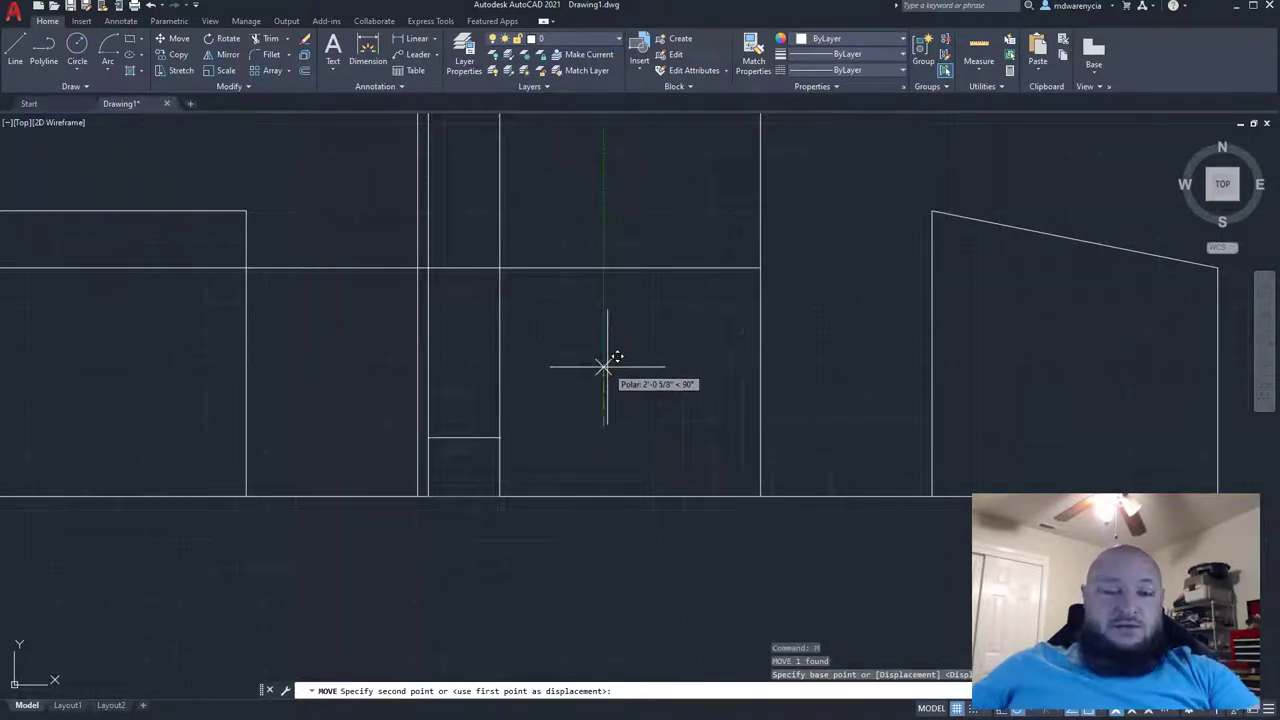
text(6')
key(Return)
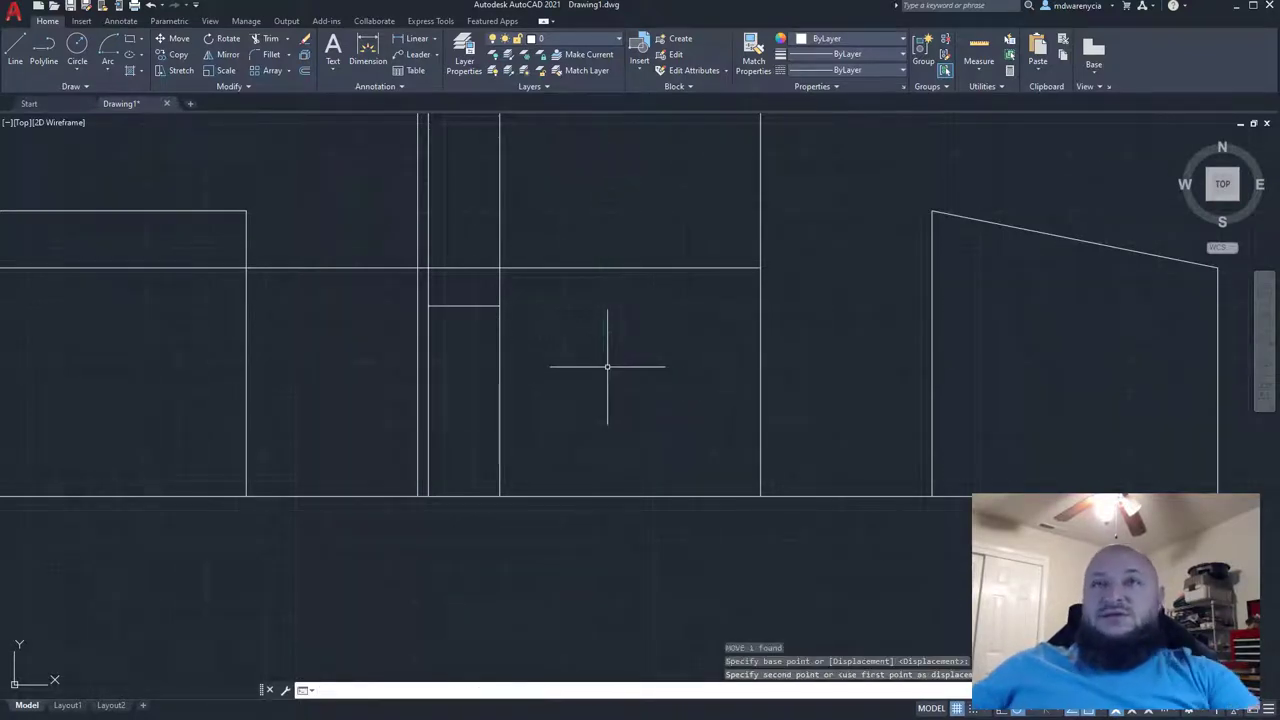
key(Escape)
key(Escape)
- Trim the two jamb lines between the door head and the ceiling line, using the door and blank wall elevations as cutting edges
middle_drag(508, 419, 473, 496)
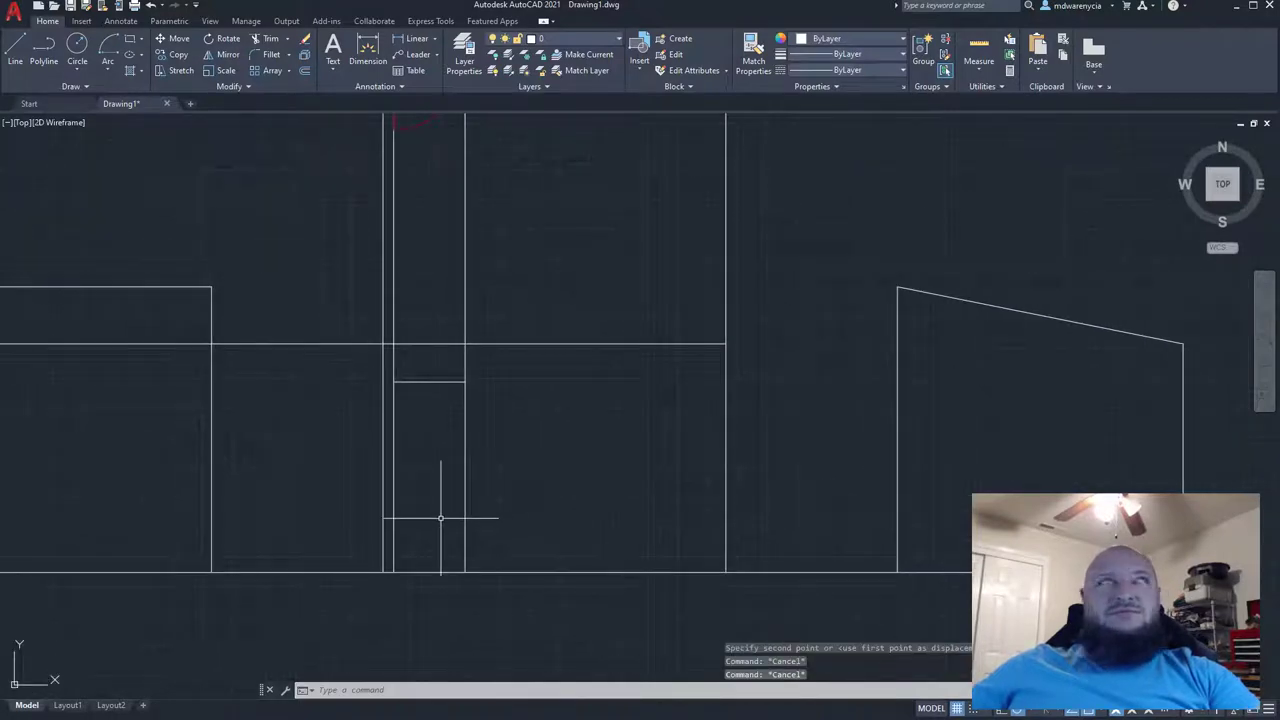
scroll(474, 550, down, 2)
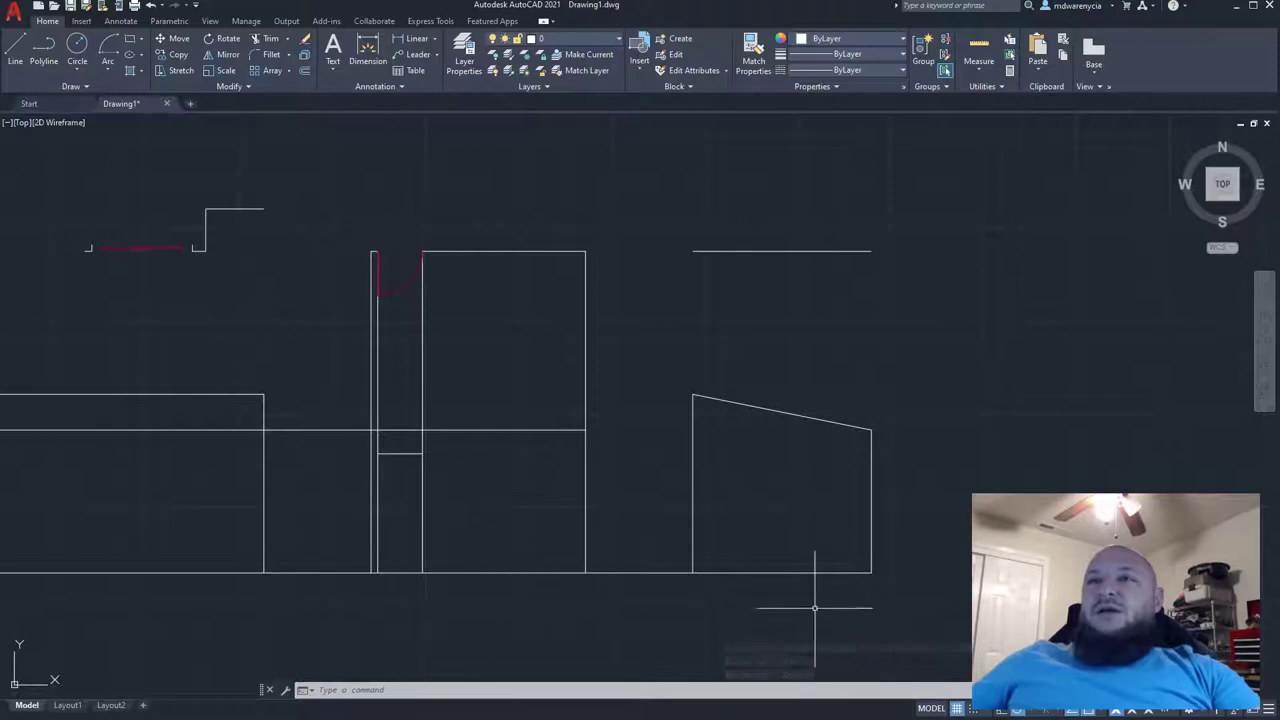
click(911, 601)
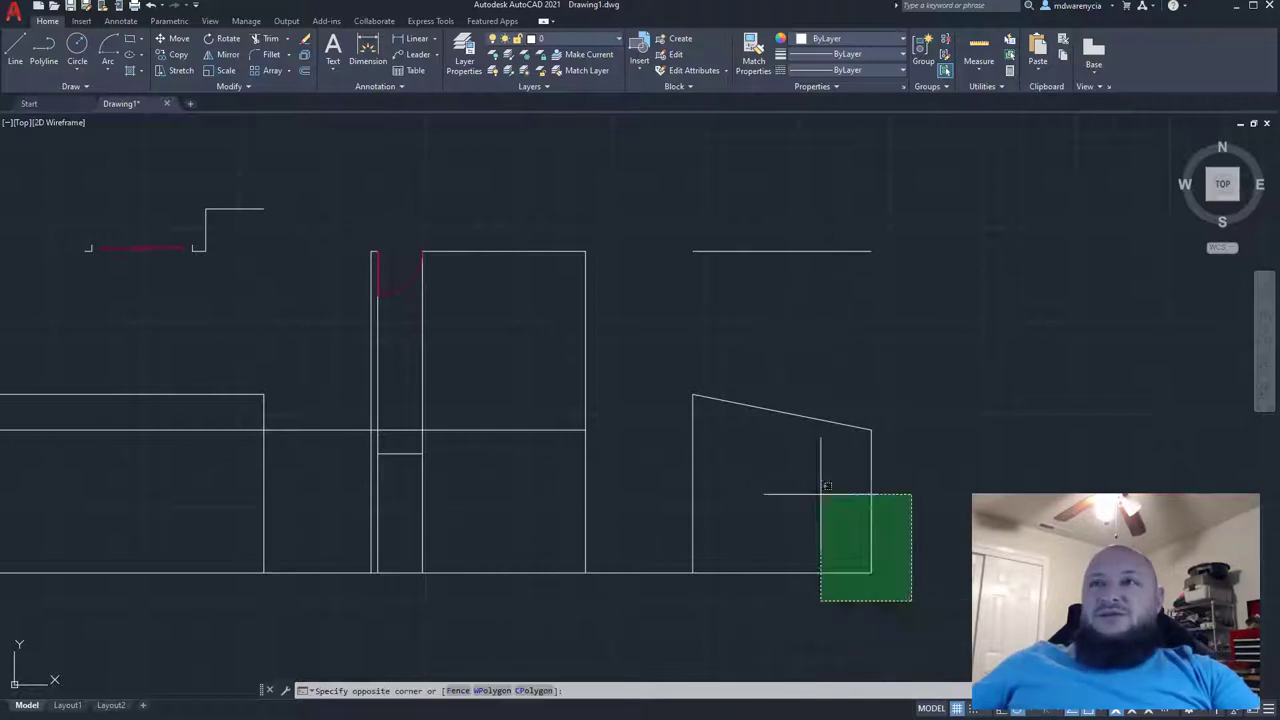
click(346, 214)
text(tr)
key(Return)
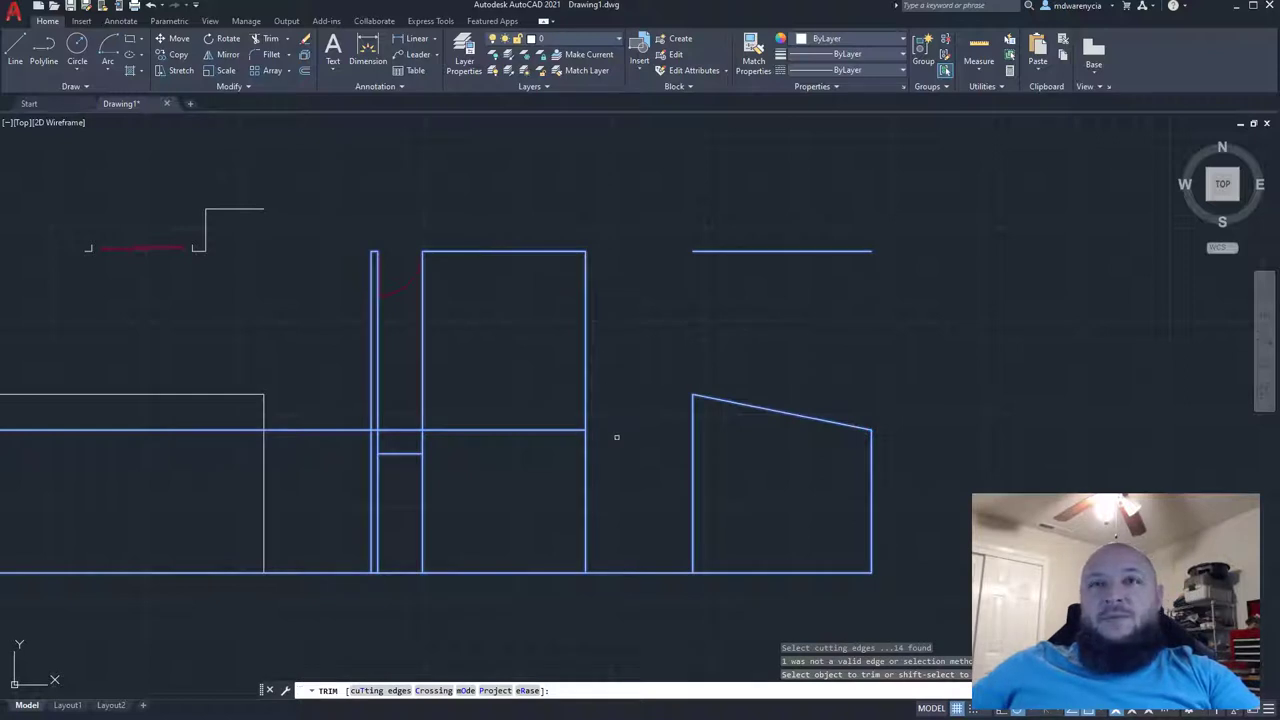
click(437, 452)
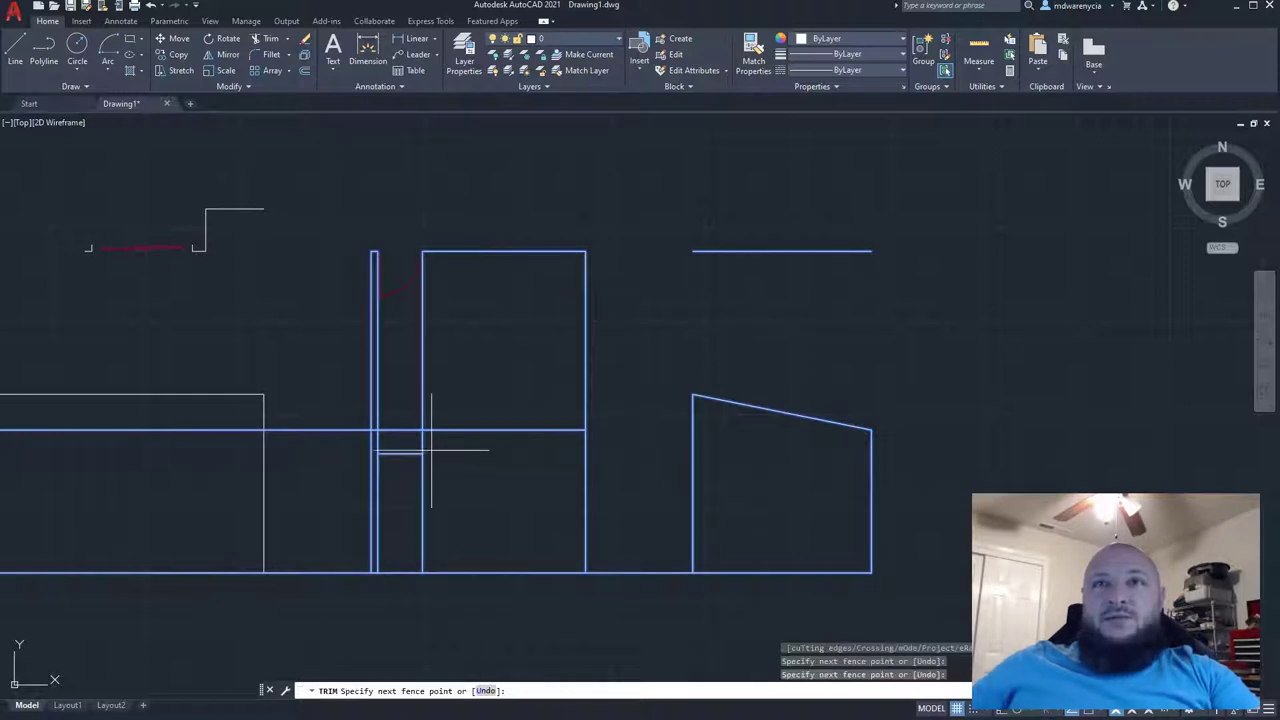
click(377, 440)
click(354, 586)
click(343, 550)
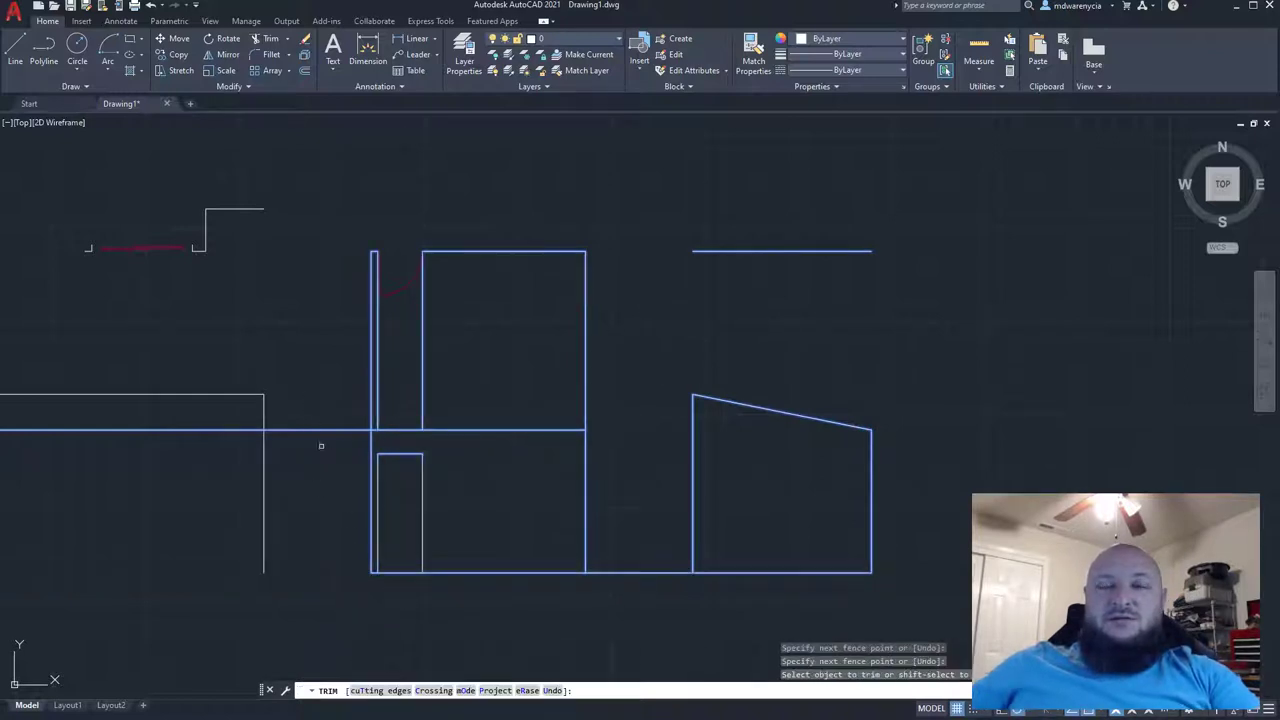
text(u)
key(Return)
- Trim away the floor line in the gap between the door wall and the blank wall with the sloped ceiling
click(656, 590)
click(643, 559)
key(Return)
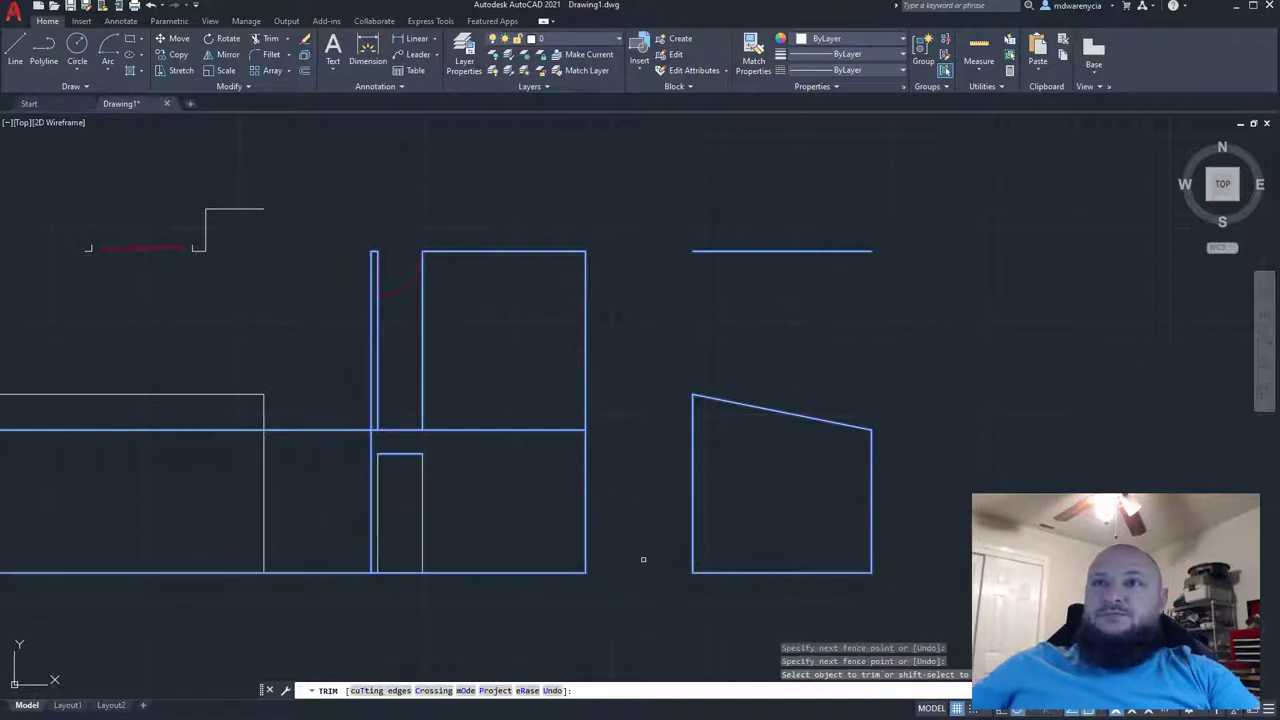
key(Escape)
- Try to trim the lower ceiling line and the floor line out of the gap between the closet wall and door wall elevations
click(900, 591)
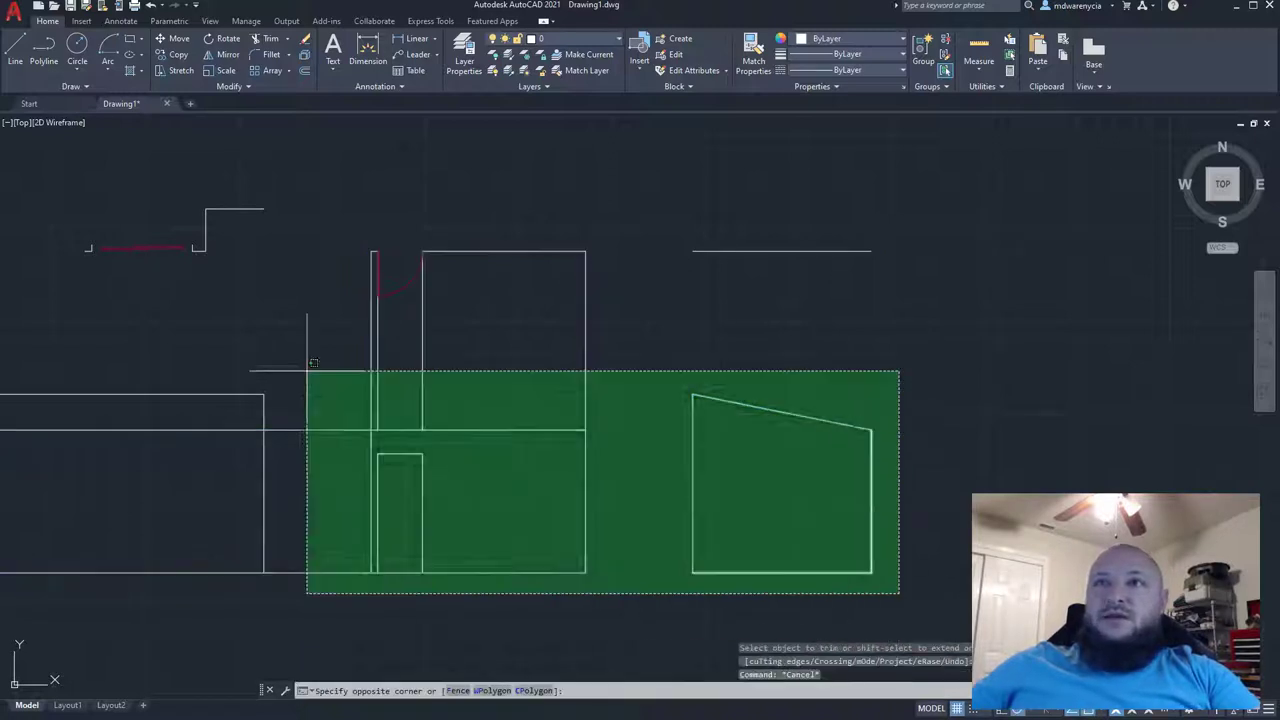
click(233, 259)
text(tr)
key(Return)
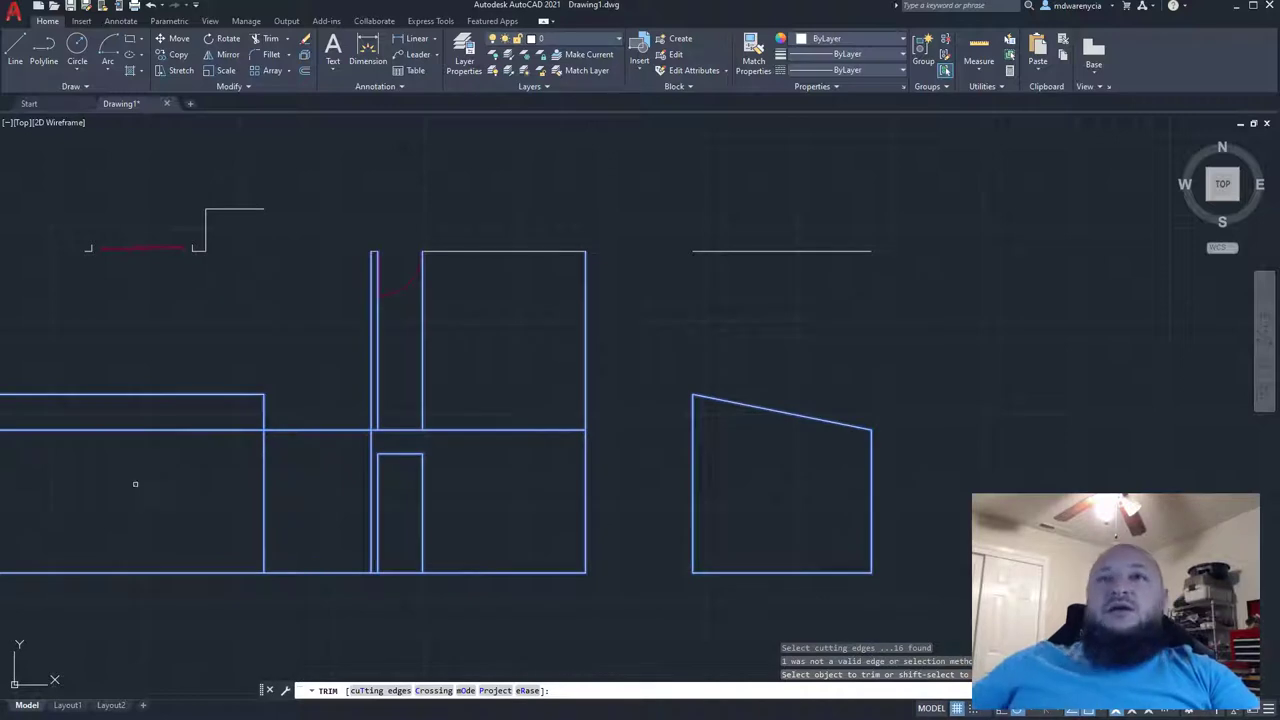
click(358, 617)
click(308, 393)
click(306, 391)
click(316, 450)
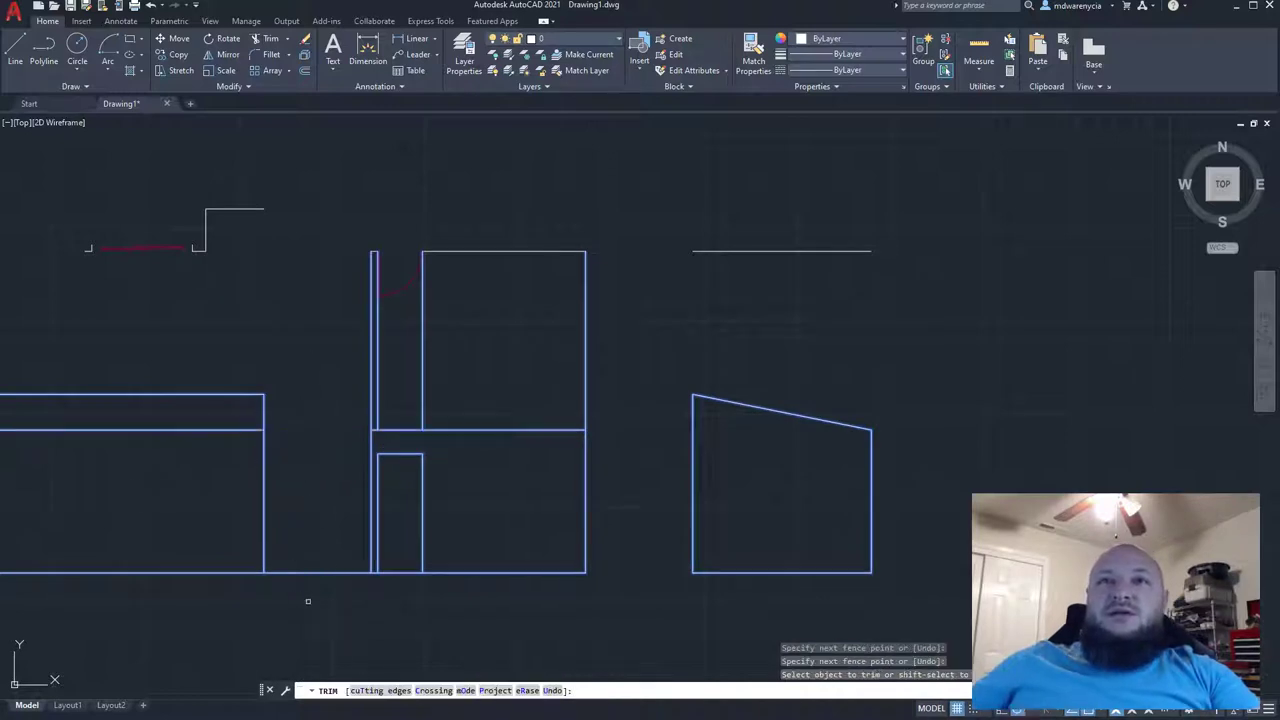
click(309, 600)
click(308, 540)
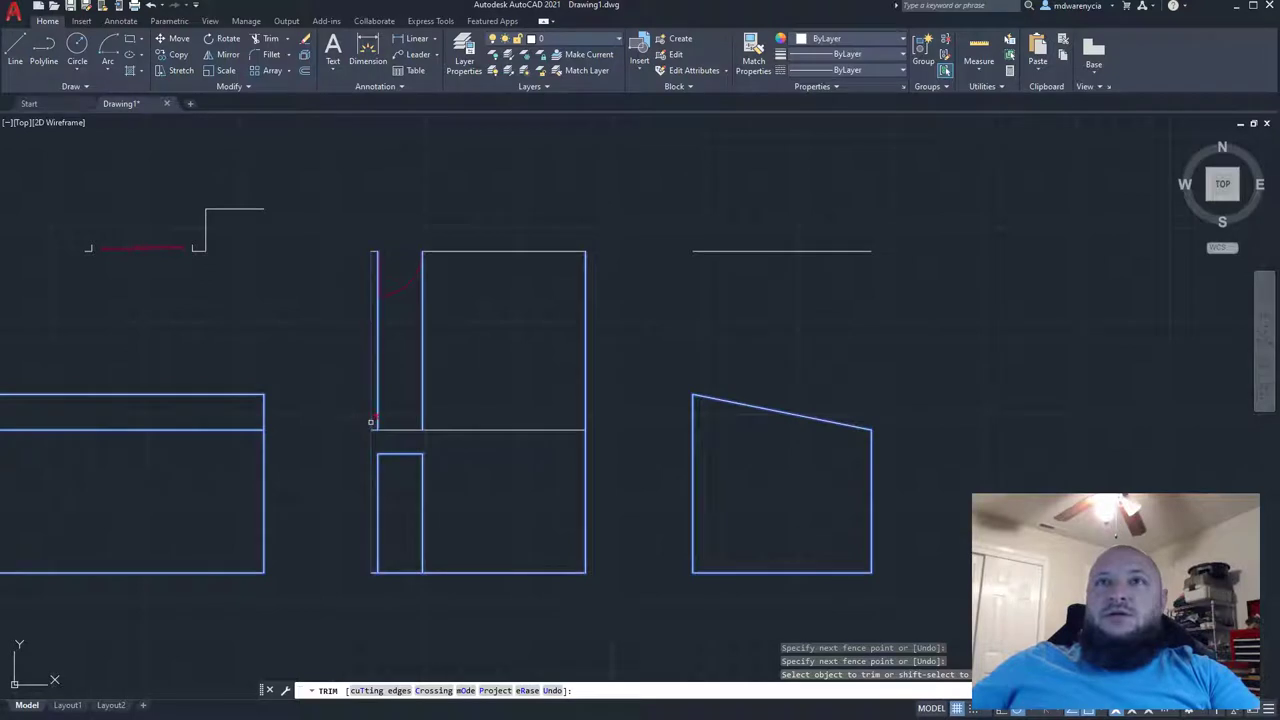
- Try to trim the door wall's side projection lines above the ceiling line, and undo this round of trimming
drag(370, 422, 371, 424)
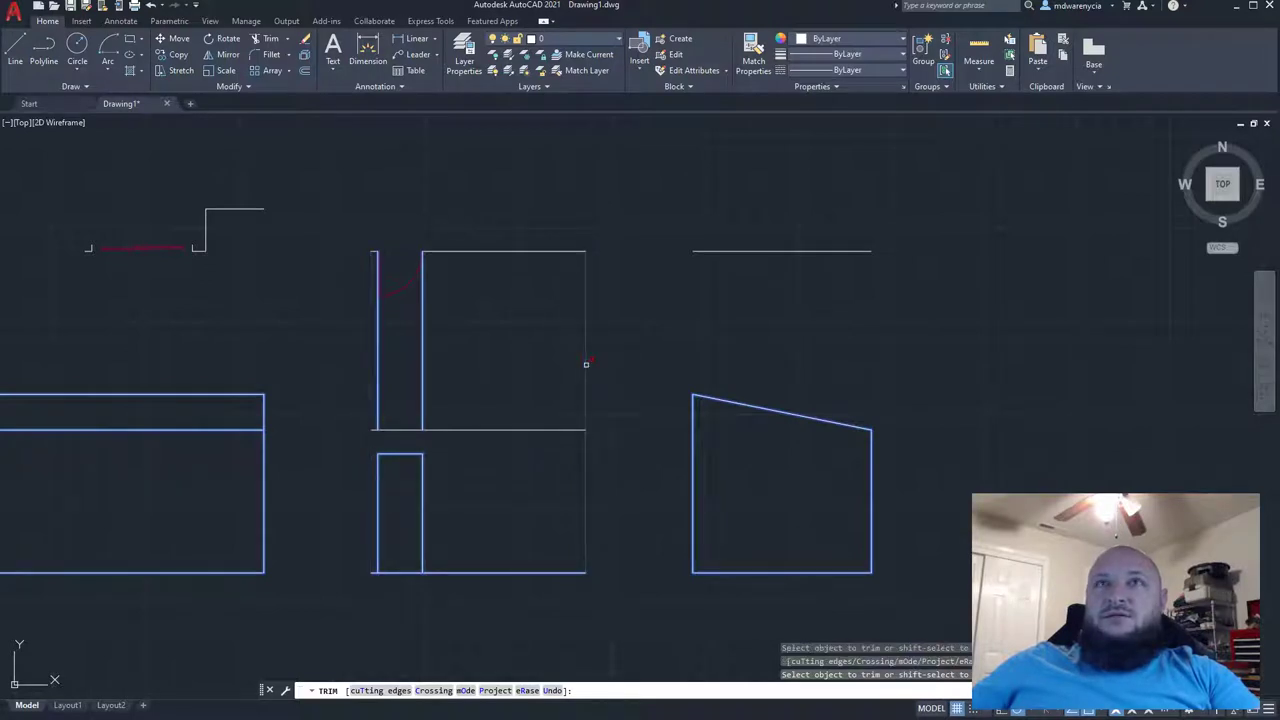
key(Escape)
mouse_move(337, 443)
middle_down()
mouse_move(709, 463)
mouse_move(511, 420)
middle_up()
key(ctrl+z)
key(ctrl+z)
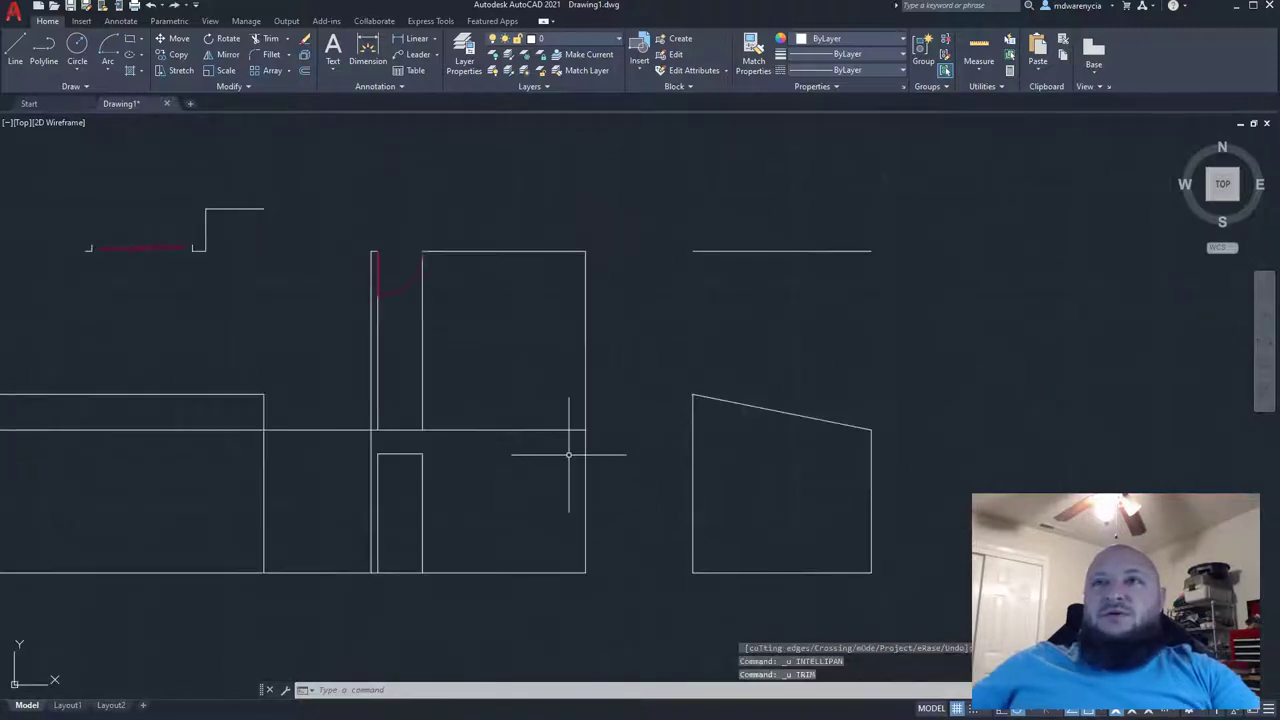
- Stretch the upper ceiling line from the closet wall elevation to the far side of the door wall elevation
click(248, 393)
key(Escape)
middle_drag(539, 428, 761, 415)
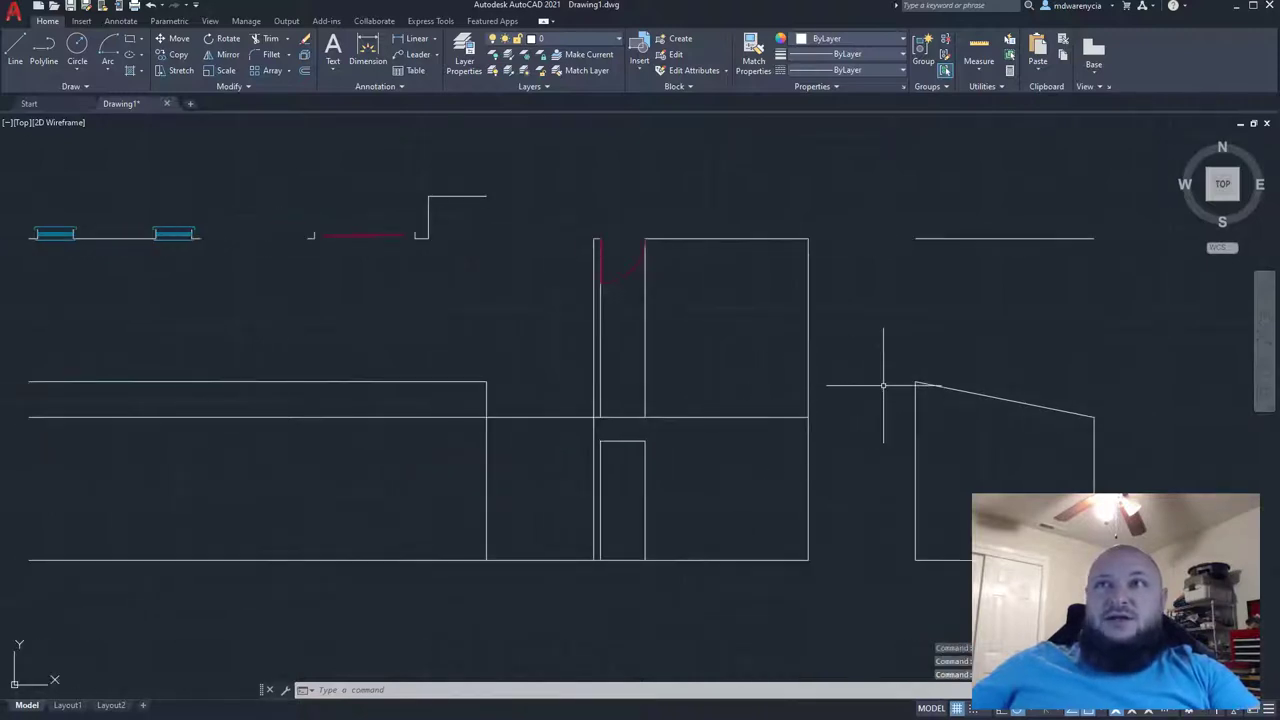
middle_drag(505, 429, 349, 430)
click(262, 398)
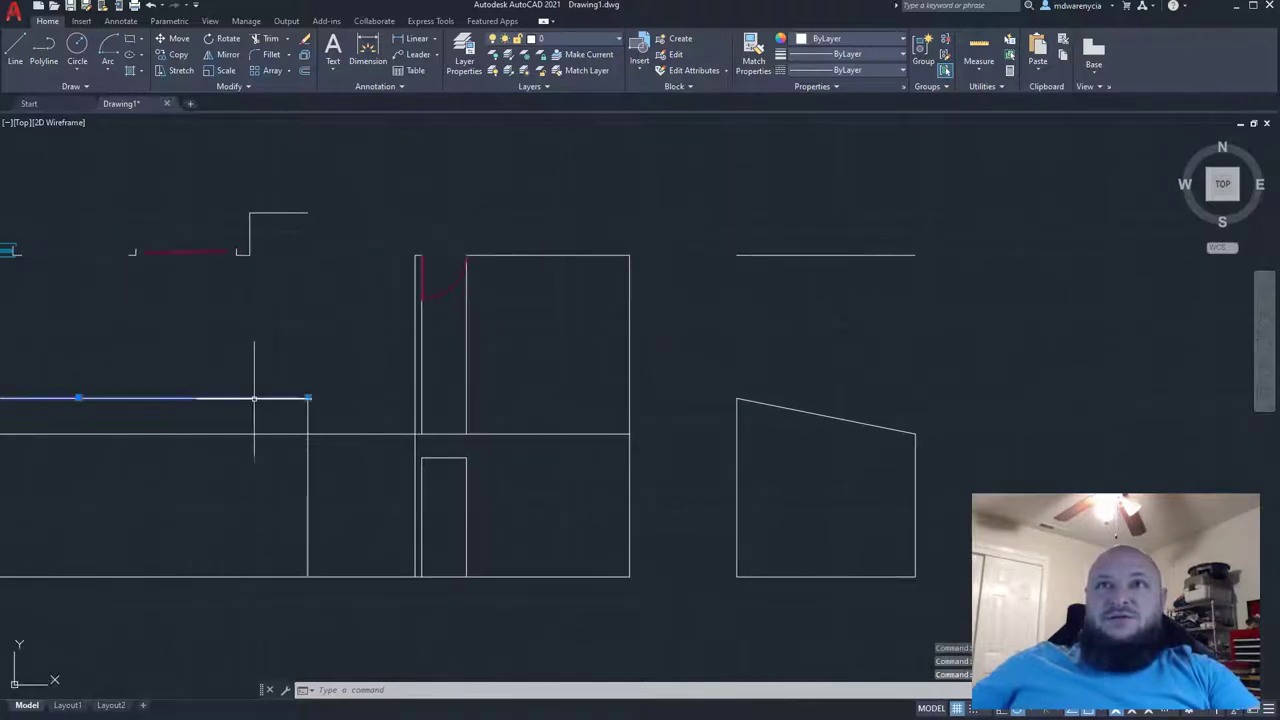
click(305, 398)
click(629, 398)
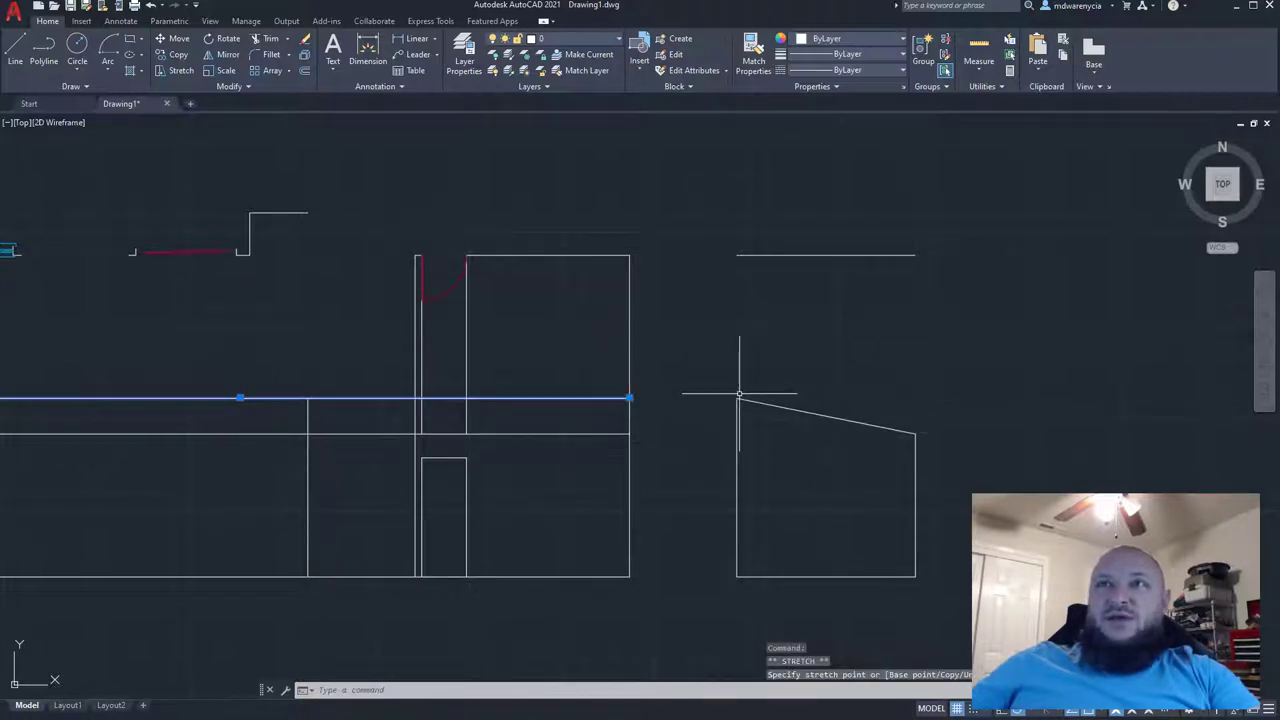
key(Escape)
key(Escape)
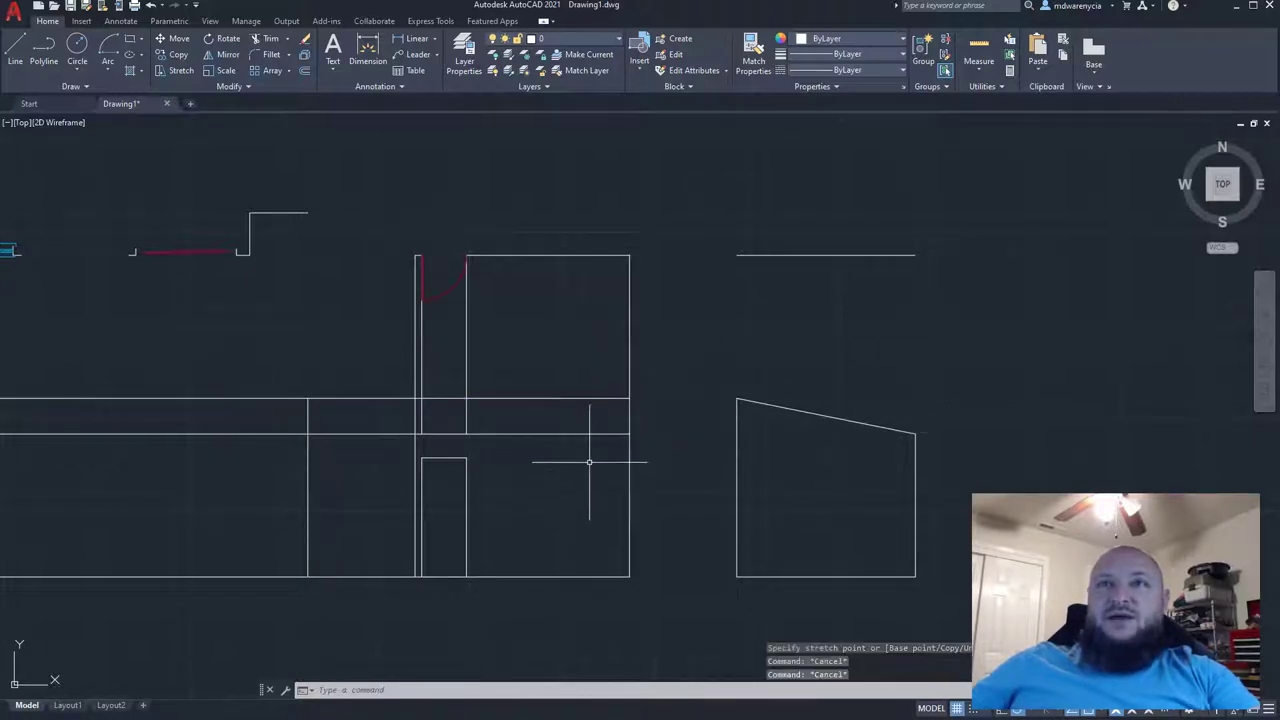
- Shorten the lower ceiling line so it ends at the closet wall elevation's side line nearest the door wall
click(585, 448)
click(548, 418)
click(628, 434)
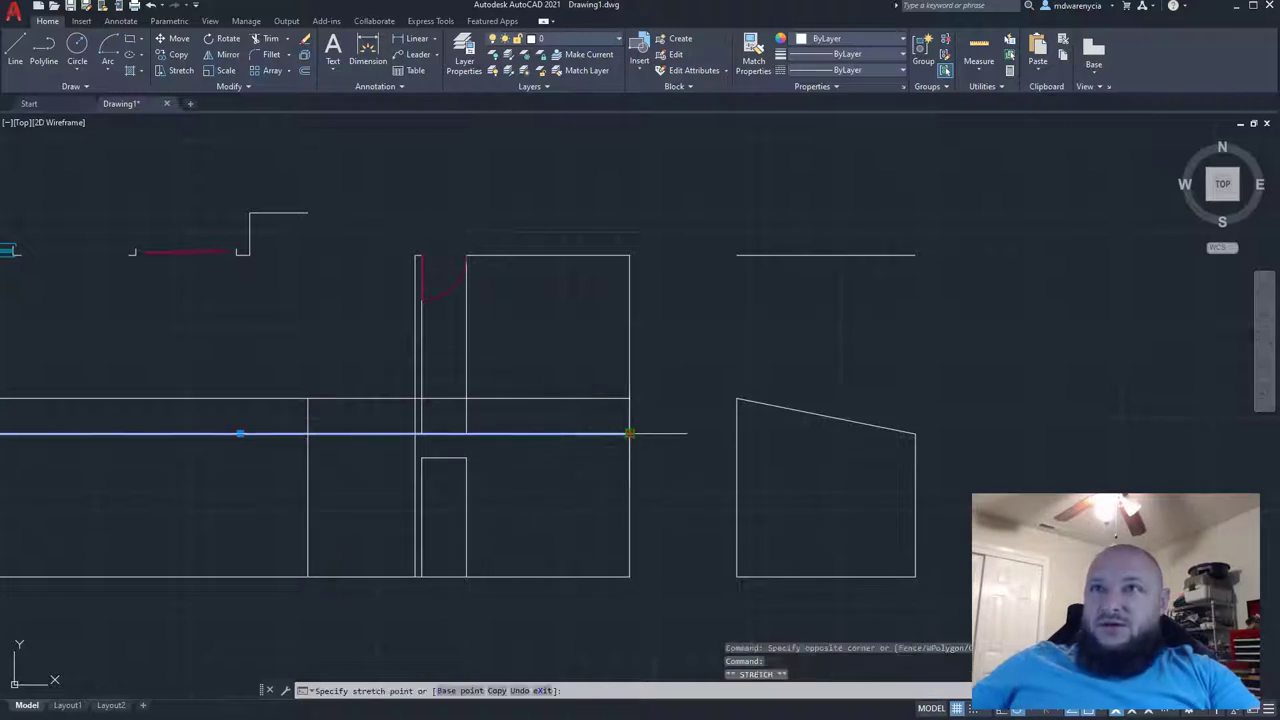
click(308, 434)
key(Escape)
key(Escape)
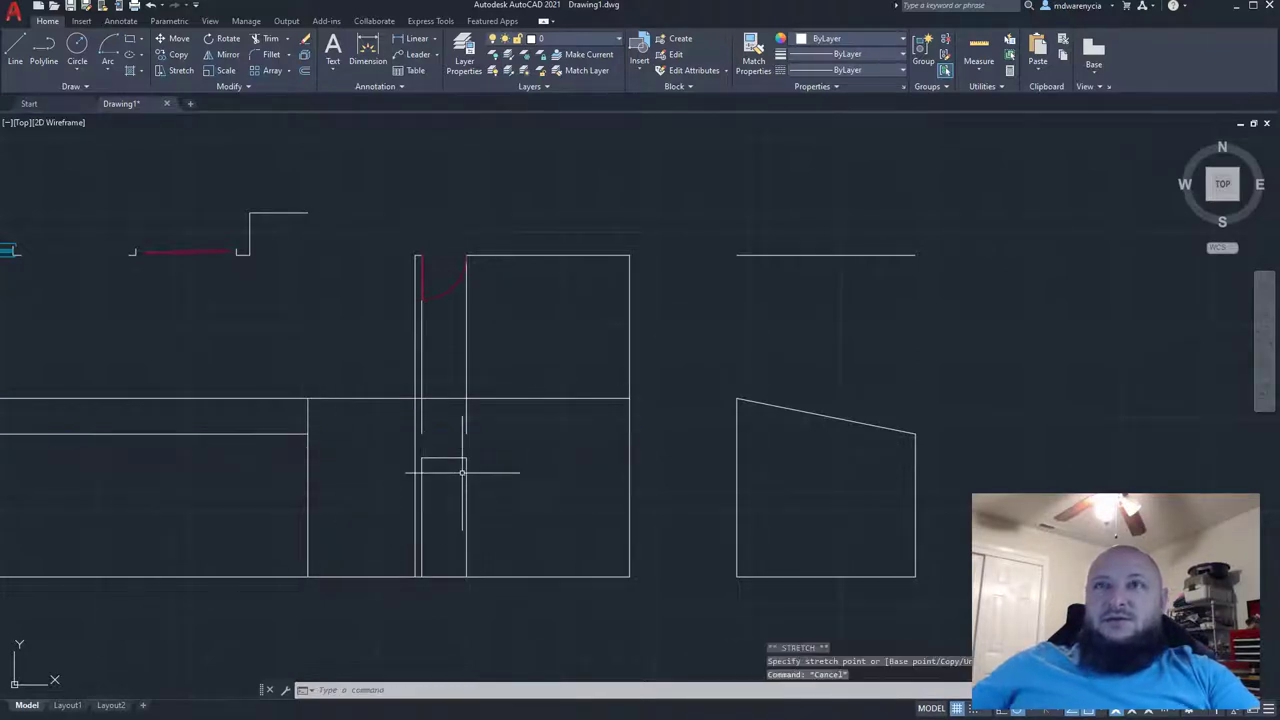
- Erase the two leftover door jamb projection lines above the door head
click(513, 367)
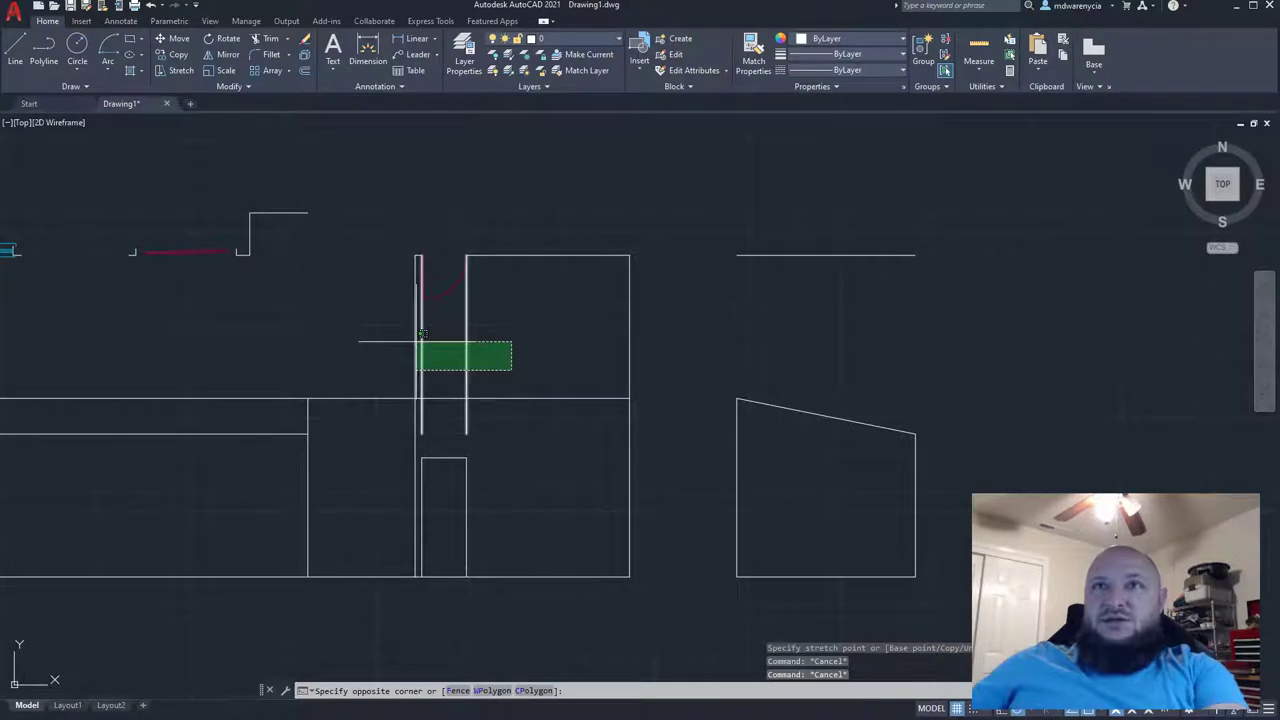
click(418, 342)
key(Delete)
- Trim both side lines of the door wall elevation back to the upper ceiling line
click(650, 372)
click(605, 407)
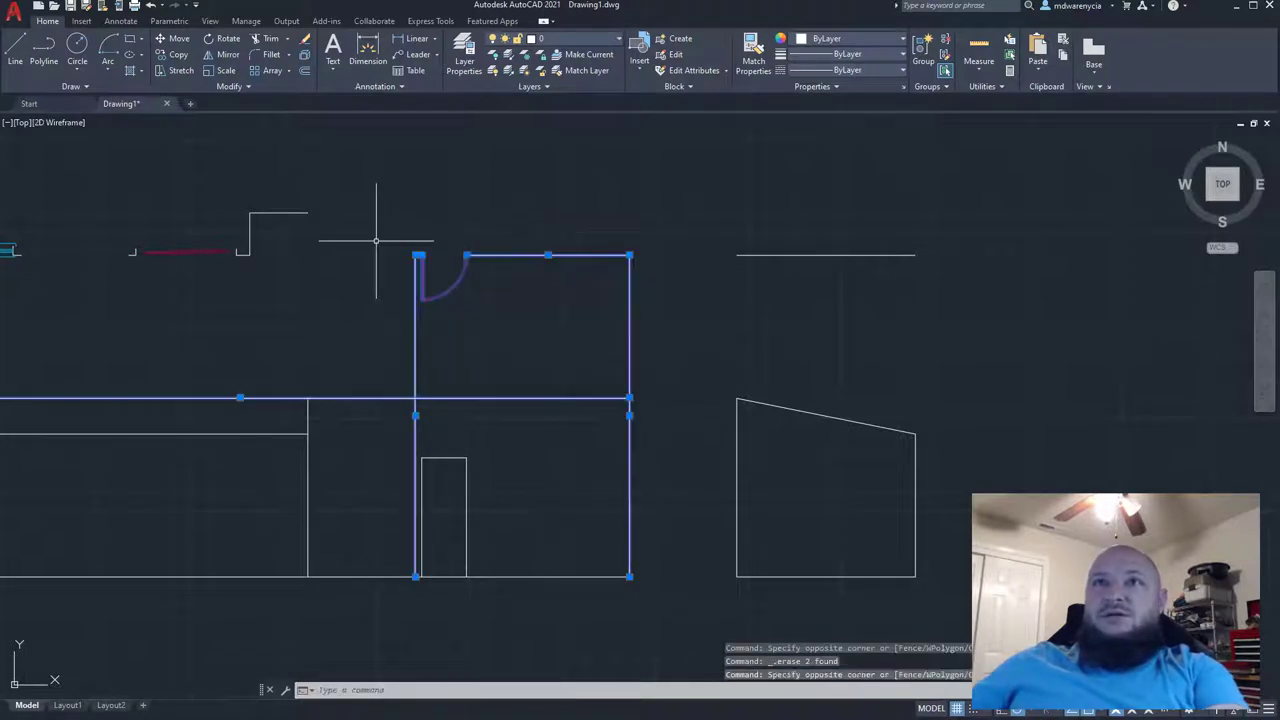
text(trim)
key(Return)
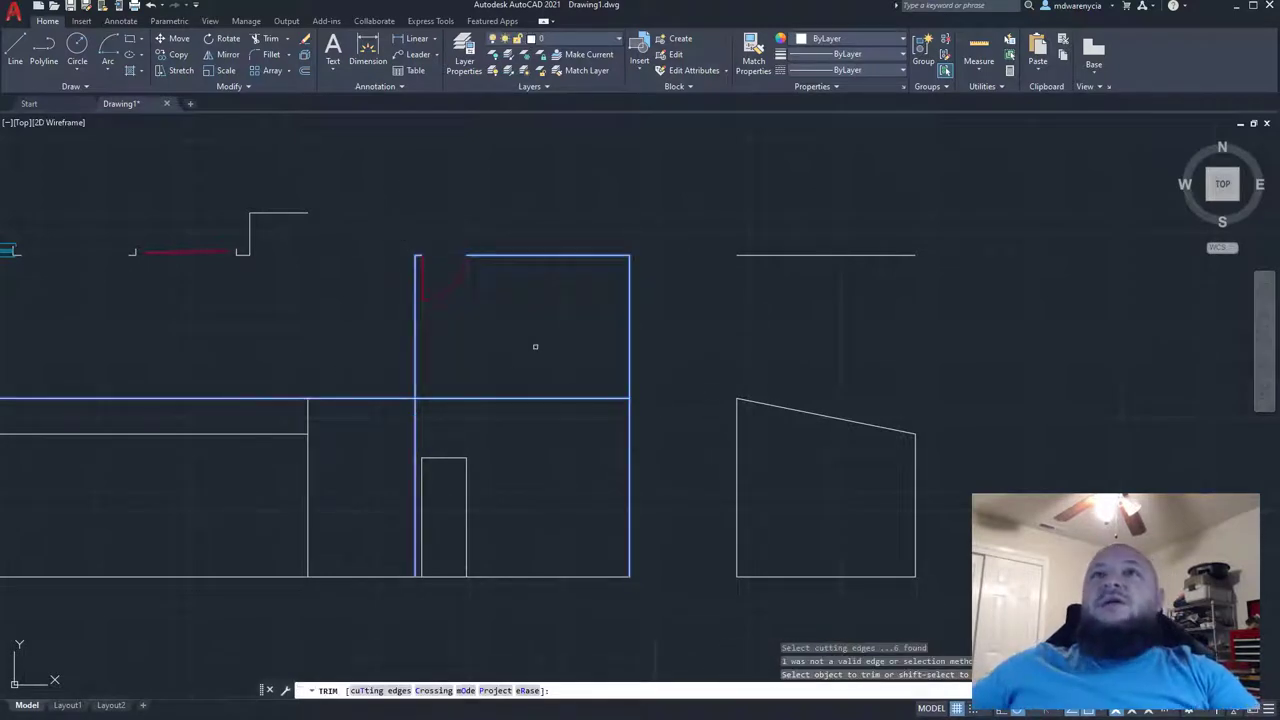
mouse_move(410, 324)
mouse_down()
mouse_move(390, 328)
mouse_move(684, 359)
mouse_up()
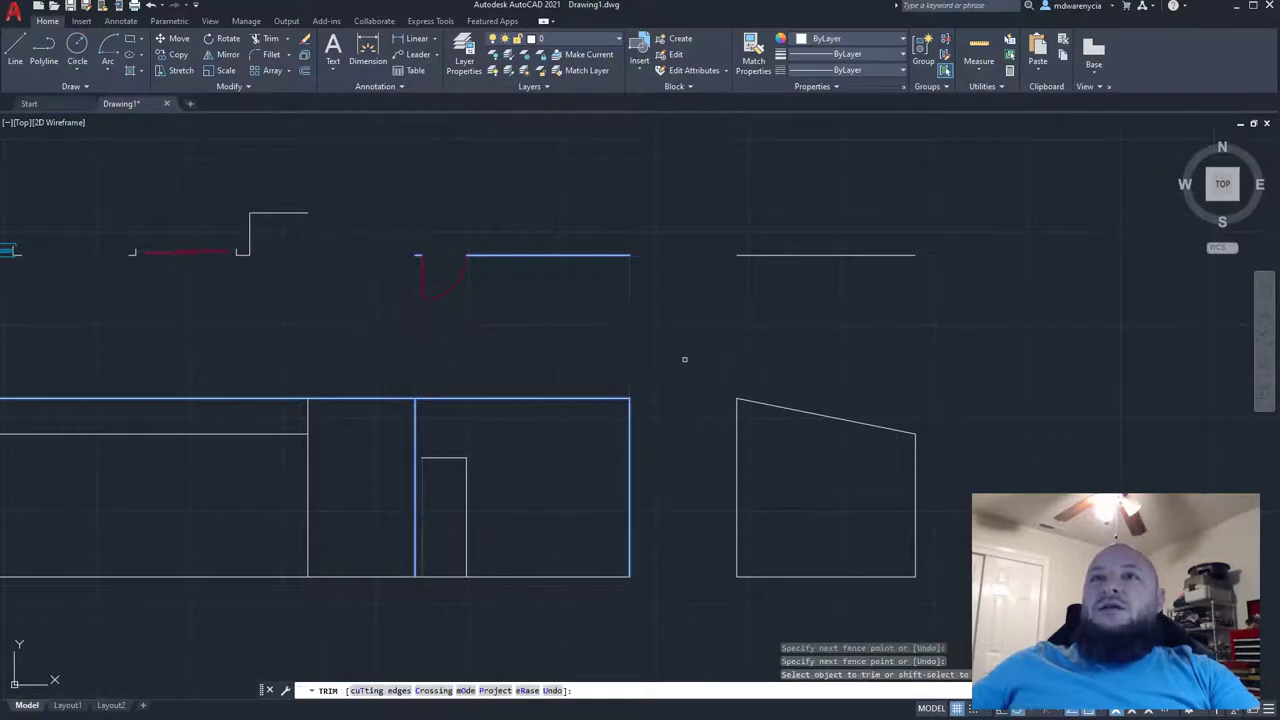
key(Escape)
click(410, 624)
click(362, 500)
key(Escape)
key(Escape)
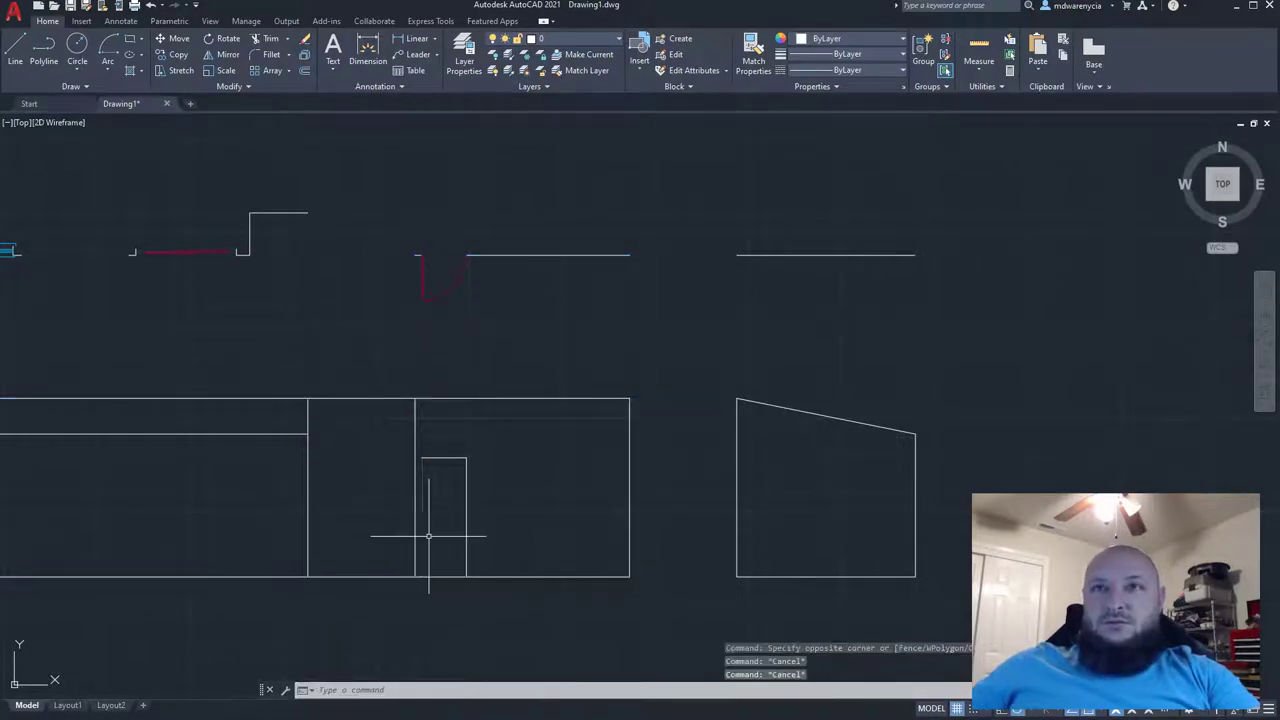
- Trim the upper ceiling line and the floor line out of the gap between the closet wall and door wall elevations
scroll(391, 480, up, 6)
scroll(391, 500, down, 4)
click(403, 630)
drag(404, 565, 192, 258)
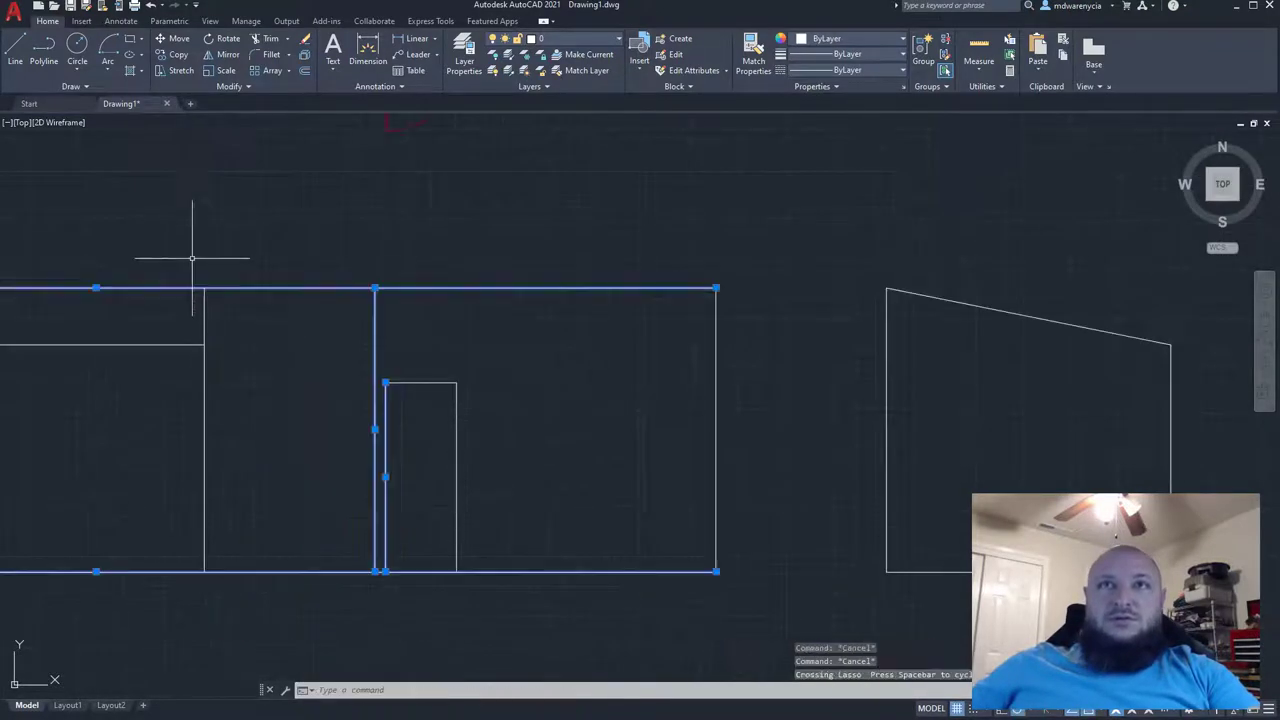
click(387, 630)
click(146, 271)
text(tr)
key(space)
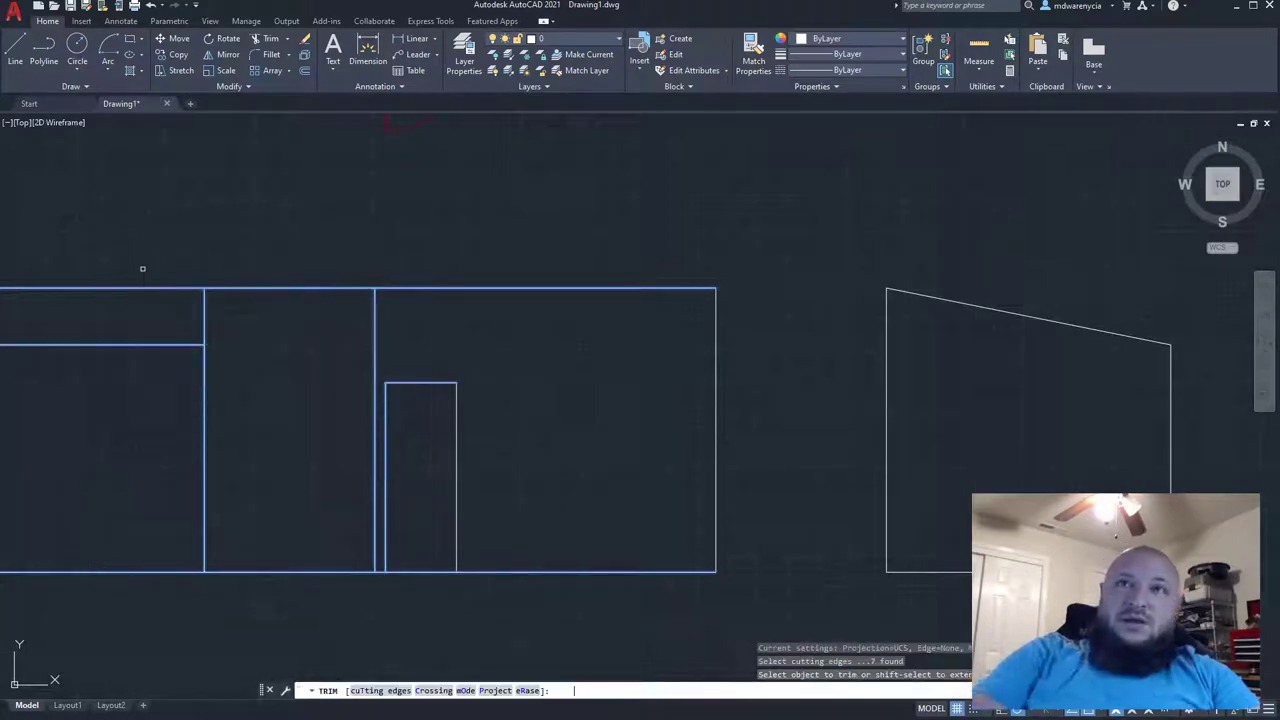
click(360, 191)
click(323, 626)
key(Escape)
key(Escape)
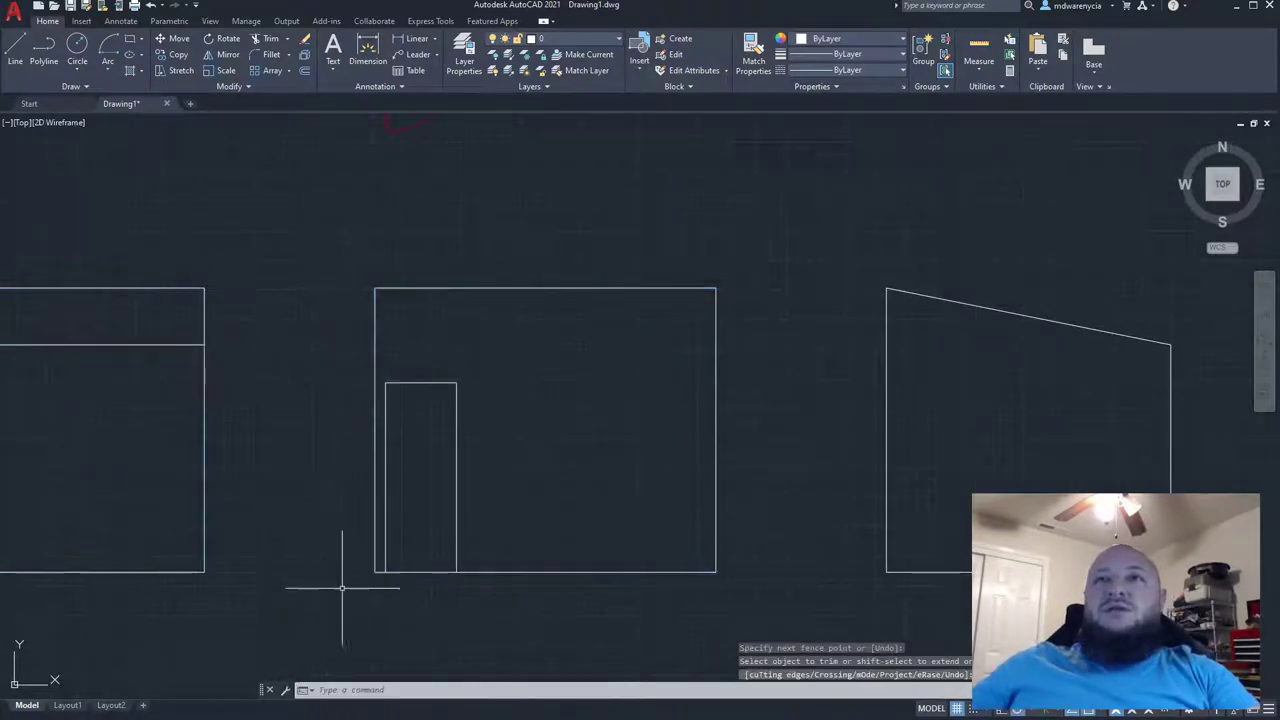
- Compare the separated elevations with the floor plan and the unfolded closet and window walls
middle_drag(360, 486, 394, 435)
scroll(394, 435, down, 3)
key(Escape)
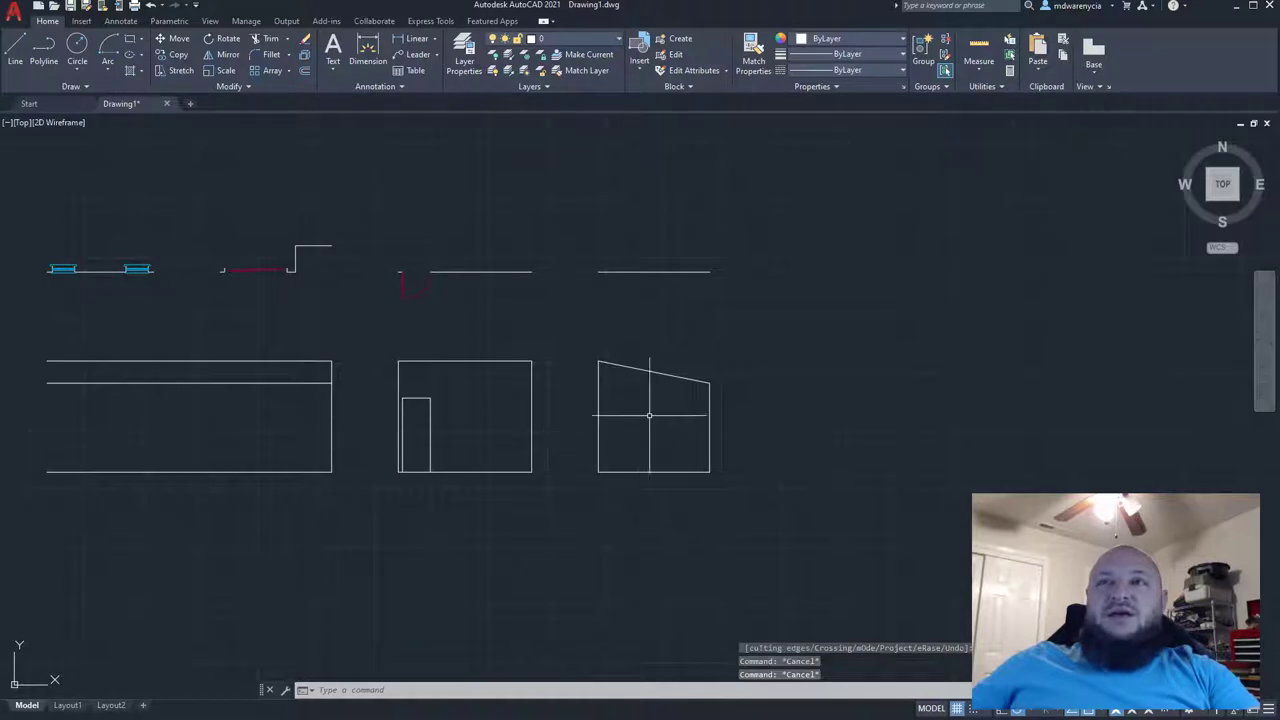
mouse_move(366, 472)
middle_down()
mouse_move(682, 458)
mouse_move(997, 314)
middle_up()
scroll(671, 425, down, 2)
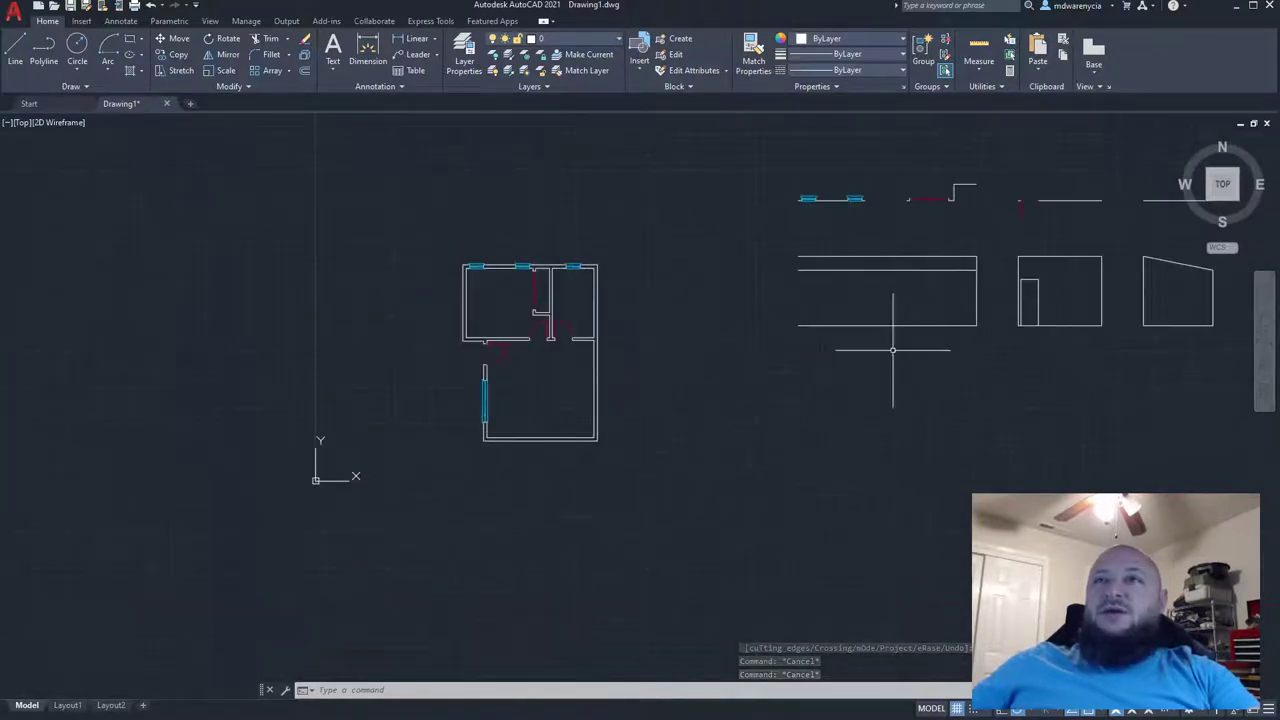
middle_drag(588, 372, 272, 420)
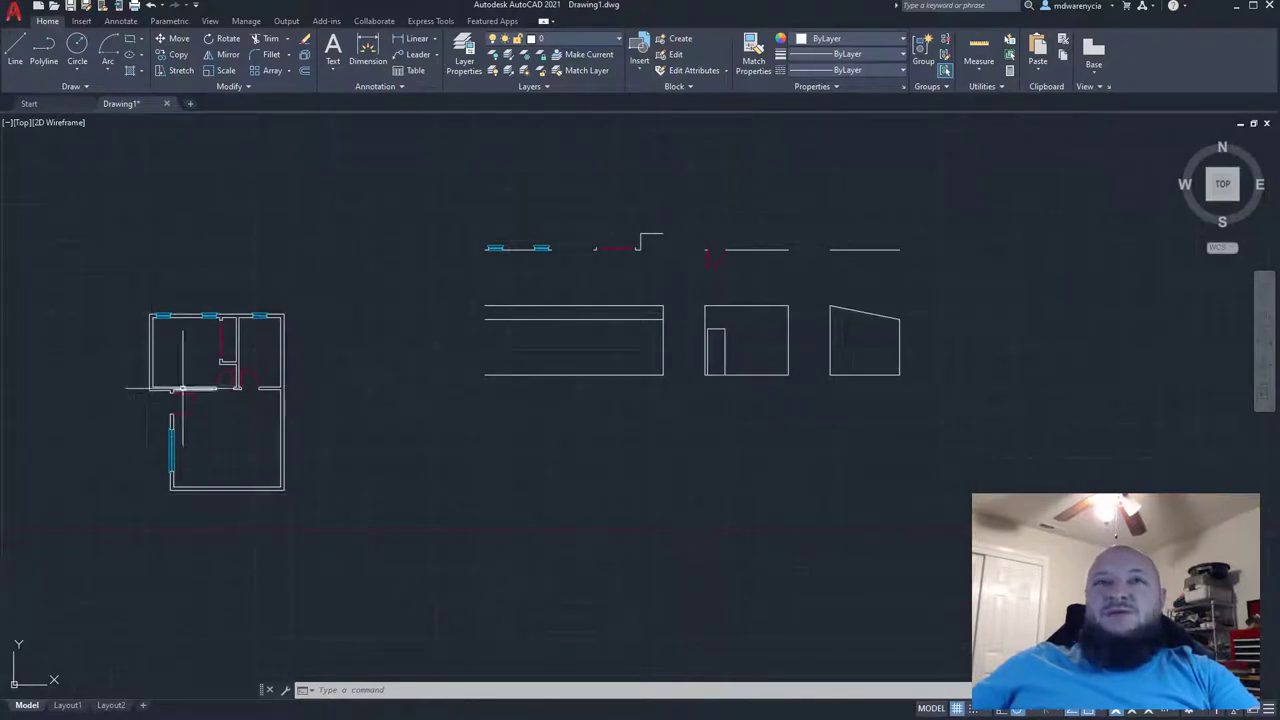
scroll(580, 297, up, 4)
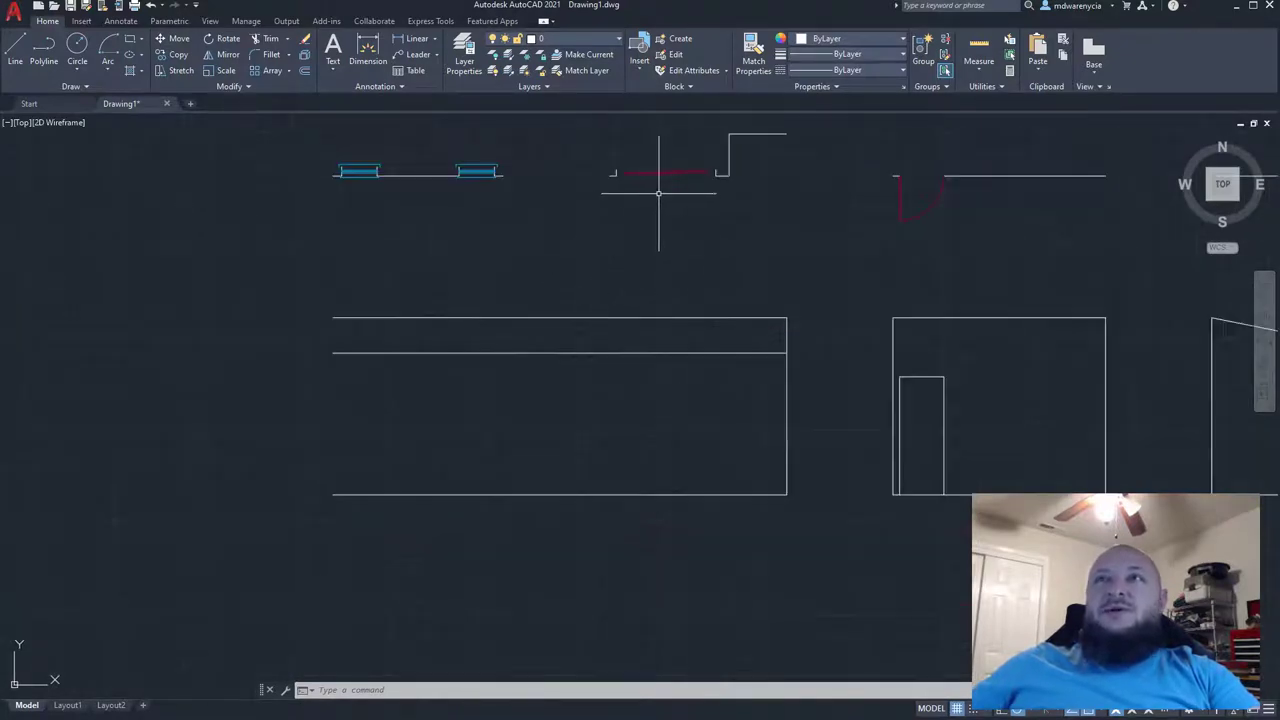
middle_drag(536, 357, 393, 294)
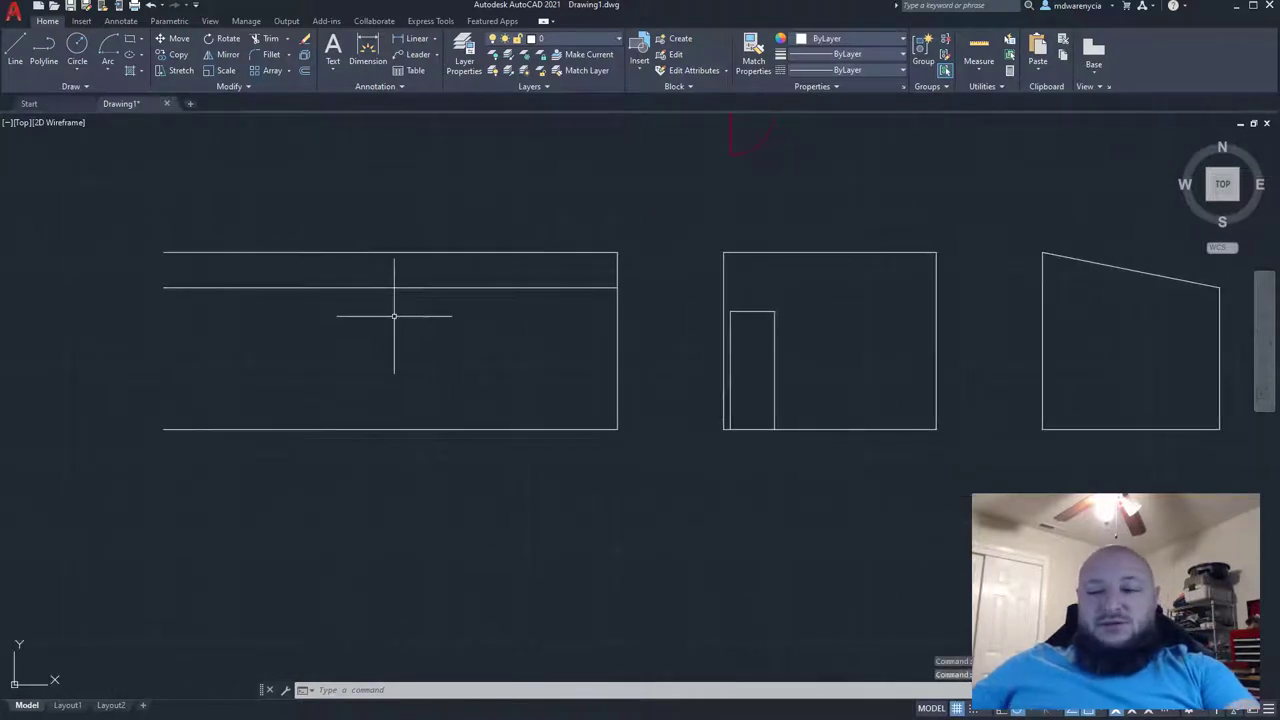
- Project both ends of the closet wall down to the floor line with two vertical lines
key(l)
key(Return)
middle_drag(464, 199, 389, 355)
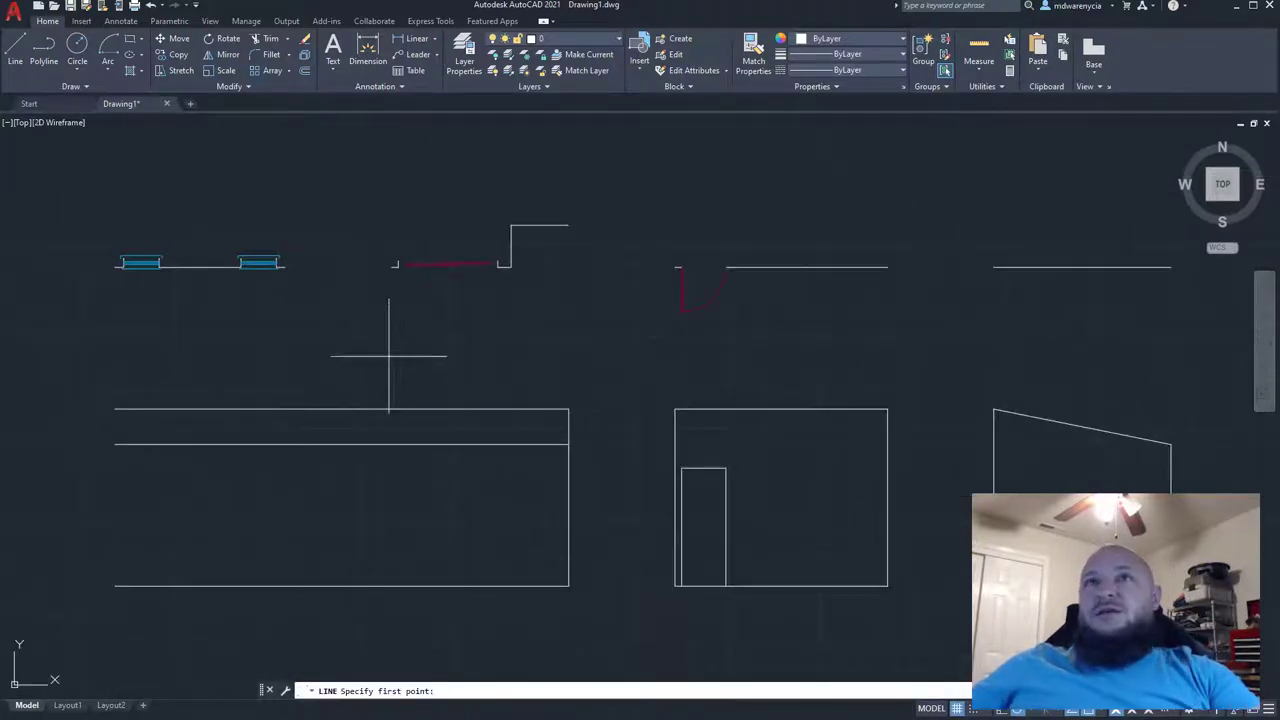
click(392, 266)
click(392, 585)
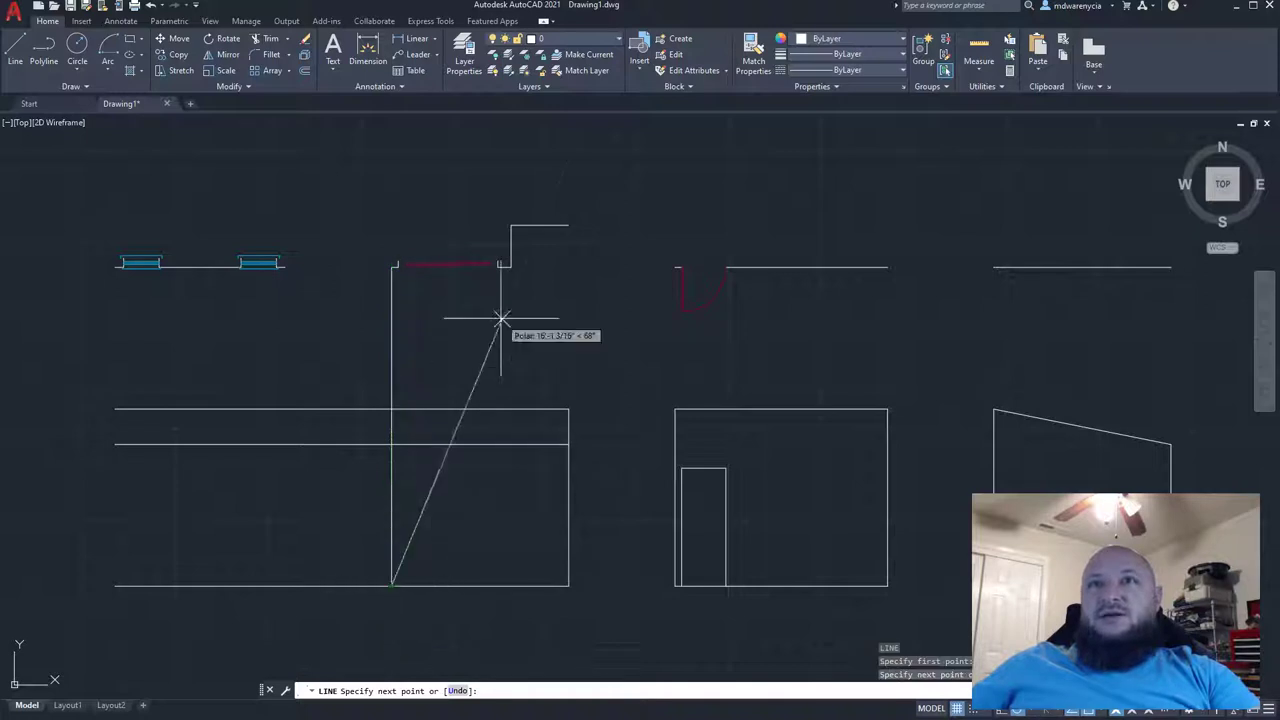
key(Return)
key(Return)
click(511, 266)
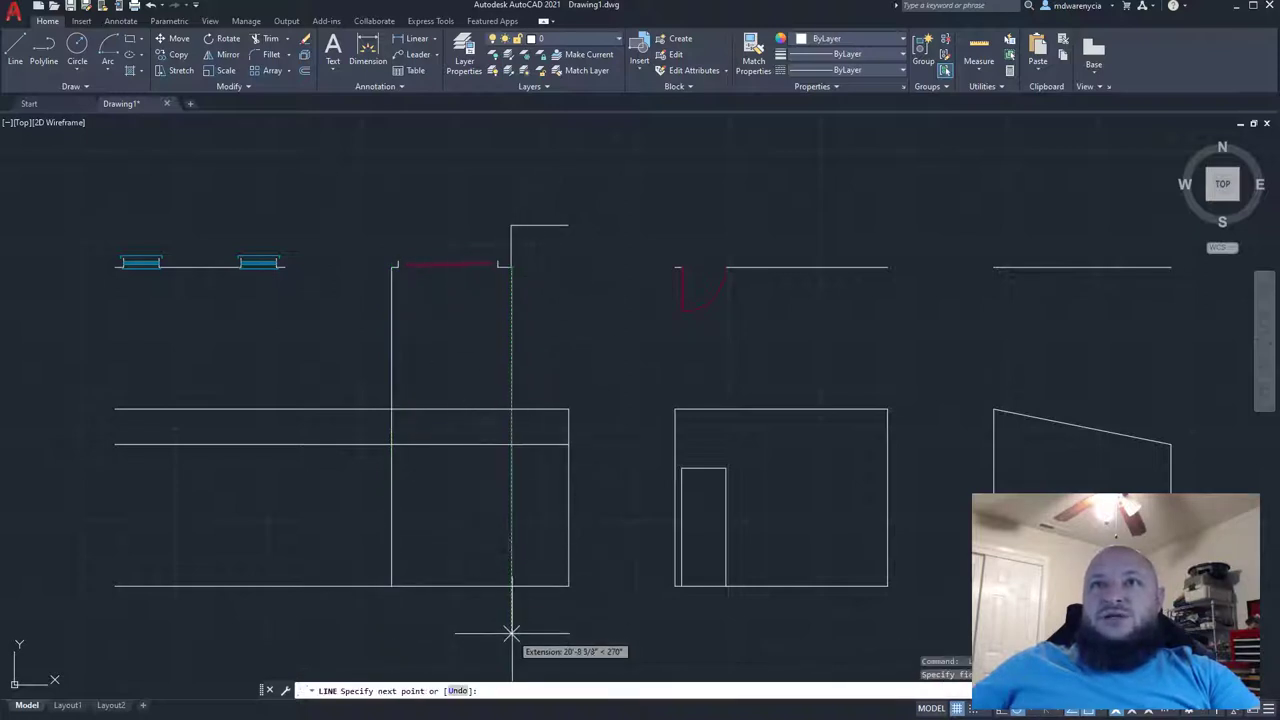
click(511, 585)
key(Escape)
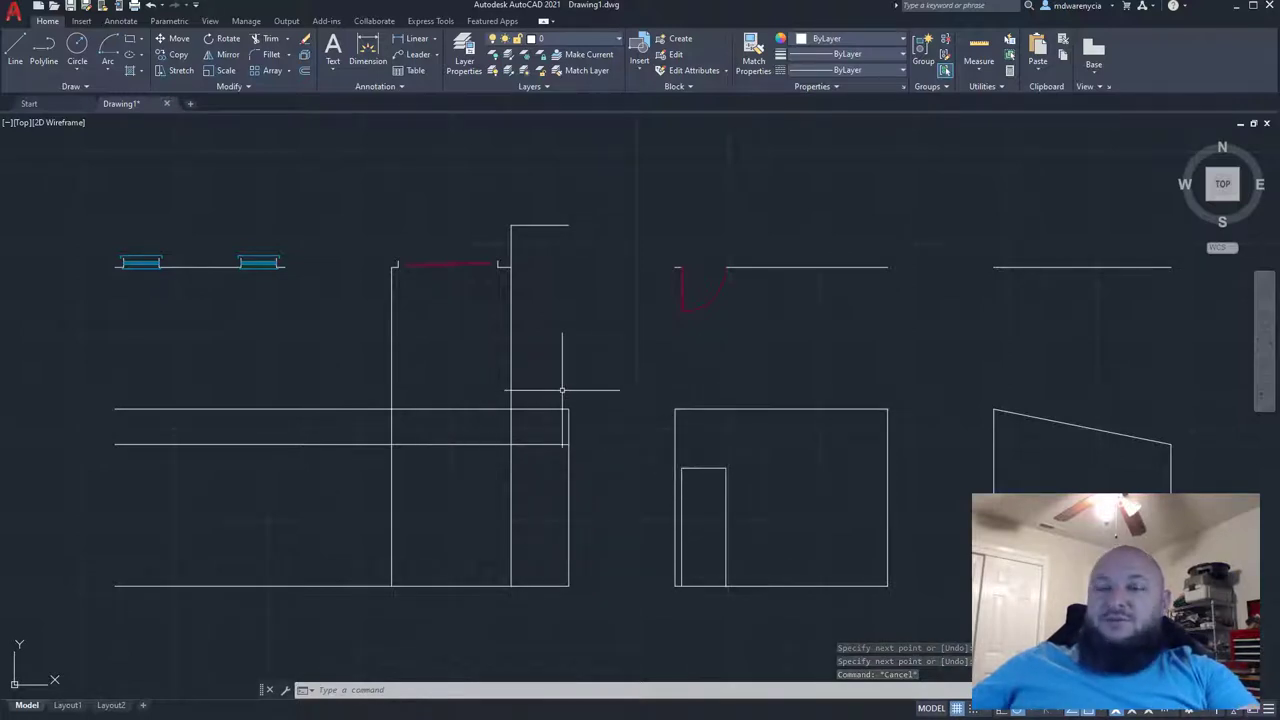
- Draw the sloped ceiling line from the closet projection's low-ceiling intersection to the upper corner on the opposite side of the elevation
text(l)
key(Return)
click(391, 444)
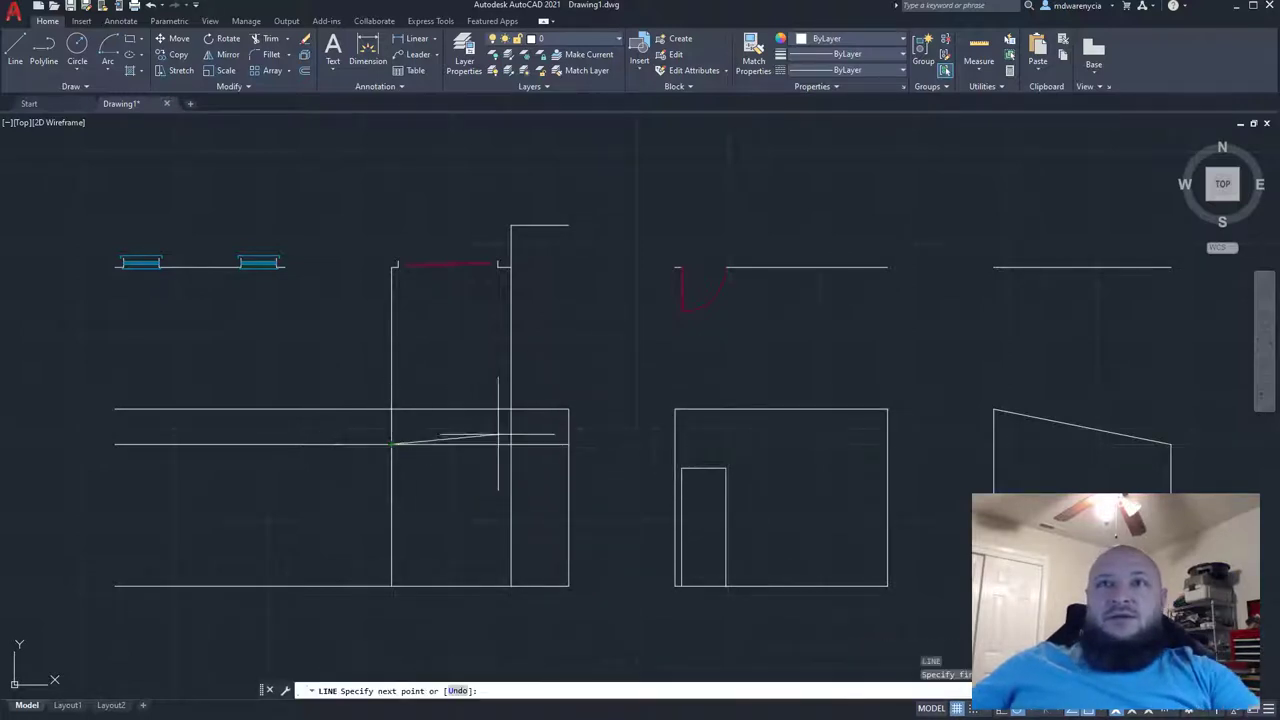
click(568, 410)
key(Escape)
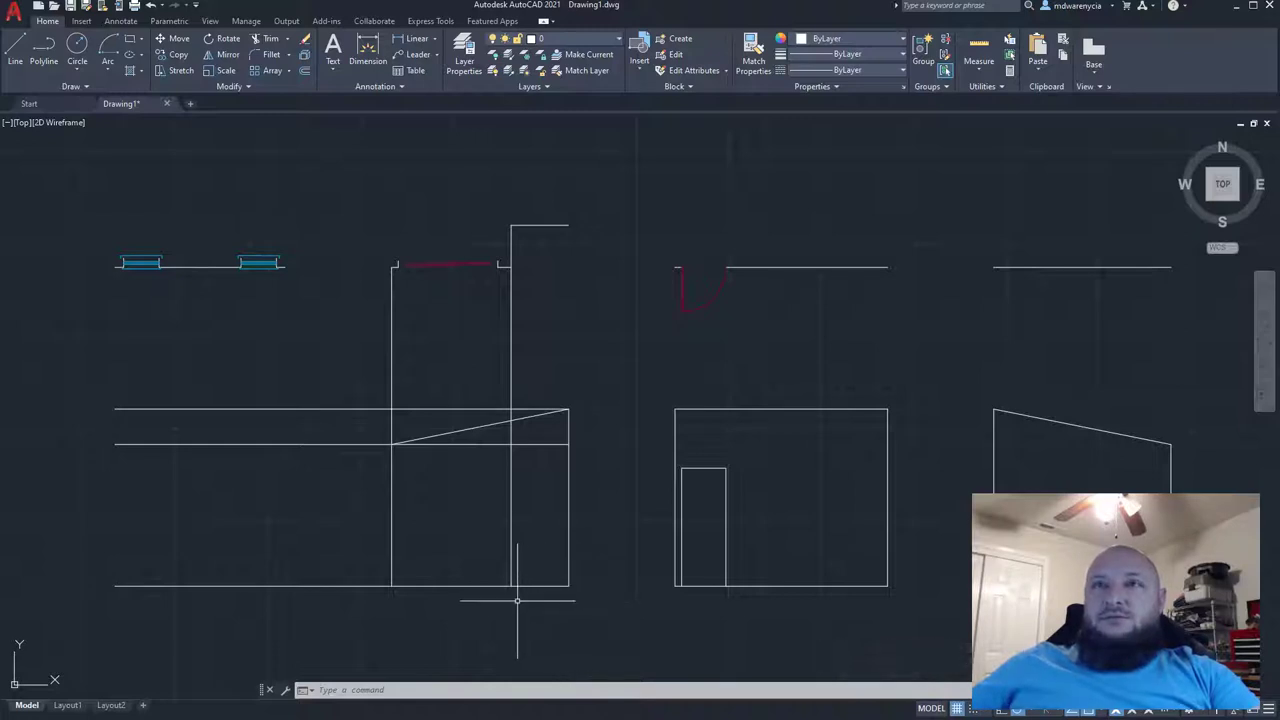
click(570, 624)
click(352, 372)
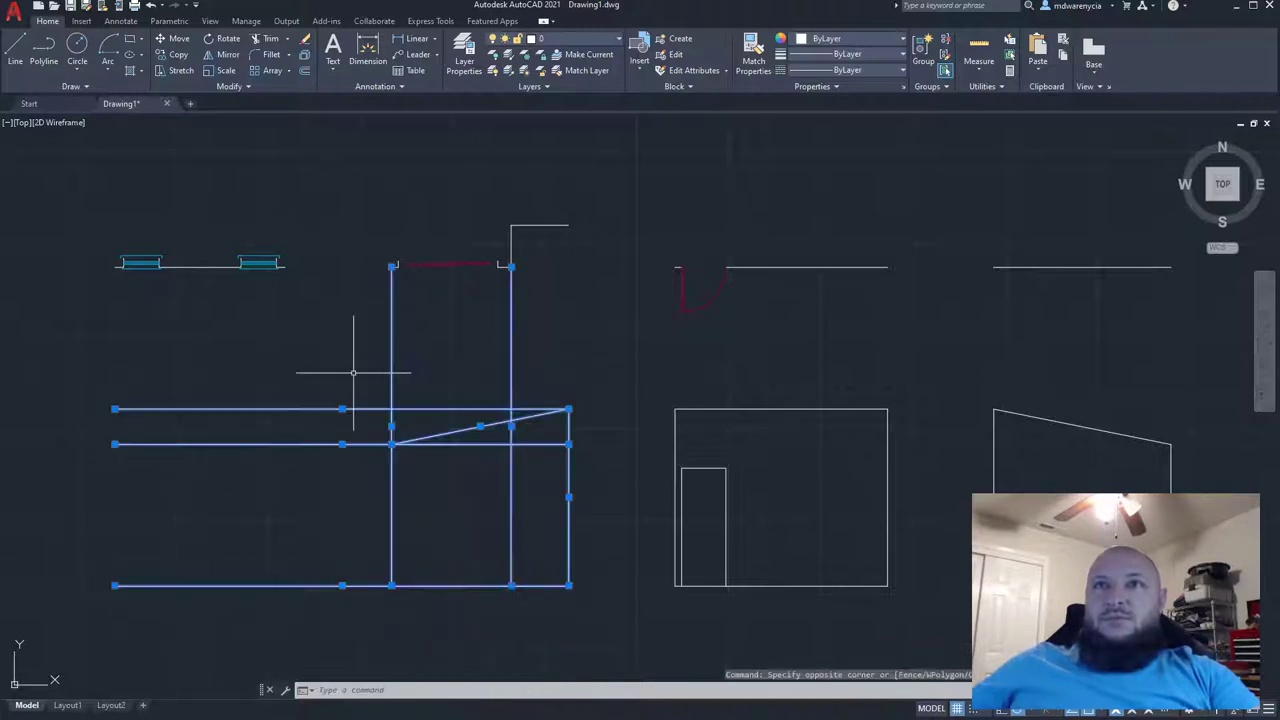
key(Escape)
key(Escape)
- Project the window wall's end nearest the closet wall vertically down to the floor line
text(l)
key(Return)
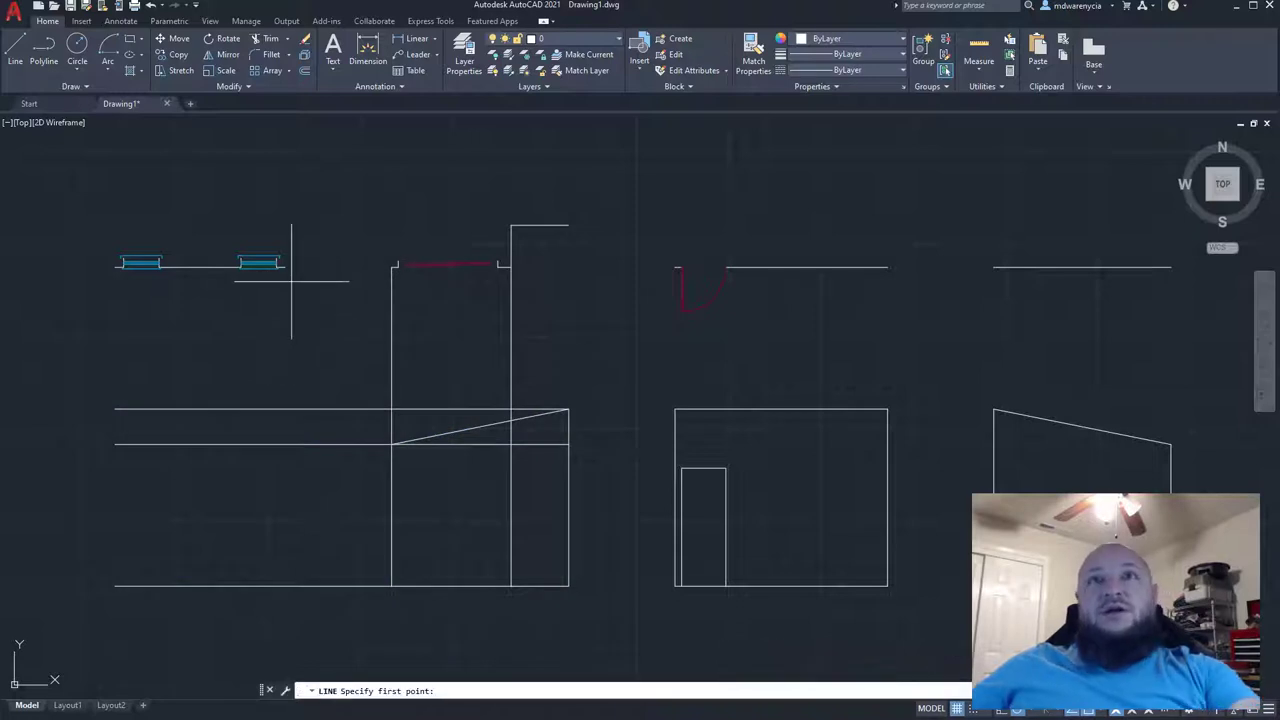
click(286, 267)
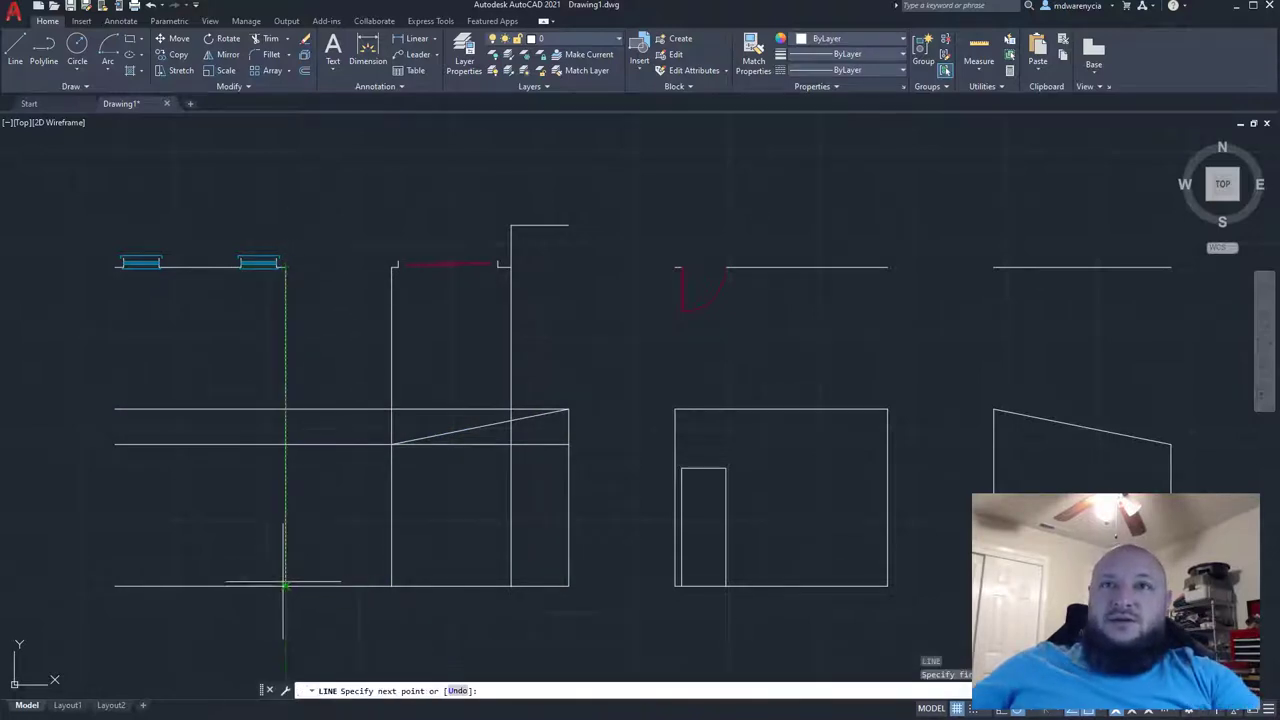
key(Escape)
click(600, 618)
click(358, 339)
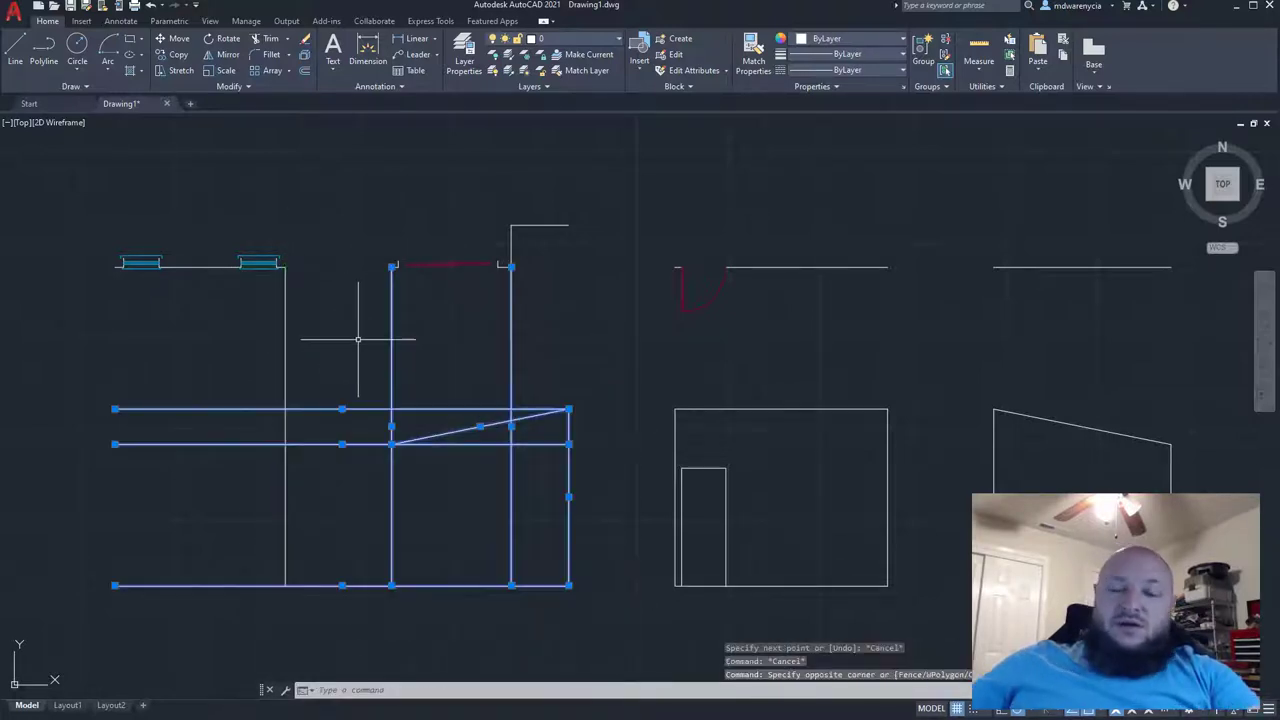
text(tr)
key(Return)
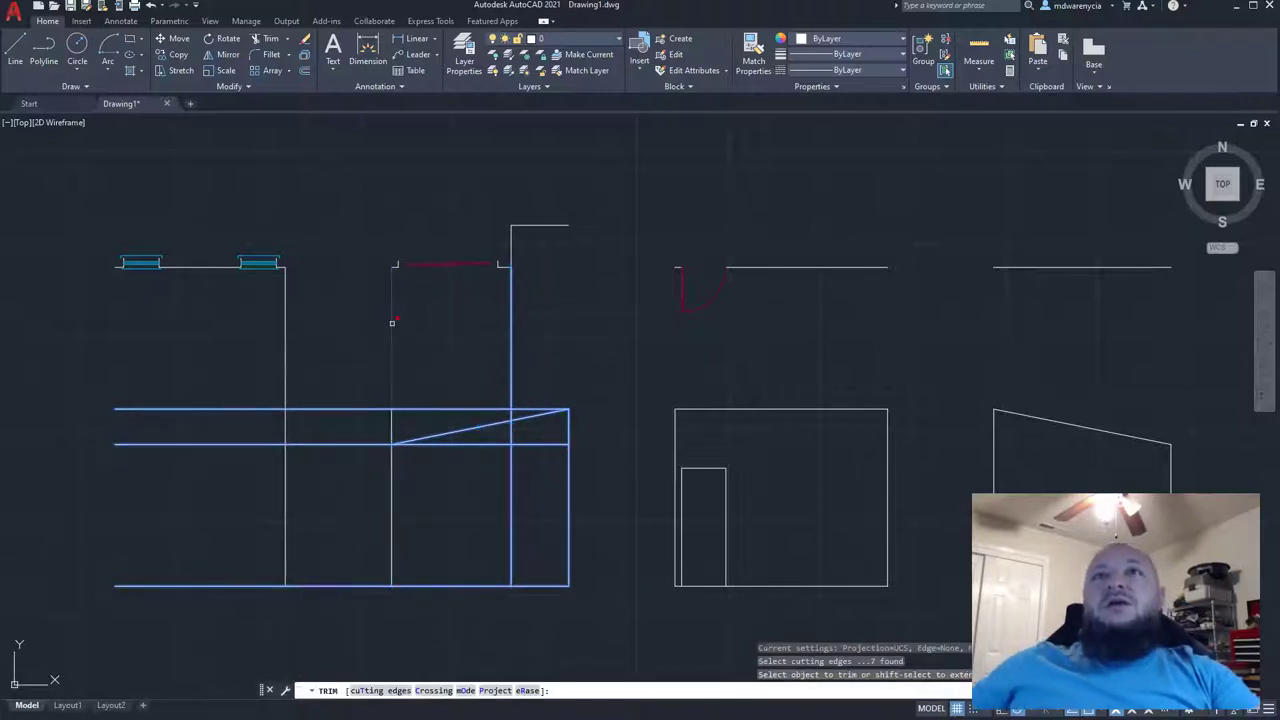
click(354, 346)
key(Escape)
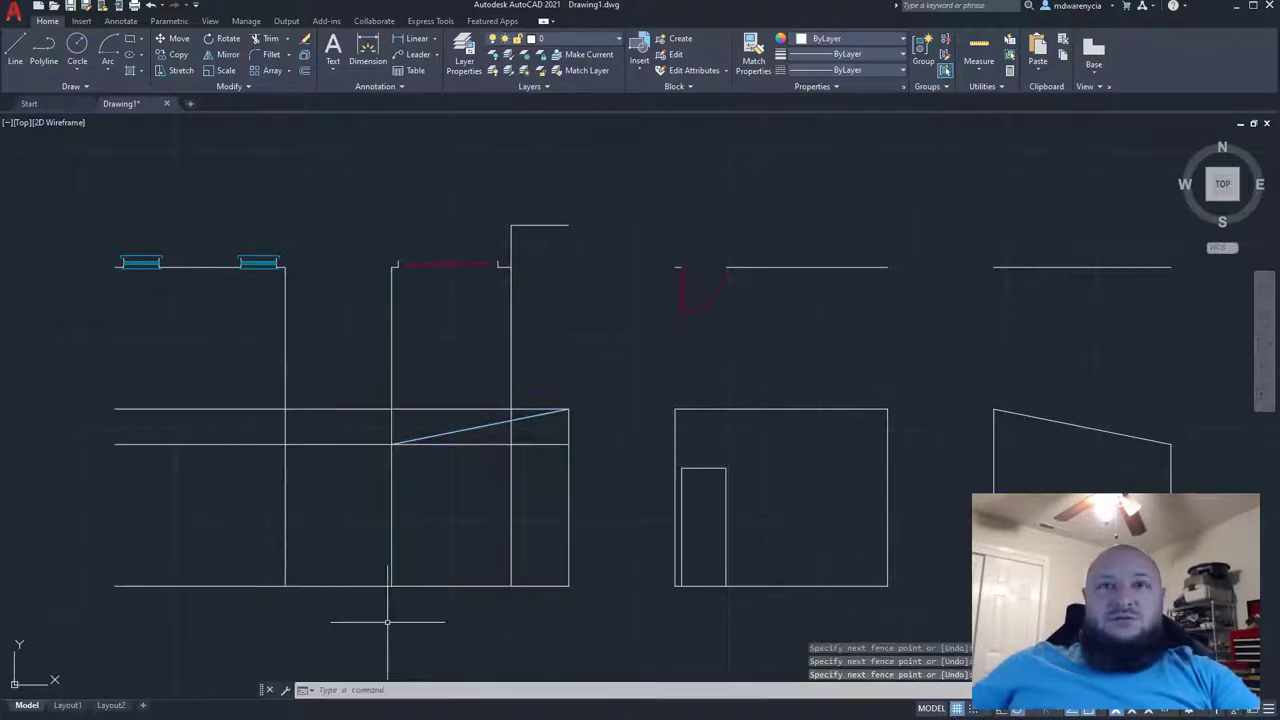
- Trim the floor line and both ceiling lines out of the gap between the window wall and closet wall elevations
drag(600, 610, 91, 278)
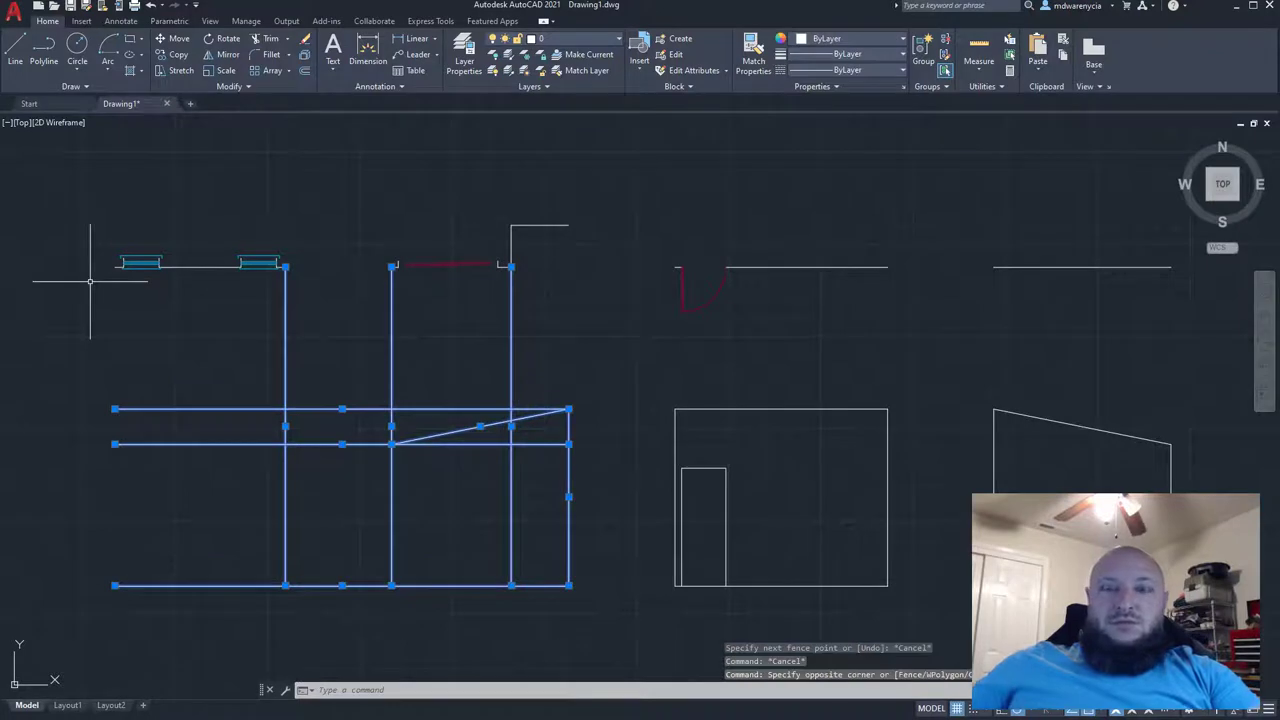
text(trim)
key(Return)
click(350, 381)
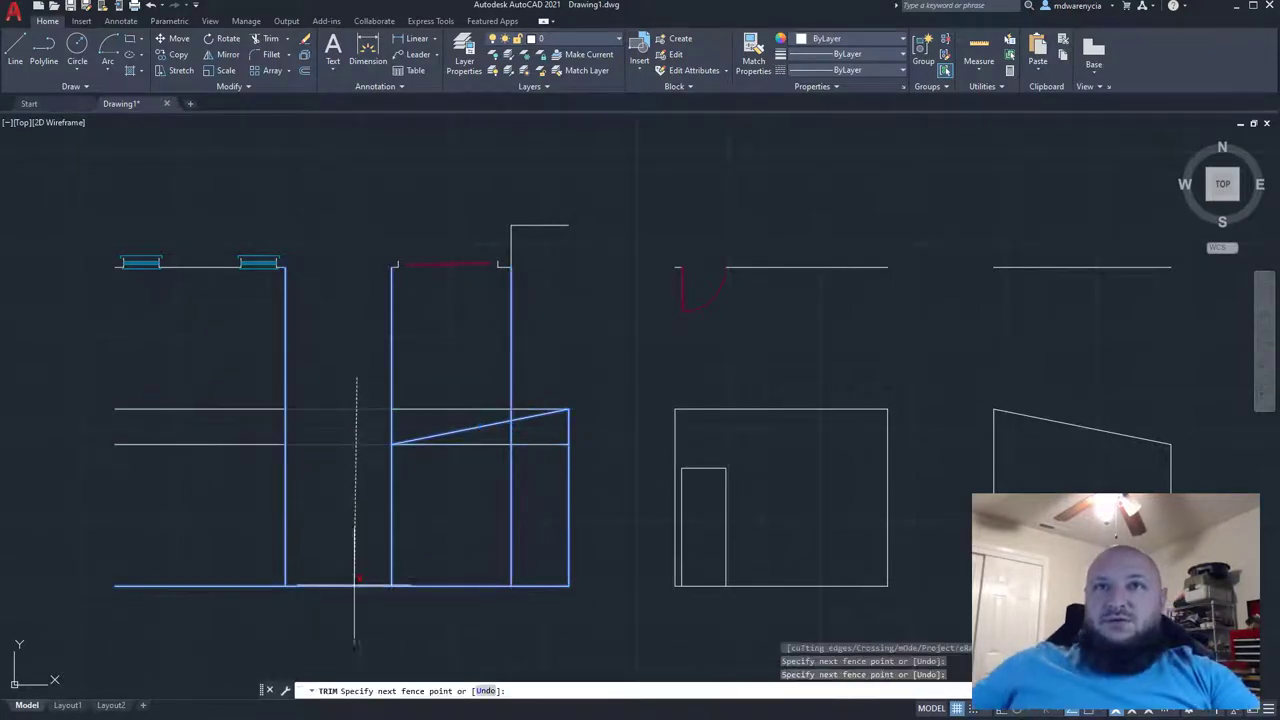
- Trim the closet elevation's outer wall projection above the slope, along with the adjoining stretch of the high ceiling line
middle_drag(358, 421, 326, 385)
click(329, 384)
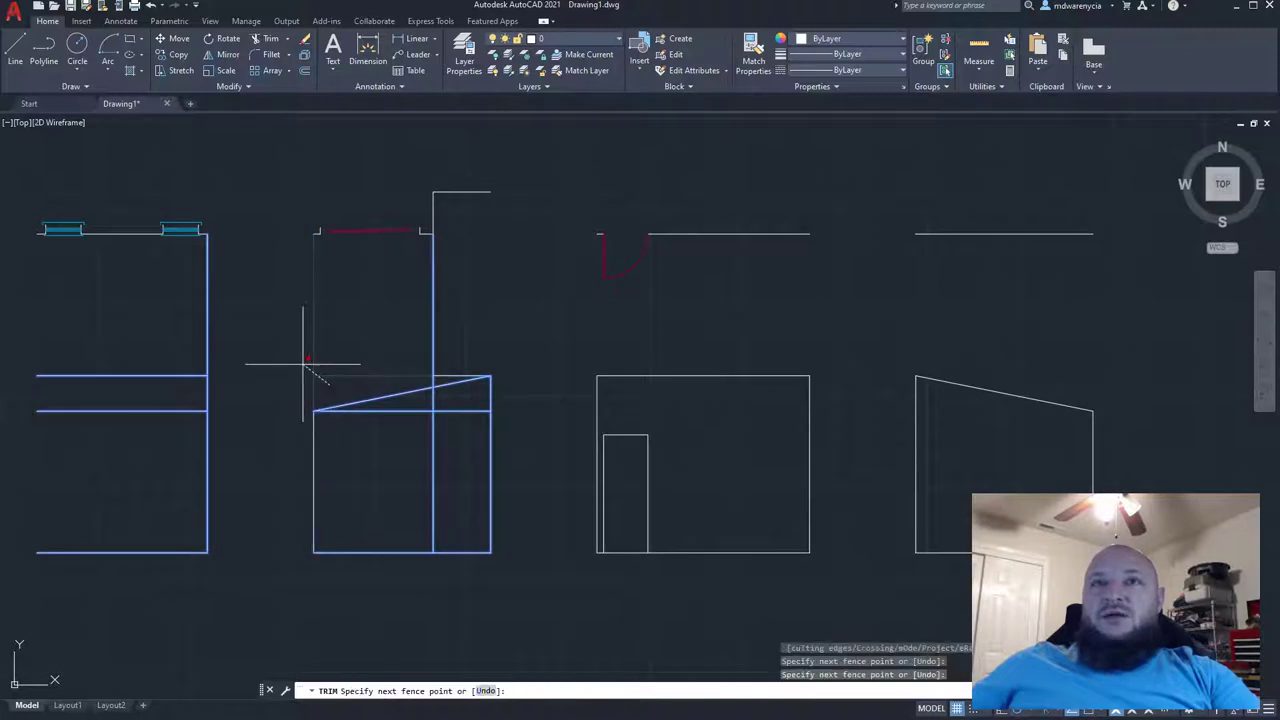
key(Return)
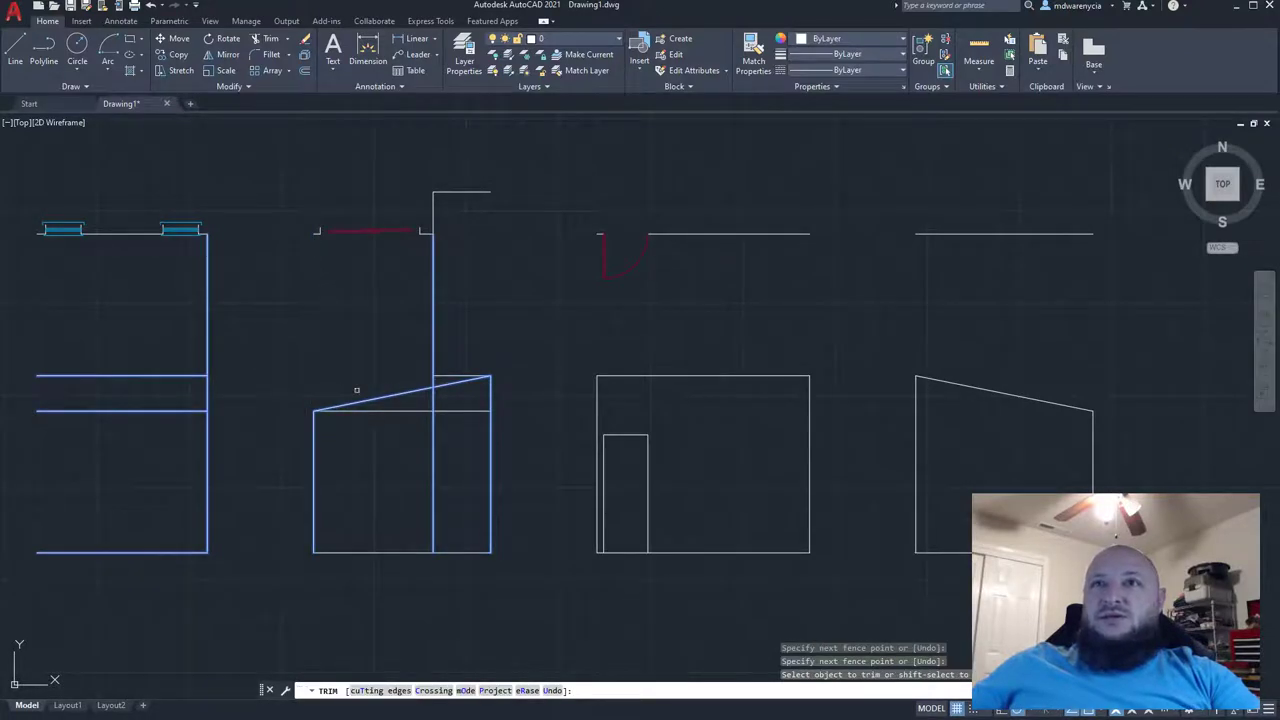
- Trim away the low ceiling line beneath the sloped ceiling in the closet elevation, on both sides of the inner vertical
click(414, 411)
click(469, 405)
scroll(470, 400, up, 4)
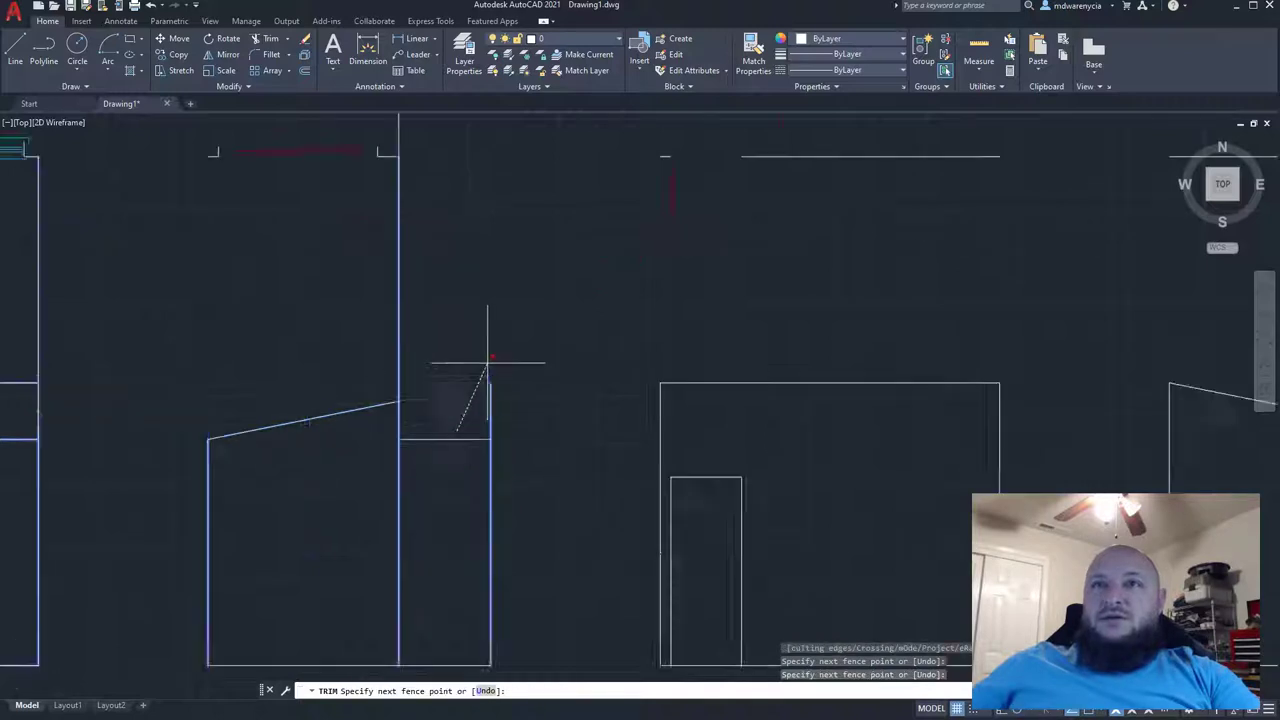
click(438, 492)
key(Return)
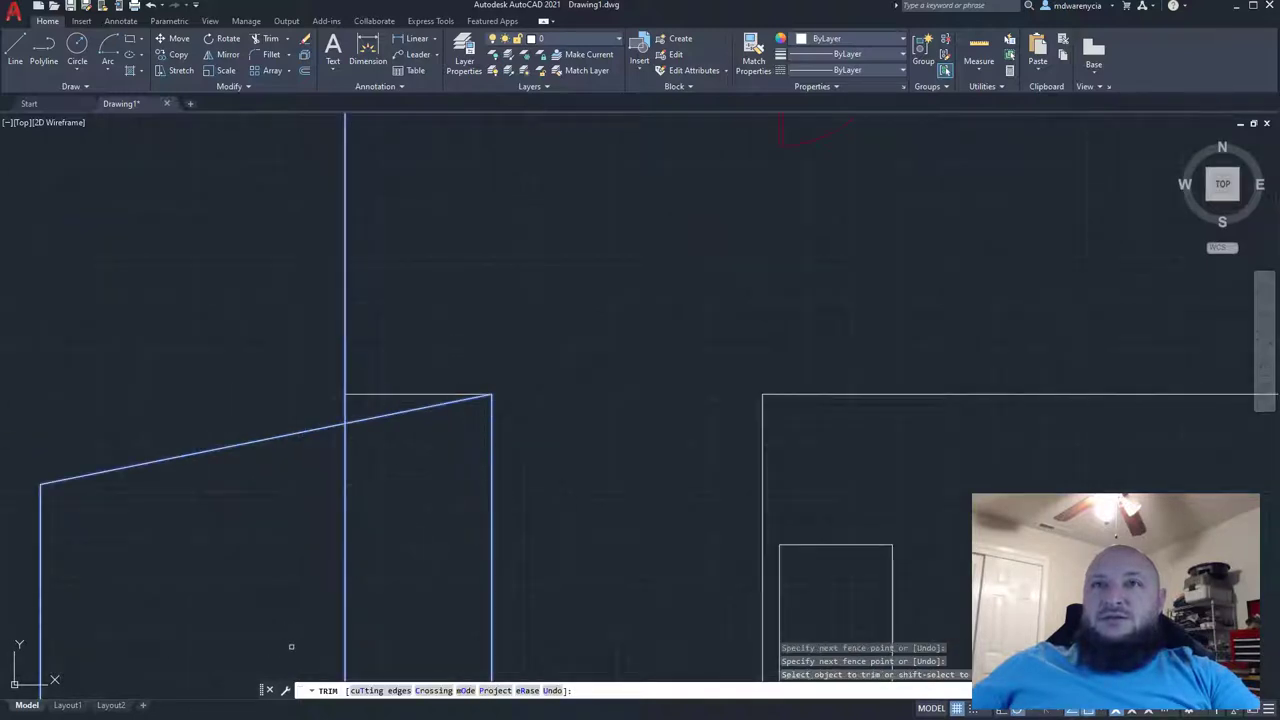
- Trim the remaining high ceiling line and the inner wall projection above the closet elevation's sloped ceiling
click(360, 400)
click(320, 371)
key(Return)
middle_drag(271, 434, 306, 272)
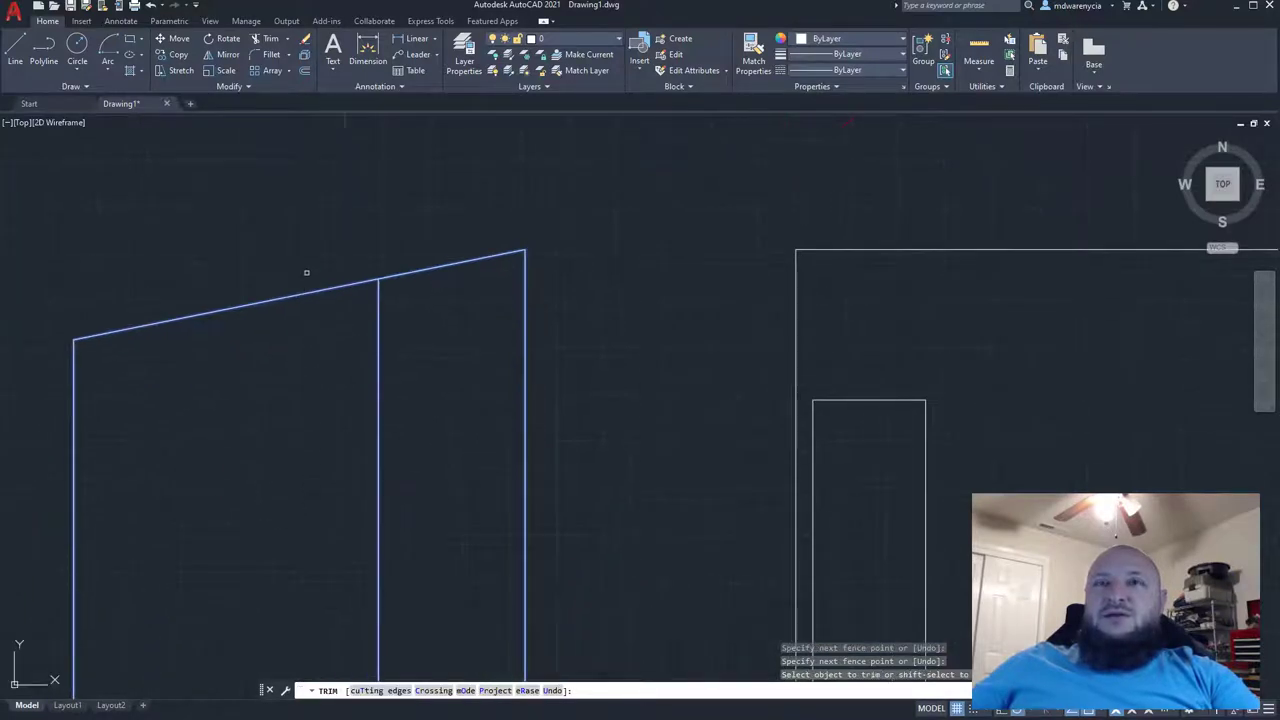
scroll(306, 272, down, 6)
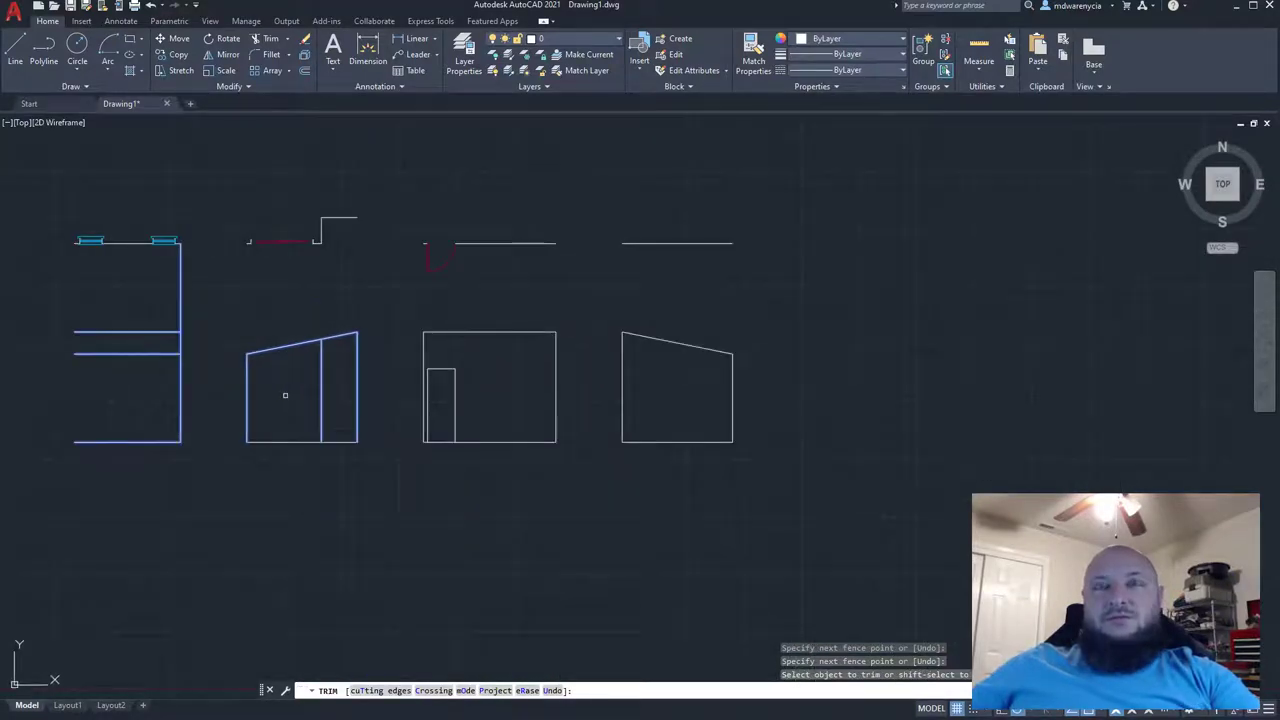
key(Escape)
scroll(293, 378, up, 5)
click(295, 276)
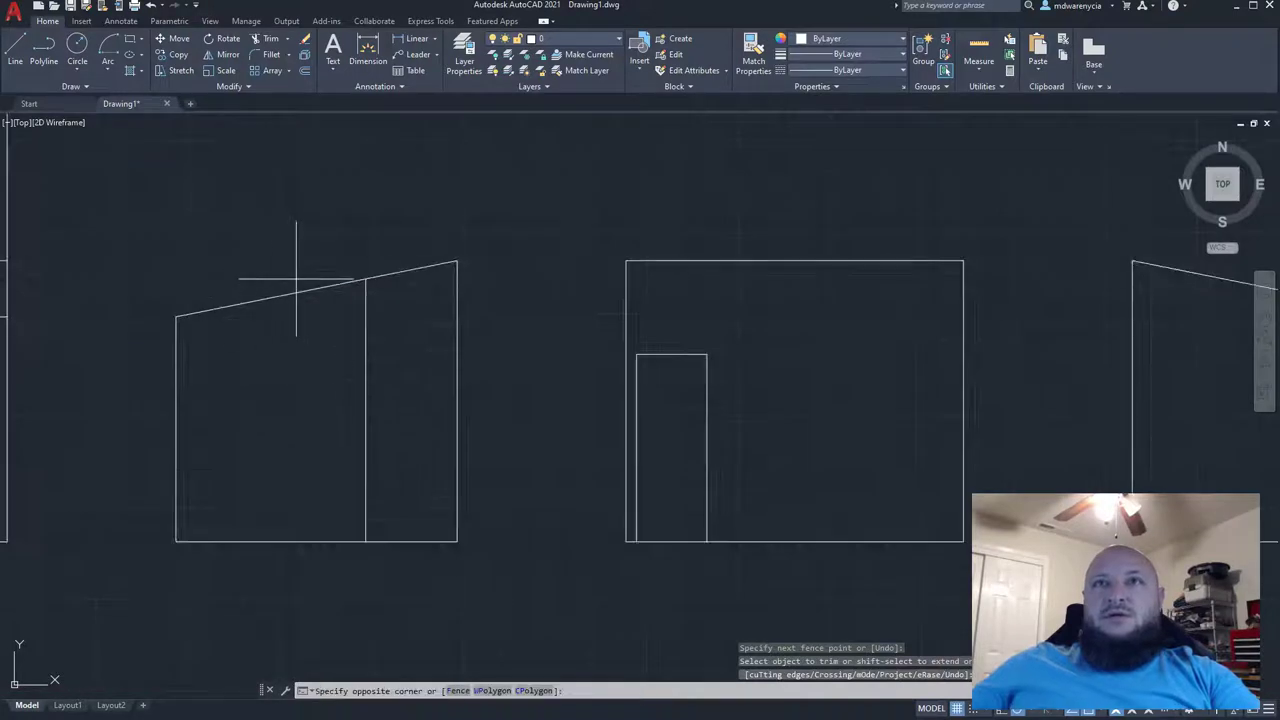
click(514, 358)
key(Escape)
- Stretch both closet door jamb lines from the unfolded wall vertically down to the elevation's floor line
scroll(366, 517, down, 5)
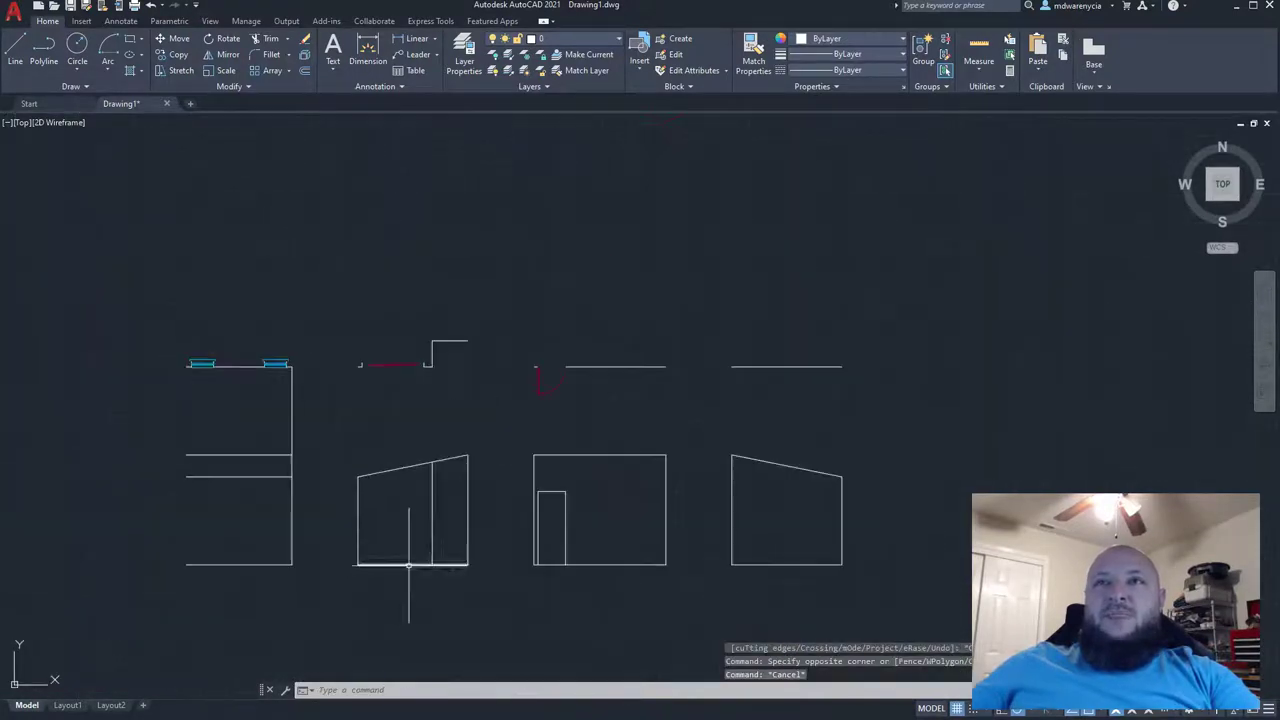
scroll(361, 395, up, 5)
middle_drag(361, 395, 306, 283)
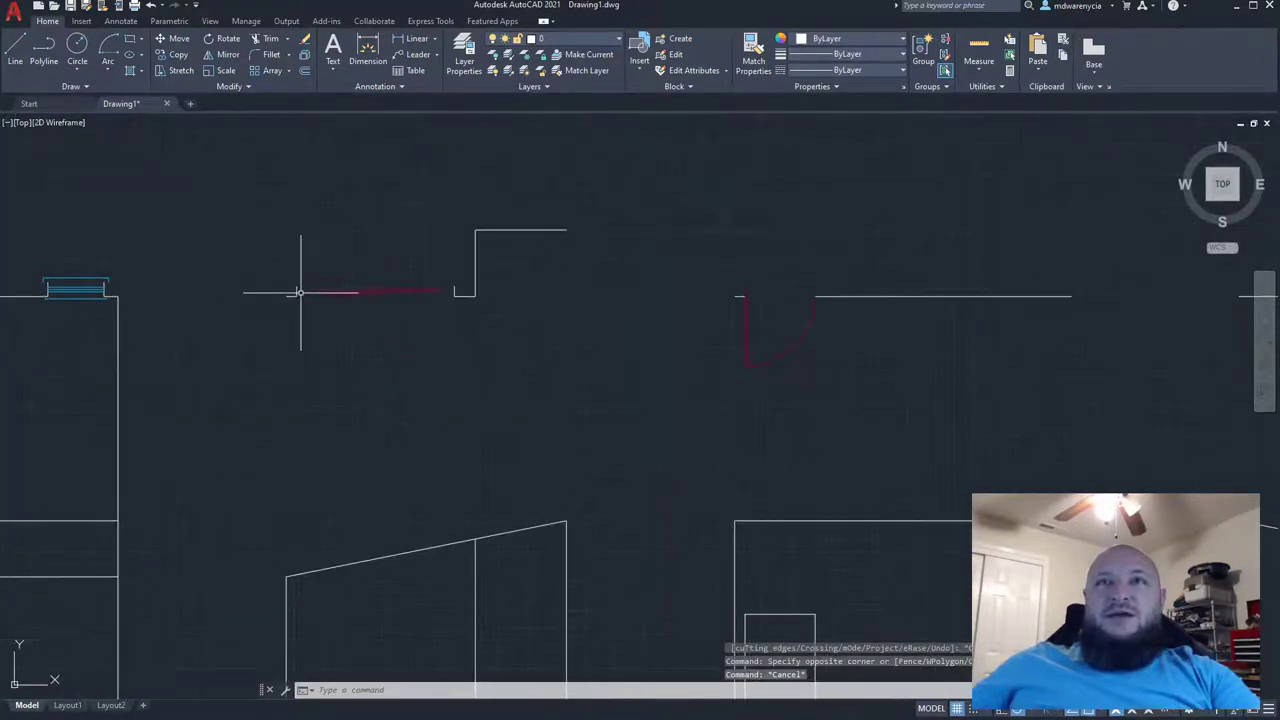
click(297, 291)
click(297, 291)
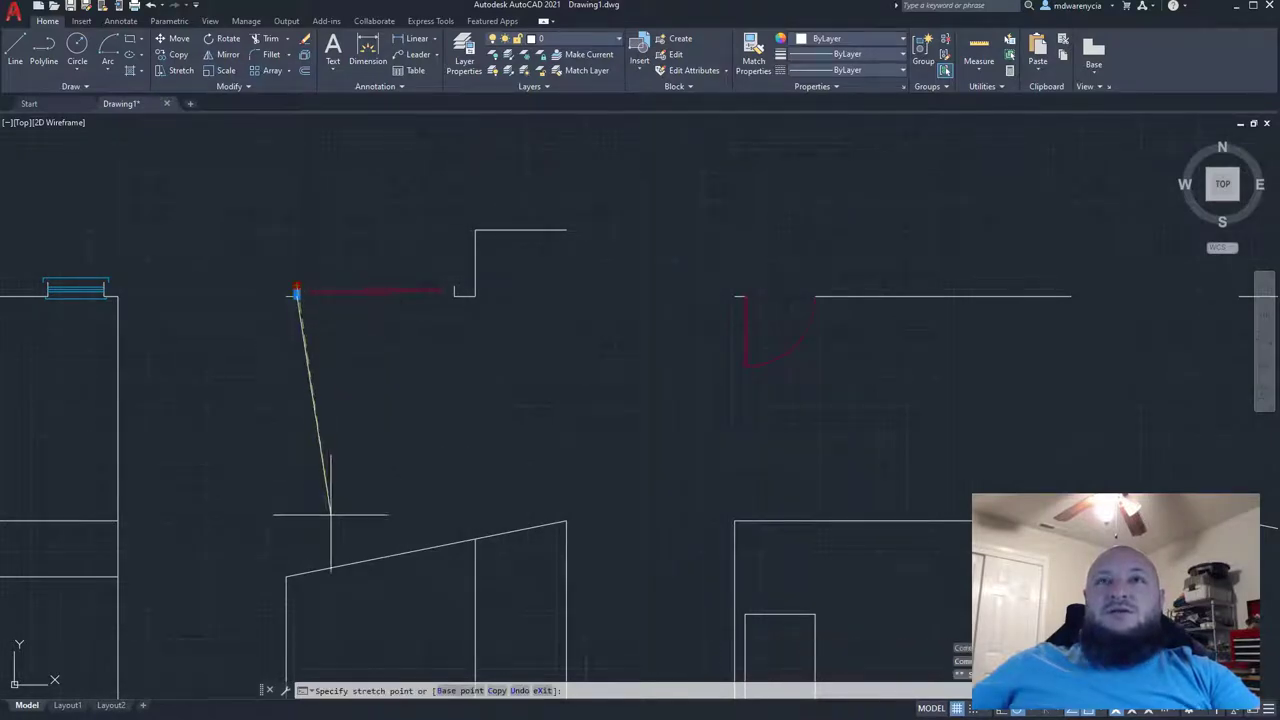
middle_drag(323, 517, 263, 676)
click(281, 570)
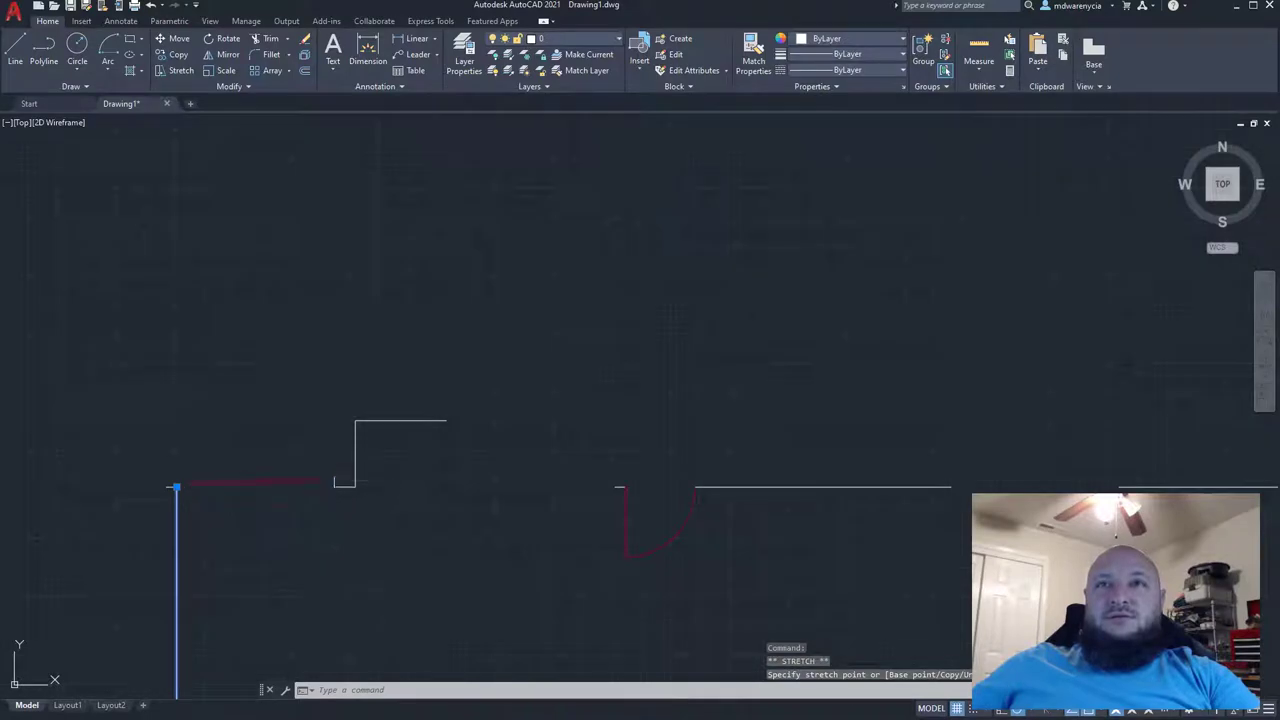
scroll(380, 600, up, 5)
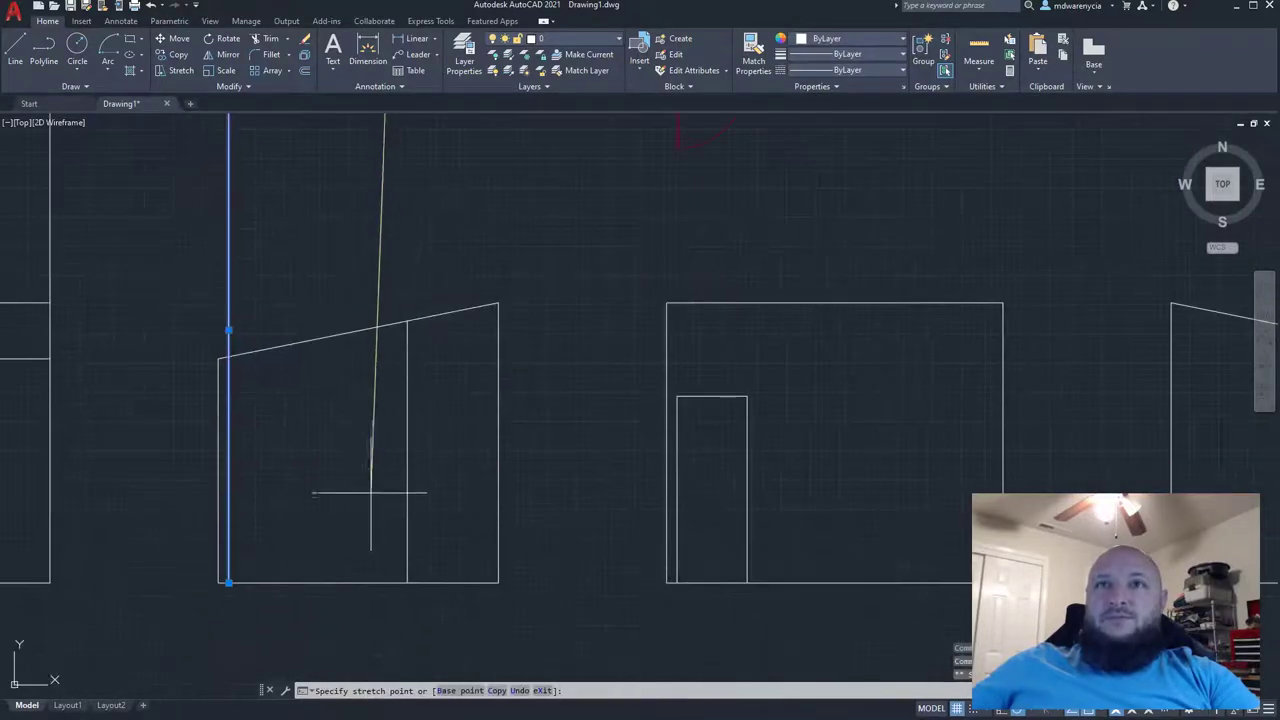
click(388, 580)
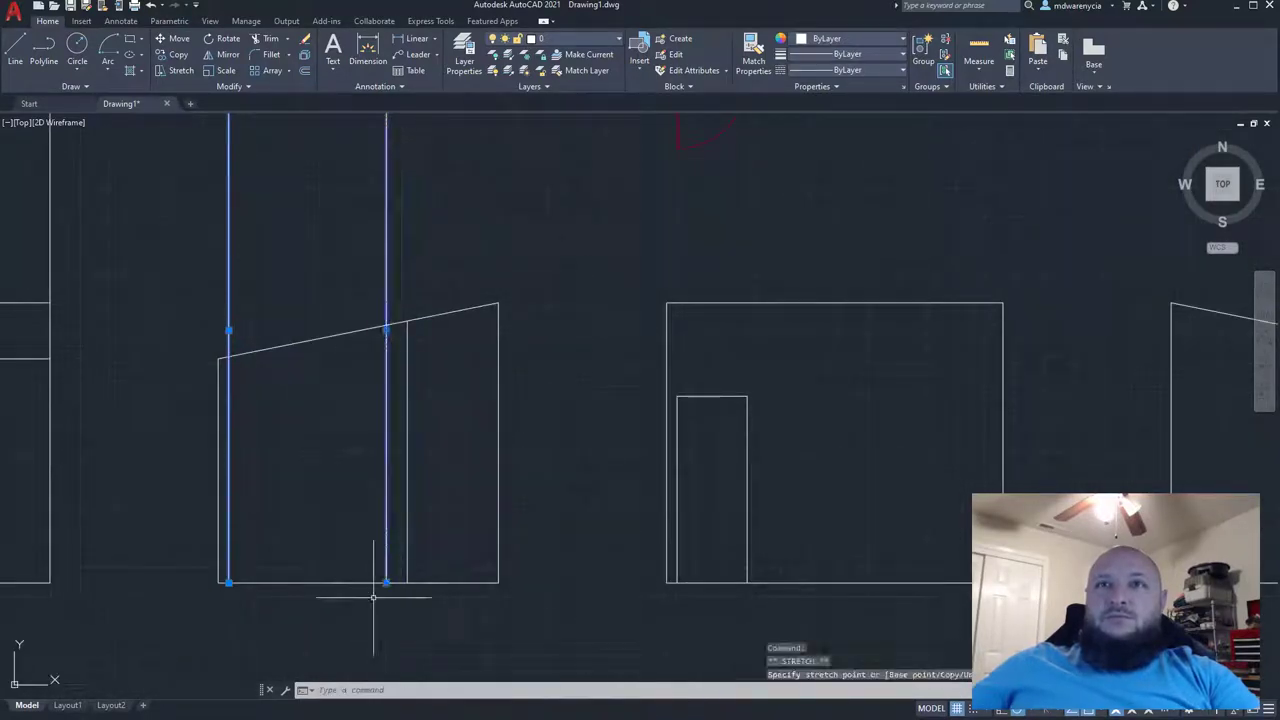
- Draw a line along the floor between the two closet jamb projections
text(l)
key(Return)
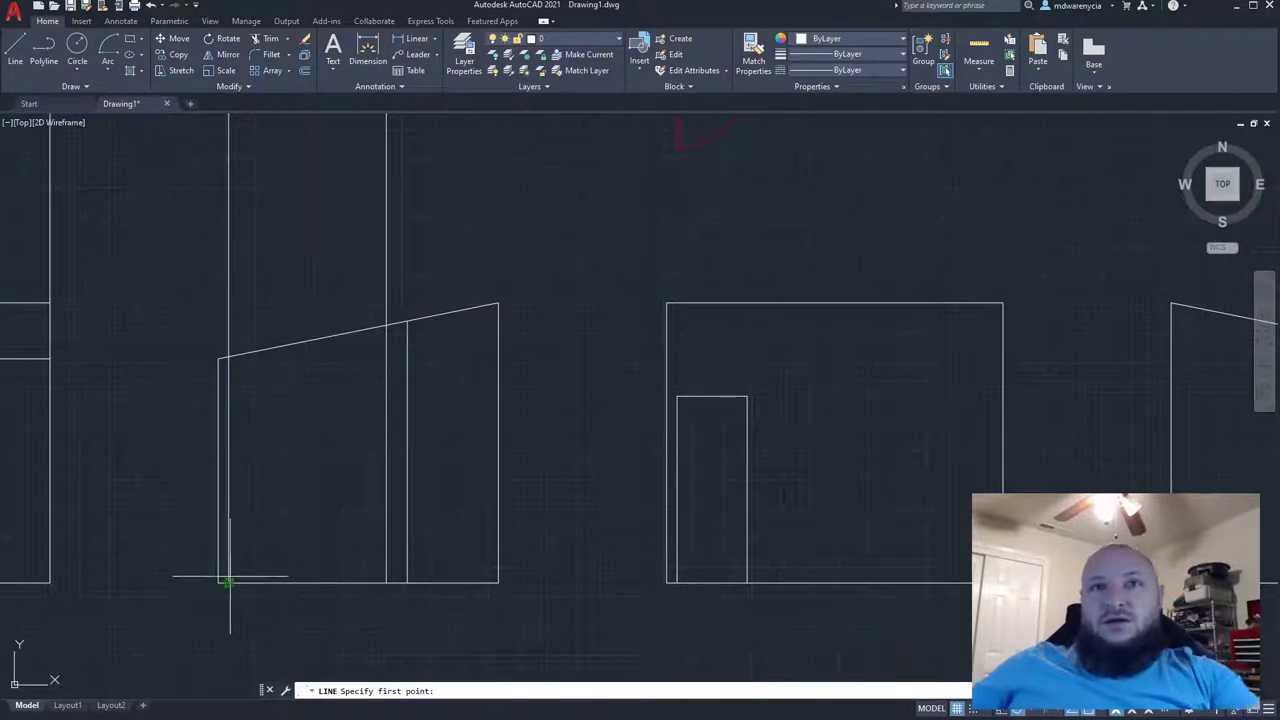
click(229, 580)
click(388, 582)
key(Escape)
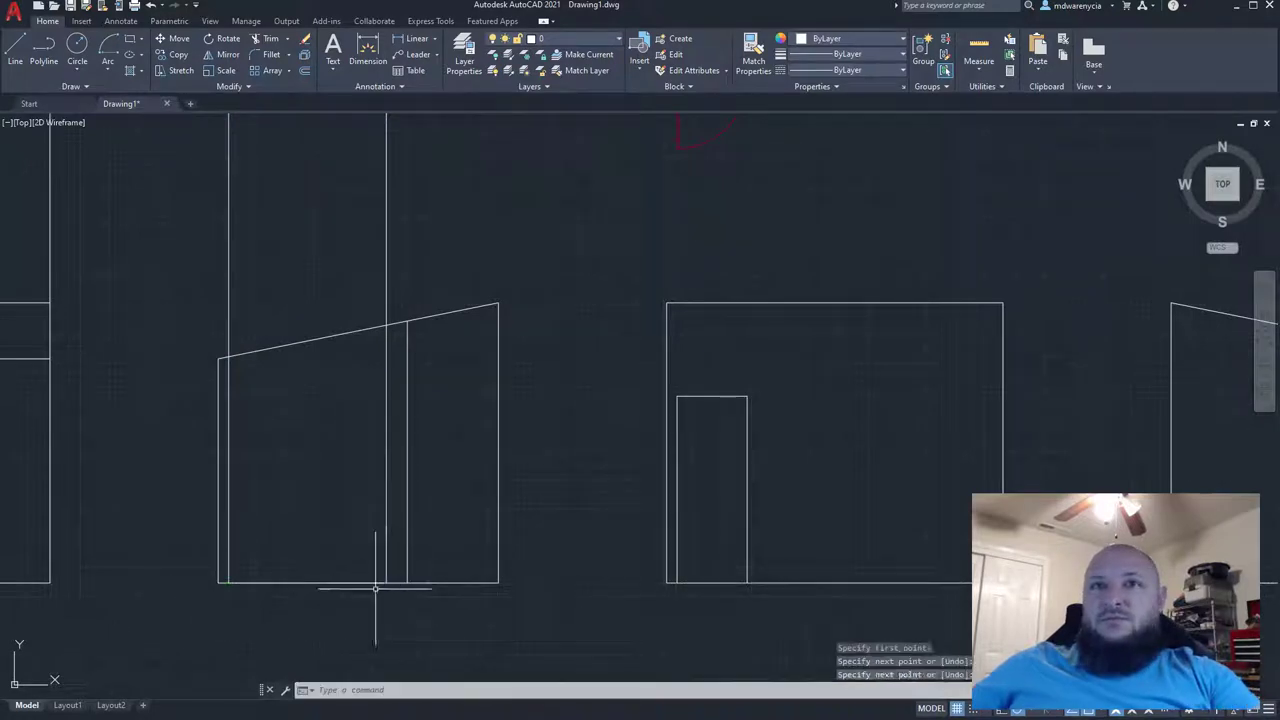
- Try to move the line between the closet jambs straight up from the floor by eye
text(n)
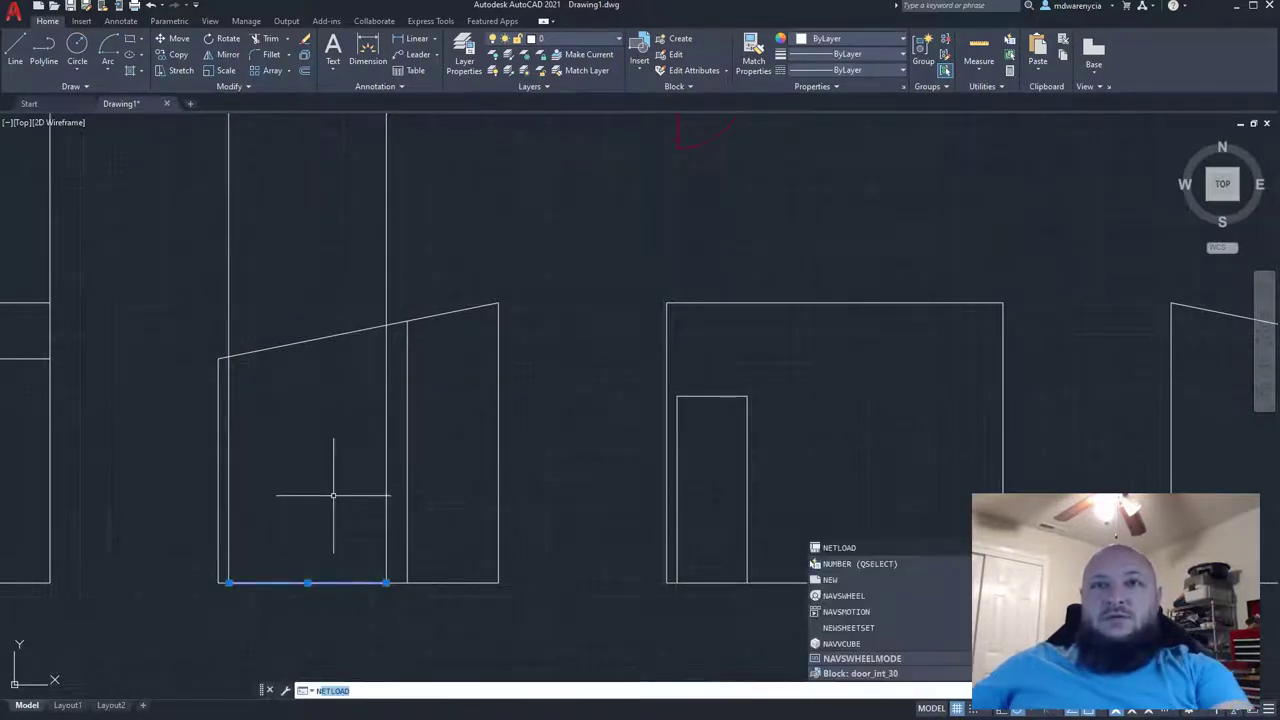
key(BackSpace)
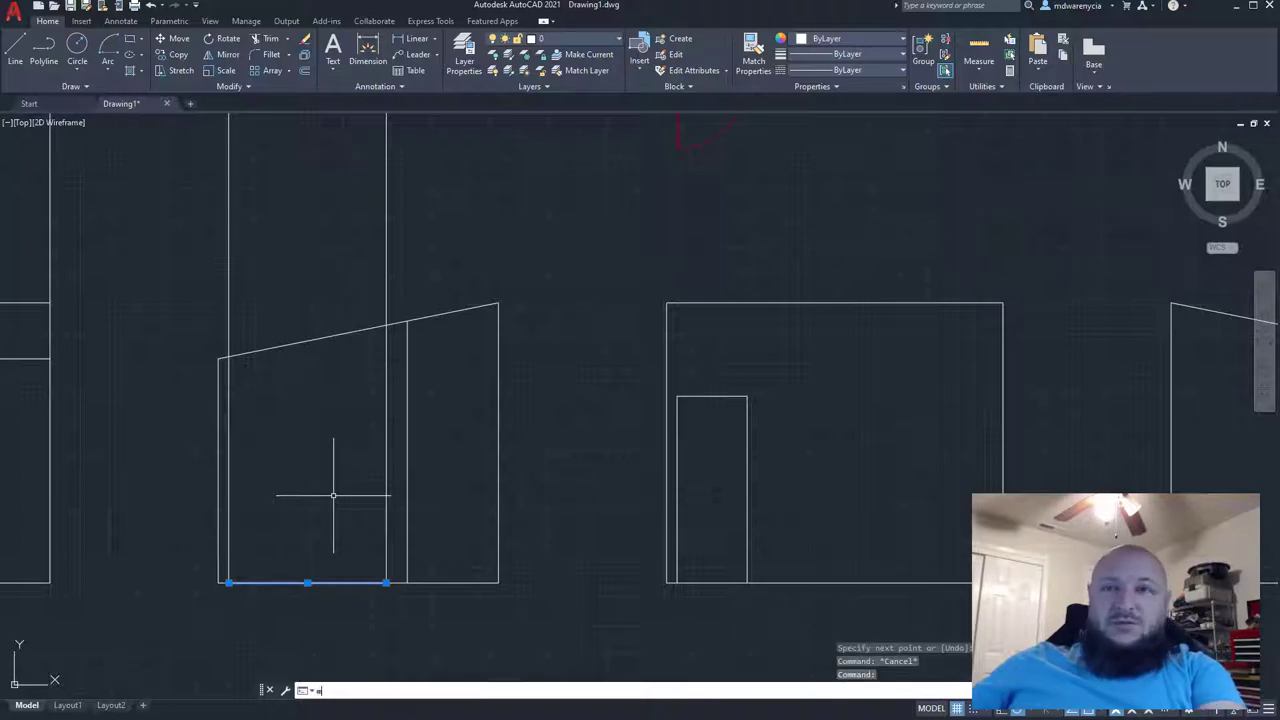
text(m)
key(Return)
click(328, 533)
click(327, 502)
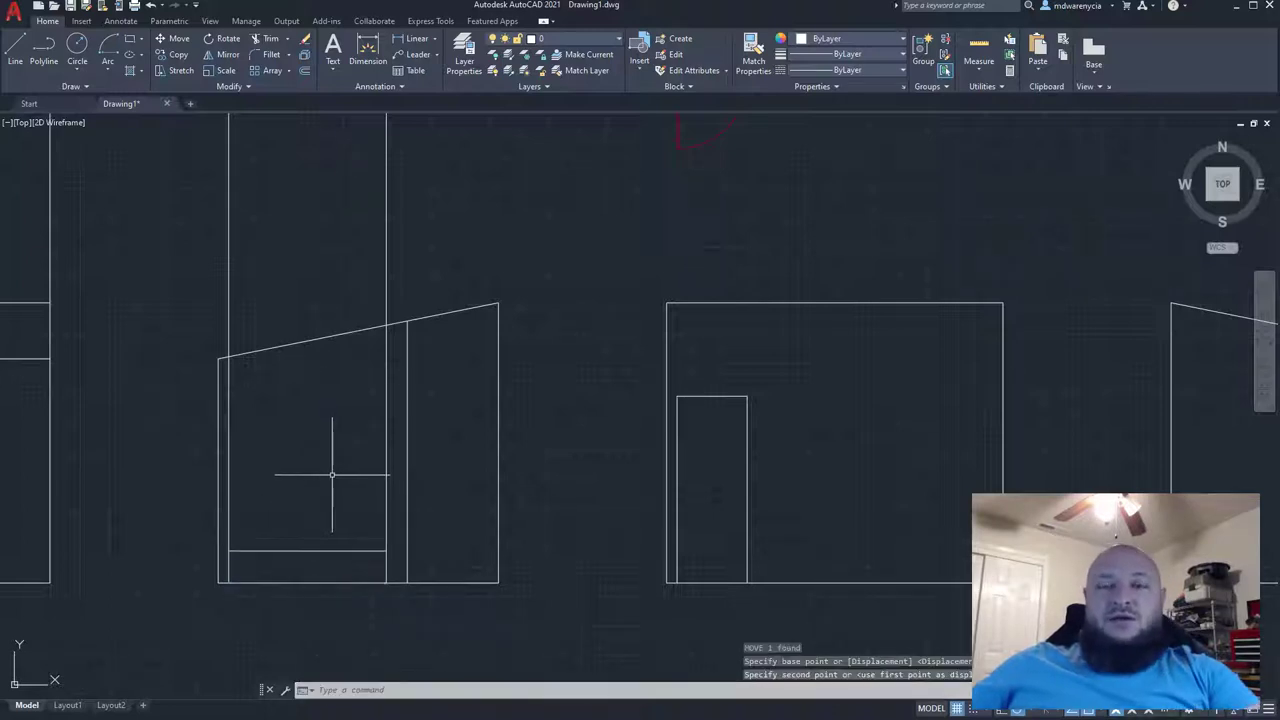
key(ctrl+z)
- Move the floor-level line between the closet jambs straight up 6'8" to form the head of the opening
click(334, 582)
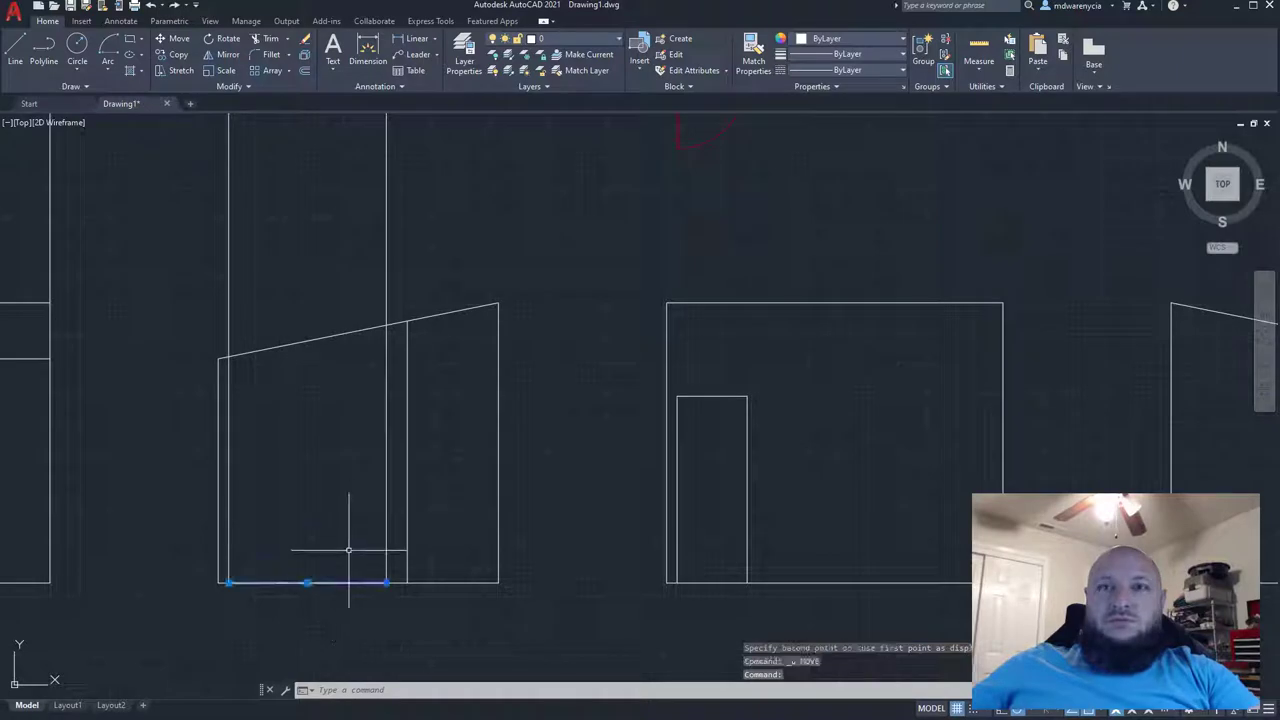
text(m)
key(Return)
click(350, 526)
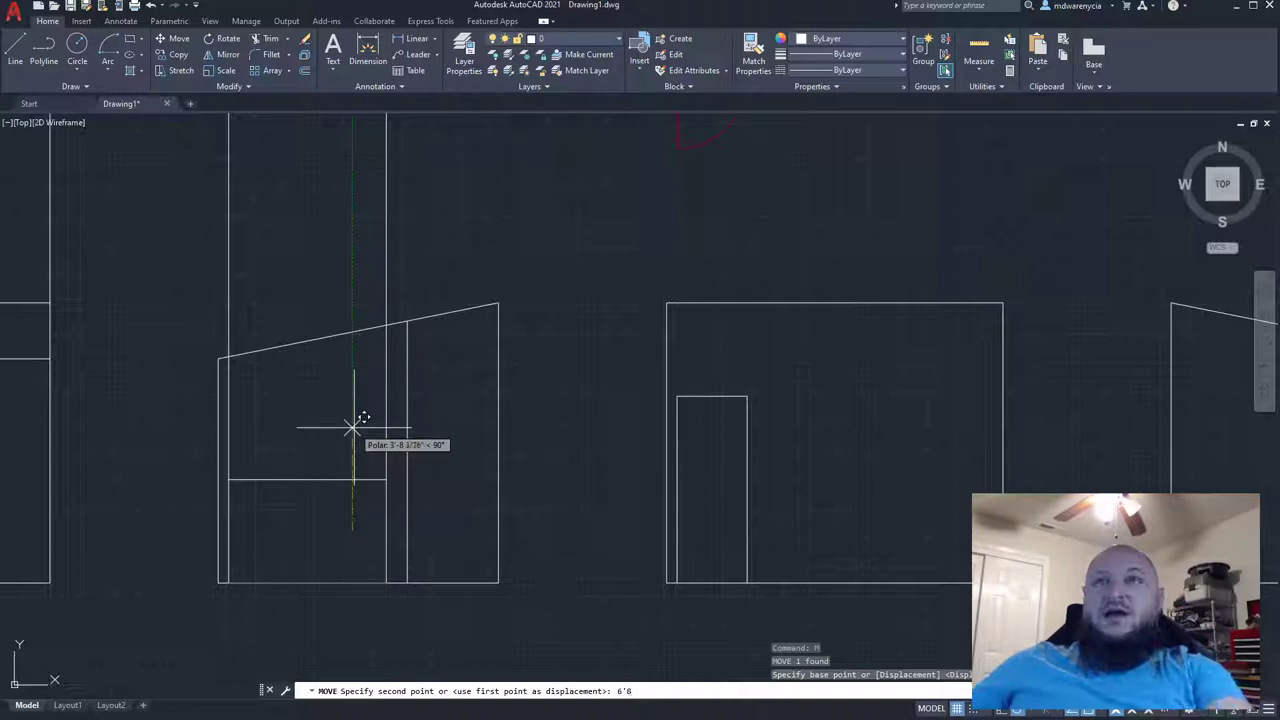
key(Escape)
key(Escape)
- Move the closet door and hinged door symbols together from the unfolded walls straight down into their elevations
scroll(352, 427, down, 5)
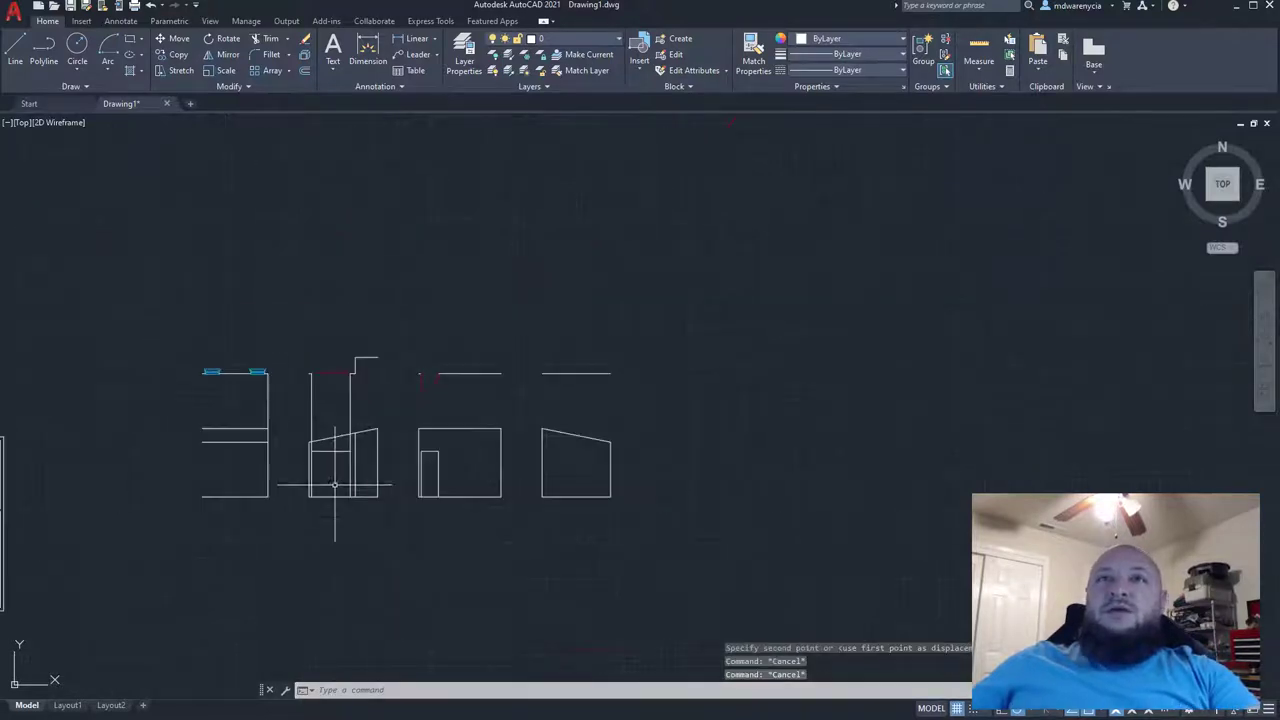
scroll(321, 386, up, 5)
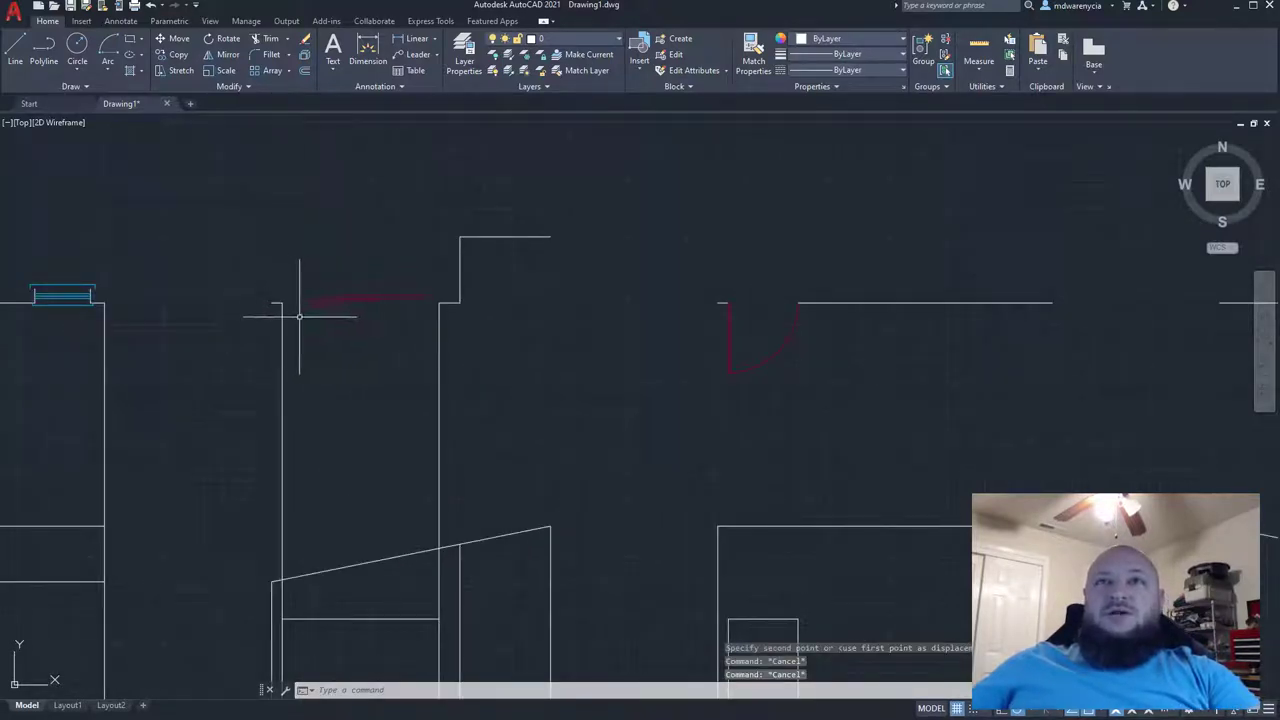
mouse_move(346, 374)
middle_down()
mouse_move(334, 180)
mouse_move(351, 409)
middle_up()
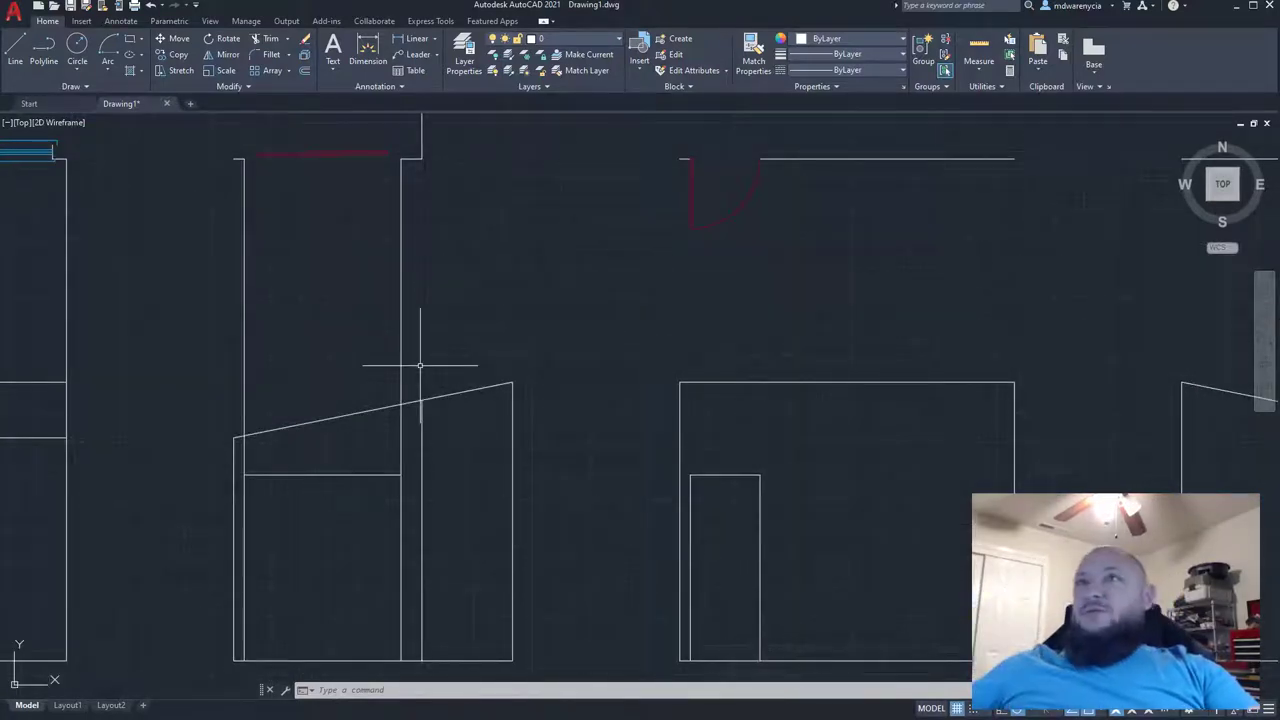
click(363, 226)
click(314, 149)
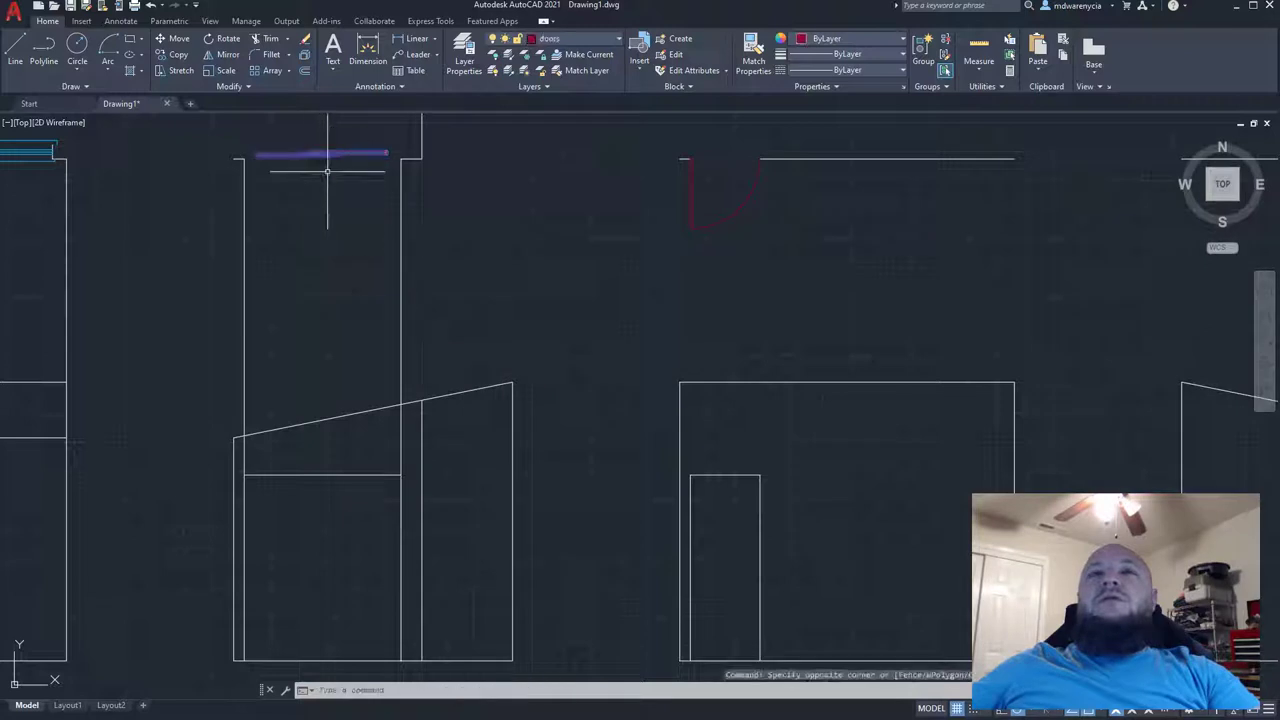
click(790, 277)
click(683, 203)
middle_drag(753, 299, 723, 245)
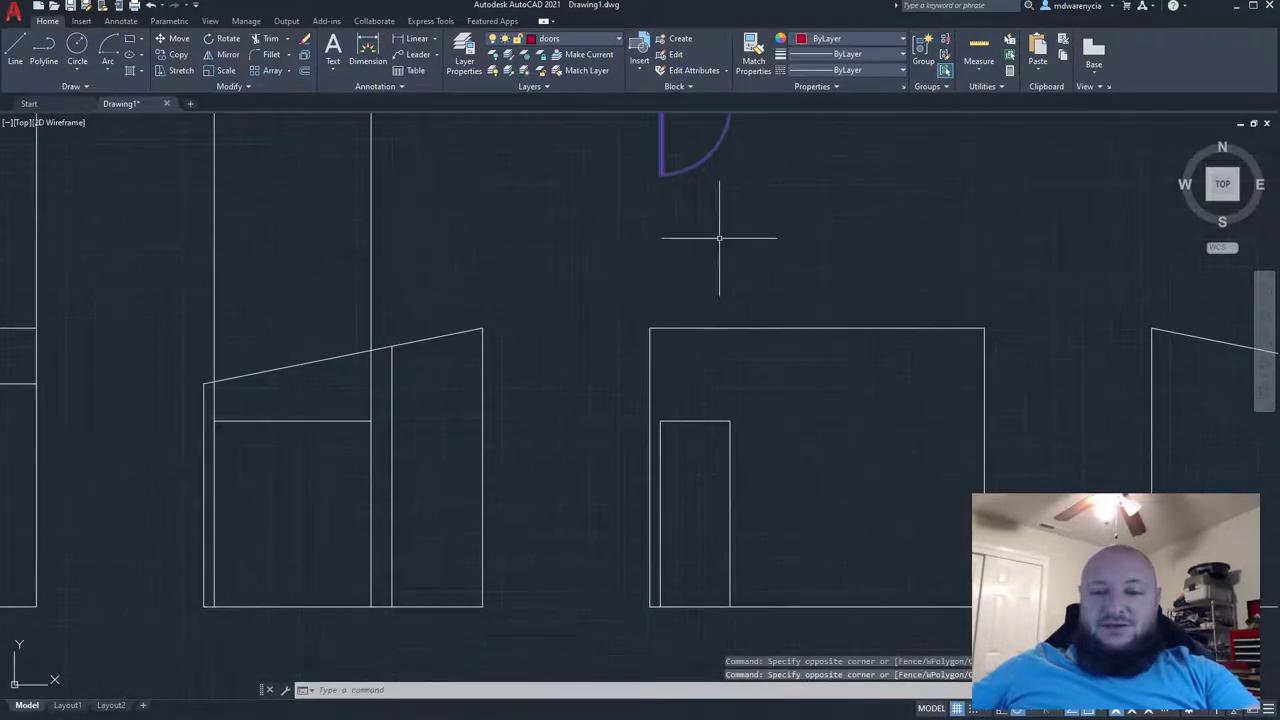
text(m)
key(Return)
click(827, 238)
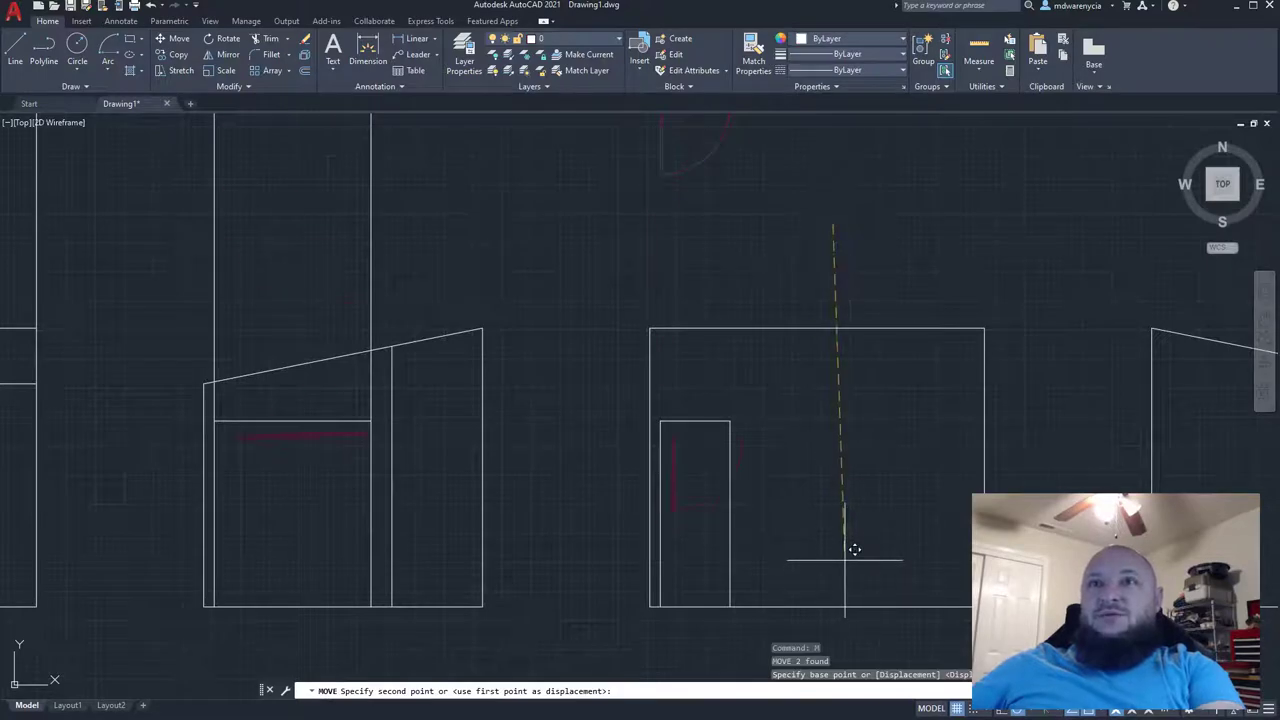
click(834, 580)
scroll(834, 580, down, 4)
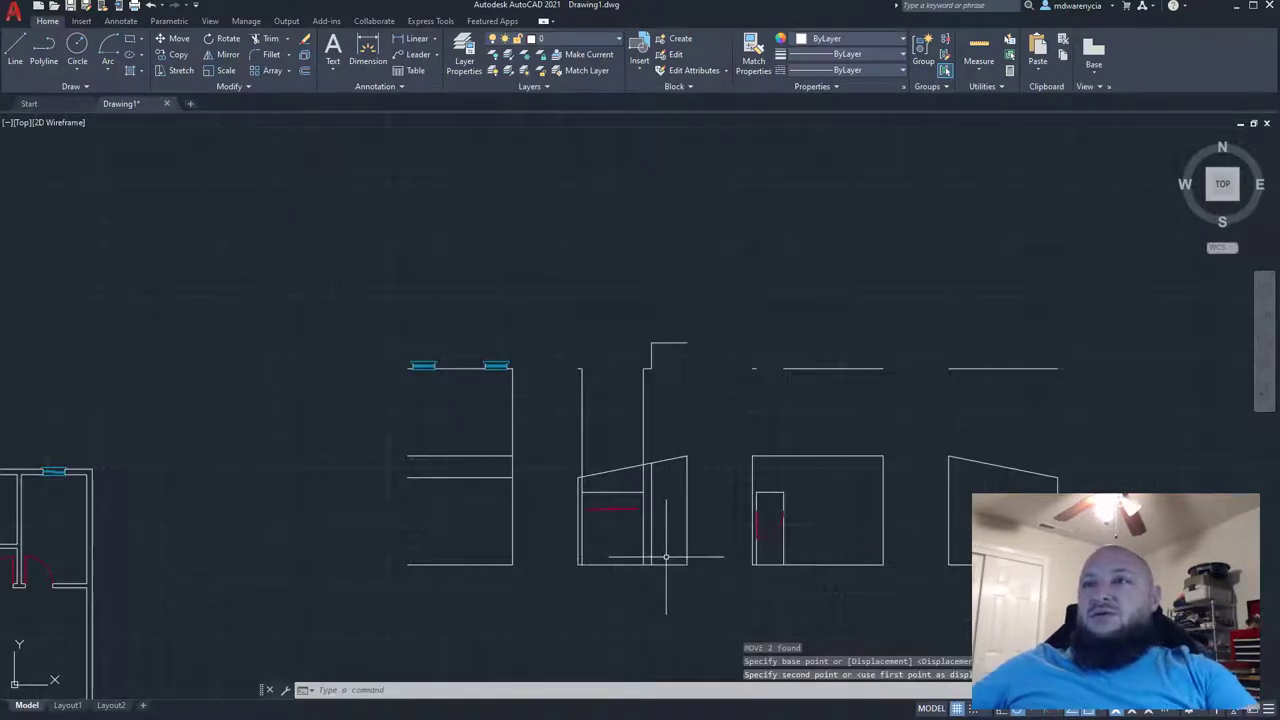
middle_drag(671, 557, 586, 510)
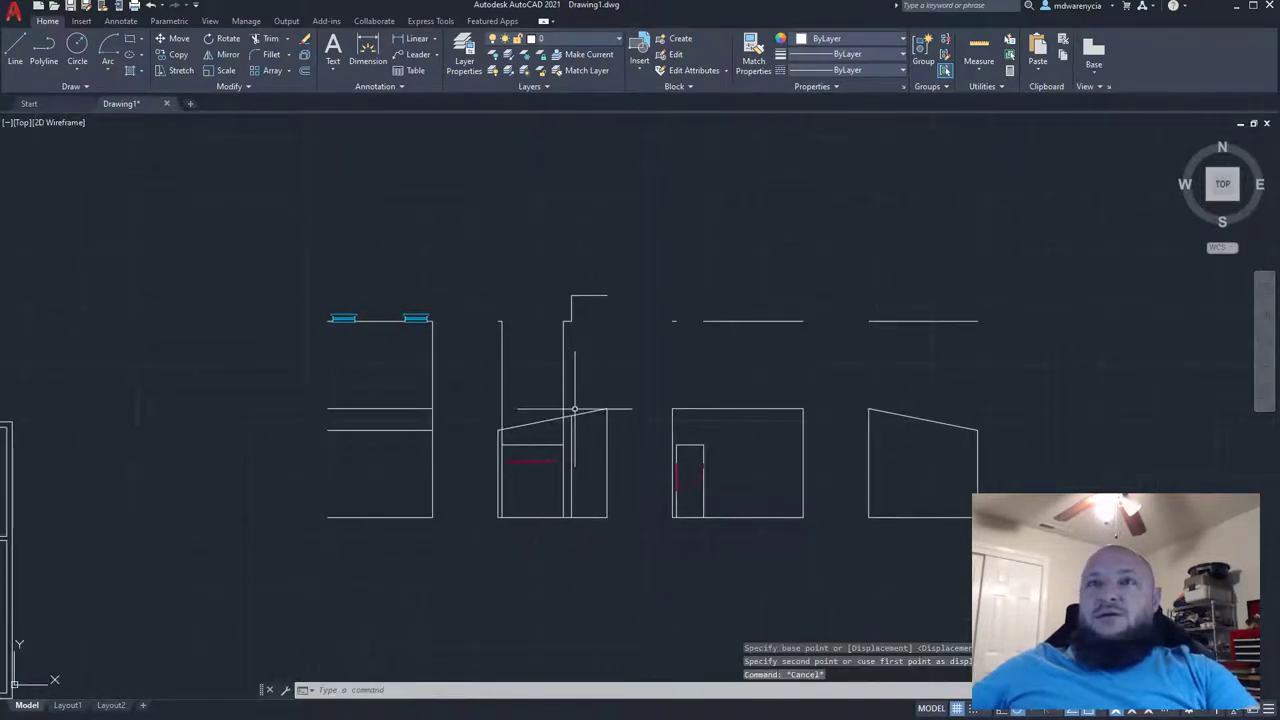
click(600, 460)
click(496, 408)
text(tr)
key(Return)
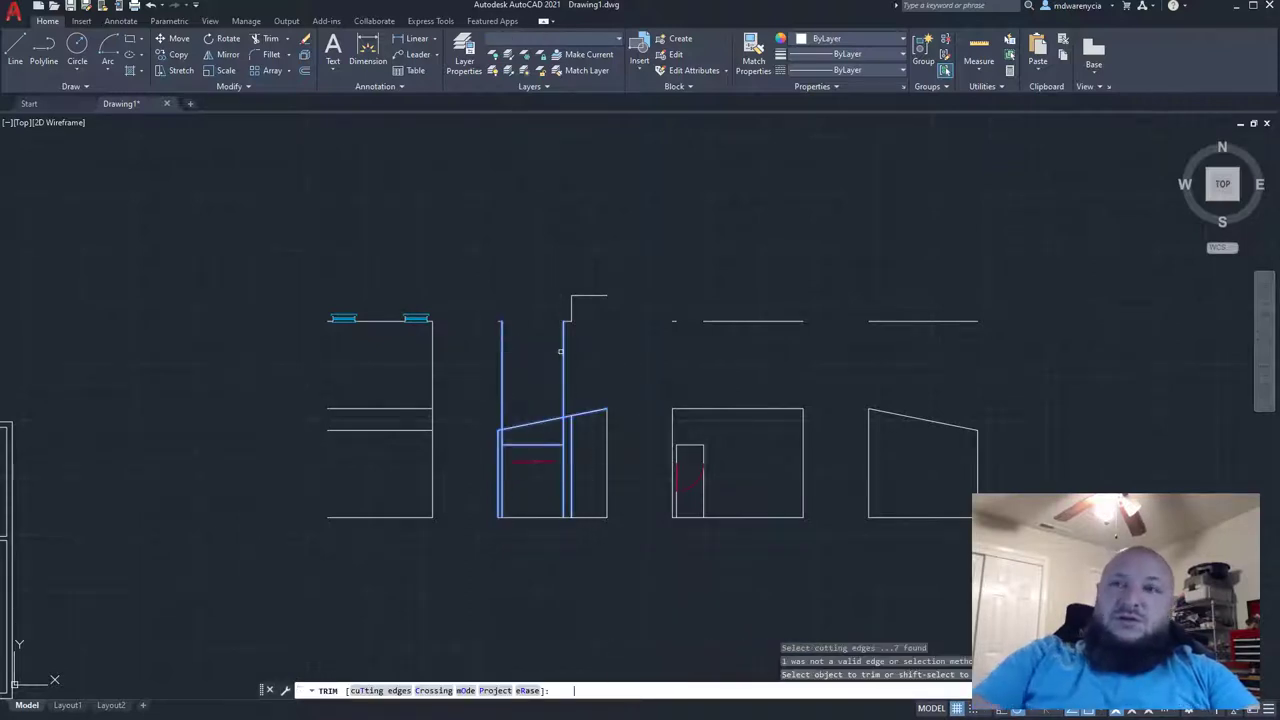
key(Escape)
key(Escape)
- Trim both closet jamb projections above the door head line, leaving a clean closet opening under the sloped ceiling
click(591, 500)
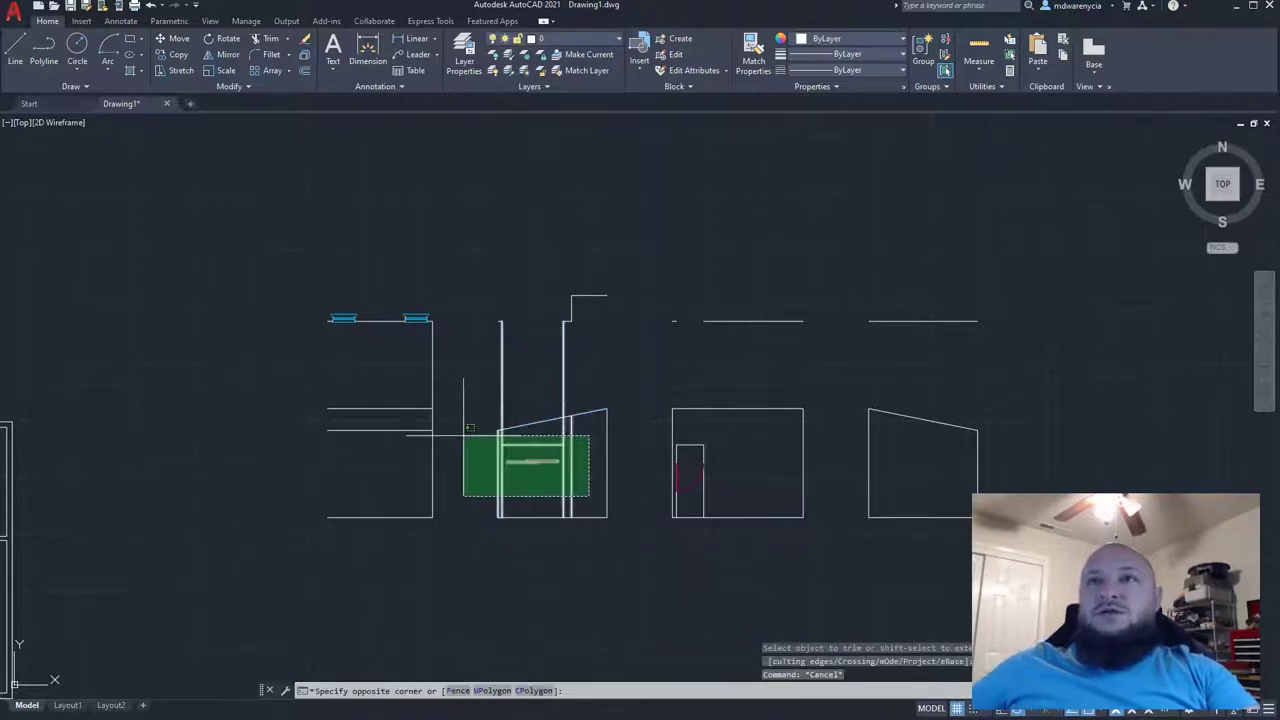
click(468, 436)
scroll(484, 440, up, 4)
text(tr)
key(Return)
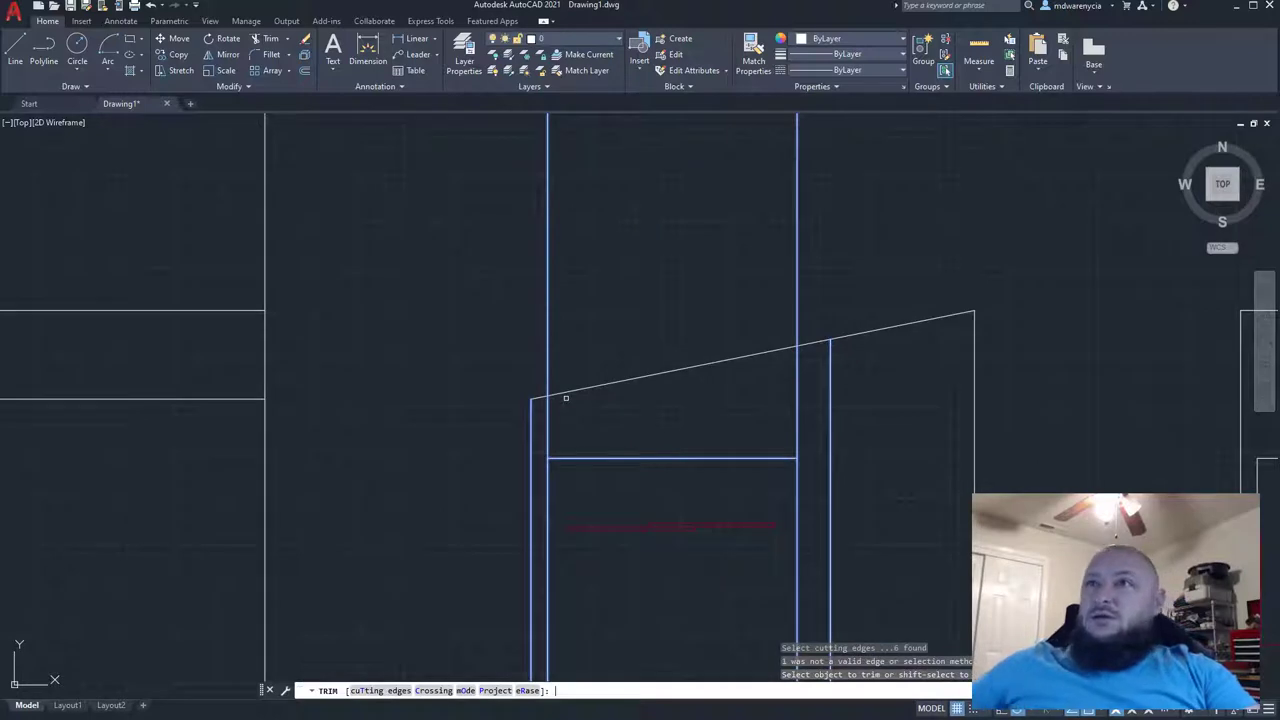
click(803, 403)
click(543, 421)
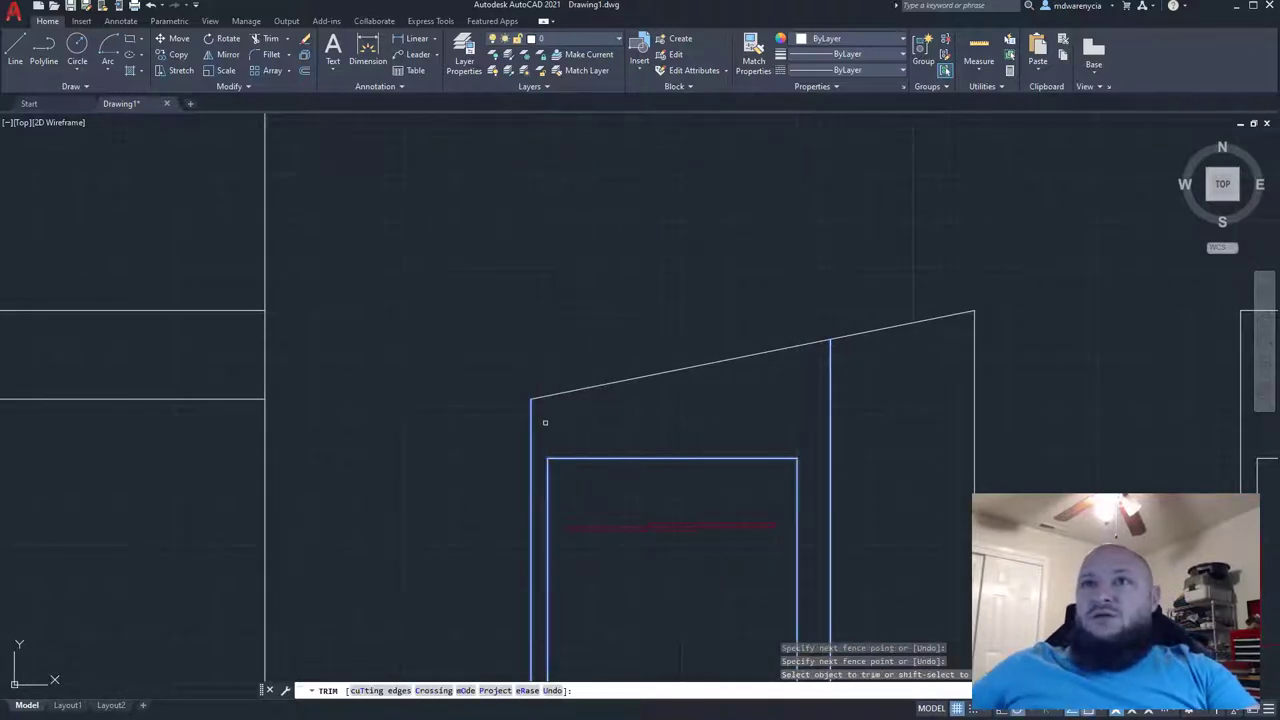
key(Escape)
key(Escape)
scroll(420, 500, down, 4)
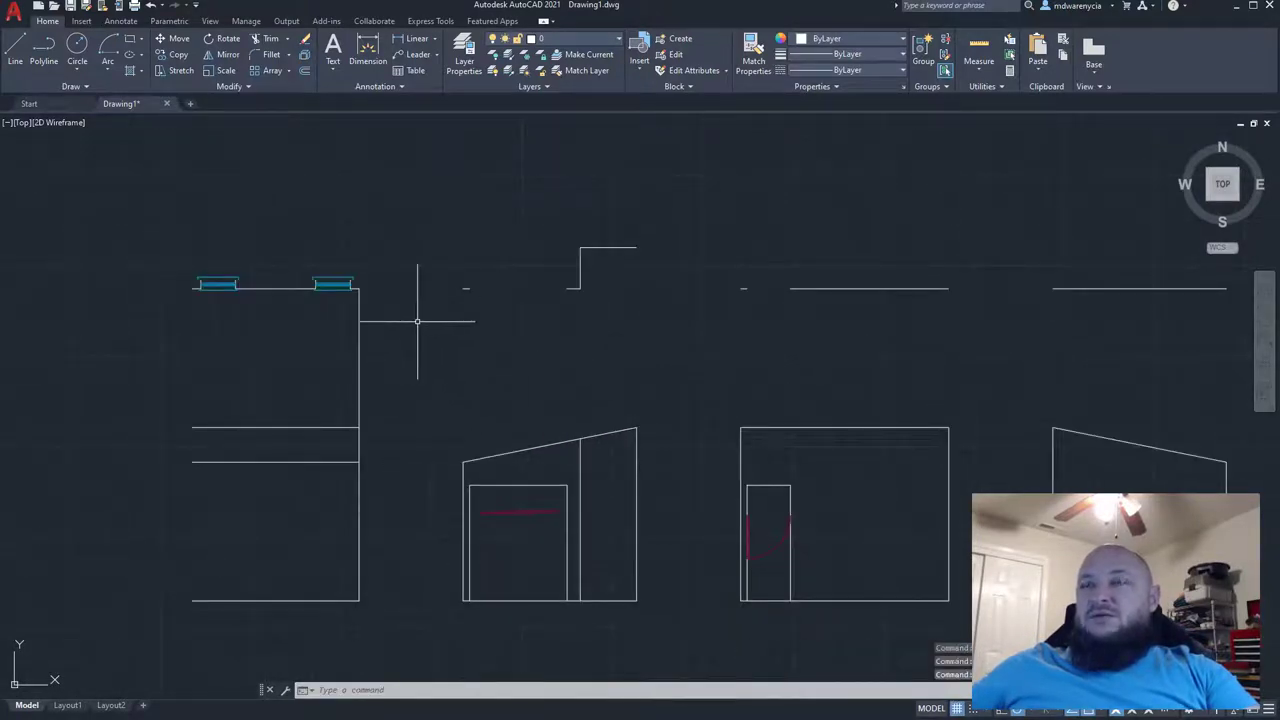
- Draw the left edge of the window wall elevation from the lower ceiling line's endpoint down to the floor line
scroll(423, 320, down, 5)
scroll(322, 372, up, 7)
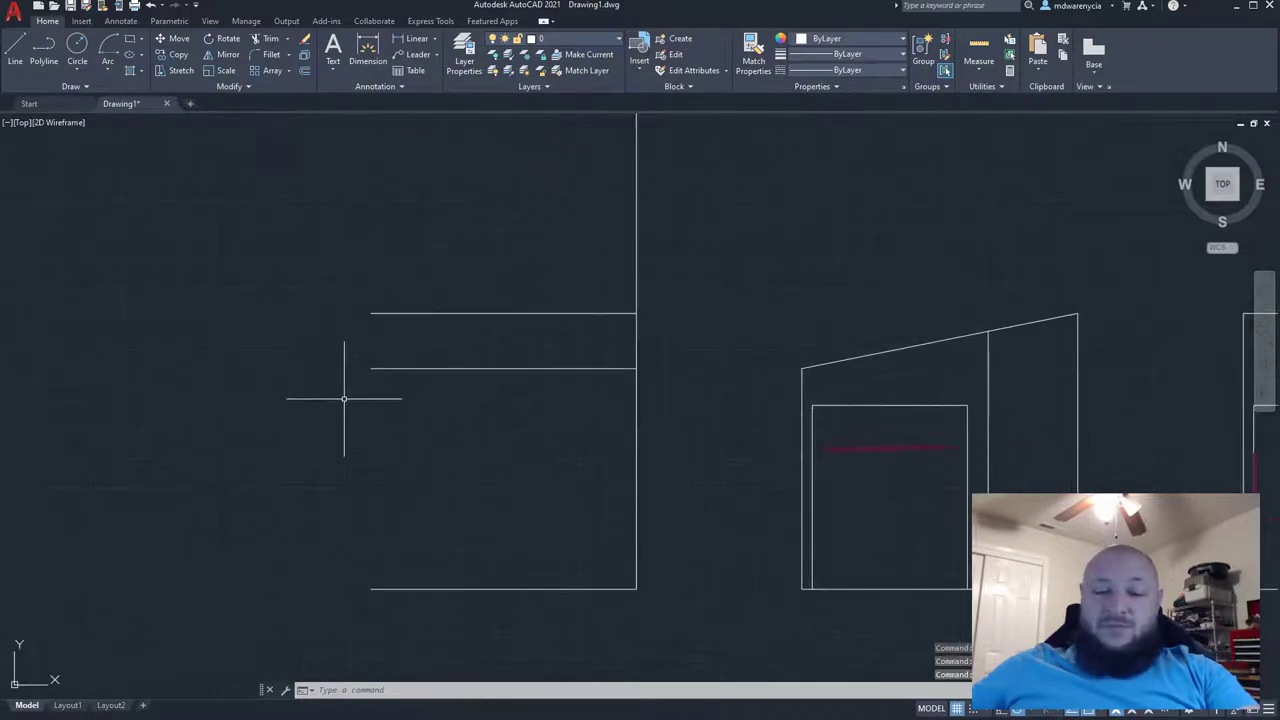
text(l)
key(Return)
scroll(355, 410, down, 3)
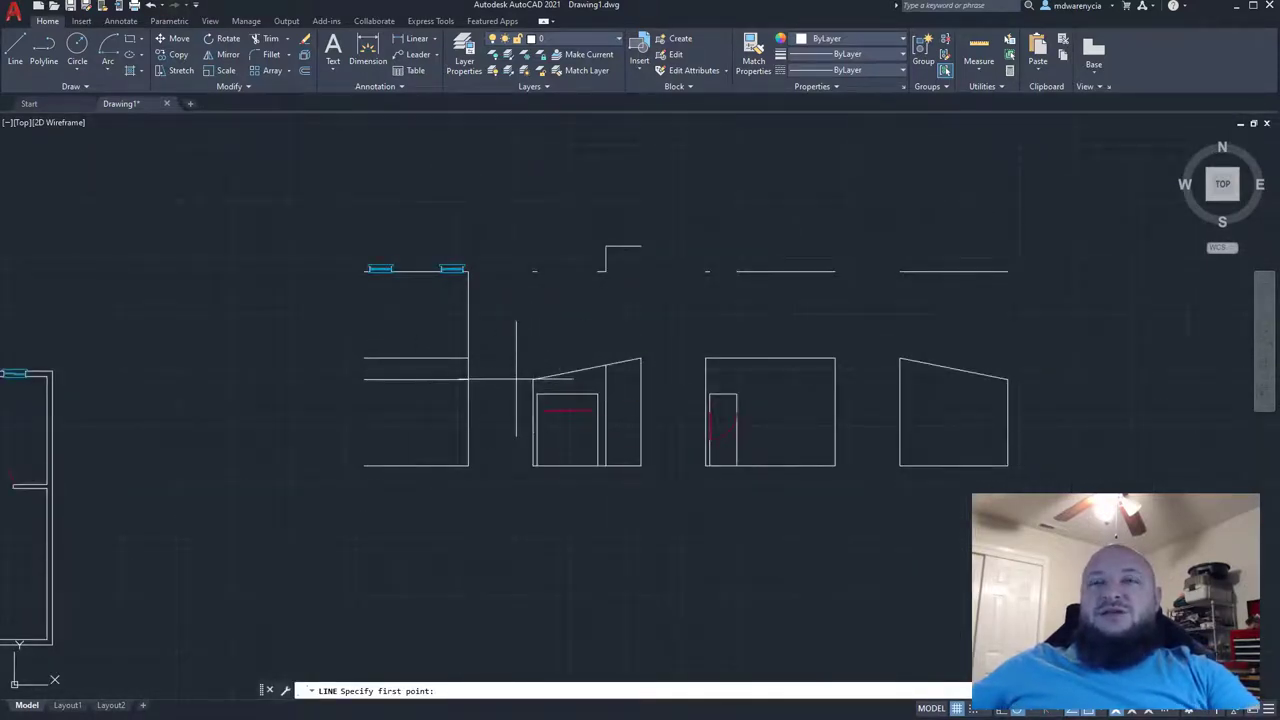
scroll(226, 435, up, 4)
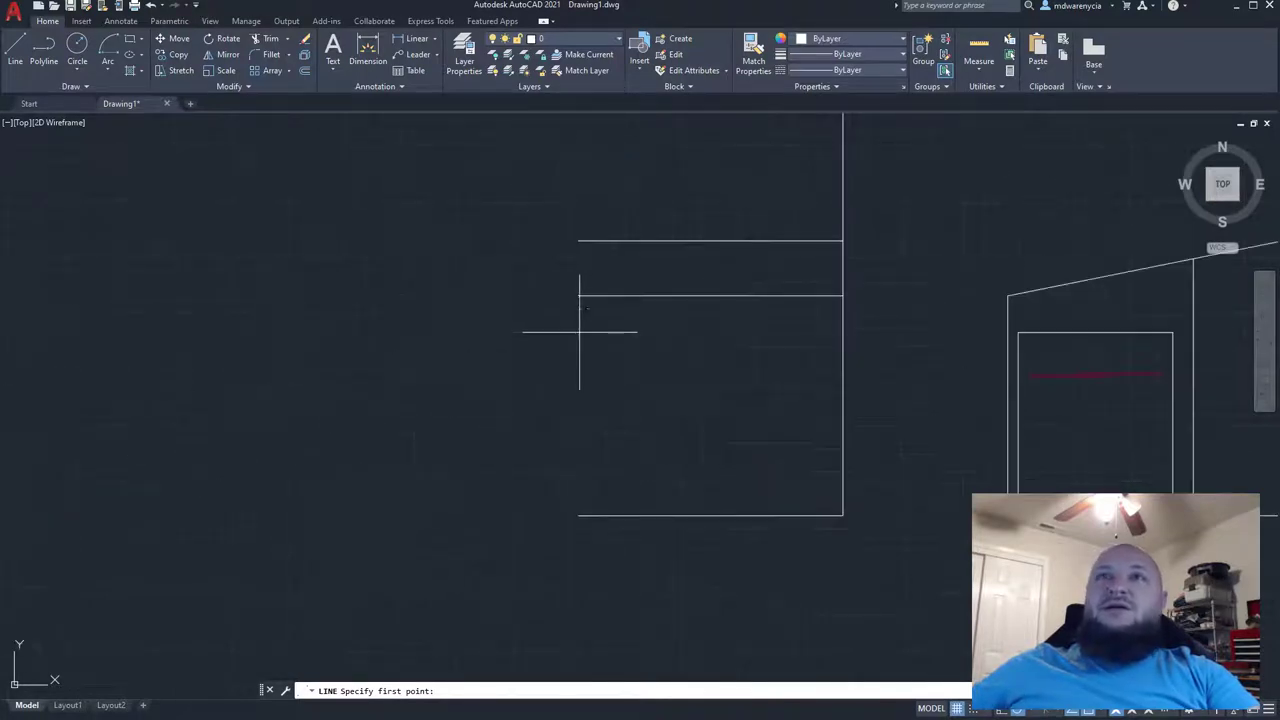
click(578, 296)
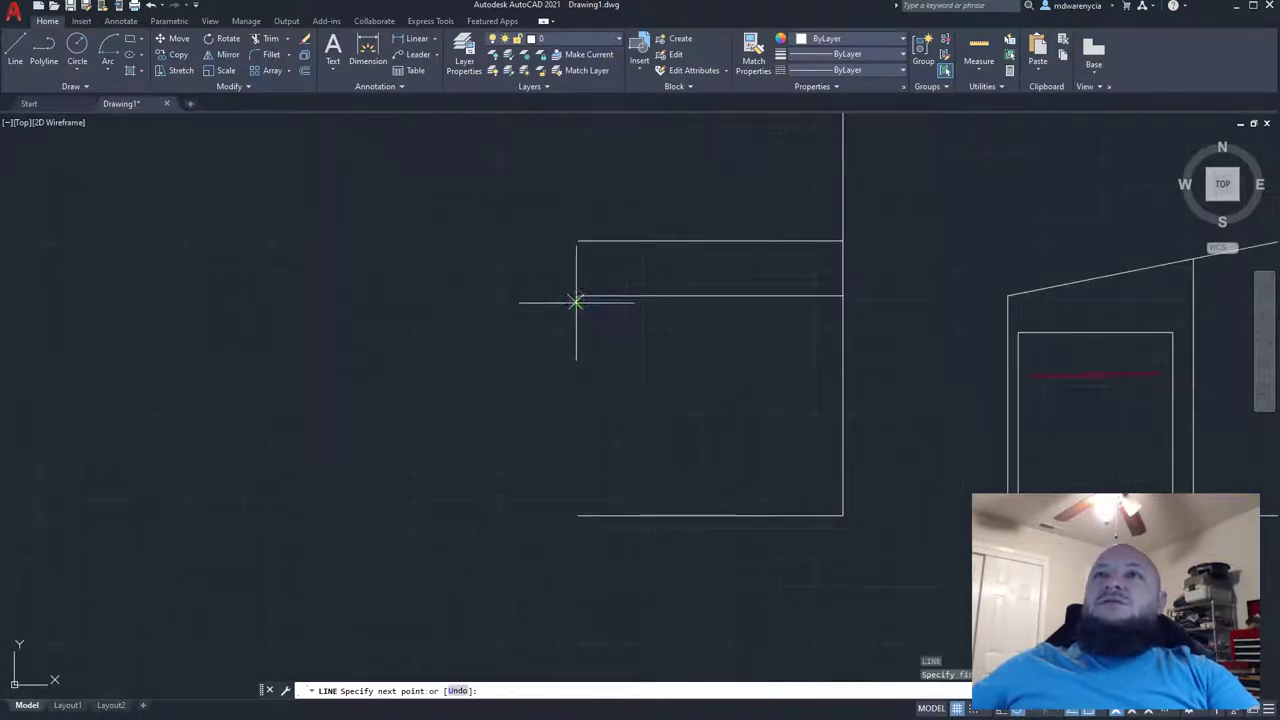
click(578, 515)
key(Return)
key(Escape)
- Trim the window wall's right edge line where it runs above the lower ceiling line
middle_drag(592, 354, 379, 525)
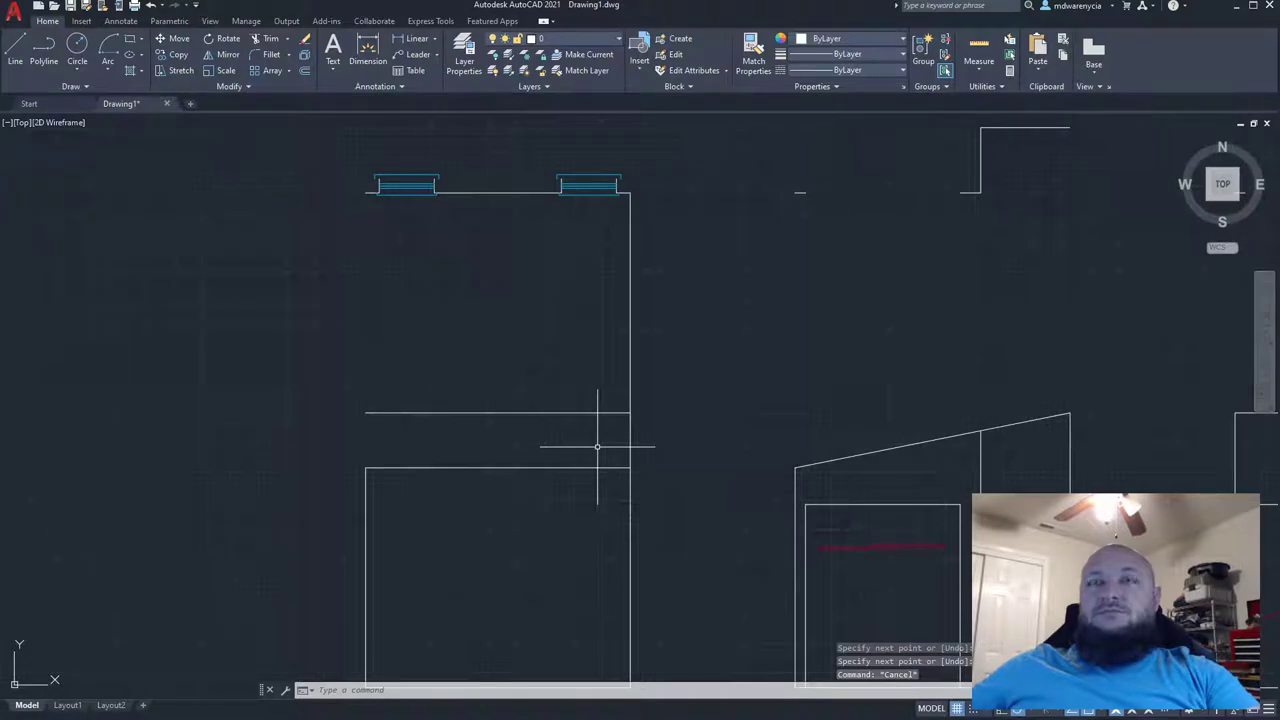
click(638, 488)
click(588, 451)
text(tr)
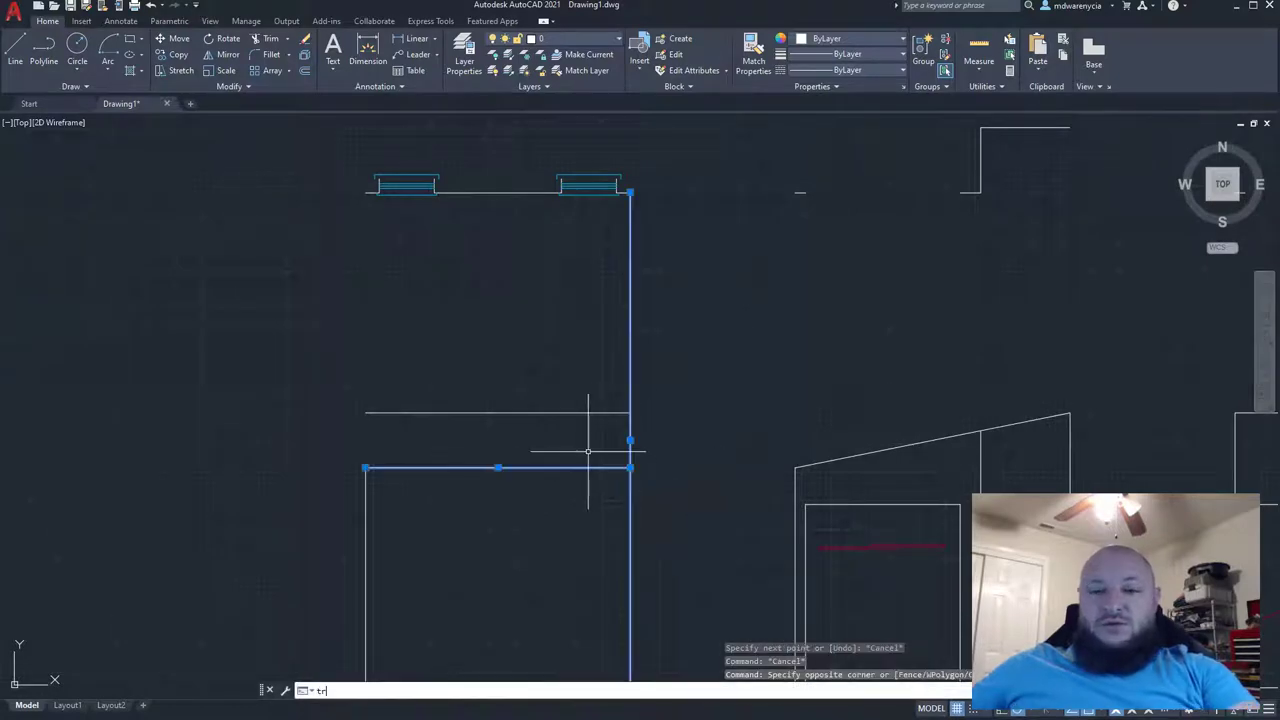
text(im)
key(Return)
click(598, 435)
drag(598, 435, 654, 440)
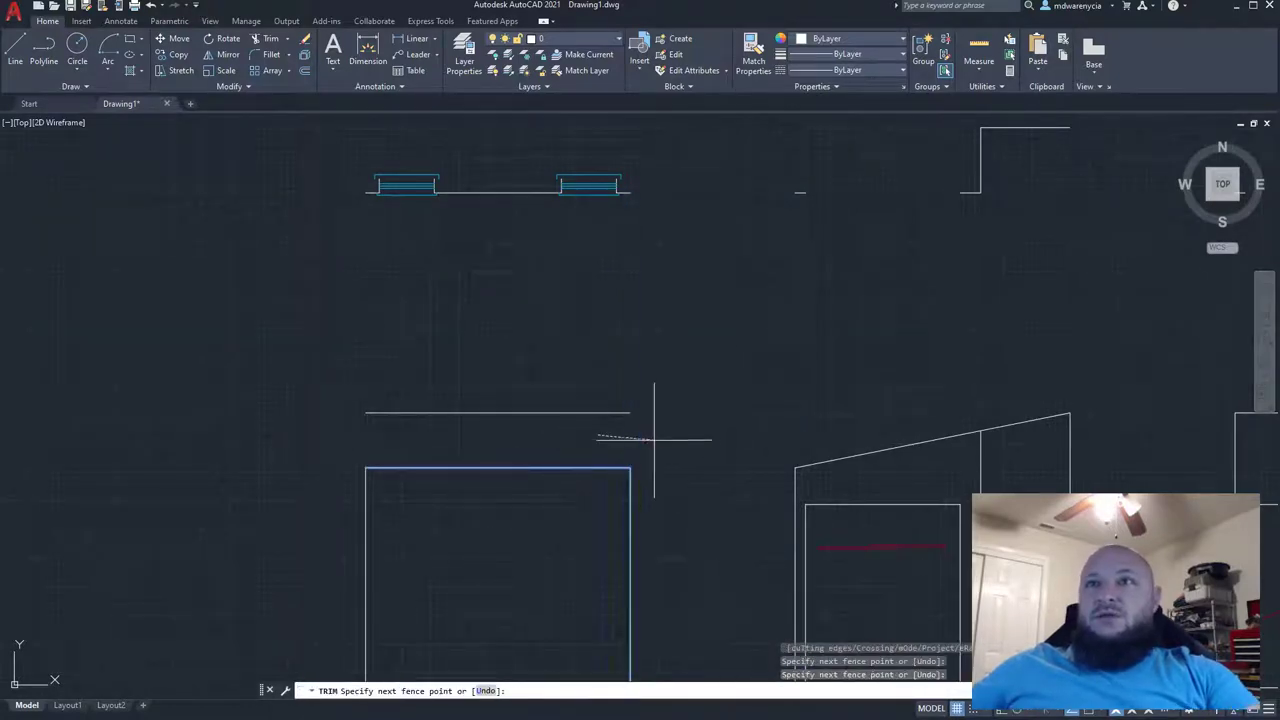
key(Return)
key(Escape)
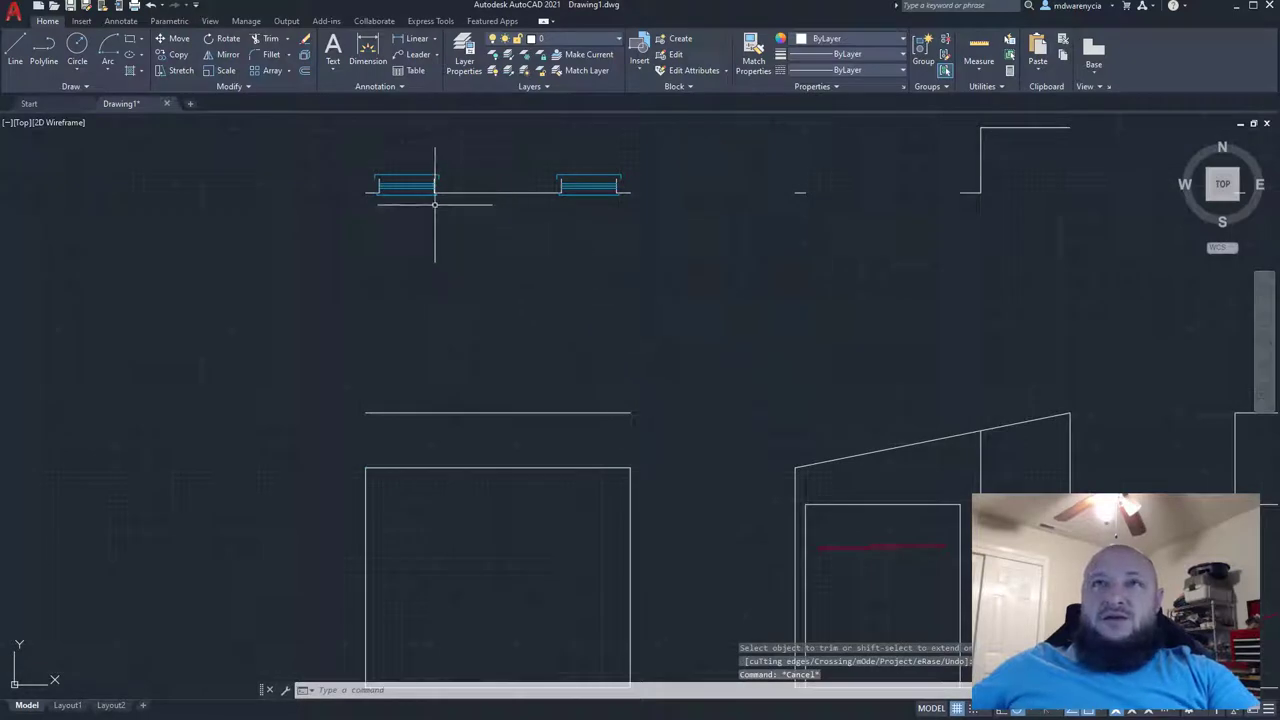
- Stretch the left window's right jamb line straight down to the floor line of the elevation below
scroll(434, 204, up, 2)
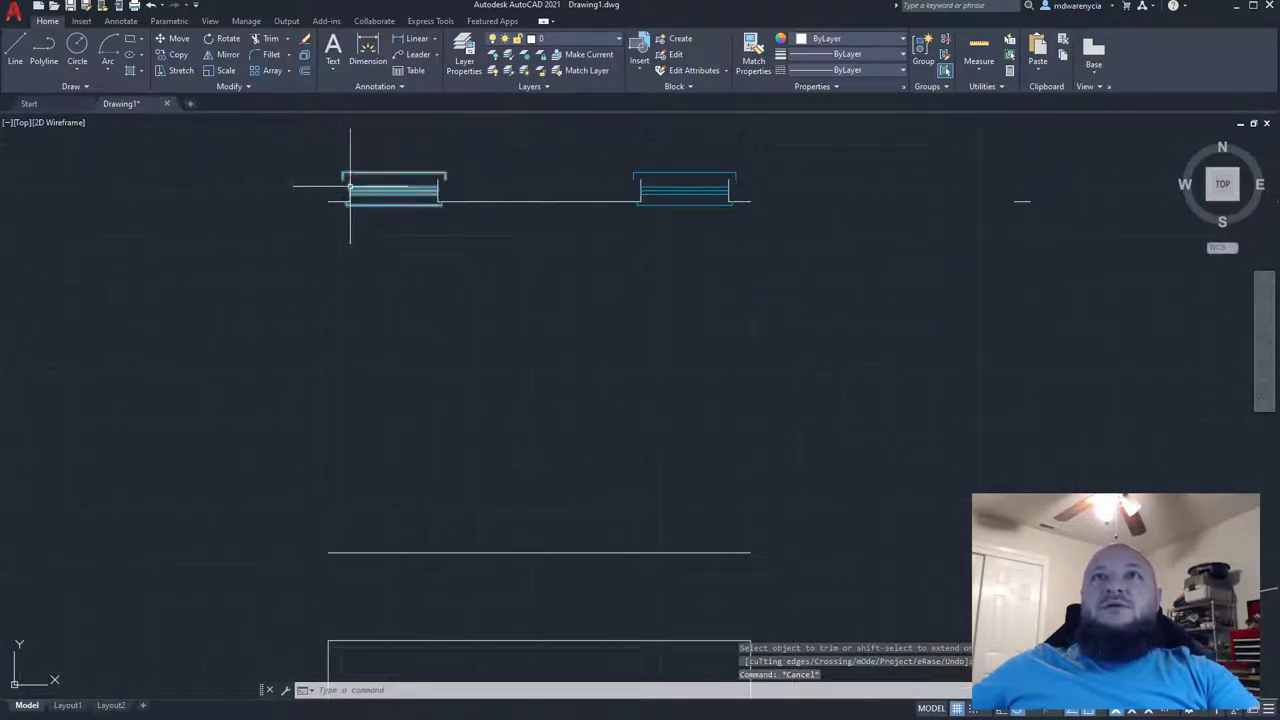
click(372, 195)
key(Escape)
click(348, 150)
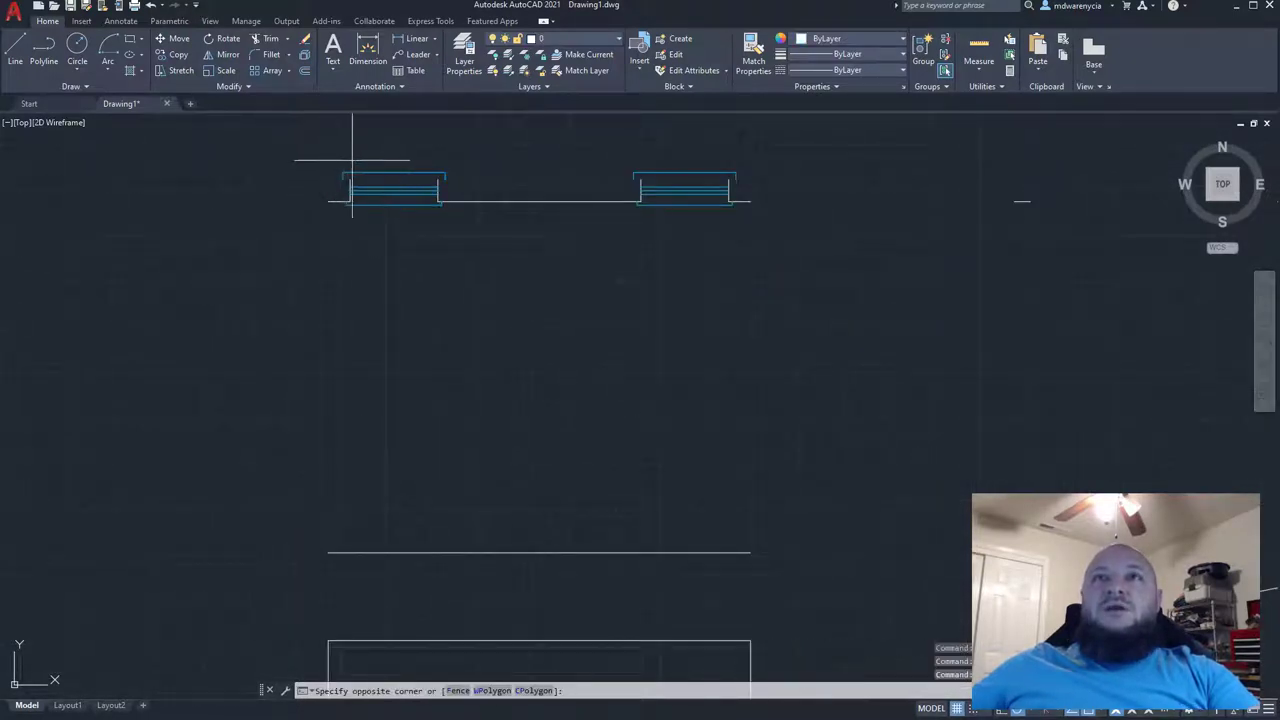
click(446, 237)
click(438, 181)
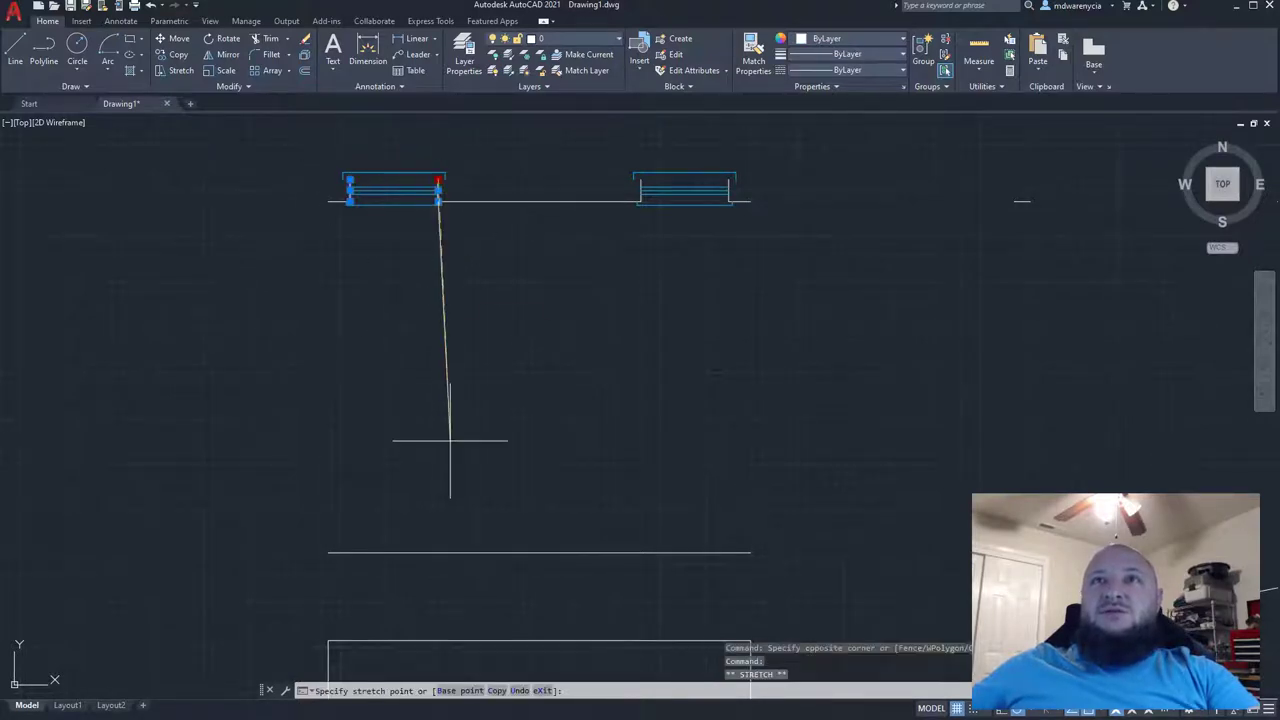
scroll(449, 423, down, 2)
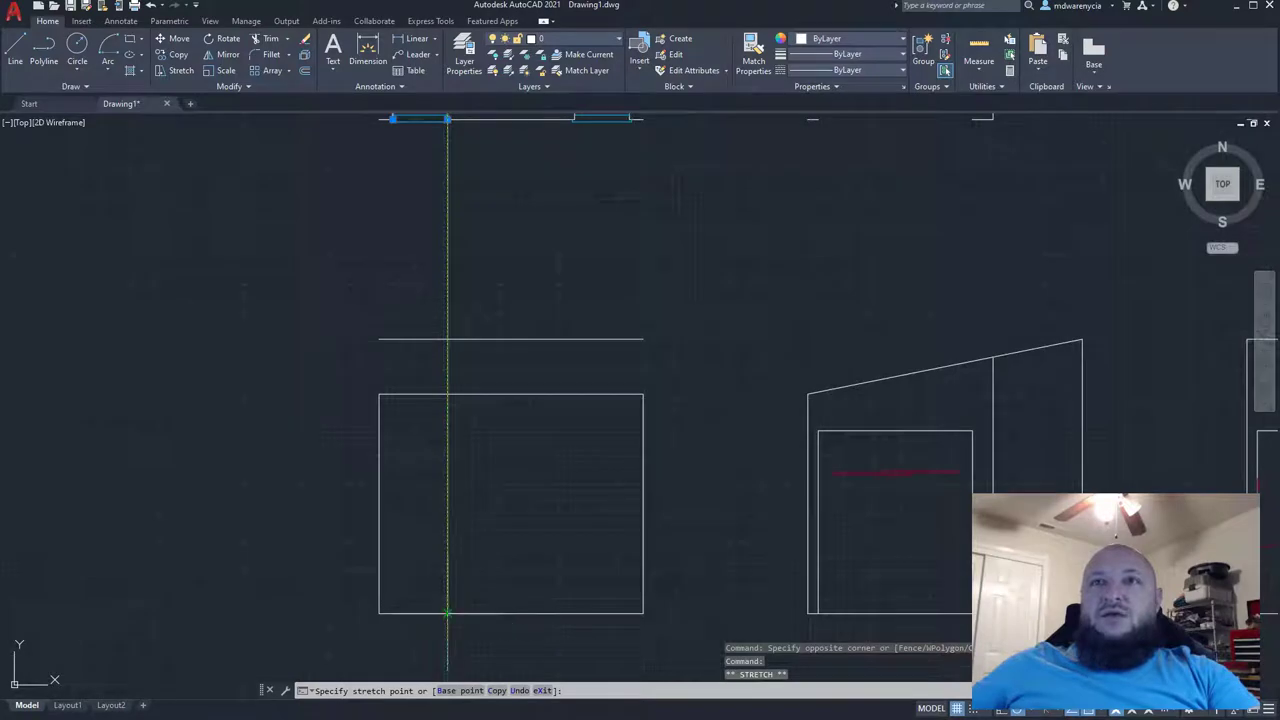
click(447, 606)
- Stretch the left window's left jamb line straight down past the floor line of the elevation
middle_drag(434, 371, 397, 506)
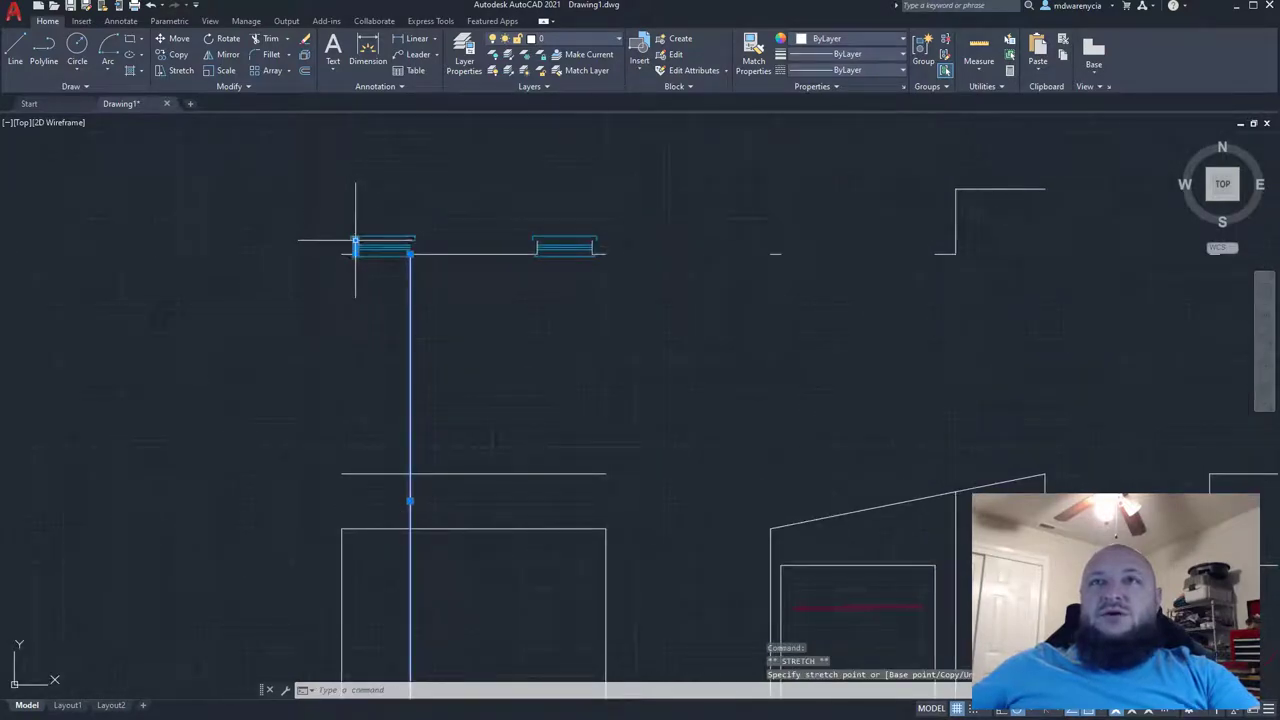
middle_drag(350, 604, 386, 360)
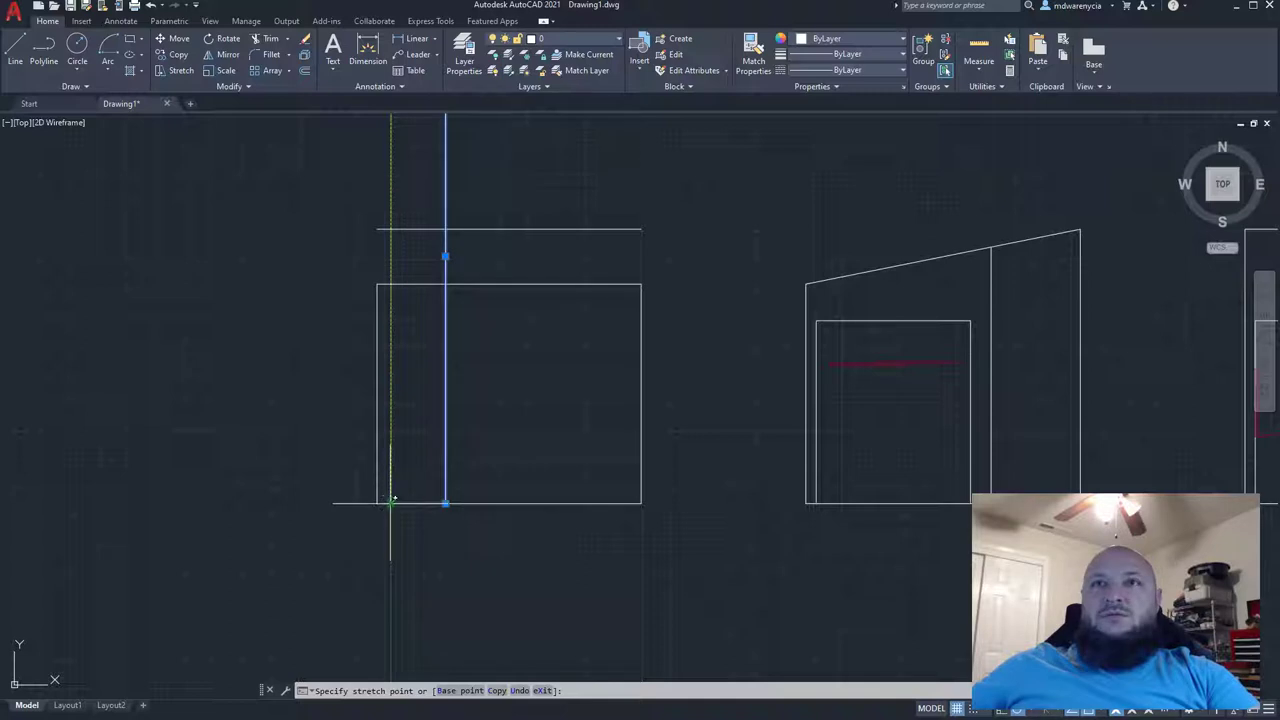
scroll(390, 505, down, 4)
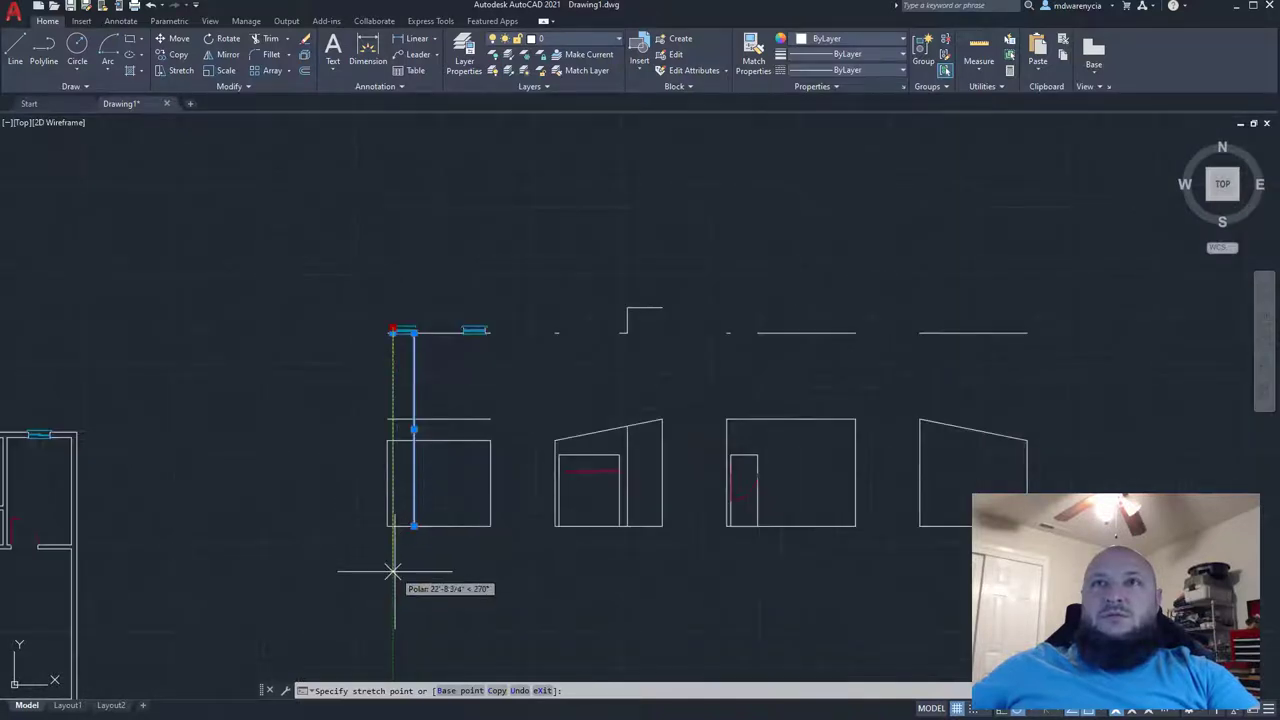
key(Escape)
key(Escape)
- Stretch the right window's right jamb line straight down past the floor line of the elevation
scroll(437, 320, up, 5)
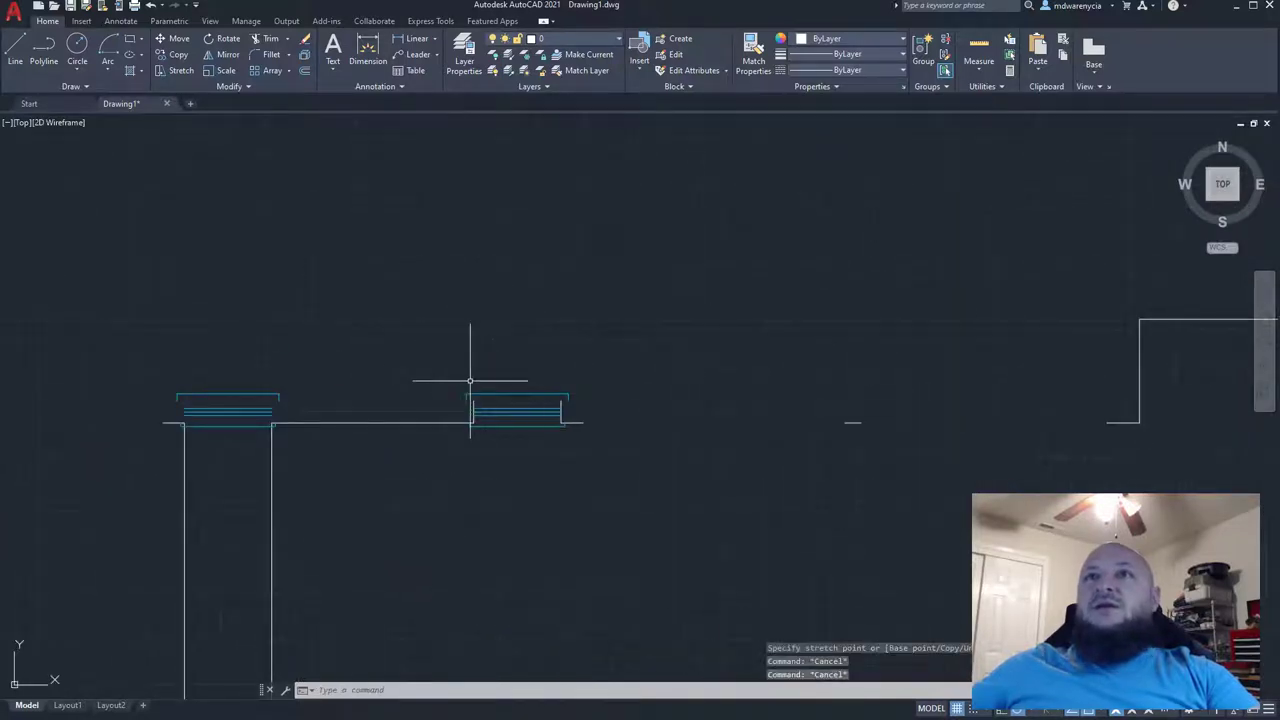
click(470, 381)
click(578, 474)
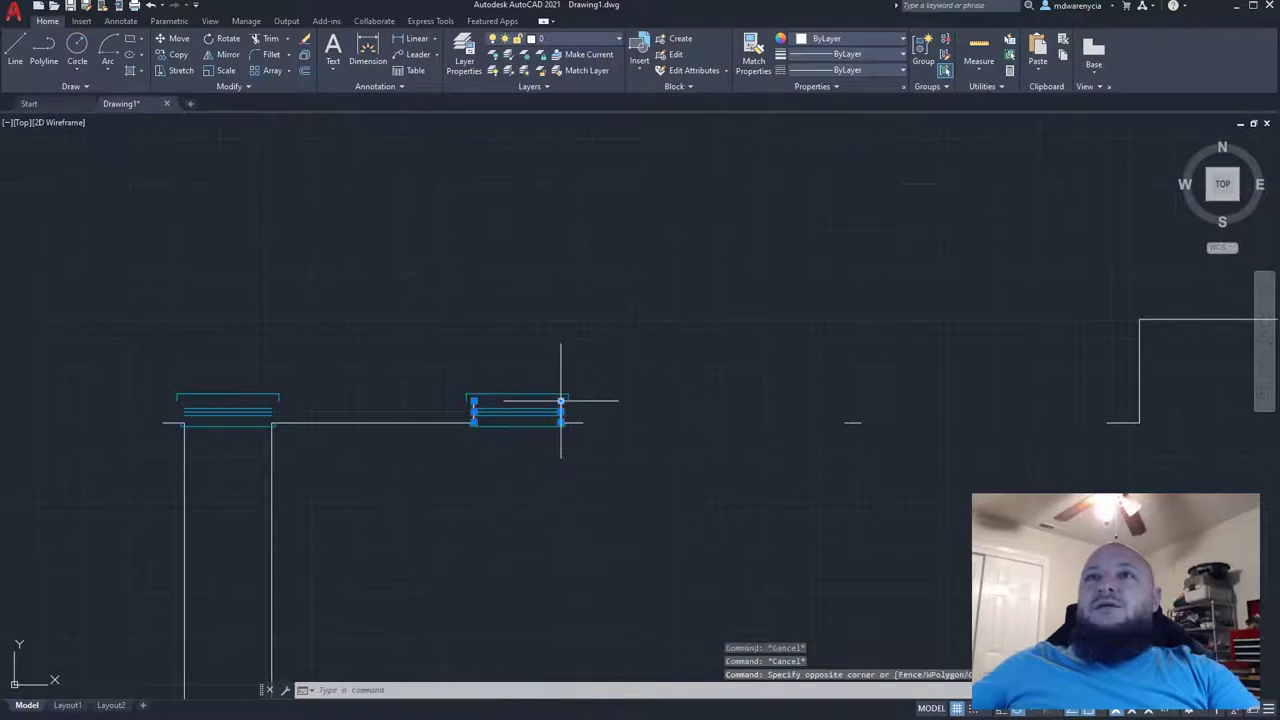
click(561, 401)
middle_drag(546, 499, 562, 286)
scroll(562, 286, down, 5)
click(568, 611)
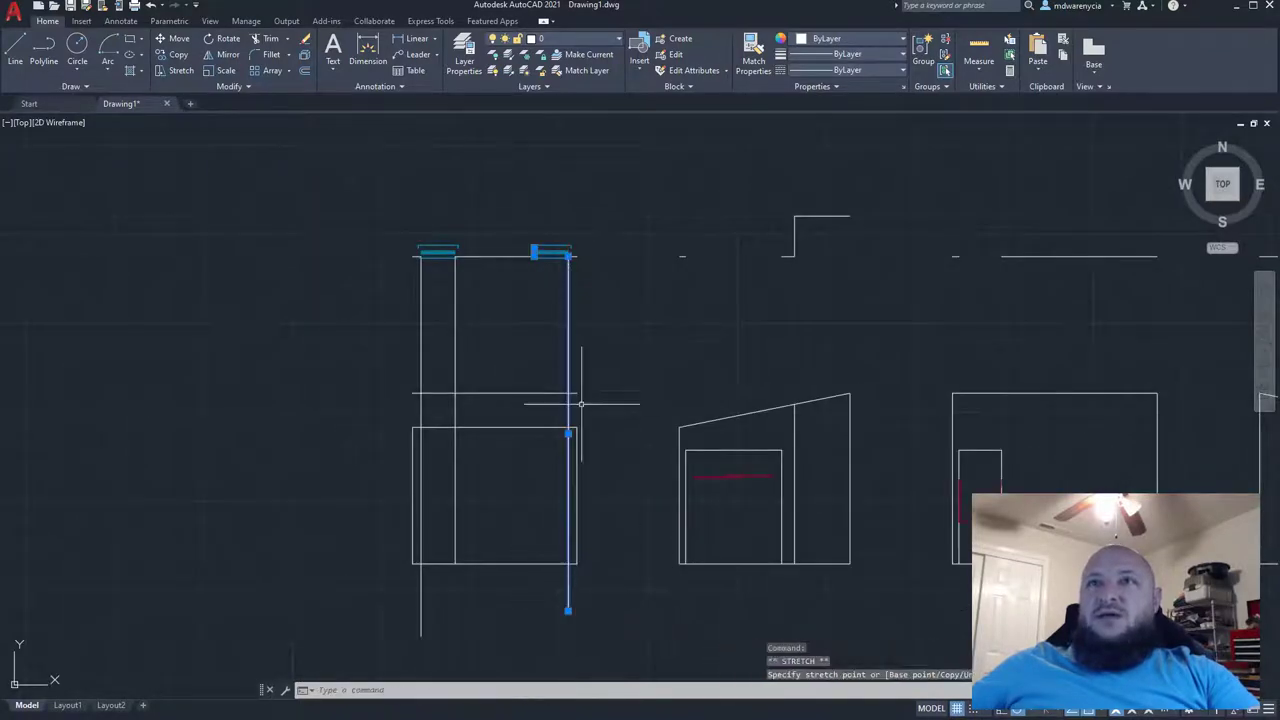
- Stretch the right window's left jamb line straight down past the floor line of the elevation
scroll(555, 275, up, 2)
click(519, 236)
middle_drag(502, 447, 520, 320)
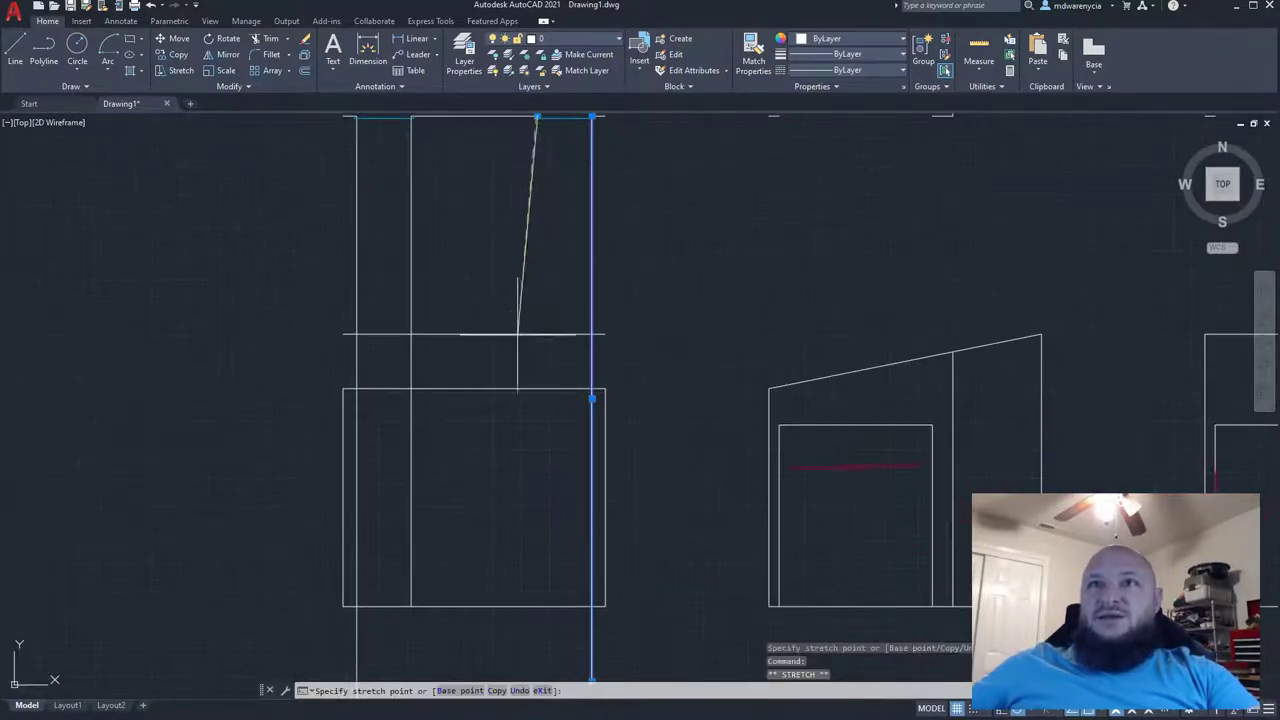
scroll(533, 655, down, 4)
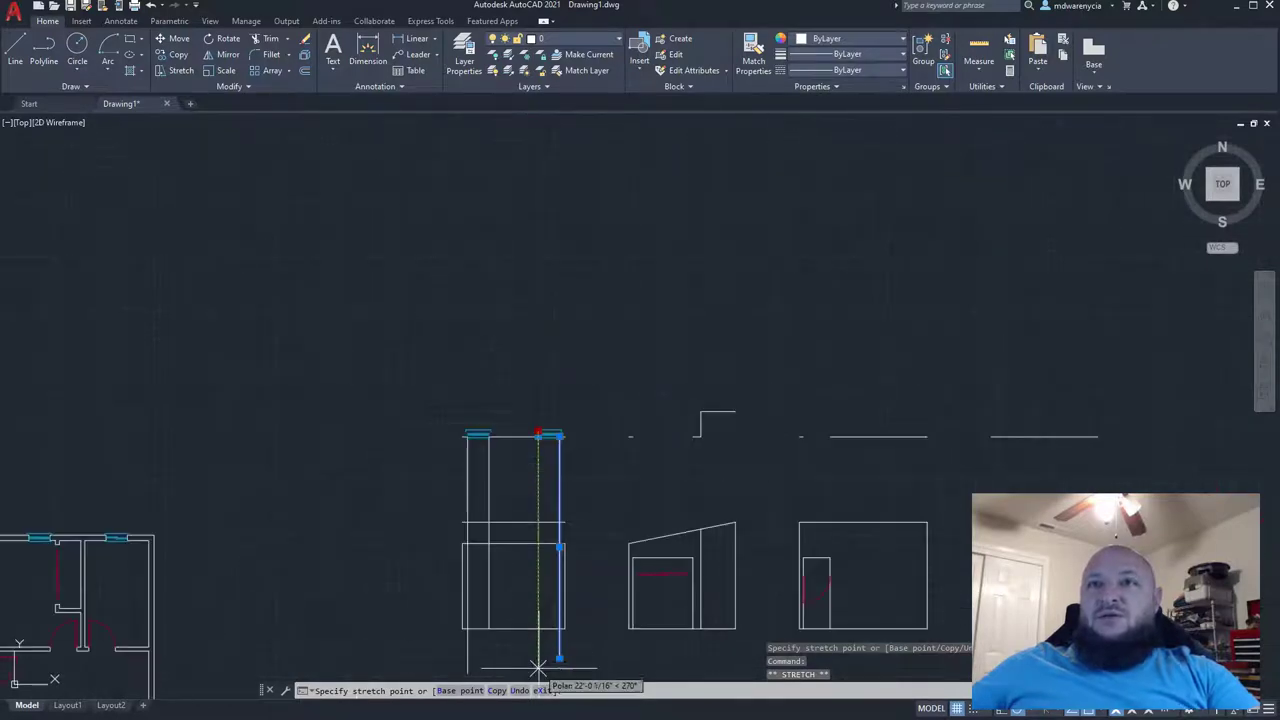
key(Escape)
middle_drag(574, 614, 570, 556)
key(Escape)
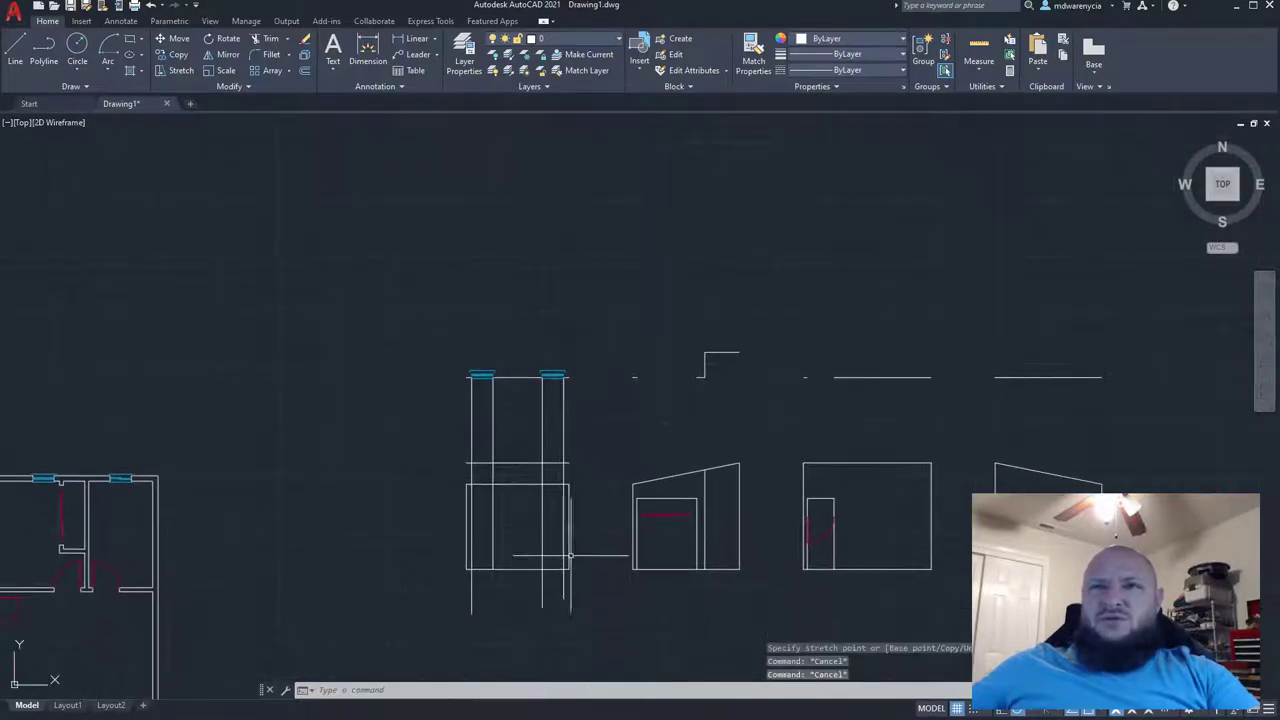
- Trim the four window jamb projections below the floor line and above the lower ceiling line of the window wall elevation
click(600, 622)
click(363, 374)
text(trim)
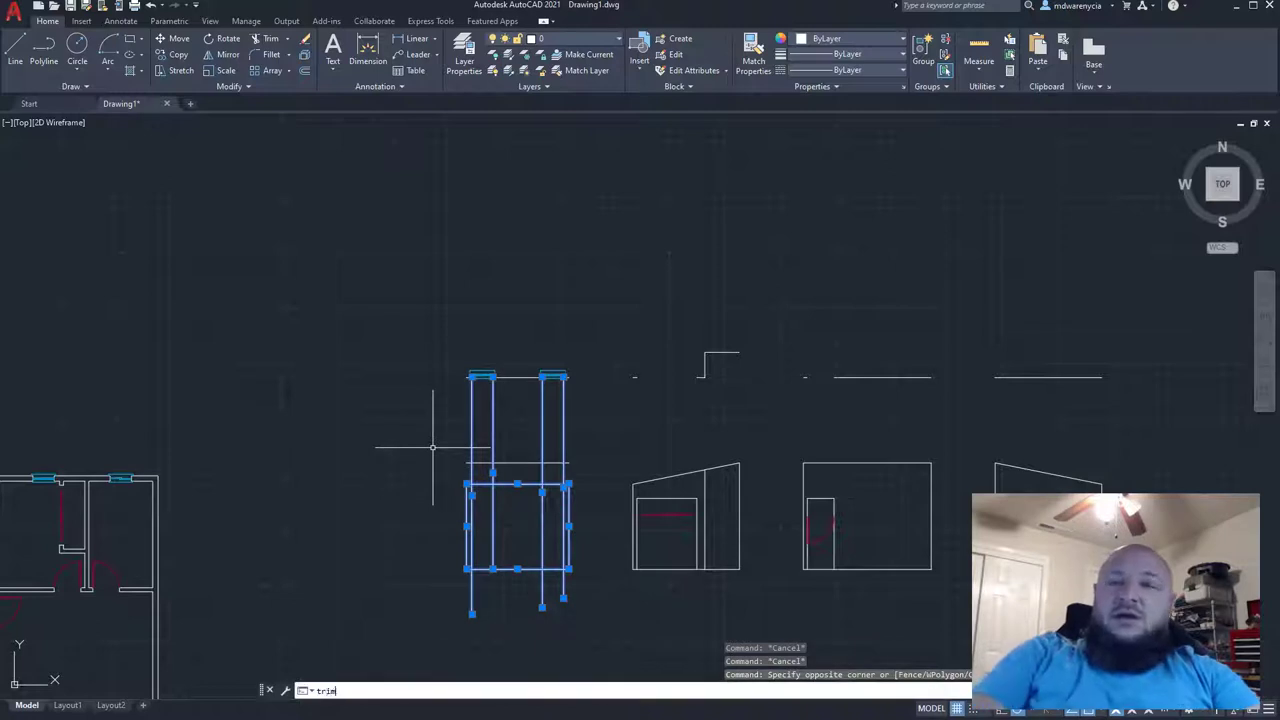
key(Return)
mouse_move(624, 647)
mouse_down()
mouse_move(504, 589)
mouse_move(434, 584)
mouse_up()
drag(512, 591, 596, 594)
scroll(575, 547, up, 4)
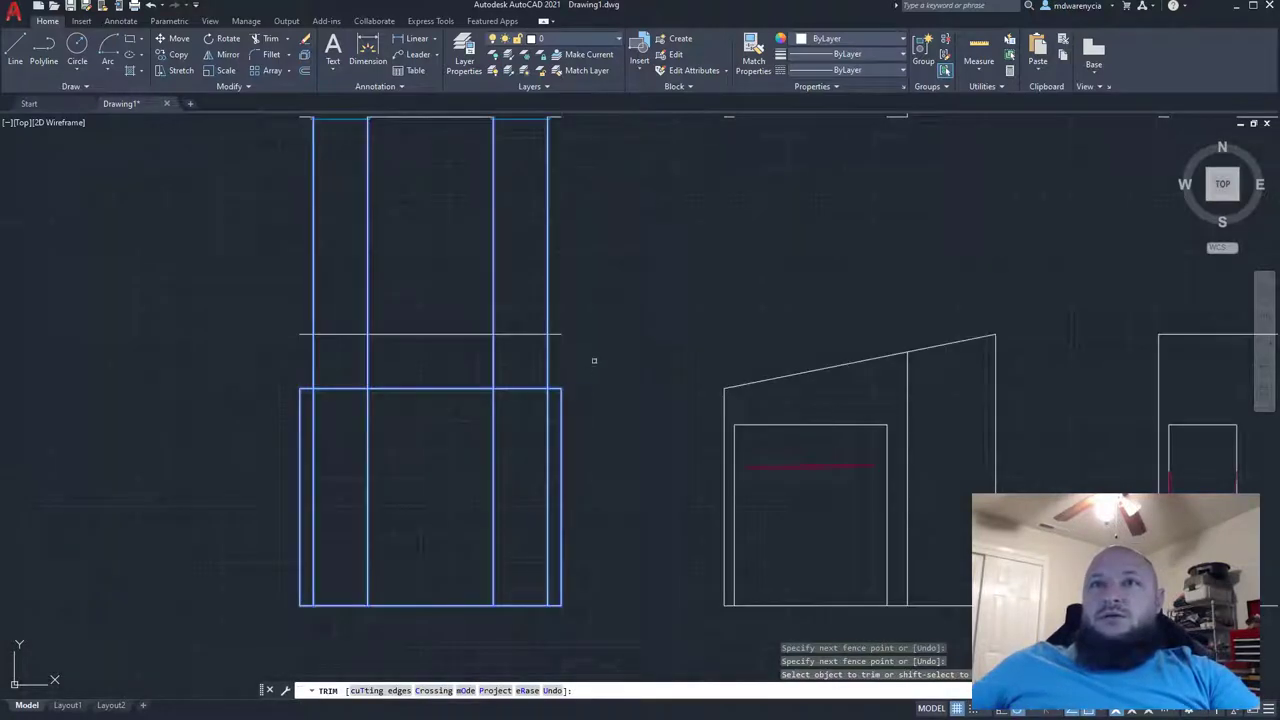
drag(594, 360, 257, 346)
key(Escape)
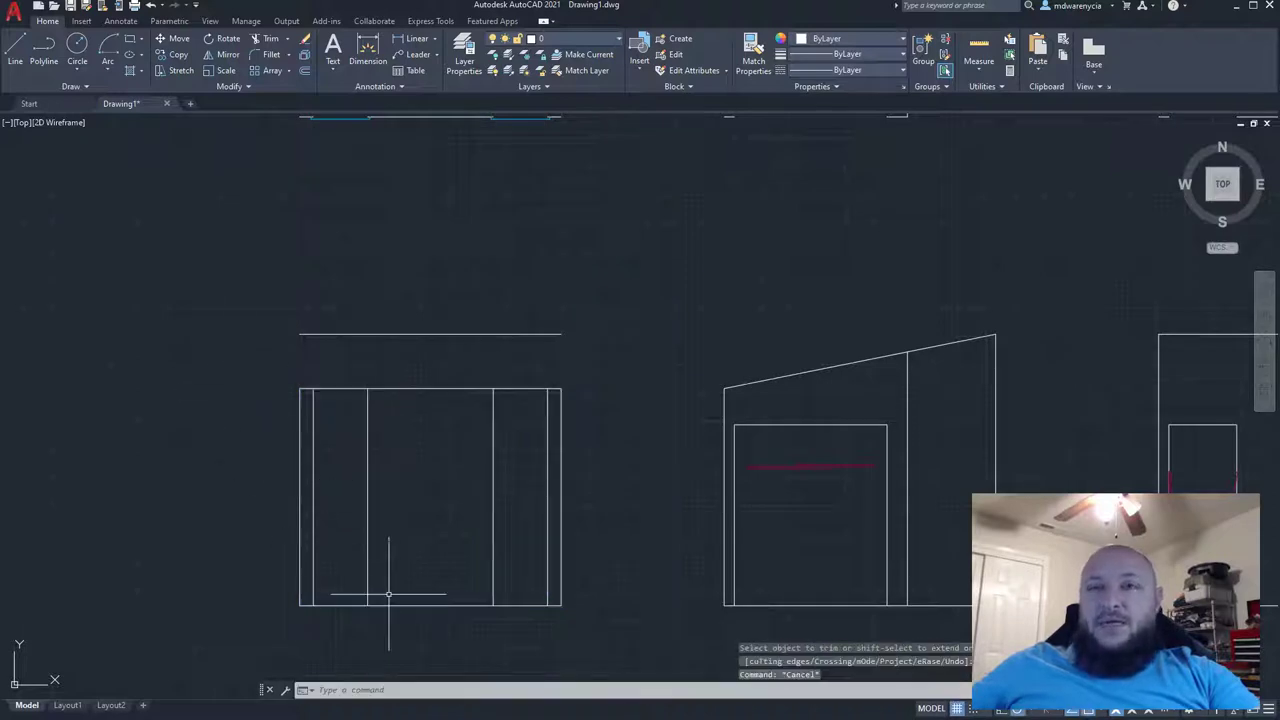
- Offset the window wall's floor line upward by 6'8" to set the window head height
scroll(471, 363, down, 4)
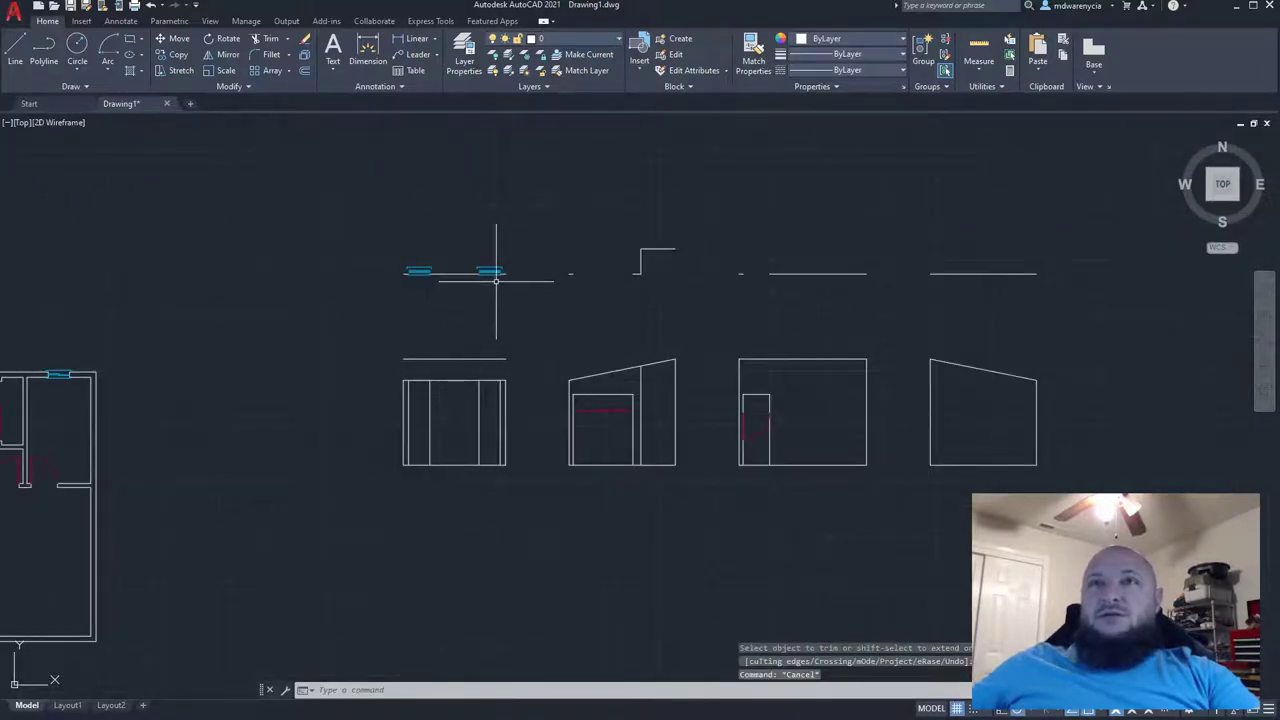
scroll(430, 400, up, 5)
middle_drag(480, 477, 480, 400)
click(493, 621)
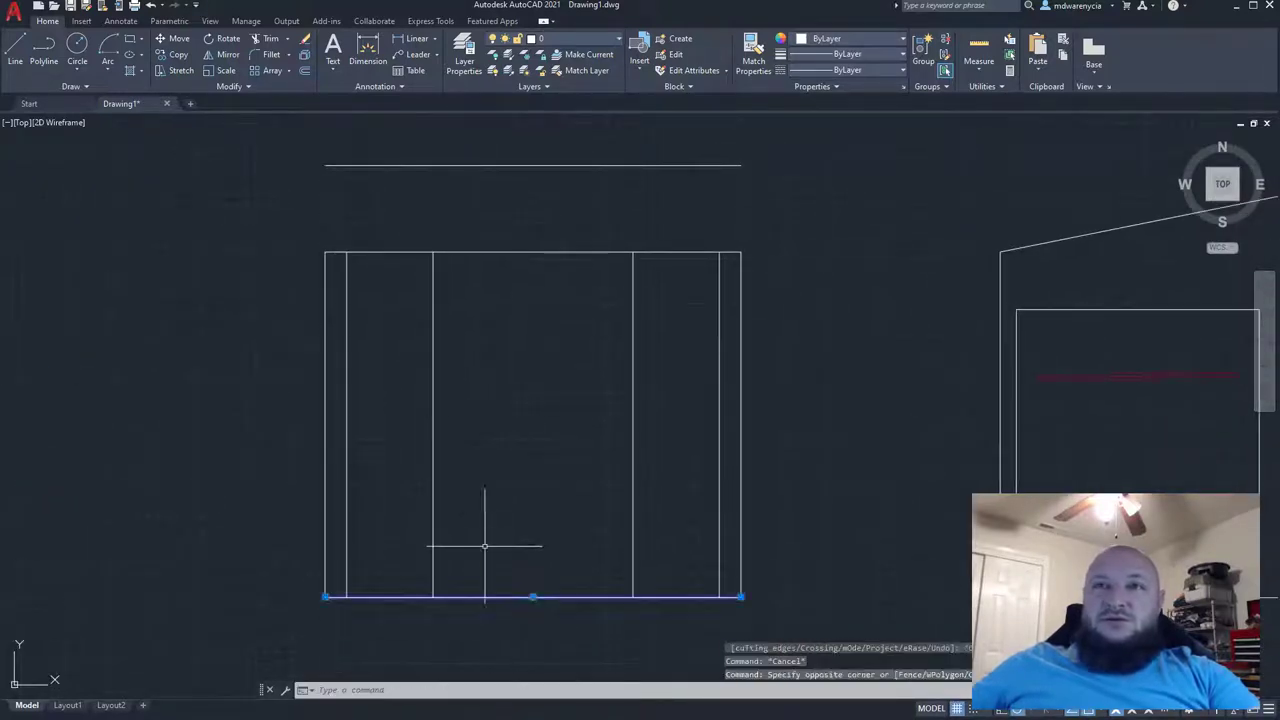
text(off)
key(Return)
text(6)
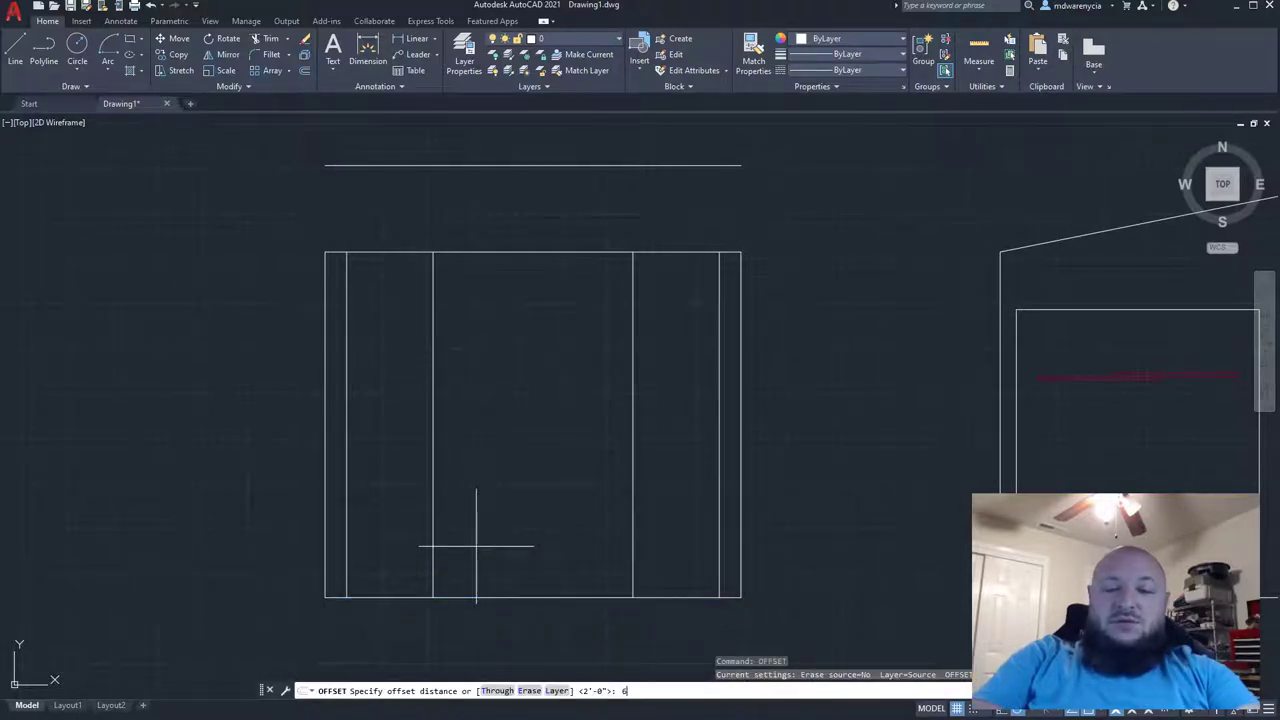
text('8)
key(Return)
click(476, 546)
key(Escape)
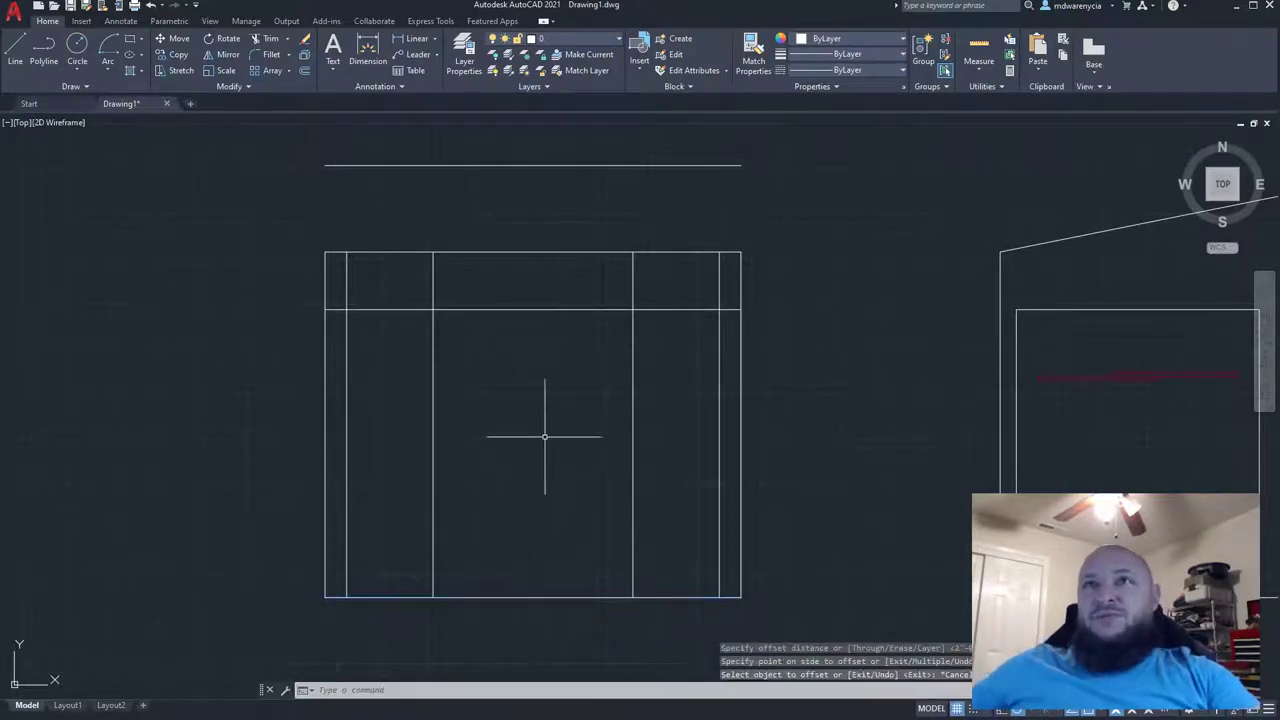
- Offset the window head line downward by 3' to form the sill line on the window wall elevation
click(614, 375)
click(565, 313)
text(offs)
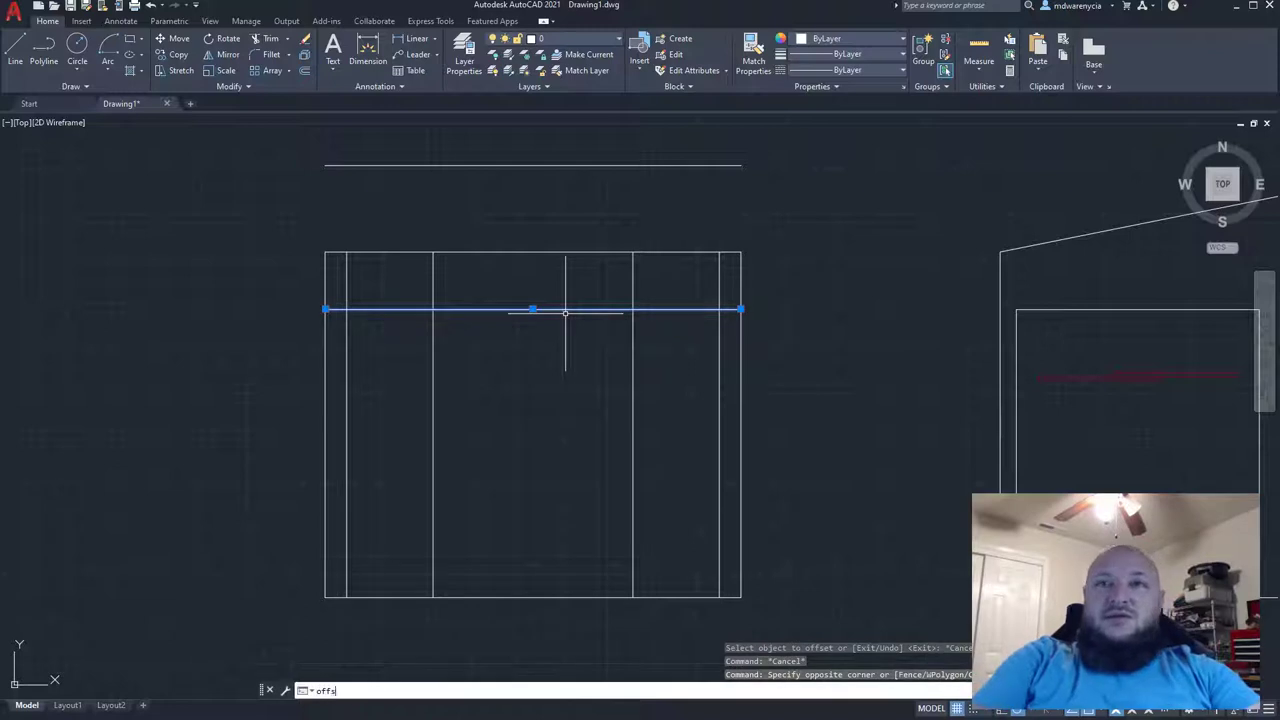
text(et)
key(Return)
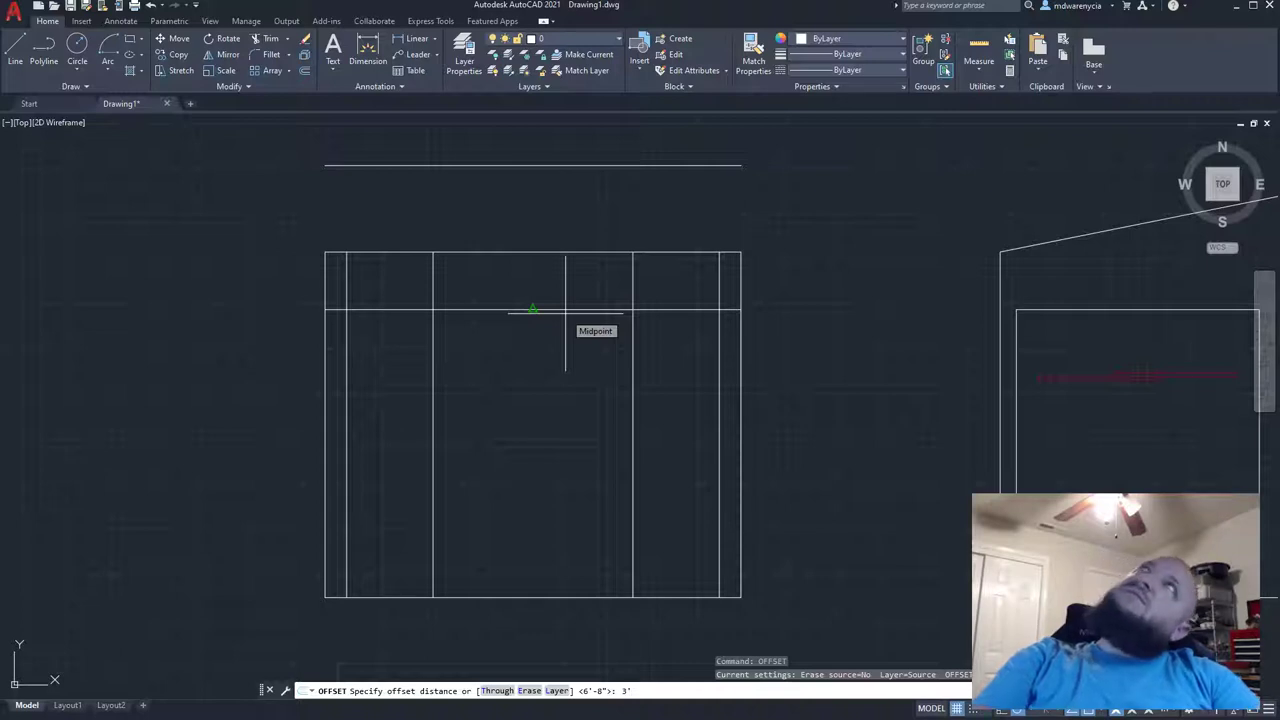
text(3')
key(Return)
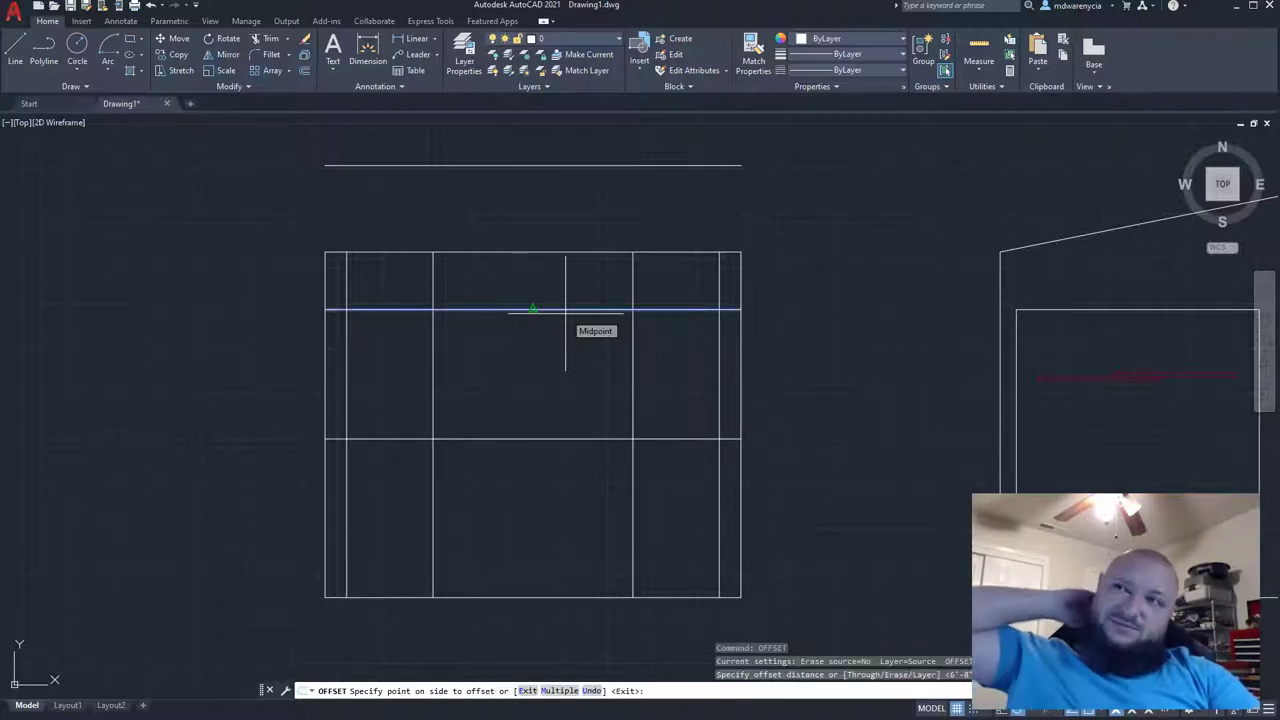
click(557, 529)
middle_drag(475, 468, 420, 458)
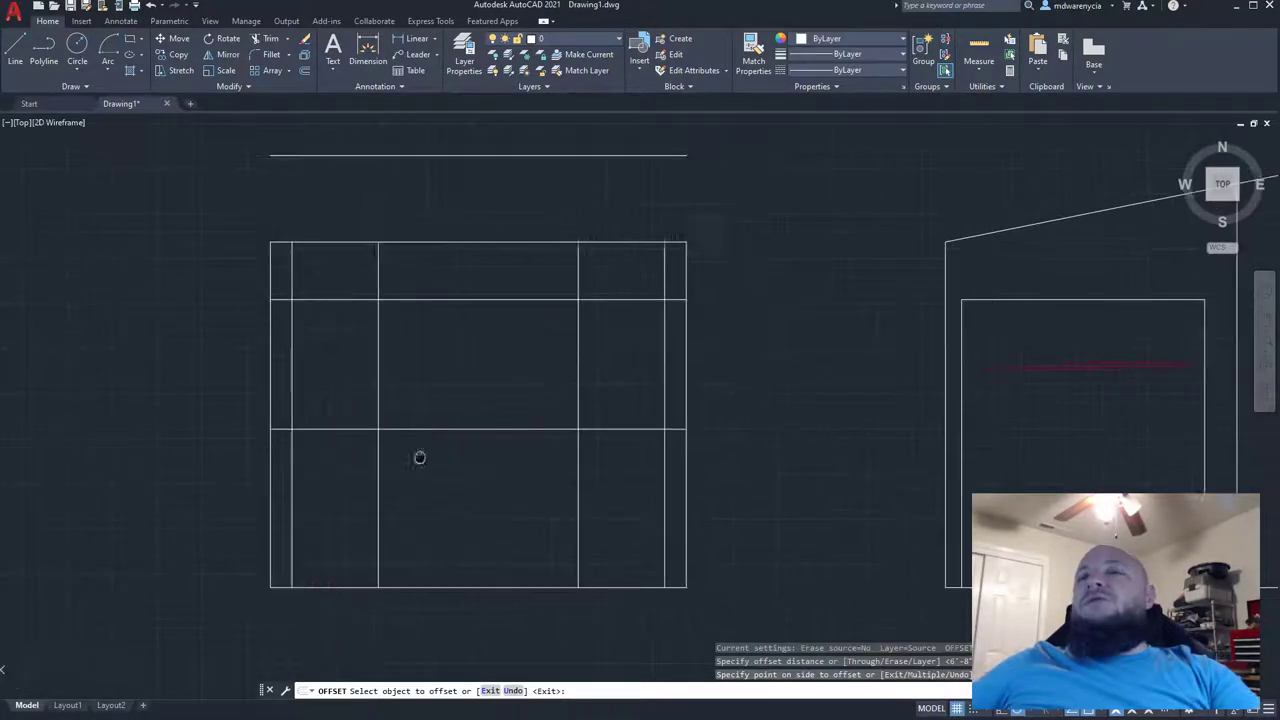
scroll(420, 457, down, 2)
key(Escape)
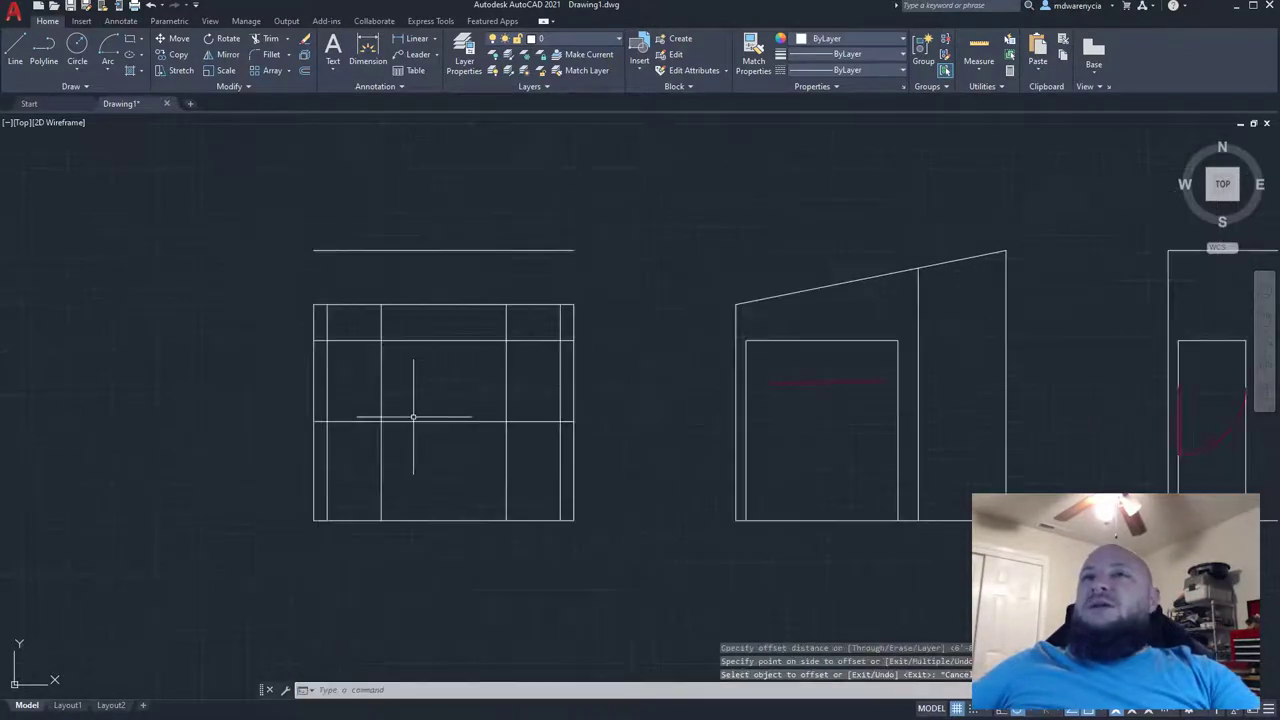
- Select the four jamb lines and the head and sill lines of the window wall elevation for trimming
click(565, 438)
click(320, 320)
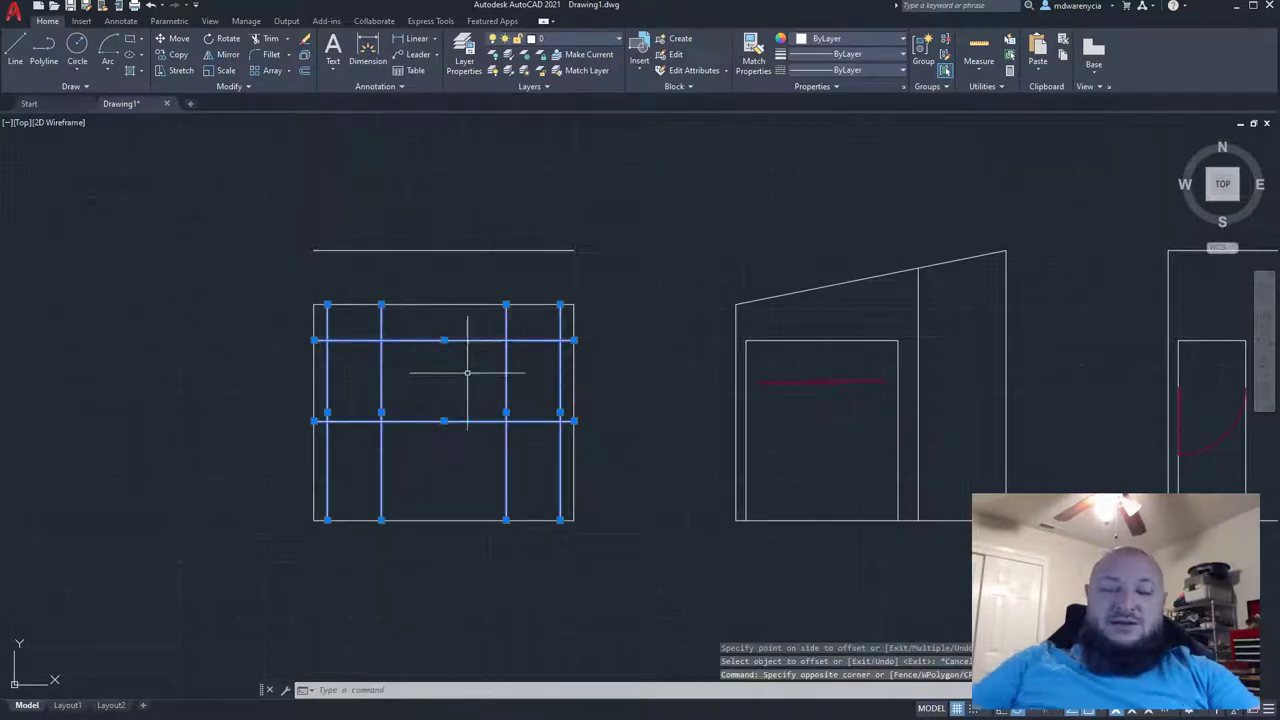
text(tr)
key(Return)
click(599, 316)
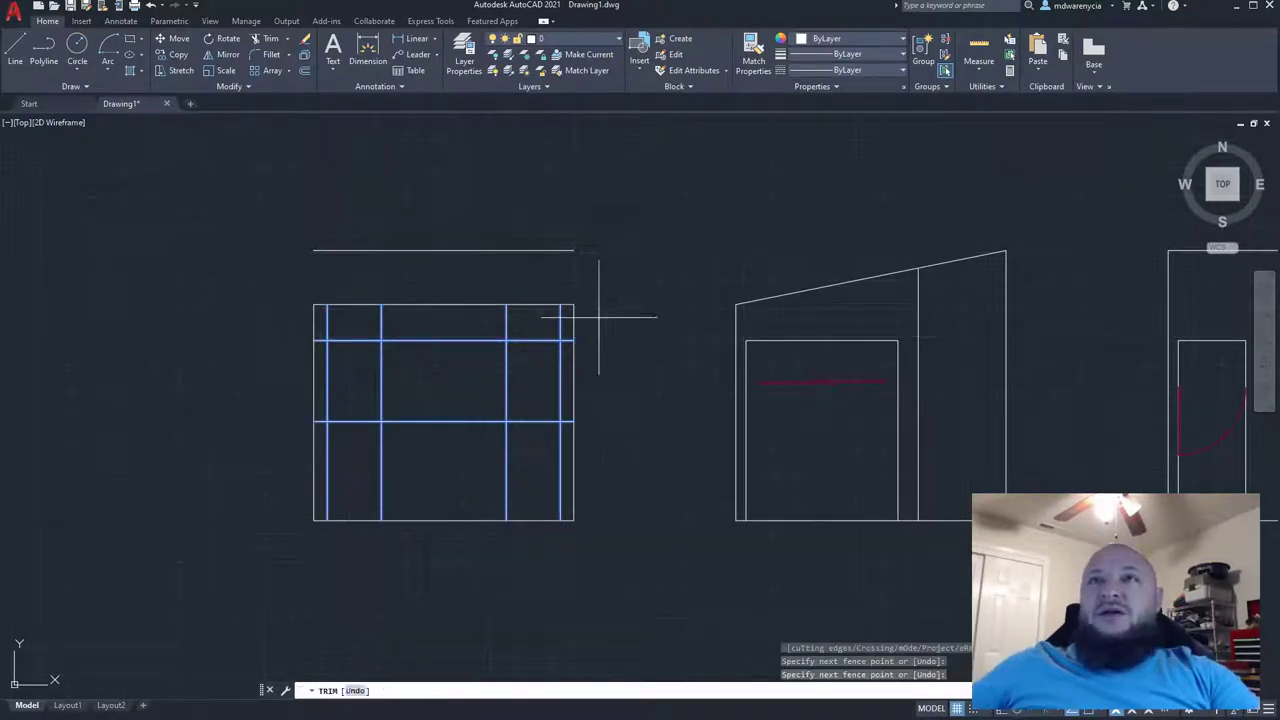
click(276, 312)
key(Return)
key(ctrl+z)
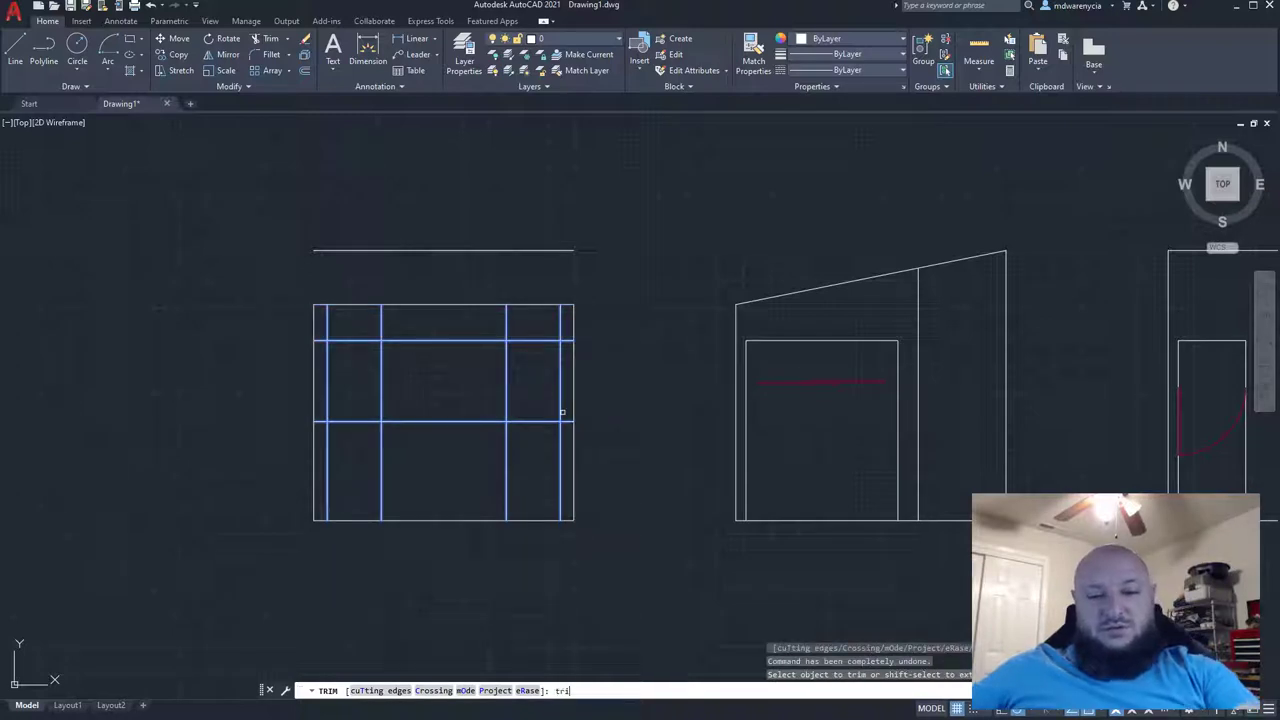
- Trim the window jambs above the head line and the head and sill lines between the left wall edge and left window
click(569, 318)
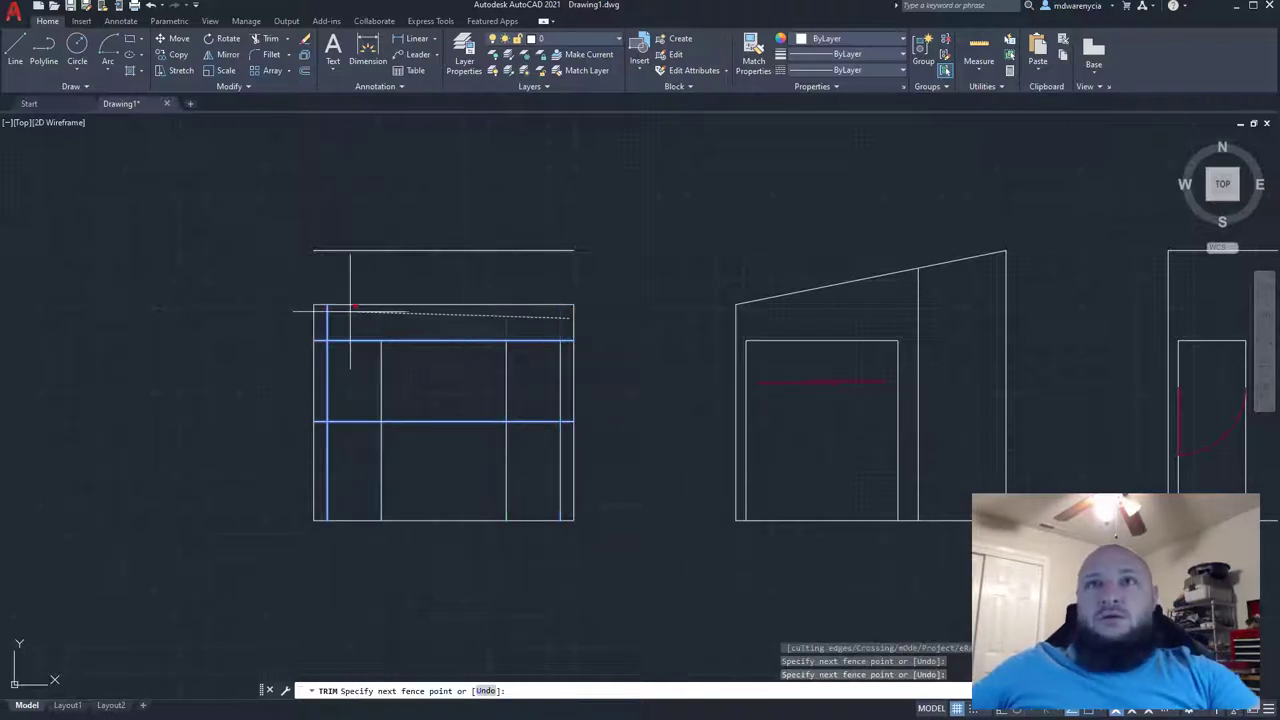
key(Return)
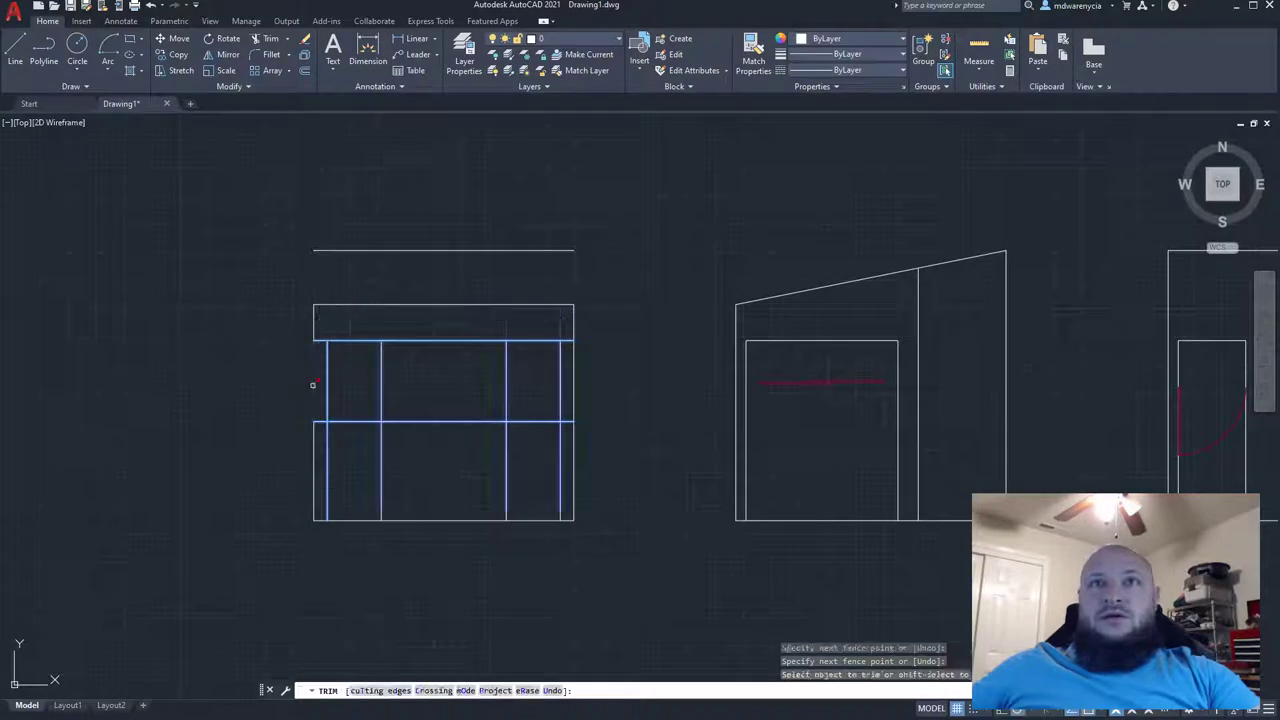
click(323, 317)
key(Return)
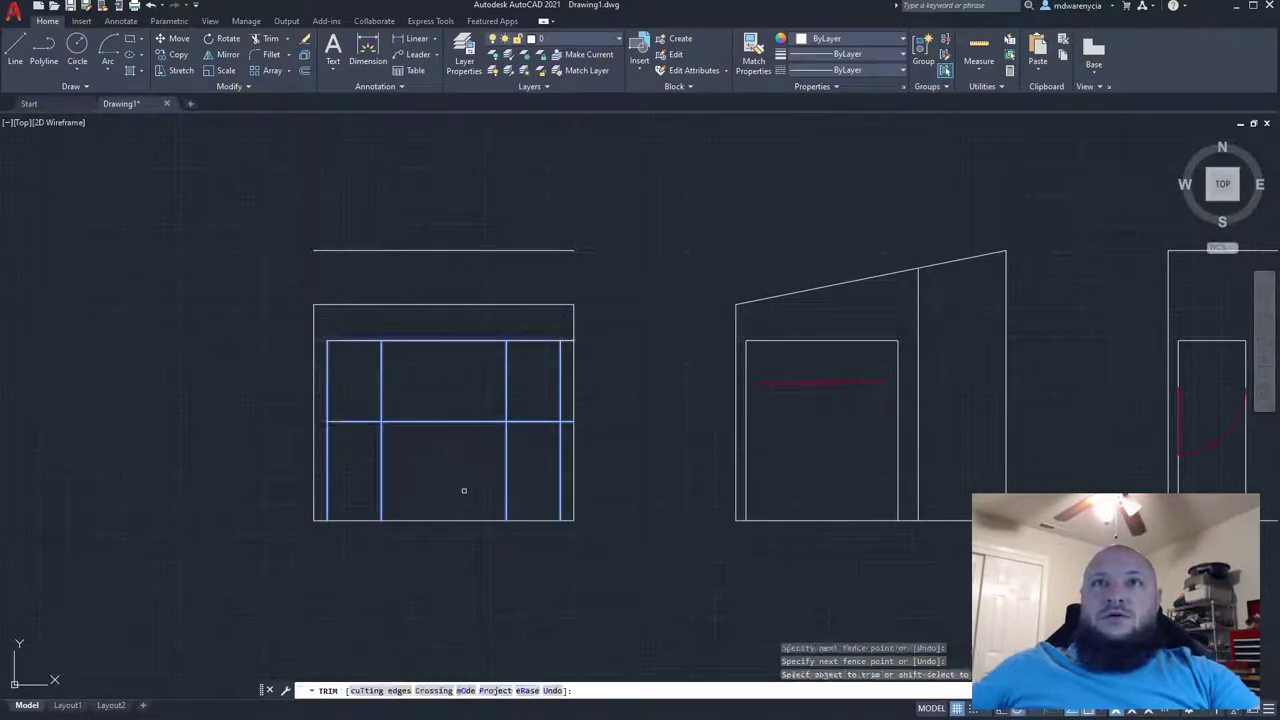
- Trim the jambs below the sill line and the head and sill lines between the windows and beside the right wall edge
mouse_move(570, 452)
mouse_down()
mouse_move(300, 449)
mouse_move(341, 450)
mouse_up()
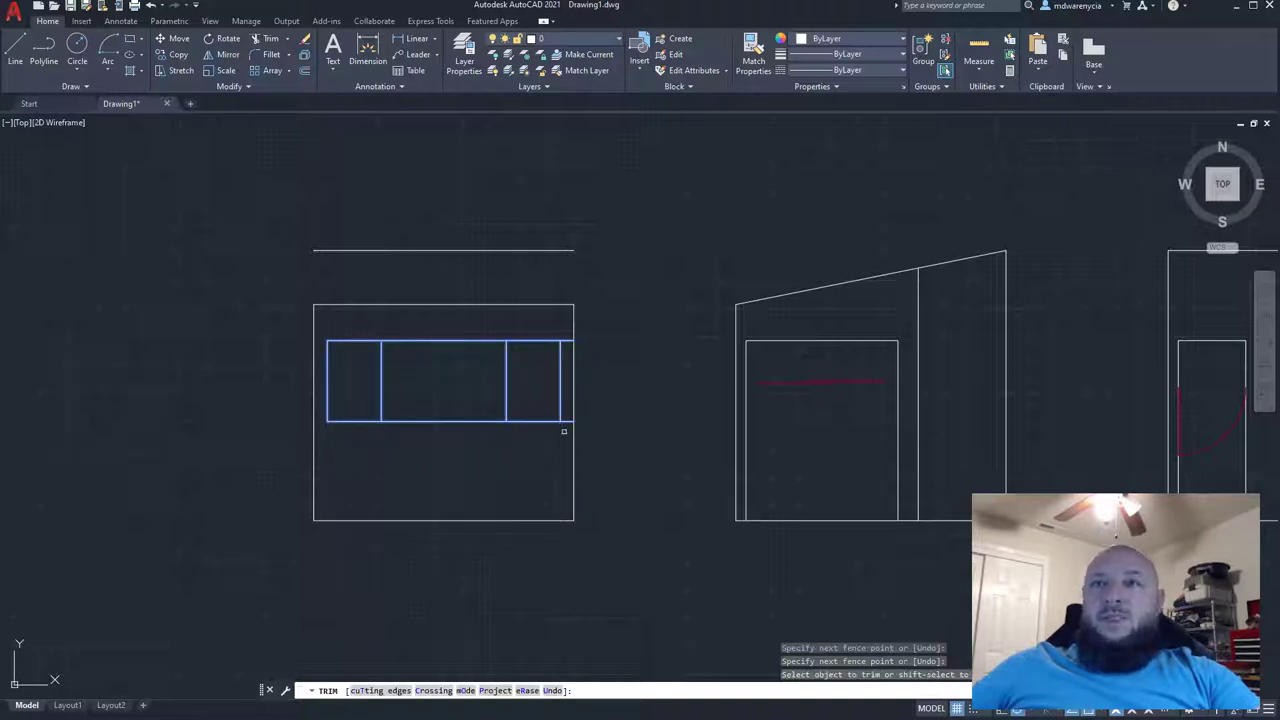
click(564, 431)
key(Return)
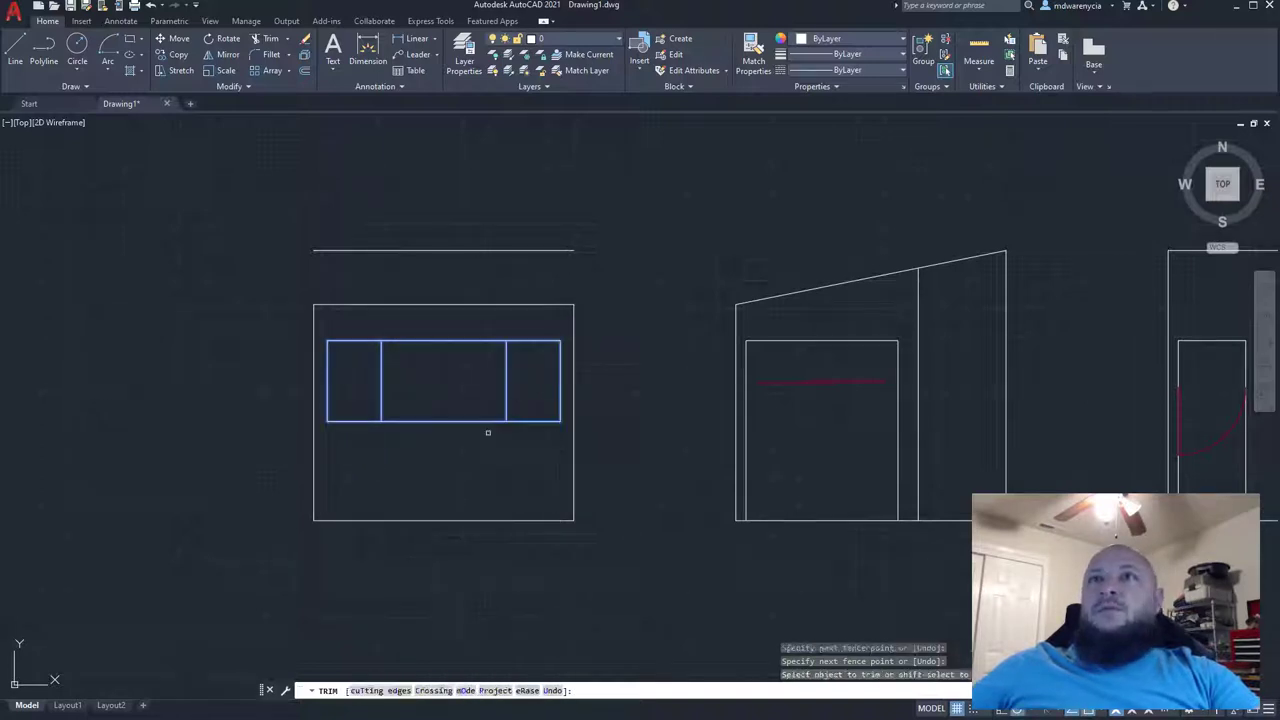
click(485, 432)
key(Return)
key(Escape)
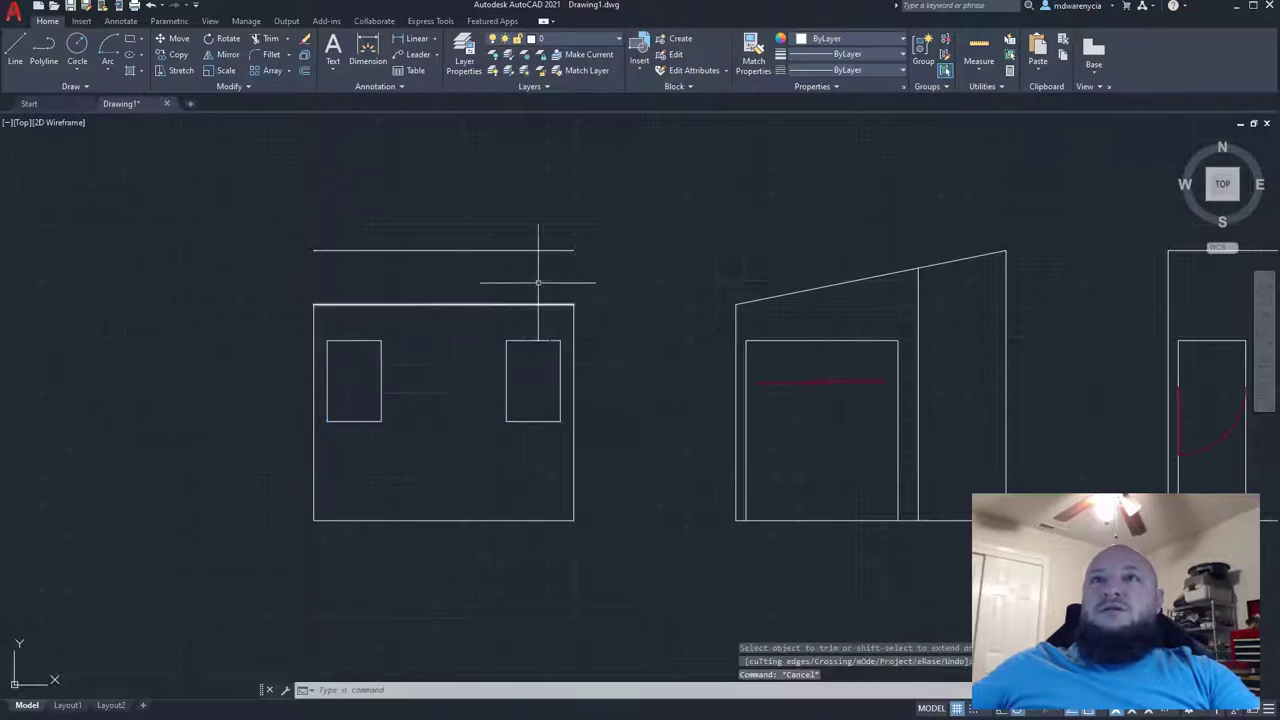
- Erase the leftover upper ceiling line above the window wall elevation
scroll(538, 283, down, 5)
click(445, 248)
click(391, 200)
key(Delete)
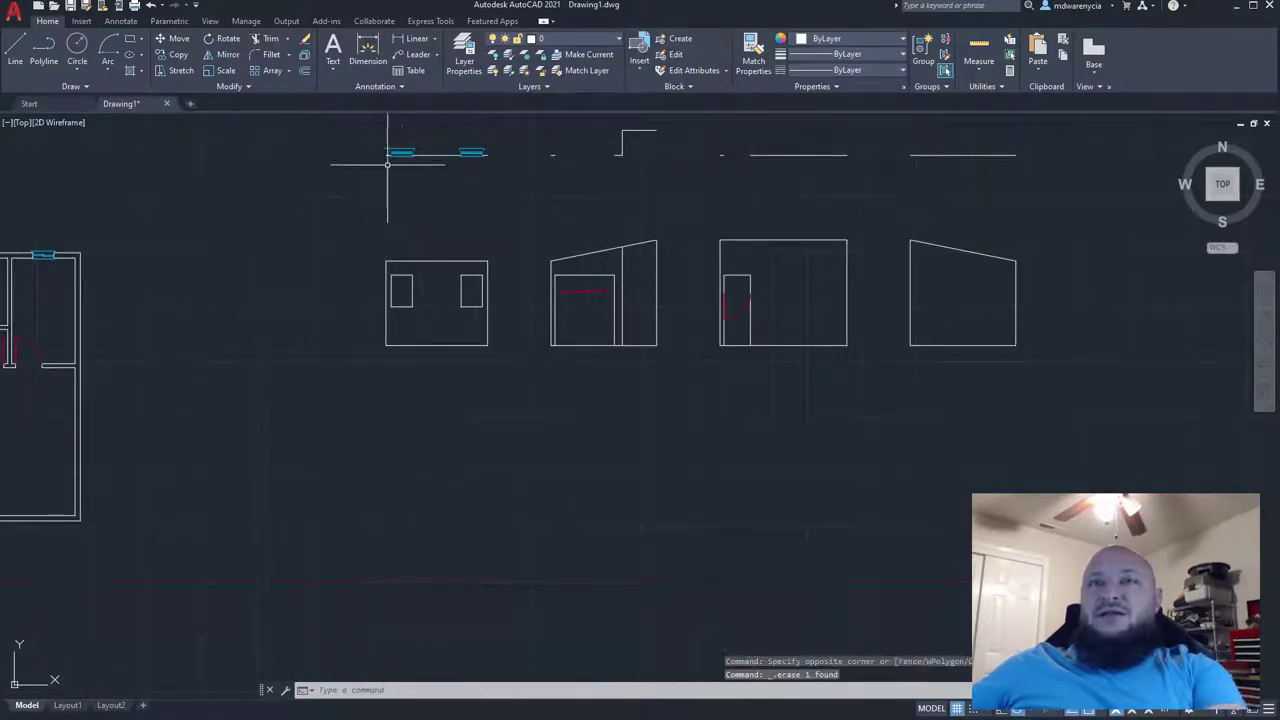
- Move the two plan window symbols straight down onto the window openings of the window wall elevation
click(403, 153)
click(466, 152)
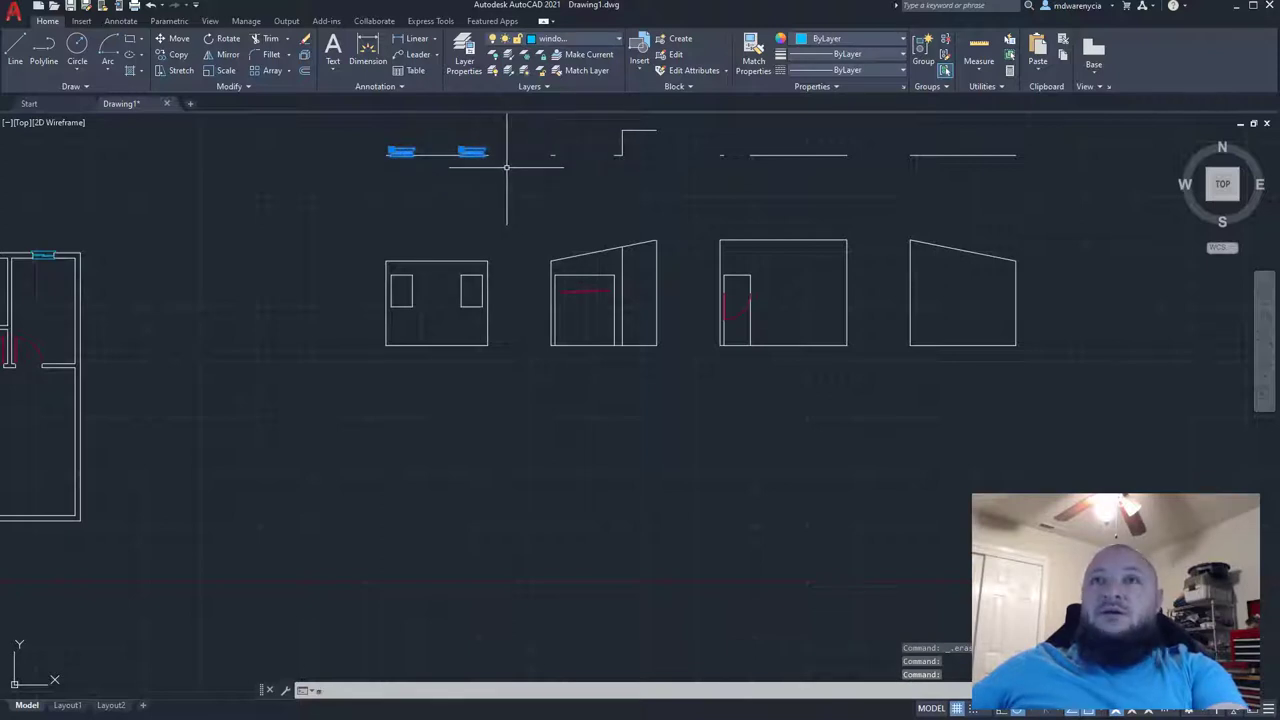
text(m)
key(Return)
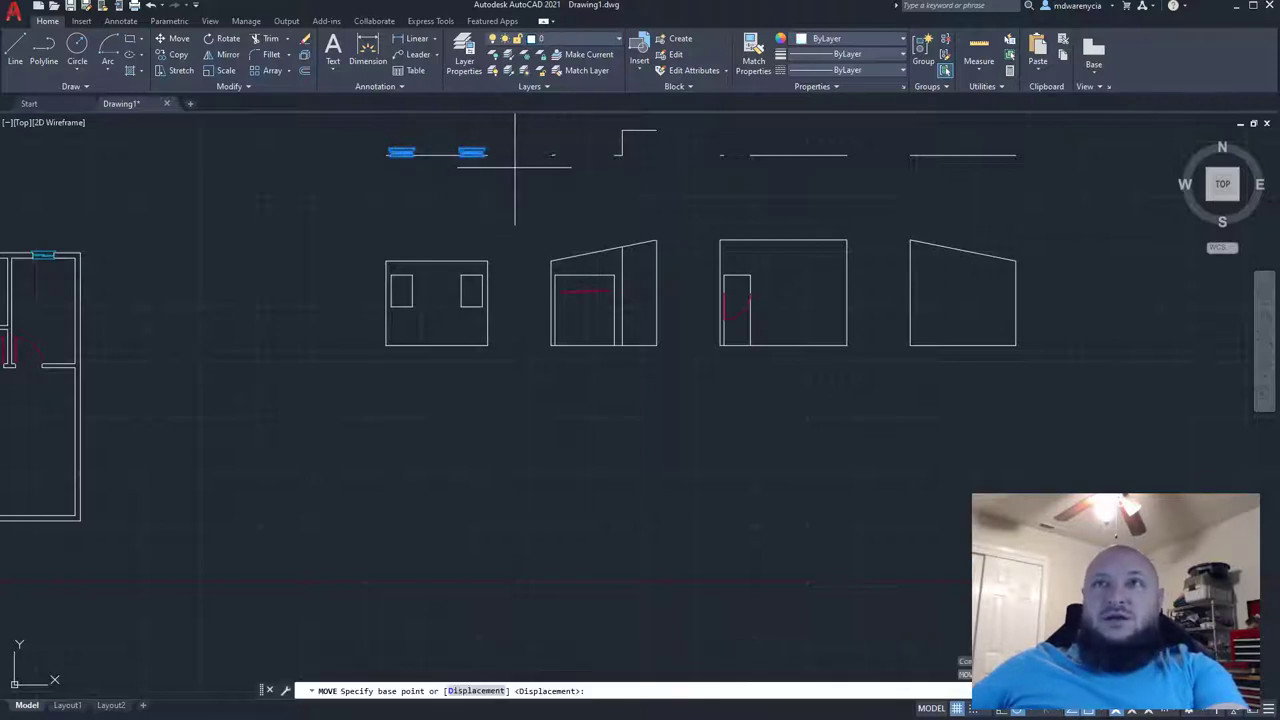
click(514, 166)
click(515, 305)
- Erase the row of unfolded plan wall lines above the four elevations
middle_drag(506, 248, 370, 452)
key(Escape)
click(222, 385)
click(920, 309)
key(Delete)
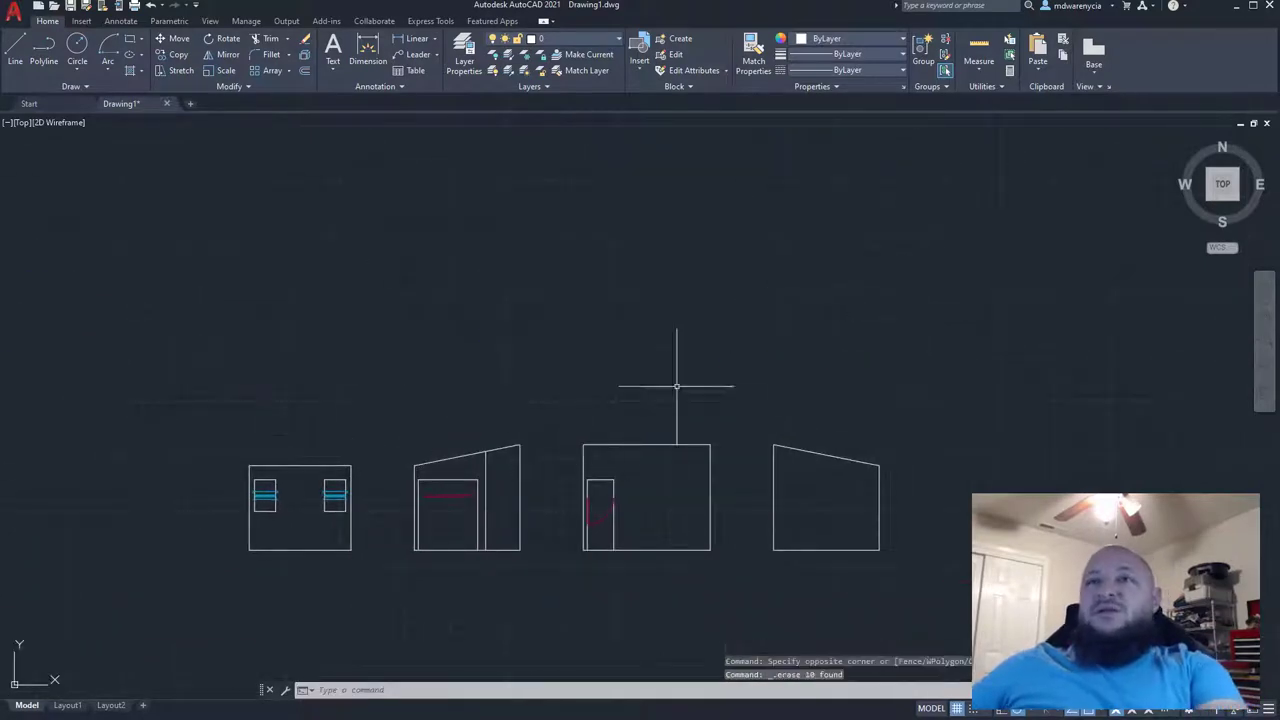
- Measure the wall segment between the windows and the room width in the floor plan
middle_drag(279, 515, 390, 416)
middle_drag(244, 427, 537, 355)
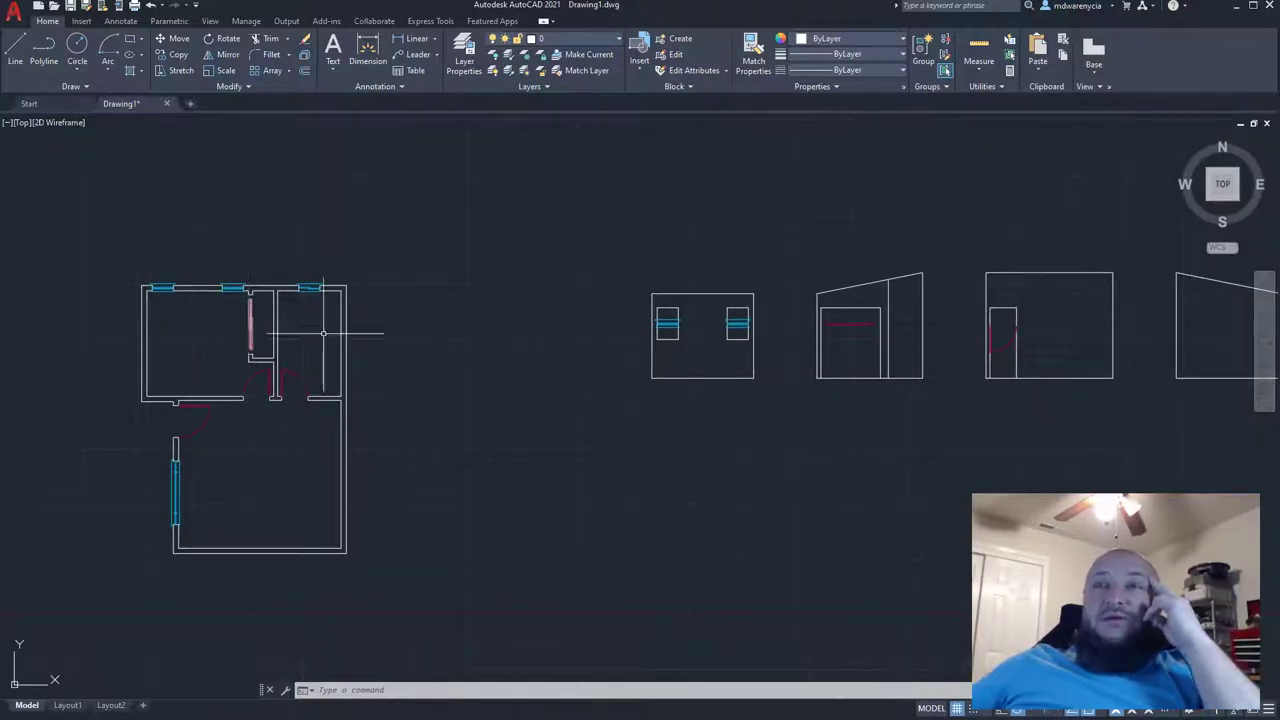
scroll(231, 289, up, 8)
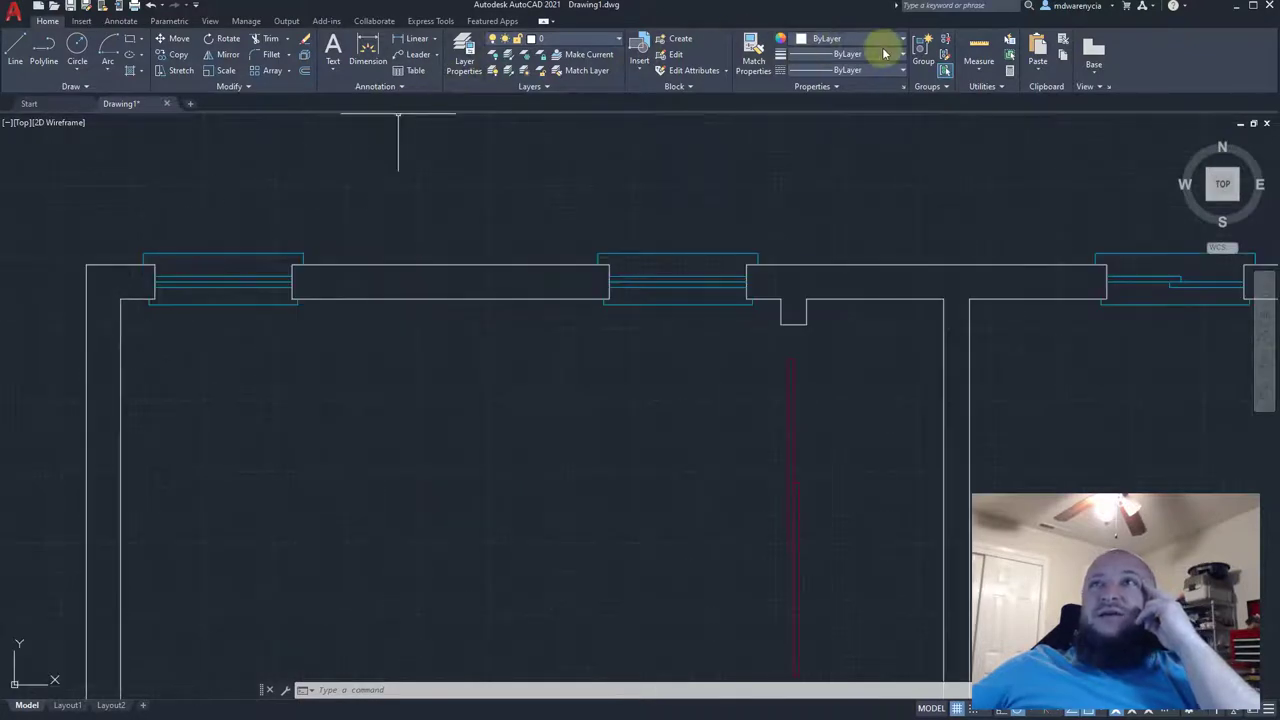
click(978, 48)
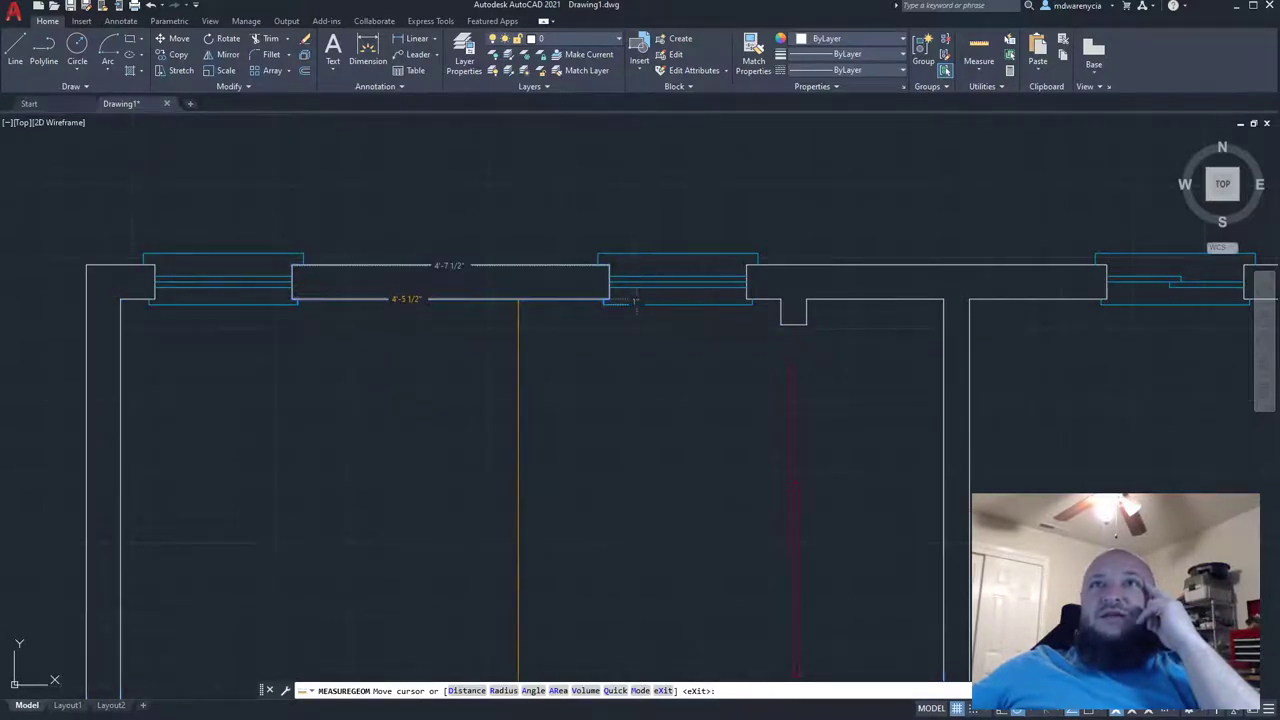
scroll(518, 300, down, 5)
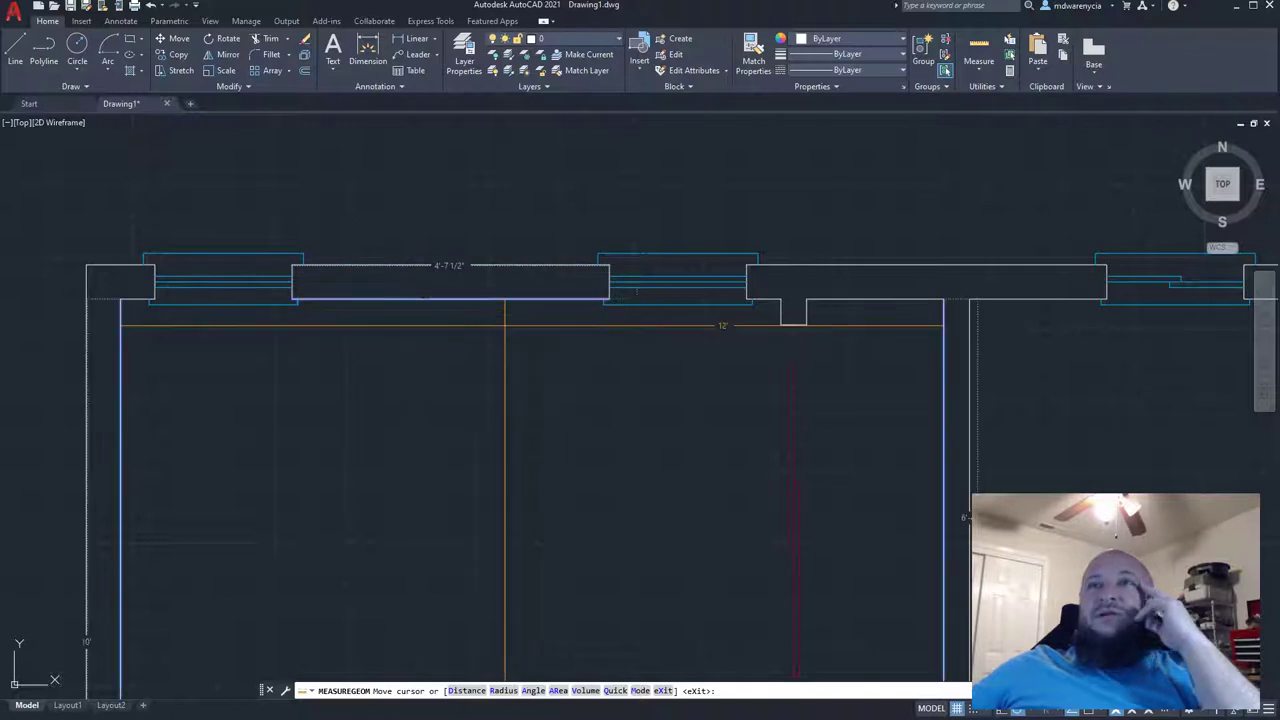
key(Escape)
mouse_move(647, 355)
middle_down()
mouse_move(457, 343)
mouse_move(363, 418)
middle_up()
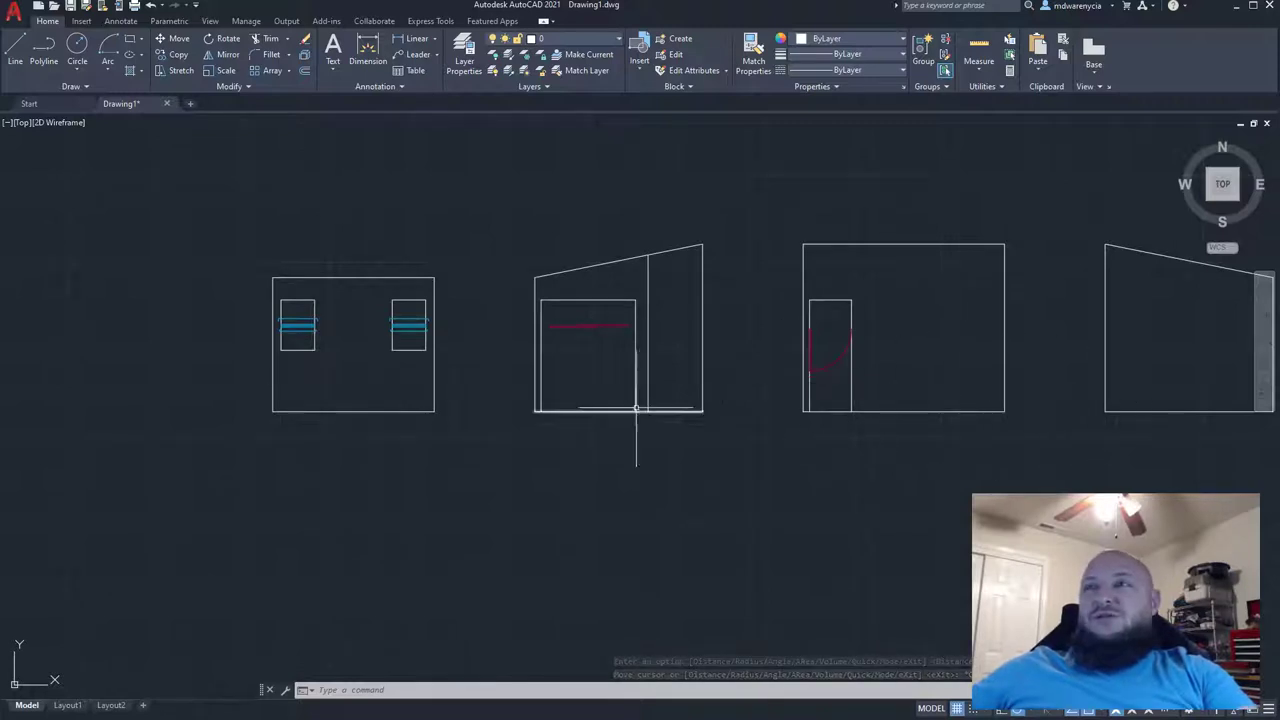
mouse_move(636, 408)
middle_down()
mouse_move(371, 443)
mouse_move(236, 421)
middle_up()
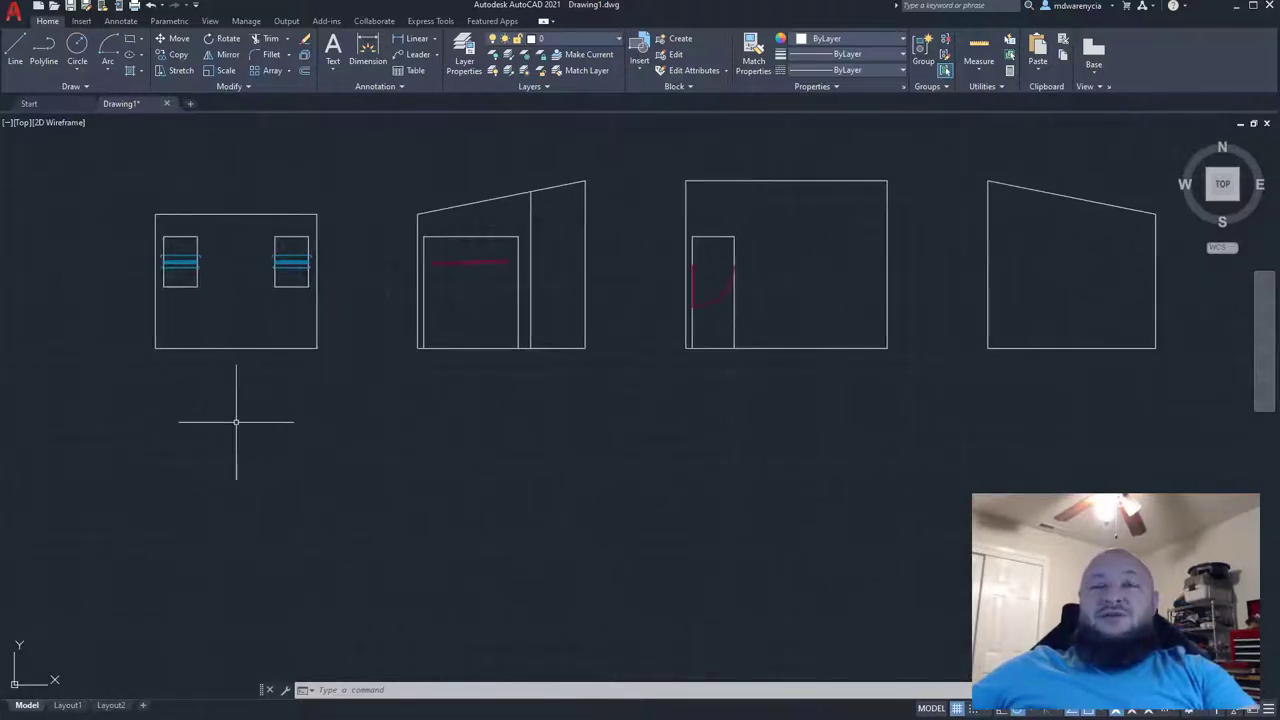
middle_drag(63, 262, 161, 392)
scroll(375, 402, up, 5)
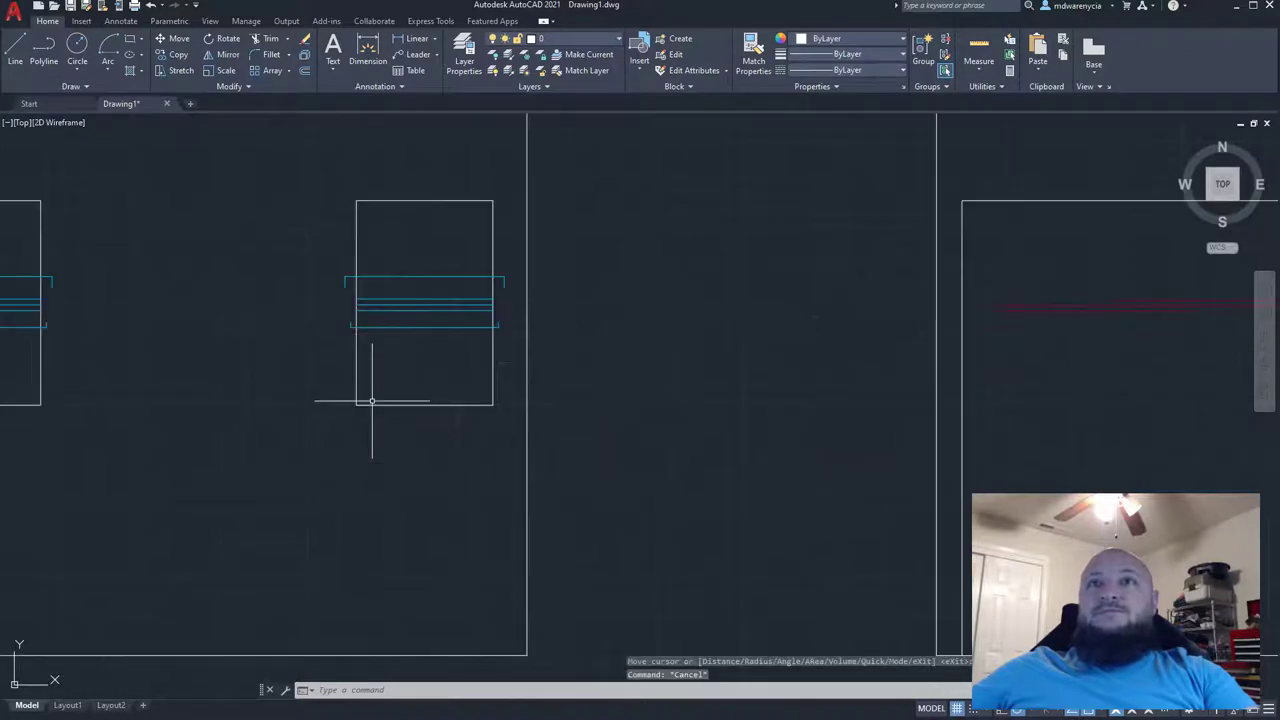
- Offset the head line of the sliding closet door opening upward by 1" for the door trim
scroll(383, 405, down, 4)
middle_drag(814, 423, 434, 372)
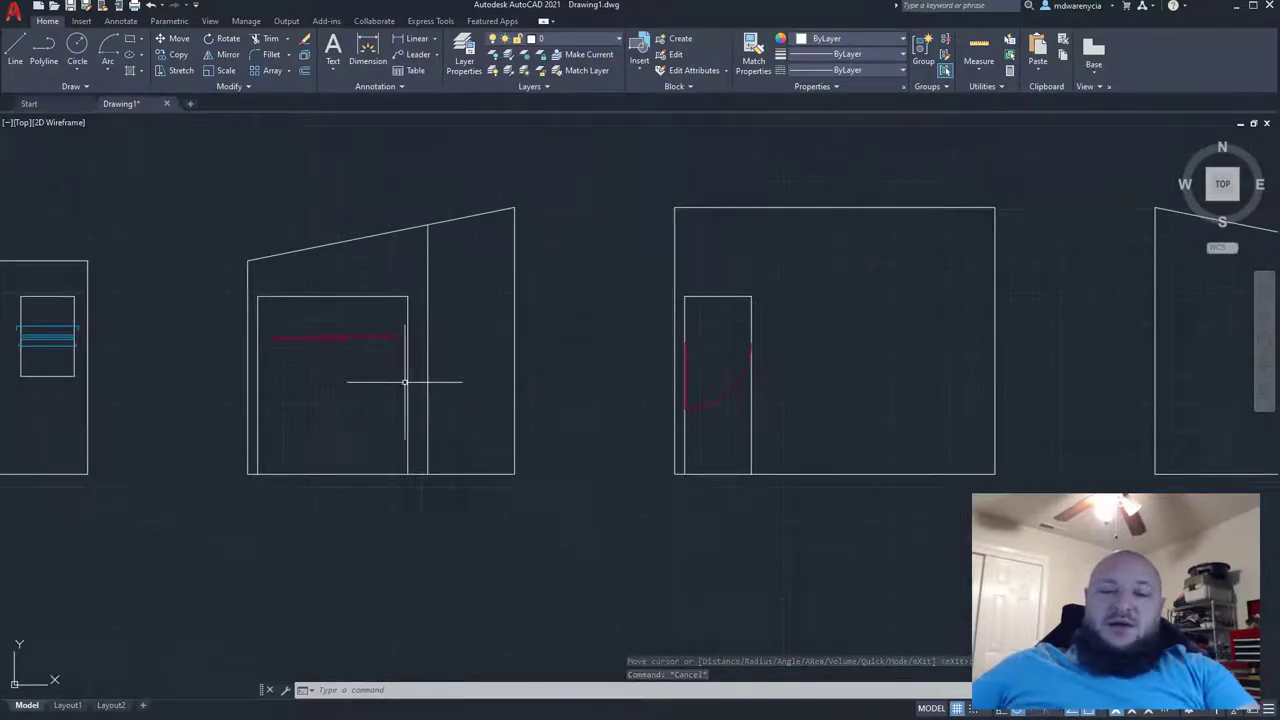
text(offset)
key(Return)
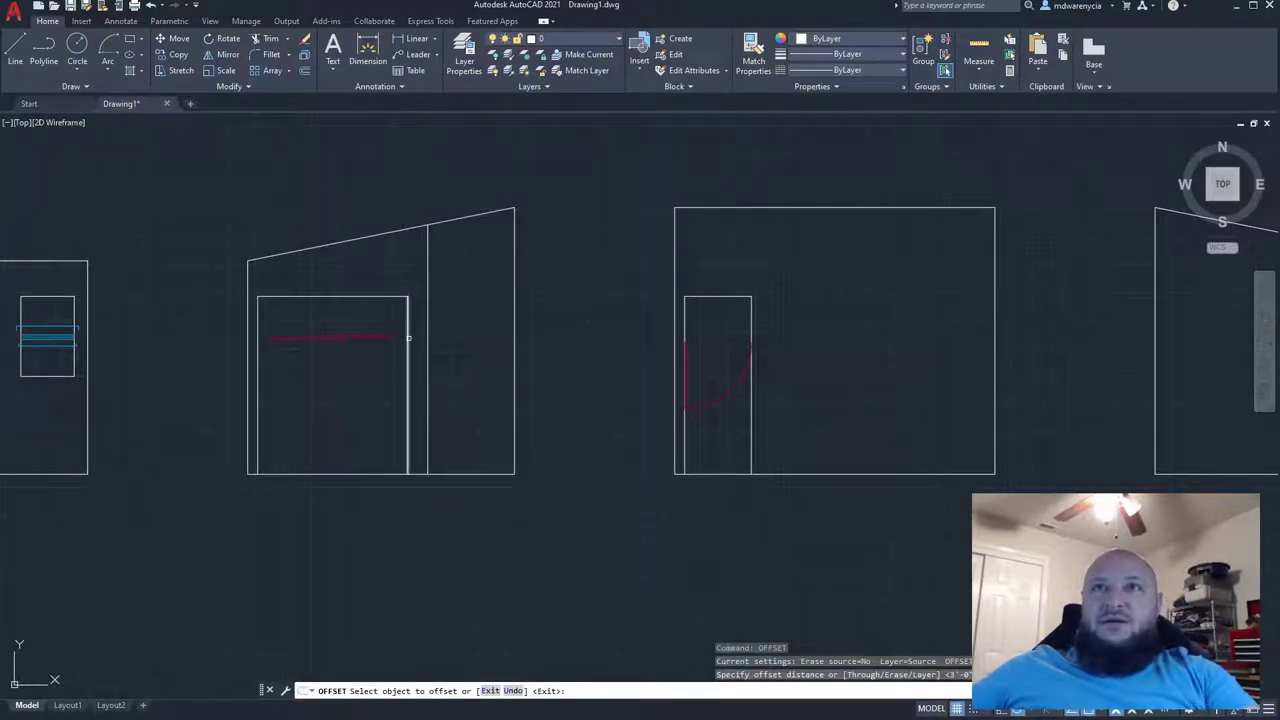
click(408, 340)
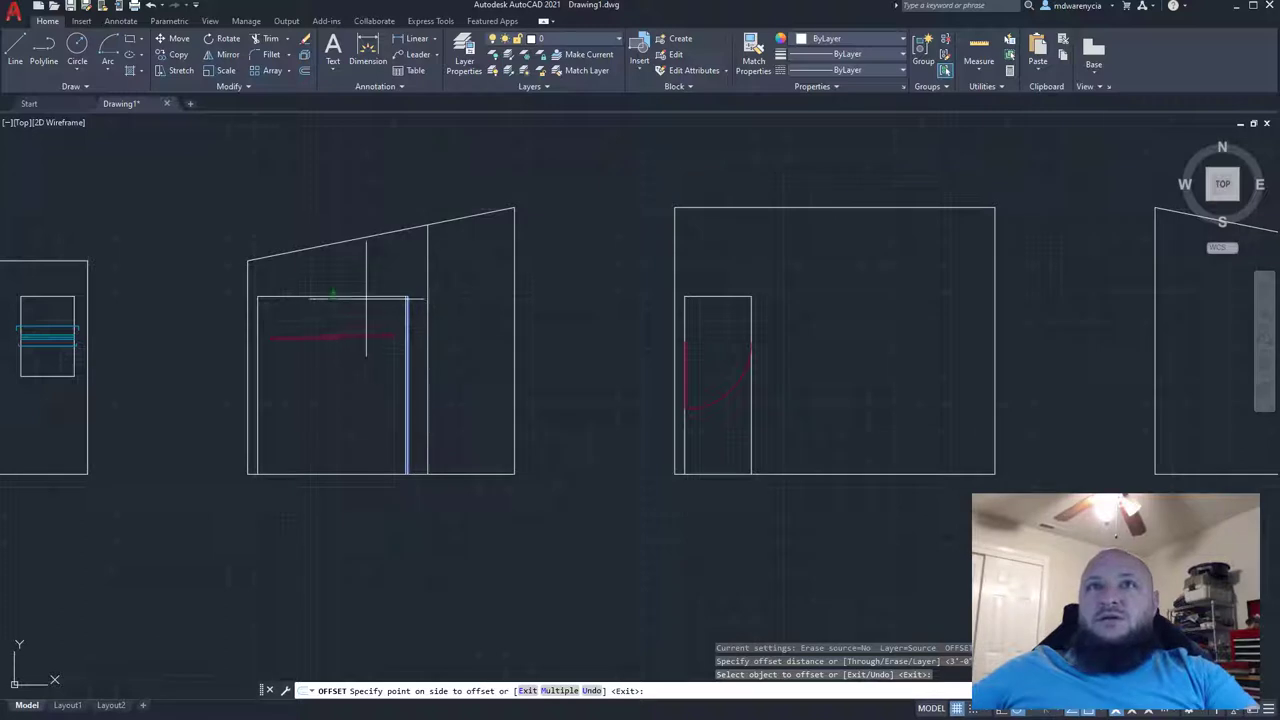
key(Escape)
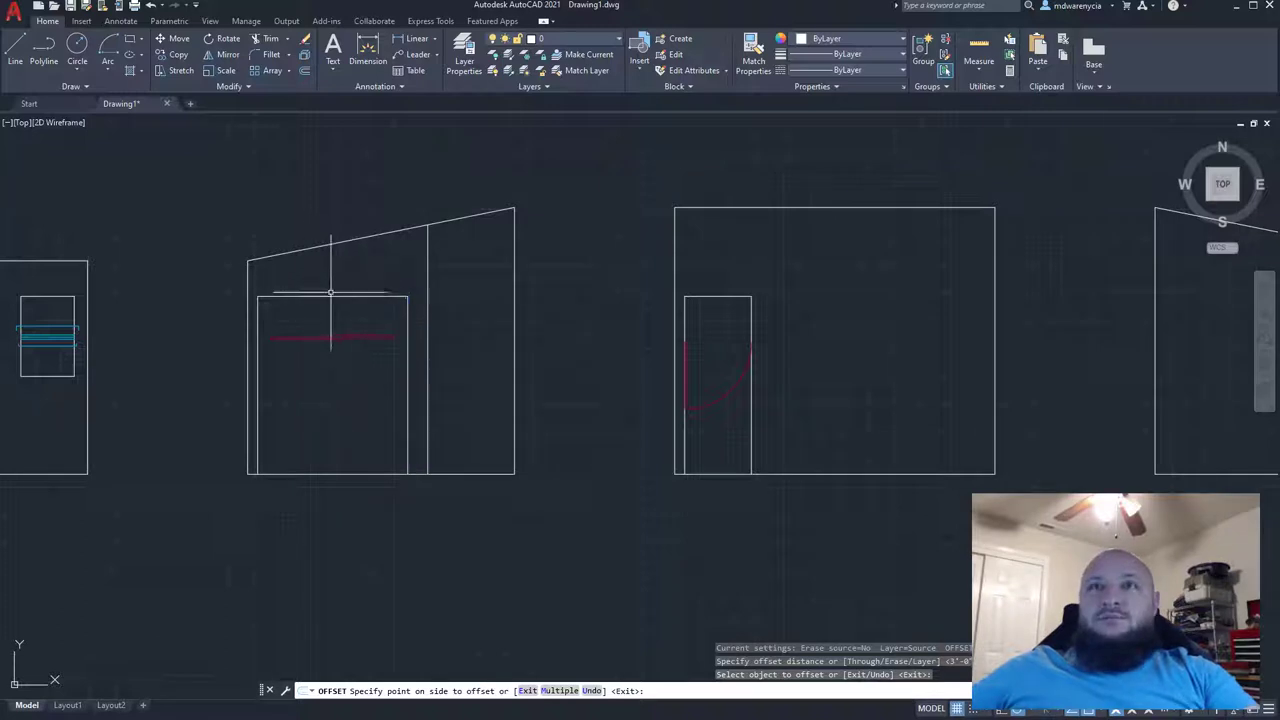
click(322, 296)
key(Return)
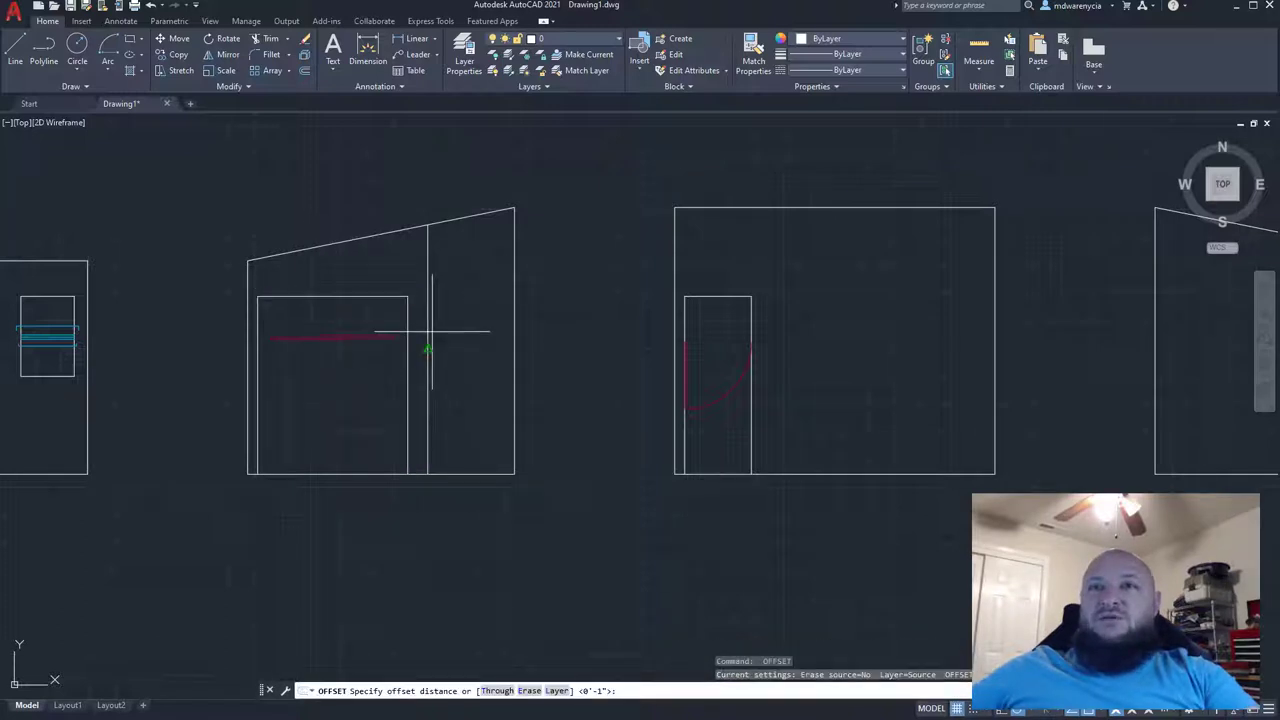
scroll(345, 288, up, 5)
key(Return)
click(340, 340)
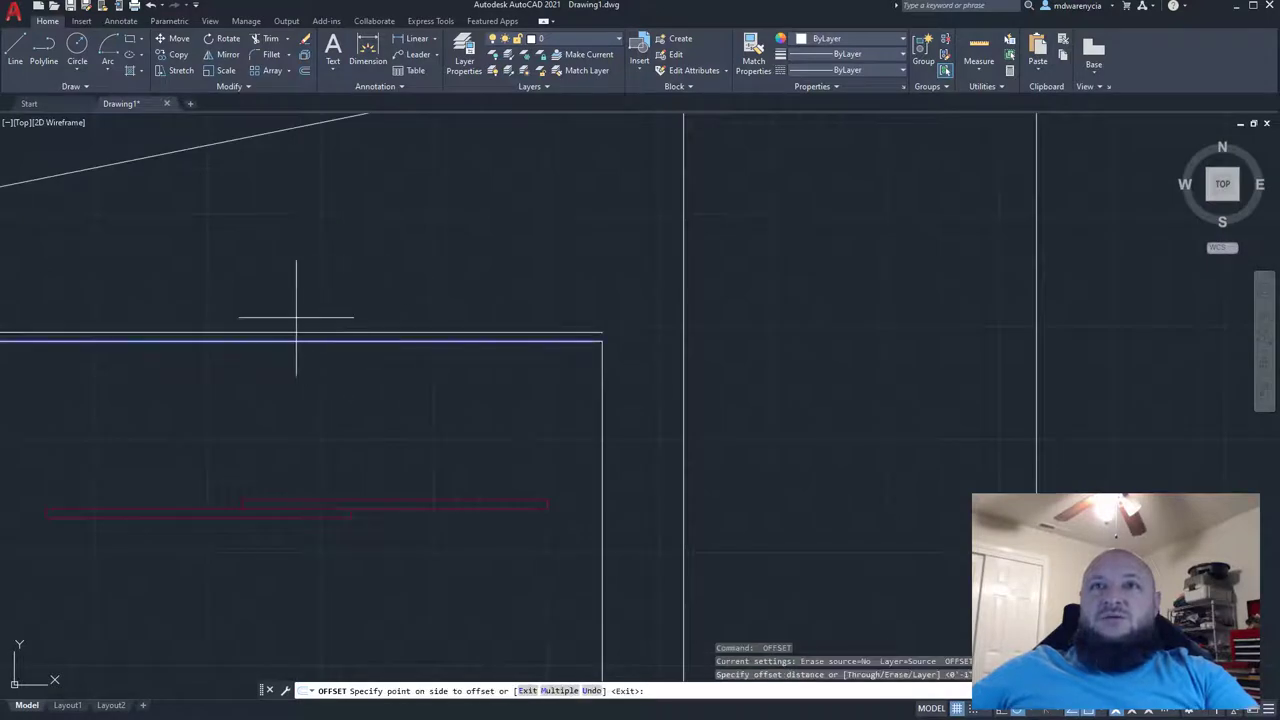
click(286, 251)
- Offset both jamb lines of the sliding closet door opening outward by 1"
scroll(454, 271, down, 5)
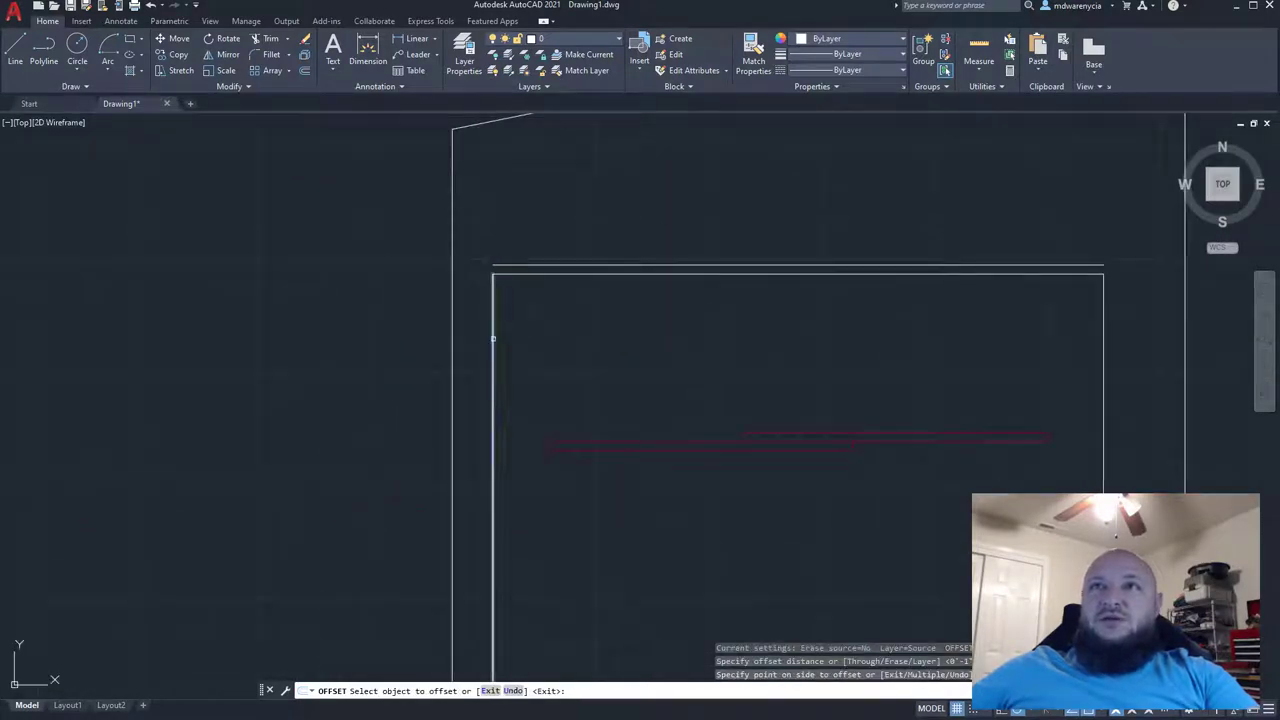
click(493, 336)
click(370, 322)
middle_drag(900, 423, 580, 344)
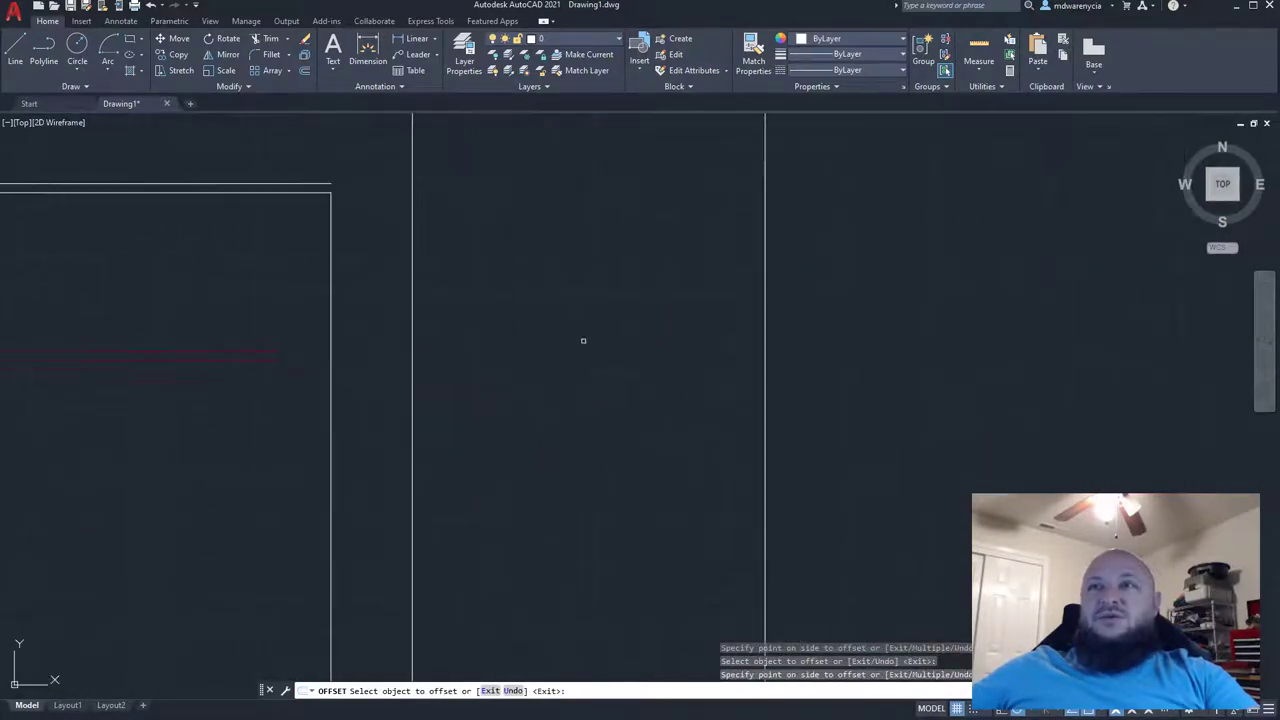
scroll(520, 397, down, 4)
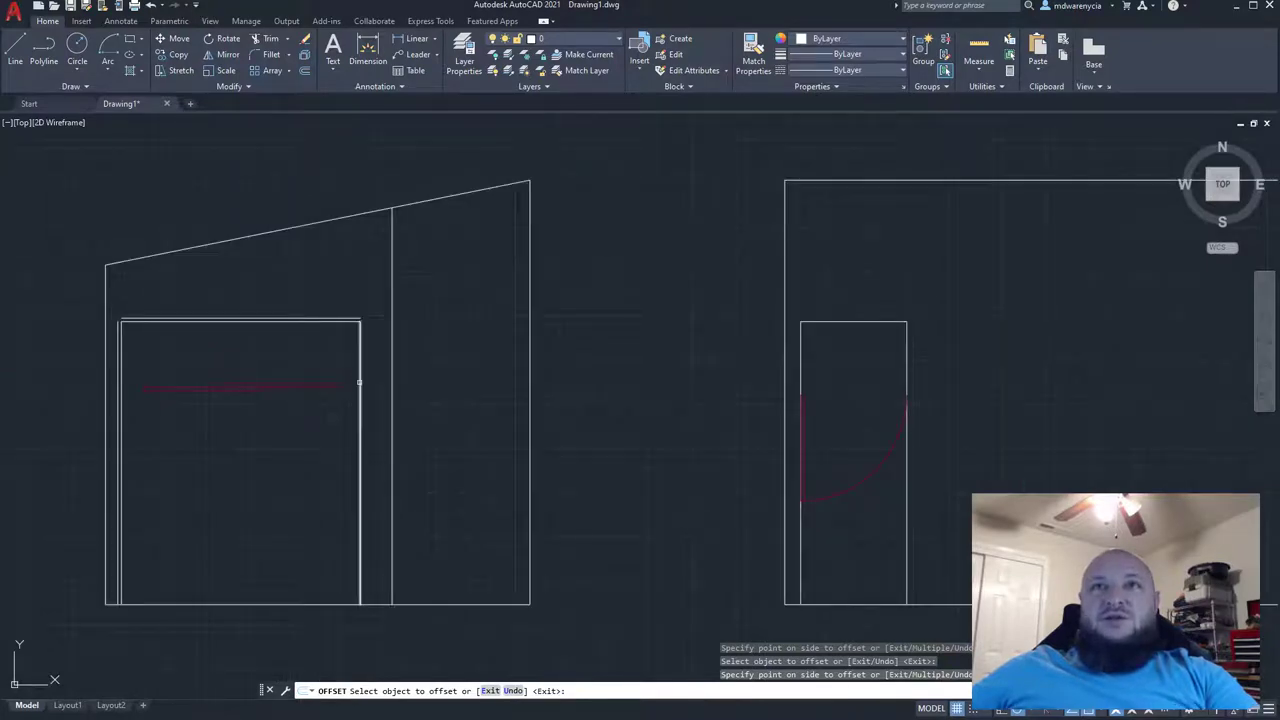
- Offset the left jamb, head and right jamb of the swing door opening outward by 1"
middle_drag(615, 423, 420, 391)
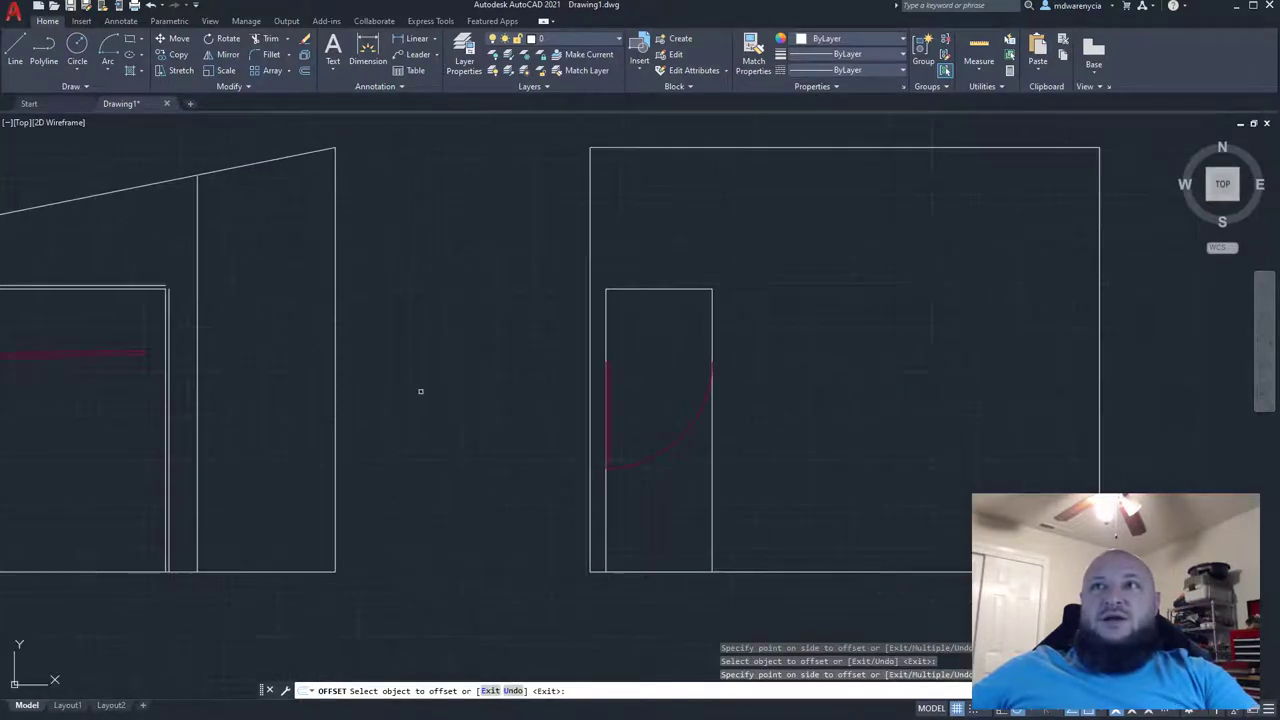
click(607, 321)
click(502, 297)
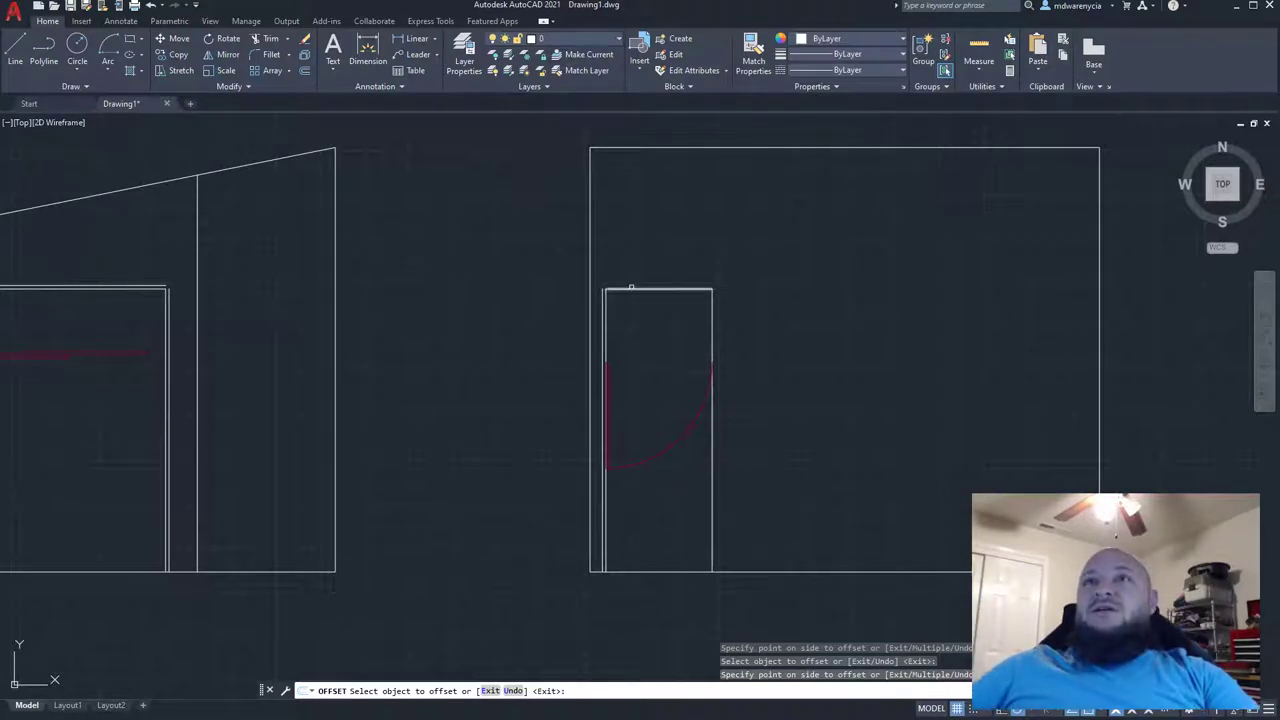
click(631, 287)
click(637, 252)
click(710, 326)
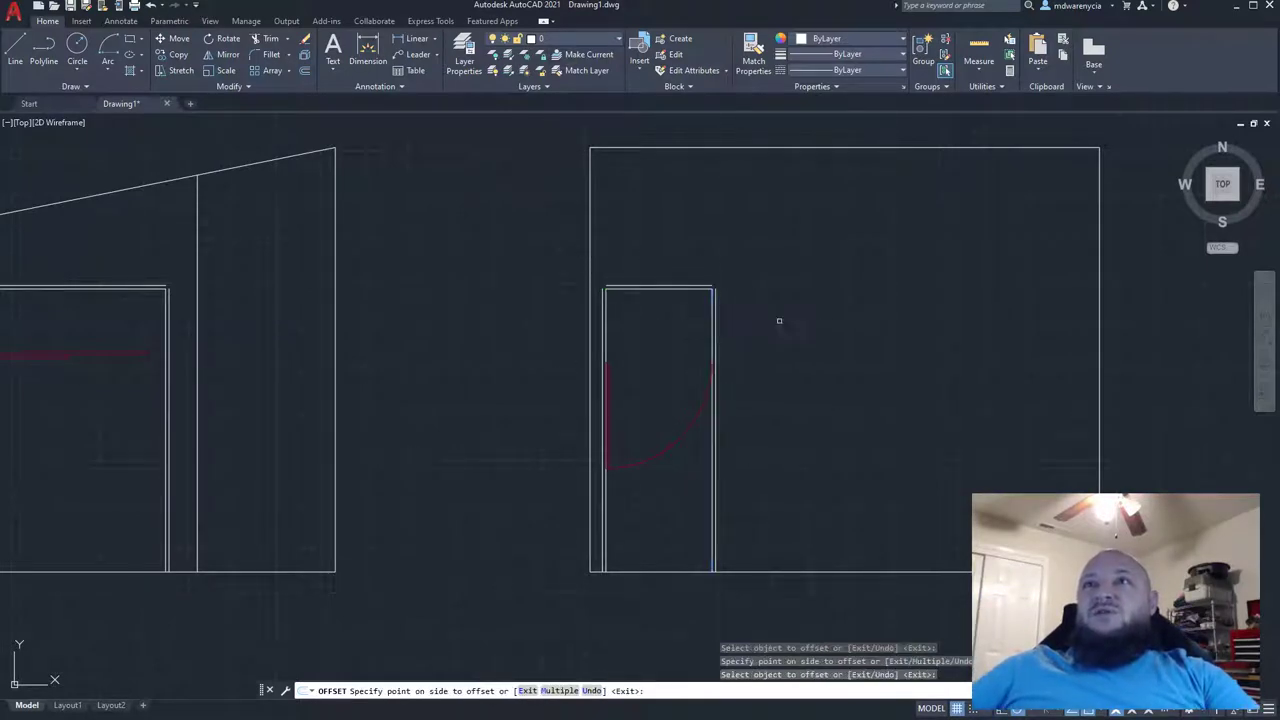
click(780, 320)
- Offset the right window's sill line downward by 1" on the window wall elevation
scroll(74, 445, down, 2)
middle_drag(74, 445, 500, 407)
middle_drag(322, 418, 473, 408)
scroll(472, 407, up, 5)
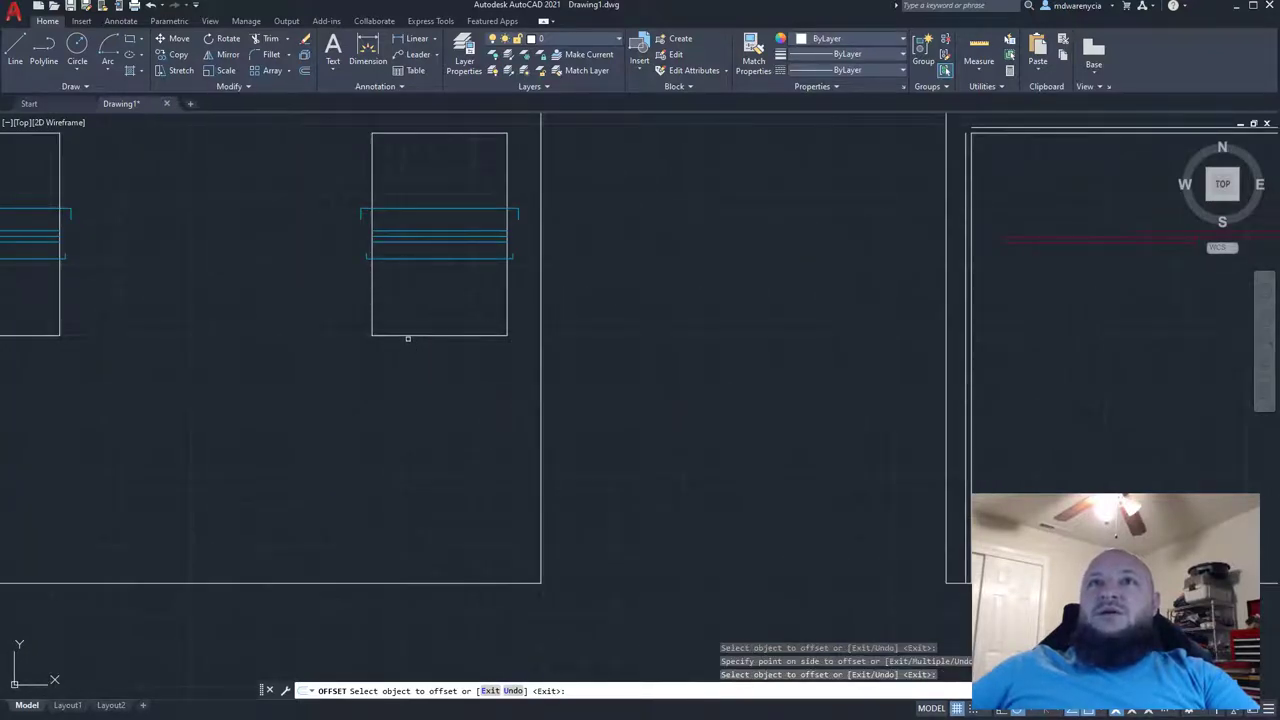
click(412, 338)
click(402, 335)
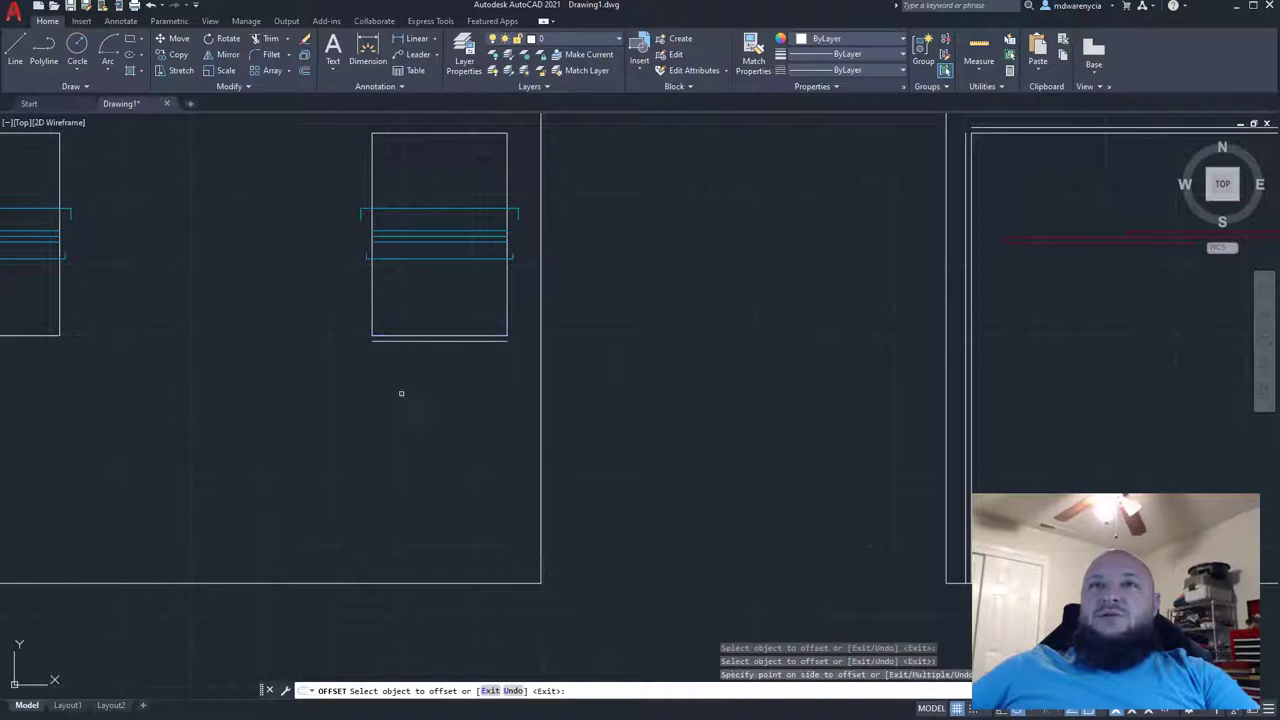
- Offset the left, right and top edges of the right-hand window outward to form its trim lines
click(370, 288)
click(507, 285)
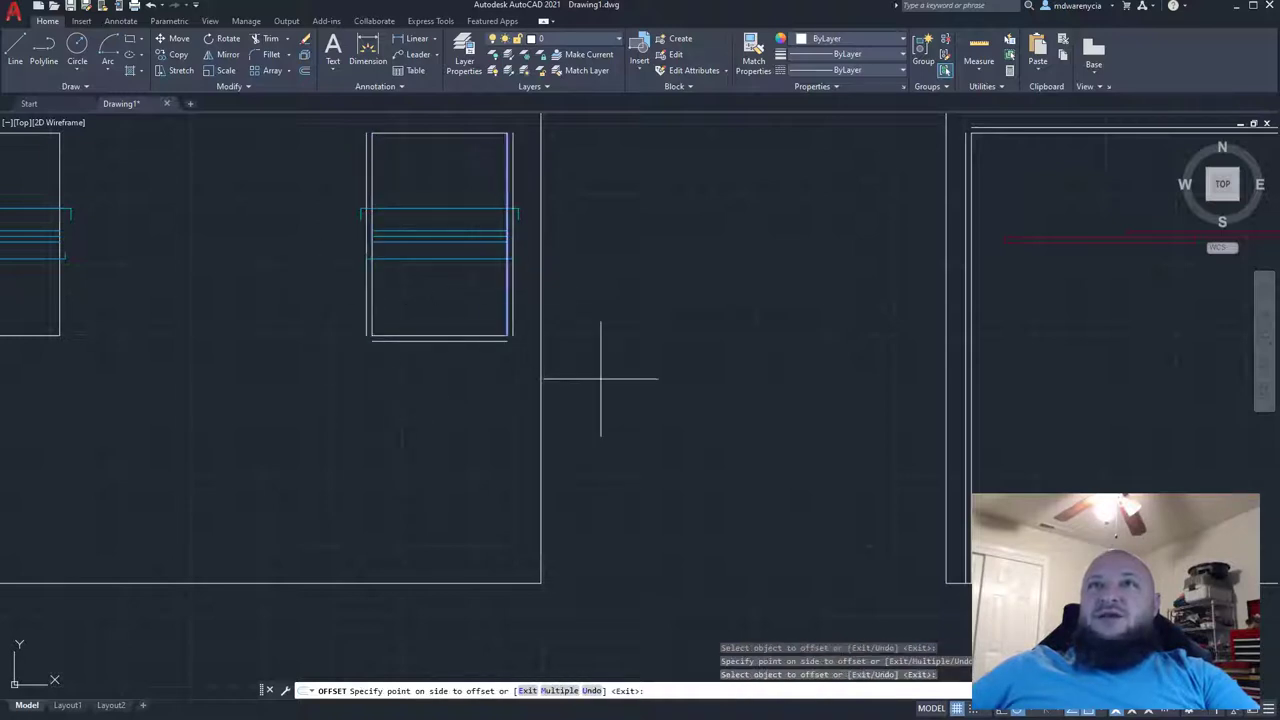
click(600, 377)
middle_drag(646, 340, 625, 442)
click(420, 235)
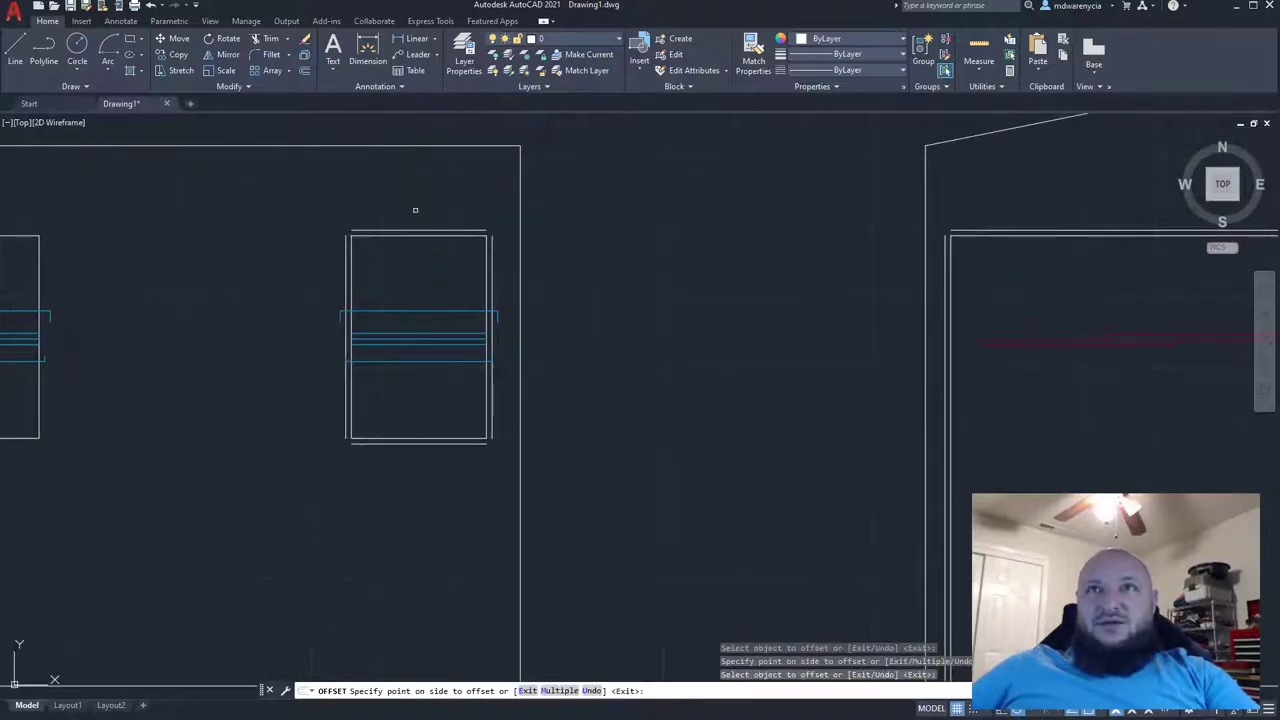
click(414, 209)
middle_drag(289, 457, 430, 451)
middle_drag(562, 408, 417, 297)
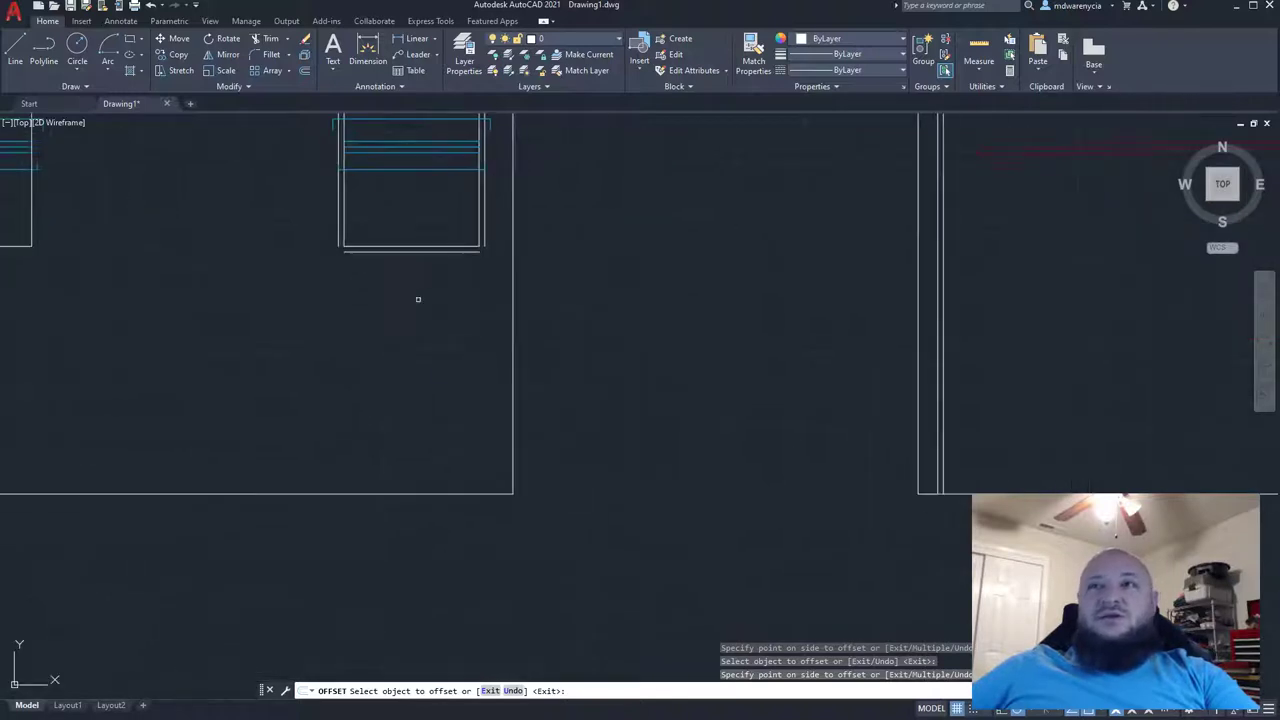
scroll(445, 458, down, 2)
middle_drag(445, 458, 368, 456)
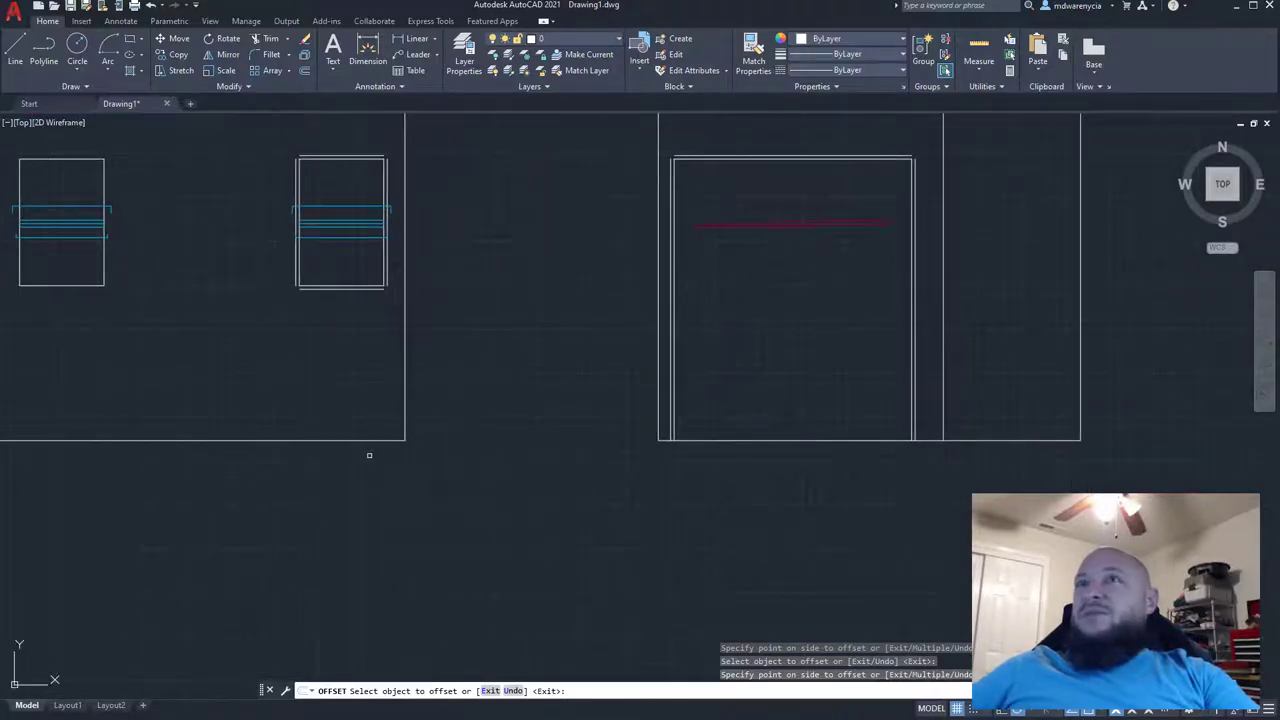
key(Escape)
- Fillet the two upper corners of the single door's outer trim with radius 0, using the Multiple option
scroll(743, 280, up, 3)
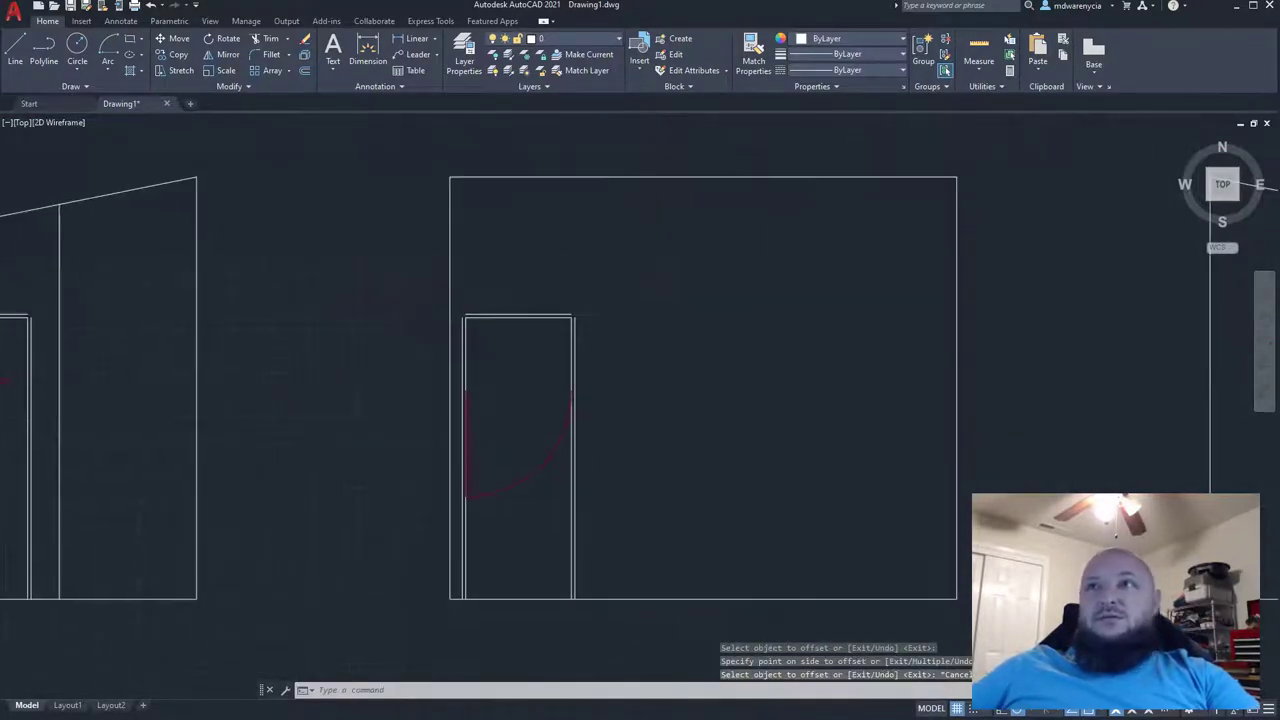
middle_drag(765, 509, 355, 456)
scroll(355, 456, down, 2)
middle_drag(713, 437, 889, 406)
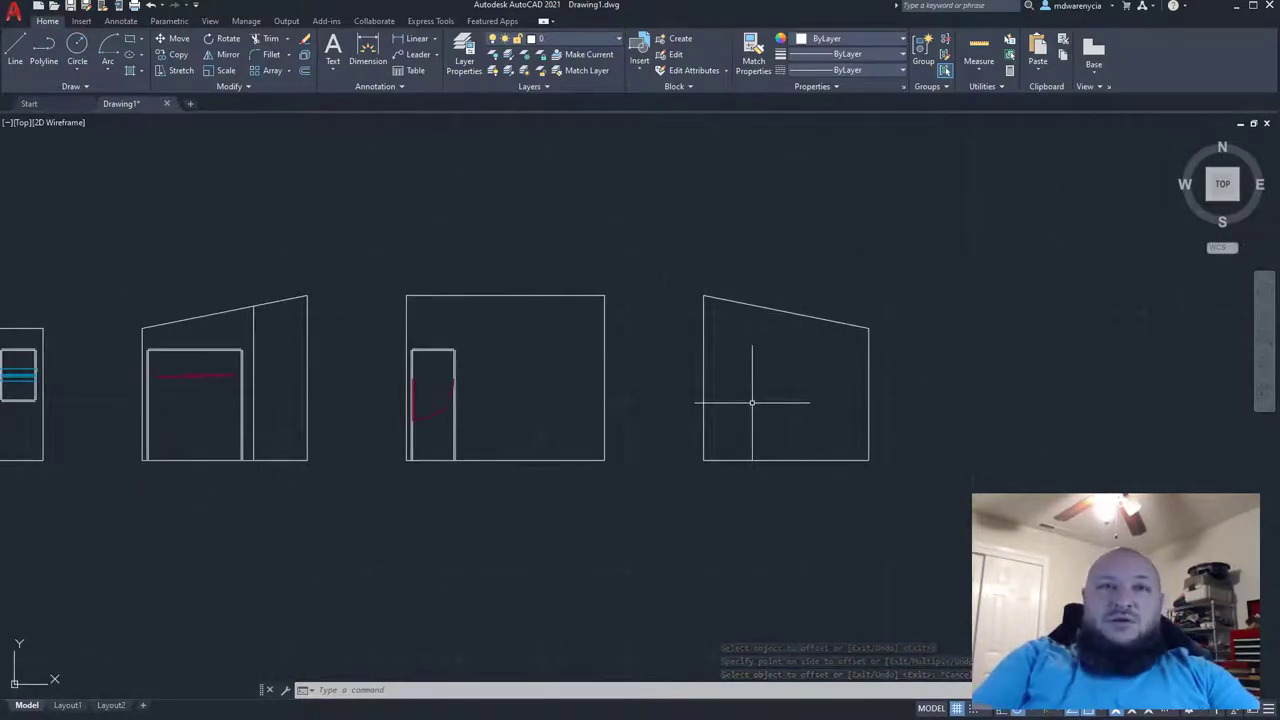
text(fil)
key(Return)
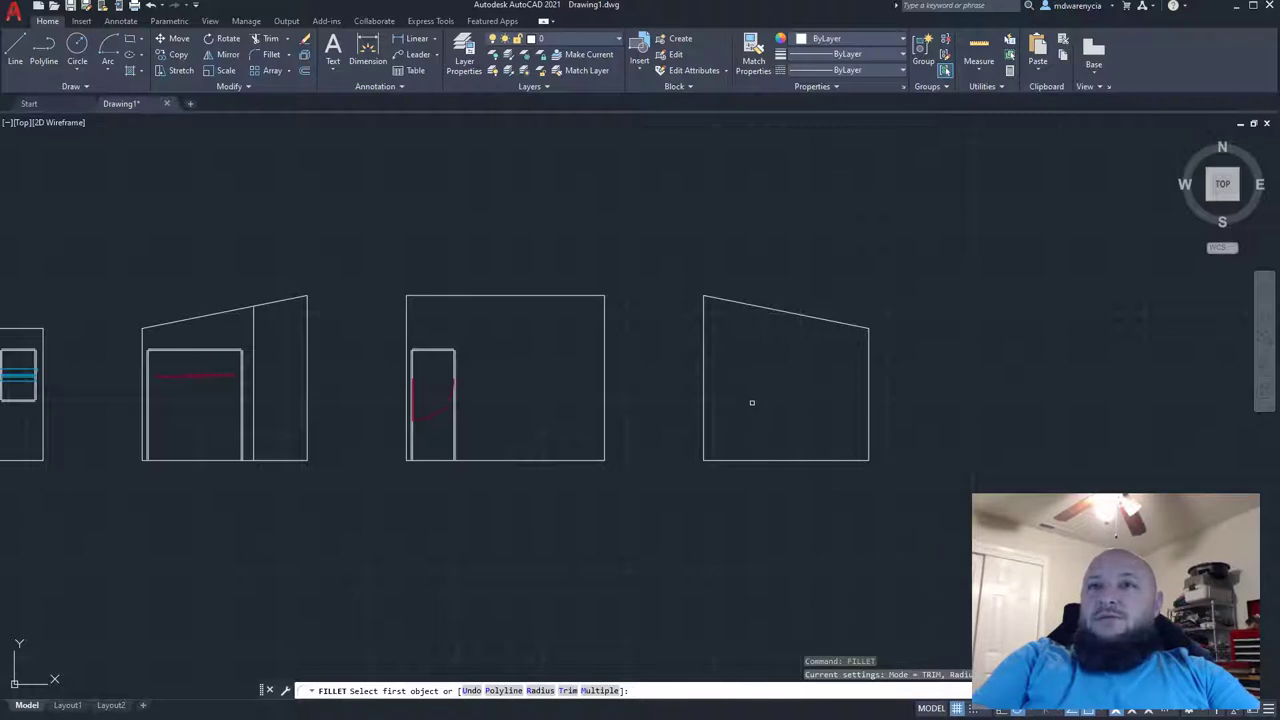
text(r)
key(Return)
text(0)
key(Return)
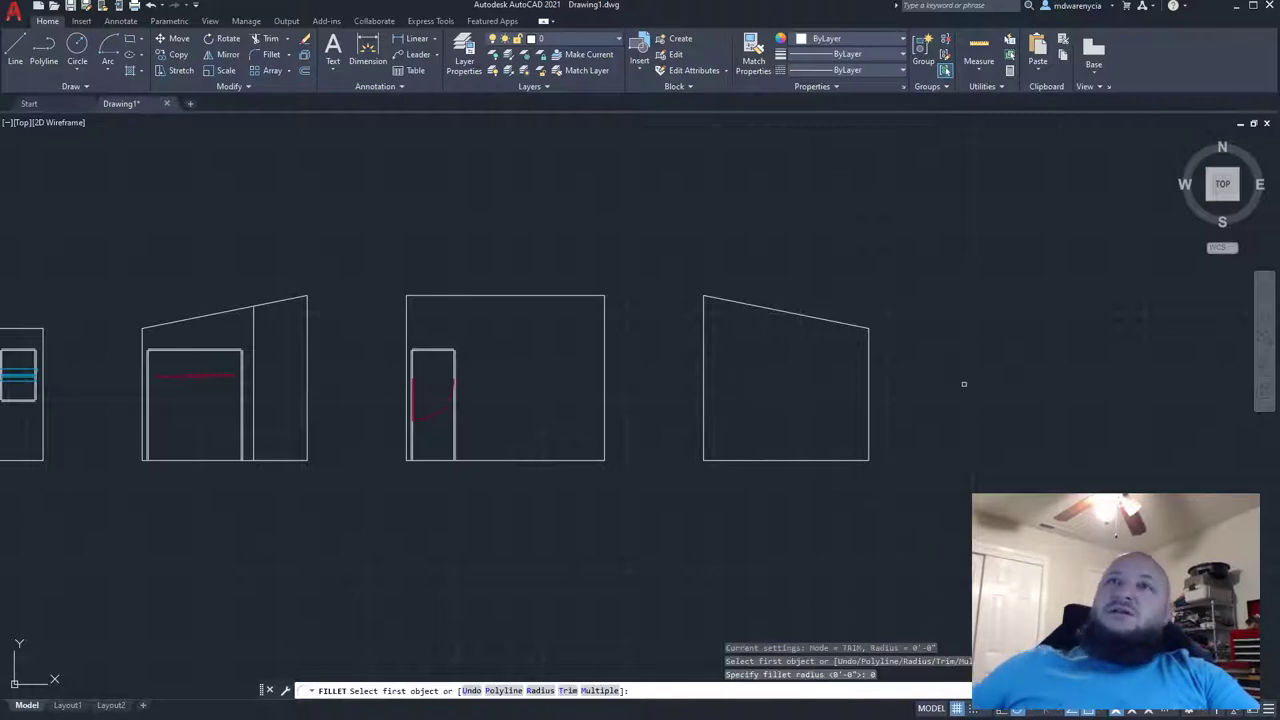
scroll(418, 324, up, 5)
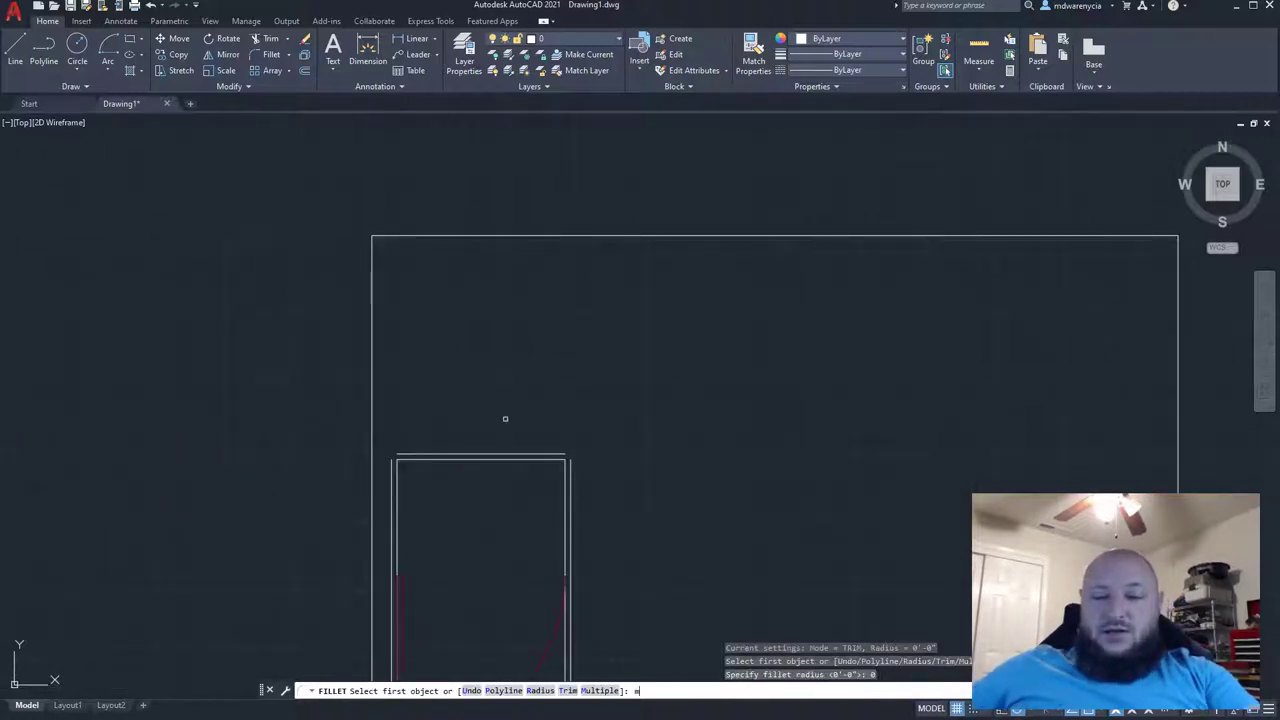
text(m)
key(Return)
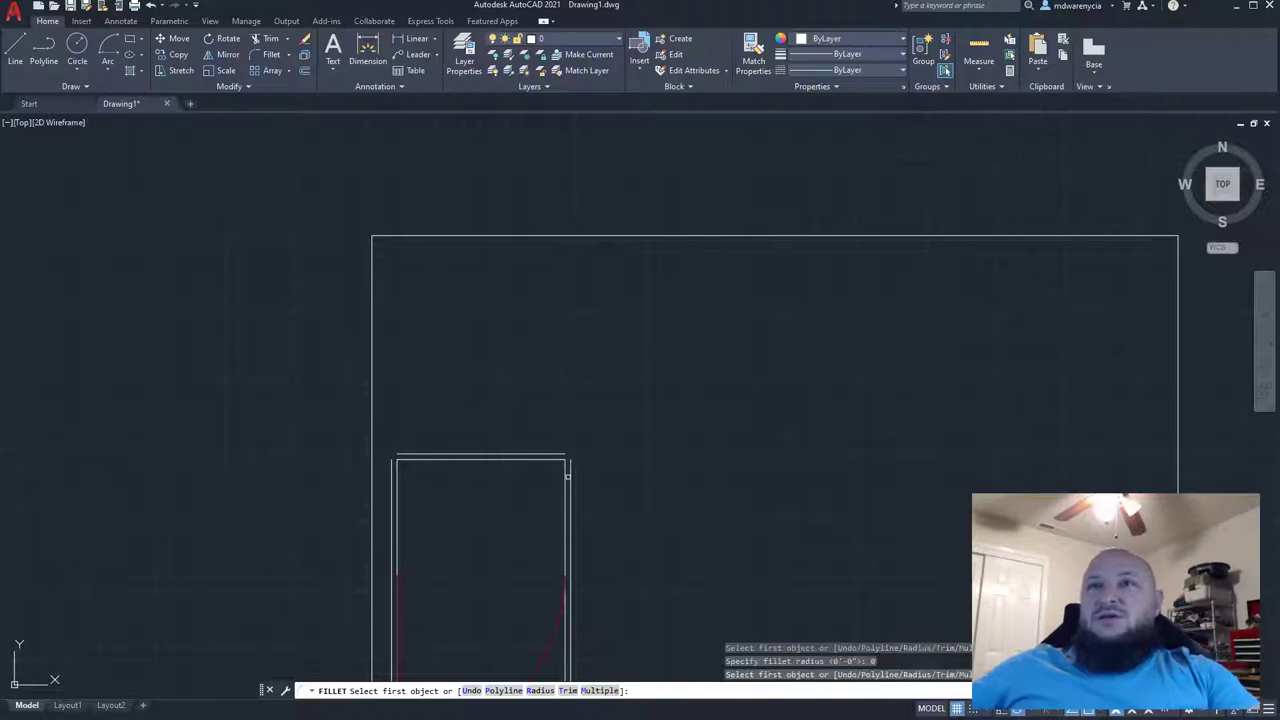
scroll(569, 482, up, 4)
click(567, 476)
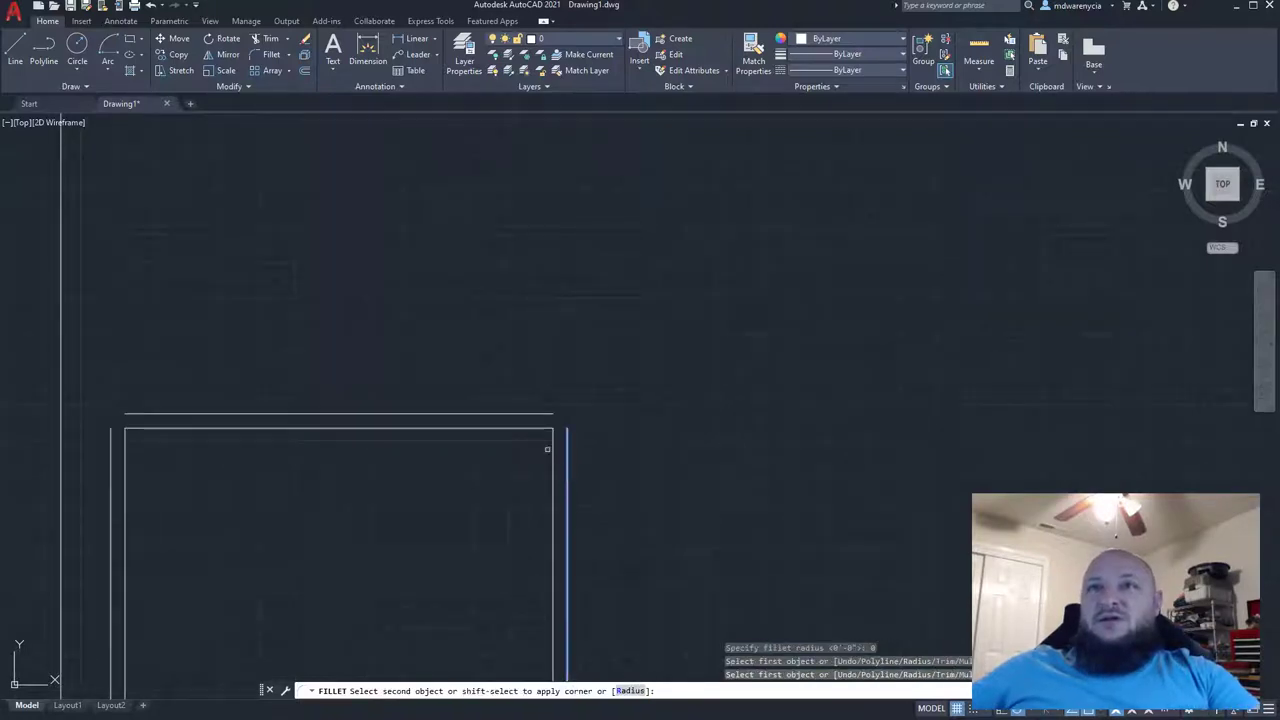
click(512, 406)
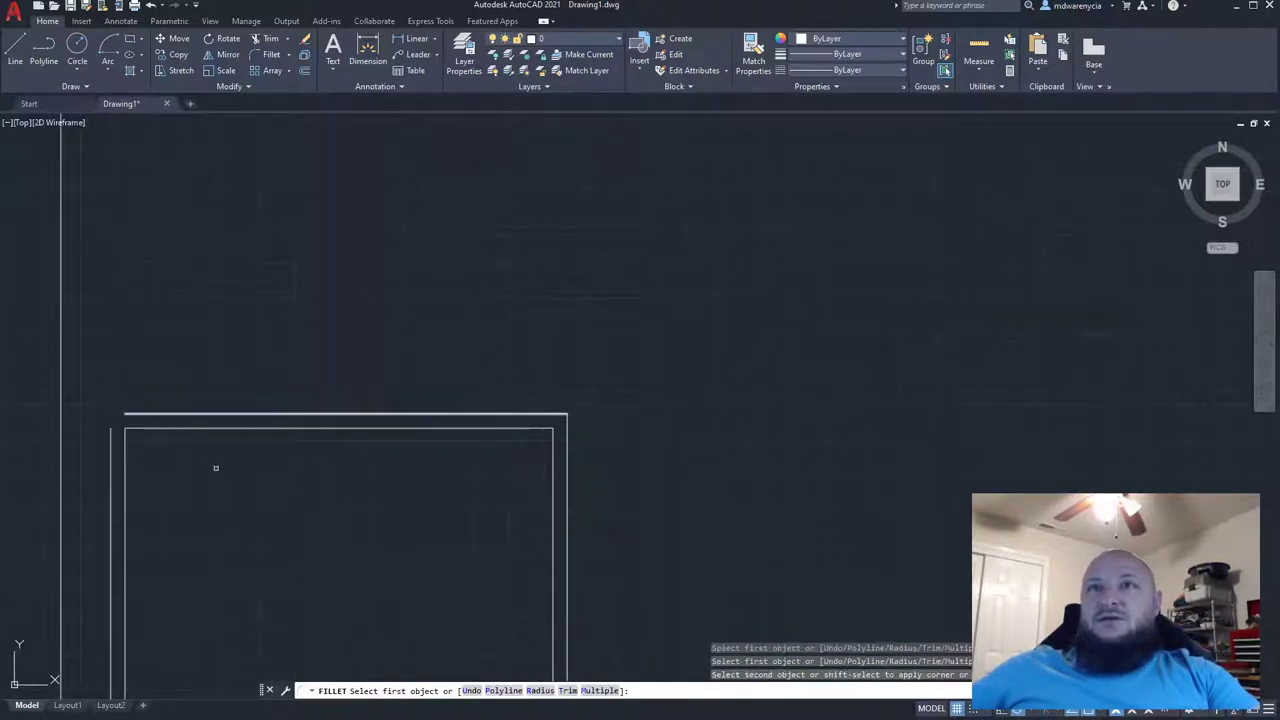
click(111, 432)
click(109, 447)
scroll(298, 566, down, 3)
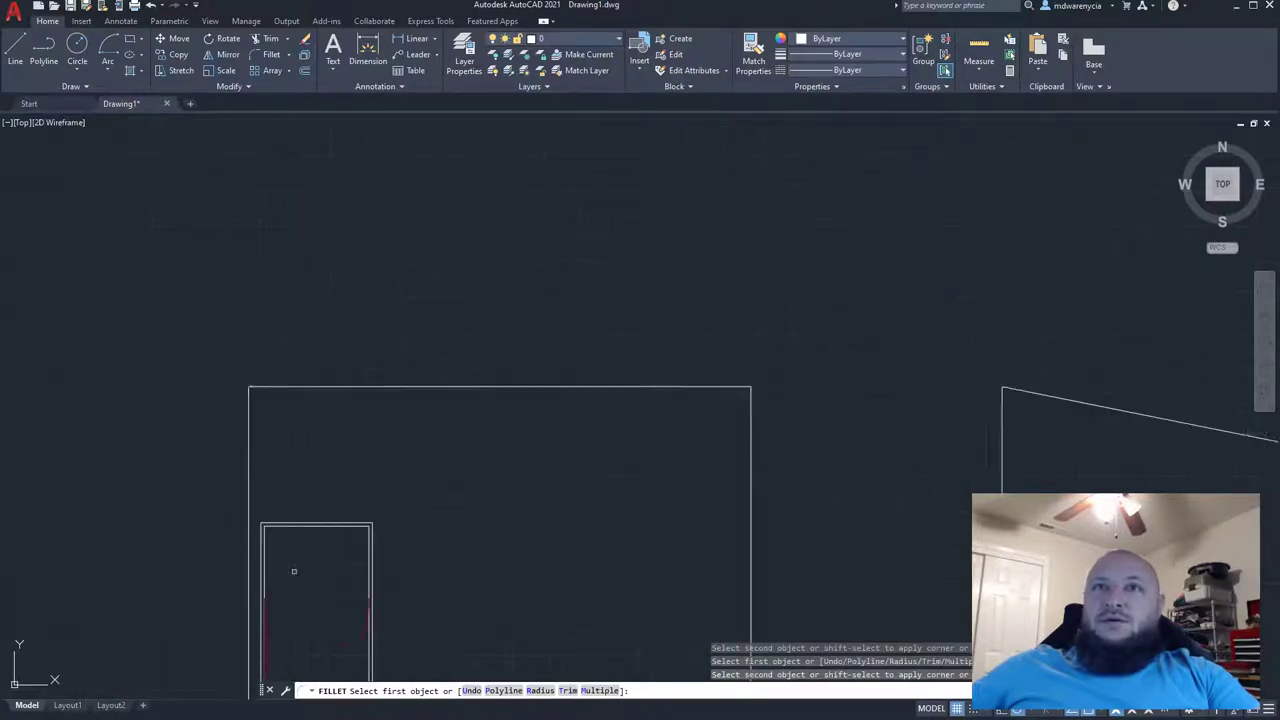
- Fillet the two upper corners of the outer trim around the wide door opening with radius 0
middle_drag(26, 640, 535, 367)
scroll(286, 218, up, 3)
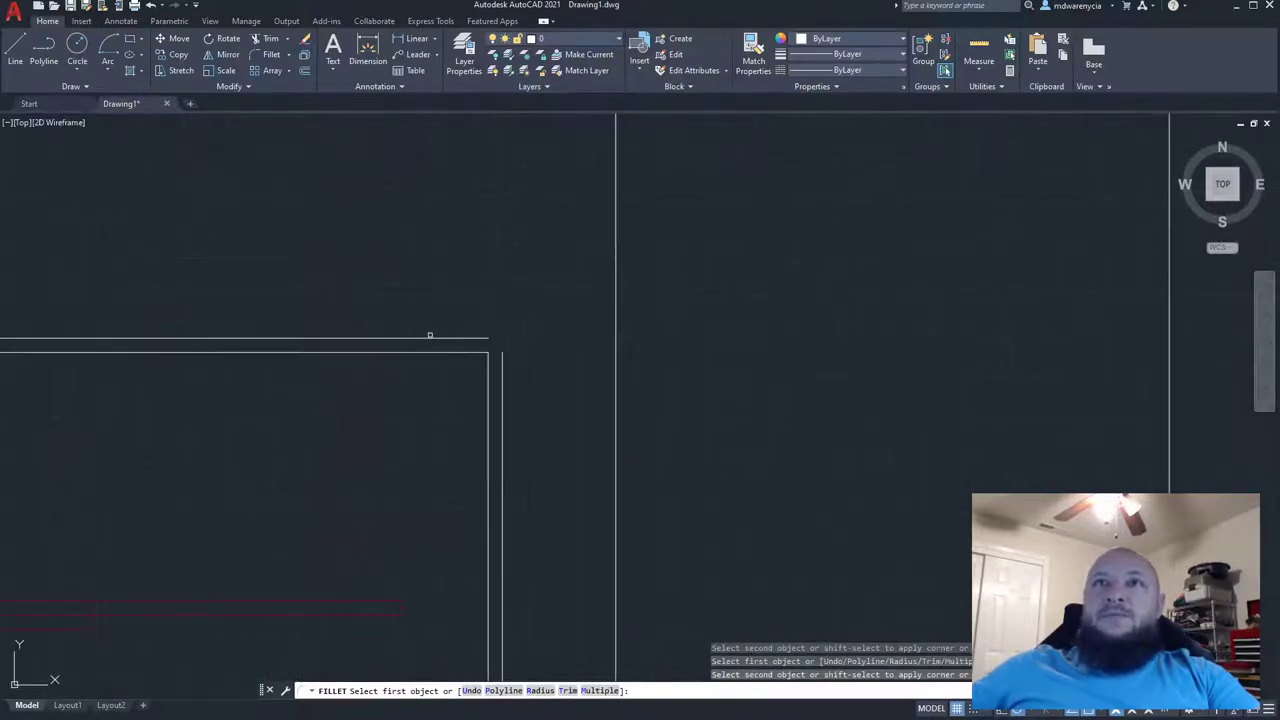
click(504, 386)
click(449, 337)
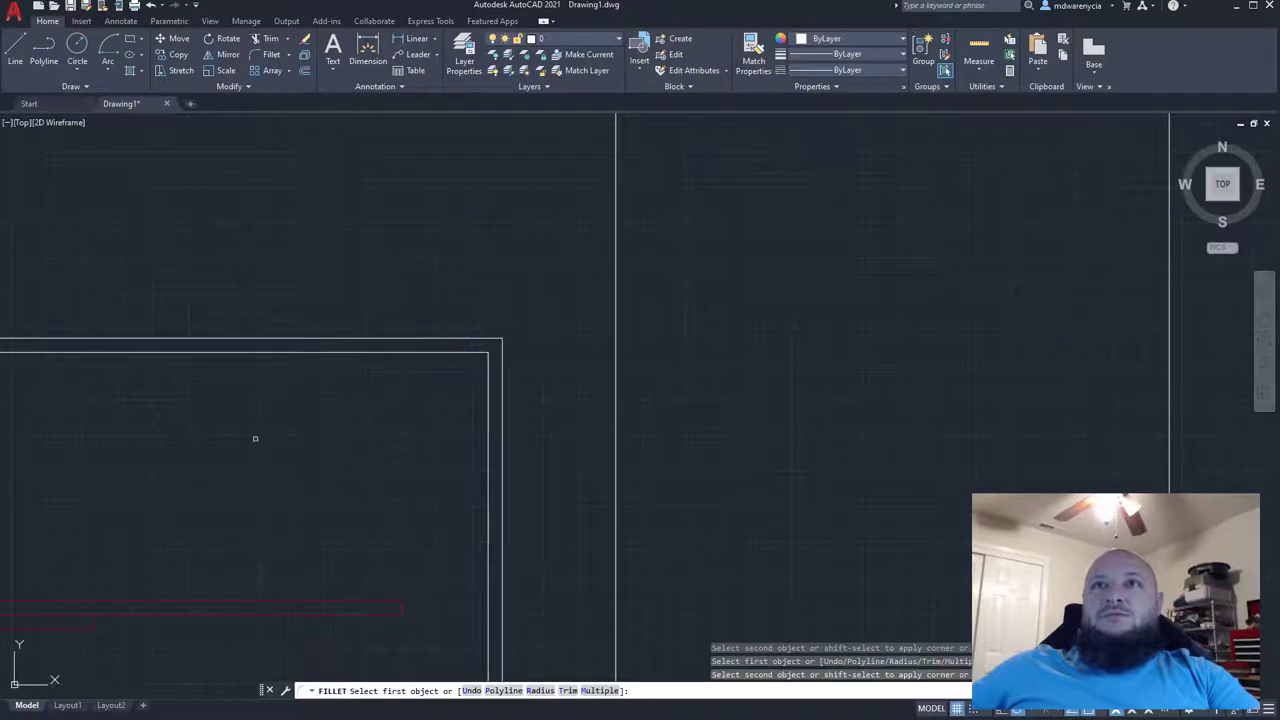
middle_drag(254, 437, 799, 394)
middle_drag(350, 401, 648, 371)
click(358, 301)
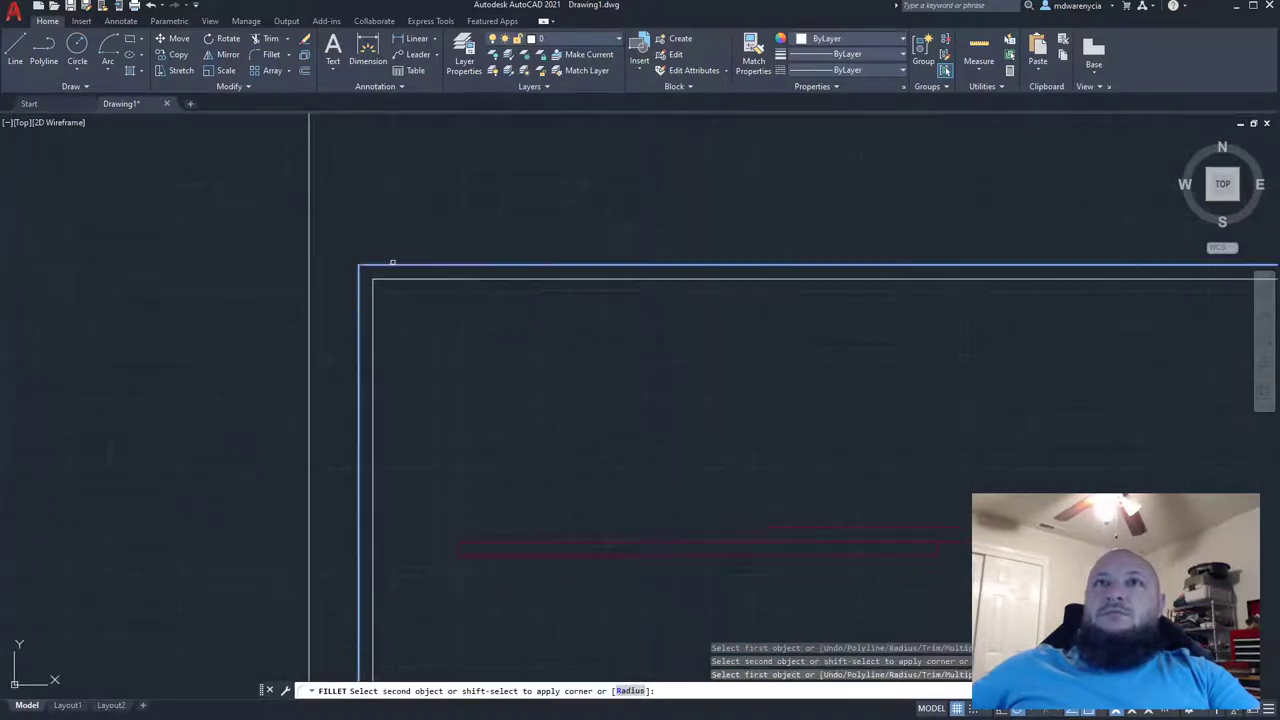
click(393, 264)
- Fillet the upper-left corner of the right-hand window's outer trim with radius 0
scroll(277, 486, down, 5)
scroll(406, 417, up, 5)
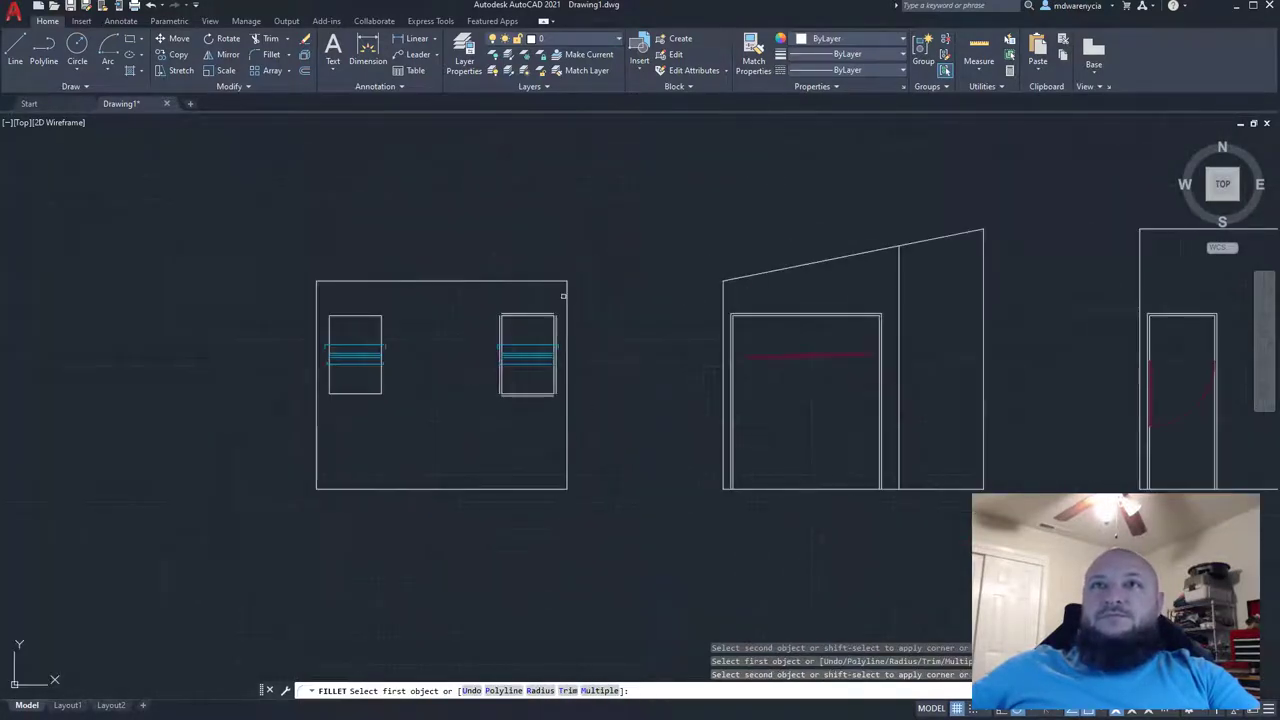
click(406, 420)
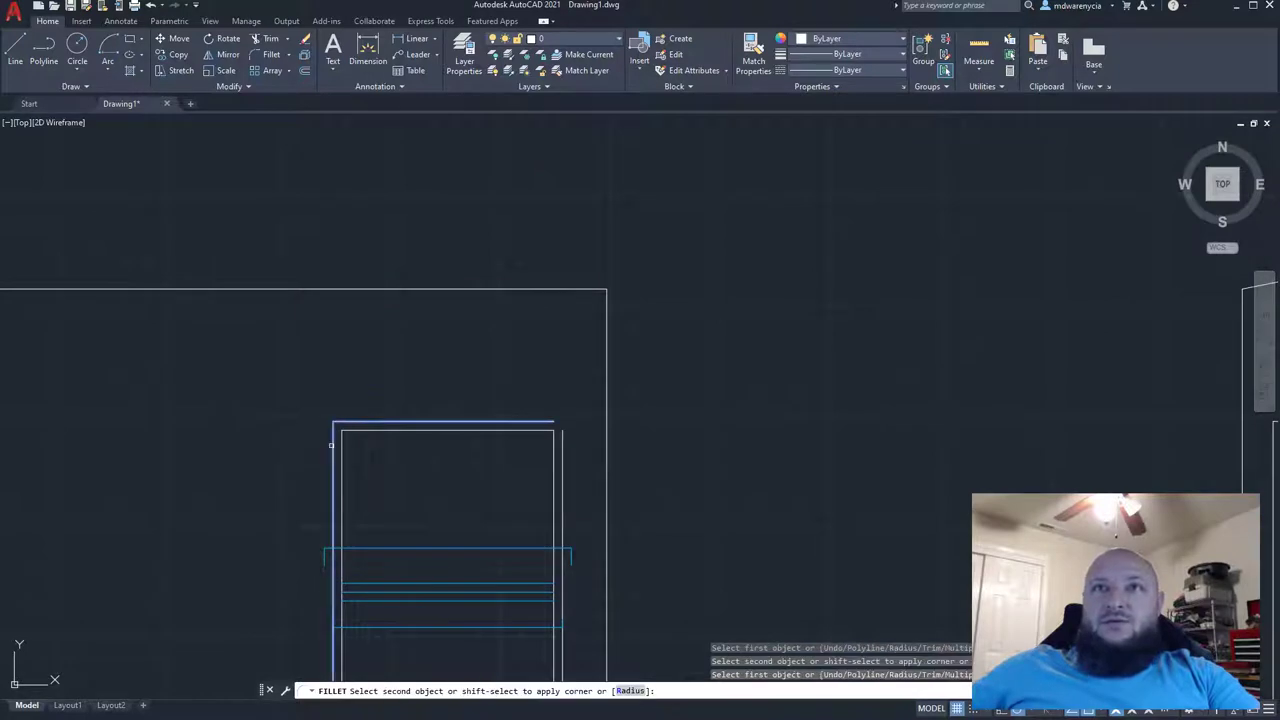
click(331, 445)
- Fillet the two lower corners of the right-hand window's outer trim with radius 0
scroll(511, 531, down, 5)
scroll(423, 499, up, 5)
click(407, 458)
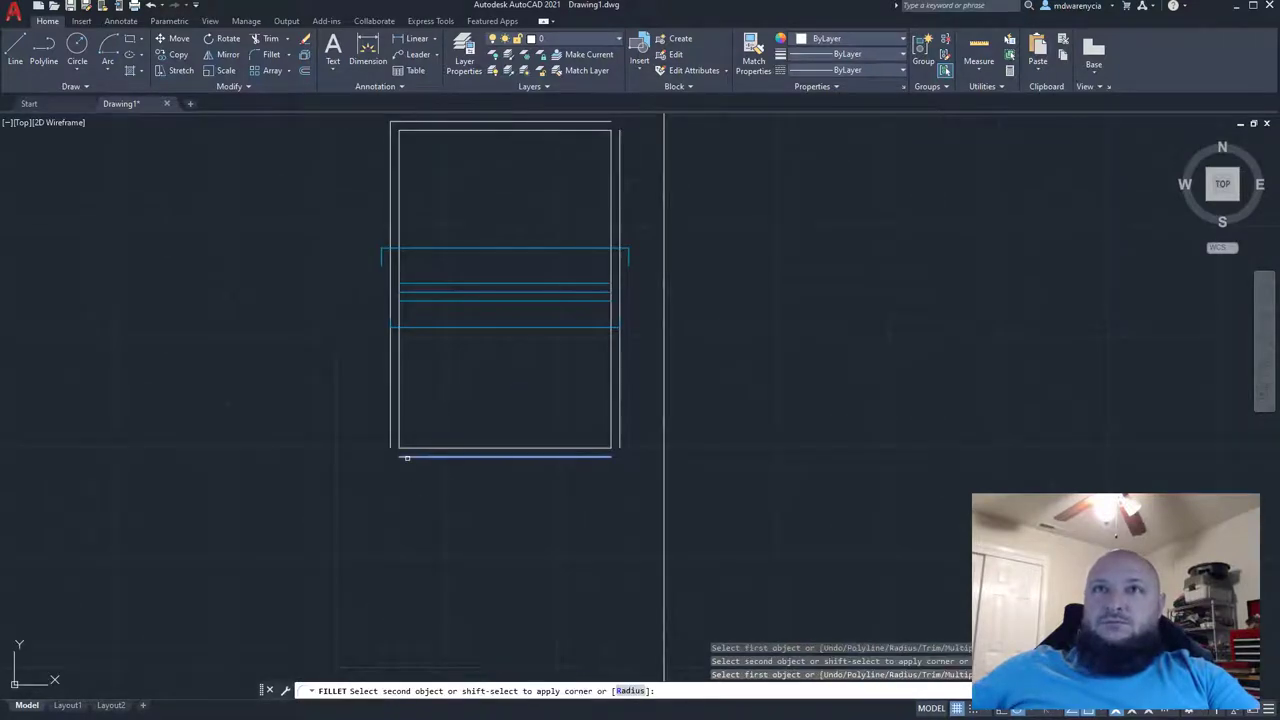
click(407, 458)
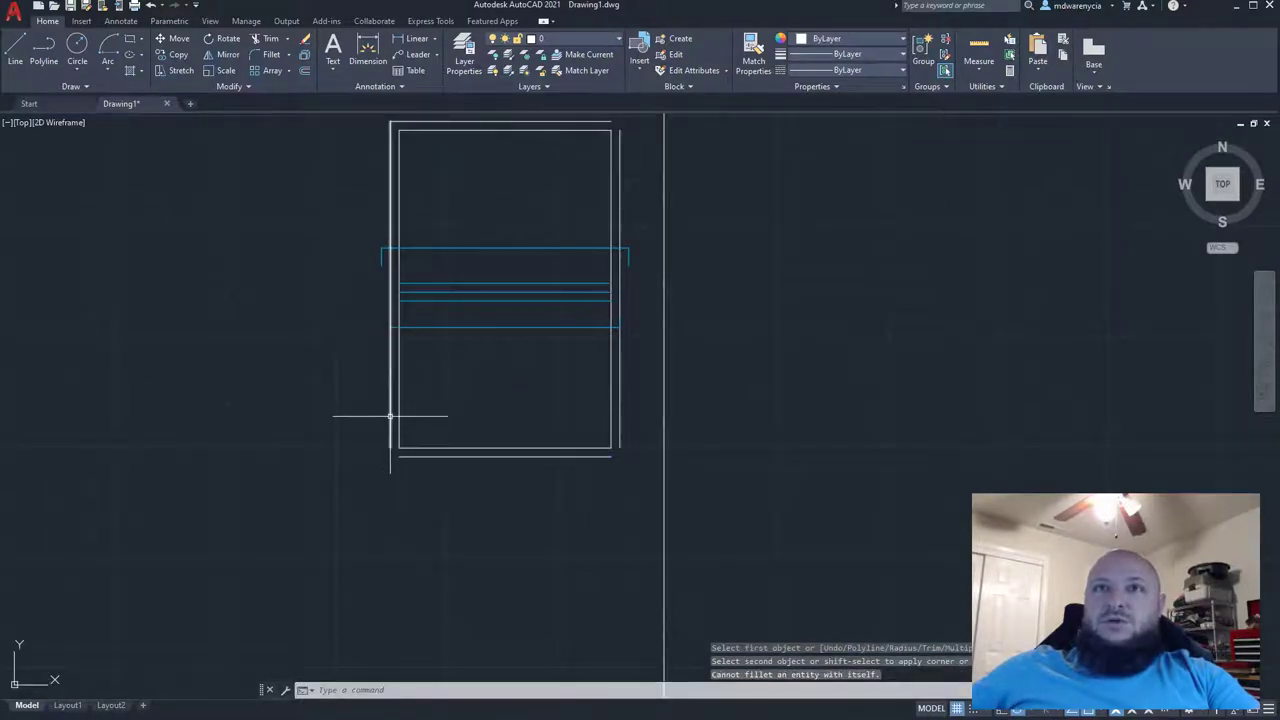
key(Return)
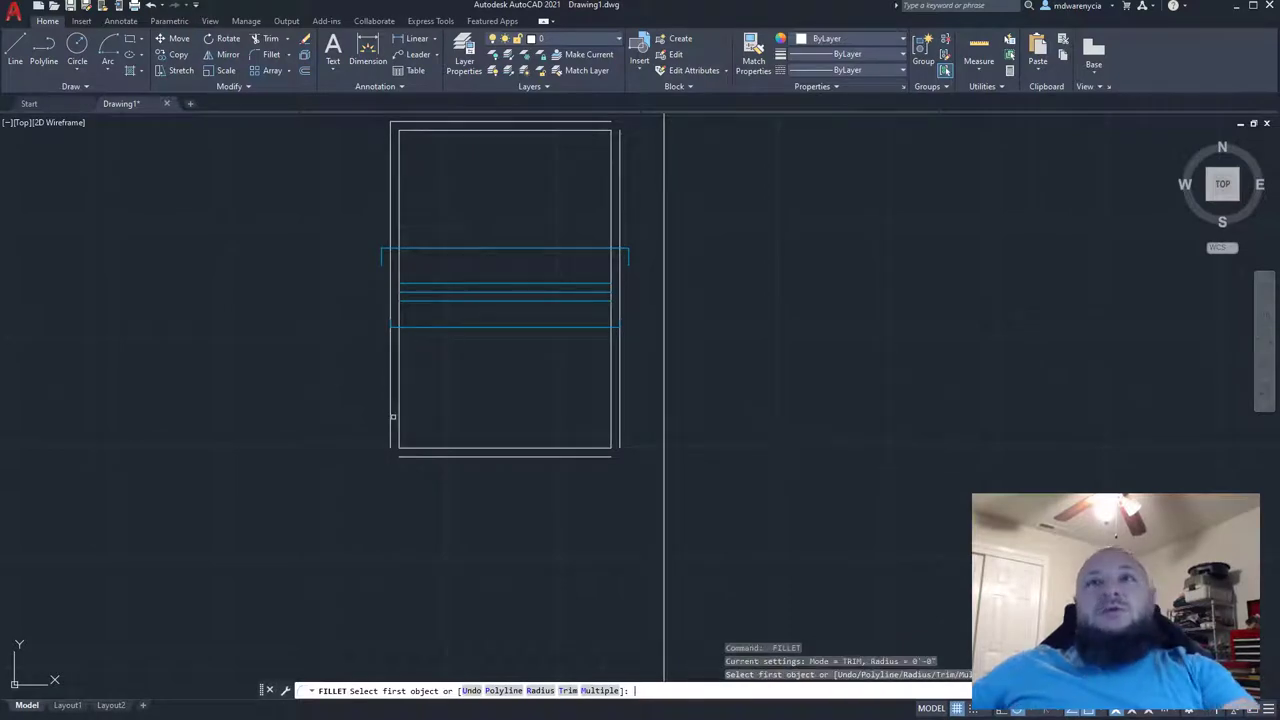
click(392, 416)
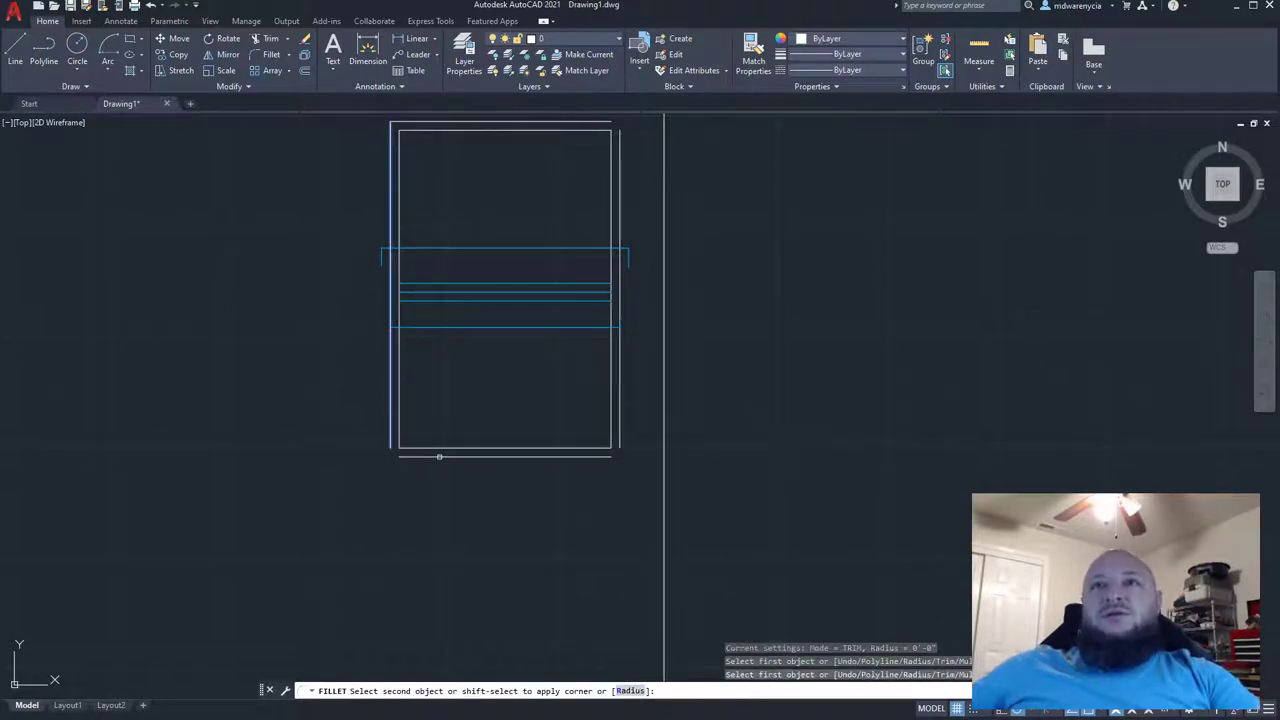
click(439, 456)
click(620, 411)
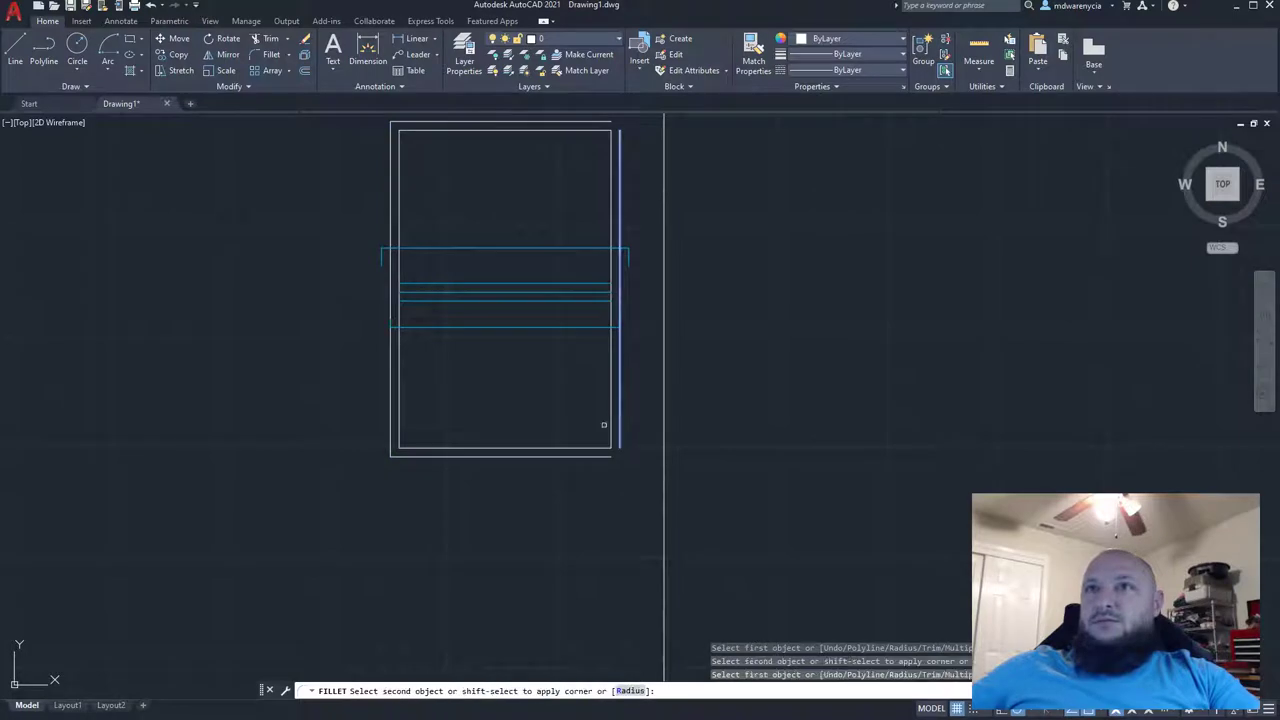
click(563, 455)
key(Escape)
- Fillet the upper-right corner of the right-hand window's outer trim, accepting the default fillet radius of 0
scroll(473, 475, down, 8)
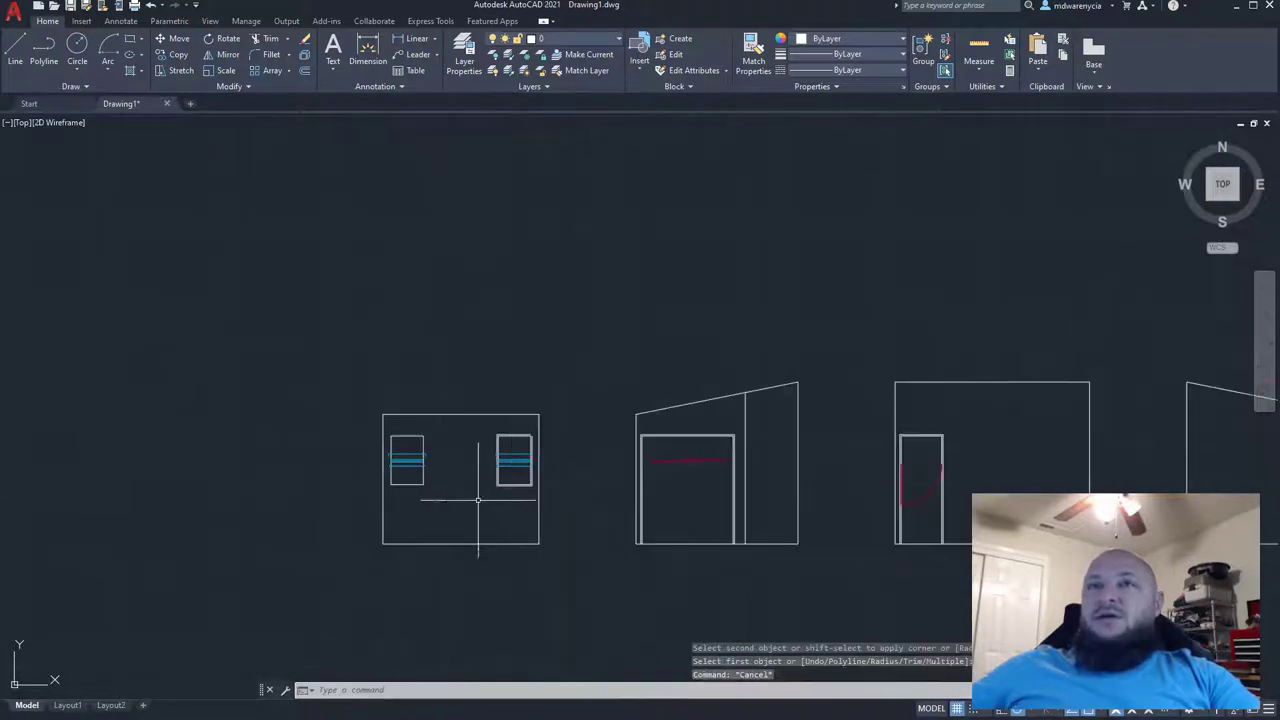
scroll(473, 475, up, 4)
scroll(480, 460, up, 2)
scroll(614, 275, up, 5)
key(space)
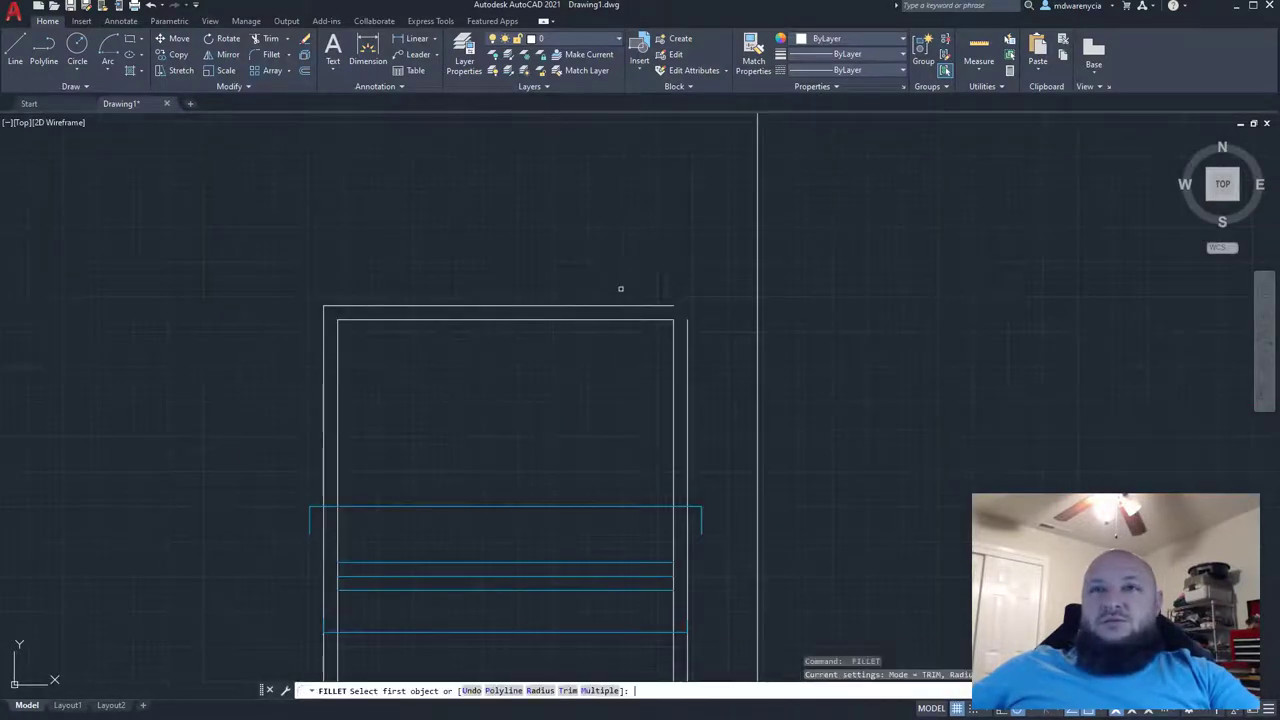
key(Escape)
click(631, 305)
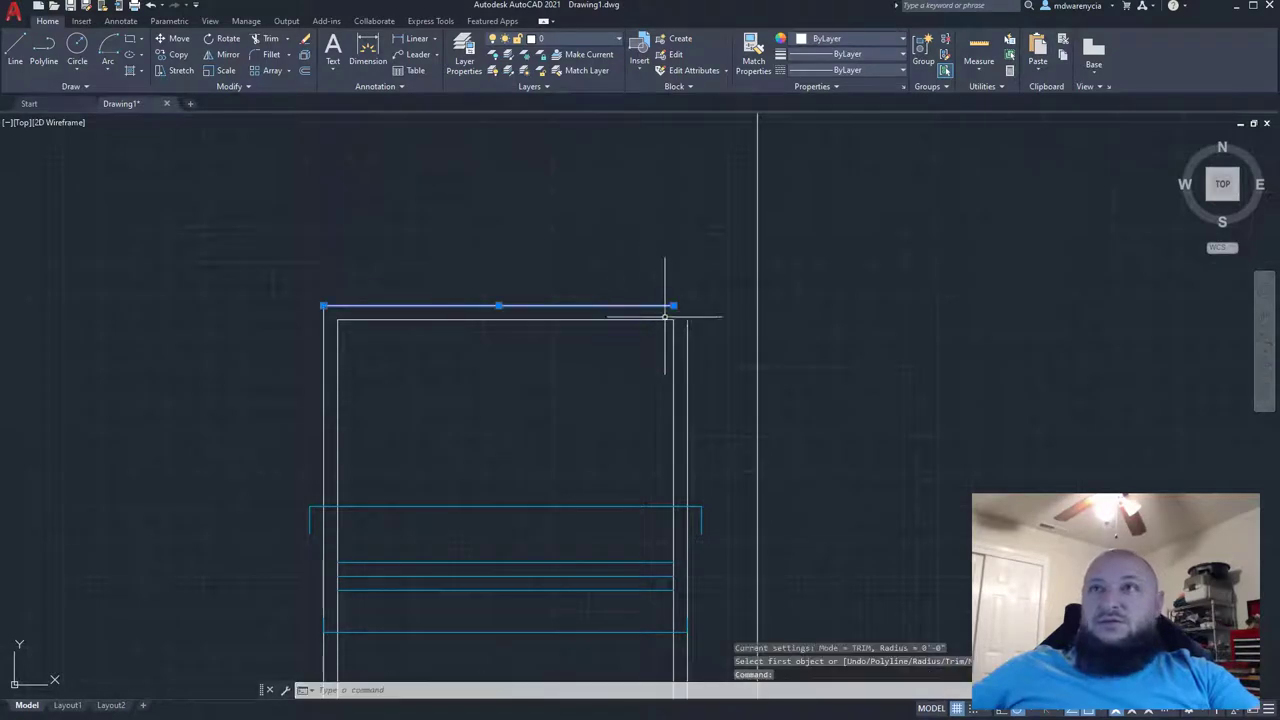
click(687, 360)
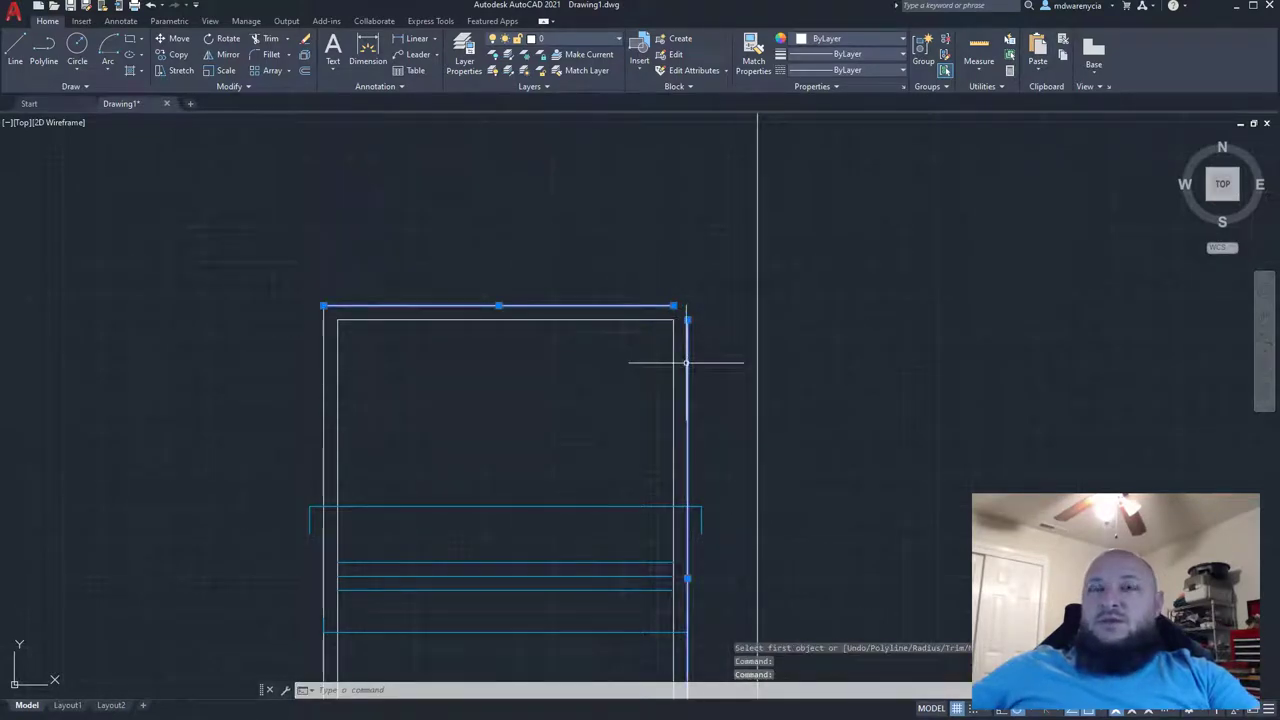
key(space)
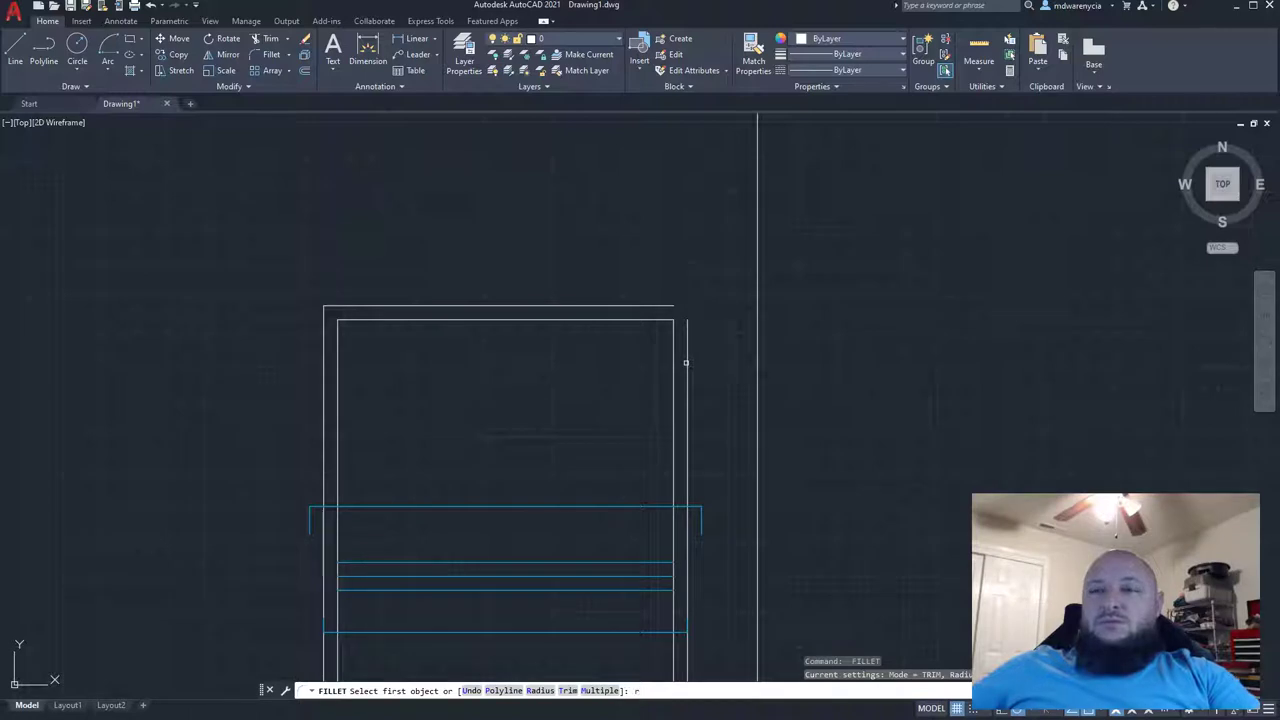
text(r)
key(Return)
key(Return)
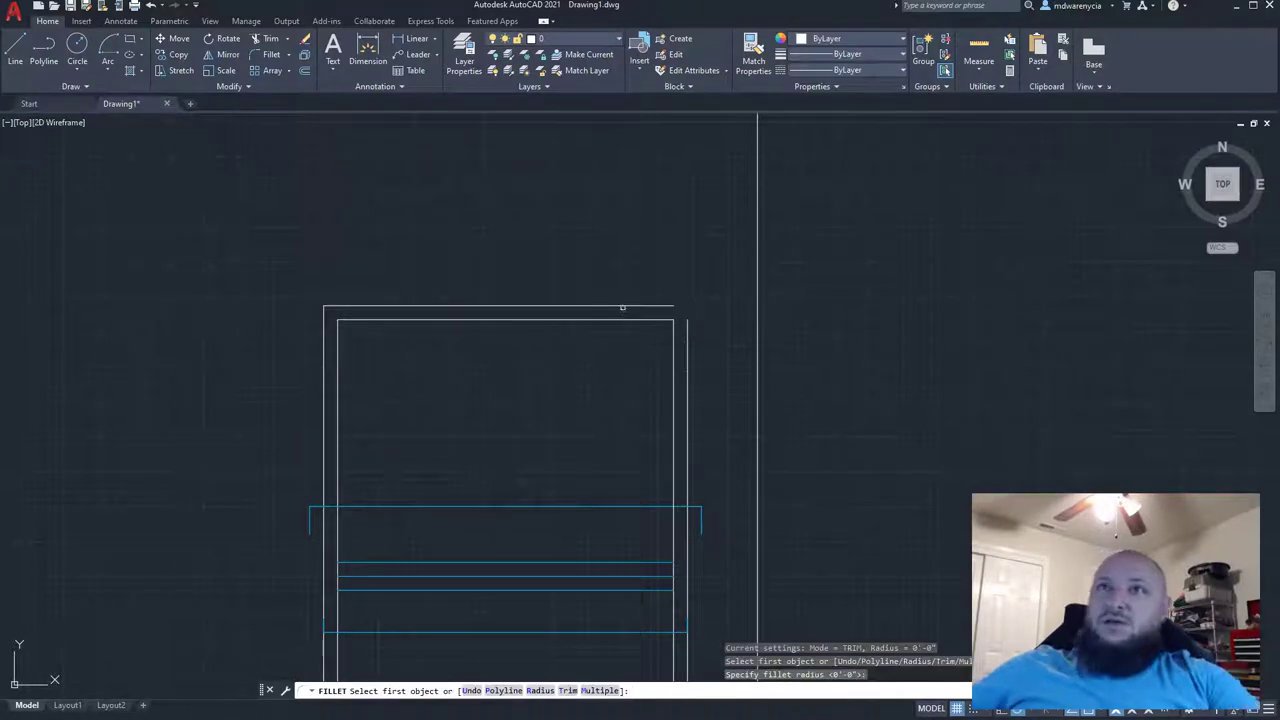
click(622, 307)
click(687, 354)
key(Escape)
key(Escape)
- Draw vertical lines from both ends of the front door leaf's plan symbol down to the floor line in the wide door opening
middle_drag(736, 515, 617, 396)
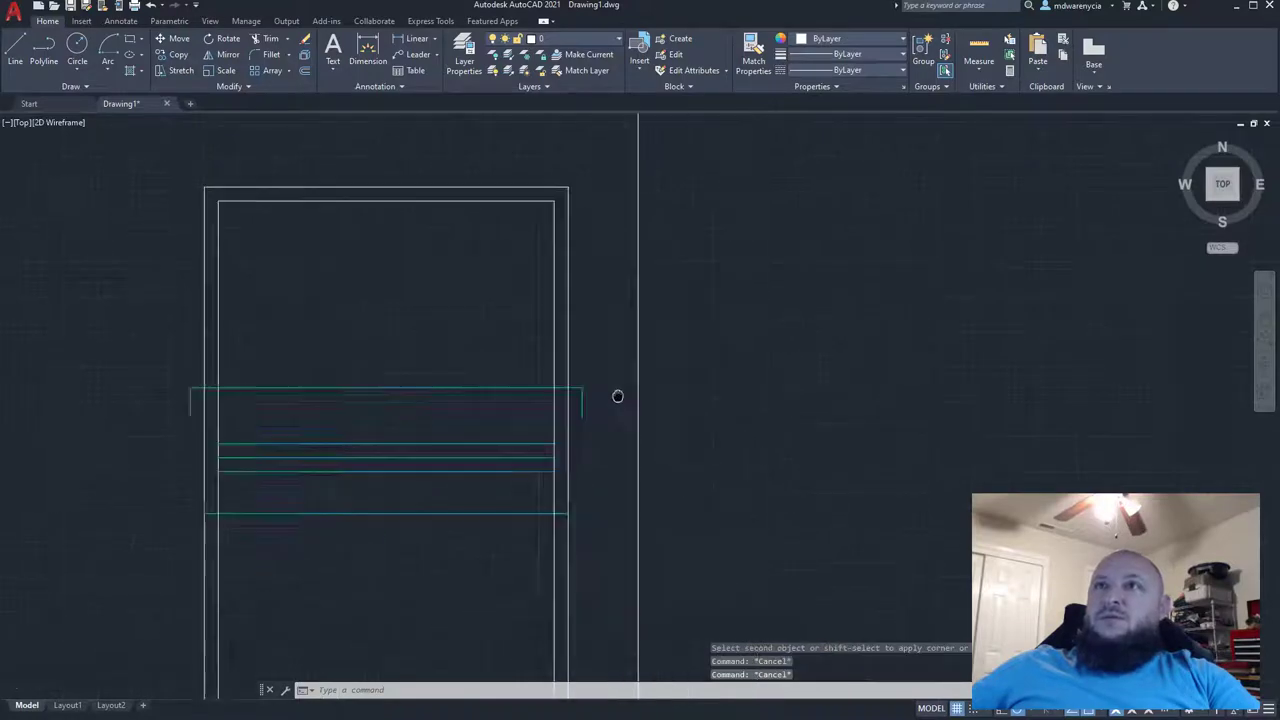
scroll(617, 396, down, 4)
mouse_move(483, 425)
middle_down()
mouse_move(297, 364)
mouse_move(575, 376)
middle_up()
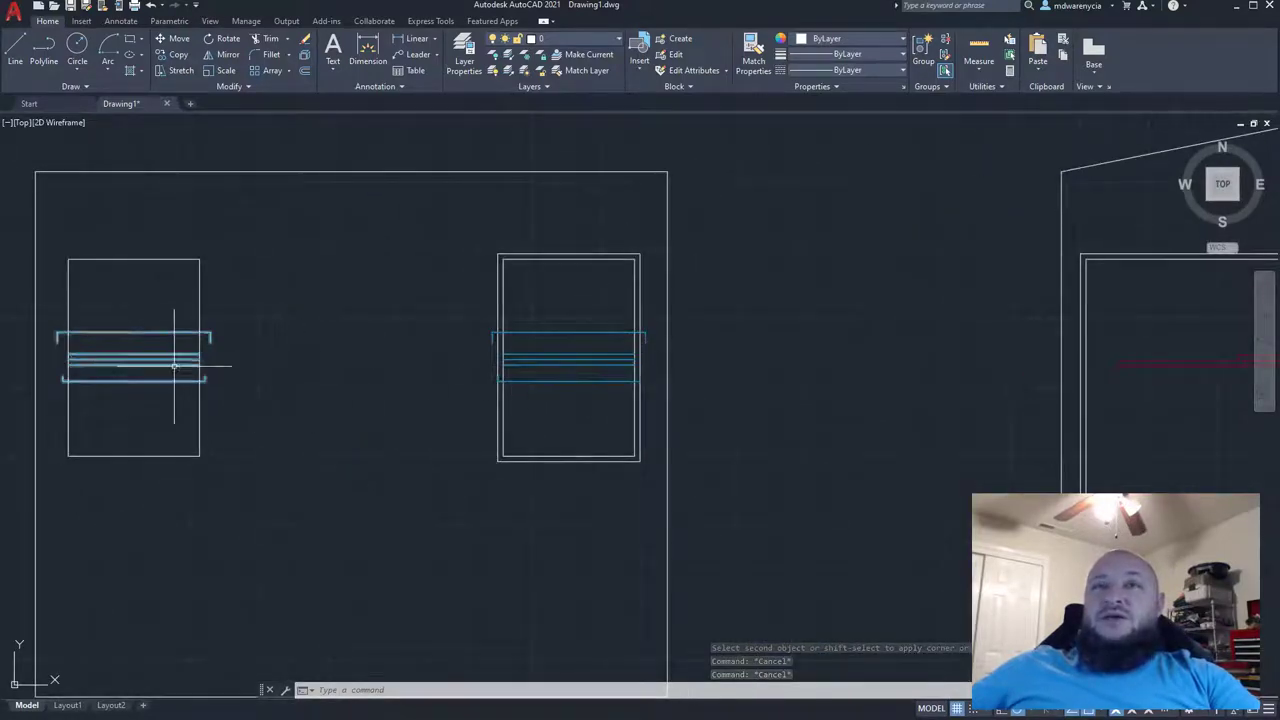
mouse_move(871, 368)
middle_down()
mouse_move(560, 334)
mouse_move(291, 340)
middle_up()
middle_drag(676, 369, 368, 295)
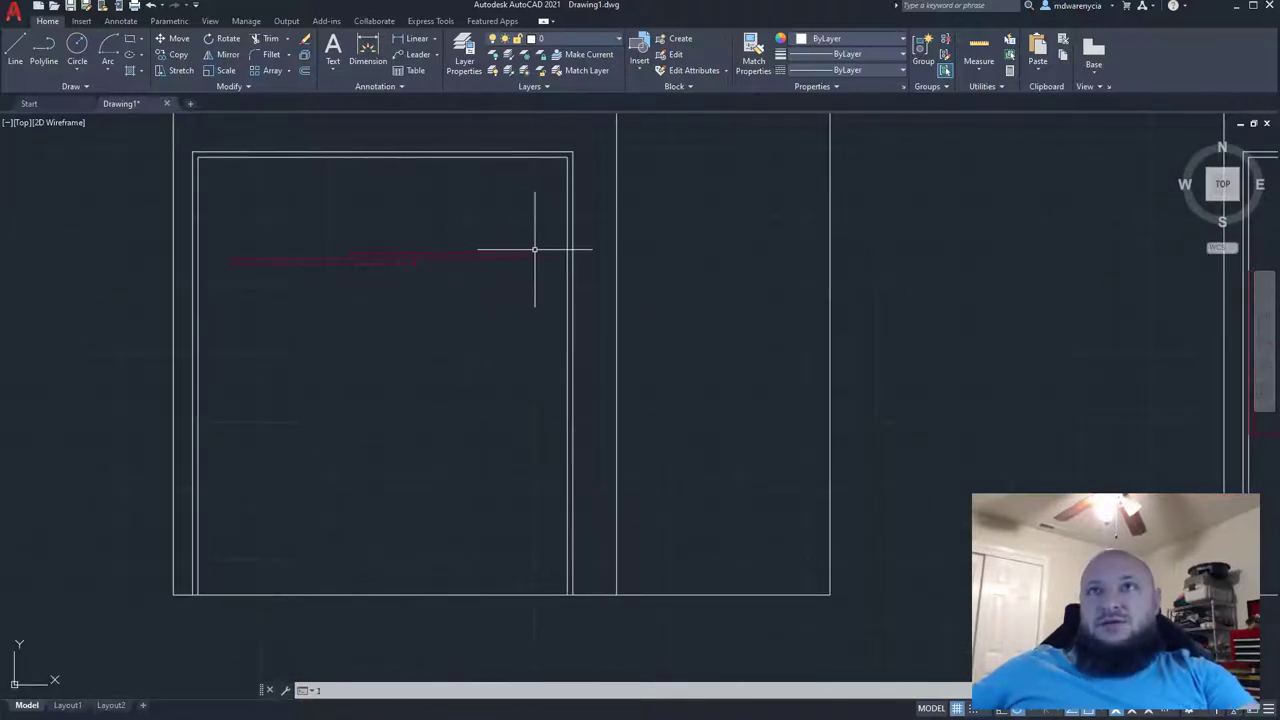
key(l)
key(Return)
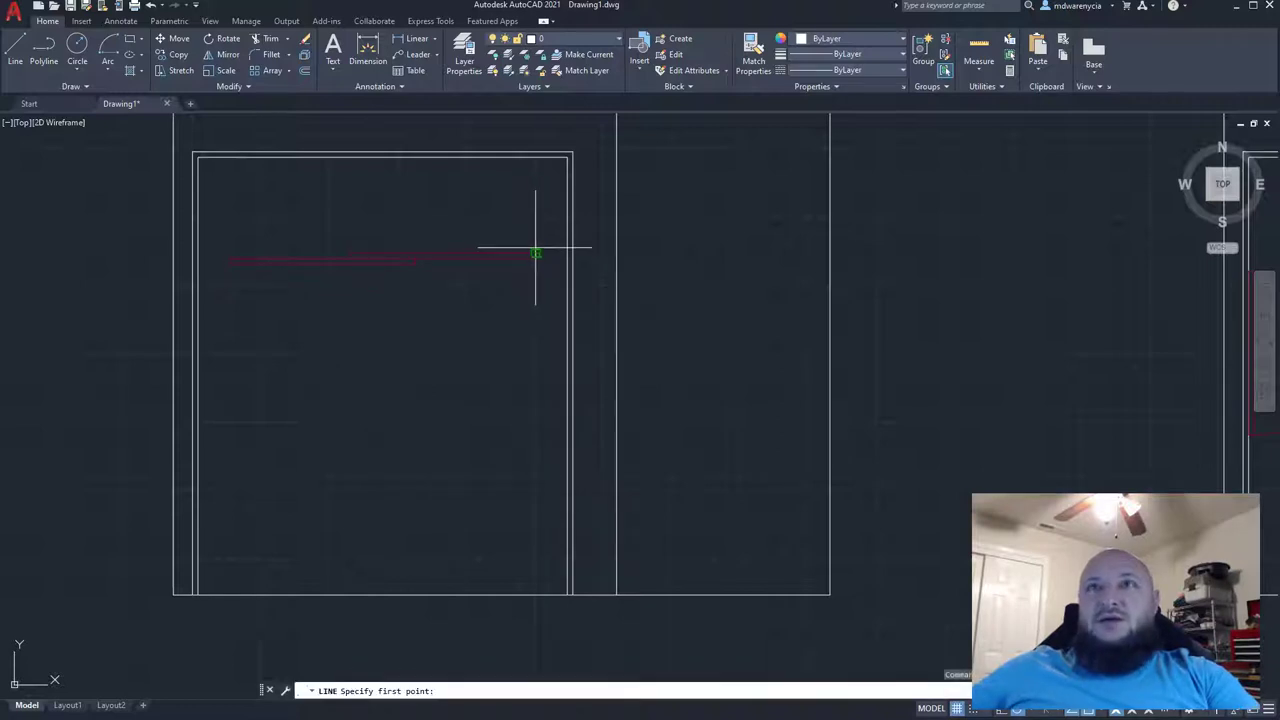
click(415, 263)
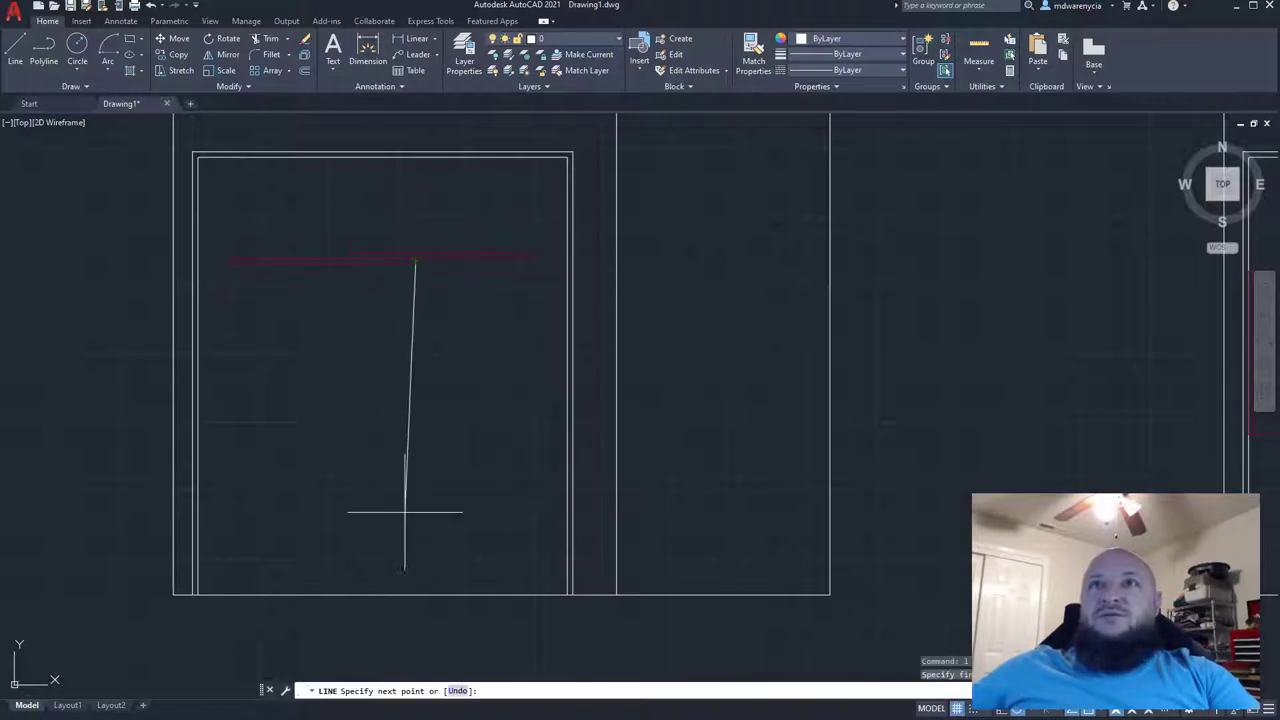
click(415, 594)
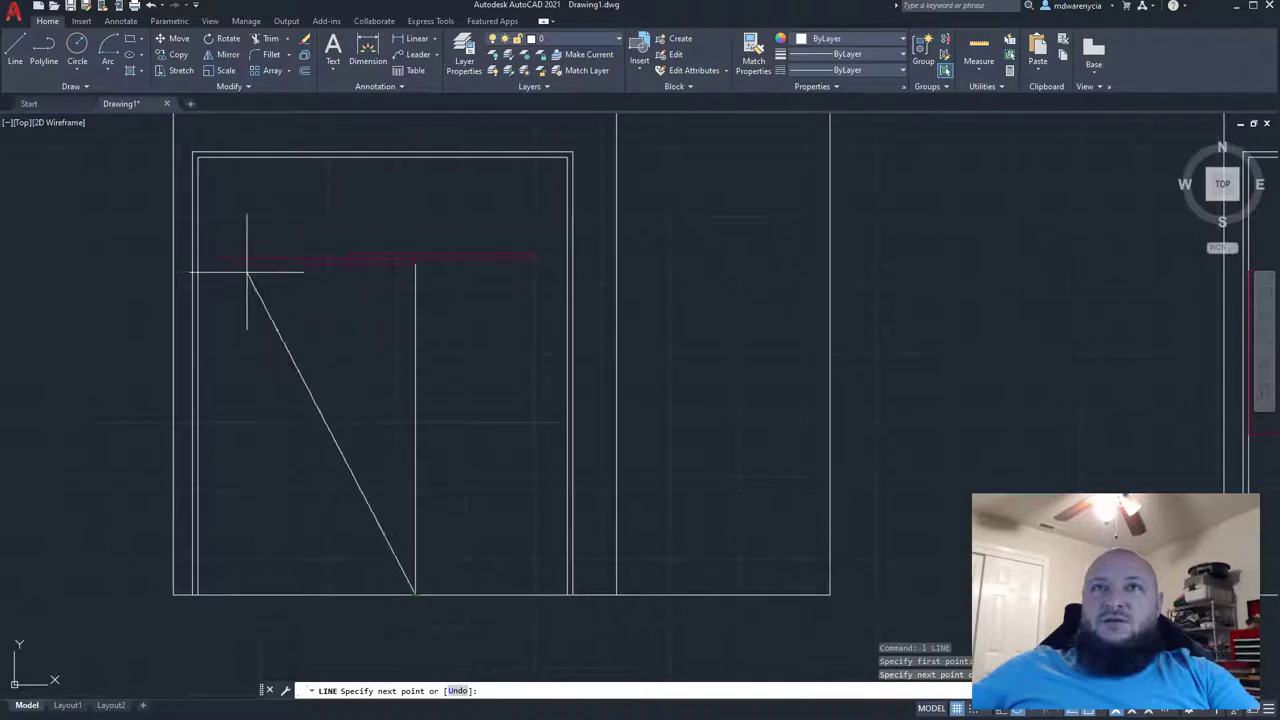
key(space)
key(space)
click(231, 263)
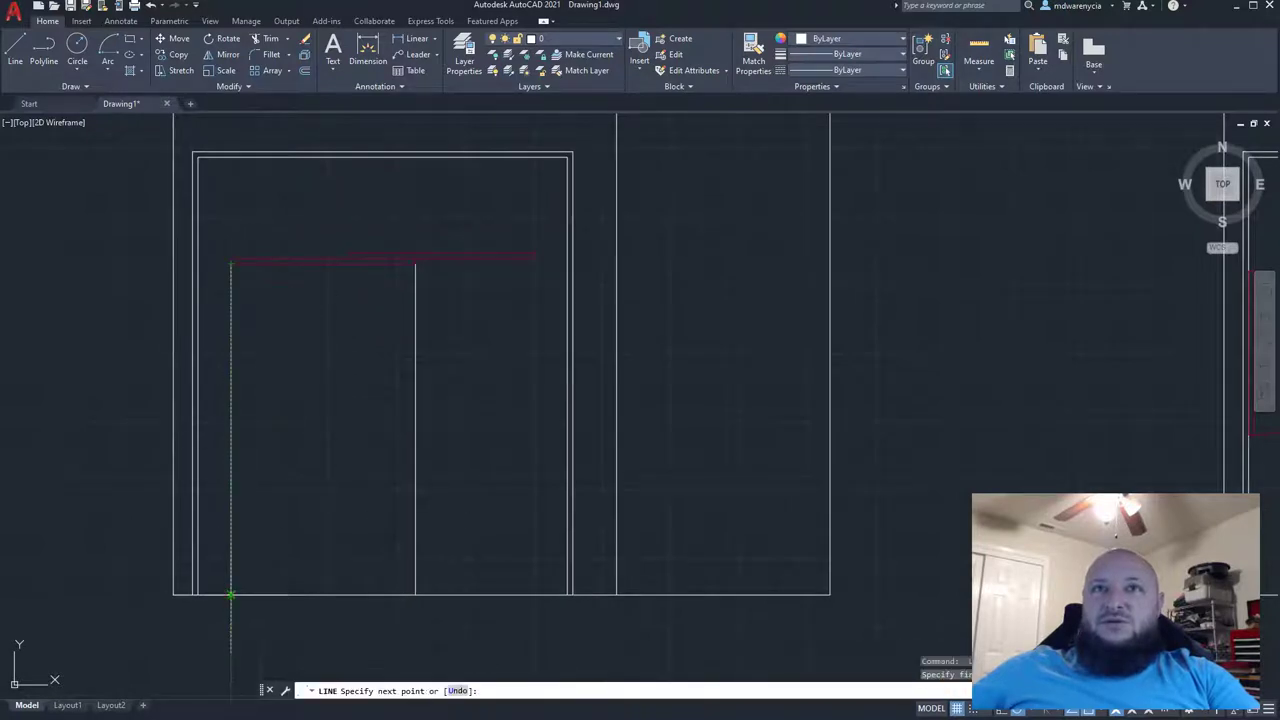
click(230, 593)
key(Escape)
- Stretch the upper ends of both vertical door lines up to the underside of the opening's head trim
click(388, 416)
click(214, 335)
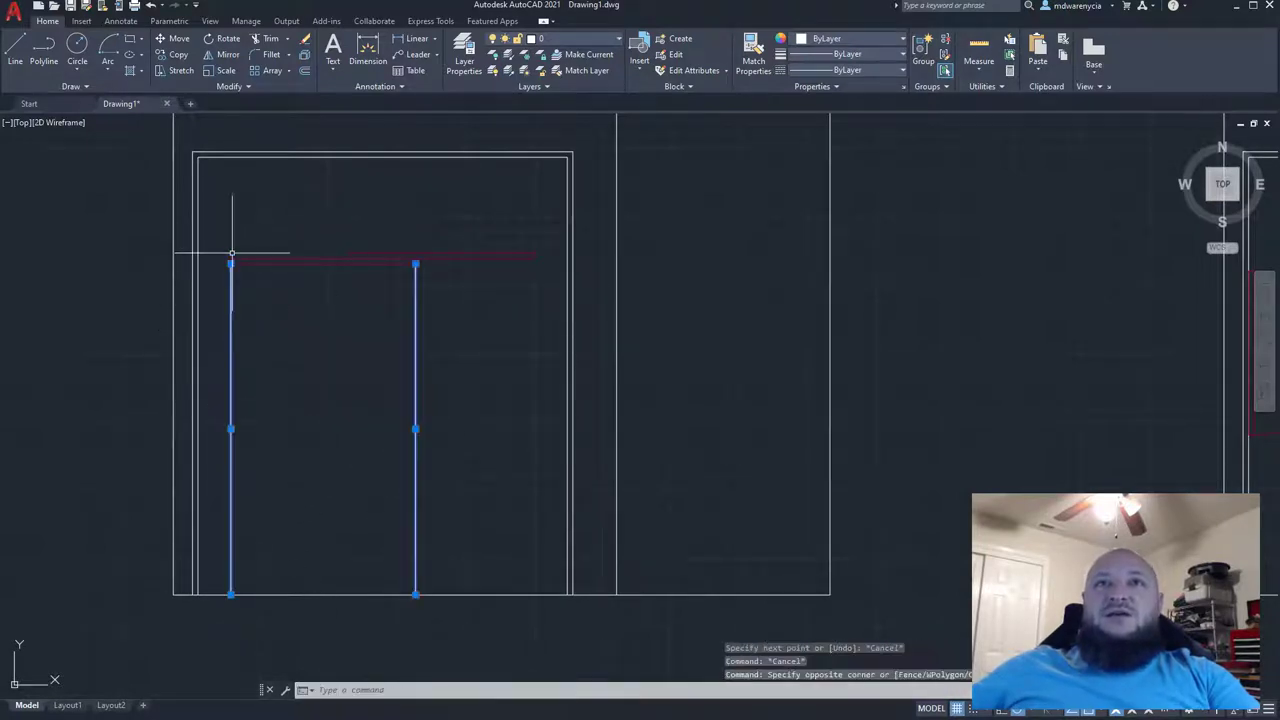
click(231, 263)
click(224, 157)
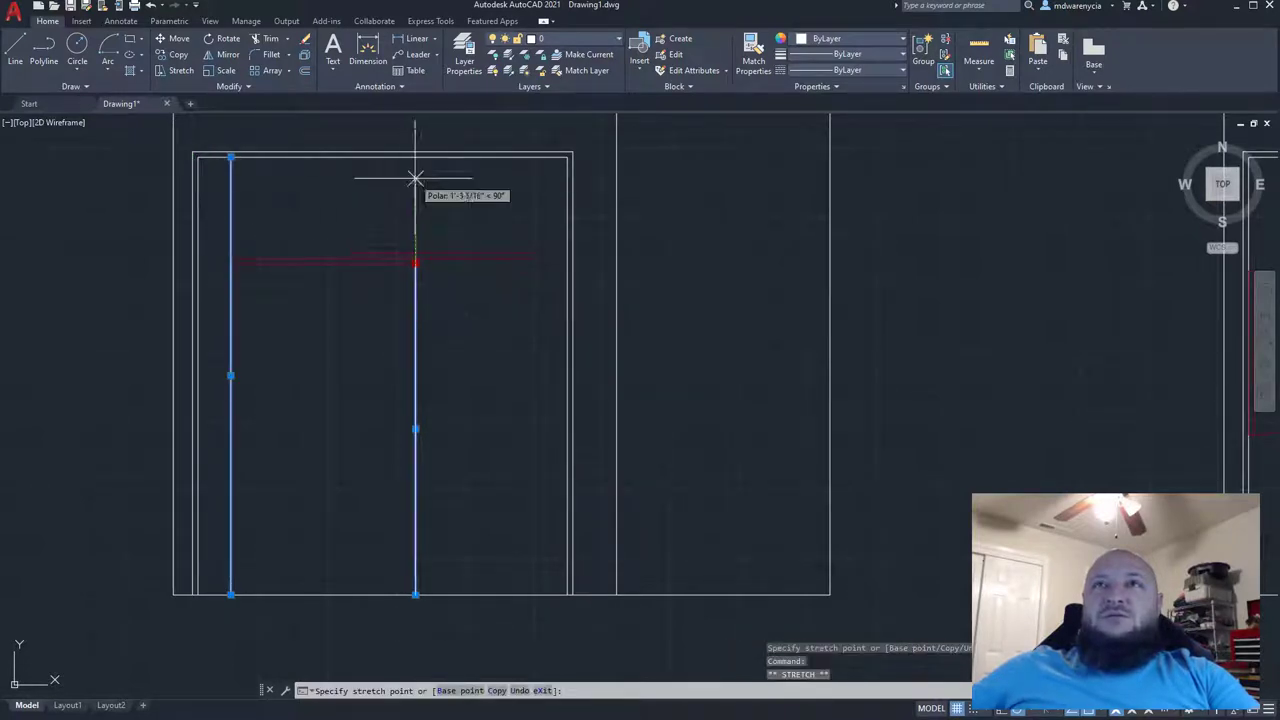
key(Escape)
key(Escape)
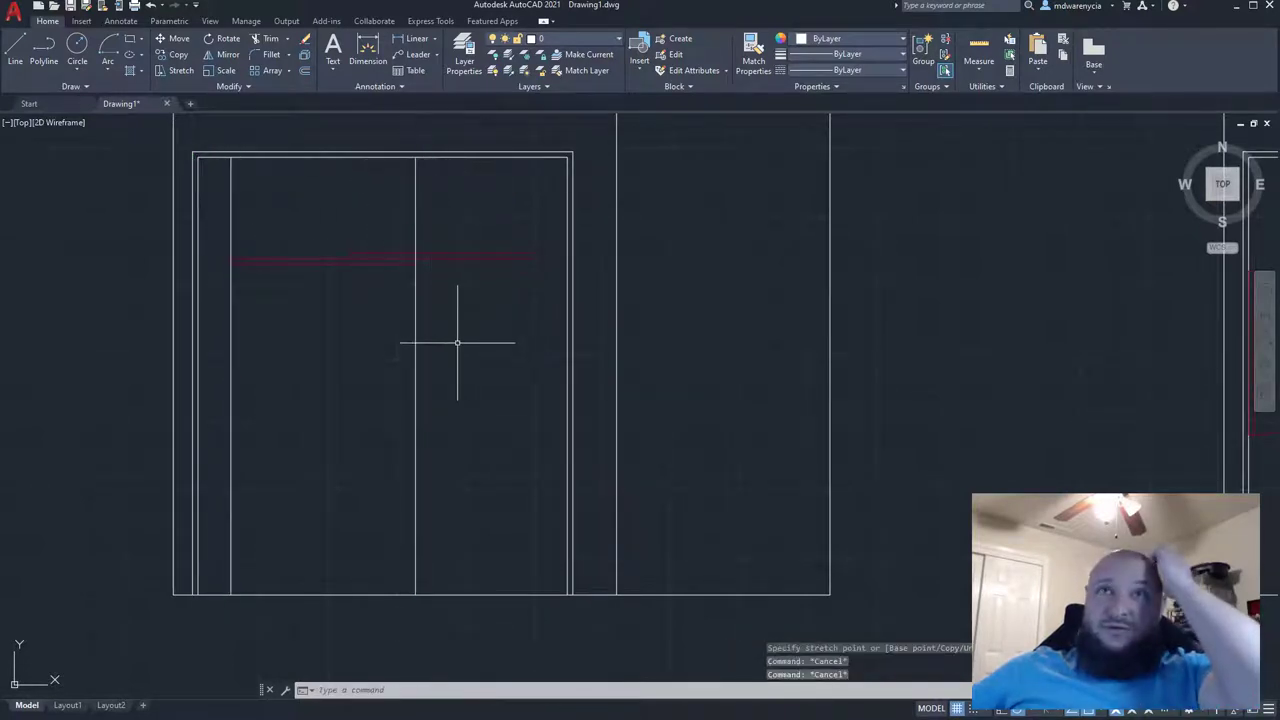
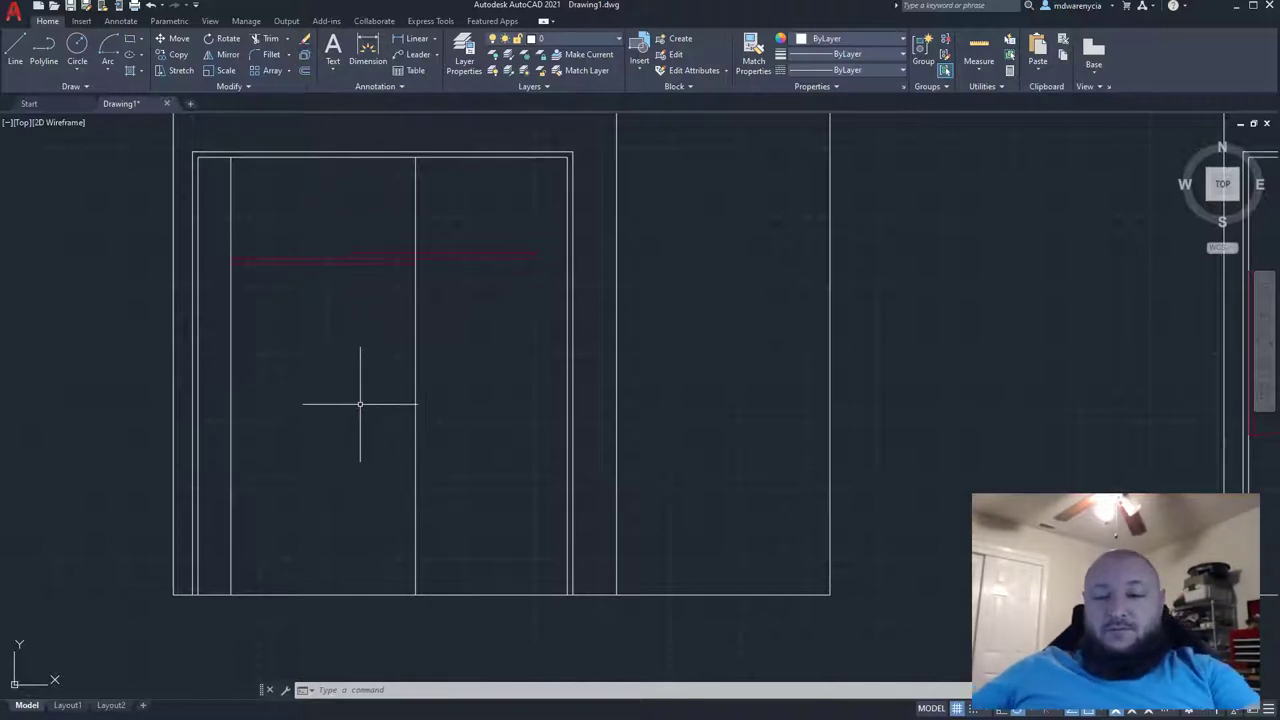
- Draw horizontal lines joining the two door edges along the head trim and along the floor
text(l)
key(Return)
click(231, 157)
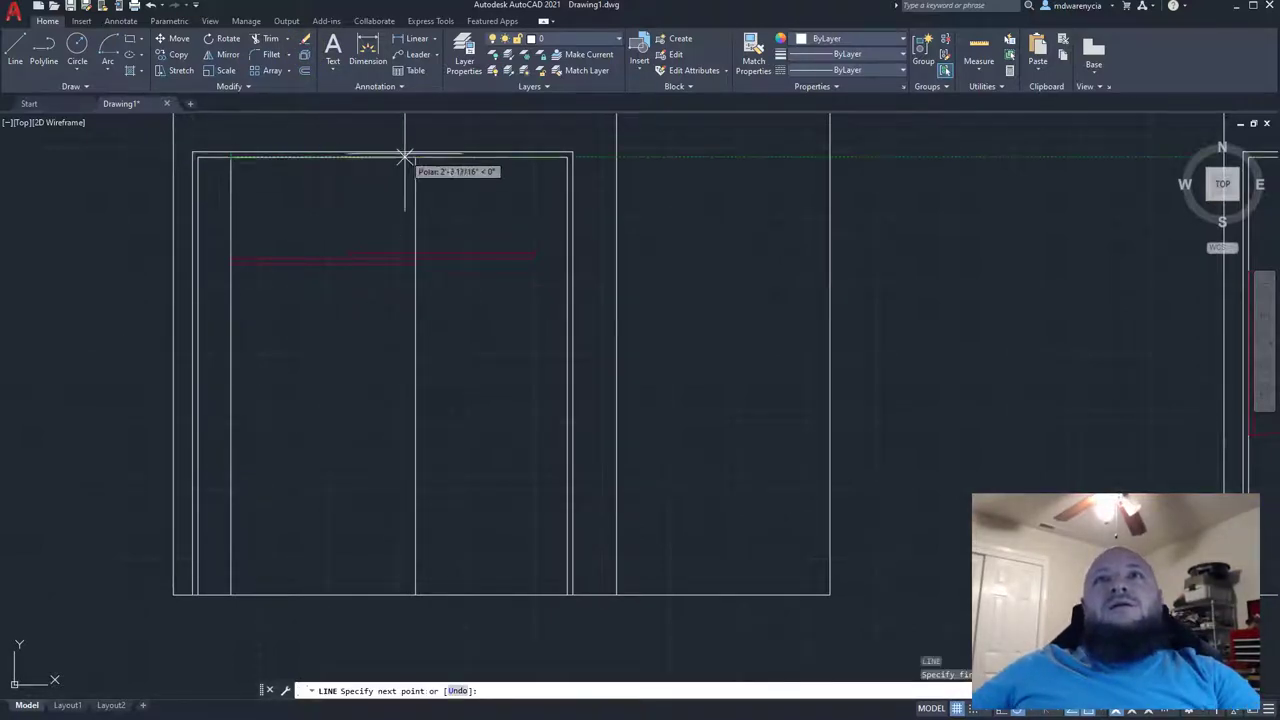
click(416, 157)
key(Return)
key(Return)
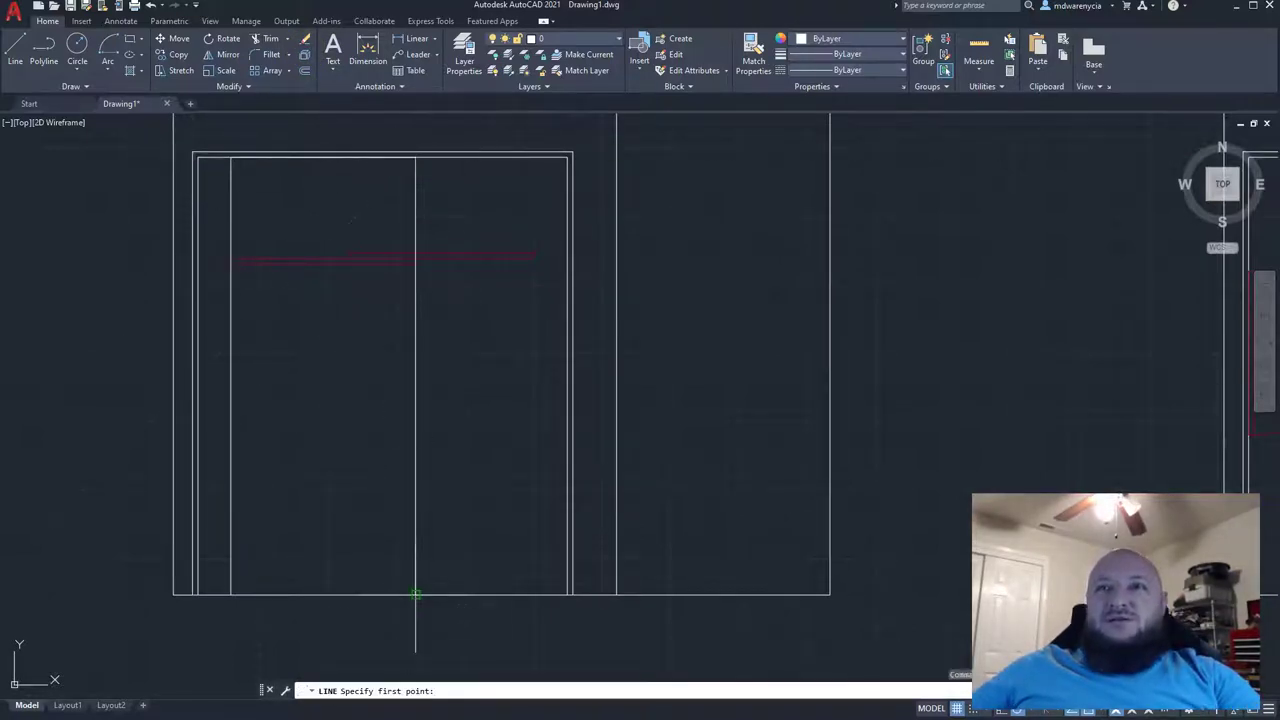
click(416, 594)
click(231, 594)
key(Return)
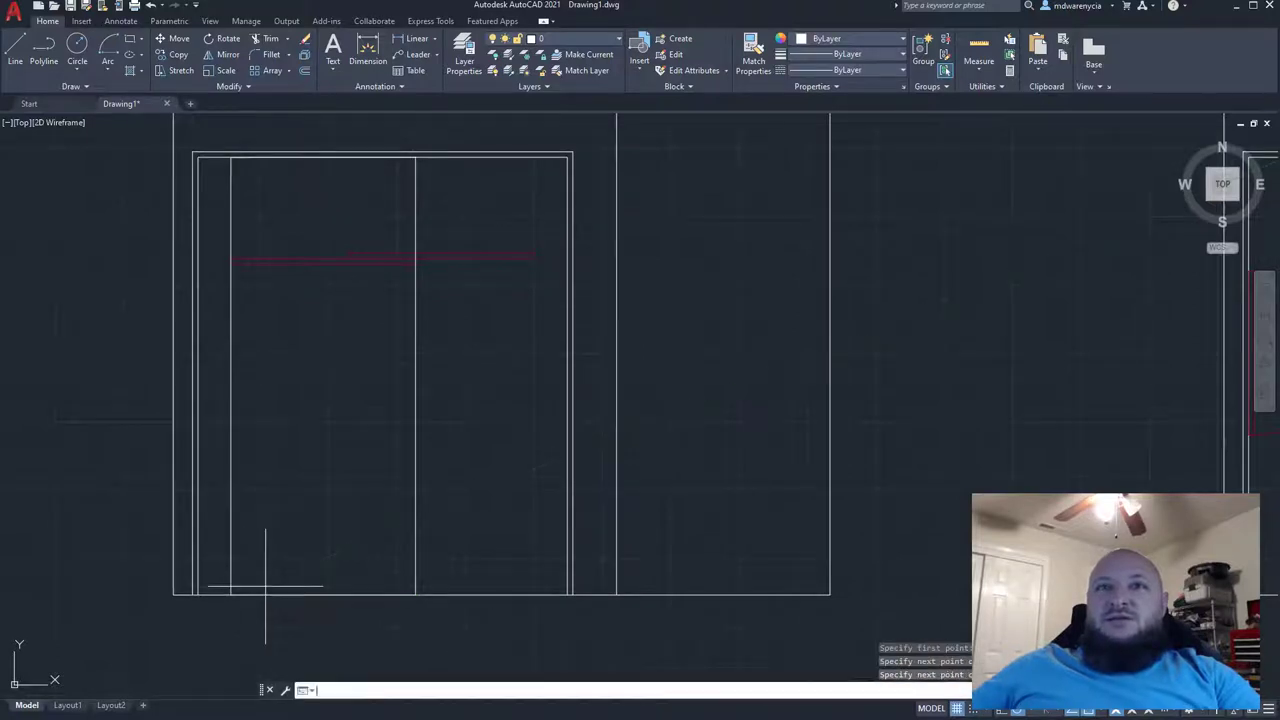
key(Return)
key(Escape)
- Move the door panel's bottom horizontal line straight up 6 inches from the floor
click(276, 594)
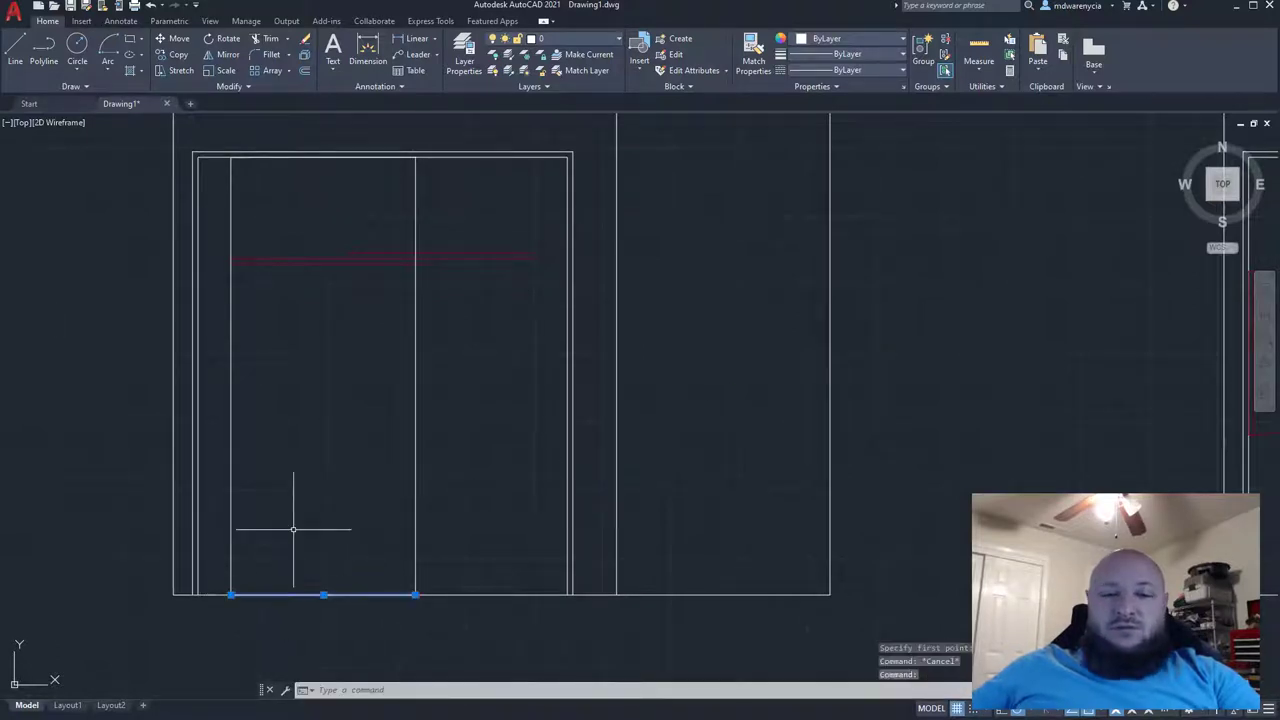
text(m)
key(Return)
click(257, 575)
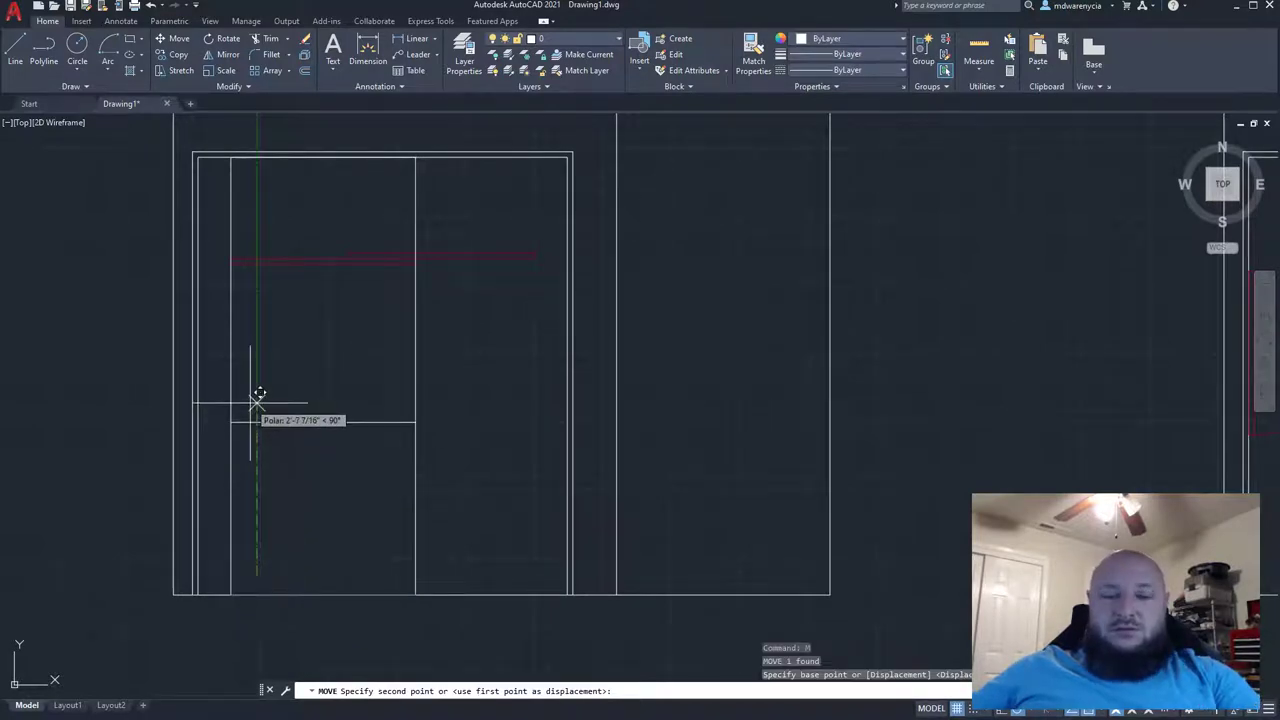
text(6)
key(Return)
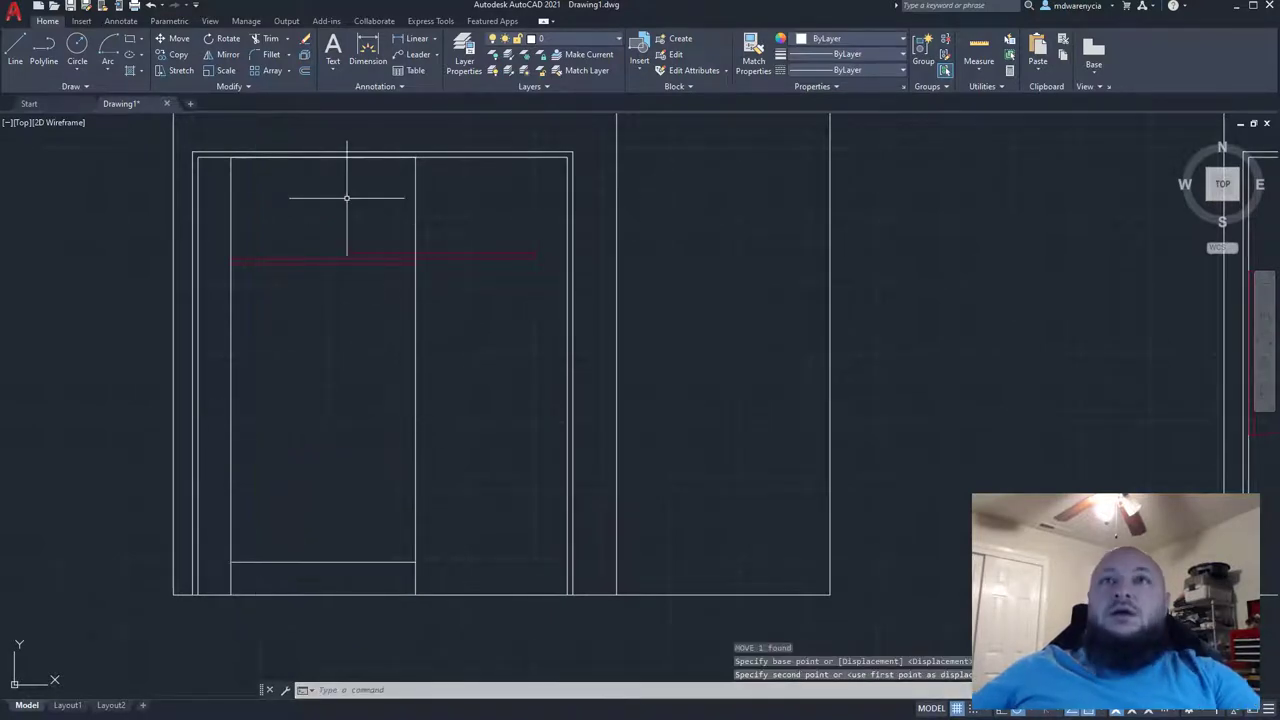
key(Escape)
- Move the door panel's top horizontal line straight down 6 inches from the head trim
click(291, 157)
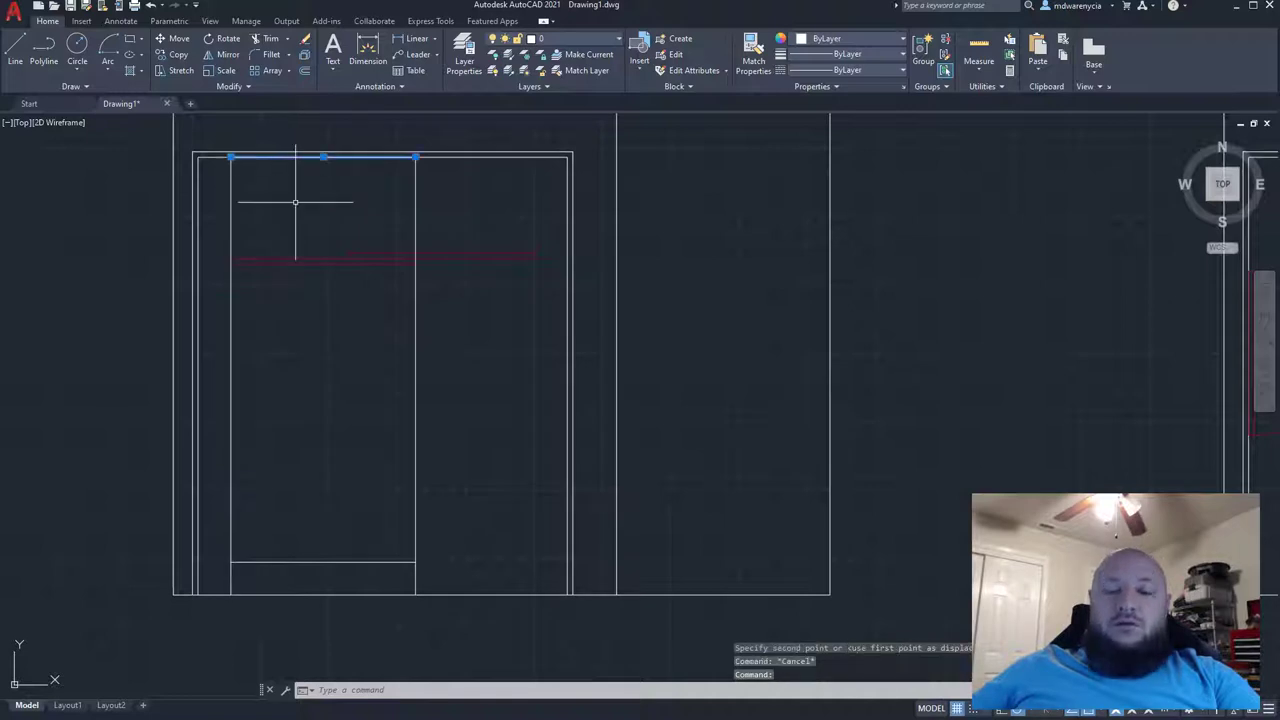
text(m)
key(Return)
click(309, 189)
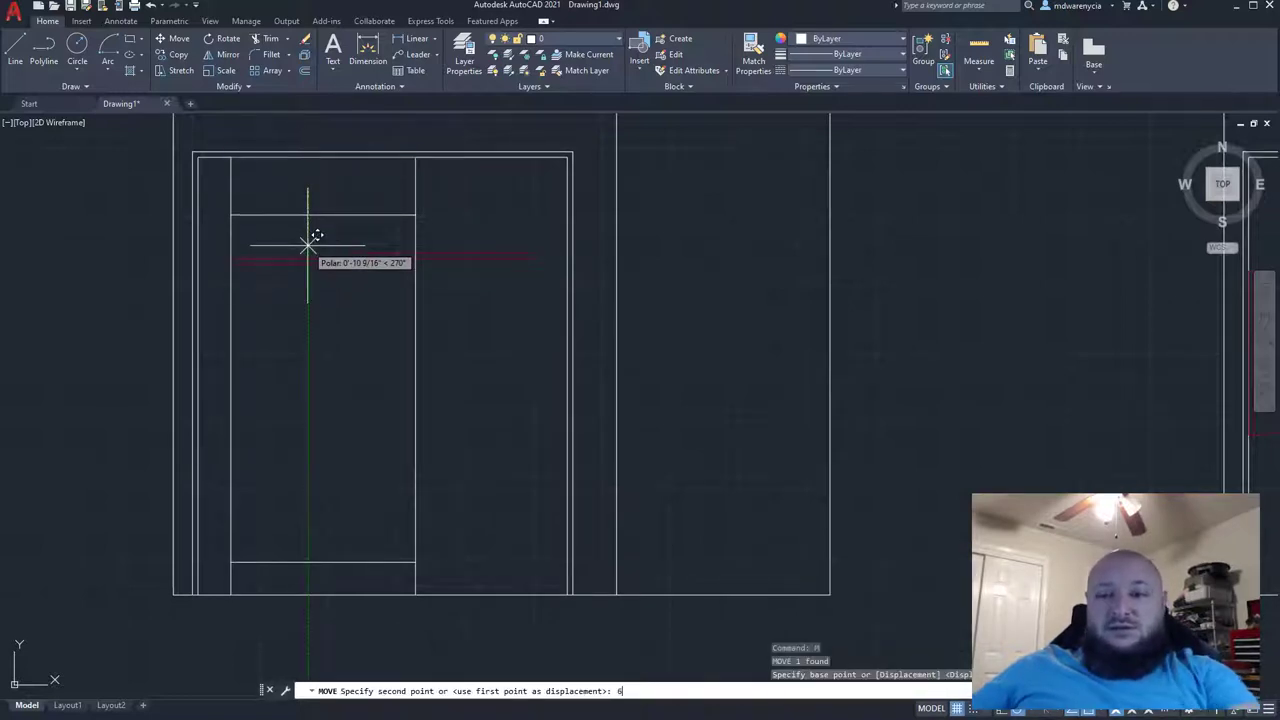
text(6)
key(Return)
key(Escape)
- Offset both vertical edges of the door panel 6 inches inward to form the stiles
click(414, 352)
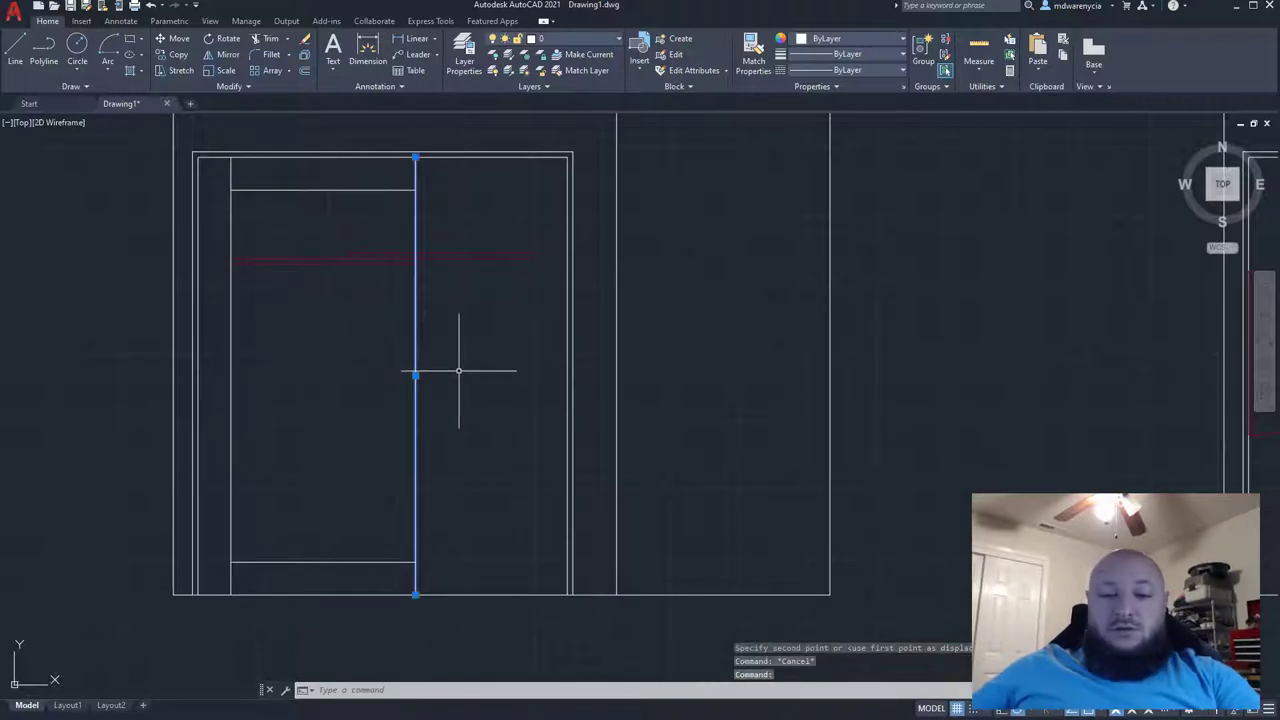
text(mffset)
key(Return)
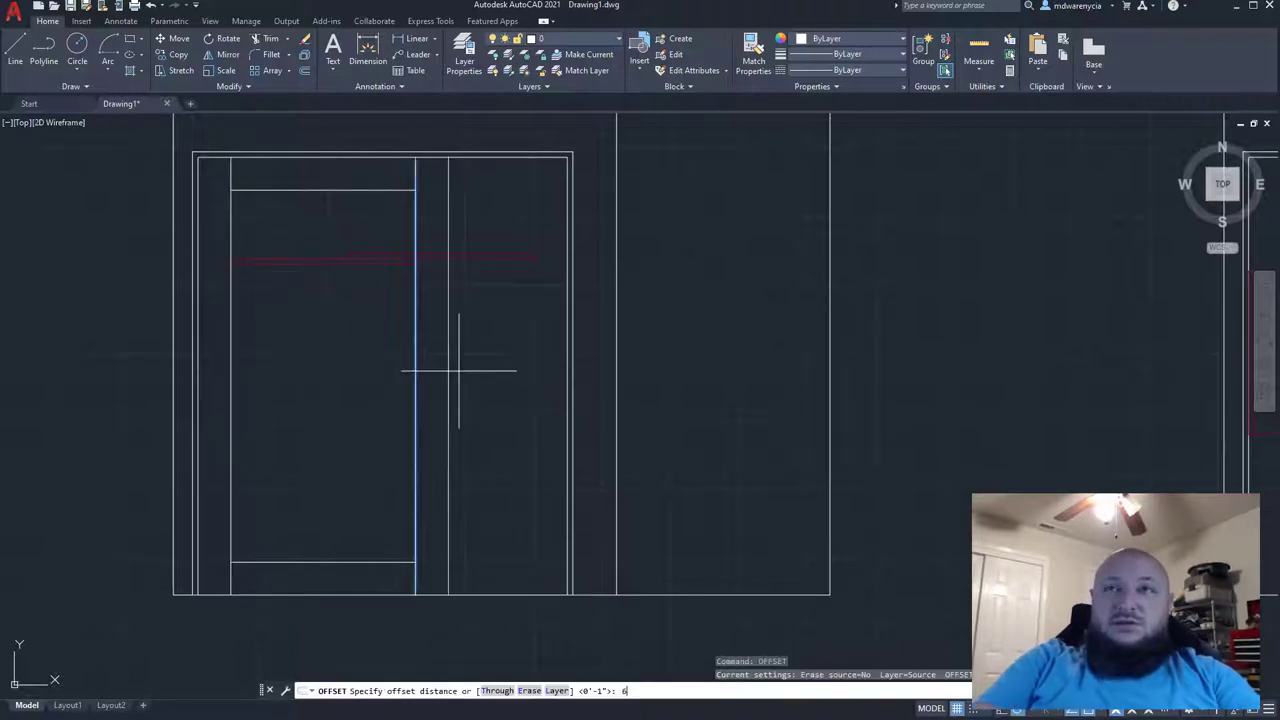
text(6)
key(Return)
click(416, 371)
click(318, 418)
click(231, 460)
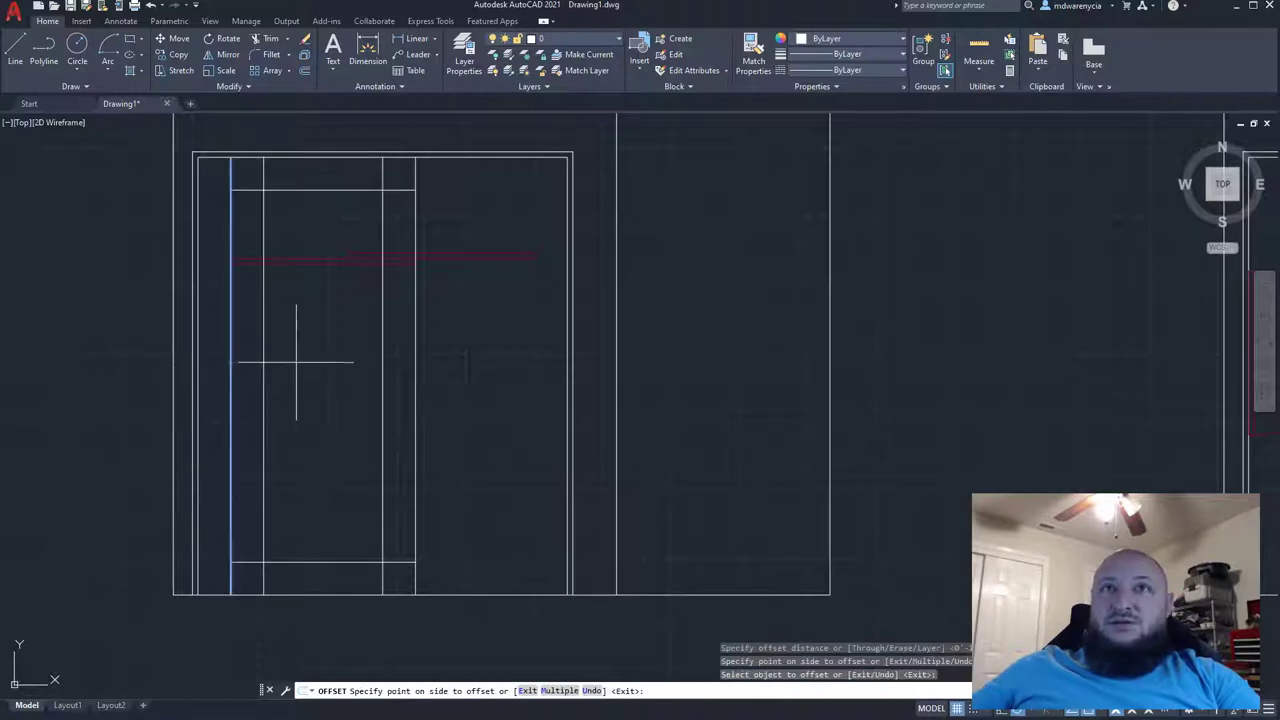
click(266, 350)
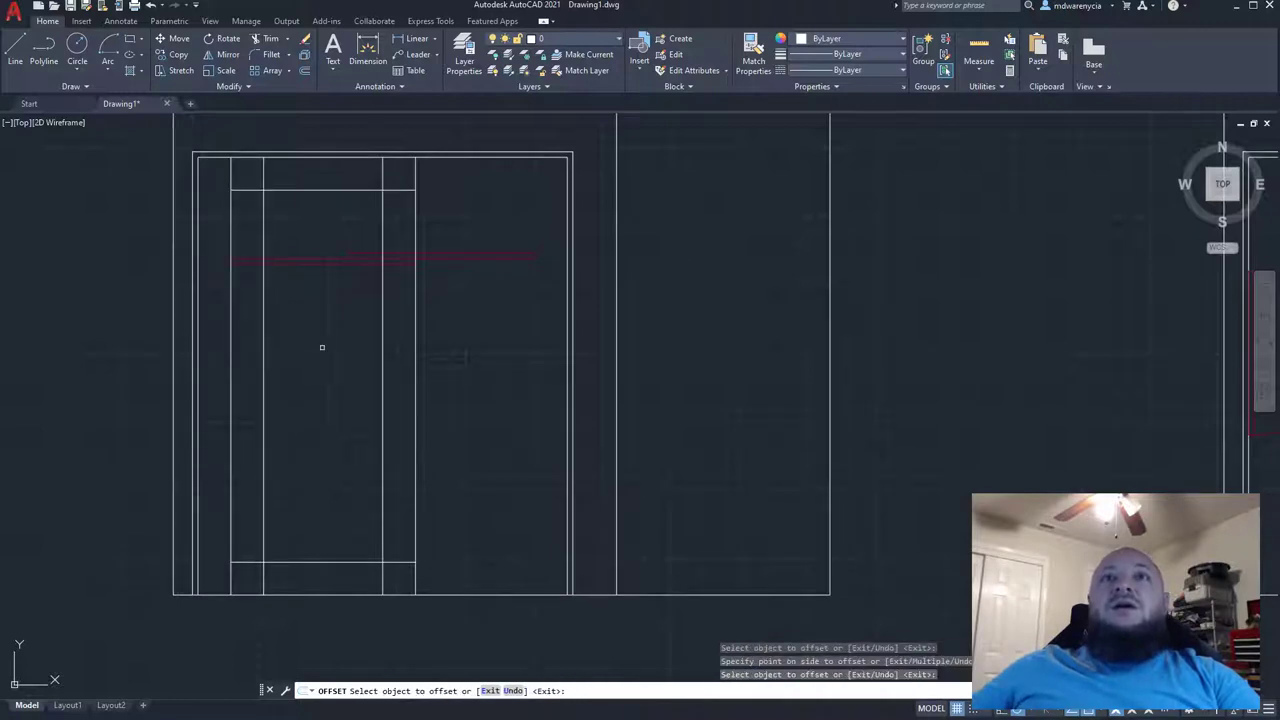
- Offset both inner stile lines another 6 inches toward the centre of the door panel
click(265, 355)
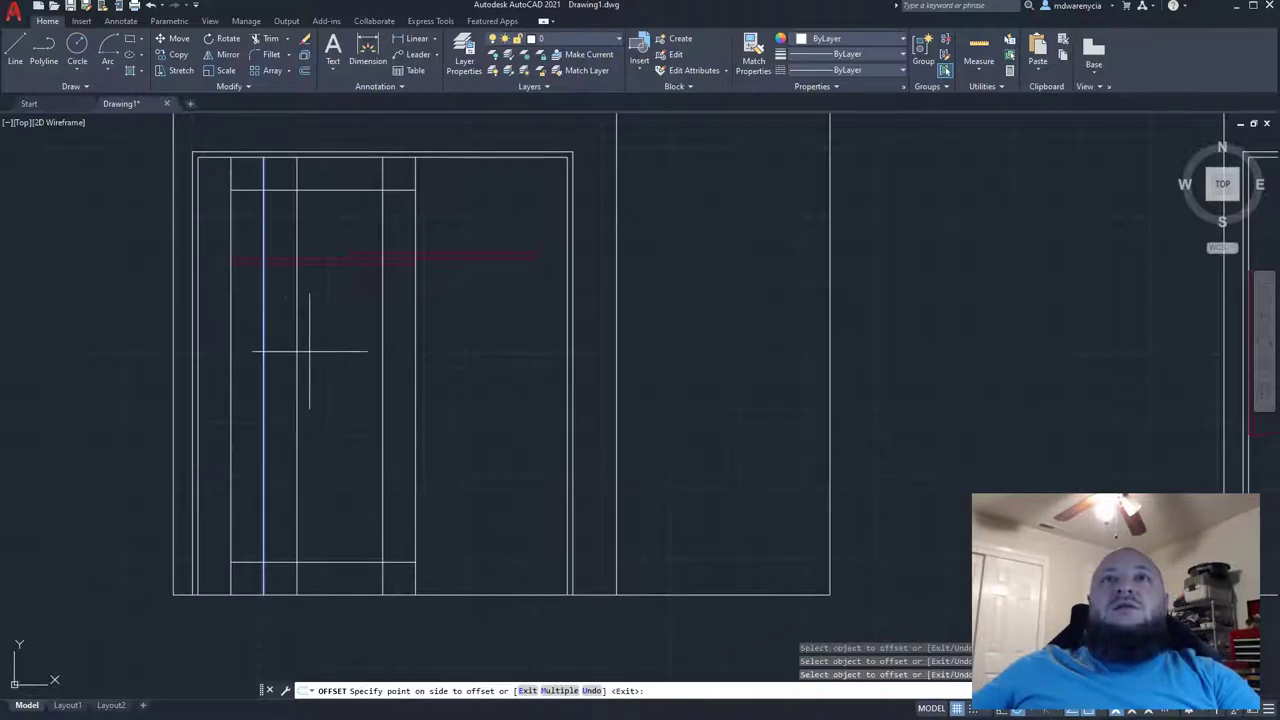
click(309, 357)
click(297, 357)
click(320, 360)
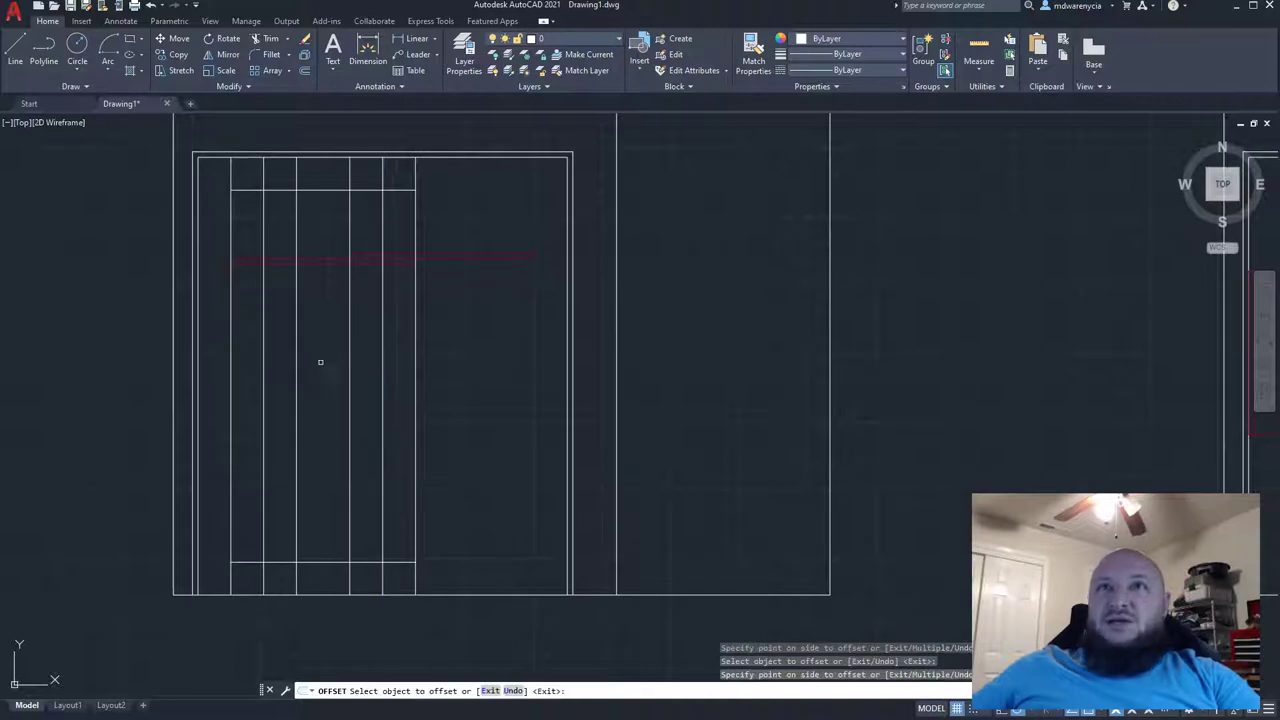
key(Escape)
- Offset the door panel's top rail line 1' downward
click(323, 189)
text(off)
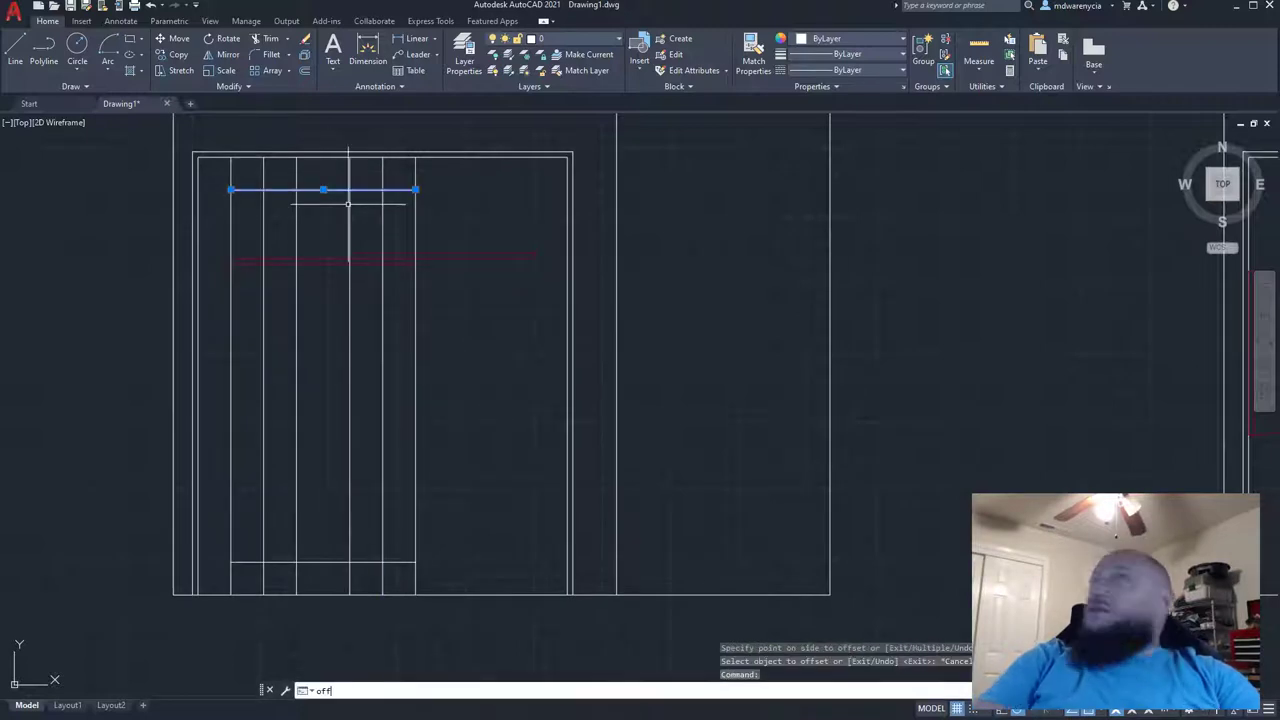
key(Return)
key(Return)
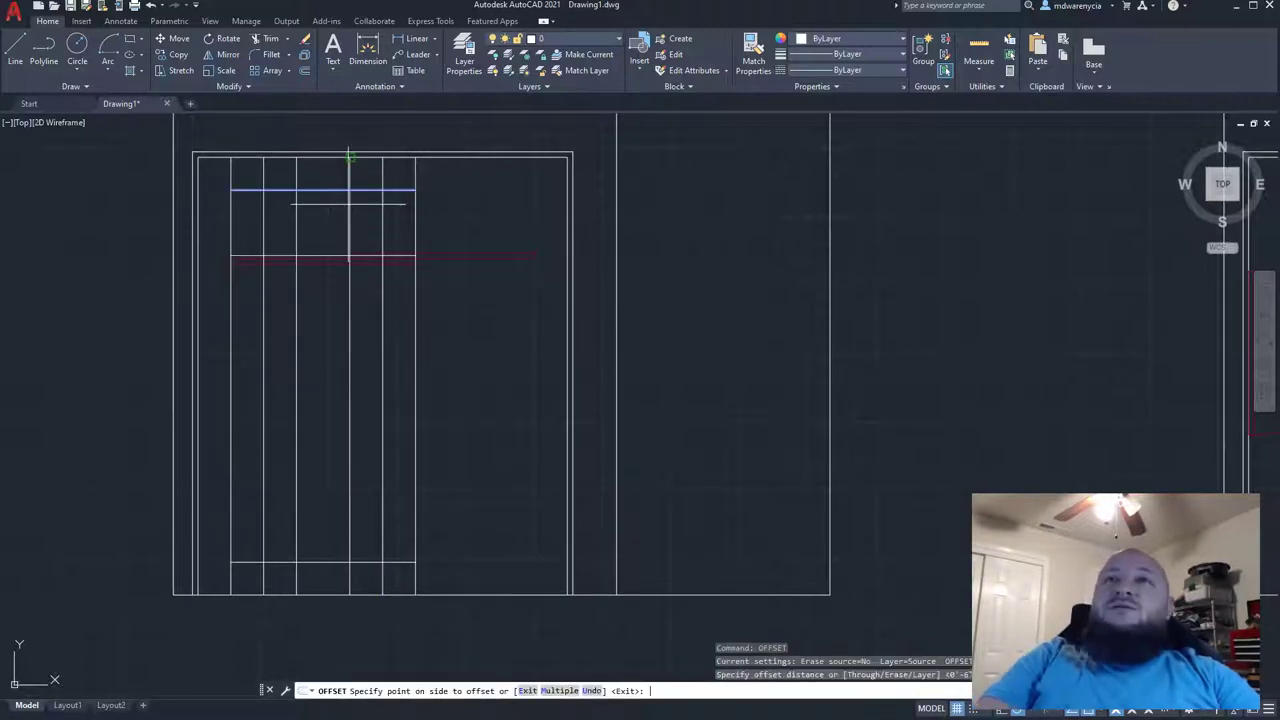
click(349, 157)
key(Escape)
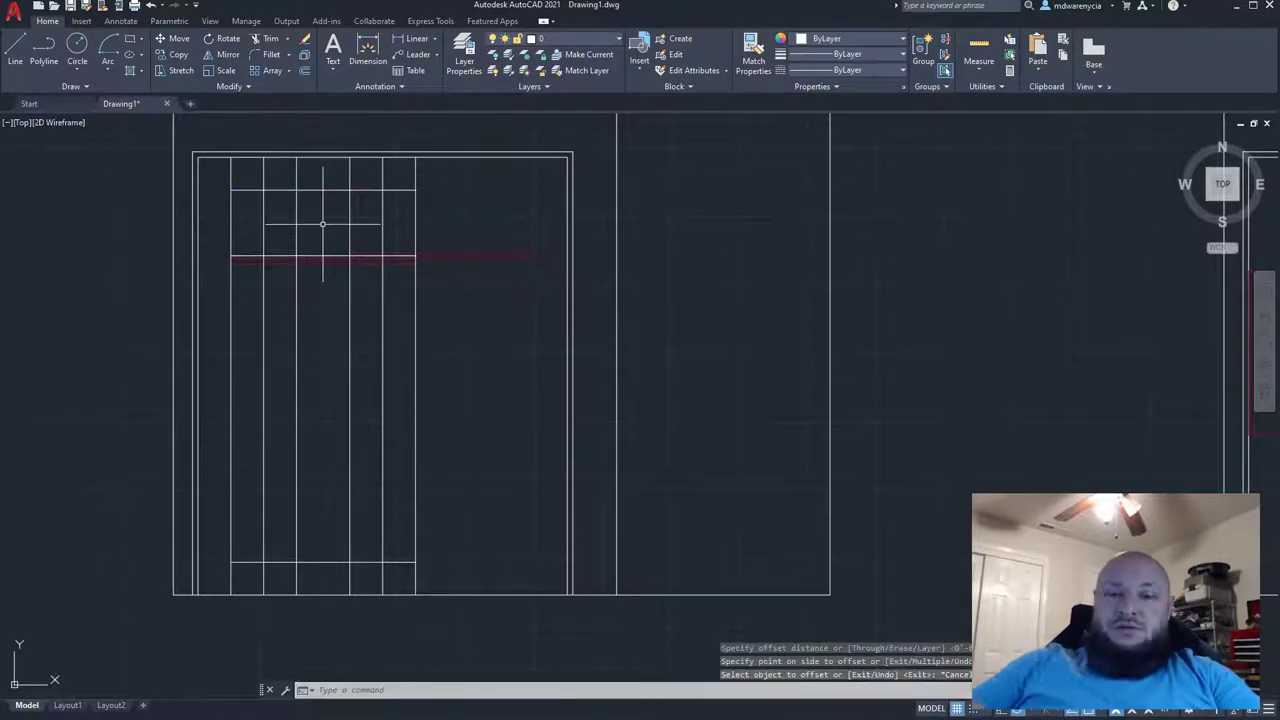
- Offset the new horizontal line 6 inches downward to form a middle rail
text(off)
key(Return)
key(Return)
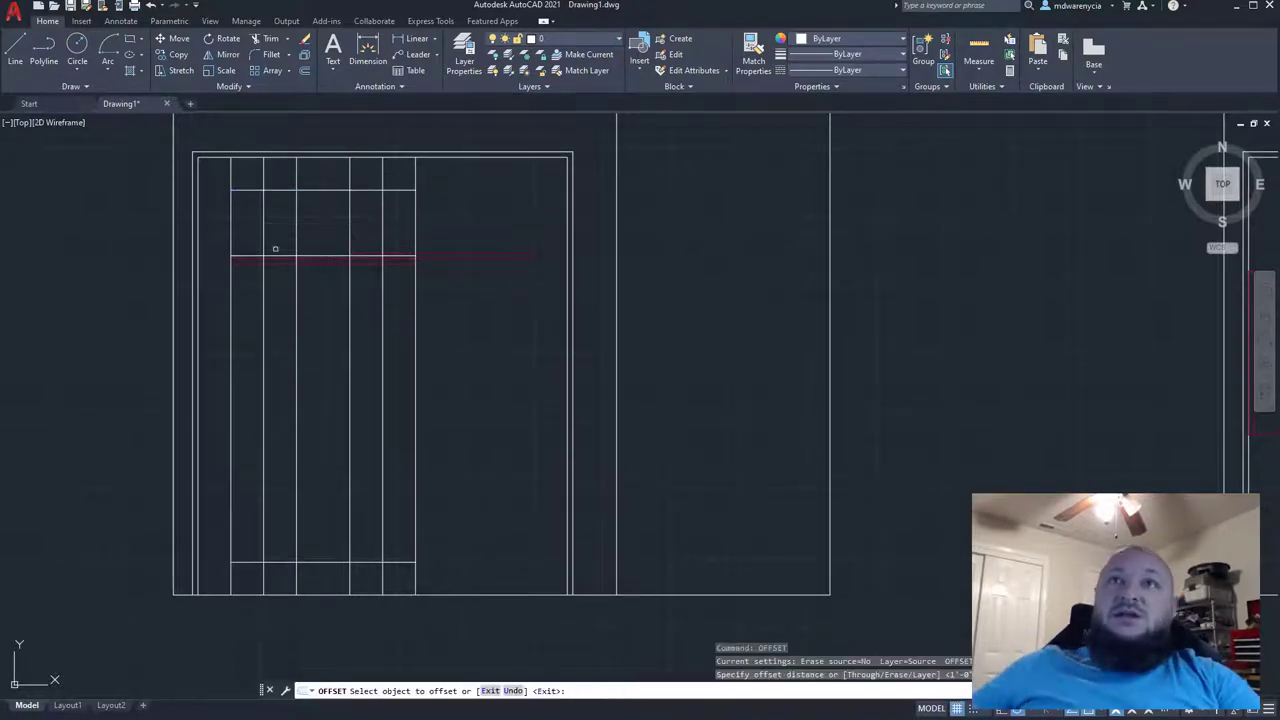
click(322, 251)
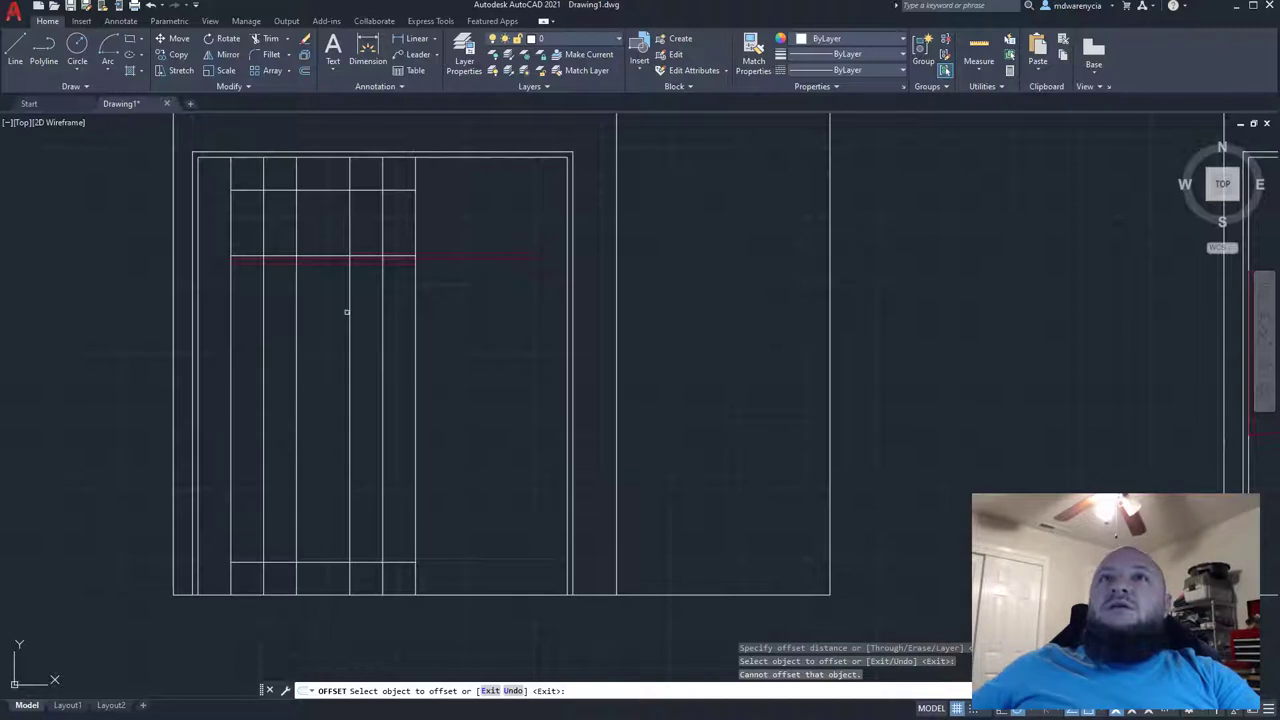
click(322, 254)
click(306, 340)
key(Escape)
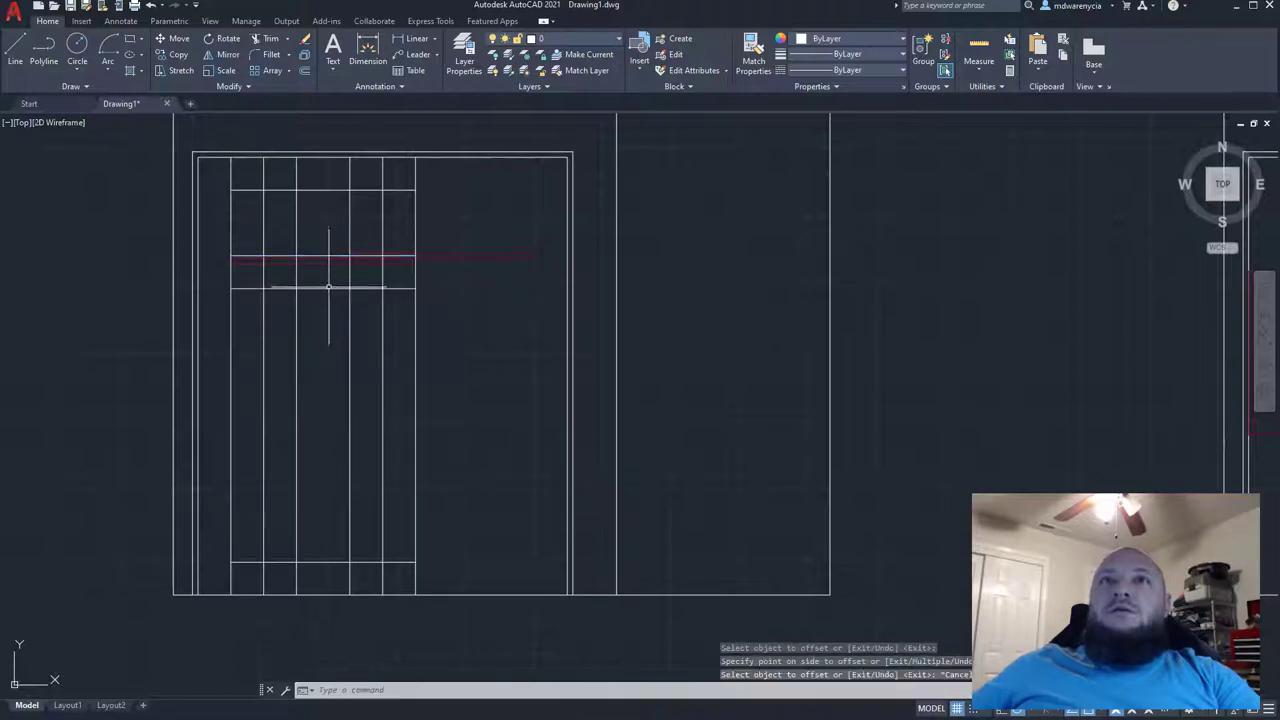
- Try to offset the middle rail's lower line farther down the door panel, and undo that offset
click(335, 289)
text(o)
key(Return)
key(Return)
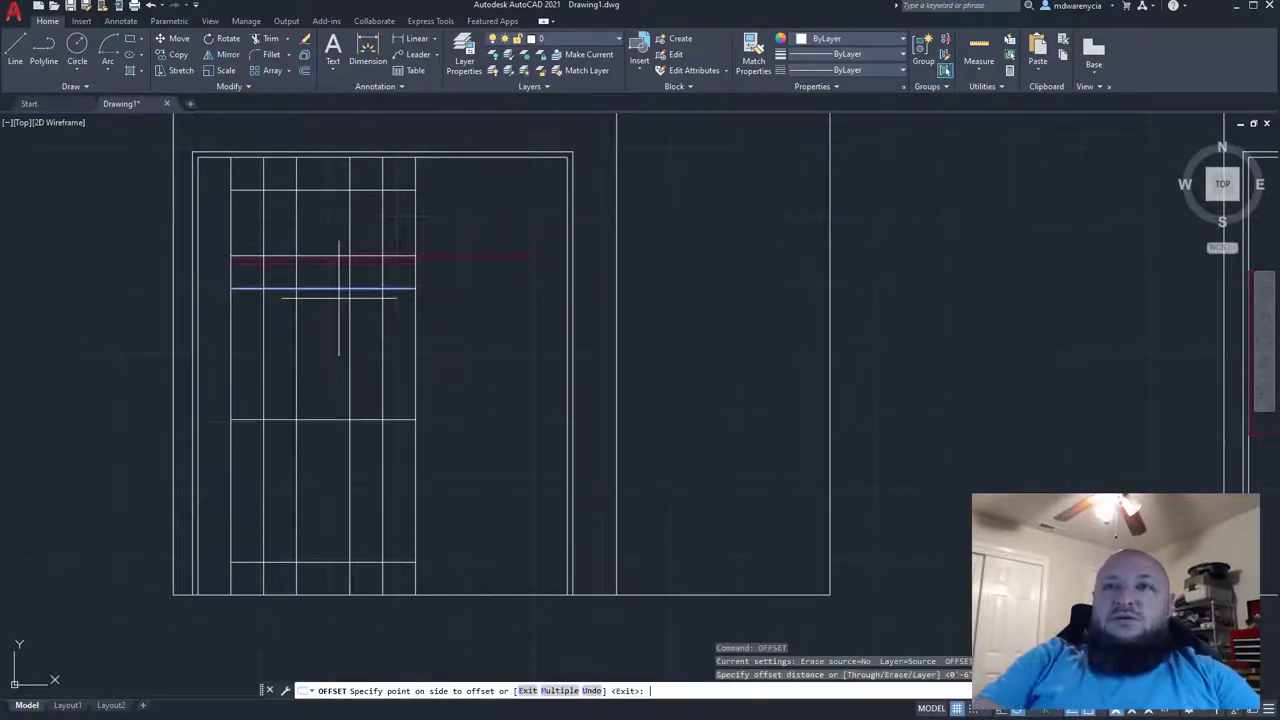
click(317, 371)
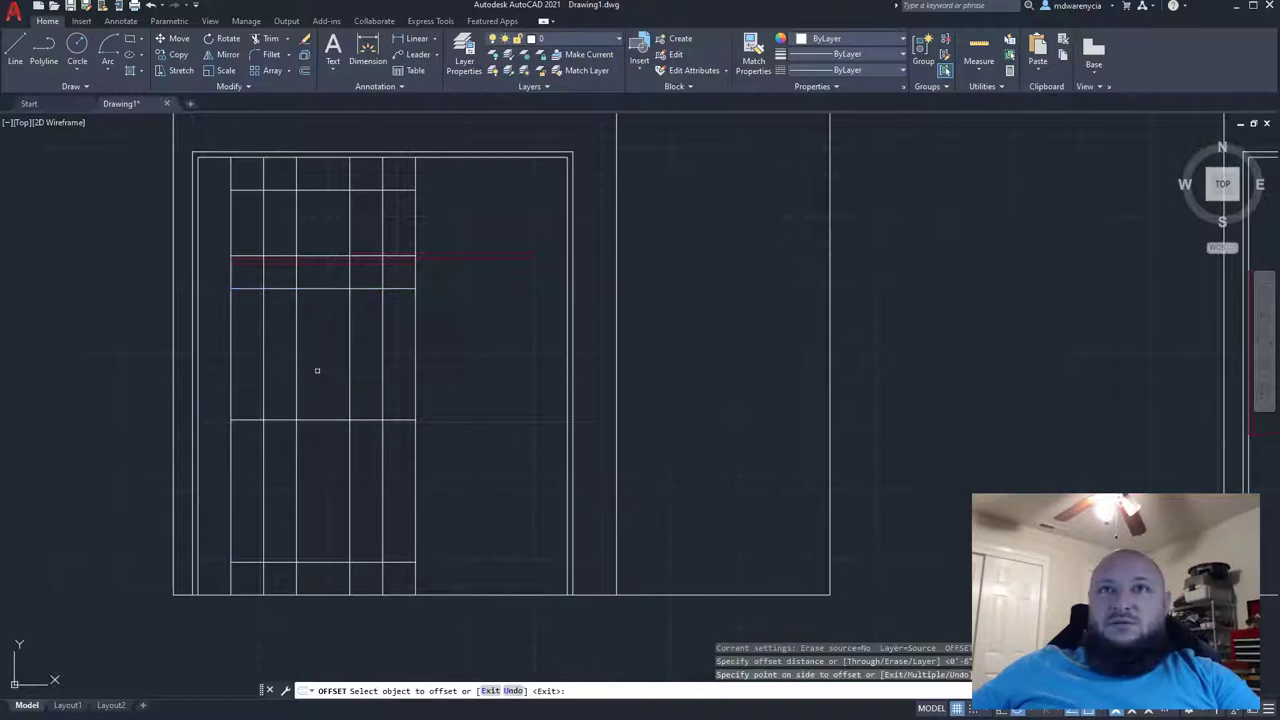
key(Escape)
click(322, 420)
key(Delete)
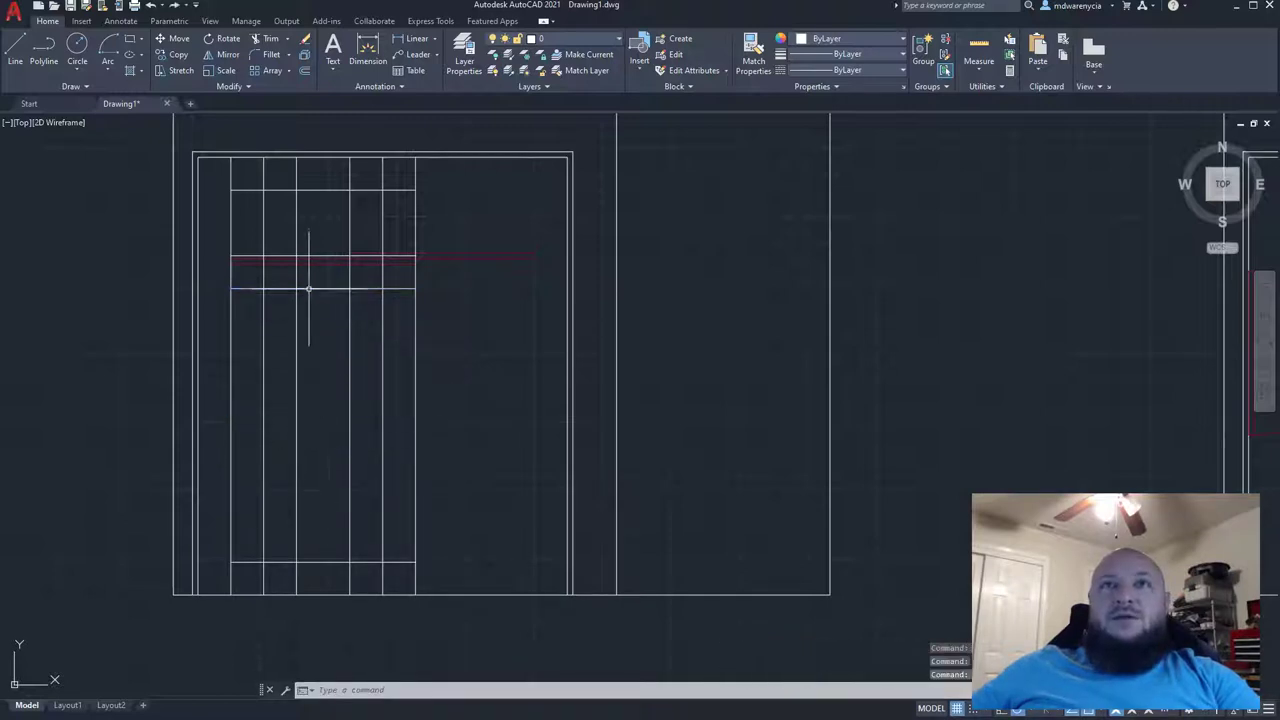
- Move the red door plan symbol straight down about 6' so it sits below the elevation's floor line
click(461, 275)
click(457, 227)
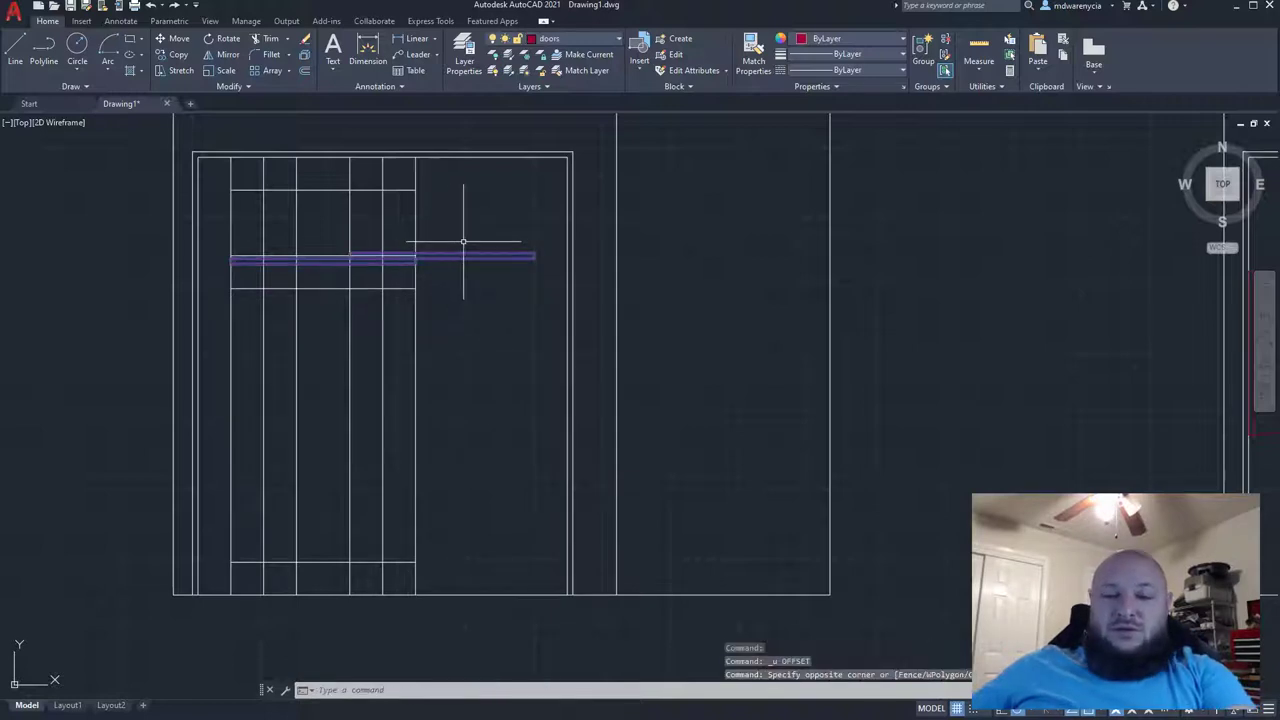
text(m)
key(Return)
click(503, 217)
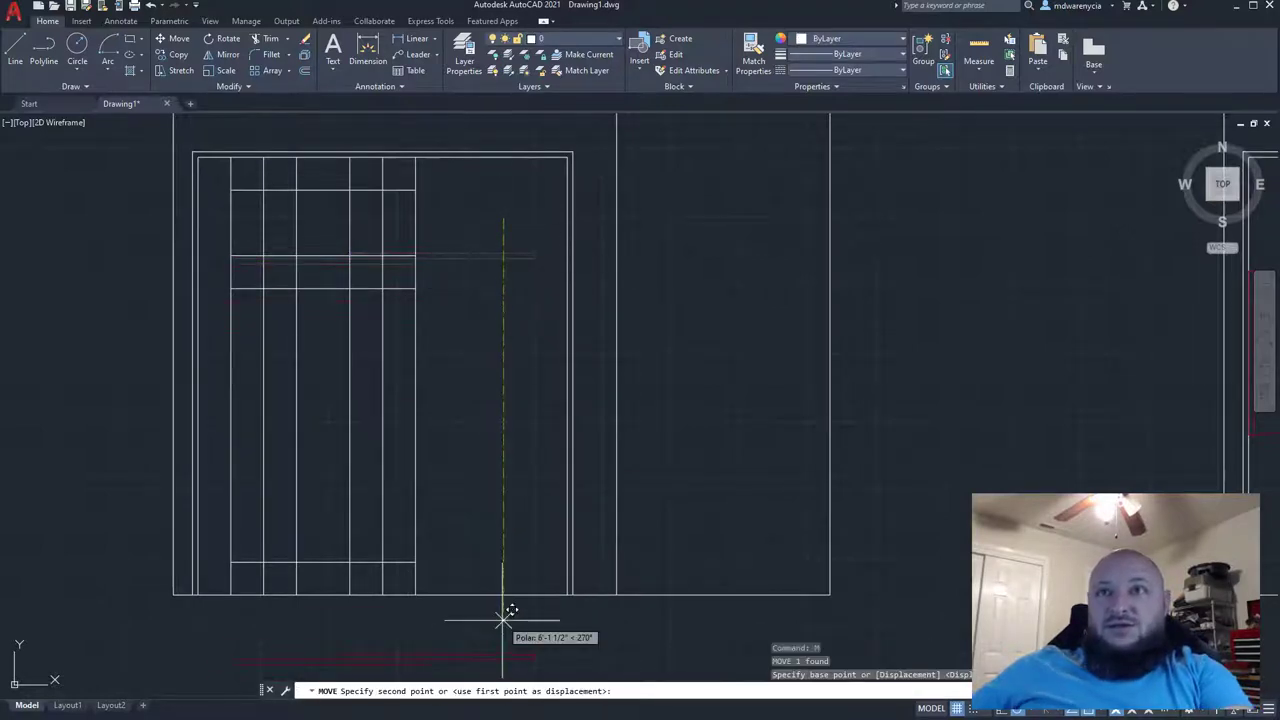
click(506, 615)
middle_drag(472, 306, 470, 329)
key(Escape)
key(Escape)
- Offset the lower line of the door's upper middle rail 18 inches downward
click(332, 320)
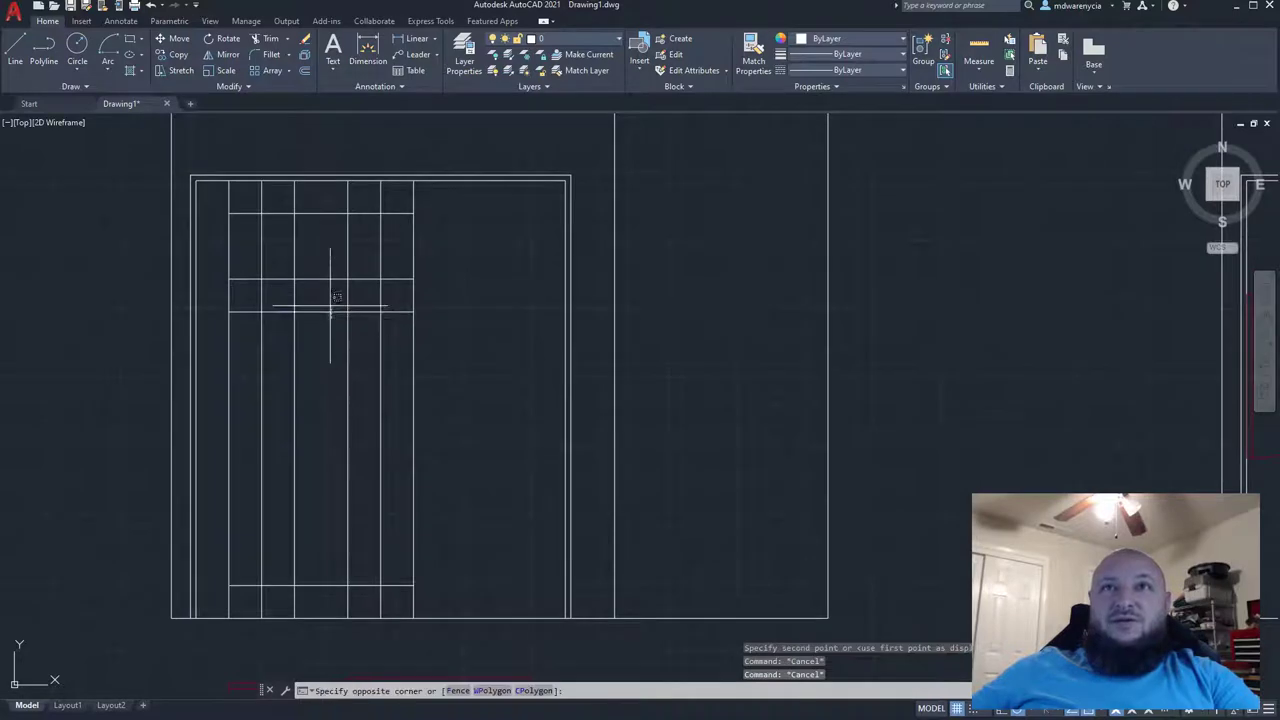
click(331, 308)
text(o)
key(Return)
key(Return)
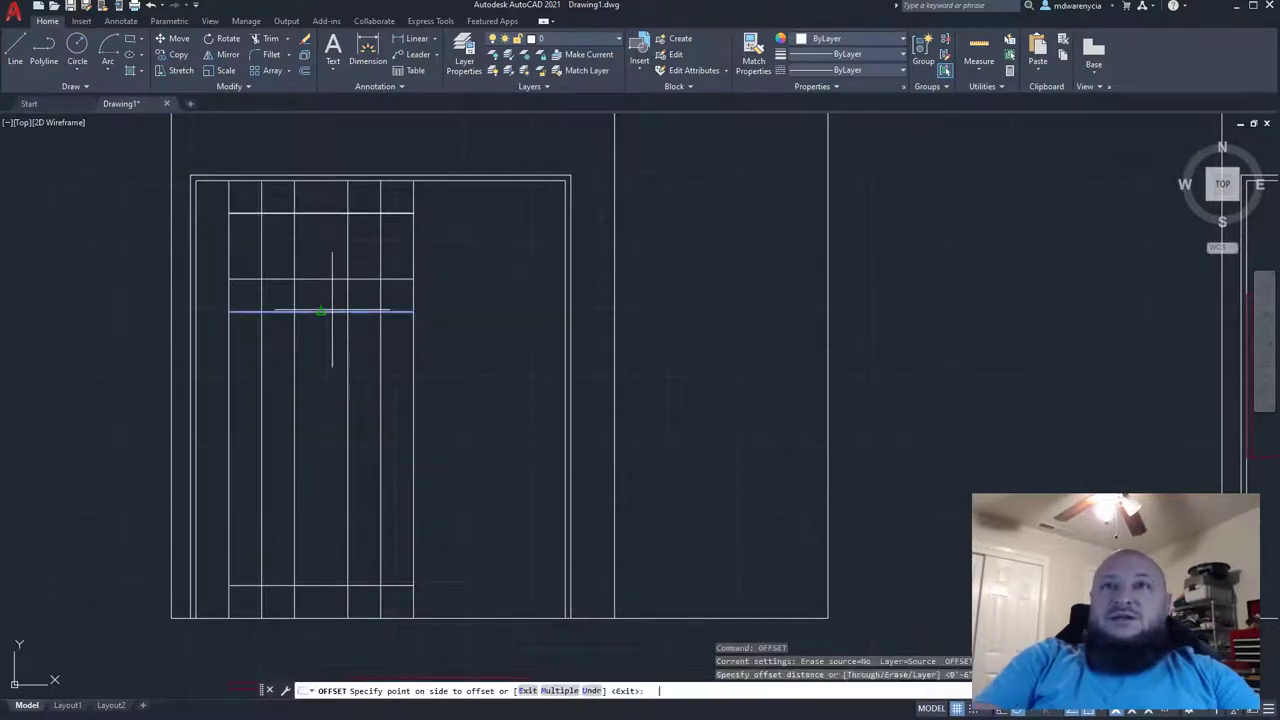
click(325, 402)
key(Escape)
- Offset the new horizontal line 6 inches downward to form the door's lower middle rail
click(294, 410)
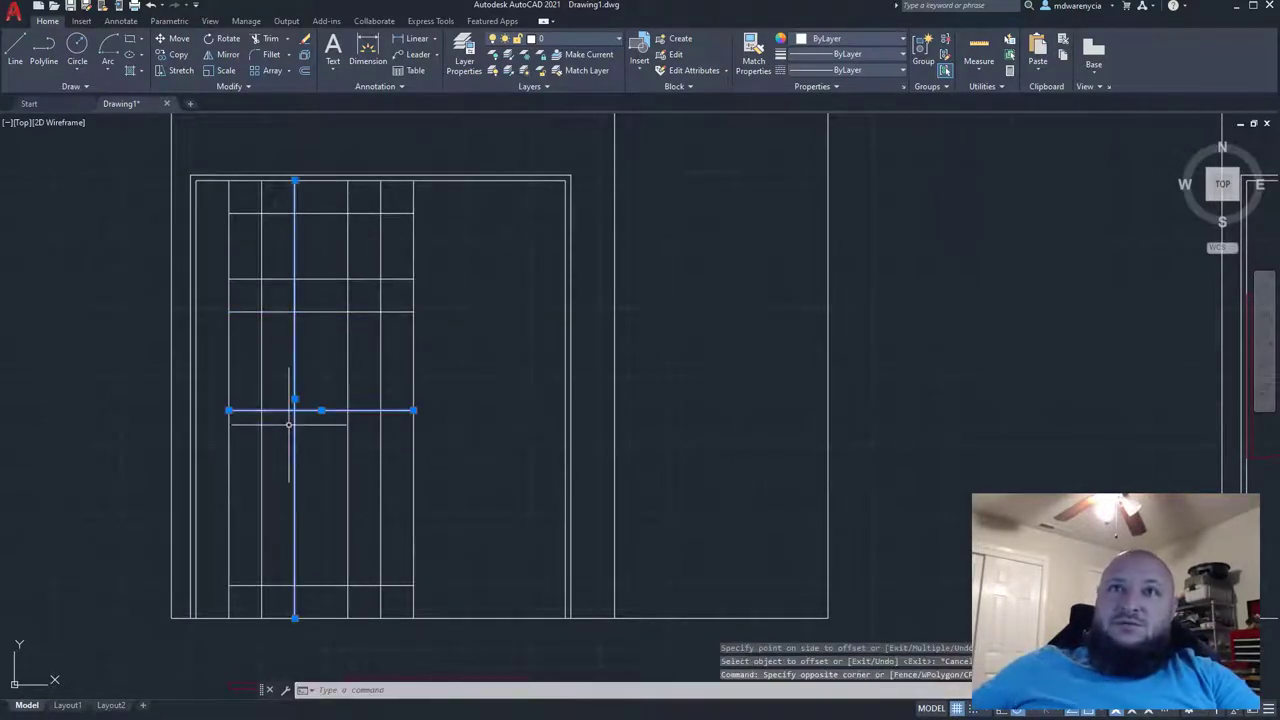
key(Escape)
click(308, 411)
text(offset)
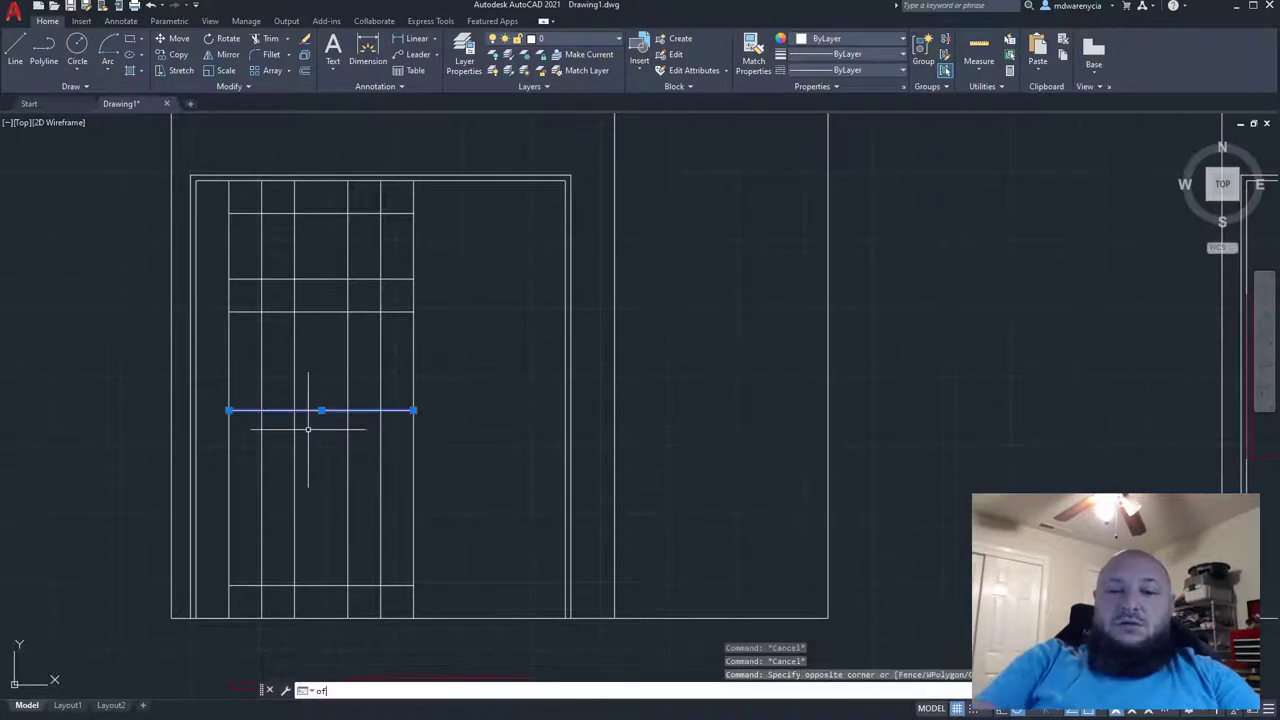
key(Return)
text(6)
key(Return)
click(323, 516)
key(Escape)
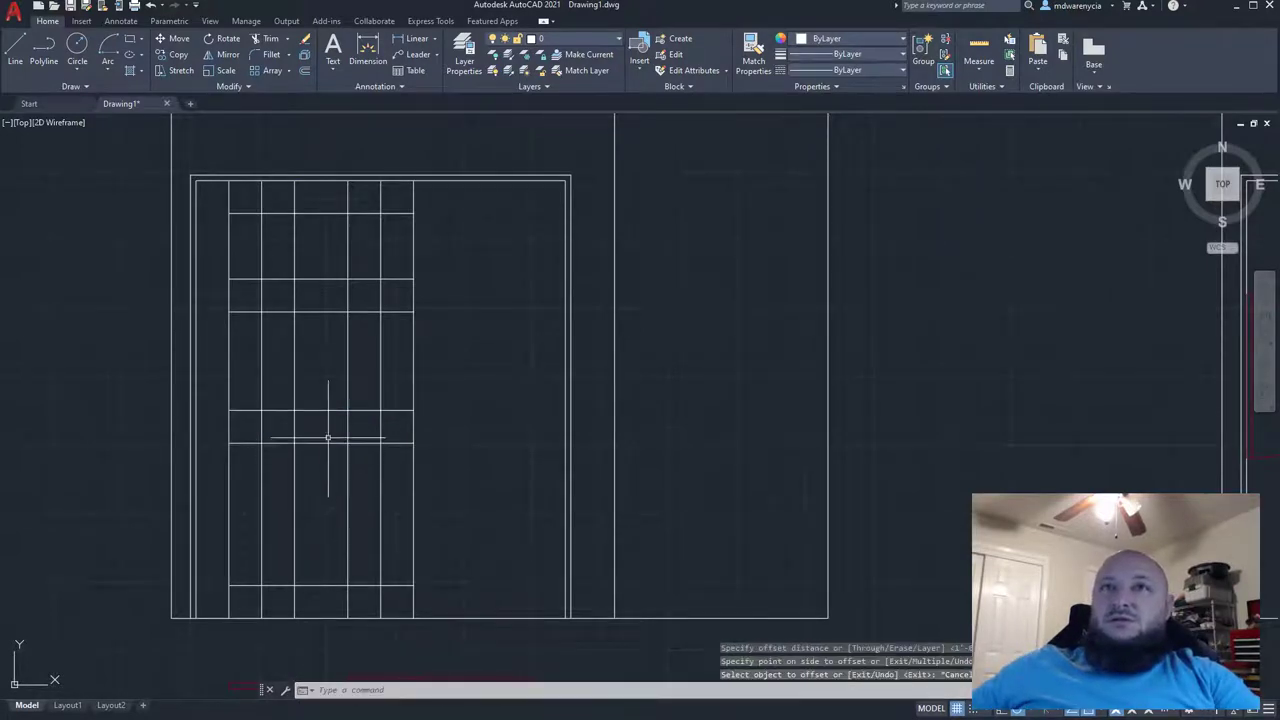
- Offset the lower middle rail's bottom line 18 inches downward to set the bottom edge of the lowest panels
click(328, 437)
click(318, 453)
text(offset)
key(Return)
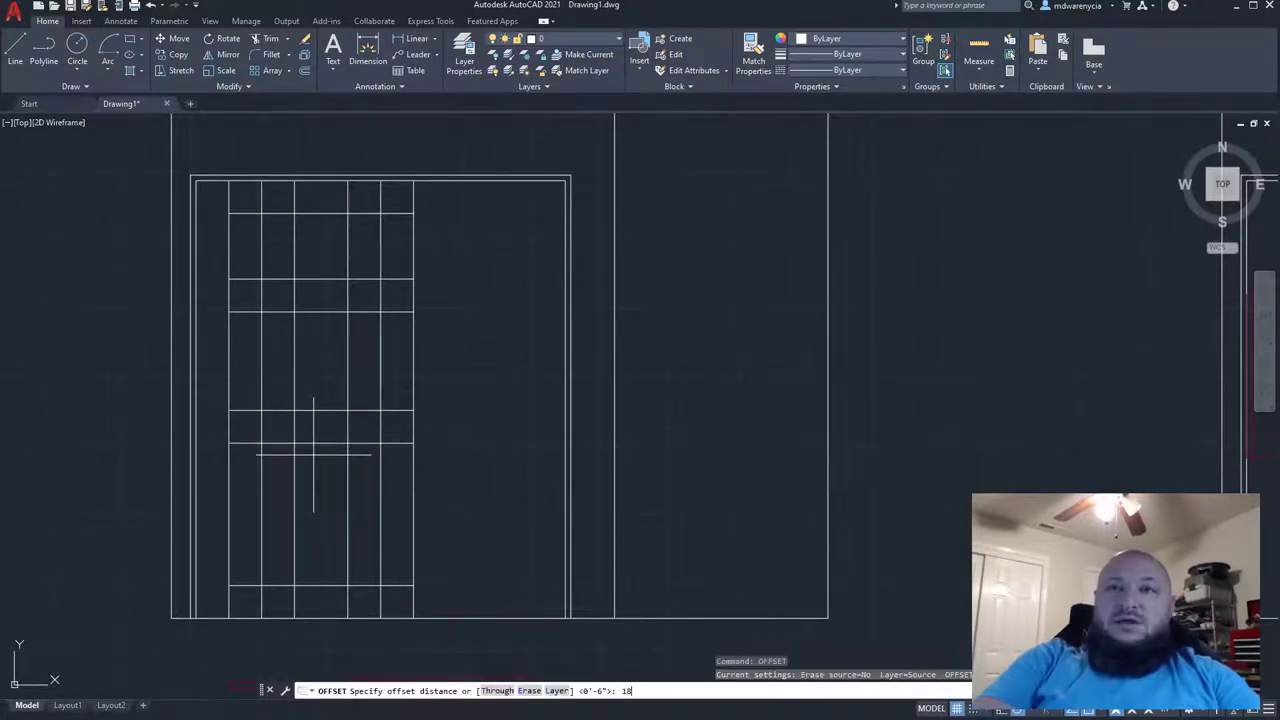
key(Return)
click(318, 476)
key(Escape)
key(Escape)
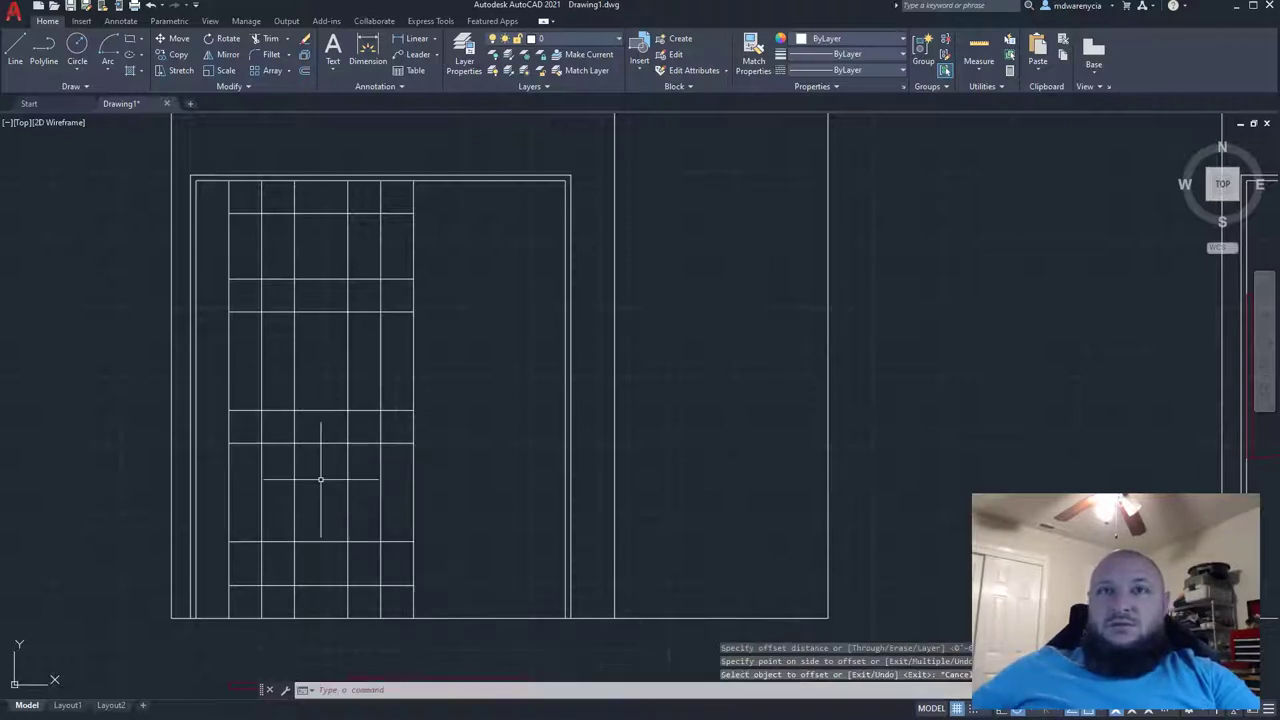
- Delete the original bottom rail line near the base of the door leaf
click(400, 573)
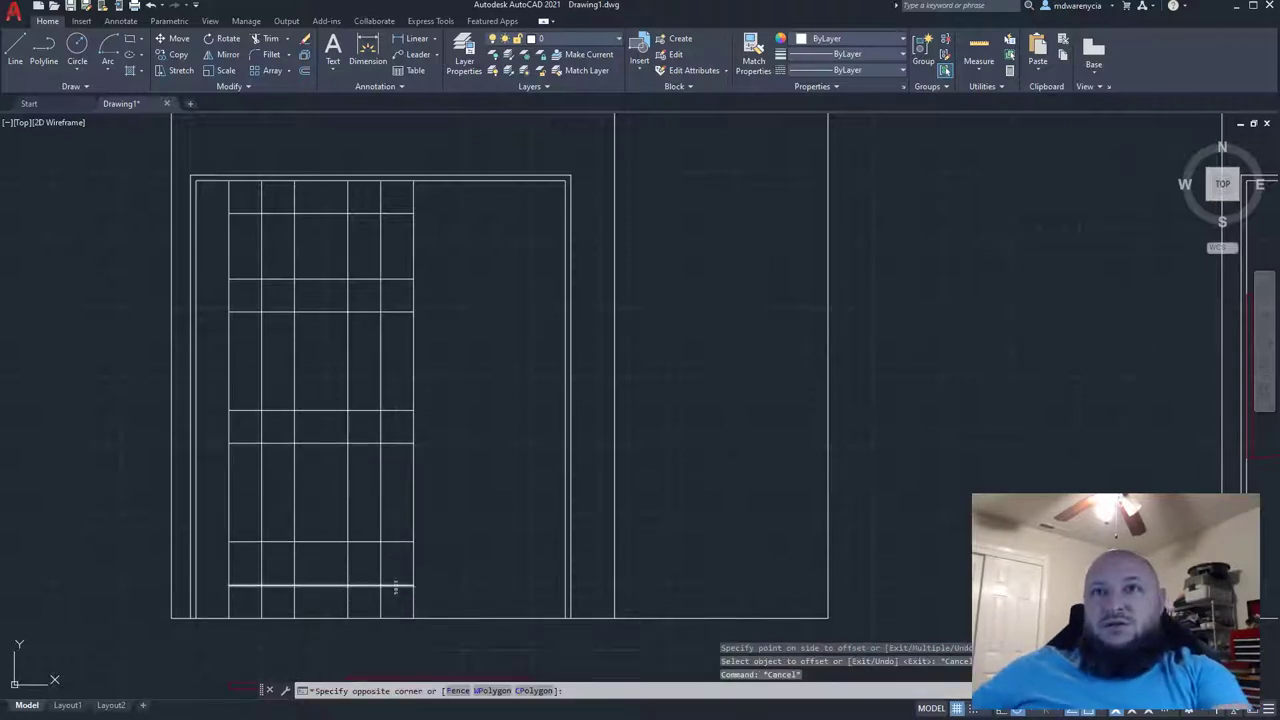
click(395, 588)
key(Delete)
- Using the door's inner grid as cutting edges, trim the stile lines above the top rail and the rail ends beyond the left stile
click(394, 593)
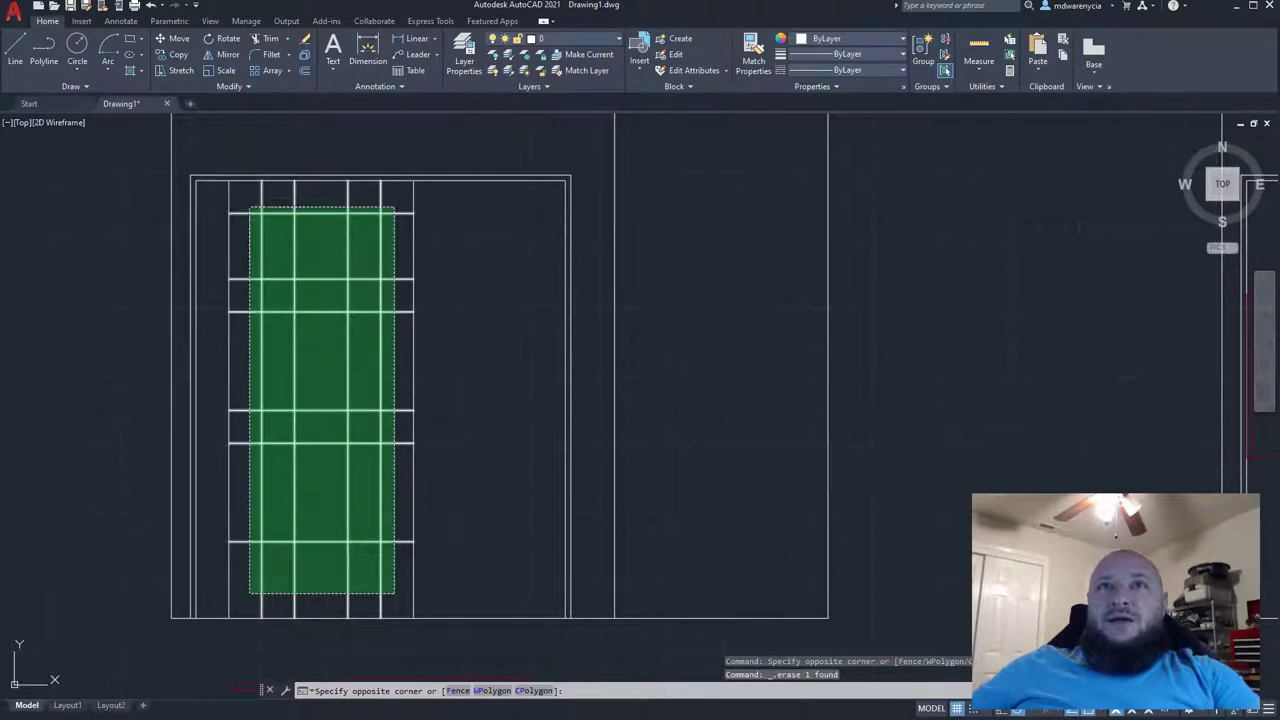
click(250, 208)
text(tri)
key(Return)
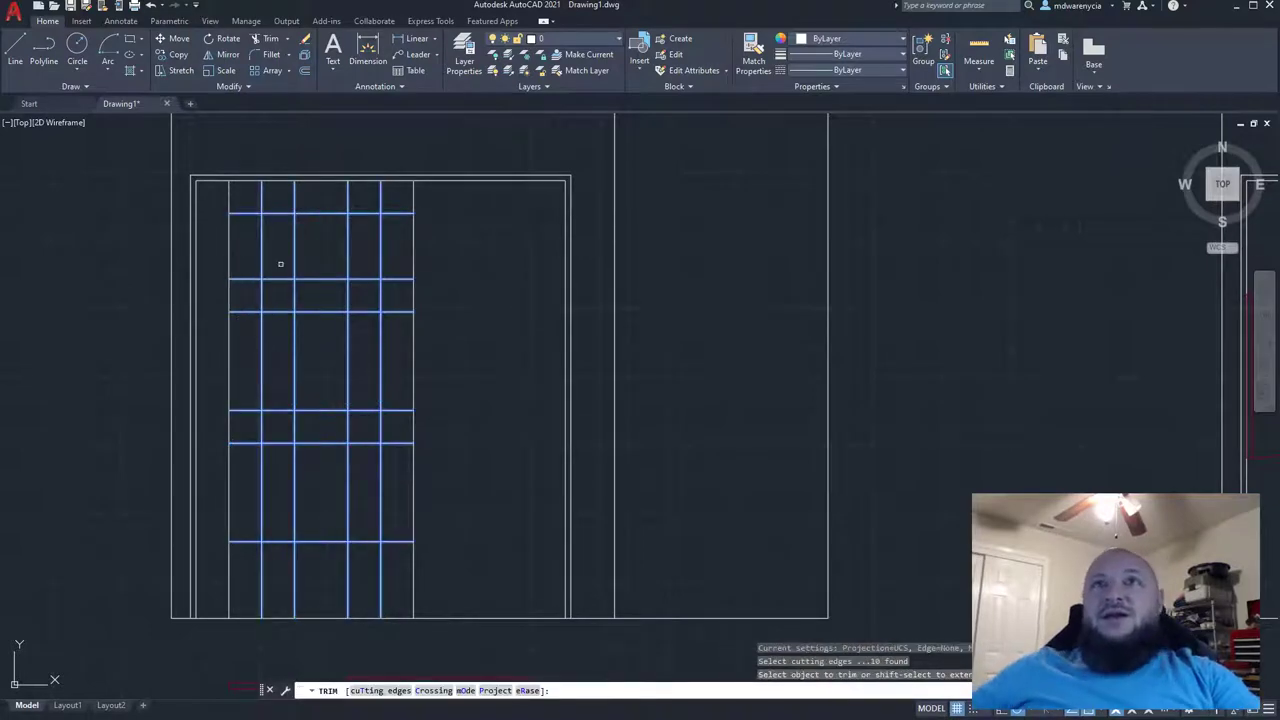
scroll(280, 264, up, 2)
click(437, 149)
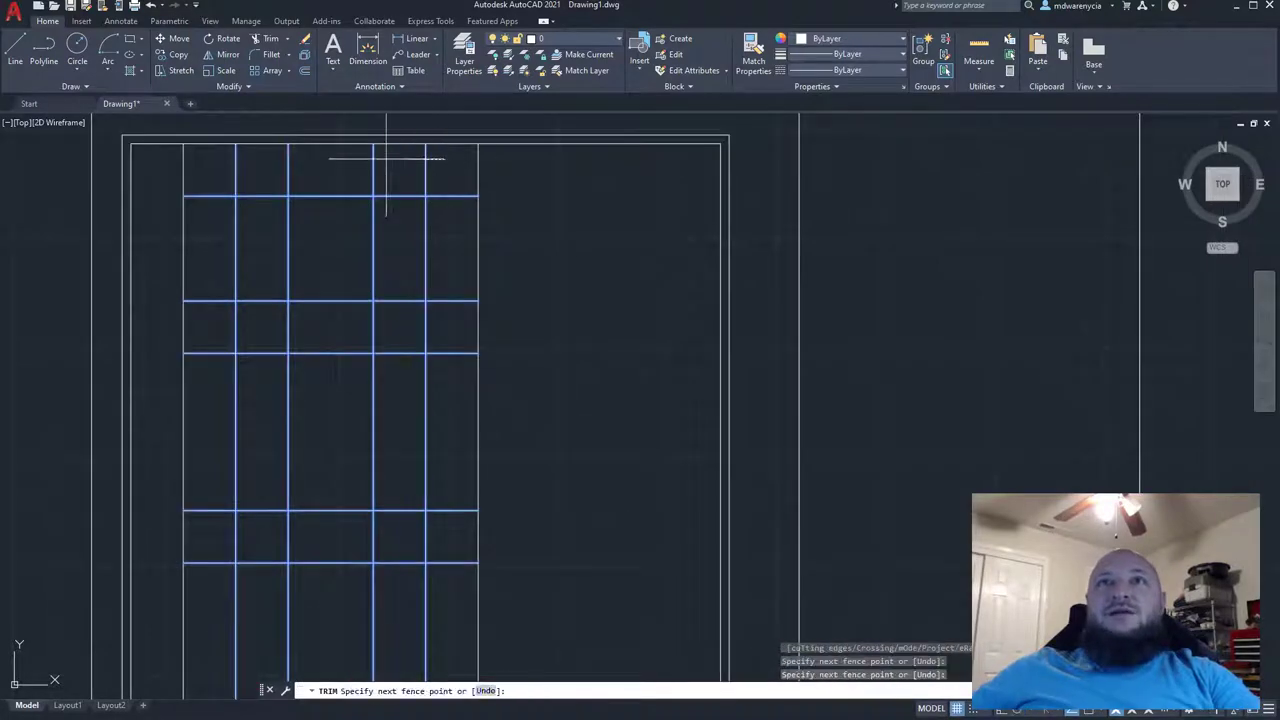
click(221, 164)
middle_drag(215, 577, 214, 476)
click(215, 636)
key(Return)
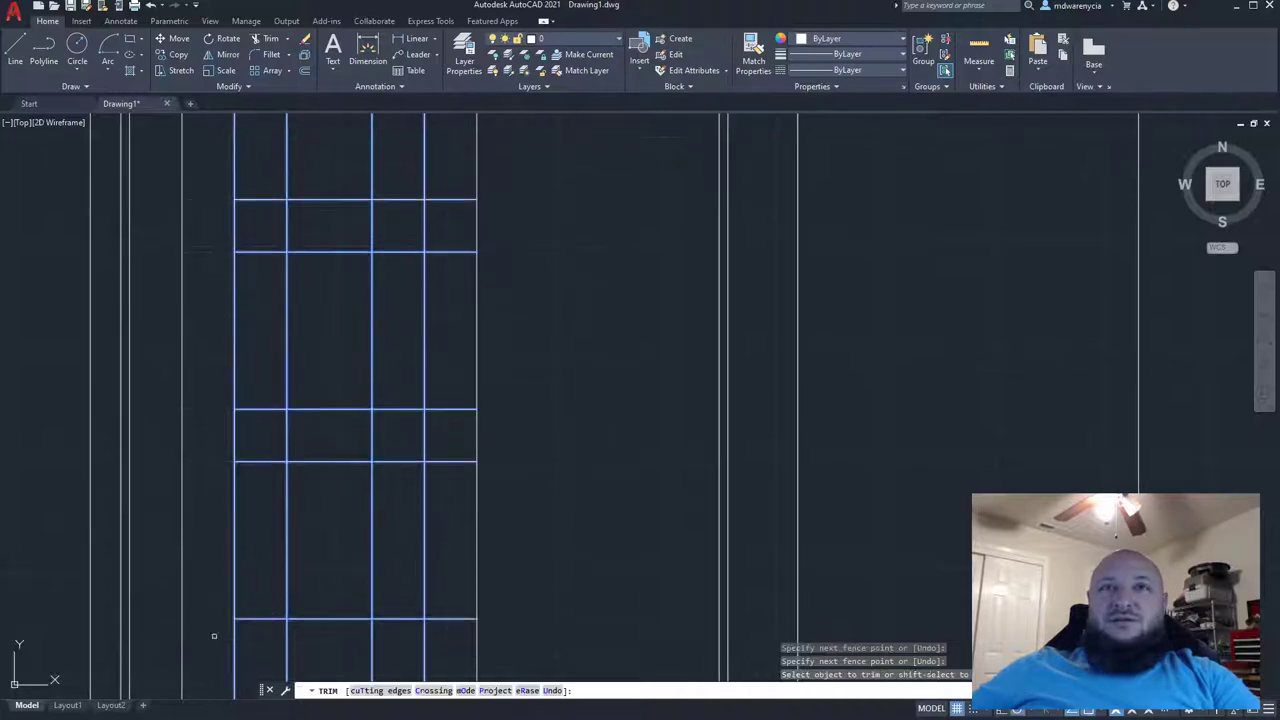
- Trim the stile lines below the lowest rail line and the rail ends beyond the right stile
scroll(225, 535, down, 2)
click(229, 639)
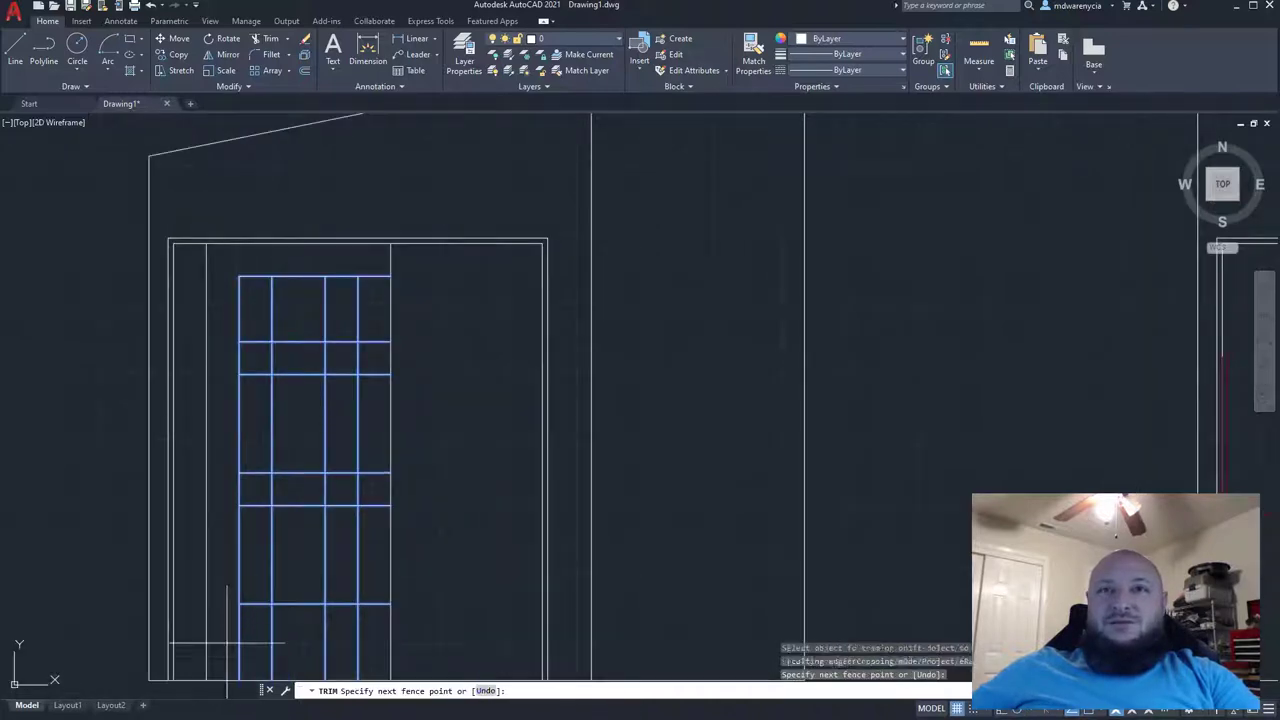
click(365, 638)
click(380, 628)
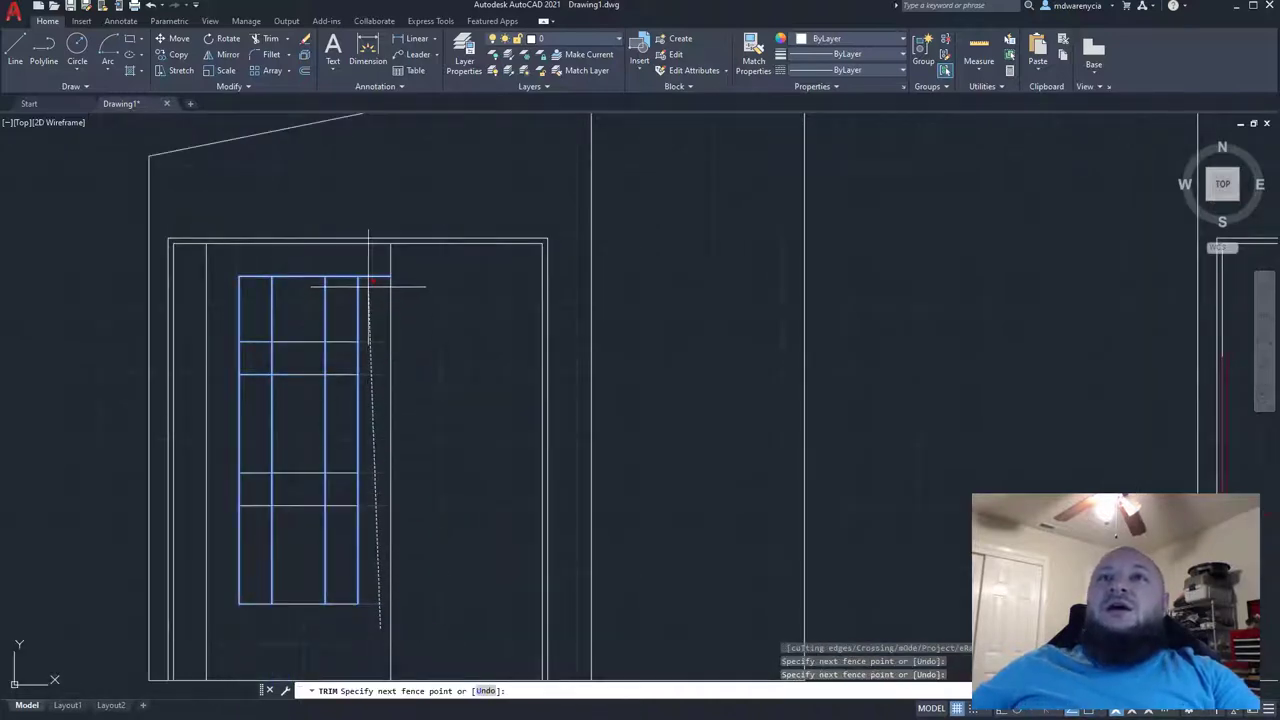
click(378, 265)
key(Return)
- Trim the vertical lines crossing both middle rails to separate the grid into three panel rows
click(368, 355)
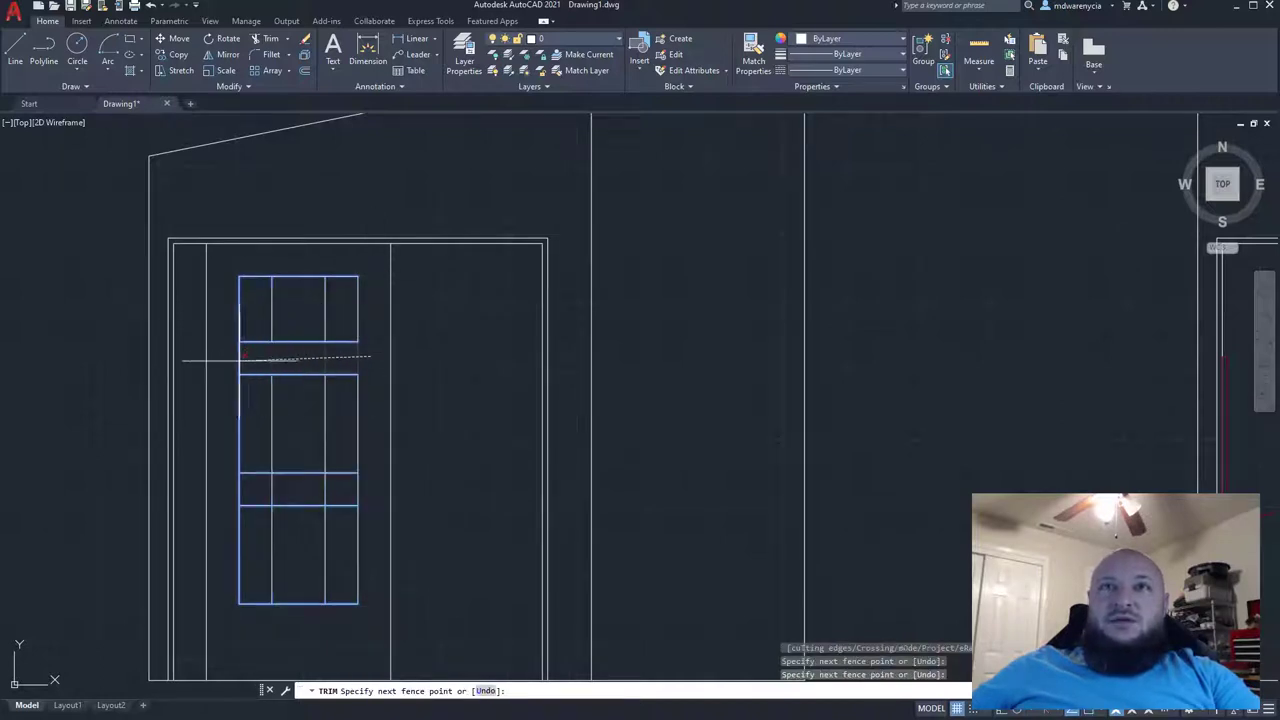
click(181, 358)
key(Return)
click(366, 487)
click(178, 489)
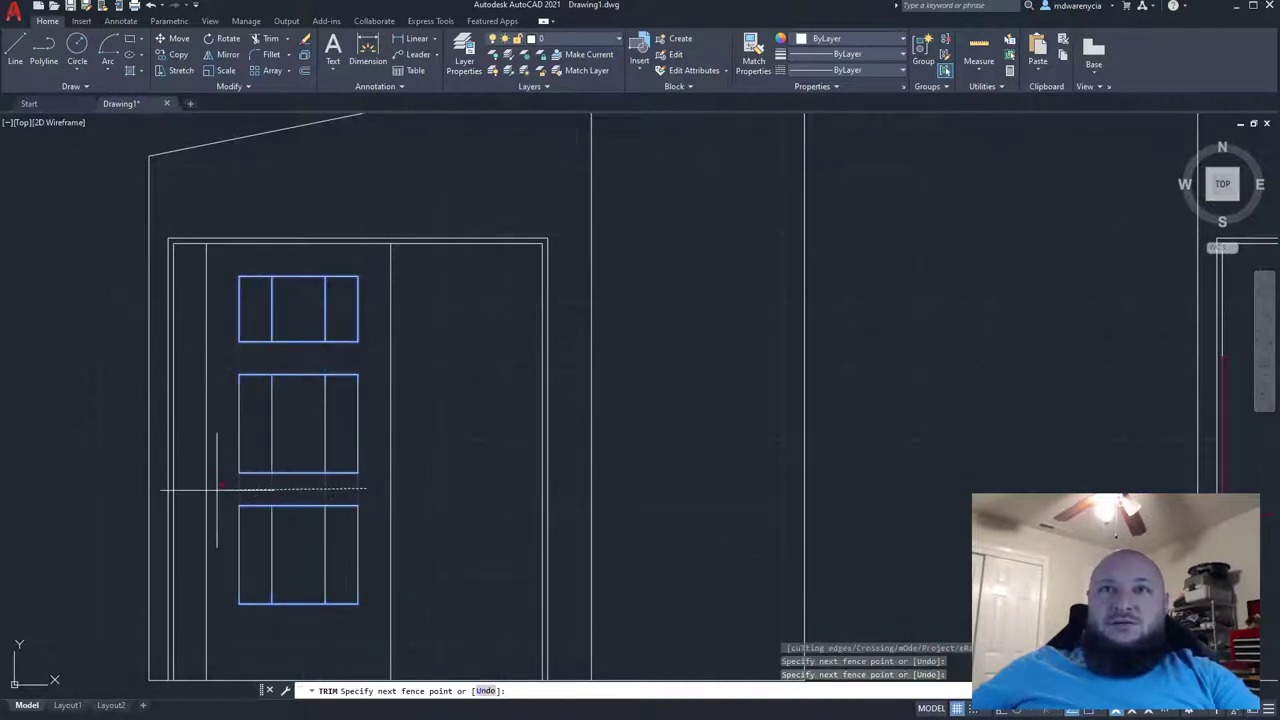
key(Return)
click(310, 622)
key(Escape)
key(Escape)
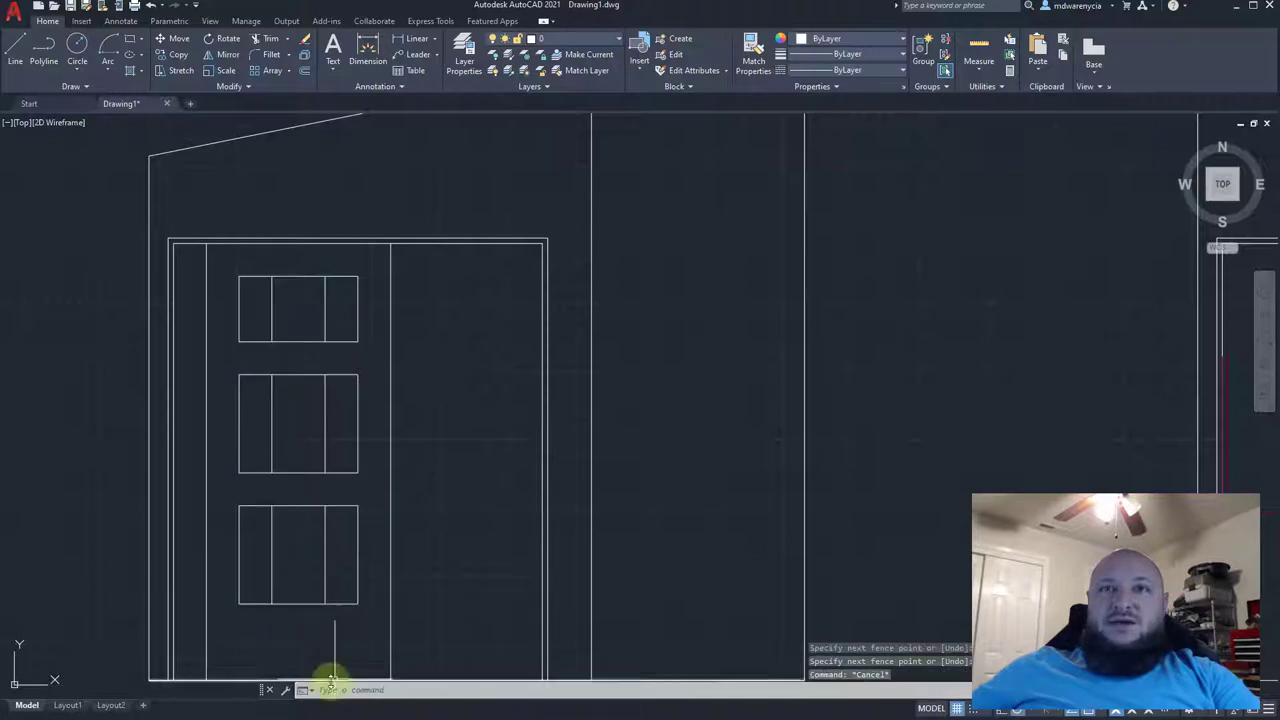
- Trim the horizontal segments between the two inner stile lines in all three rows, leaving six separate panels
click(374, 627)
click(222, 280)
text(tri)
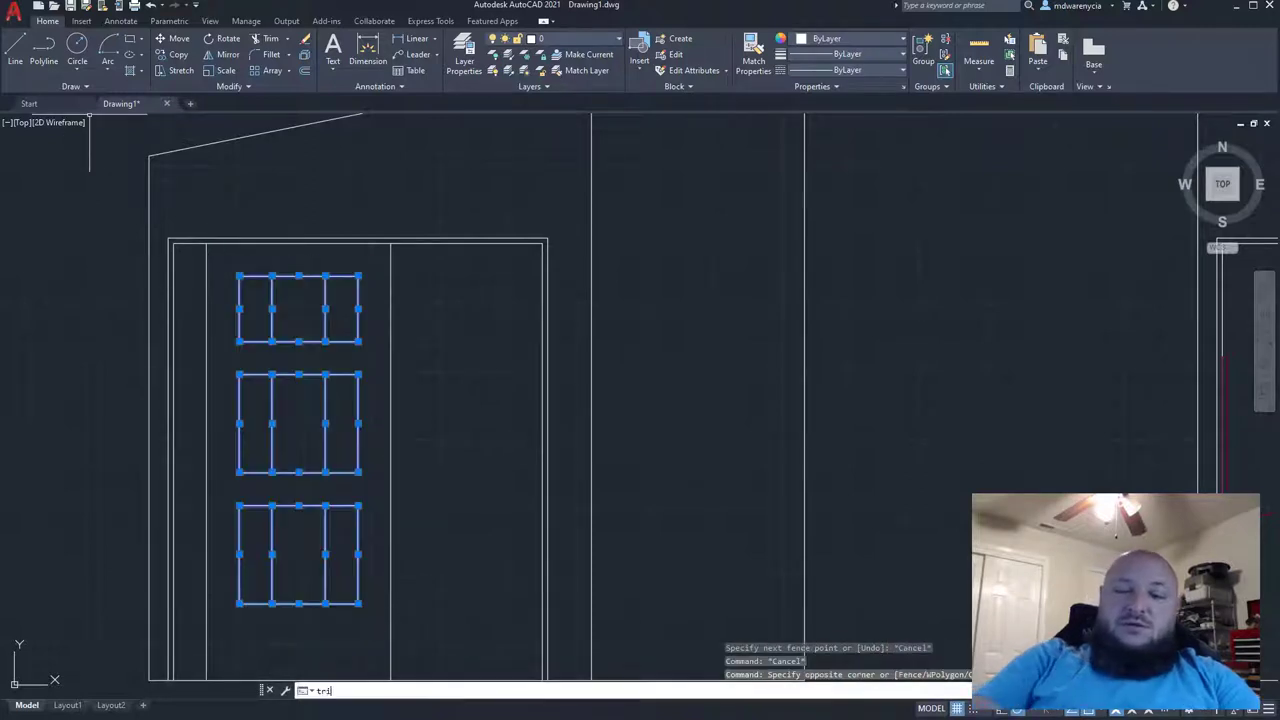
key(Return)
click(324, 267)
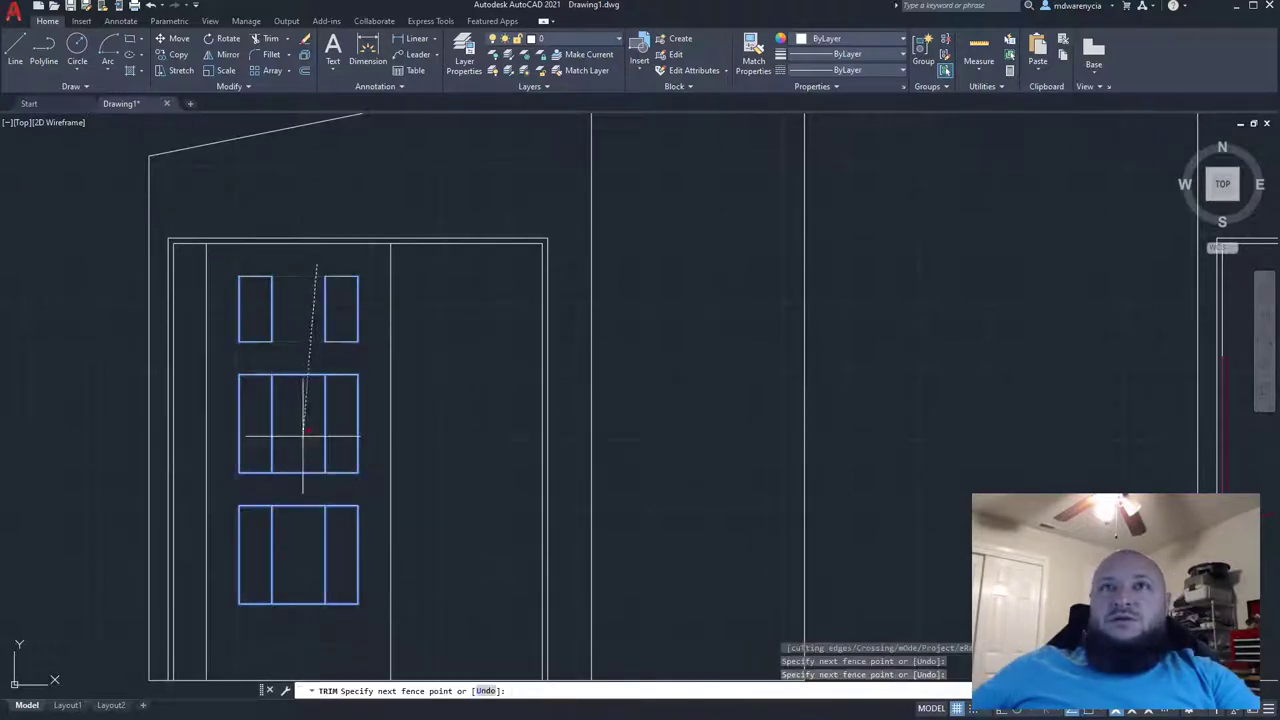
click(296, 618)
key(Return)
- Draw a circle of radius 1" as the doorknob near the leaf's left edge, level with the lower middle rail
scroll(253, 436, down, 2)
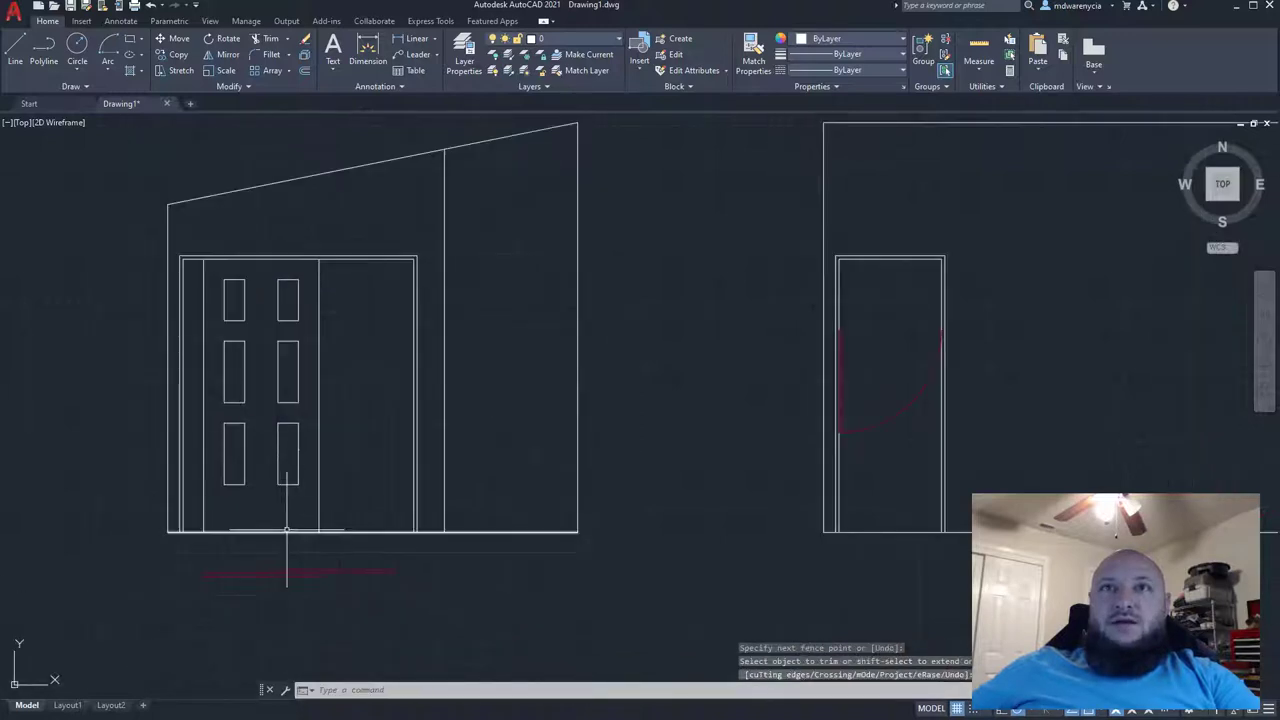
scroll(286, 462, up, 4)
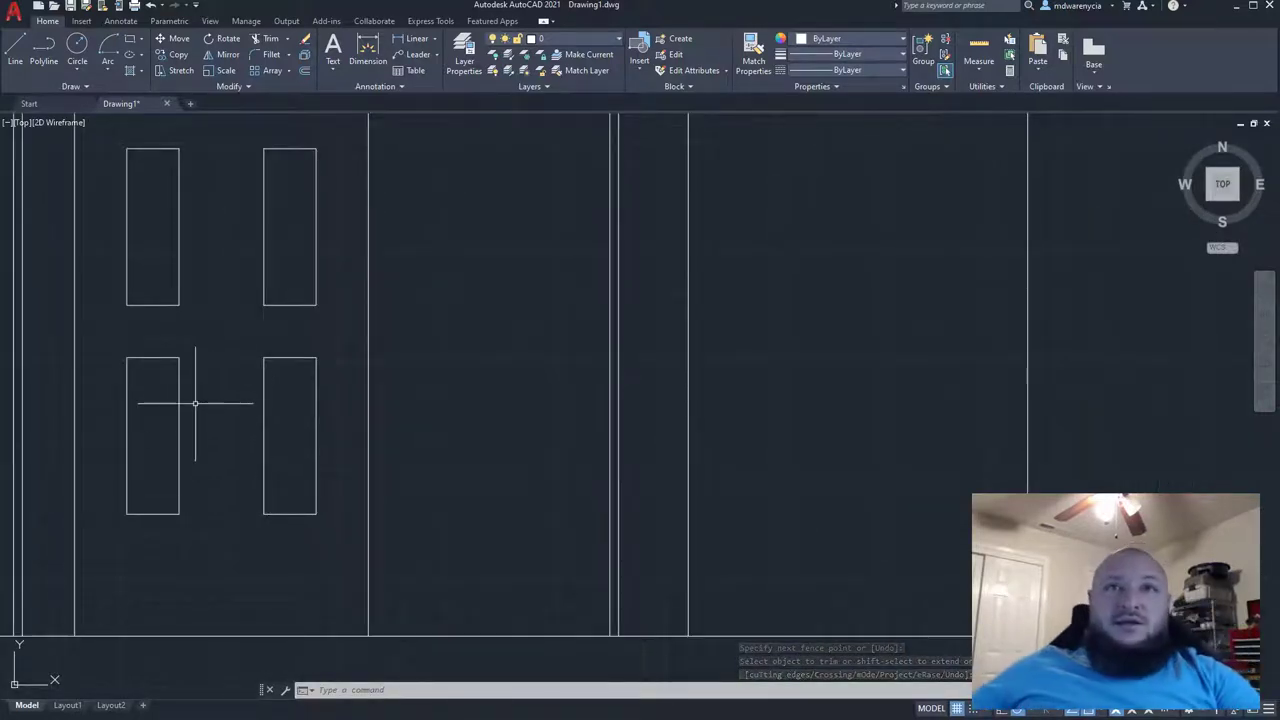
middle_drag(215, 460, 300, 525)
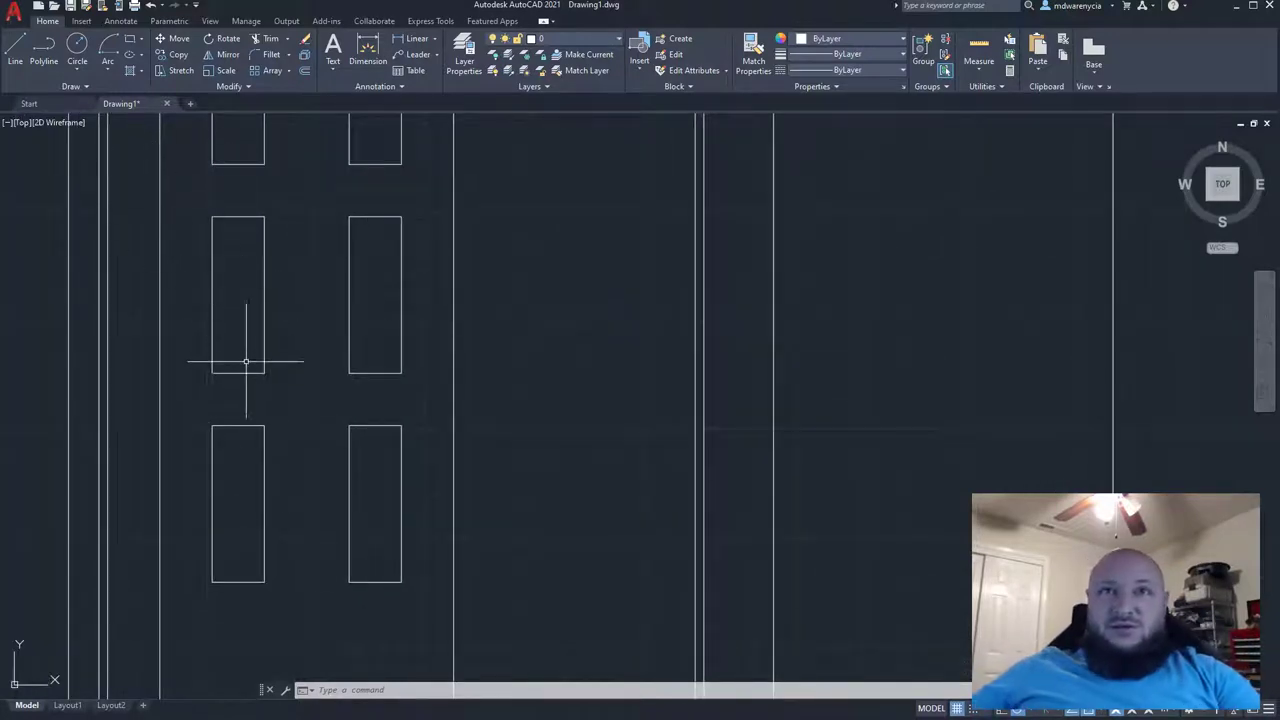
click(77, 45)
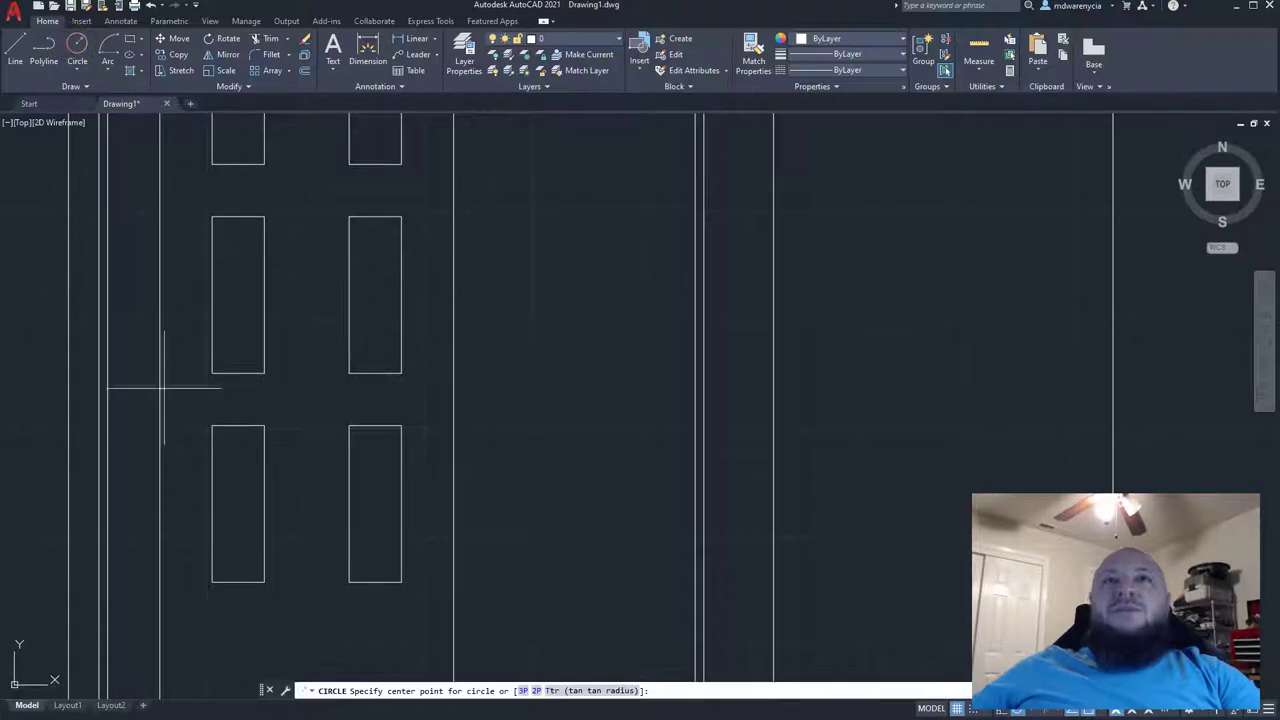
click(187, 397)
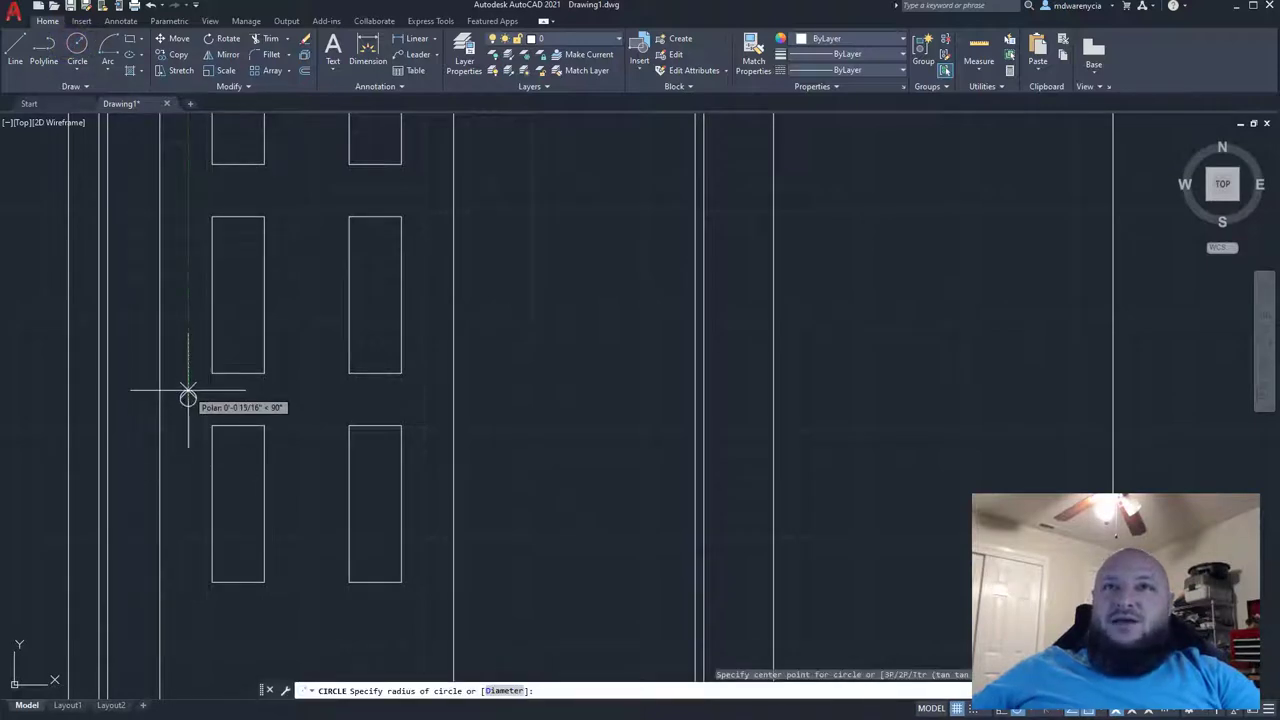
click(188, 390)
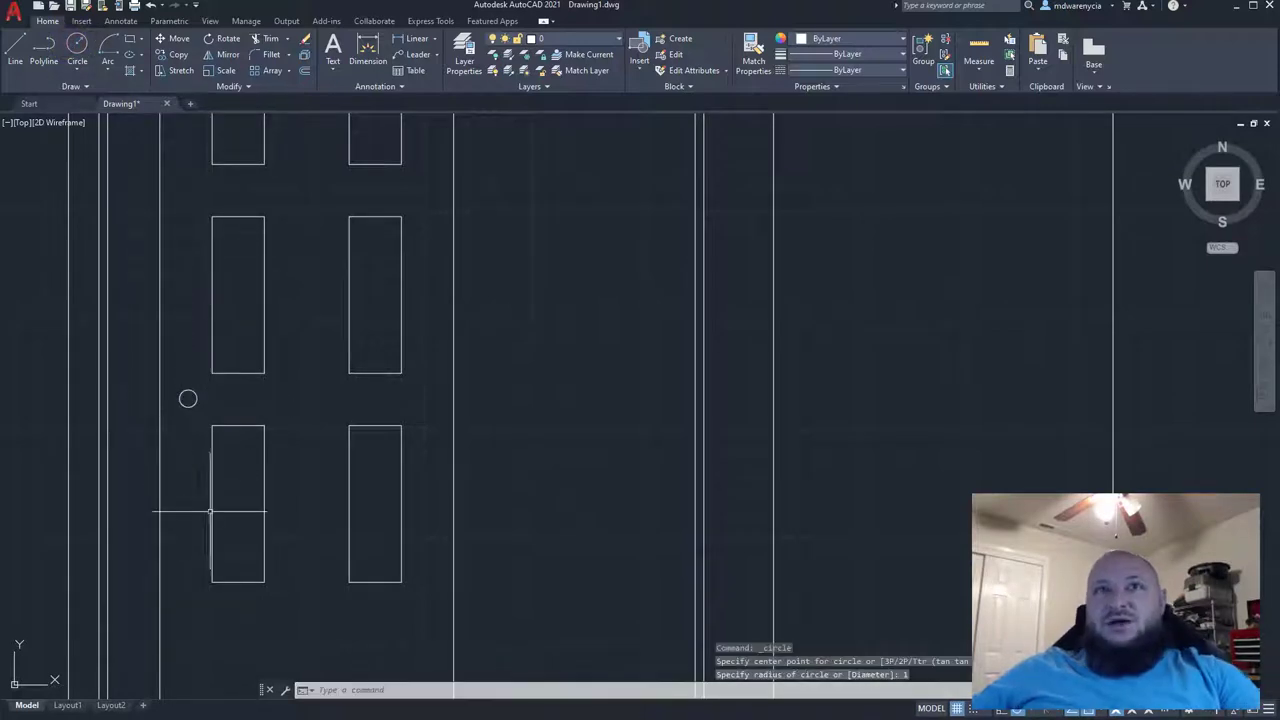
key(Escape)
key(Escape)
scroll(207, 490, down, 2)
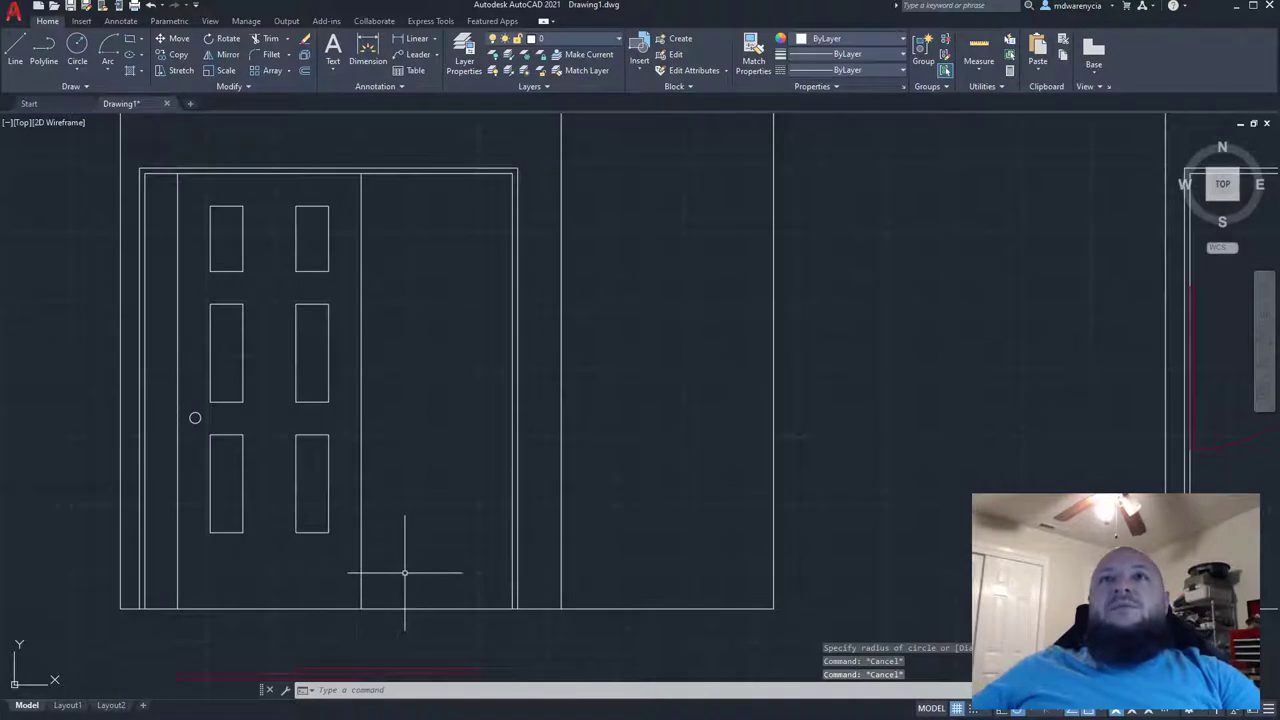
middle_drag(405, 573, 406, 554)
click(398, 584)
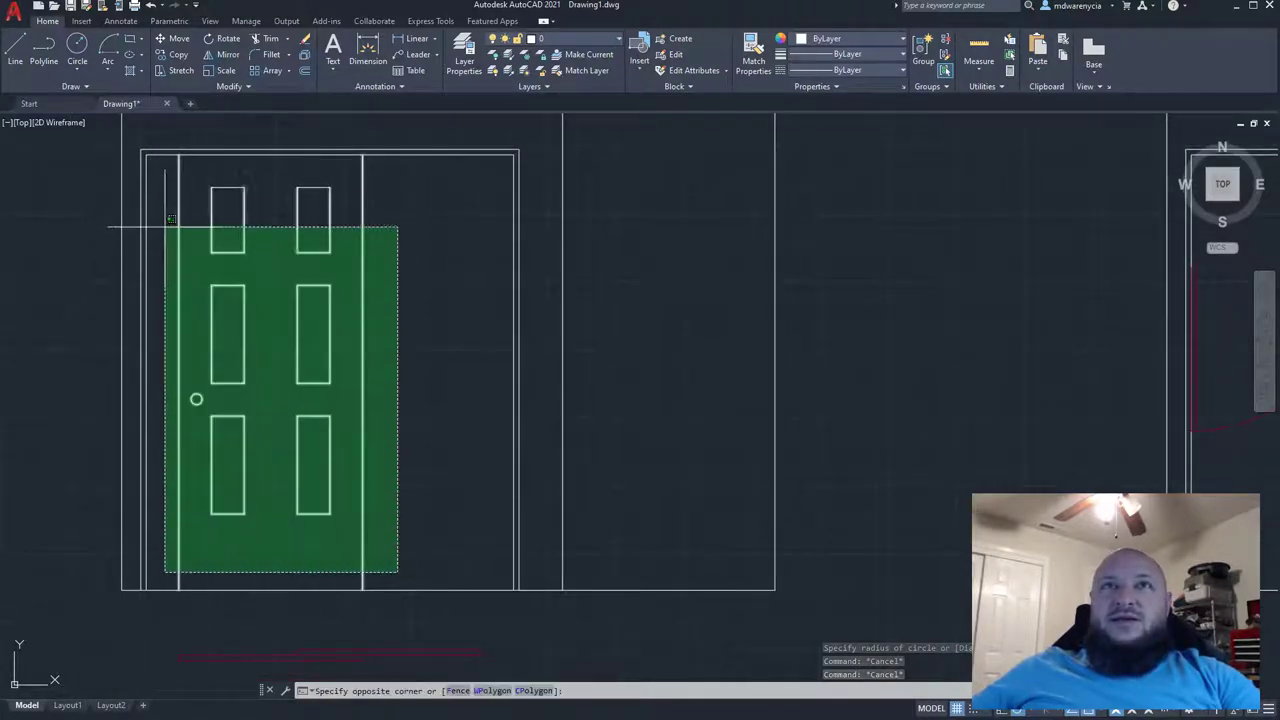
click(170, 175)
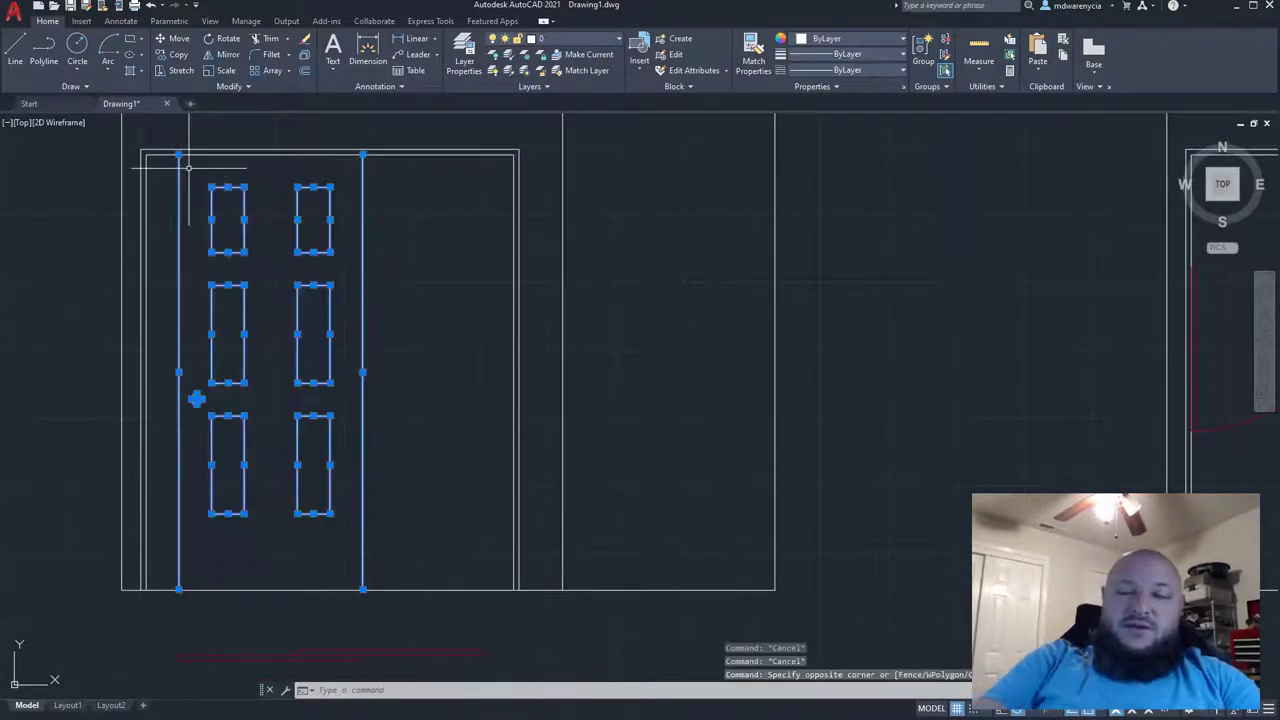
text(mirr)
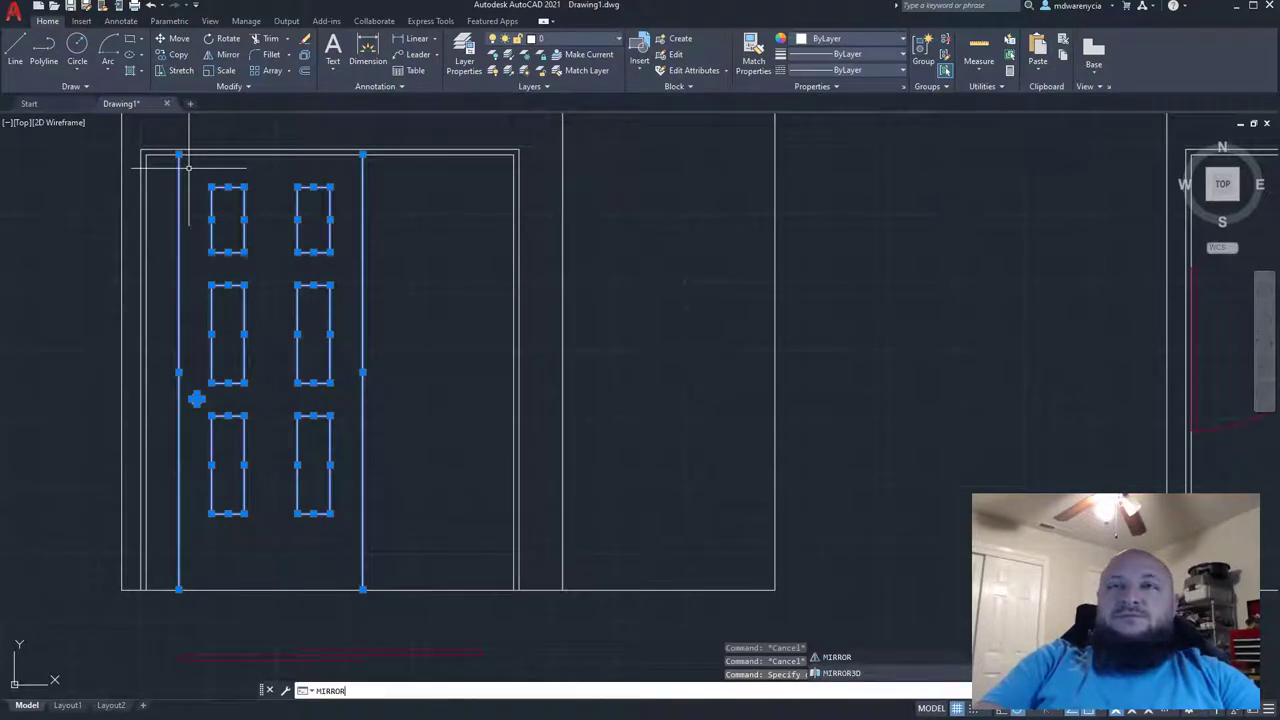
key(Return)
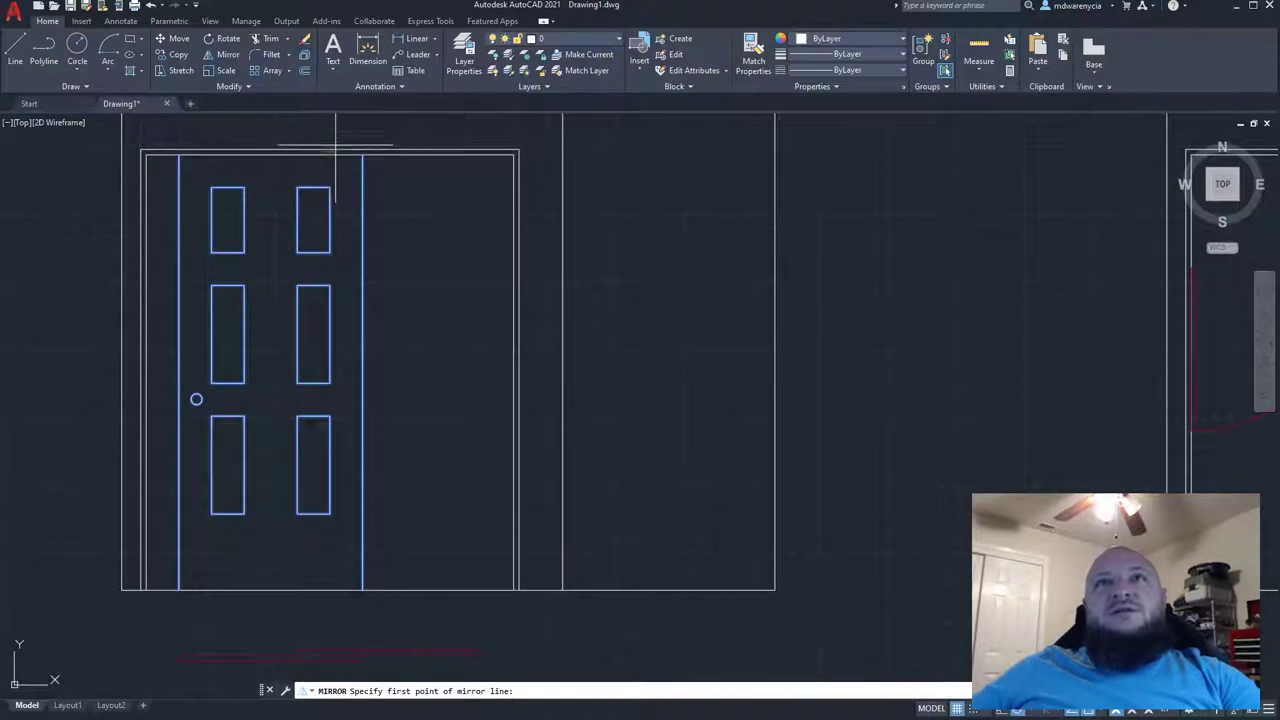
scroll(330, 150, up, 2)
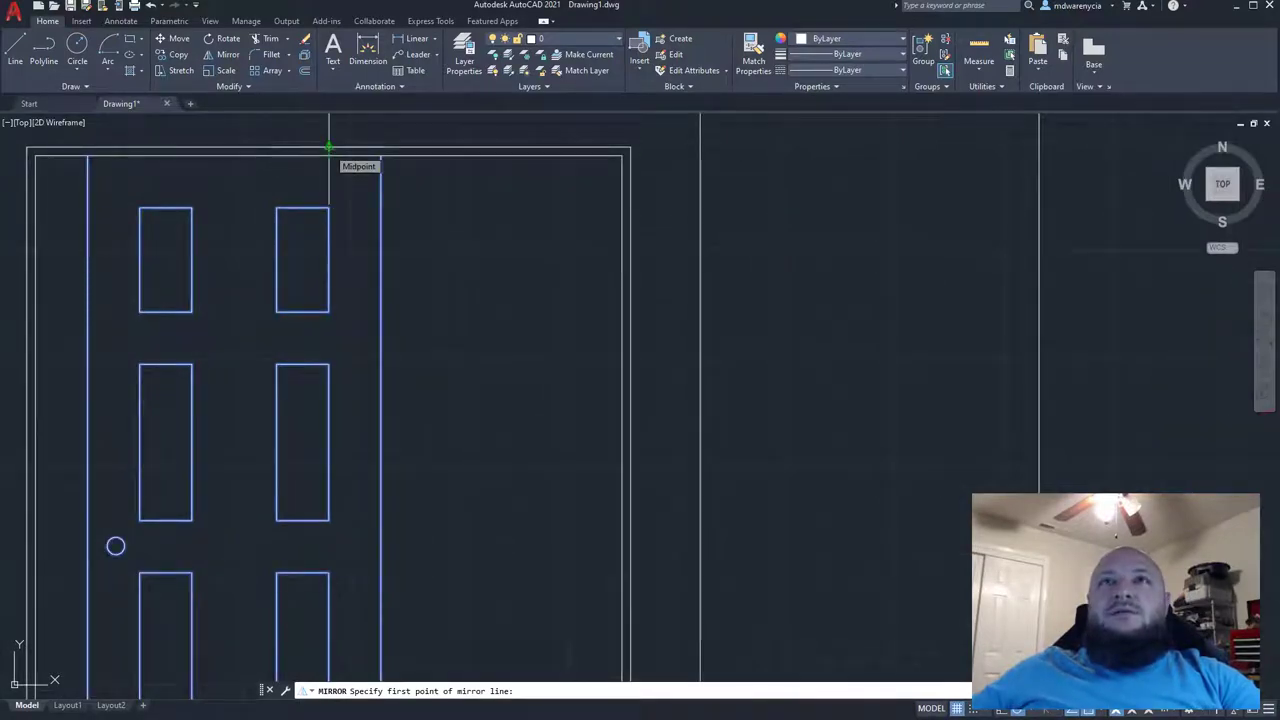
key(Escape)
scroll(300, 214, up, 2)
scroll(214, 586, down, 3)
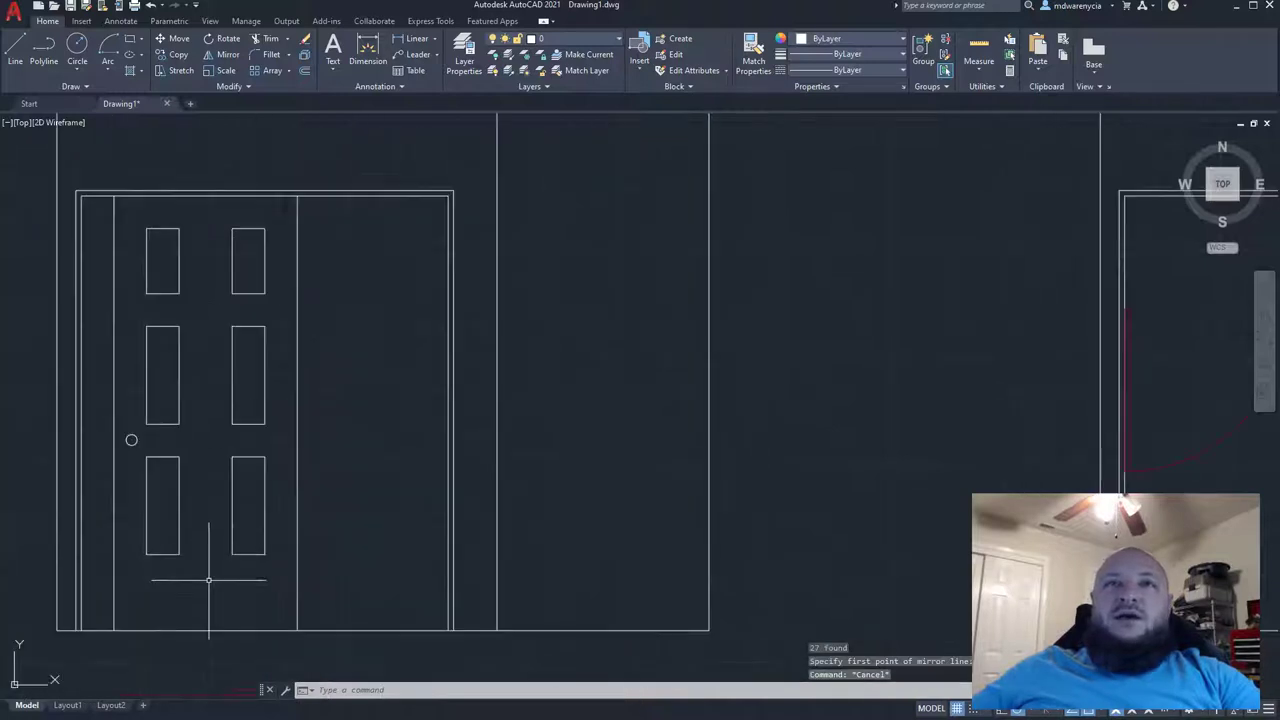
click(207, 581)
click(102, 208)
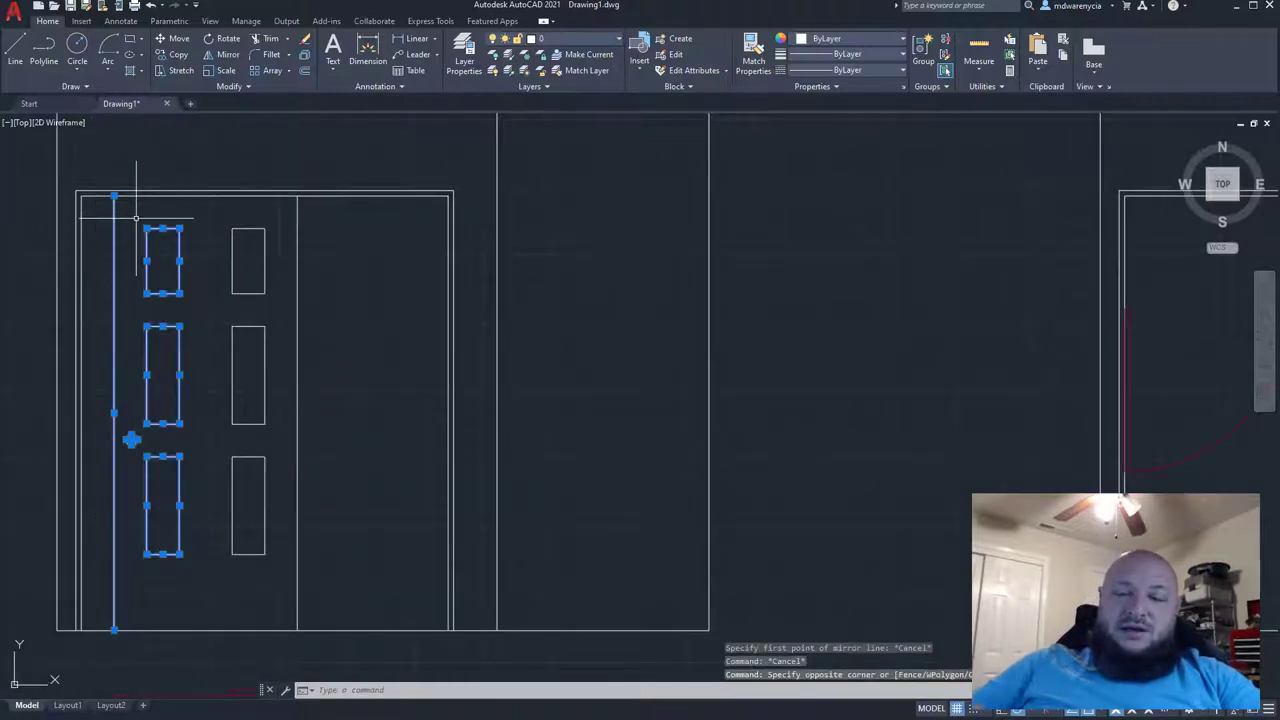
text(mir)
key(Return)
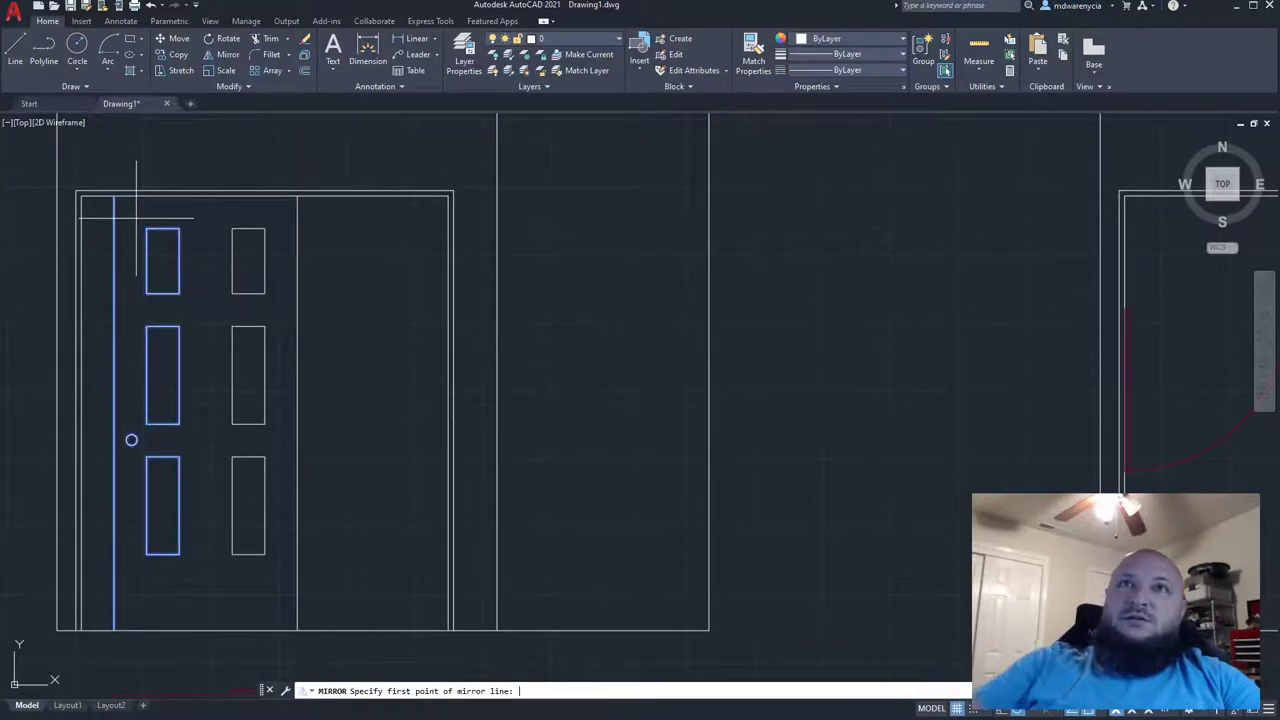
click(265, 189)
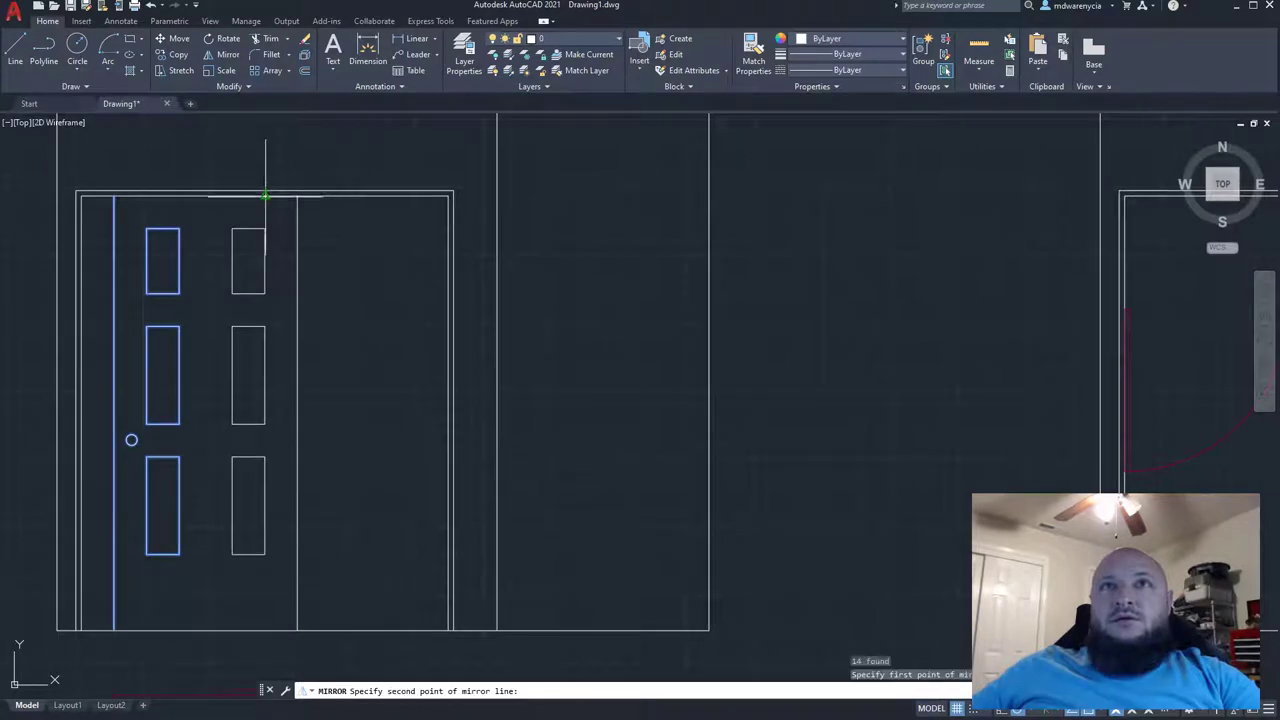
click(263, 140)
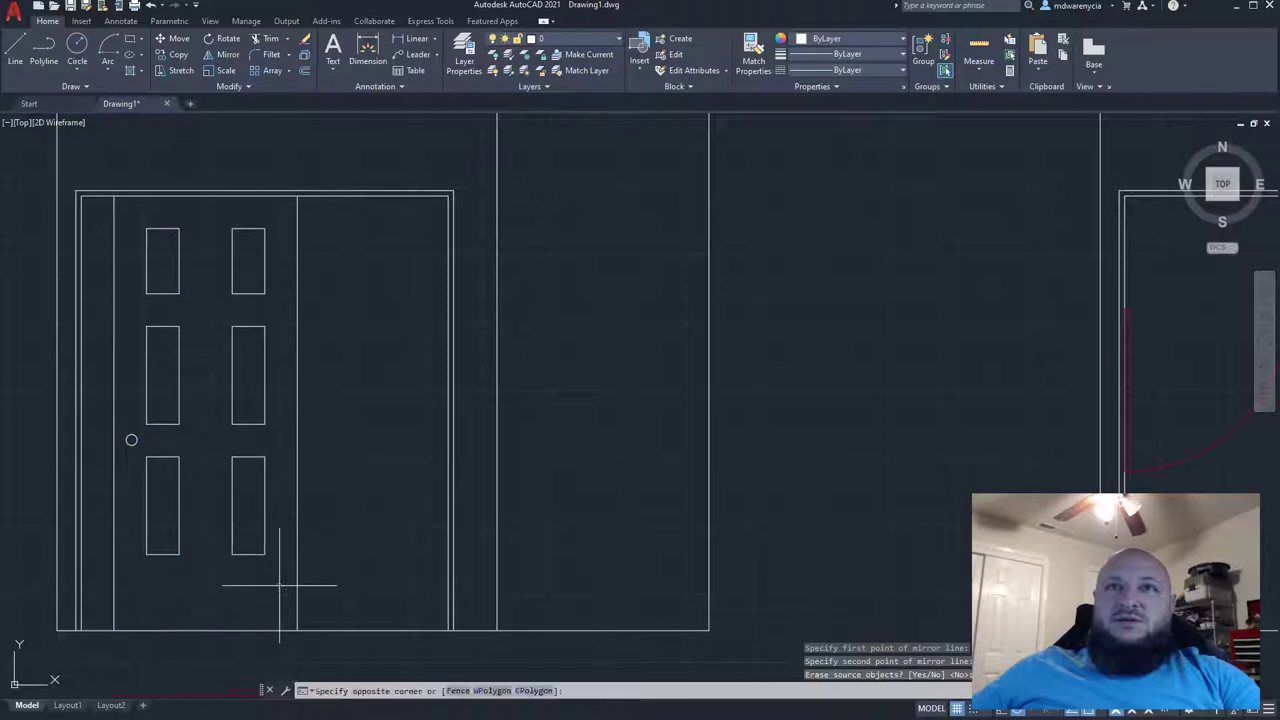
mouse_move(283, 586)
mouse_down()
mouse_move(109, 177)
mouse_move(283, 586)
mouse_move(106, 223)
mouse_up()
key(Escape)
text(mirror)
key(Return)
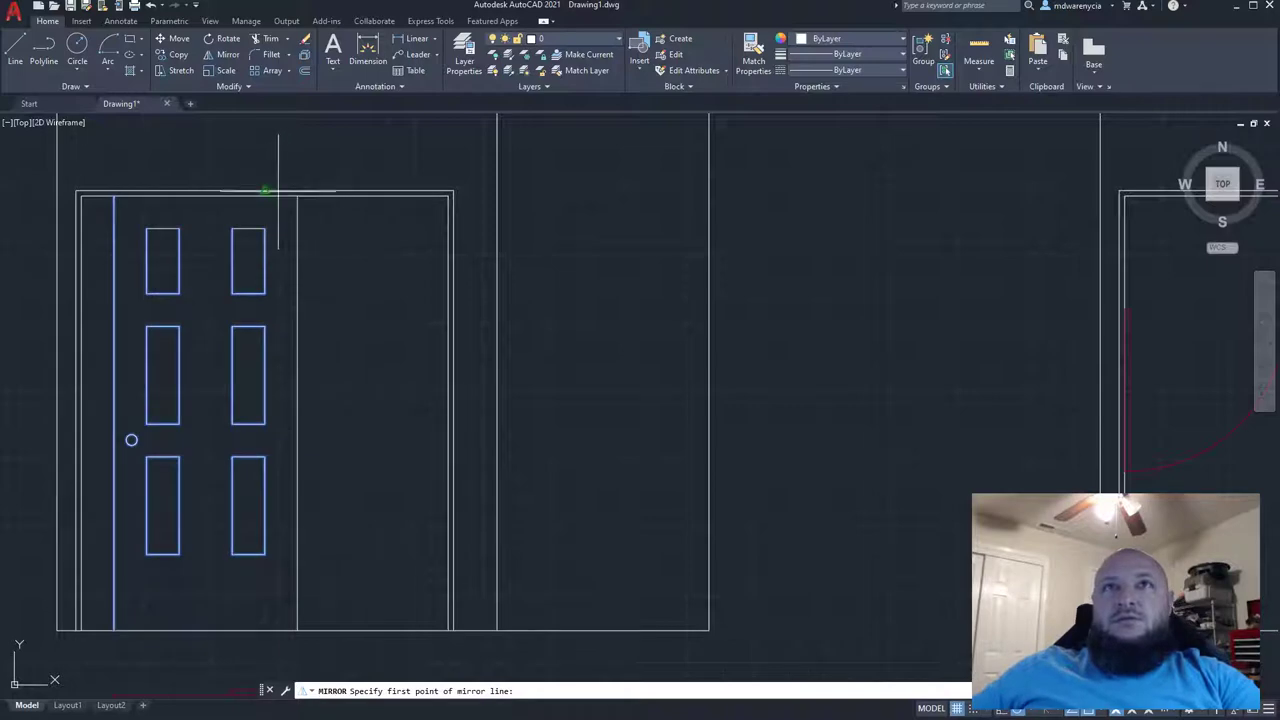
scroll(278, 190, up, 2)
scroll(305, 180, up, 2)
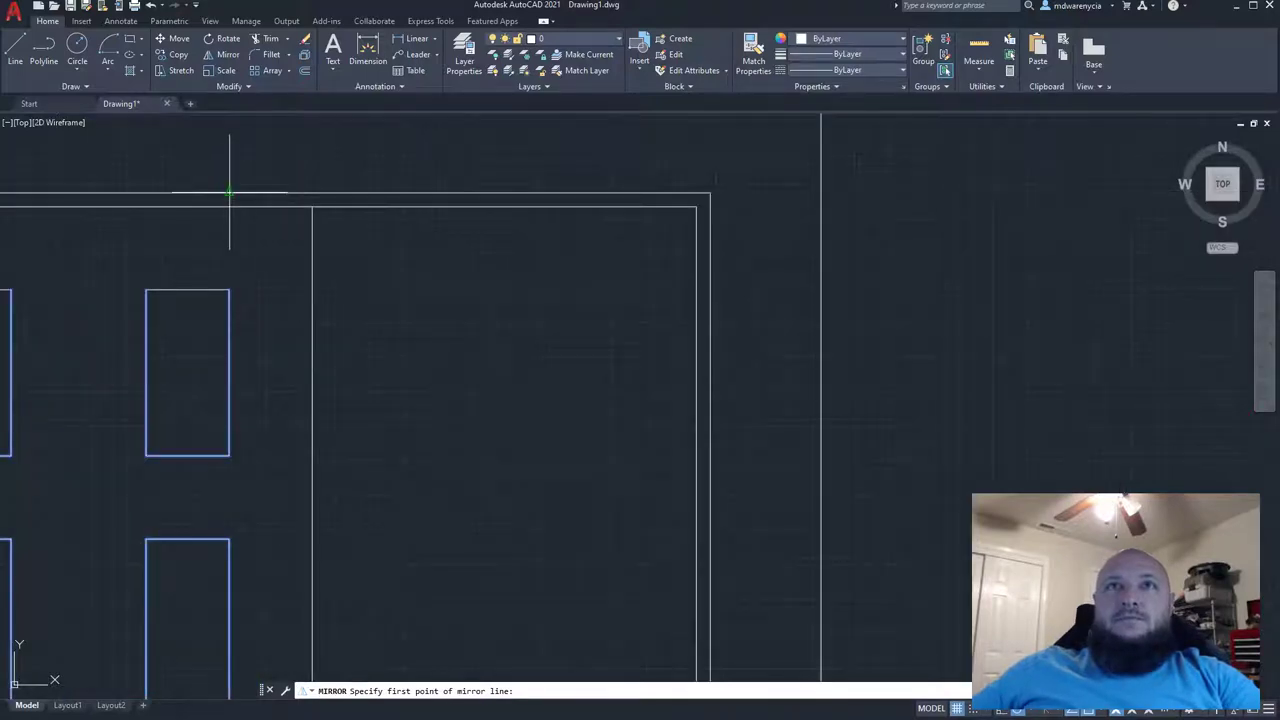
click(229, 192)
scroll(230, 145, down, 2)
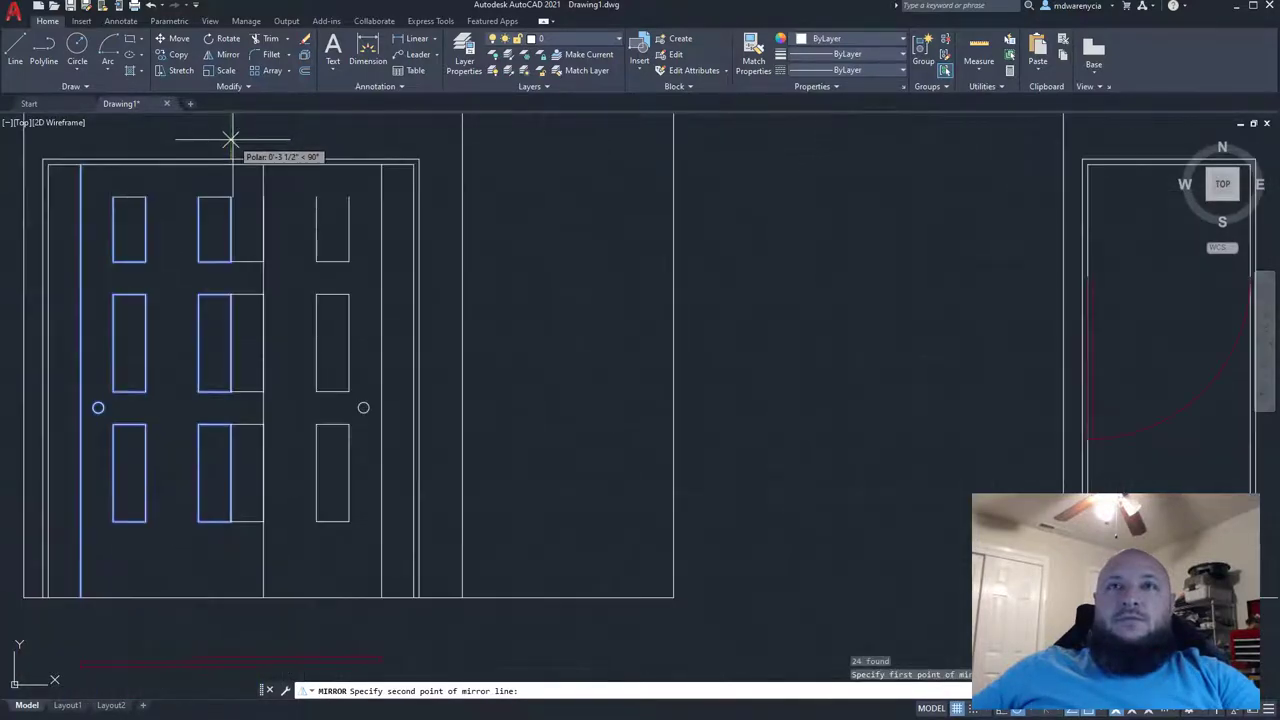
key(Escape)
click(174, 570)
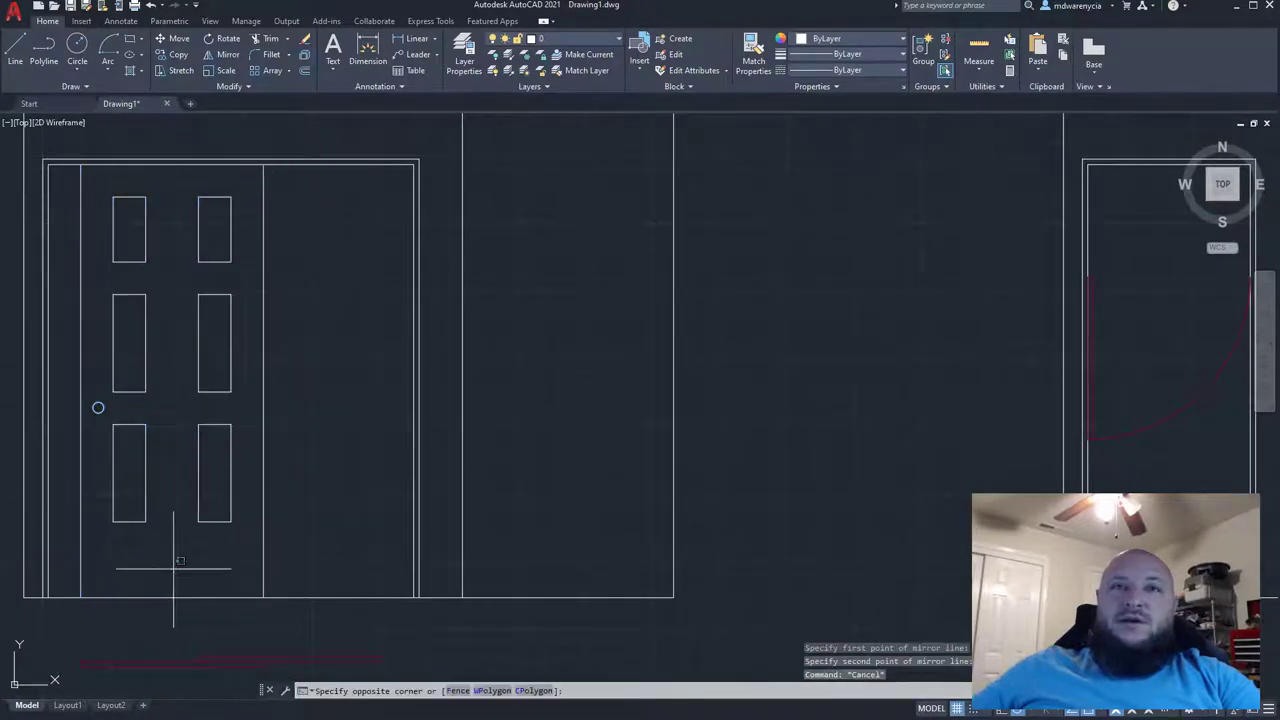
click(4, 192)
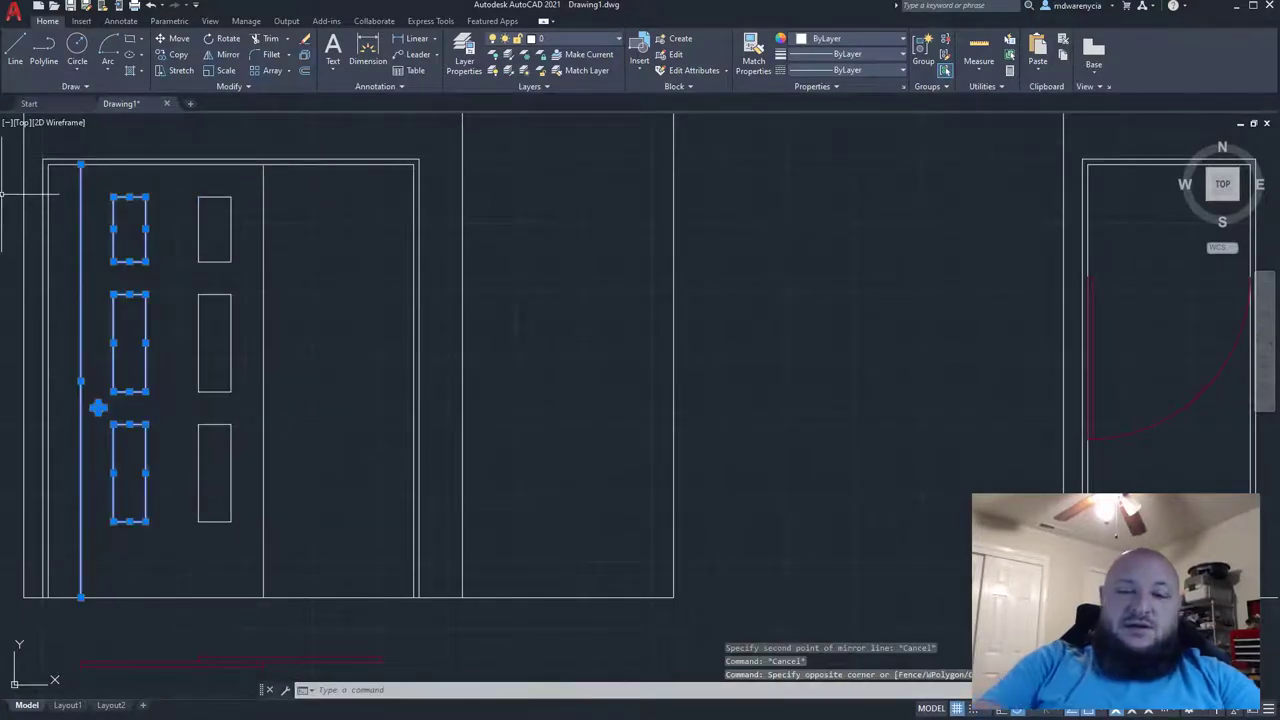
text(mirro)
key(Return)
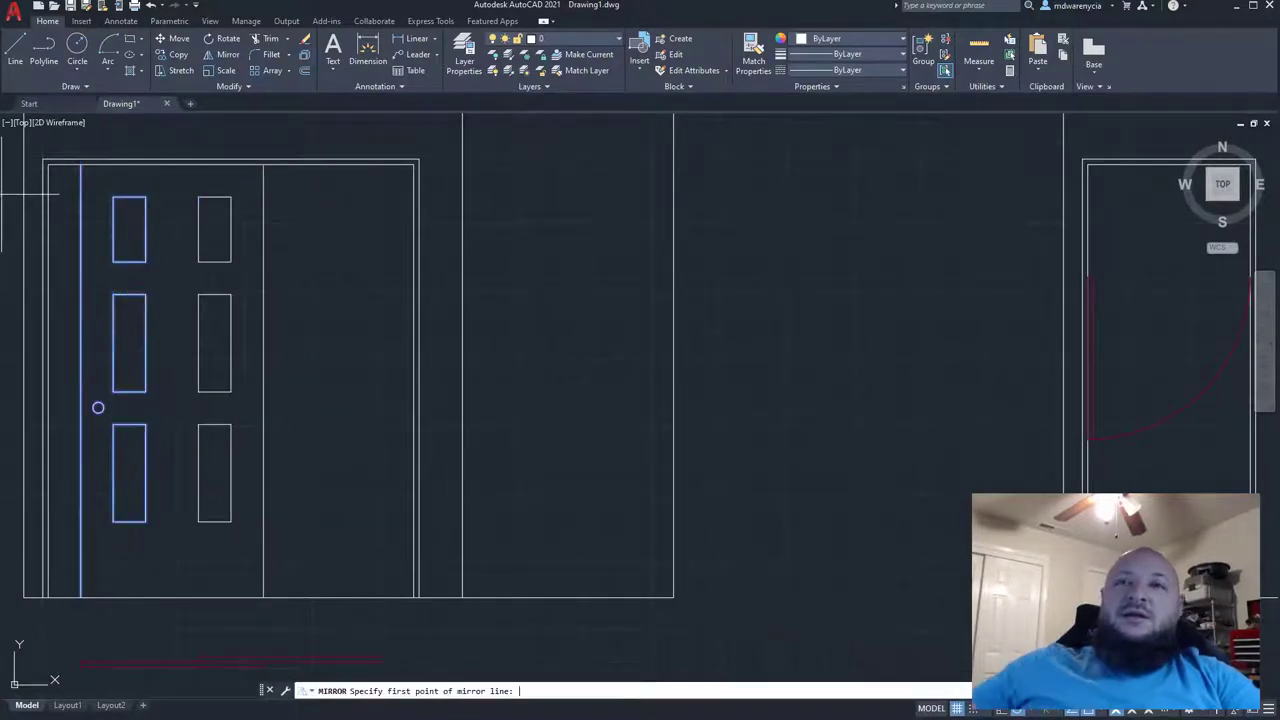
click(232, 156)
click(230, 131)
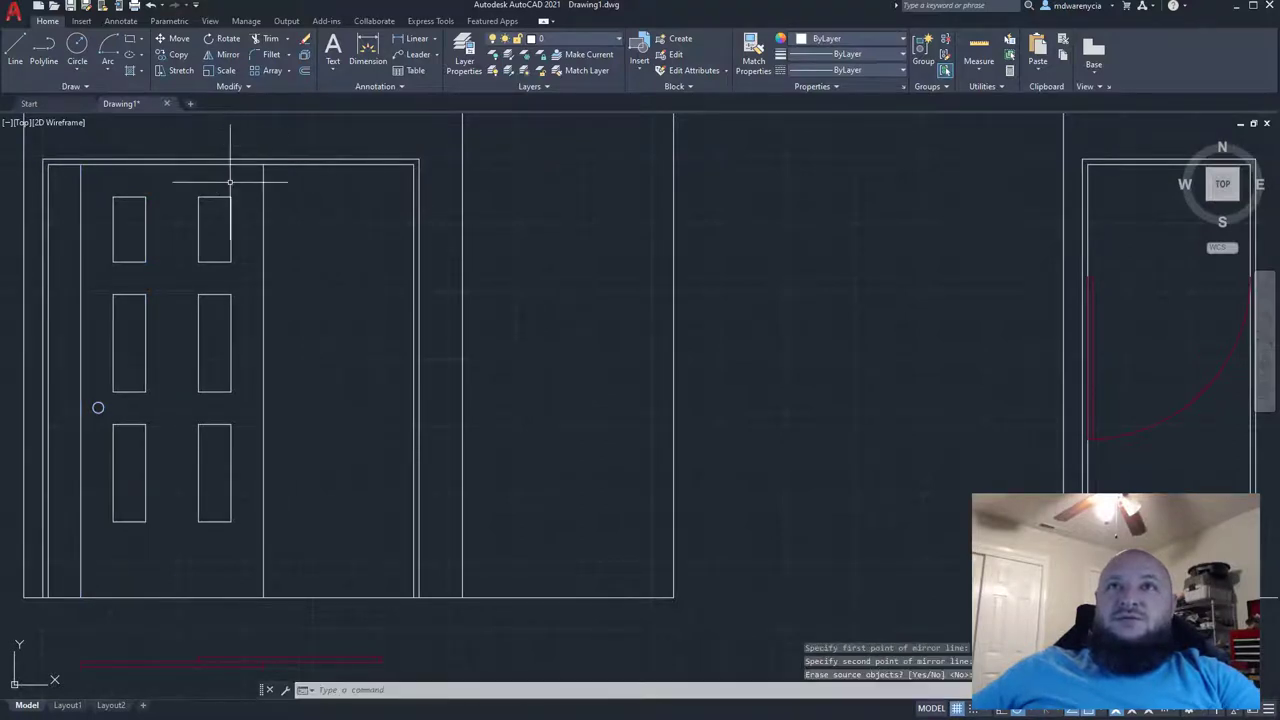
key(Escape)
- Mirror the leaf's left edge, left panel column and doorknob about a vertical line through the opening's top midpoint, keeping the source objects
click(183, 528)
click(44, 198)
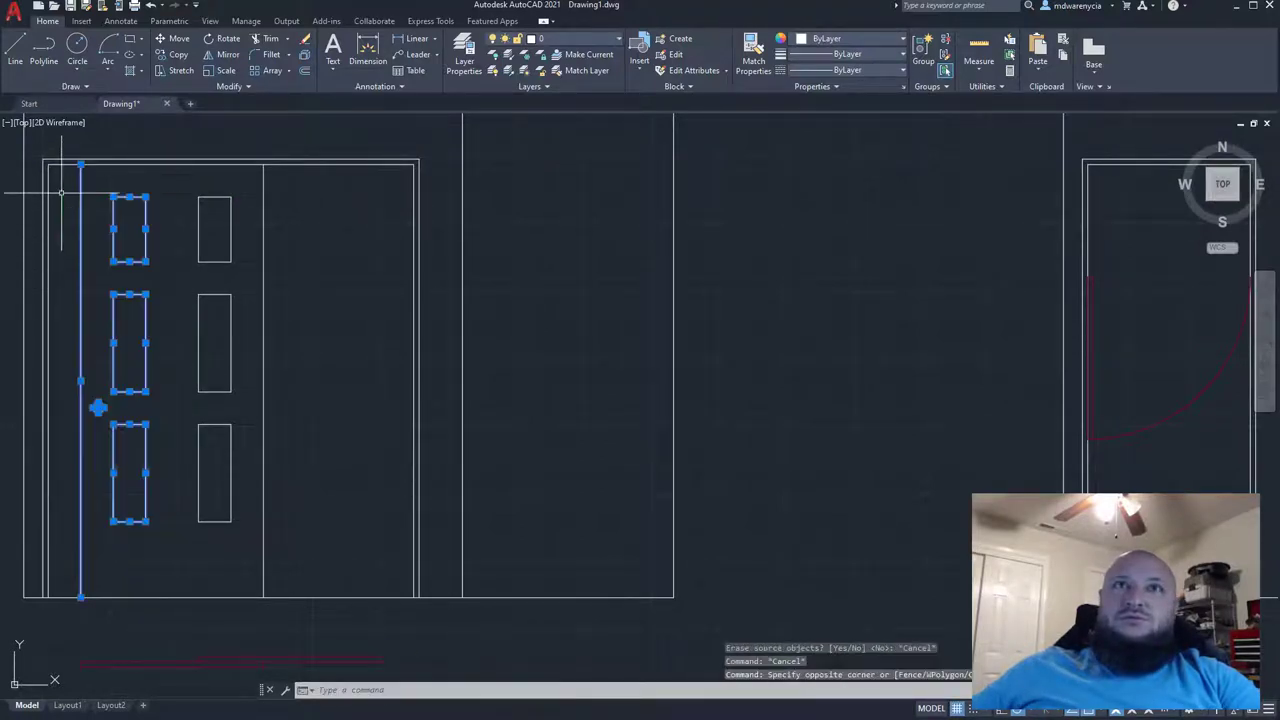
text(mirror)
key(Return)
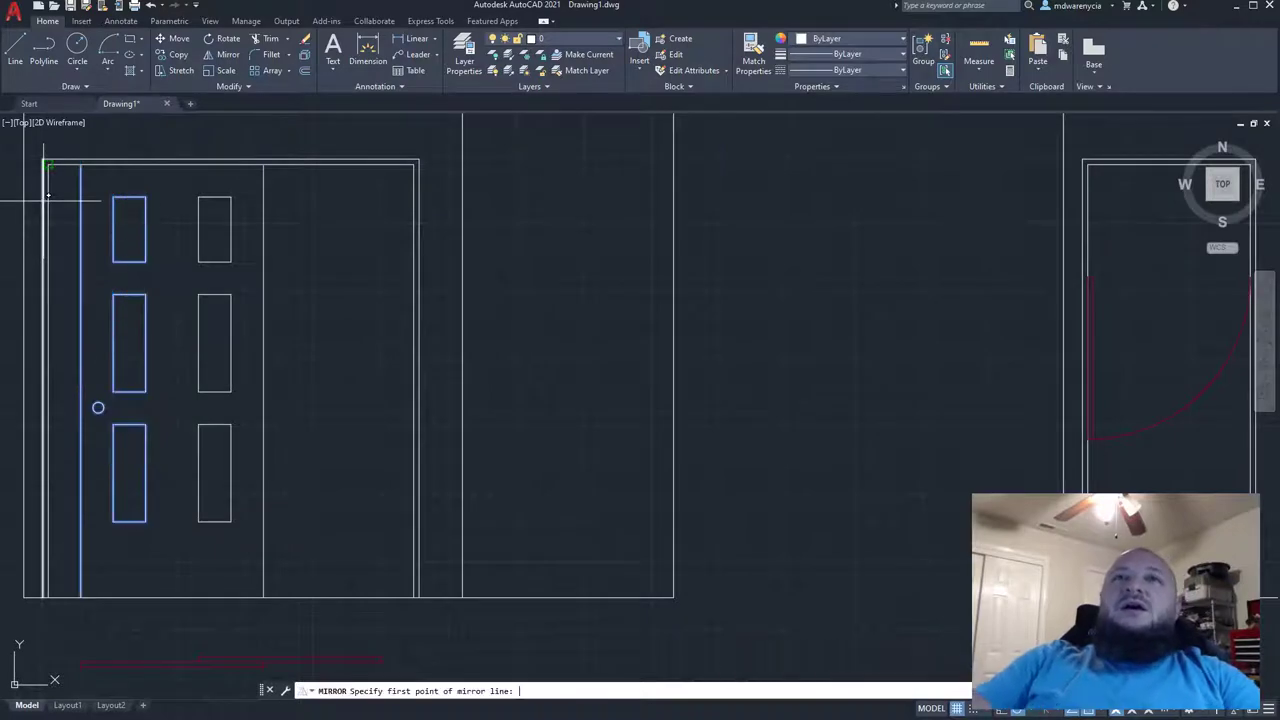
click(228, 156)
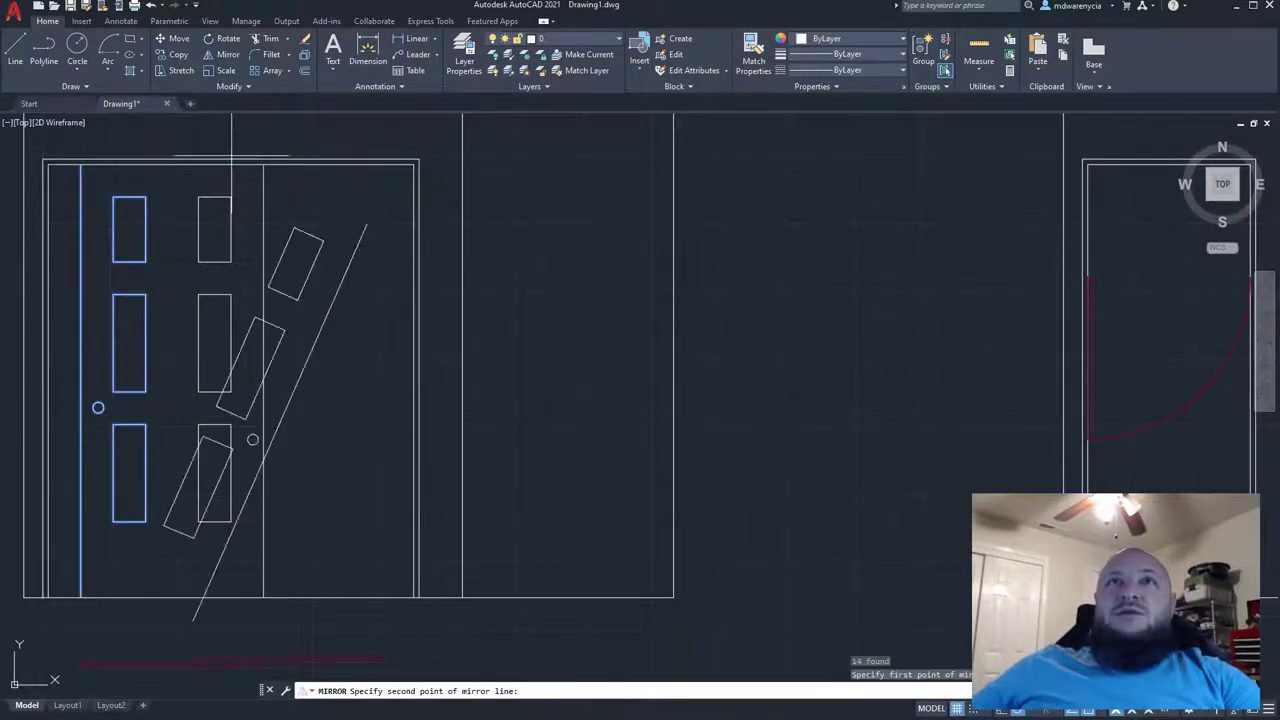
click(236, 121)
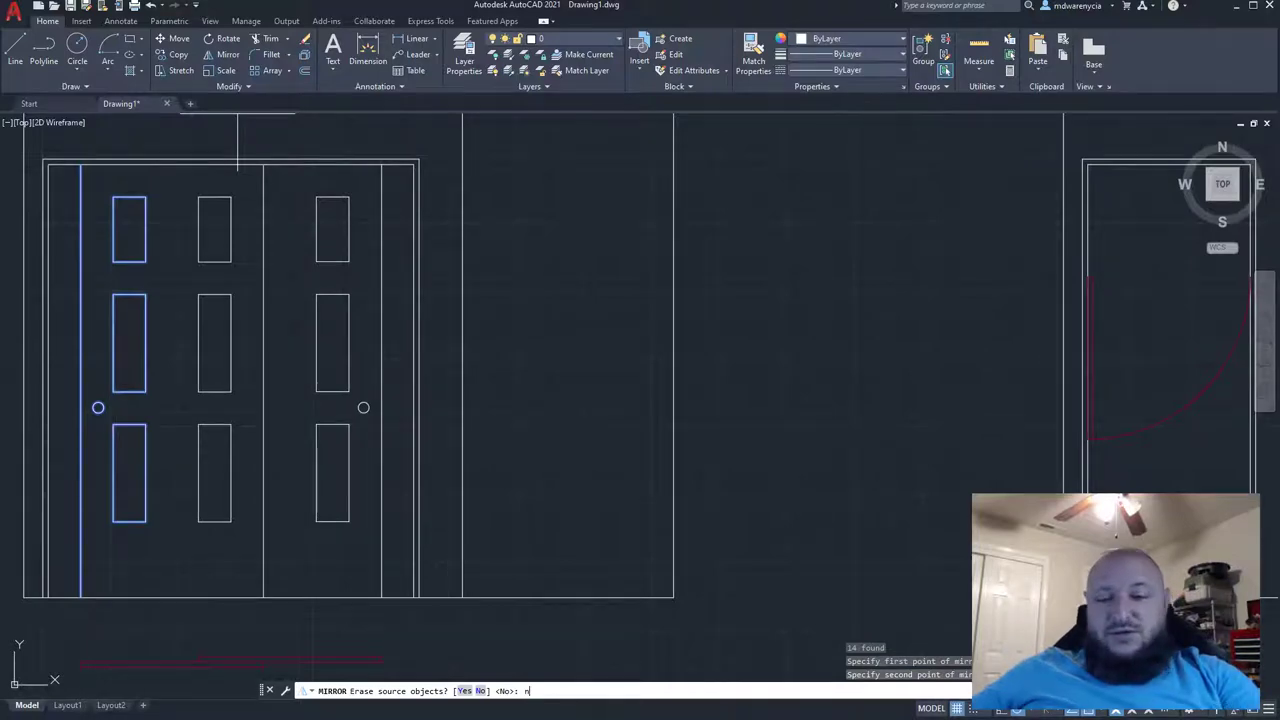
key(Return)
key(Escape)
key(Escape)
- Offset the floor line of the double-door wall 2" upward to form the baseboard's top edge
scroll(543, 417, down, 3)
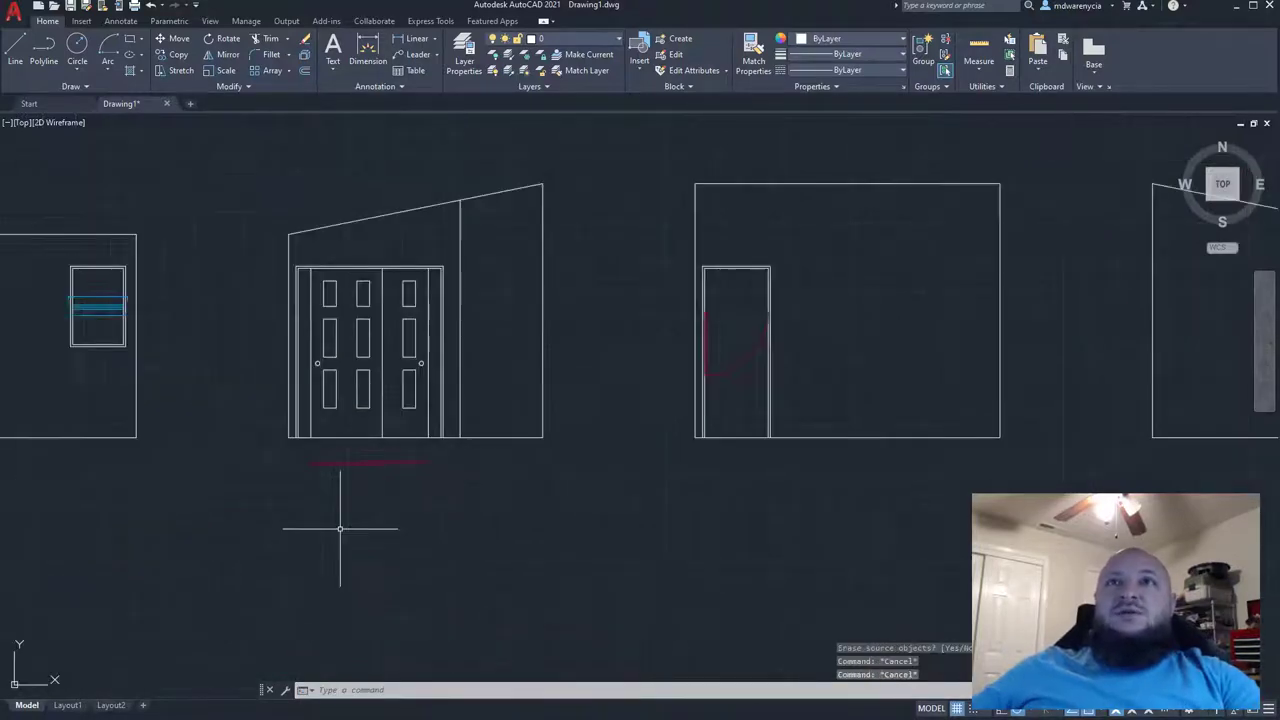
mouse_move(405, 523)
middle_down()
mouse_move(320, 557)
mouse_move(306, 603)
middle_up()
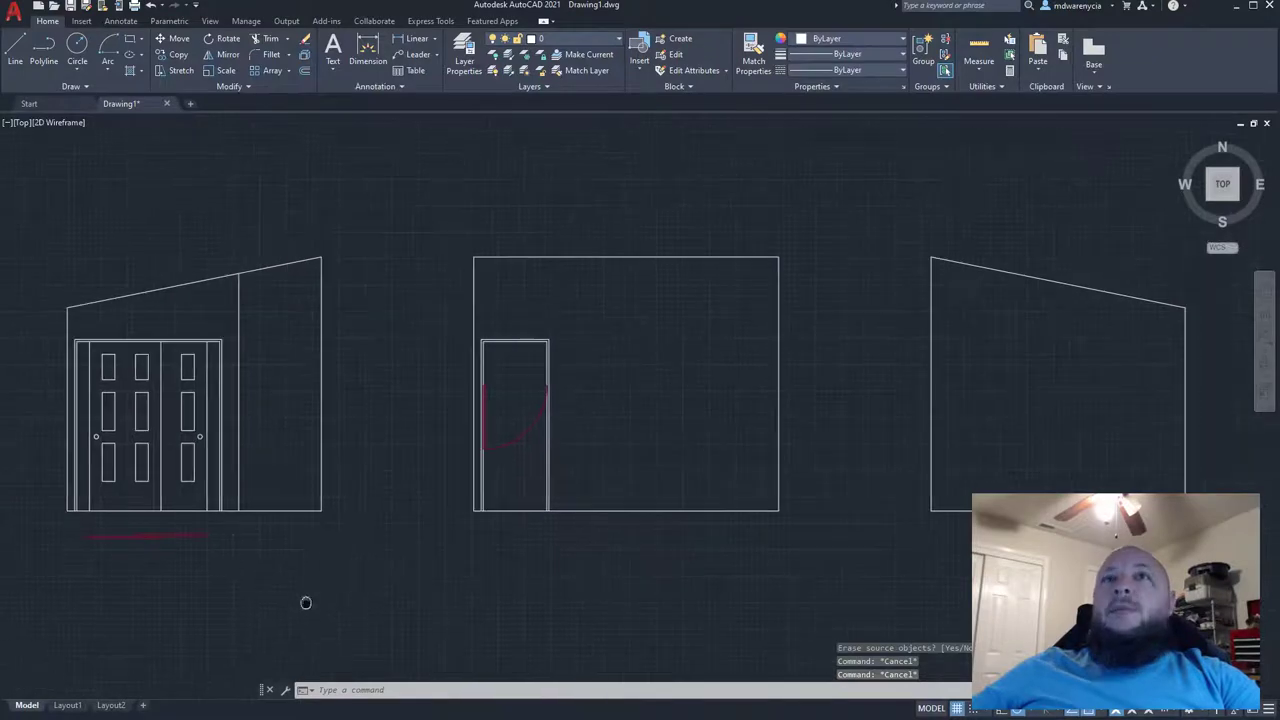
scroll(278, 500, up, 5)
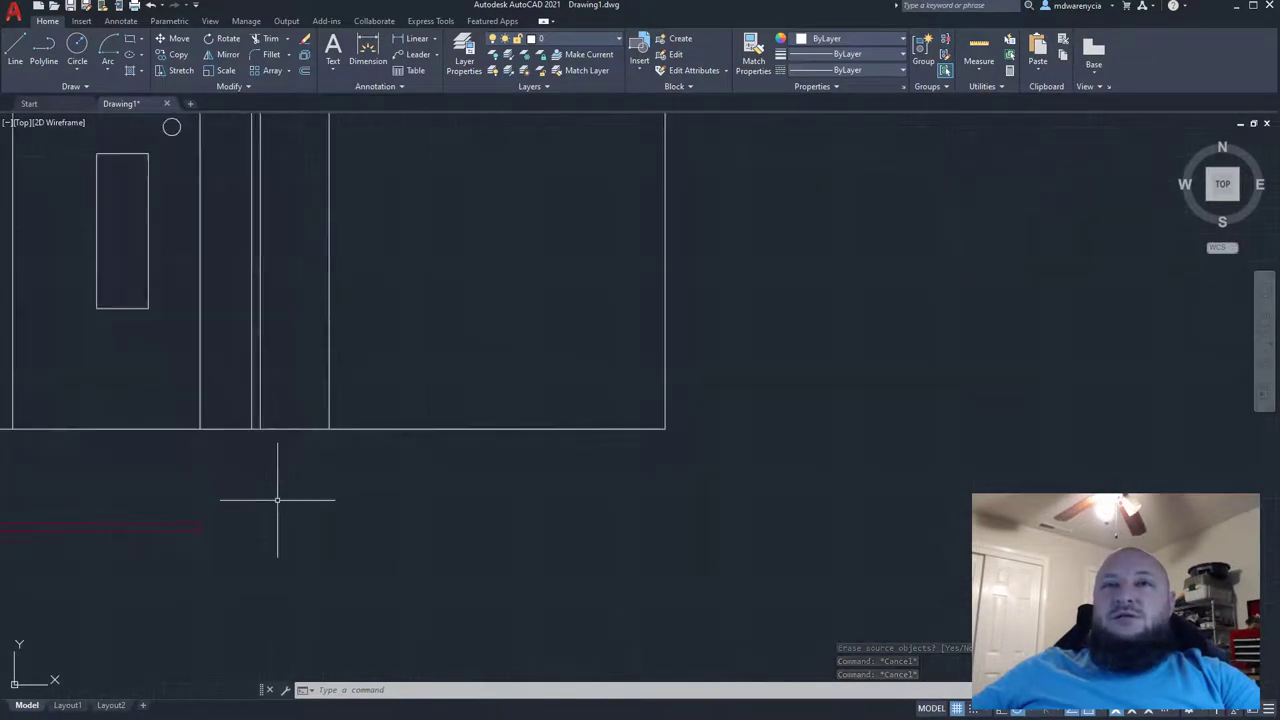
scroll(457, 586, down, 4)
scroll(443, 586, up, 4)
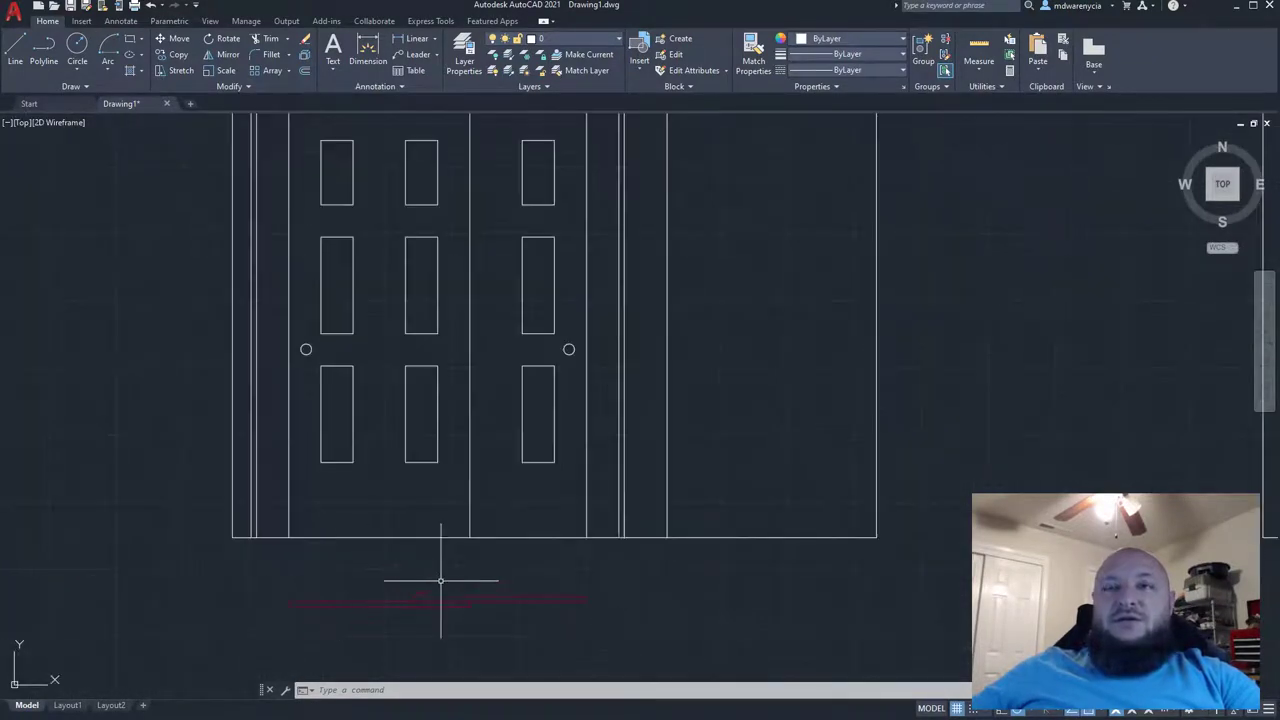
click(740, 537)
text(of)
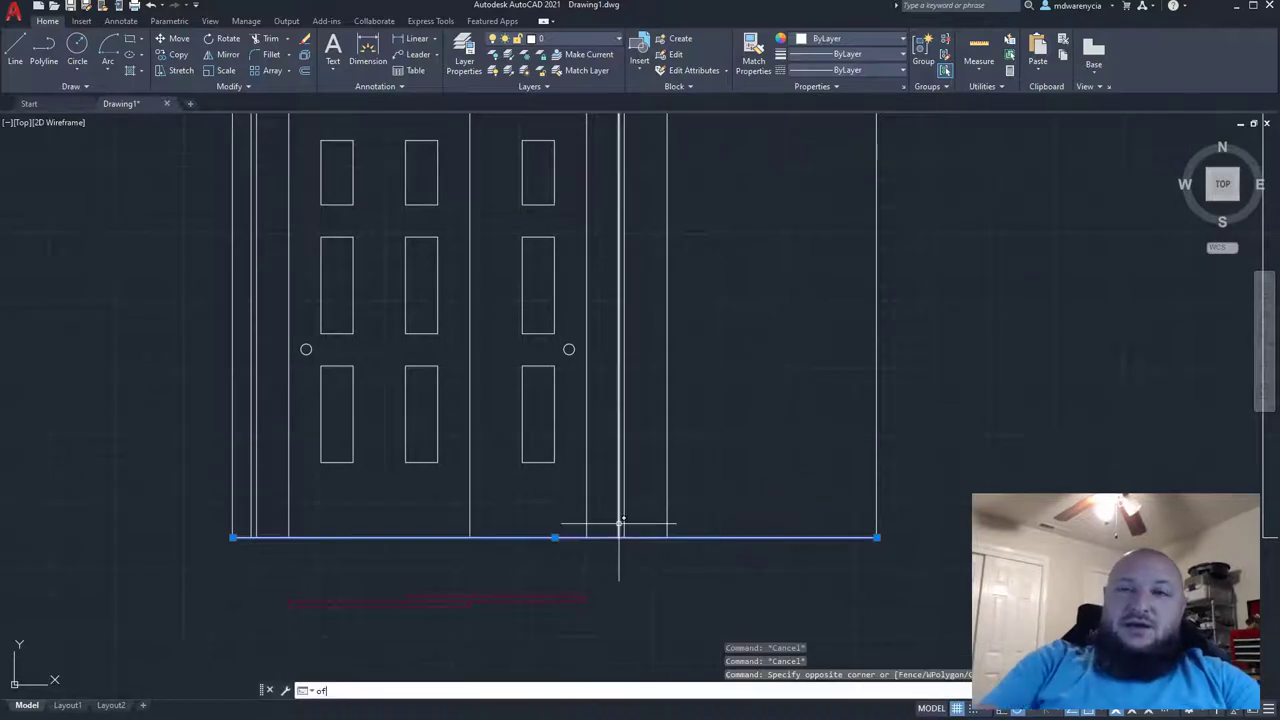
key(Return)
text(2)
key(Return)
click(619, 537)
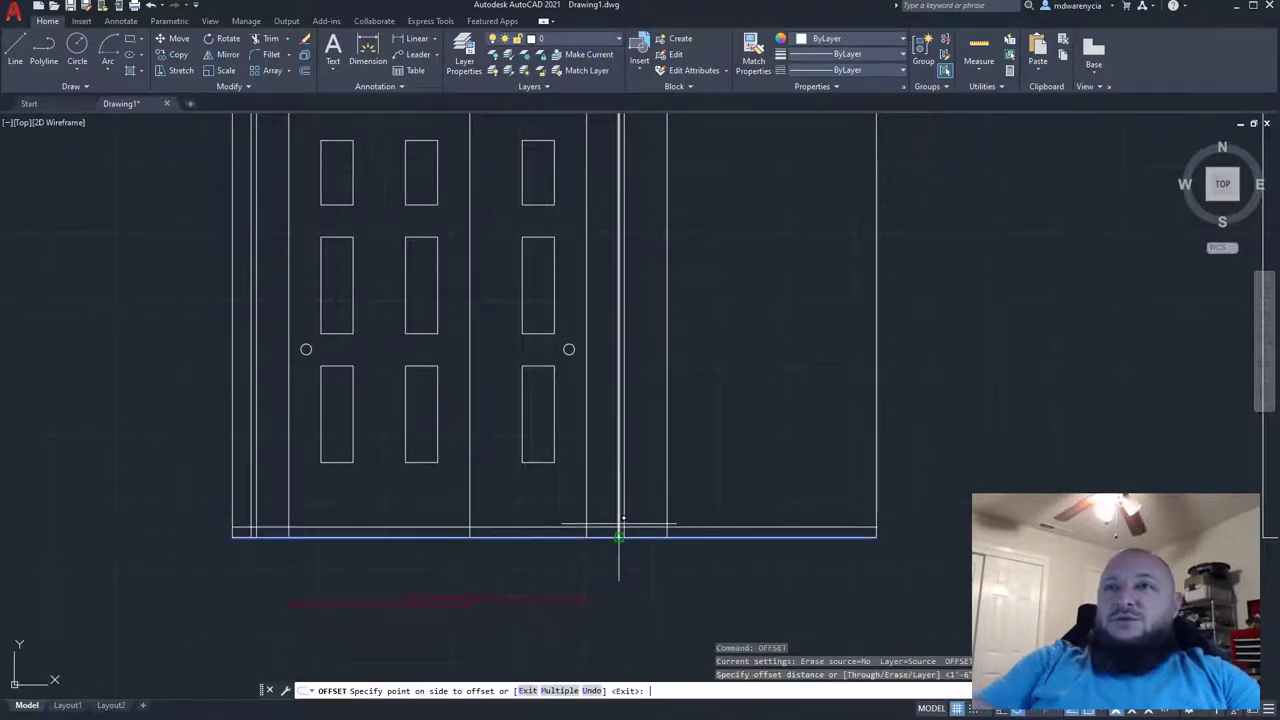
click(575, 460)
- Offset the floor lines of the single-door wall and the blank sloped wall upward by the same baseboard height
scroll(625, 472, down, 3)
scroll(625, 472, down, 2)
middle_drag(760, 511, 505, 492)
click(637, 452)
click(637, 454)
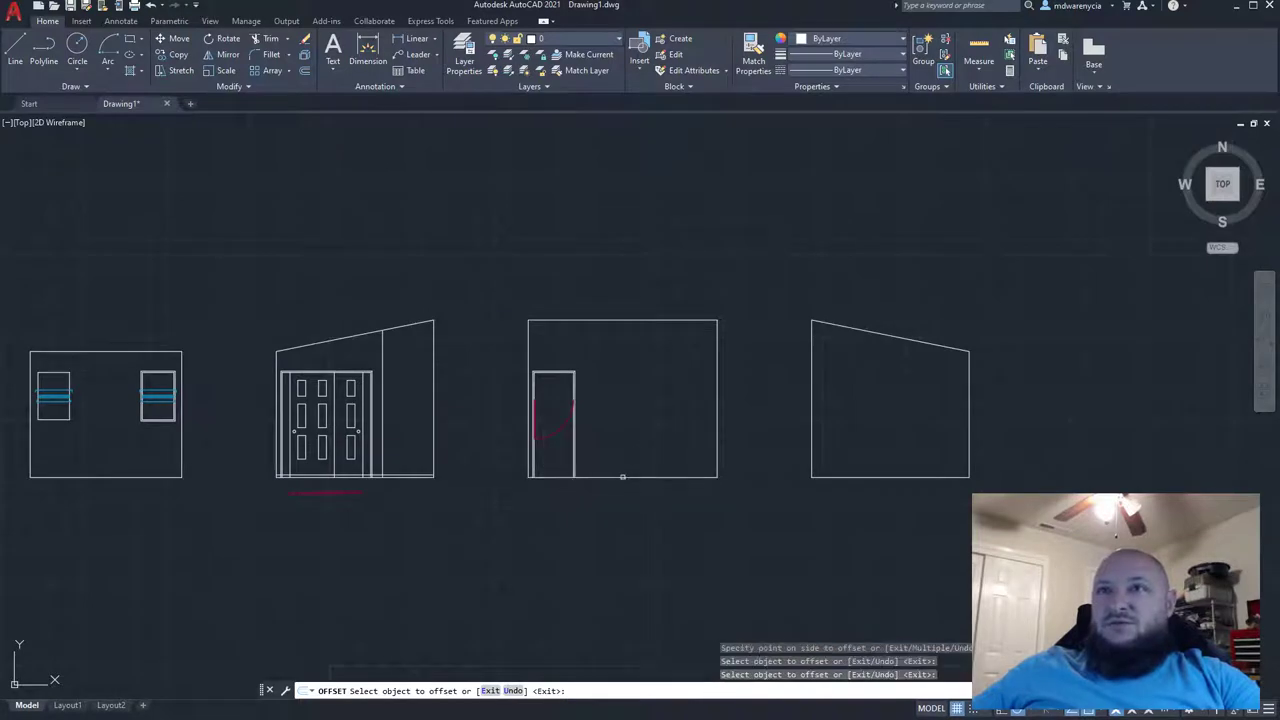
click(622, 477)
click(620, 450)
click(864, 479)
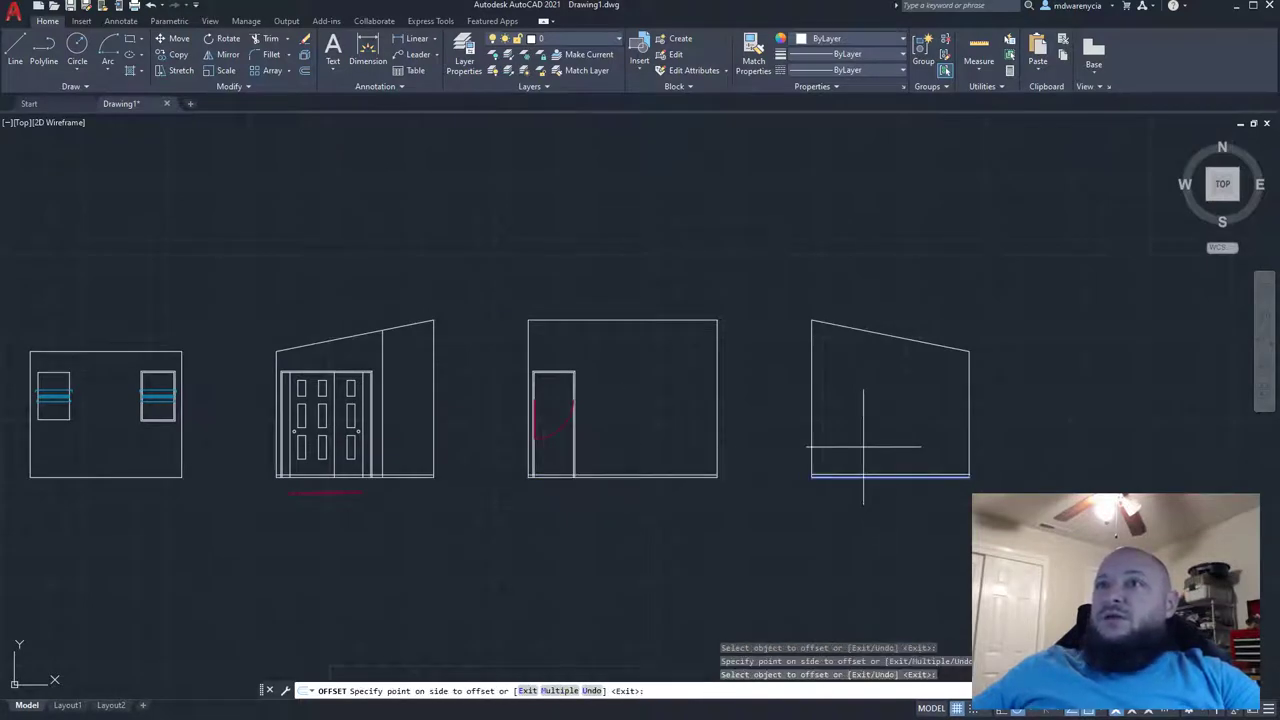
click(863, 443)
- Offset the floor line of the two-window wall upward by the same baseboard height and finish offsetting
middle_drag(196, 583, 590, 526)
scroll(525, 448, up, 2)
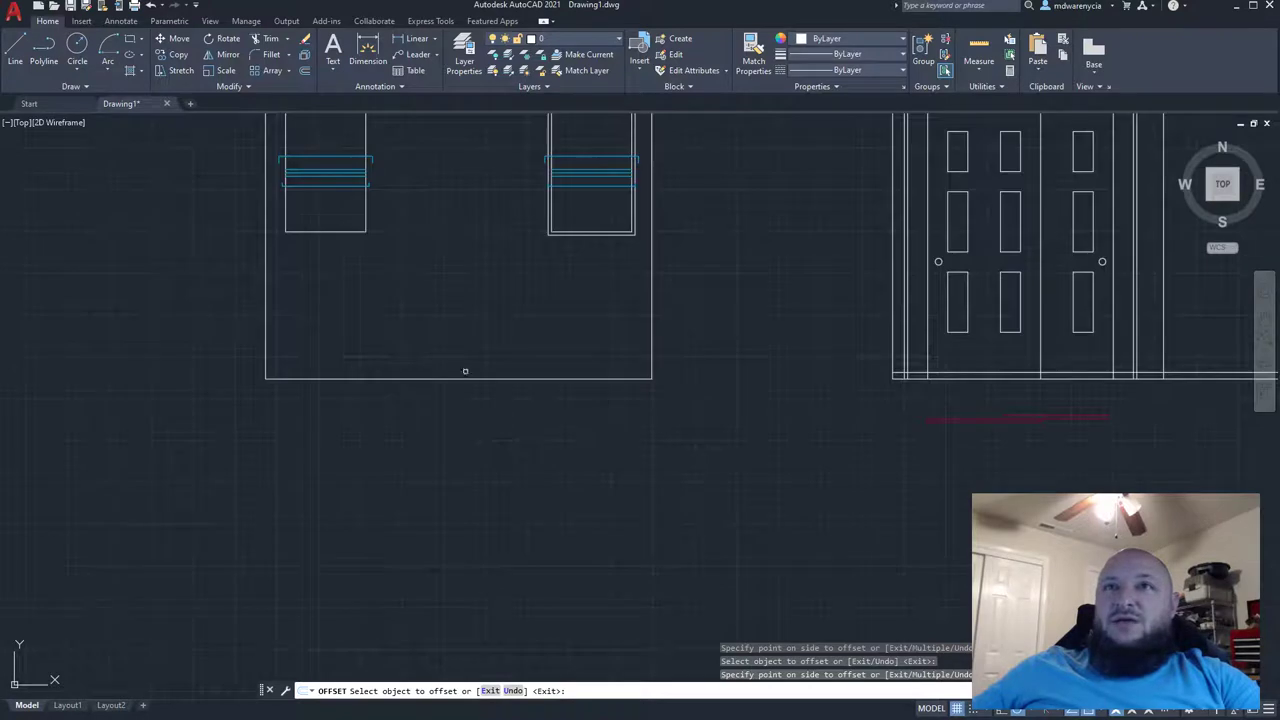
click(460, 380)
click(460, 380)
click(471, 323)
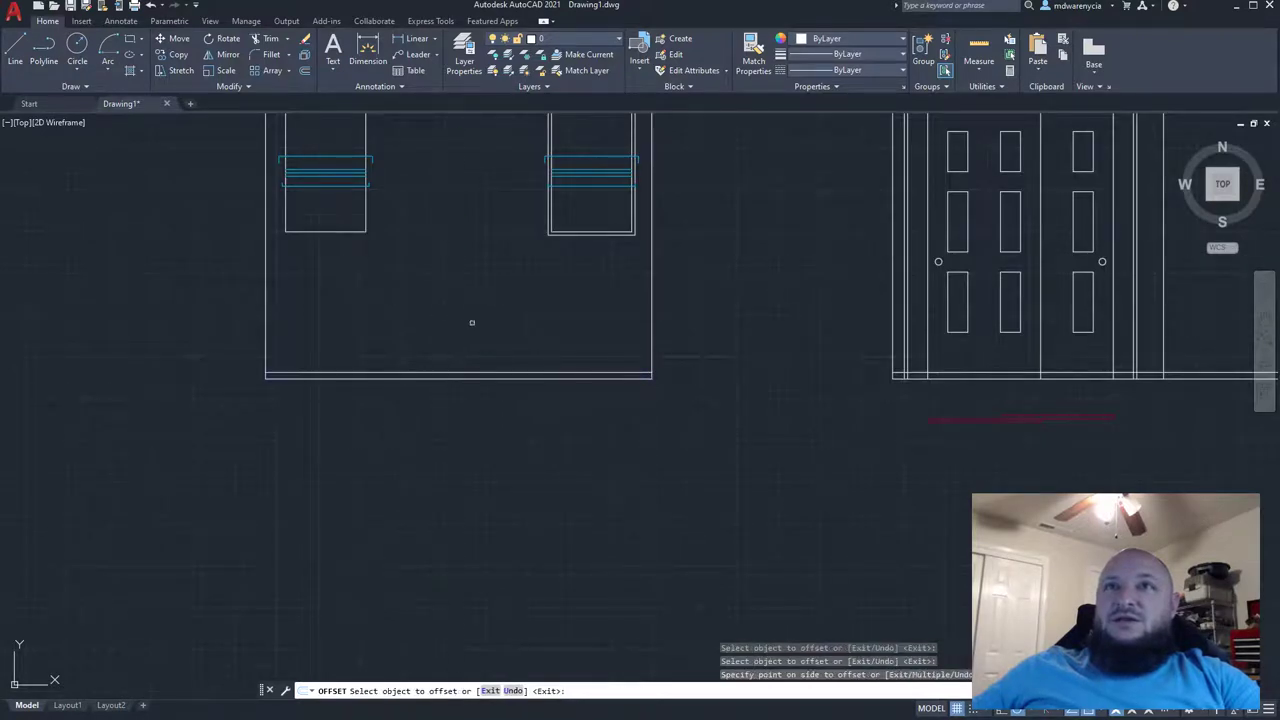
key(Escape)
middle_drag(471, 323, 228, 515)
key(Escape)
- Trim the baseboard line between the two left trim lines of the double-door opening, using the door and wall lines as cutting edges
middle_drag(586, 460, 444, 461)
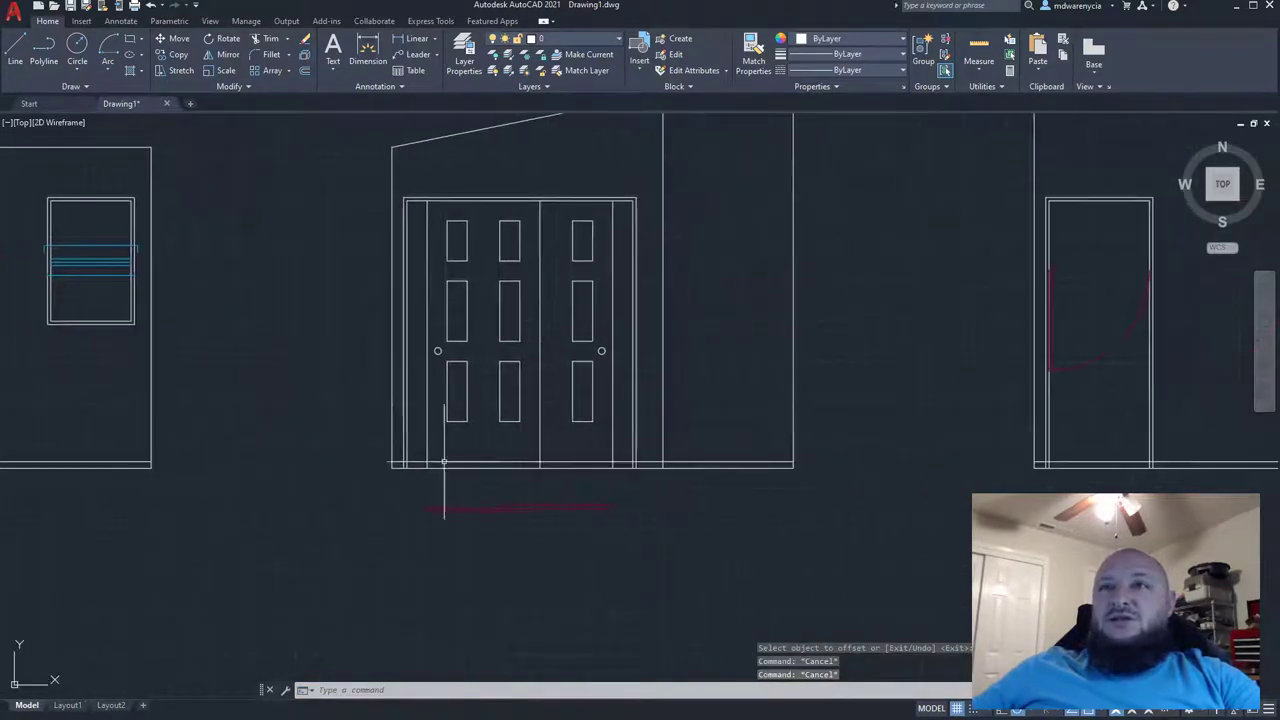
click(680, 472)
click(343, 434)
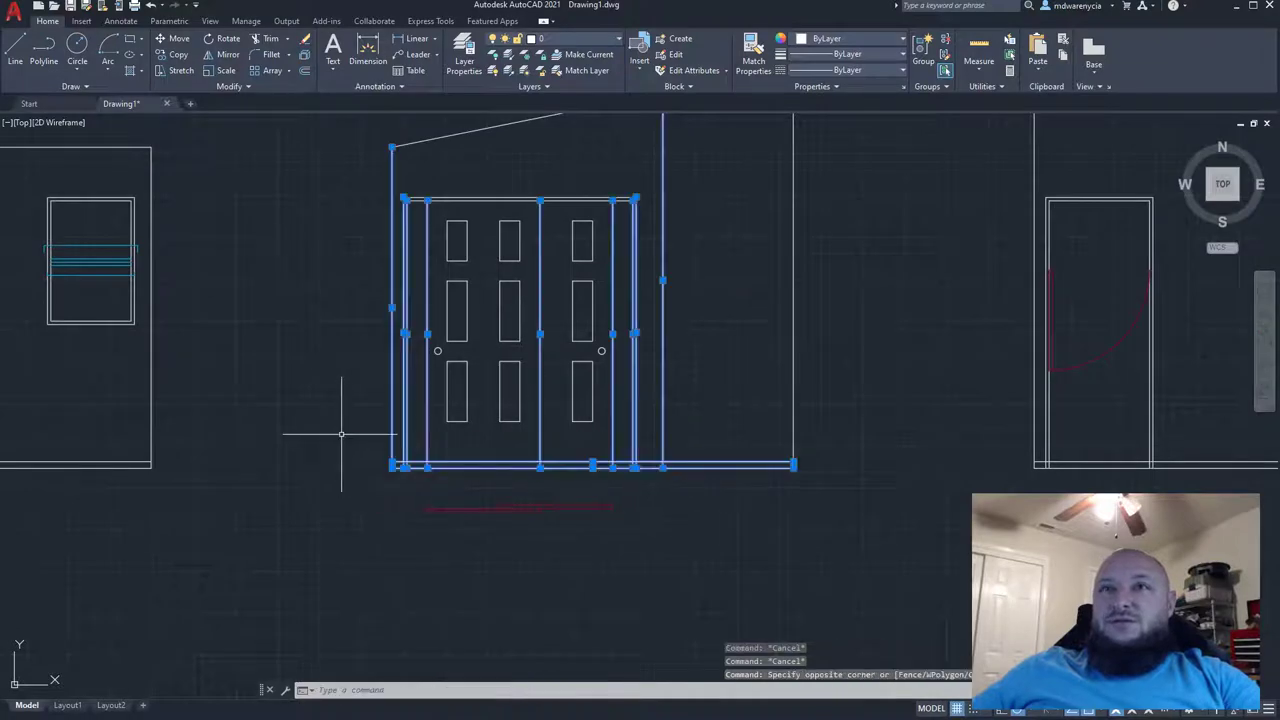
text(tr)
key(Return)
scroll(384, 510, up, 10)
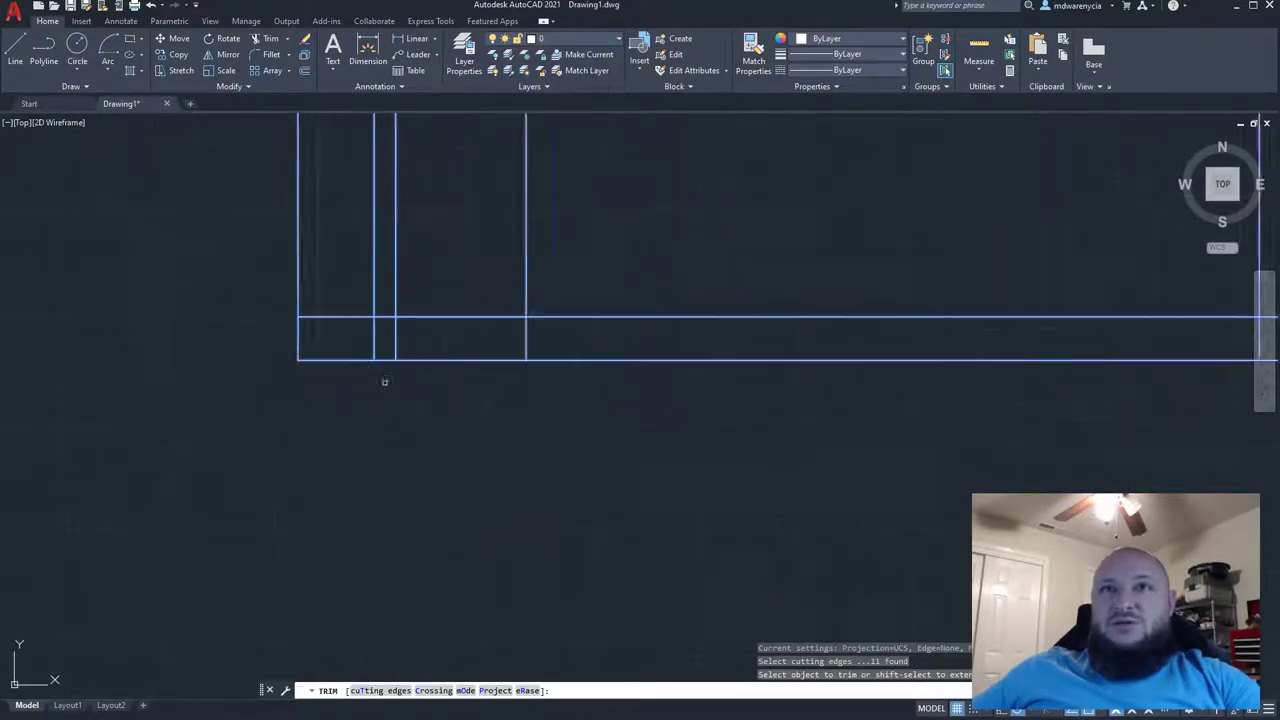
click(383, 280)
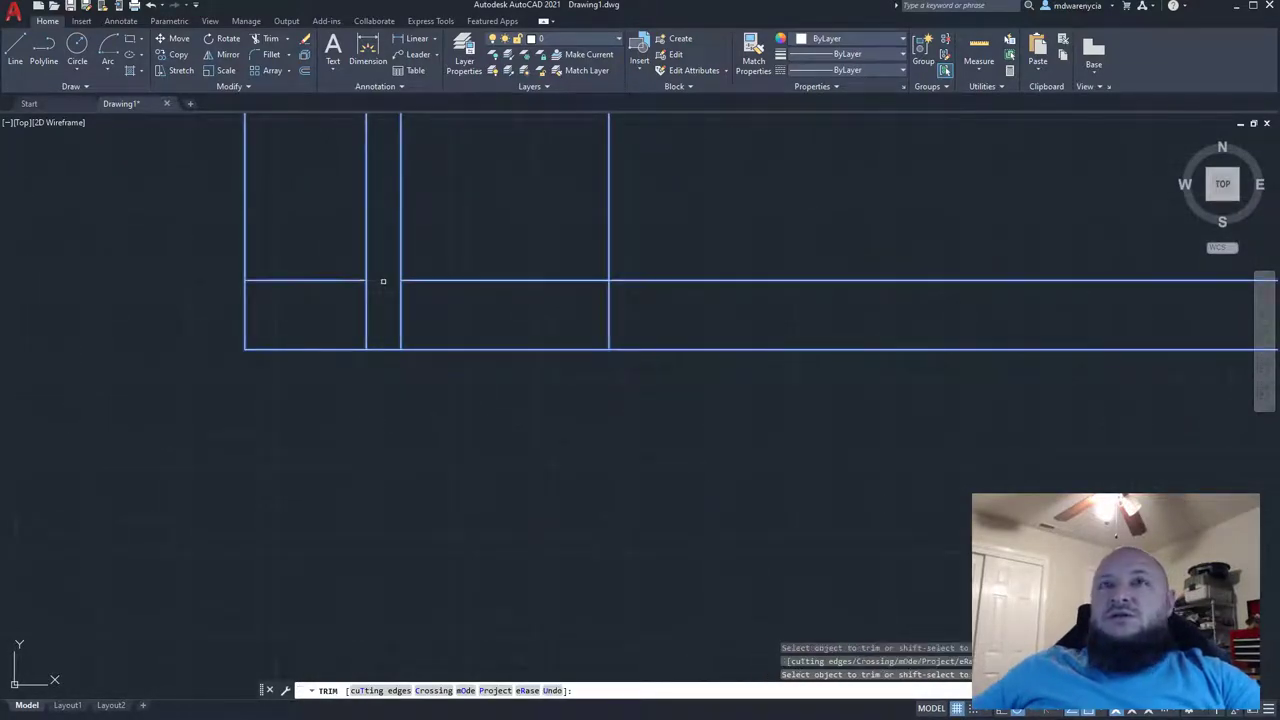
scroll(532, 274, down, 4)
- Trim the baseboard line from the right door leaf's outer edge to the outer right trim line of the opening
mouse_move(499, 279)
middle_down()
mouse_move(503, 306)
mouse_move(460, 437)
mouse_move(286, 549)
mouse_move(581, 503)
middle_up()
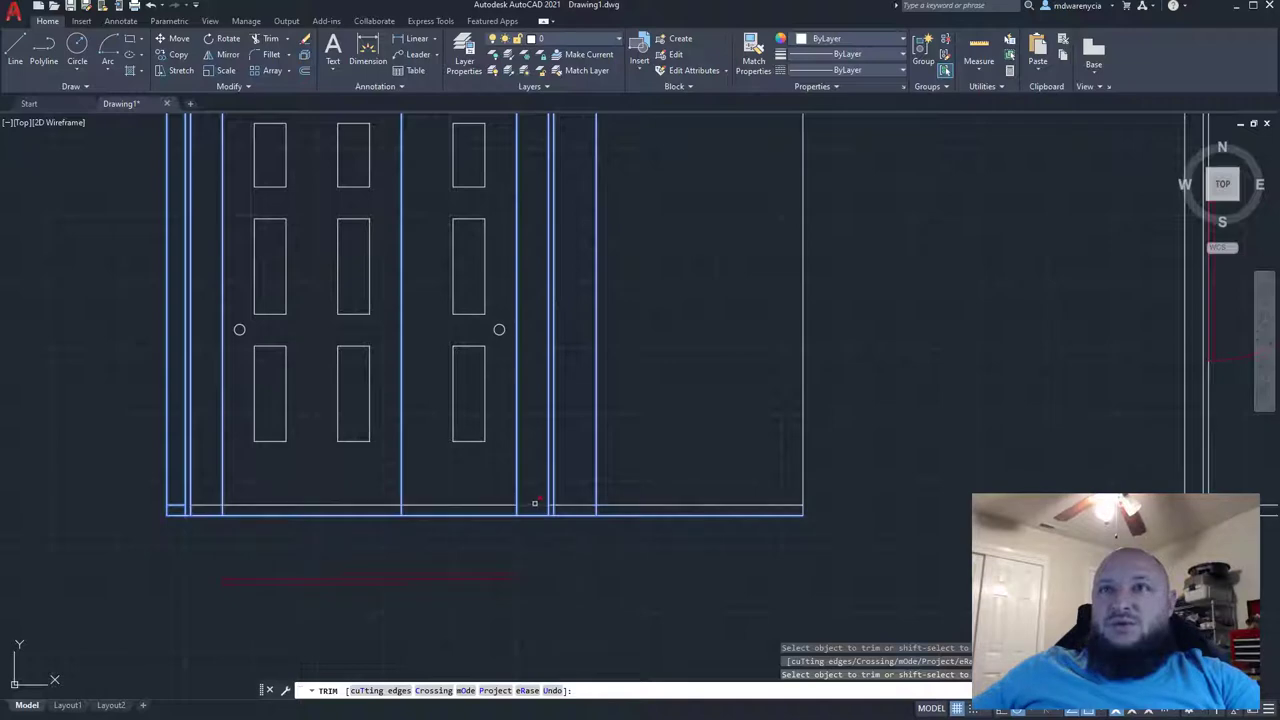
scroll(545, 511, up, 3)
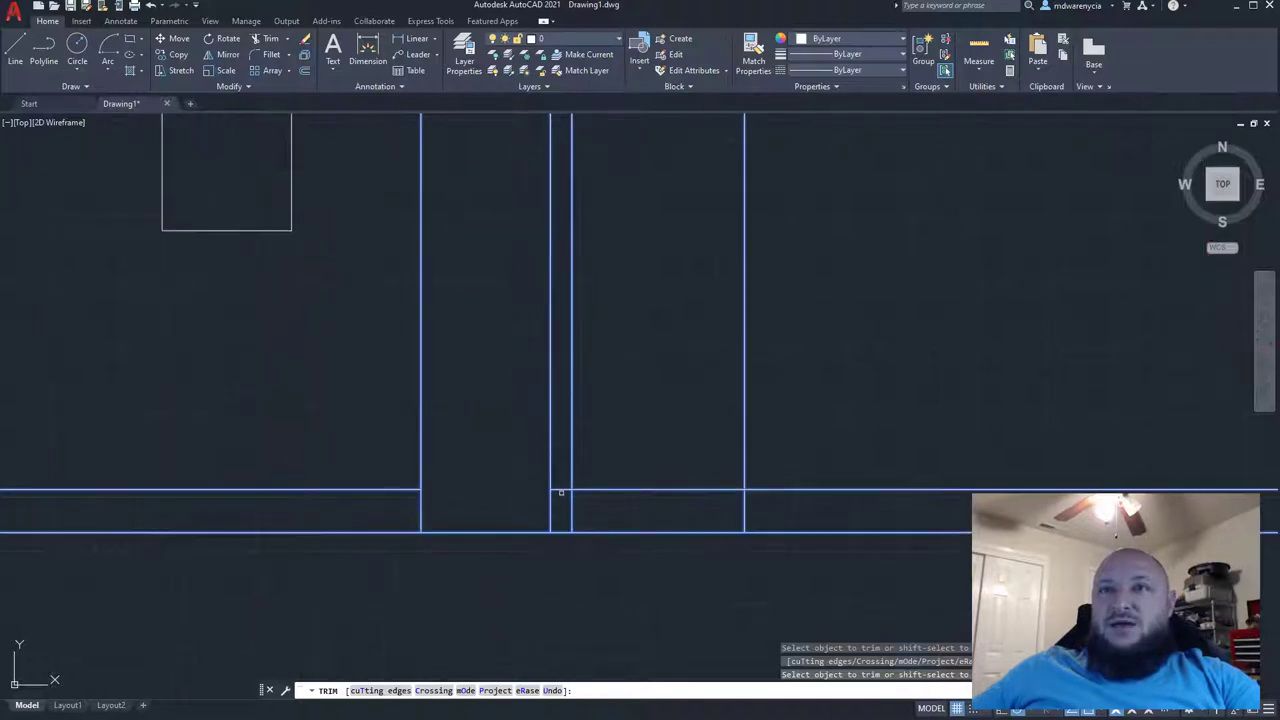
scroll(588, 521, down, 2)
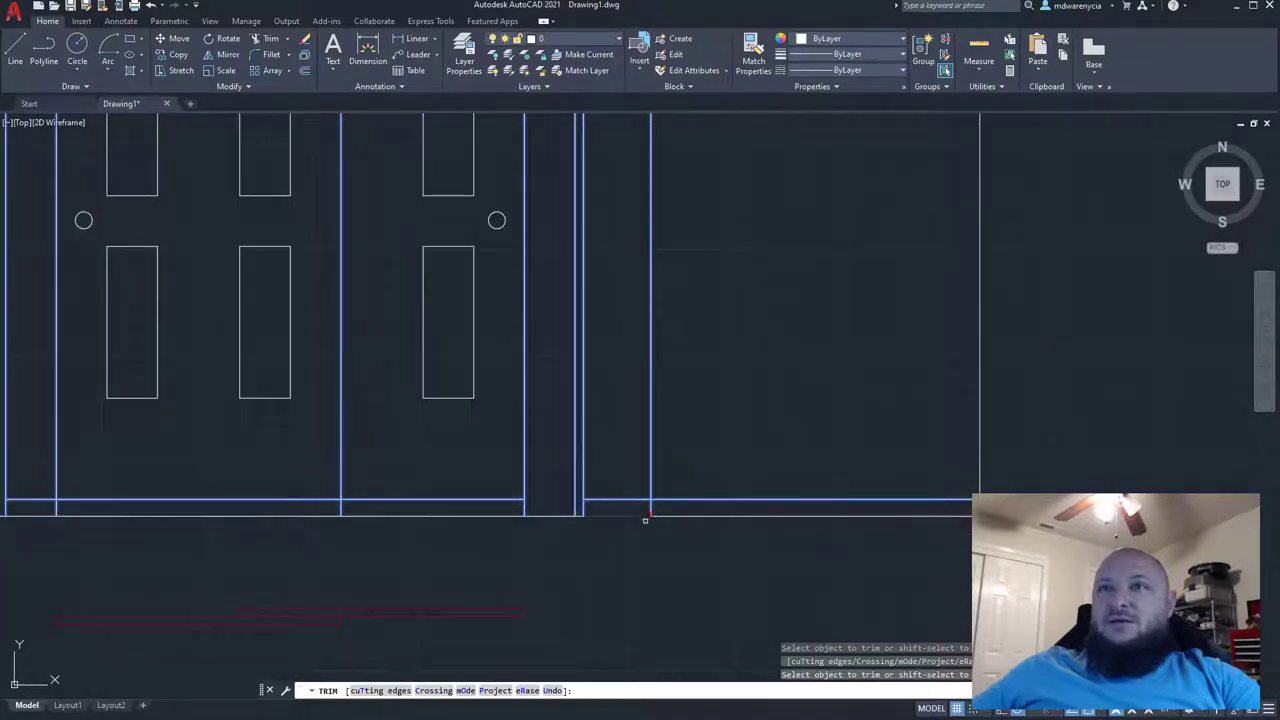
- Trim the vertical wall line beside the double door where it crosses the baseboard, between the baseboard line and the floor line
scroll(646, 517, down, 5)
scroll(700, 549, up, 5)
scroll(671, 506, down, 2)
scroll(666, 397, down, 3)
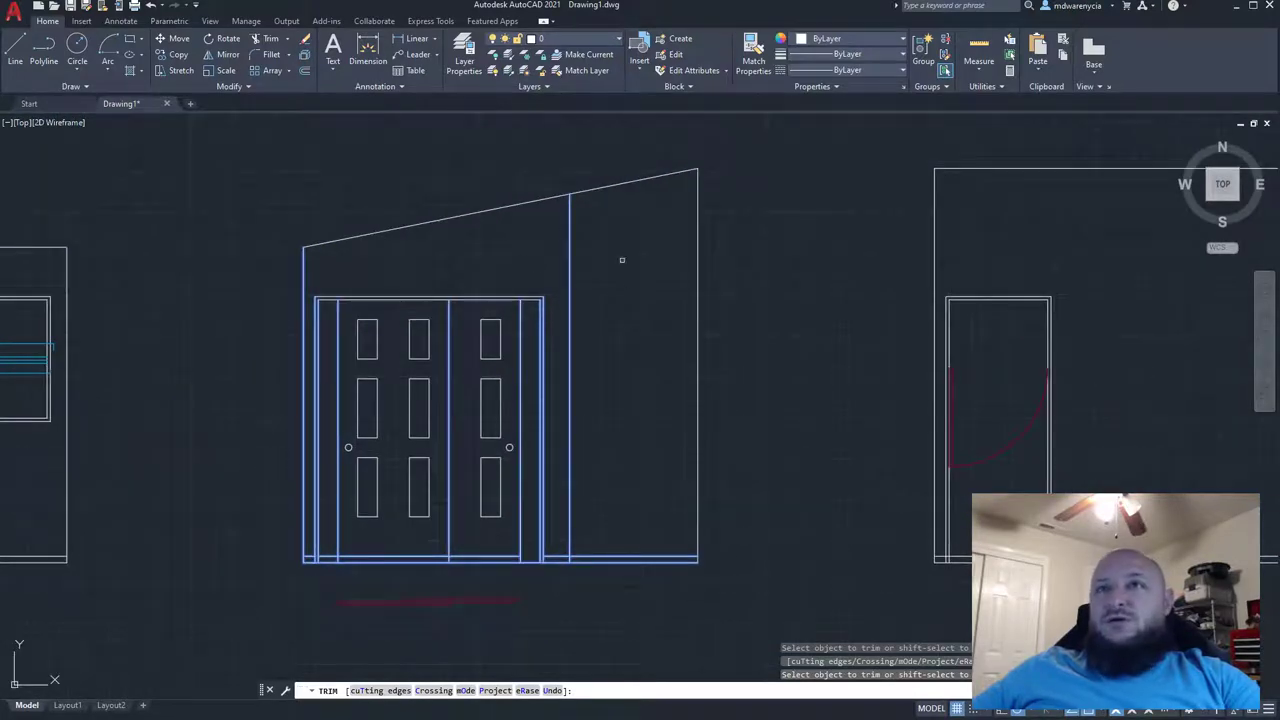
scroll(570, 588, up, 3)
scroll(577, 475, up, 3)
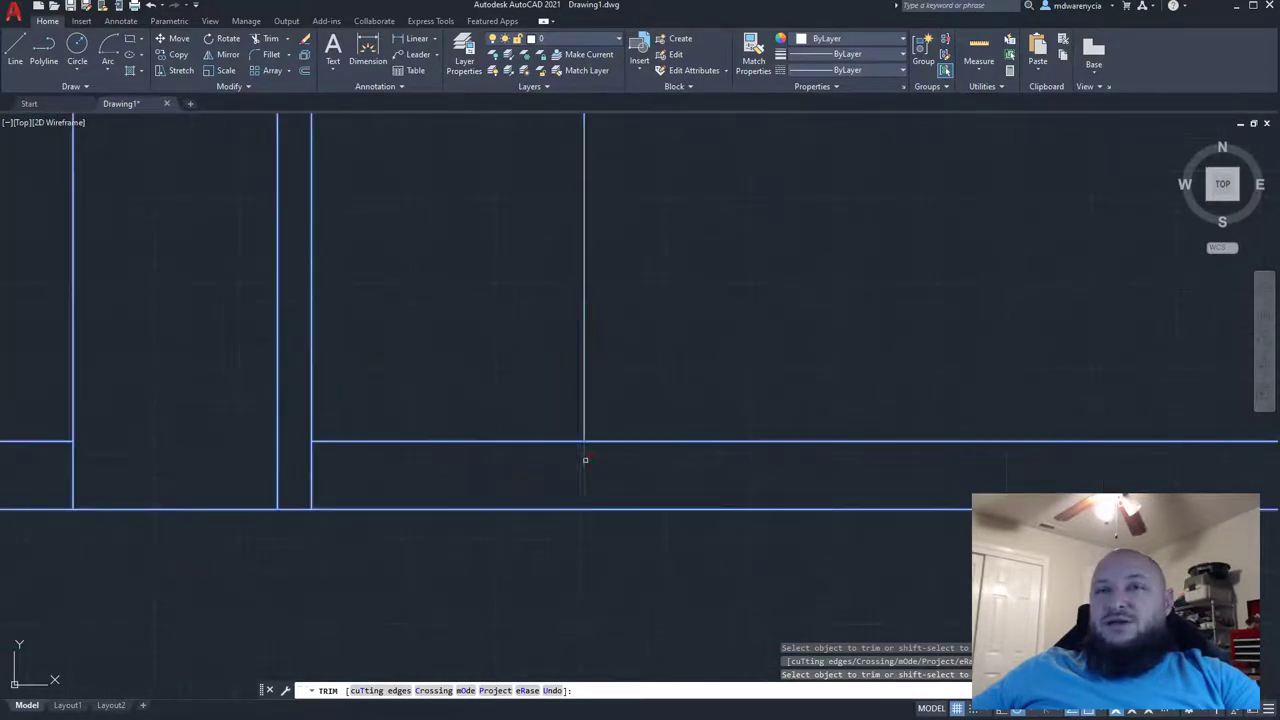
scroll(585, 460, up, 2)
scroll(580, 475, down, 2)
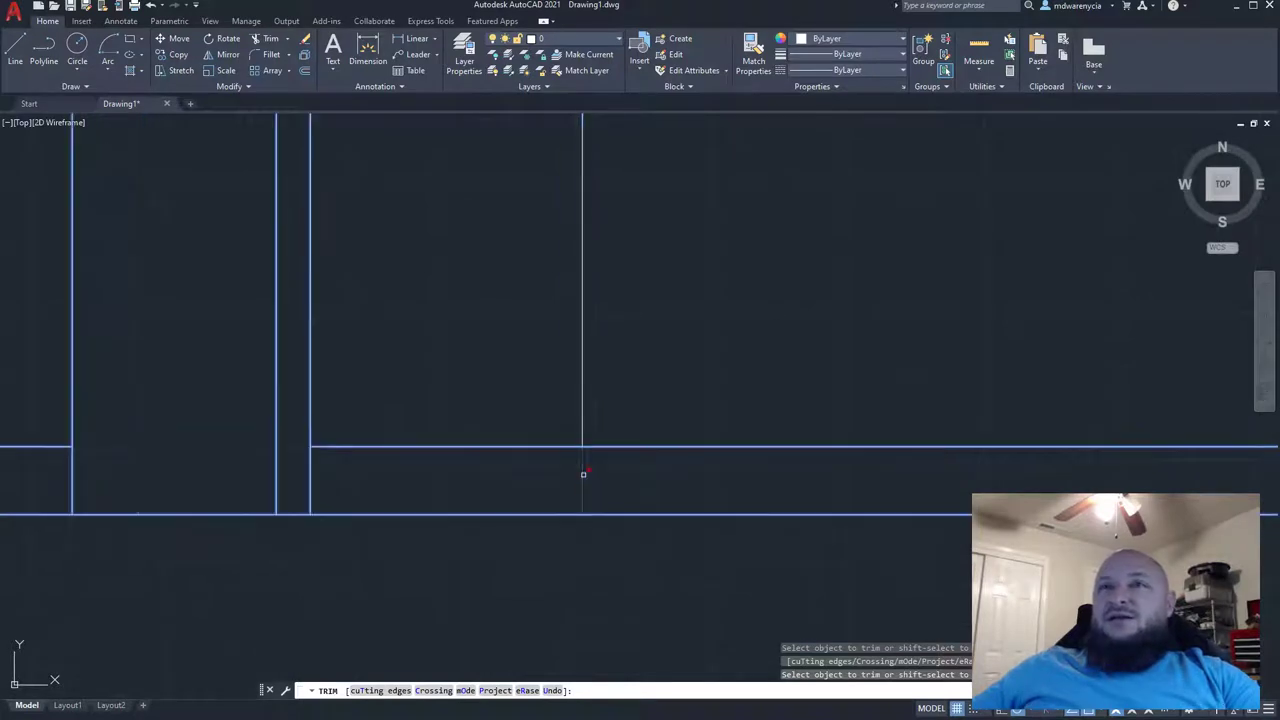
click(583, 459)
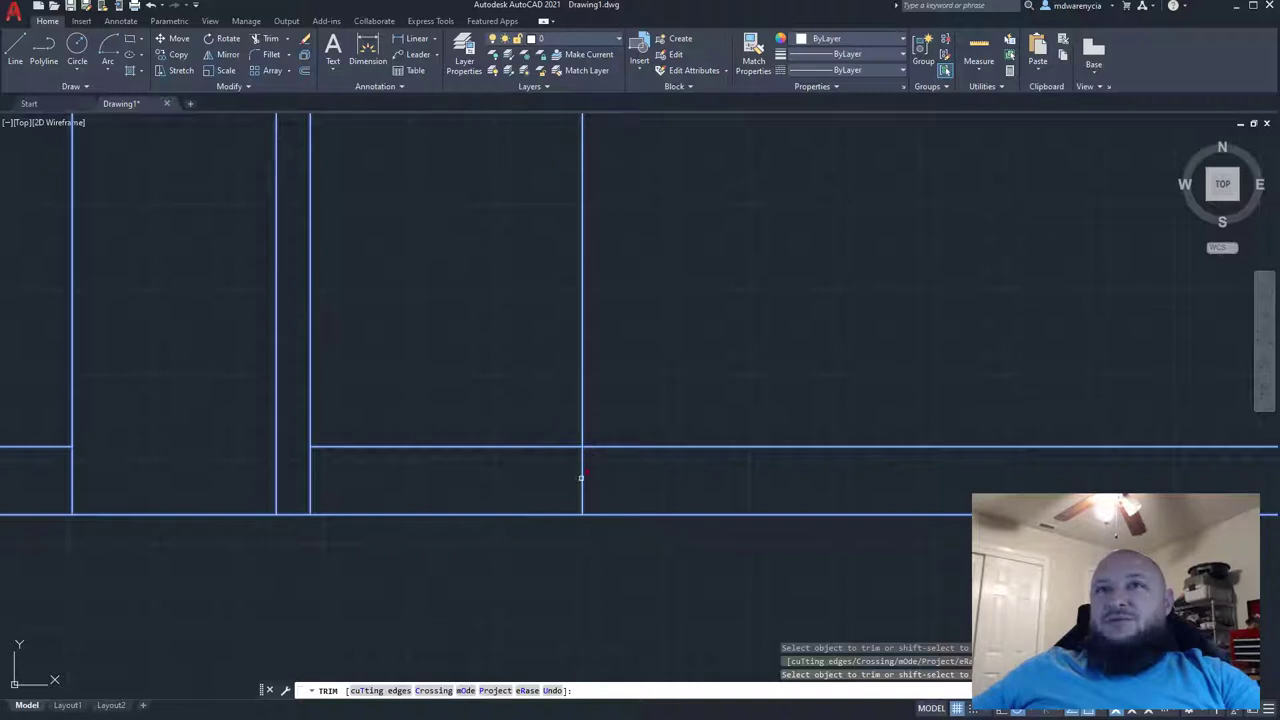
click(581, 478)
scroll(560, 540, down, 4)
key(Escape)
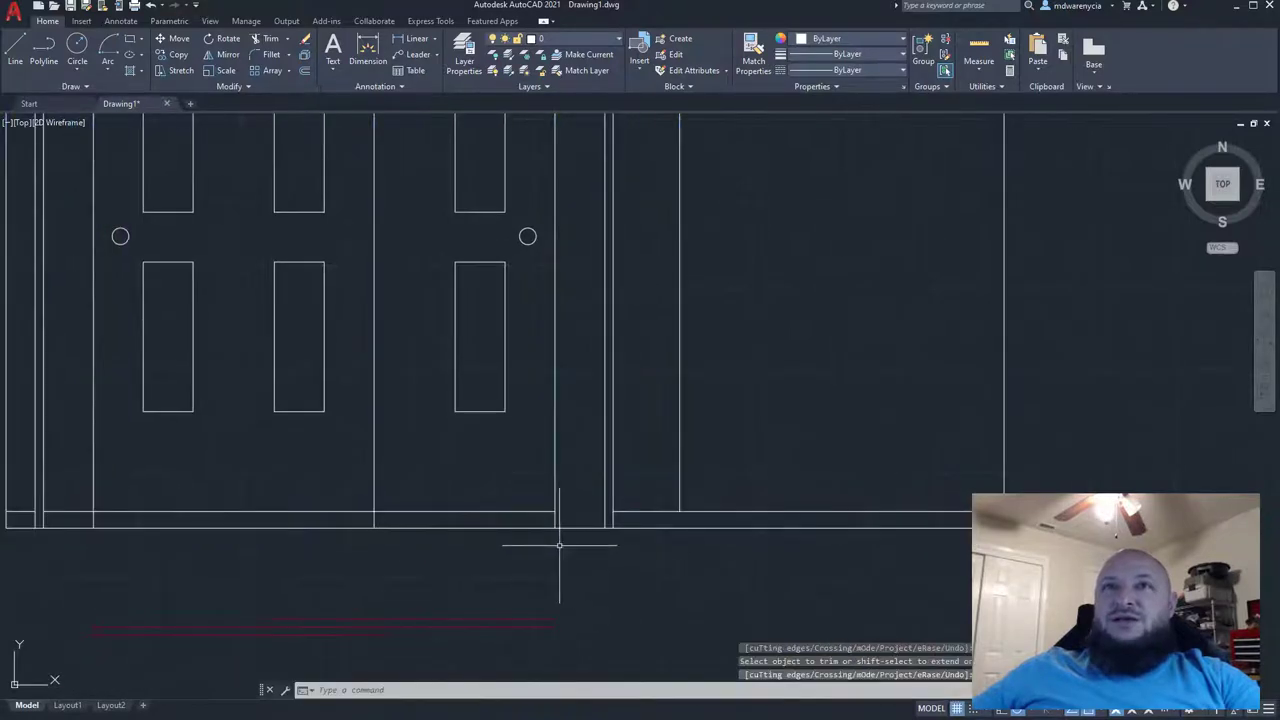
- Delete the baseboard segment running across the double door's leaves
click(474, 508)
click(323, 543)
key(Delete)
scroll(285, 557, down, 4)
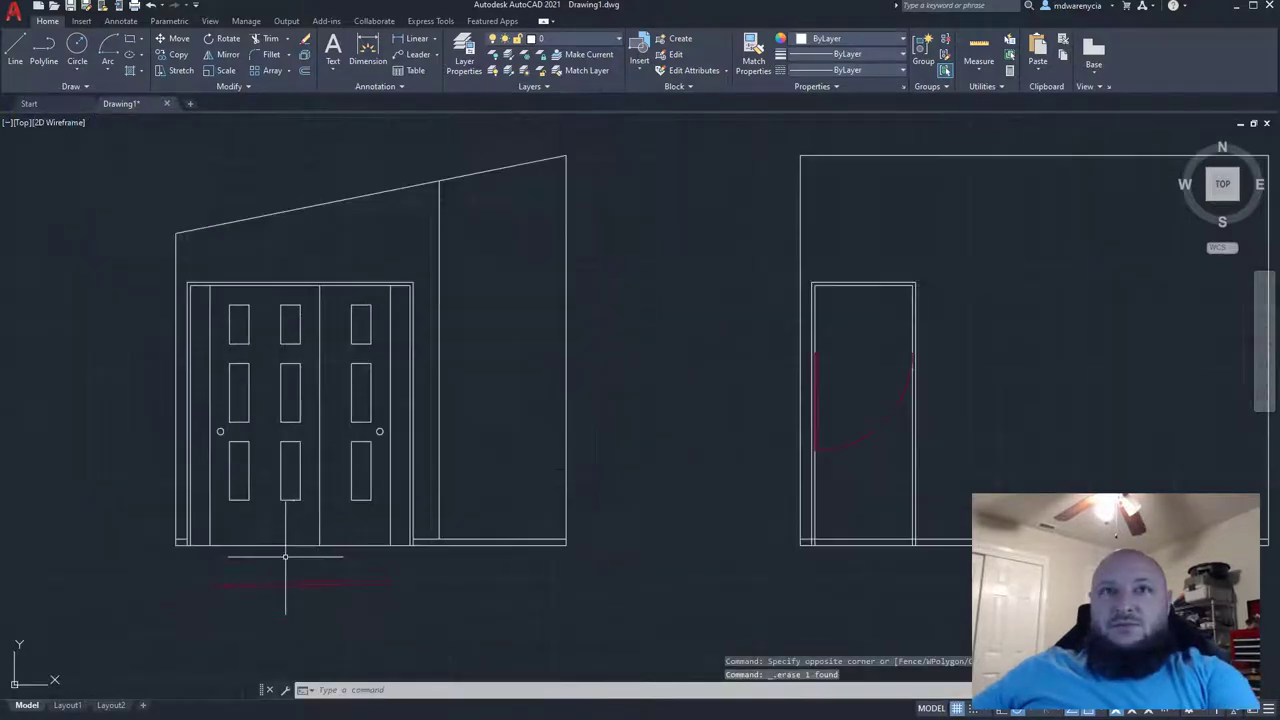
- Draw a short vertical line from the lower end of the trimmed wall line down to the floor line
scroll(435, 545, up, 6)
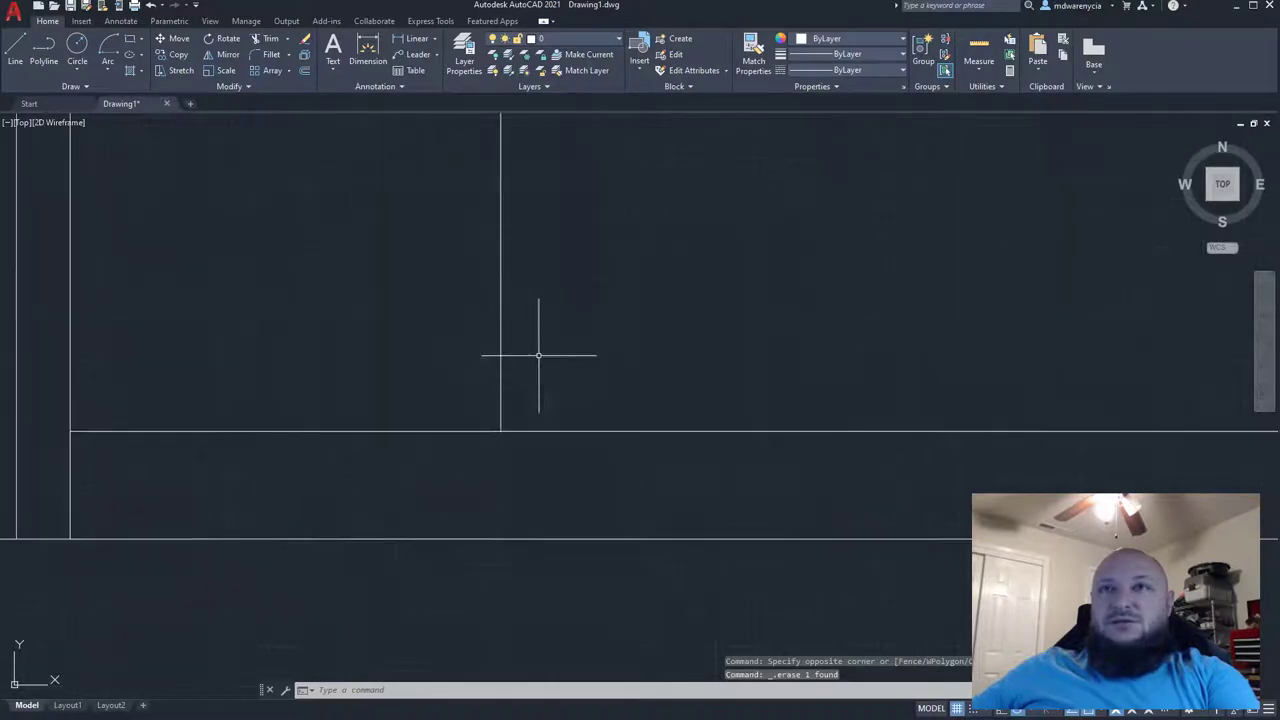
middle_drag(505, 450, 417, 479)
scroll(417, 472, down, 2)
text(l)
key(Return)
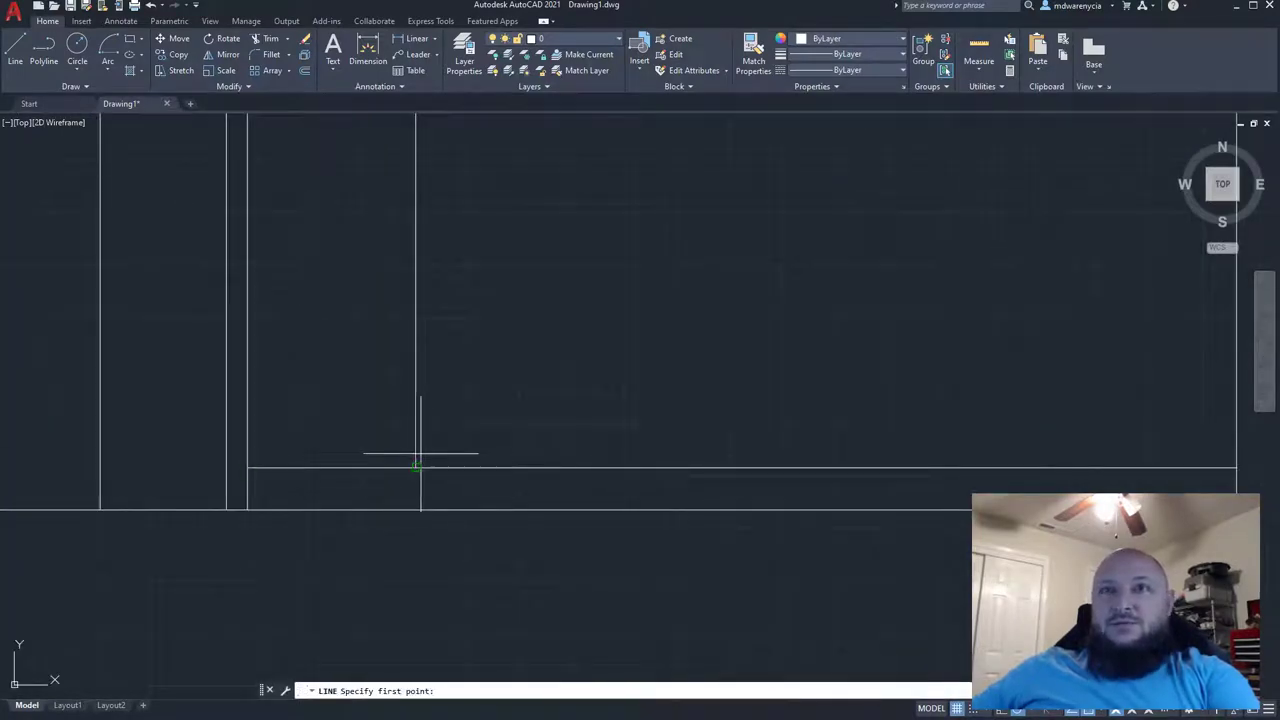
click(416, 509)
key(Escape)
key(Escape)
- Move the short vertical baseboard line slightly to the right of the wall line above it
click(421, 497)
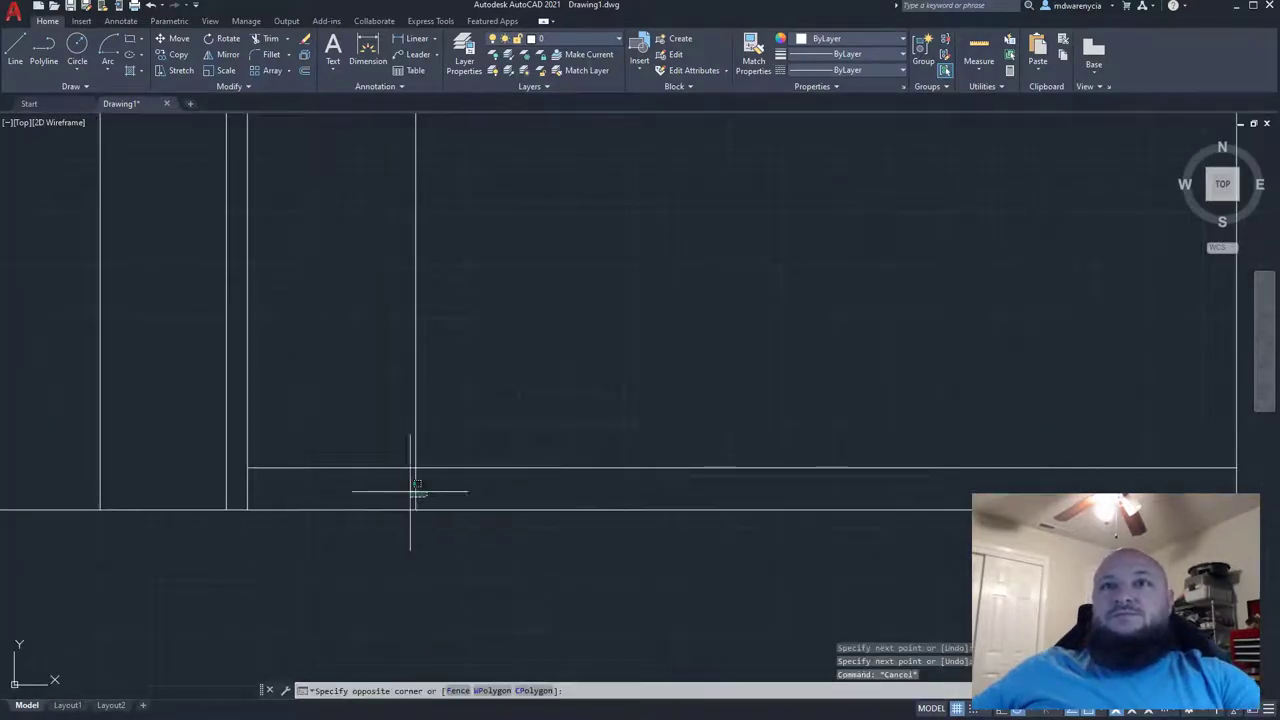
click(410, 490)
text(m)
key(Return)
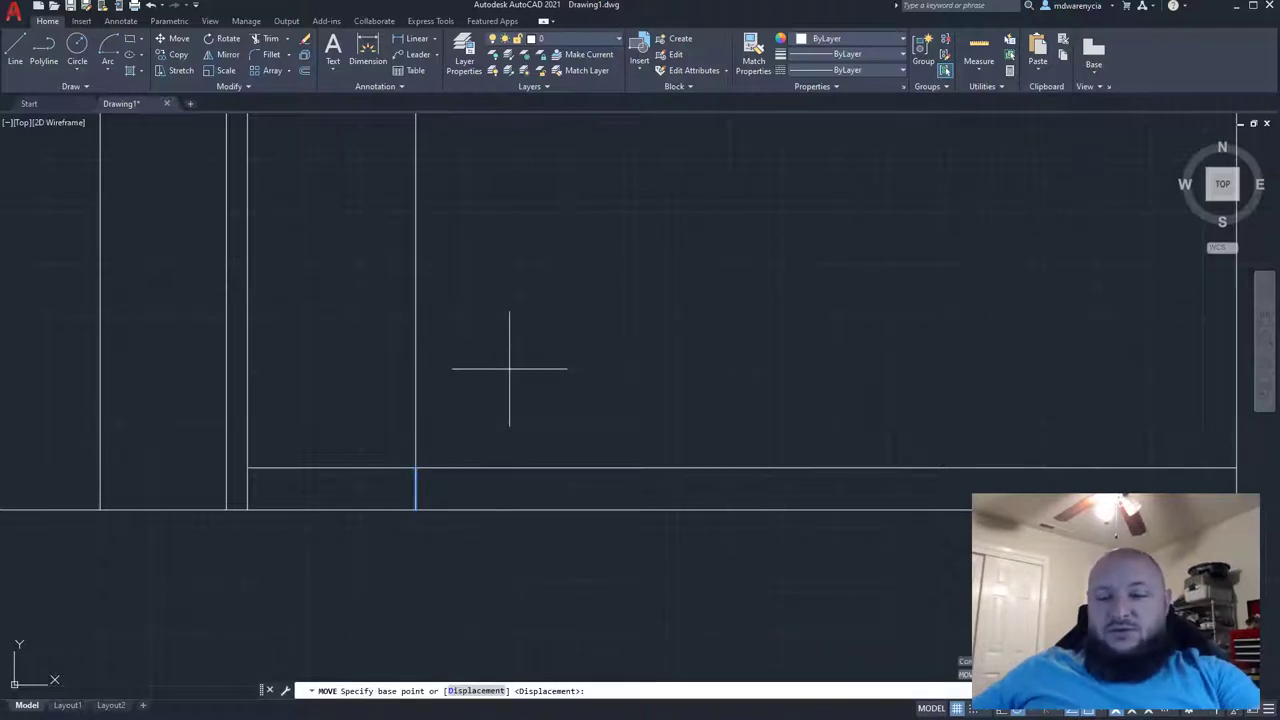
click(470, 372)
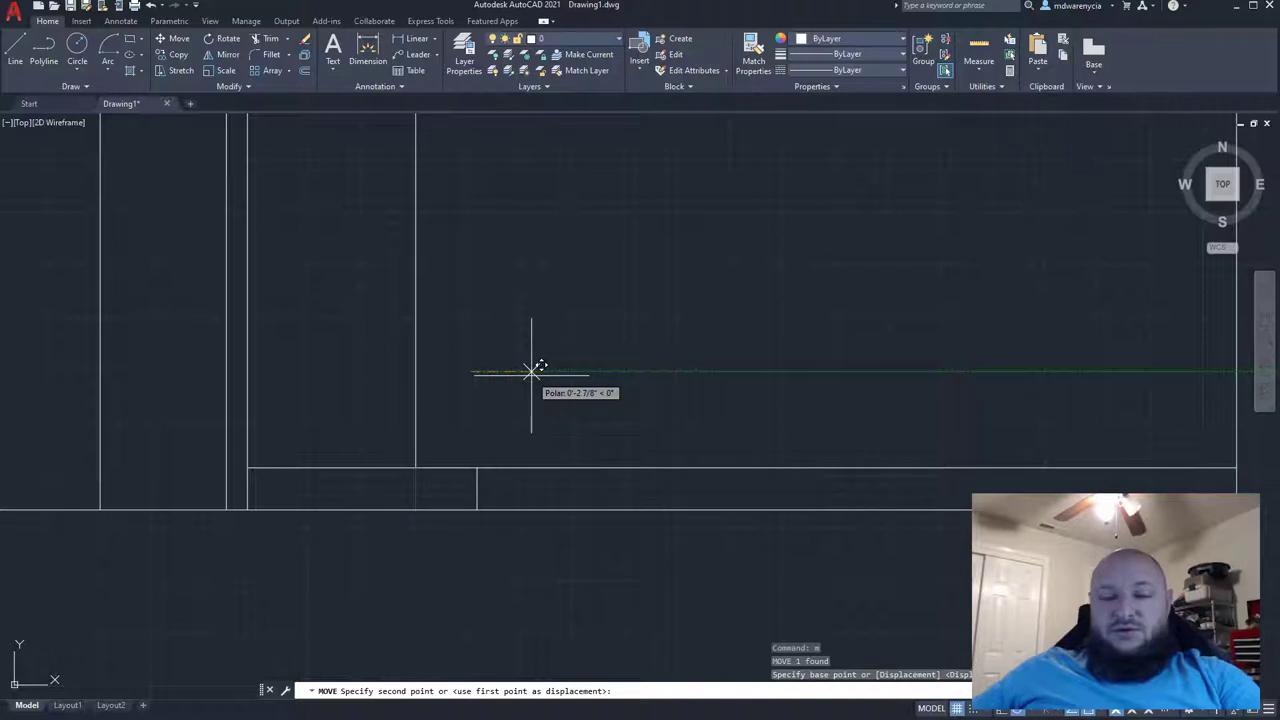
key(Escape)
scroll(412, 550, down, 4)
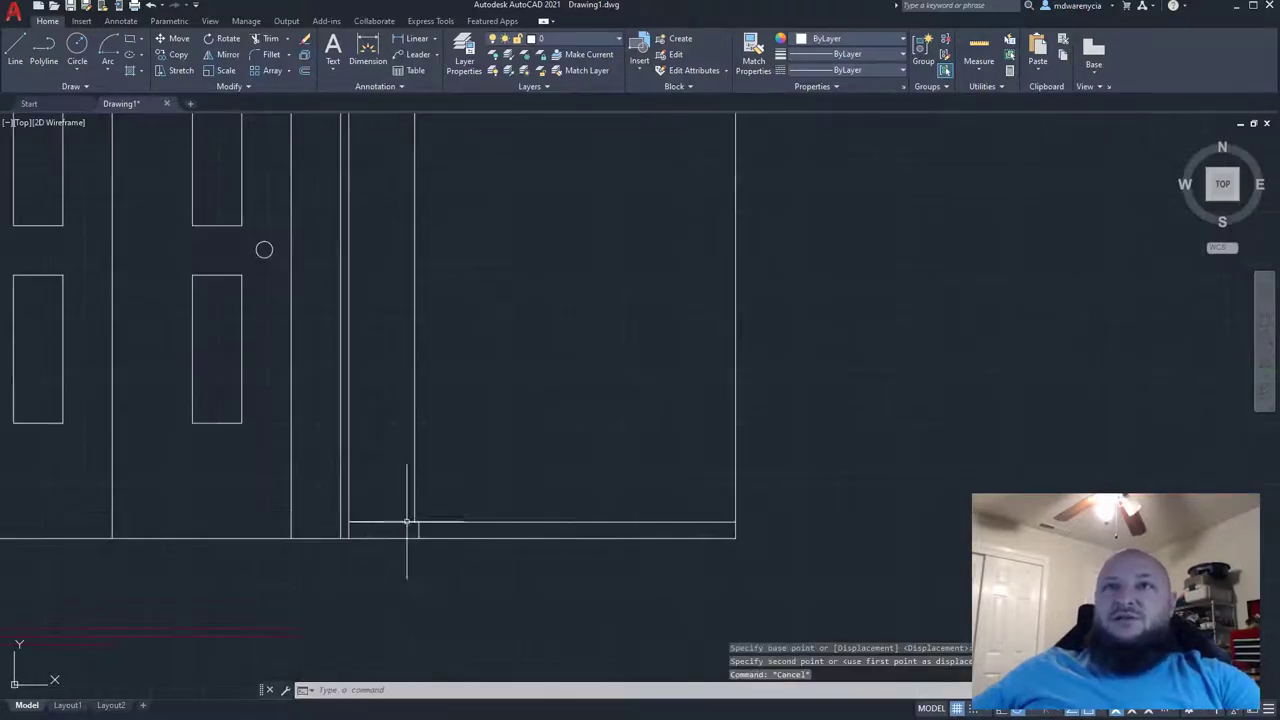
scroll(455, 550, up, 5)
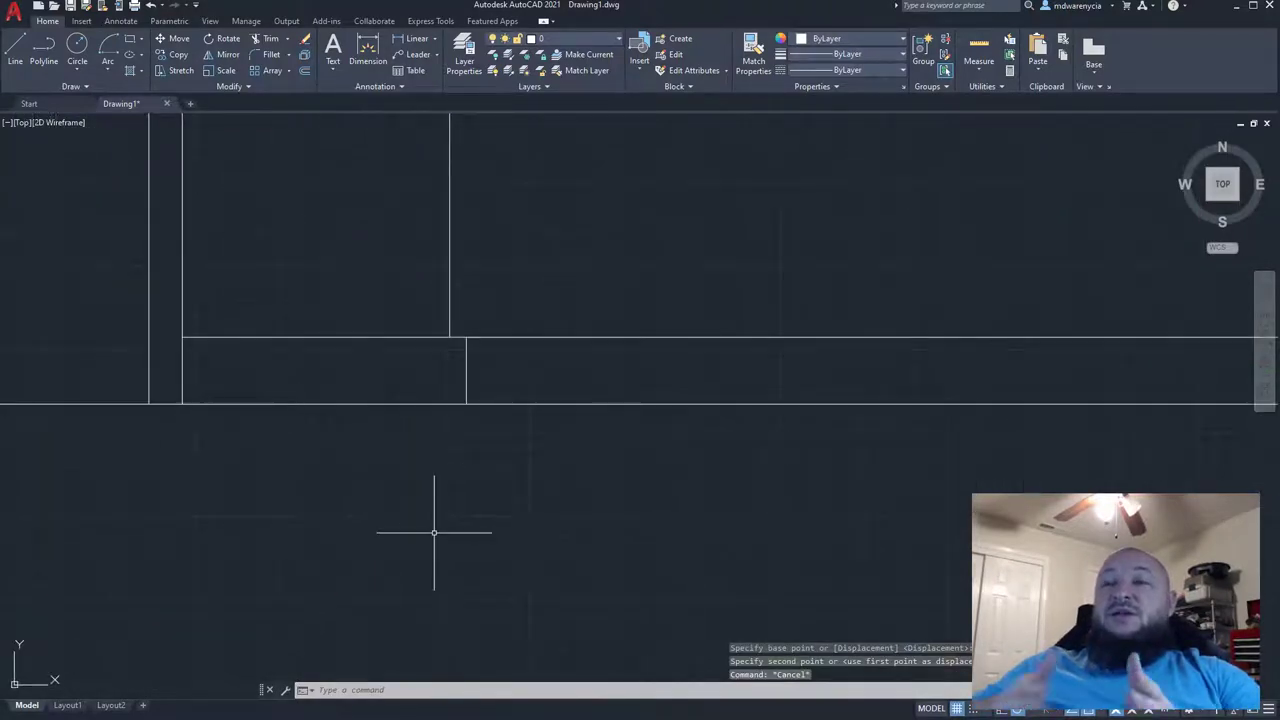
scroll(435, 532, down, 4)
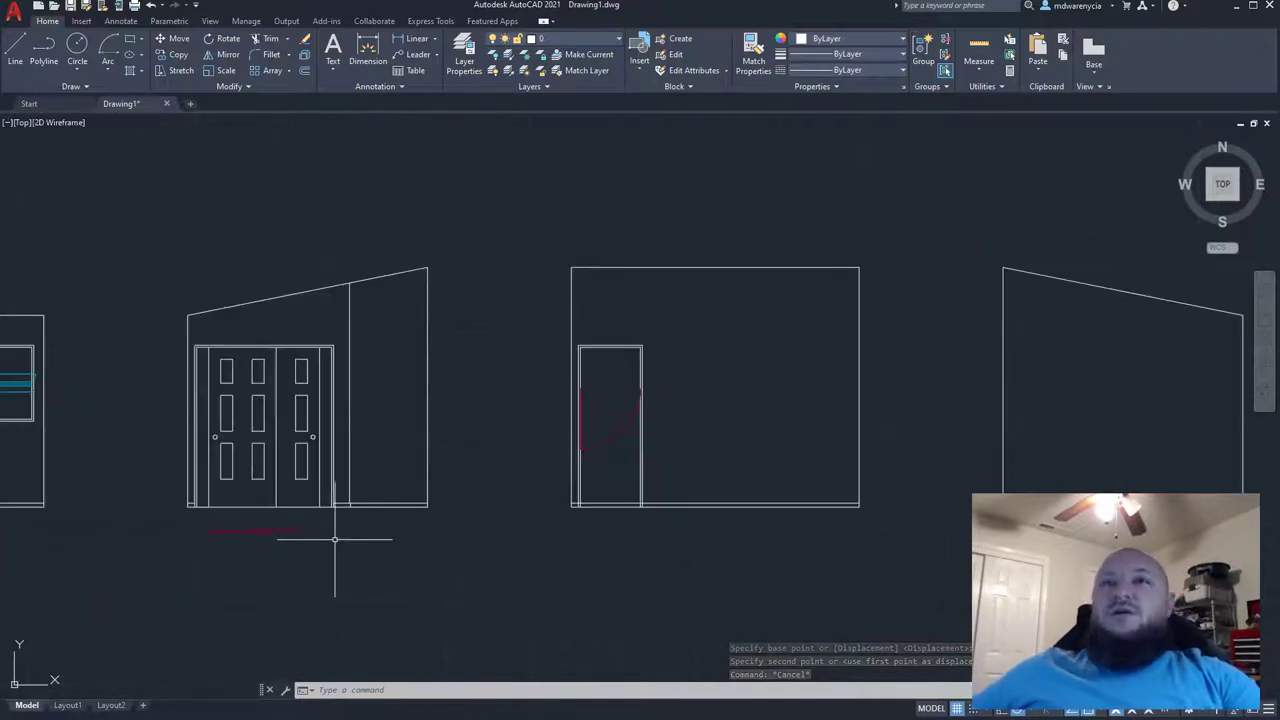
- Delete the red plan-view door symbol below the double-door elevation
middle_drag(334, 548, 532, 552)
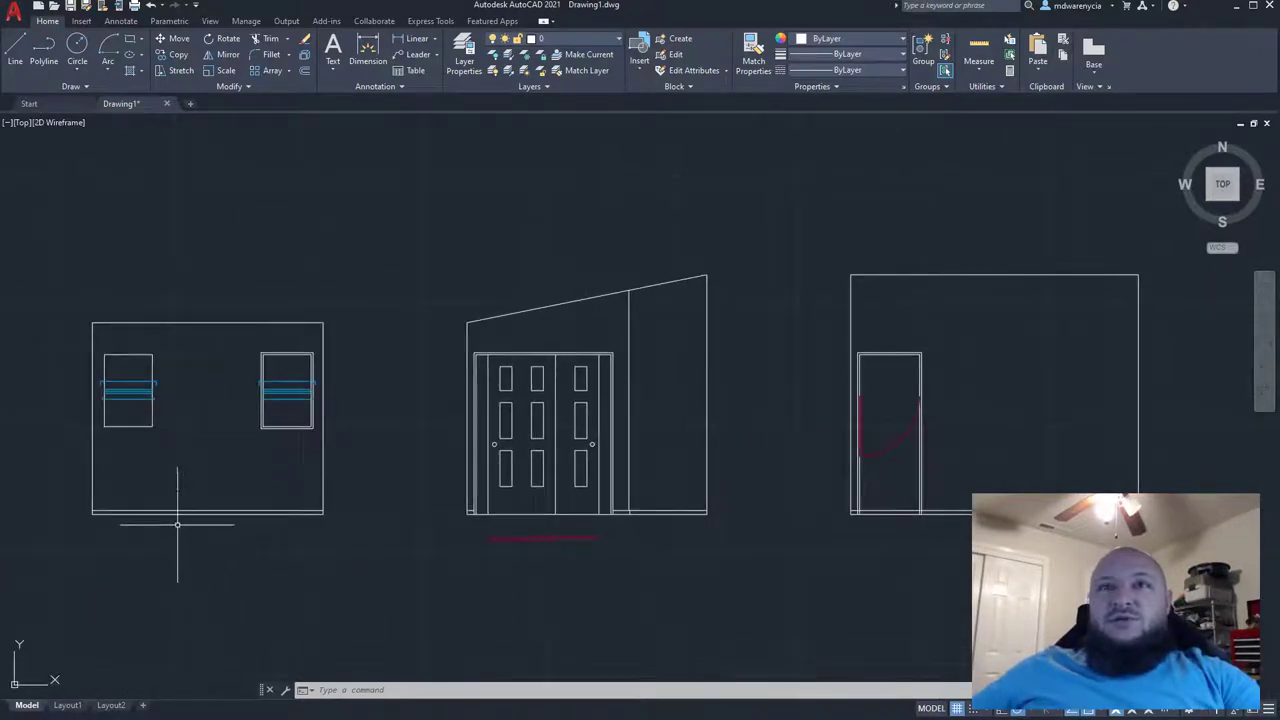
middle_drag(362, 489, 223, 503)
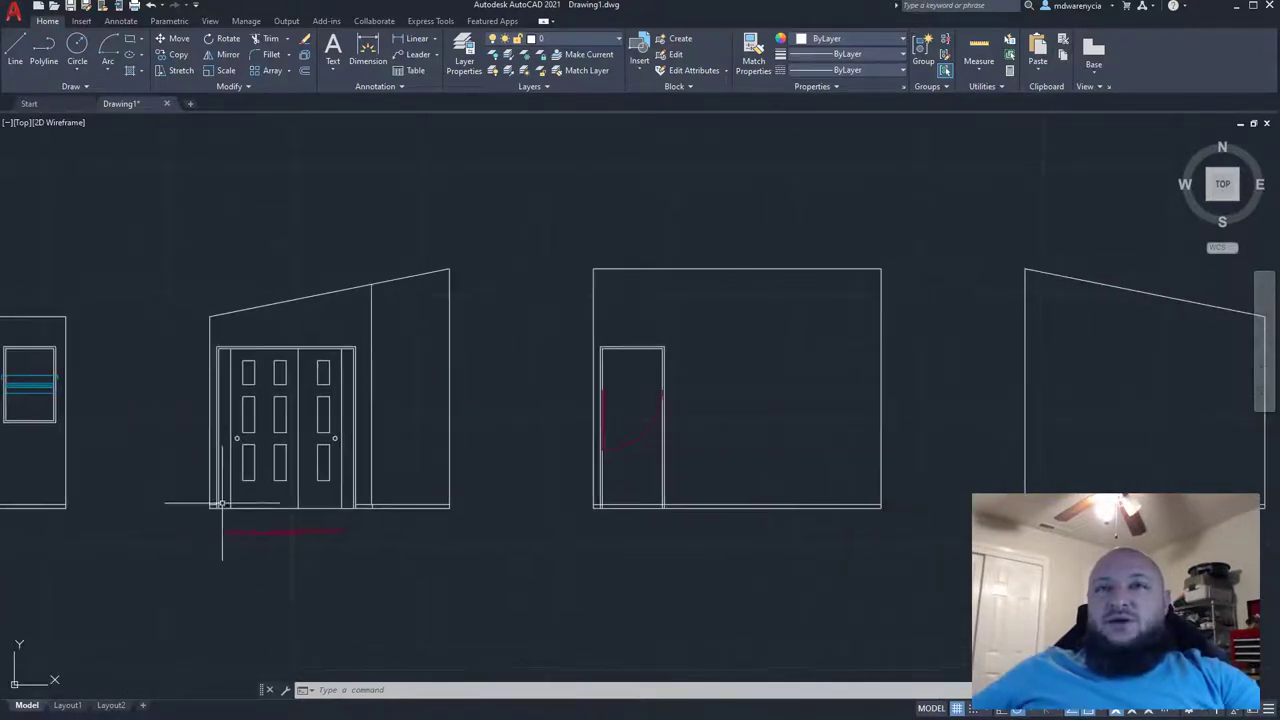
click(301, 549)
click(261, 529)
key(Delete)
- Trim the baseboard line across the single-door opening and its left trim, using the wall, trim and floor lines as cutting edges
middle_drag(443, 509, 286, 520)
scroll(311, 514, up, 5)
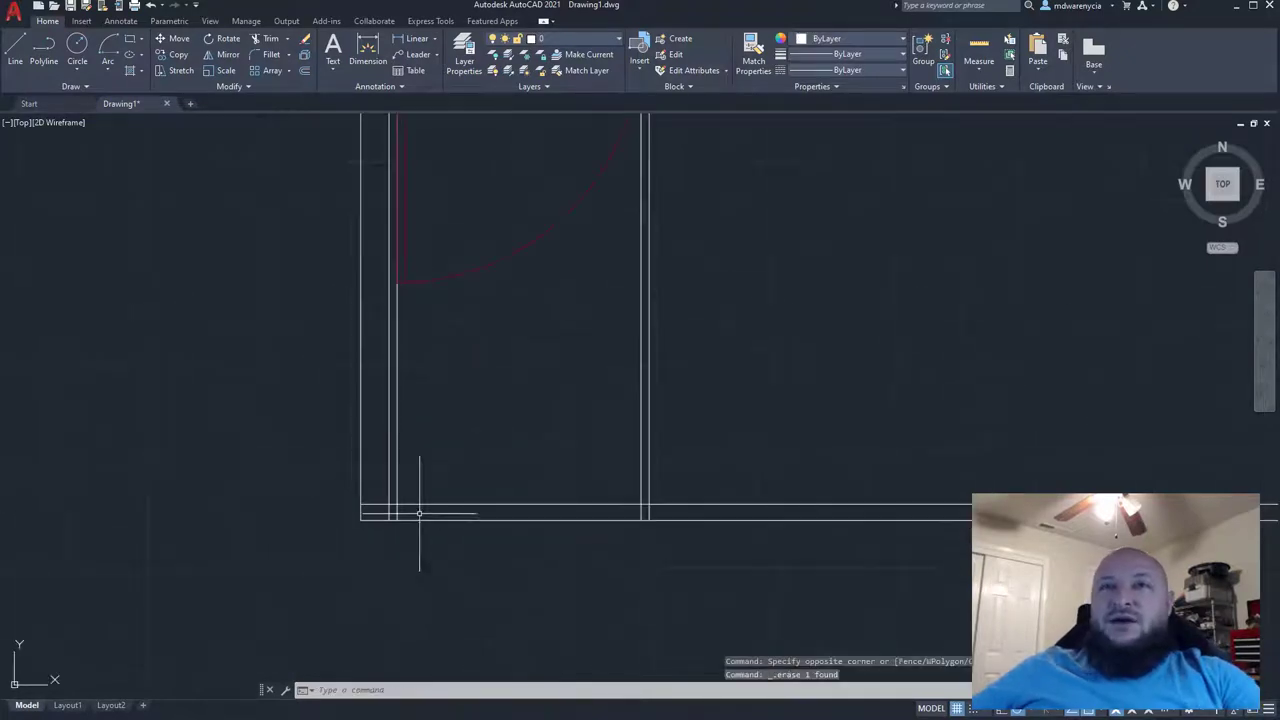
click(715, 548)
click(305, 466)
scroll(312, 457, up, 3)
text(tr)
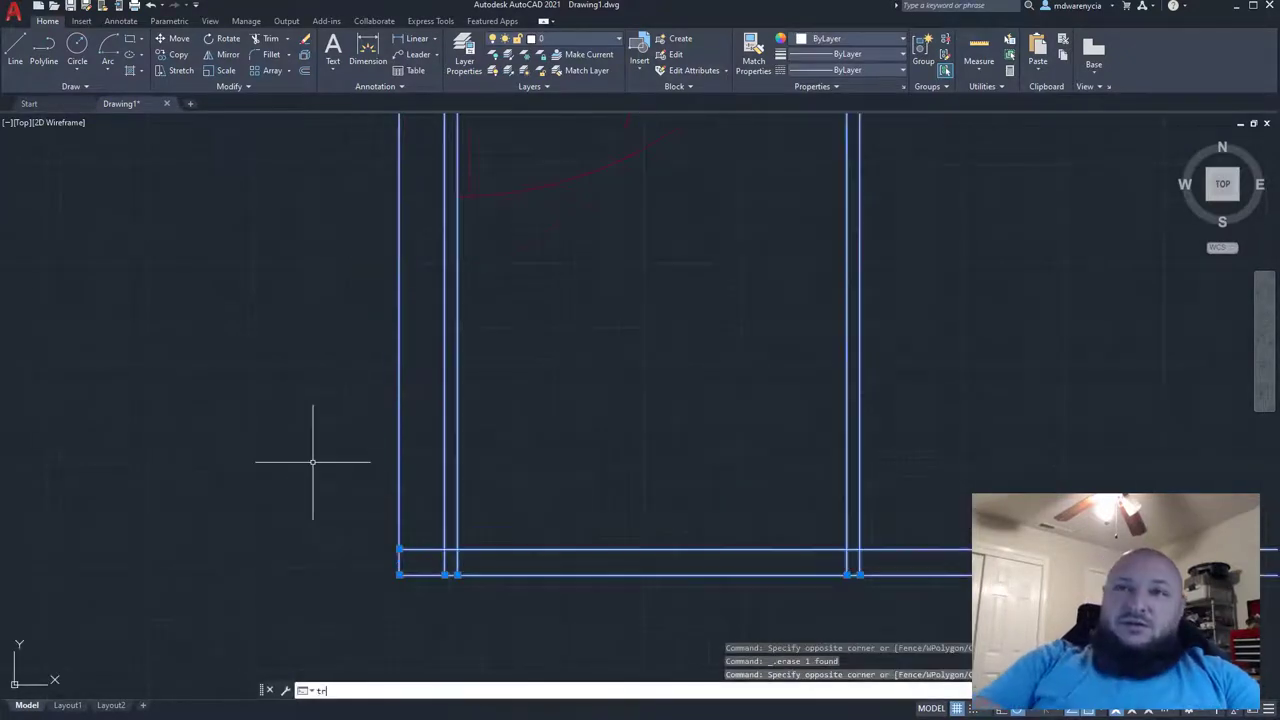
key(Return)
scroll(455, 550, up, 2)
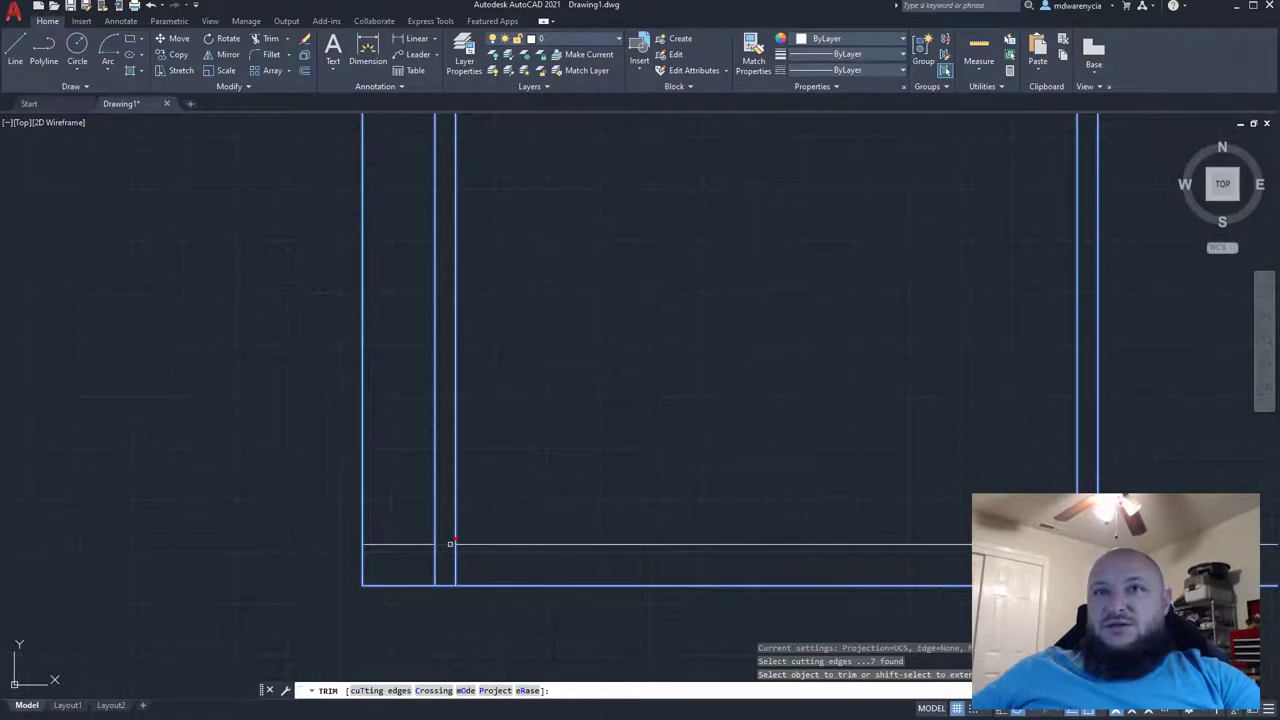
click(447, 545)
middle_drag(768, 530, 463, 460)
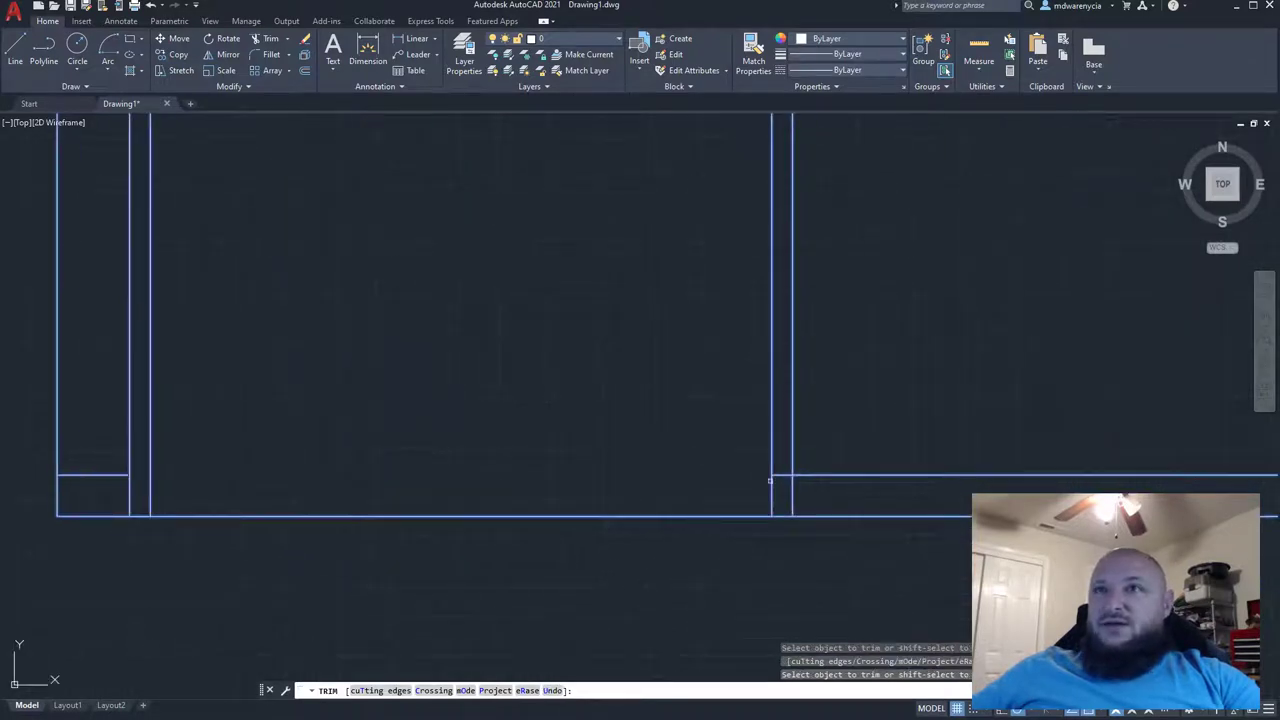
scroll(451, 454, down, 6)
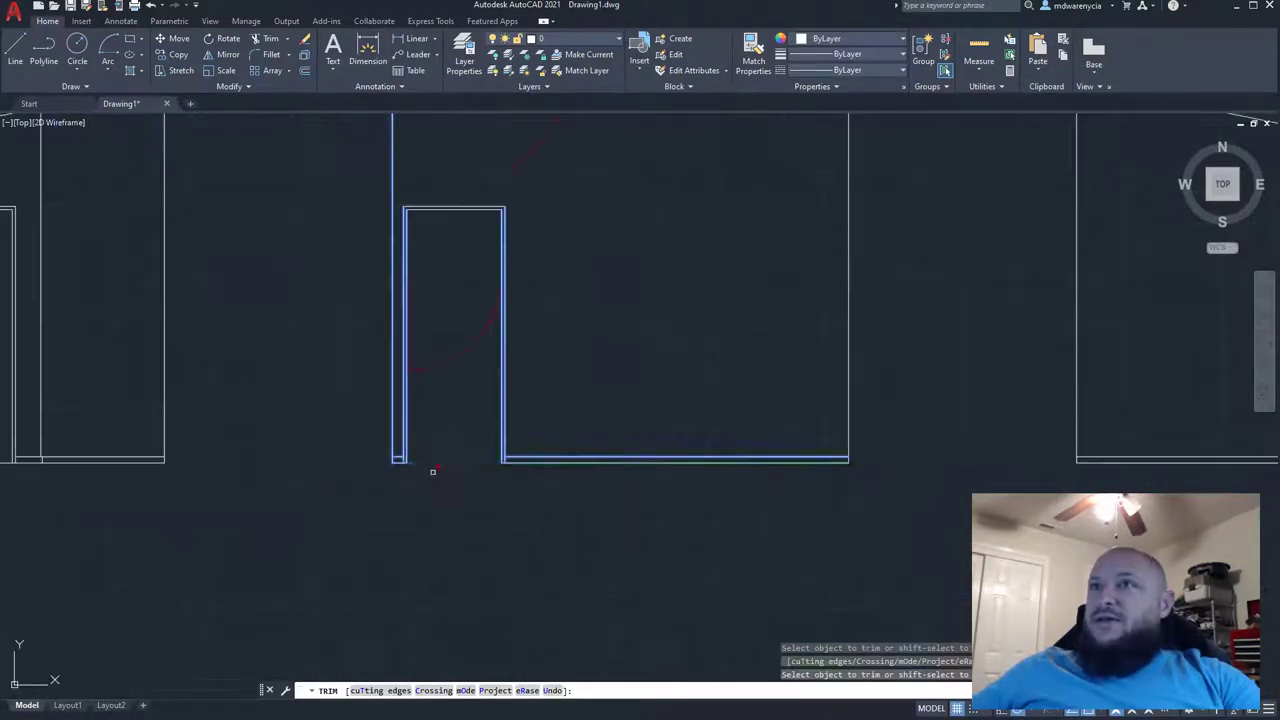
key(Escape)
- Review the baseboards and door openings of the blank sloped, single-door and double-door elevations
middle_drag(435, 477, 385, 555)
middle_drag(554, 559, 263, 533)
scroll(263, 533, down, 1)
middle_drag(653, 477, 826, 414)
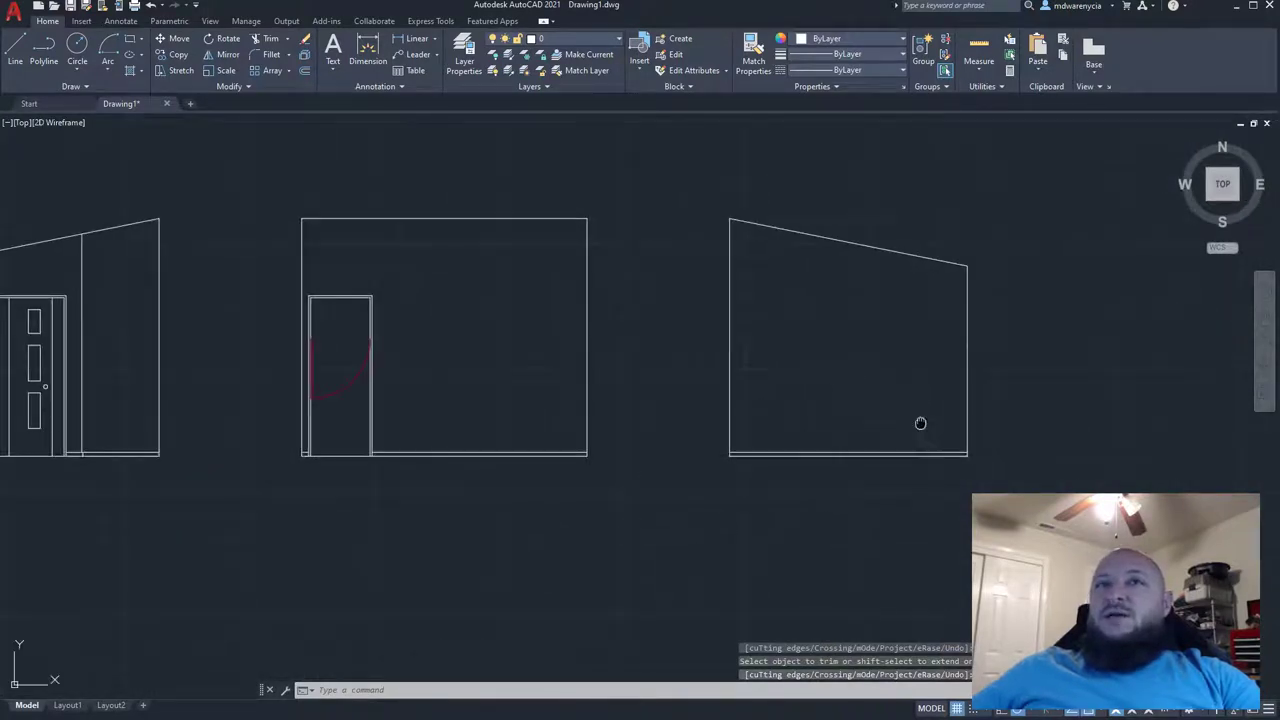
middle_drag(580, 460, 831, 466)
scroll(600, 400, up, 5)
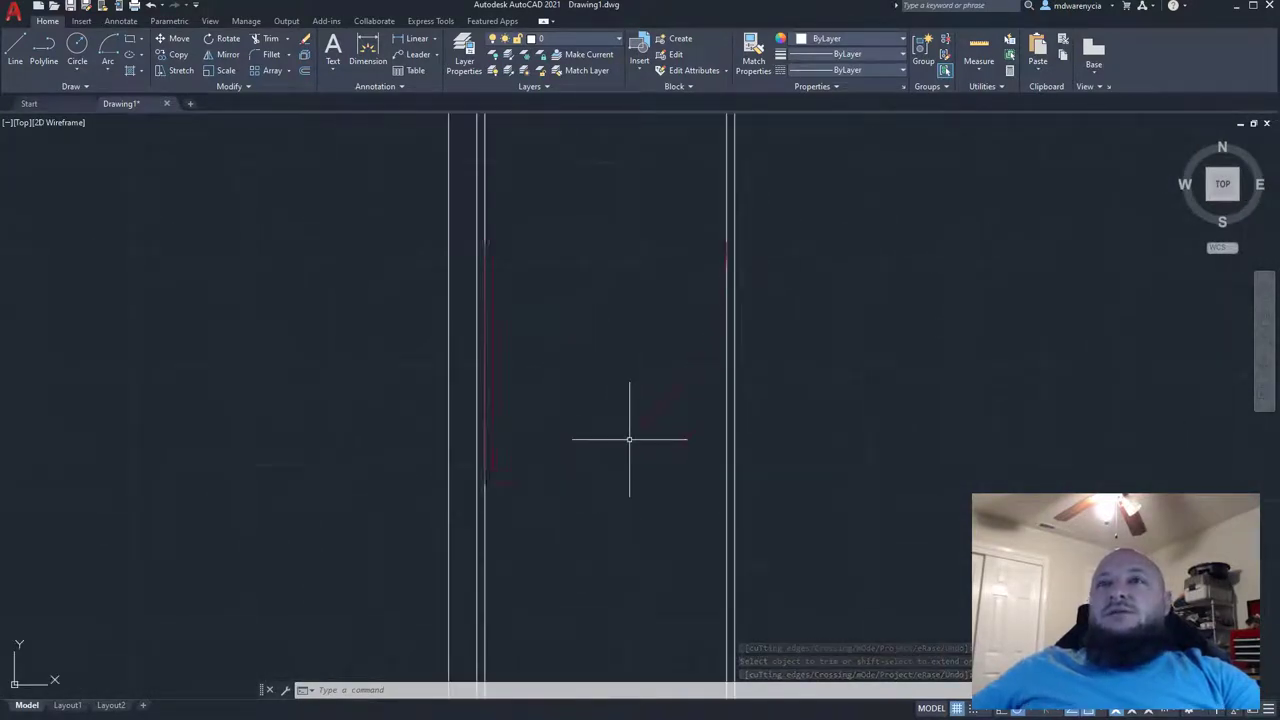
scroll(629, 437, down, 5)
scroll(296, 426, up, 6)
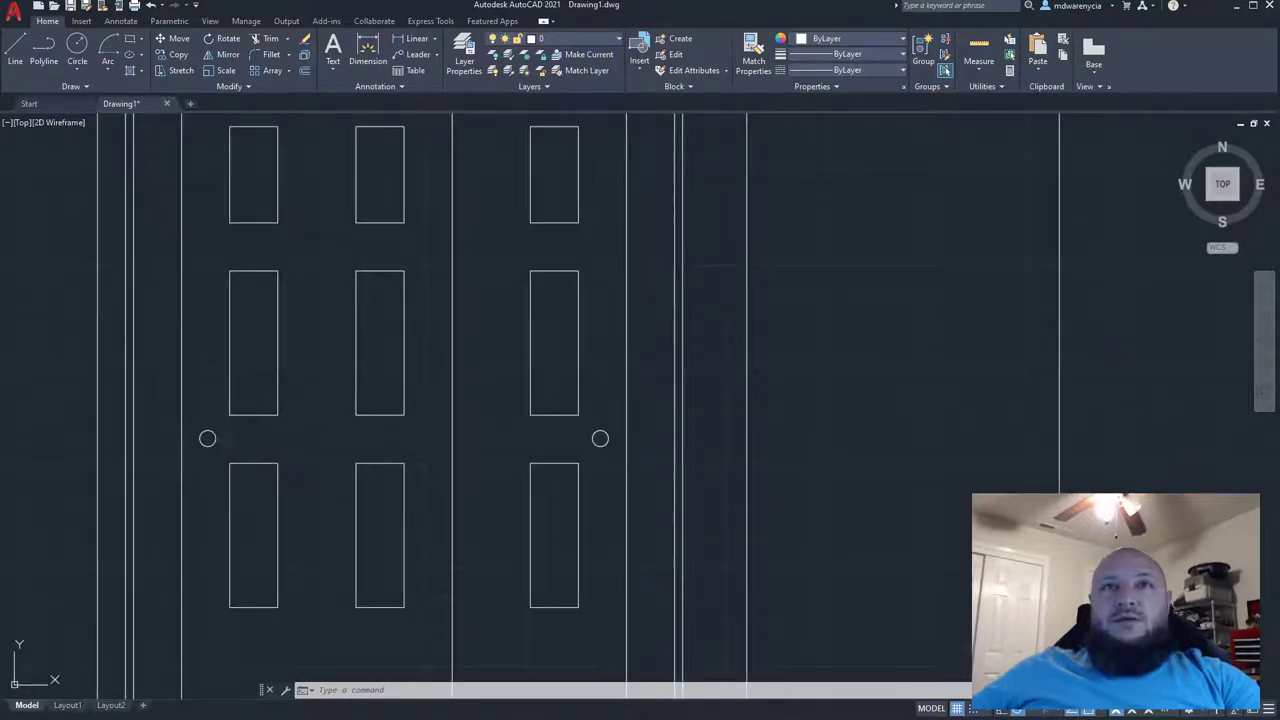
click(192, 412)
scroll(190, 134, down, 4)
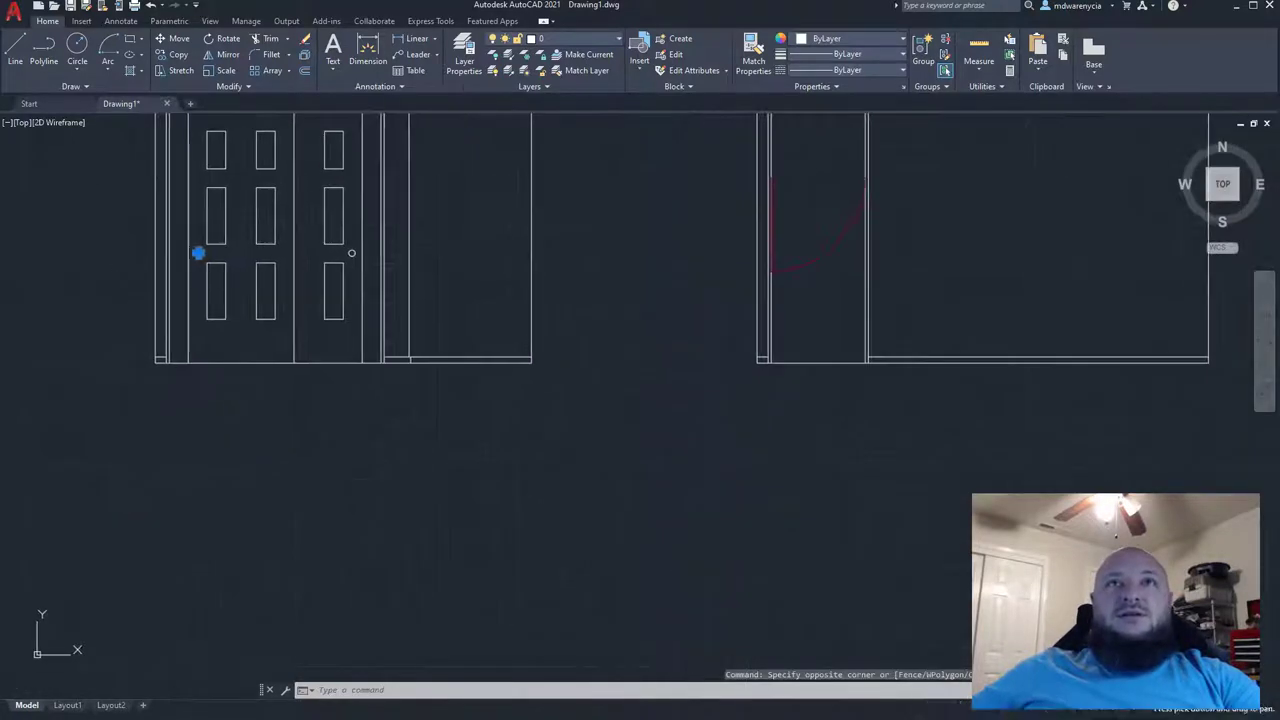
middle_drag(168, 294, 234, 491)
scroll(234, 476, up, 2)
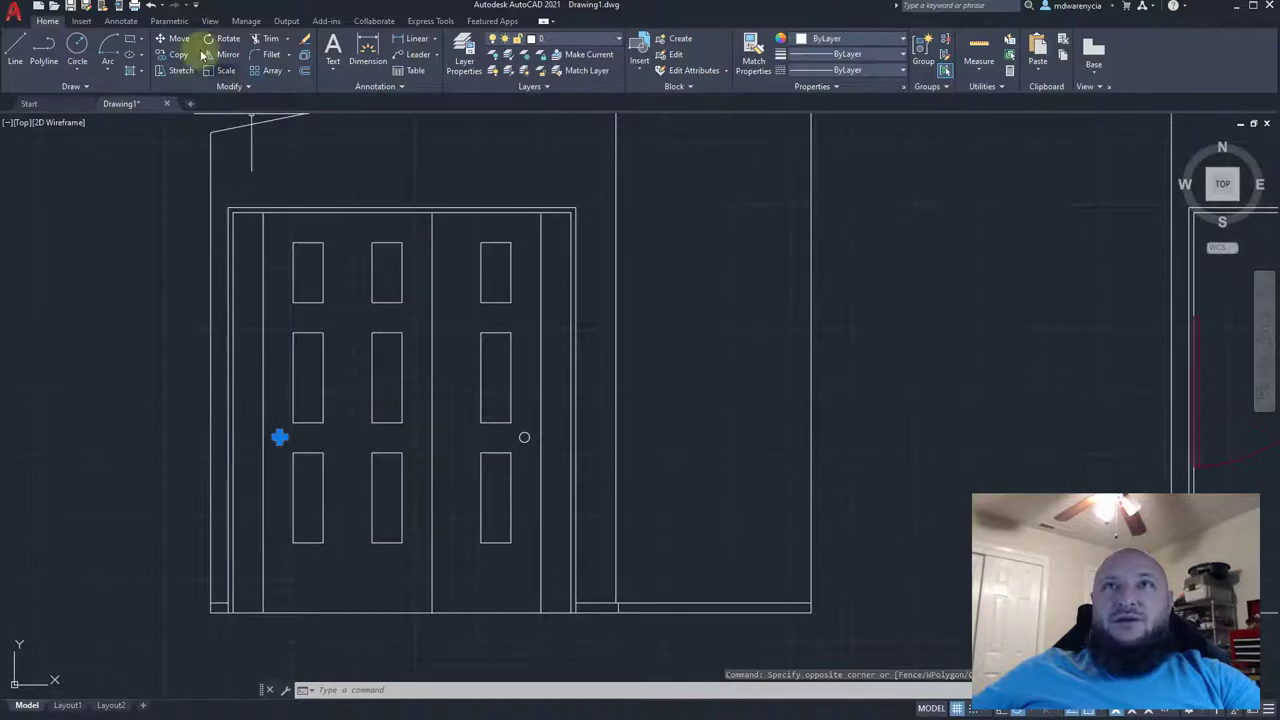
key(Escape)
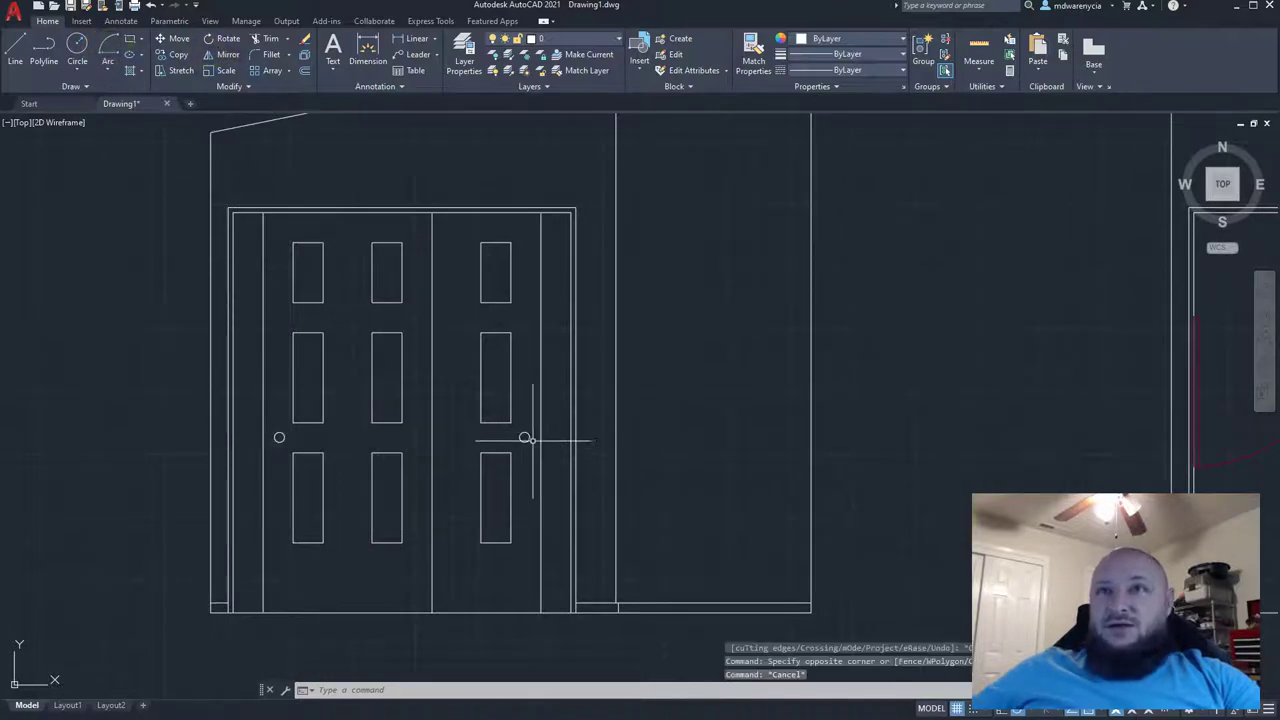
- Copy the right leaf's knob from that leaf's lower outer corner to the lower right inner corner of the single-door opening
click(529, 449)
click(519, 434)
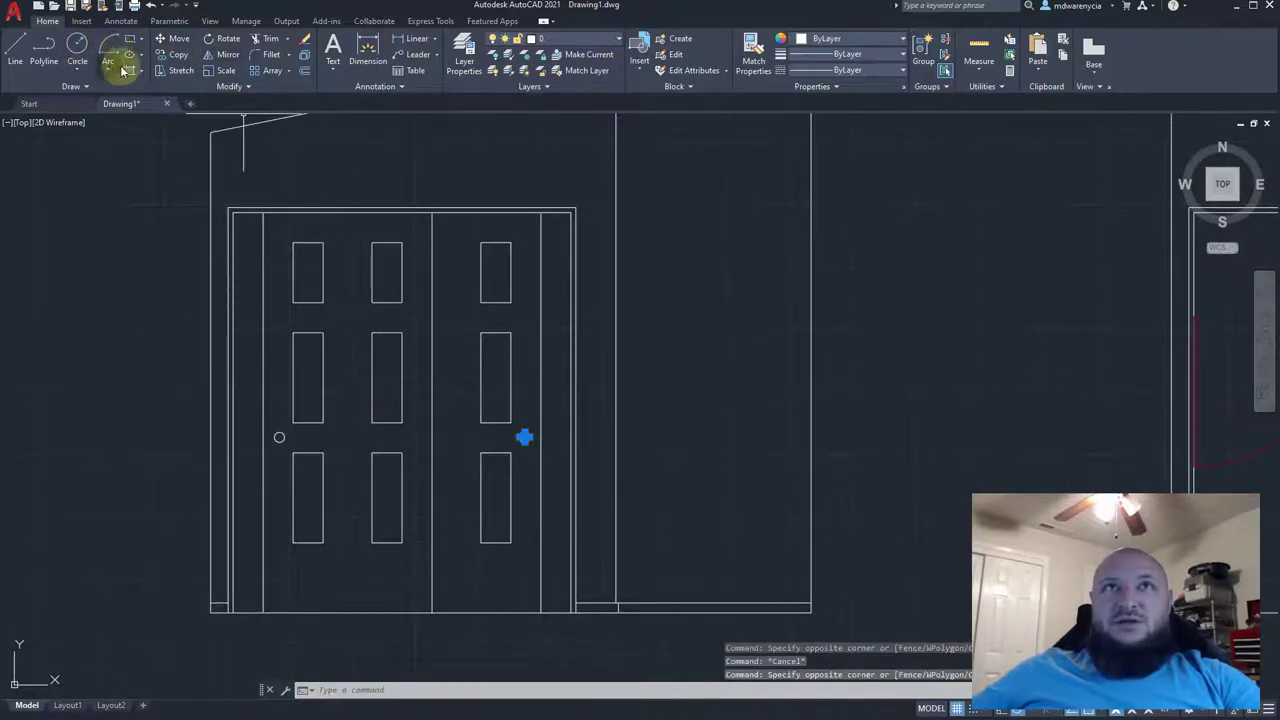
click(172, 54)
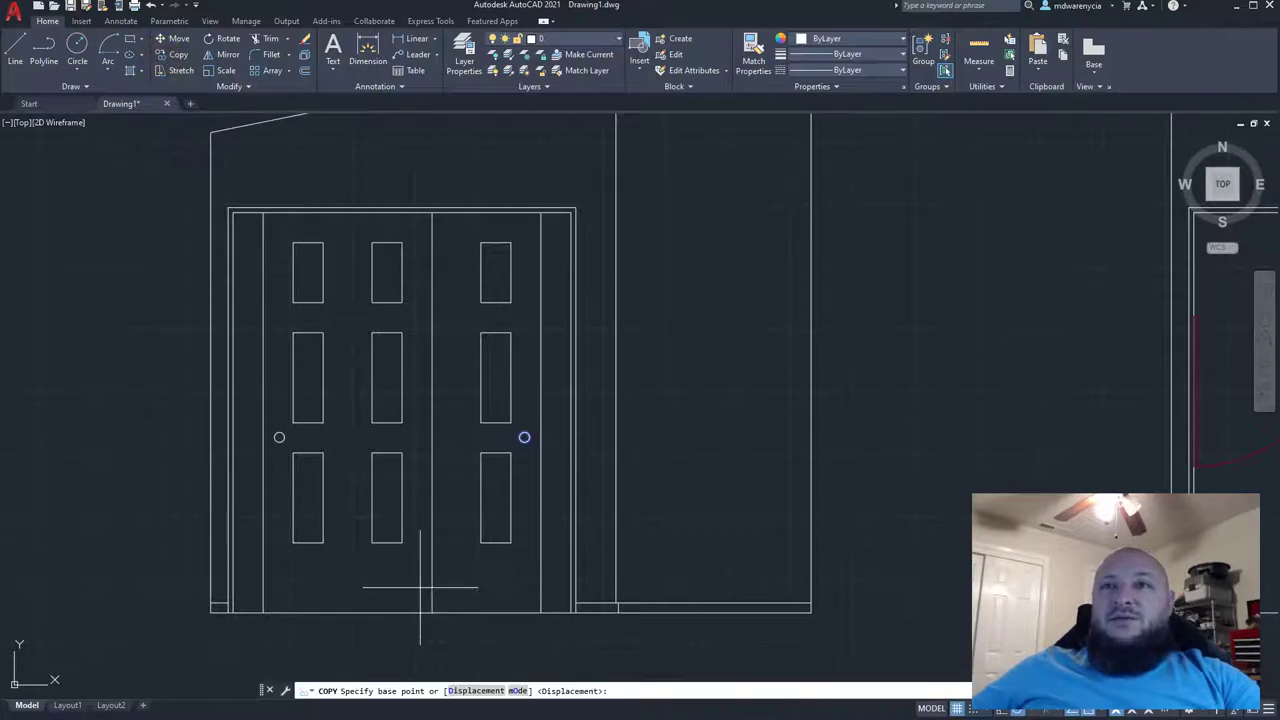
click(540, 612)
middle_drag(903, 360, 411, 280)
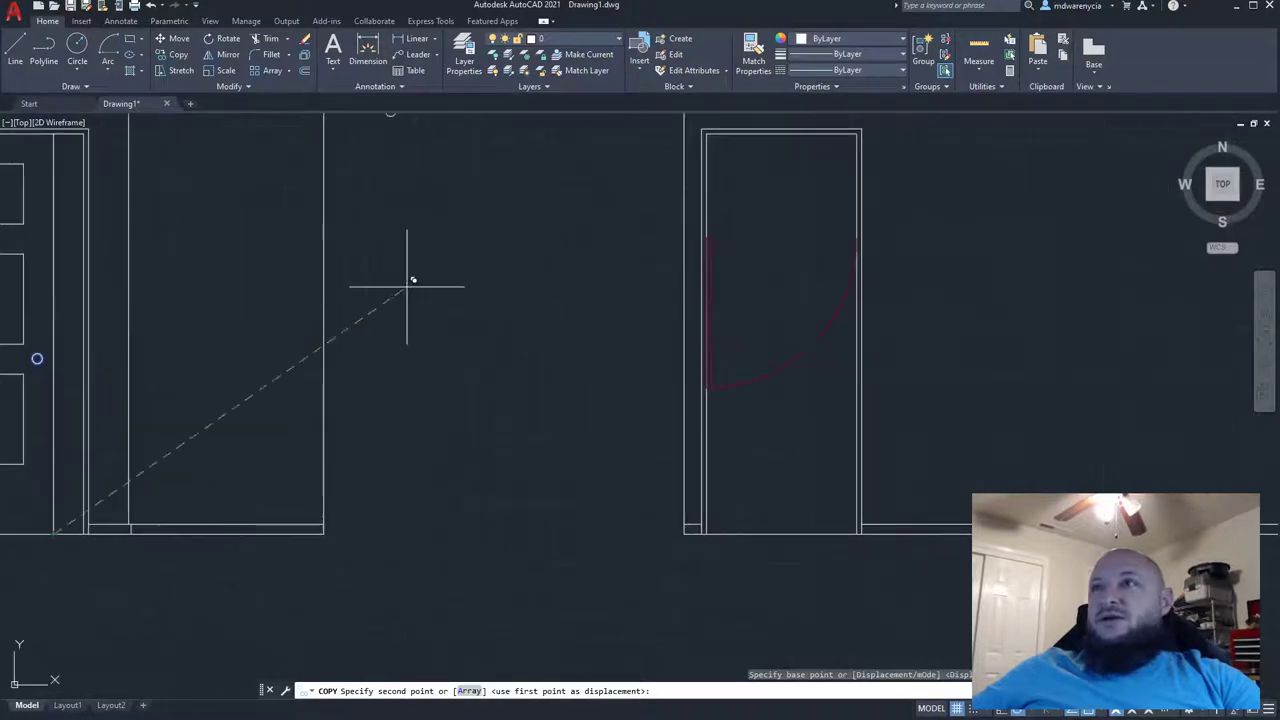
click(857, 530)
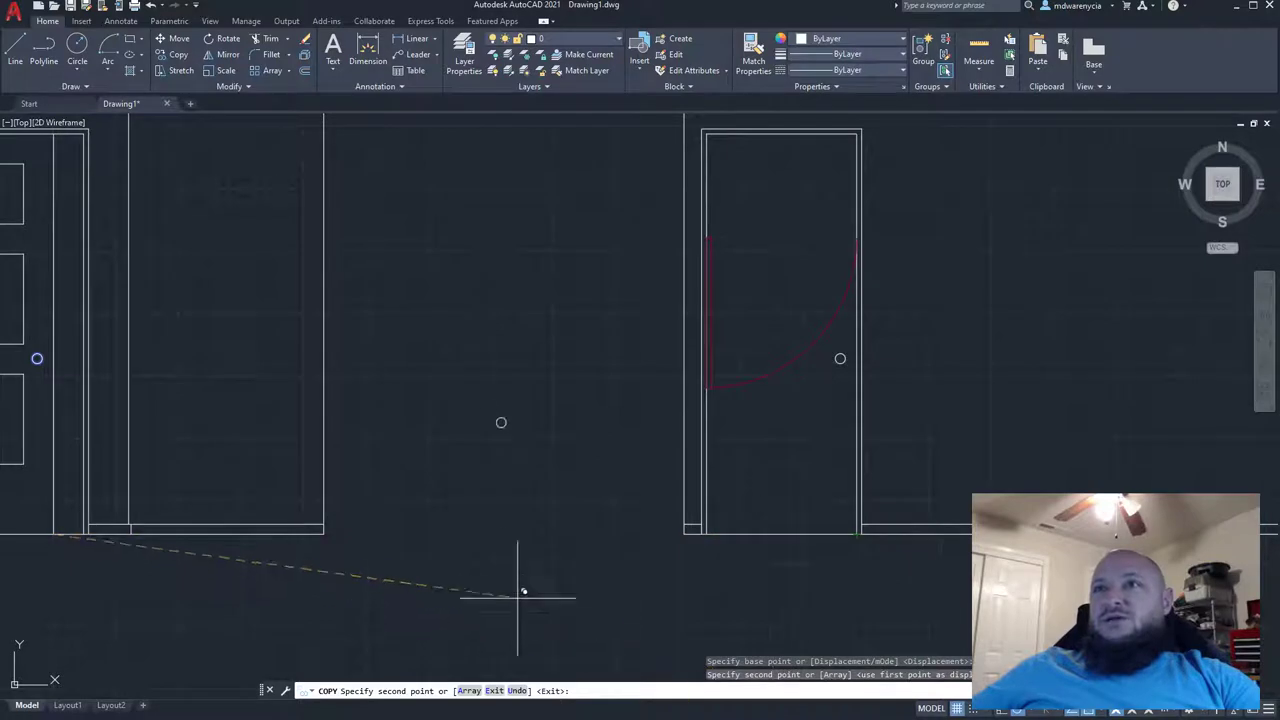
scroll(503, 451, down, 3)
key(Escape)
- Delete the red plan-view door swing from the single-door elevation
click(620, 462)
click(617, 446)
key(Delete)
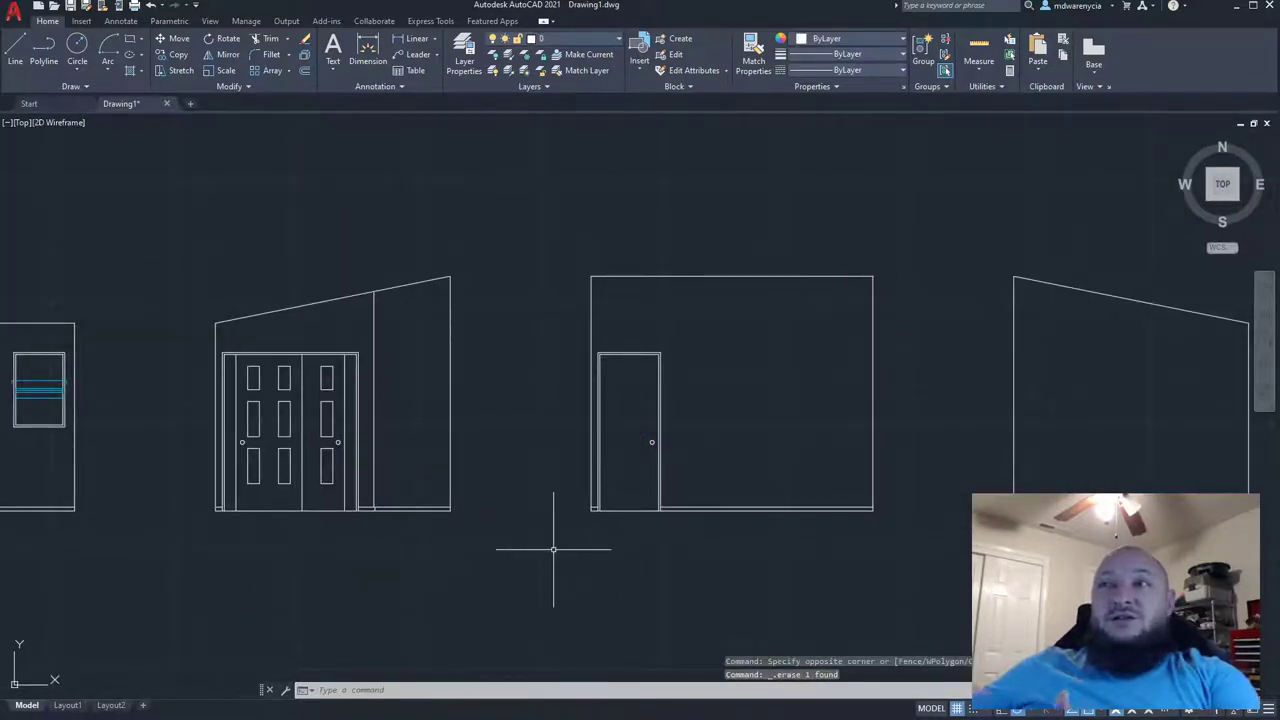
middle_drag(722, 533, 529, 403)
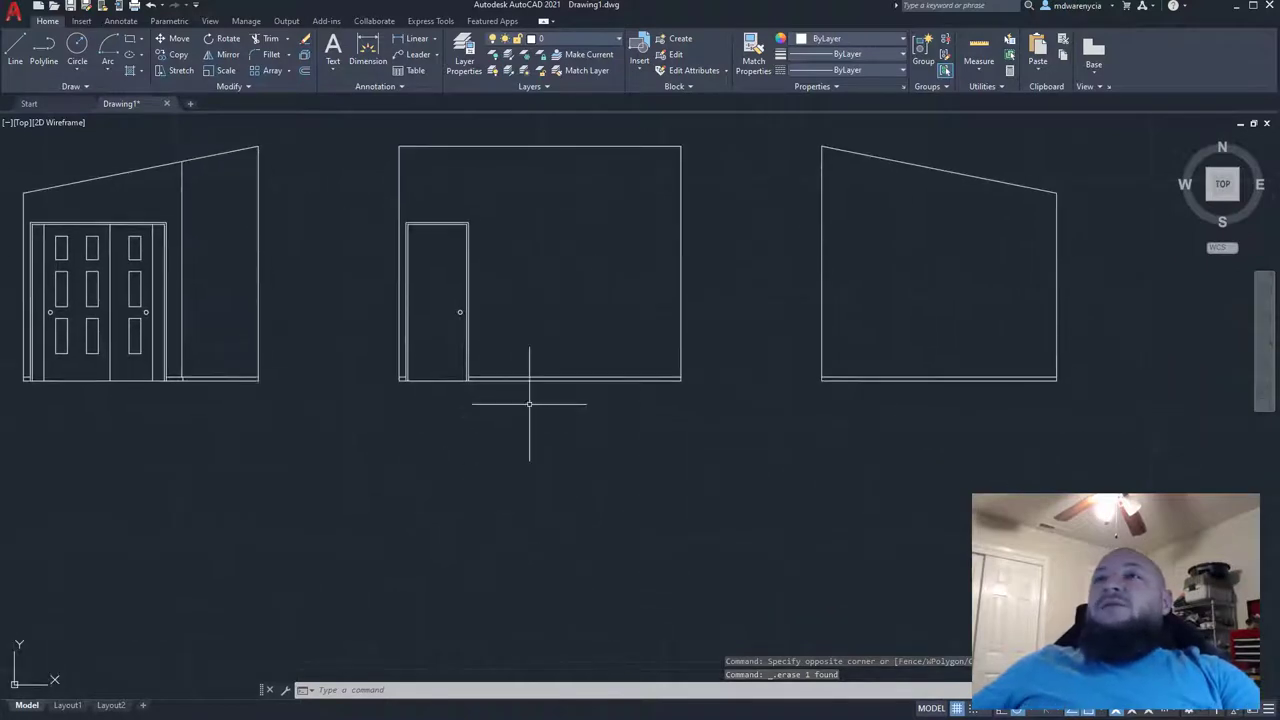
mouse_move(518, 331)
middle_down()
mouse_move(619, 346)
mouse_move(917, 346)
middle_up()
middle_drag(451, 352, 694, 359)
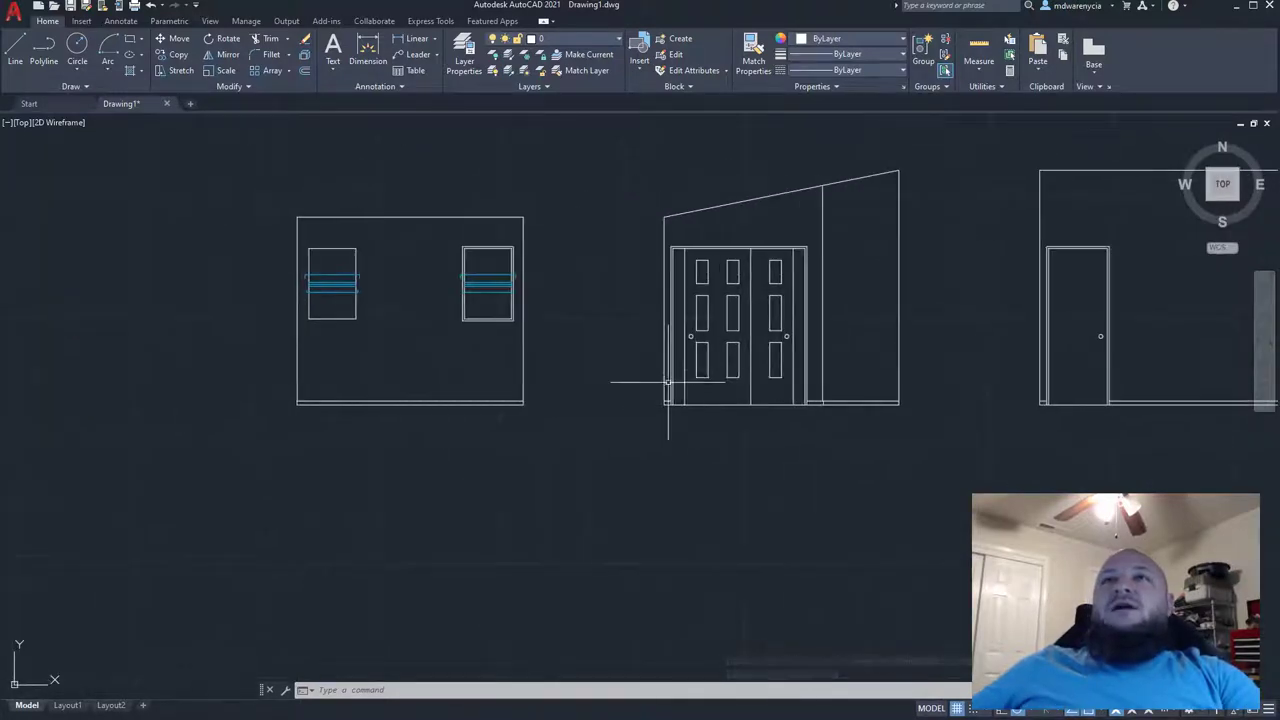
scroll(690, 342, up, 2)
middle_drag(637, 327, 876, 355)
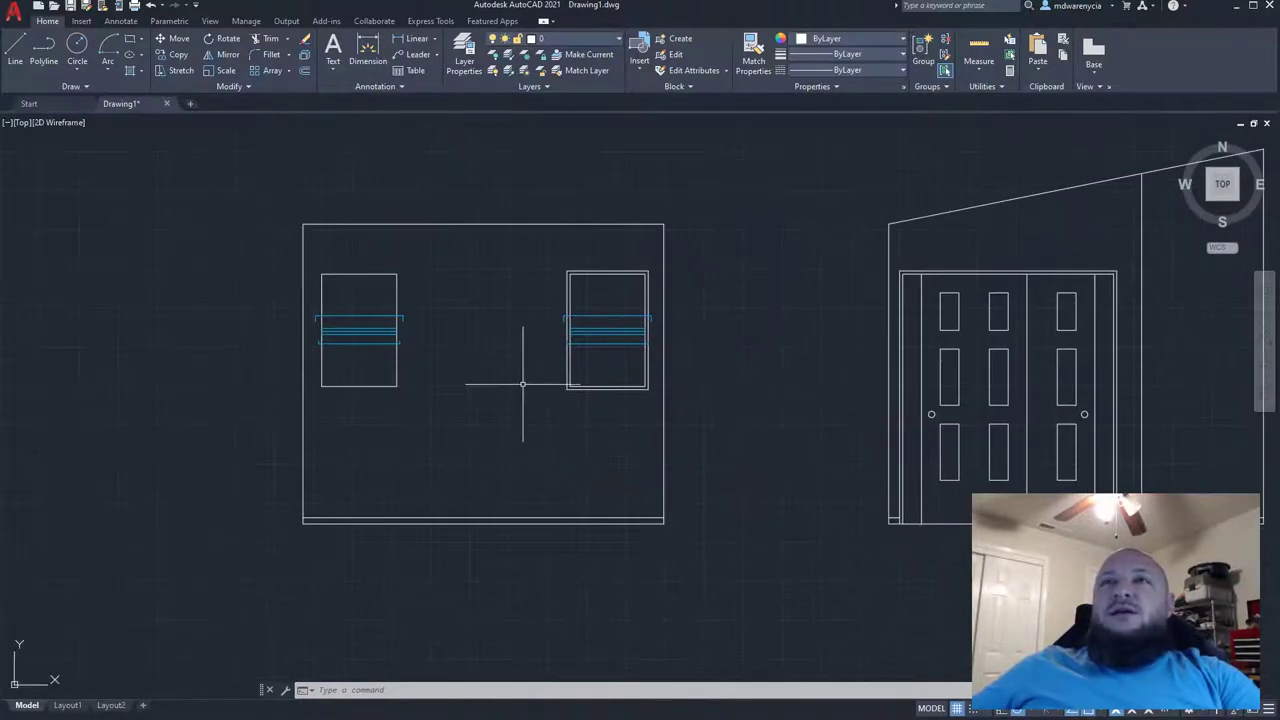
- Move the blue plan-view window symbol horizontally out of the right window opening into the blank wall area
scroll(523, 371, up, 3)
click(721, 359)
click(694, 259)
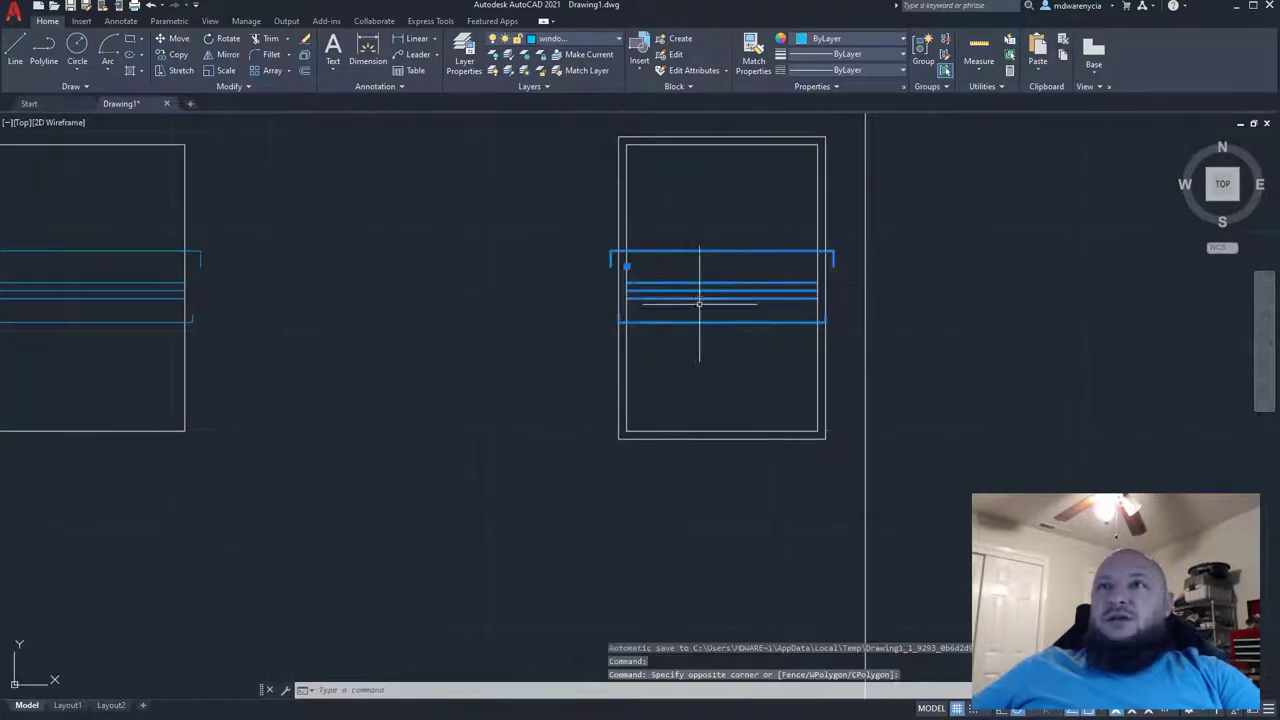
text(m)
key(Return)
click(721, 288)
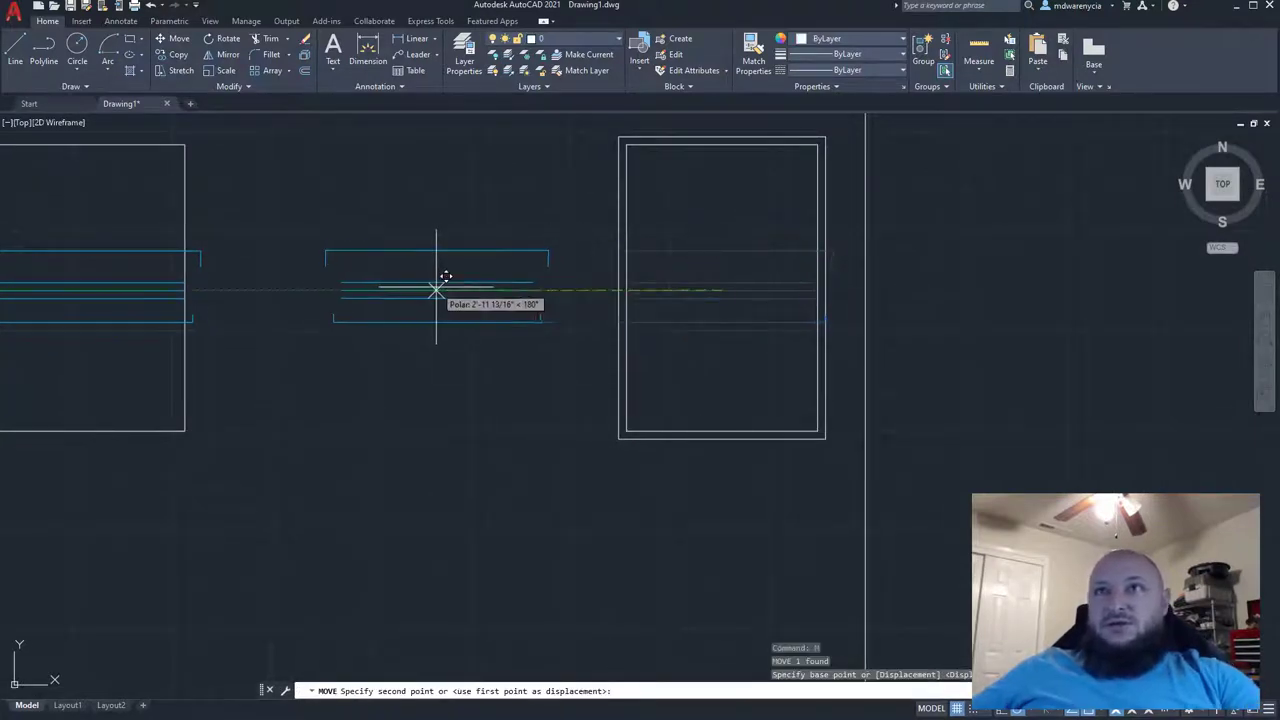
click(607, 355)
- Draw a horizontal line across the right window's inner frame, between the midpoints of its two vertical sides
text(l)
key(Return)
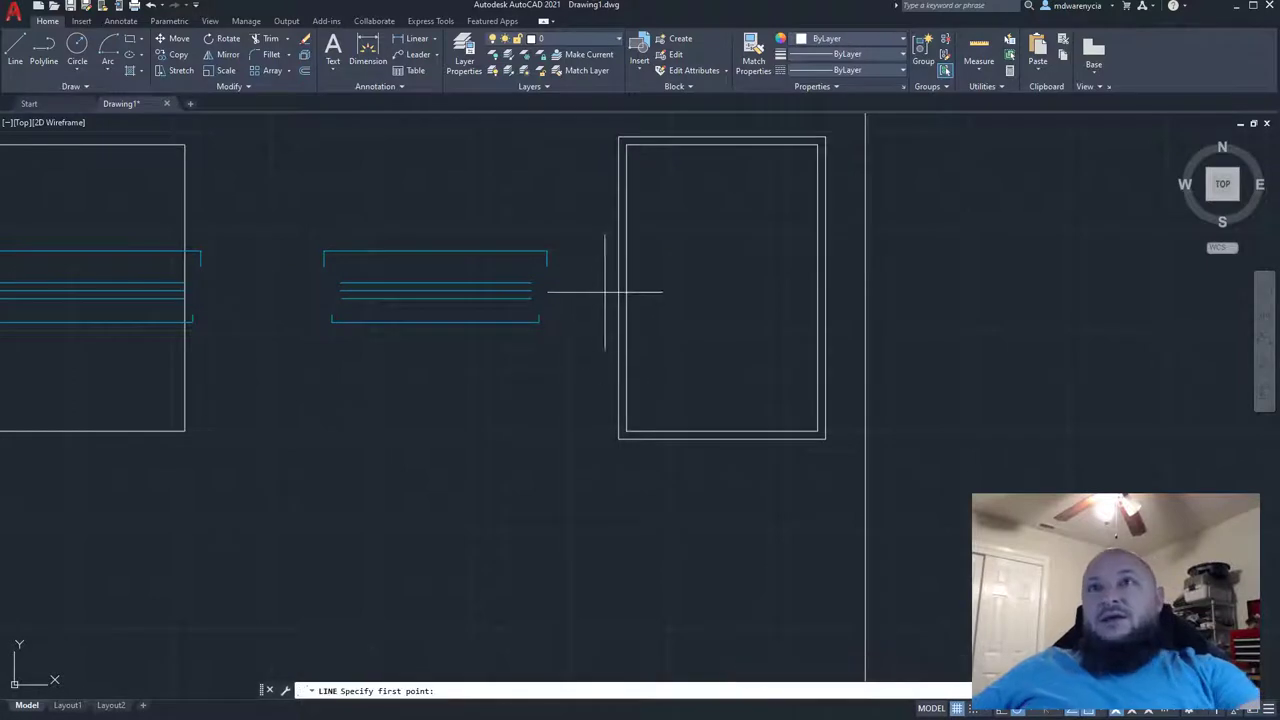
click(627, 288)
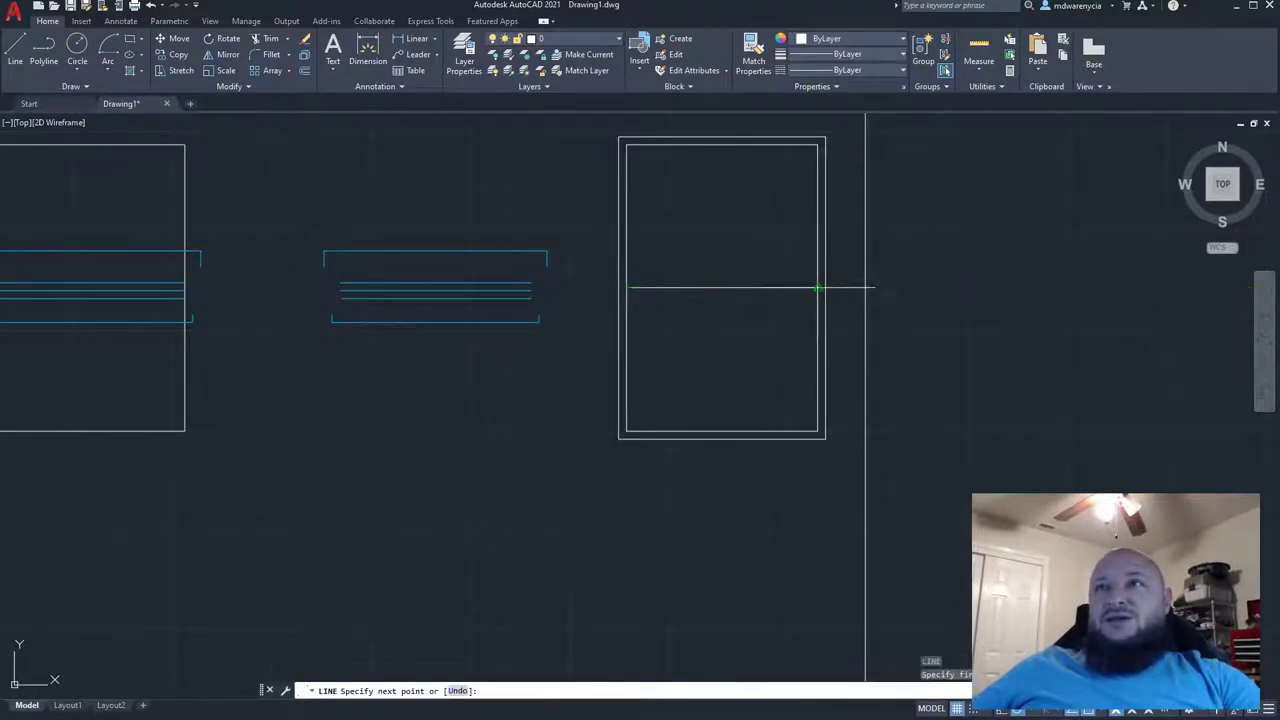
click(817, 288)
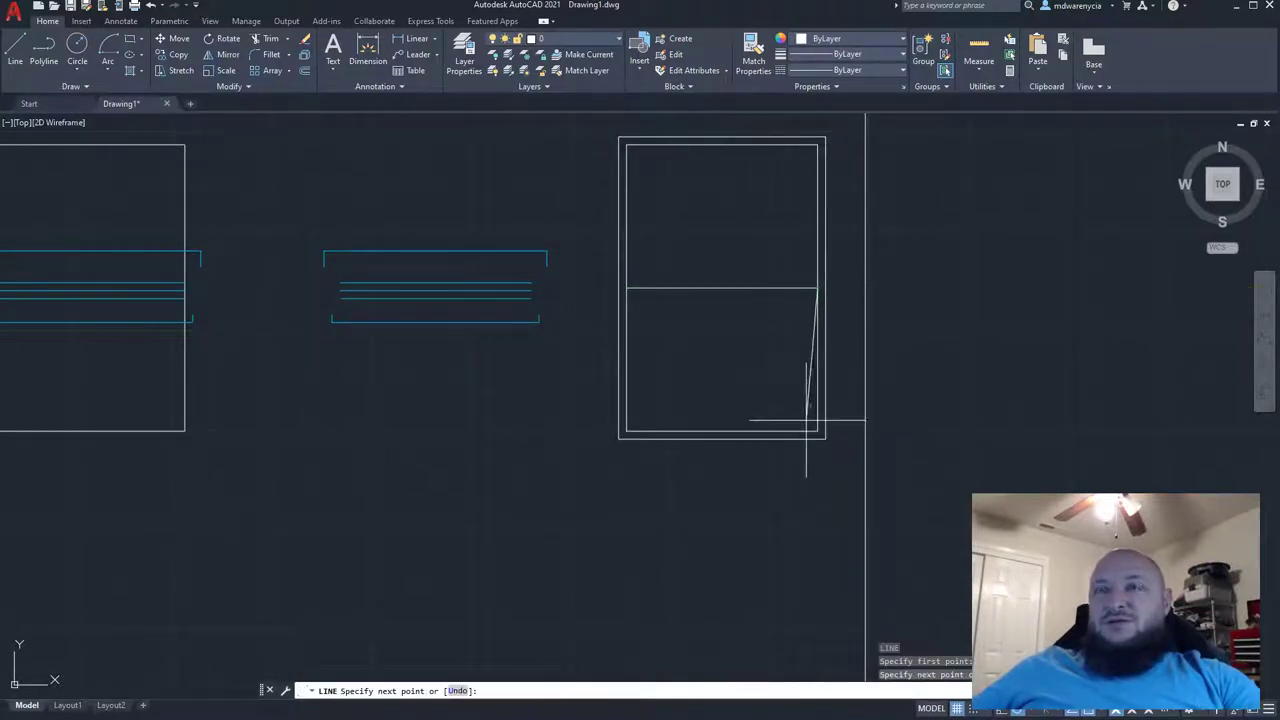
key(Escape)
key(Escape)
click(769, 342)
key(Escape)
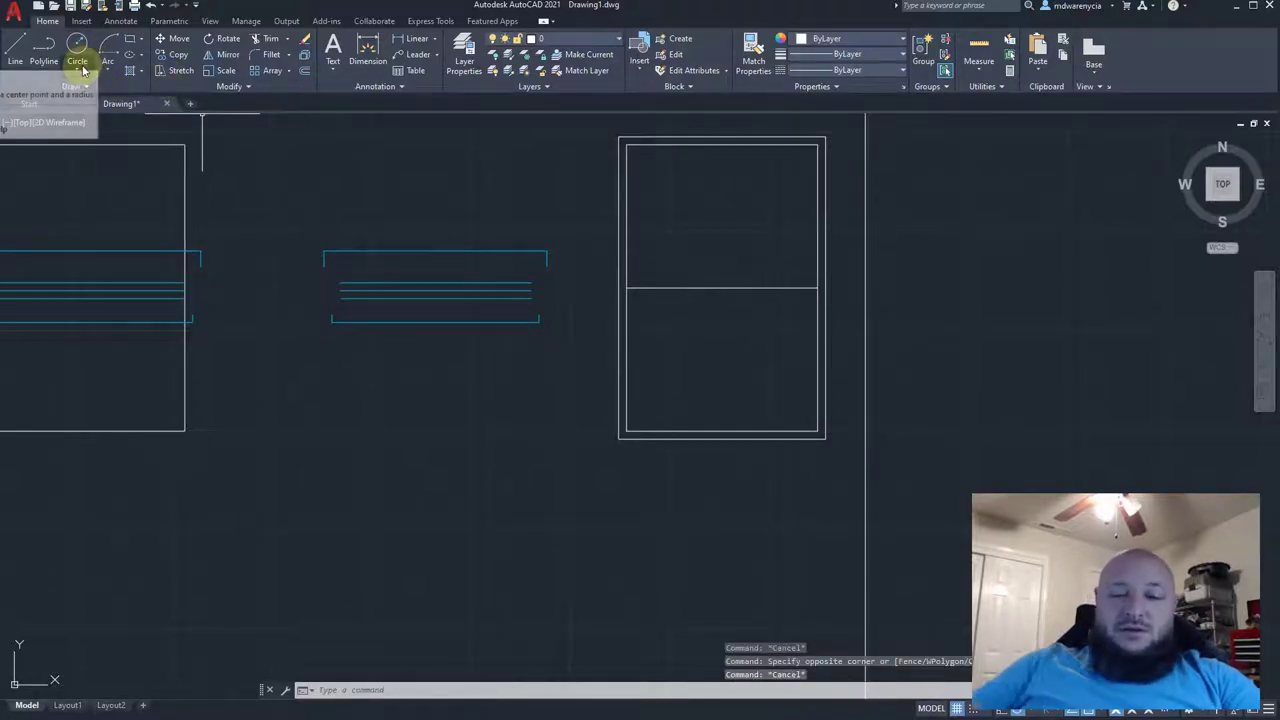
- Draw a closed rectangular polyline around the lower half of the window's inner frame
text(plin)
key(Return)
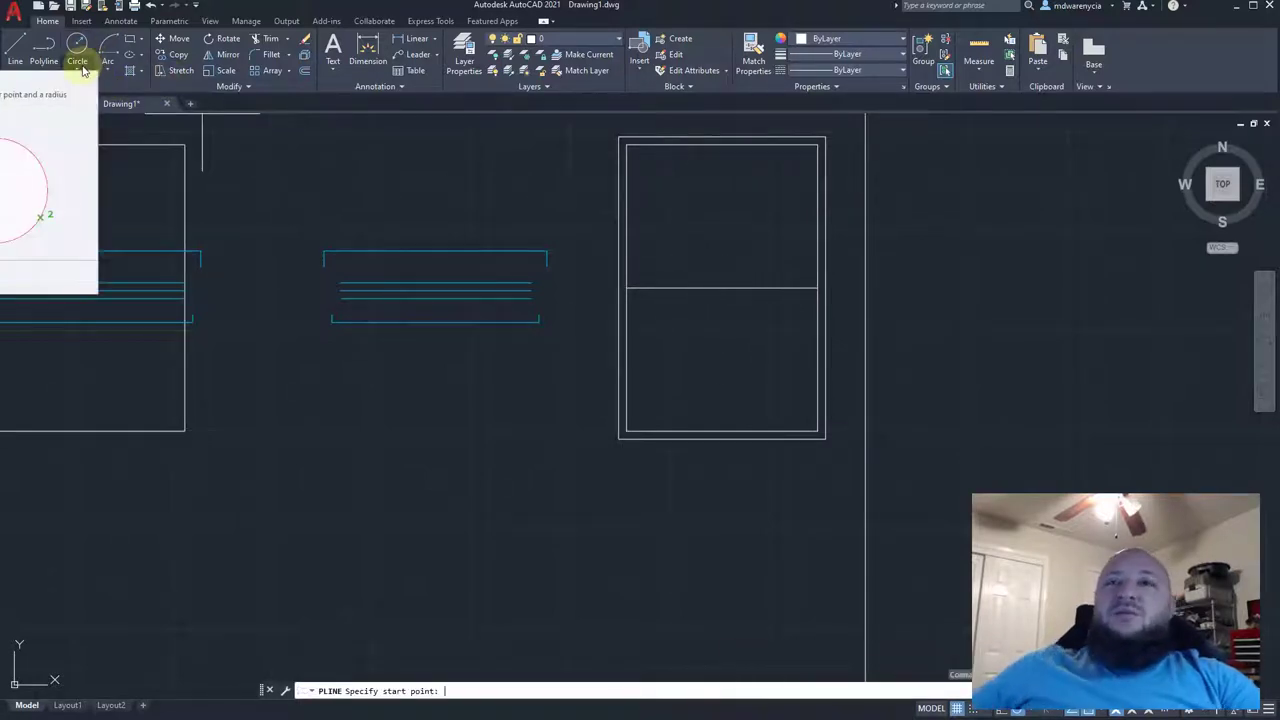
click(817, 288)
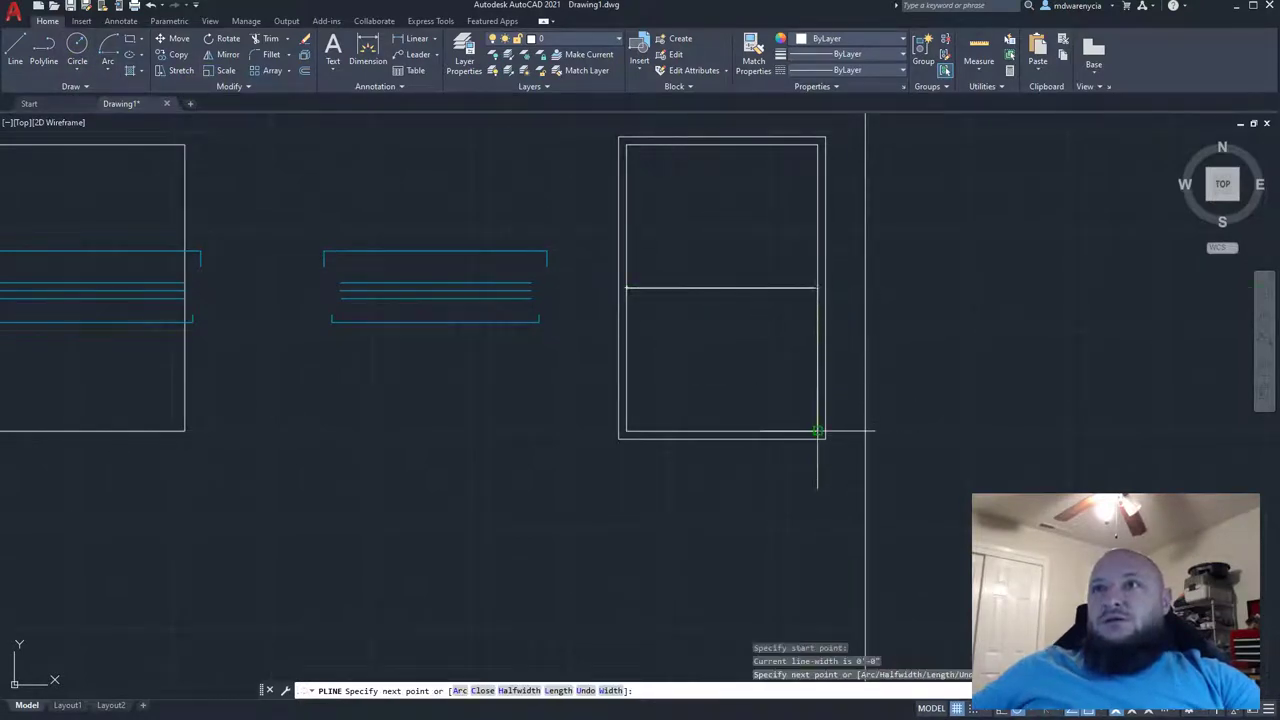
click(817, 432)
click(629, 432)
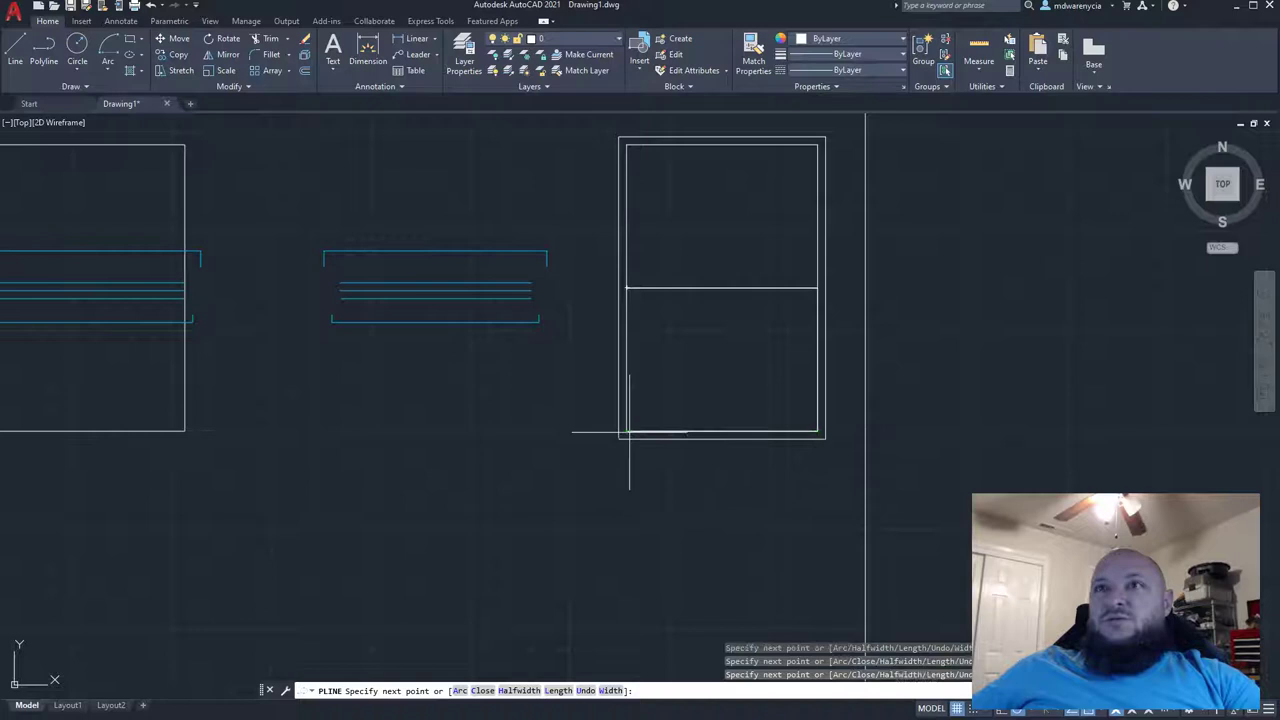
click(627, 288)
key(Escape)
- Offset the lower-half polyline inward at the default offset distance to form the lower sash pane
click(697, 290)
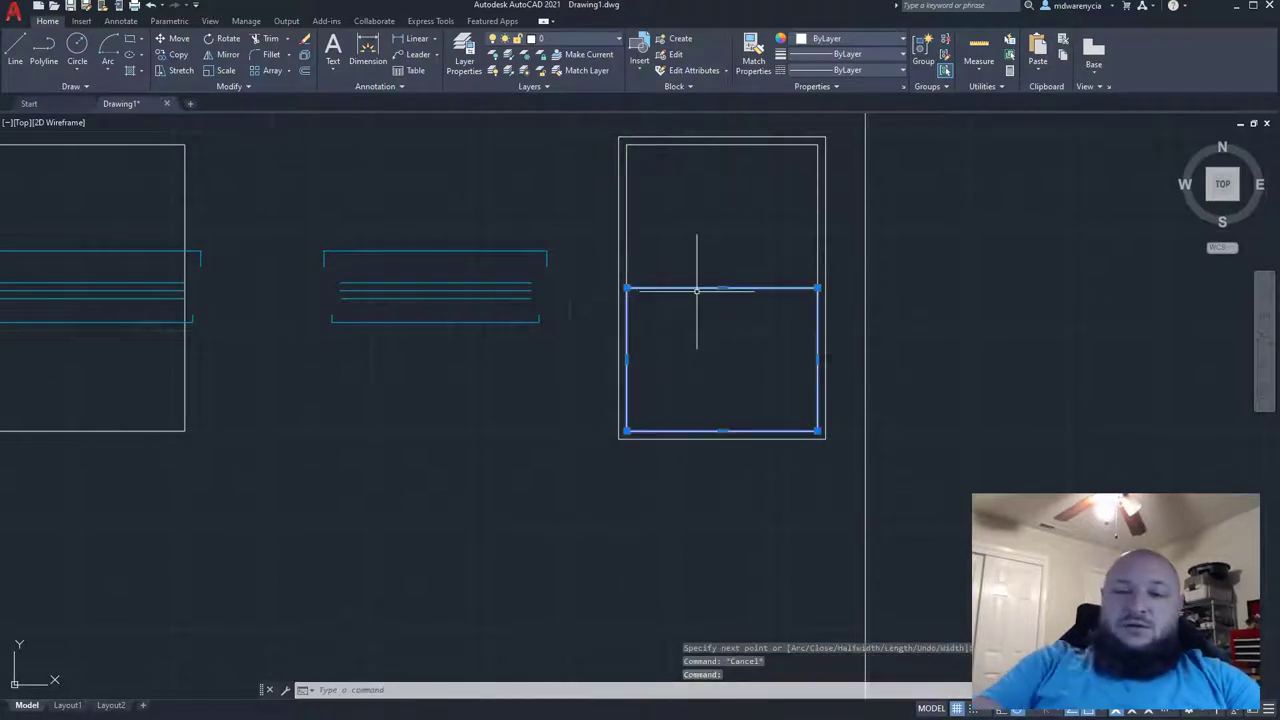
text(offset)
key(Return)
key(Return)
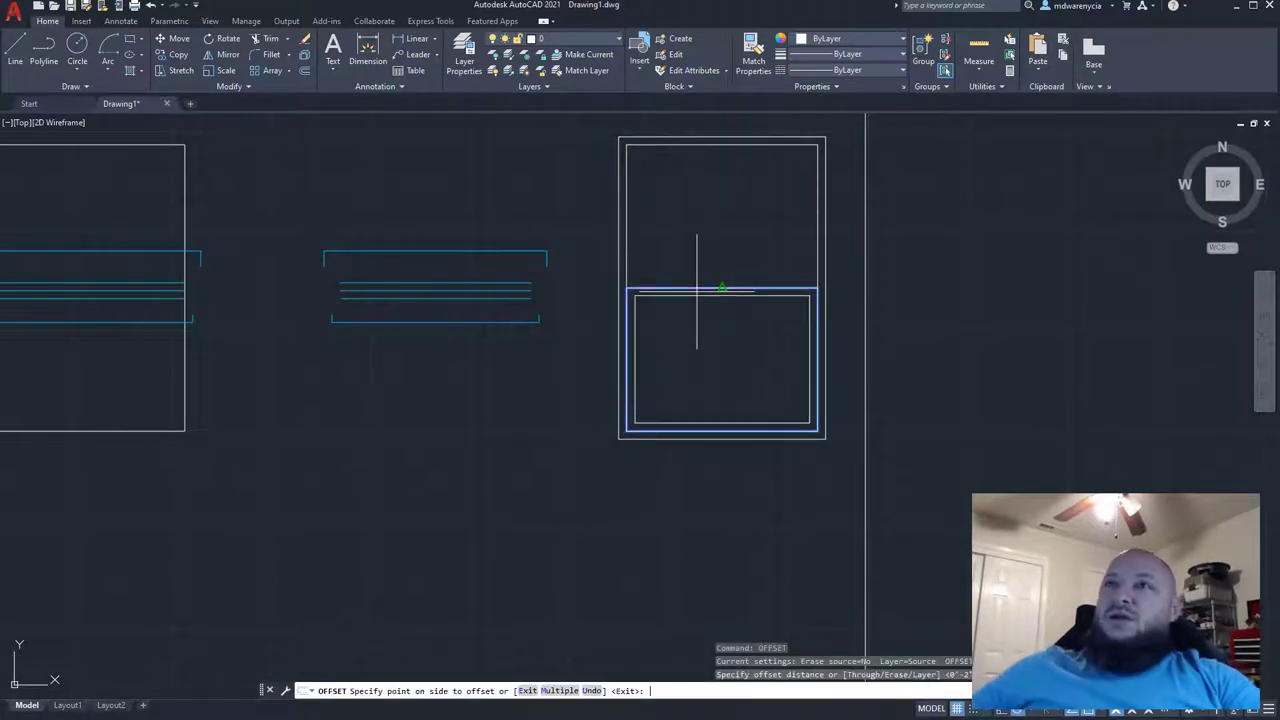
click(700, 318)
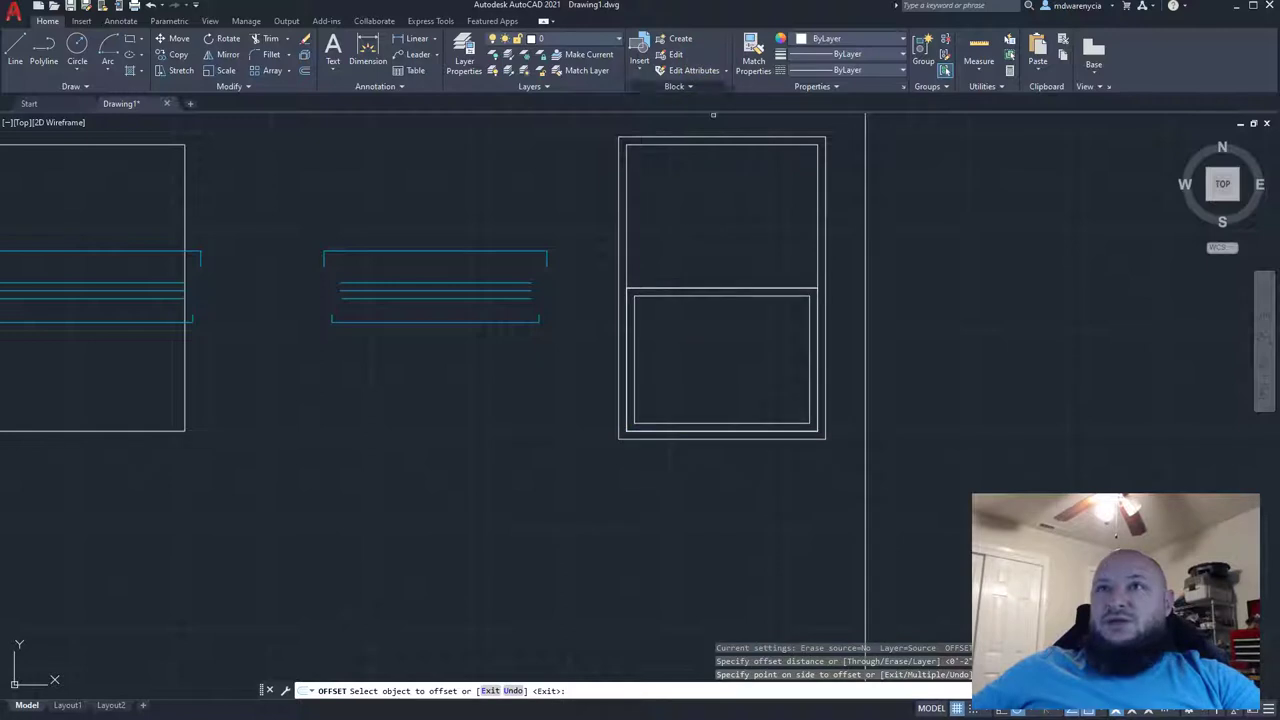
key(Escape)
- Copy the inner pane rectangle into the upper half, from the frame's lower inner corner to the dividing line's end
click(635, 306)
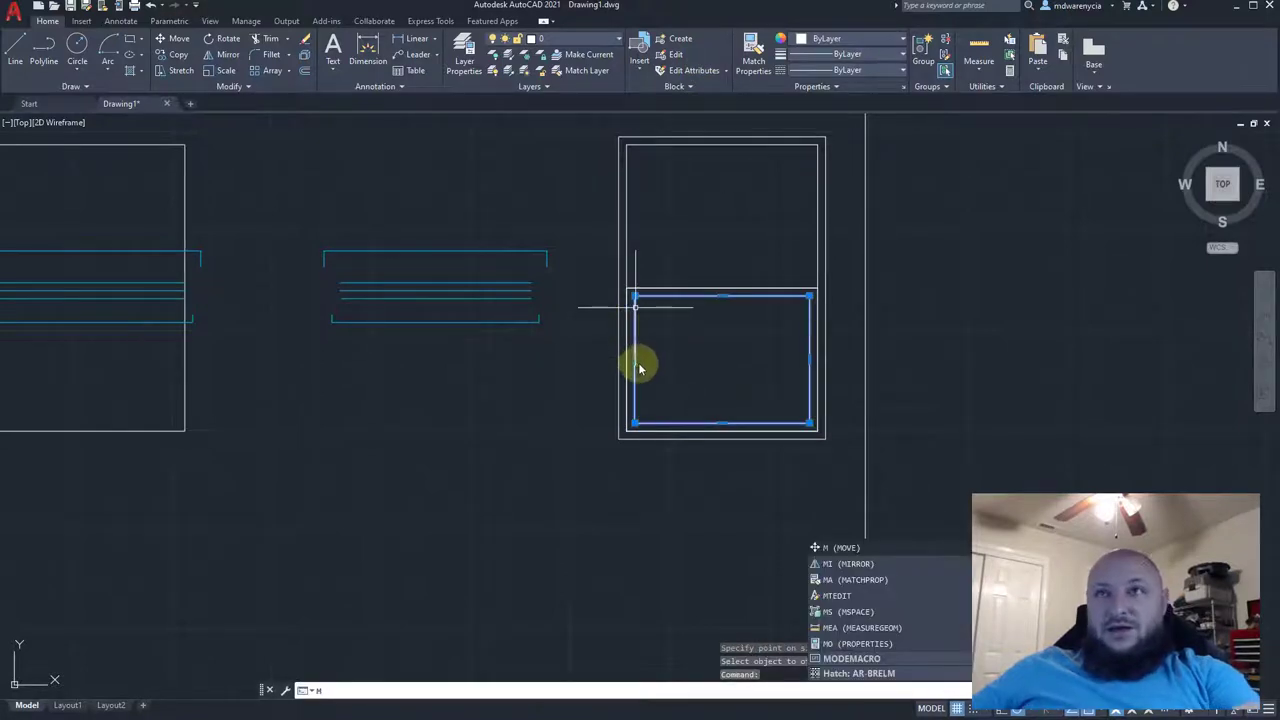
key(BackSpace)
key(Escape)
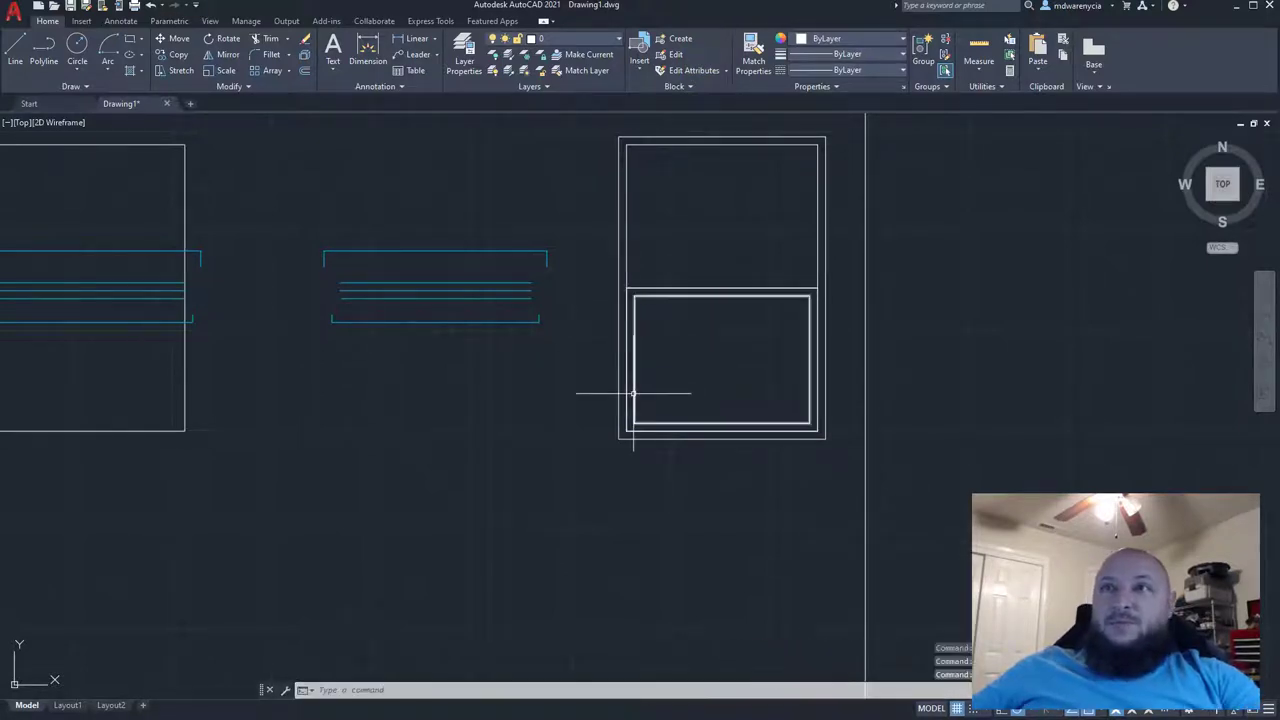
text(co)
key(Return)
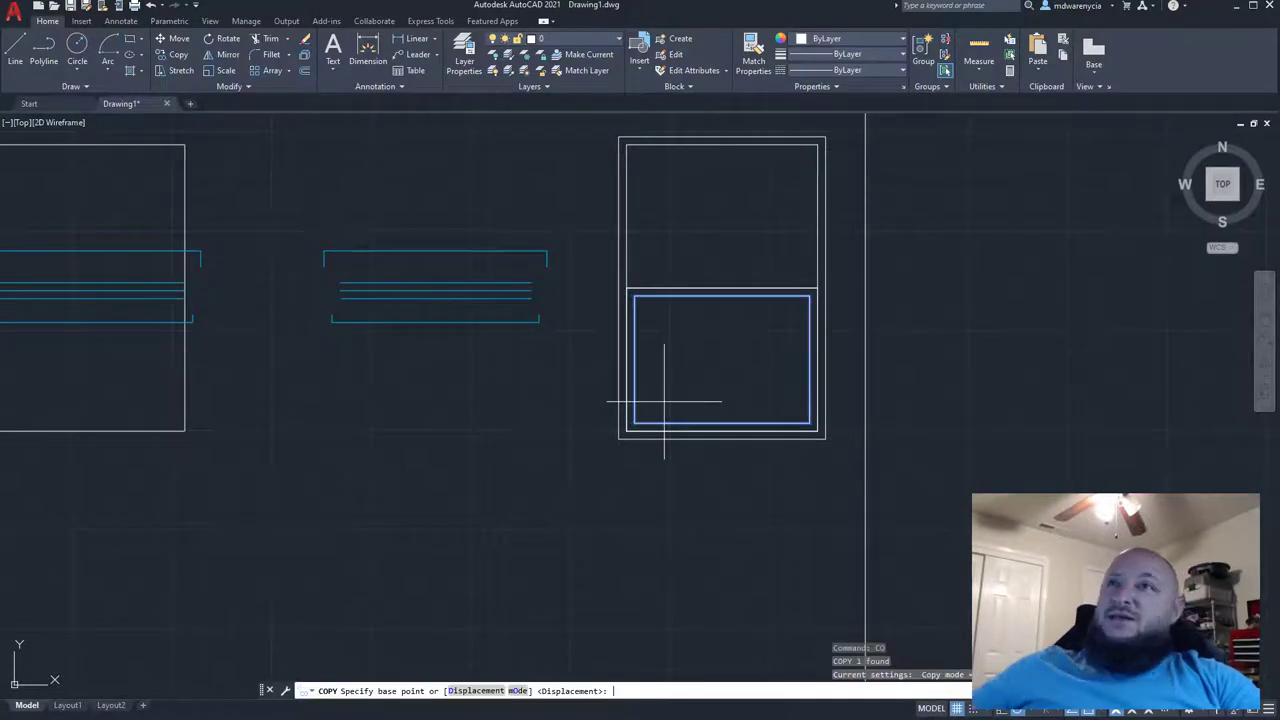
click(626, 432)
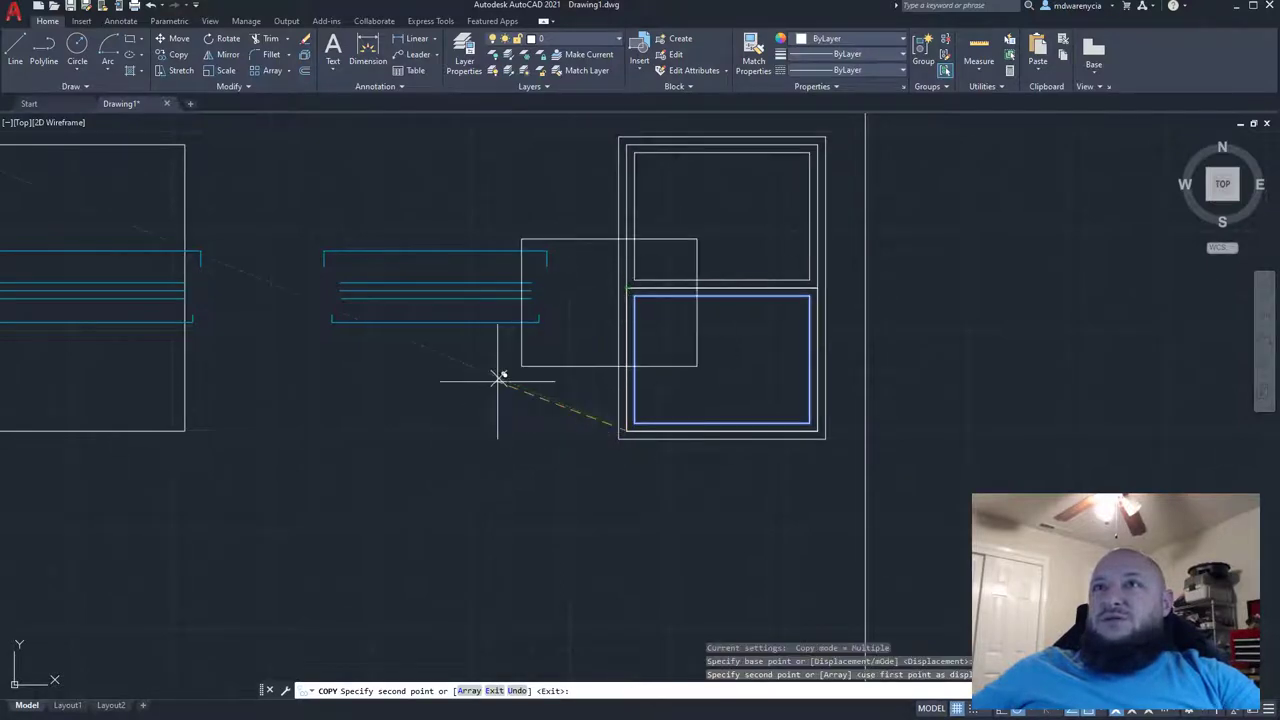
key(Escape)
- Delete the blue plan-view window symbol left in the wall area beside the right window
click(490, 397)
click(389, 235)
key(Delete)
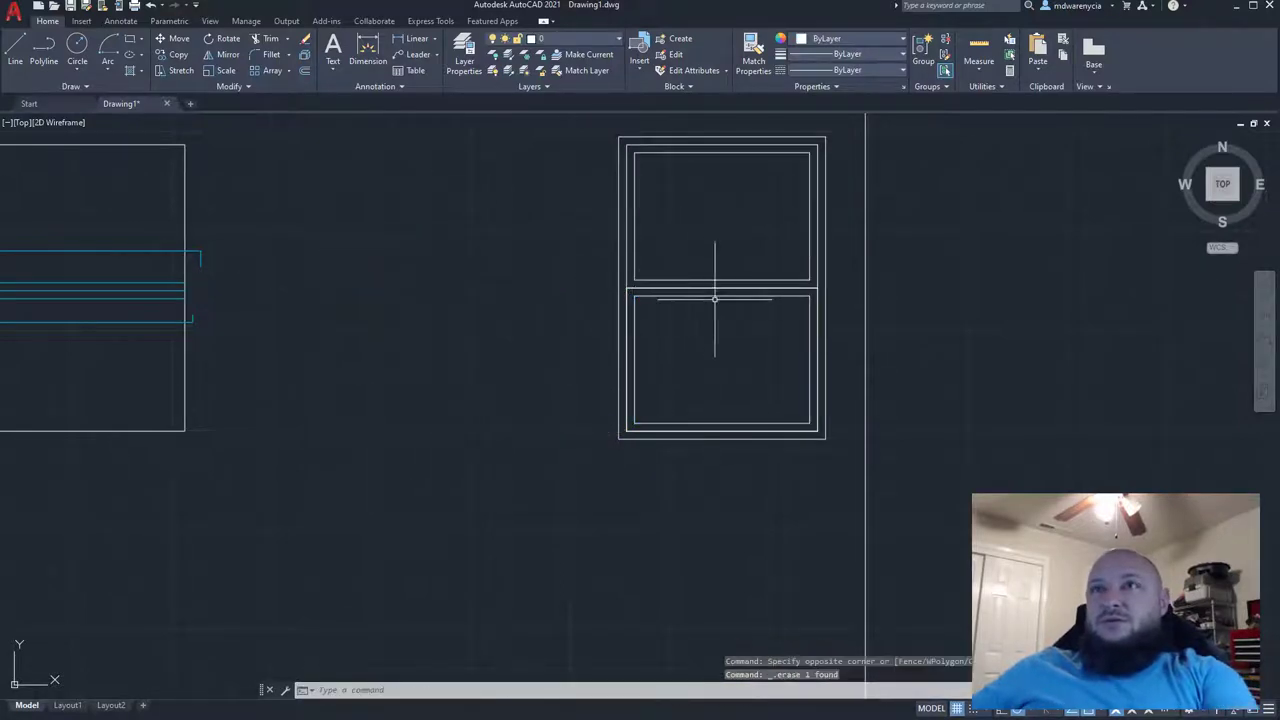
- Delete the helper polyline around the window's lower half, keeping the horizontal dividing line
scroll(714, 294, up, 2)
click(641, 266)
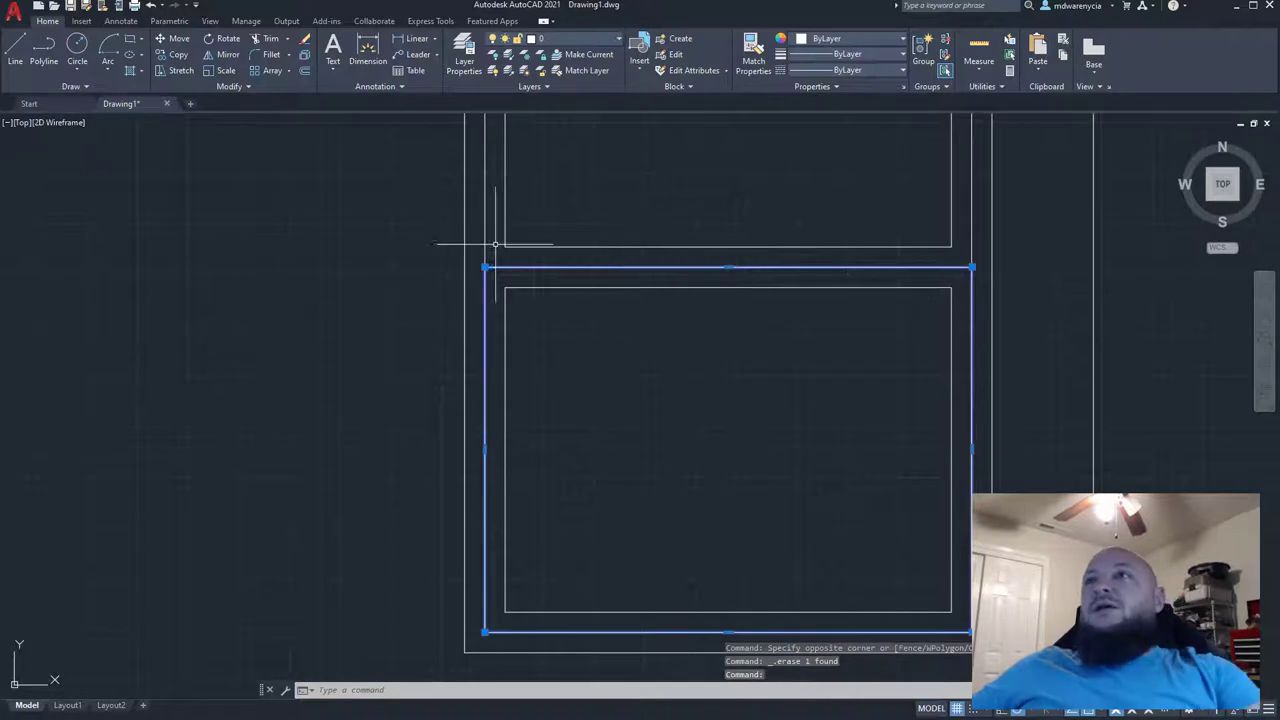
key(Escape)
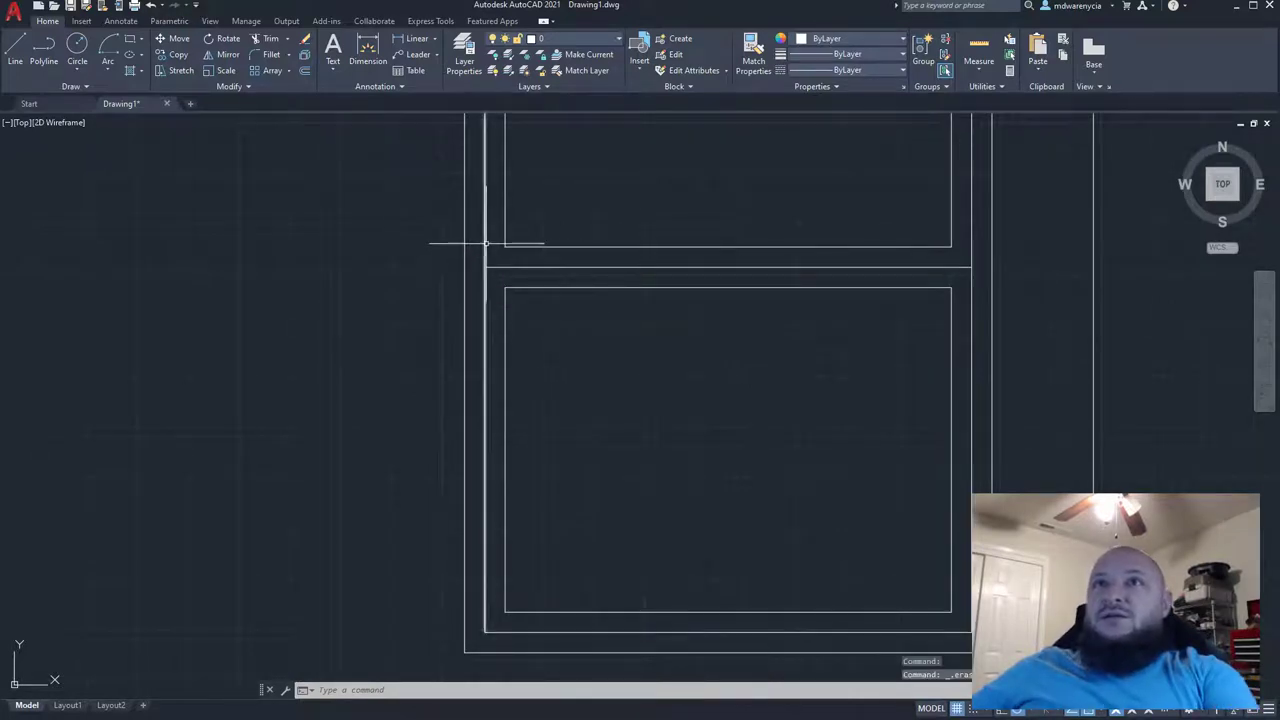
click(498, 266)
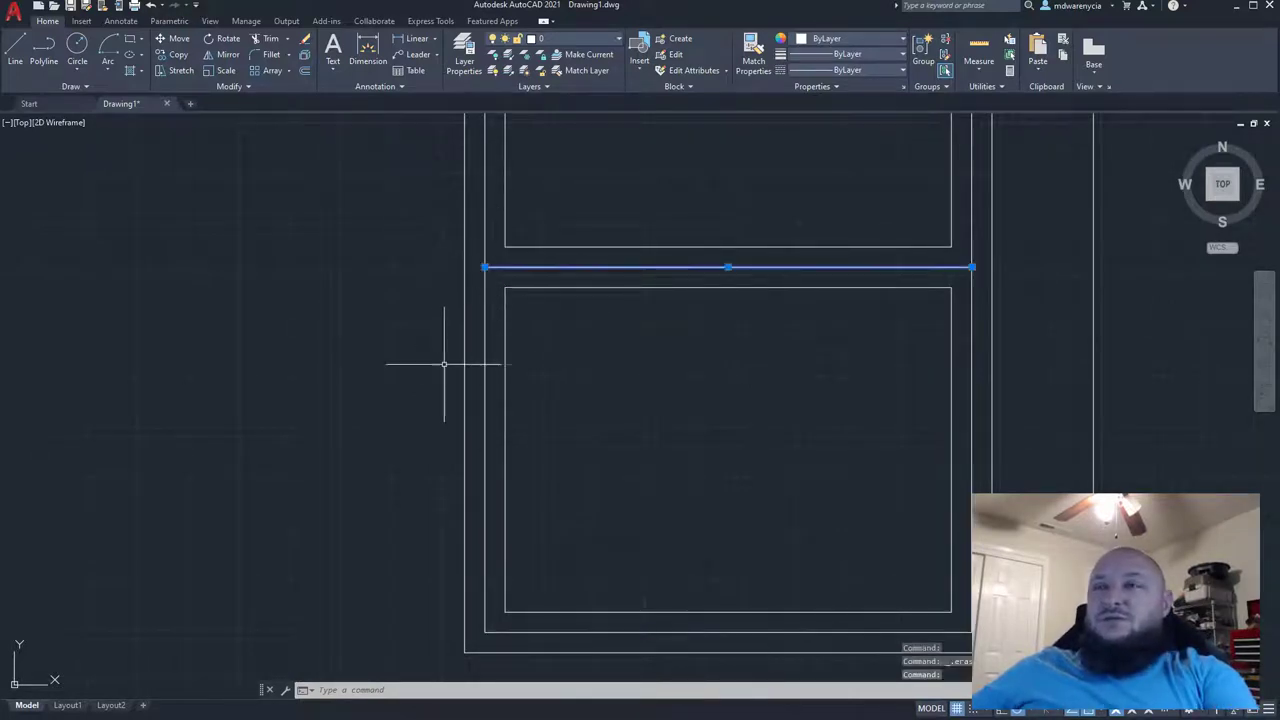
scroll(444, 364, down, 4)
middle_drag(272, 367, 353, 397)
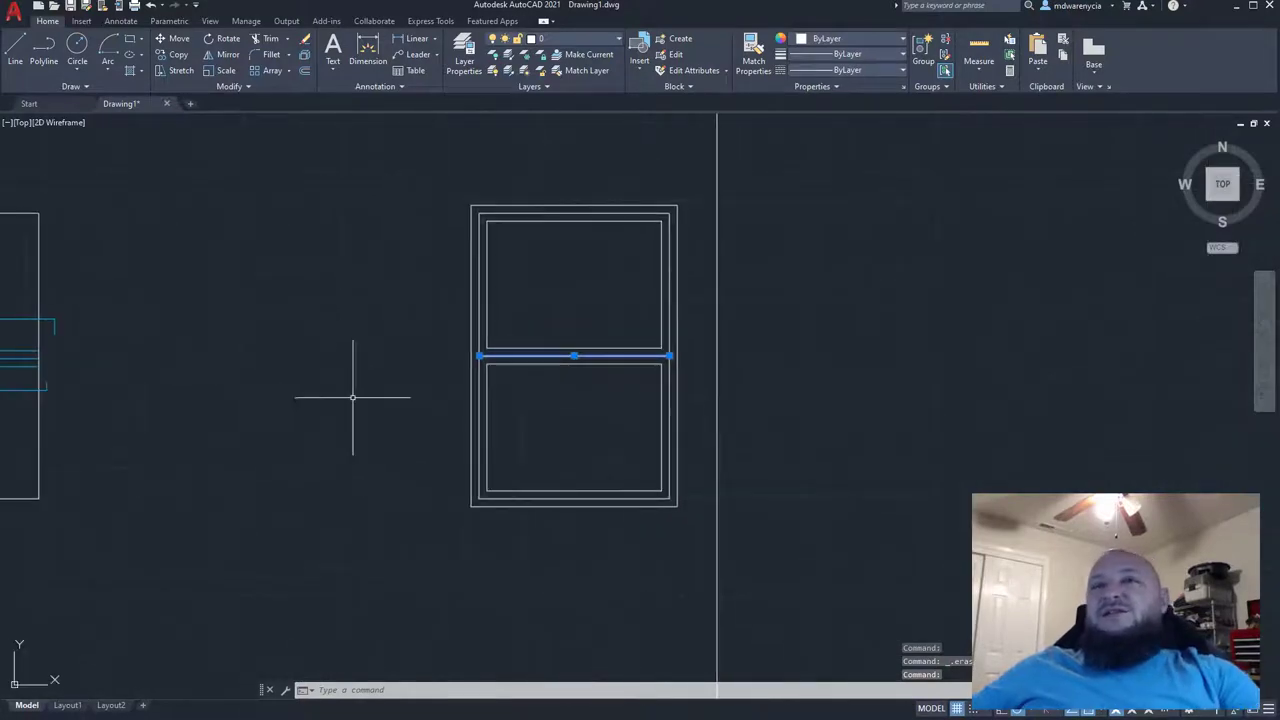
key(Escape)
- Move the window's outer bottom trim line straight down 1"
middle_drag(301, 459, 442, 438)
scroll(794, 506, up, 3)
click(618, 416)
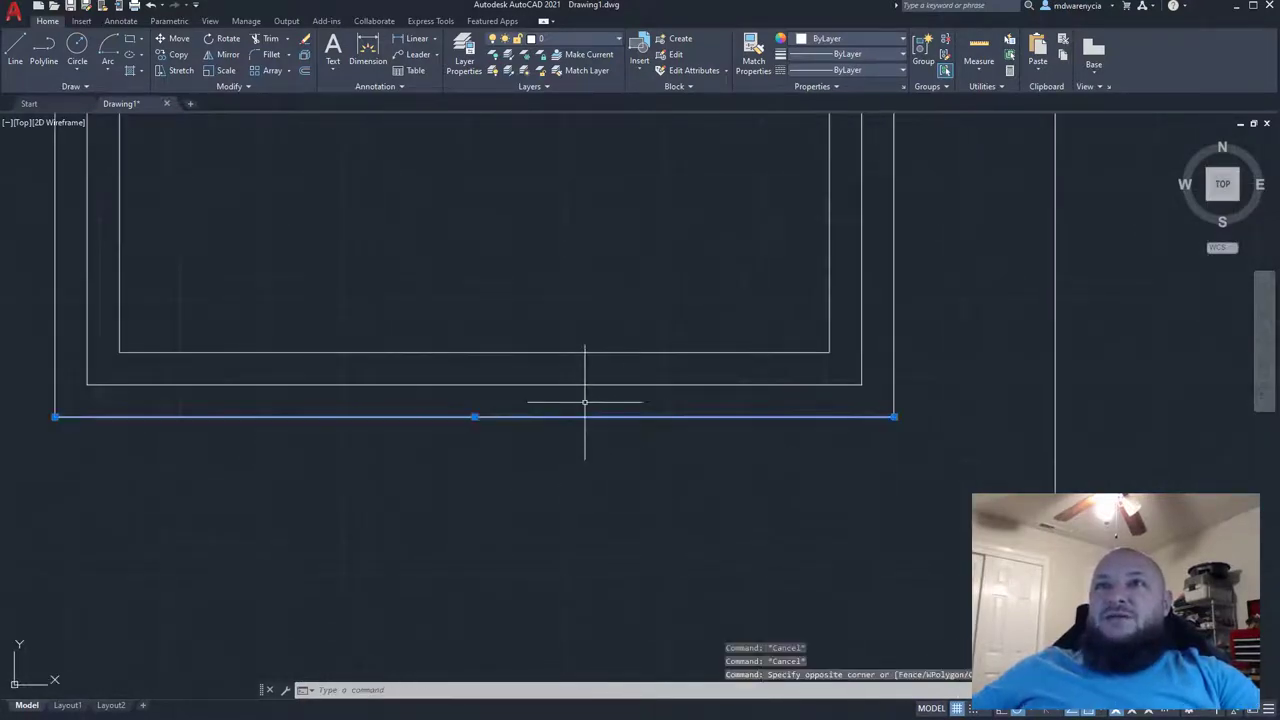
middle_drag(560, 470, 546, 400)
text(m)
key(Return)
click(559, 424)
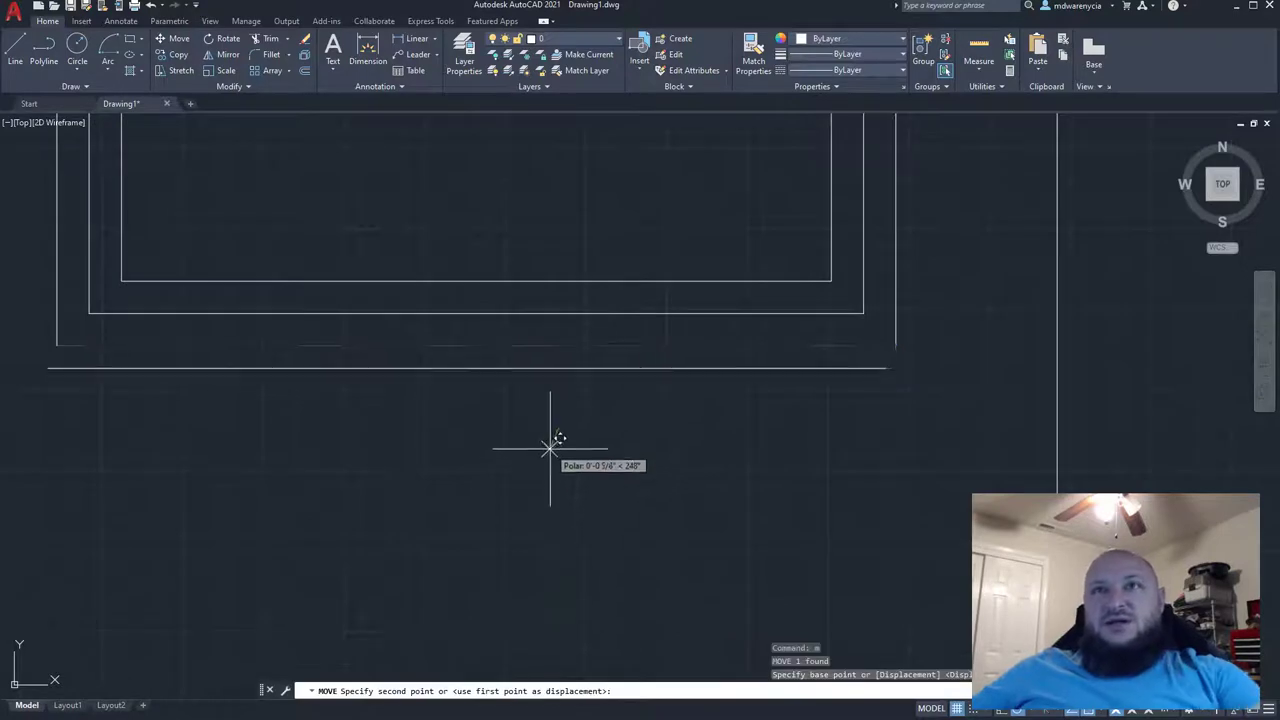
text(1)
key(Return)
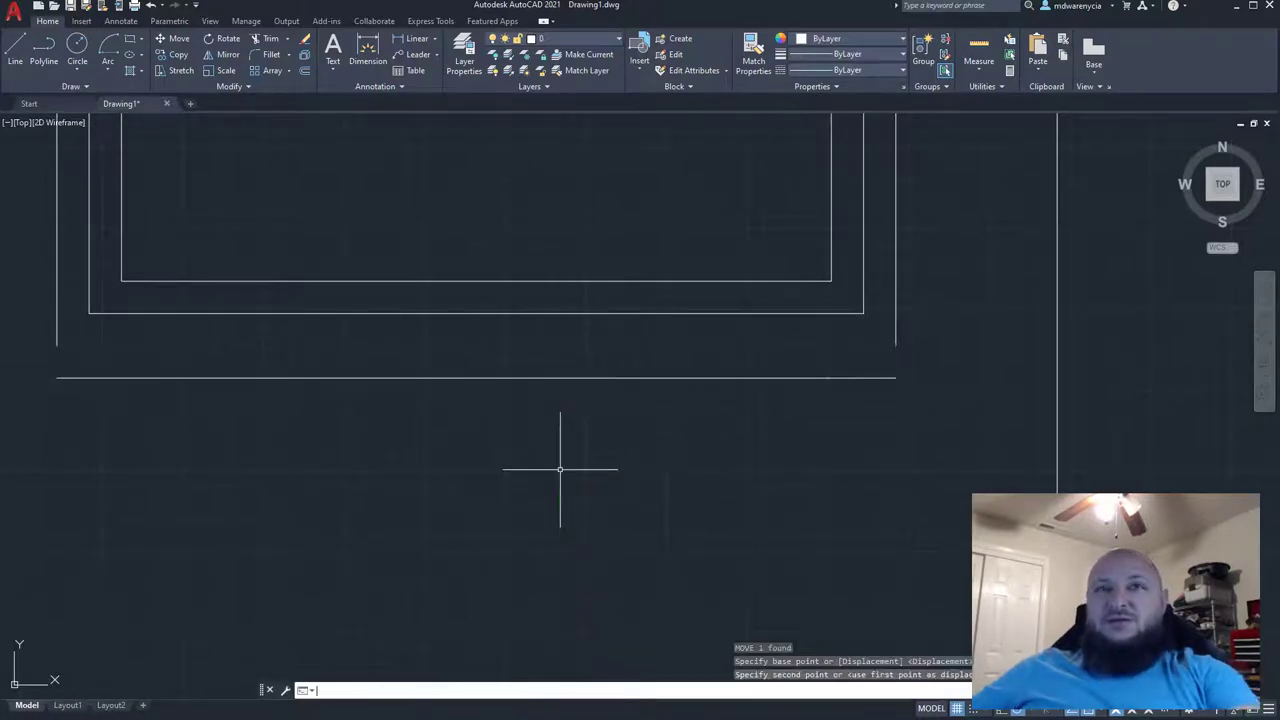
- Stretch both ends of the inner frame's bottom line outward by 2" to form the sill's top edge
middle_drag(560, 457, 594, 525)
click(762, 396)
click(671, 357)
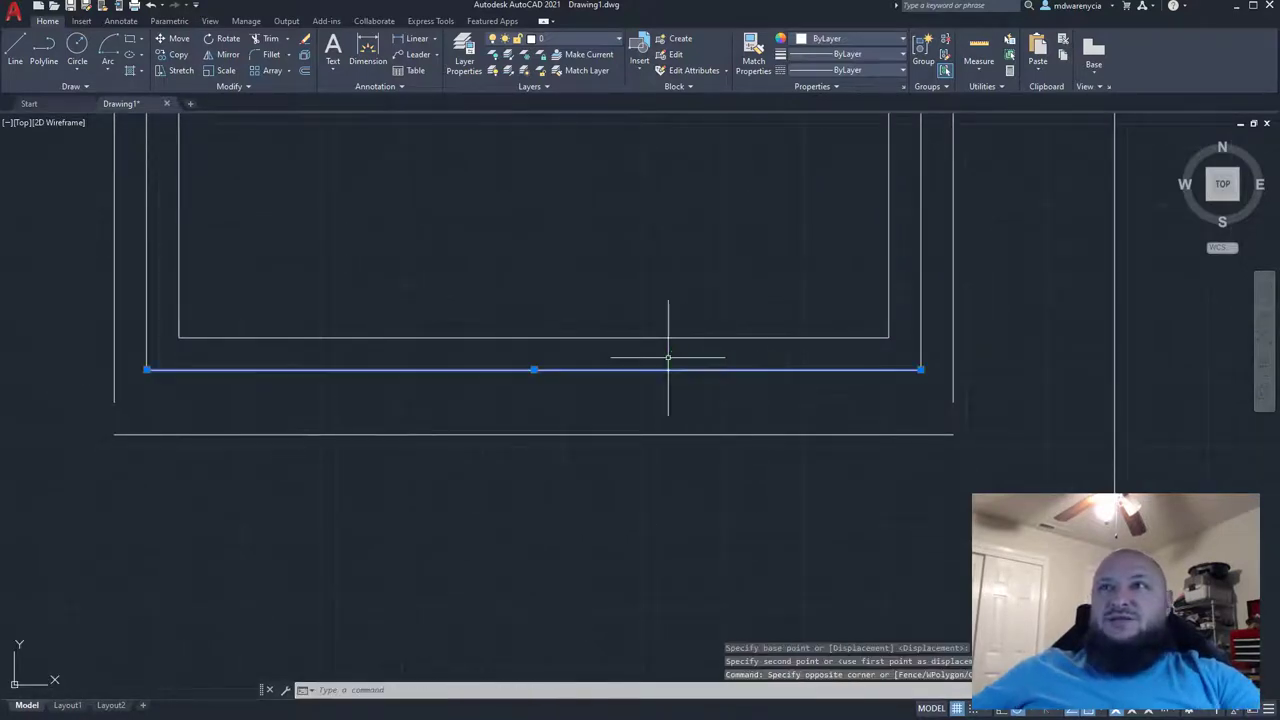
click(924, 370)
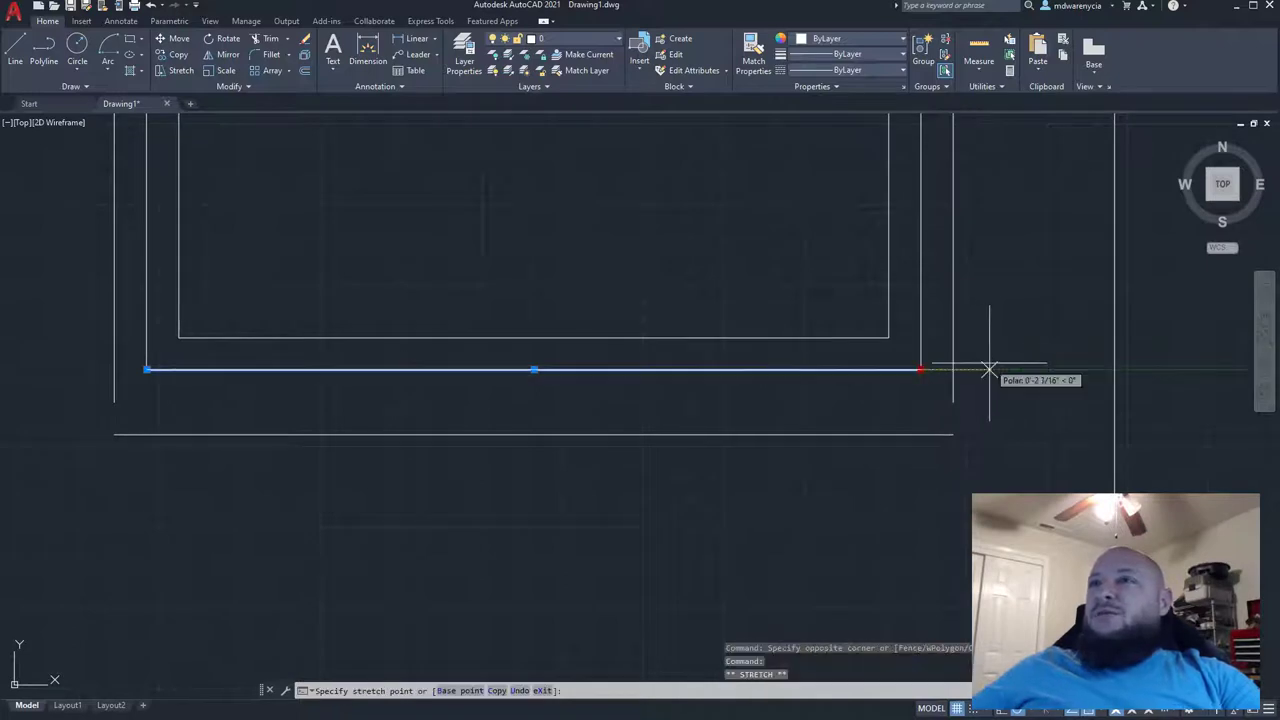
text(2)
key(Return)
scroll(295, 486, down, 1)
middle_drag(295, 486, 563, 485)
key(Escape)
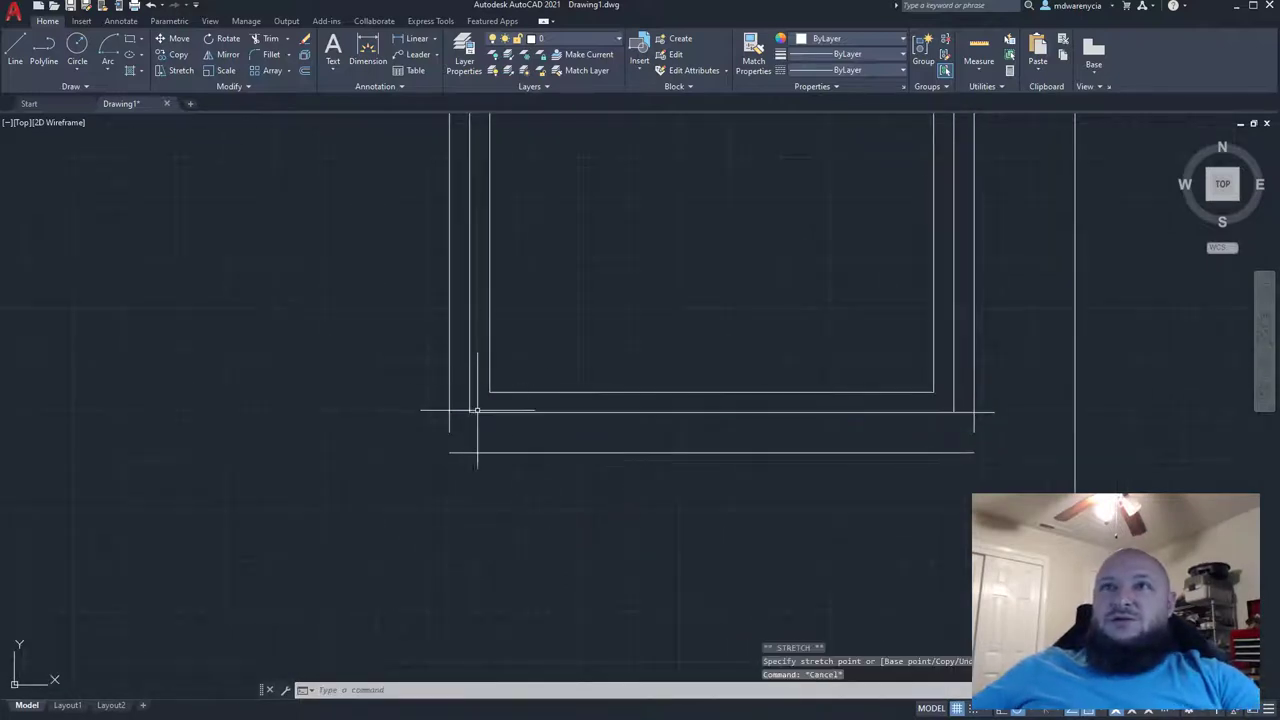
click(496, 426)
click(492, 411)
click(472, 413)
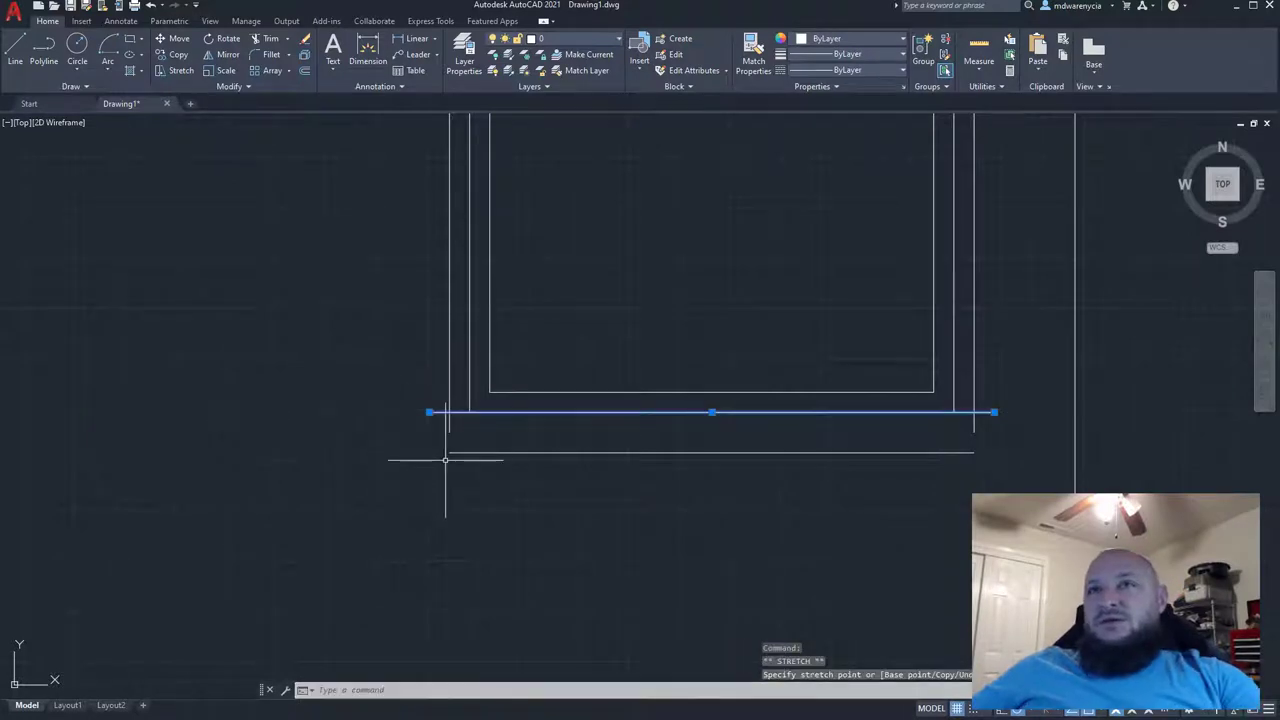
- Draw the sill's stepped right end from the extended line down, back to the outer trim corner, and down to the lowered trim line
text(l)
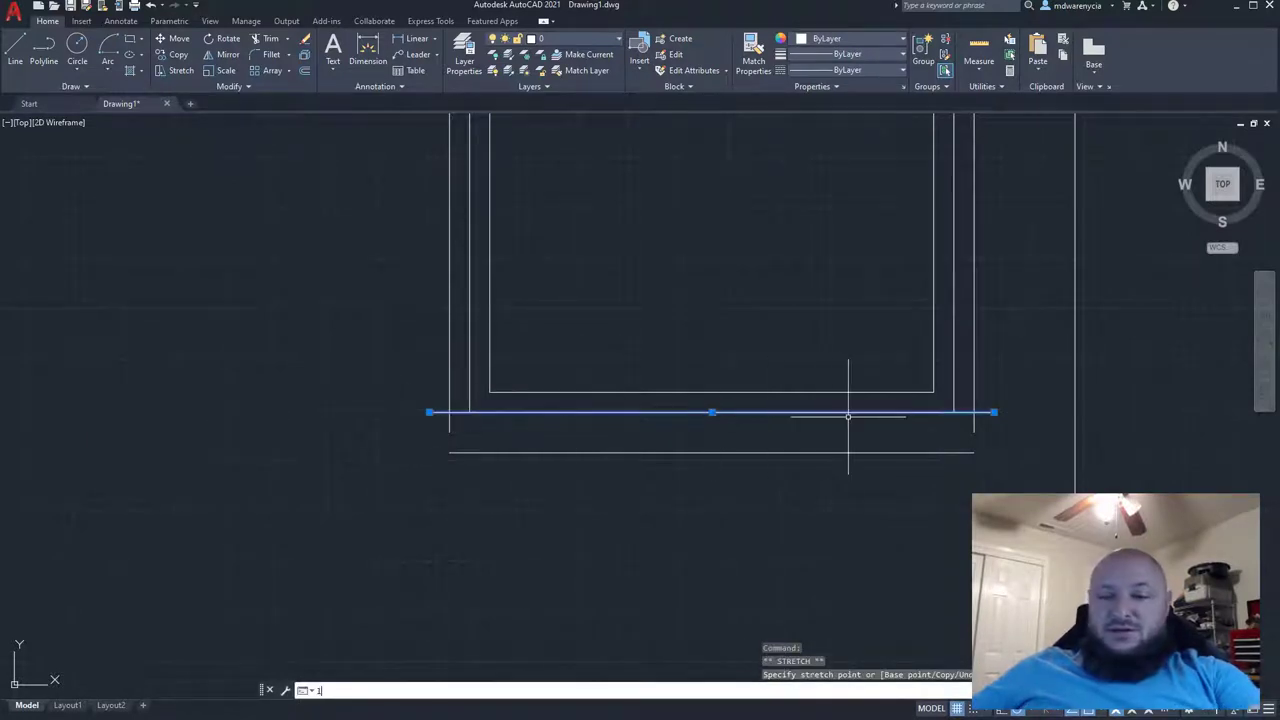
key(Return)
click(994, 411)
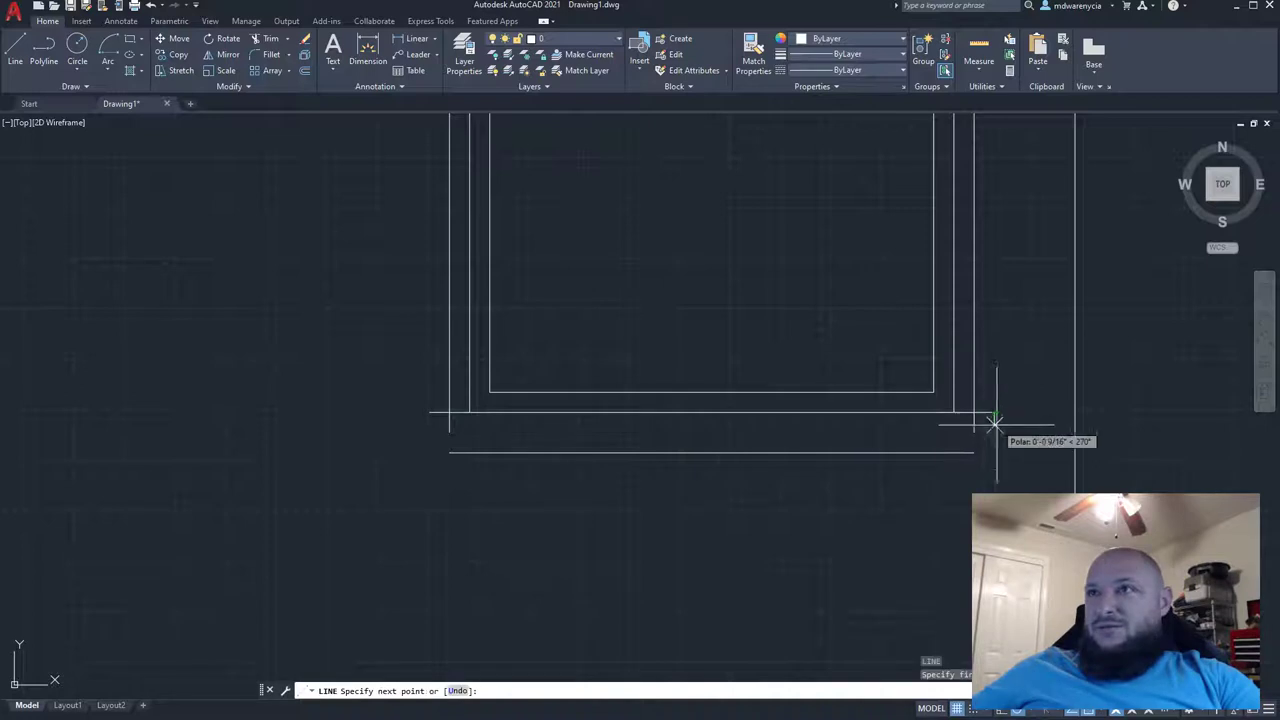
click(994, 432)
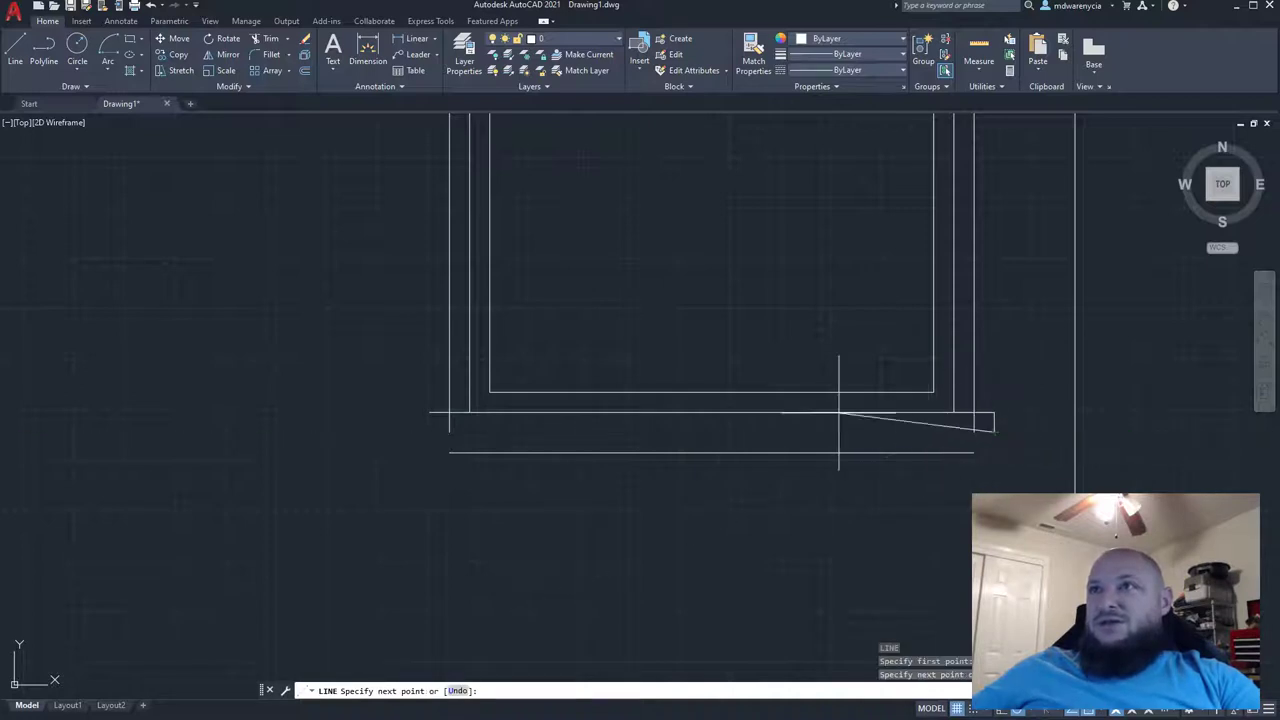
click(974, 432)
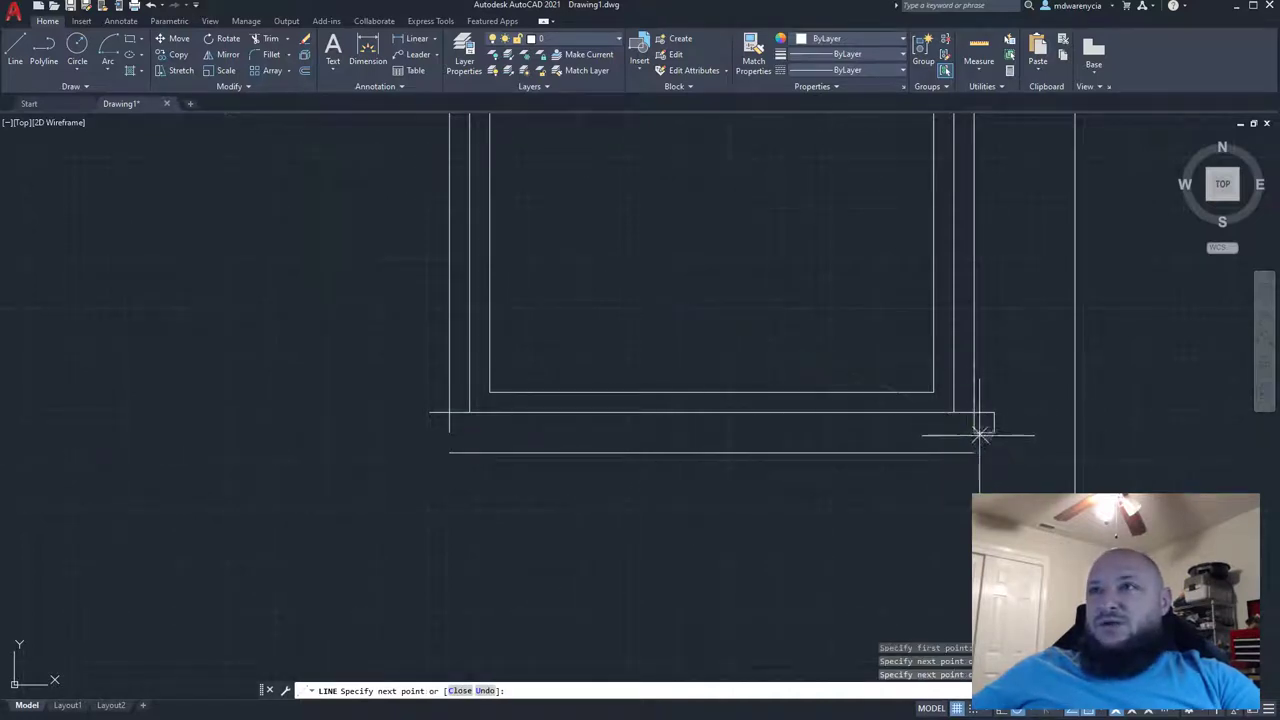
click(974, 452)
key(Return)
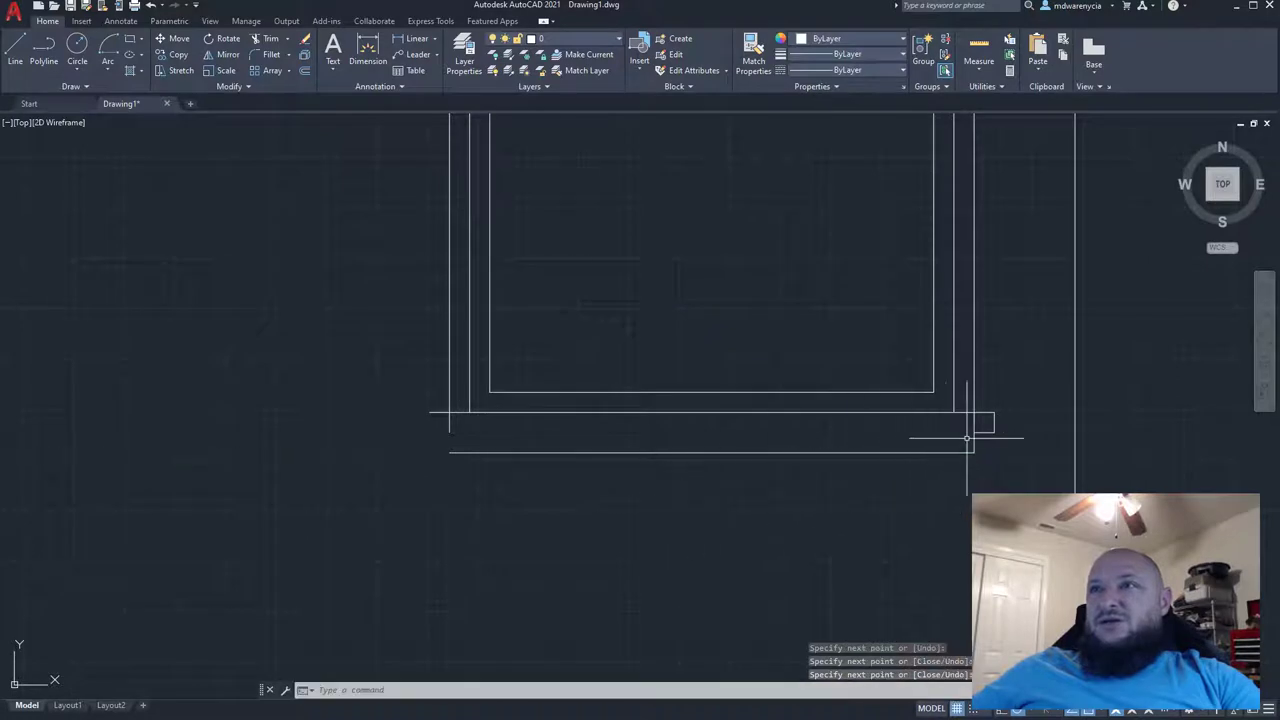
- Stretch the short horizontal line at the sill's right end across to align with the sill's opposite end
click(985, 431)
click(975, 432)
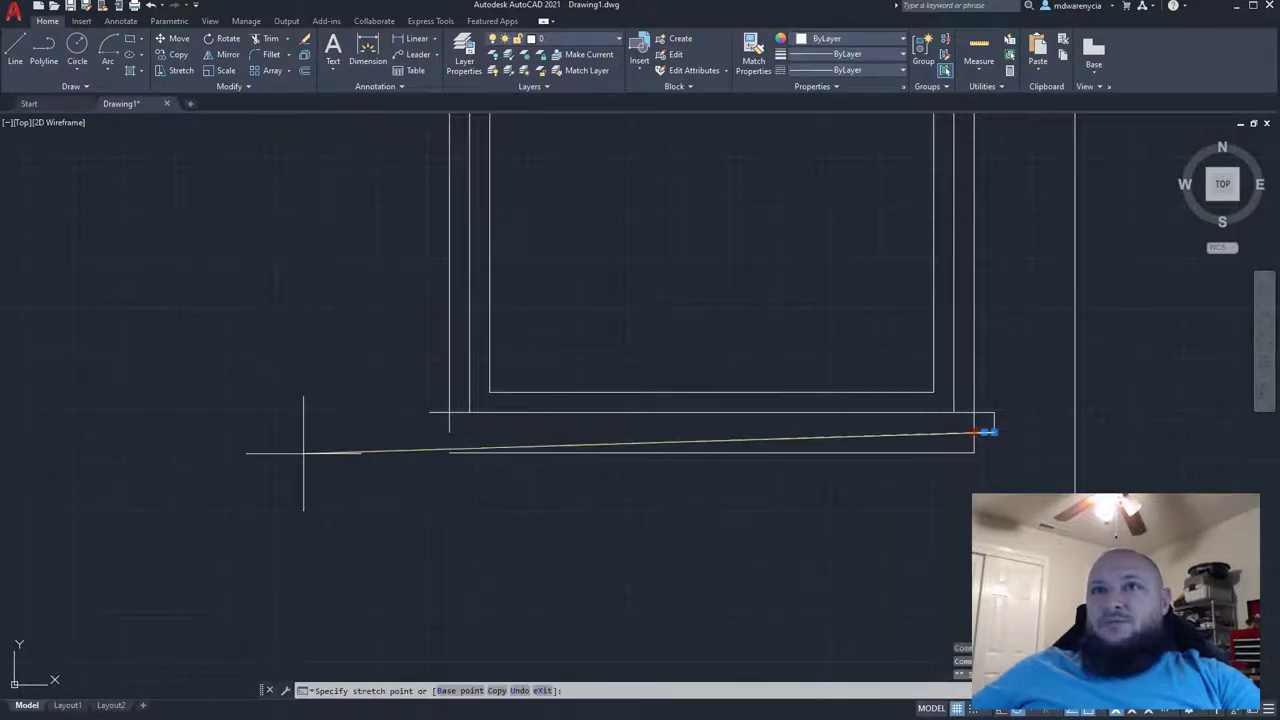
click(447, 432)
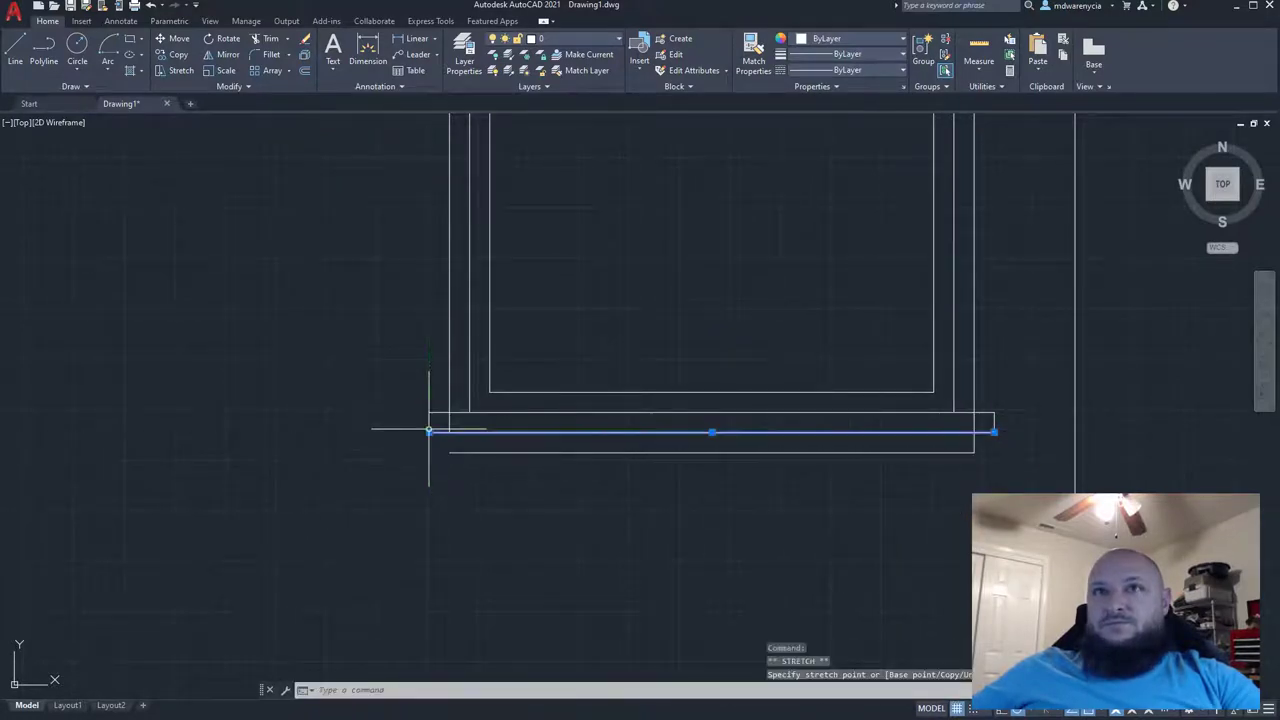
- Shorten the window's two outer vertical trim lines so their lower ends meet the sill's top edge
key(Escape)
key(Escape)
click(450, 431)
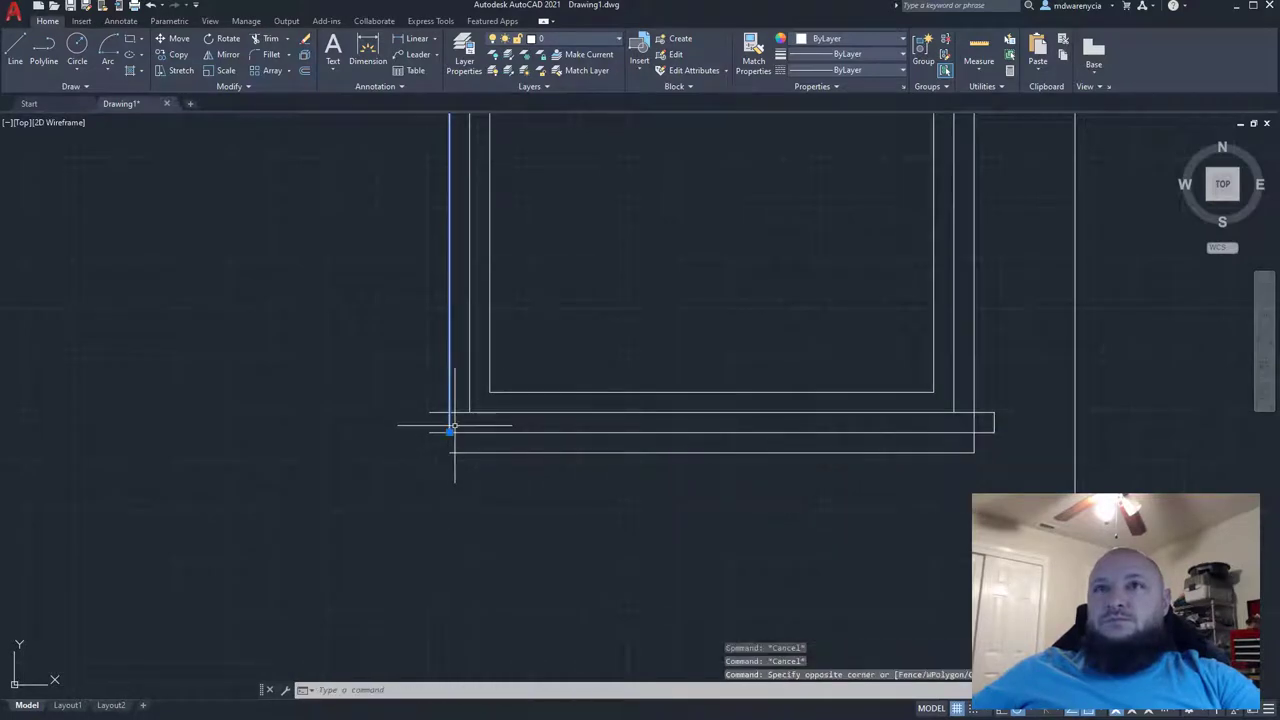
click(449, 432)
click(449, 412)
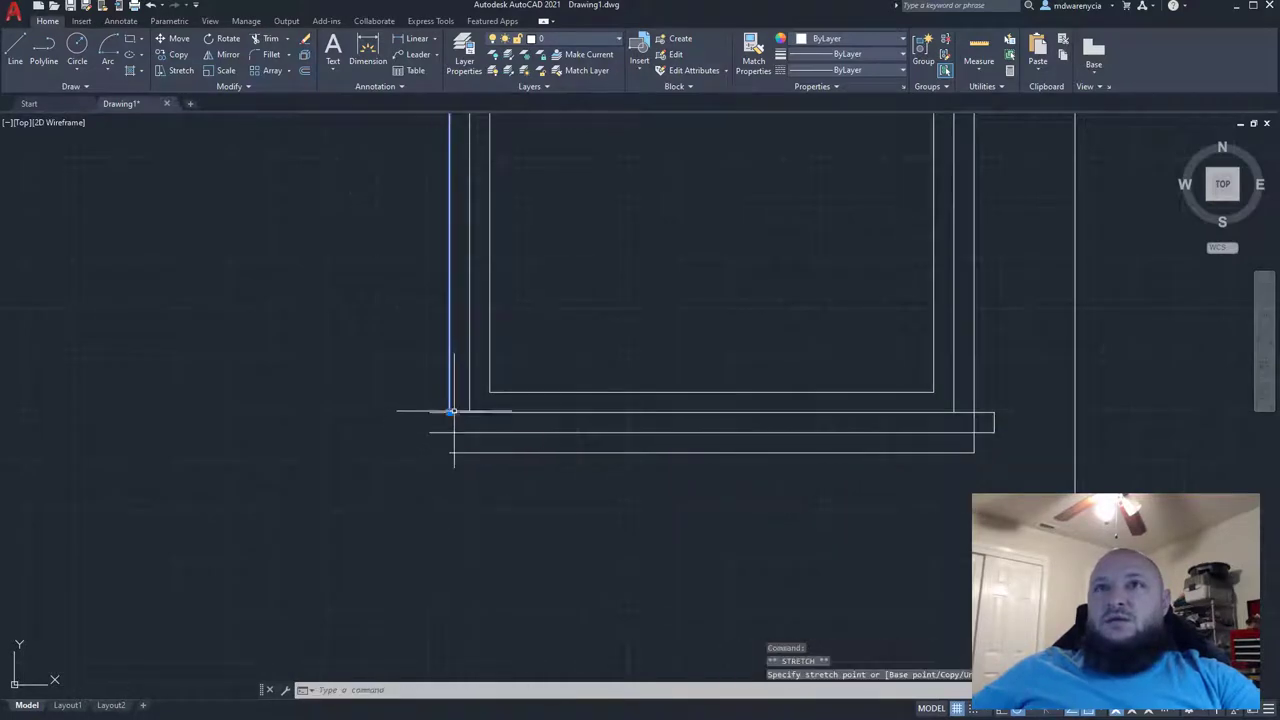
click(975, 423)
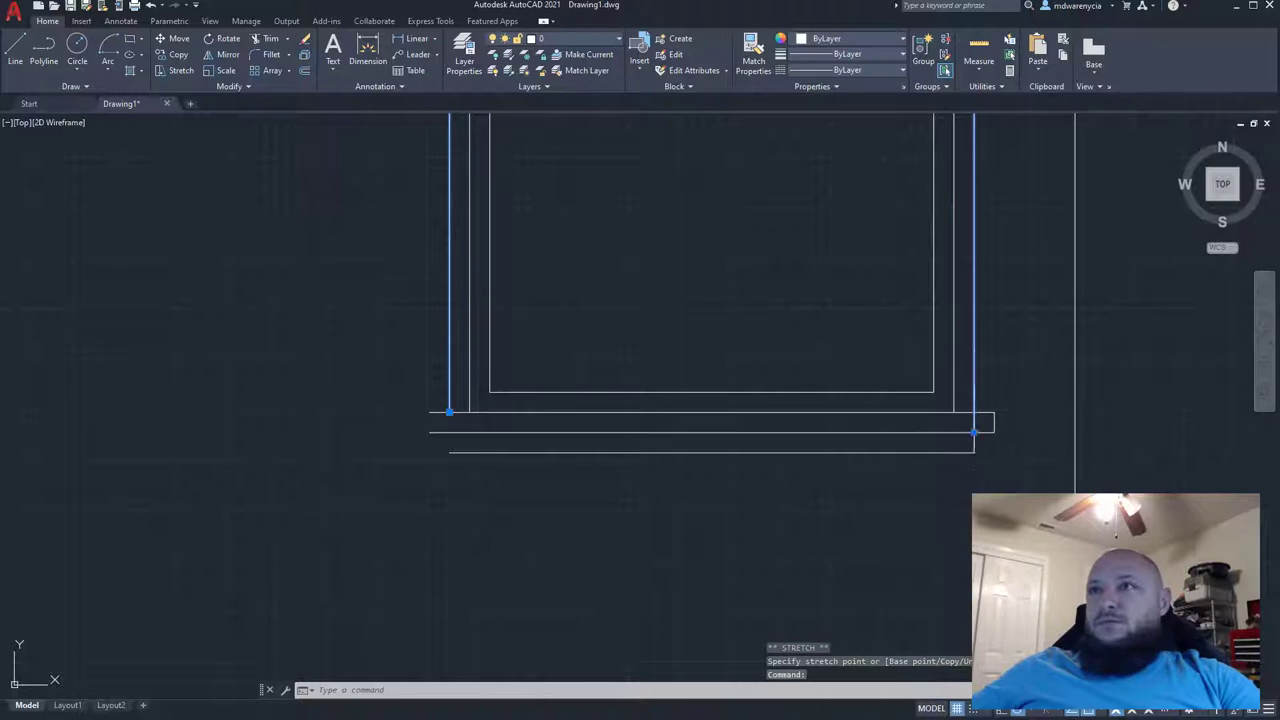
click(974, 432)
click(974, 412)
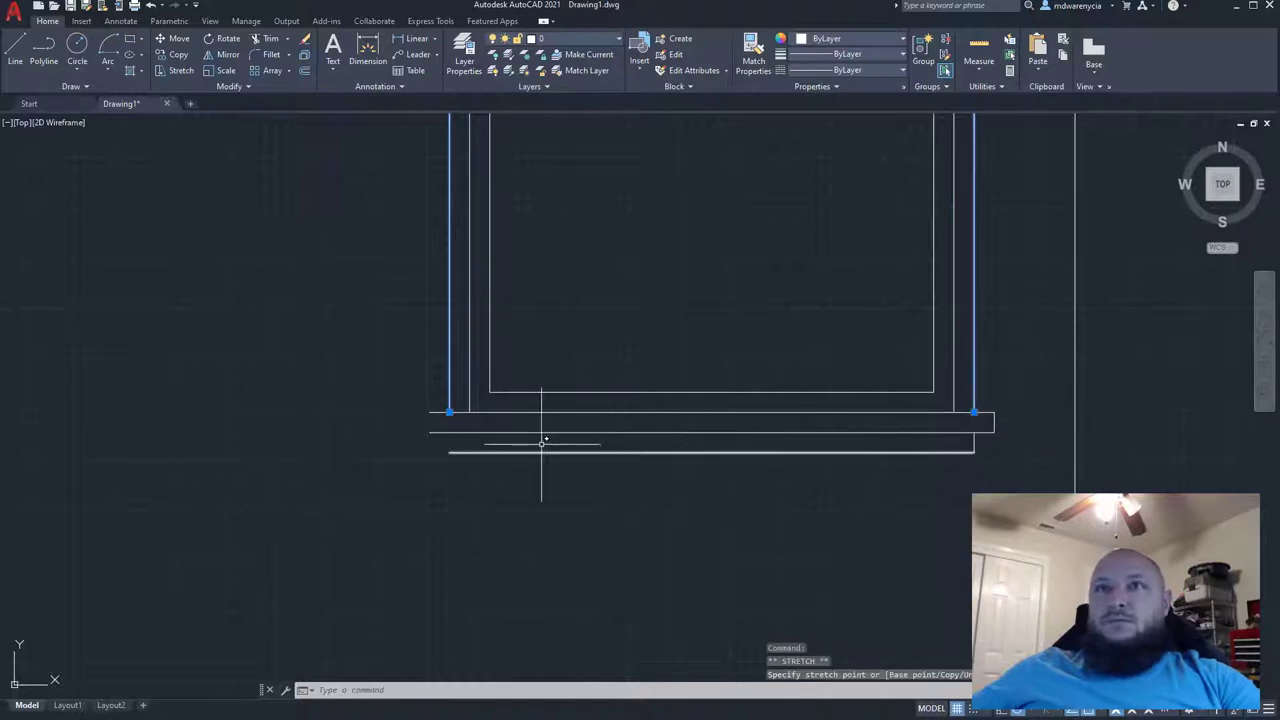
- Close the sill's open left end with two short vertical lines, one on the wide upper board and one on the narrower trim below
key(Escape)
text(l)
key(Return)
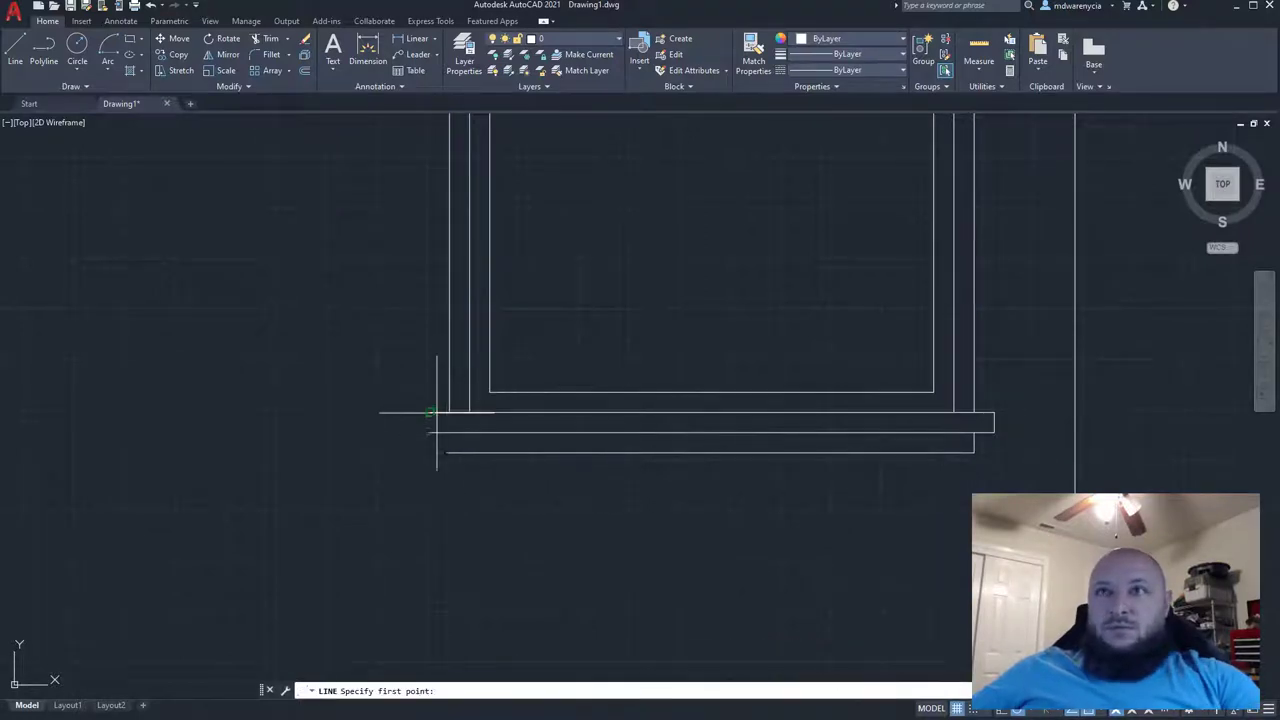
click(430, 412)
click(430, 432)
key(Return)
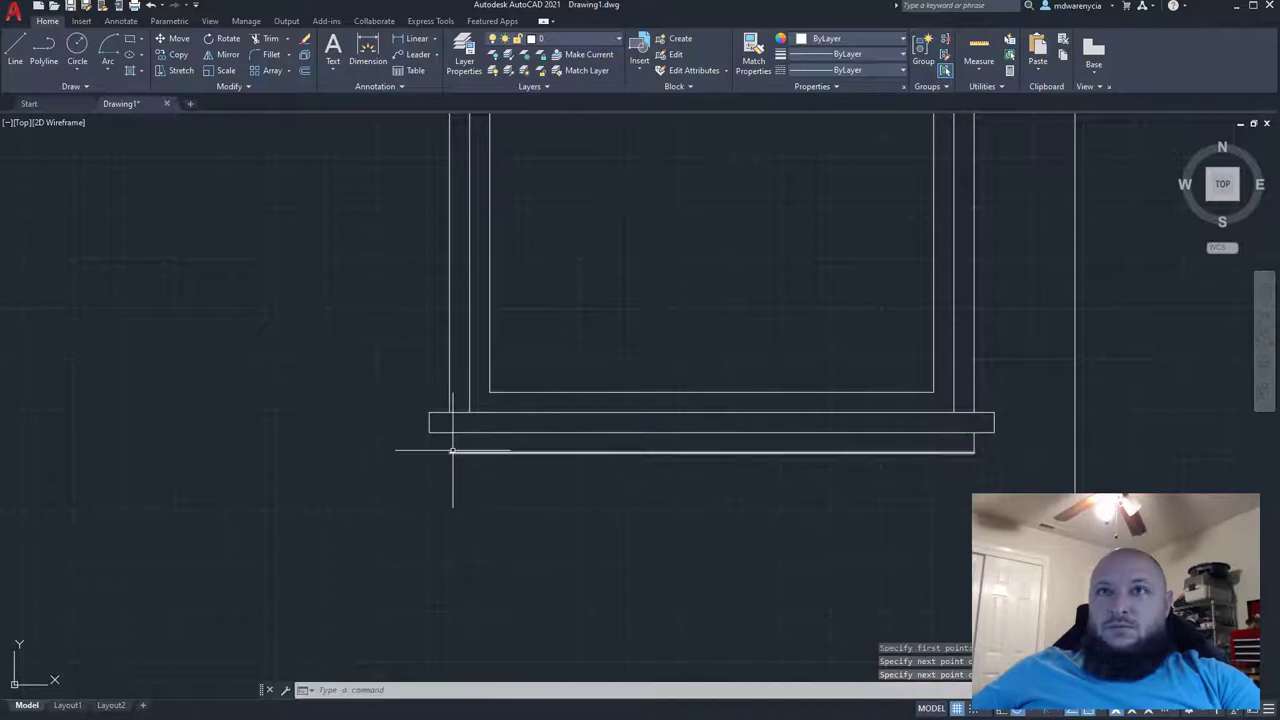
key(Return)
click(450, 452)
click(450, 432)
key(Escape)
key(Escape)
- Inspect the window's sashes and sill, and compare it with the other window in the same wall elevation
scroll(412, 518, down, 5)
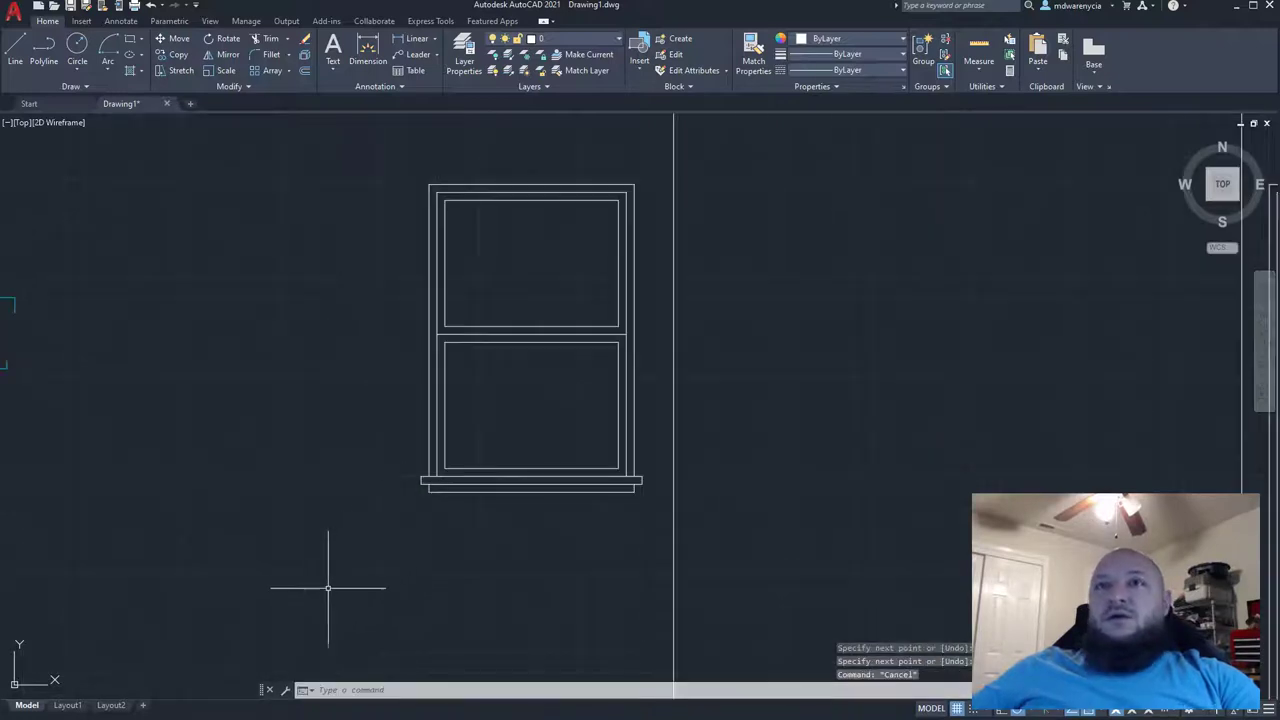
scroll(386, 528, down, 2)
scroll(443, 514, up, 5)
scroll(452, 492, down, 2)
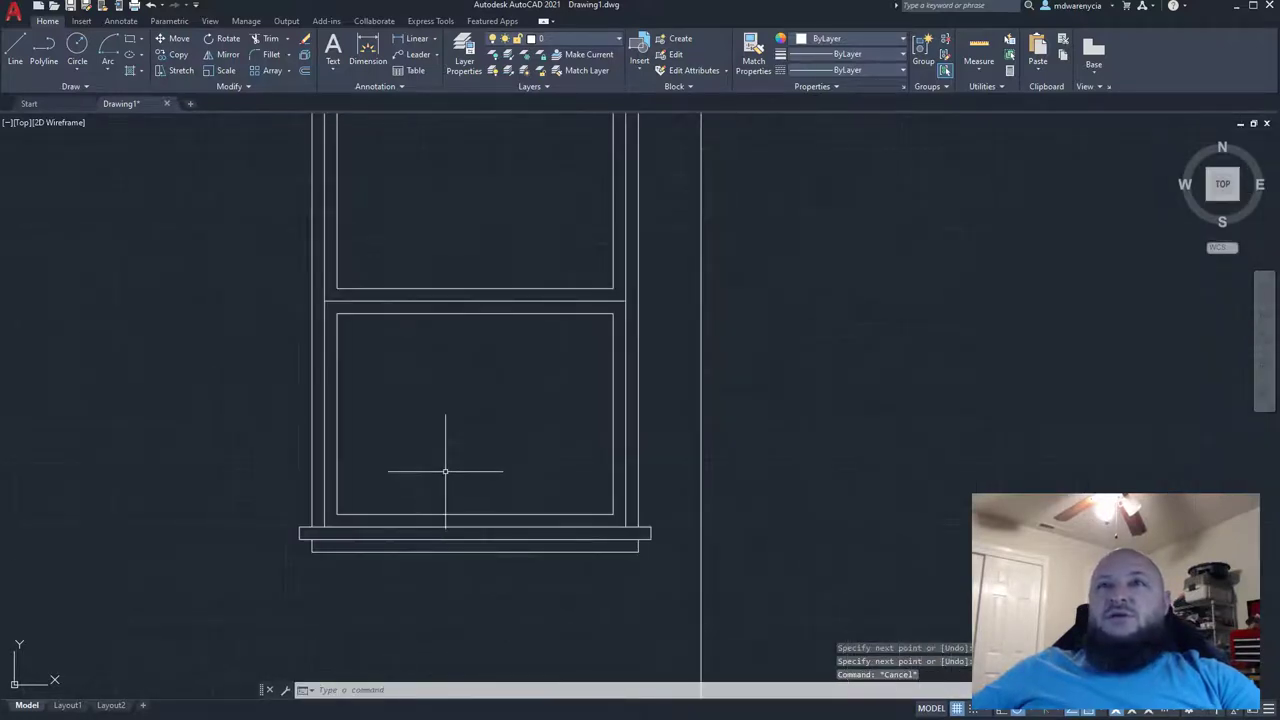
scroll(464, 530, down, 4)
scroll(482, 519, up, 2)
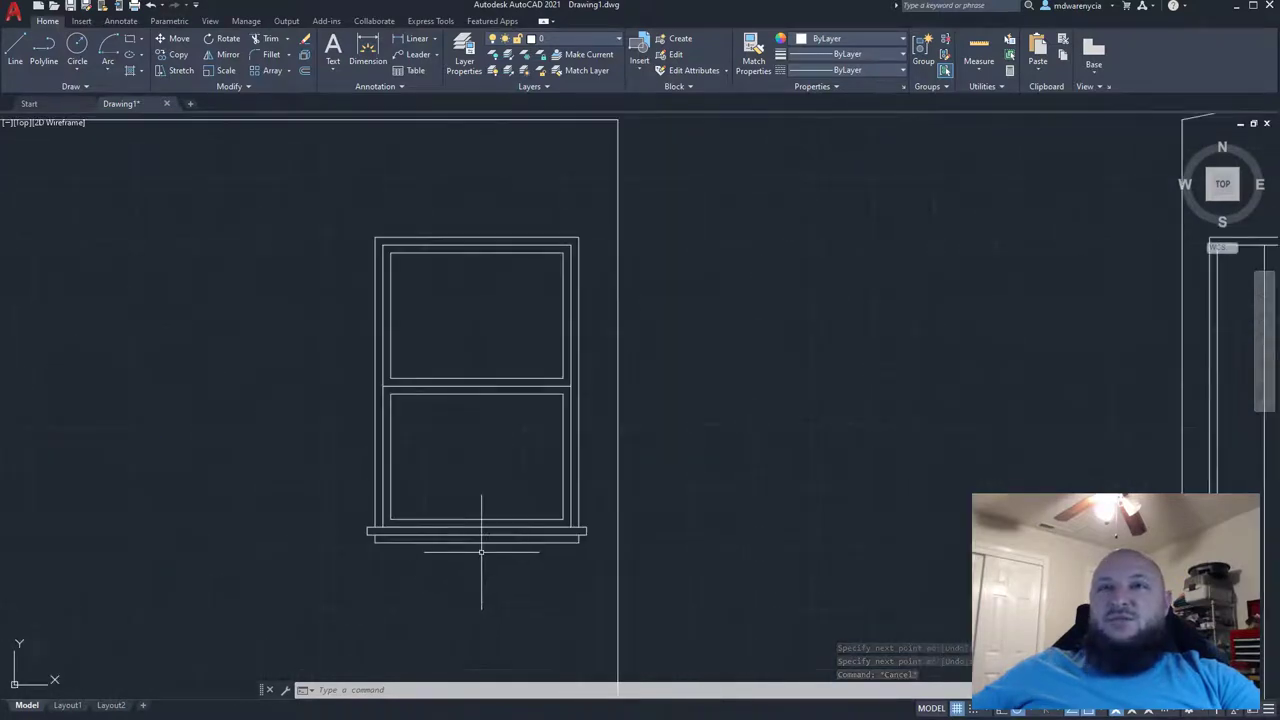
scroll(436, 441, up, 2)
middle_drag(436, 441, 600, 300)
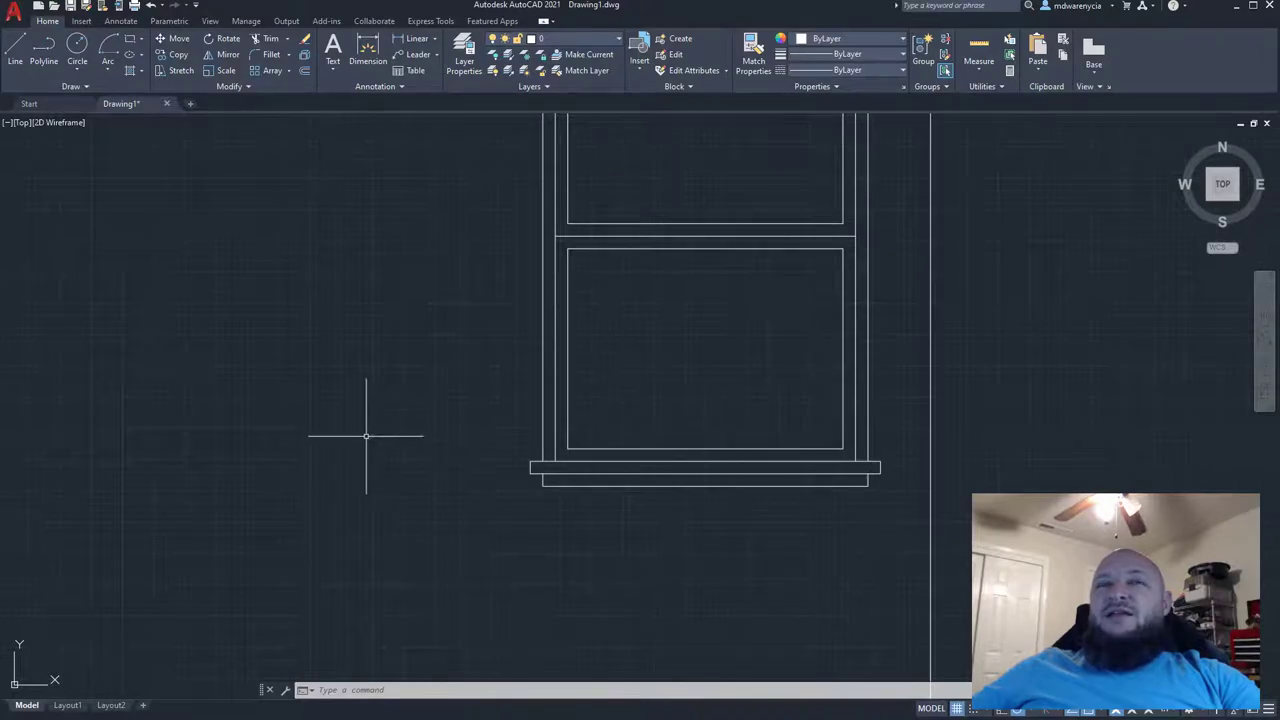
middle_drag(366, 434, 703, 400)
scroll(703, 400, down, 2)
scroll(829, 349, up, 2)
middle_drag(829, 349, 698, 379)
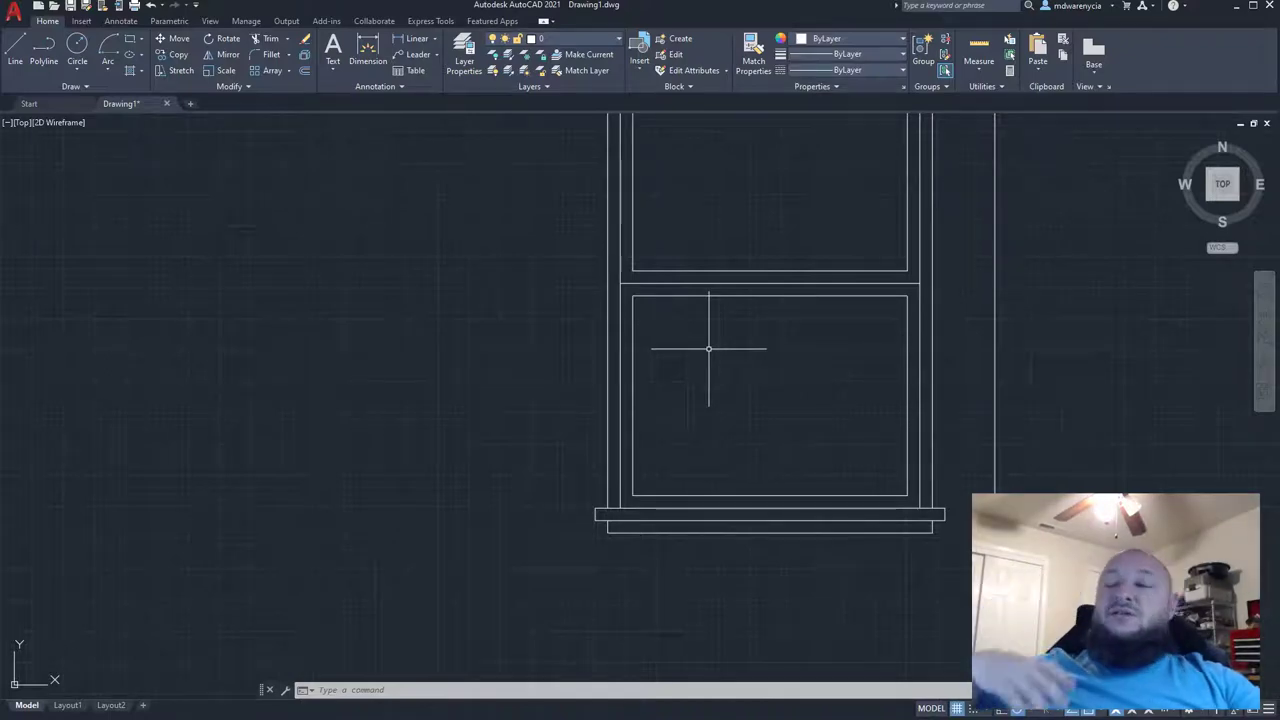
scroll(709, 349, down, 6)
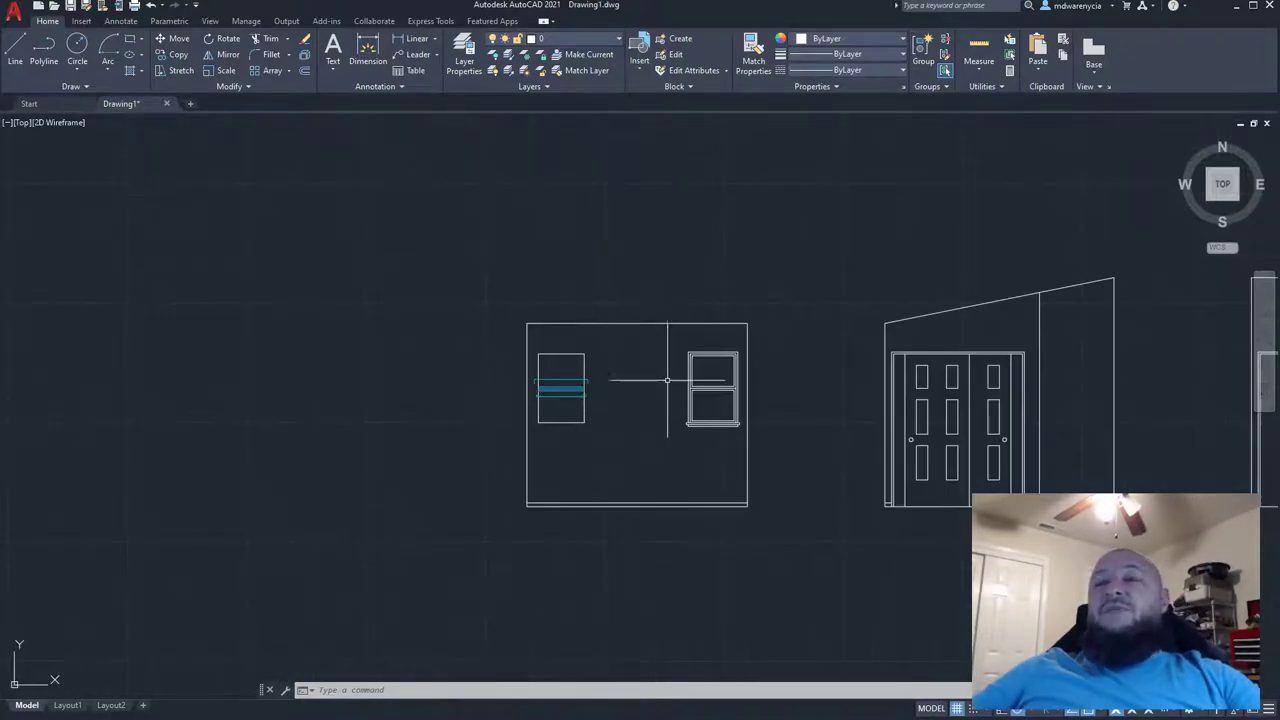
scroll(677, 391, up, 6)
scroll(654, 443, down, 2)
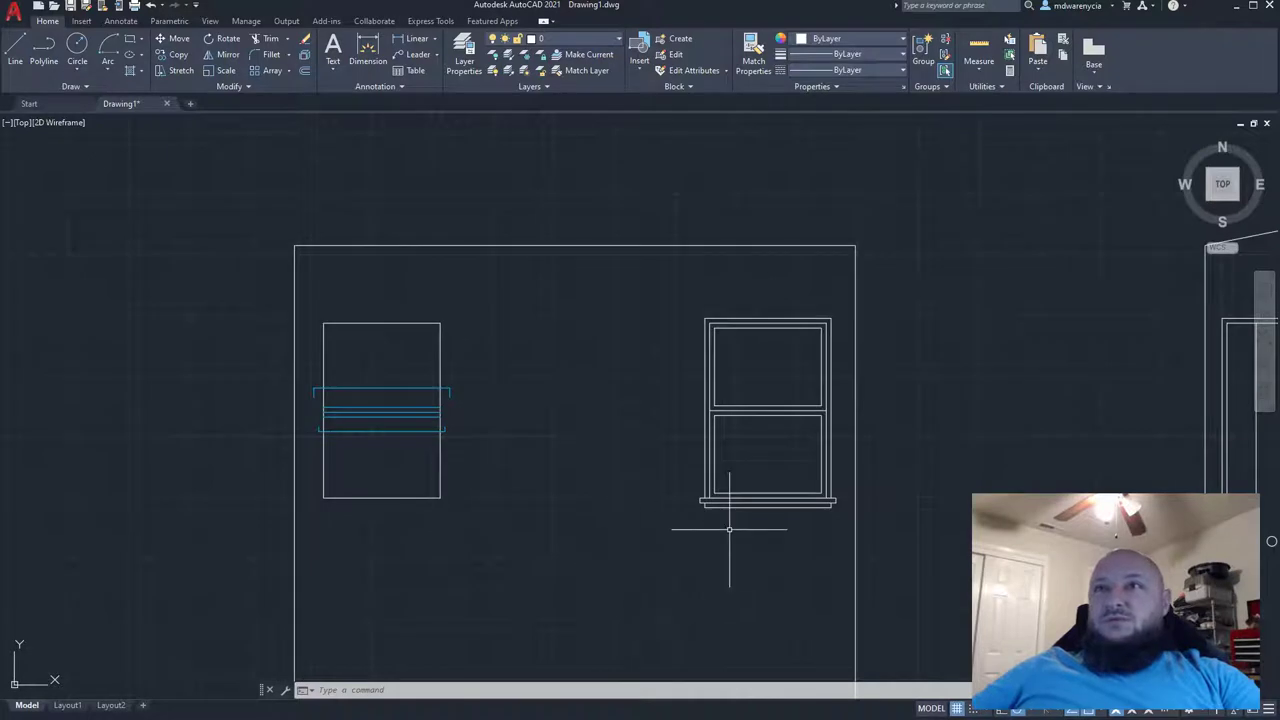
- Erase the plain window outline on the wall's left side together with its leftover blue plan symbol
middle_drag(572, 608, 585, 488)
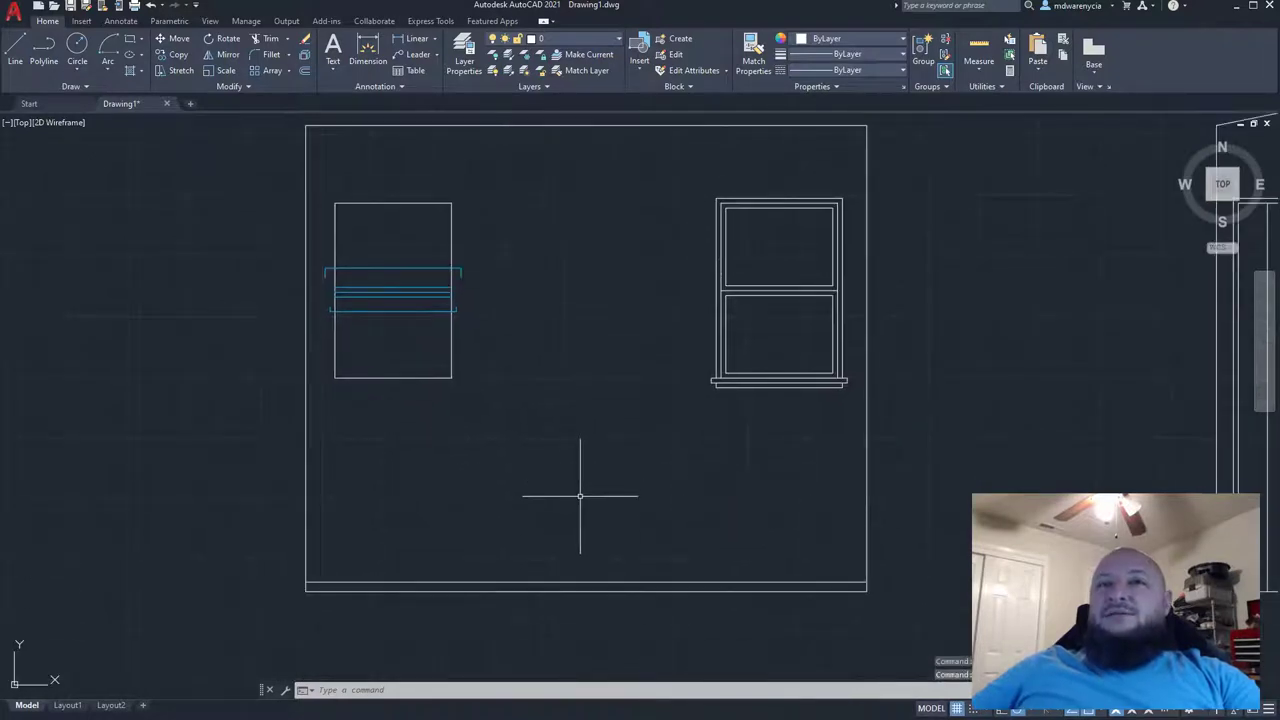
click(580, 495)
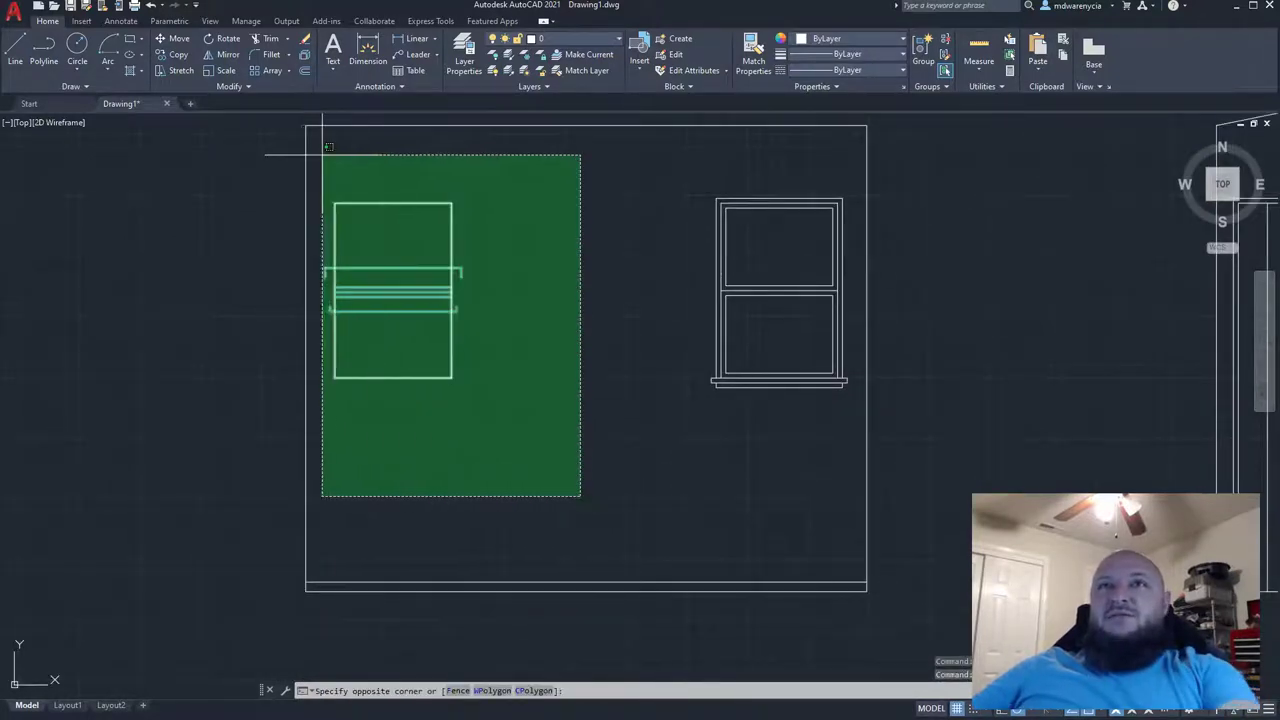
click(320, 157)
key(Delete)
click(850, 442)
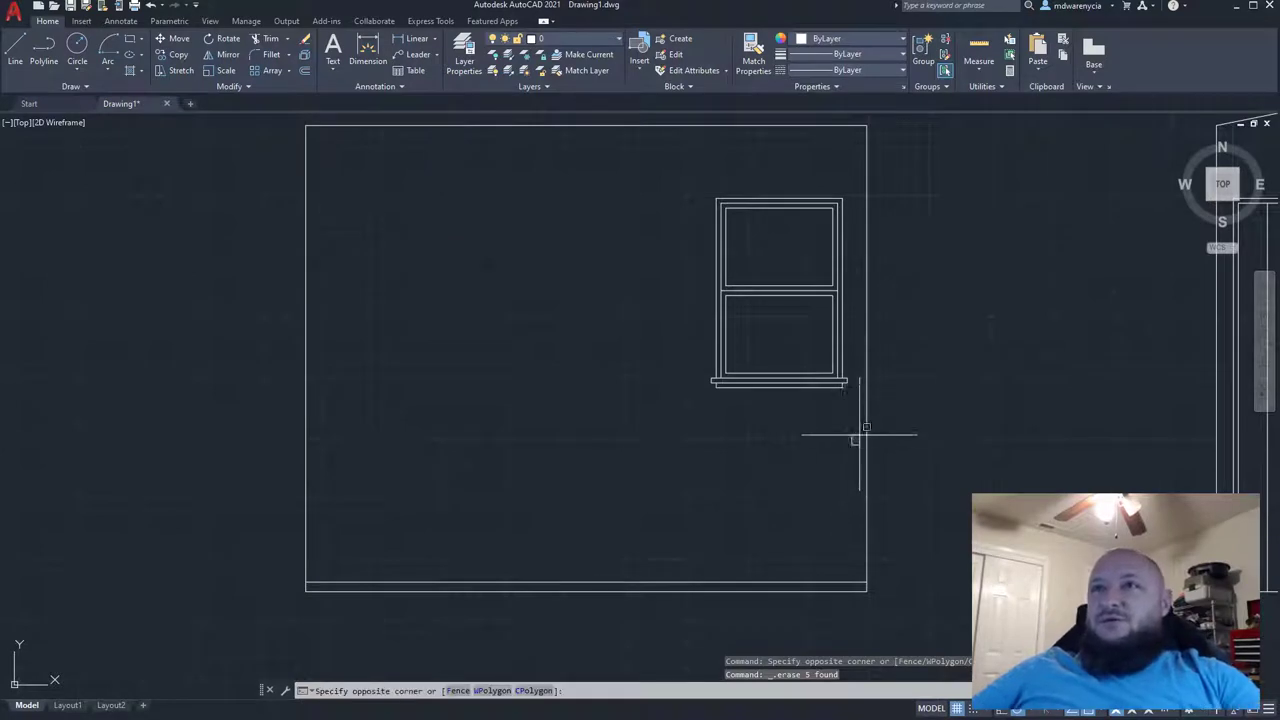
click(668, 172)
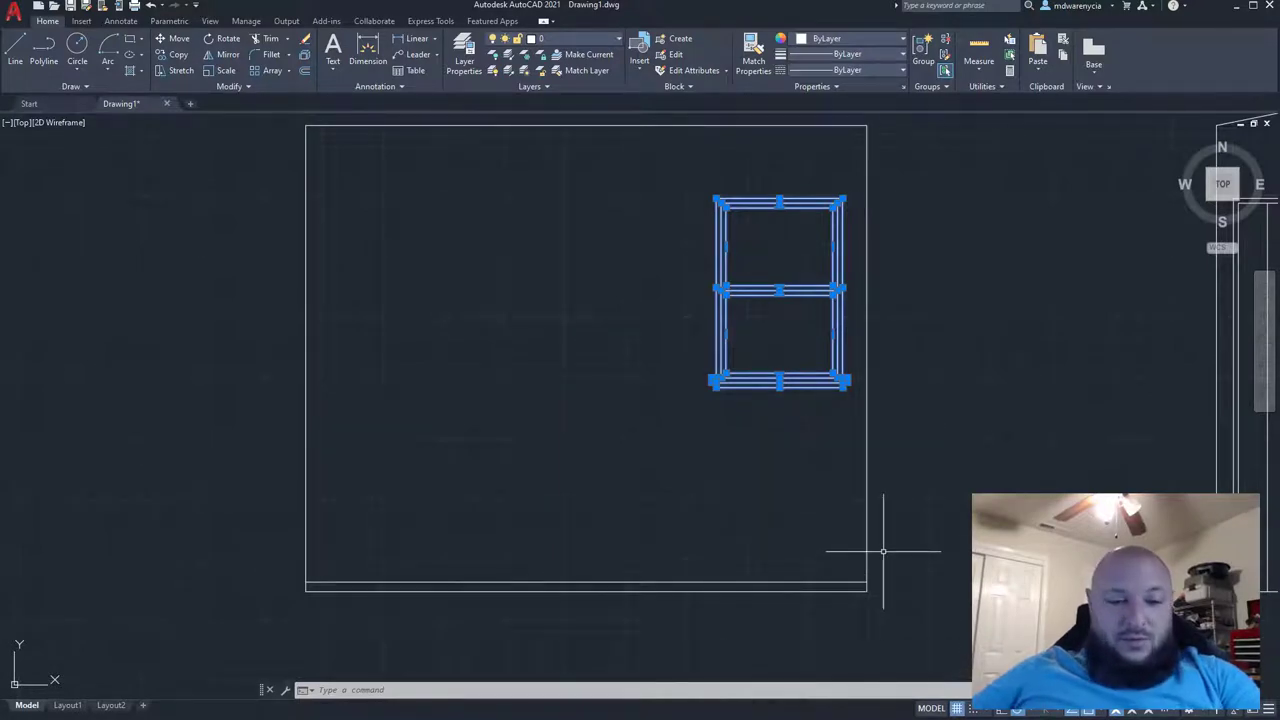
text(co)
key(Return)
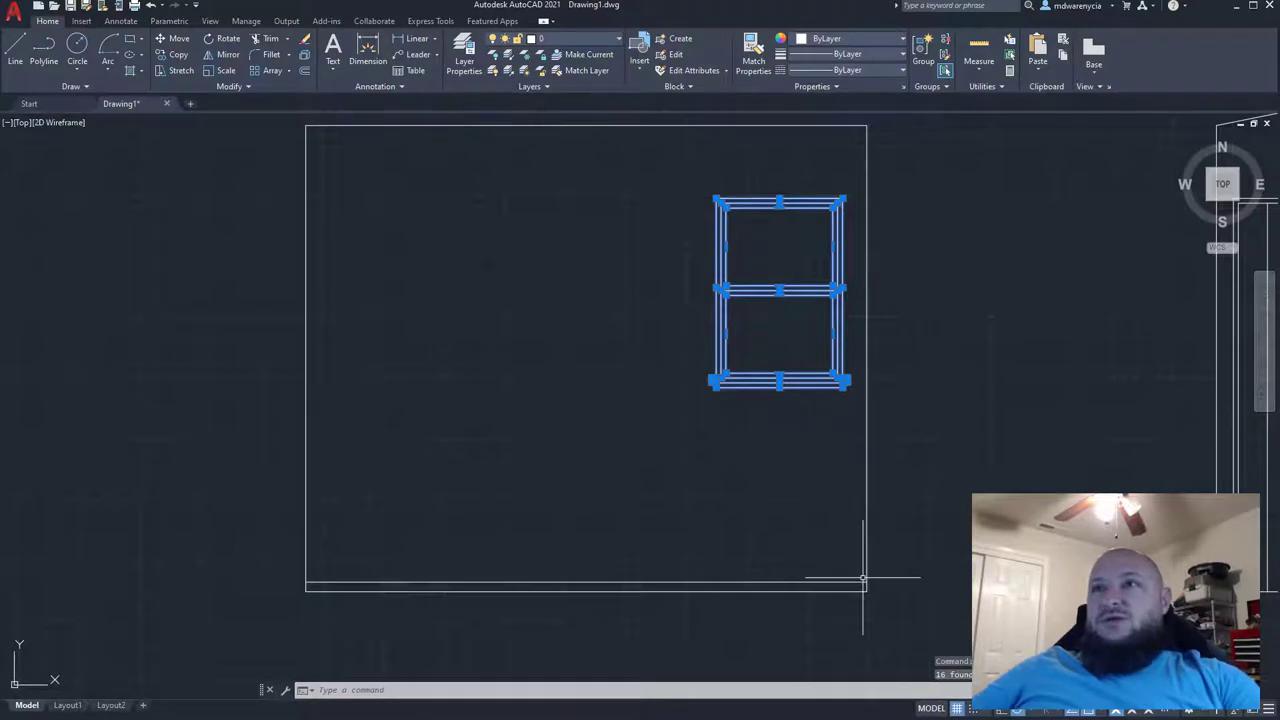
key(Escape)
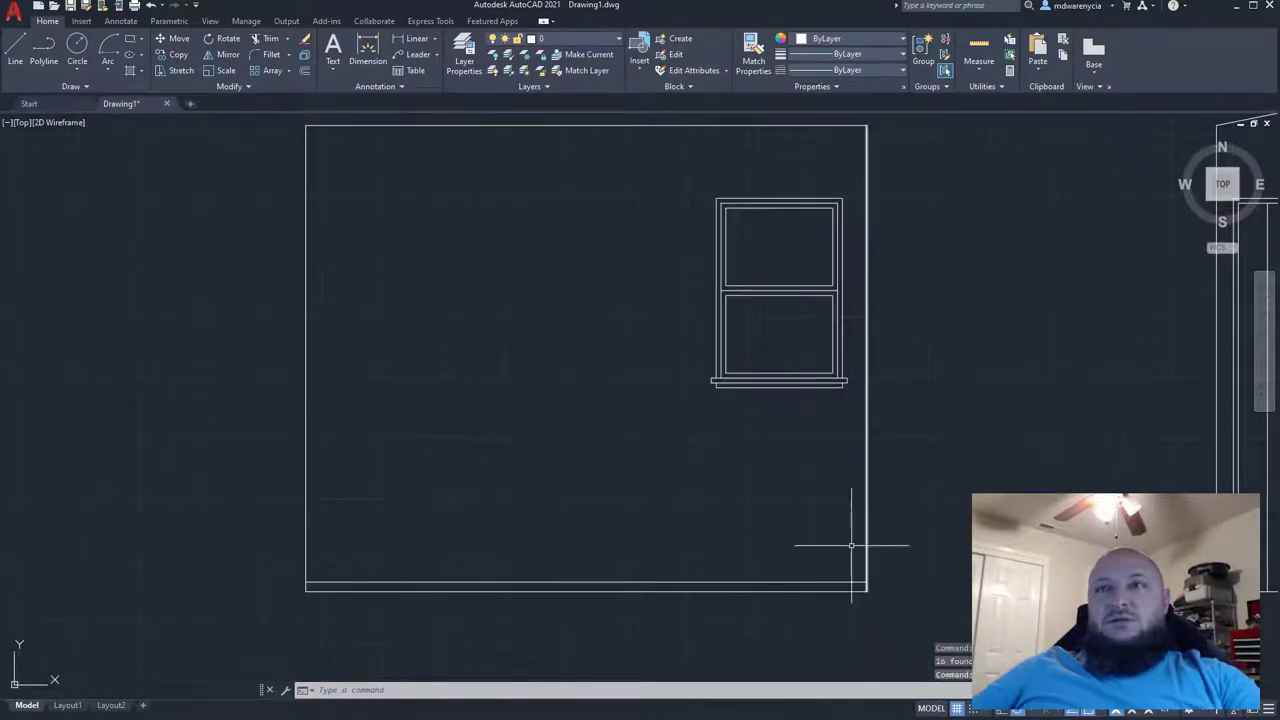
- Copy the whole detailed window, using the baseboard's top right corner as base point and its top left corner as destination
click(857, 443)
click(679, 179)
text(co)
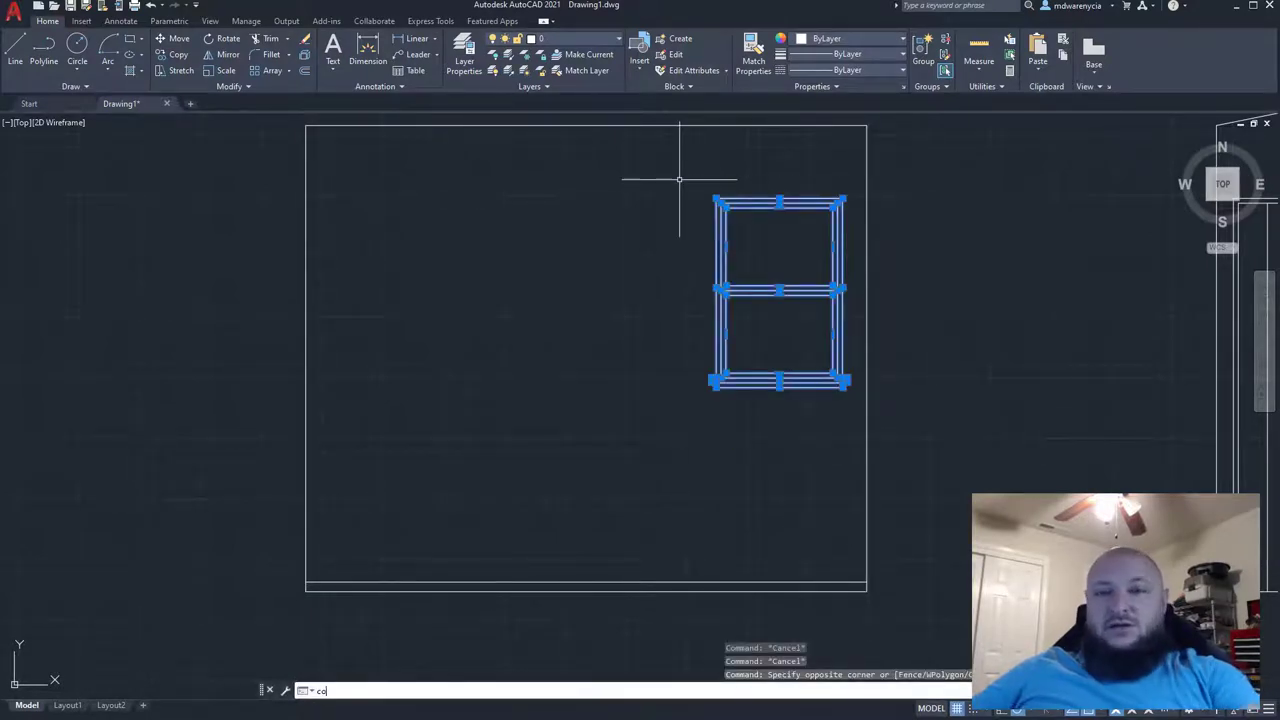
key(Return)
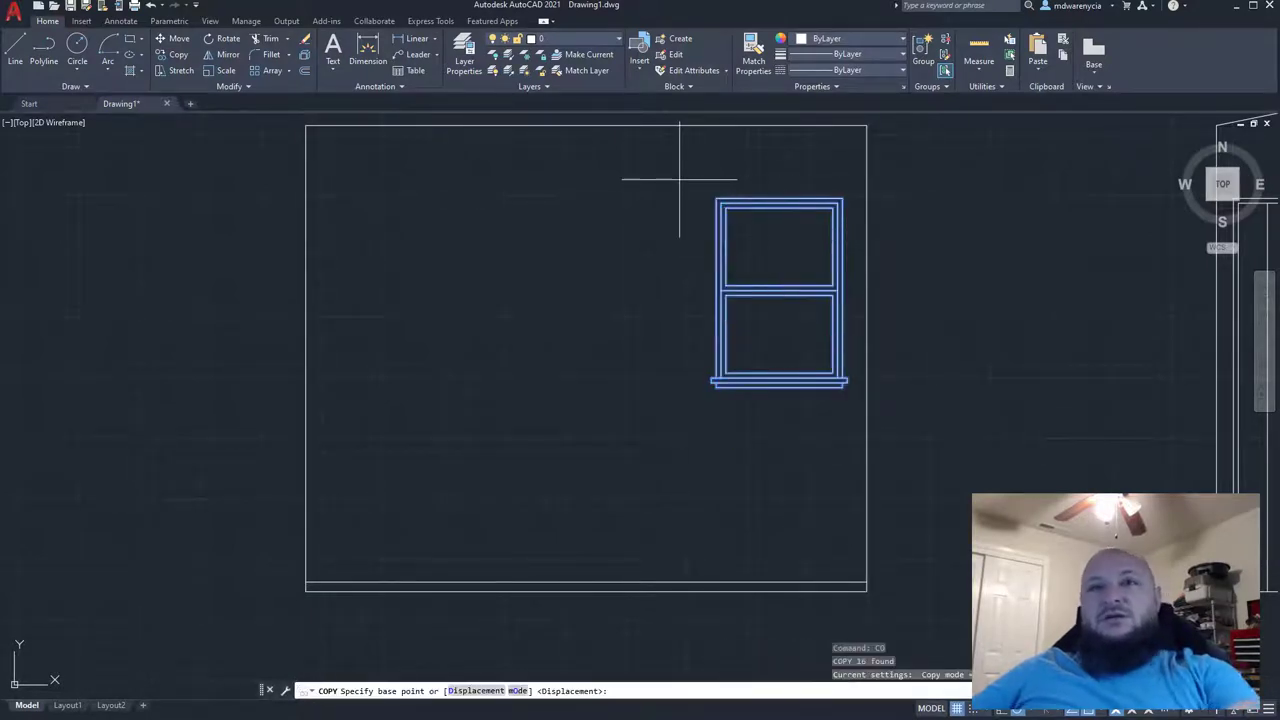
click(866, 581)
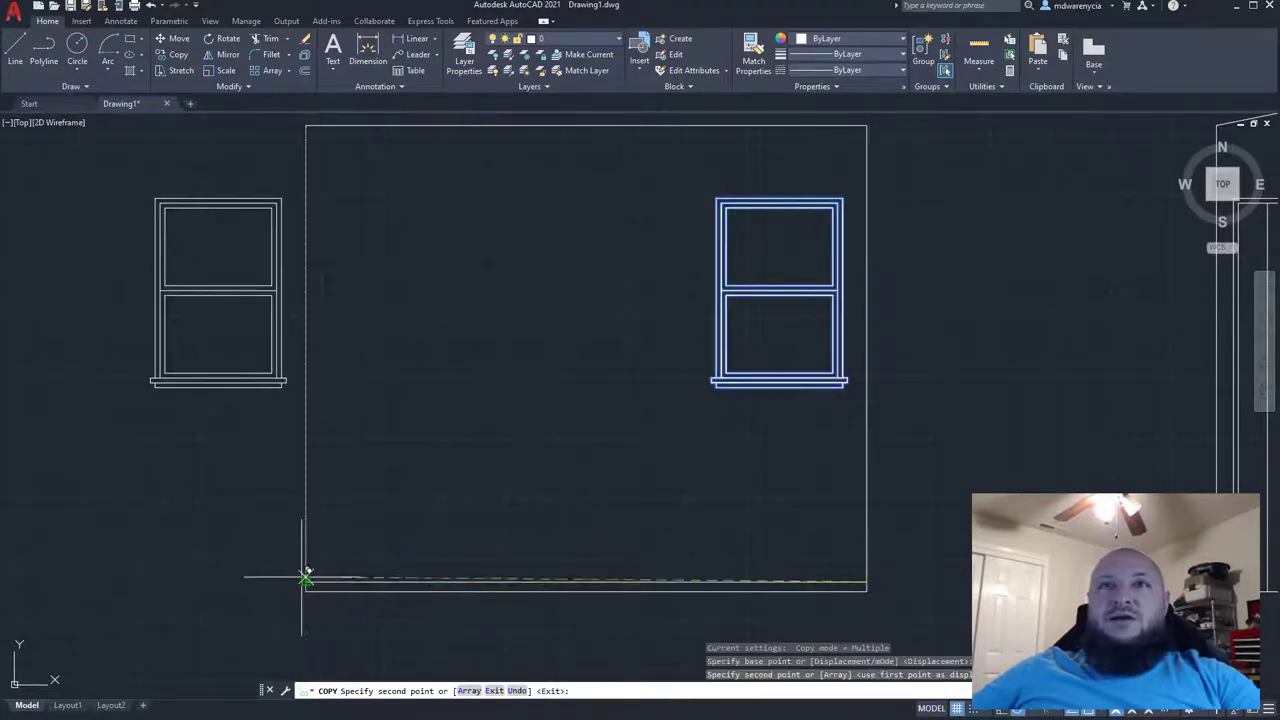
click(306, 581)
key(Escape)
click(290, 421)
click(116, 163)
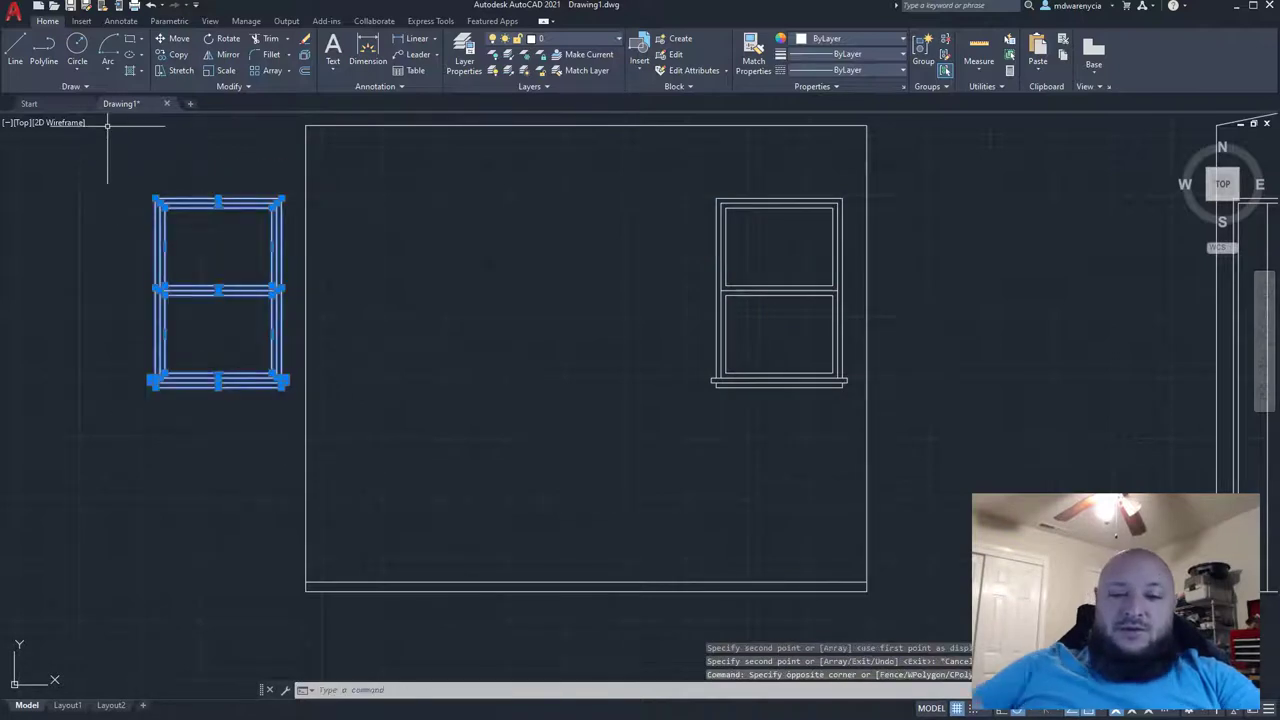
text(mir)
key(Return)
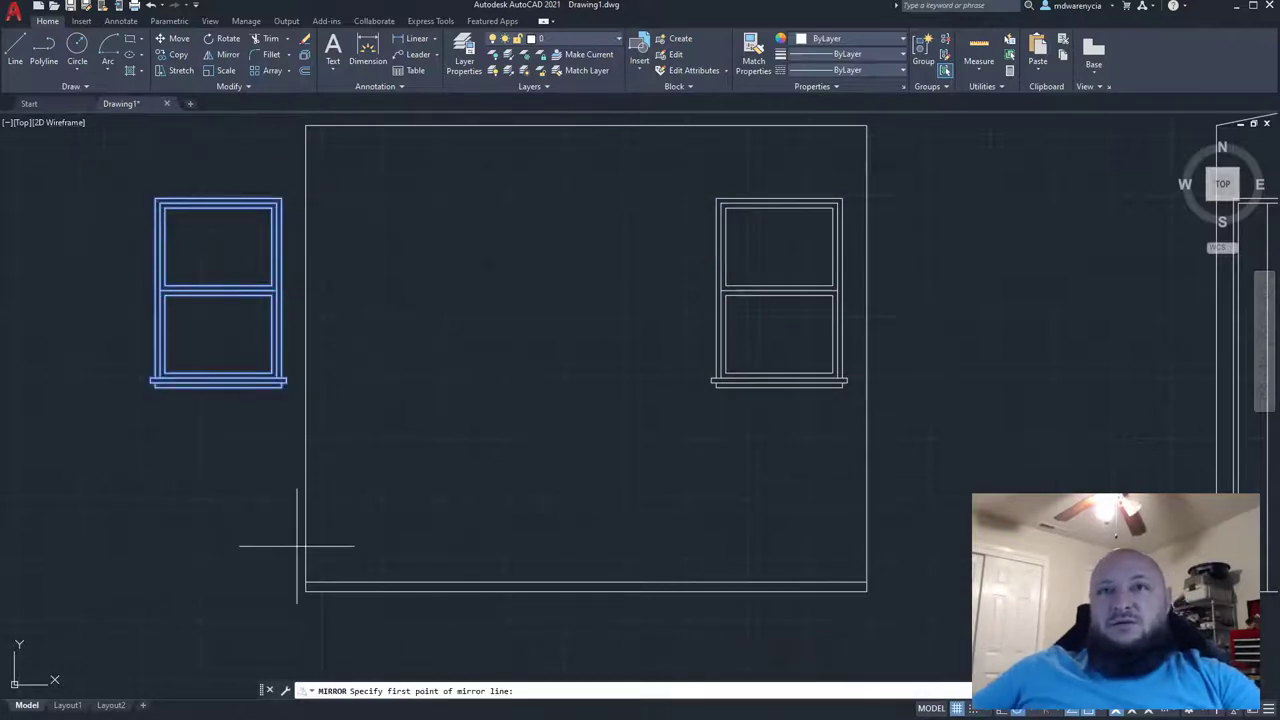
click(306, 581)
click(300, 428)
key(Escape)
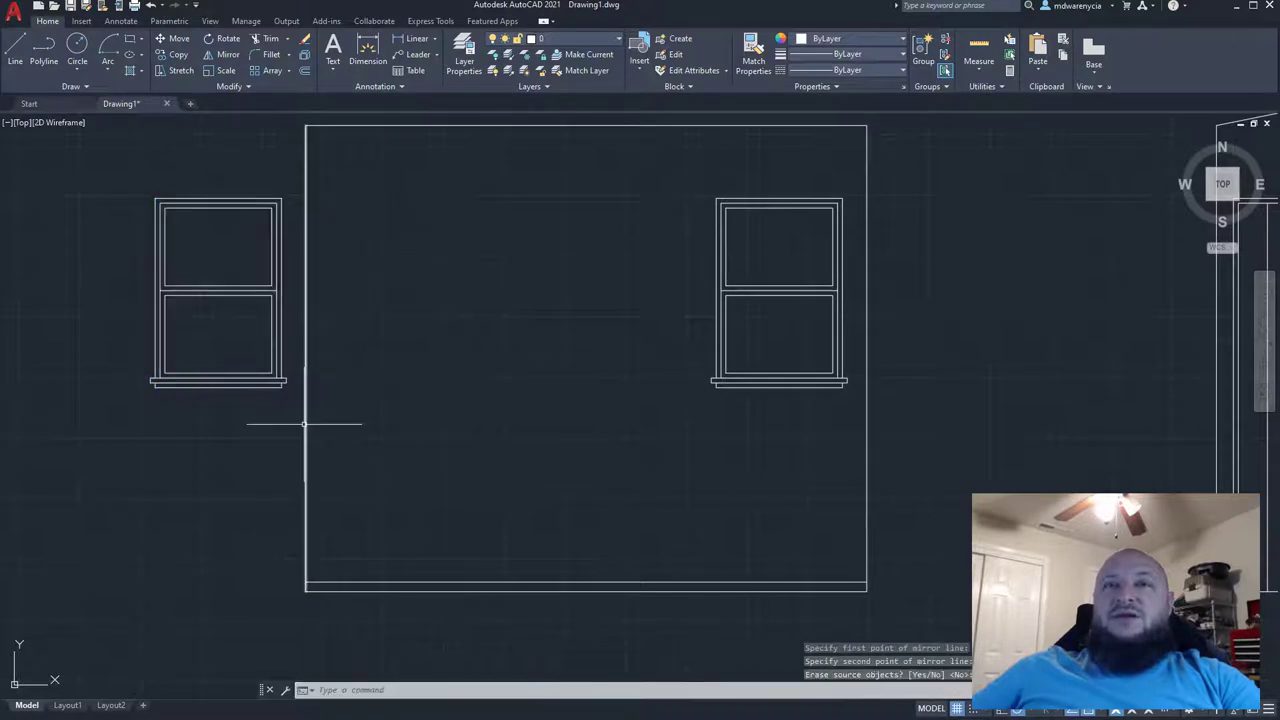
- Mirror the copied window vertically across the wall's left edge into the elevation, erasing the source objects
key(Return)
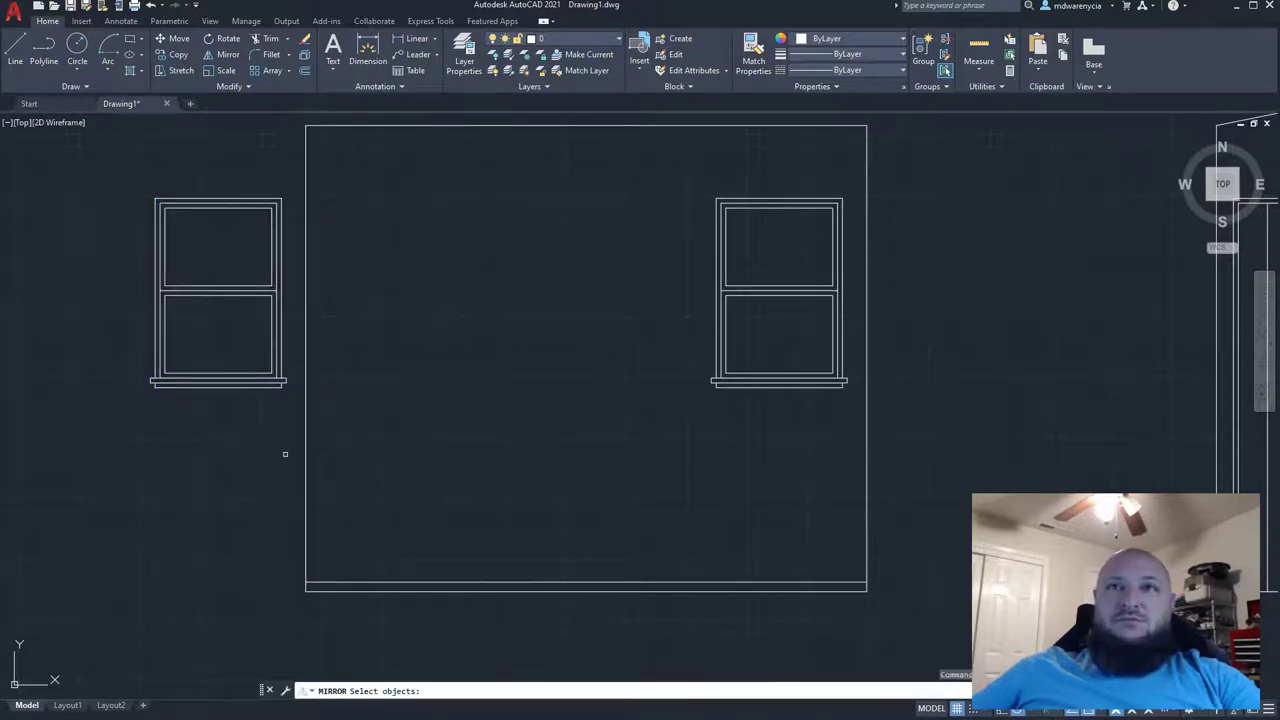
click(285, 454)
click(86, 163)
key(Return)
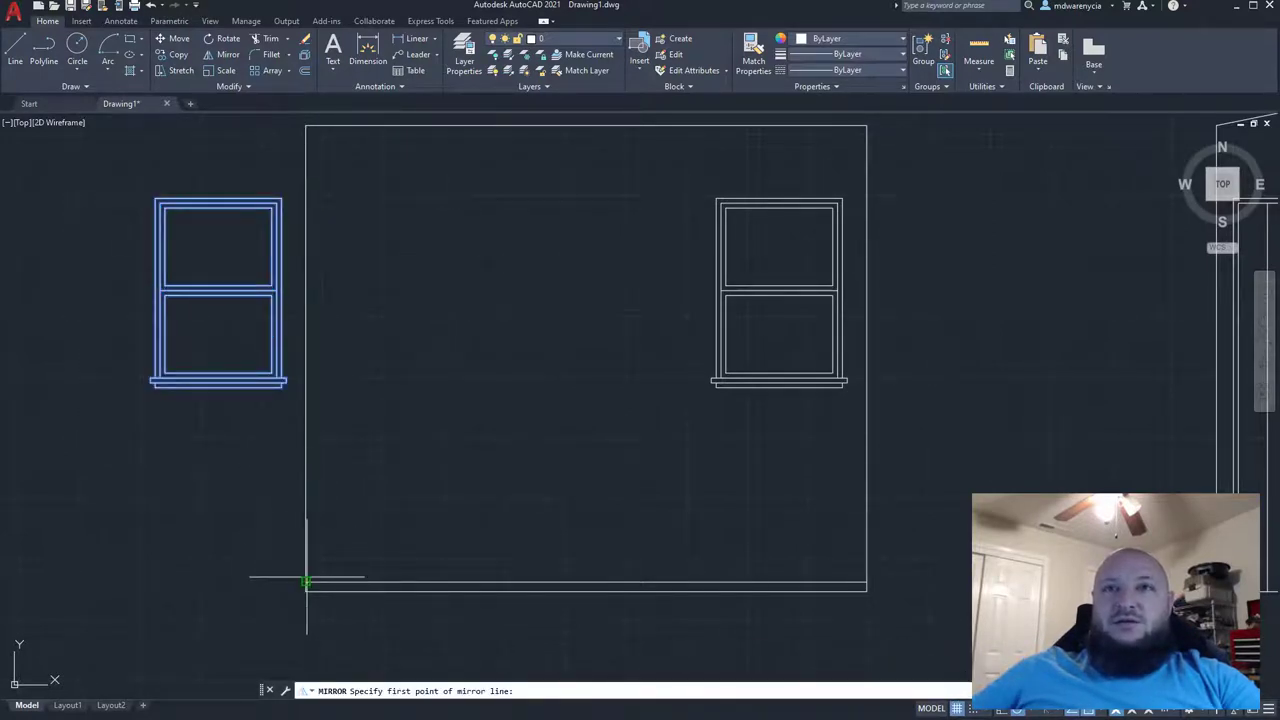
click(306, 581)
click(306, 477)
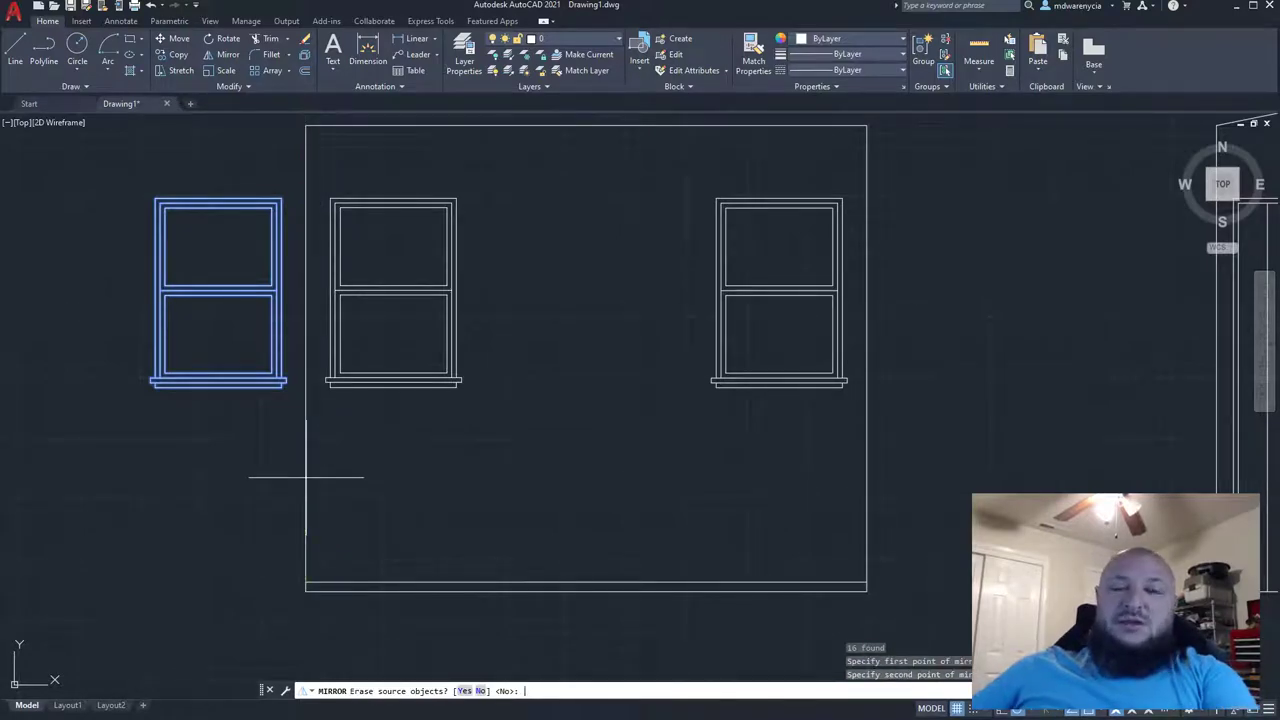
text(y)
key(Return)
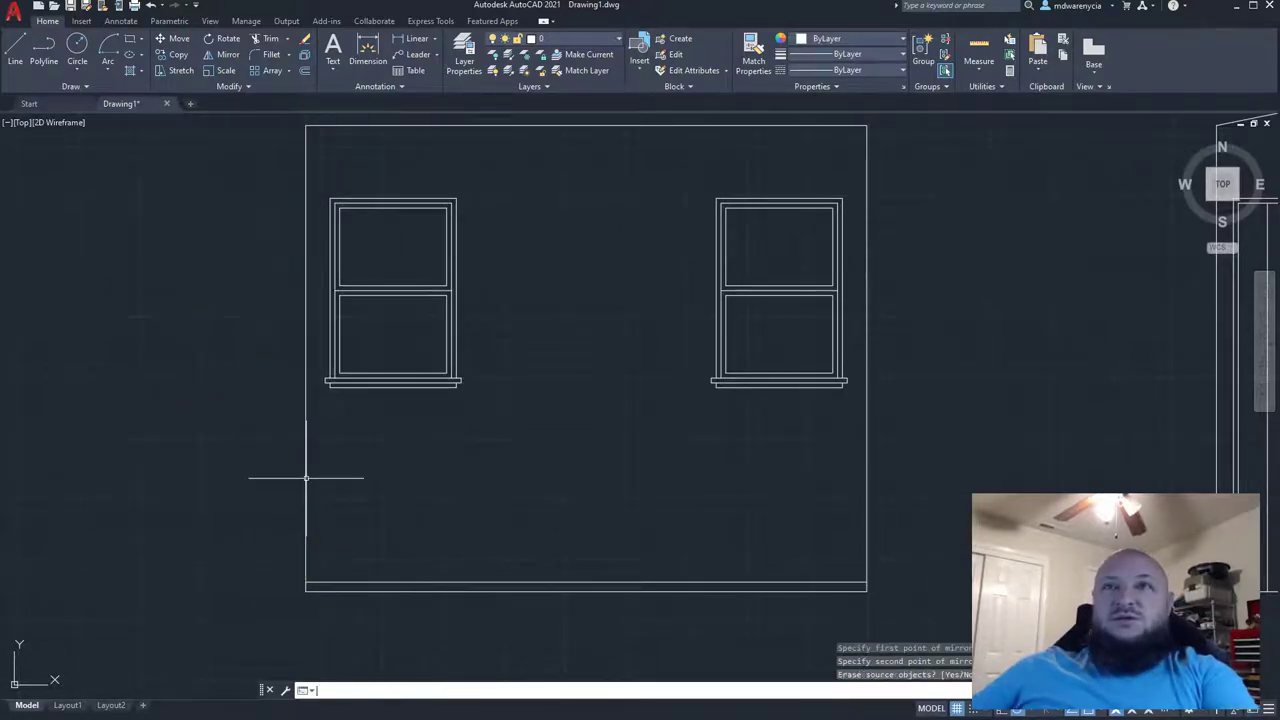
key(Escape)
key(Escape)
- Review the four wall elevations and compare them with the floor plan beside them
scroll(360, 520, down, 4)
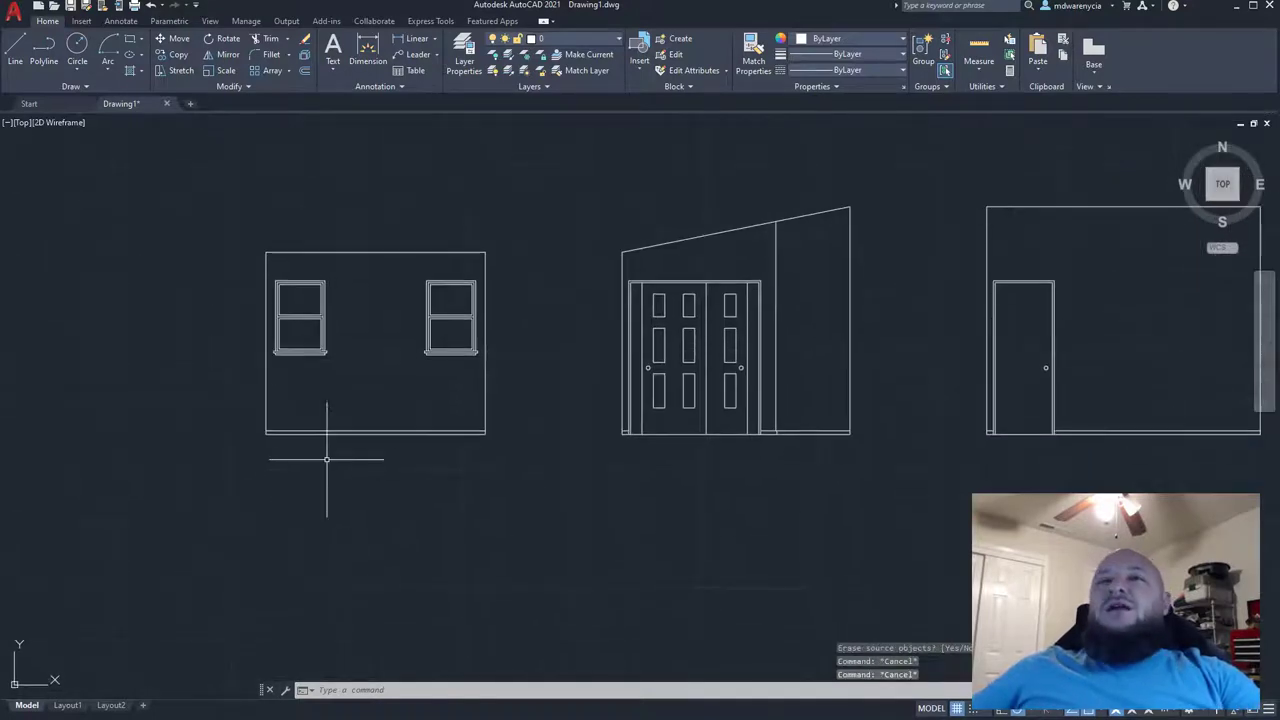
click(348, 378)
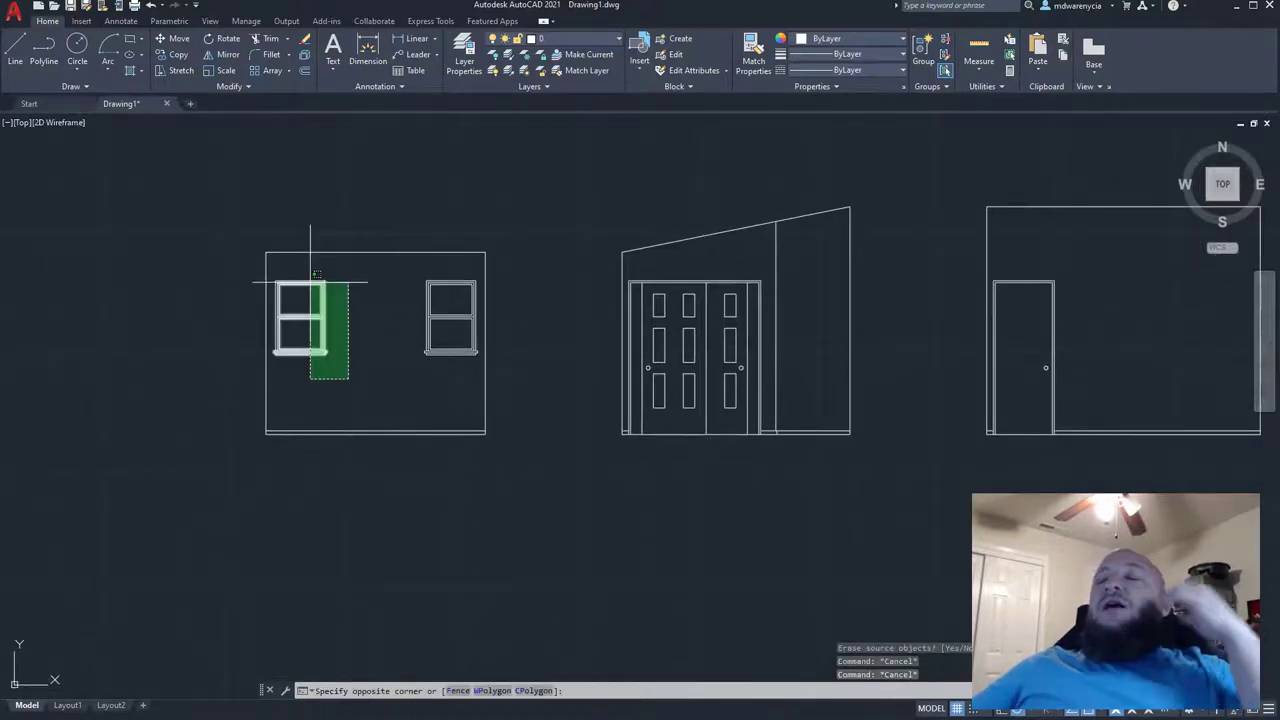
click(289, 457)
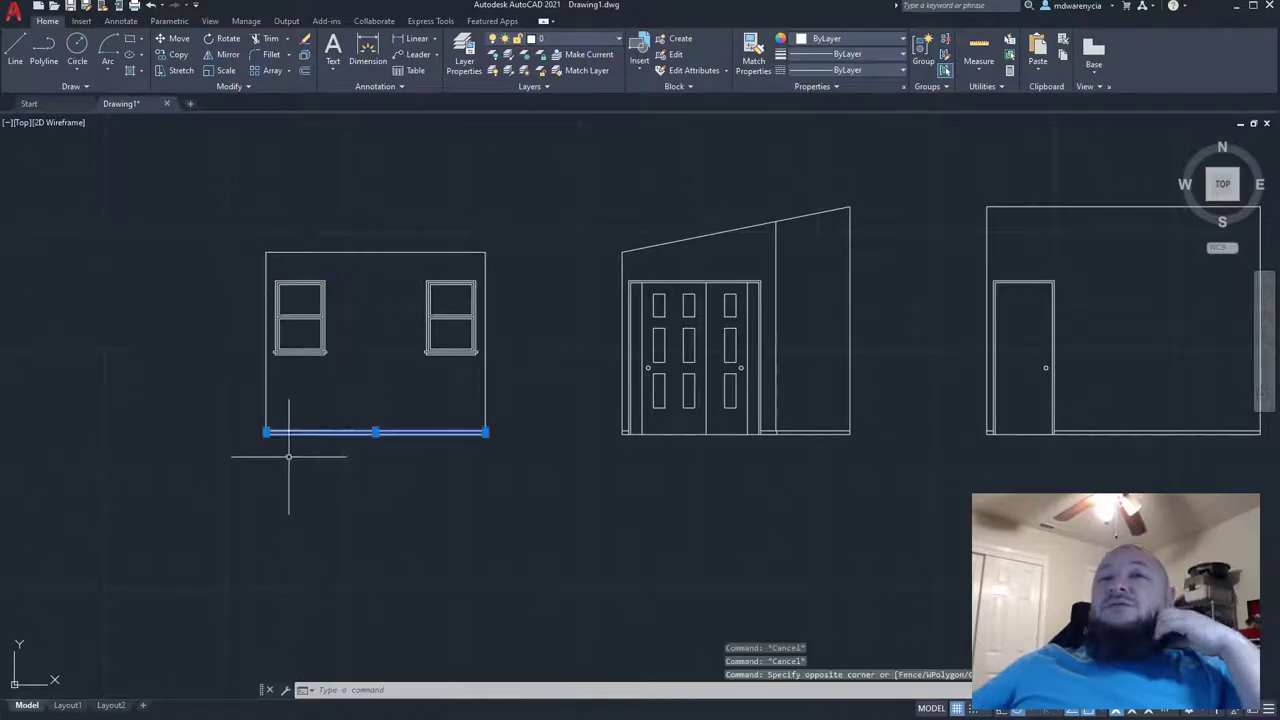
key(Escape)
scroll(580, 522, down, 3)
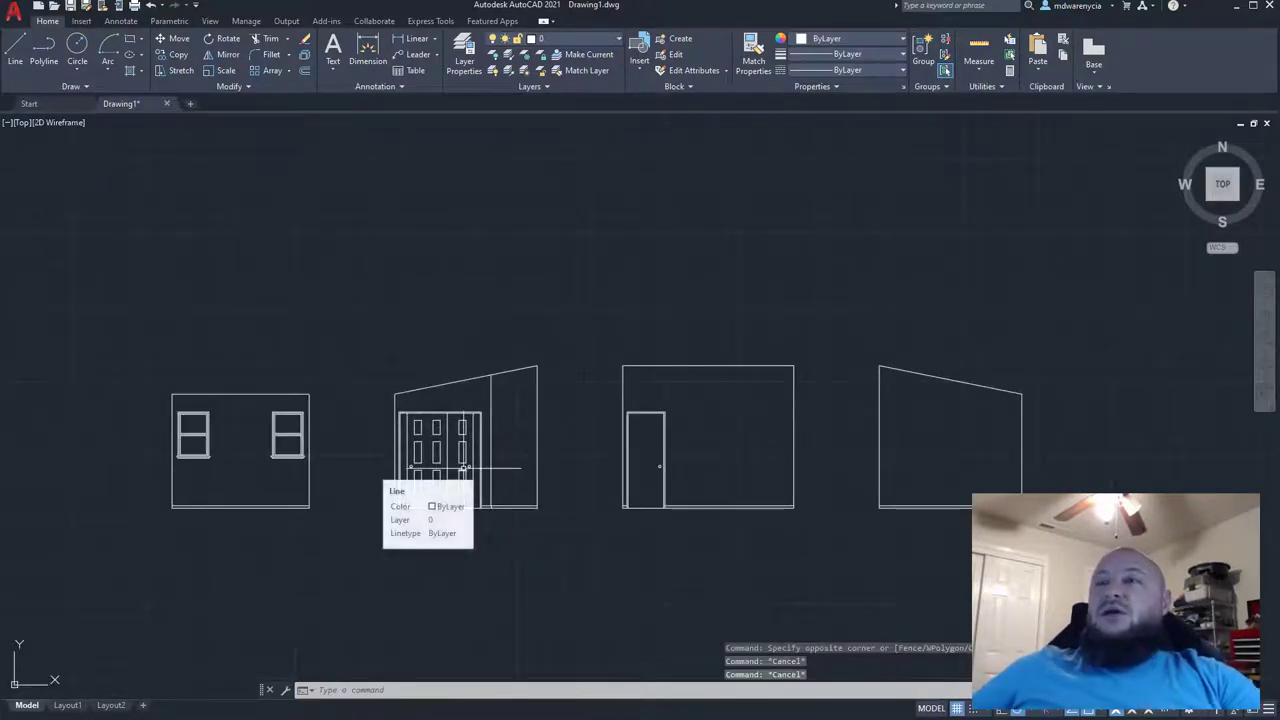
scroll(365, 527, down, 5)
middle_drag(322, 570, 422, 442)
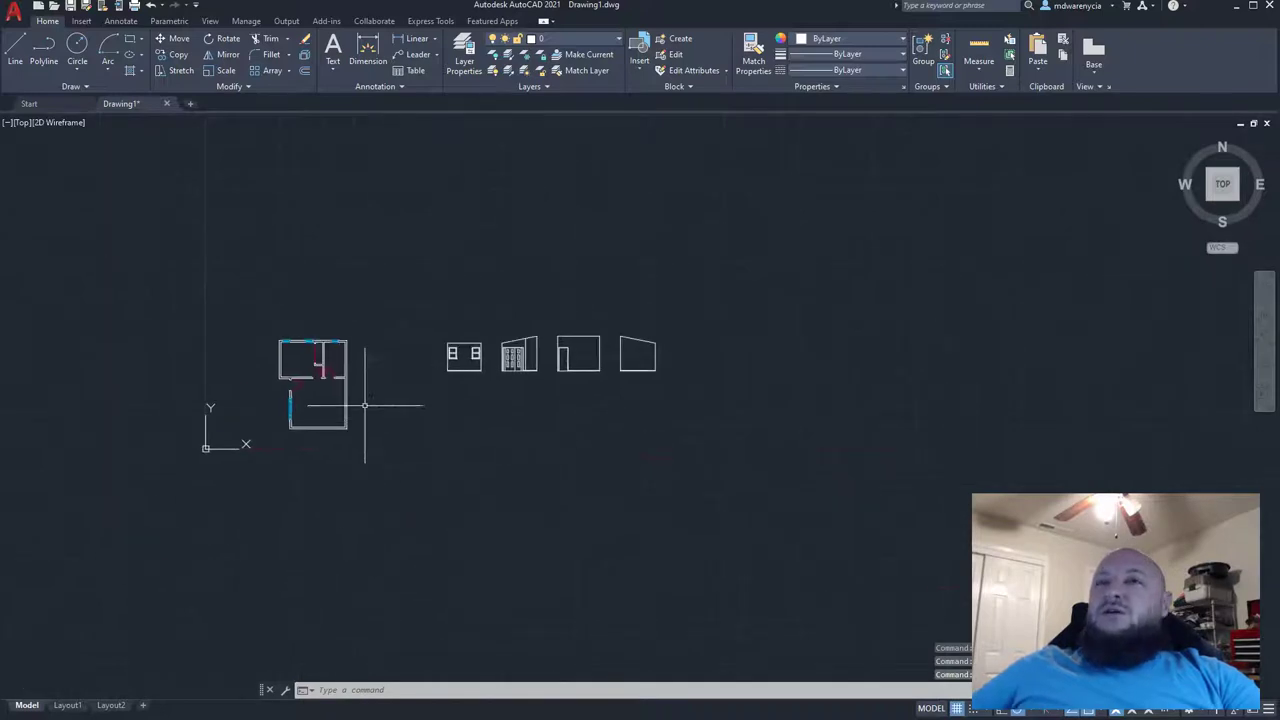
scroll(356, 372, up, 4)
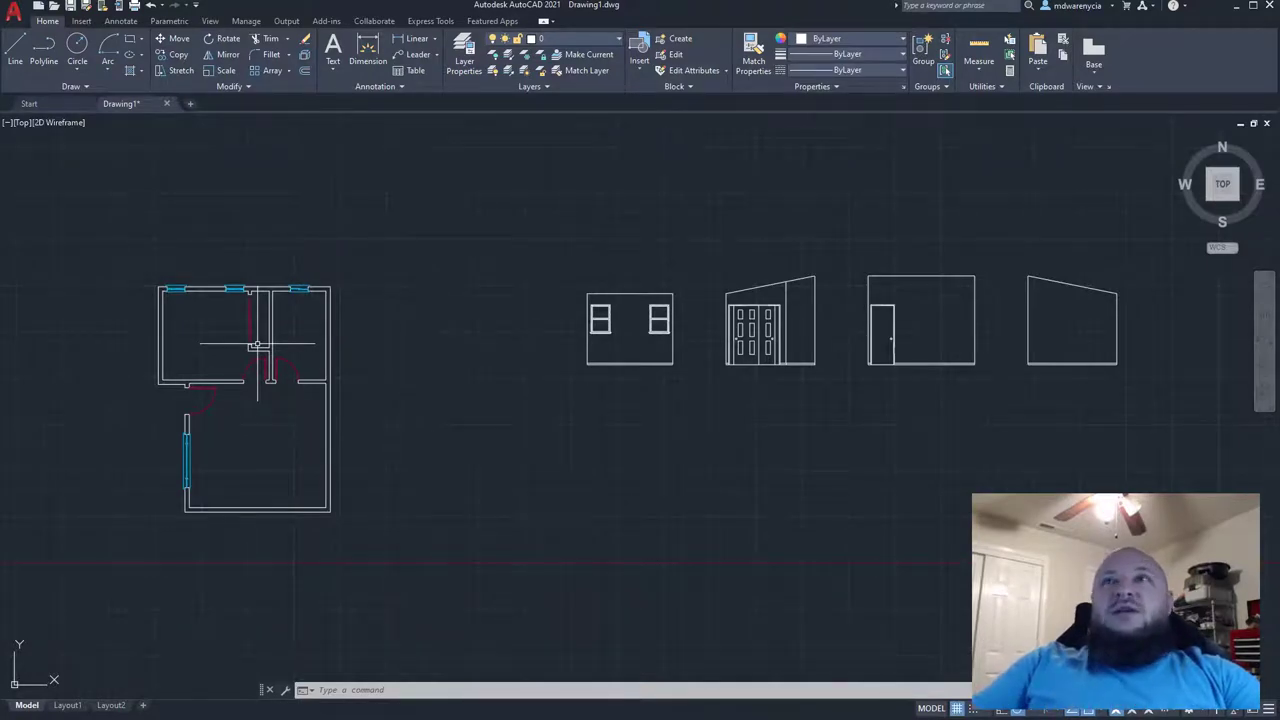
- Draw a long horizontal baseline below the row of four wall elevations
scroll(300, 330, up, 3)
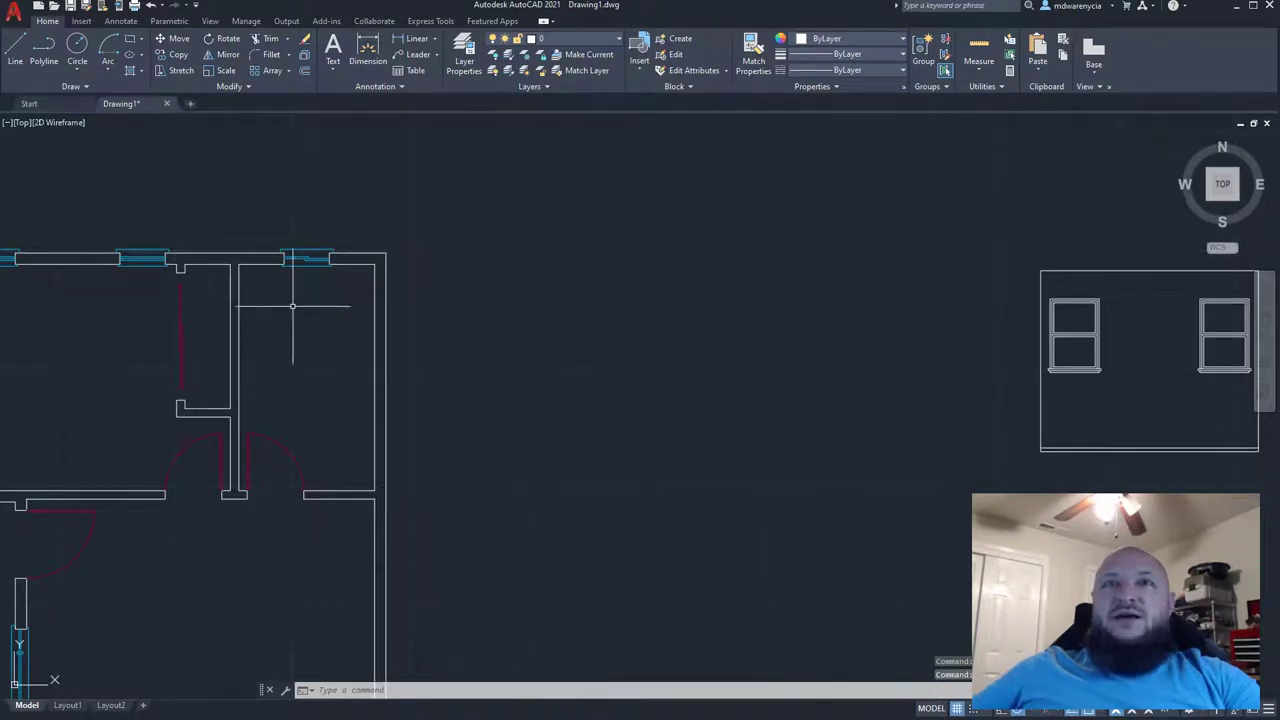
scroll(440, 436, down, 2)
middle_drag(495, 450, 312, 359)
scroll(179, 316, down, 1)
key(l)
key(Return)
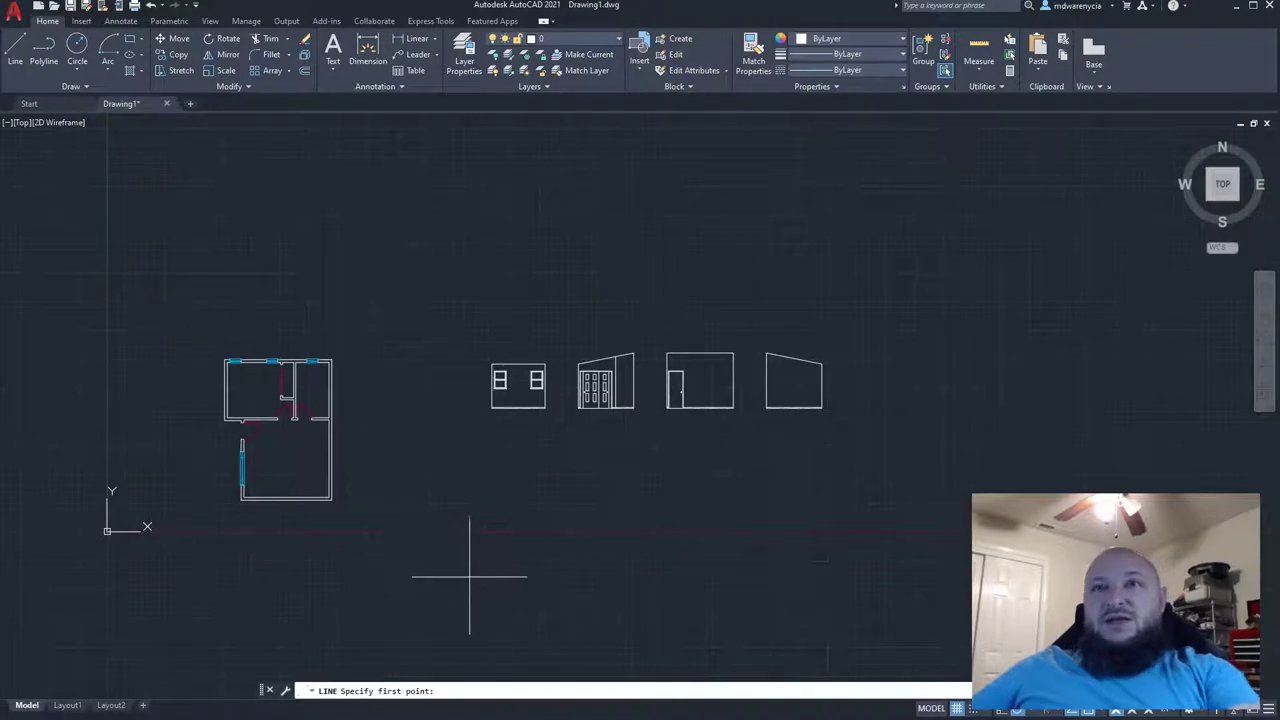
click(475, 488)
click(863, 486)
key(Escape)
key(Escape)
scroll(362, 448, up, 4)
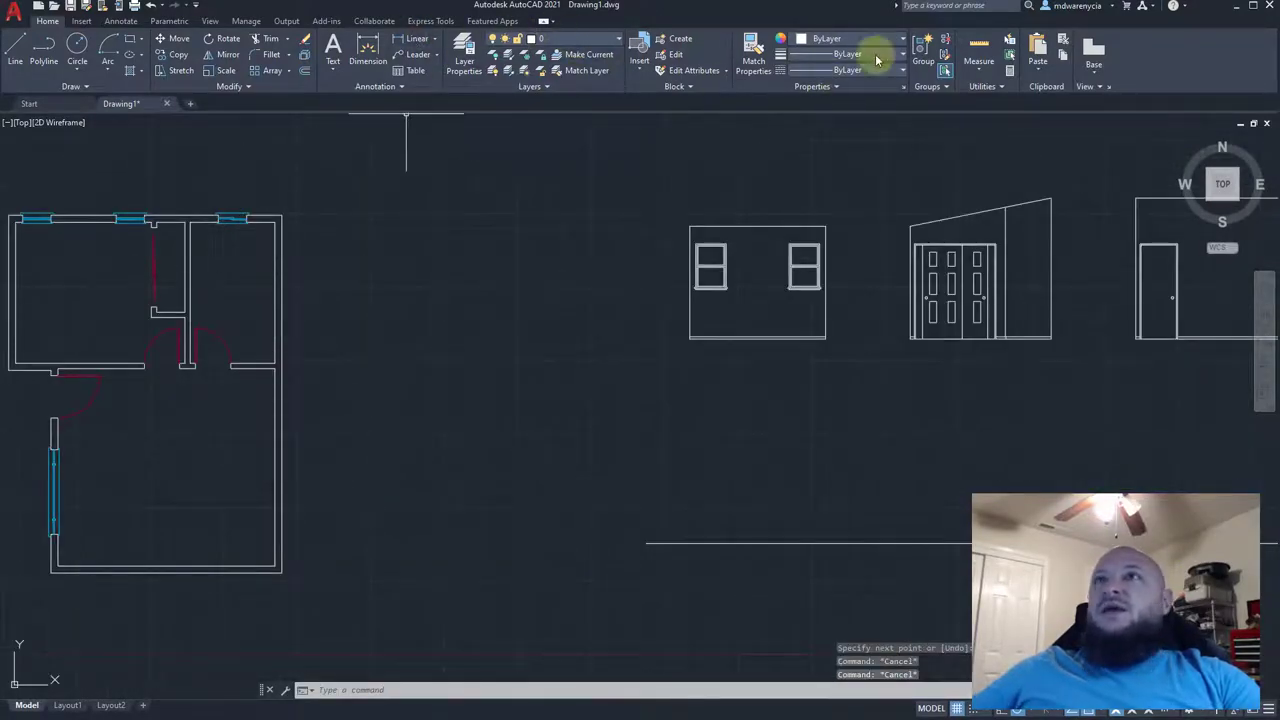
- Measure the window in the small upper right room of the floor plan
click(975, 42)
scroll(117, 313, up, 2)
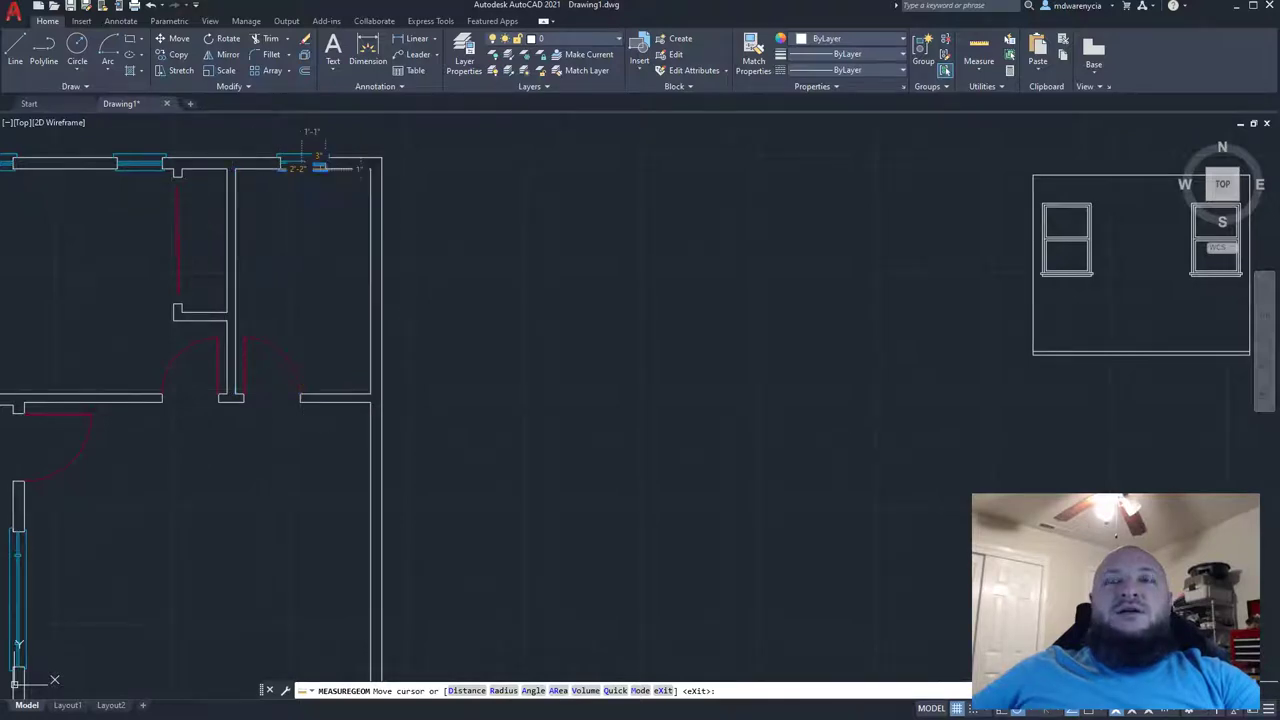
key(Escape)
- Draw a wall outline 8' high and 6' wide on the baseline, starting from the baseline's left end
middle_drag(616, 384, 400, 312)
scroll(410, 320, down, 2)
middle_drag(554, 433, 343, 379)
text(l)
key(Return)
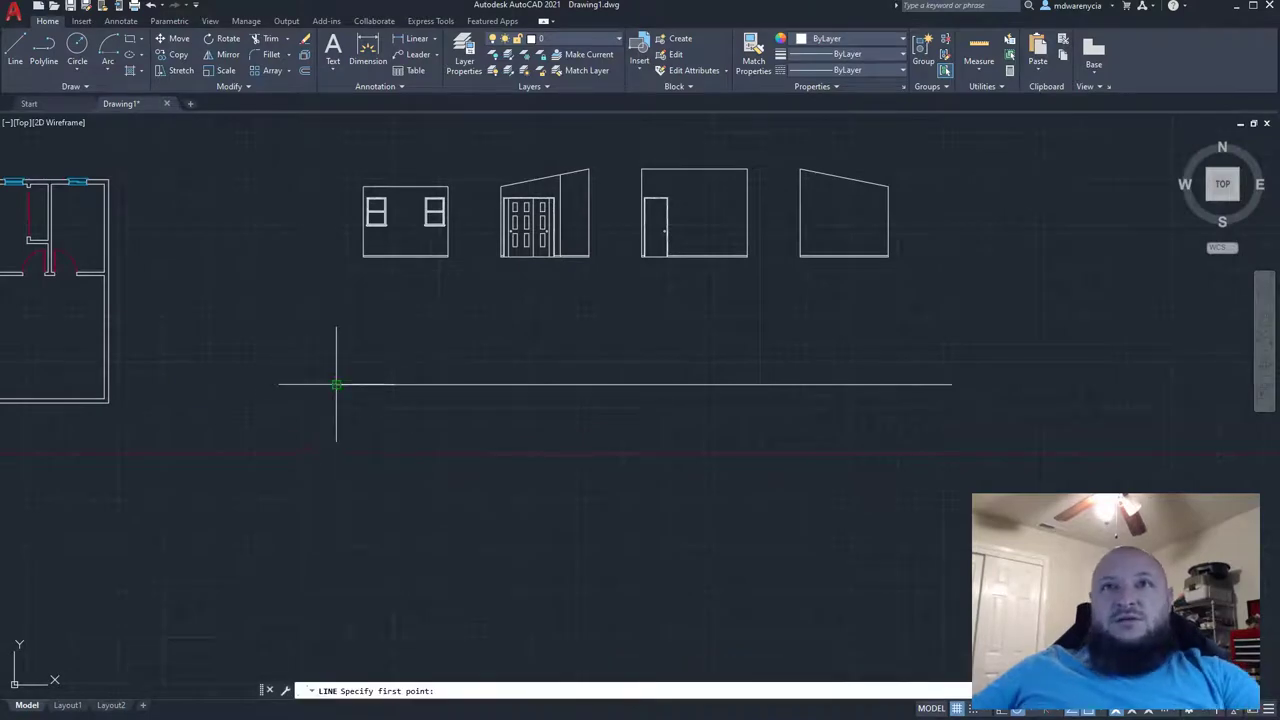
click(336, 384)
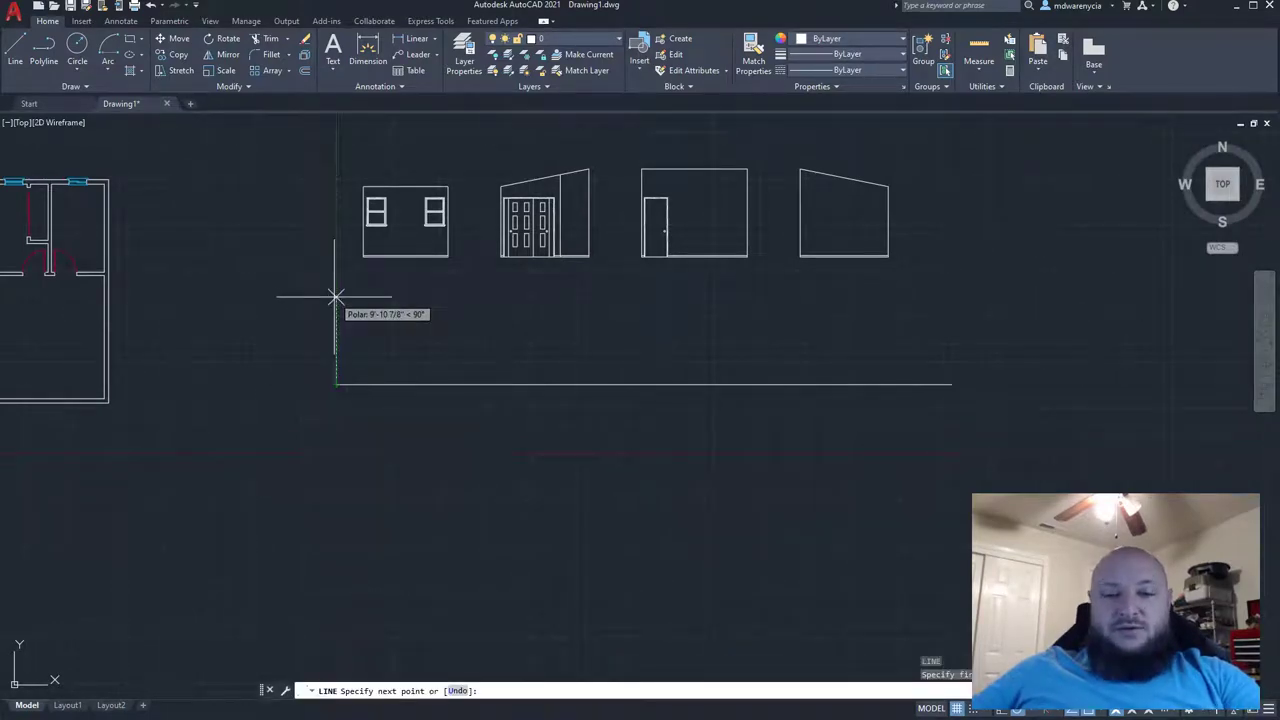
text(8')
key(Return)
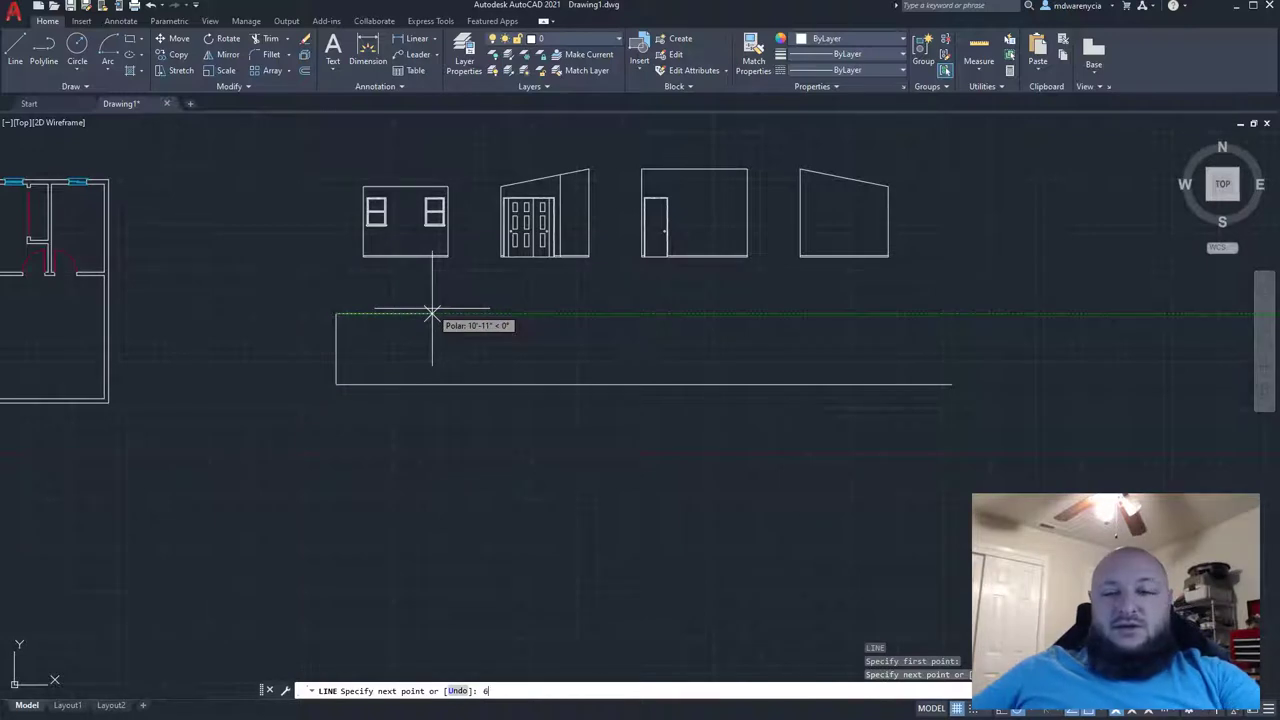
text(6)
key(Return)
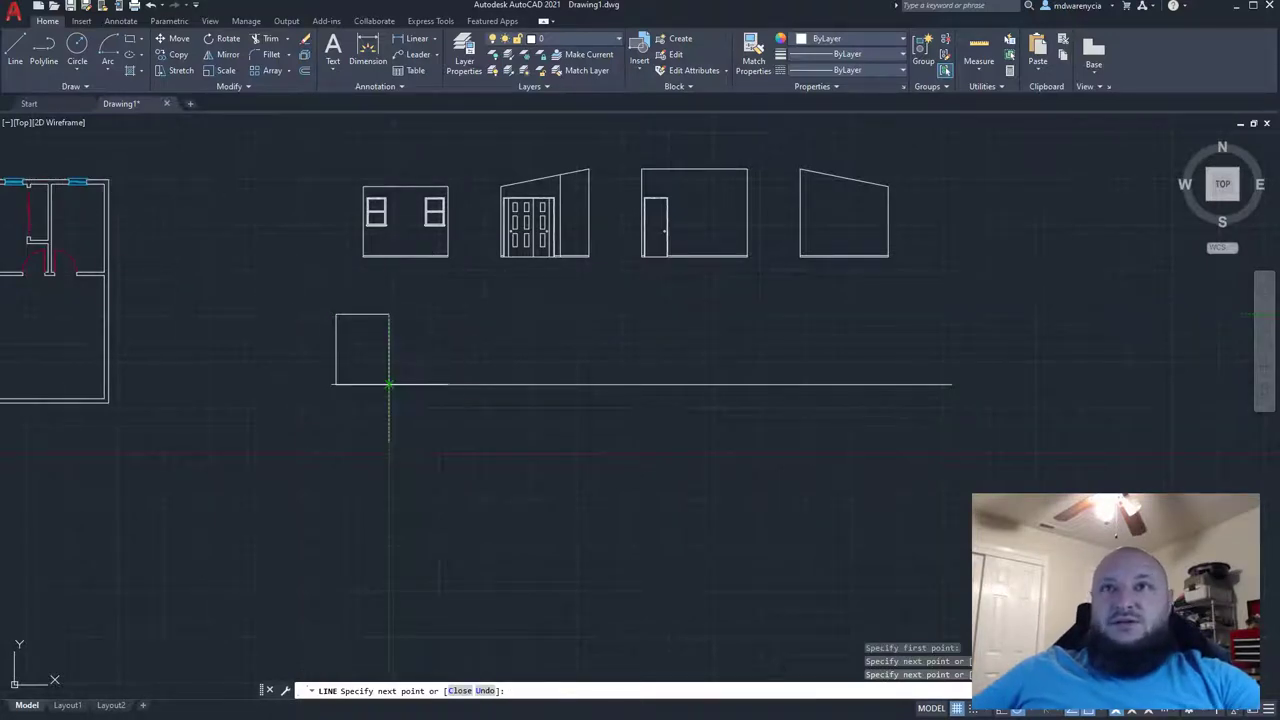
click(389, 384)
key(Escape)
- Offset guide lines 2' inward from the new wall's left and right edges to mark the window's sides
middle_drag(348, 386, 367, 406)
click(386, 371)
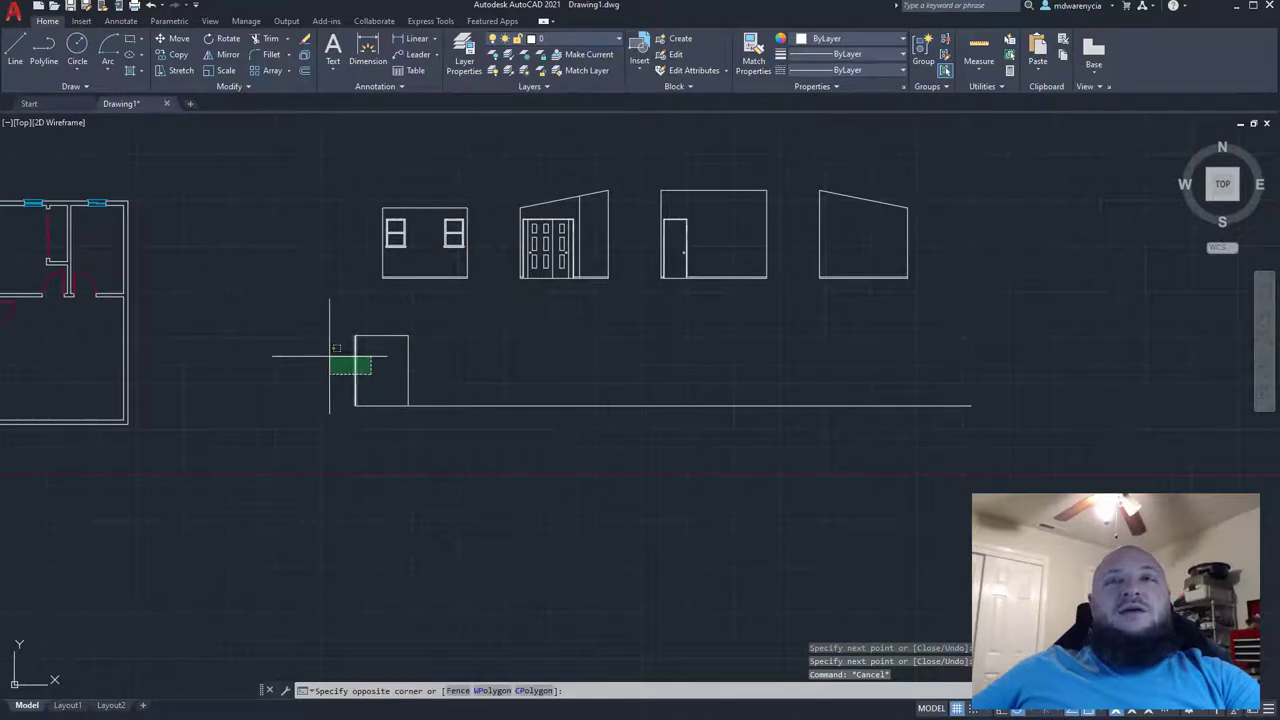
click(330, 354)
text(c)
text(ffse)
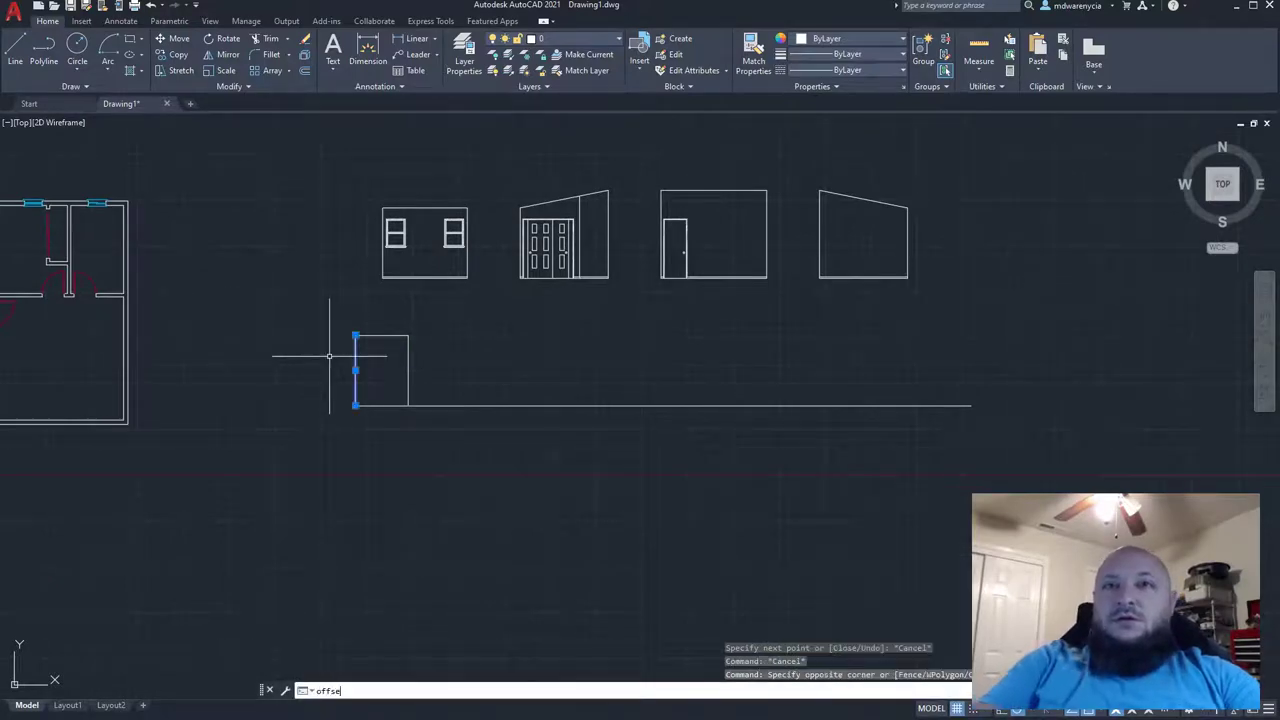
text(t)
key(Return)
text(2')
key(Return)
click(390, 378)
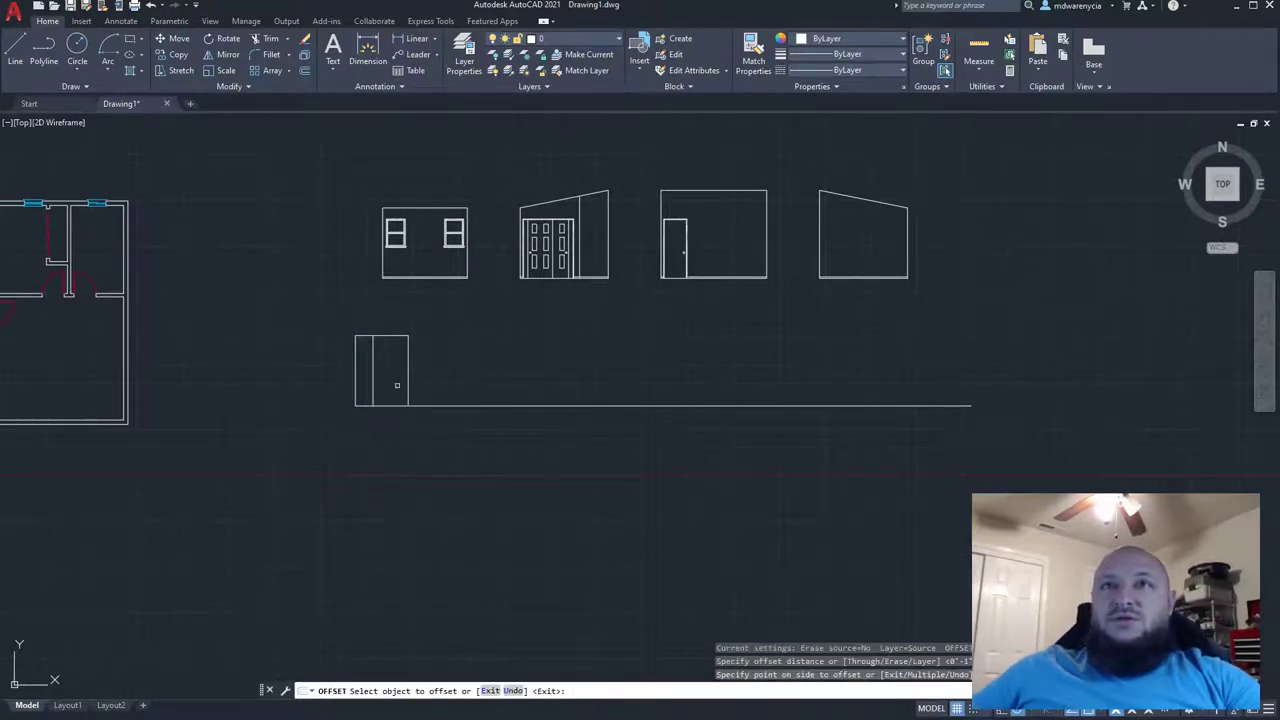
key(Escape)
- Shorten the baseline by stretching its right end back to the new wall's lower right corner
scroll(354, 334, up, 4)
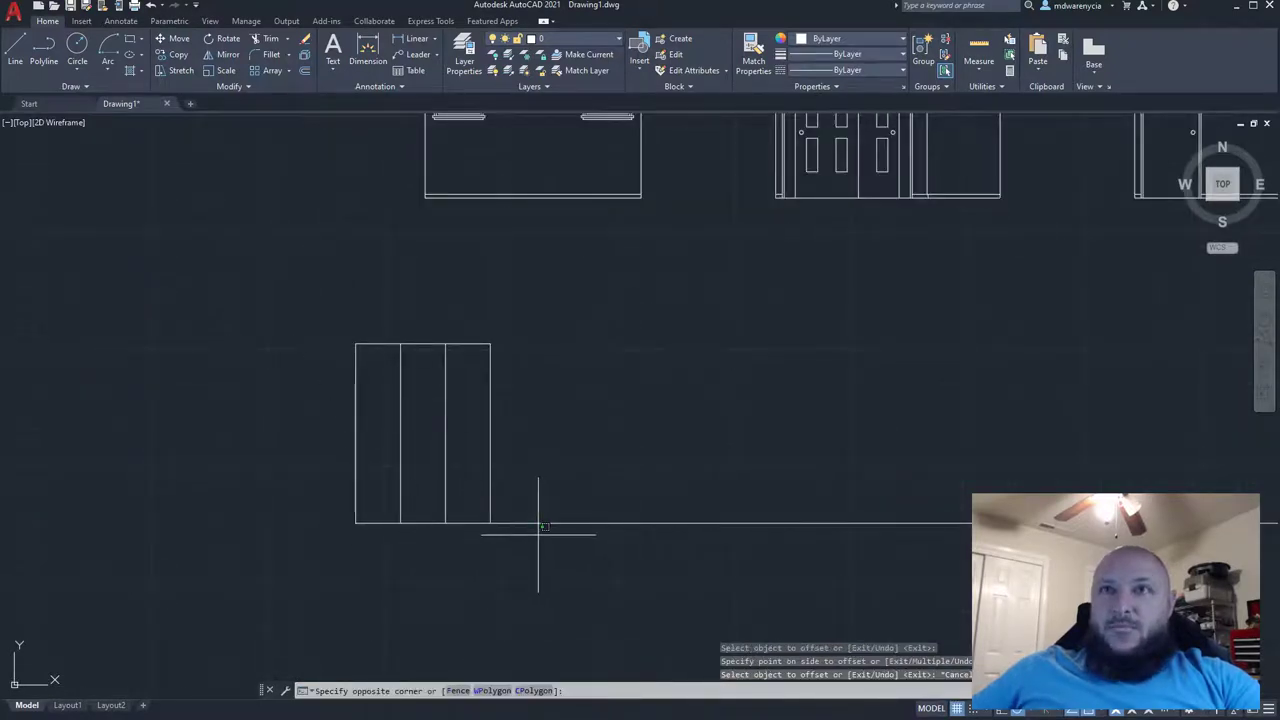
click(537, 520)
scroll(520, 510, down, 5)
click(855, 508)
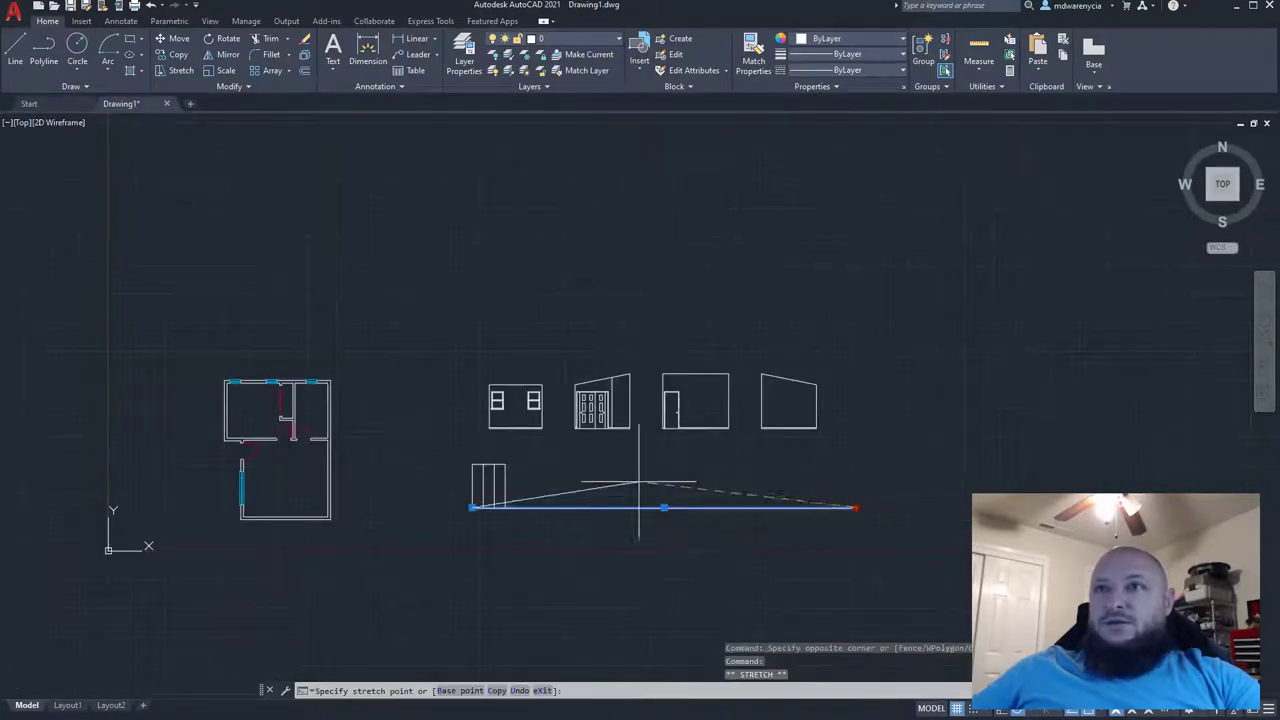
scroll(489, 492, up, 5)
key(Escape)
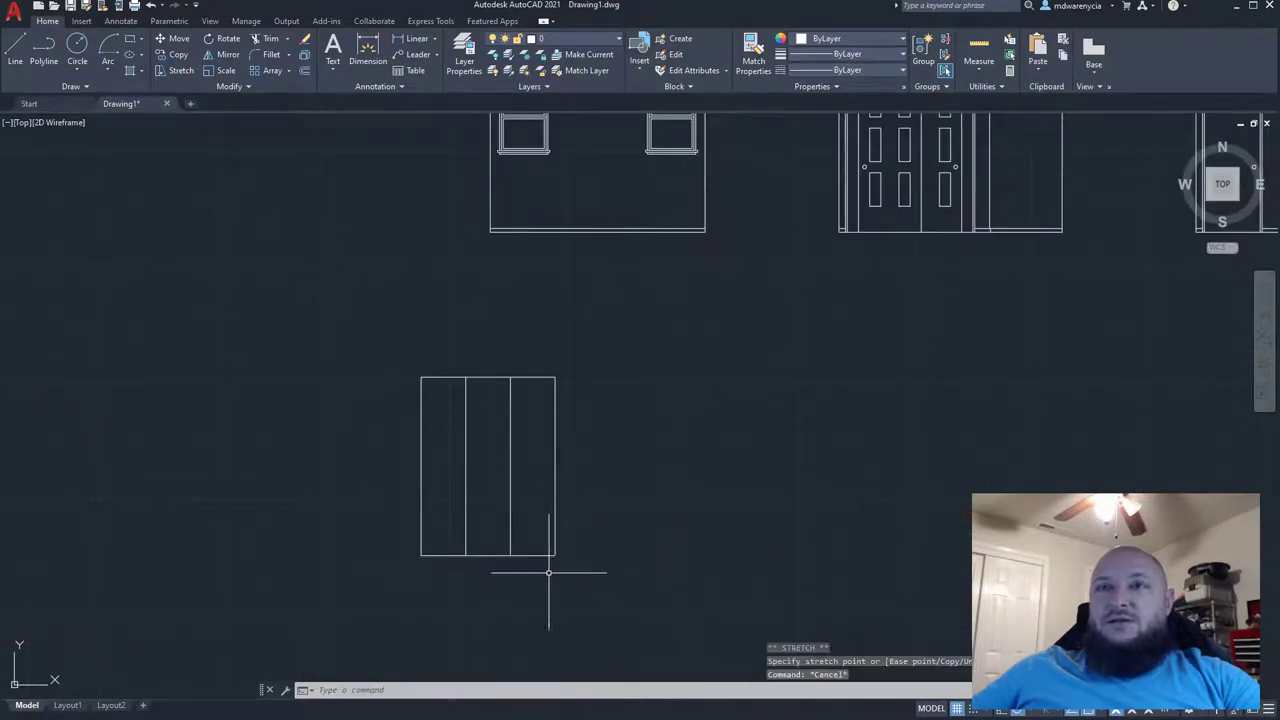
- Offset the new wall's bottom line upward by 6'-8" to mark the window head
click(545, 566)
click(514, 523)
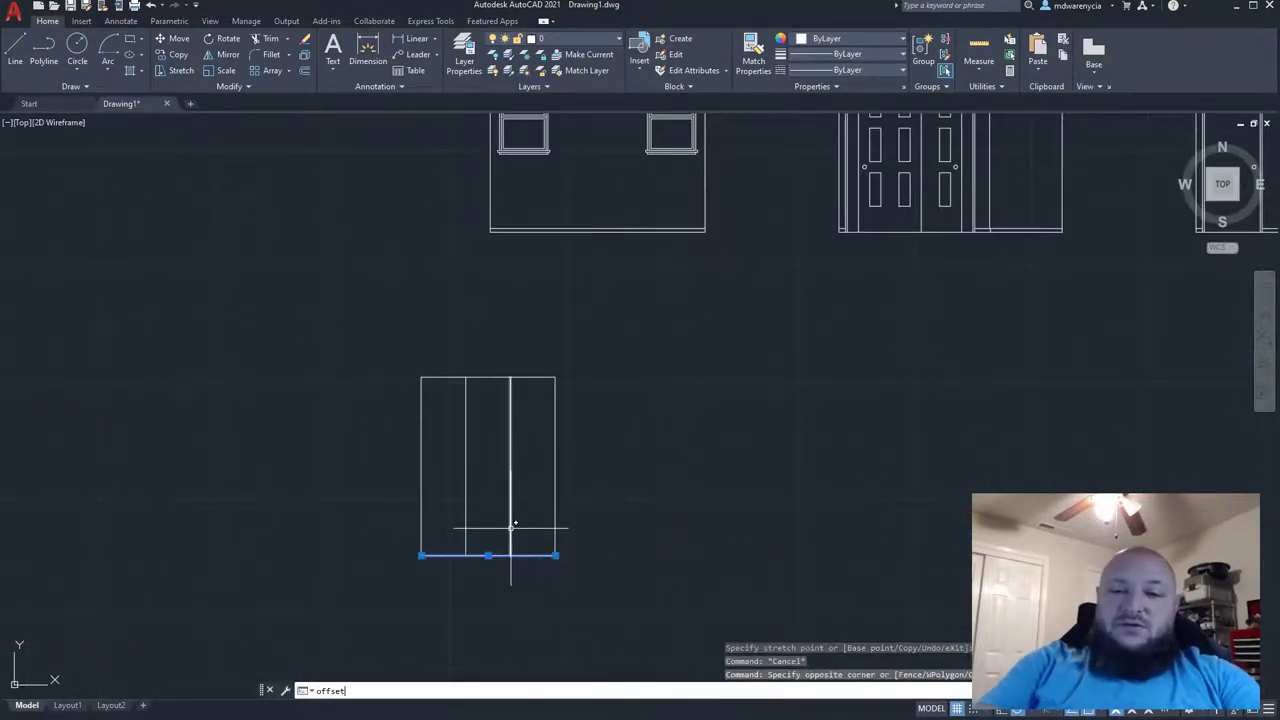
text(offset)
key(Return)
key(Return)
click(536, 413)
key(Escape)
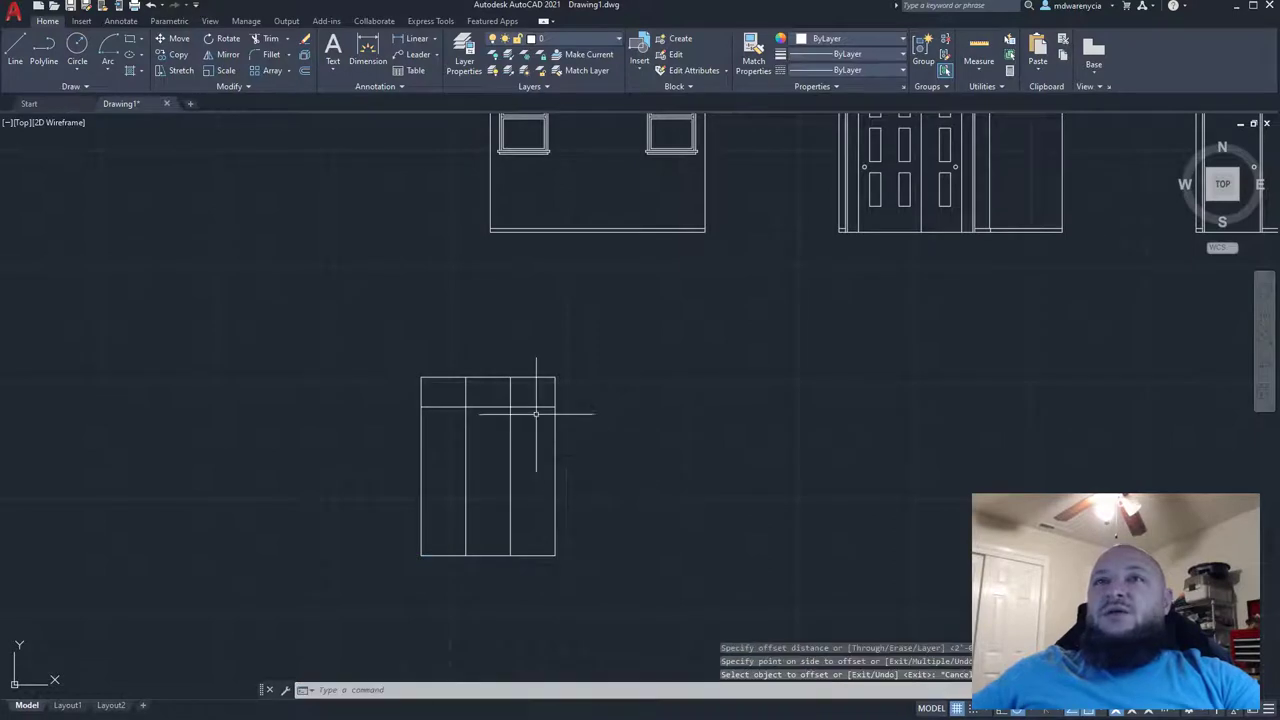
- Offset the window head line downward to mark the bottom of the window
key(Return)
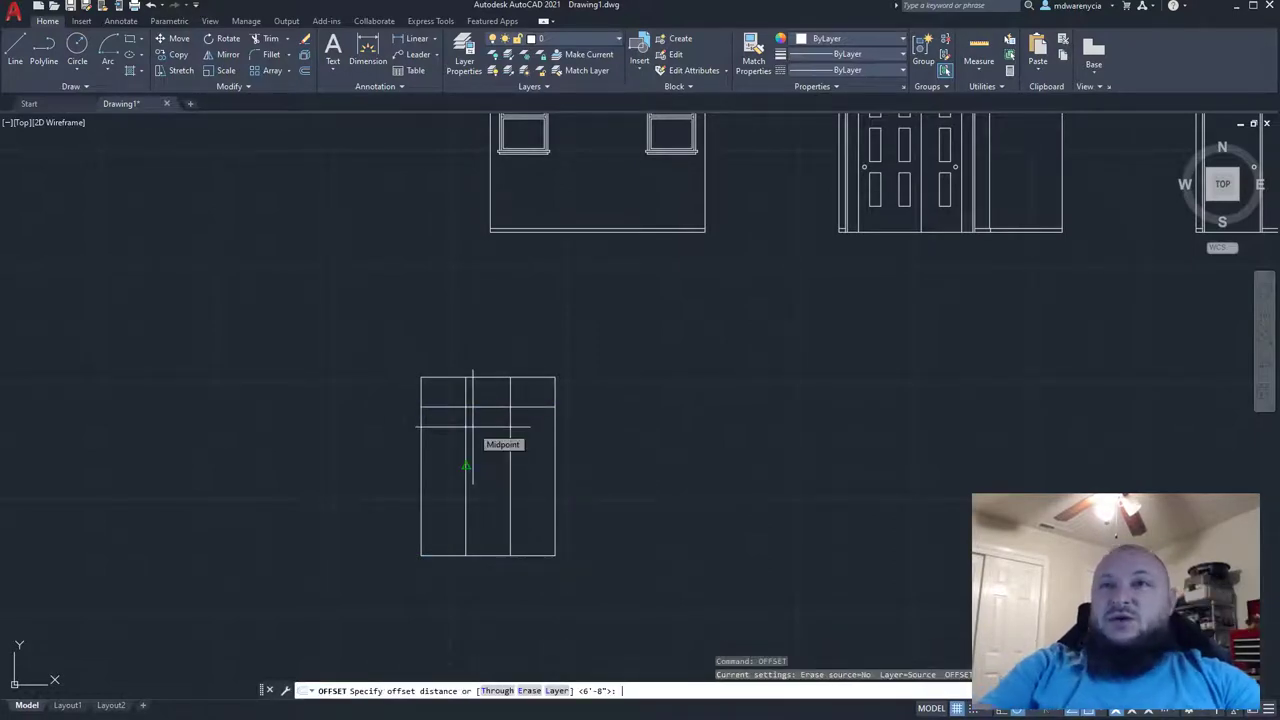
key(Return)
click(470, 407)
click(640, 460)
key(Escape)
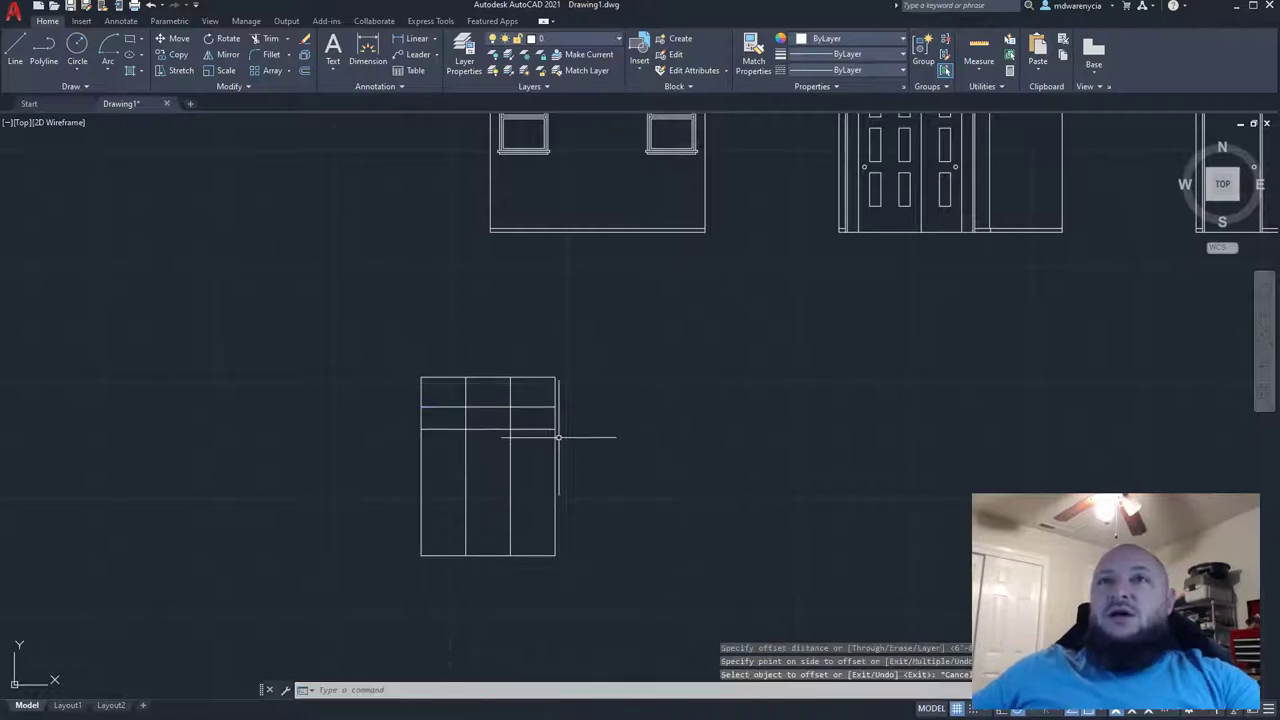
- Trim the guide lines outside the window opening, using the four guide lines as cutting edges
click(558, 437)
click(410, 362)
text(tr)
key(Return)
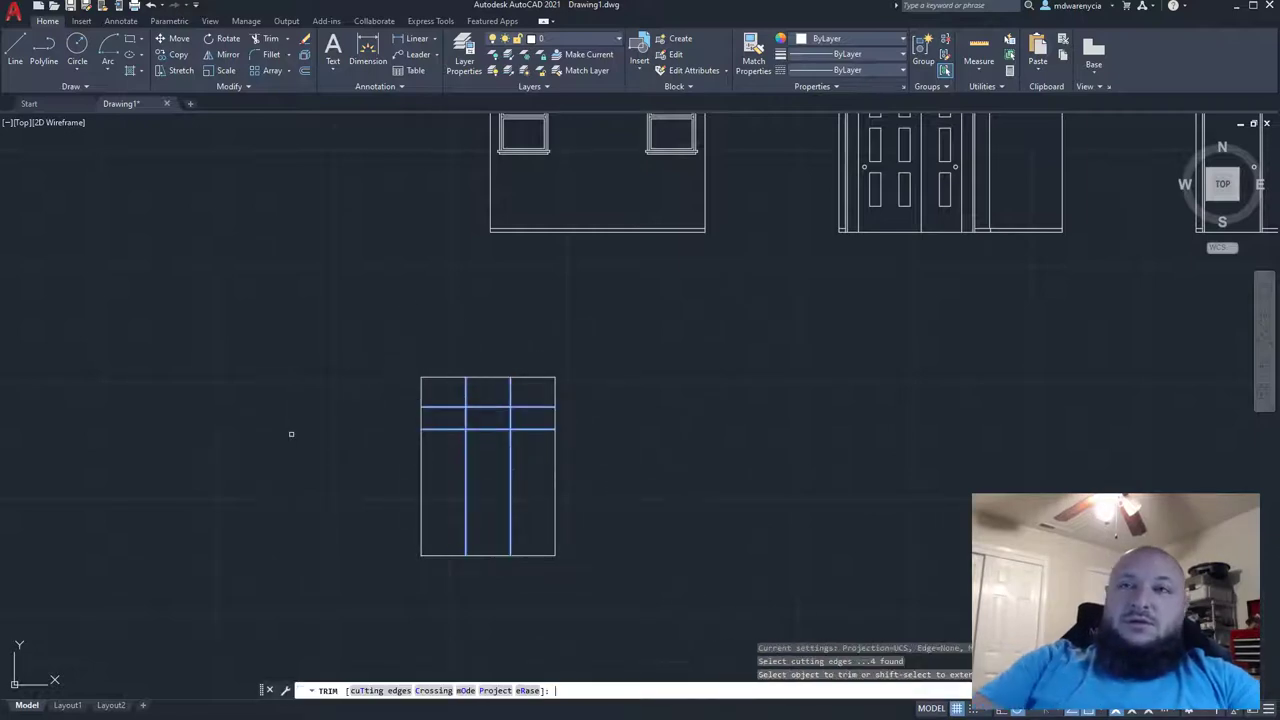
scroll(364, 434, up, 2)
mouse_move(657, 457)
mouse_down()
mouse_move(634, 377)
mouse_move(517, 365)
mouse_up()
mouse_move(618, 508)
mouse_down()
mouse_move(508, 445)
mouse_move(496, 376)
mouse_move(493, 410)
mouse_move(485, 384)
mouse_up()
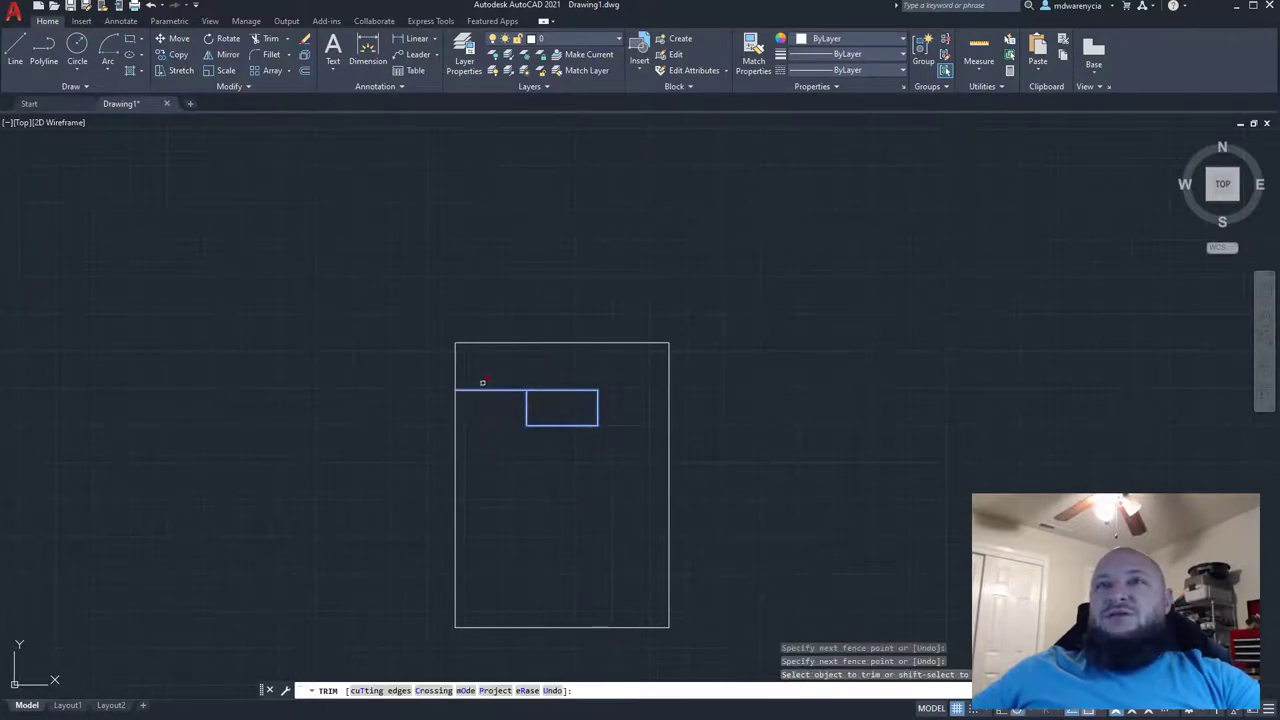
scroll(495, 431, down, 2)
key(Escape)
- Shorten the window head line by stretching its left end to the window's upper left corner
click(480, 389)
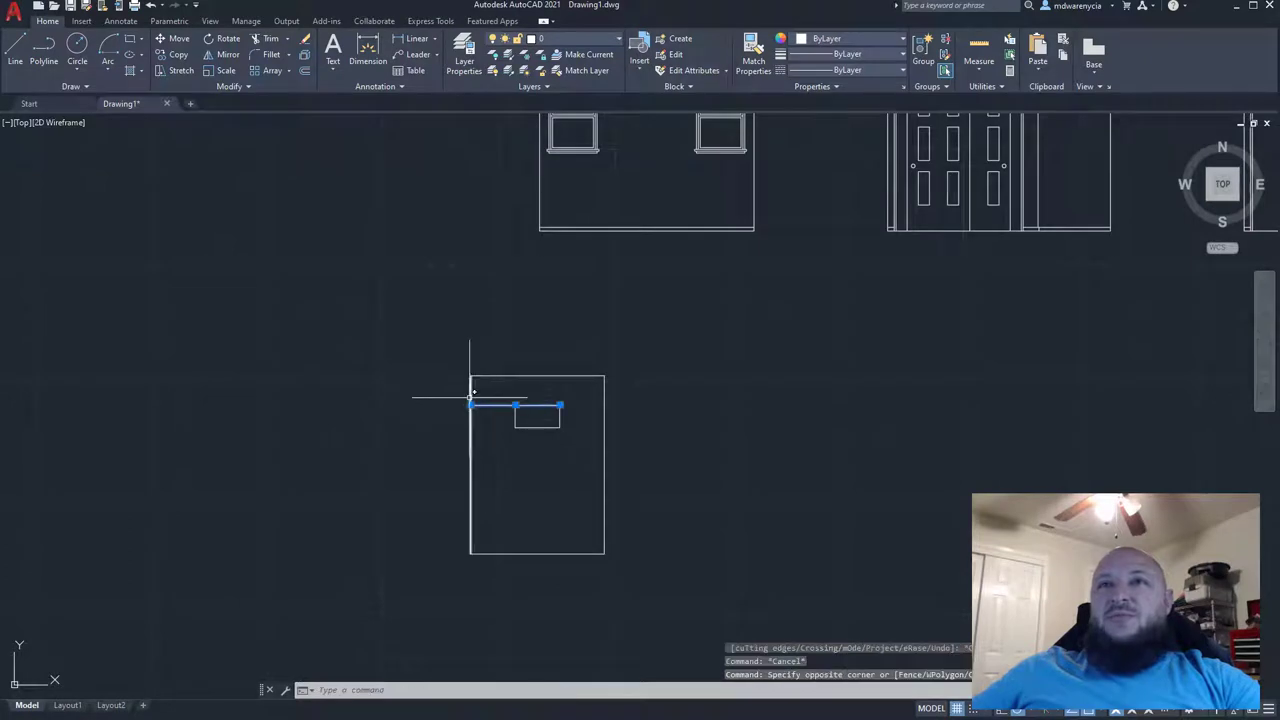
click(468, 399)
click(425, 396)
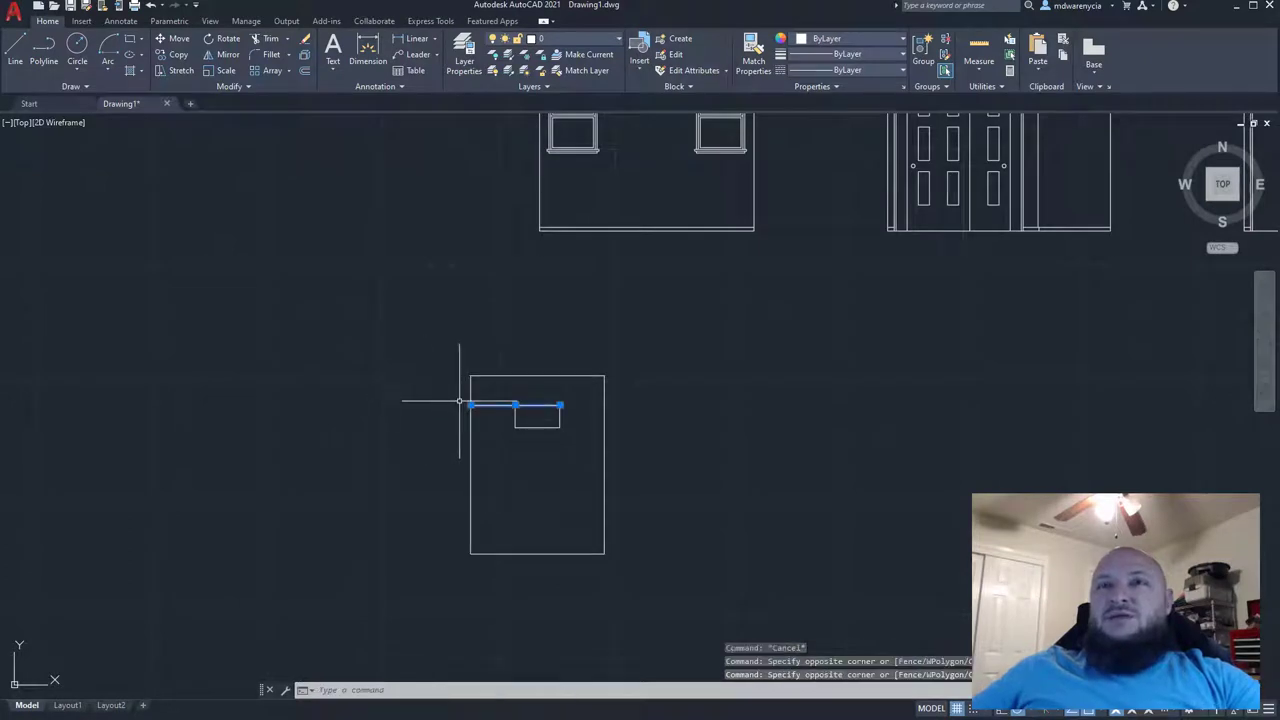
click(516, 405)
key(Escape)
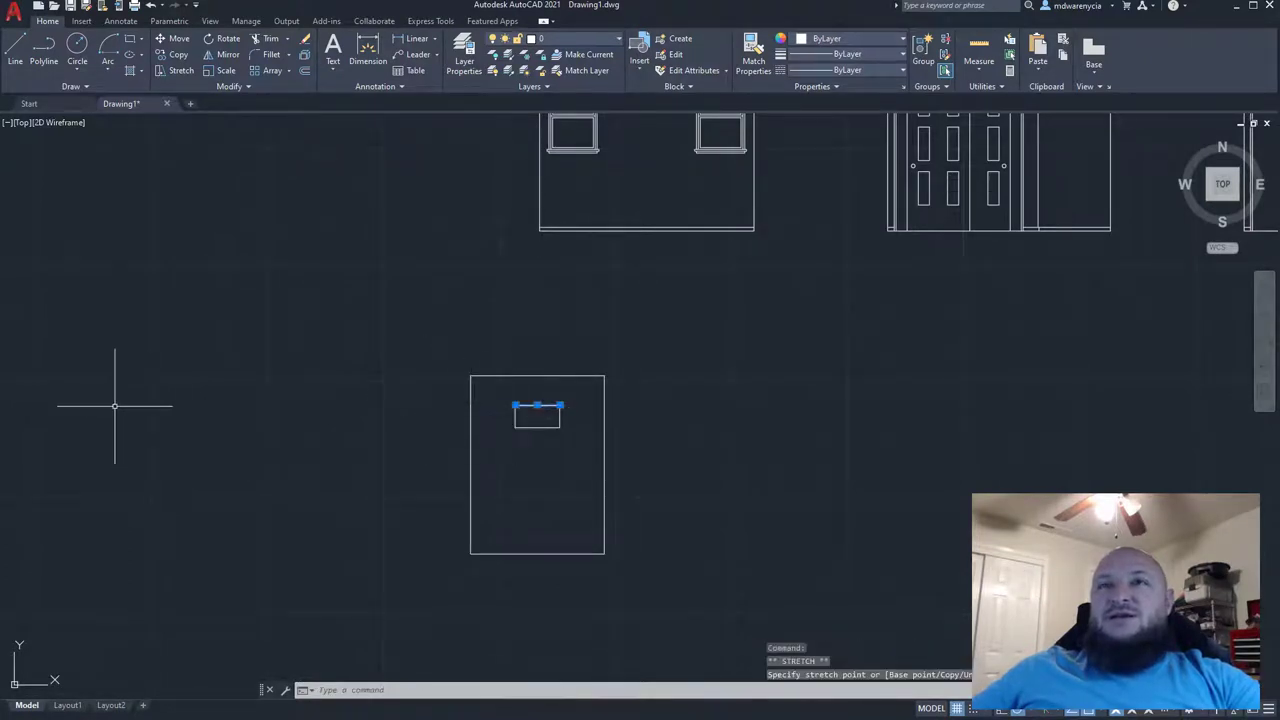
- Compare the new elevation with the floor plan and measure the small upper right room's walls and door position
middle_drag(114, 406, 423, 409)
scroll(426, 380, down, 2)
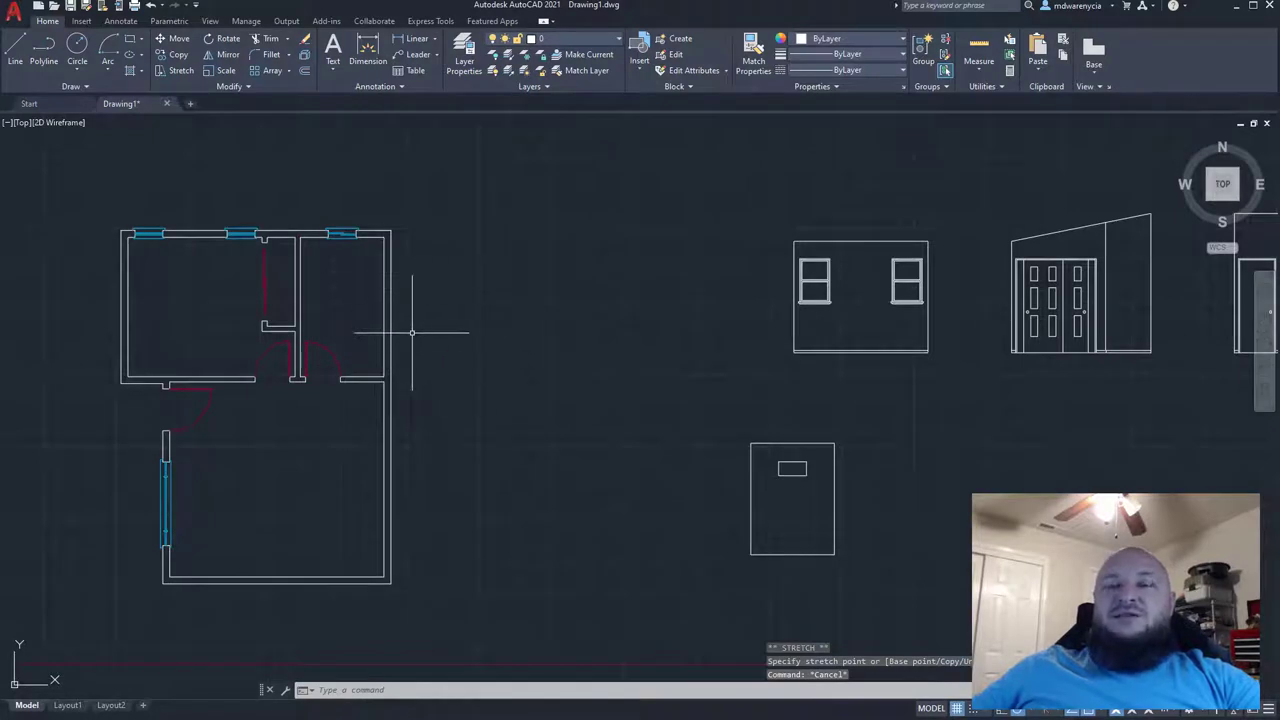
key(Escape)
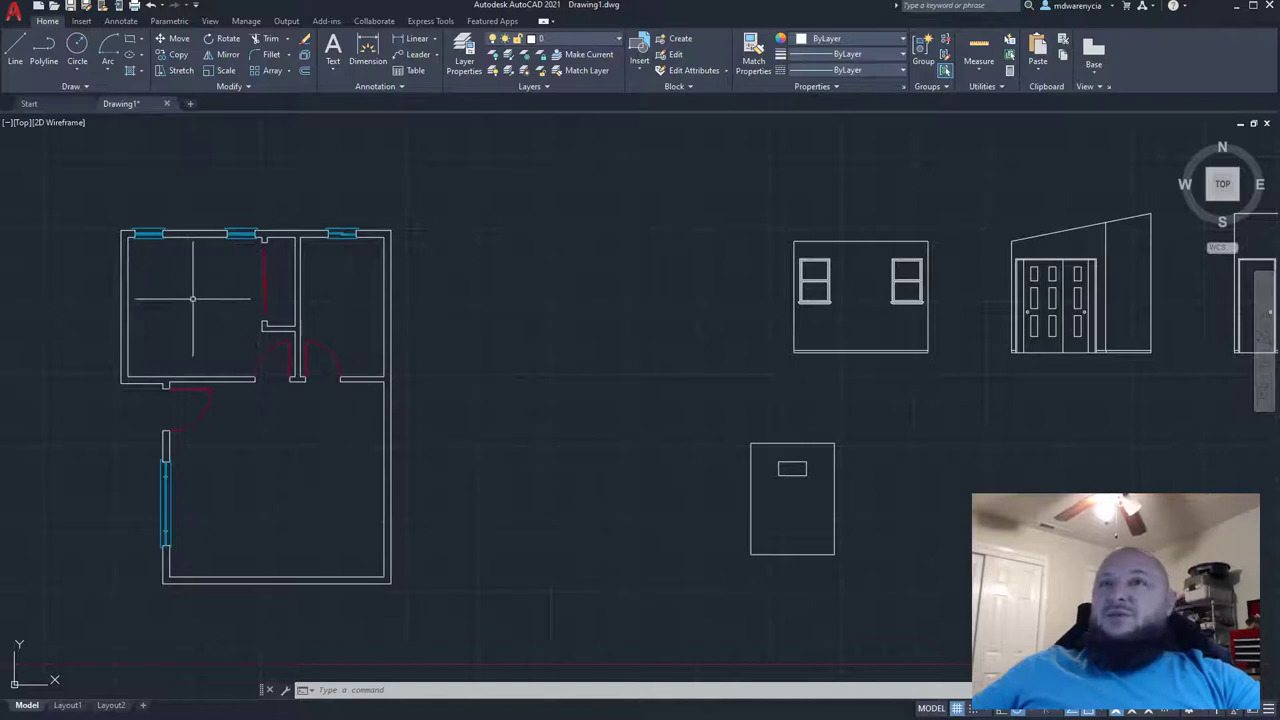
middle_drag(461, 388, 301, 370)
scroll(251, 434, down, 4)
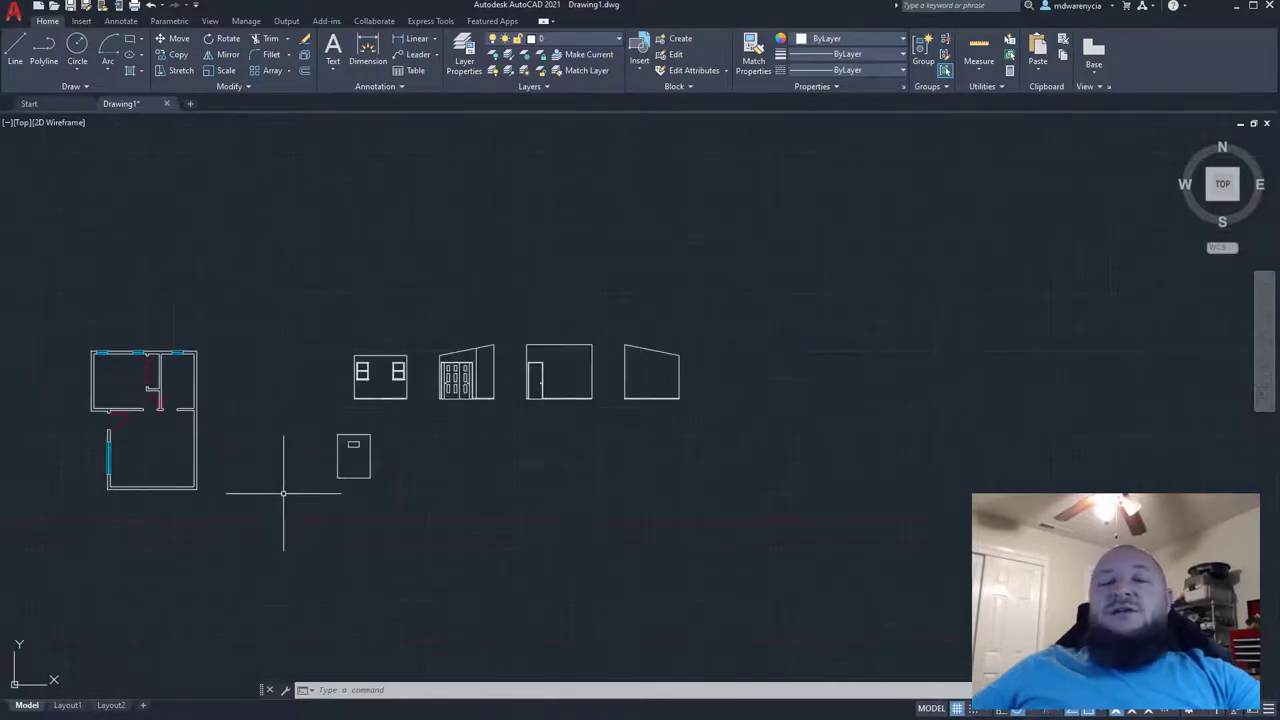
scroll(180, 440, up, 4)
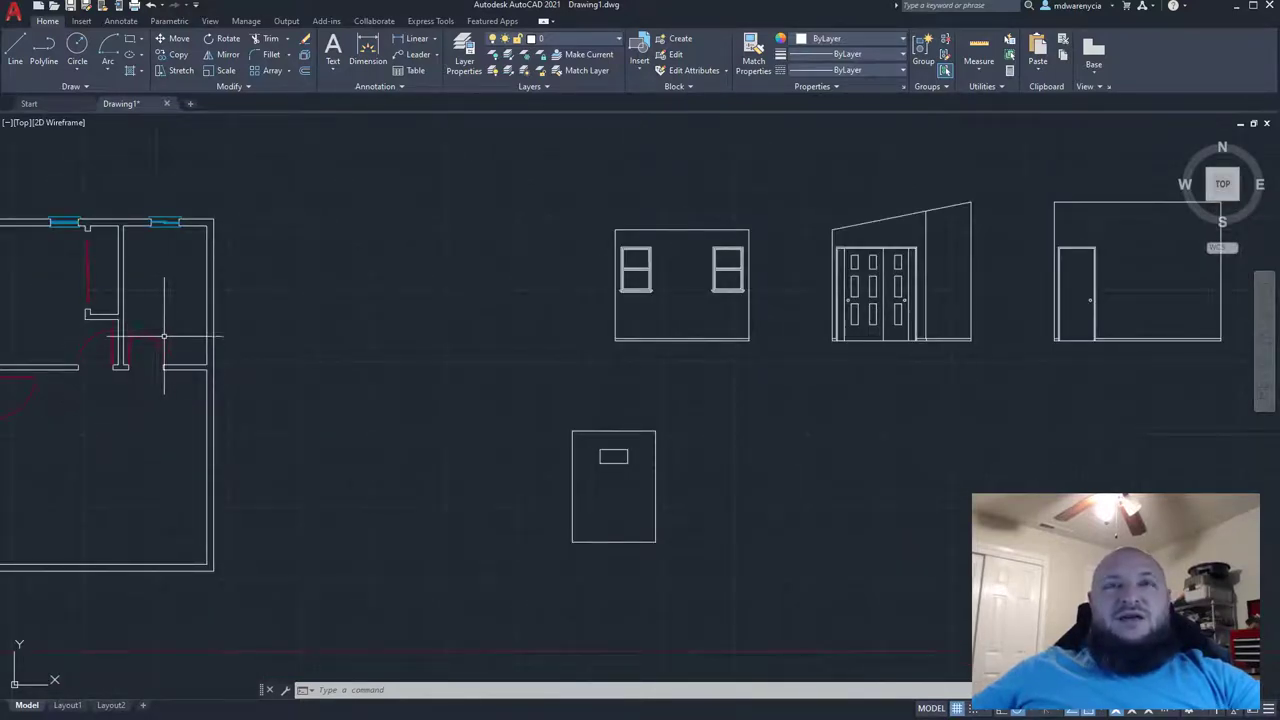
middle_drag(197, 534, 132, 503)
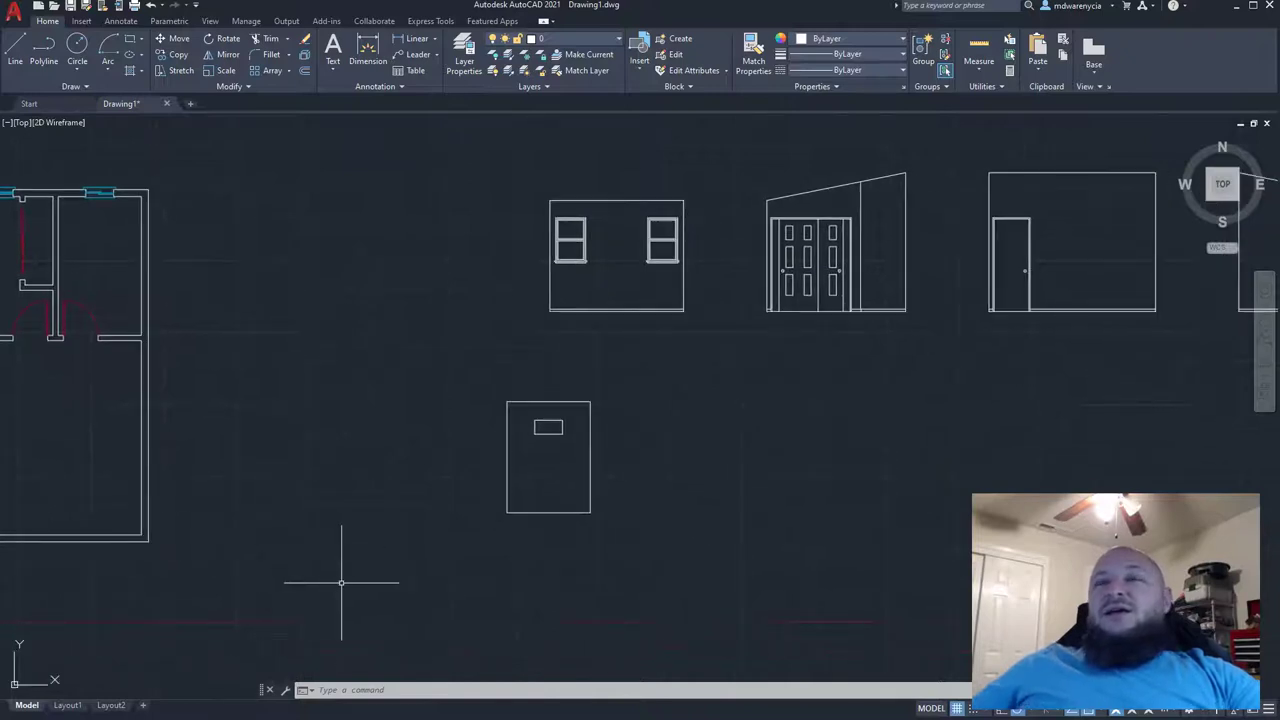
middle_drag(513, 578, 362, 541)
middle_drag(377, 399, 476, 477)
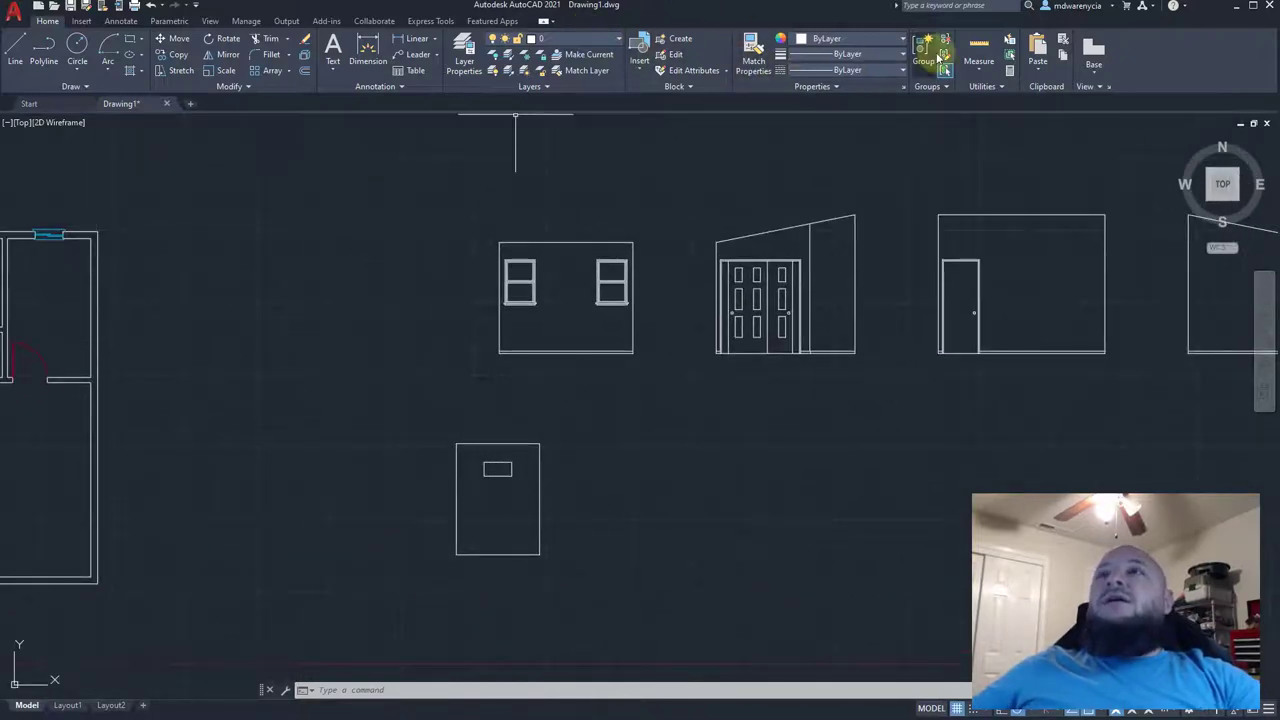
click(979, 48)
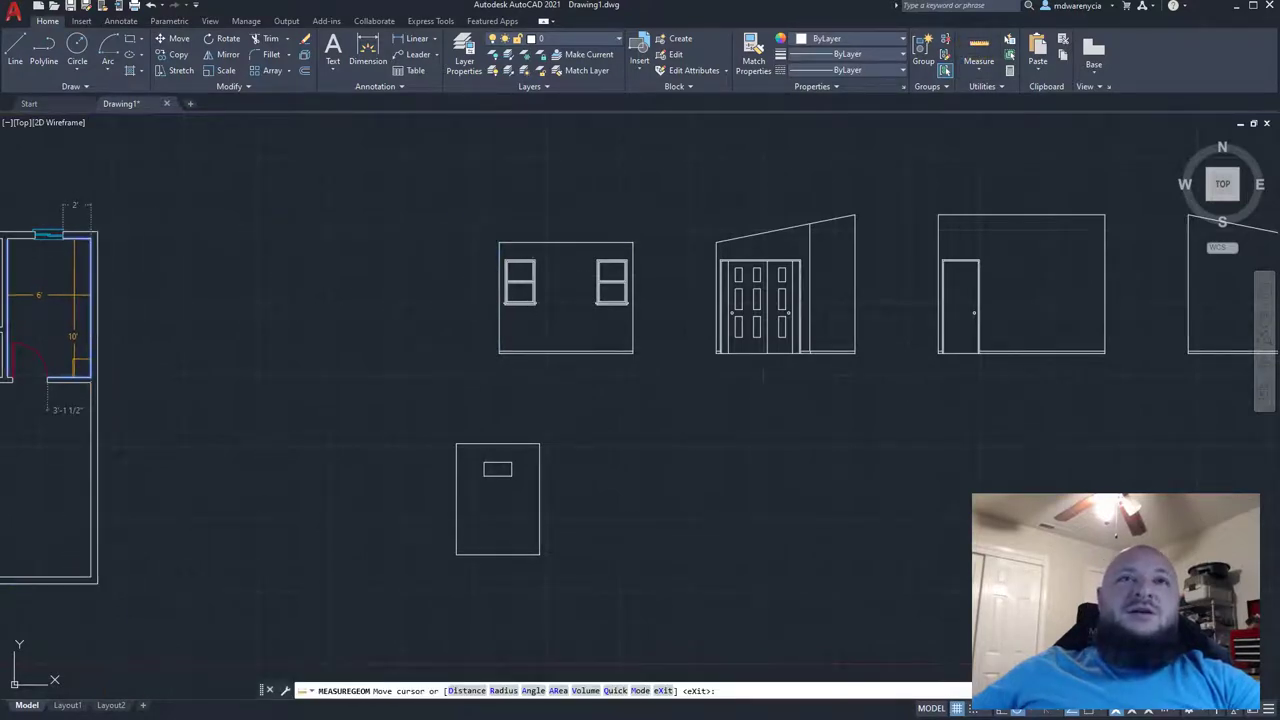
middle_drag(583, 529, 414, 466)
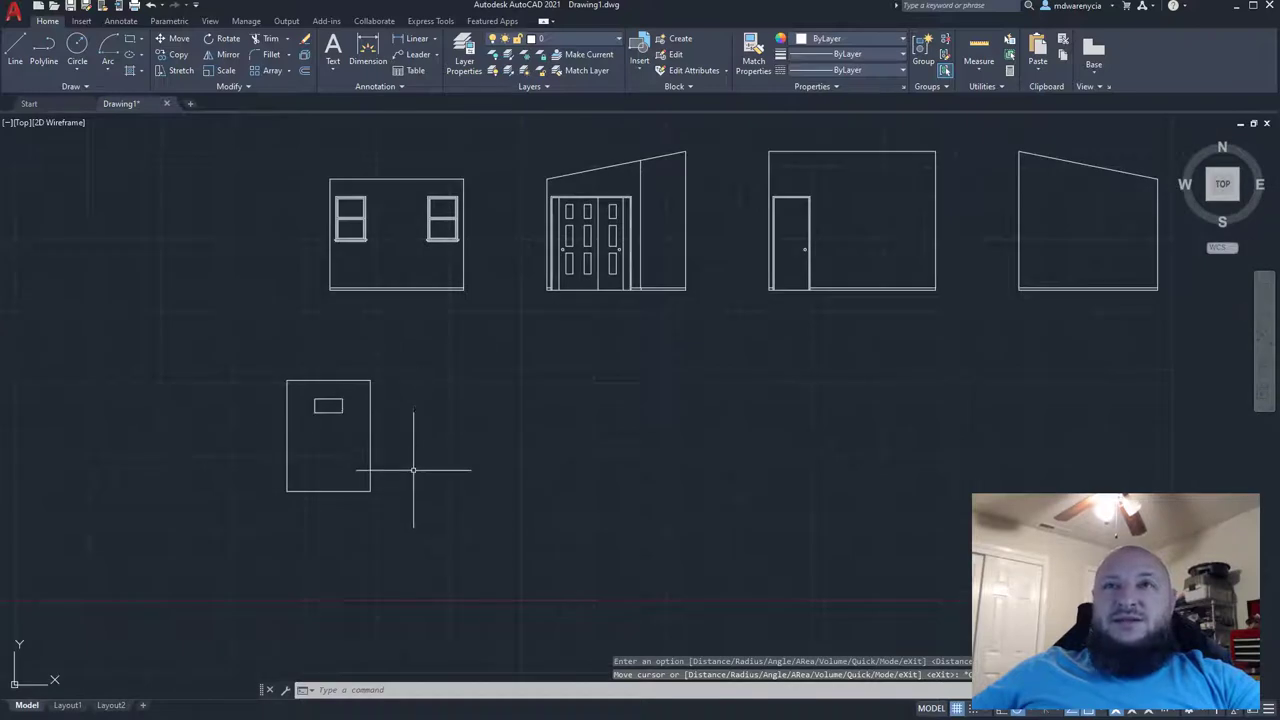
key(Escape)
- Draw a 6' horizontal spacing line rightward from the lower right corner of the small window elevation
text(l)
key(Return)
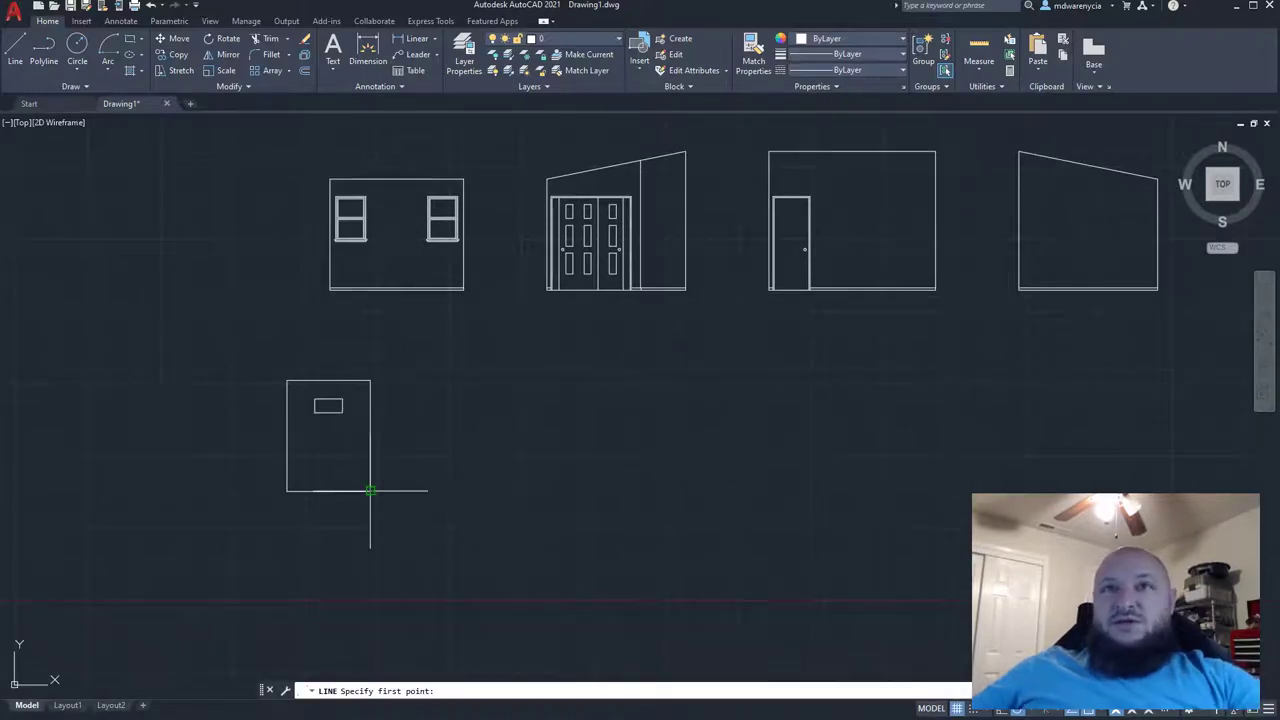
click(370, 491)
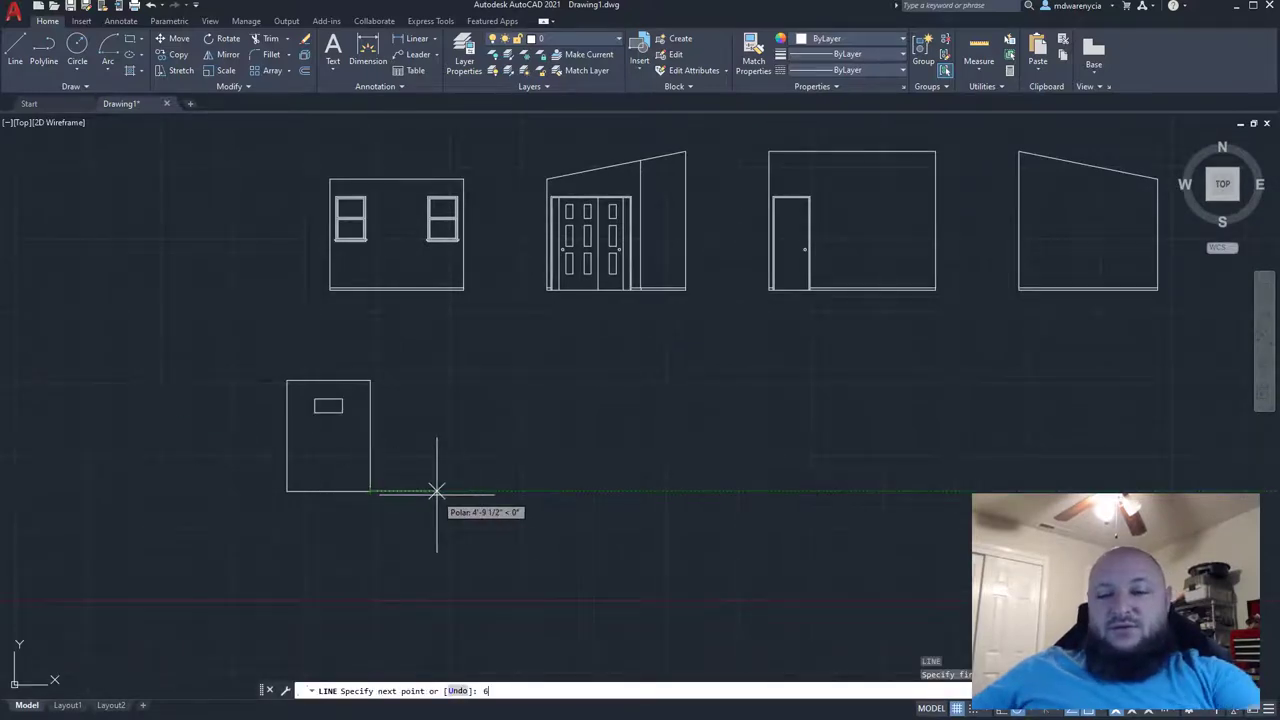
text(6)
key(Return)
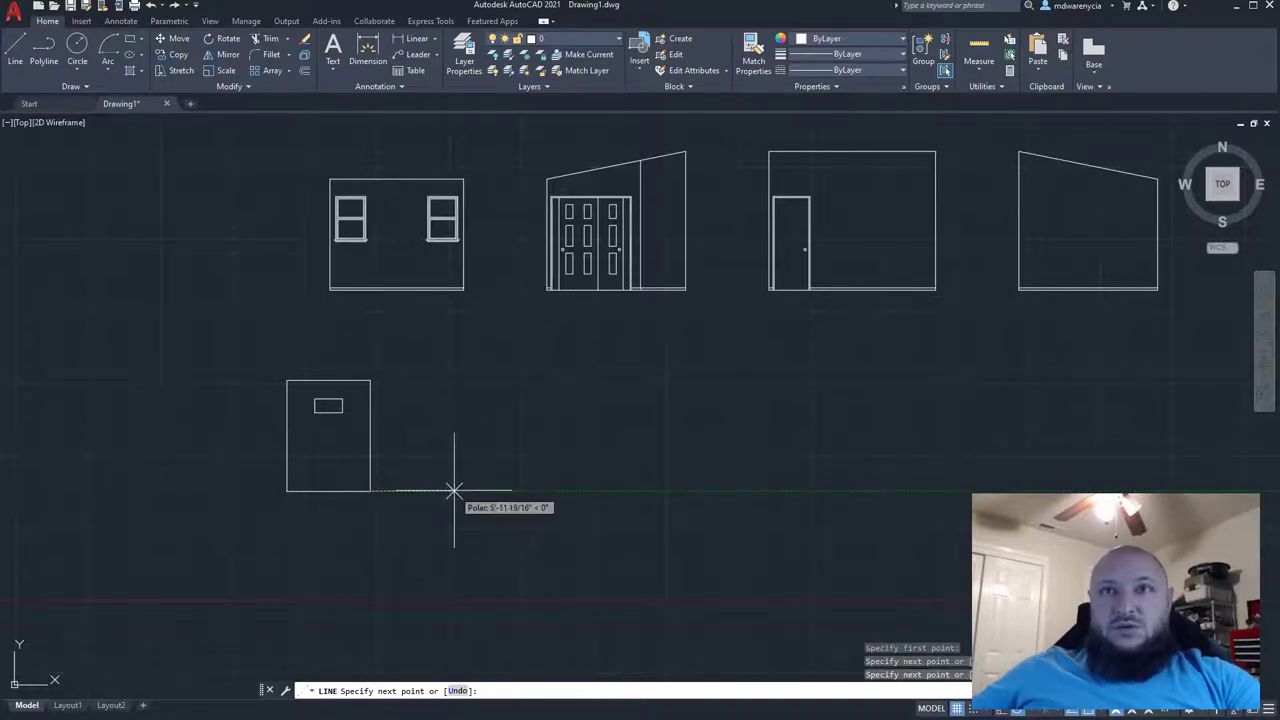
text(6)
key(Return)
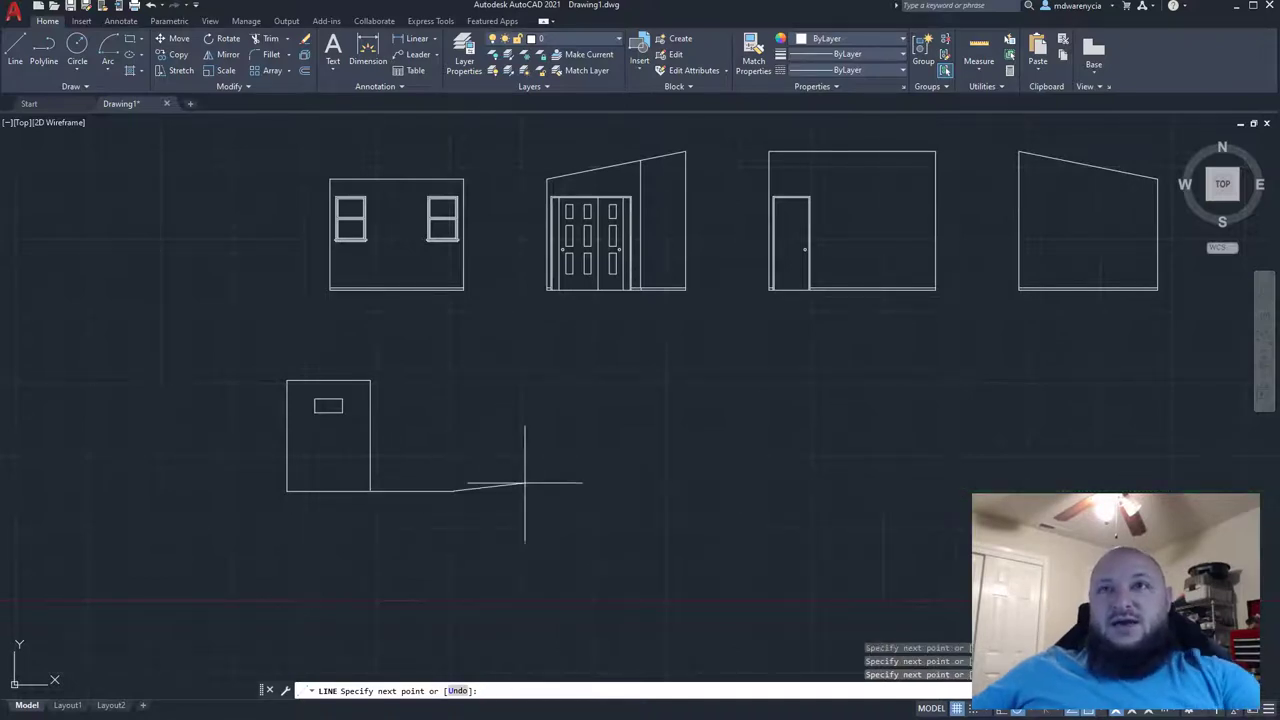
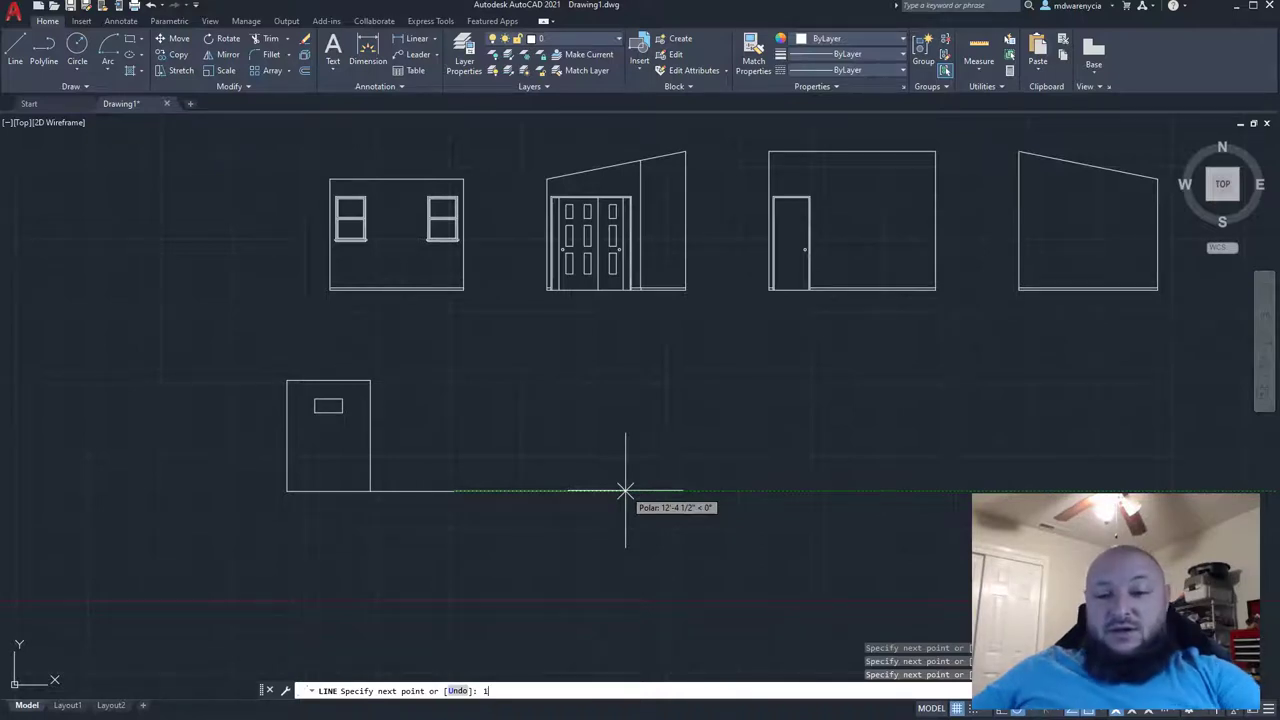
- Draw the next wall elevation as a closed outline 10' wide and 8' high from the spacing line's end
text(')
key(Return)
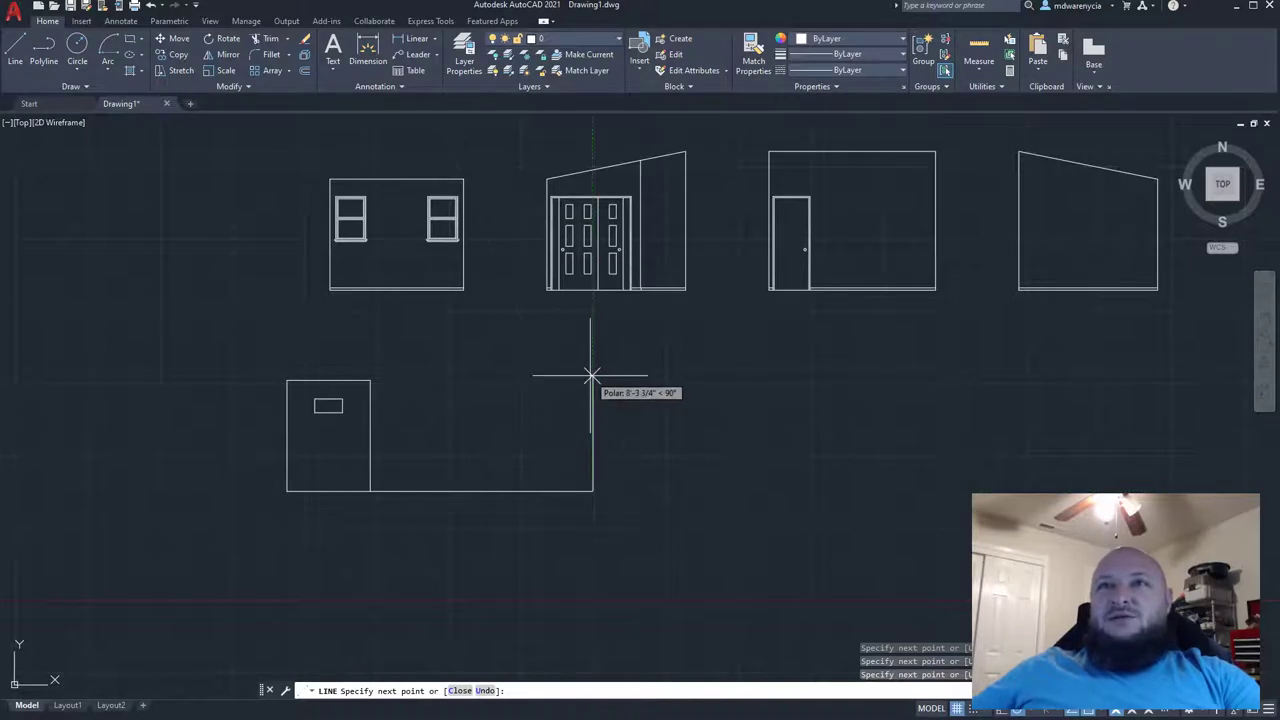
text(8)
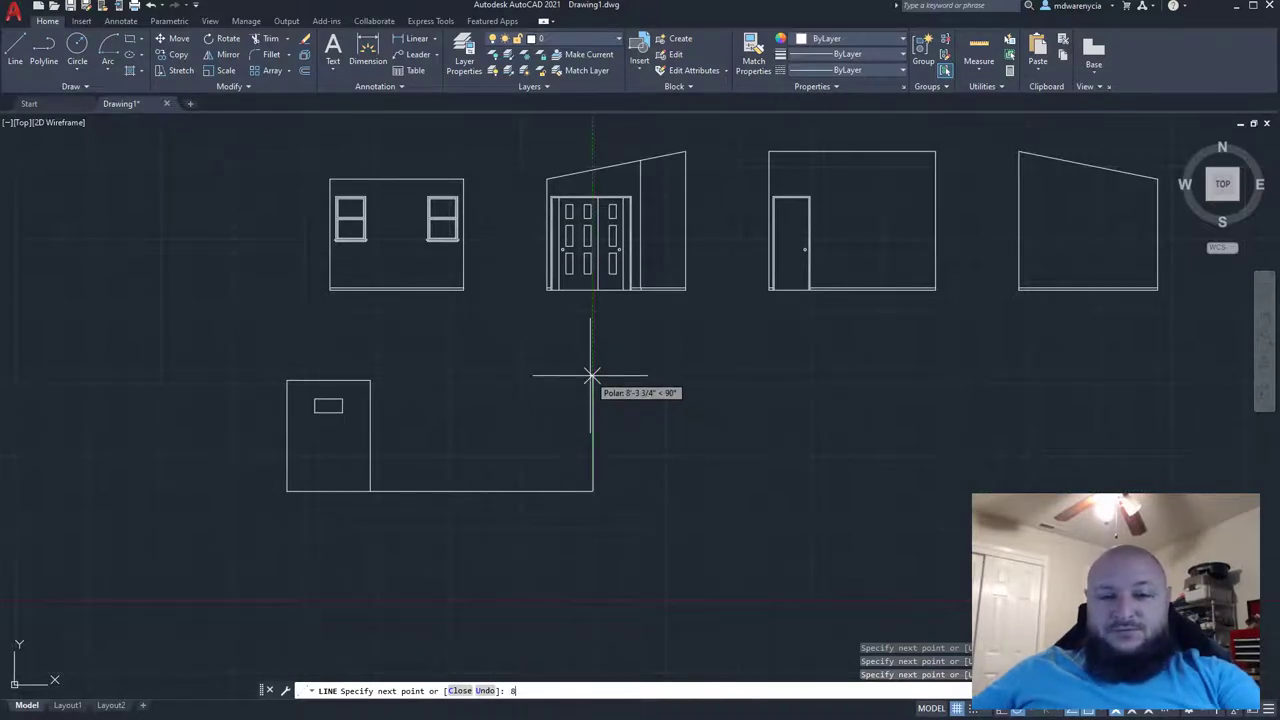
text(')
key(Return)
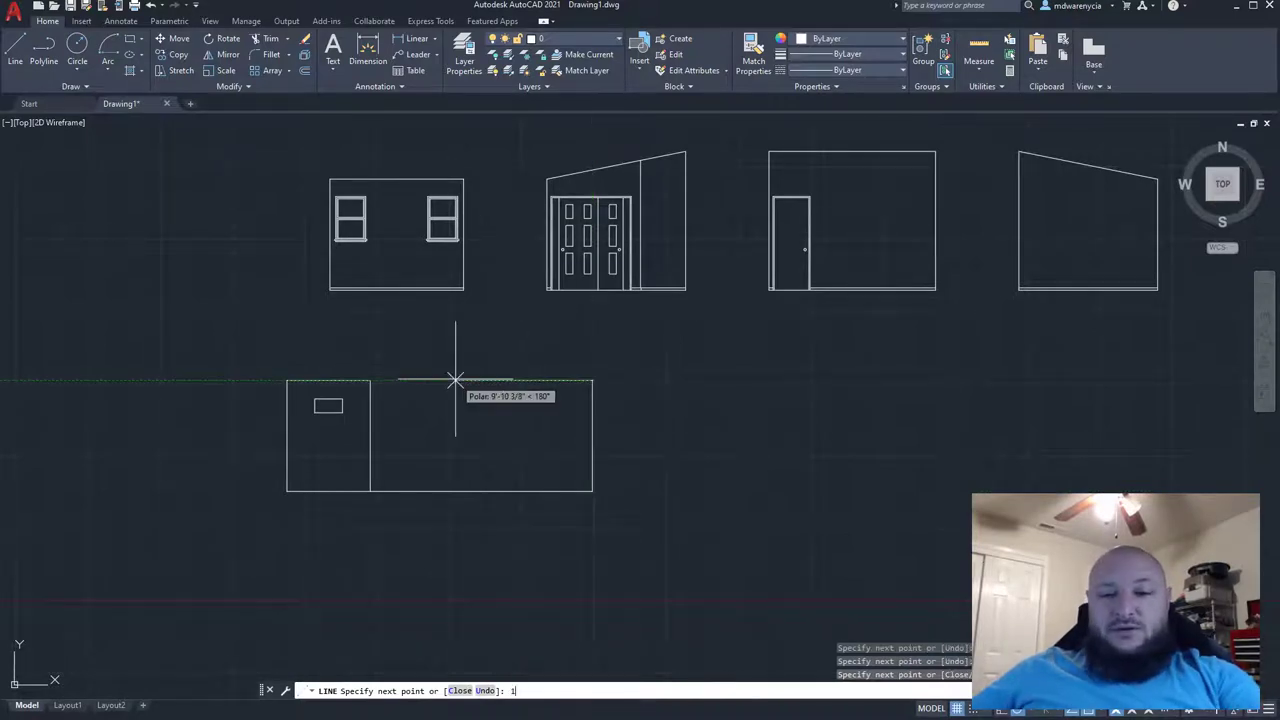
text(10')
key(Return)
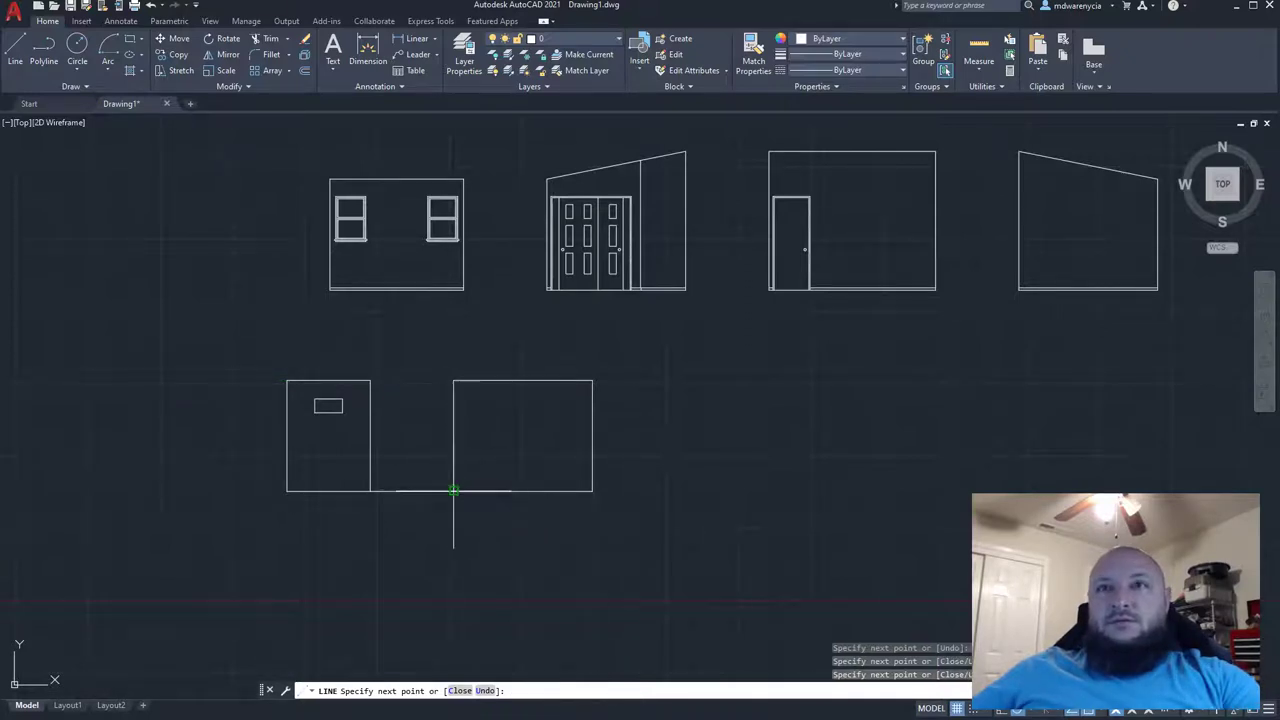
key(Escape)
key(Escape)
- Erase the spacing line between the two second-row elevations
click(439, 525)
click(411, 456)
key(Delete)
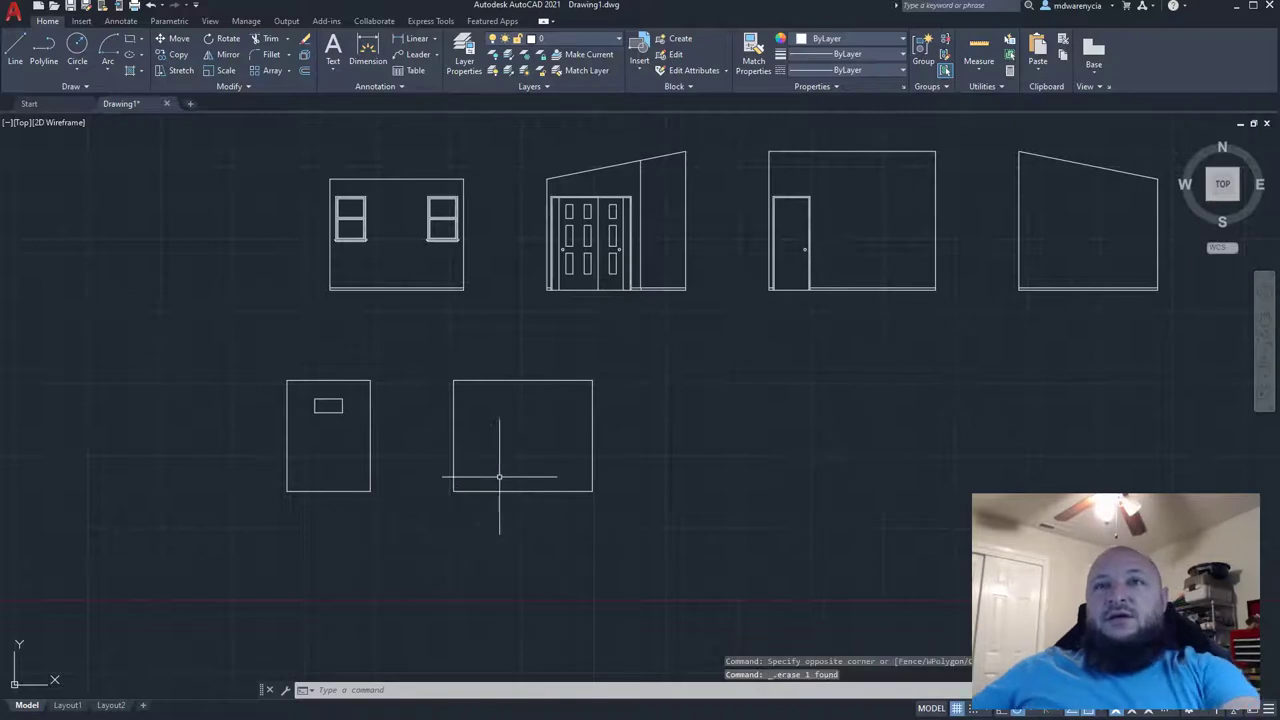
- Check the small upper right room's walls on the floor plan against the second-row elevations
middle_drag(271, 411, 611, 432)
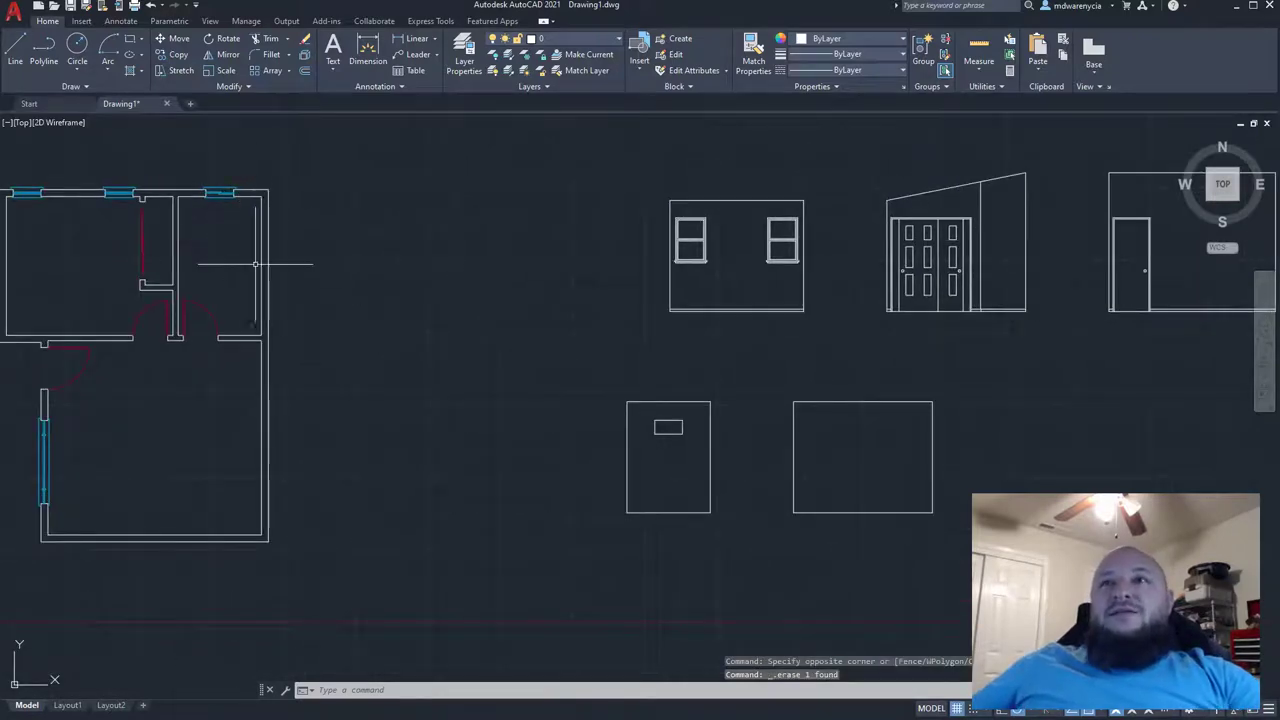
middle_drag(263, 333, 159, 320)
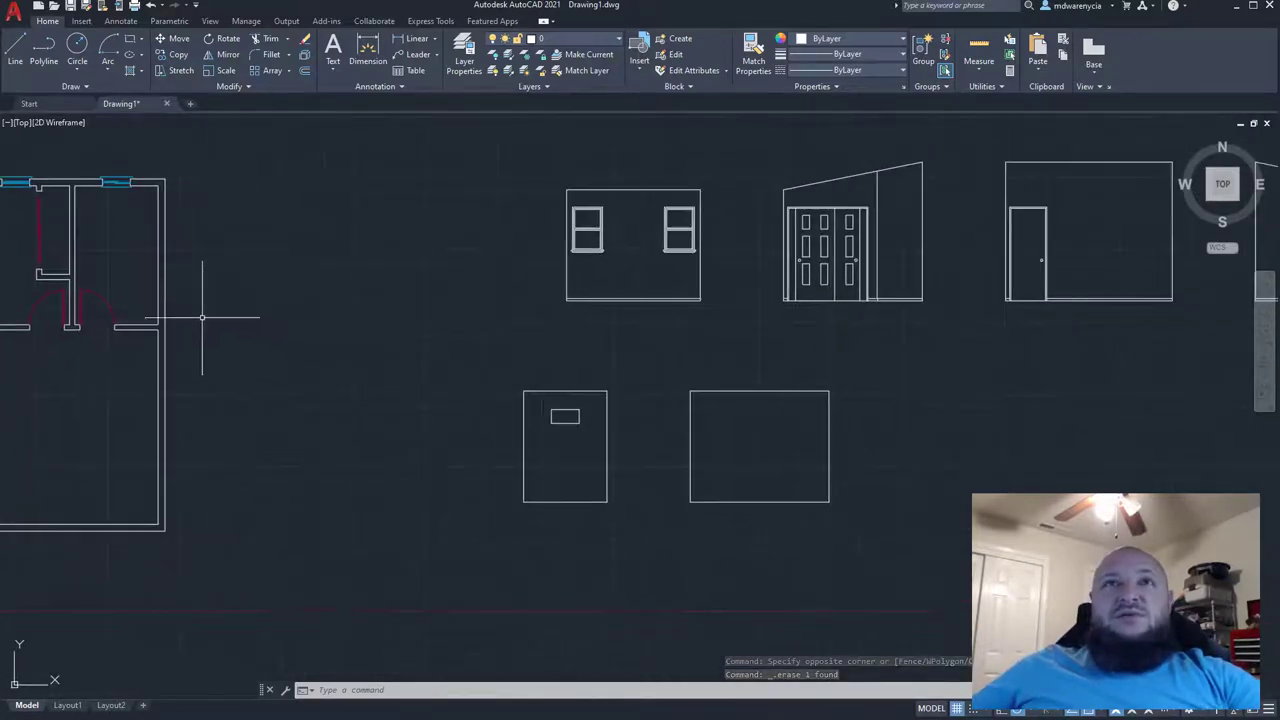
- Measure the wall segment between the upper-right room's door opening and the exterior wall in the floor plan
mouse_move(357, 341)
middle_down()
mouse_move(257, 334)
mouse_move(500, 360)
middle_up()
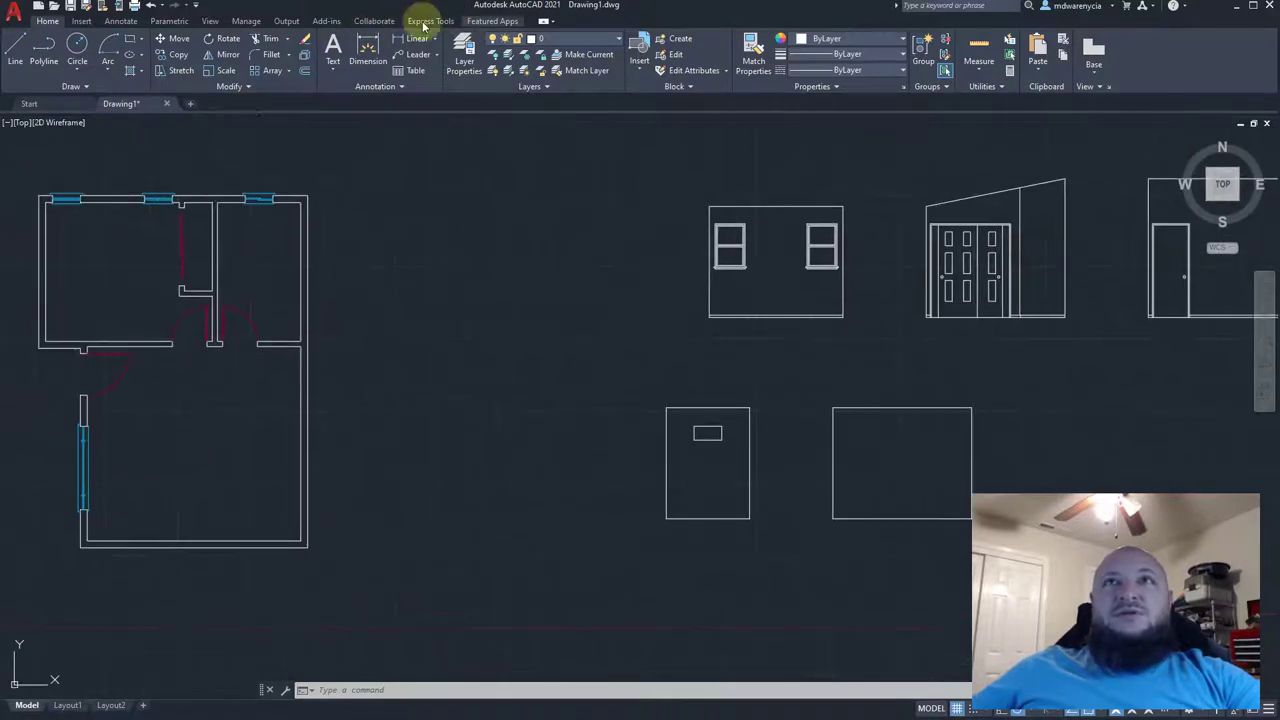
key(Escape)
key(Escape)
click(979, 58)
scroll(32, 400, up, 2)
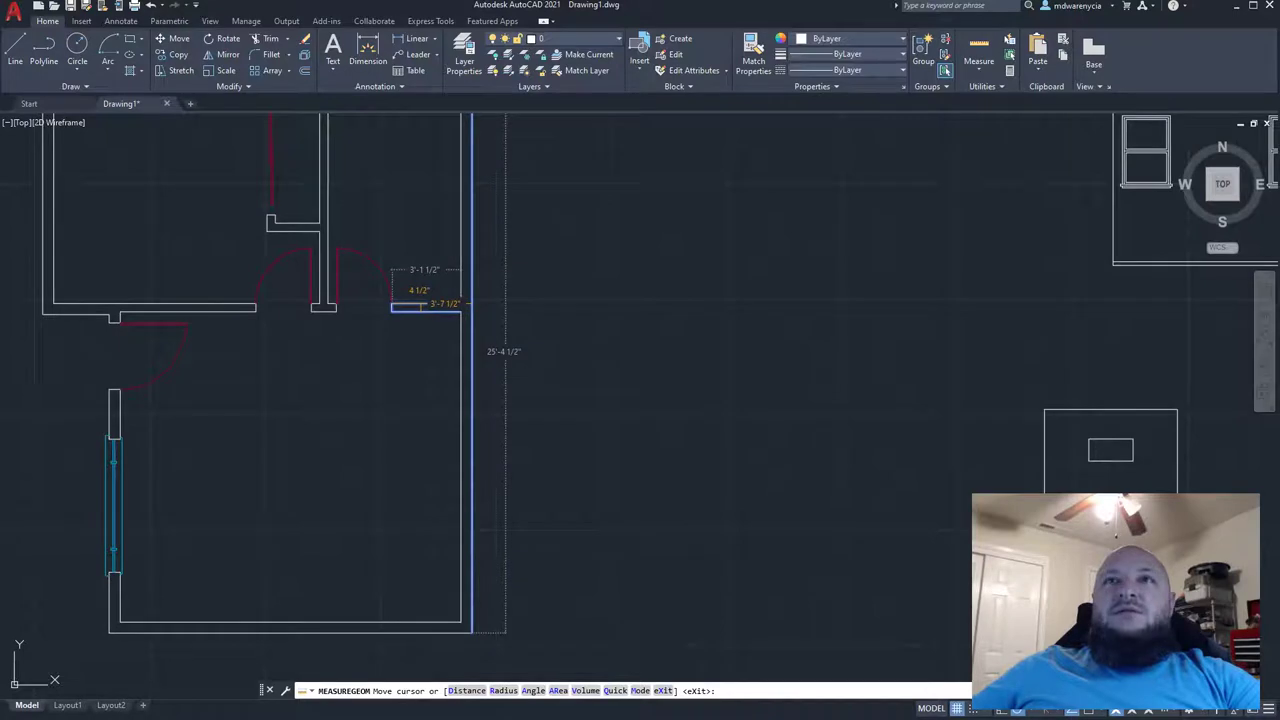
scroll(425, 305, up, 6)
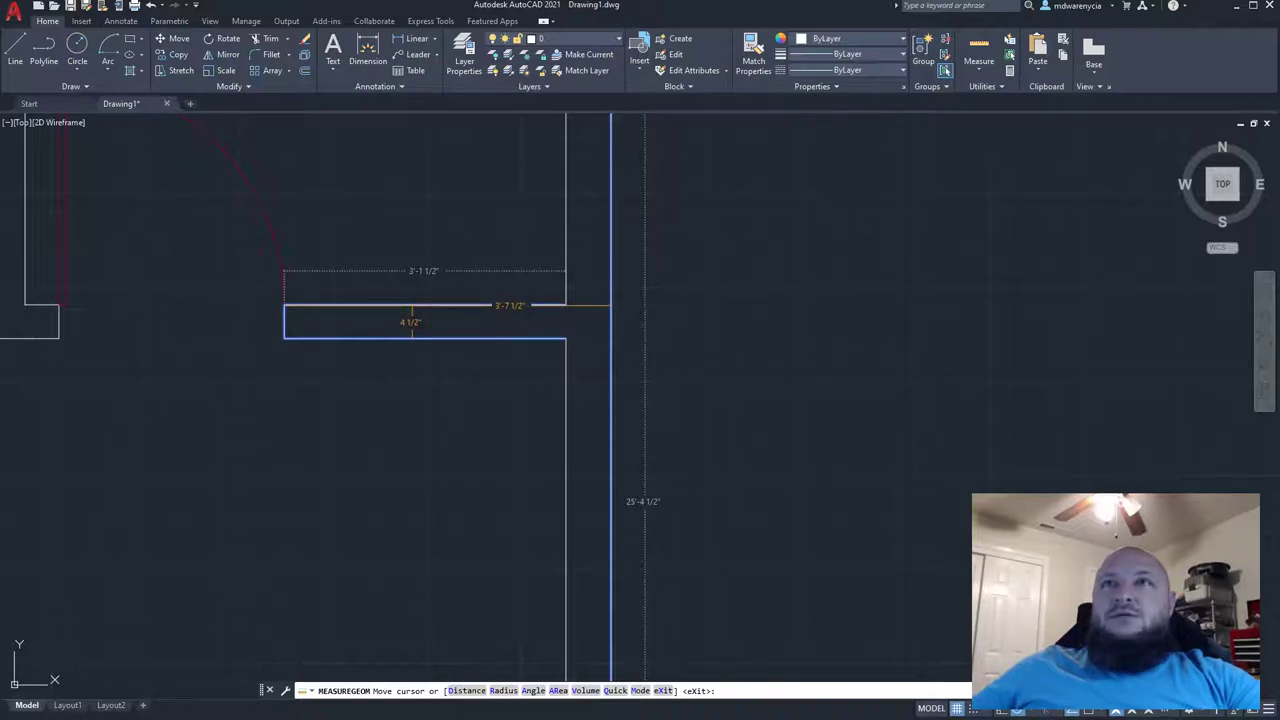
scroll(411, 310, down, 8)
key(Escape)
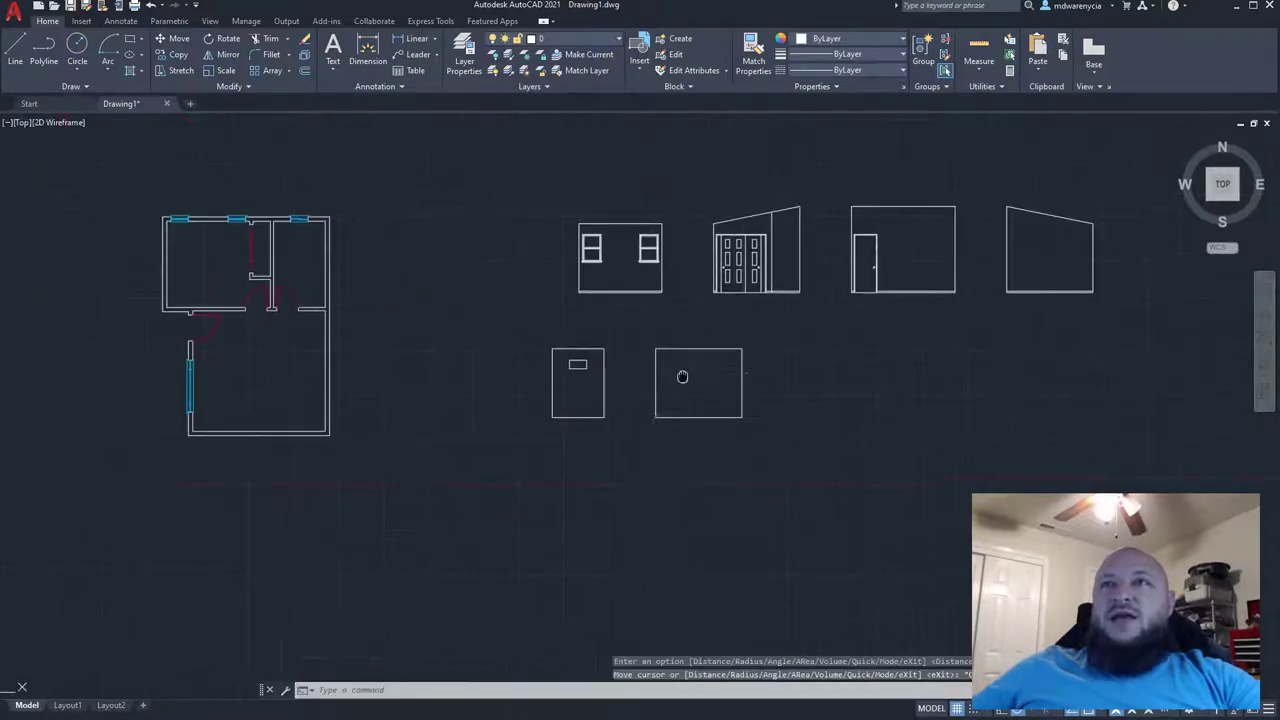
- Draw a line 6' to the right from the blank elevation's lower-right corner, continuing 8' straight up
scroll(571, 423, up, 2)
text(k)
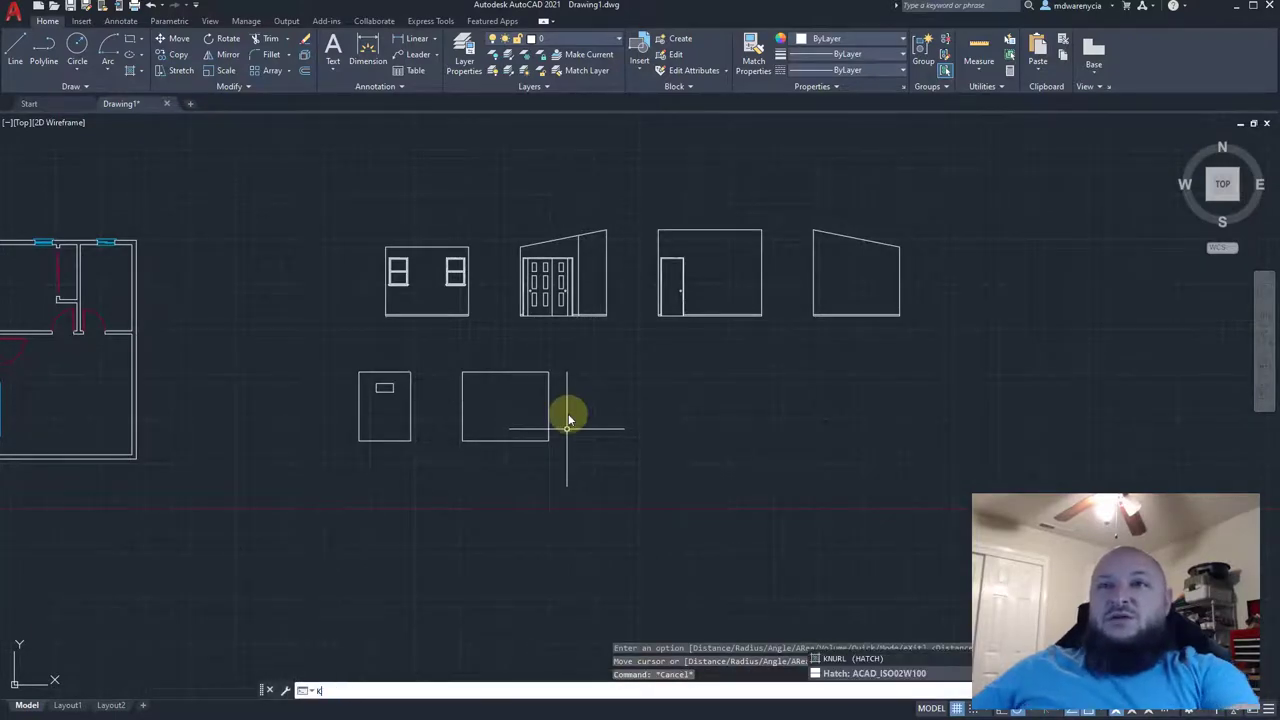
key(BackSpace)
text(l)
key(Return)
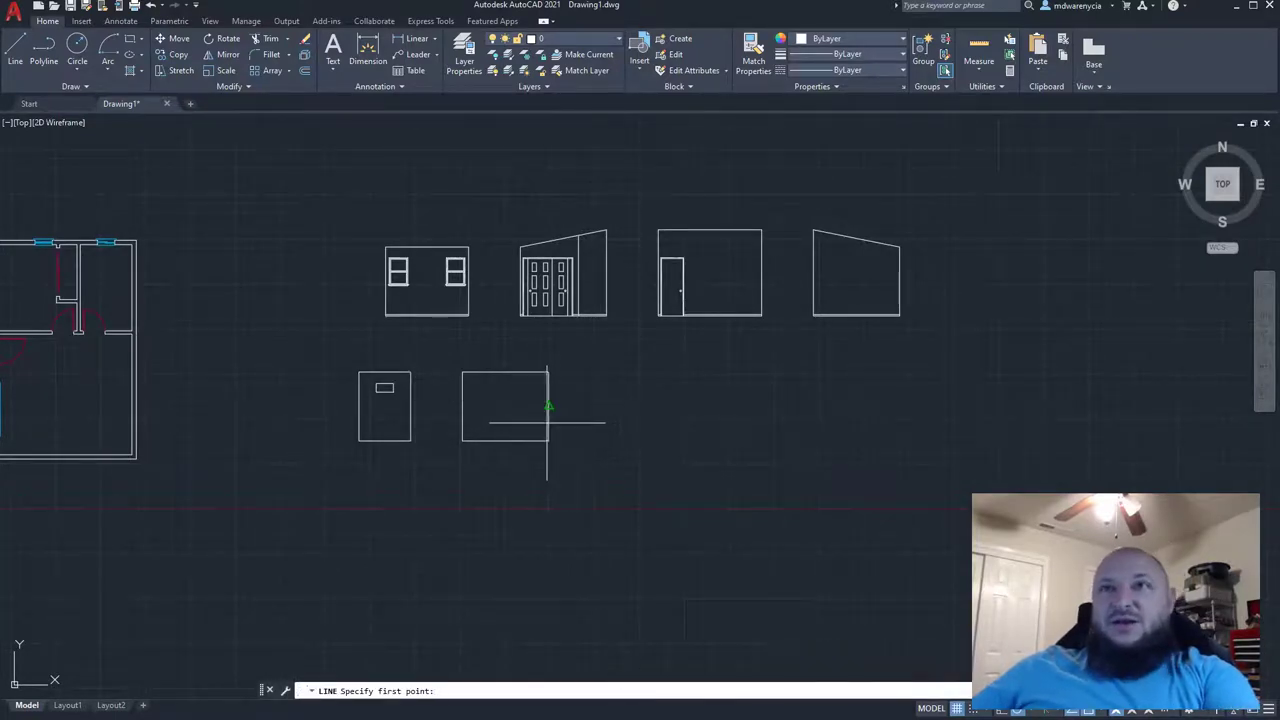
click(548, 440)
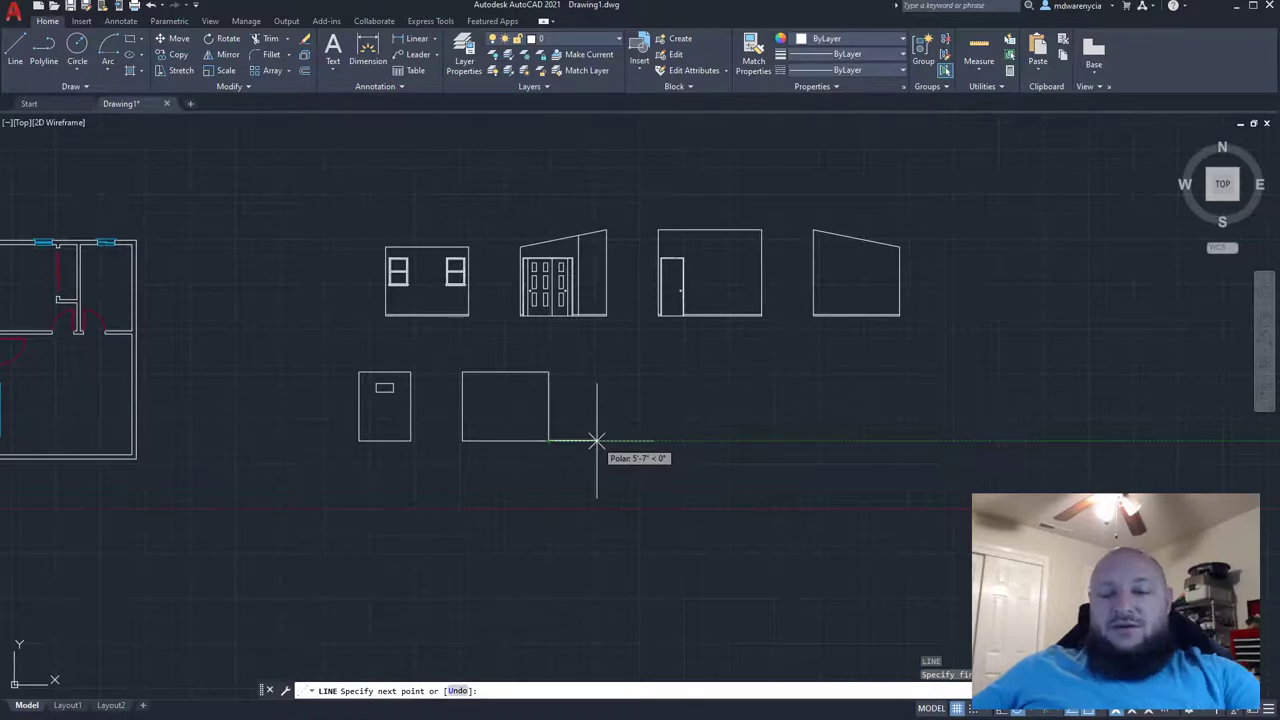
text(6)
key(Return)
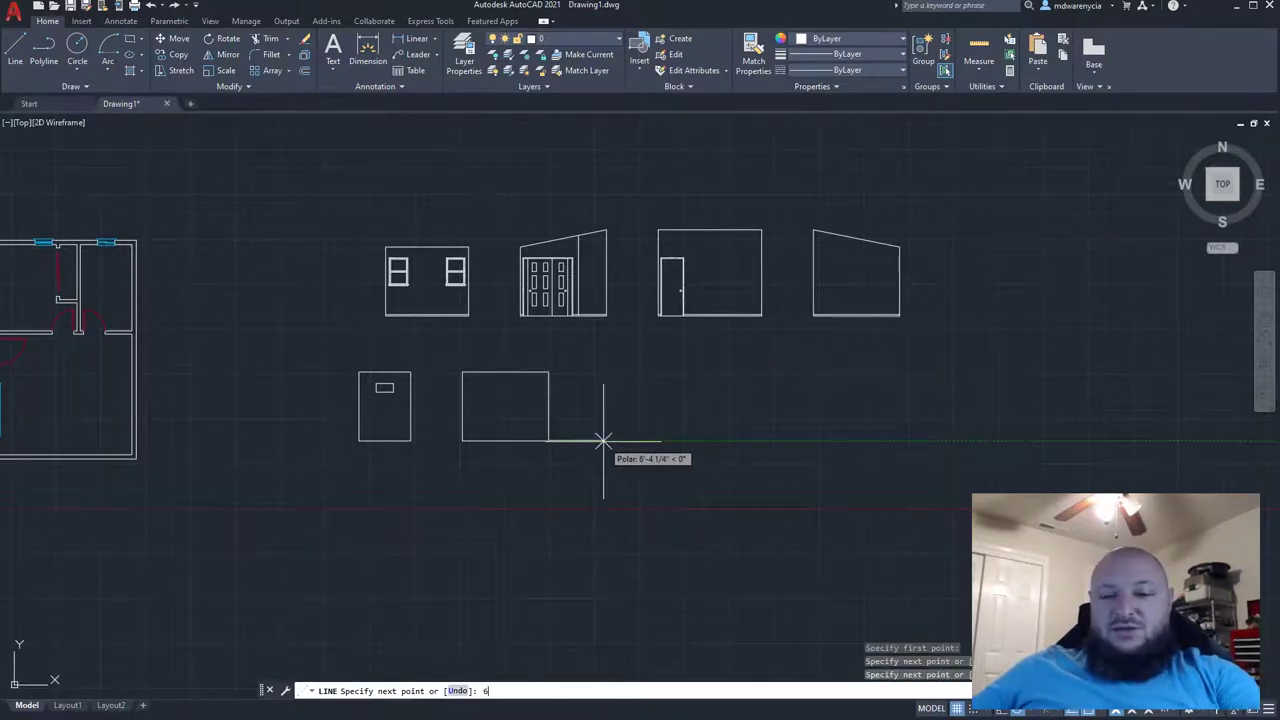
key(Return)
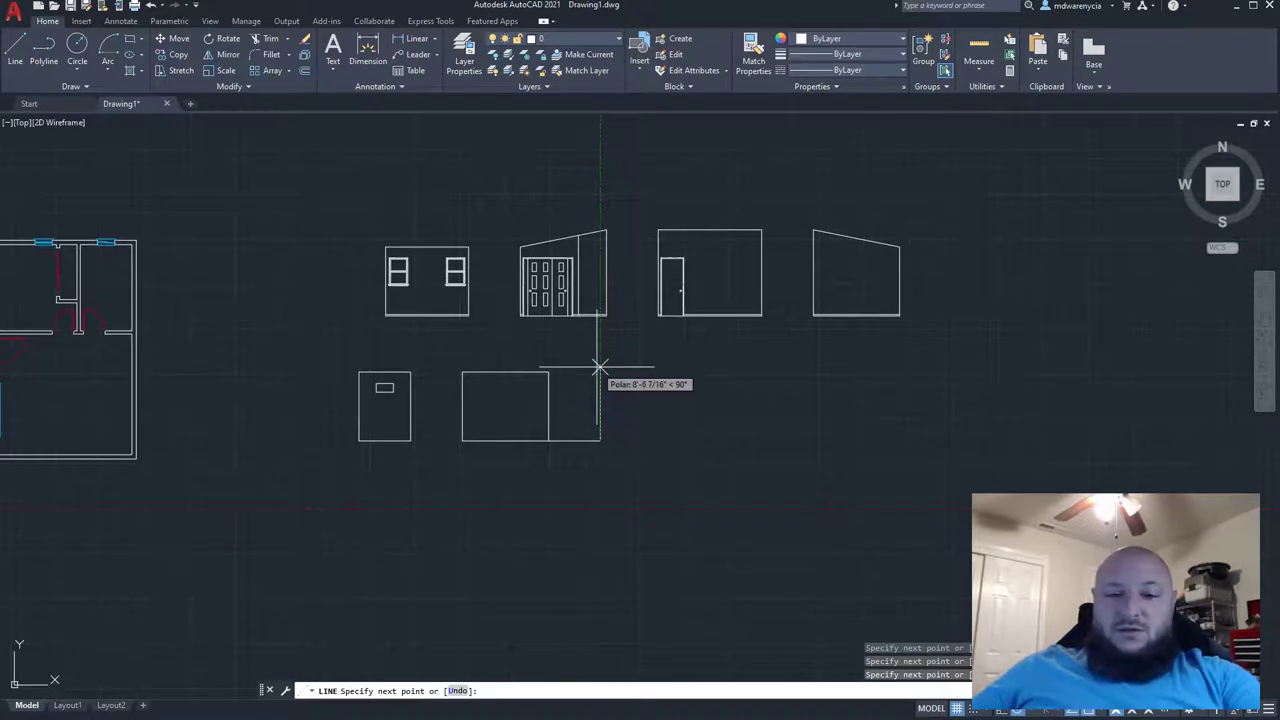
text(8')
key(Return)
key(Escape)
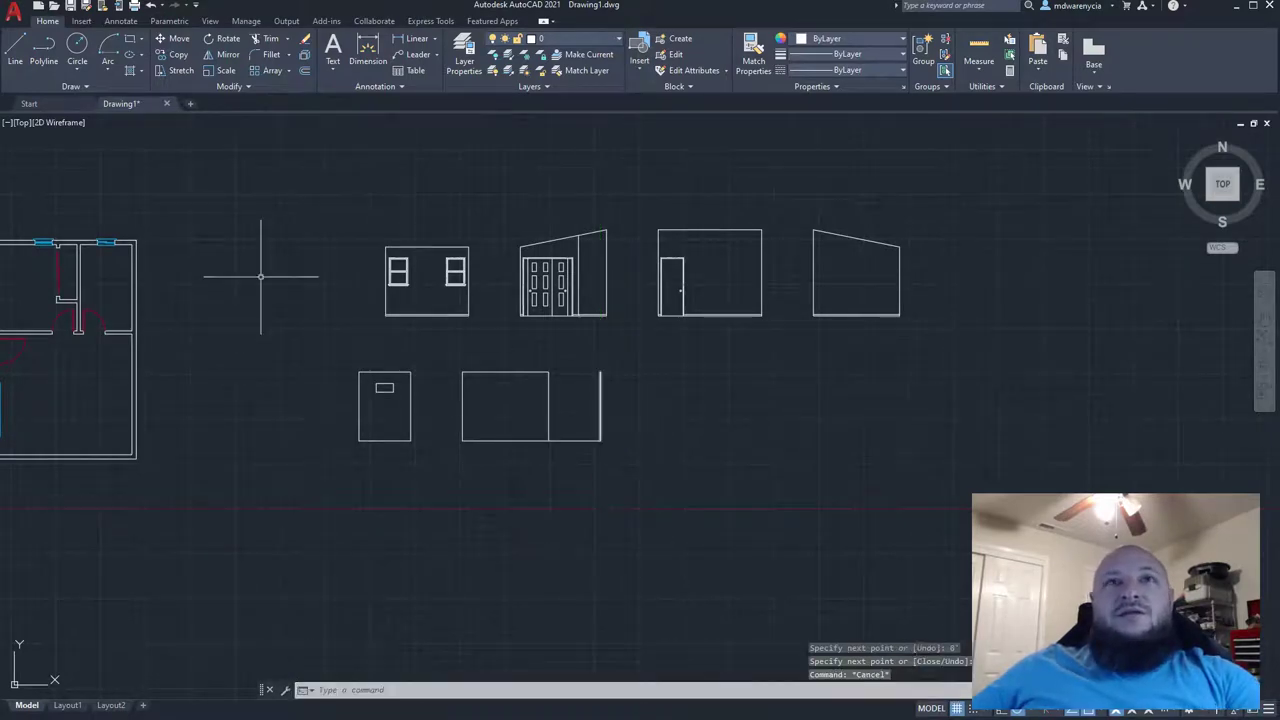
- Quick-measure the inner face of the wall segment beside the upper-right room's door in the floor plan
click(978, 52)
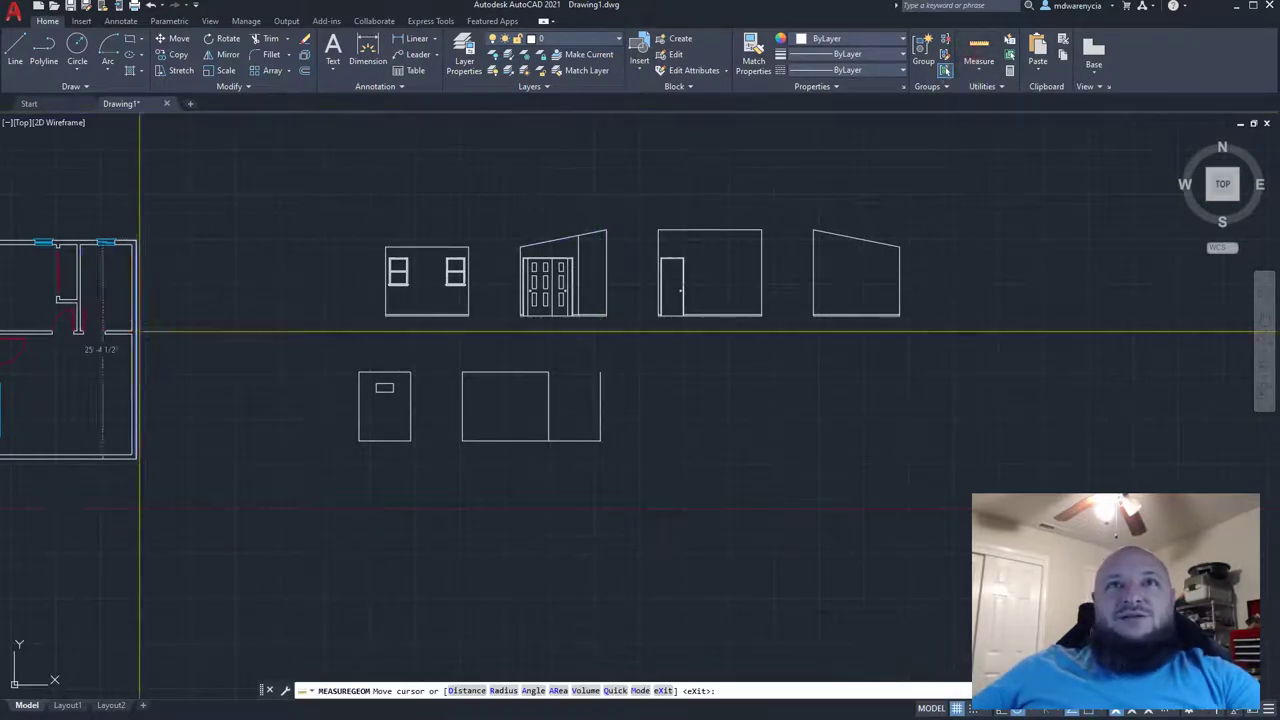
scroll(95, 328, up, 6)
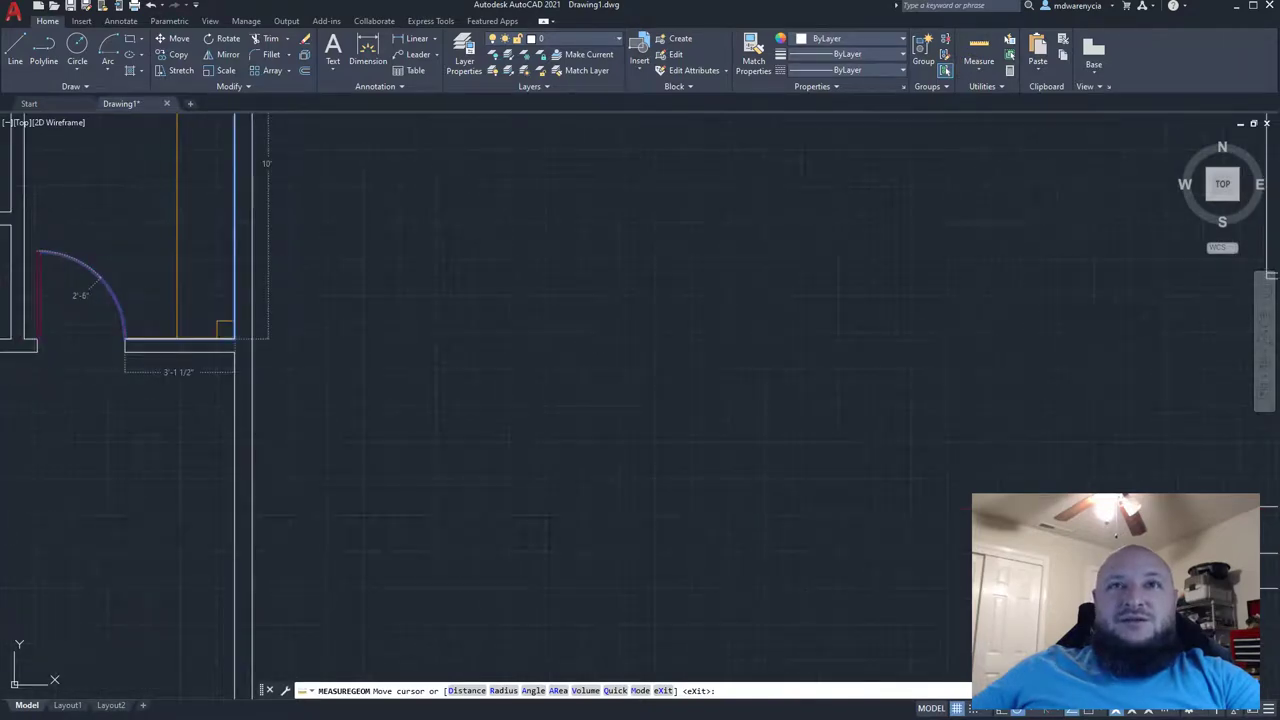
key(Escape)
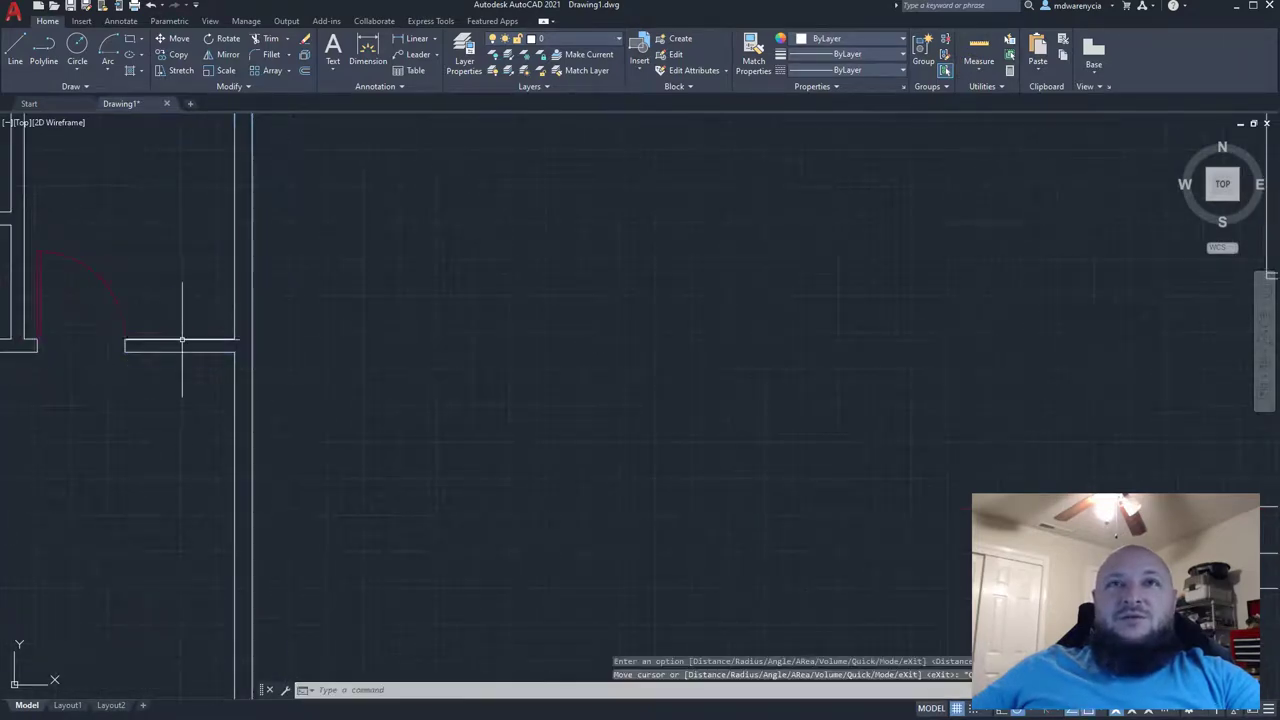
- Offset the new 8' vertical line 3'-1 1/2" to the right
scroll(380, 351, down, 5)
scroll(320, 371, up, 2)
click(400, 378)
click(358, 348)
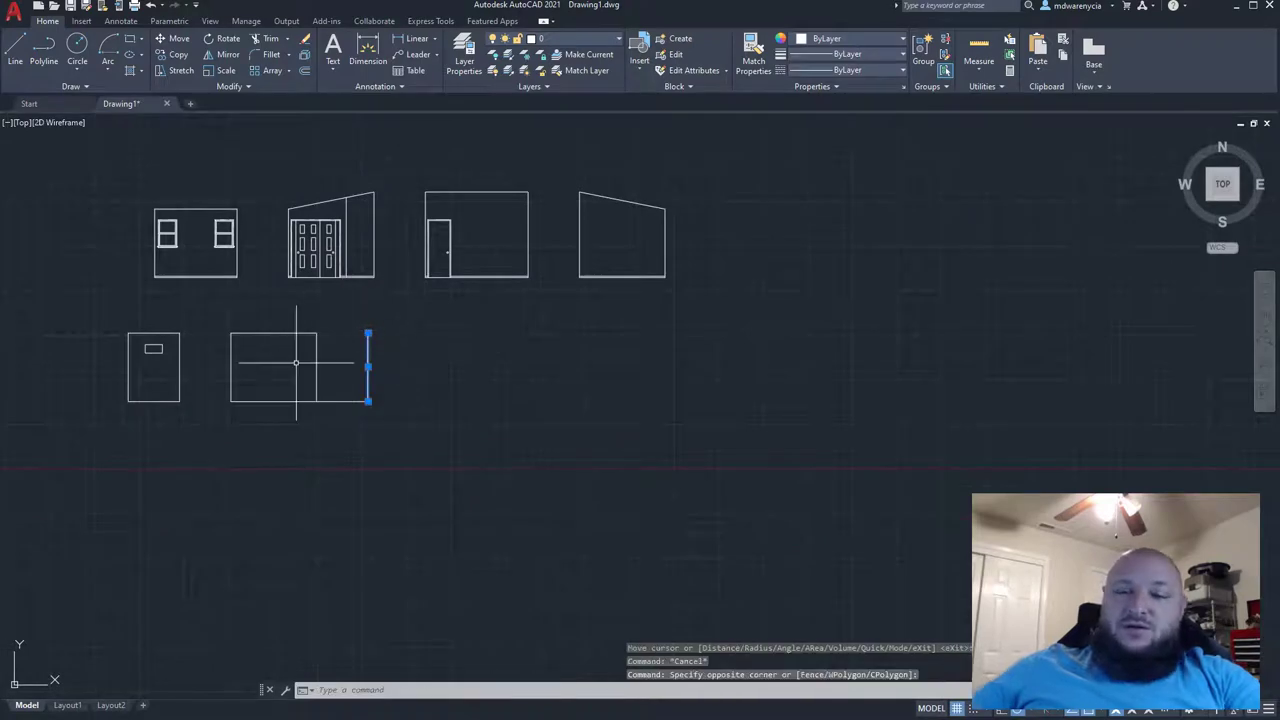
text(cify offset)
key(Return)
text(2)
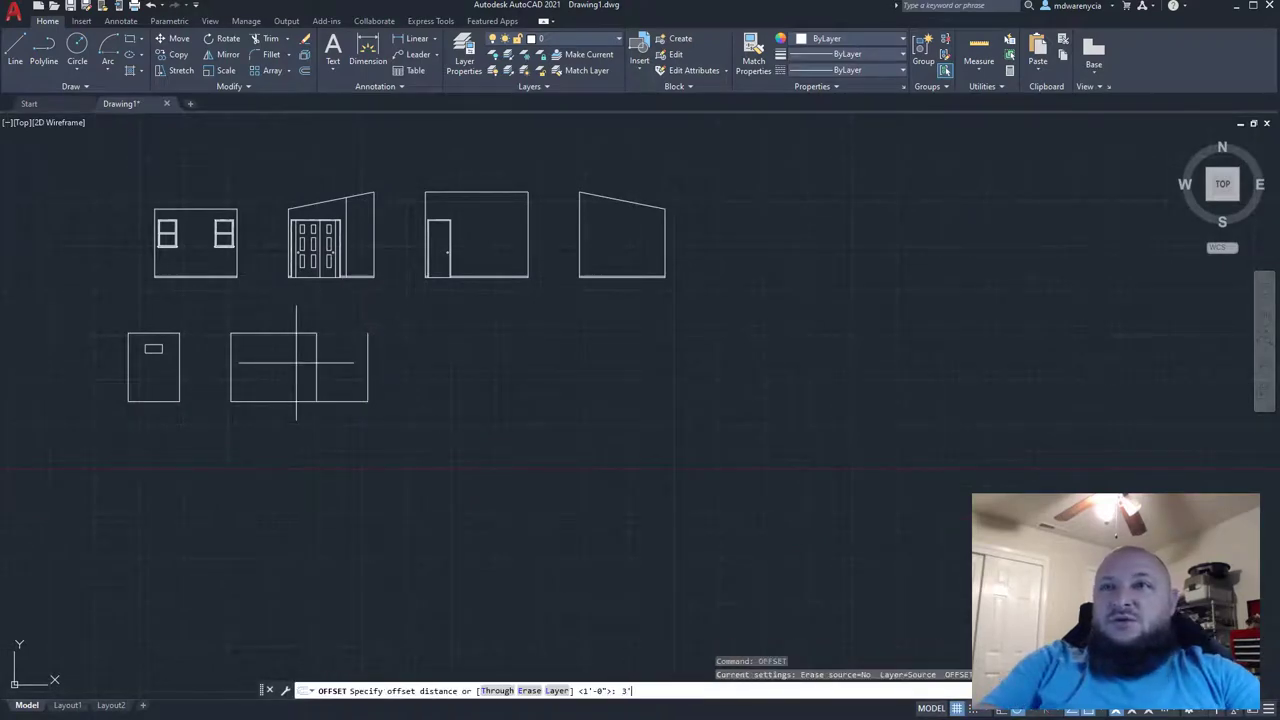
text('1.5)
key(Return)
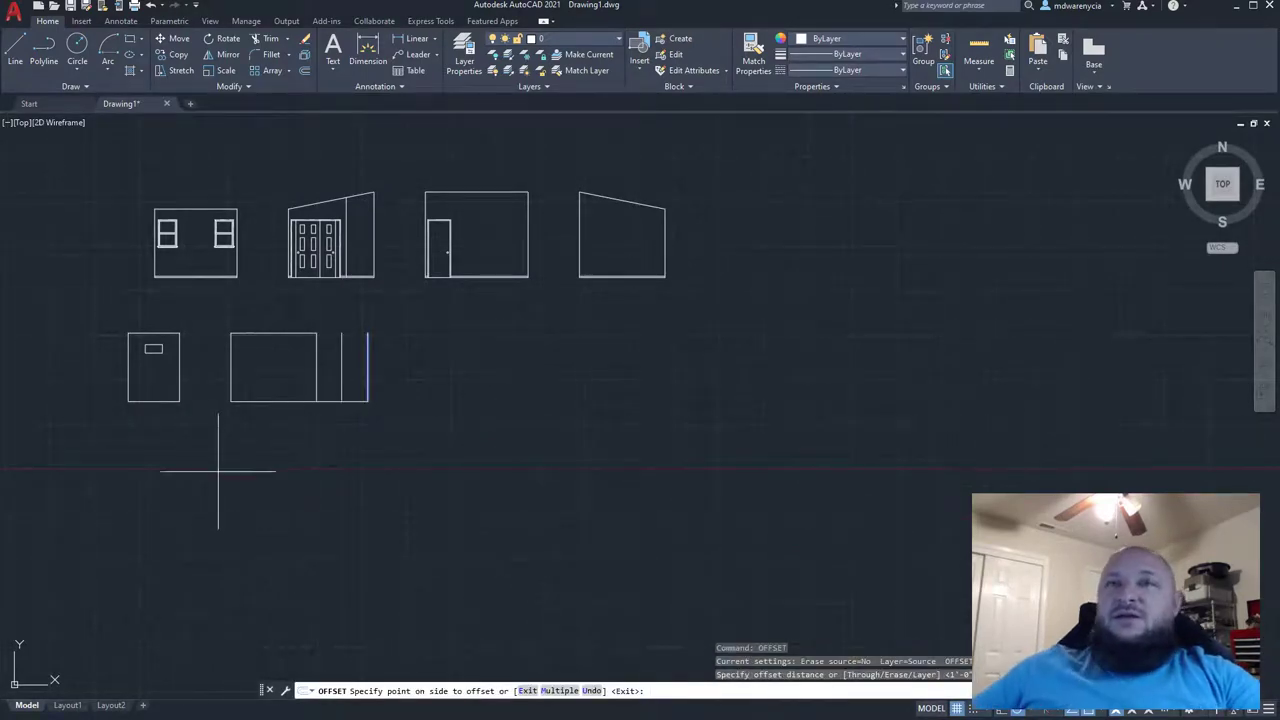
click(479, 402)
- Measure the width of the upper-right room's door opening and the short wall return beside it
mouse_move(218, 503)
middle_down()
mouse_move(275, 528)
mouse_move(610, 580)
middle_up()
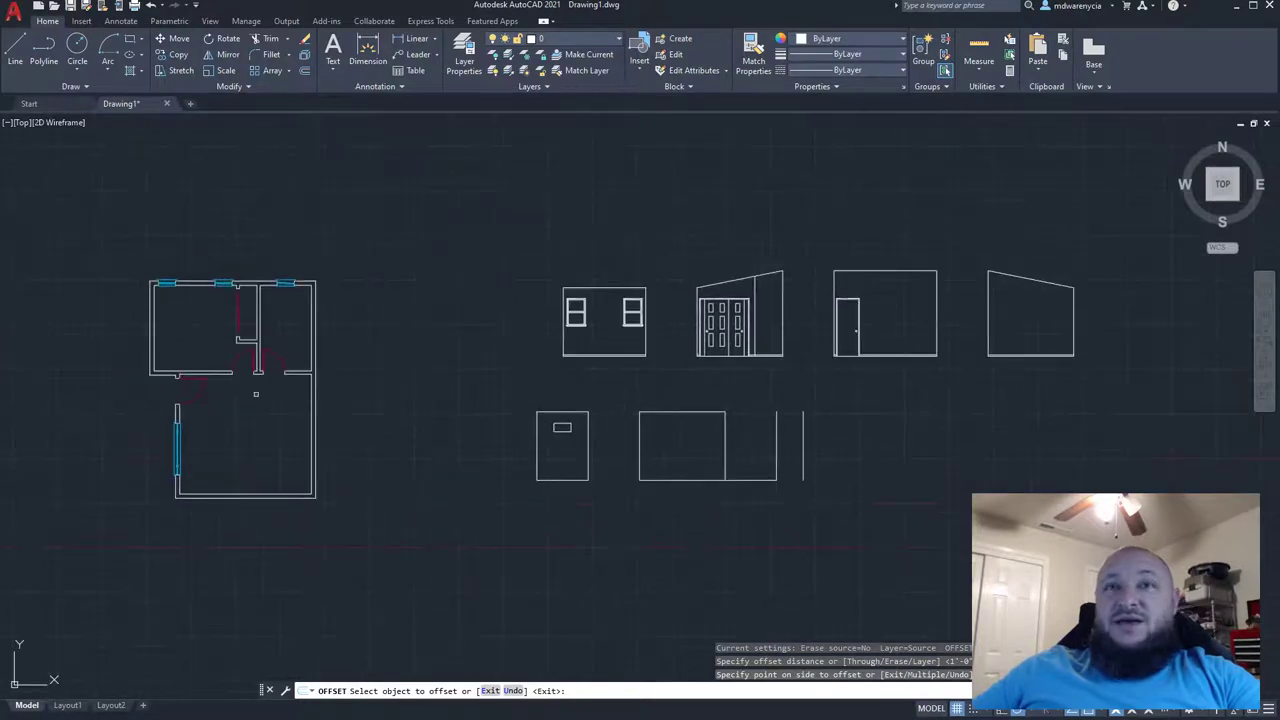
scroll(248, 359, up, 5)
key(Escape)
key(Escape)
click(979, 46)
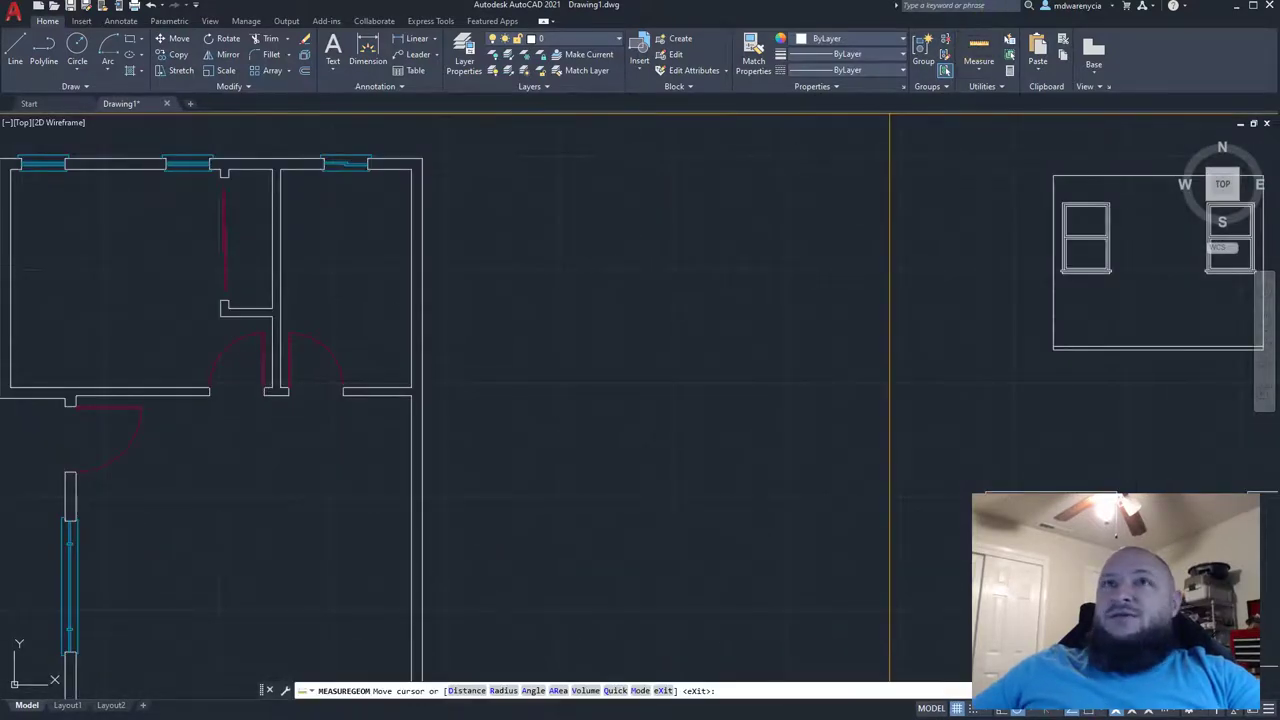
scroll(198, 367, up, 4)
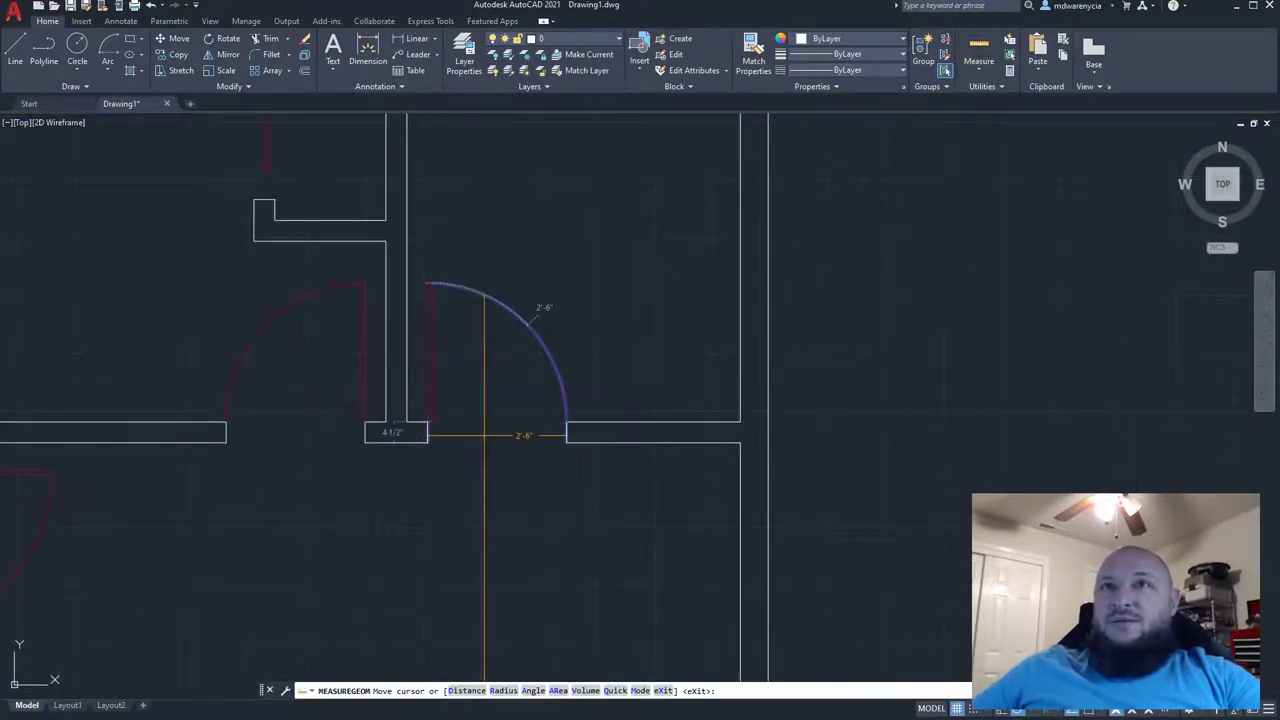
key(Escape)
- Offset the newest vertical line 2'-6" to the right to mark the width of the door opening
scroll(416, 431, down, 8)
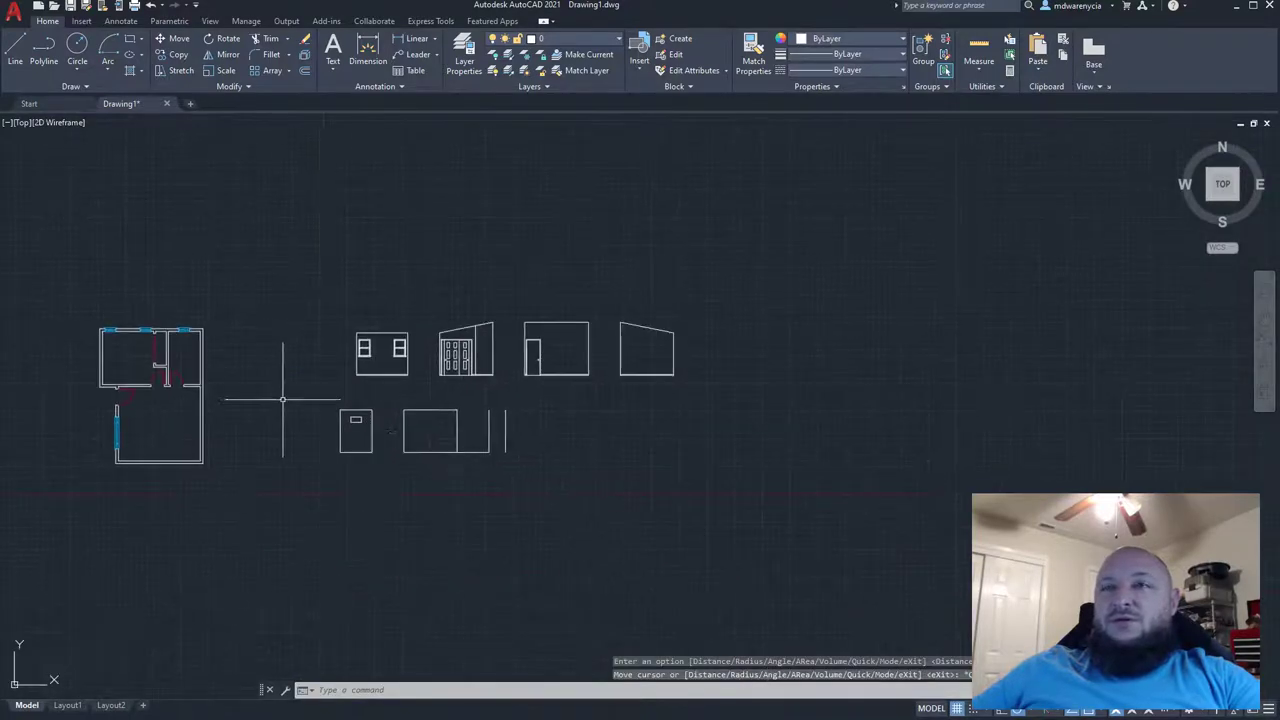
click(534, 433)
click(505, 416)
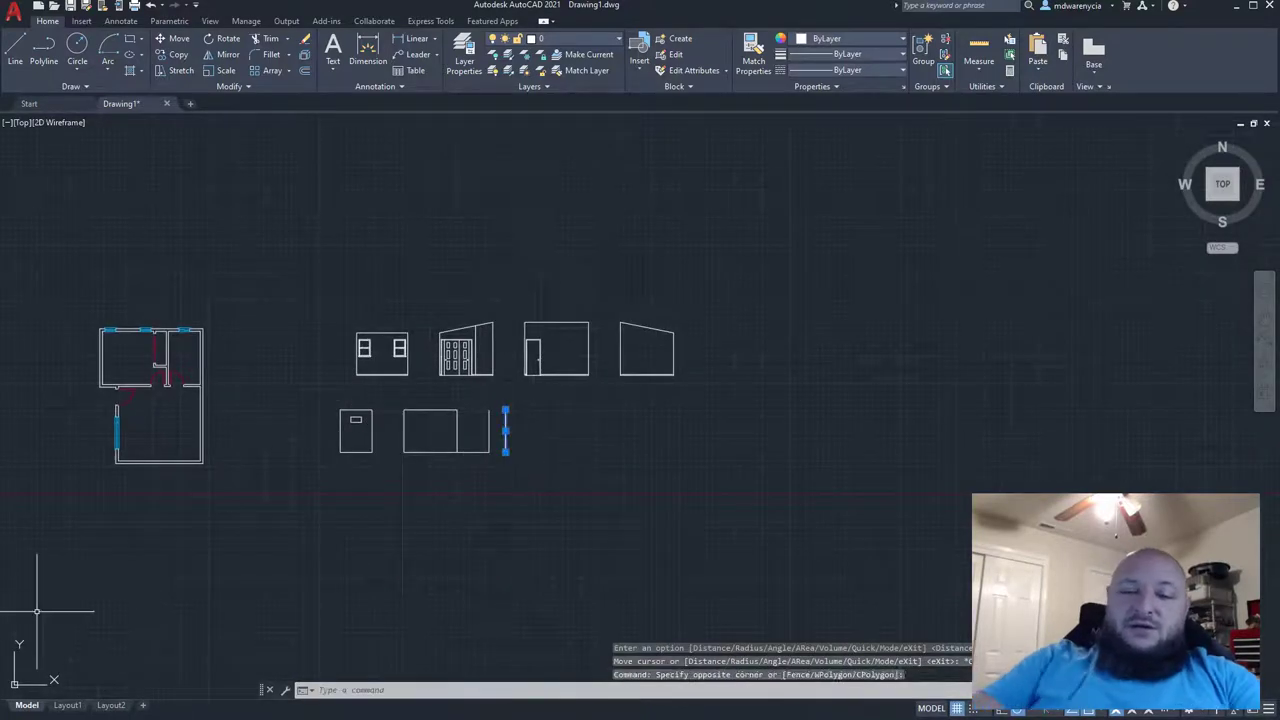
text(off)
key(Return)
key(Return)
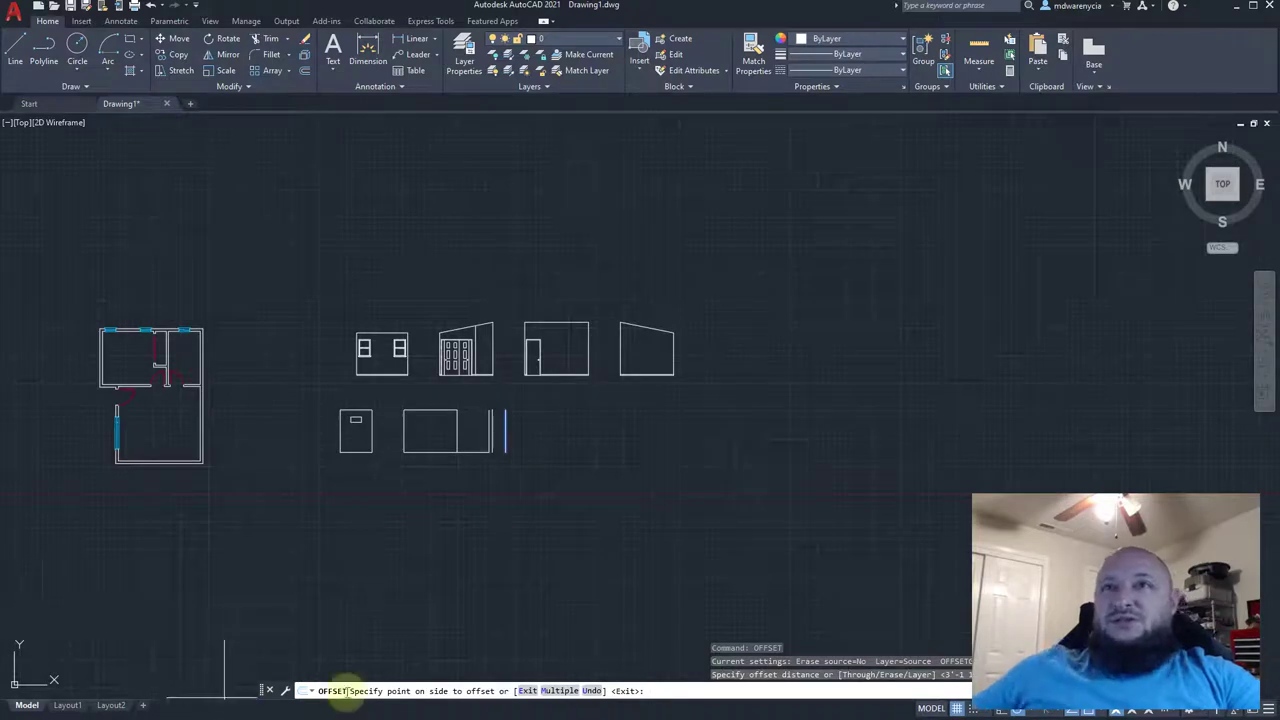
click(578, 455)
key(Escape)
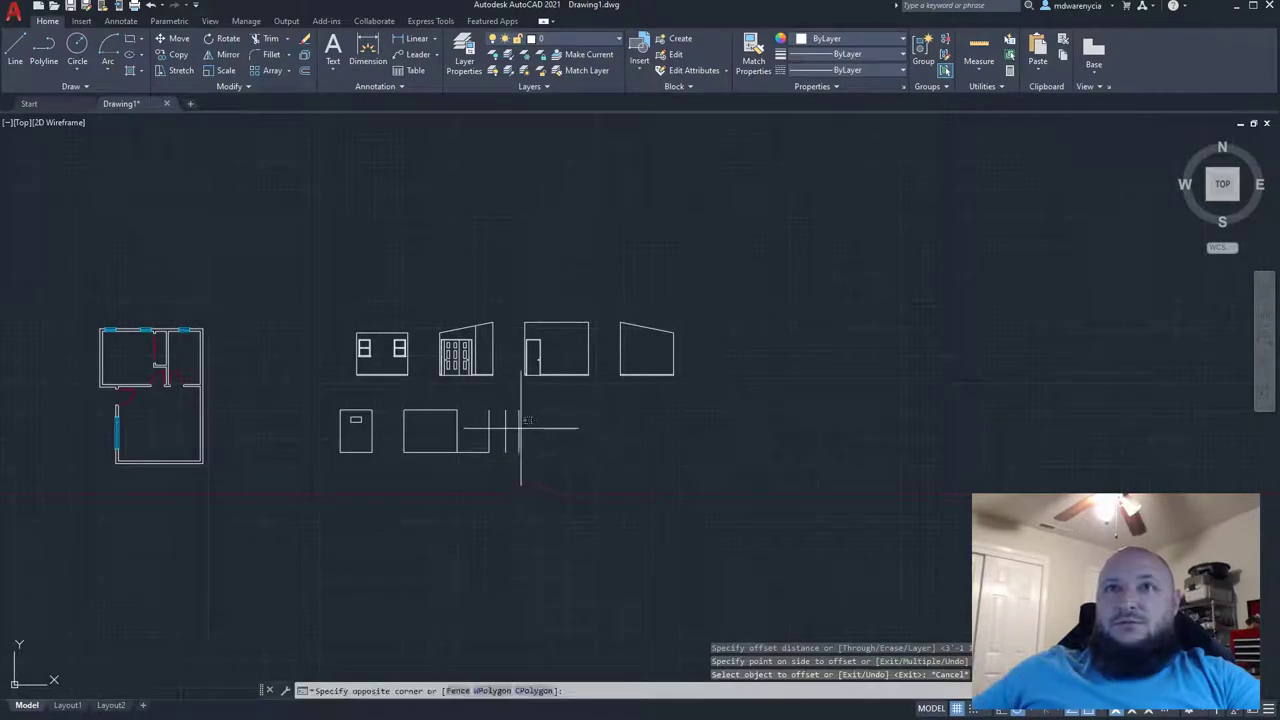
- Offset the door opening's right-hand line 4 1/2" to the right for the far edge of the elevation
click(526, 405)
click(511, 460)
text(offset)
key(Return)
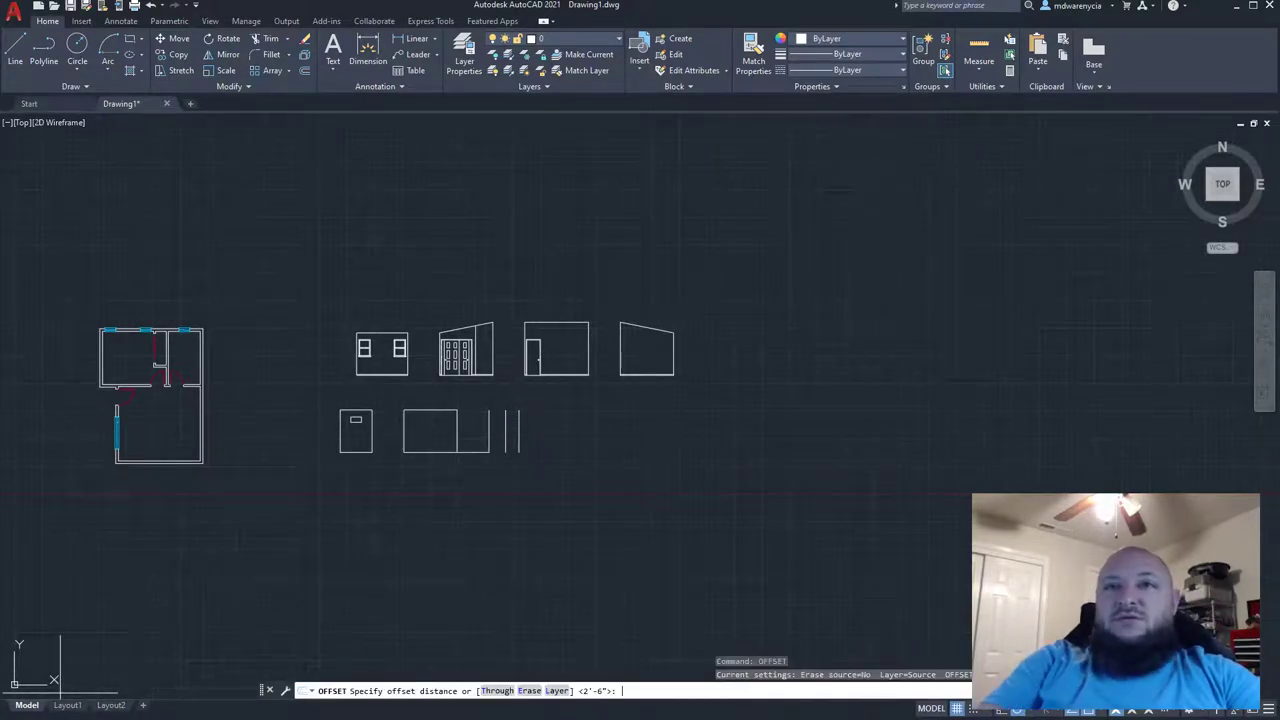
key(Return)
scroll(614, 454, up, 3)
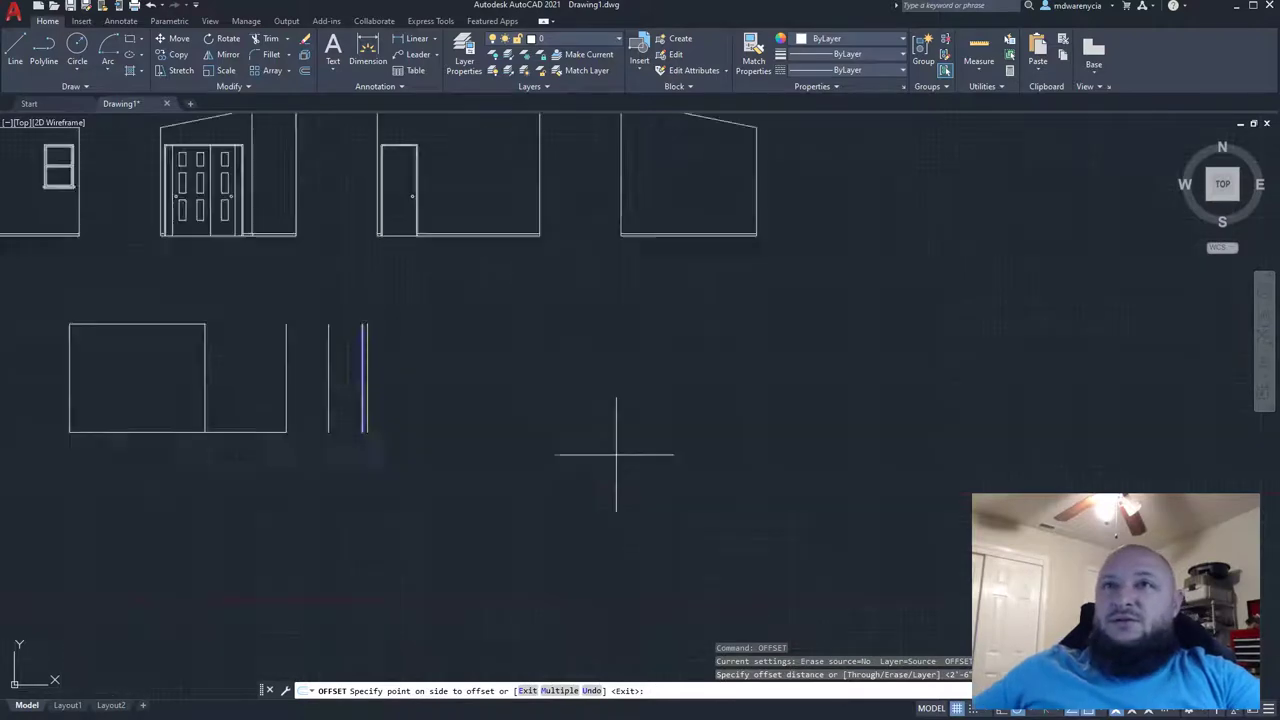
middle_drag(411, 360, 720, 373)
click(680, 349)
middle_drag(527, 393, 571, 473)
key(Return)
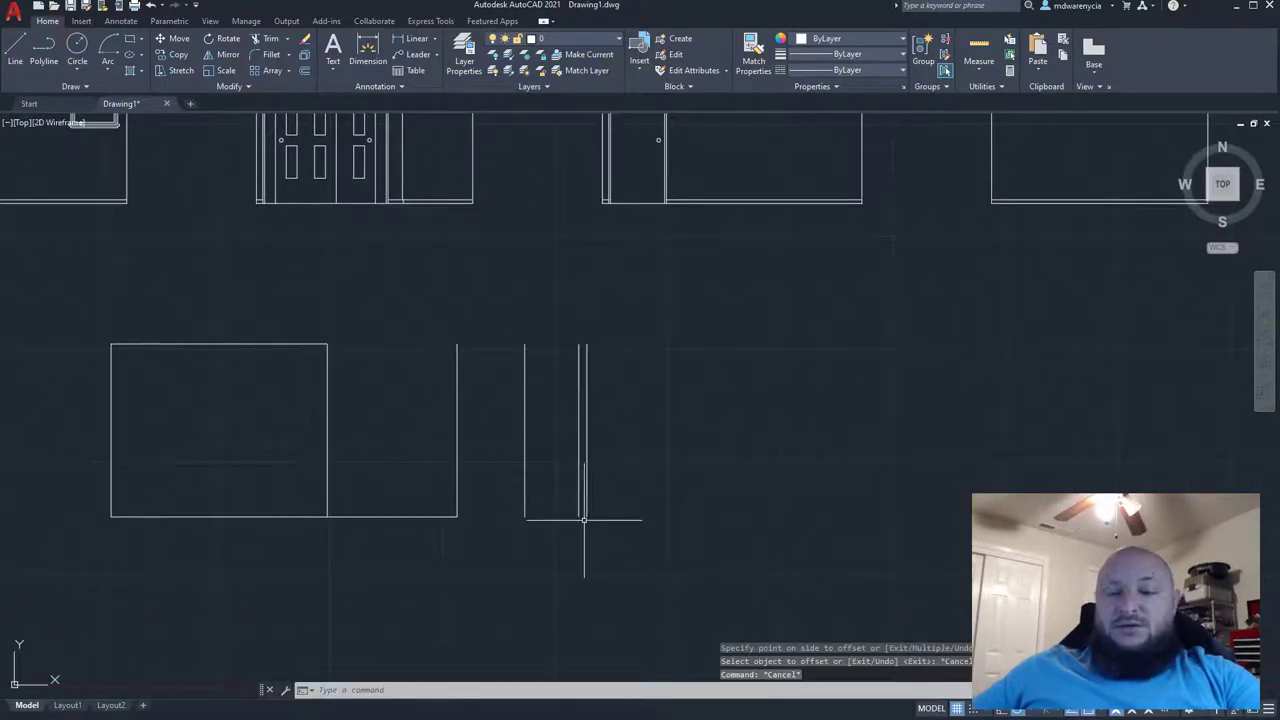
- Close the new elevation with horizontal lines joining the top and bottom ends of its outermost verticals
text(l)
key(Return)
click(457, 344)
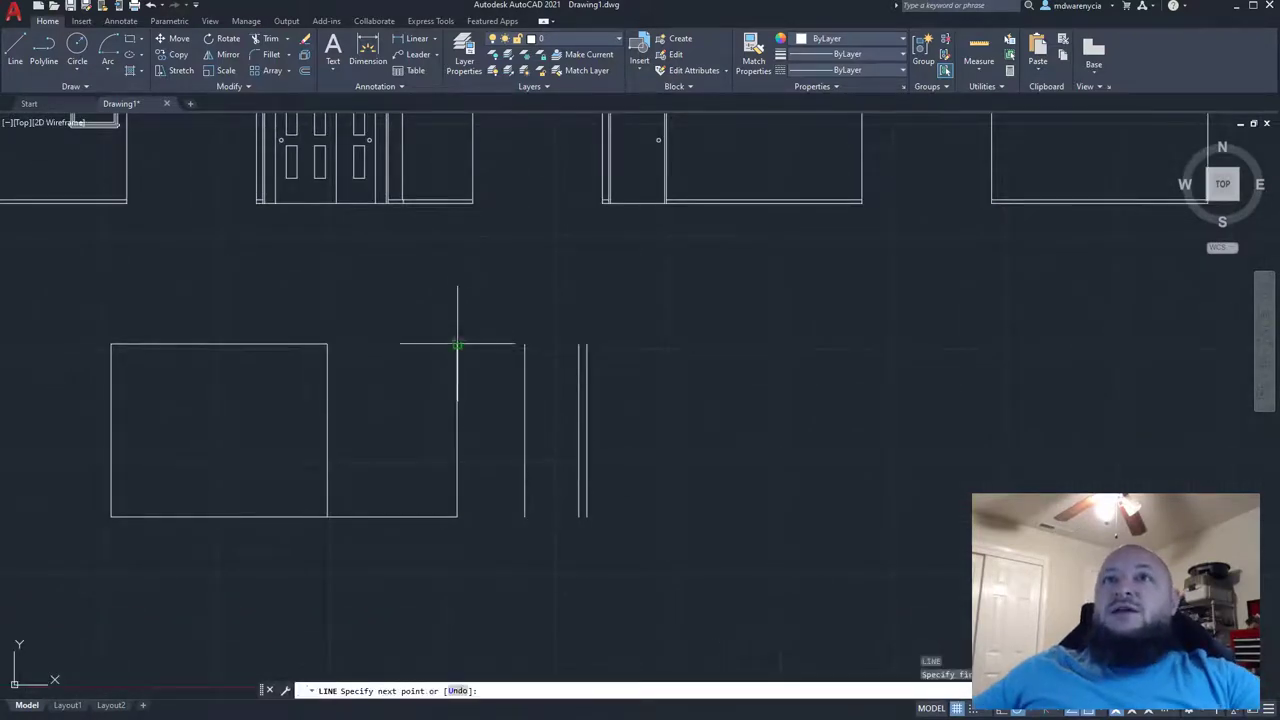
click(587, 344)
key(Return)
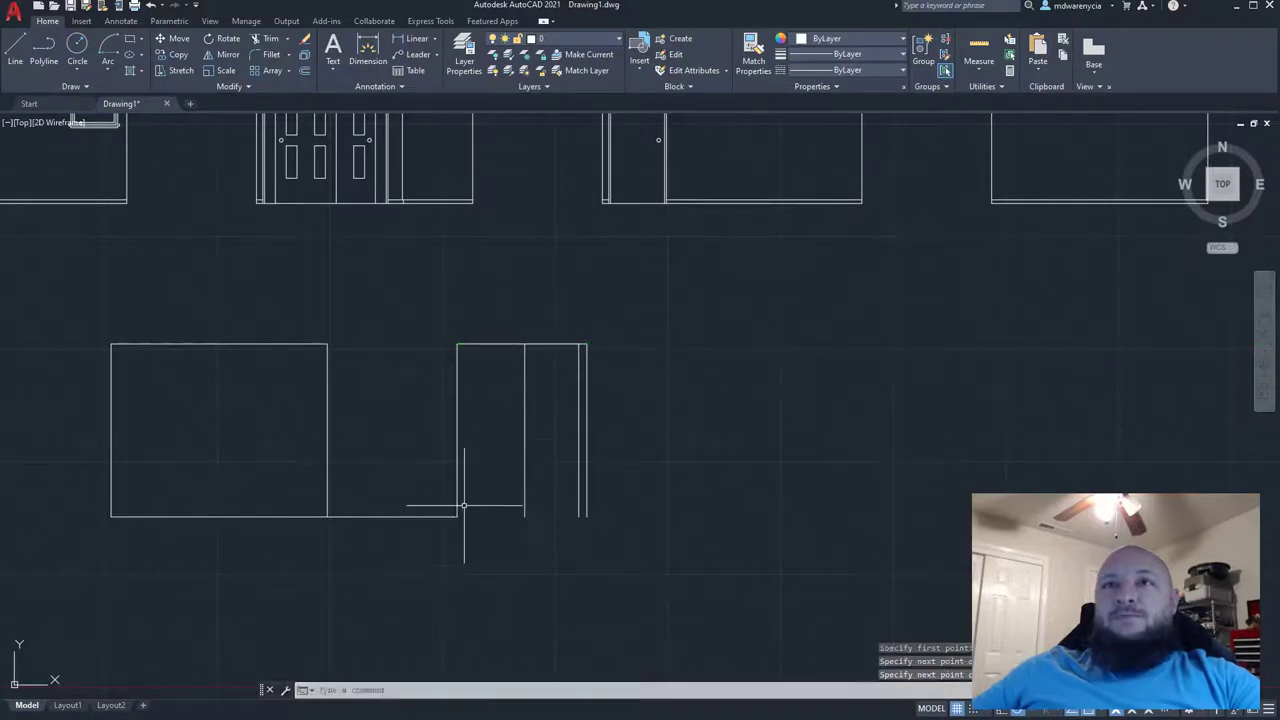
key(Return)
click(457, 516)
click(587, 516)
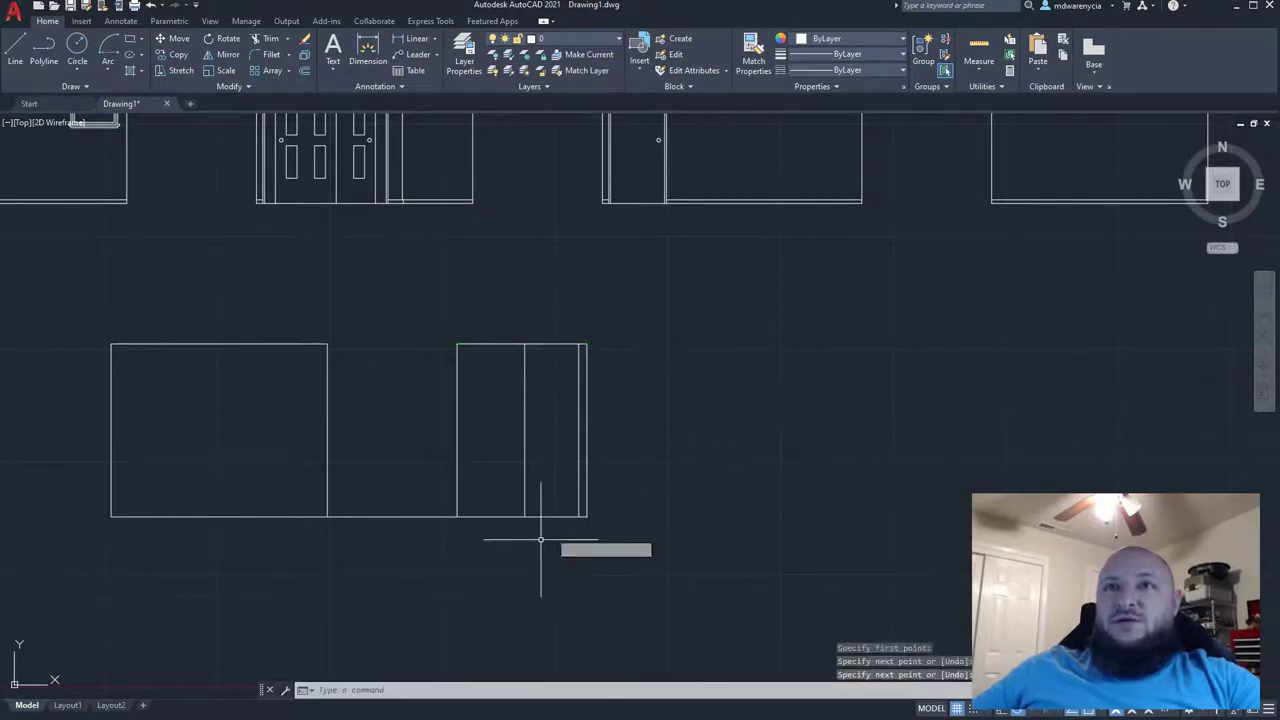
key(Return)
- Delete the horizontal spacing line between the blank elevation and the new one
click(443, 551)
click(394, 471)
key(Delete)
- Offset the new elevation's bottom line upward to mark the top of the door opening
mouse_move(327, 614)
middle_down()
mouse_move(431, 522)
mouse_move(470, 538)
middle_up()
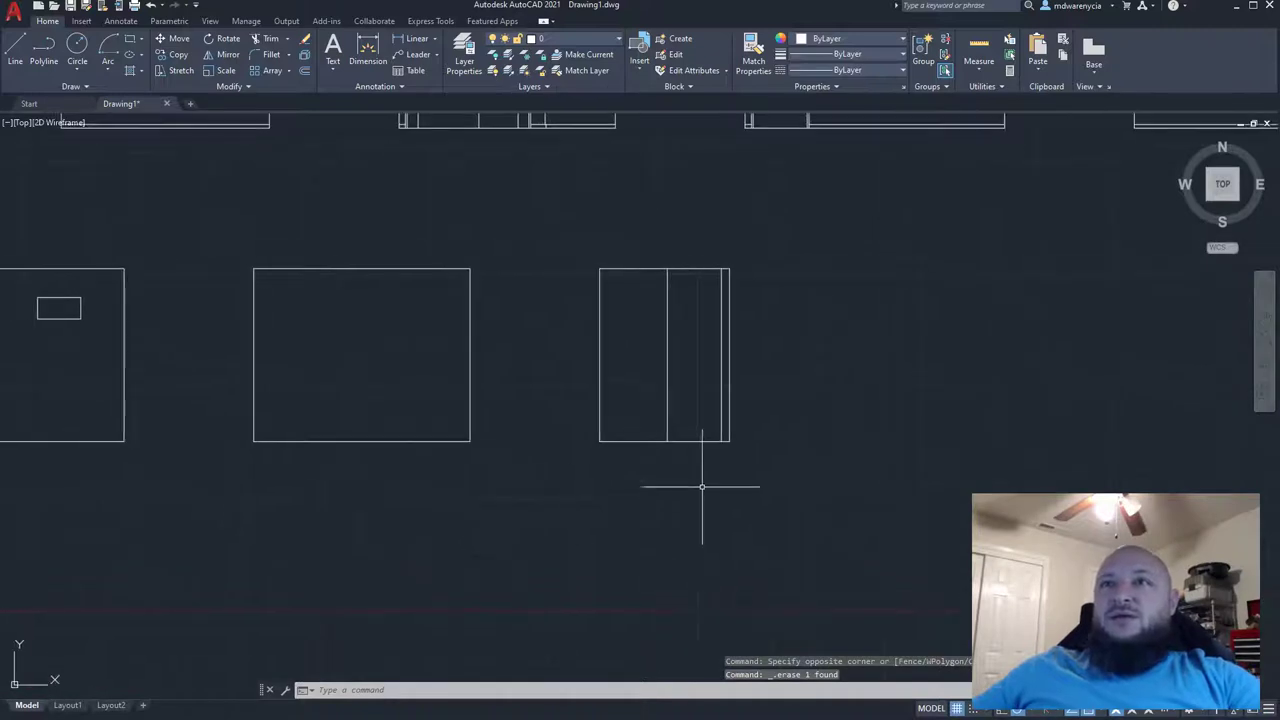
click(646, 457)
click(623, 434)
text(of)
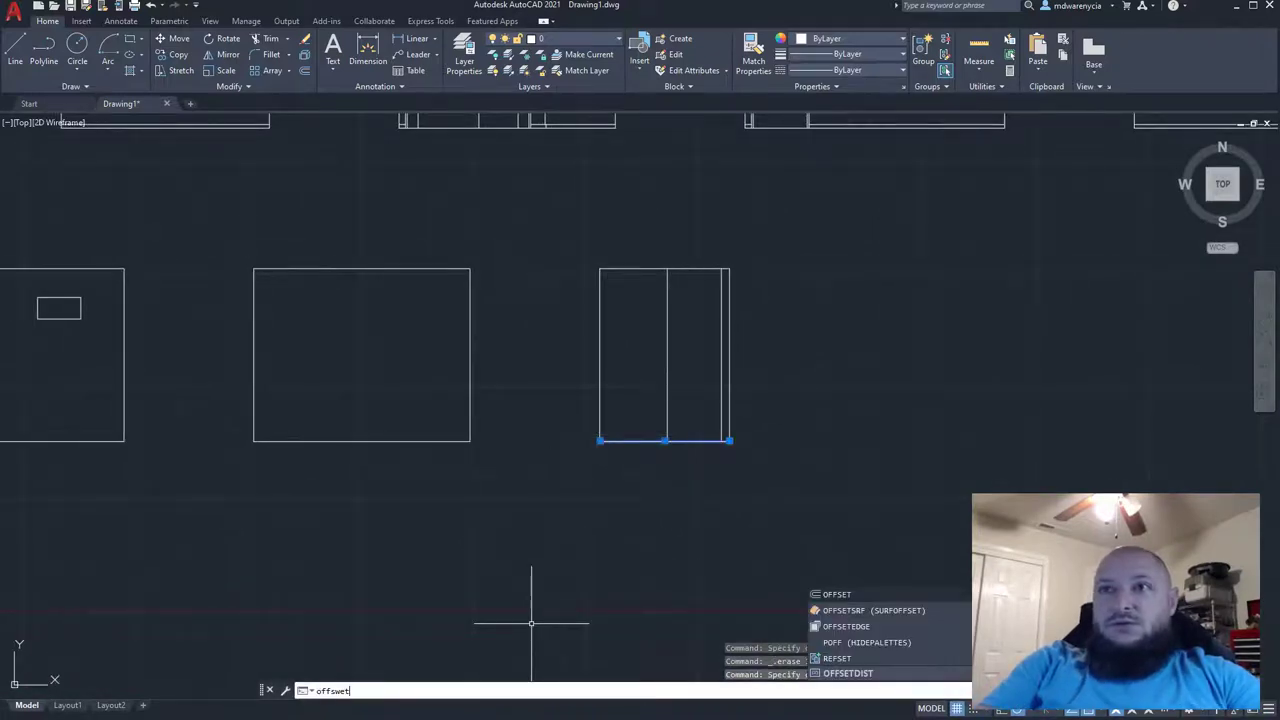
text(fswe)
key(BackSpace)
key(BackSpace)
text(et)
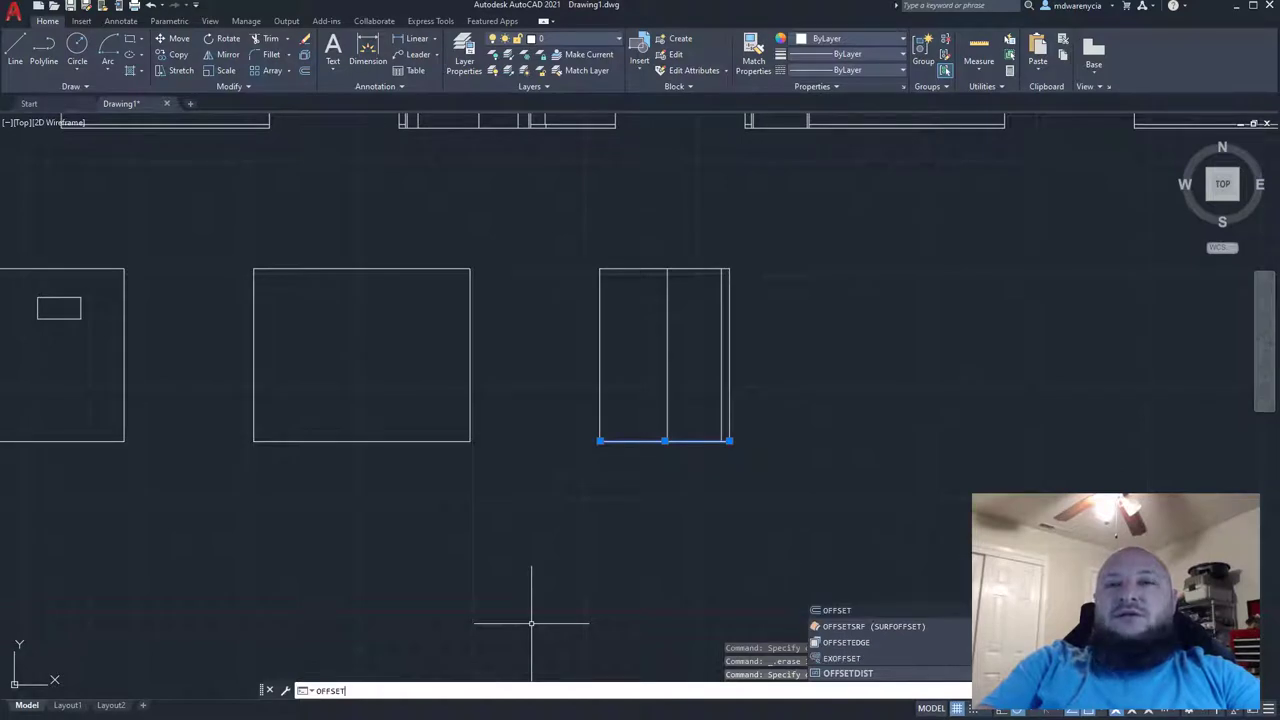
key(Return)
text(6')
key(Return)
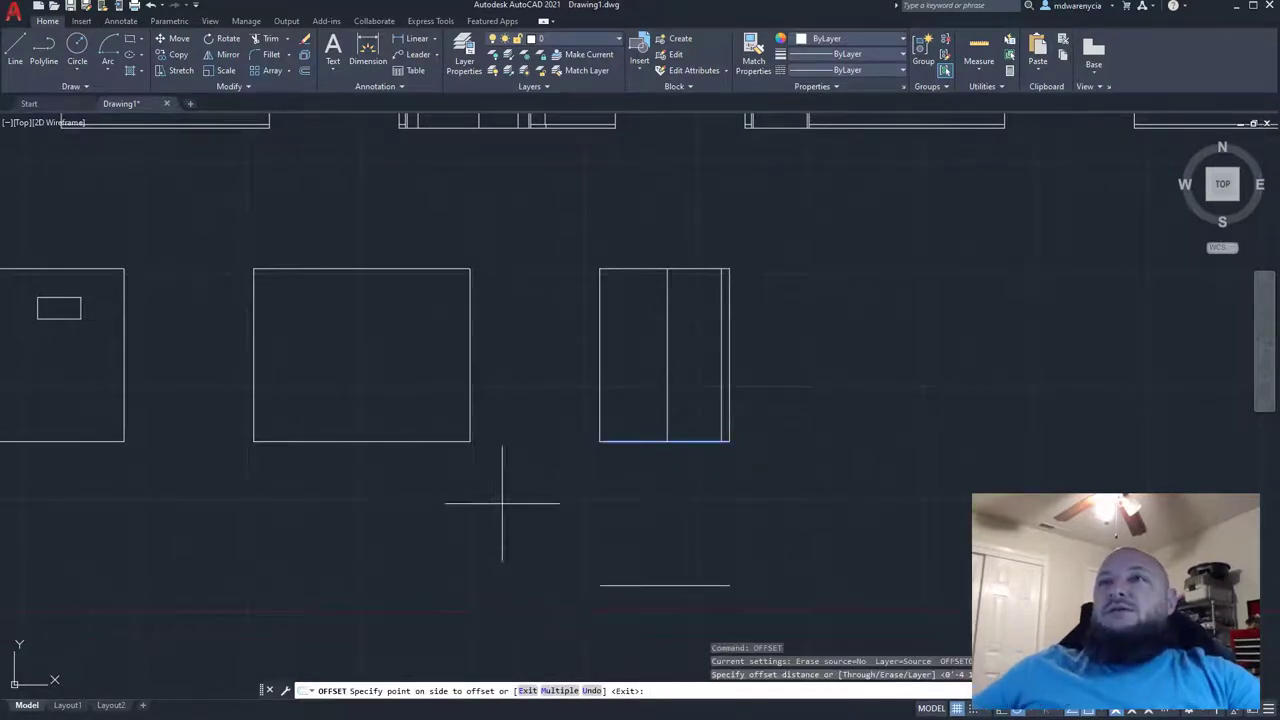
click(550, 395)
key(Escape)
key(Escape)
- Trim the door opening's side lines above its header, and trim the header where it extends past both sides of the opening
drag(762, 471, 591, 257)
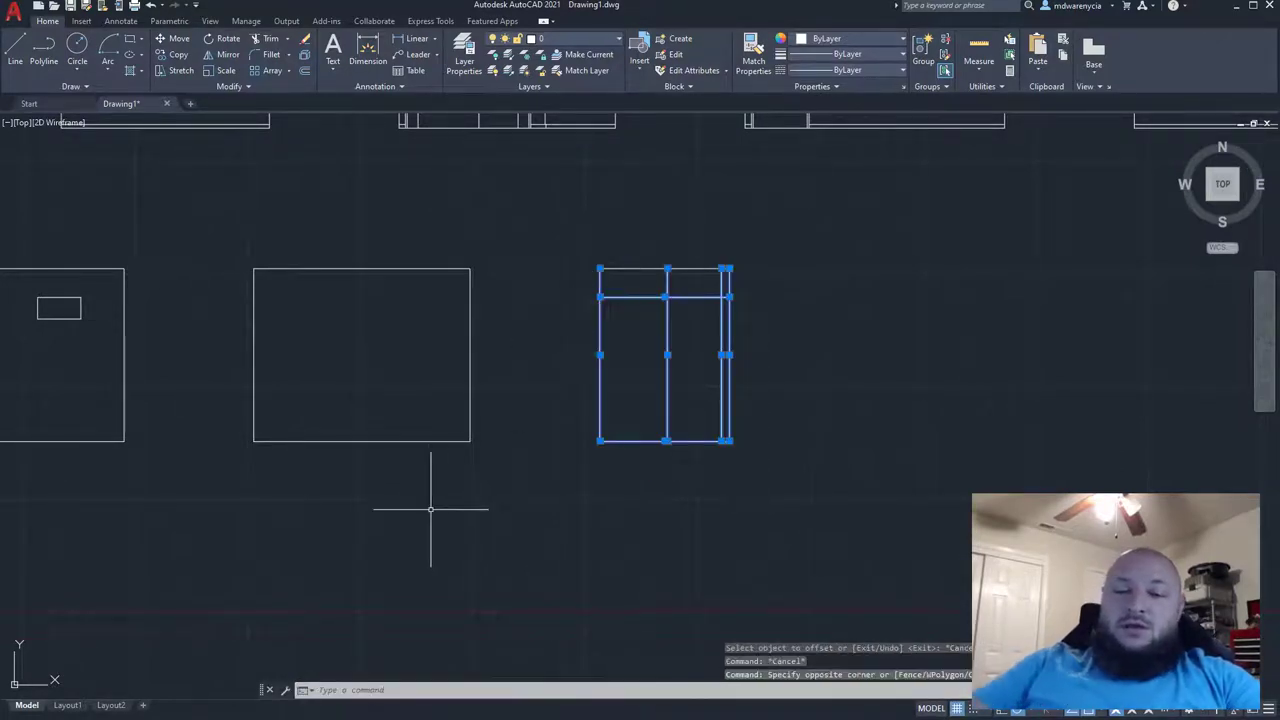
text(tr)
key(Return)
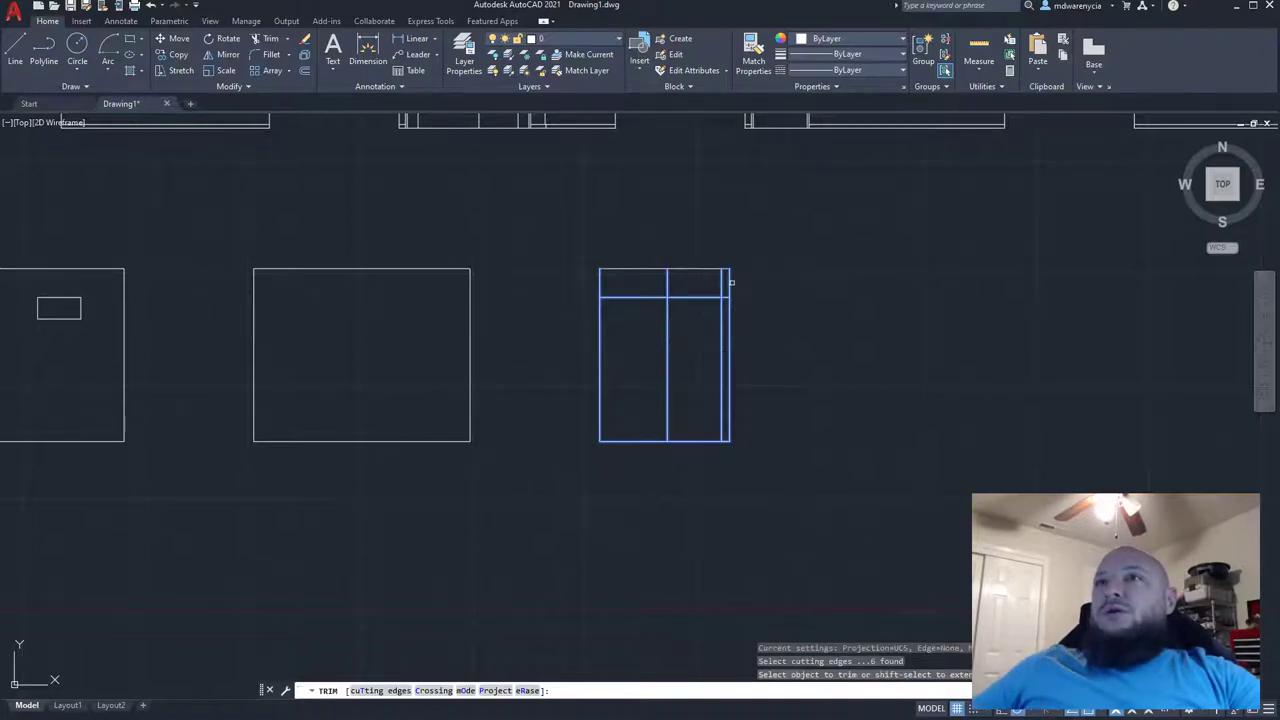
click(725, 283)
click(651, 288)
click(630, 303)
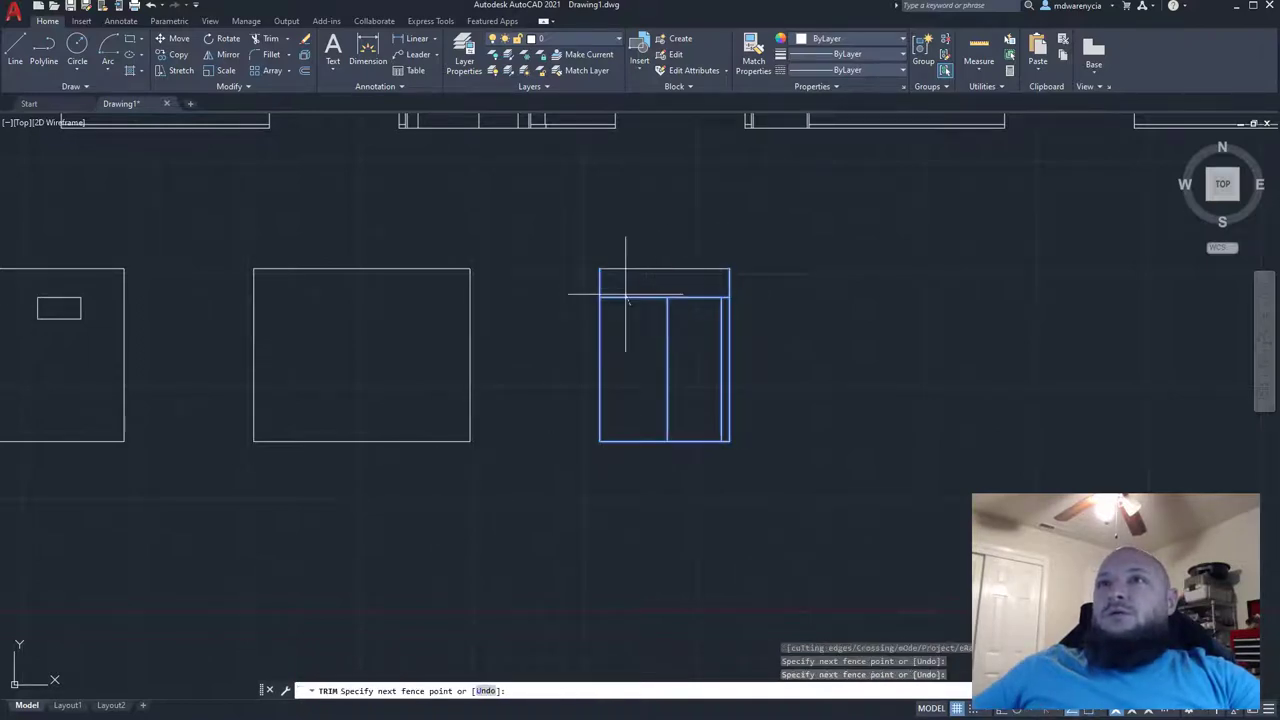
key(Return)
scroll(713, 294, up, 6)
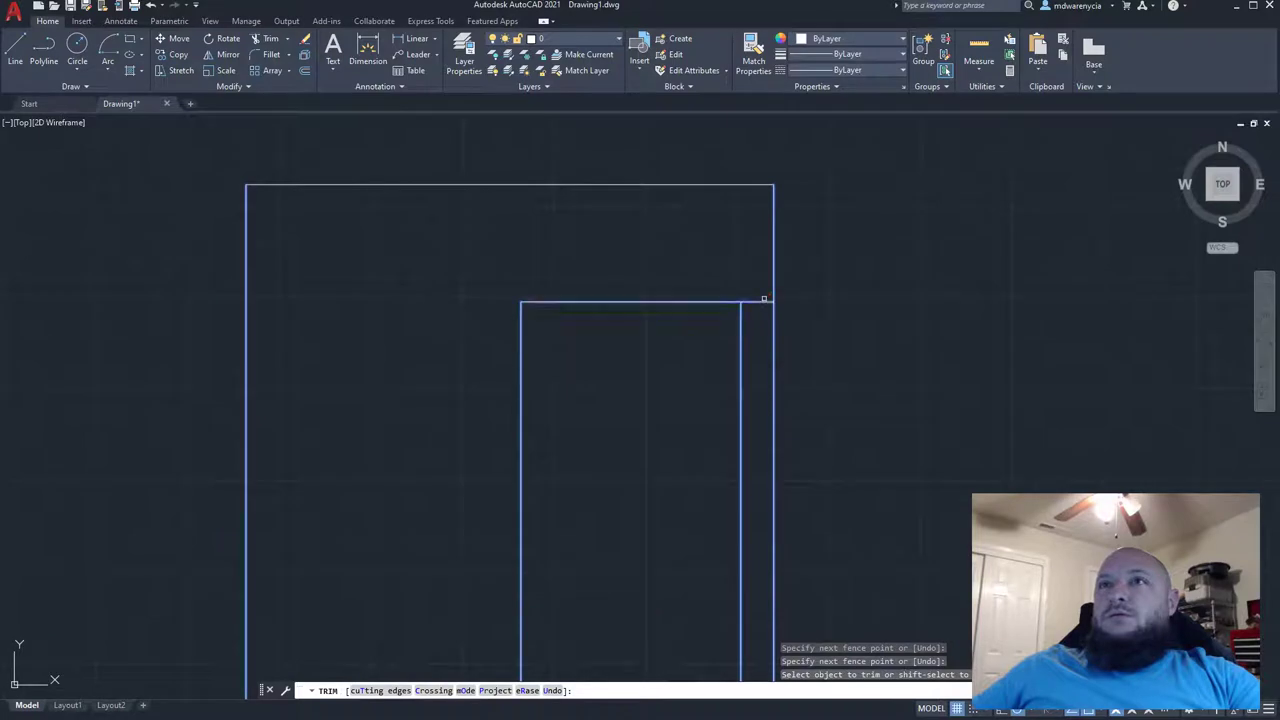
click(764, 298)
scroll(563, 402, down, 7)
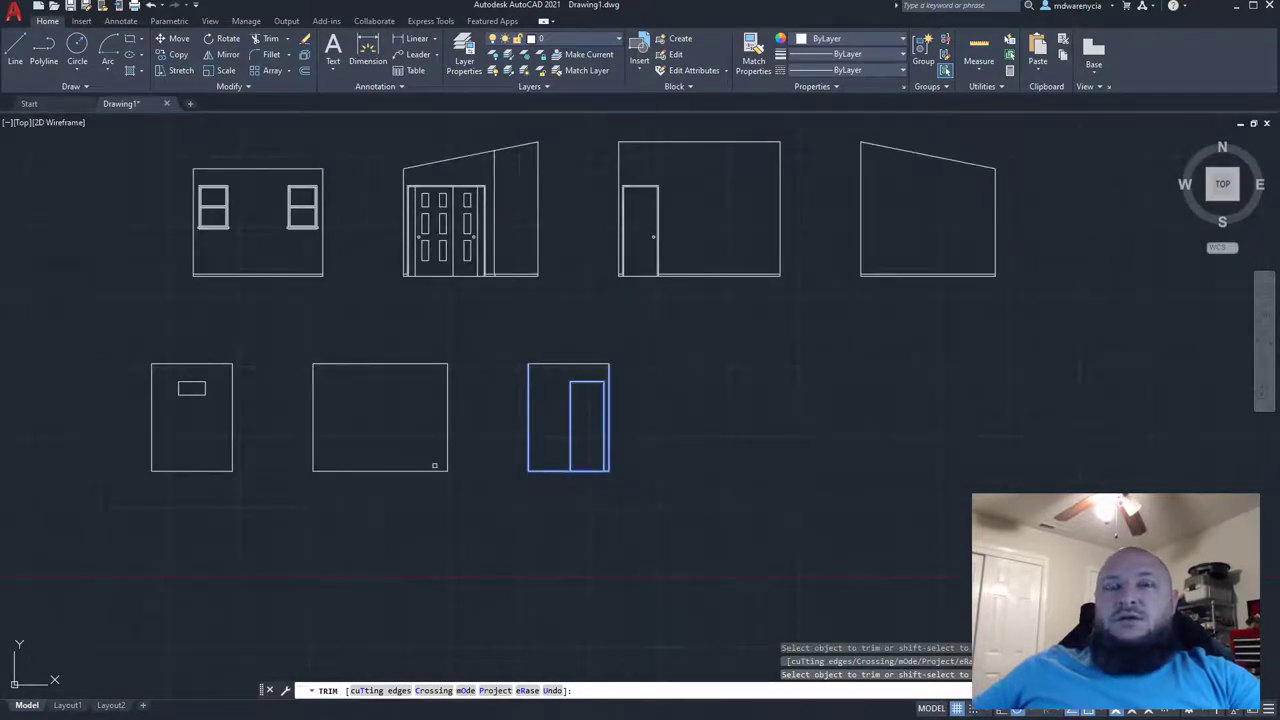
key(Escape)
middle_drag(75, 408, 529, 419)
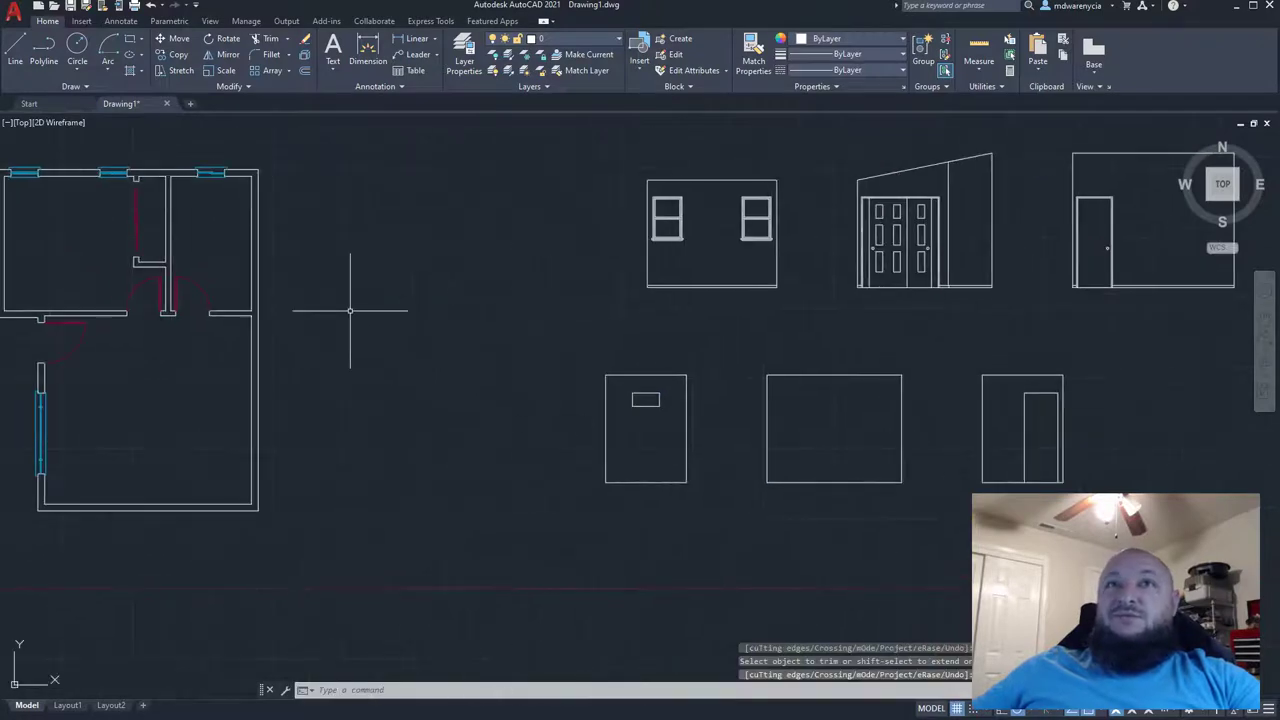
key(Escape)
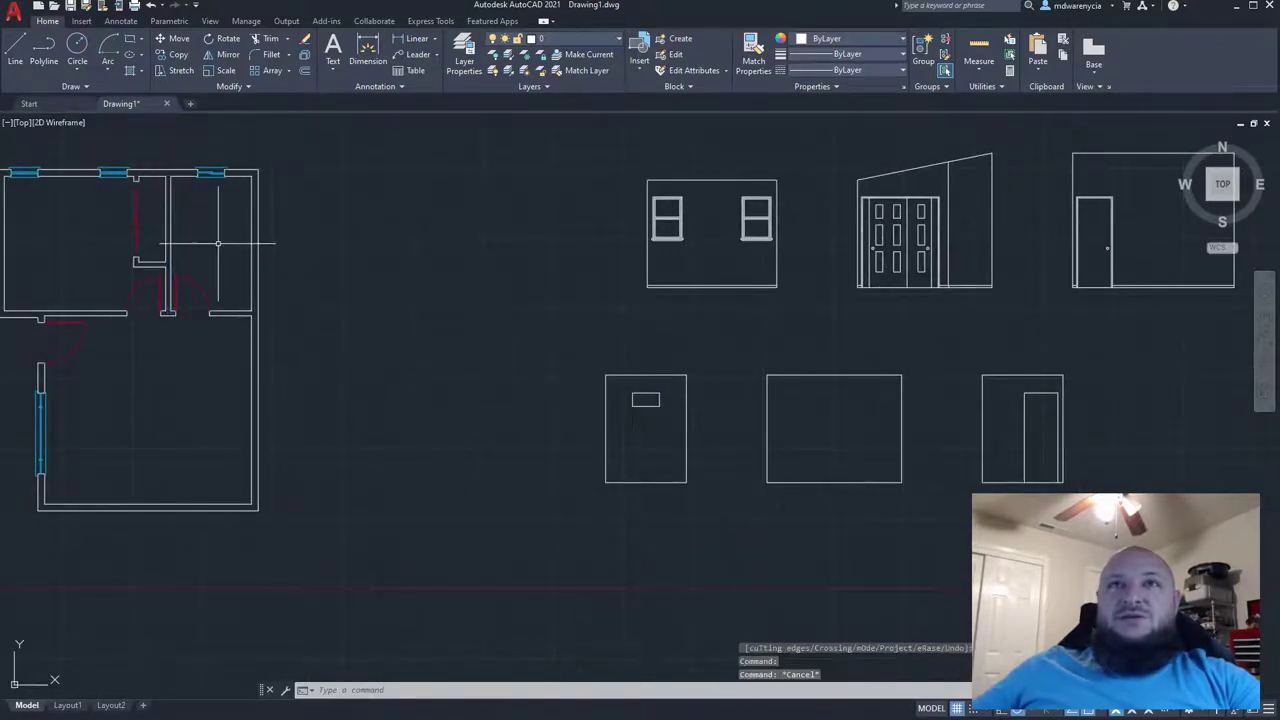
middle_drag(514, 370, 144, 273)
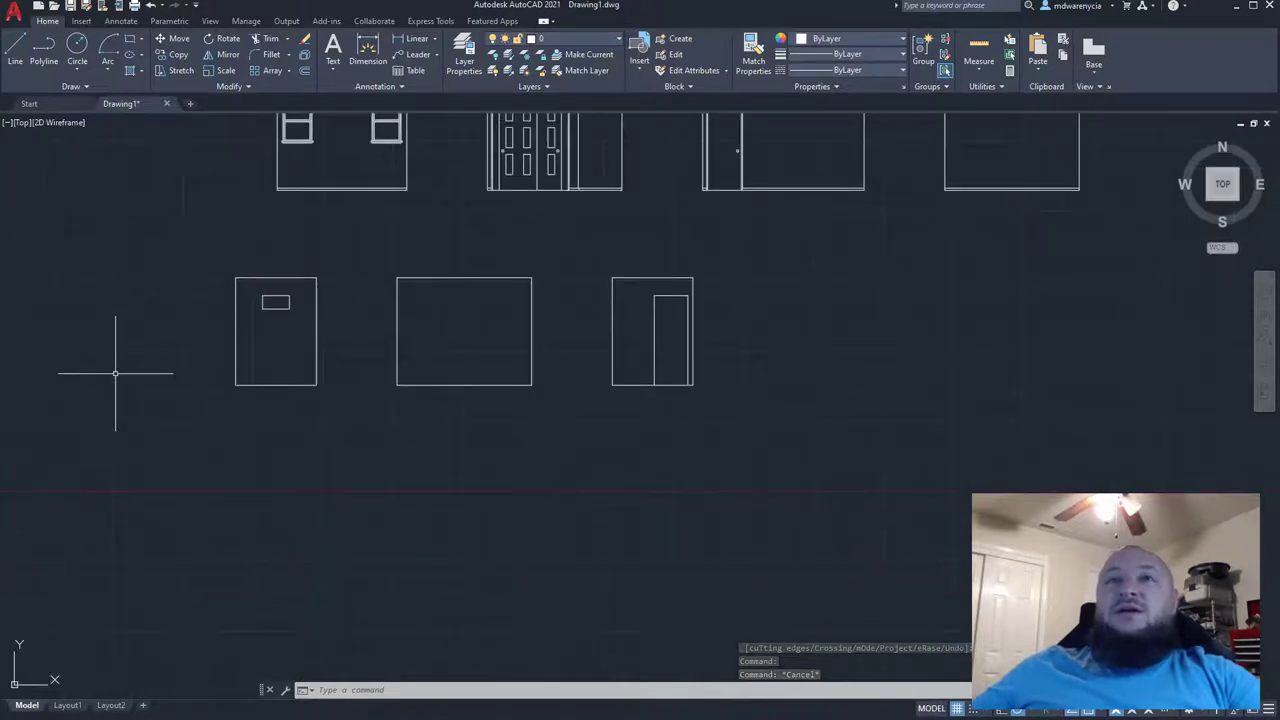
click(547, 410)
click(389, 251)
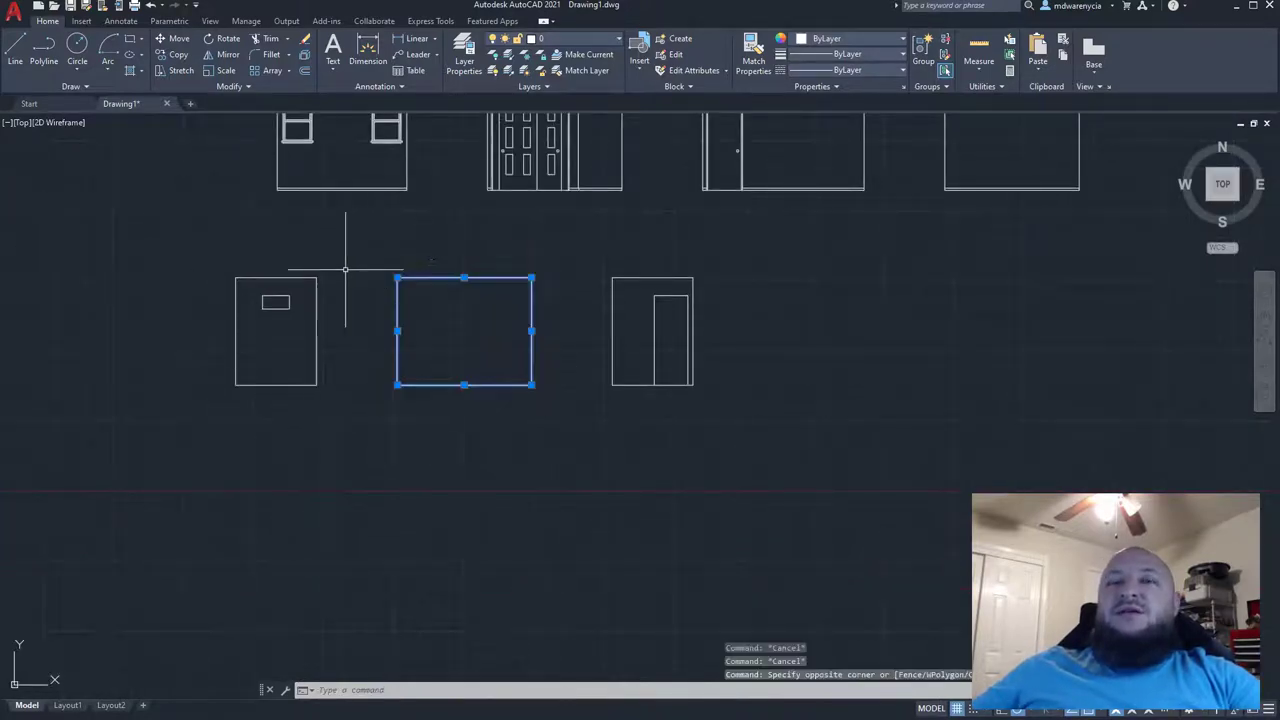
middle_drag(157, 348, 457, 492)
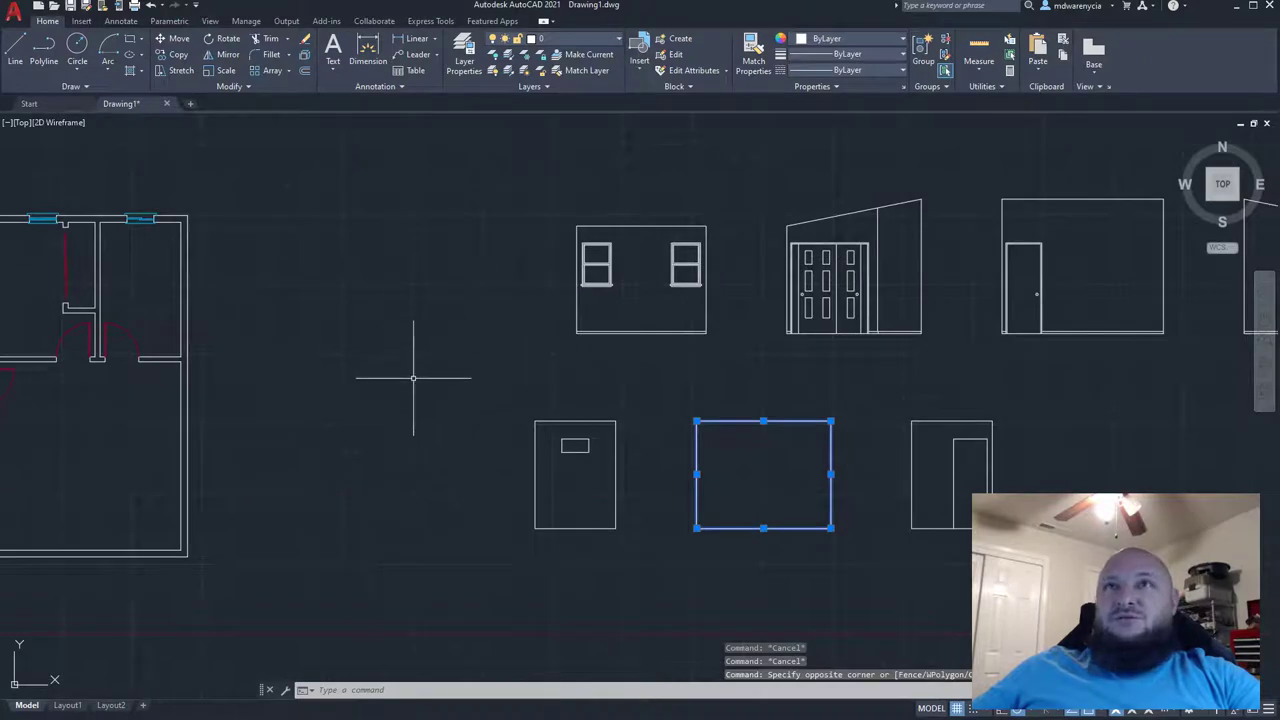
middle_drag(506, 294, 329, 277)
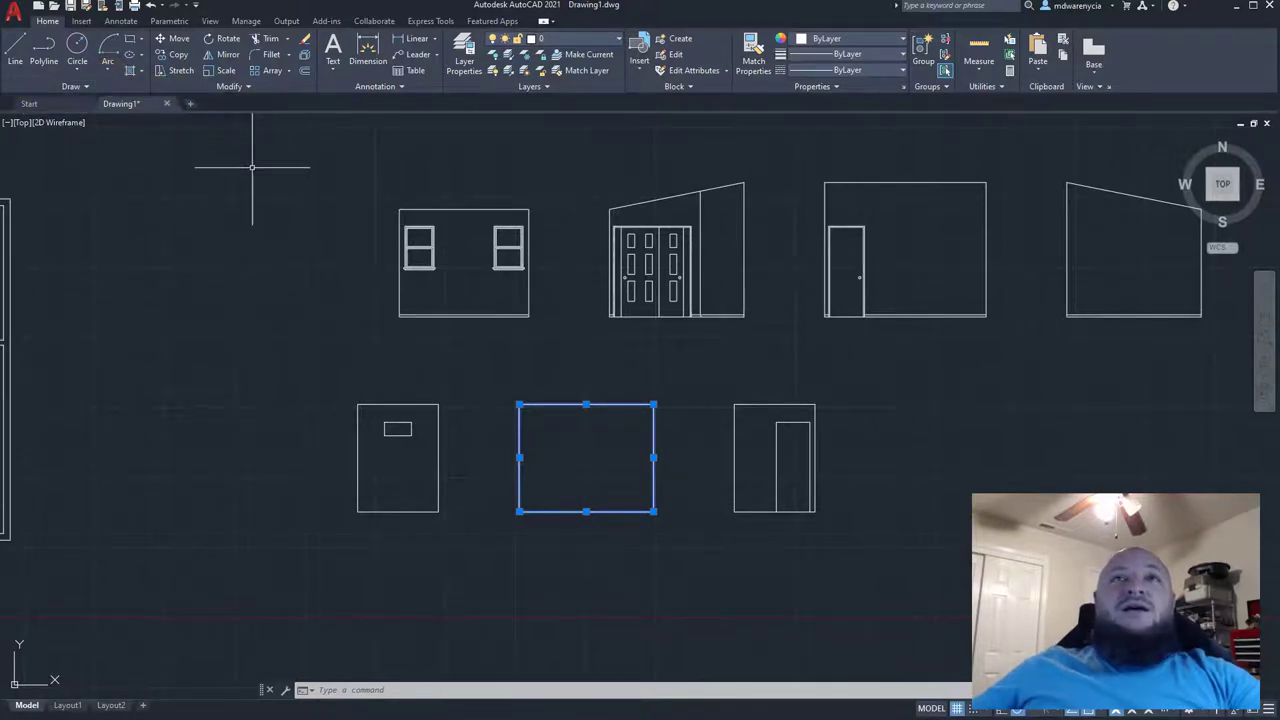
text(co)
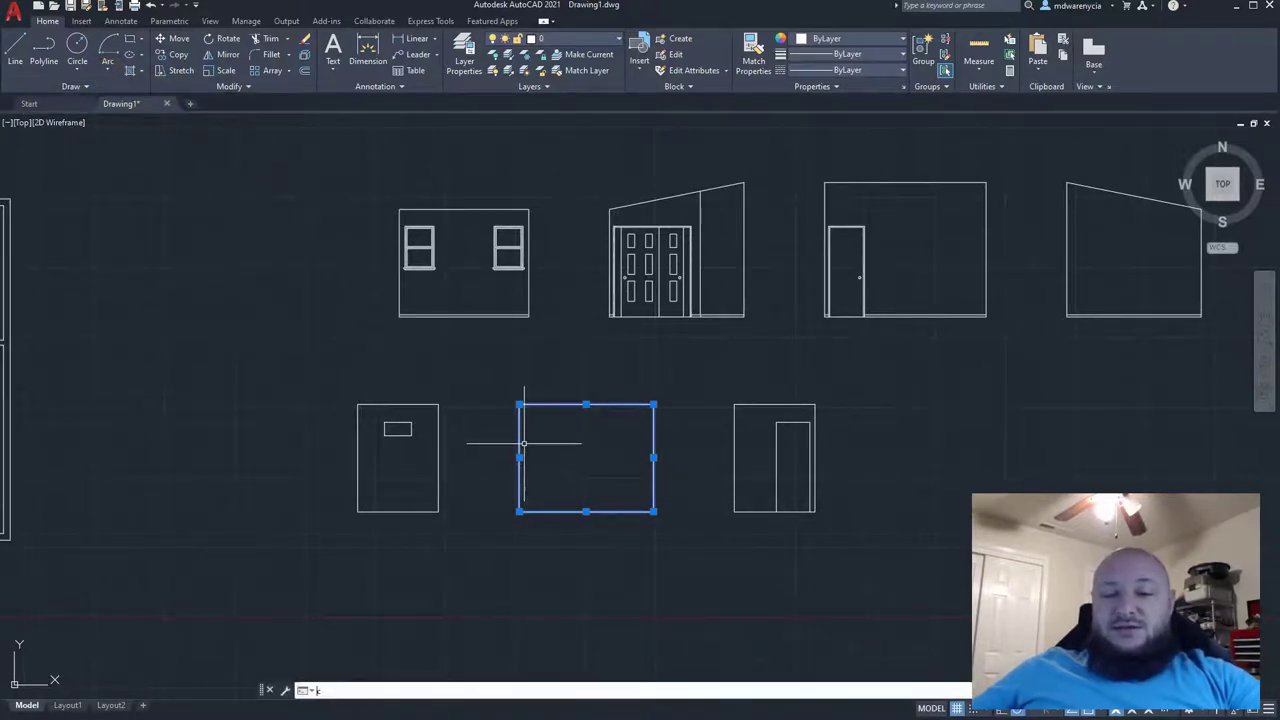
key(Return)
click(519, 512)
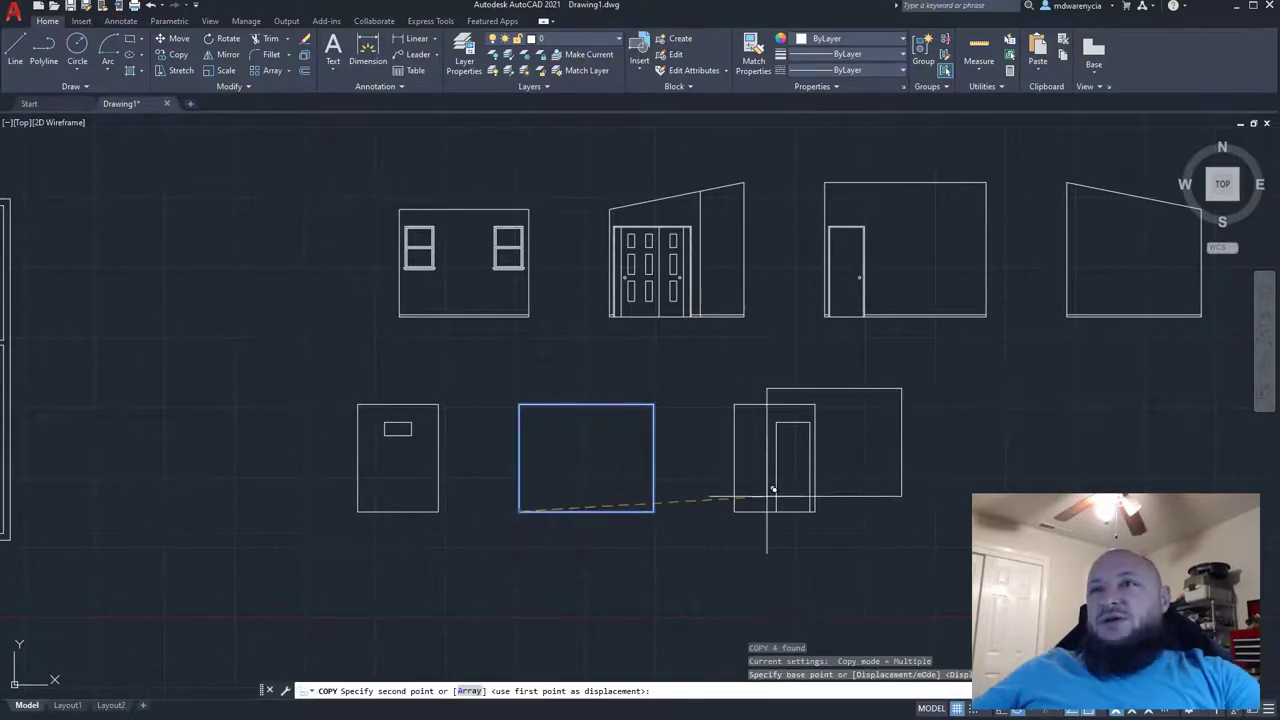
key(Escape)
- Copy the blank elevation from the window elevation's lower-right corner to the door elevation's lower-right corner, keeping the same spacing
click(686, 529)
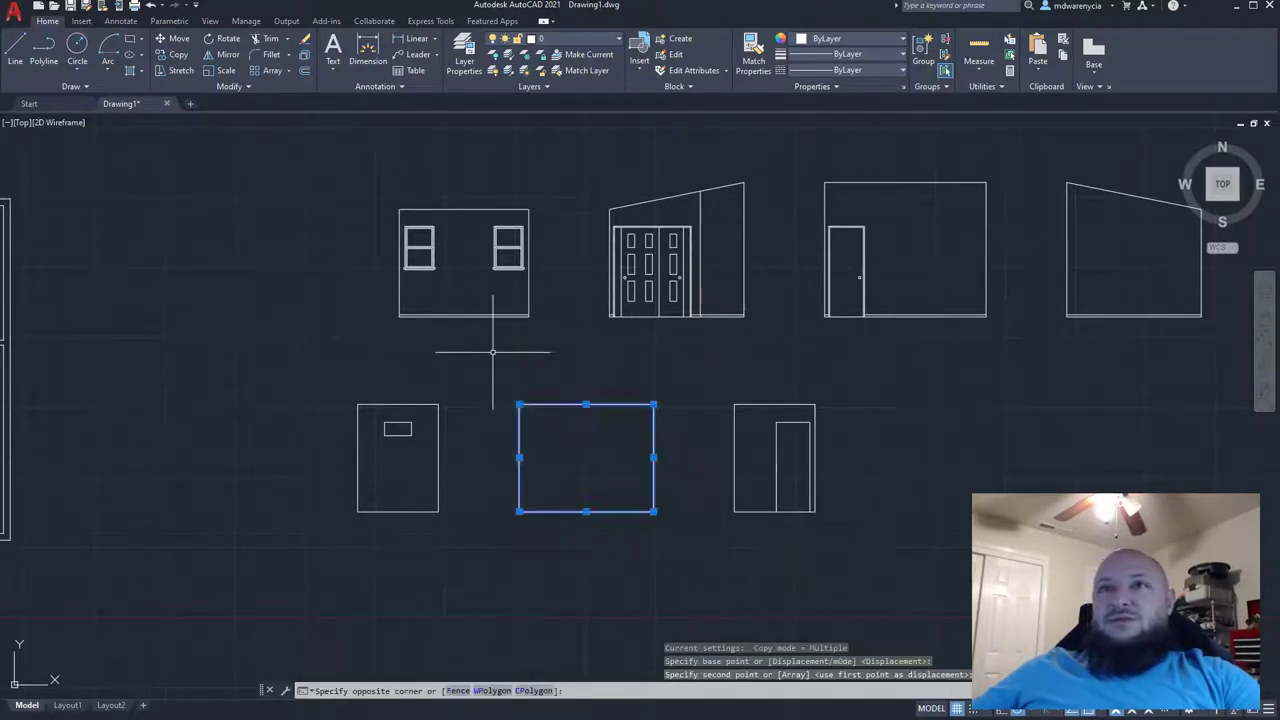
click(496, 354)
text(co)
key(Return)
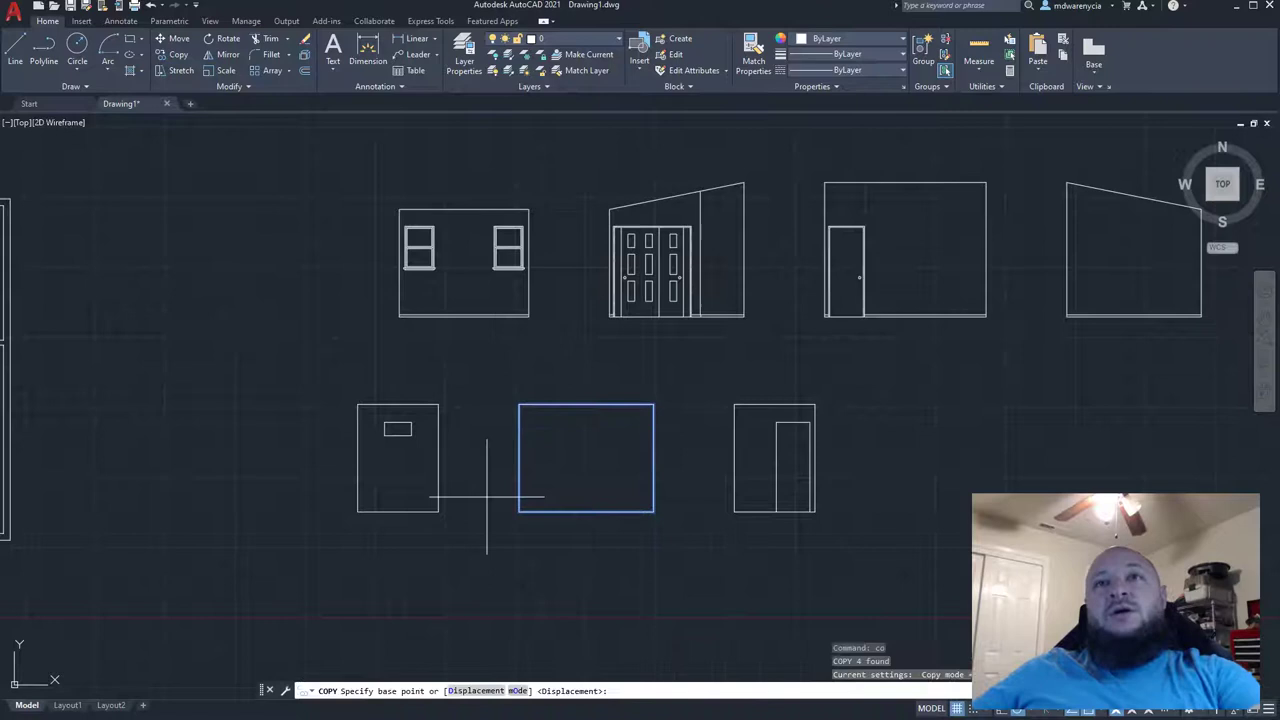
click(438, 512)
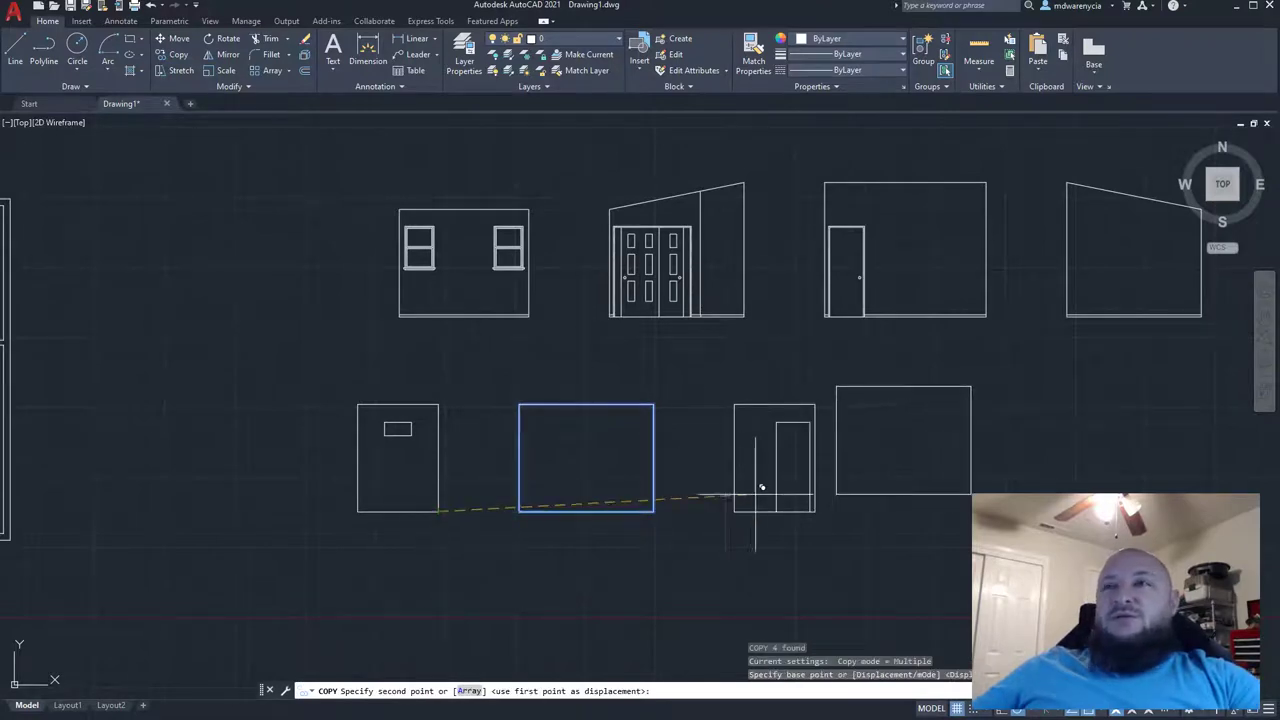
click(816, 510)
key(Escape)
key(Escape)
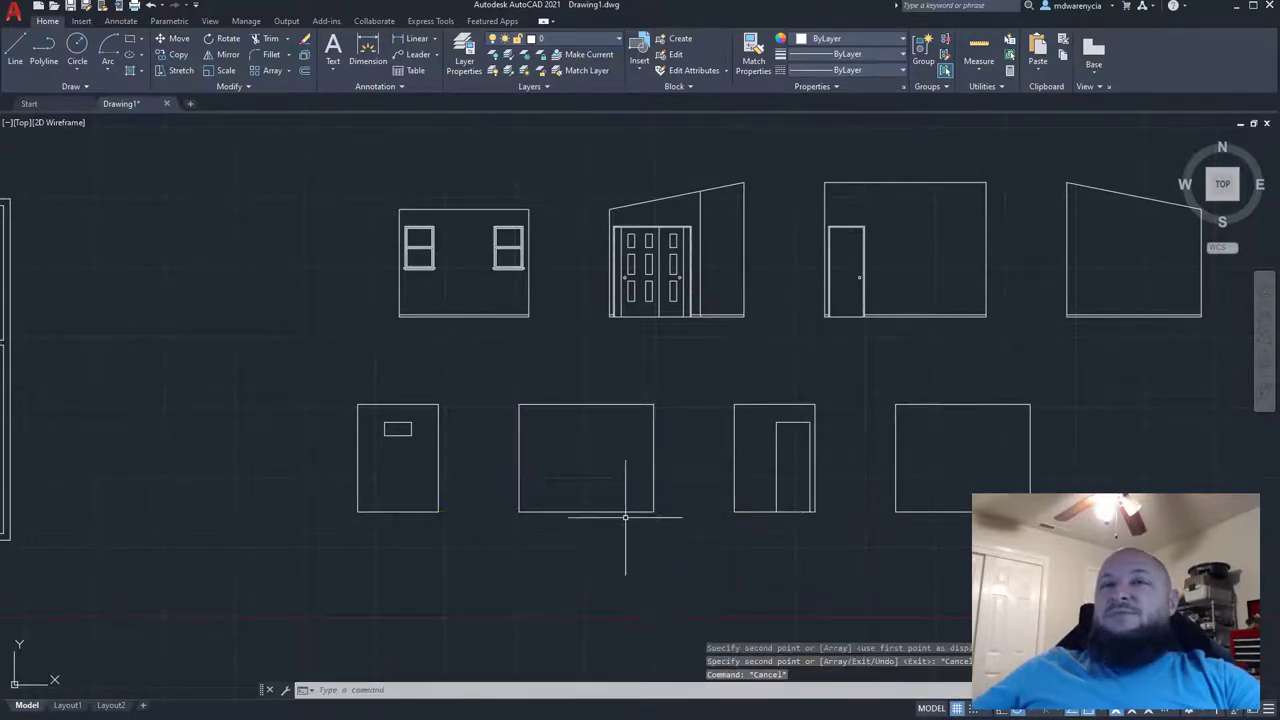
middle_drag(623, 514, 413, 483)
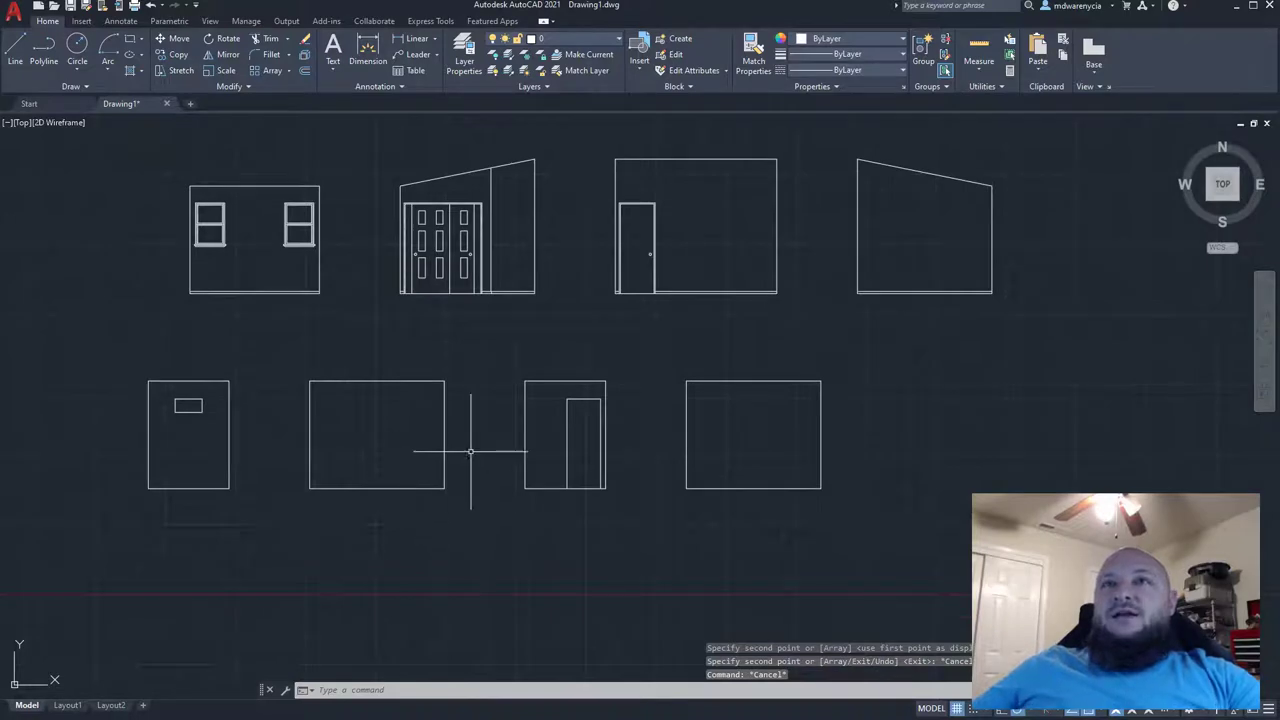
mouse_move(828, 509)
middle_down()
mouse_move(917, 494)
mouse_move(905, 495)
middle_up()
click(192, 350)
key(Delete)
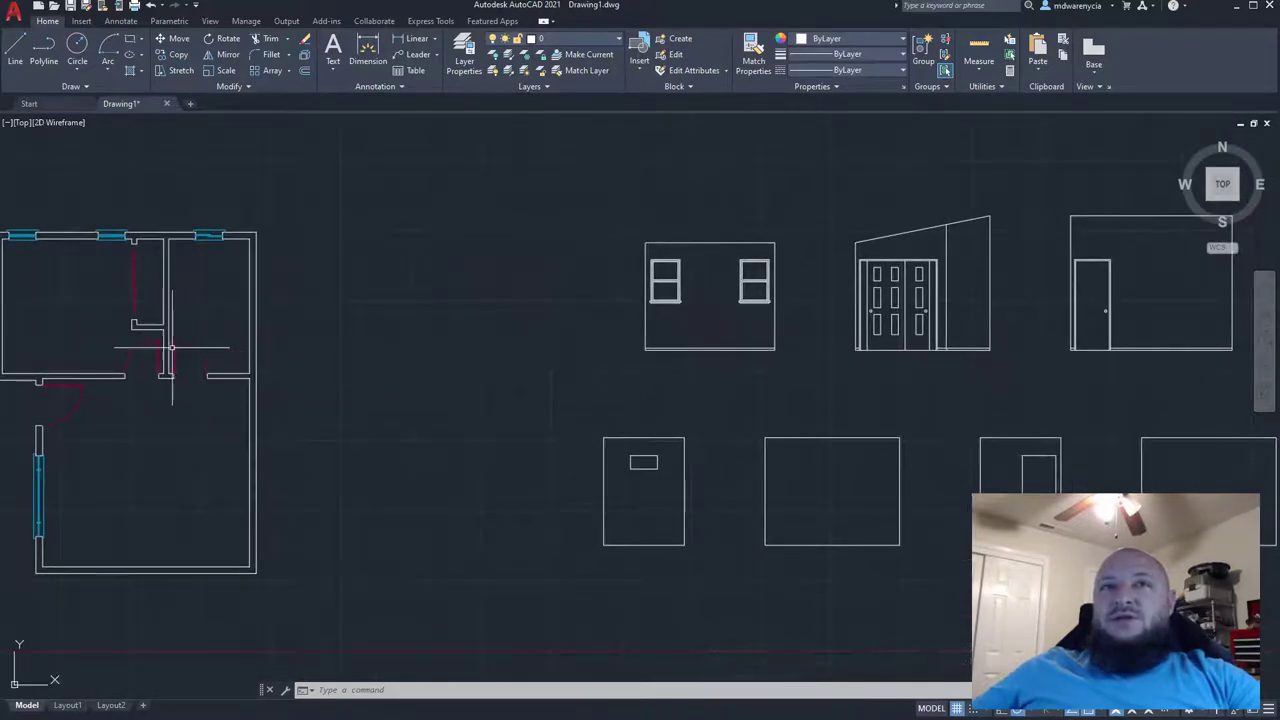
scroll(346, 404, down, 2)
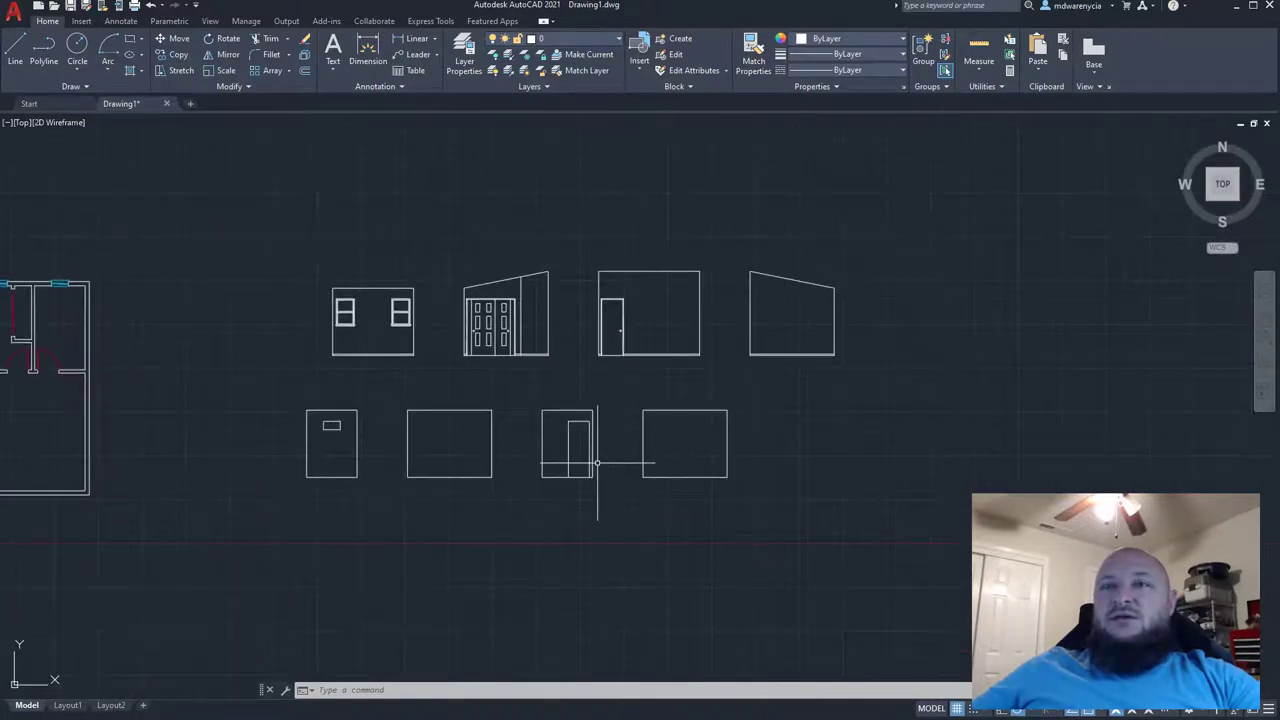
middle_drag(486, 462, 673, 515)
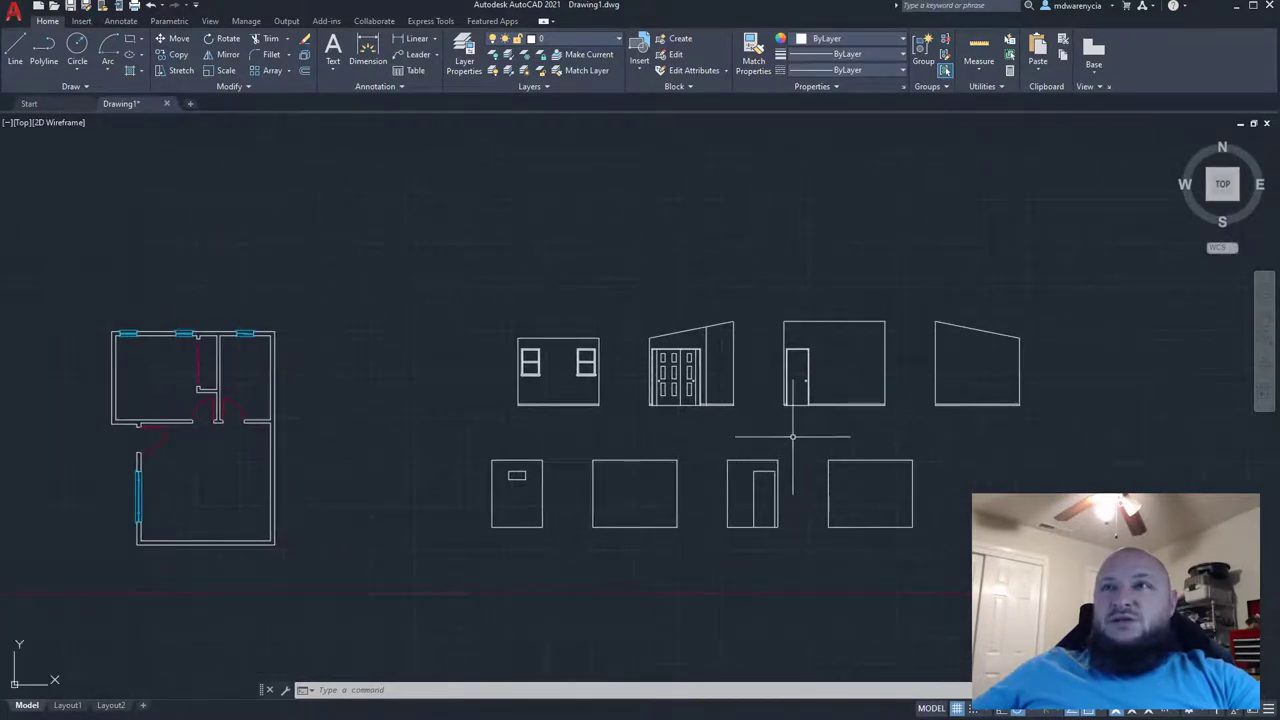
- Copy the single door's knob from the door's inner lower-right corner to the lower-left corner of the interior elevation's door opening
scroll(828, 357, up, 5)
click(820, 357)
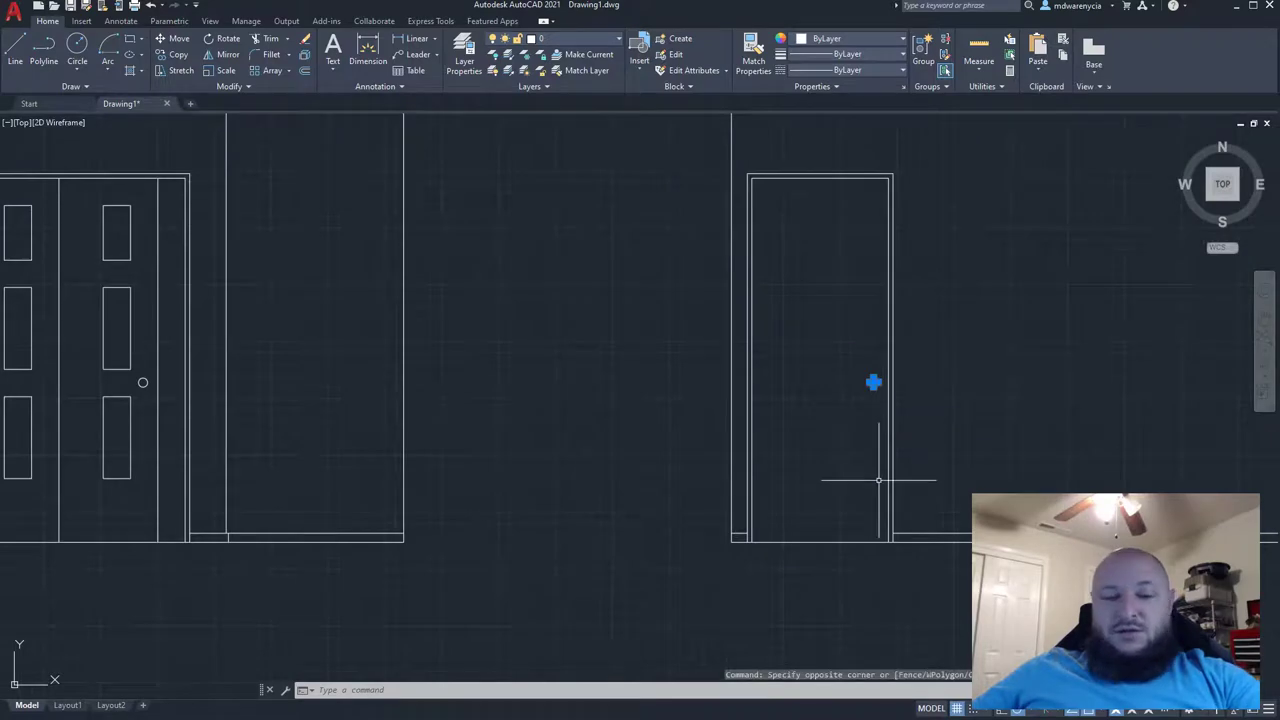
text(co)
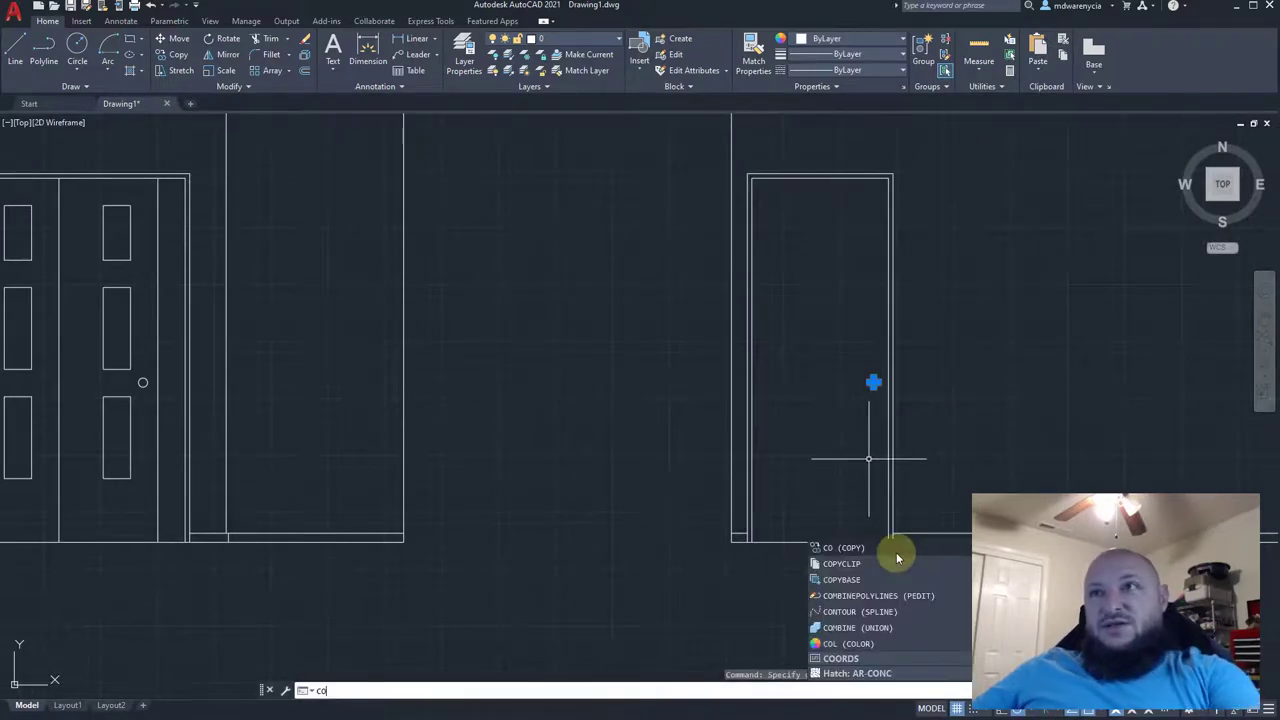
key(Return)
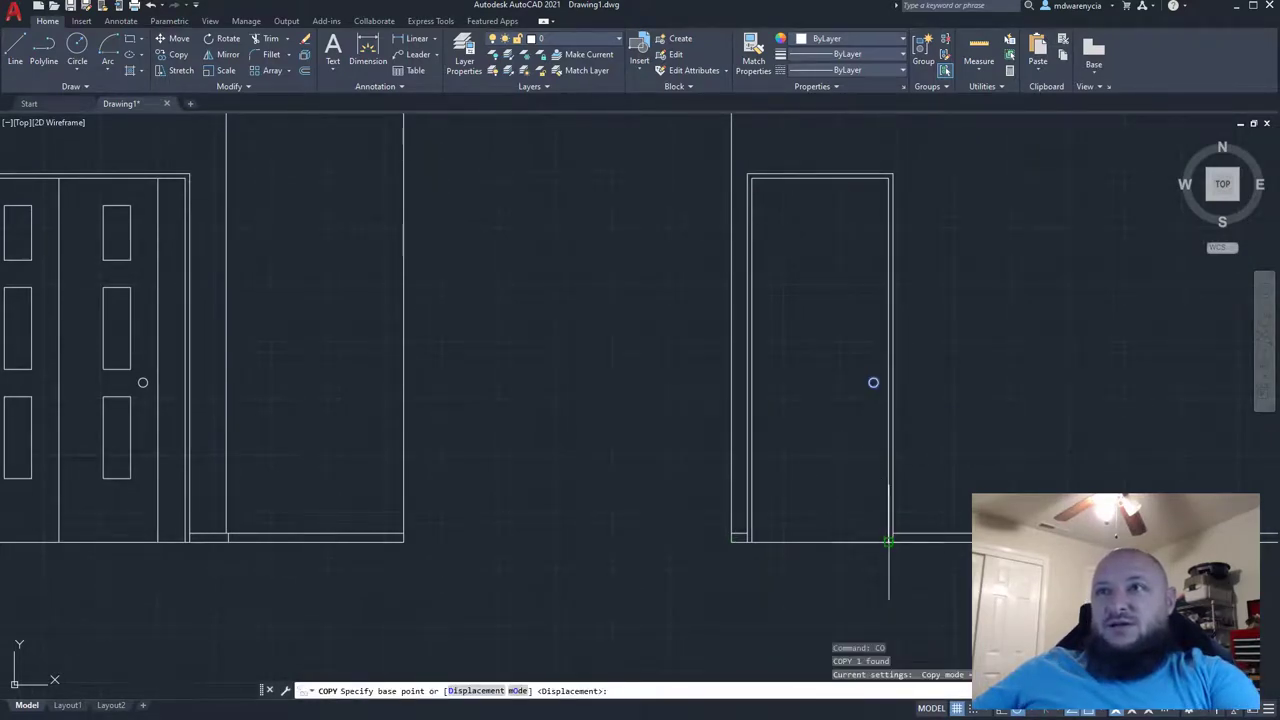
click(888, 542)
middle_drag(662, 613, 719, 22)
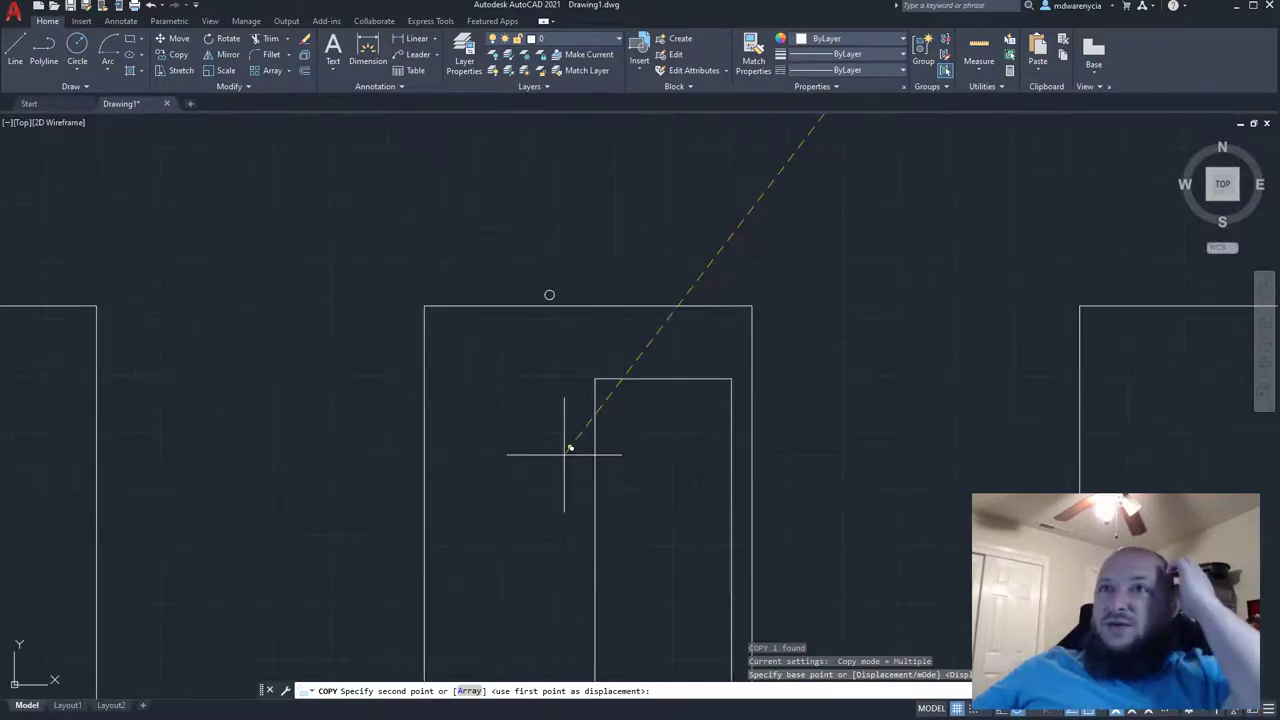
middle_drag(563, 454, 603, 200)
click(634, 484)
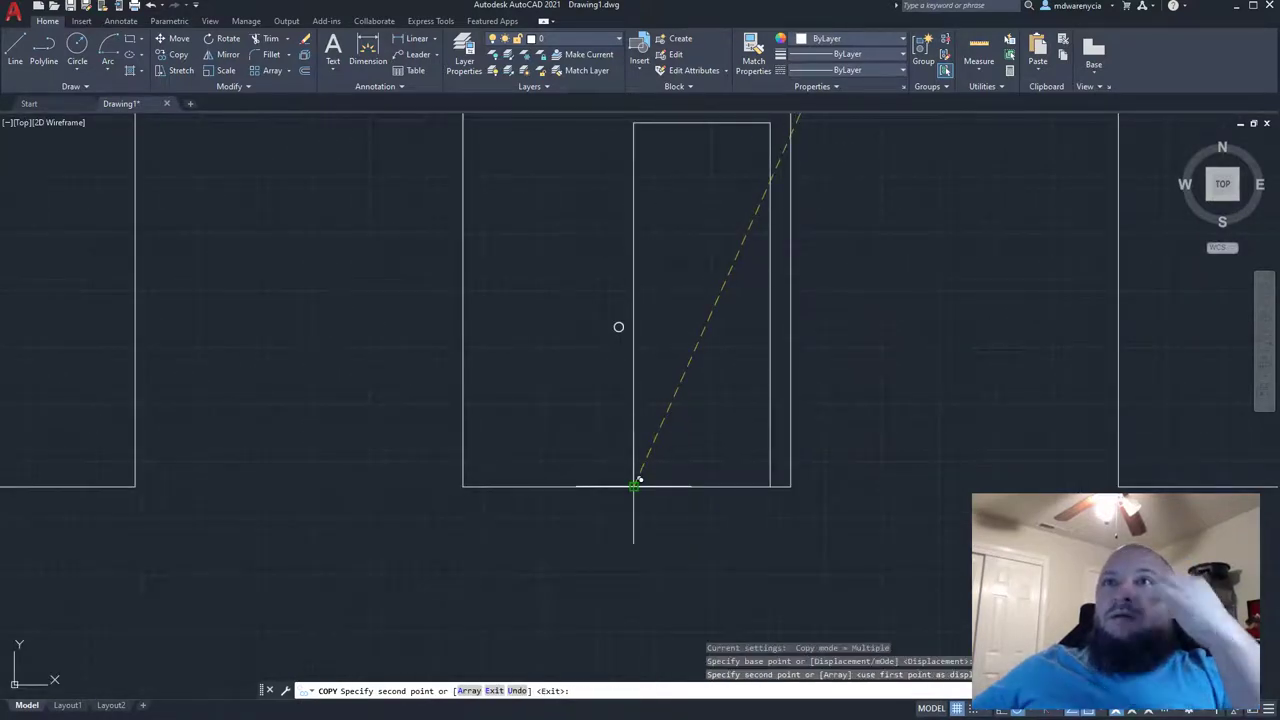
key(Escape)
key(Escape)
- Undo the doorknob copy beside the interior door opening
click(617, 328)
click(597, 337)
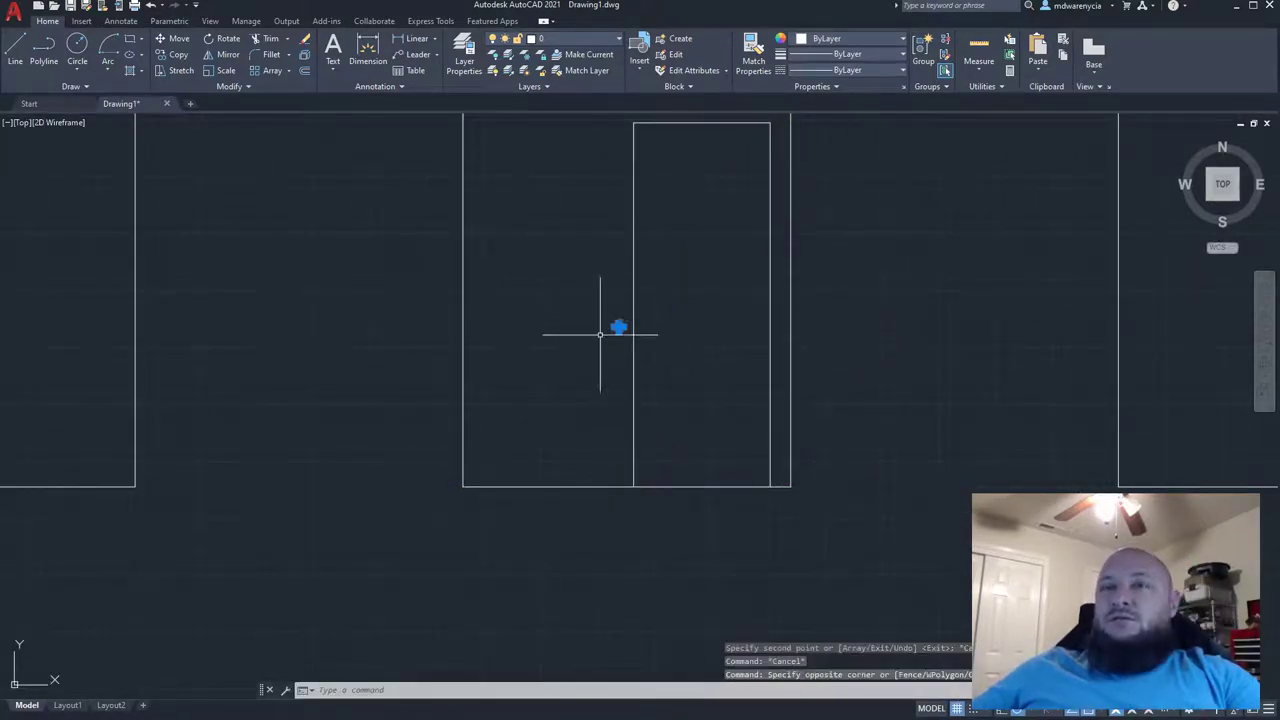
text(u)
key(Return)
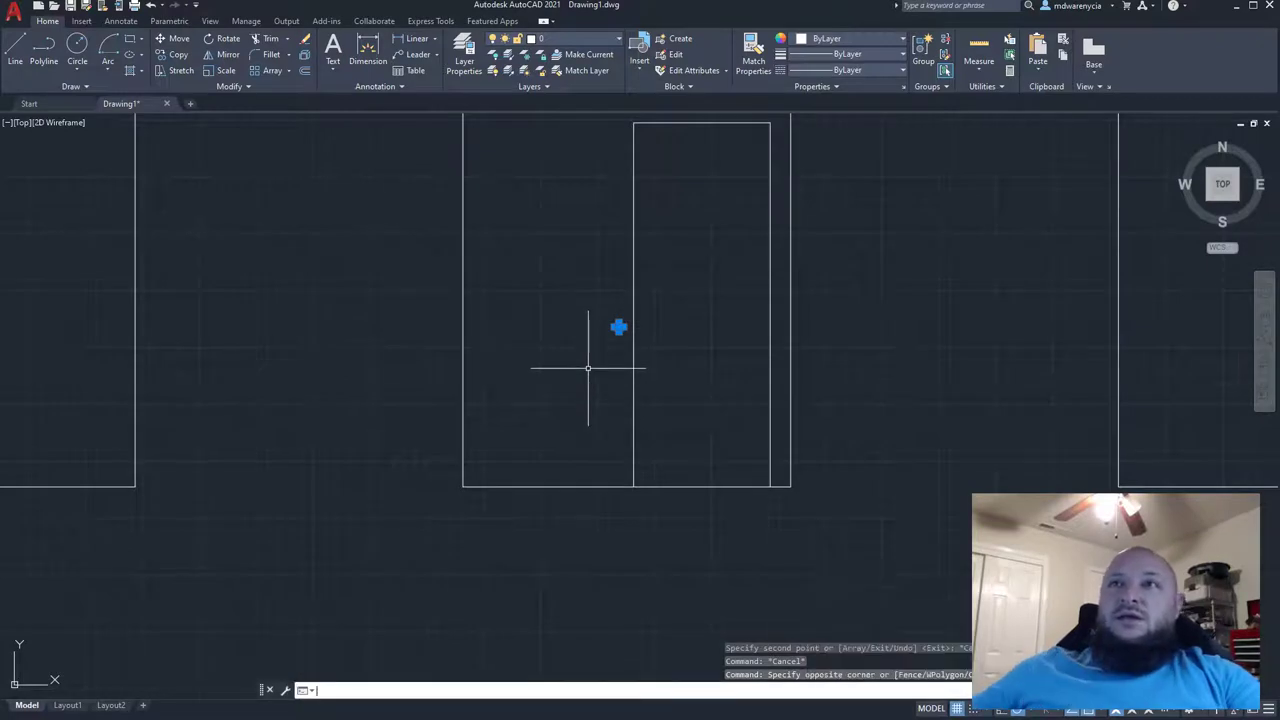
- Copy the single door's outer frame and knob from the door's inner lower-right corner to the lower-left corner of the interior door opening
scroll(370, 470, down, 8)
scroll(418, 453, up, 8)
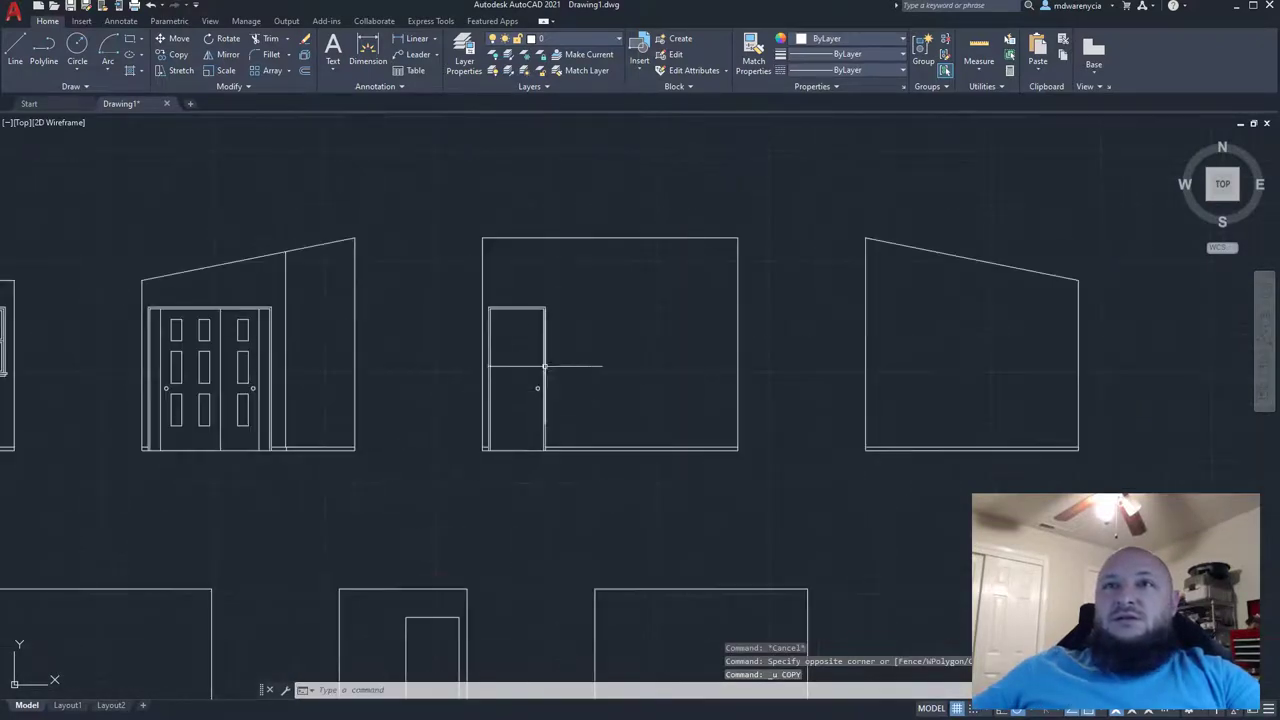
click(519, 311)
scroll(498, 319, up, 7)
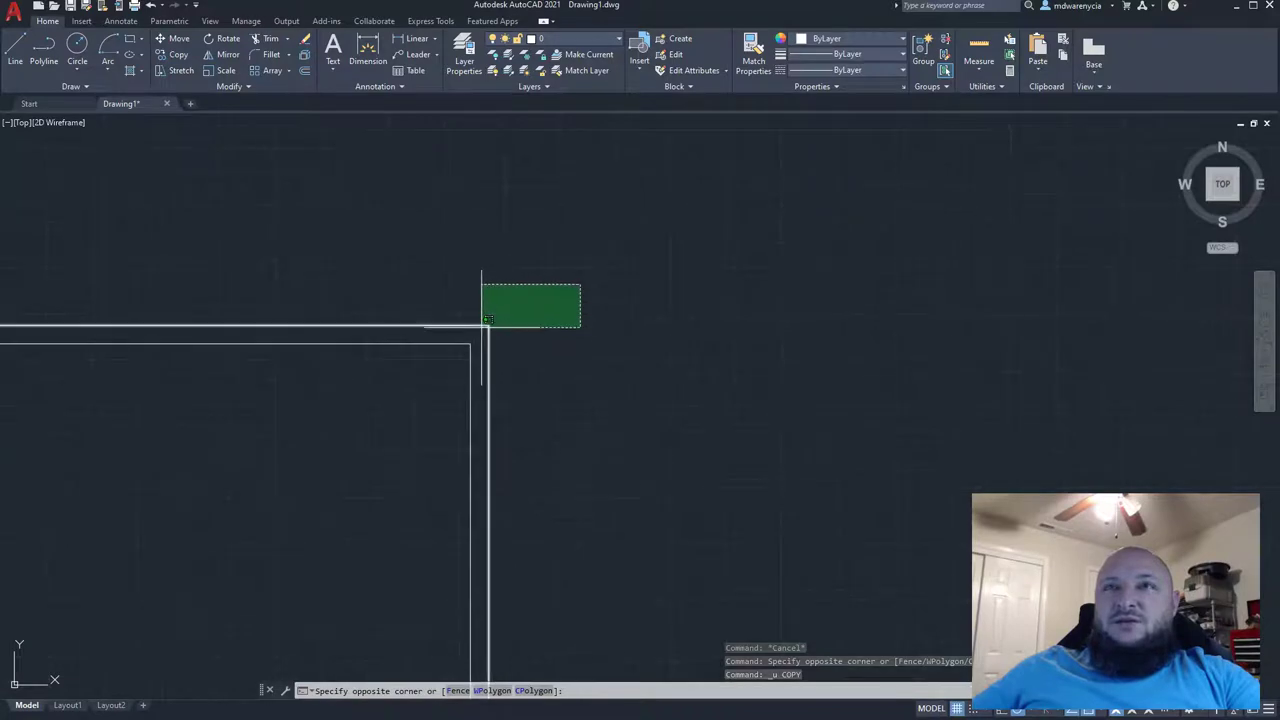
click(480, 327)
middle_drag(305, 431, 753, 260)
click(351, 332)
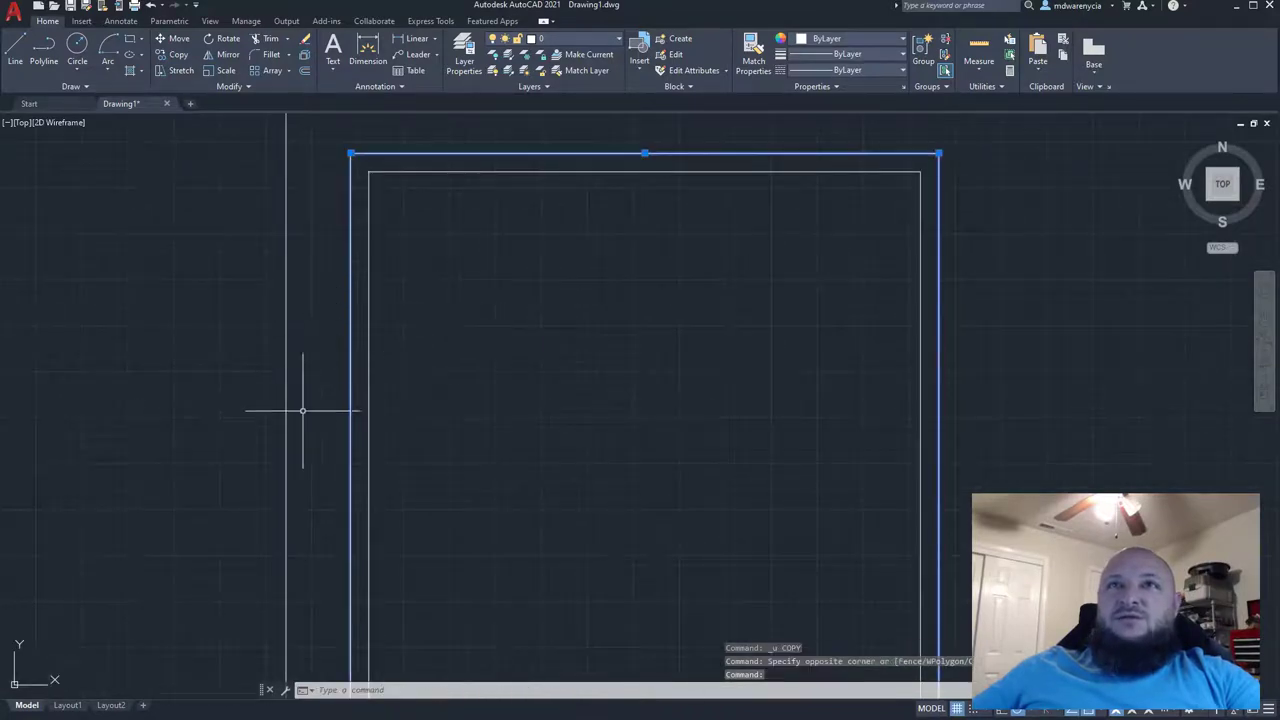
middle_drag(303, 409, 275, 150)
middle_drag(739, 600, 576, 172)
click(707, 518)
click(593, 371)
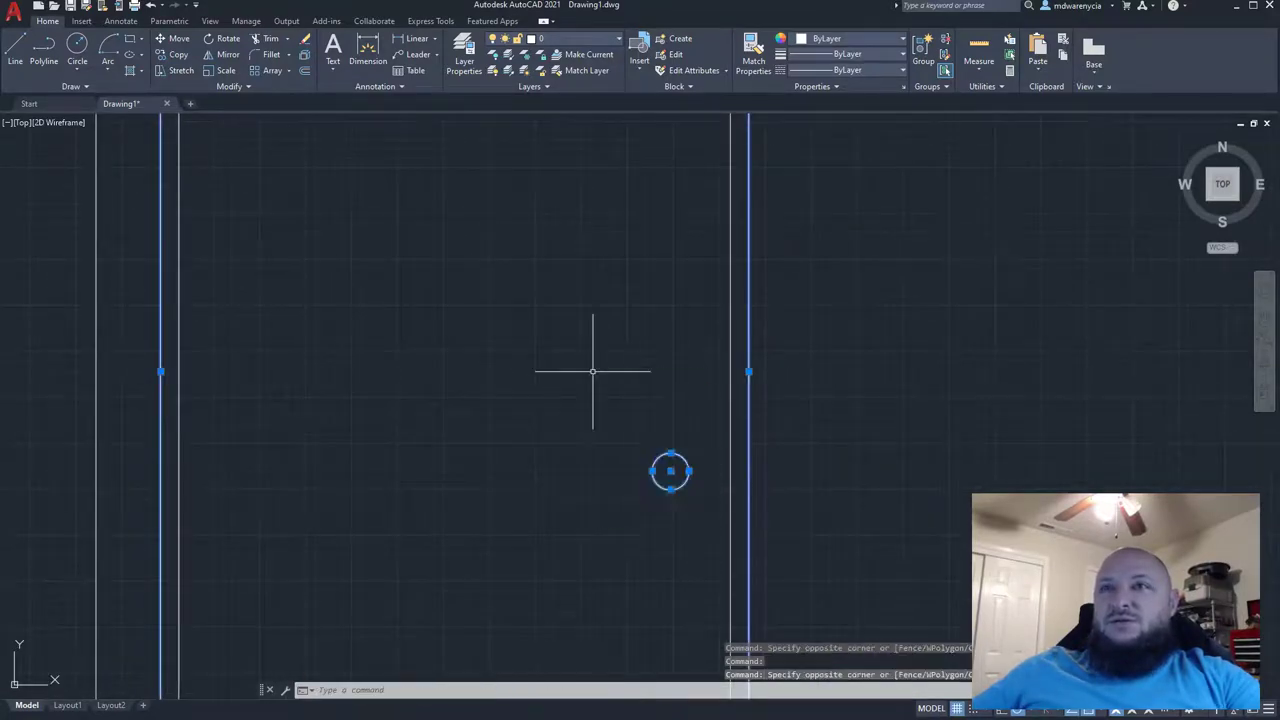
scroll(515, 414, down, 6)
text(co)
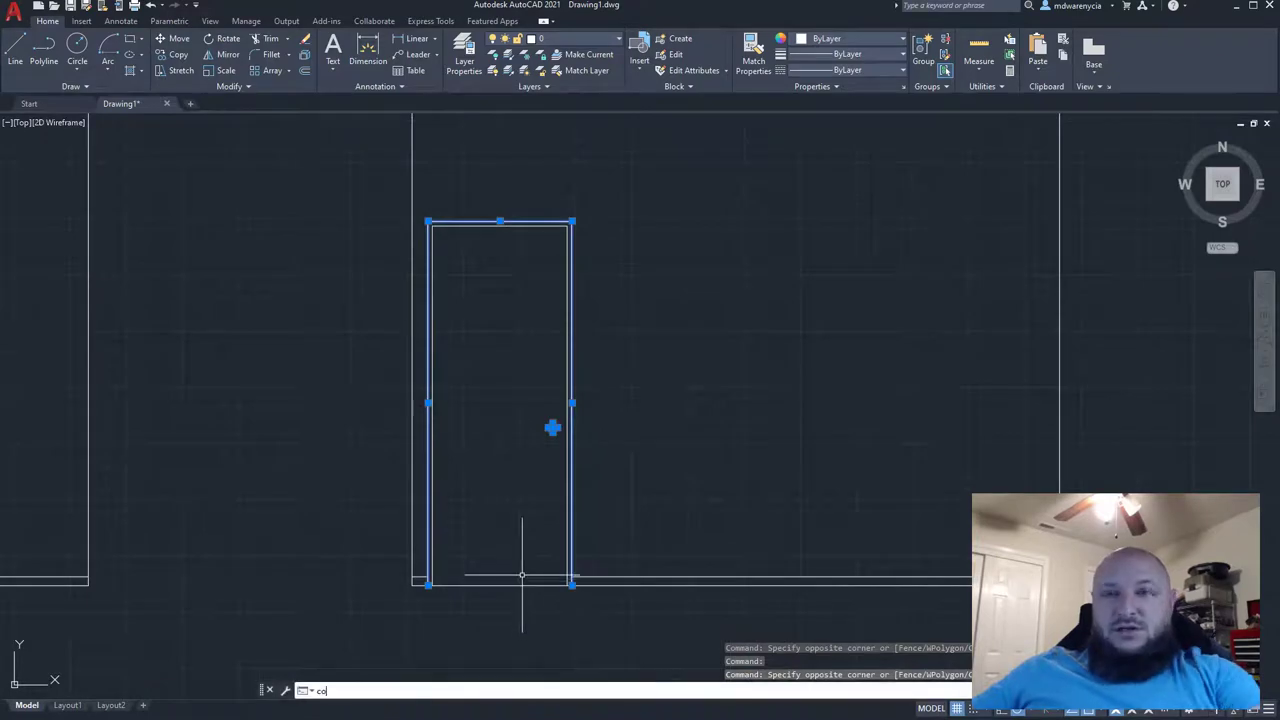
key(Return)
scroll(522, 578, up, 2)
click(577, 573)
scroll(469, 564, down, 6)
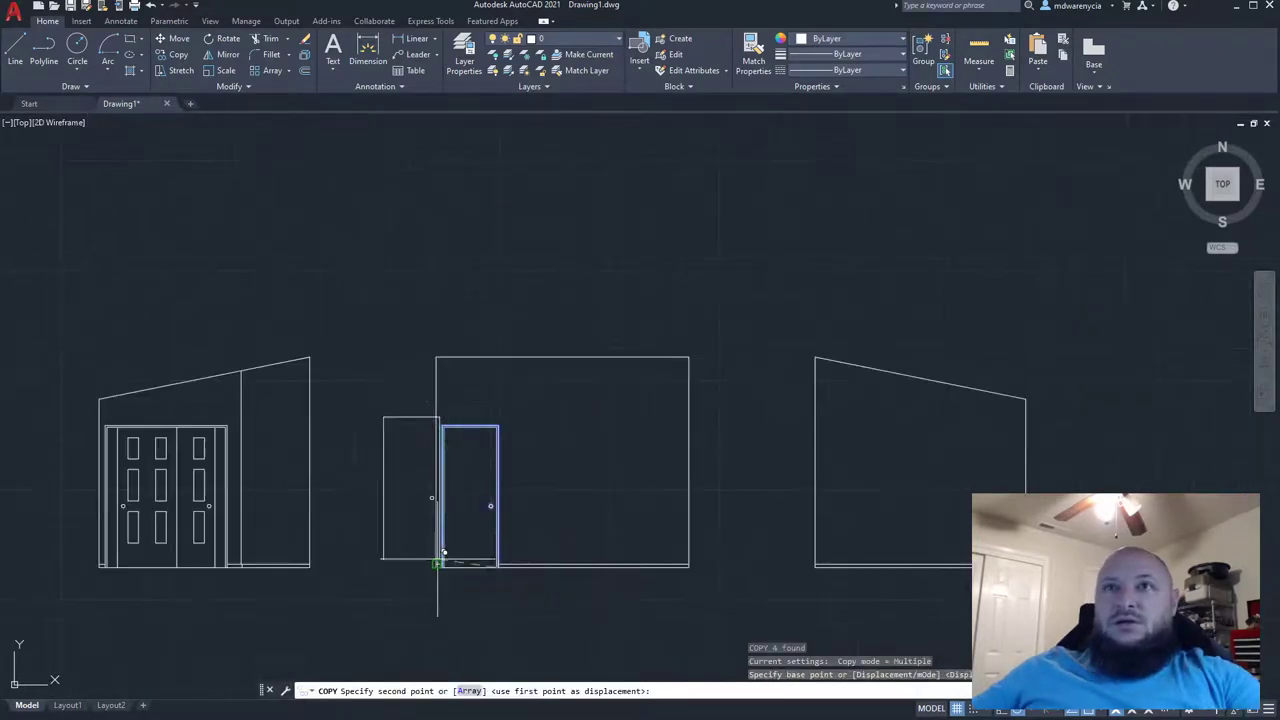
middle_drag(322, 632, 622, 288)
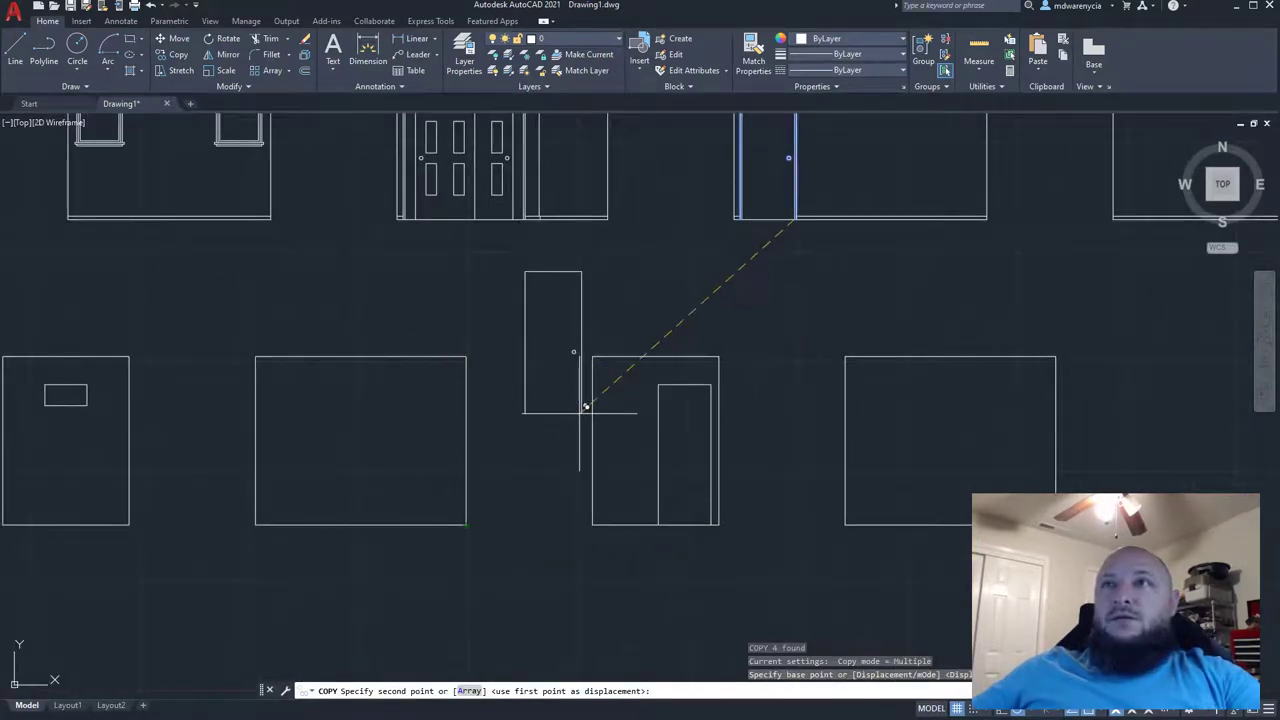
scroll(748, 565, up, 4)
middle_drag(360, 286, 523, 494)
scroll(399, 511, down, 1)
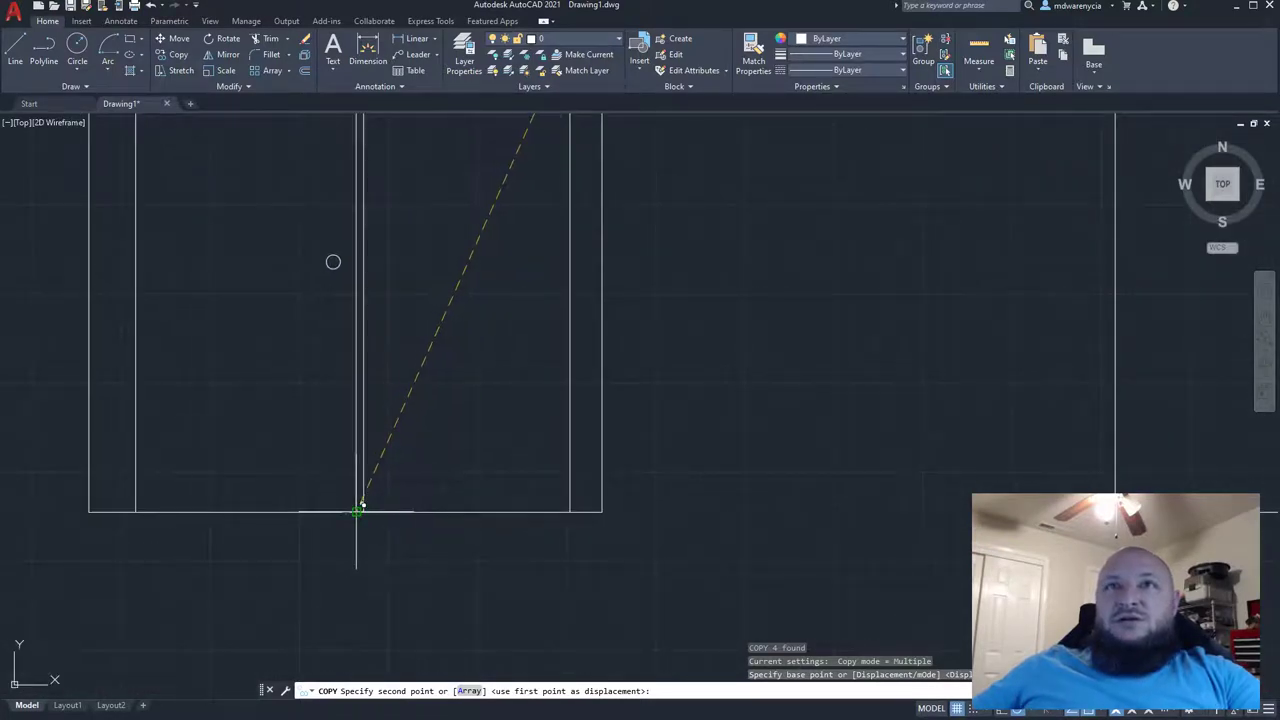
click(360, 510)
key(Escape)
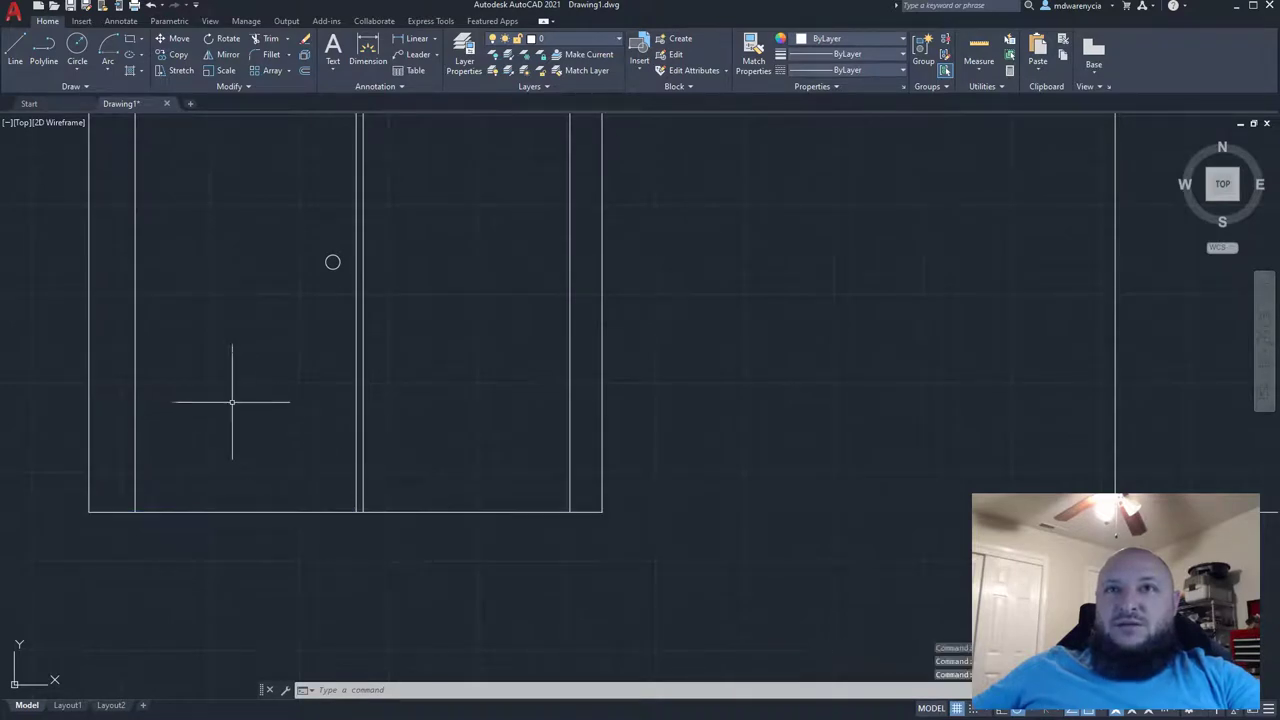
click(196, 380)
key(Escape)
click(43, 414)
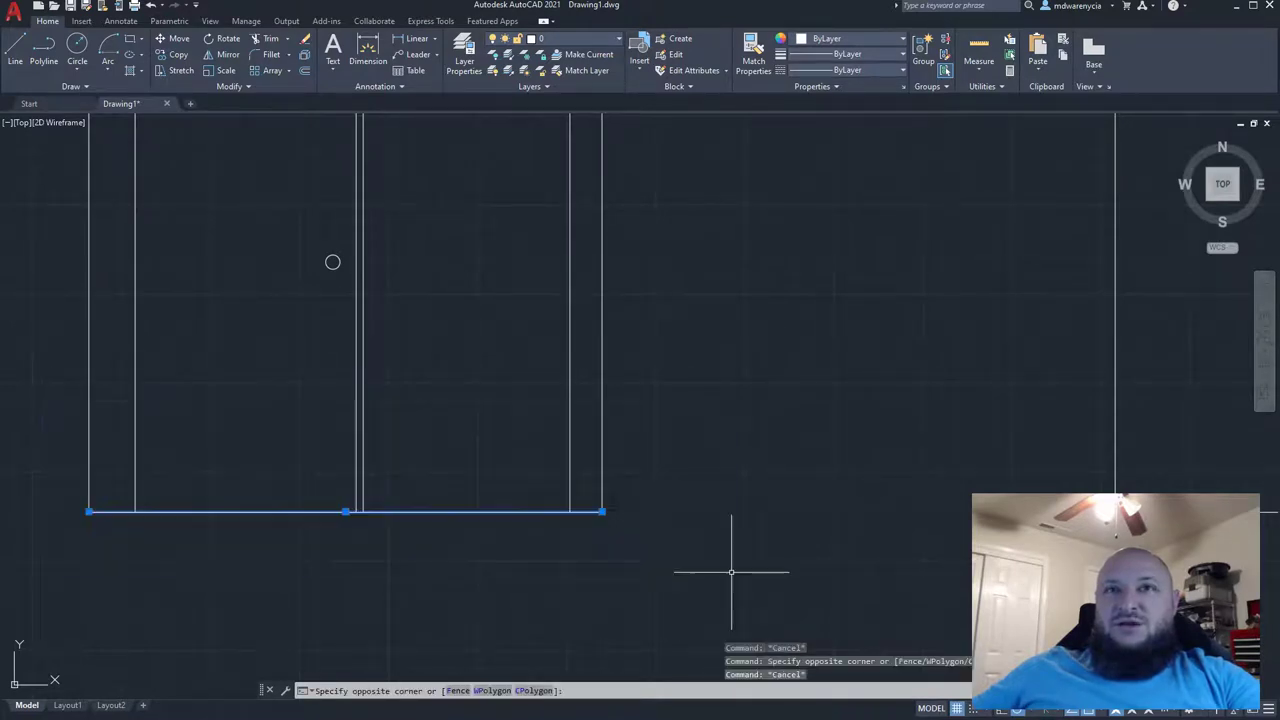
key(Escape)
scroll(689, 575, down, 3)
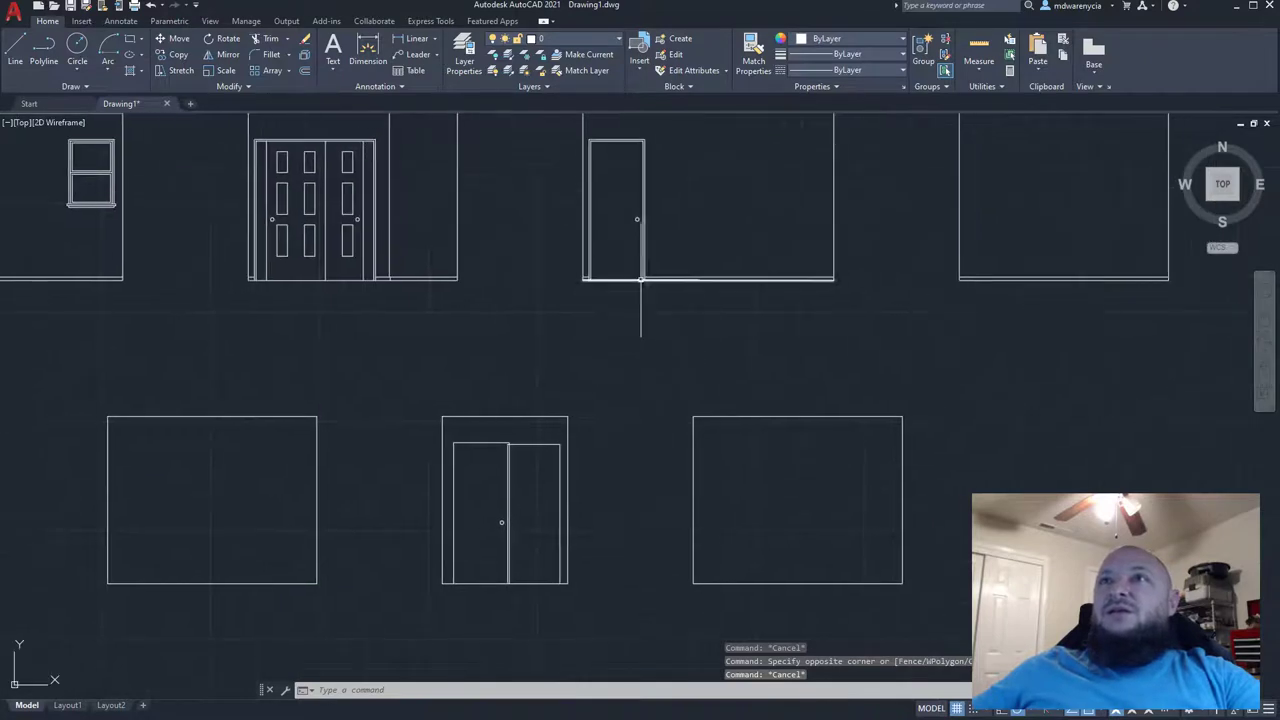
scroll(629, 274, up, 5)
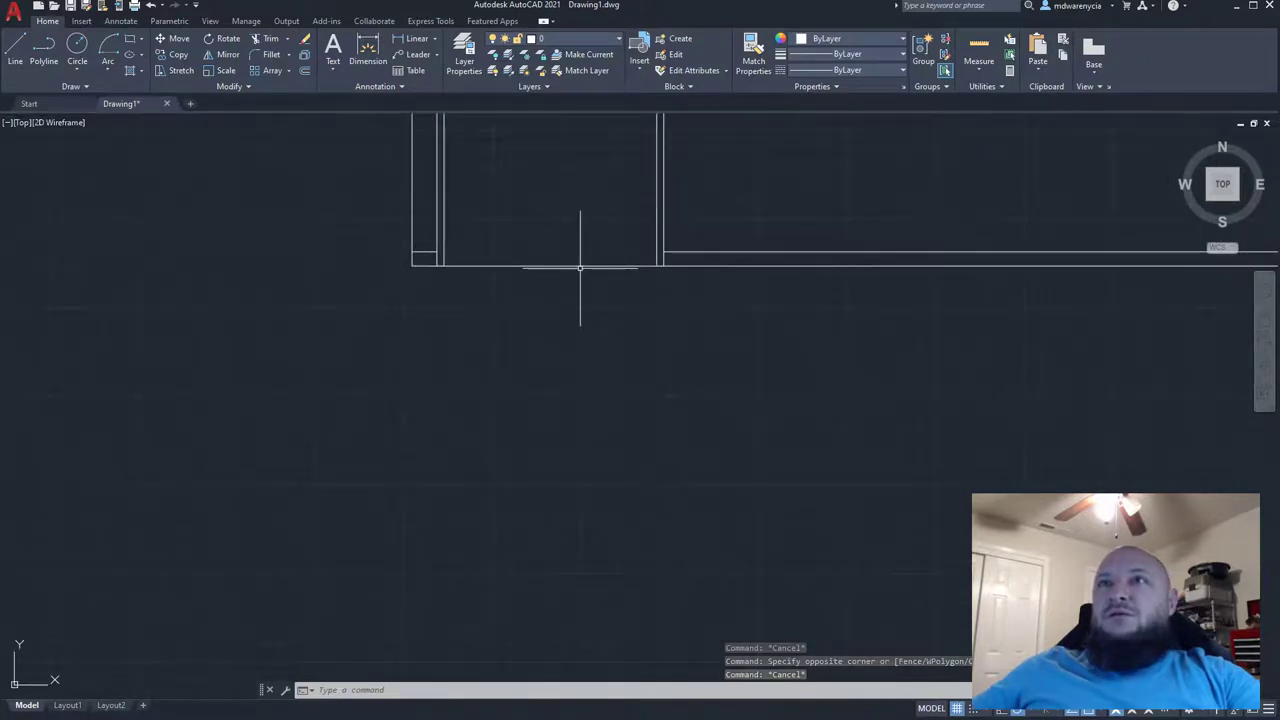
click(390, 257)
key(Escape)
scroll(500, 477, down, 3)
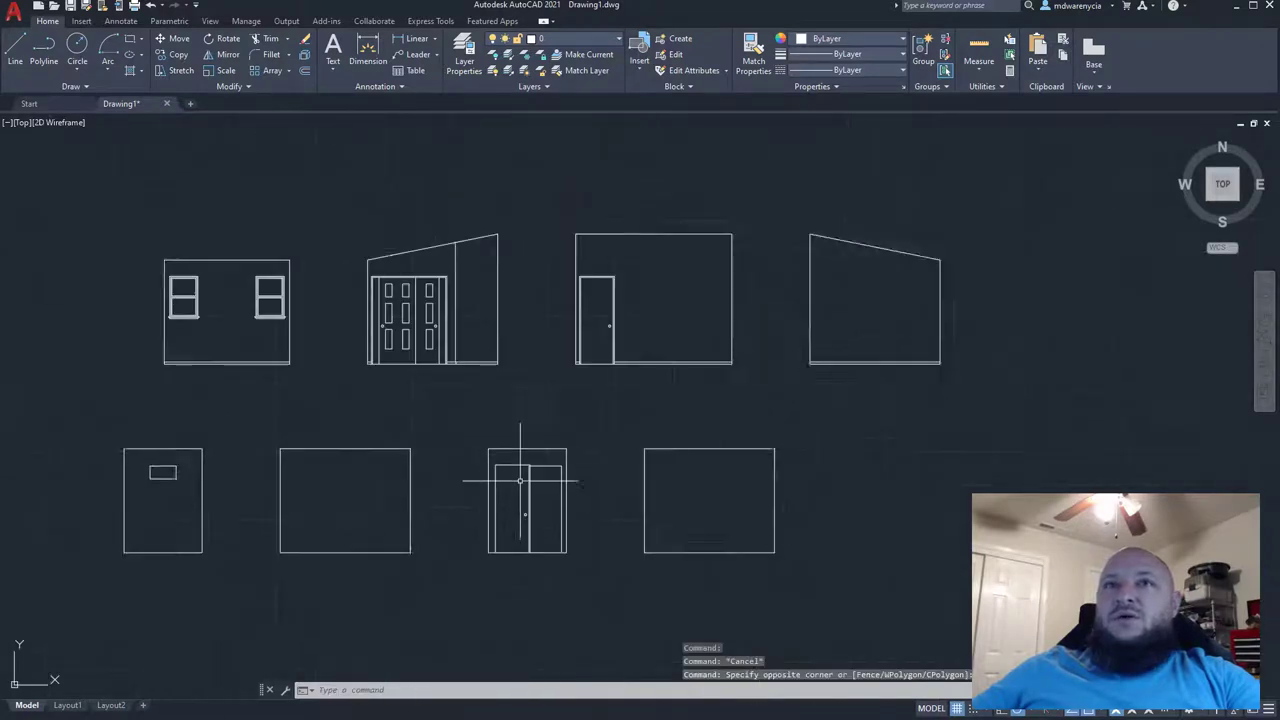
- Mirror the copied door frame and knob across the door opening's left vertical line, erasing the source objects
scroll(586, 408, up, 4)
middle_drag(521, 436, 525, 397)
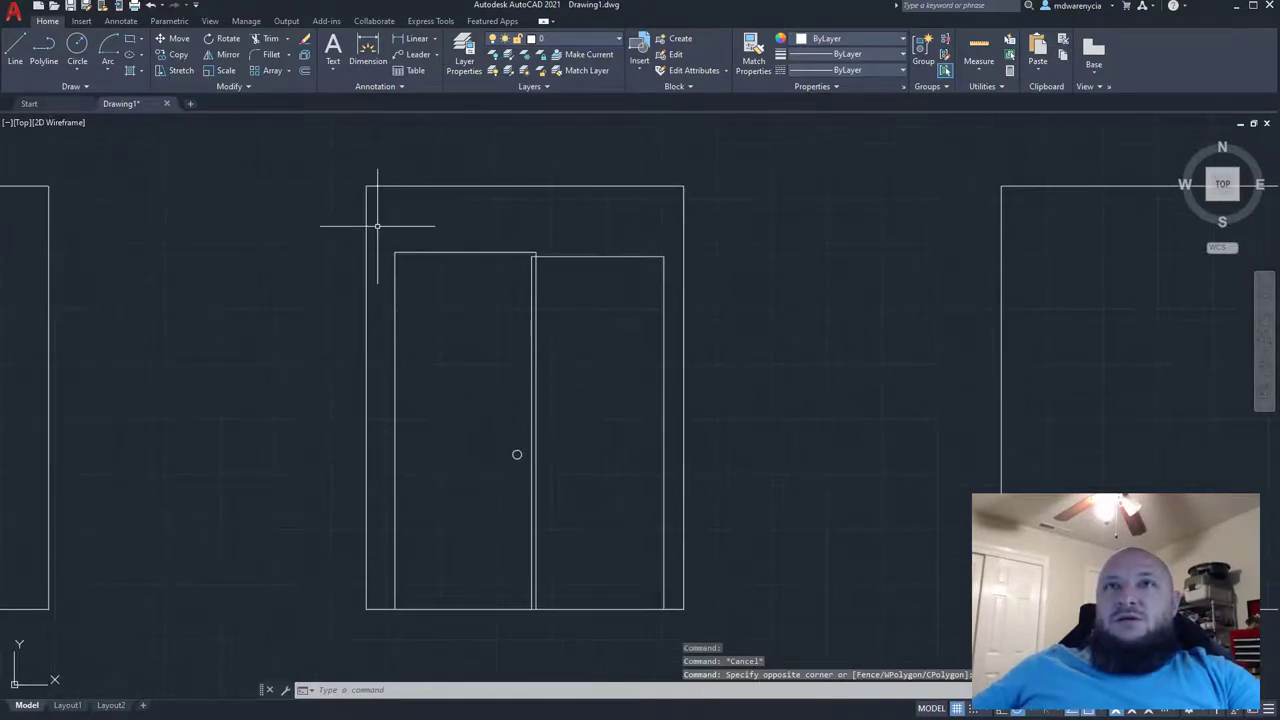
click(380, 228)
click(557, 644)
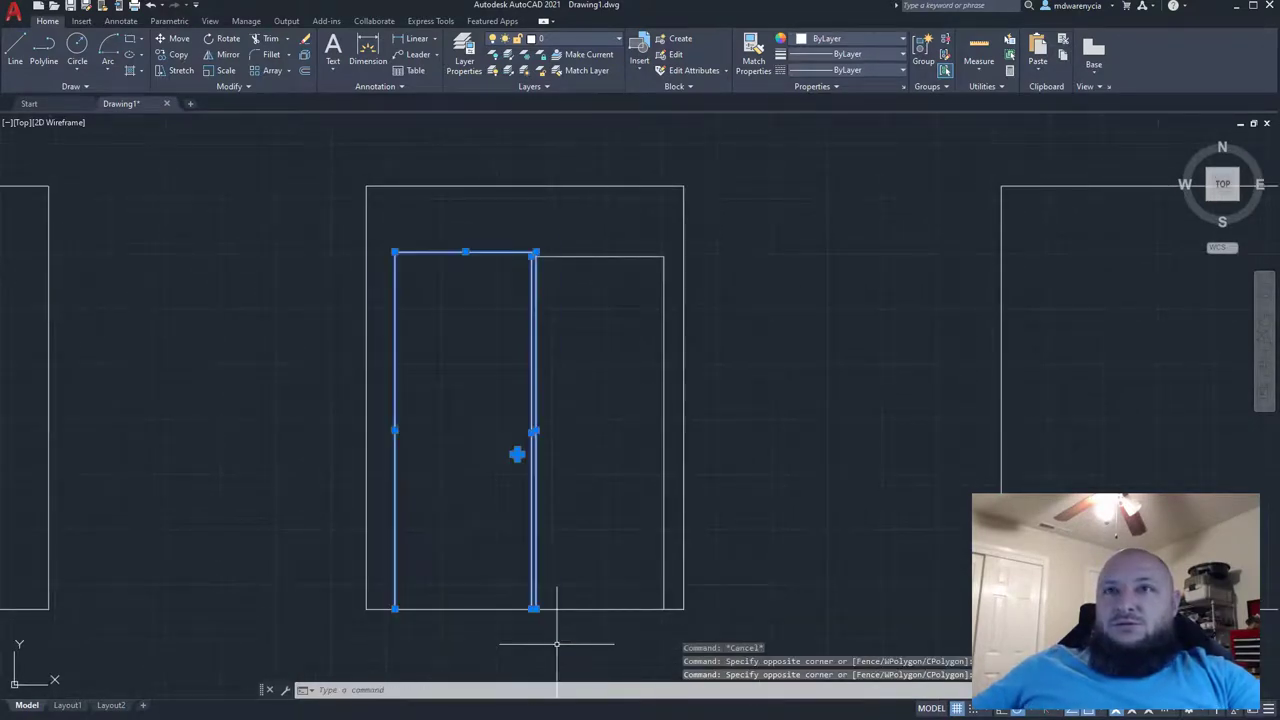
shift+click(530, 335)
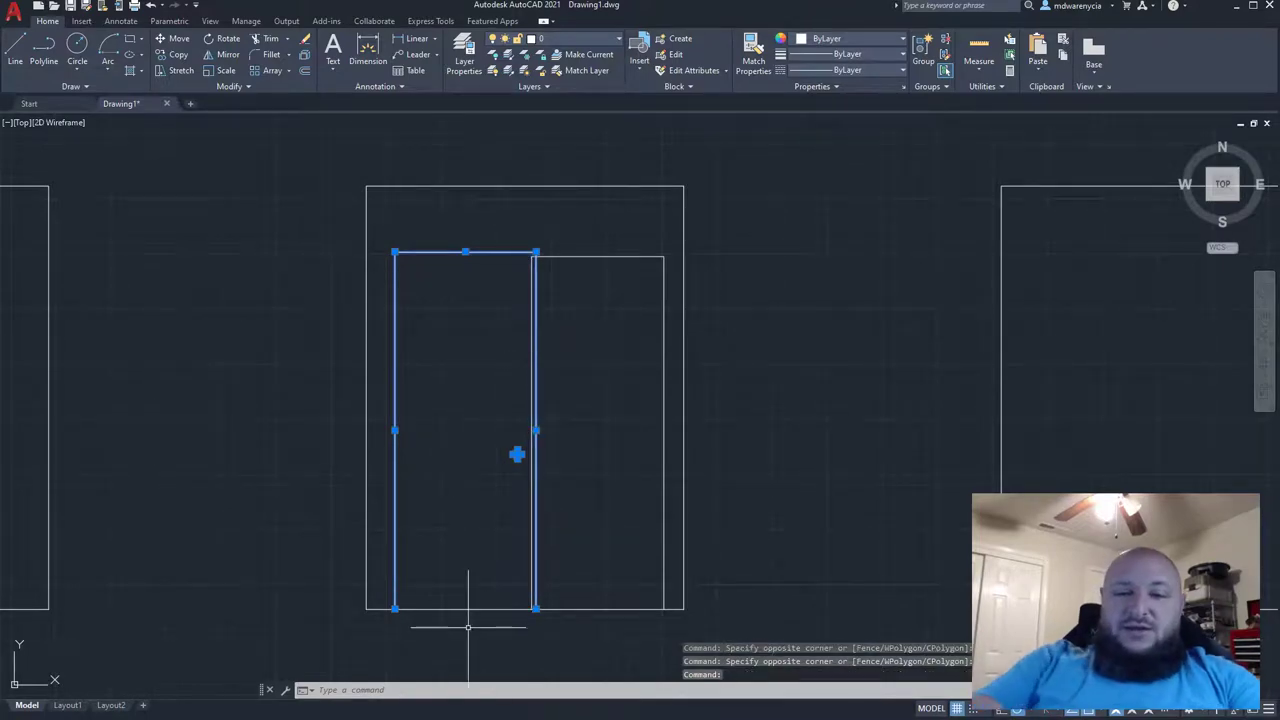
text(mirror)
key(Return)
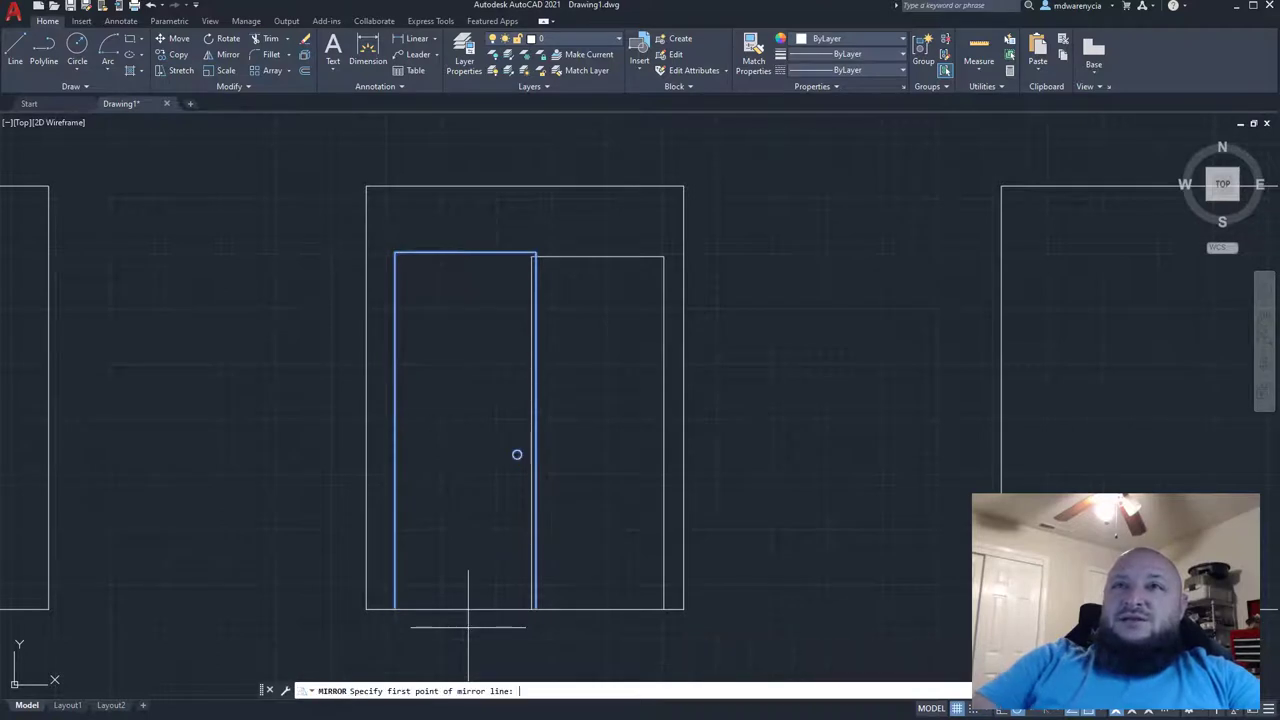
click(531, 608)
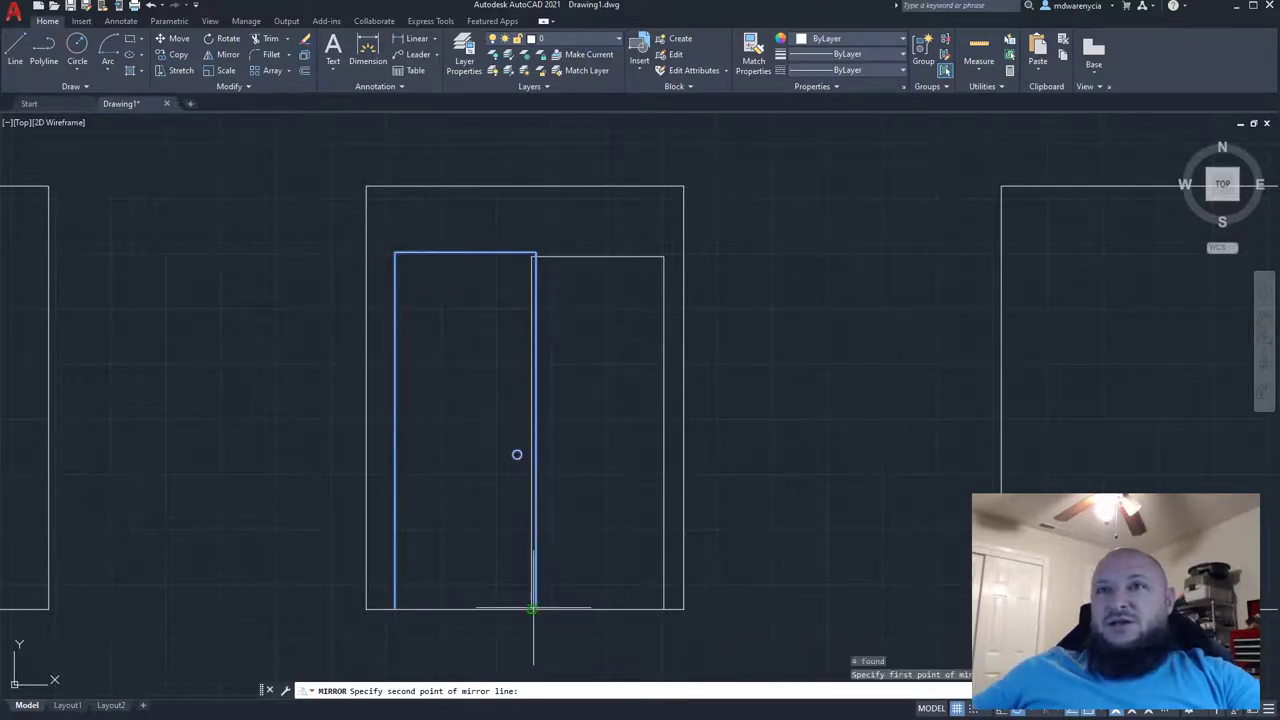
click(534, 210)
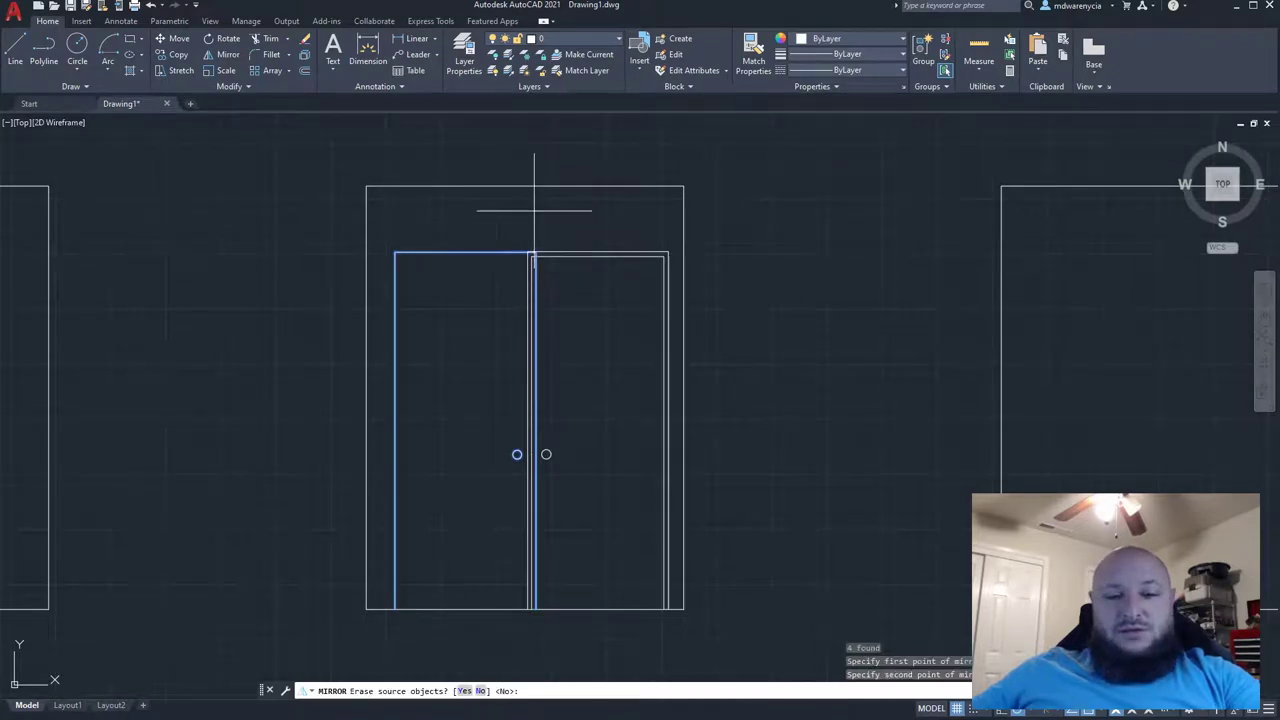
key(Return)
key(Escape)
key(Escape)
scroll(459, 497, down, 3)
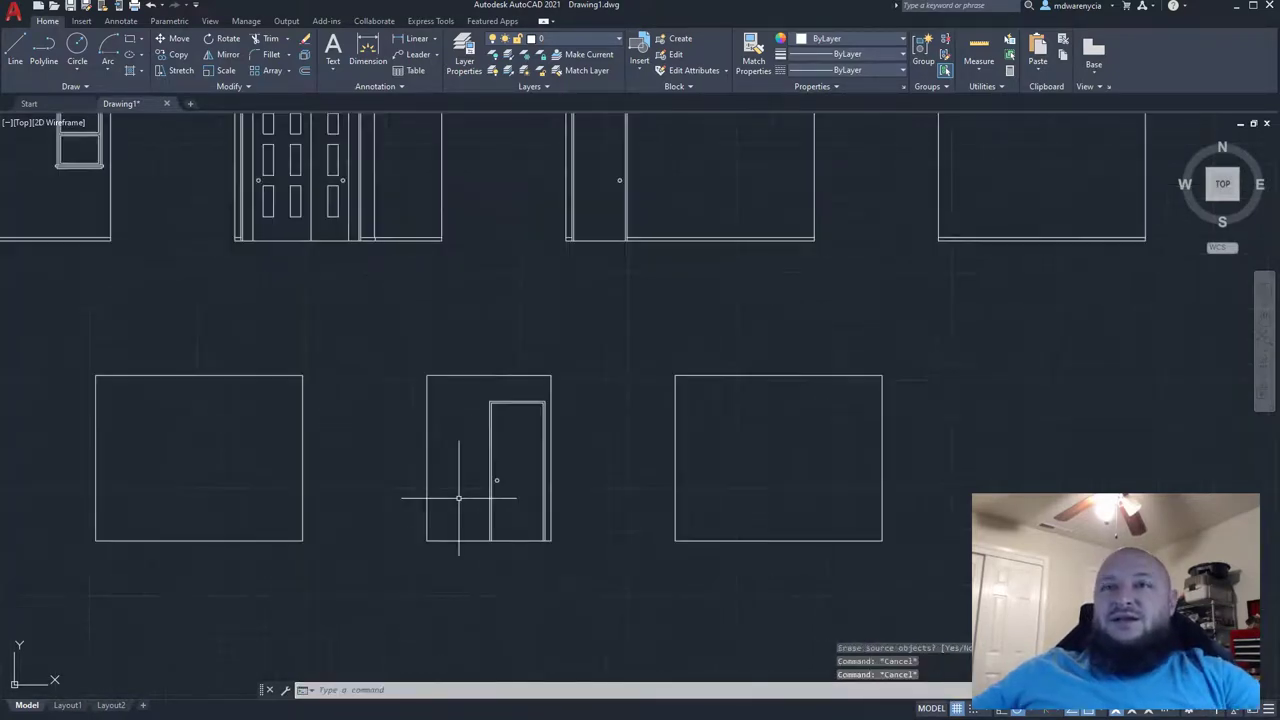
scroll(423, 580, up, 1)
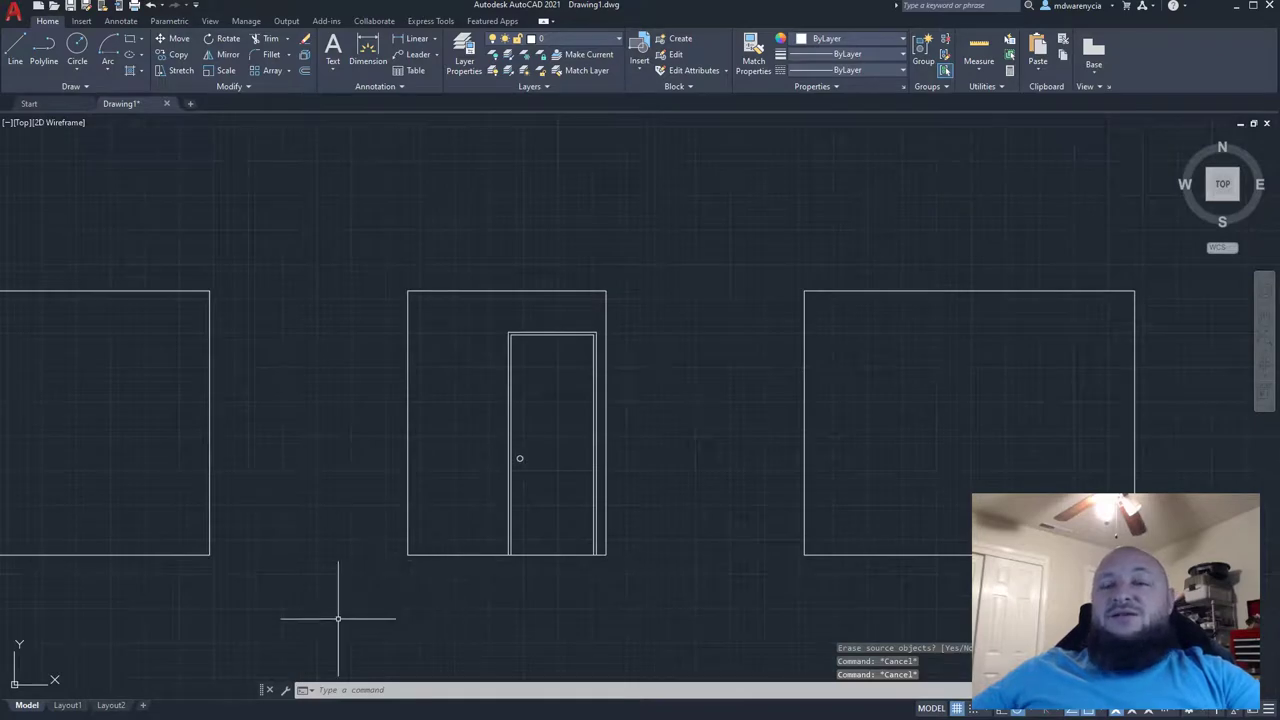
scroll(354, 565, down, 3)
middle_drag(306, 569, 413, 588)
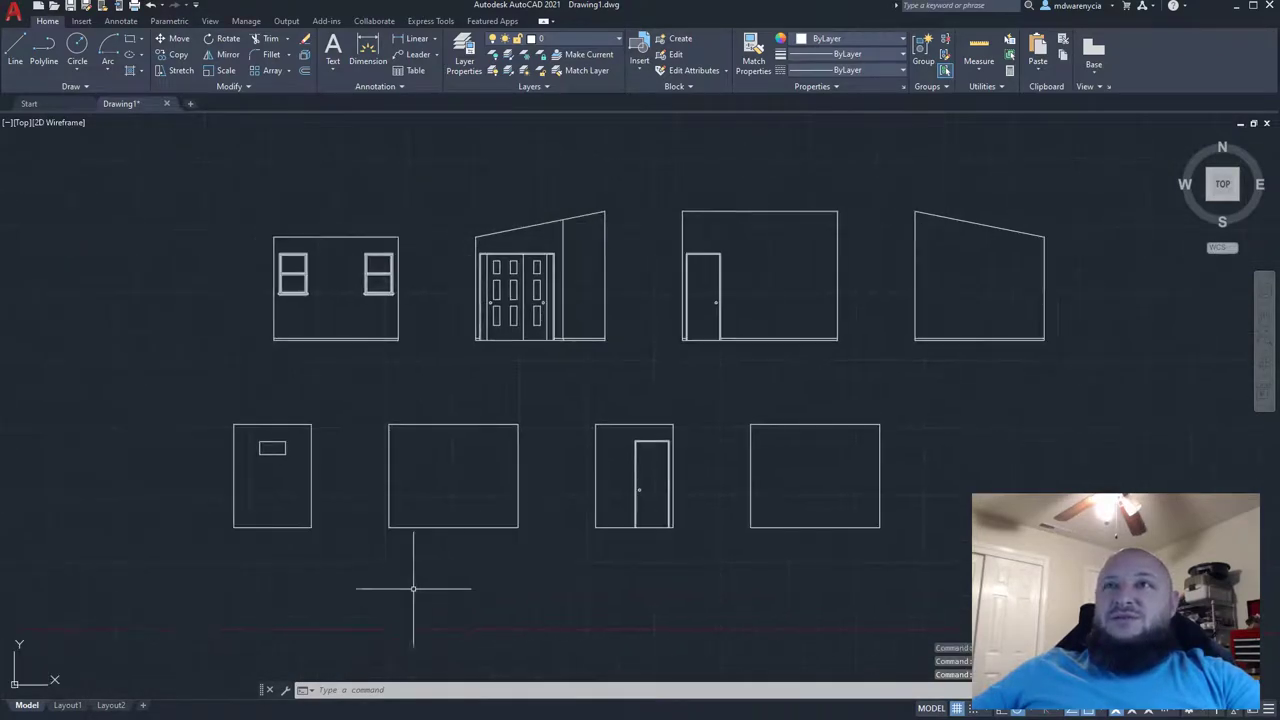
click(268, 524)
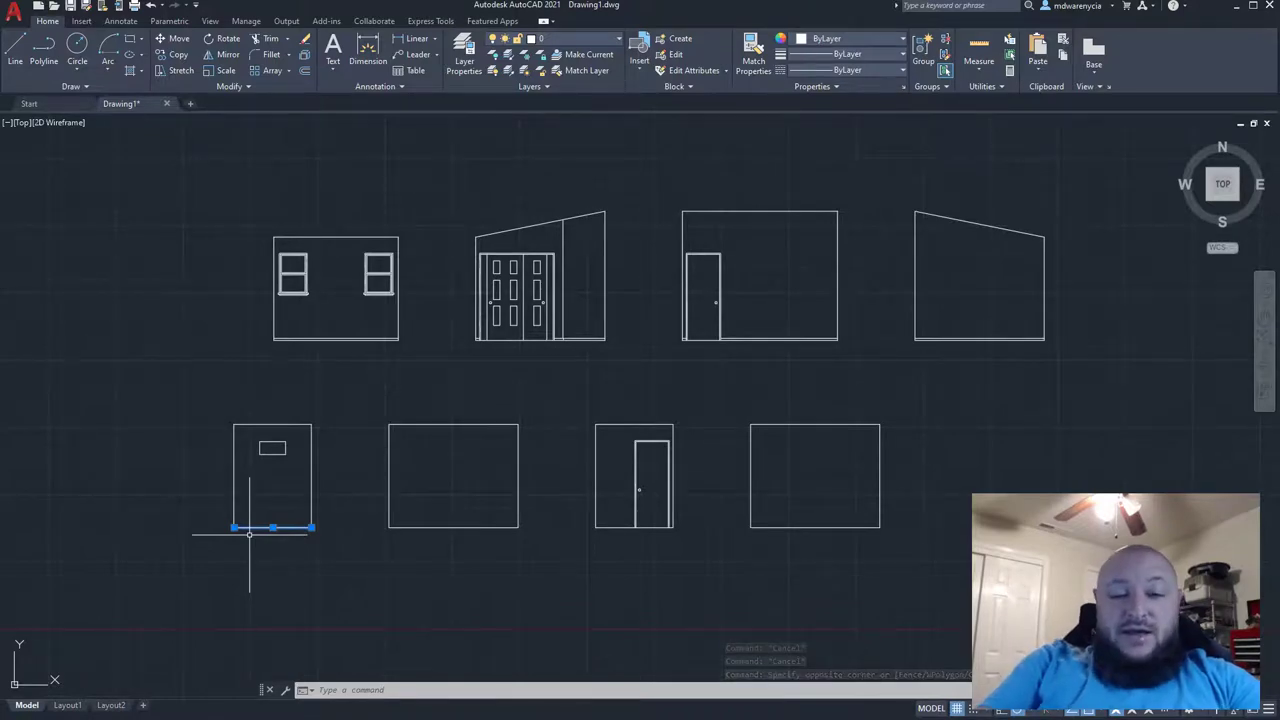
text(of)
key(Return)
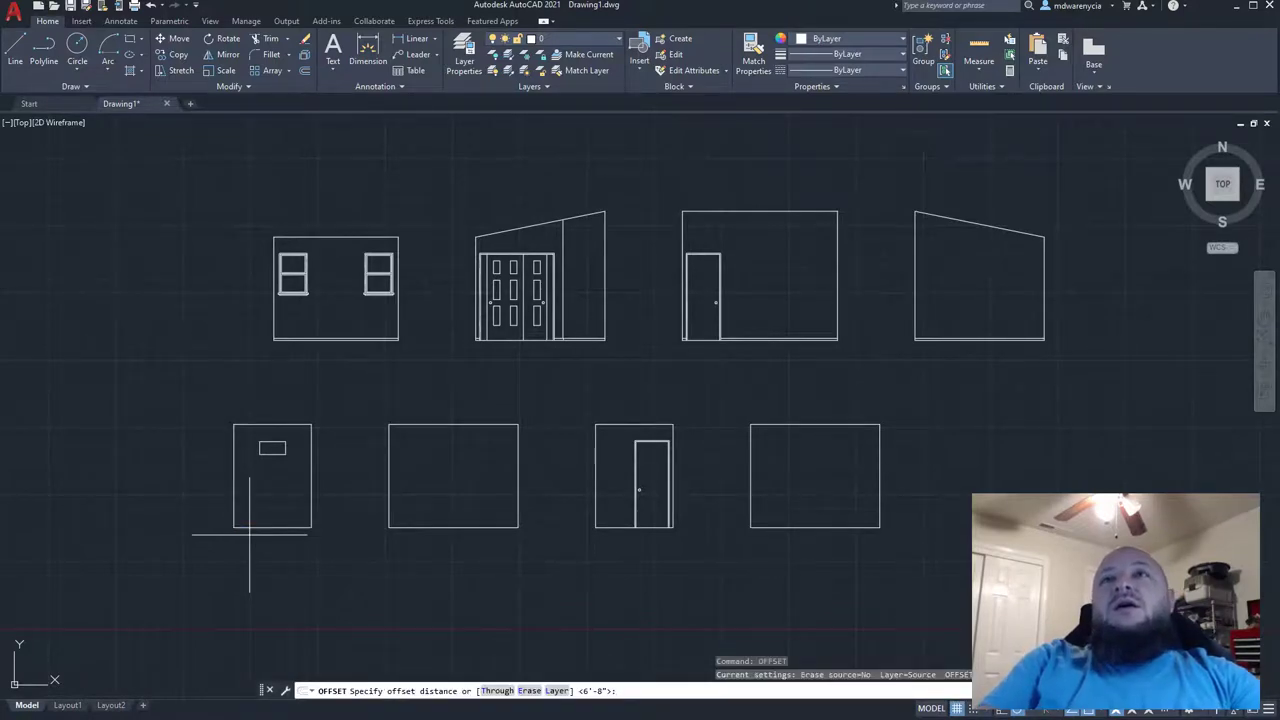
key(Return)
scroll(172, 125, up, 6)
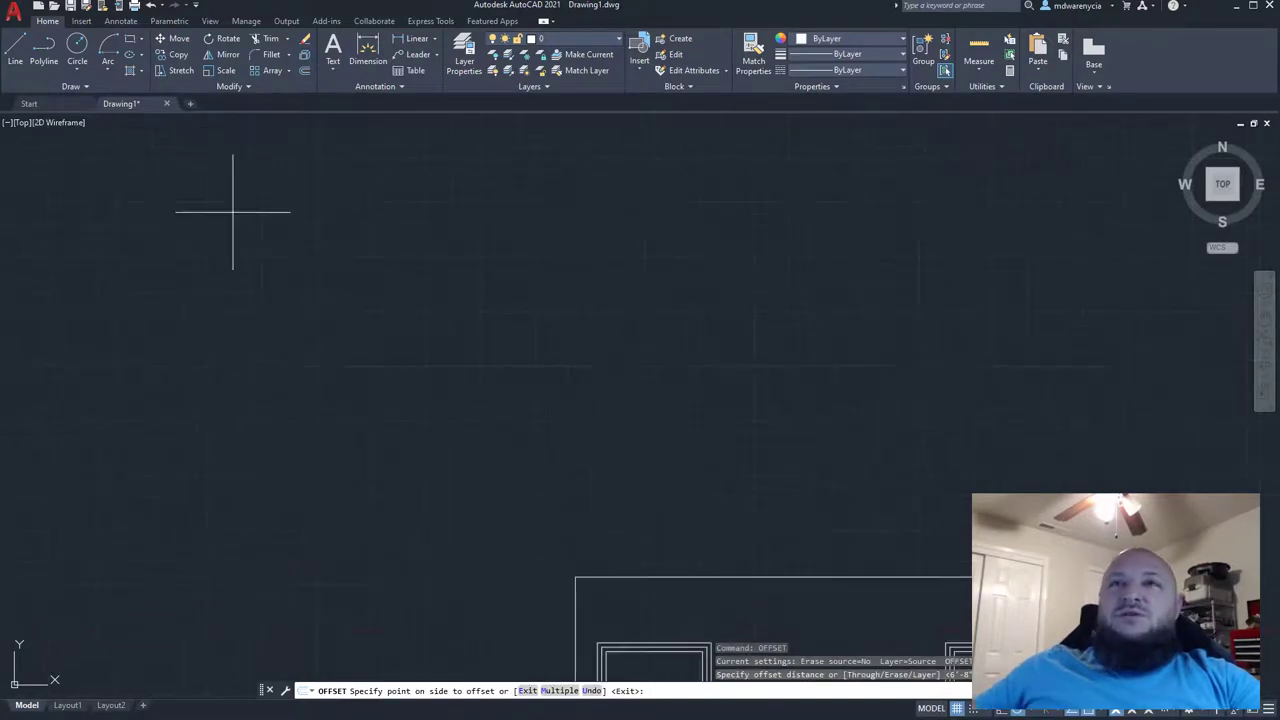
middle_drag(538, 600, 388, 130)
scroll(495, 459, down, 5)
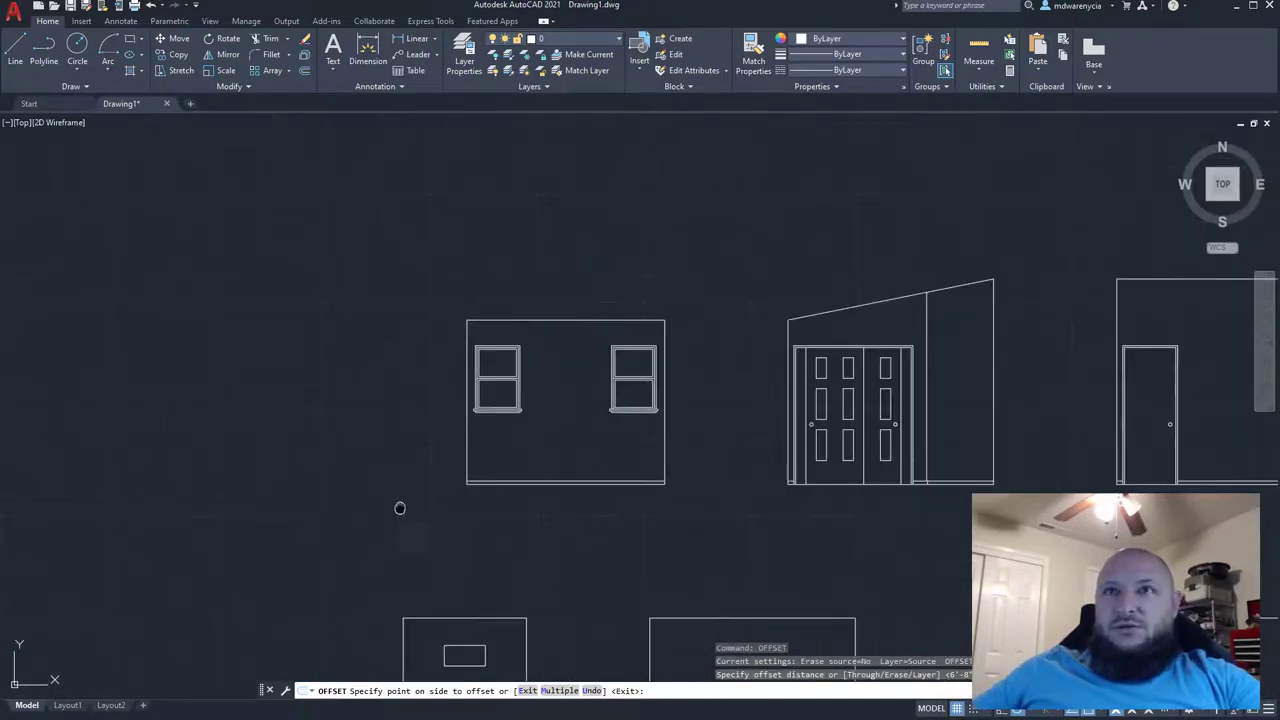
middle_drag(400, 509, 457, 299)
key(Escape)
- Offset the bottom line of the elevation with the small rectangular opening upward to form its baseboard
click(542, 602)
click(520, 558)
text(offs)
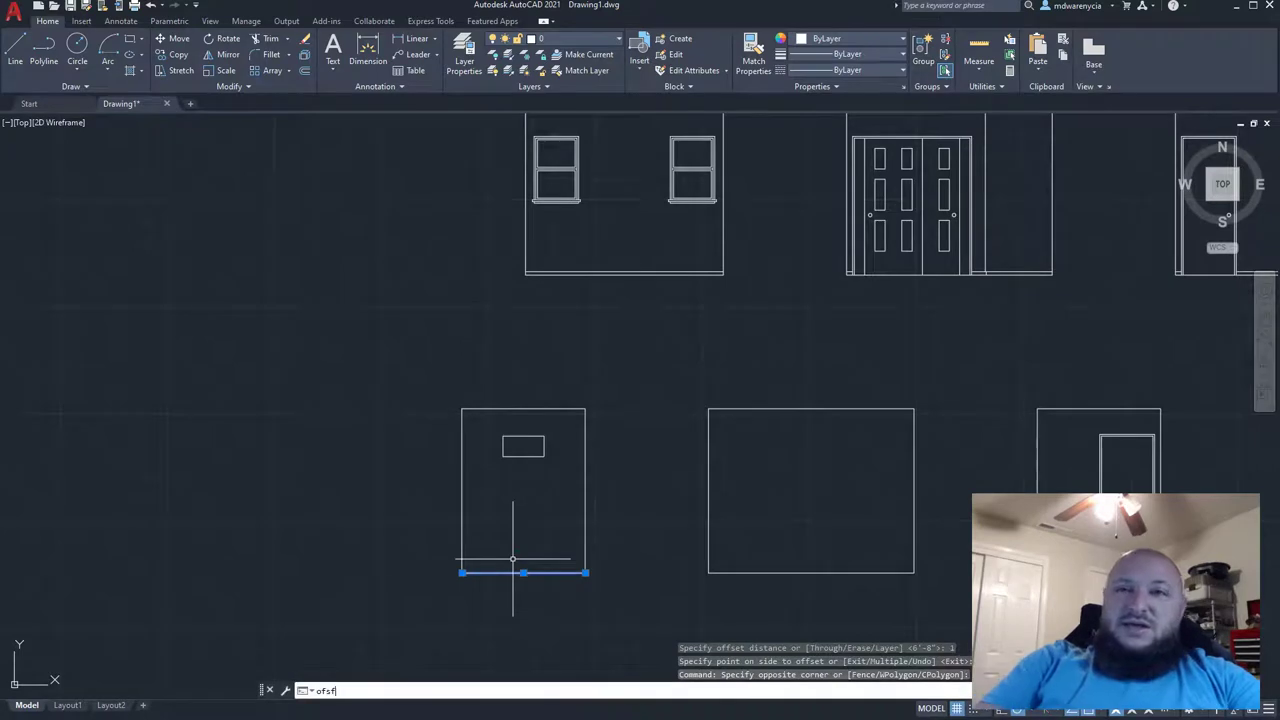
text(et)
key(Return)
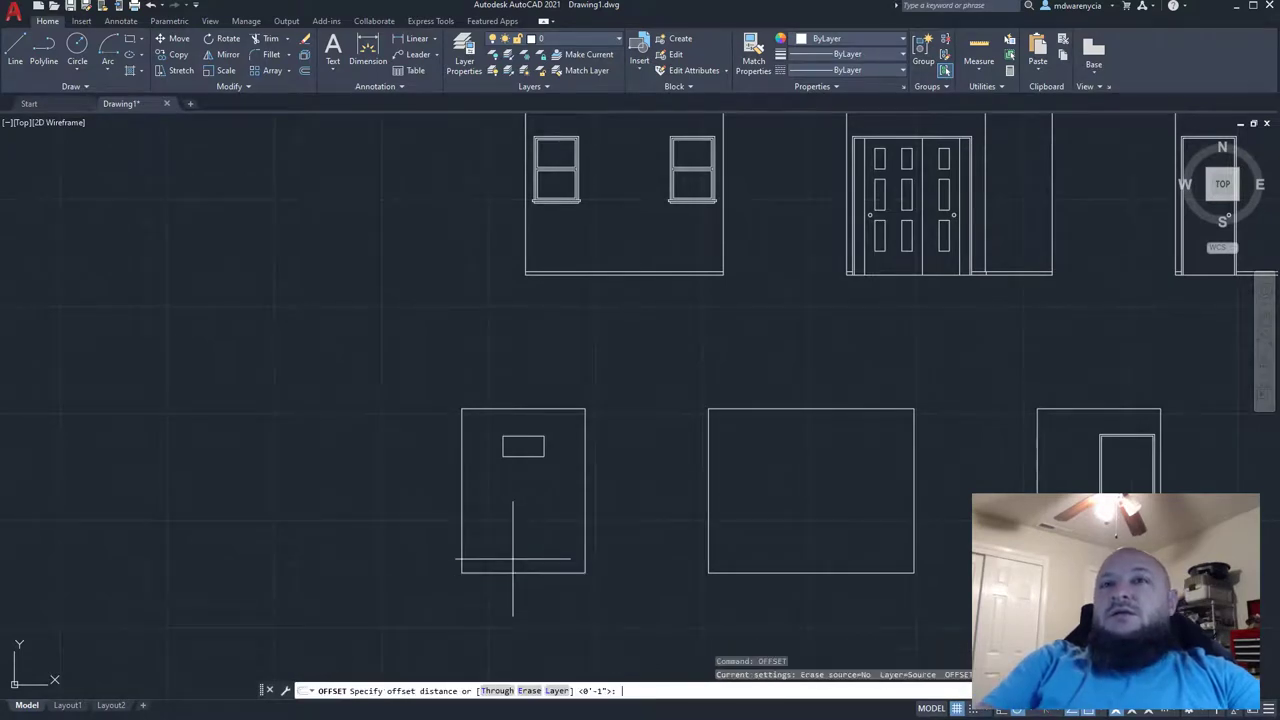
key(Return)
click(513, 562)
click(528, 507)
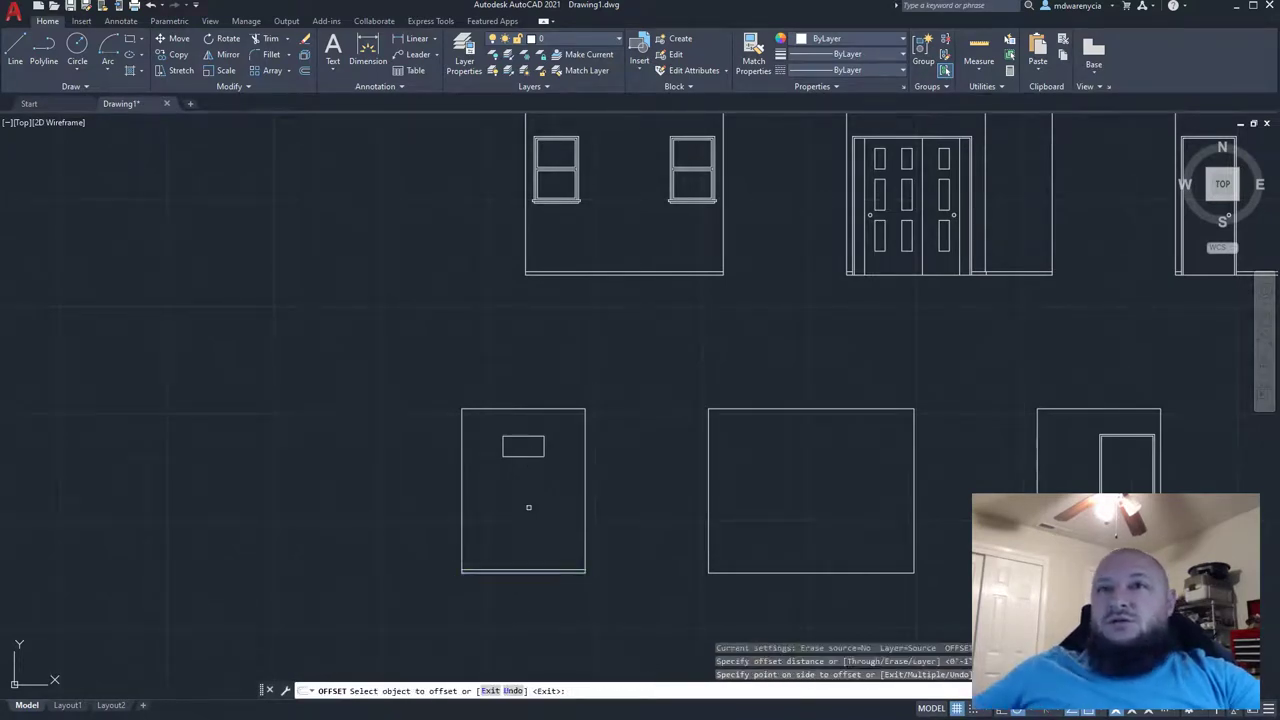
- Offset the bottom lines of the remaining three lower-row elevations upward by the same distance to form their baseboards
click(788, 577)
click(797, 486)
middle_drag(797, 486, 682, 428)
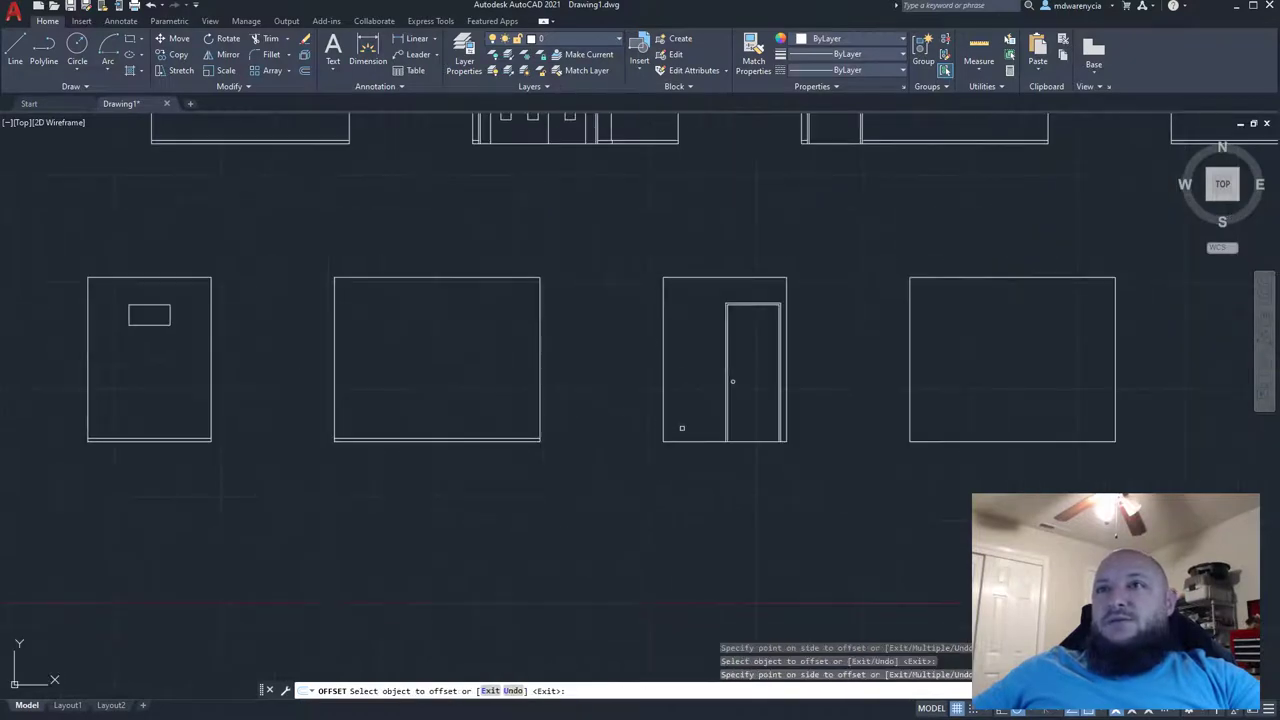
click(718, 440)
click(680, 430)
click(1023, 439)
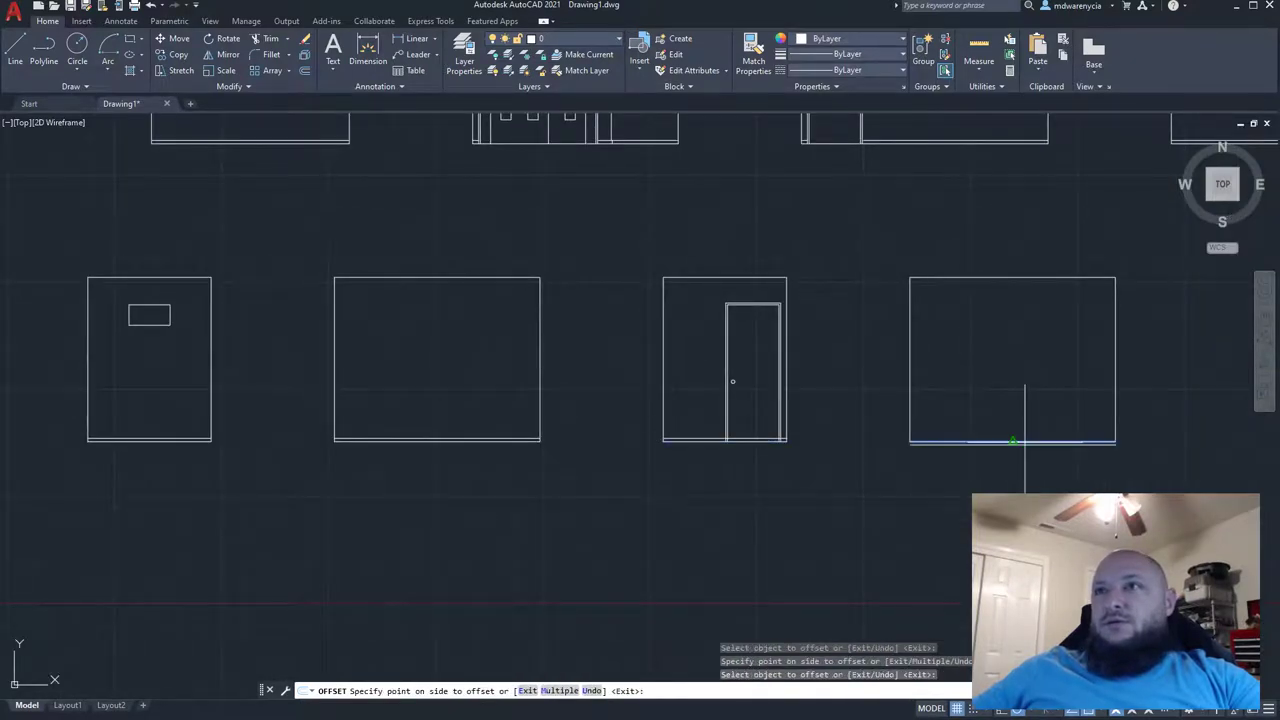
click(1015, 418)
key(Escape)
- Trim the baseboard line across the door opening and its frame in the lower-row door elevation
scroll(795, 419, up, 5)
click(741, 568)
click(249, 455)
text(tr)
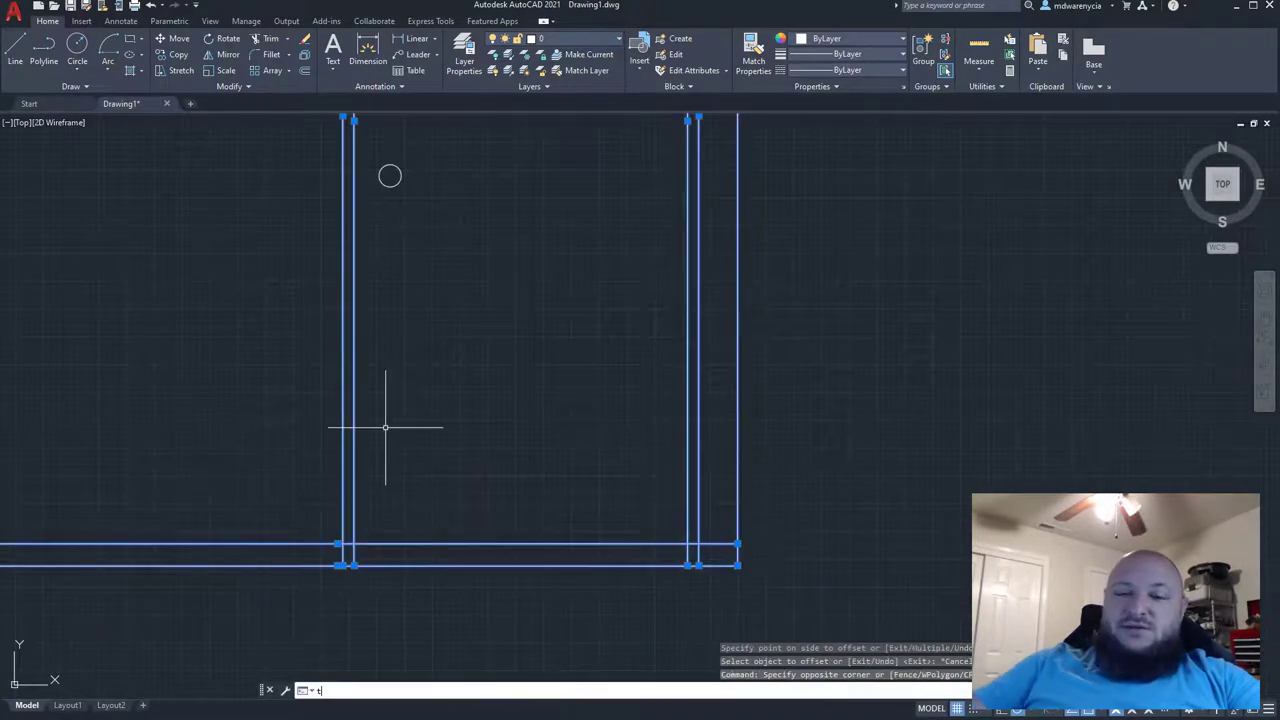
key(Return)
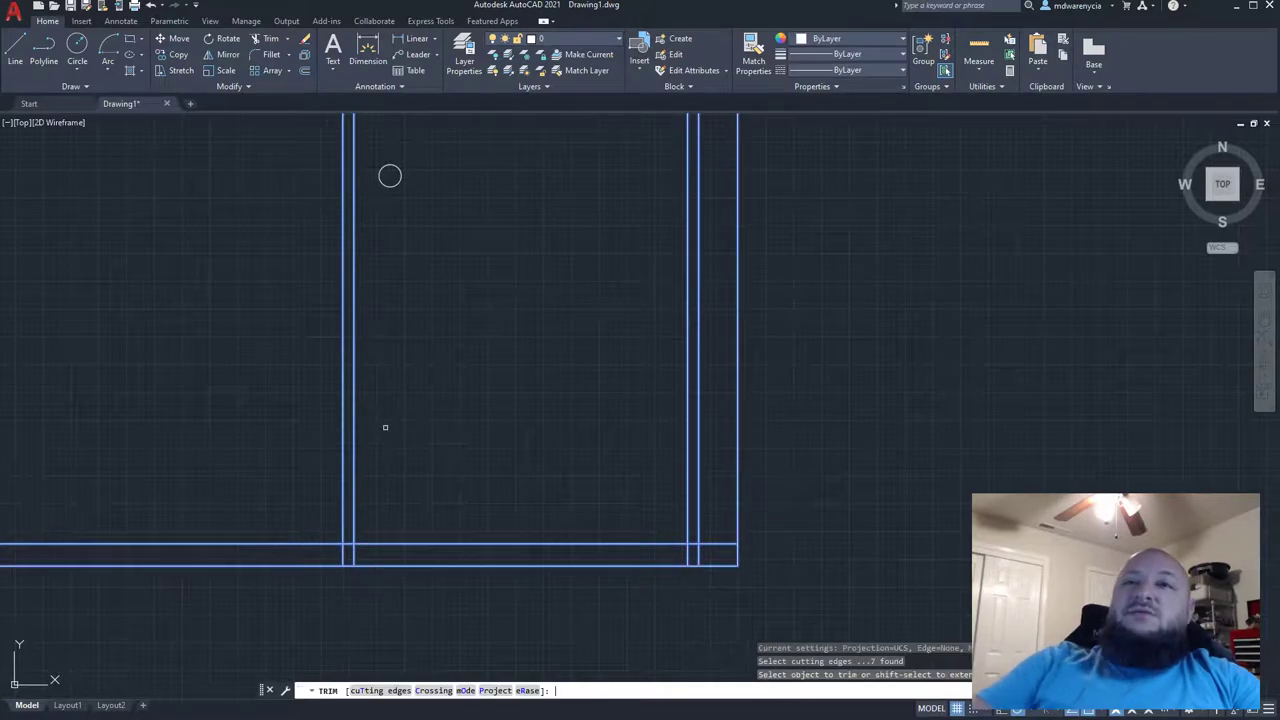
click(692, 545)
click(633, 539)
click(628, 541)
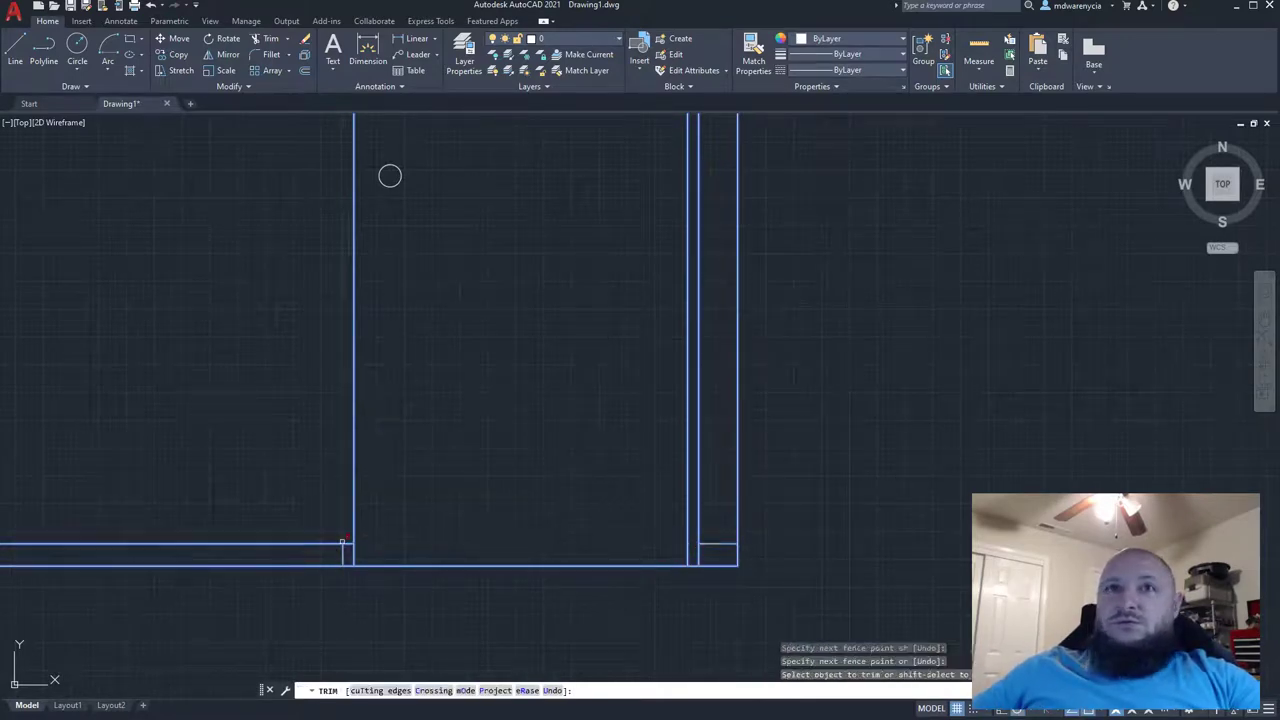
key(Escape)
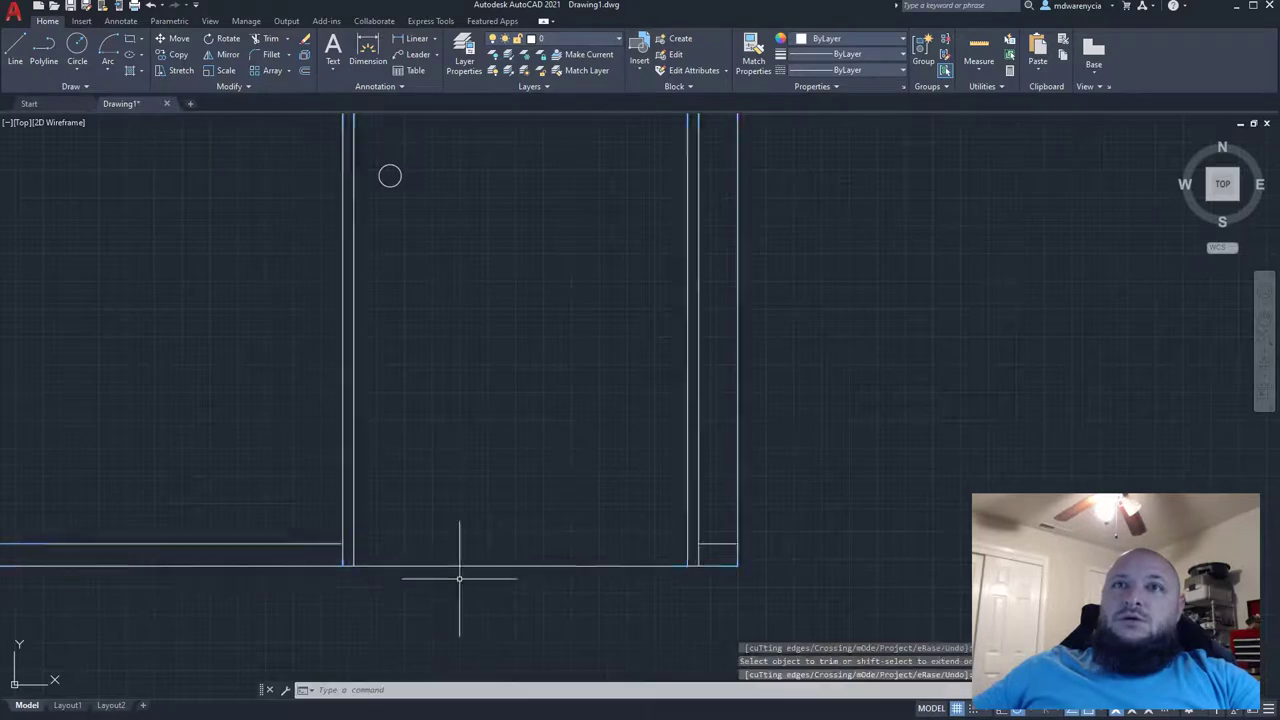
- Copy the large lower room's inner walls, window and entry door from the floor plan and paste them below the lower-row elevations
scroll(434, 640, down, 8)
key(Escape)
middle_drag(341, 539, 663, 423)
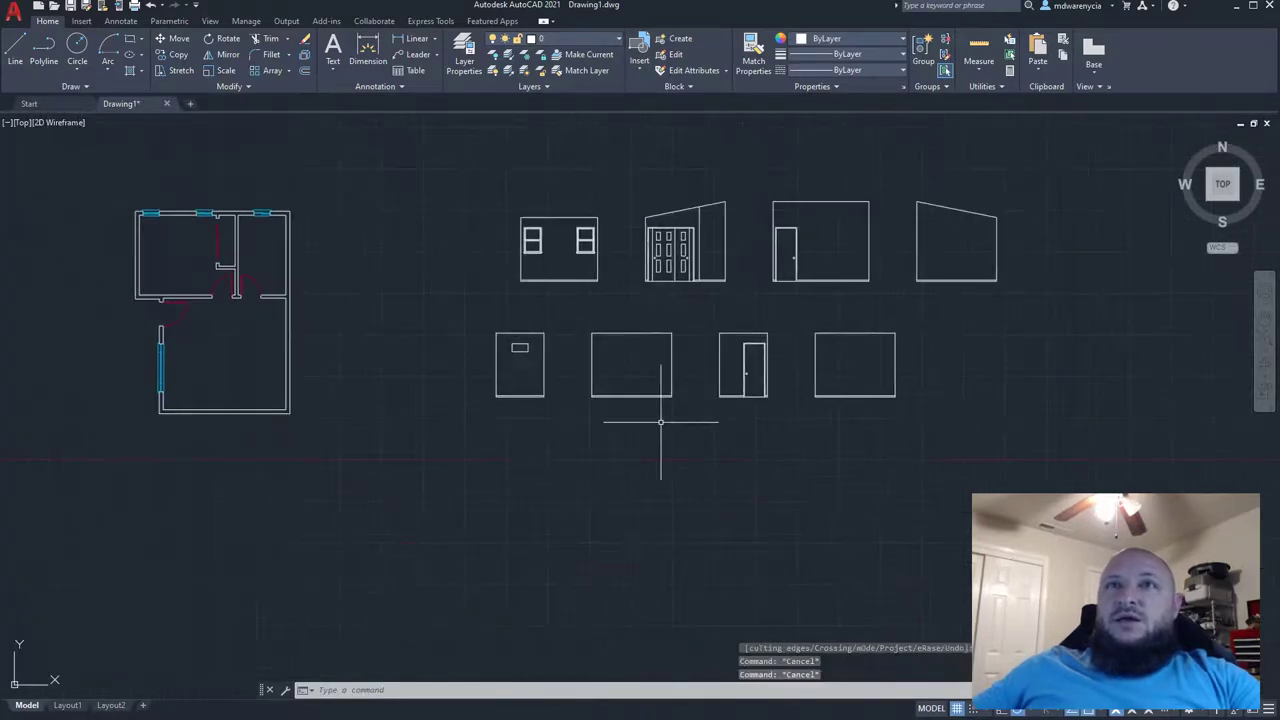
middle_drag(416, 448, 553, 513)
scroll(355, 421, up, 4)
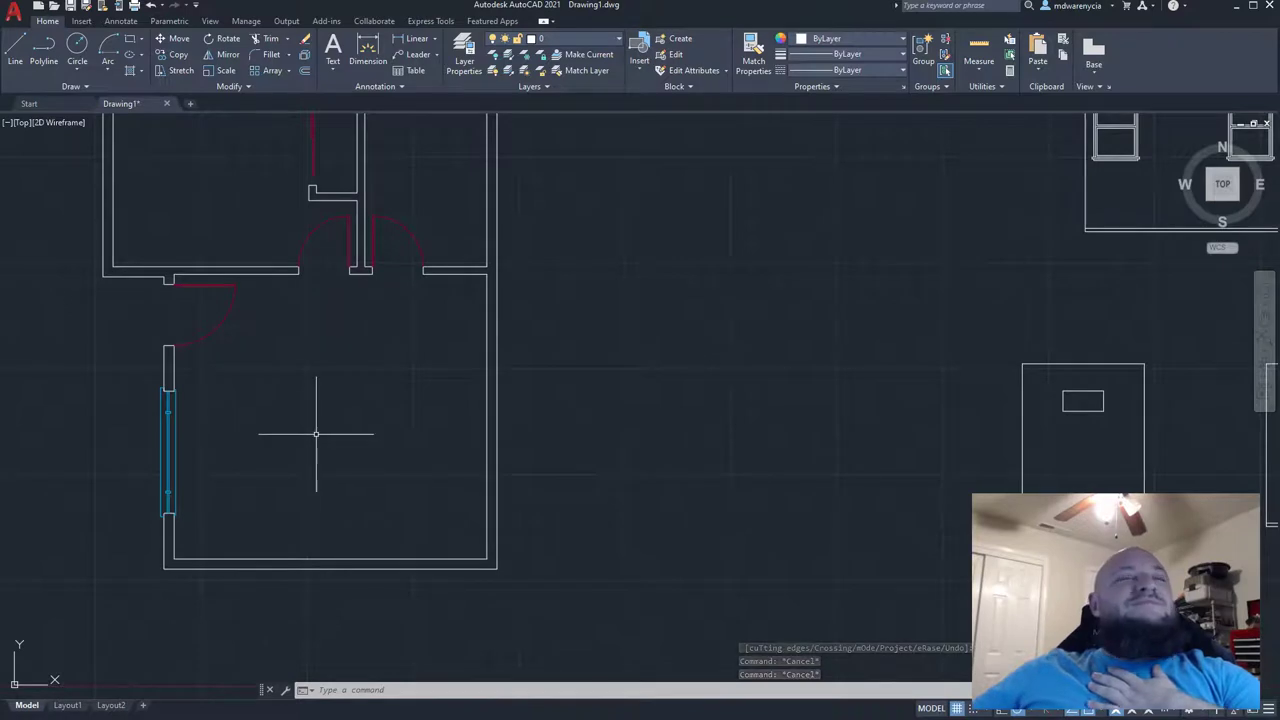
scroll(318, 460, down, 4)
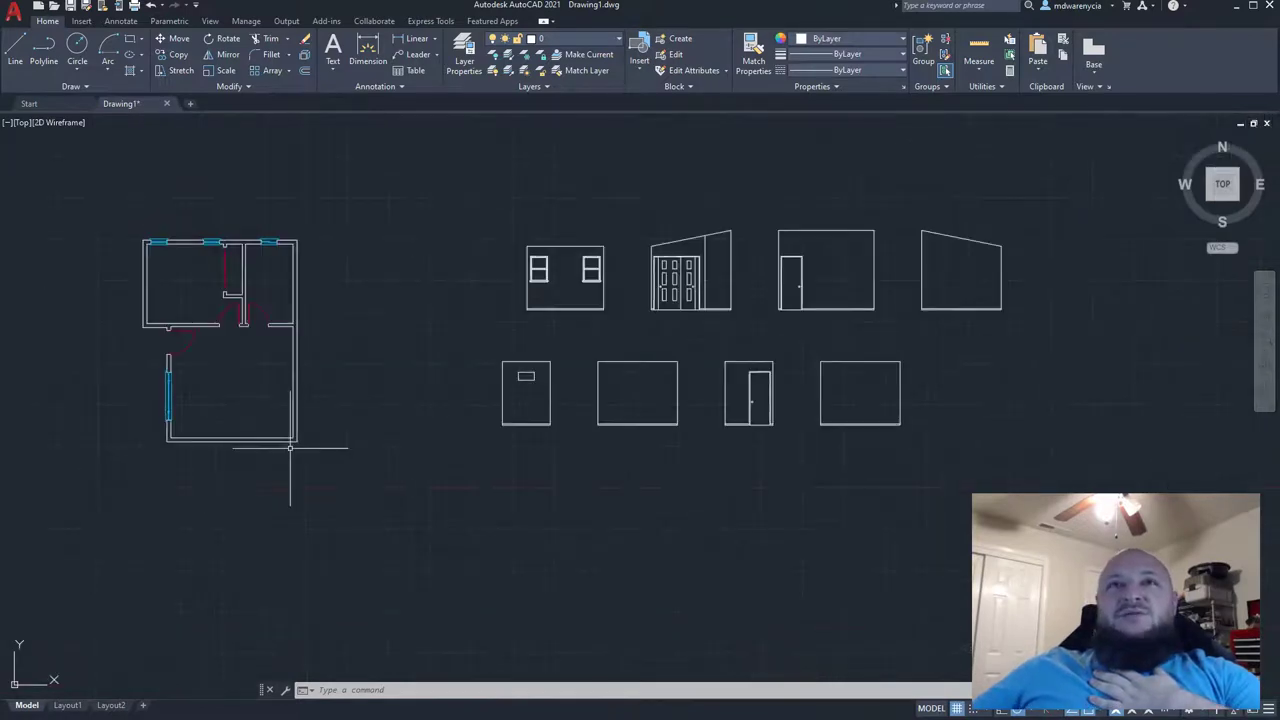
scroll(293, 440, up, 2)
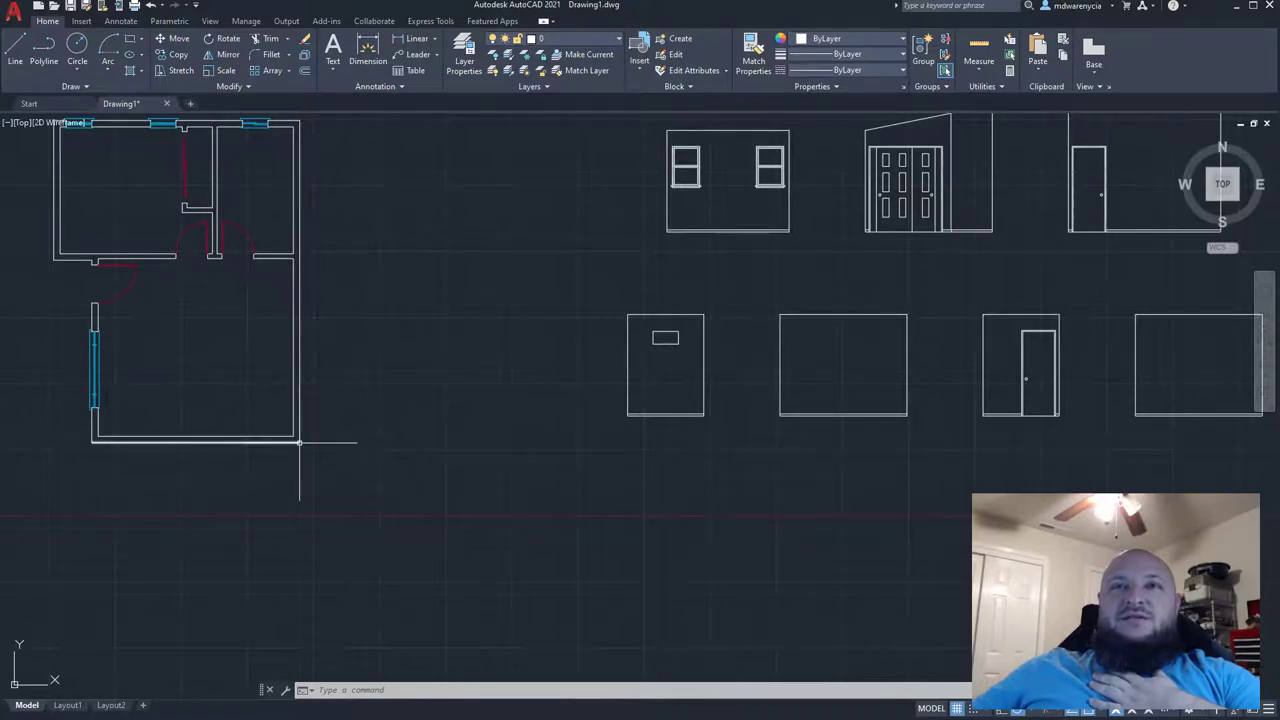
click(296, 440)
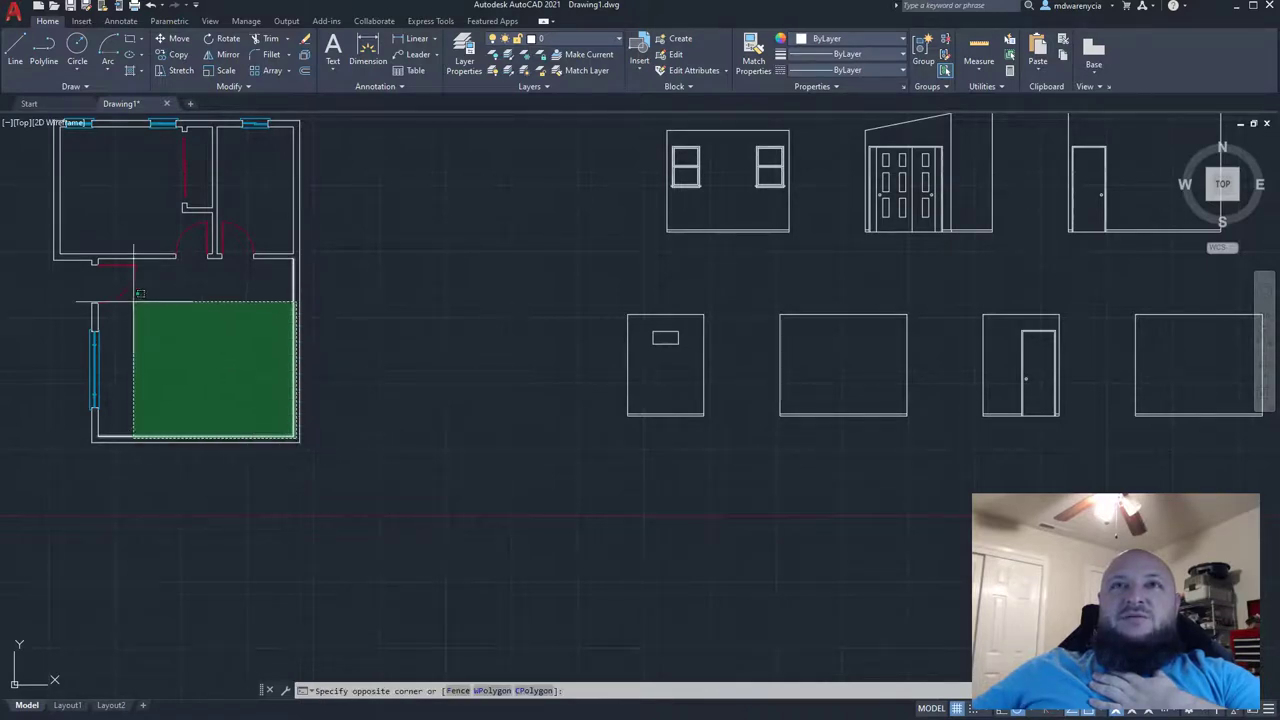
click(94, 255)
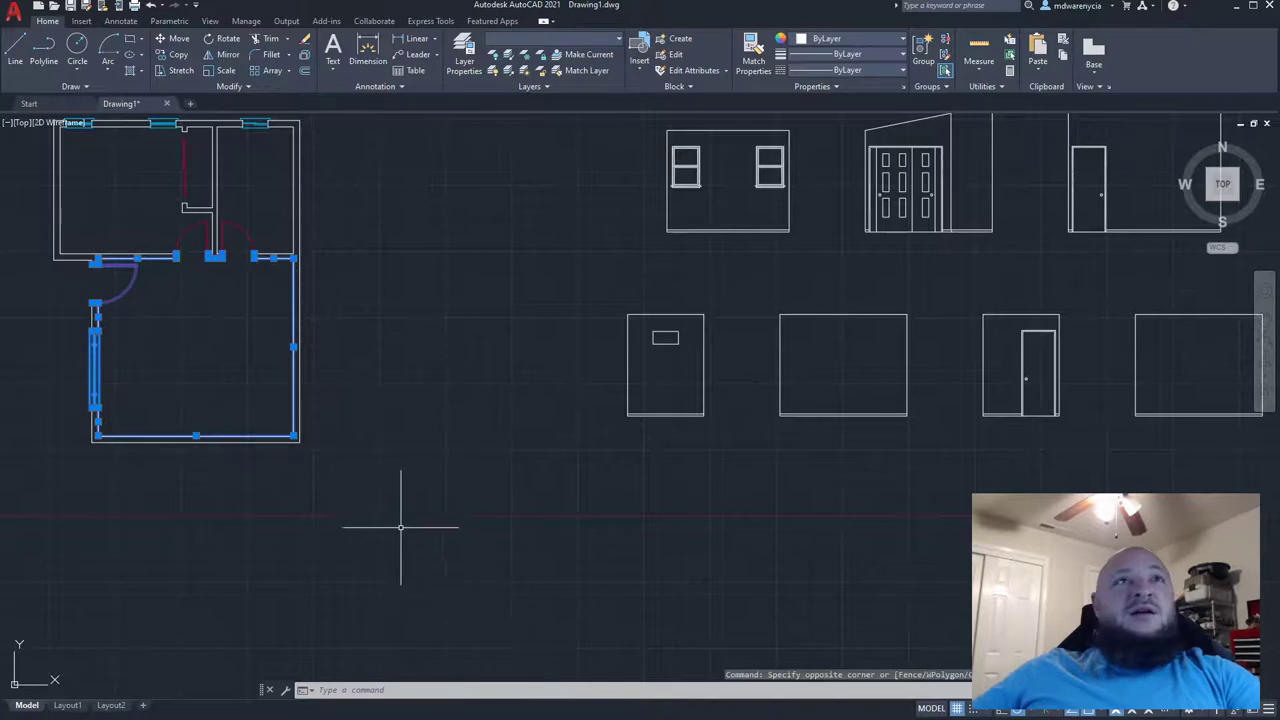
middle_drag(351, 471, 242, 345)
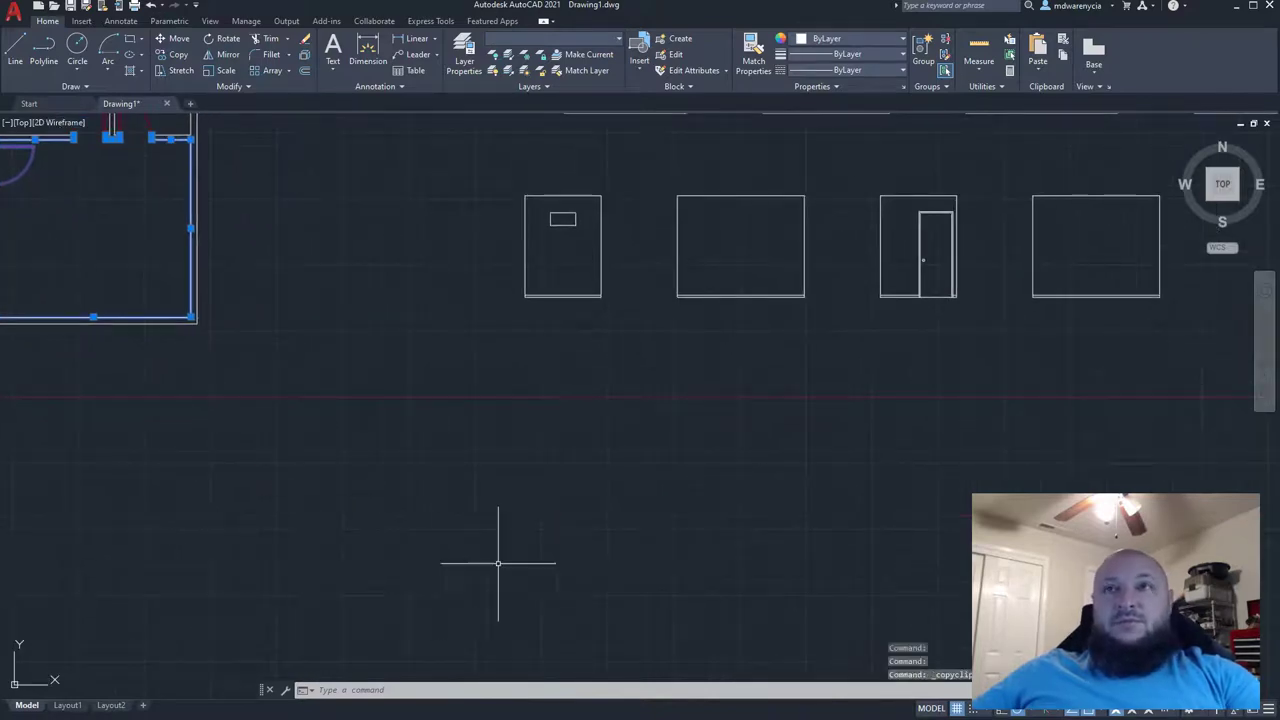
key(ctrl+c)
key(ctrl+v)
scroll(478, 565, down, 4)
key(Escape)
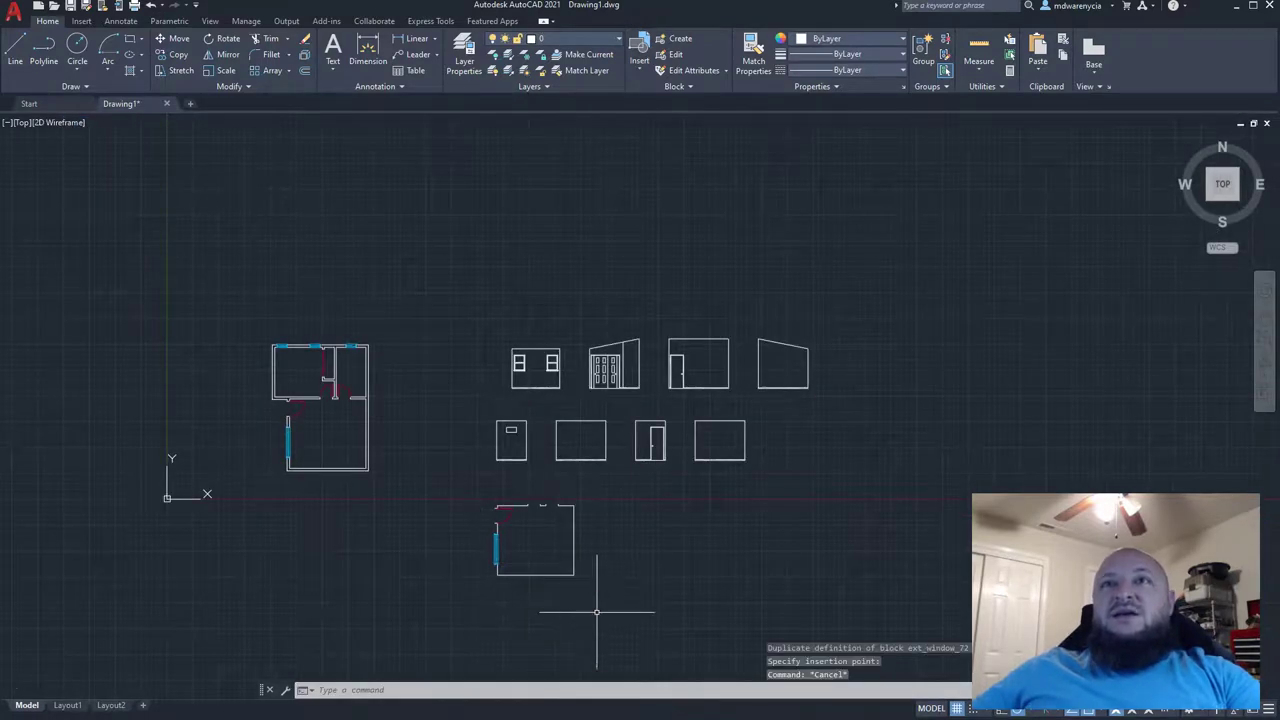
- Rotate the pasted walls, except the broken top wall, 90° counterclockwise about the room's top-right corner
click(609, 623)
scroll(434, 506, up, 4)
click(421, 497)
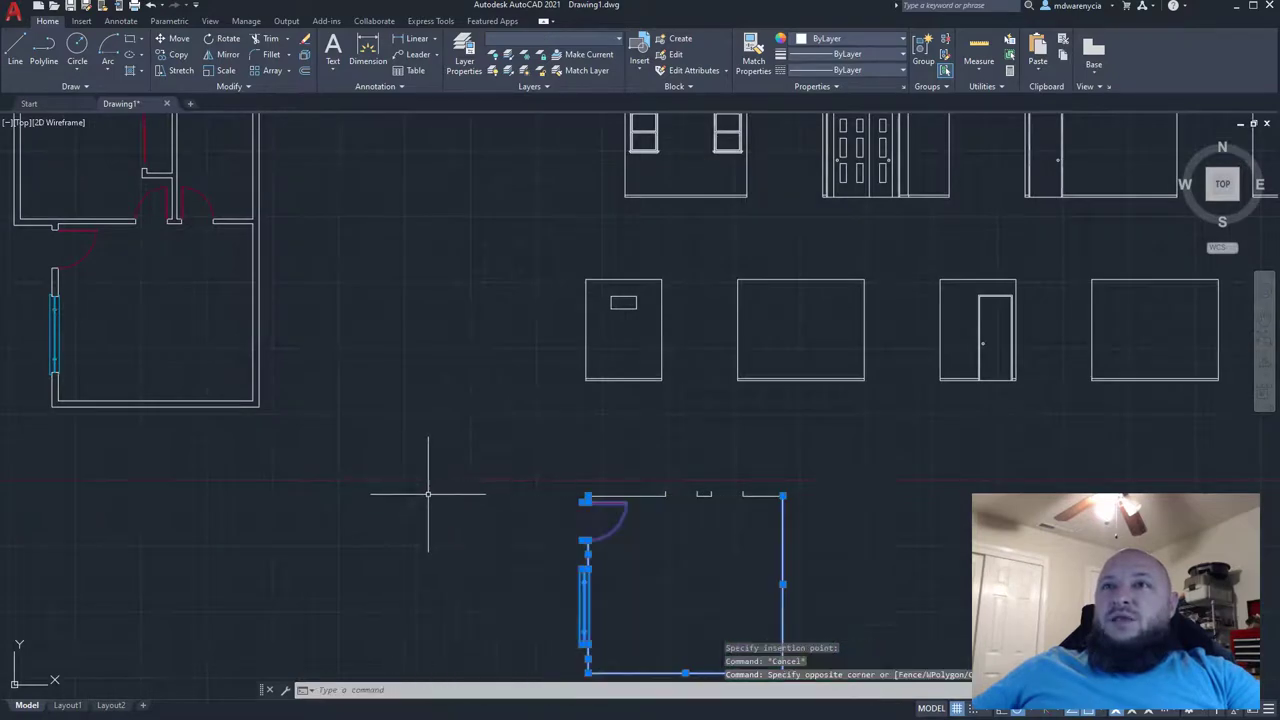
middle_drag(429, 486, 285, 370)
text(ro)
key(Return)
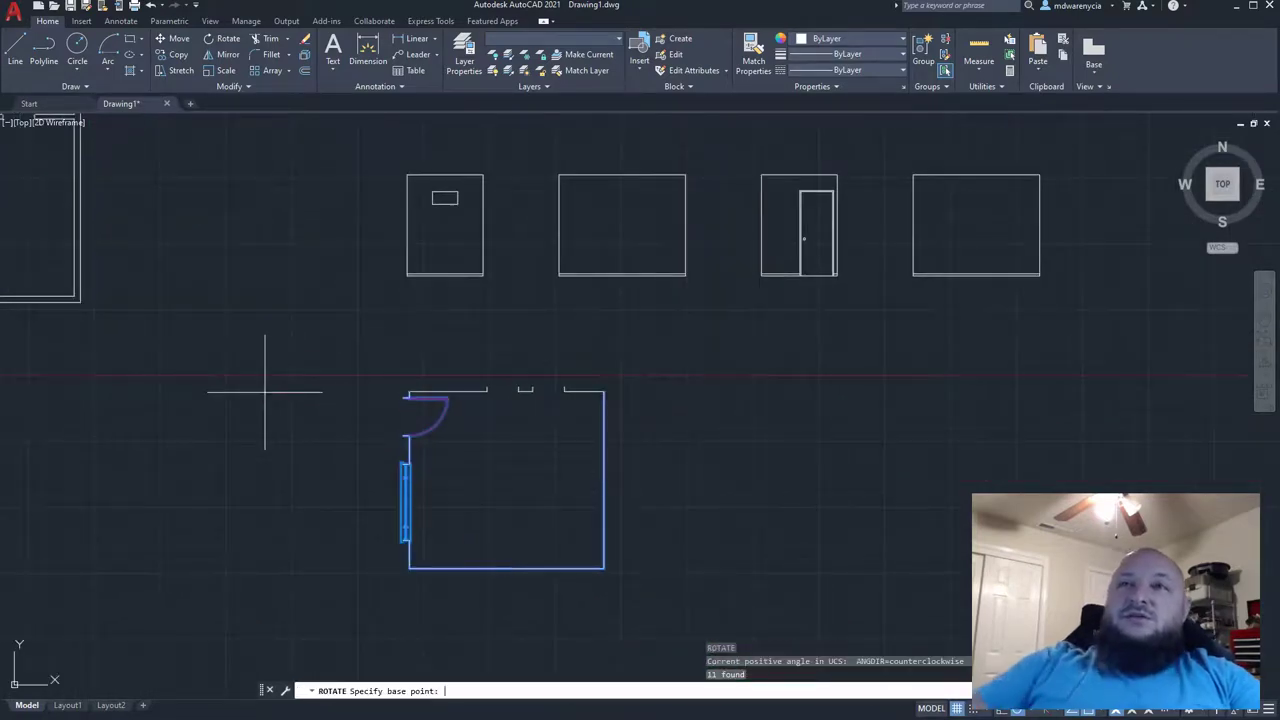
click(607, 393)
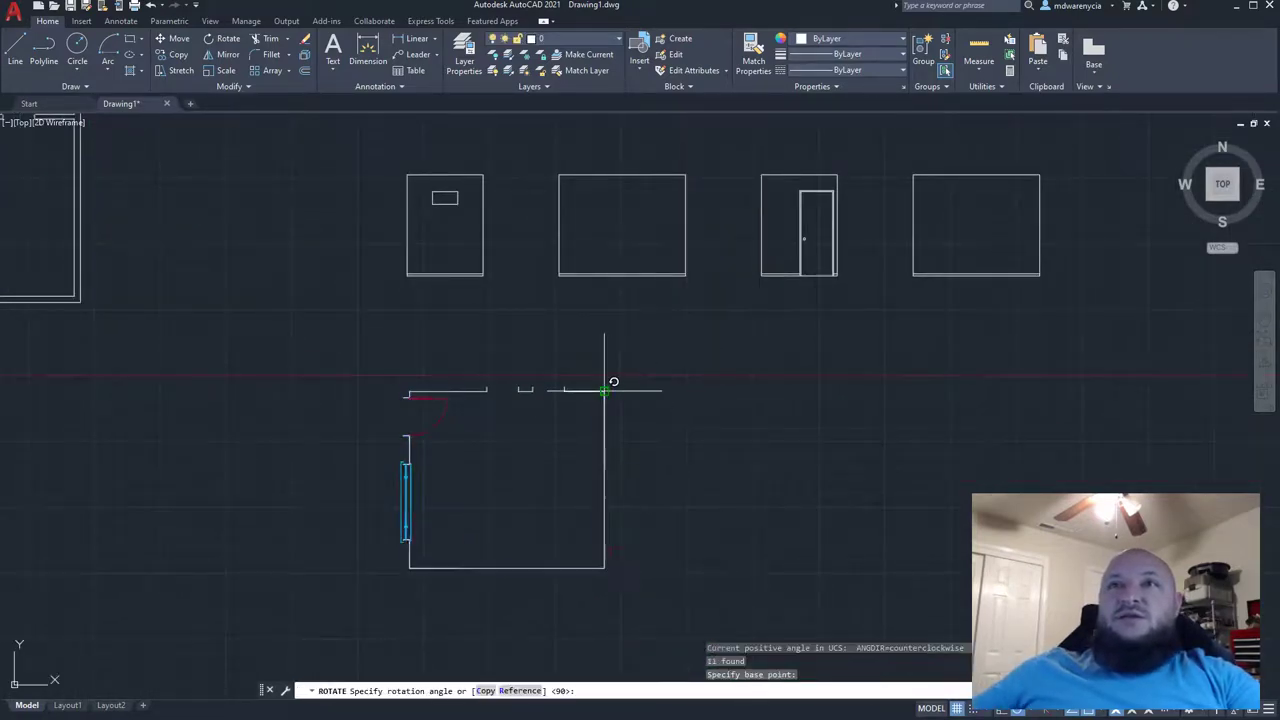
click(606, 320)
key(Escape)
- Move the rotated walls, window and door horizontally to the right, leaving a gap beside the broken top wall
click(802, 617)
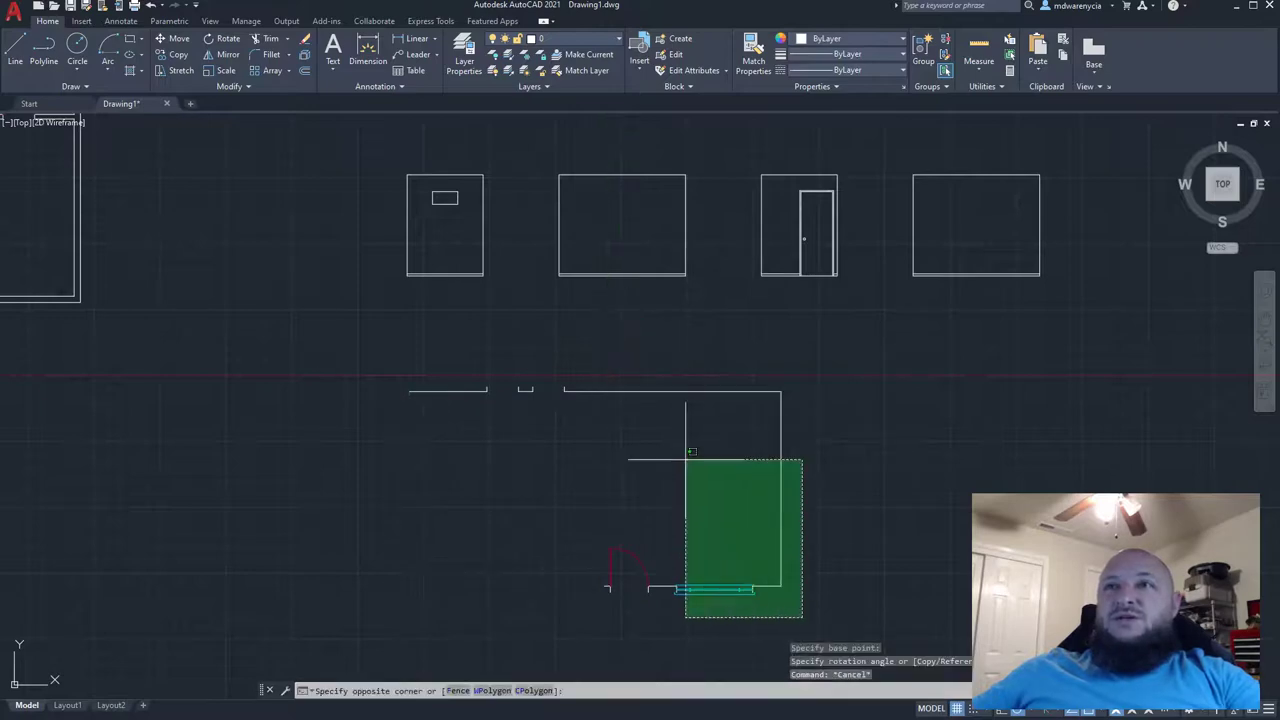
click(607, 380)
middle_drag(607, 380, 543, 360)
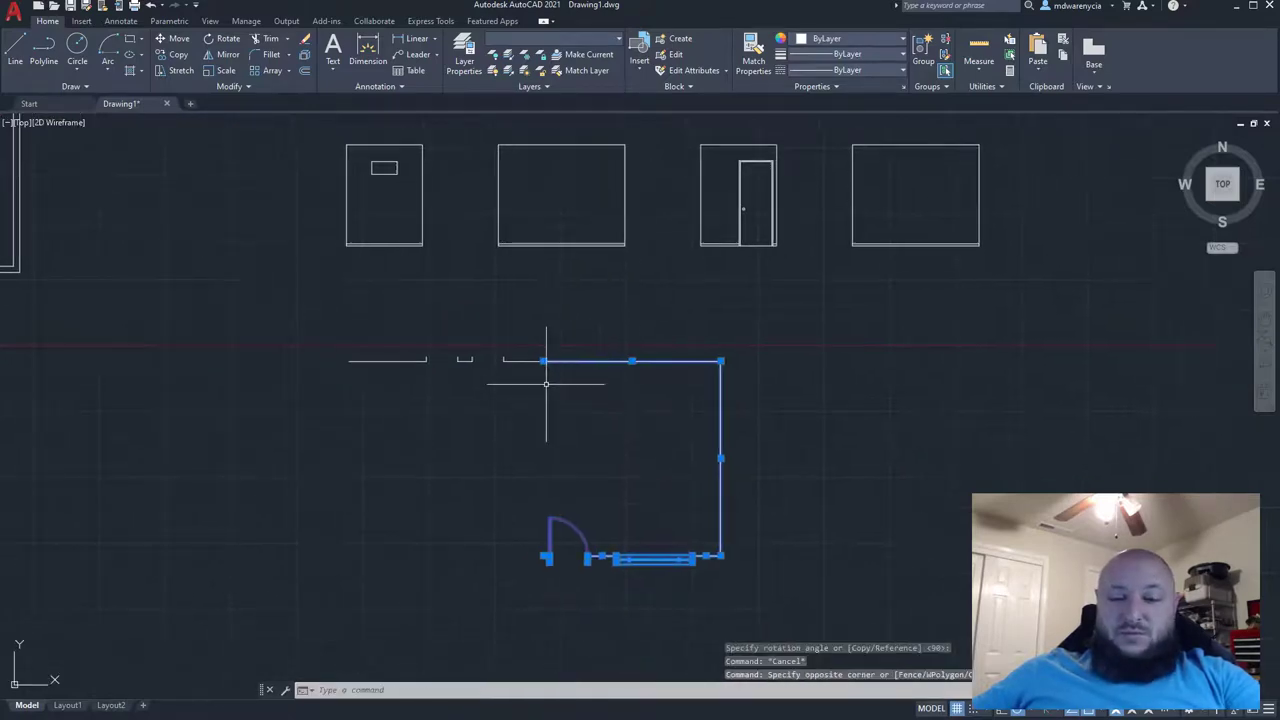
text(m)
key(Return)
click(536, 397)
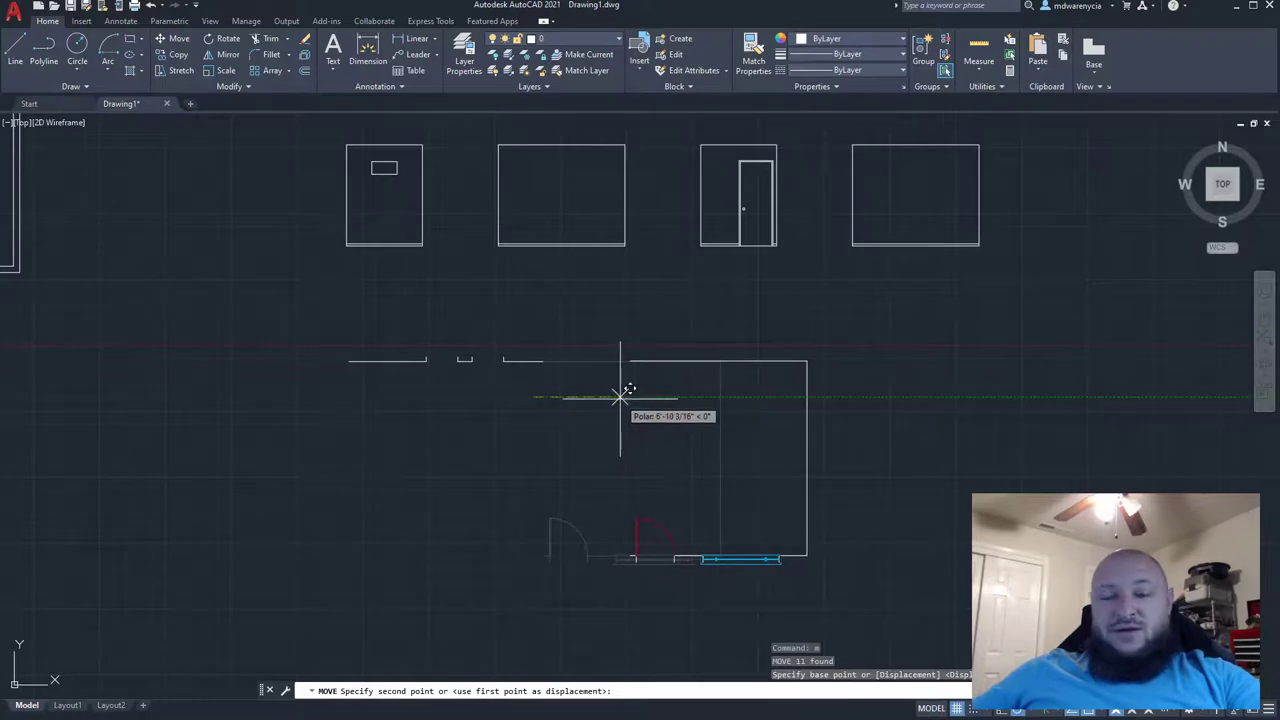
key(Escape)
- Rotate the vertical wall and the attached window-and-door wall 90° counterclockwise about the right end of the second unfolded wall
click(829, 600)
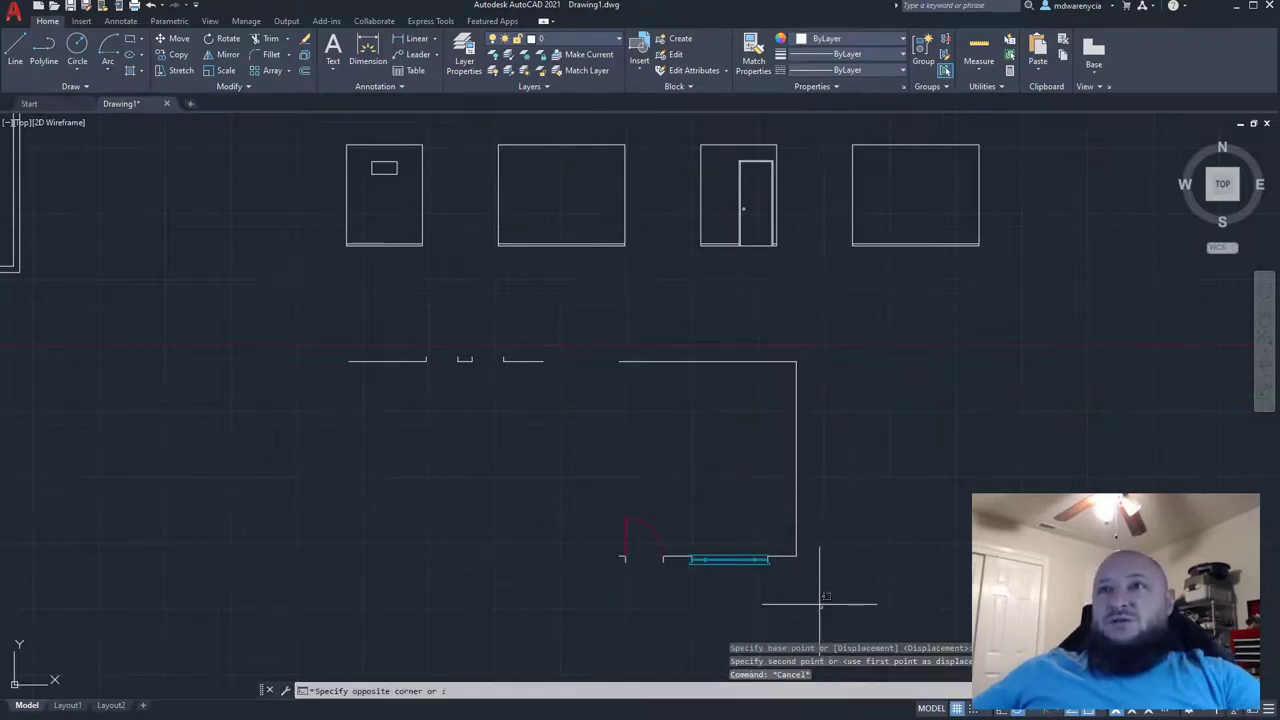
click(502, 370)
middle_drag(645, 446, 563, 423)
text(ro)
key(Return)
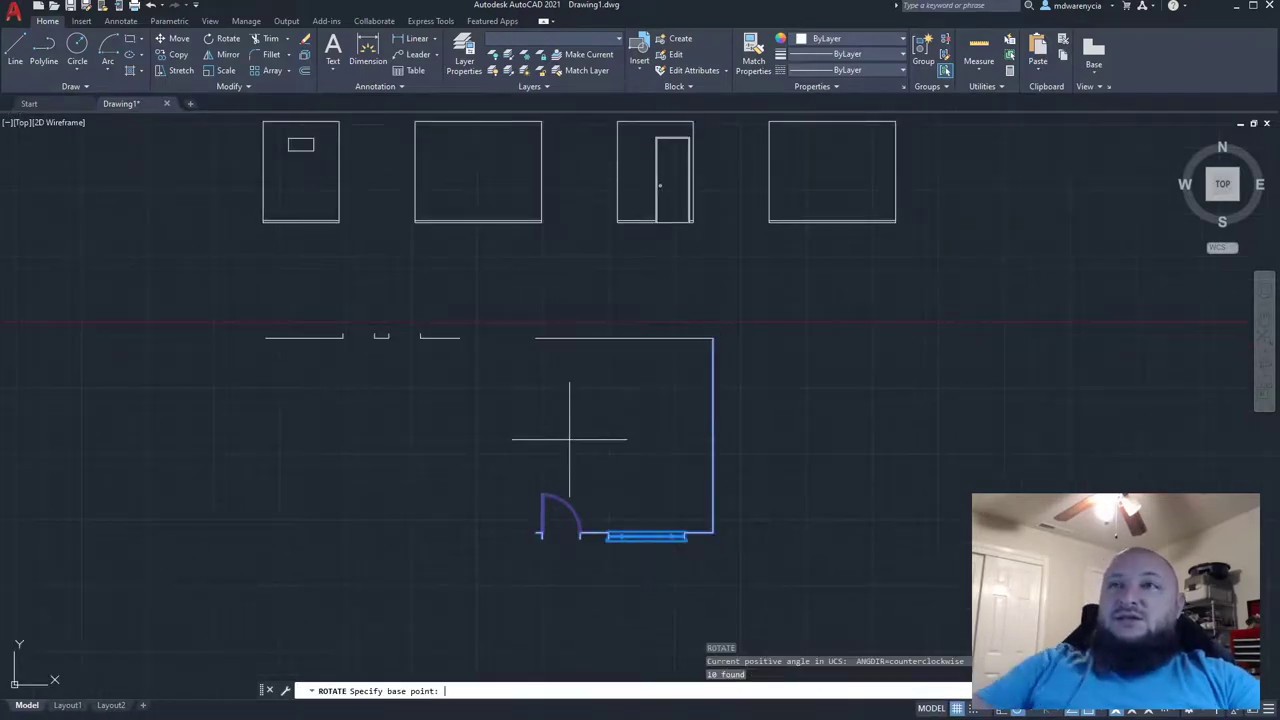
click(712, 337)
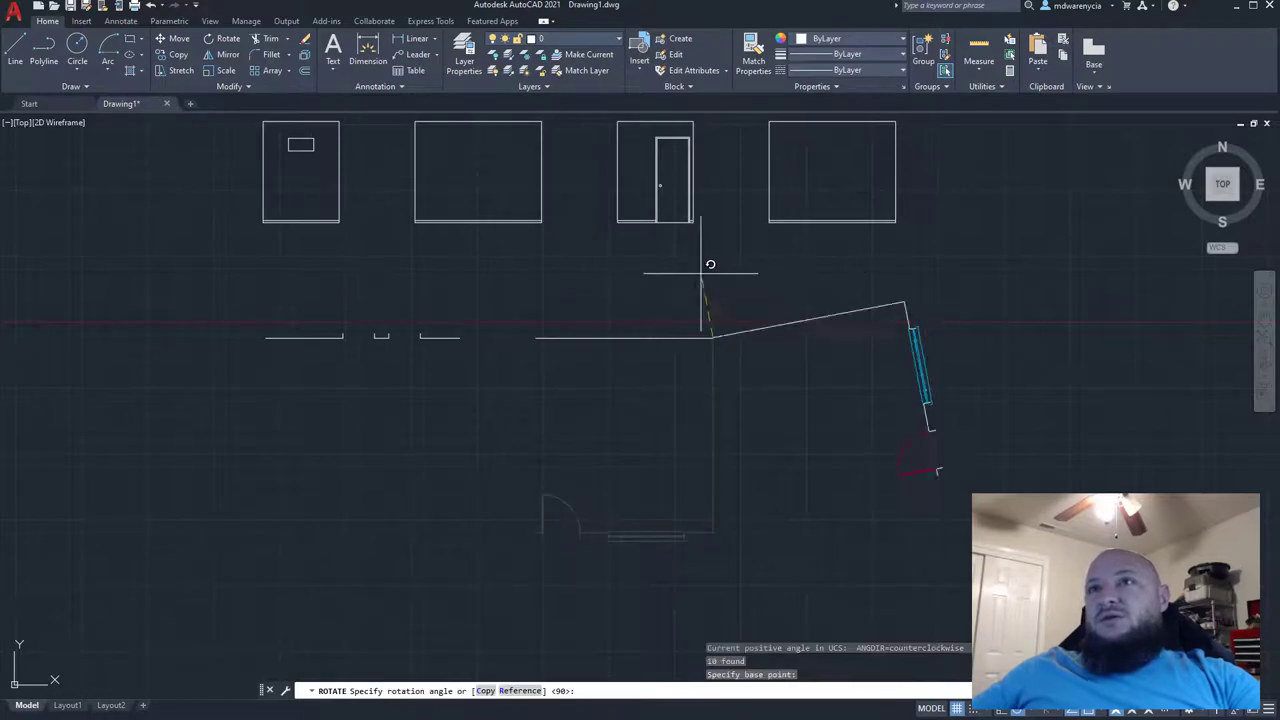
click(711, 268)
key(Escape)
- Move the third unfolded wall with its attached window-and-door wall 6' to the right of the second wall
click(921, 523)
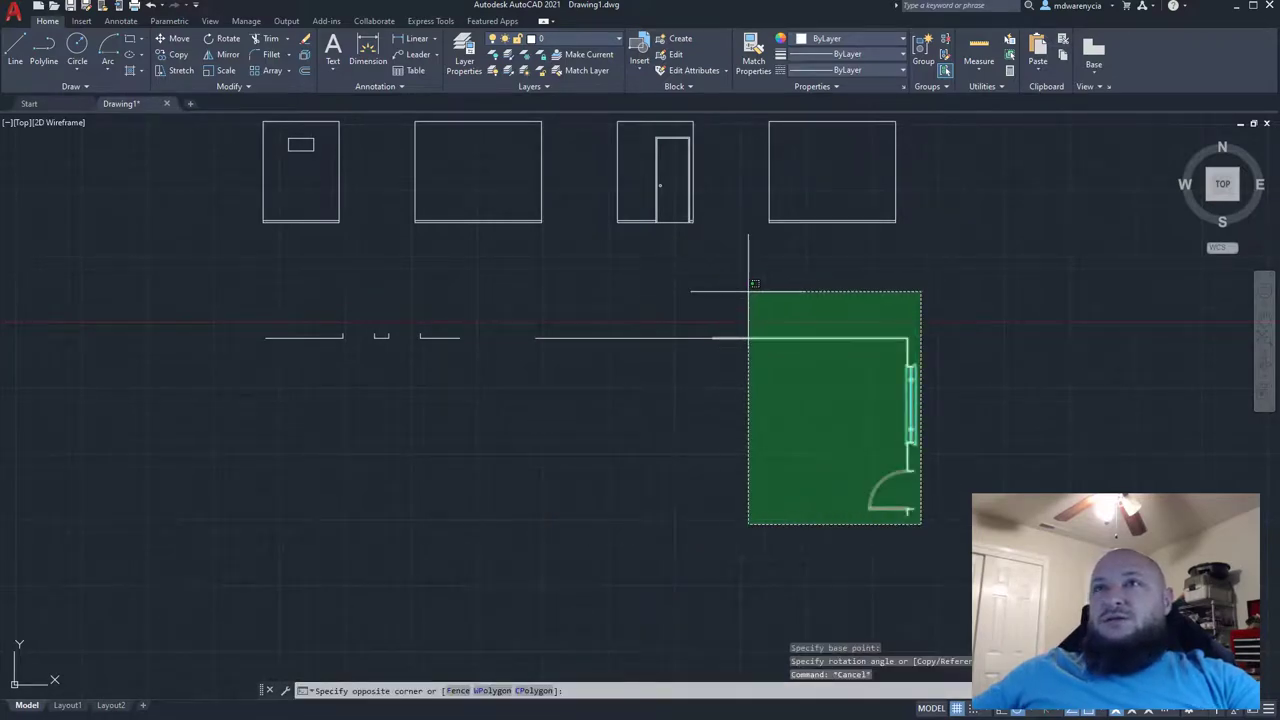
click(745, 290)
text(m)
key(Return)
click(421, 530)
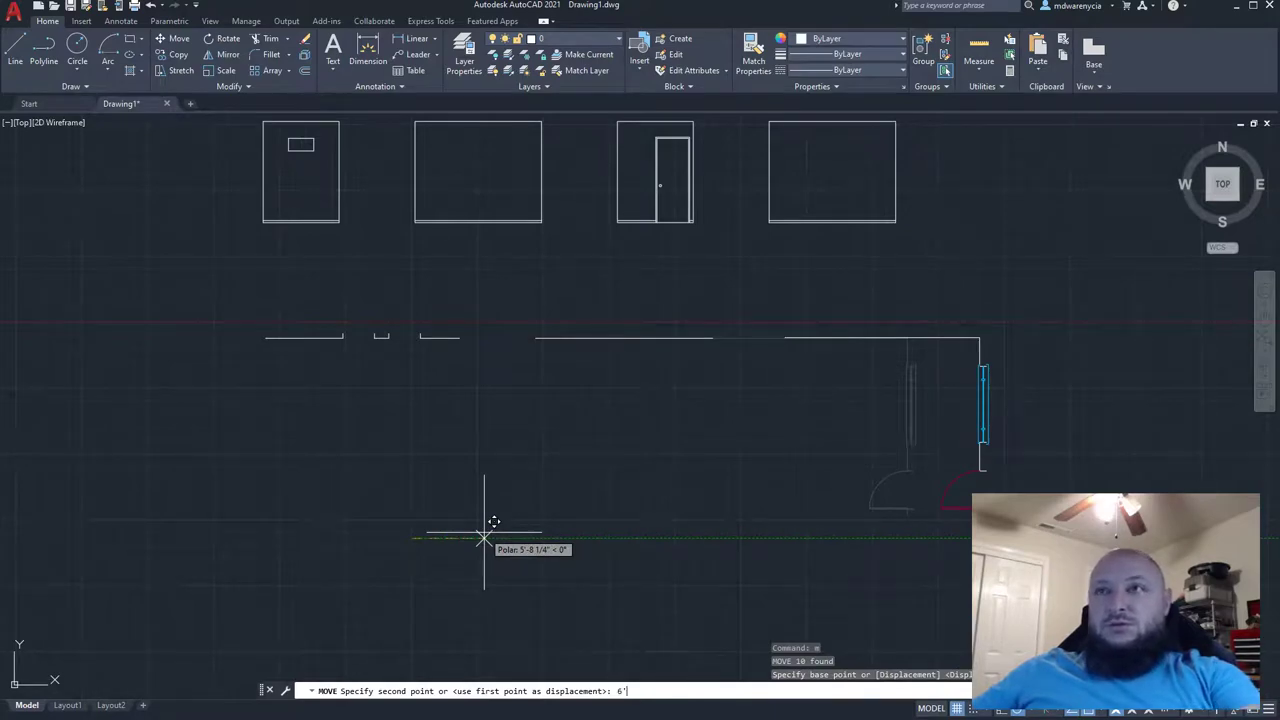
key(Escape)
- Rotate the window-and-door wall 90° counterclockwise about the right end of the third wall so it lies horizontally
middle_drag(638, 534, 437, 457)
click(840, 460)
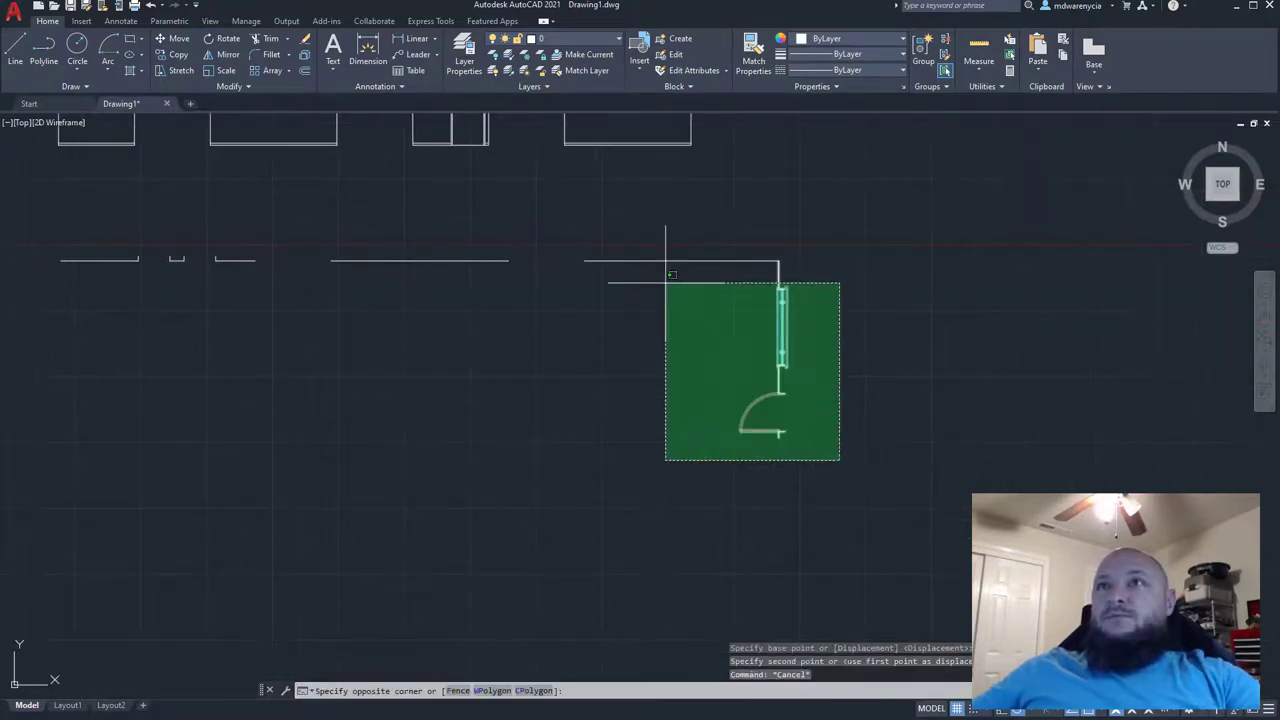
click(666, 283)
text(ro)
key(Return)
click(777, 259)
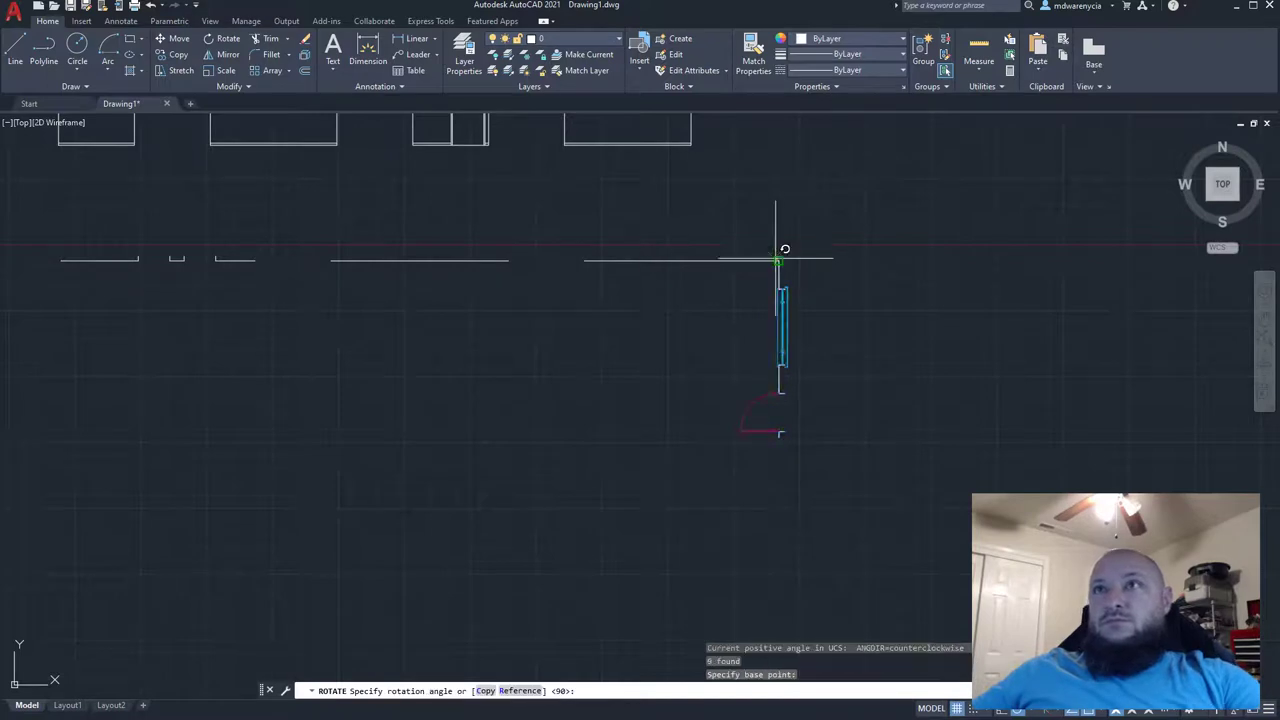
click(781, 225)
key(Escape)
- Try to move the window-and-door wall 6' away from the third wall, and undo that move
click(977, 305)
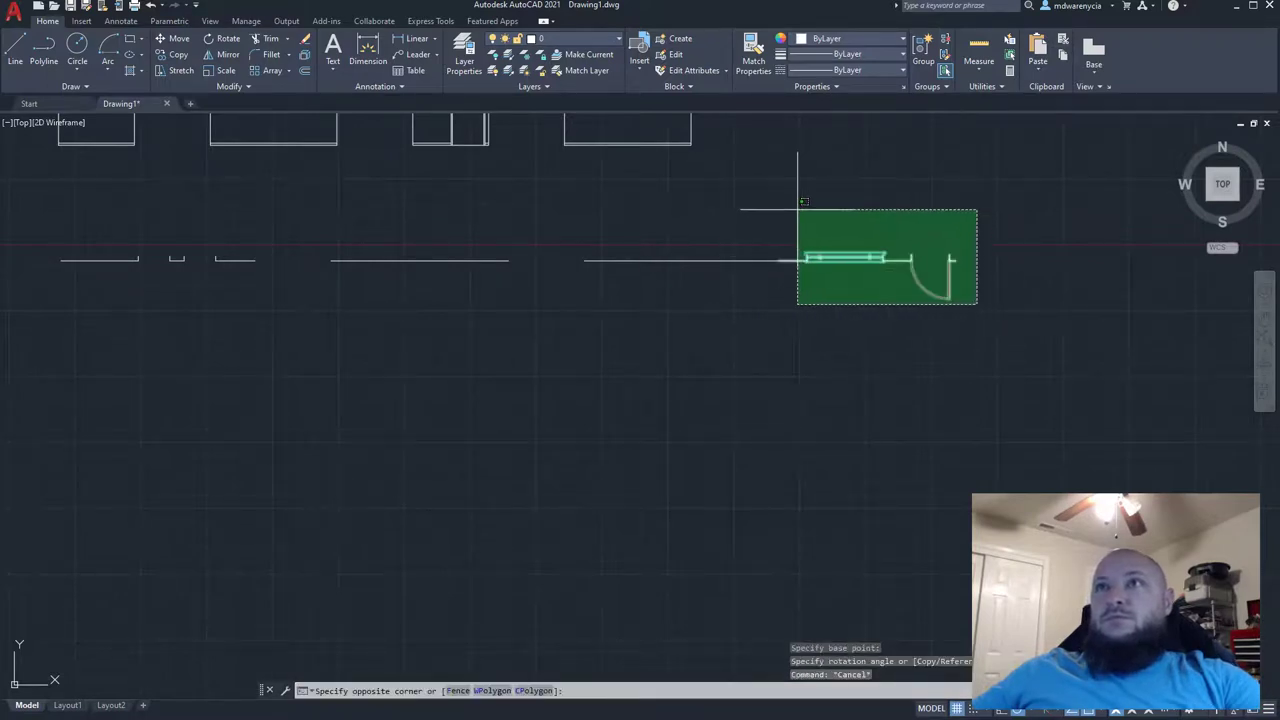
click(797, 209)
text(m)
key(Return)
click(754, 376)
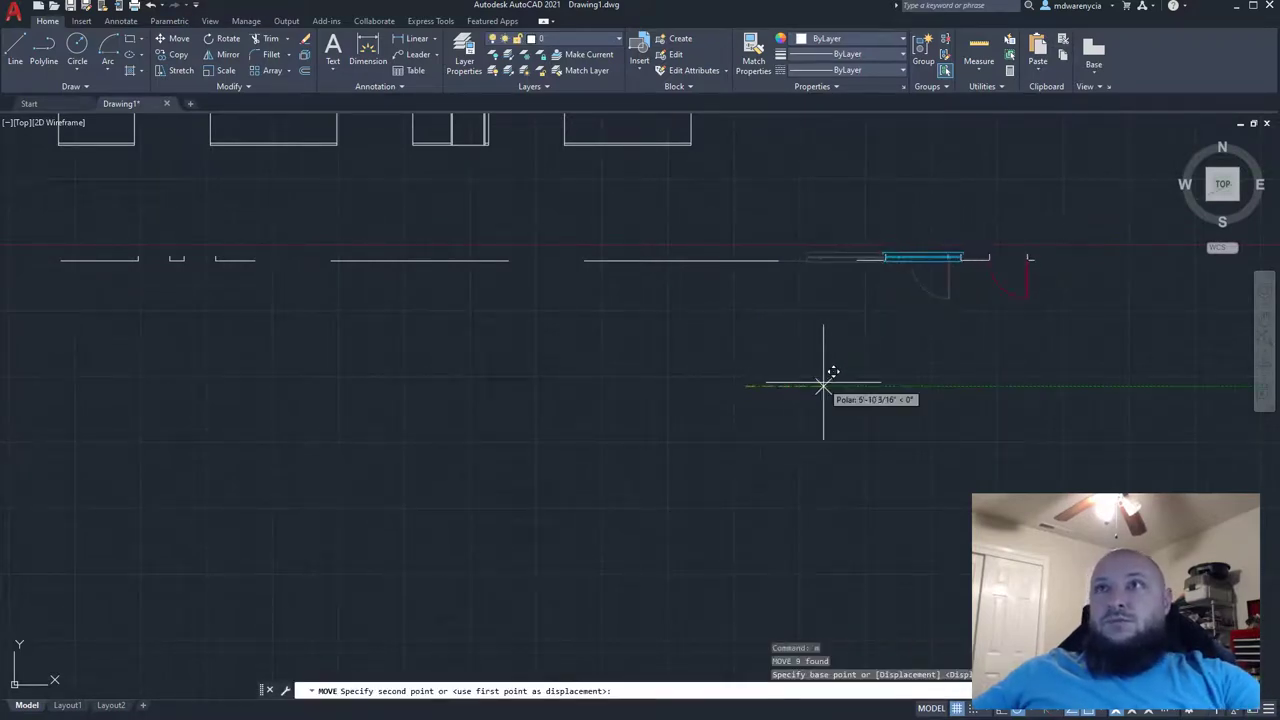
text(6)
key(Return)
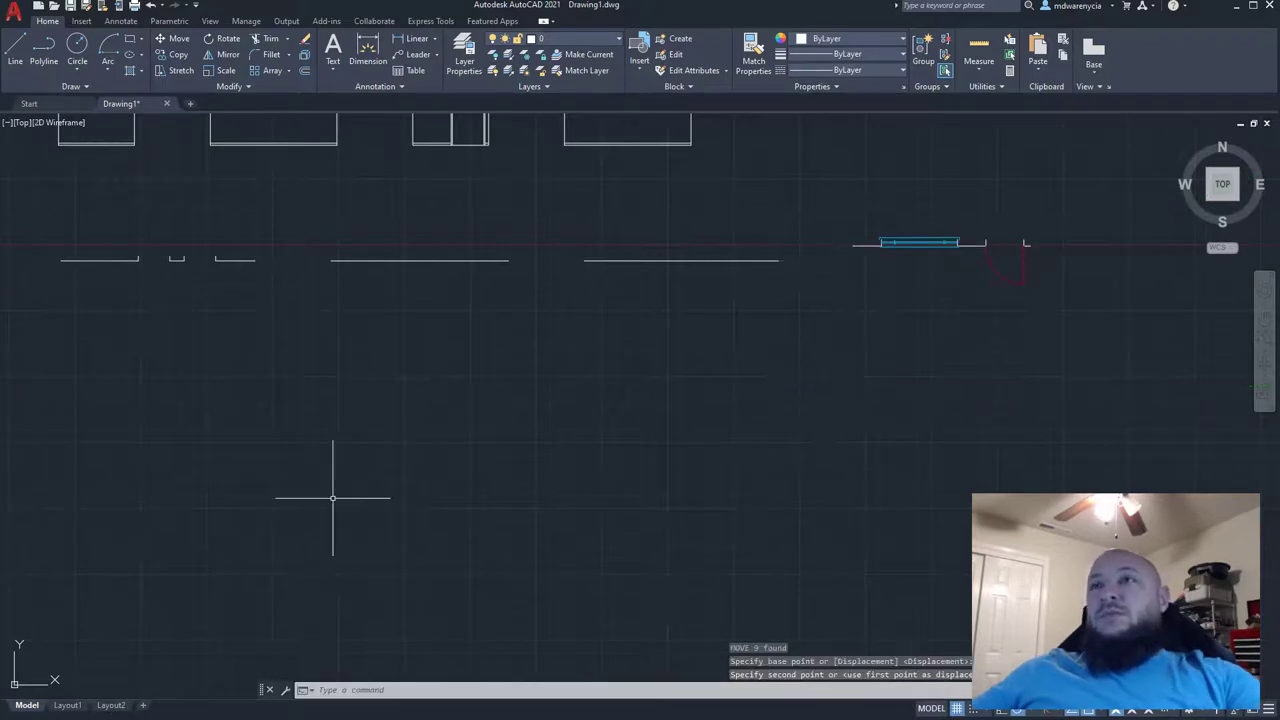
key(ctrl+z)
click(974, 318)
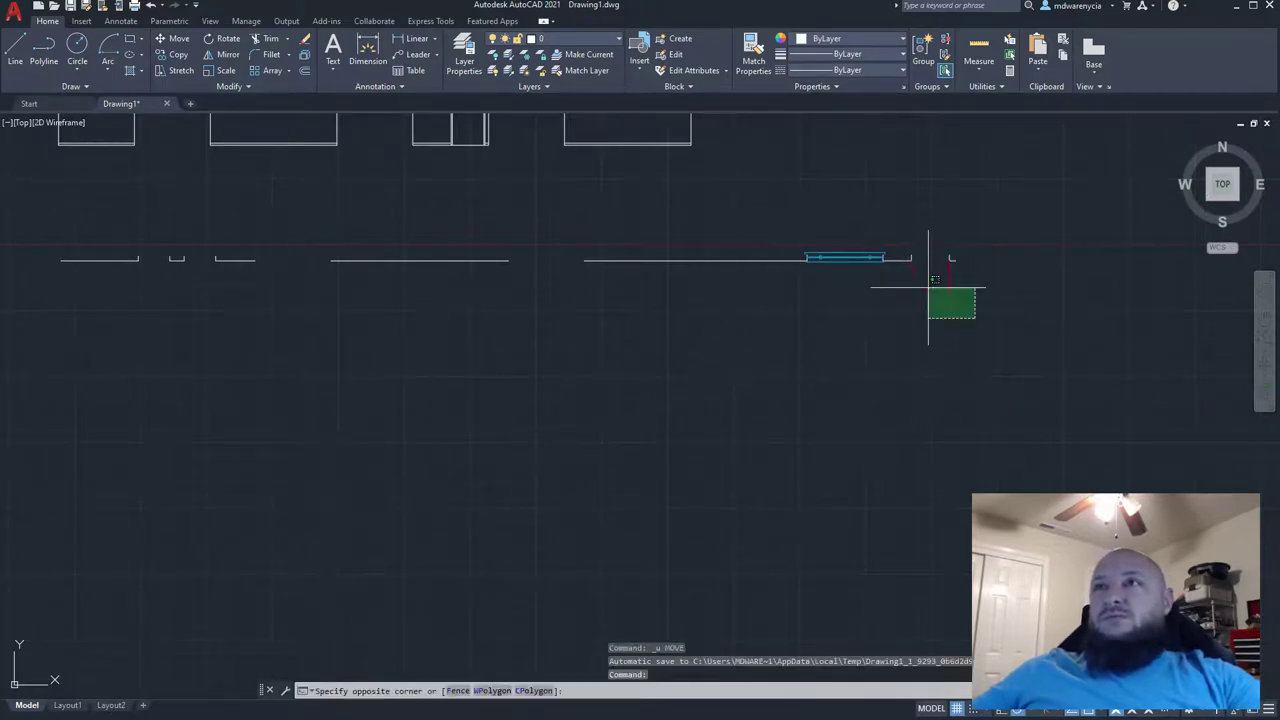
click(800, 197)
text(m)
key(Return)
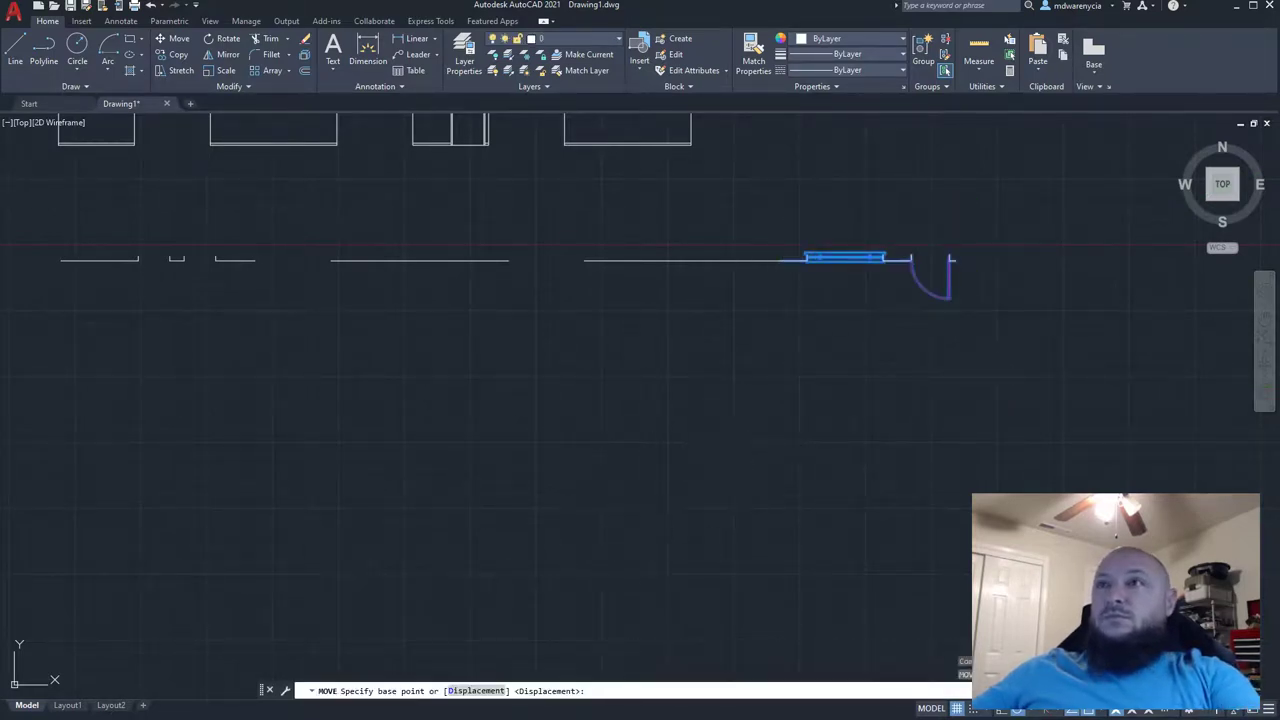
key(Return)
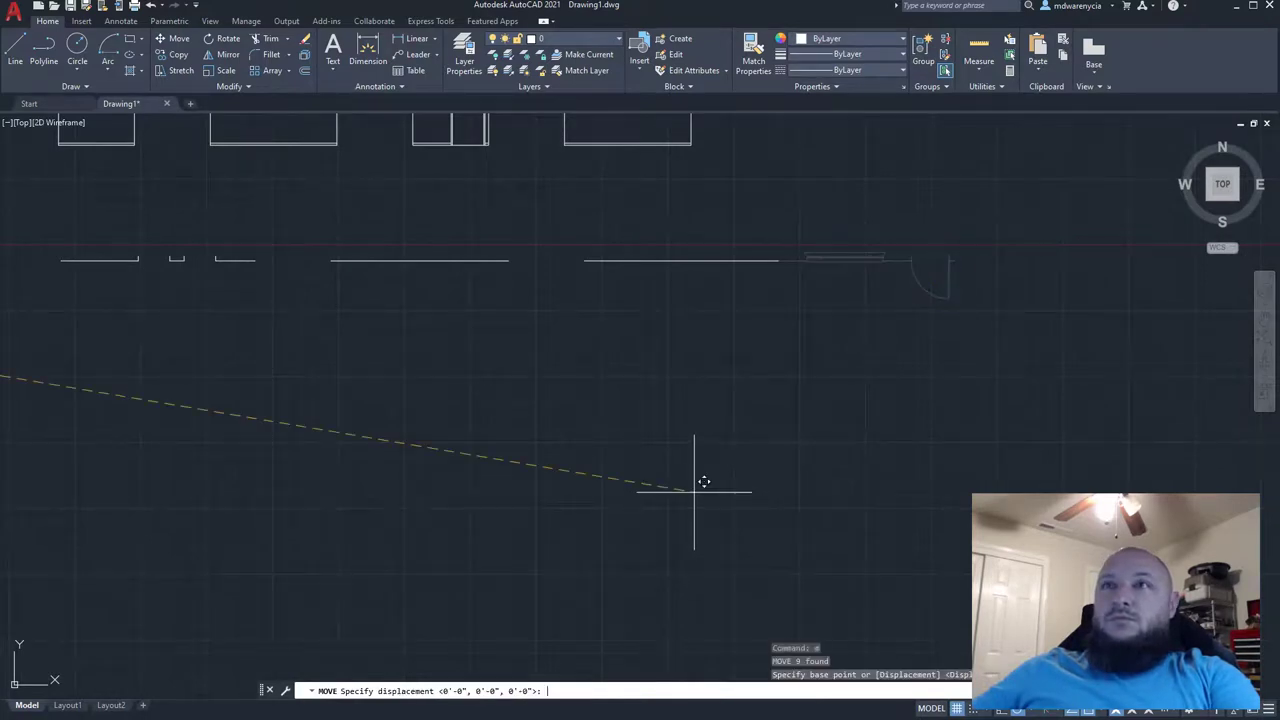
scroll(790, 435, down, 4)
scroll(741, 412, up, 4)
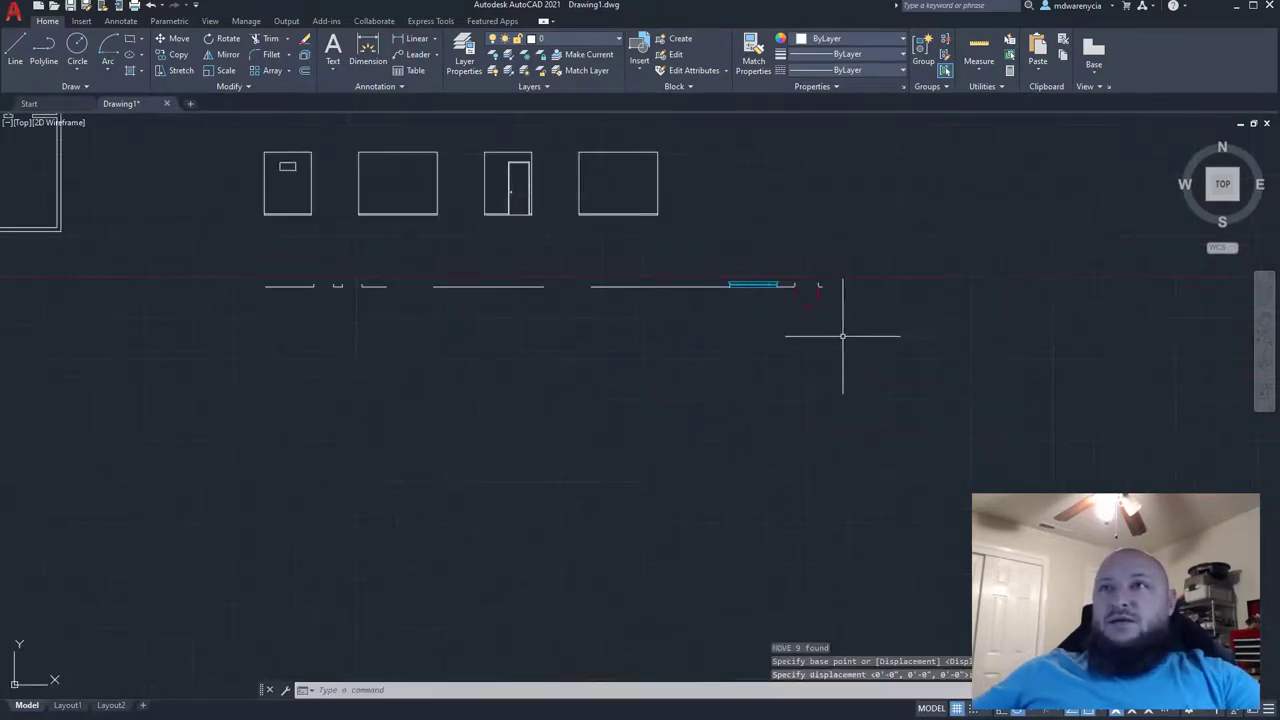
key(Escape)
- Move only the window-and-door wall, leaving out the third wall line, 6' horizontally to the right
click(843, 334)
click(714, 249)
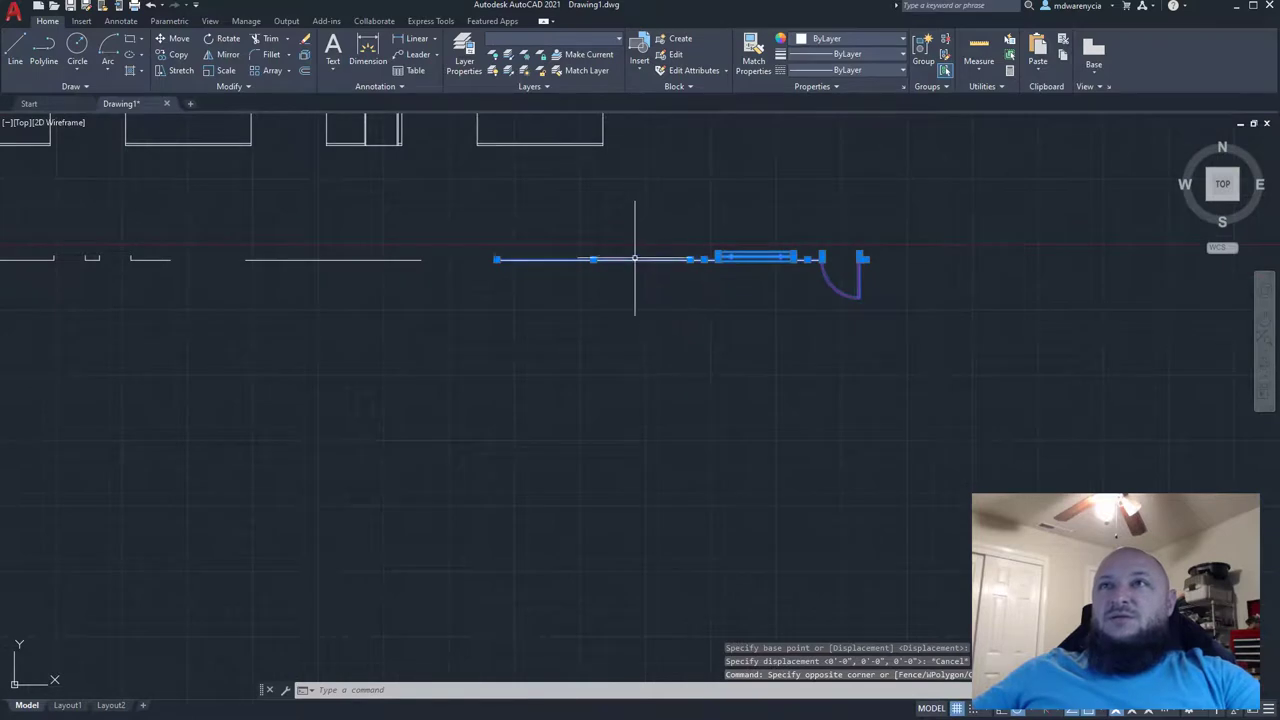
shift+click(631, 260)
text(n)
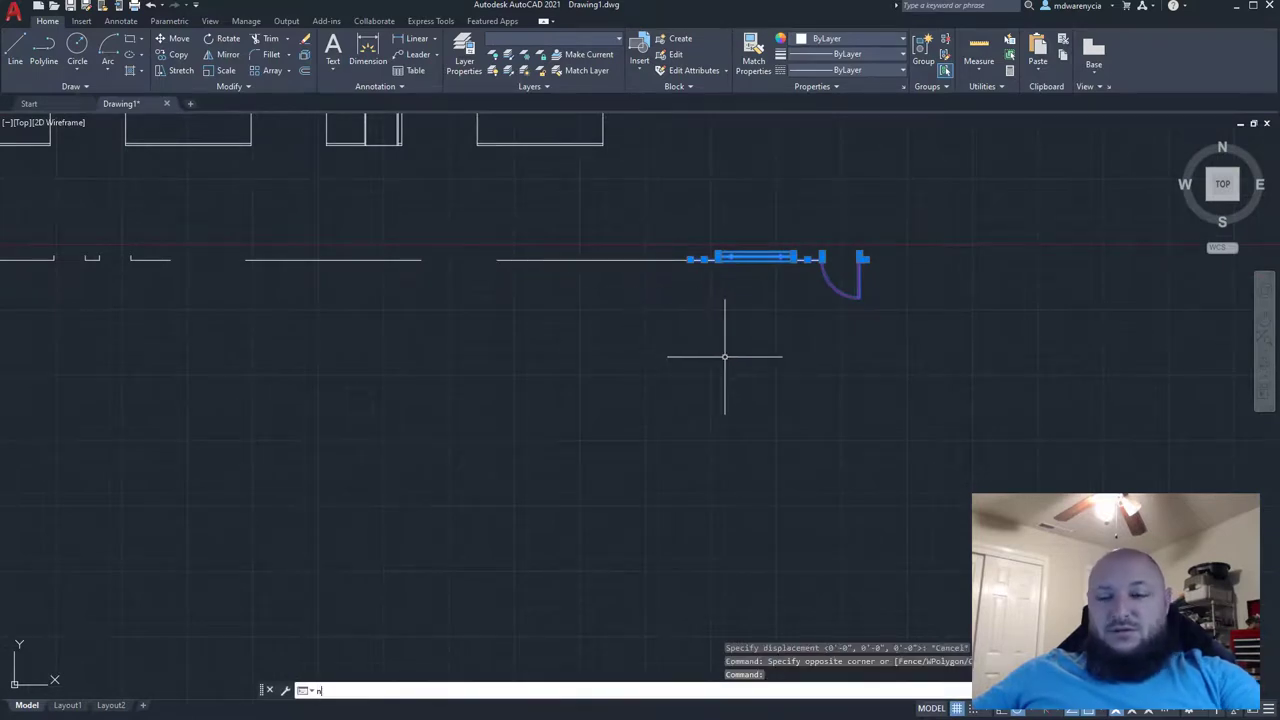
key(BackSpace)
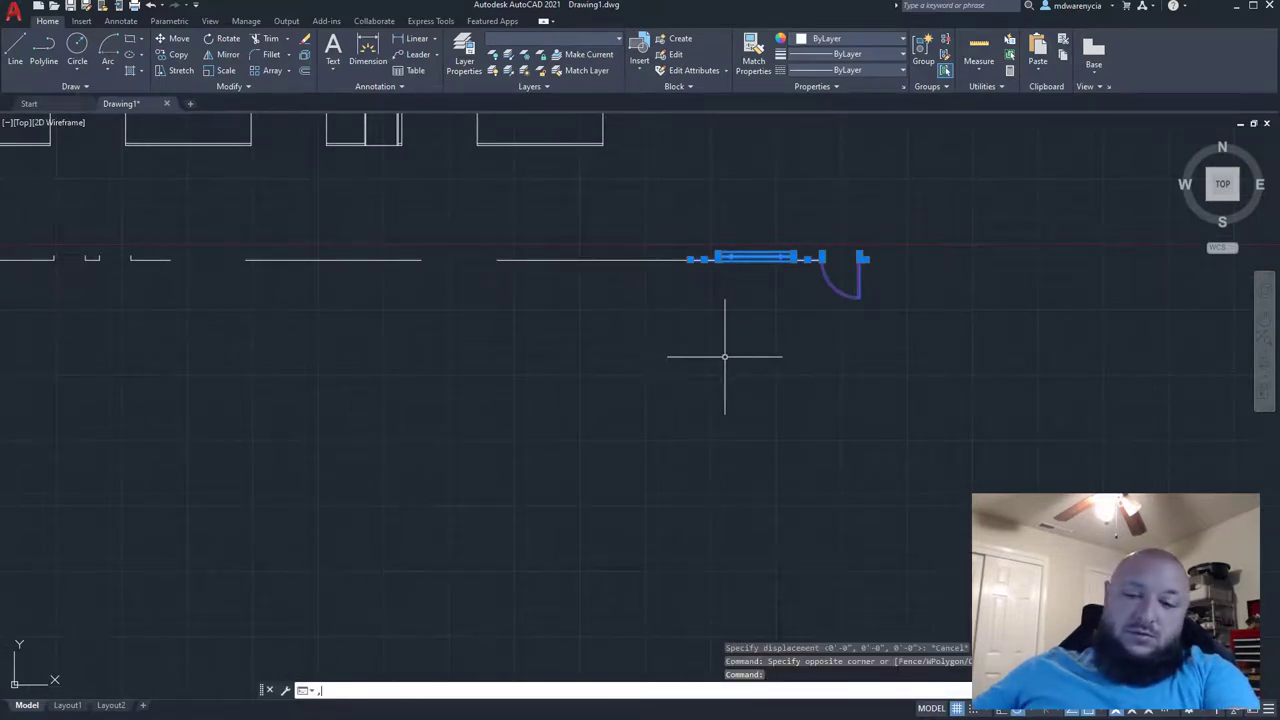
text(m)
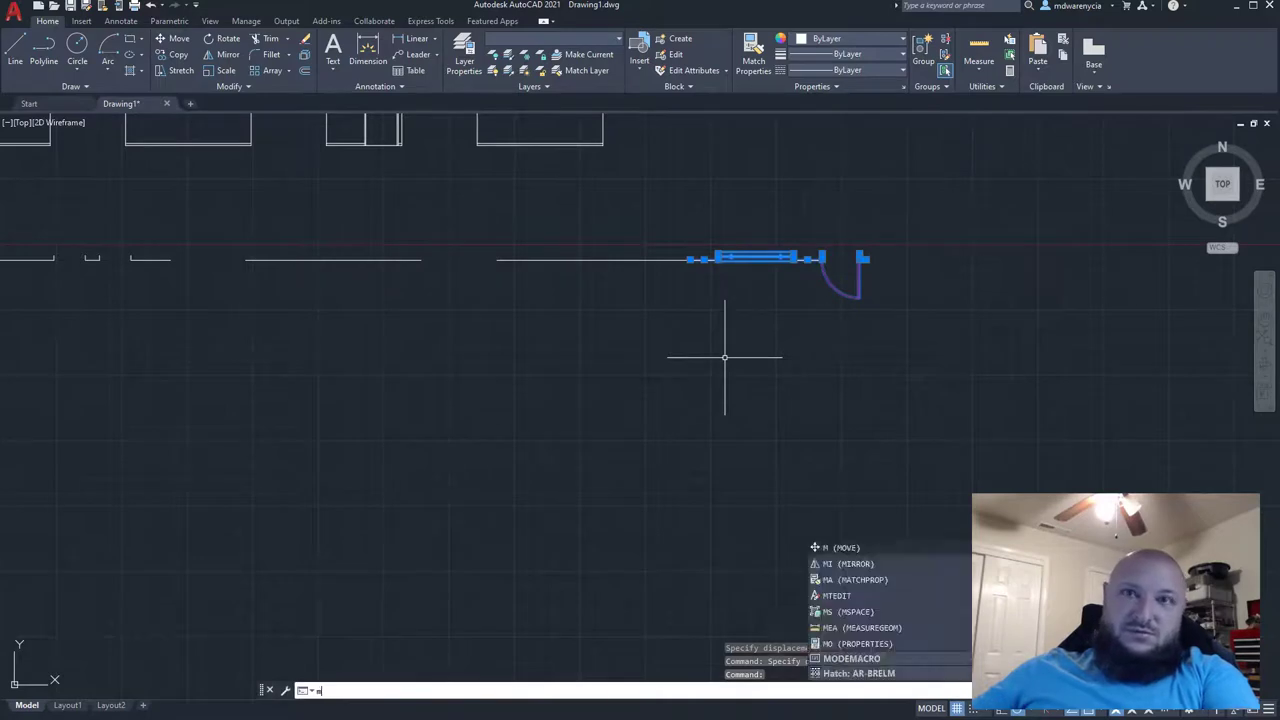
key(Return)
click(631, 379)
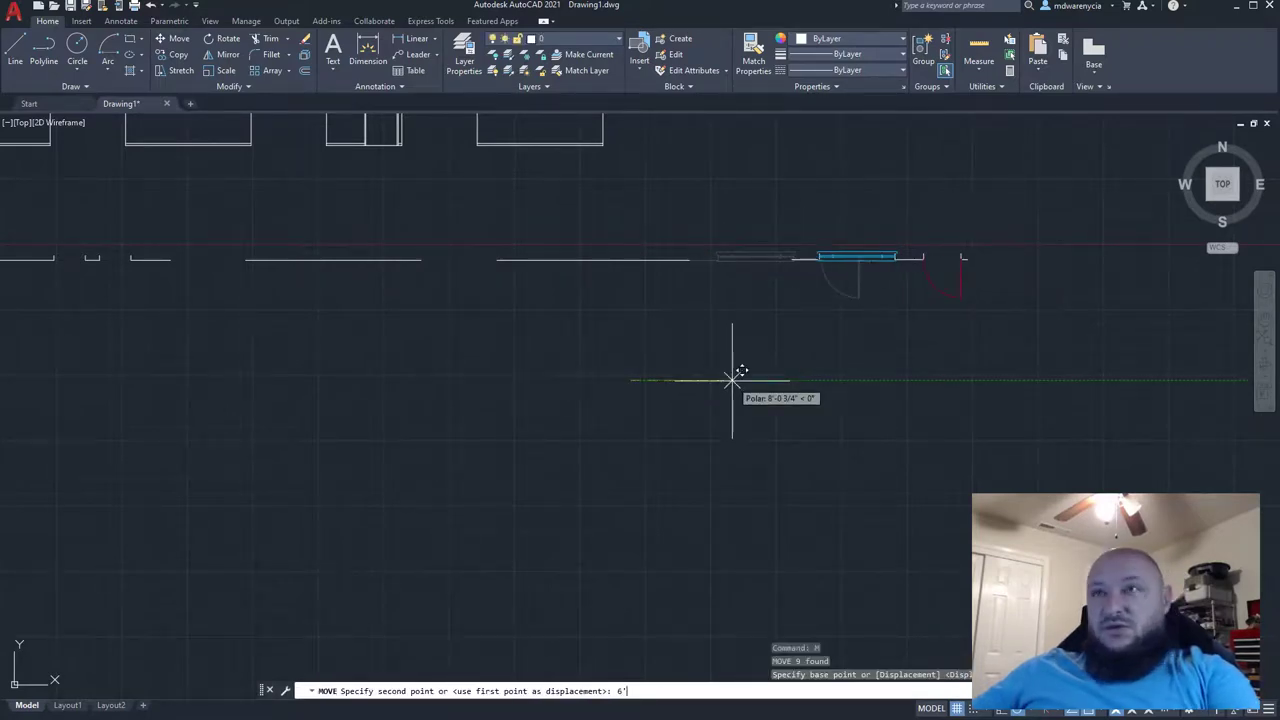
key(Return)
middle_drag(208, 475, 457, 509)
key(Escape)
key(Escape)
middle_drag(277, 518, 543, 450)
scroll(543, 449, down, 4)
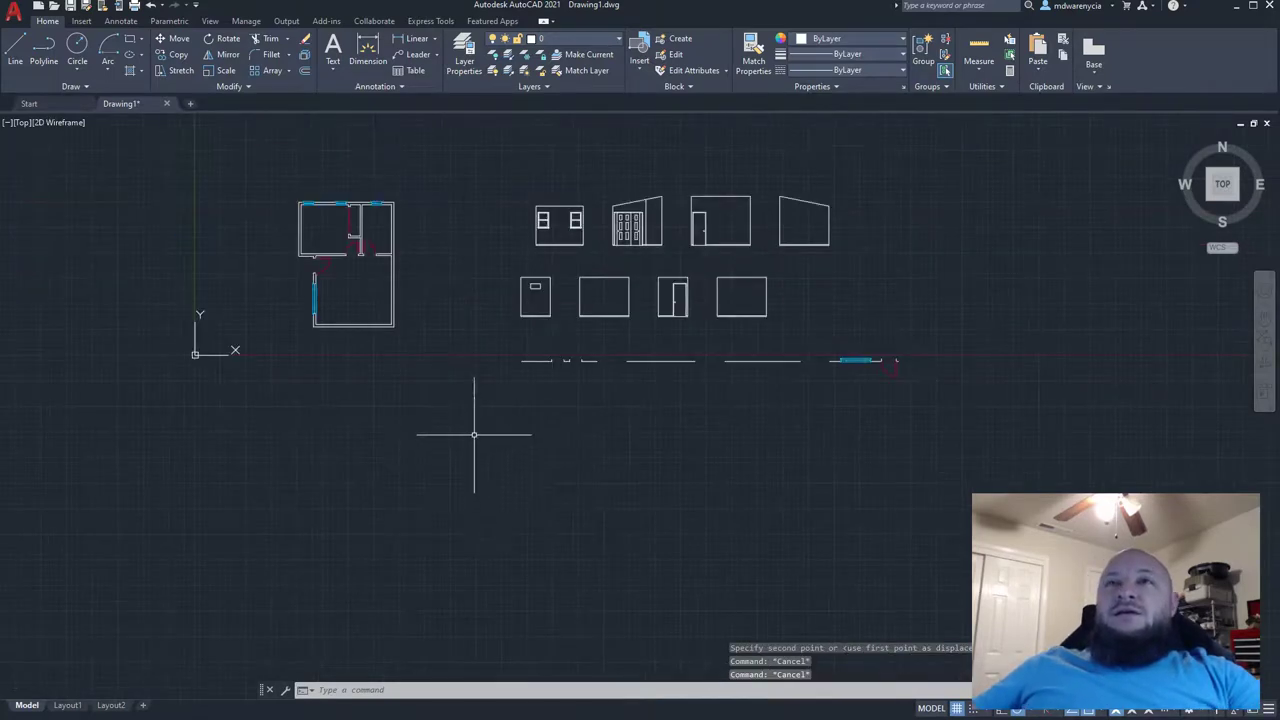
scroll(337, 291, up, 4)
middle_drag(782, 390, 326, 306)
scroll(611, 217, down, 2)
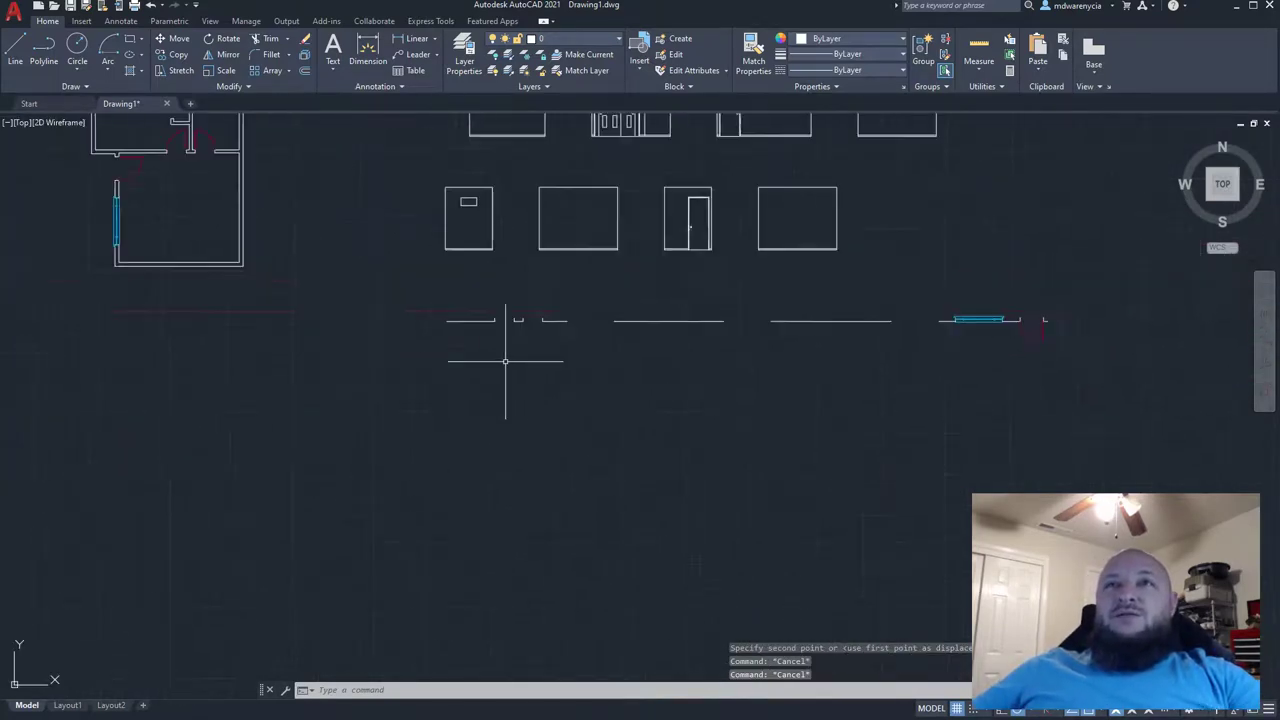
- Draw a line about 6' down from the first wall's left end, then horizontally to below the row's right end
text(l)
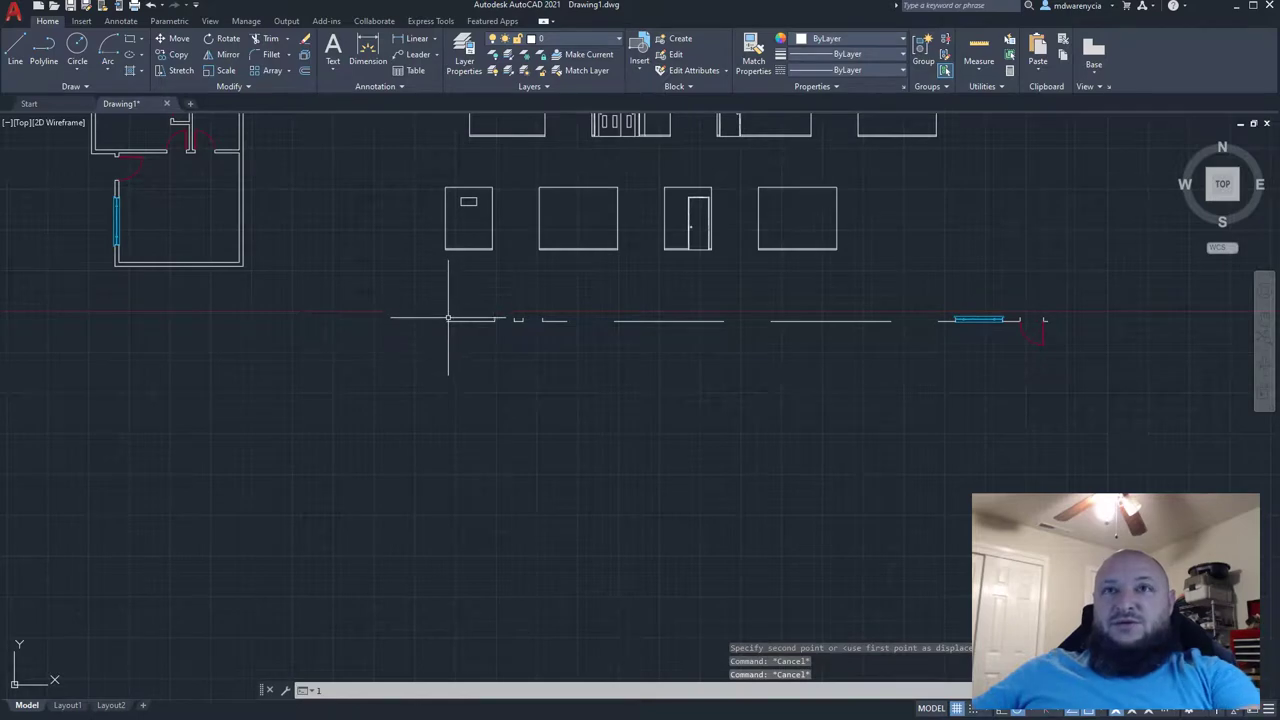
key(Return)
click(448, 321)
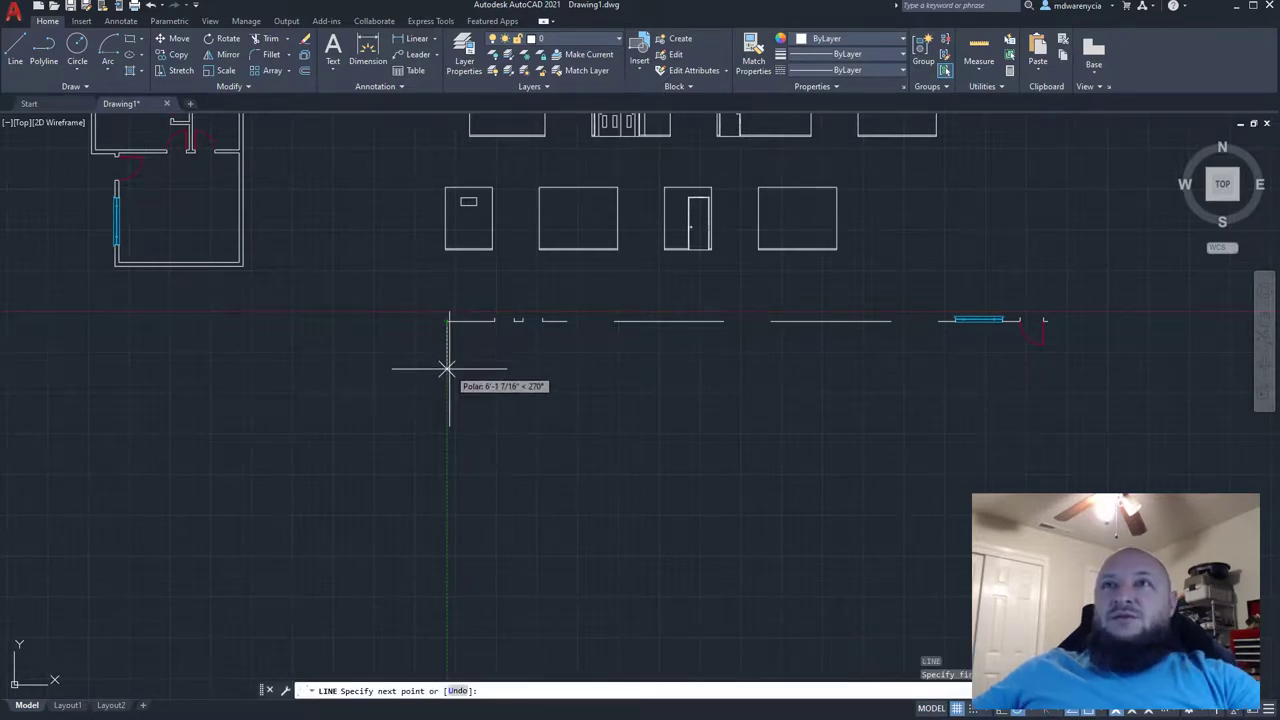
click(447, 369)
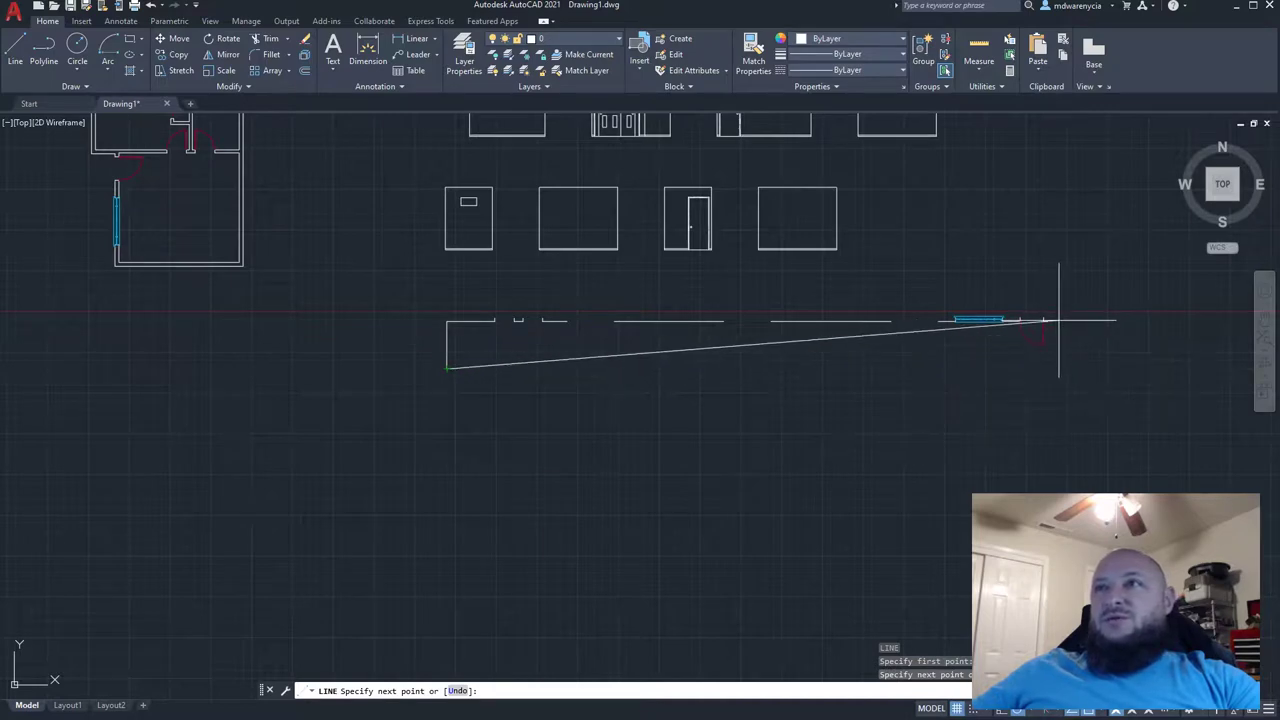
click(1048, 369)
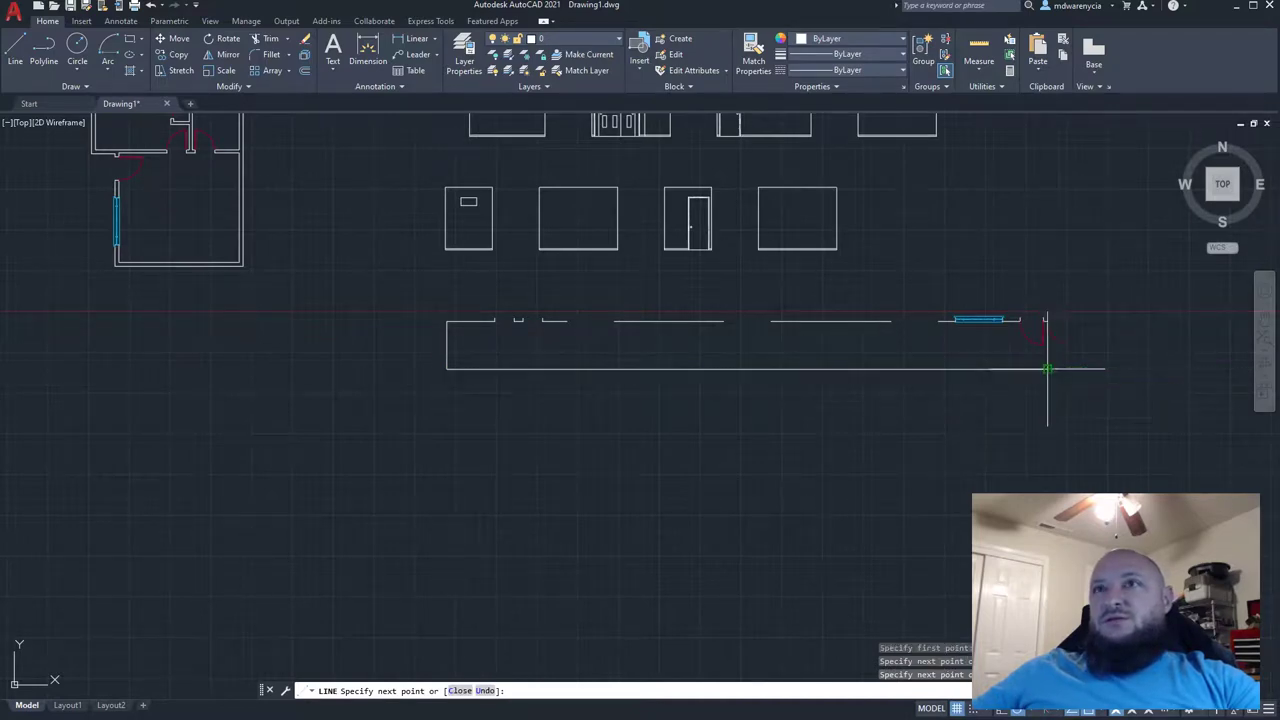
key(Escape)
key(Escape)
- Offset the long horizontal line 2' downward
click(823, 398)
click(753, 340)
text(of)
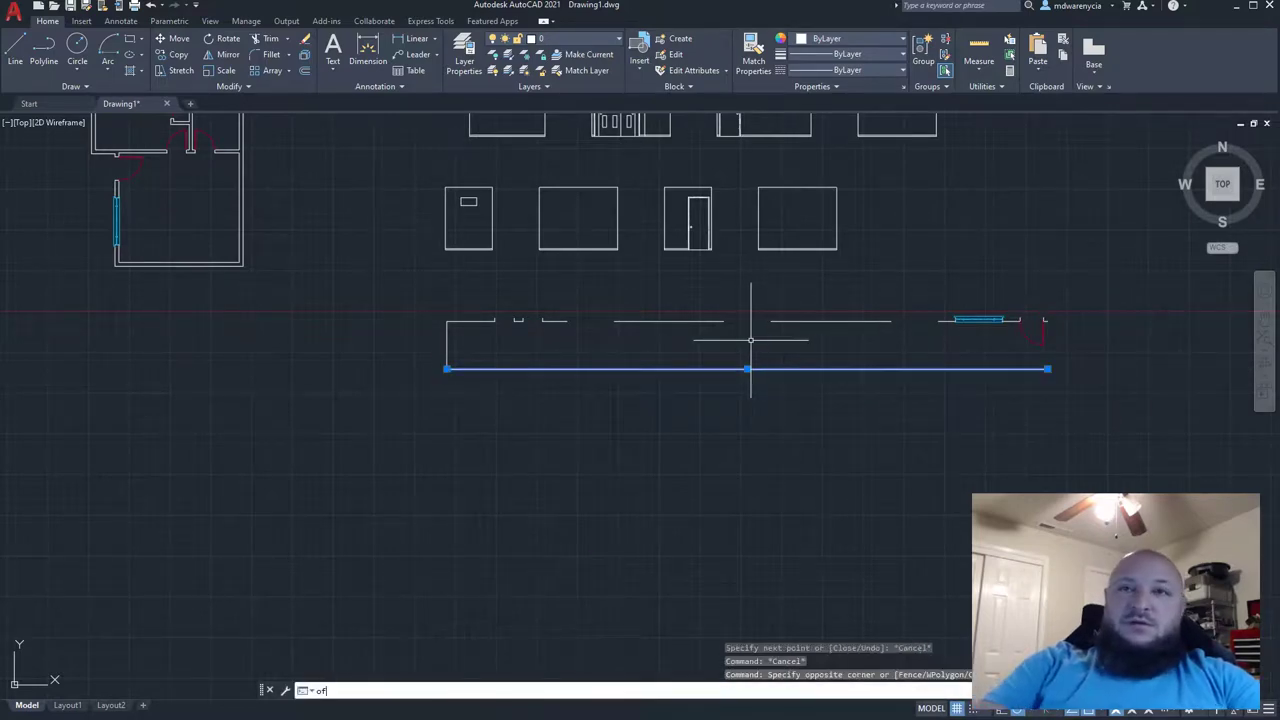
text(fset)
key(Return)
key(Return)
click(751, 369)
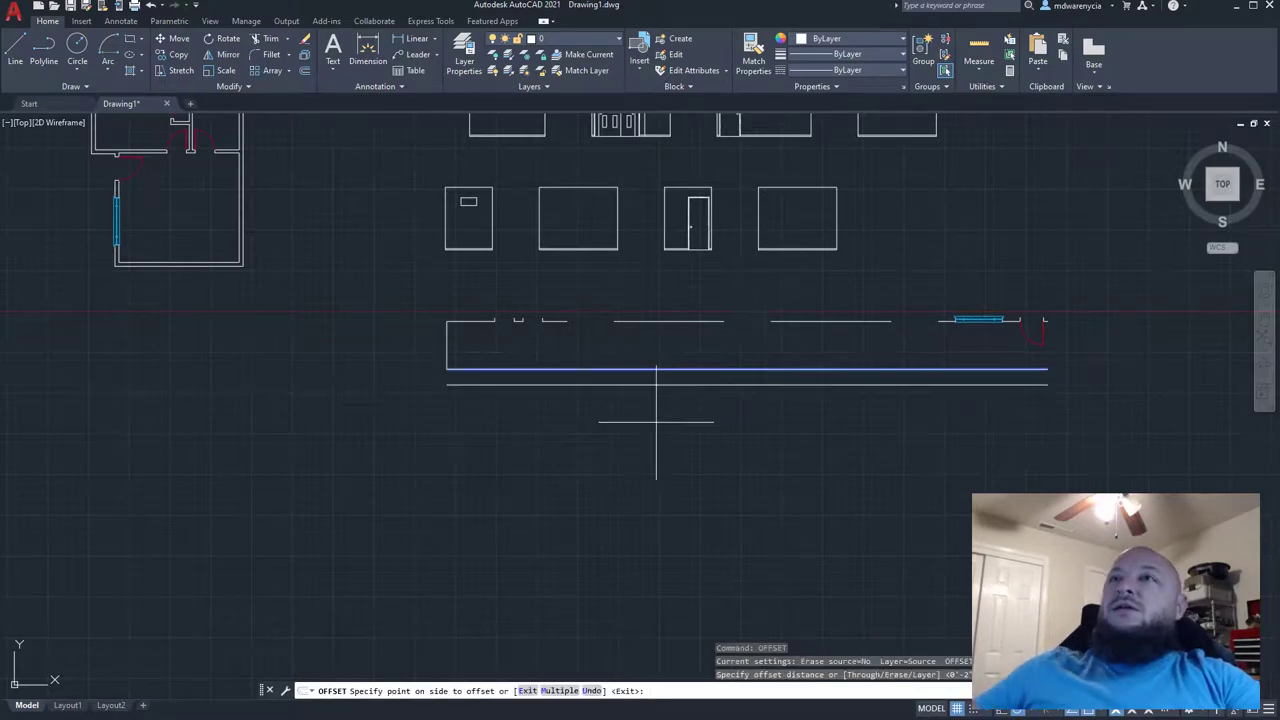
click(650, 446)
key(Escape)
- Offset the lower horizontal line 8' downward to form the floor line
click(589, 381)
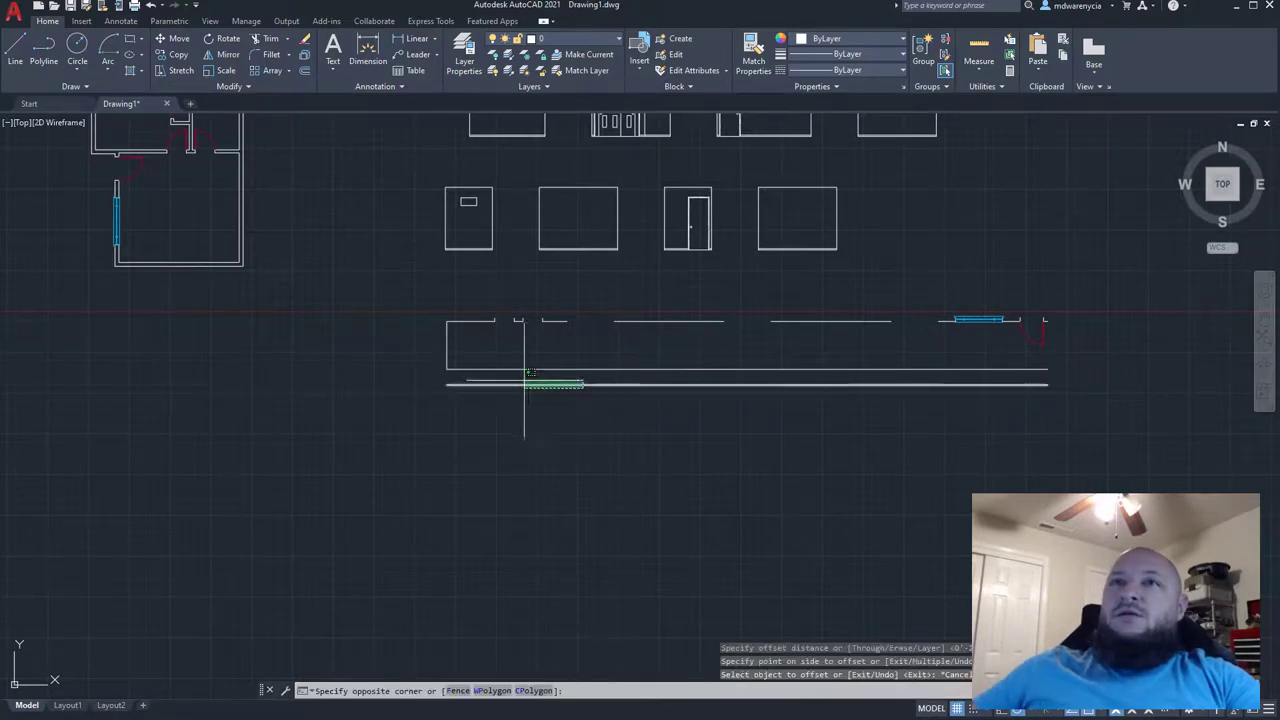
click(527, 407)
key(Return)
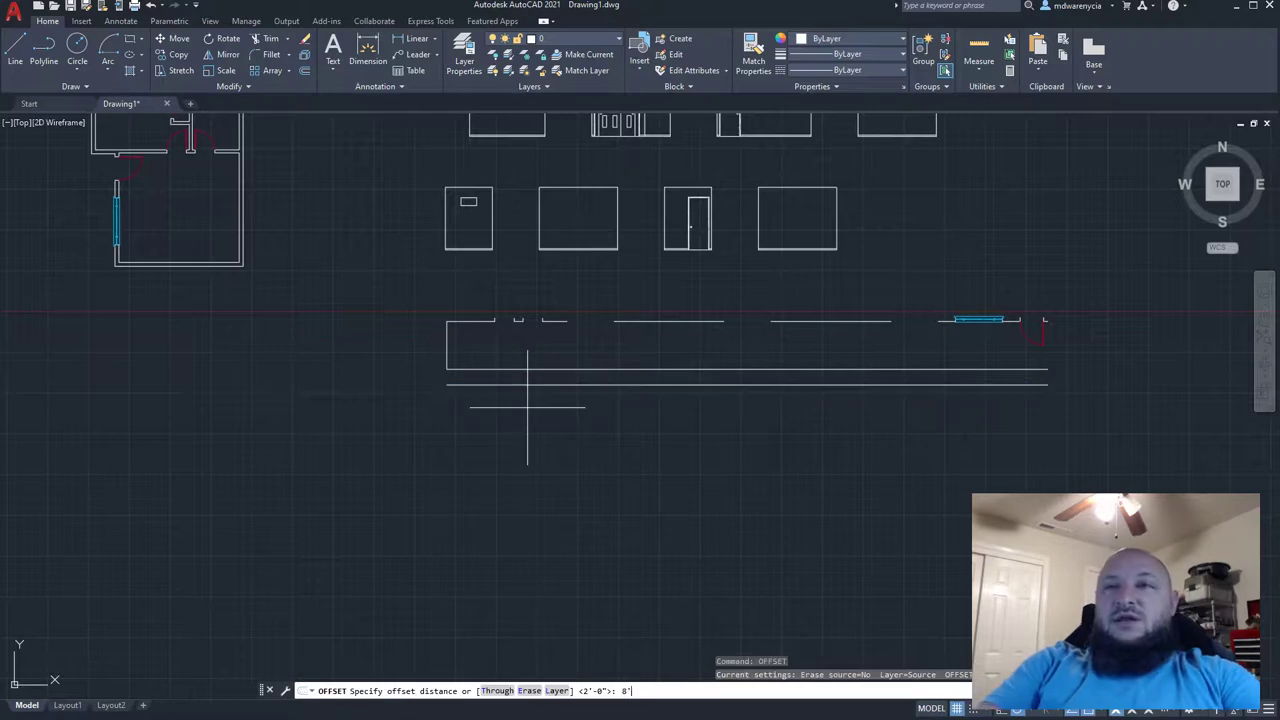
key(Return)
click(527, 553)
key(Escape)
key(Escape)
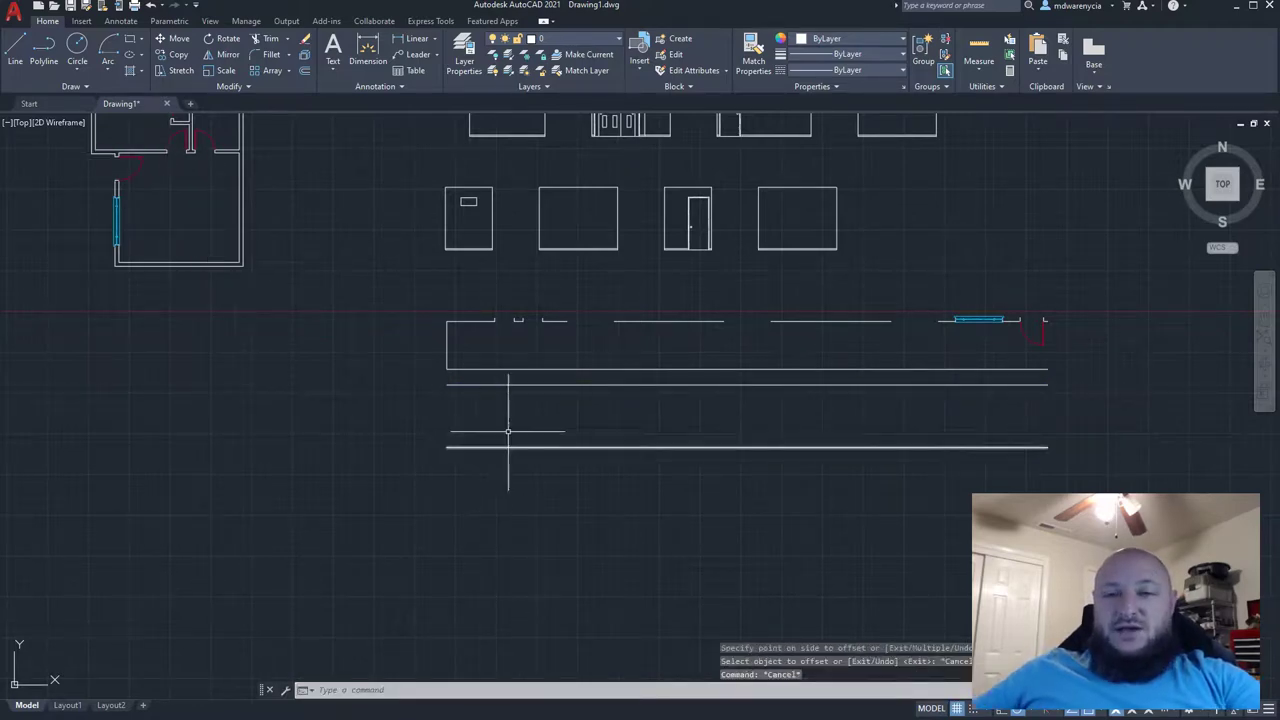
- Stretch the short vertical line's upper endpoint down to the floor line's left end to form the first elevation's left side
click(471, 342)
click(416, 331)
click(447, 321)
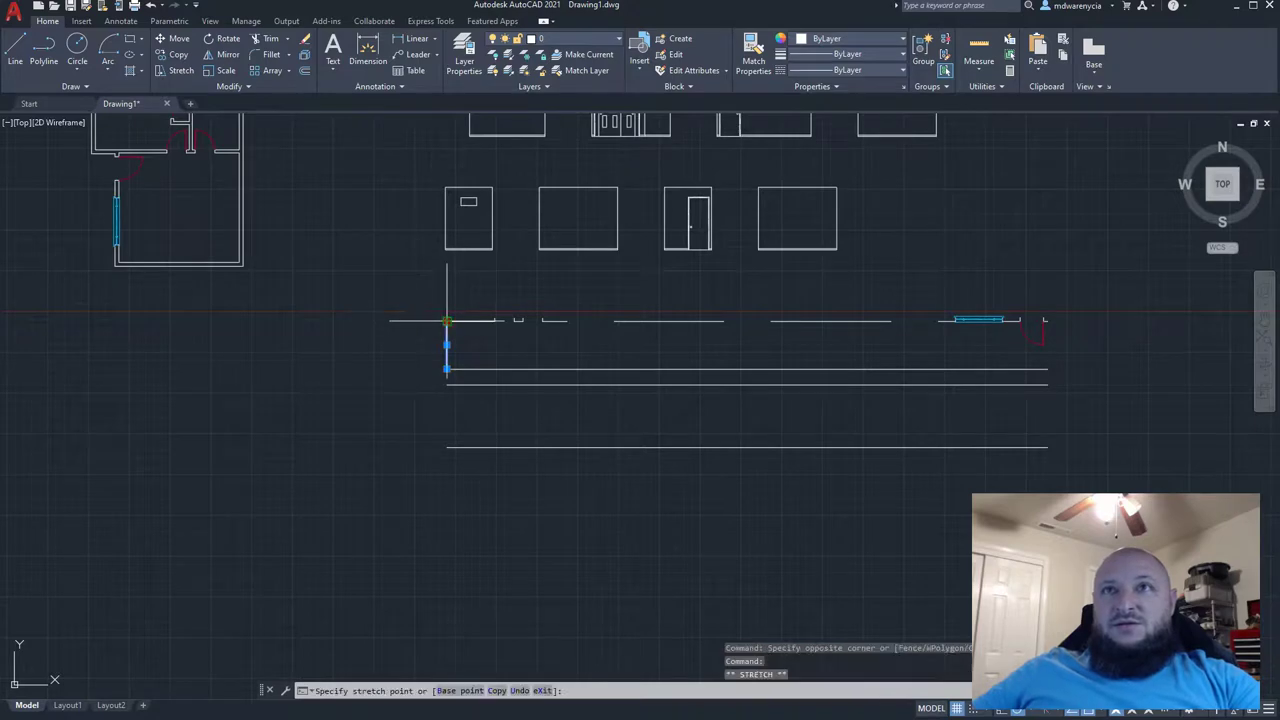
click(447, 446)
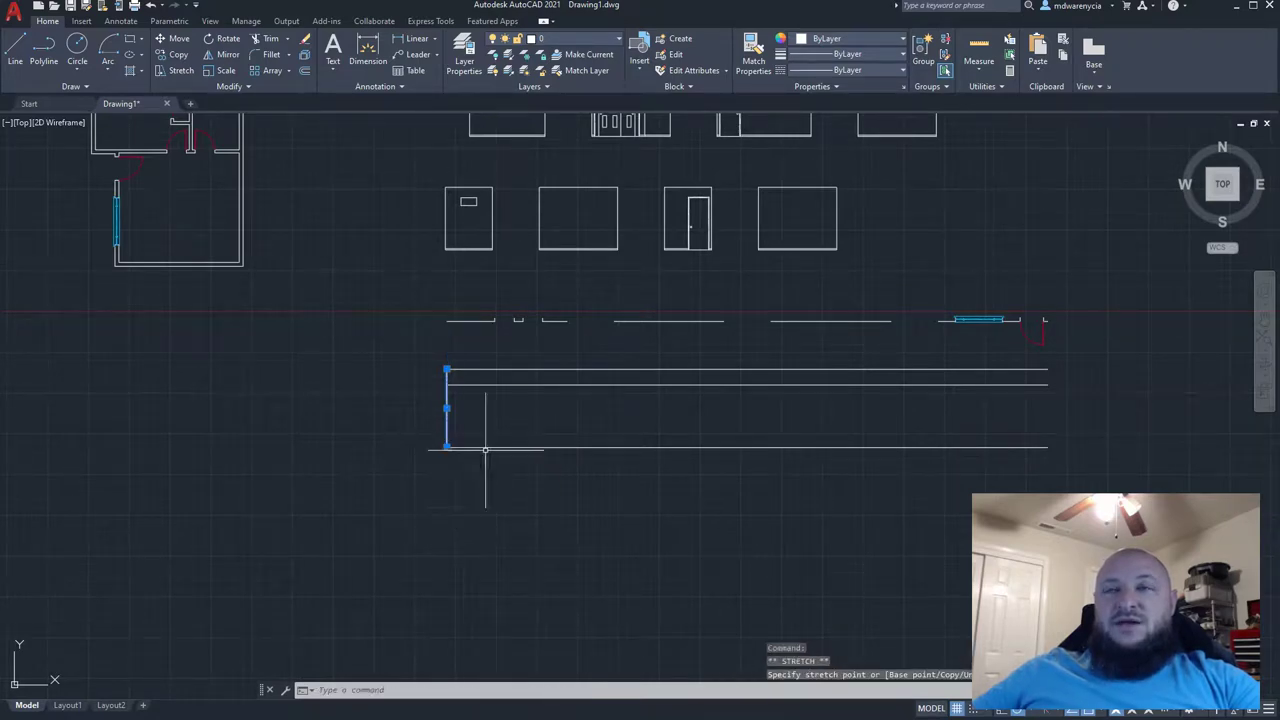
key(Escape)
- Draw the first elevation's right side from the wall's right end to the floor line, and shorten its top to the uppermost horizontal line
key(l)
key(Return)
click(567, 320)
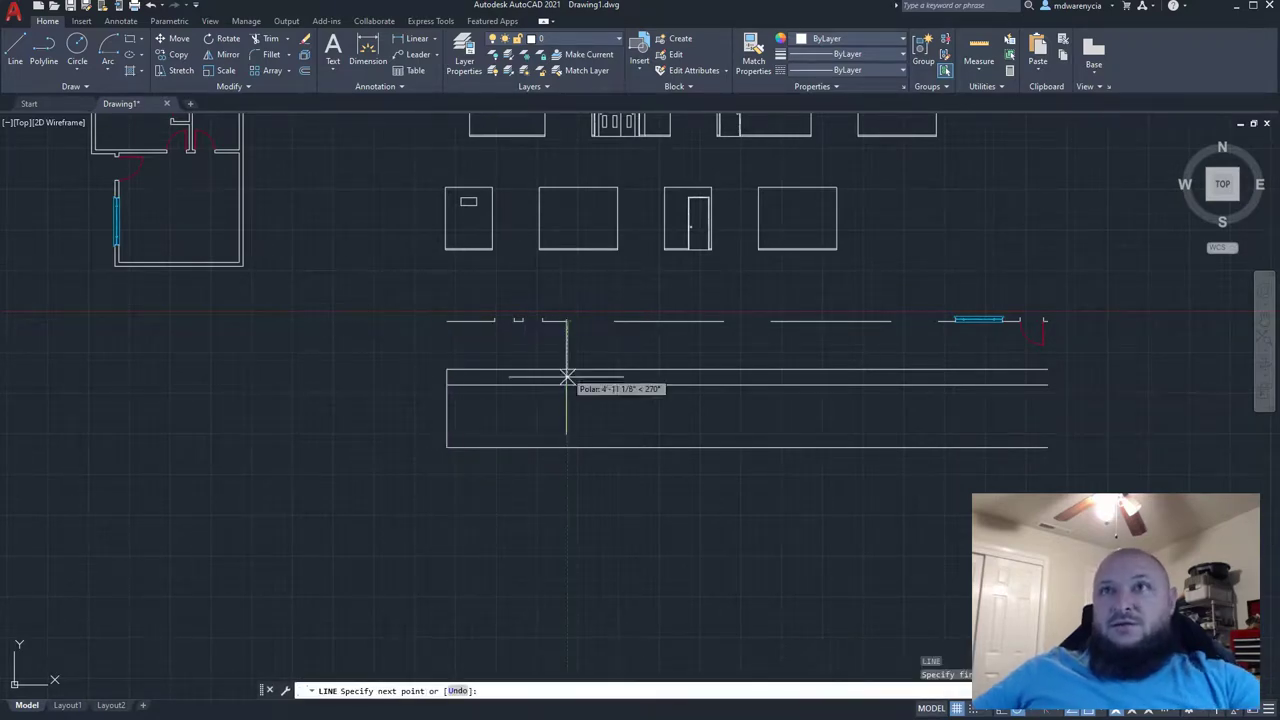
click(567, 447)
key(Escape)
click(579, 340)
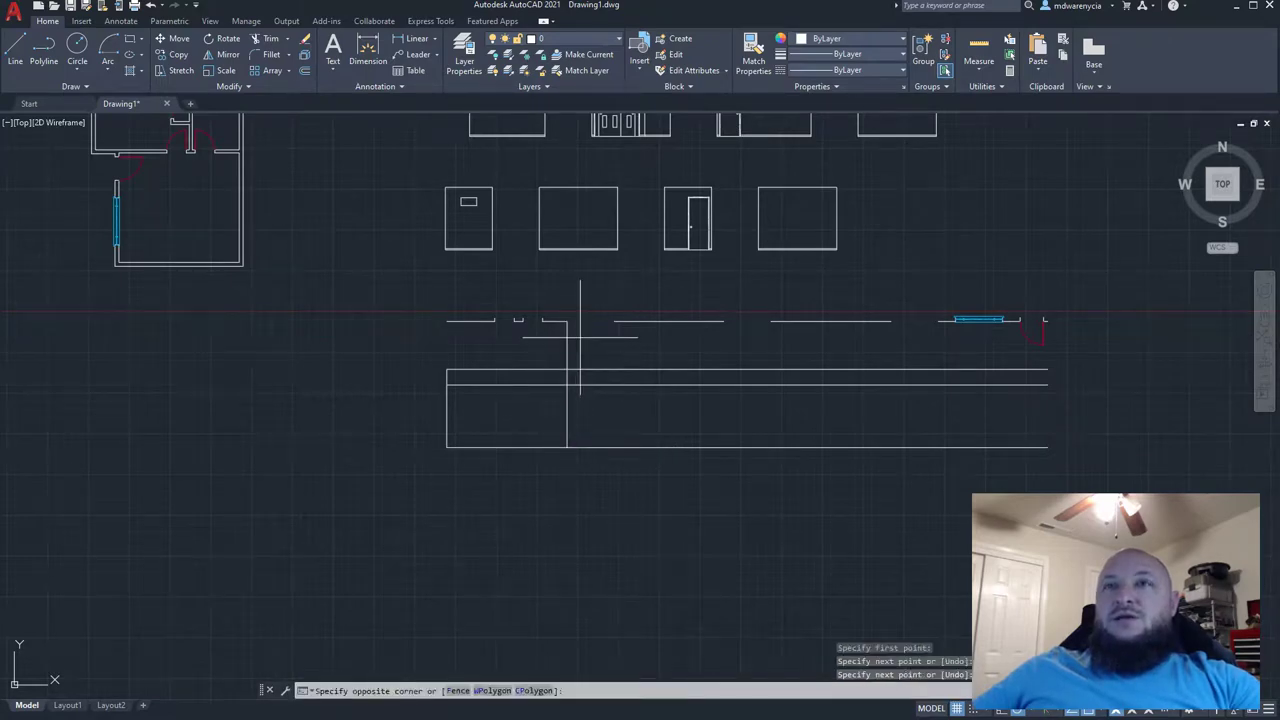
click(553, 340)
click(567, 320)
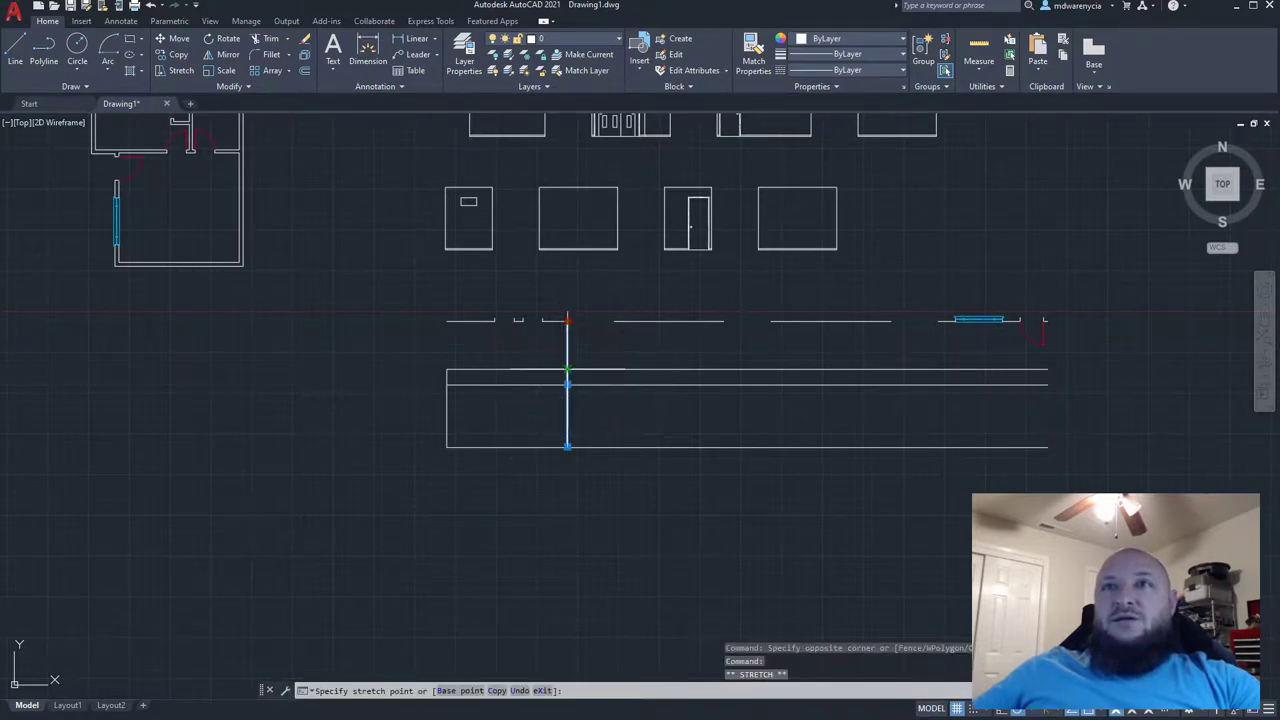
click(567, 370)
- Shorten the middle horizontal line so it starts at the first elevation's right side
scroll(429, 413, up, 3)
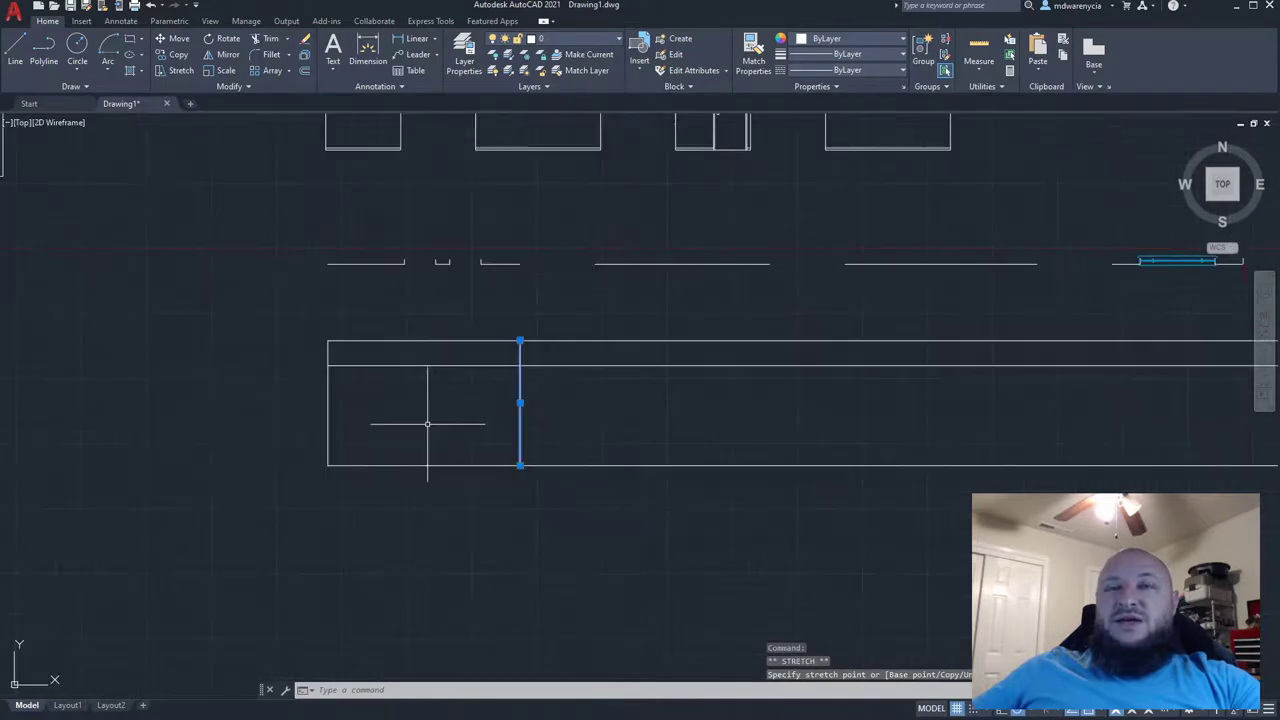
click(429, 386)
click(338, 365)
click(331, 365)
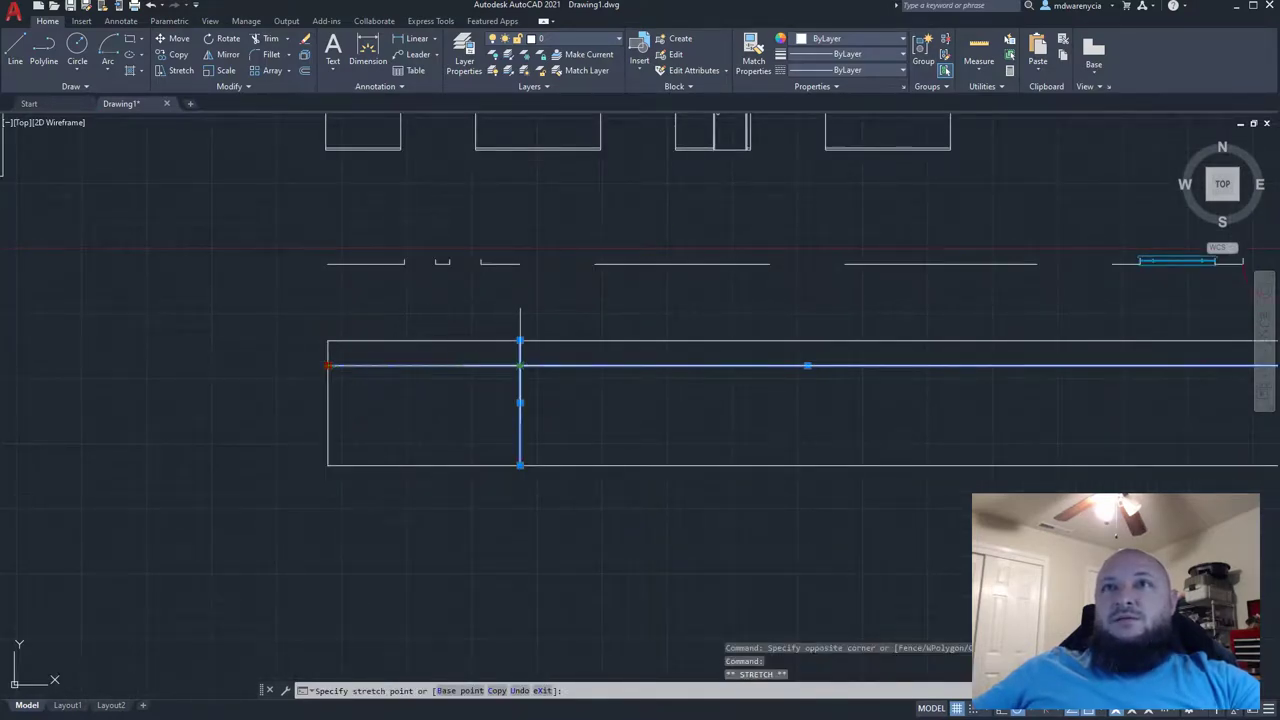
key(Escape)
- Draw vertical lines from both ends of the second wall down to the floor line
text(l)
key(Return)
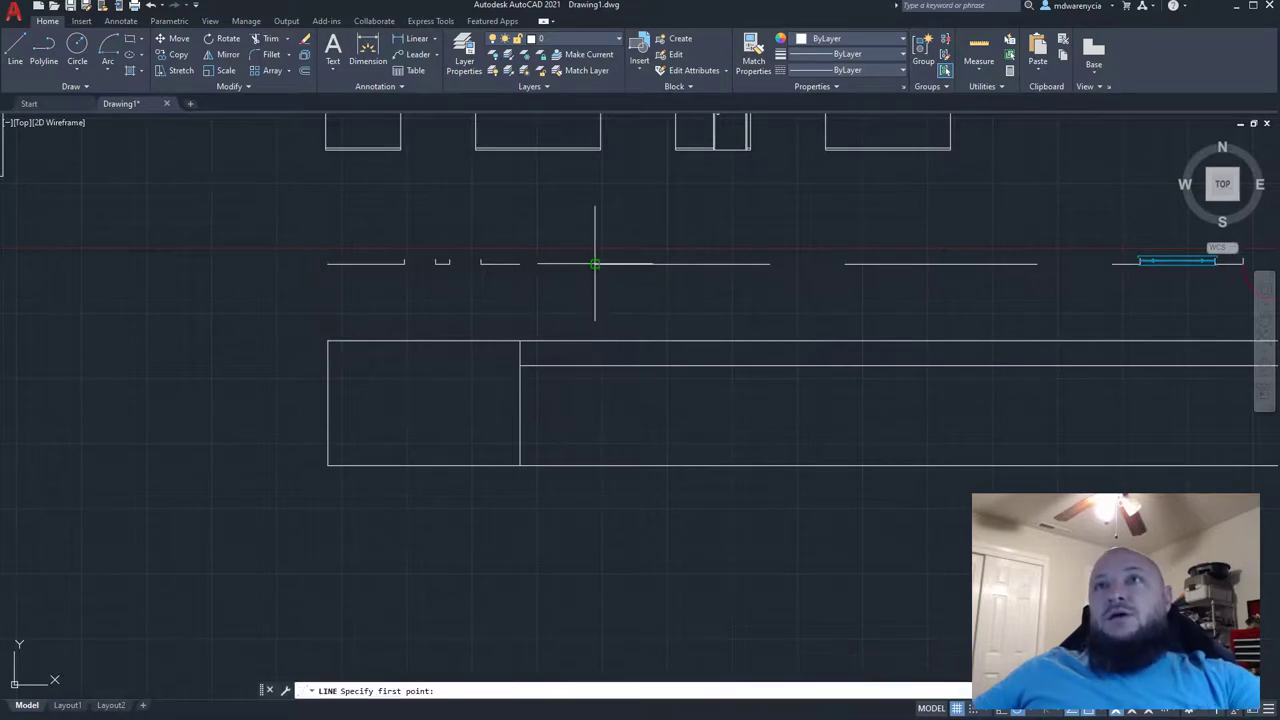
click(595, 464)
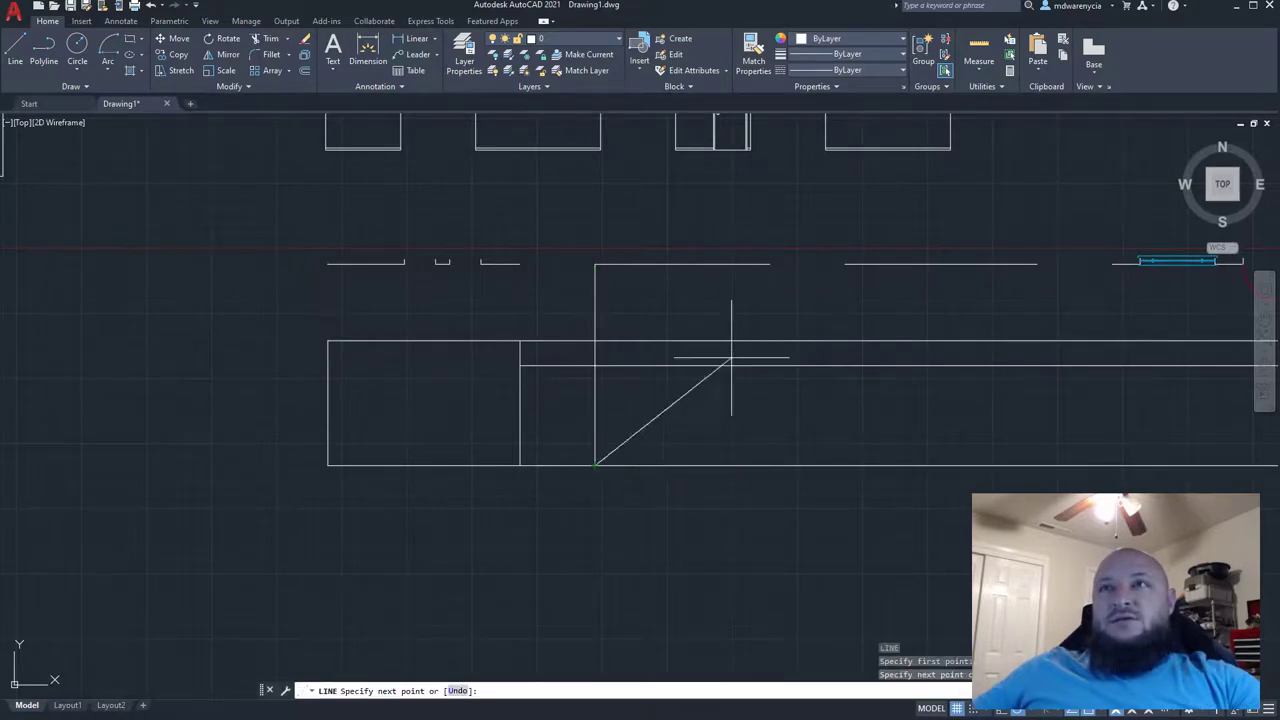
key(Return)
key(Return)
click(770, 264)
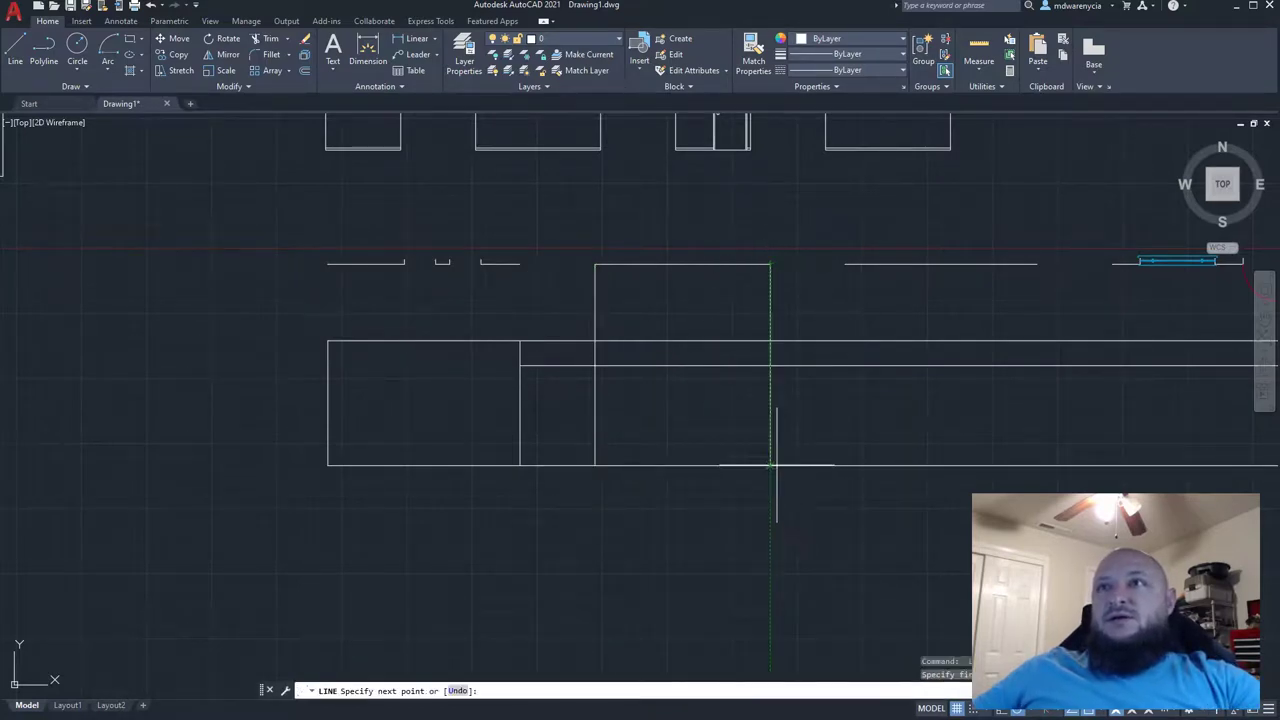
click(770, 465)
key(Escape)
key(Escape)
- Draw the second elevation's sloped ceiling from the upper line at its left side to the middle line at its right side
middle_drag(613, 464, 829, 513)
scroll(829, 513, down, 2)
scroll(757, 451, up, 4)
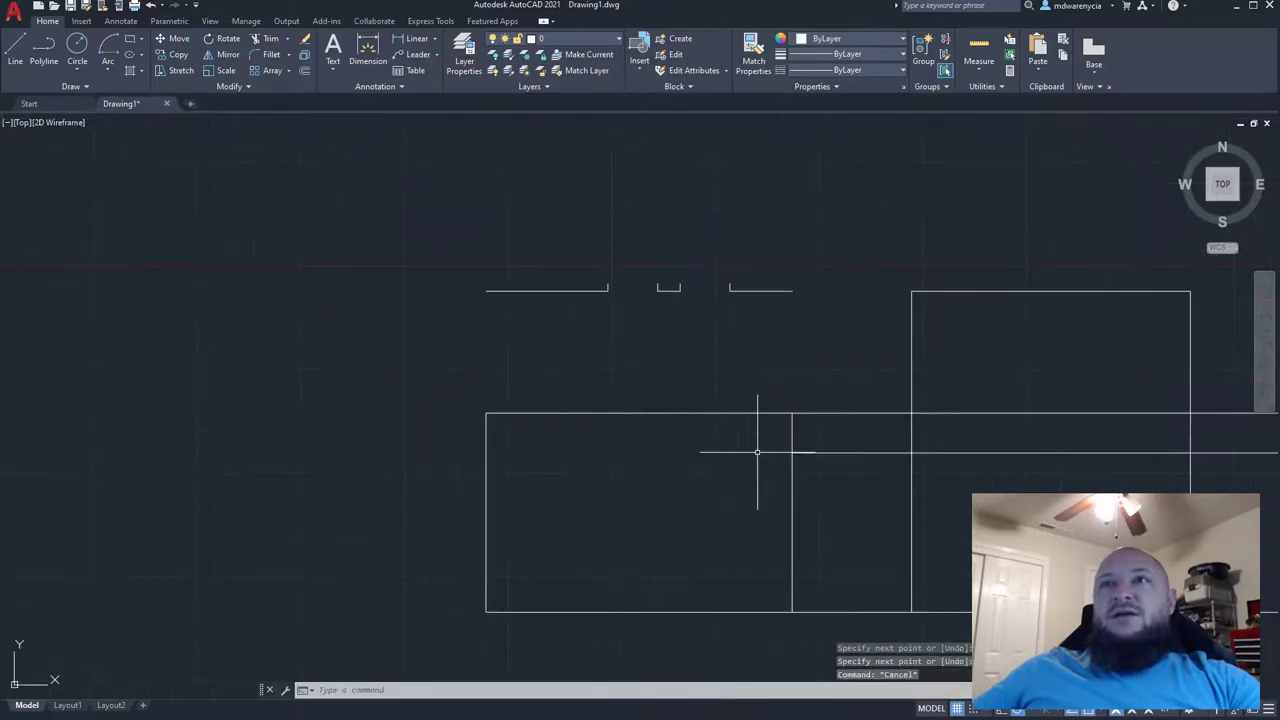
scroll(685, 439, down, 4)
middle_drag(776, 446, 754, 444)
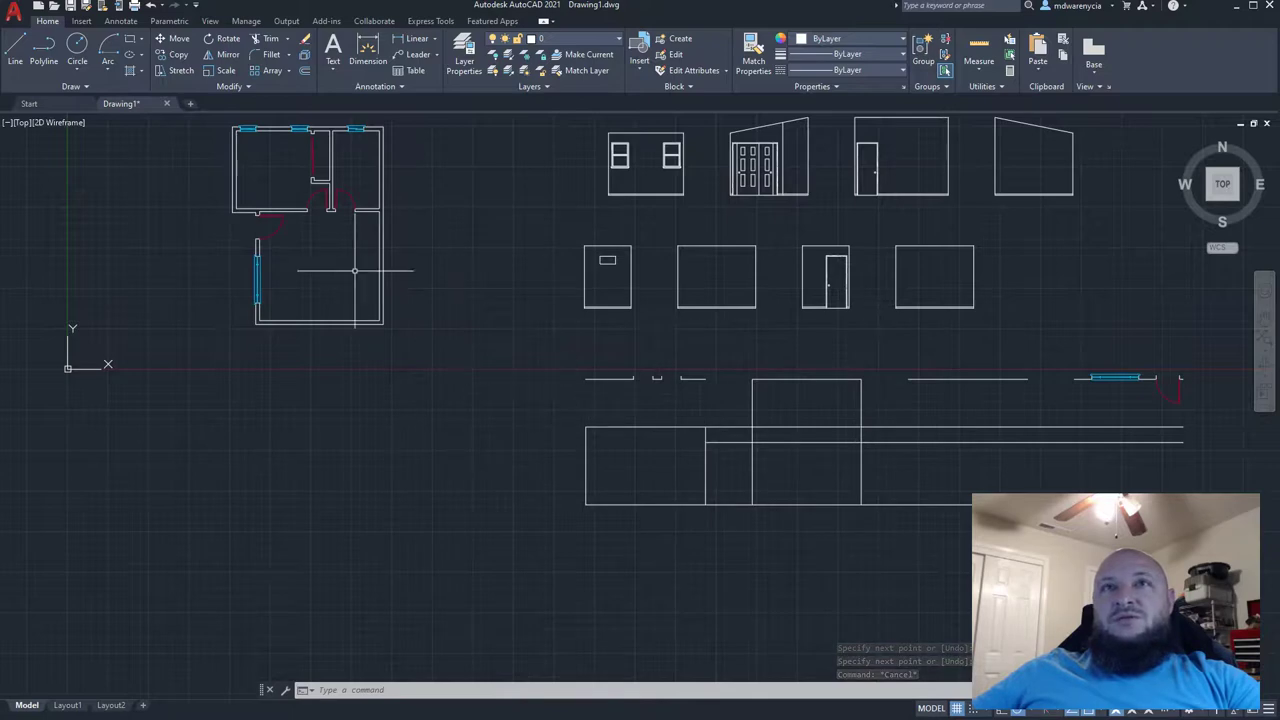
middle_drag(858, 438, 723, 414)
scroll(746, 421, up, 5)
text(l)
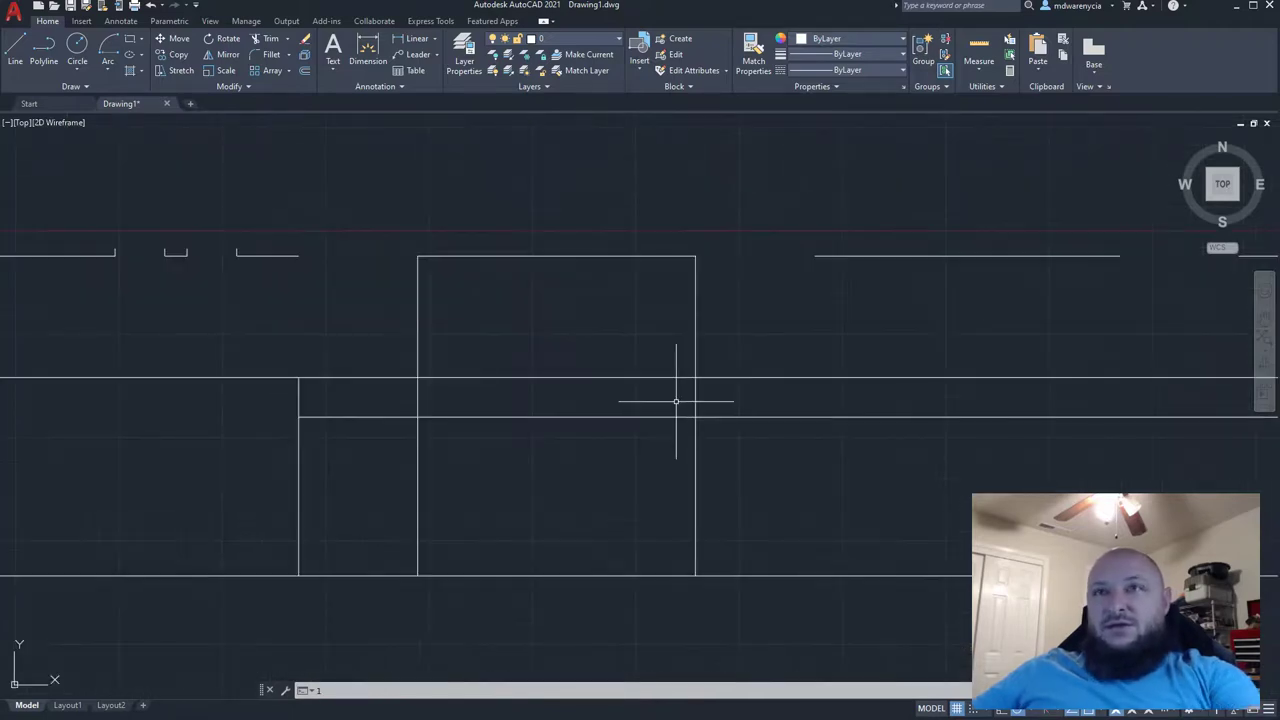
key(Return)
click(700, 417)
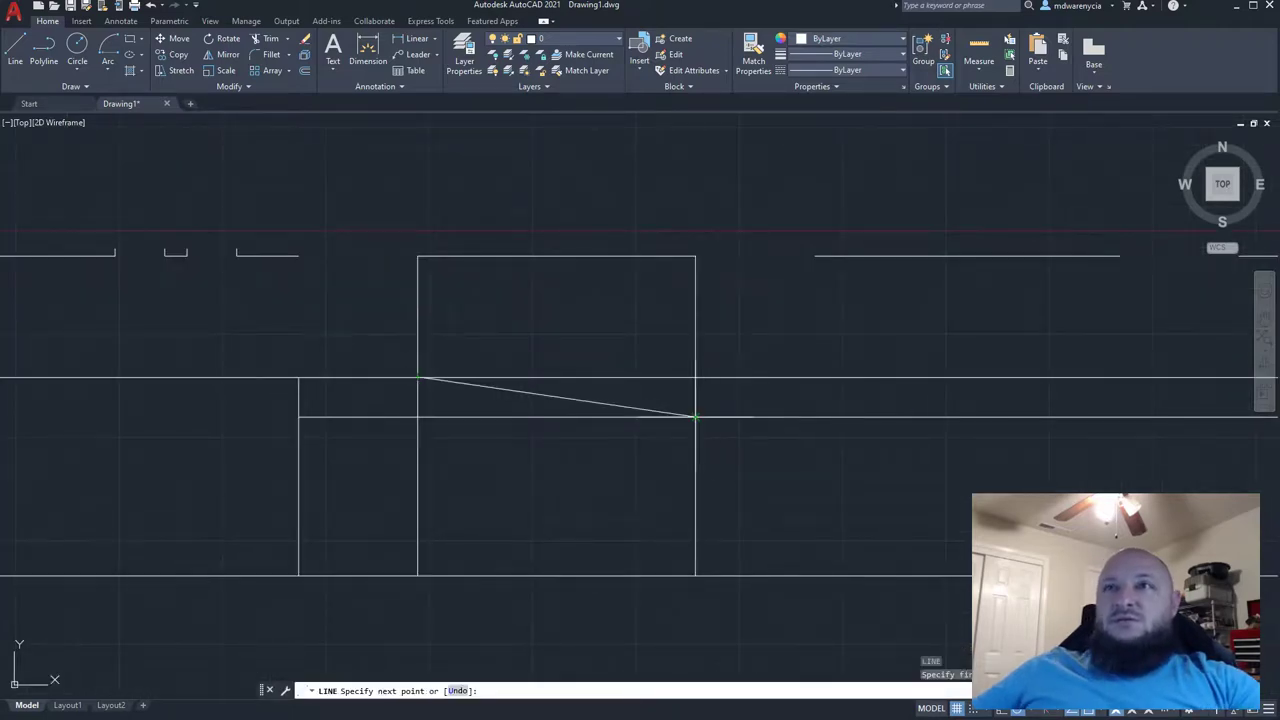
key(Escape)
- Shorten the middle horizontal line so it starts at the second elevation's right side
click(451, 423)
click(435, 415)
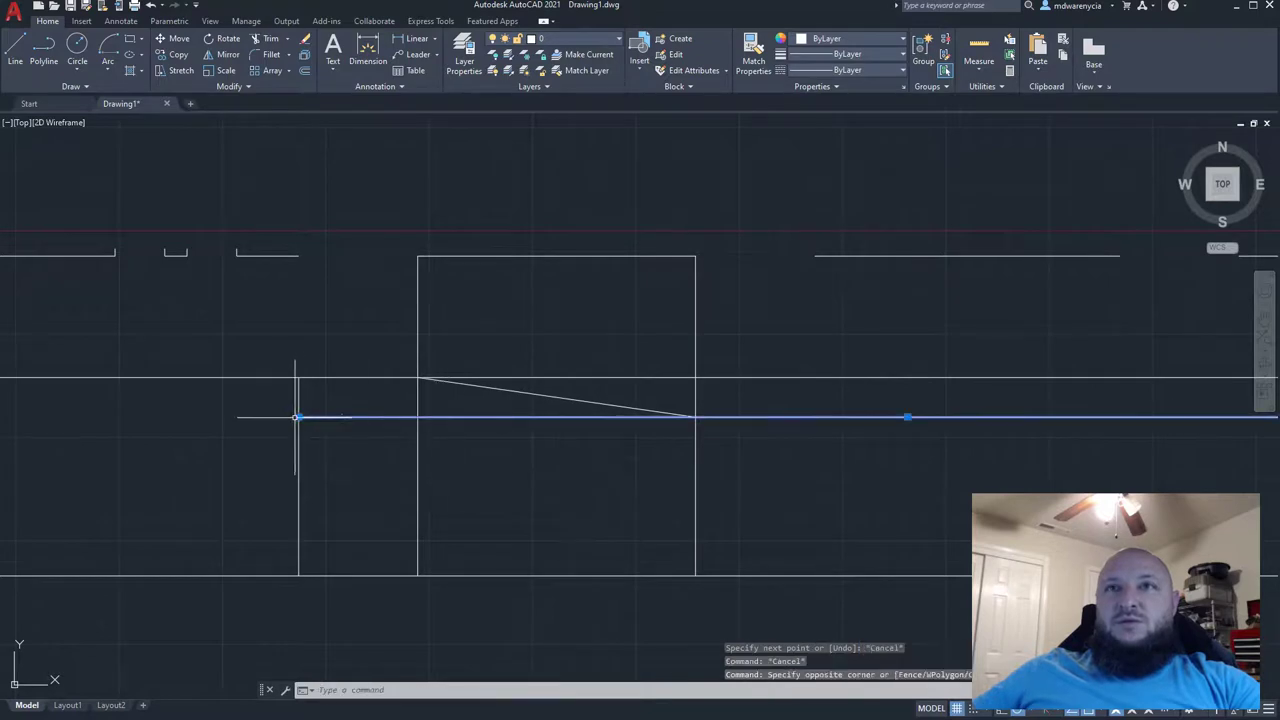
click(296, 417)
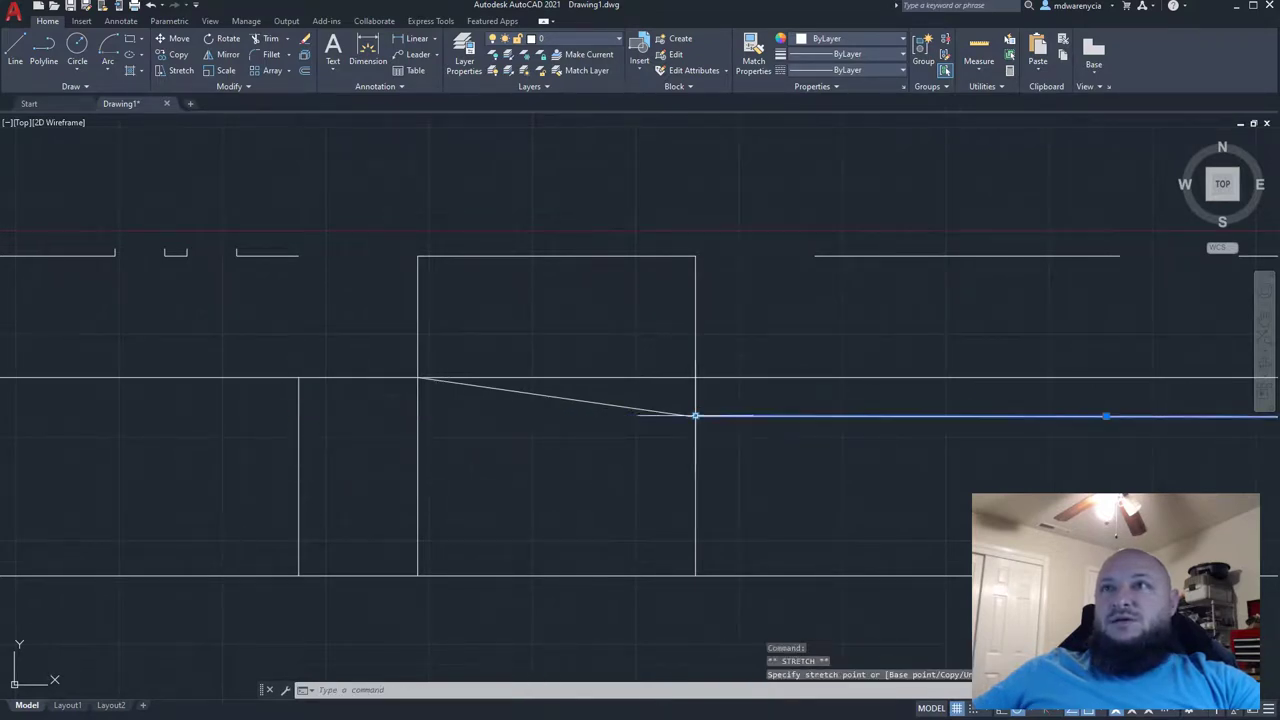
click(406, 401)
click(347, 370)
key(Escape)
key(Escape)
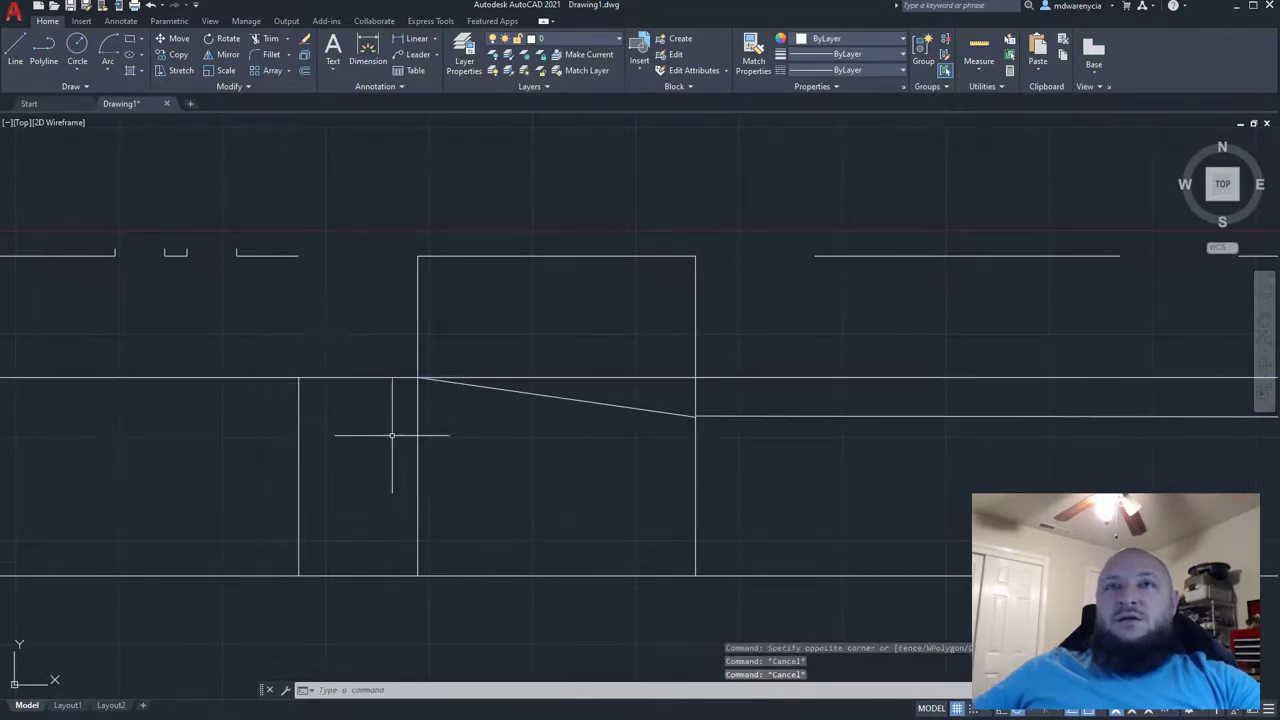
- Trim the upper horizontal line out of the gap between the first and second elevations
click(517, 500)
click(230, 339)
text(TRIM)
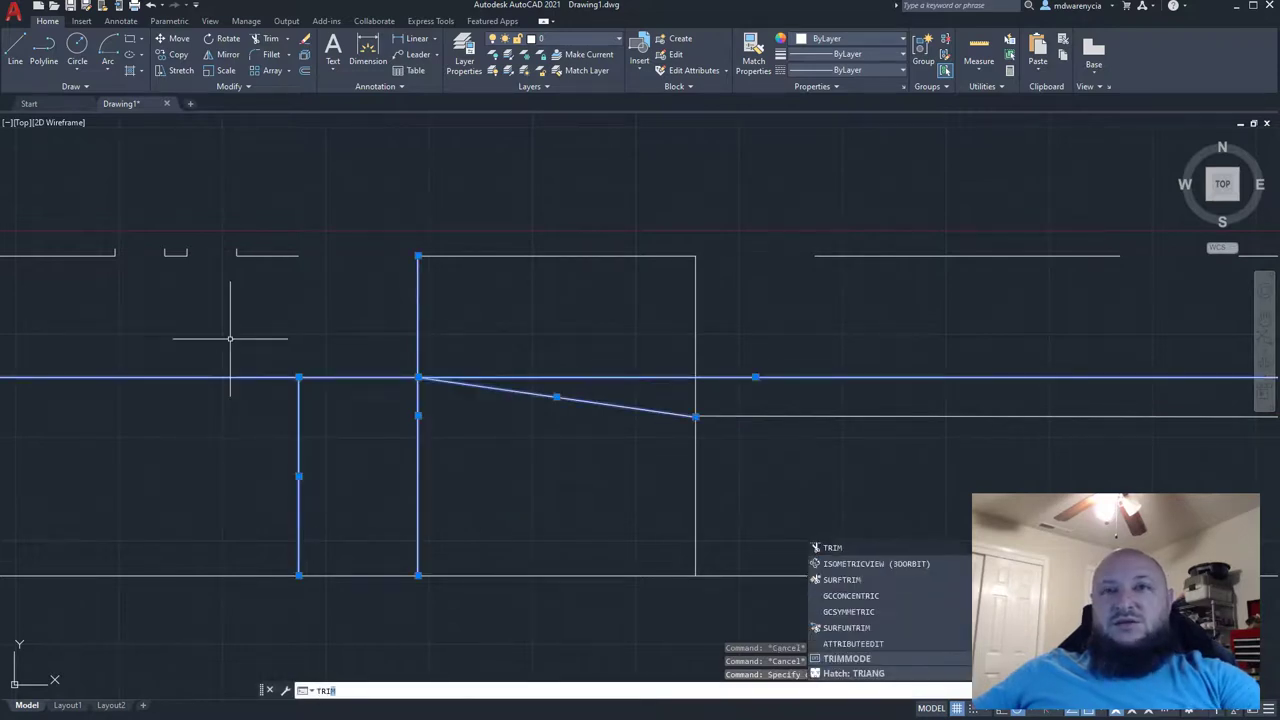
key(Return)
key(Escape)
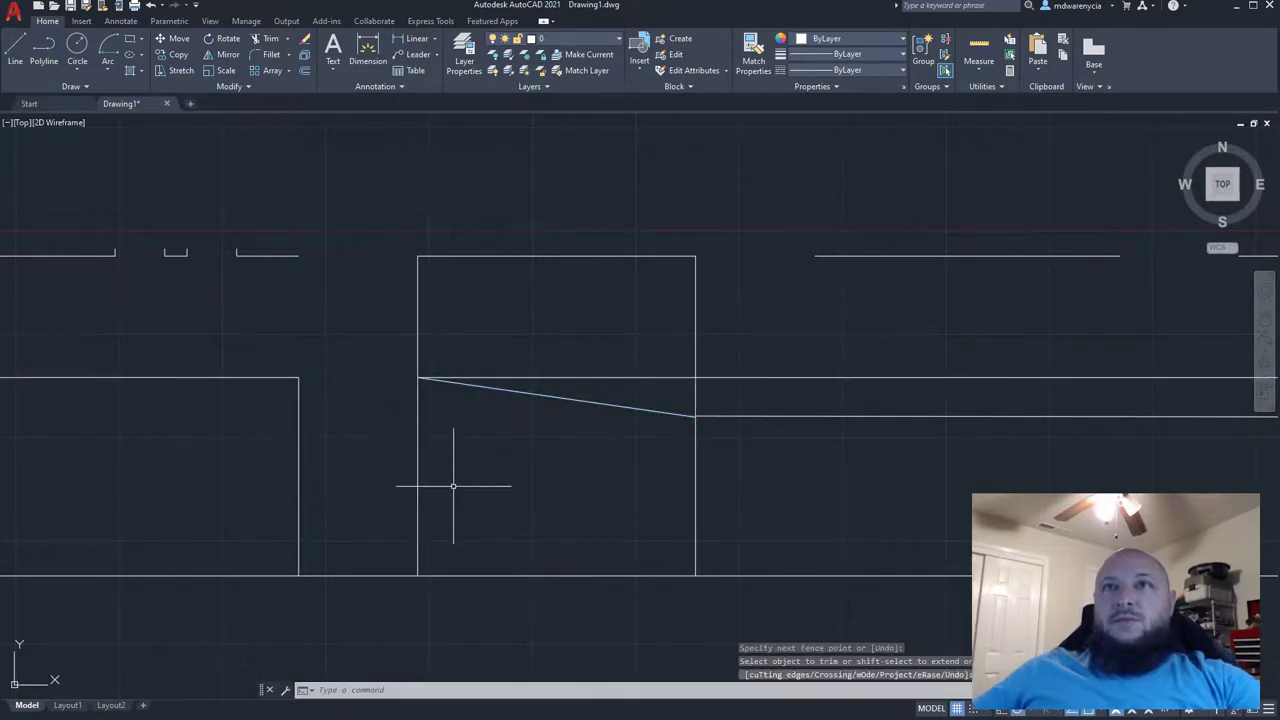
- Shorten the remaining upper horizontal line so it starts at the second elevation's right side
click(665, 378)
click(418, 378)
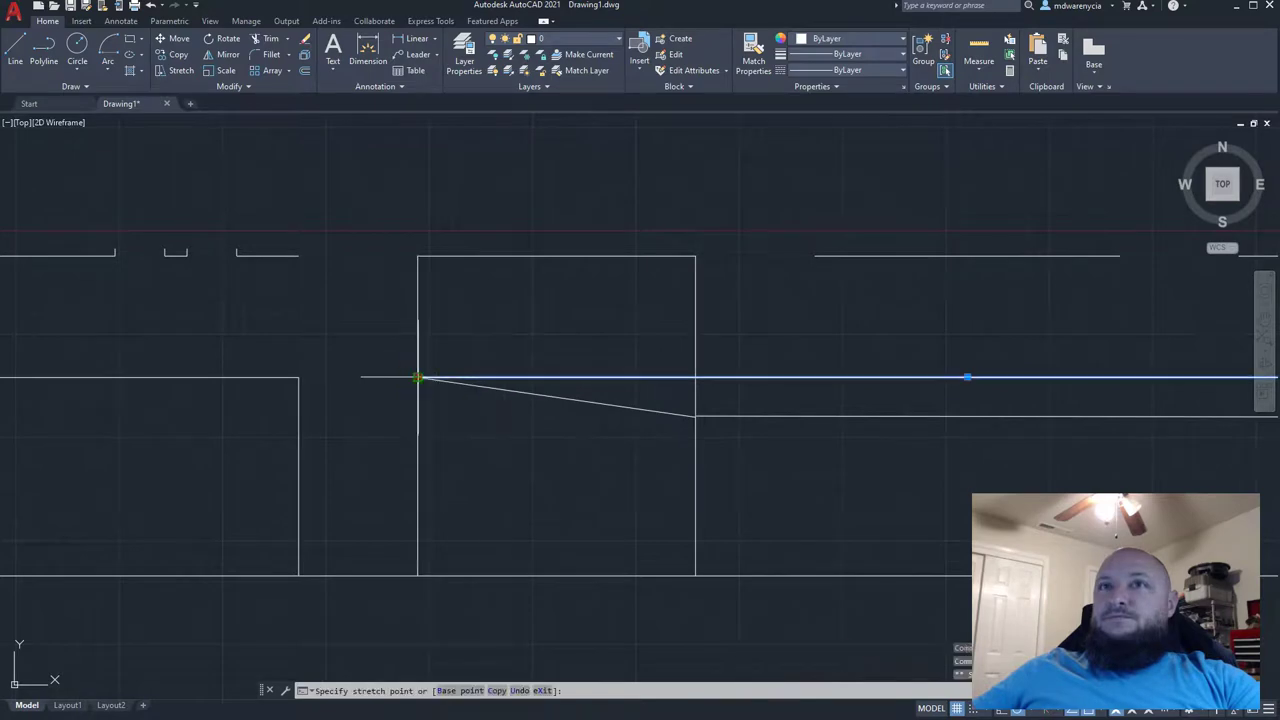
scroll(620, 398, down, 4)
mouse_move(568, 401)
middle_down()
mouse_move(420, 404)
mouse_move(920, 417)
mouse_move(851, 423)
mouse_move(646, 395)
mouse_move(535, 360)
middle_up()
key(Escape)
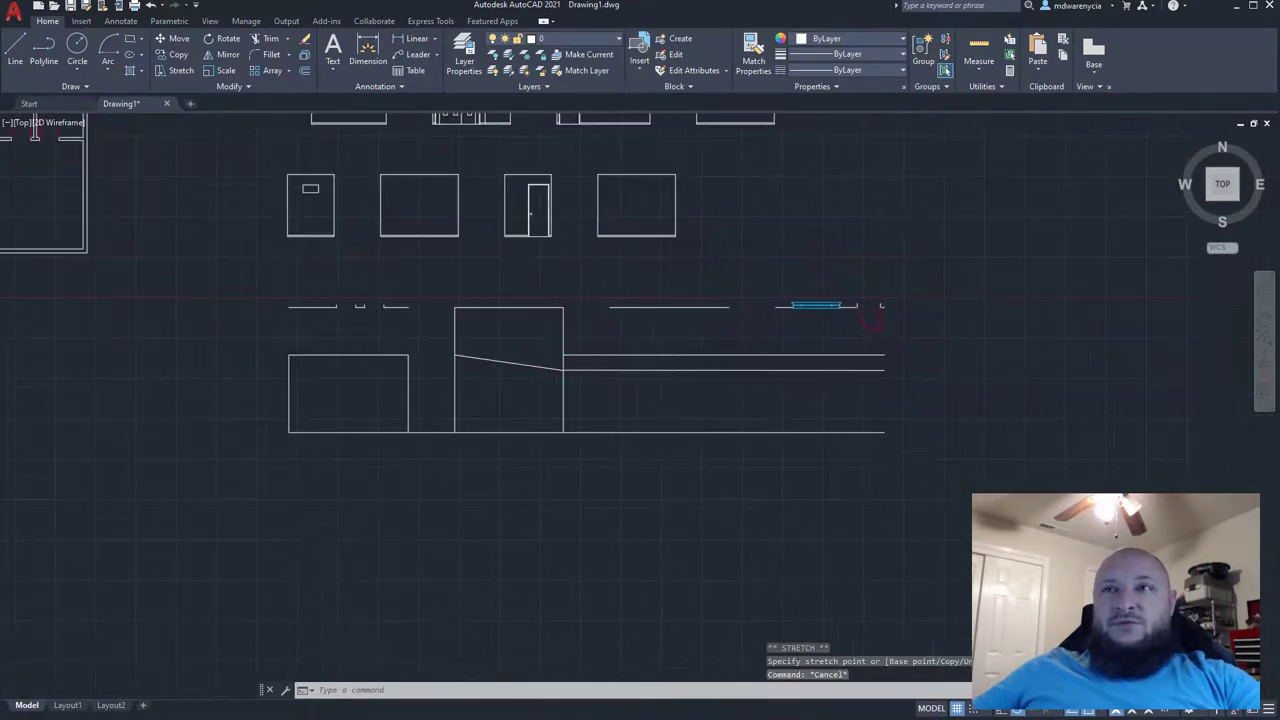
- Draw vertical lines from both ends of the third wall down to the floor line
text(l)
key(Return)
click(609, 307)
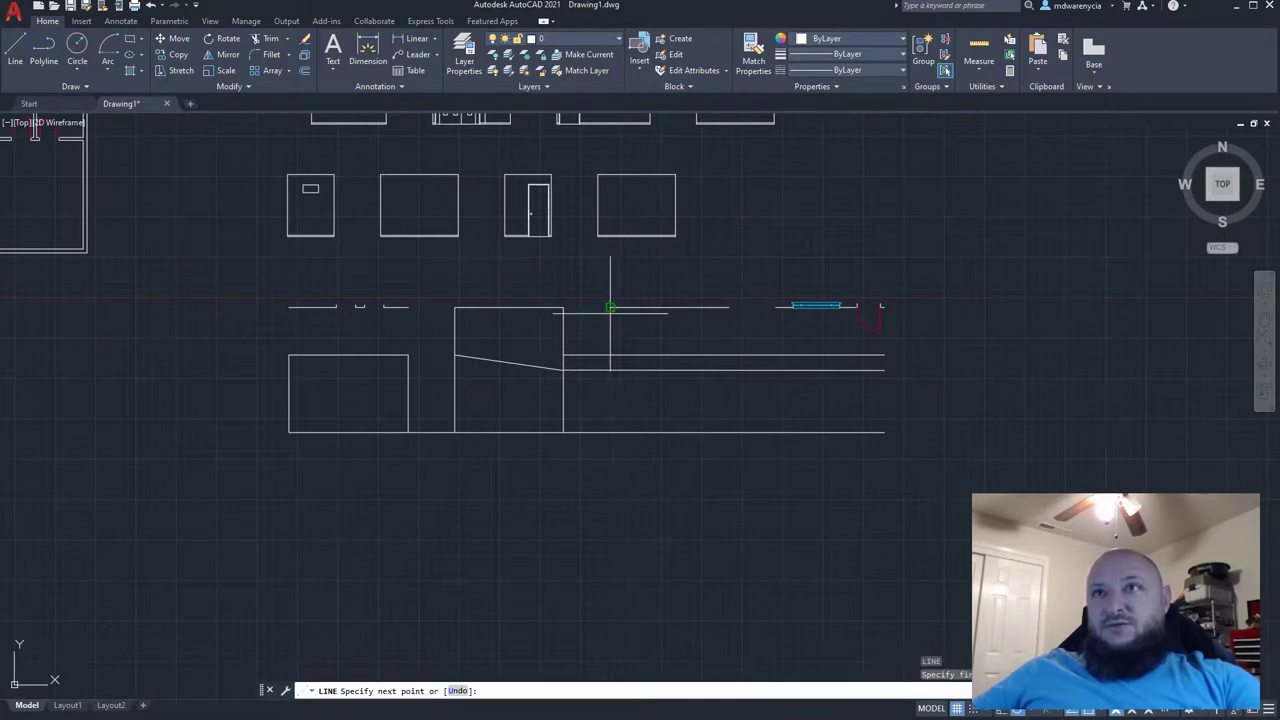
click(609, 432)
key(Return)
key(Return)
click(729, 307)
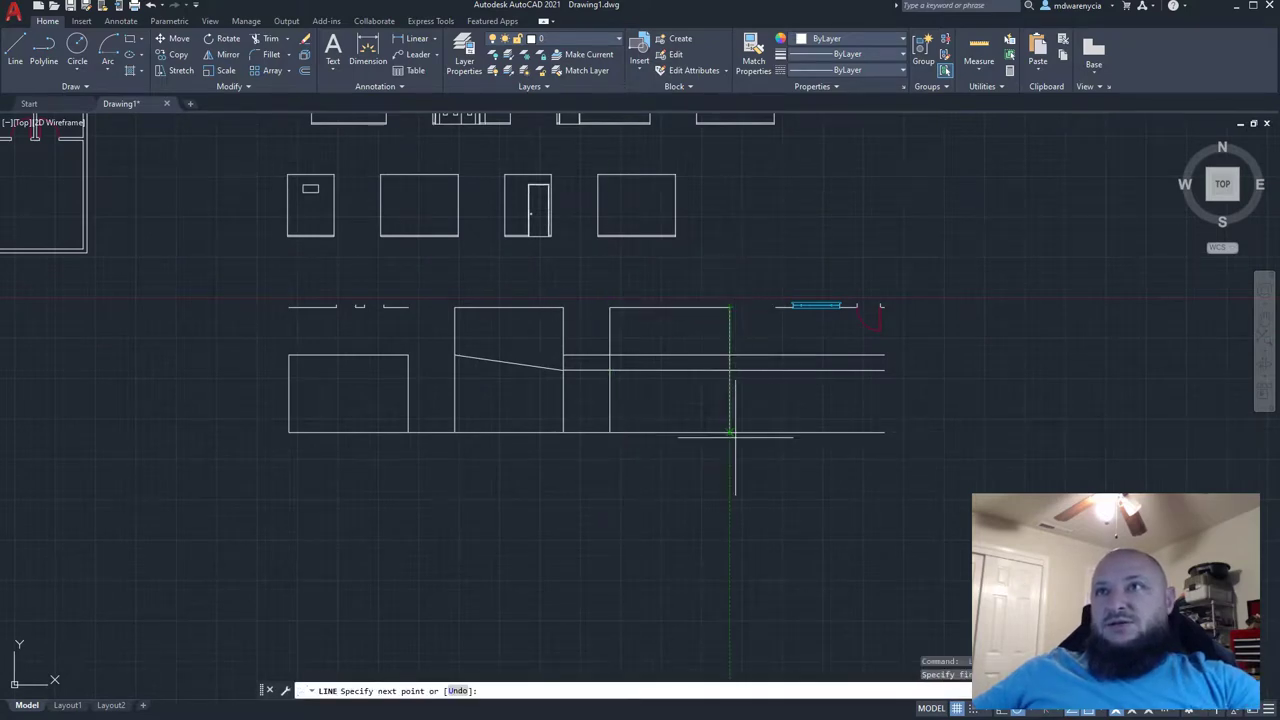
click(729, 432)
key(Return)
- Draw vertical lines from both ends of the window-and-door wall down to the floor line
key(Return)
click(776, 307)
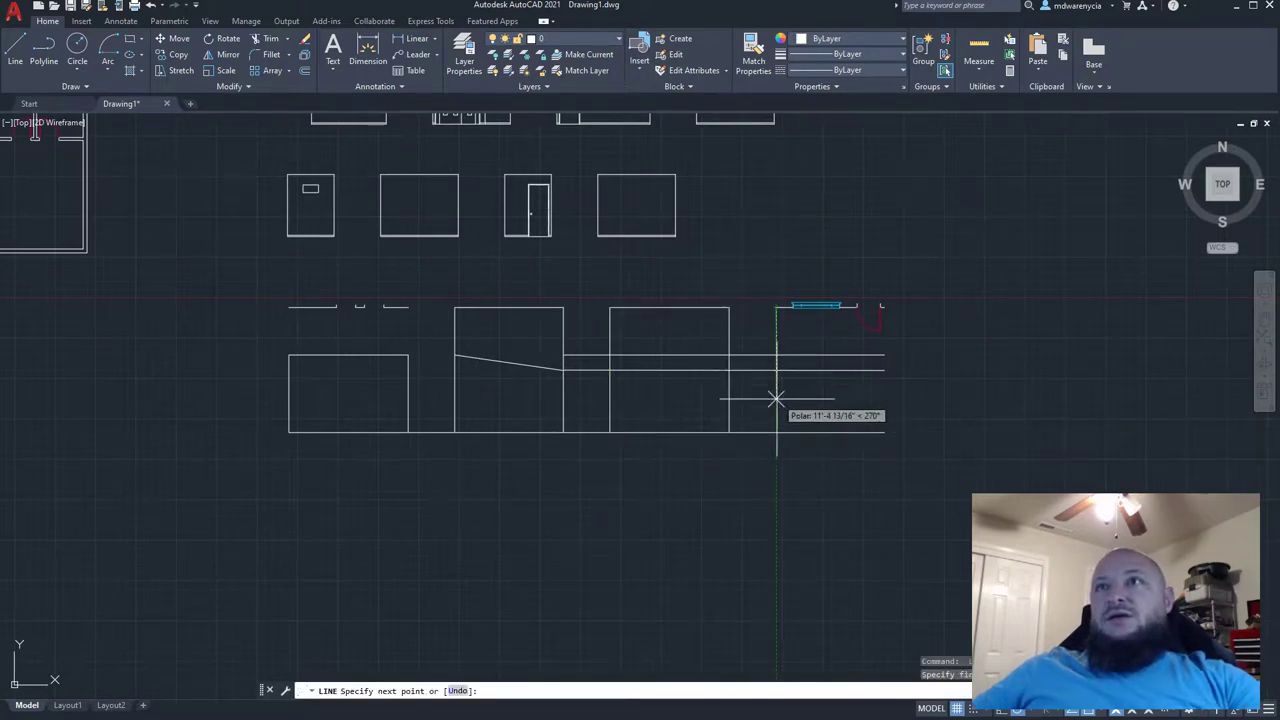
click(776, 432)
key(Return)
key(Return)
scroll(871, 300, up, 4)
click(884, 306)
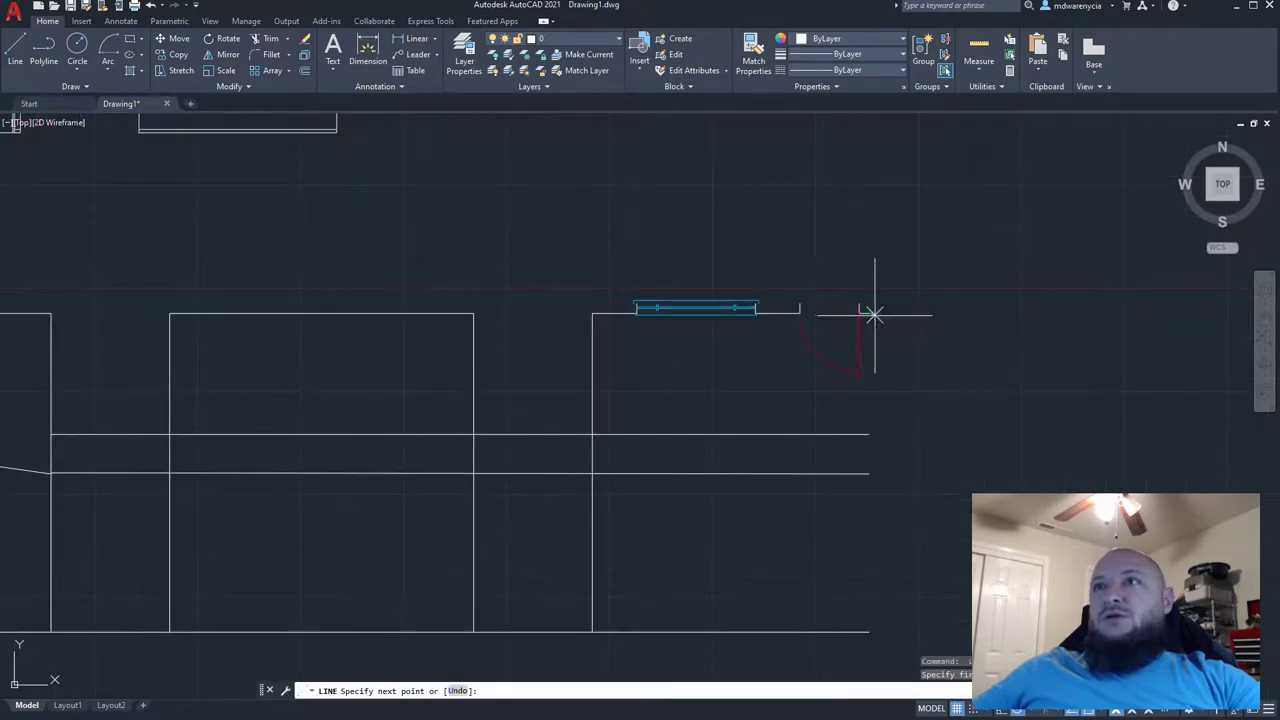
click(869, 632)
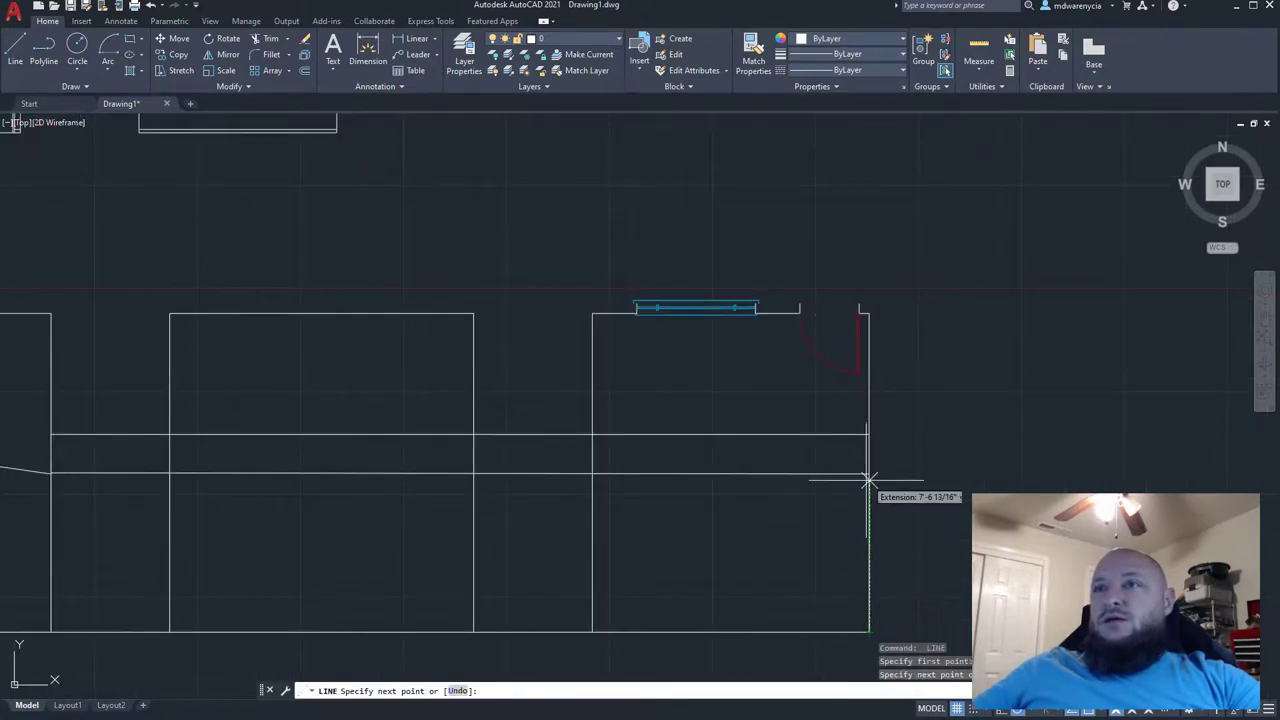
- Draw the fourth elevation's sloped ceiling line from the 8' level on its left side to the 10' level on its right side
key(Return)
key(Return)
click(869, 473)
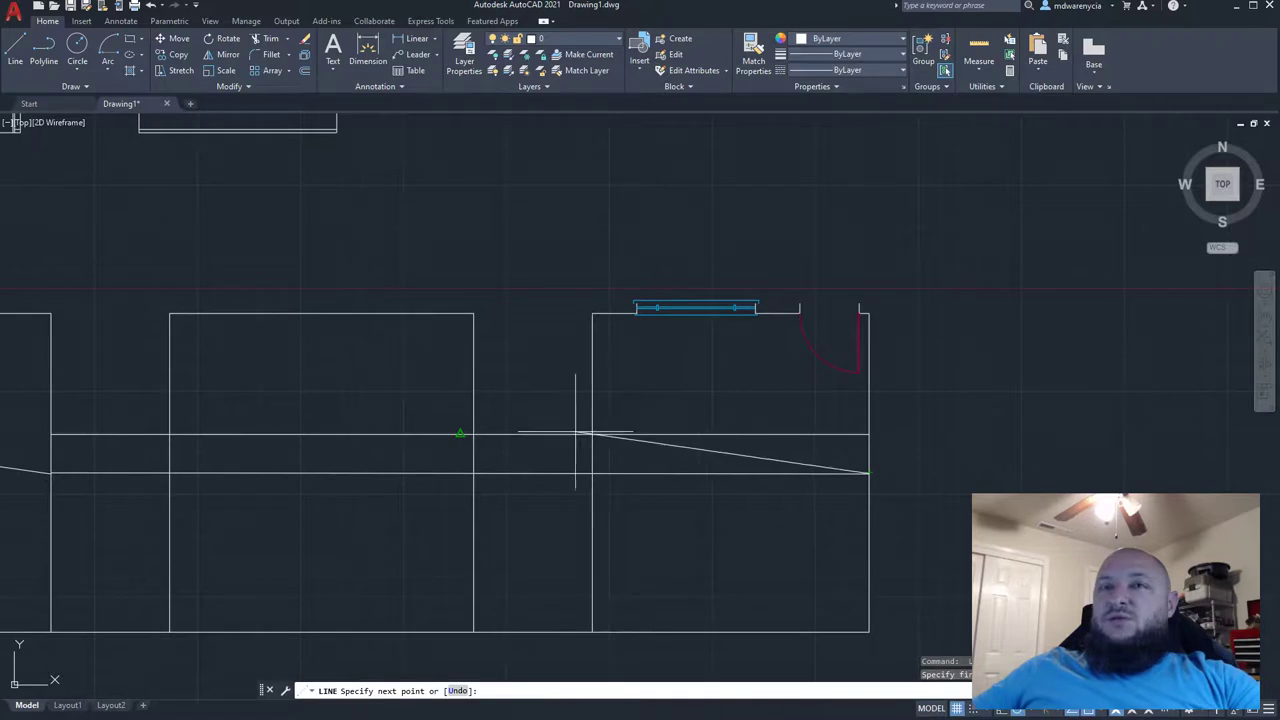
click(592, 472)
key(Return)
key(Return)
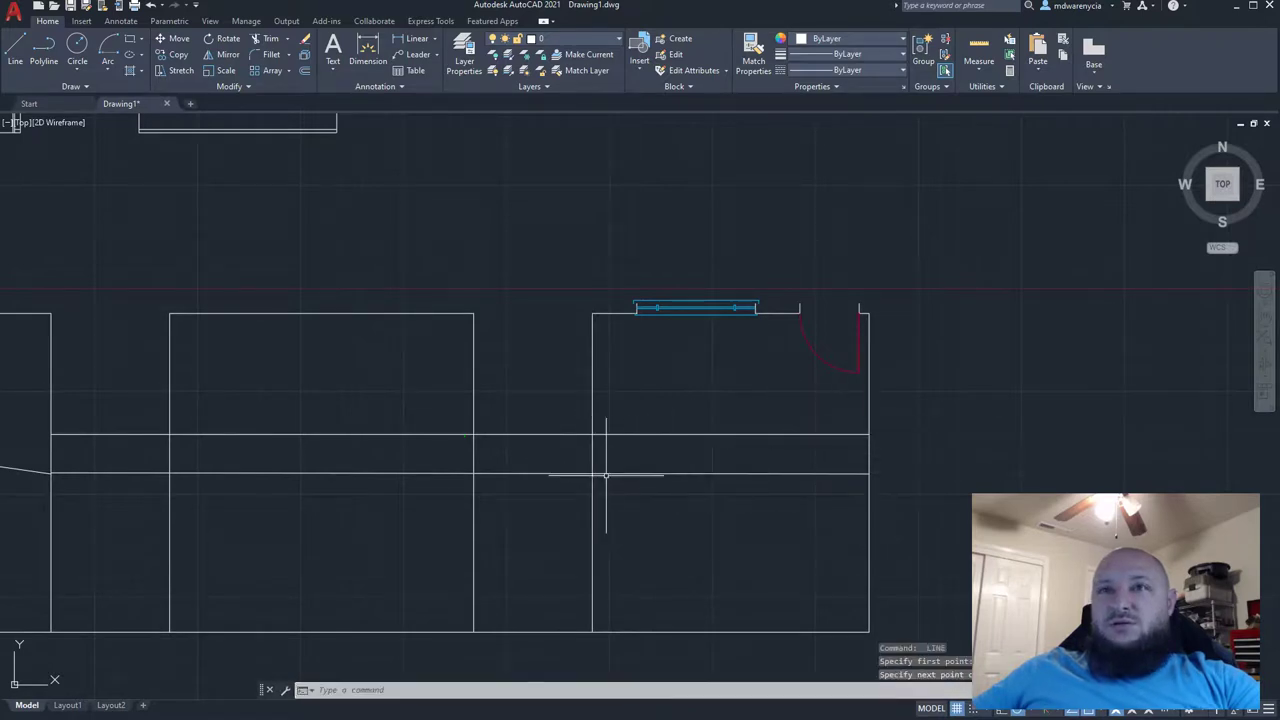
click(592, 473)
click(869, 434)
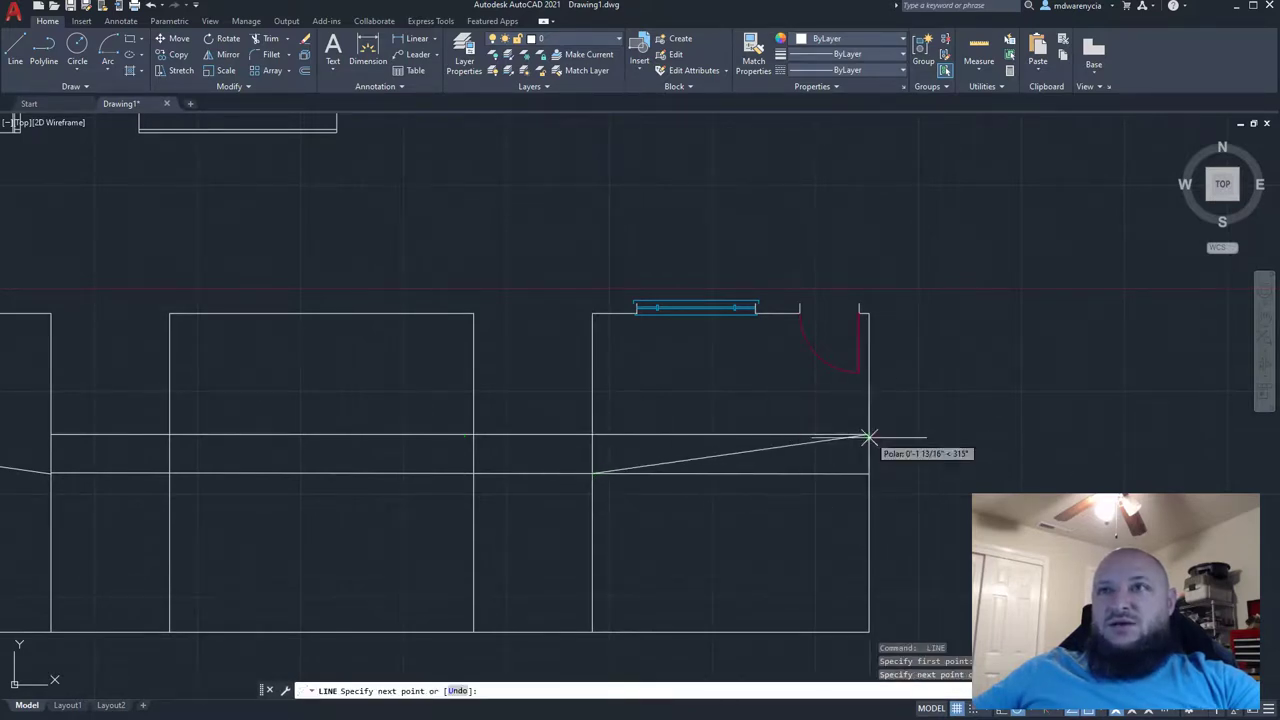
scroll(593, 469, up, 3)
key(Escape)
scroll(578, 469, down, 2)
scroll(582, 473, up, 3)
text(l)
key(Return)
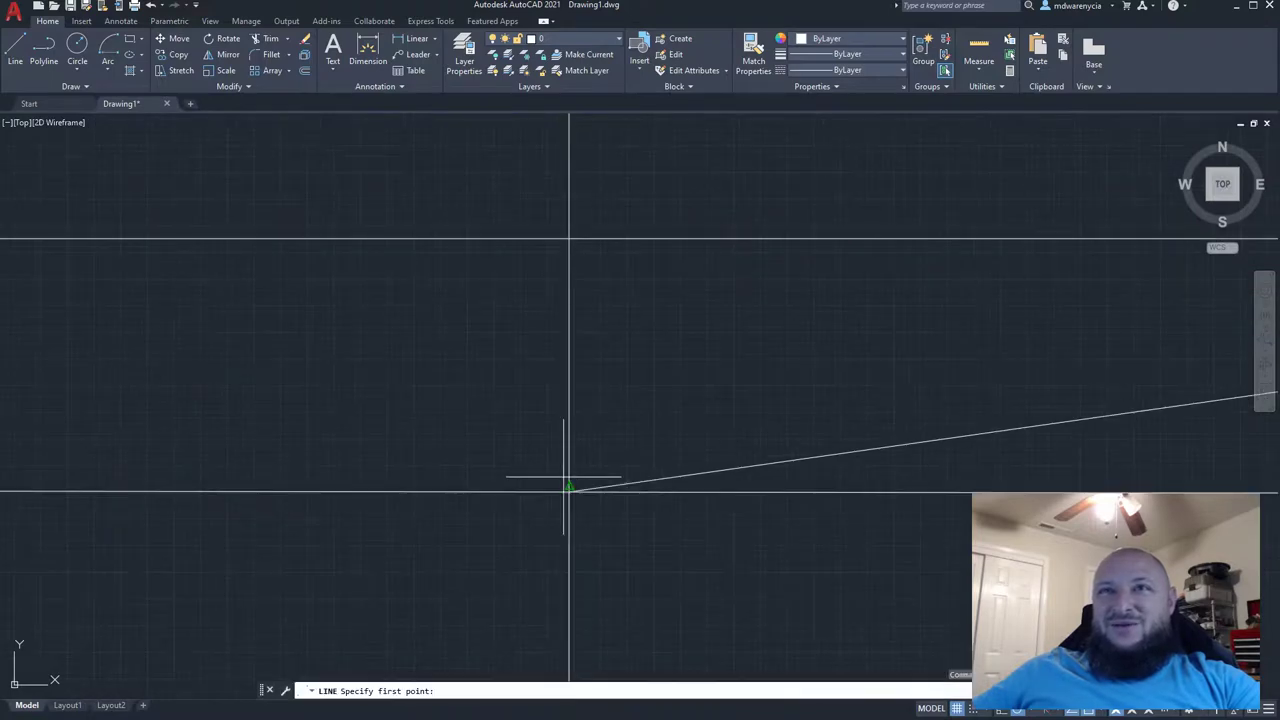
scroll(560, 485, down, 5)
middle_drag(558, 512, 732, 472)
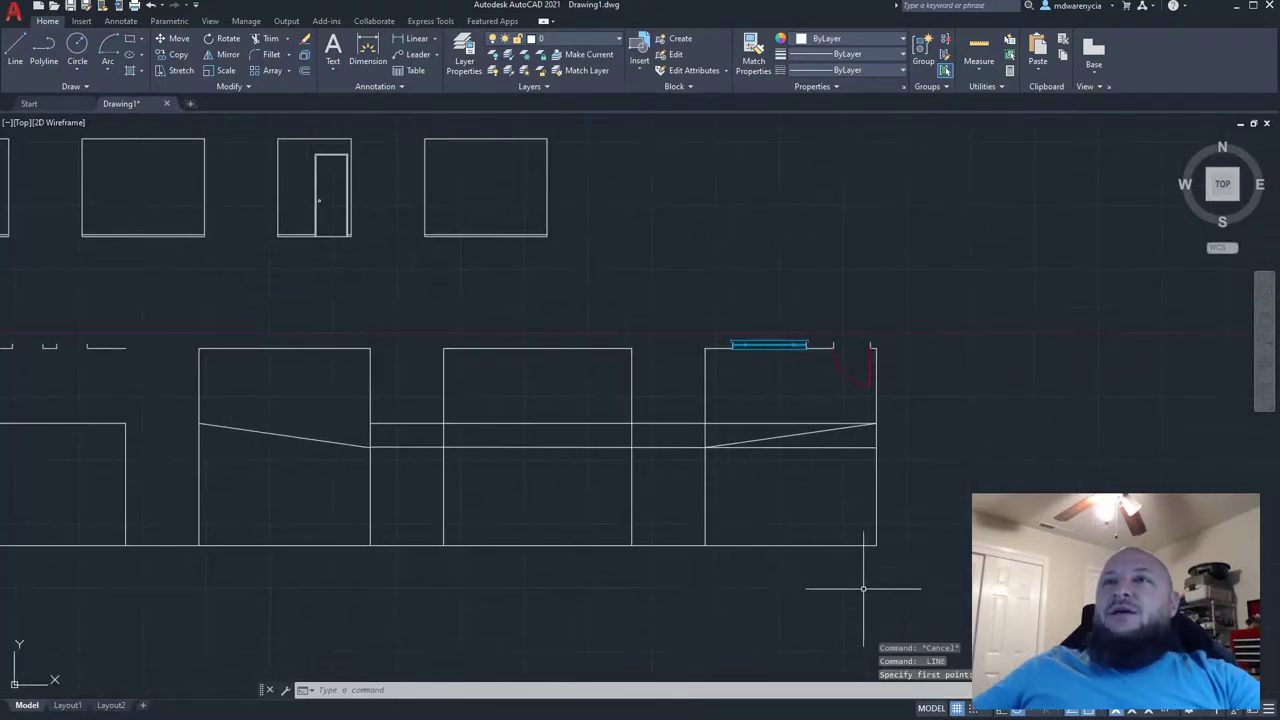
click(893, 483)
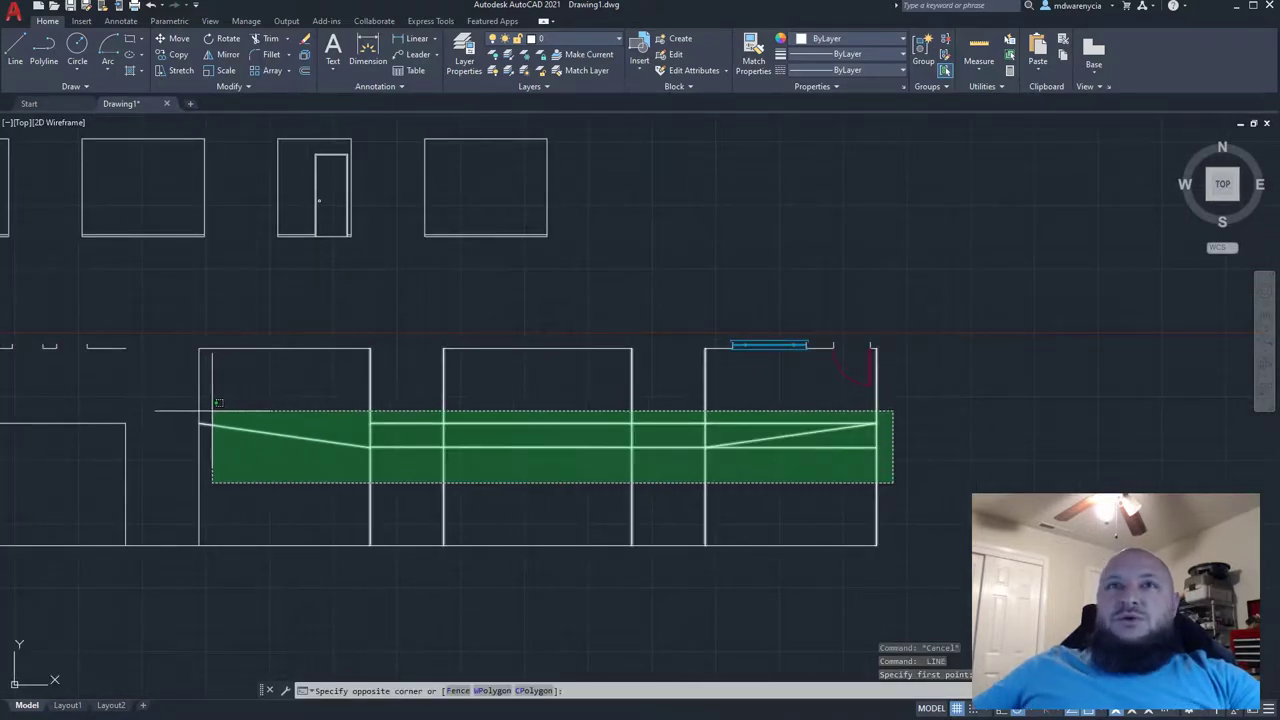
key(Escape)
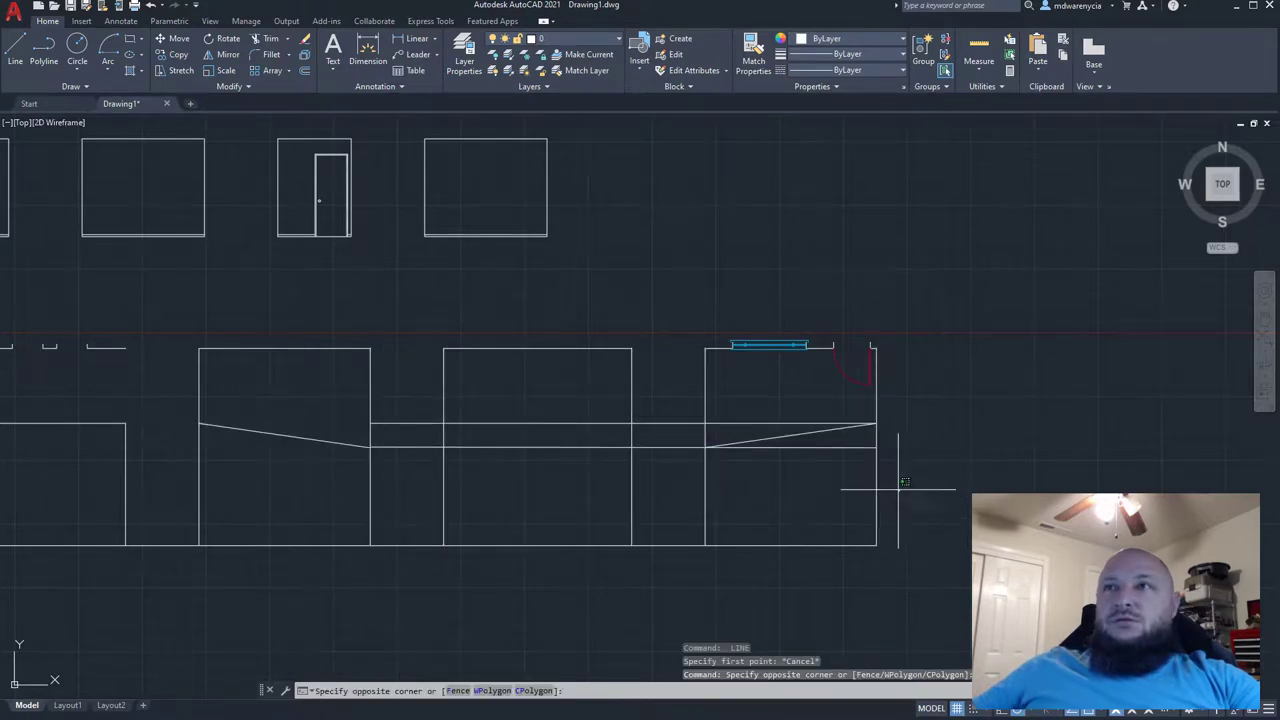
- Trim the vertical projection lines of the second, third and fourth elevations above the 10' ceiling line, using a fence
click(900, 491)
click(190, 398)
text(trim)
key(Return)
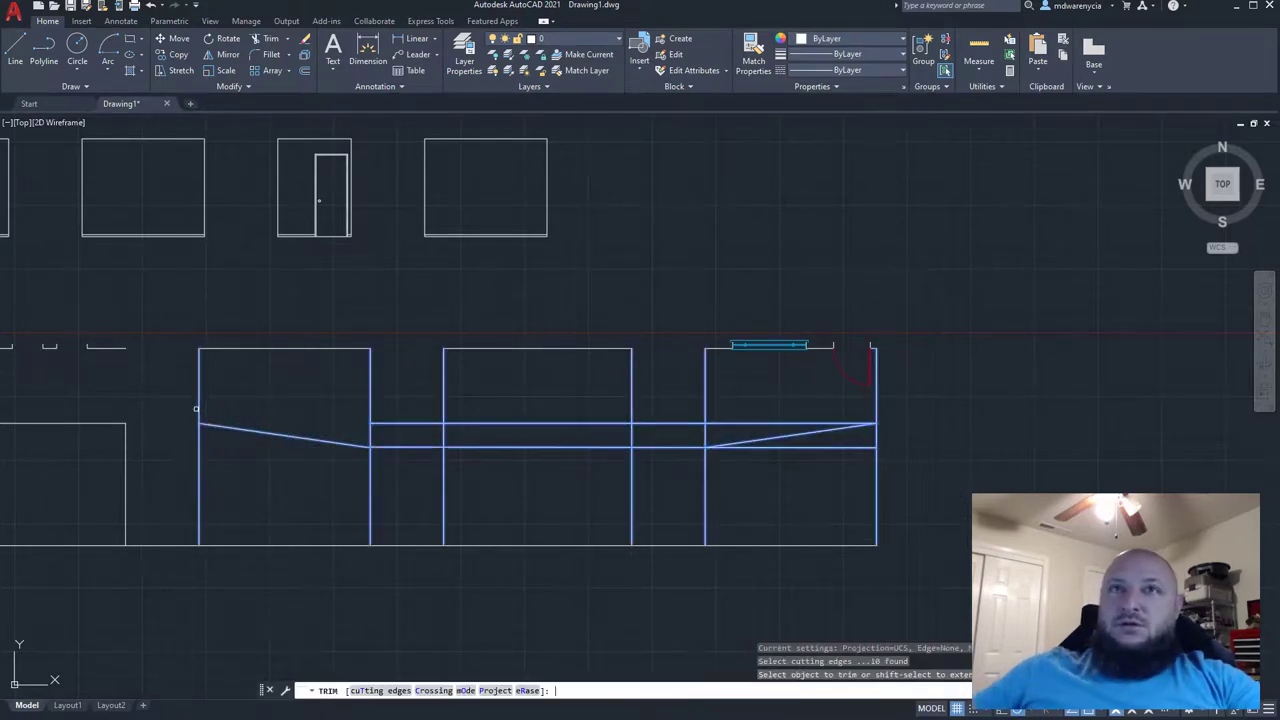
click(157, 381)
click(880, 398)
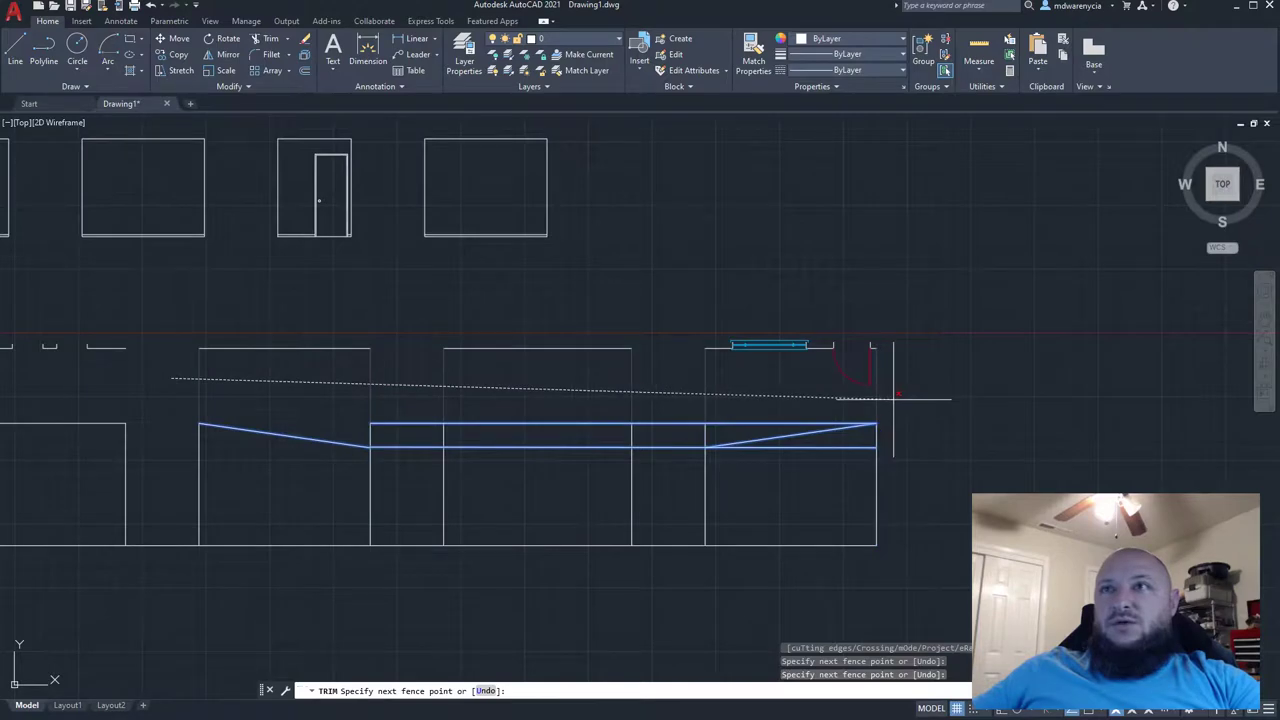
key(Return)
key(Escape)
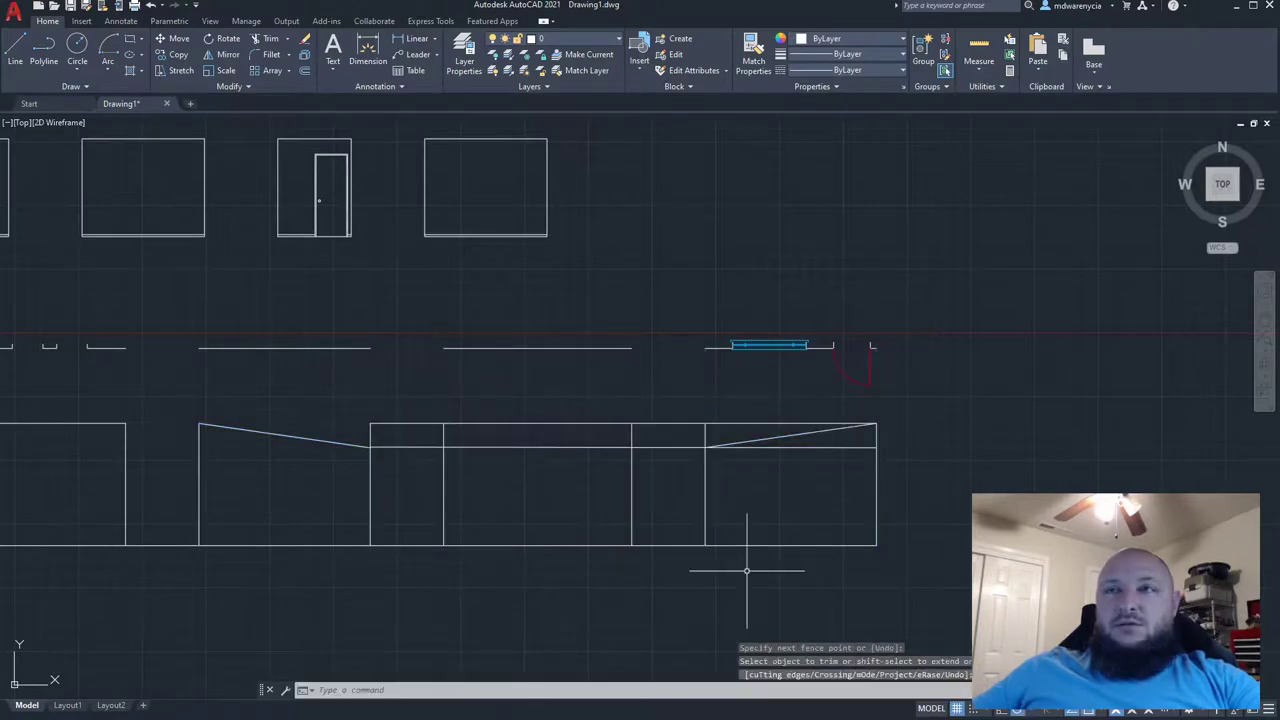
- Trim the excess ceiling and floor lines around the third elevation, clearing the gaps beside it and everything above its 8' ceiling
click(910, 550)
click(170, 372)
key(Return)
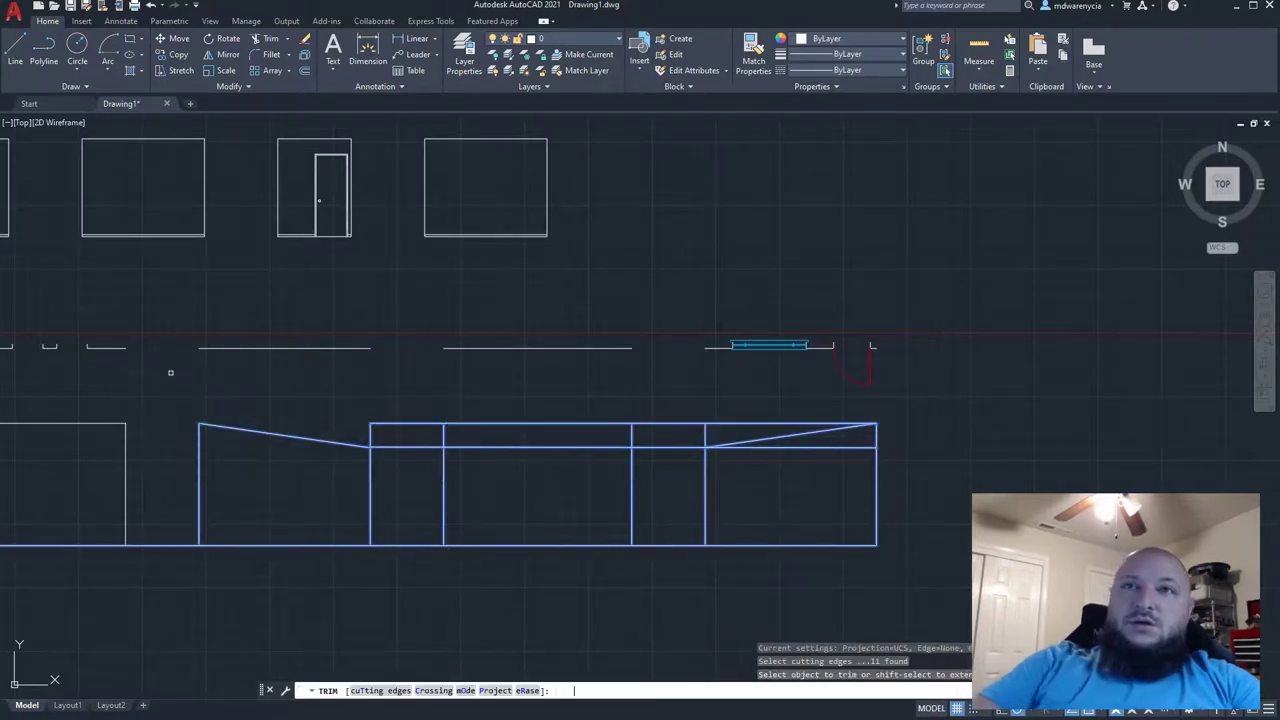
click(353, 424)
click(384, 459)
click(389, 456)
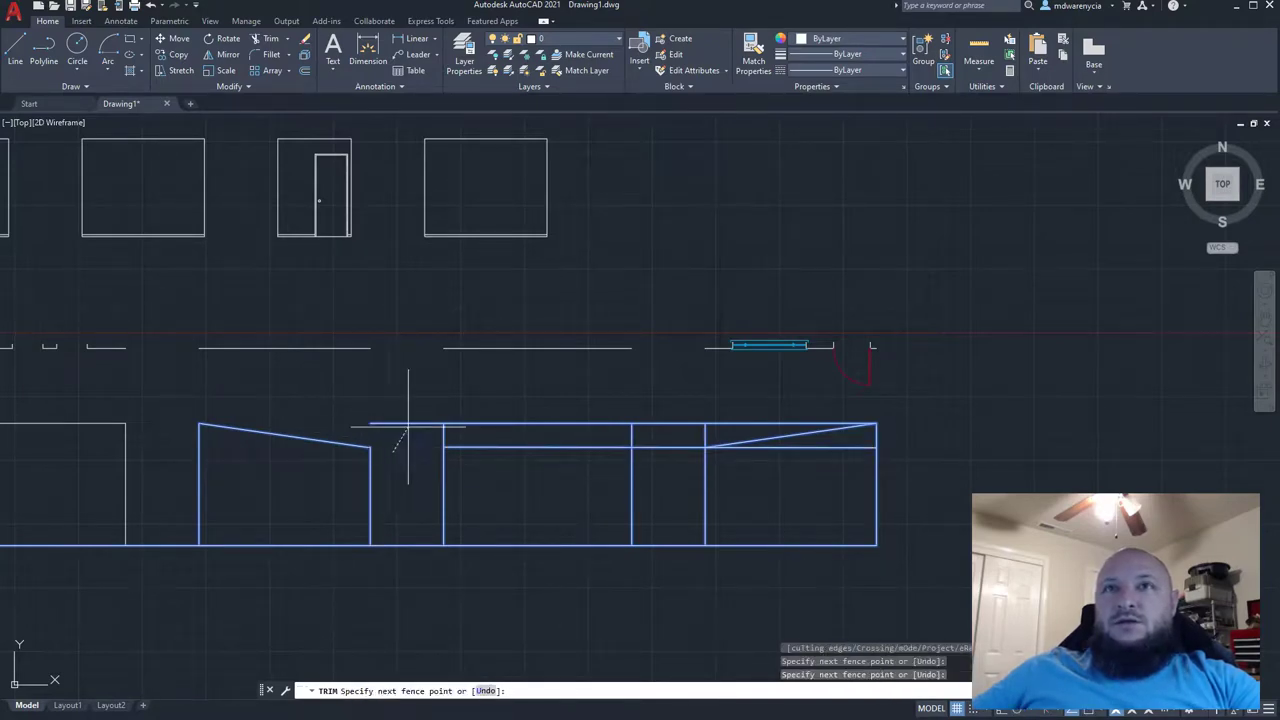
click(416, 422)
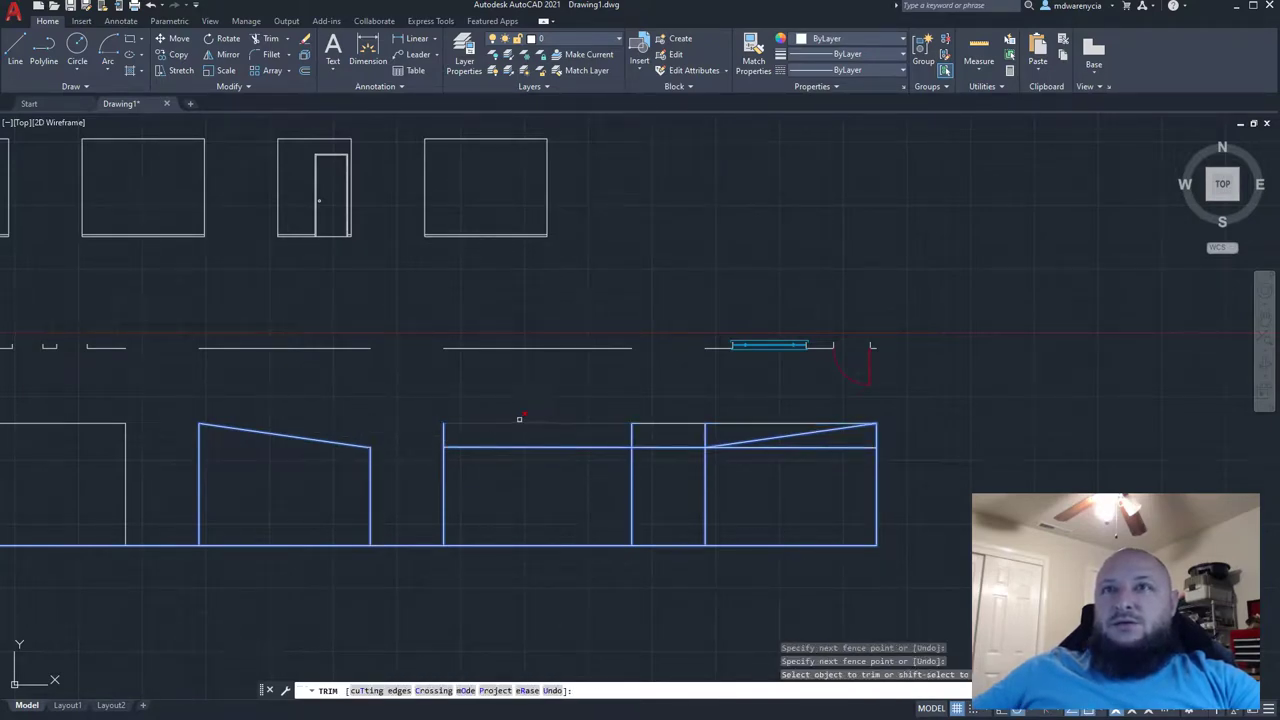
drag(507, 418, 432, 439)
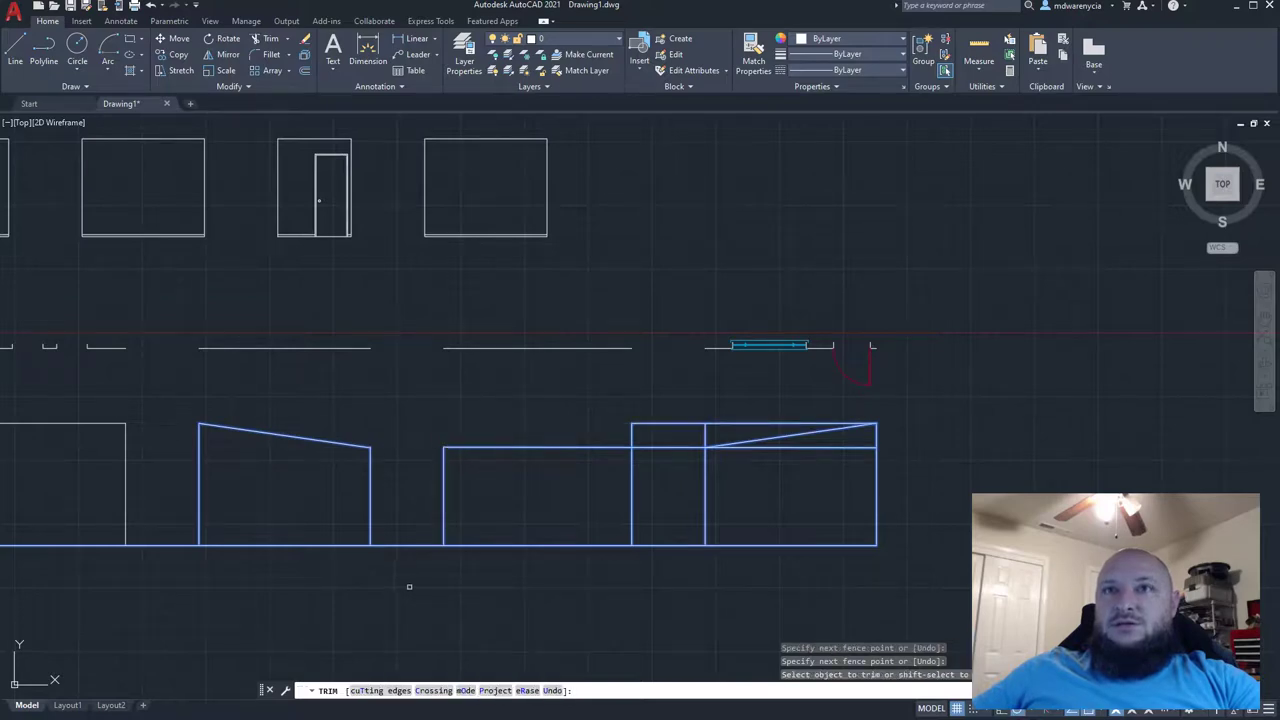
drag(409, 587, 402, 520)
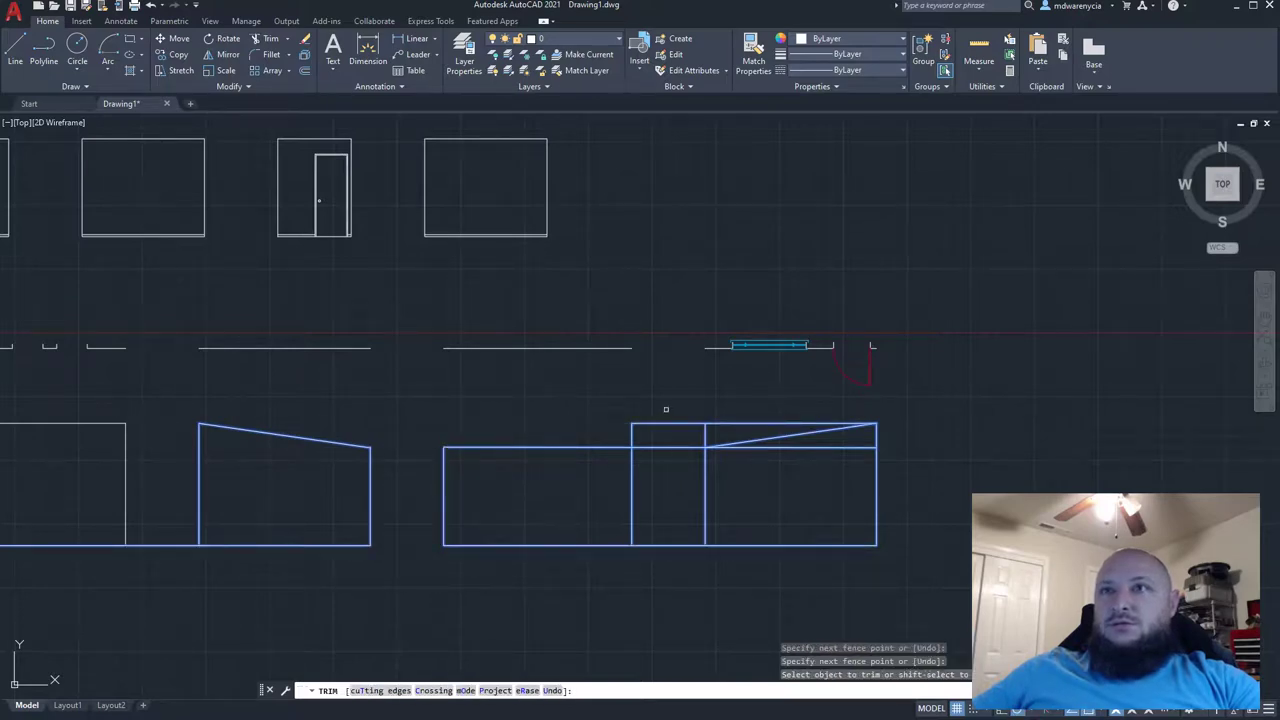
drag(666, 409, 666, 576)
mouse_move(652, 440)
mouse_down()
mouse_move(619, 423)
mouse_move(690, 435)
mouse_move(742, 416)
mouse_up()
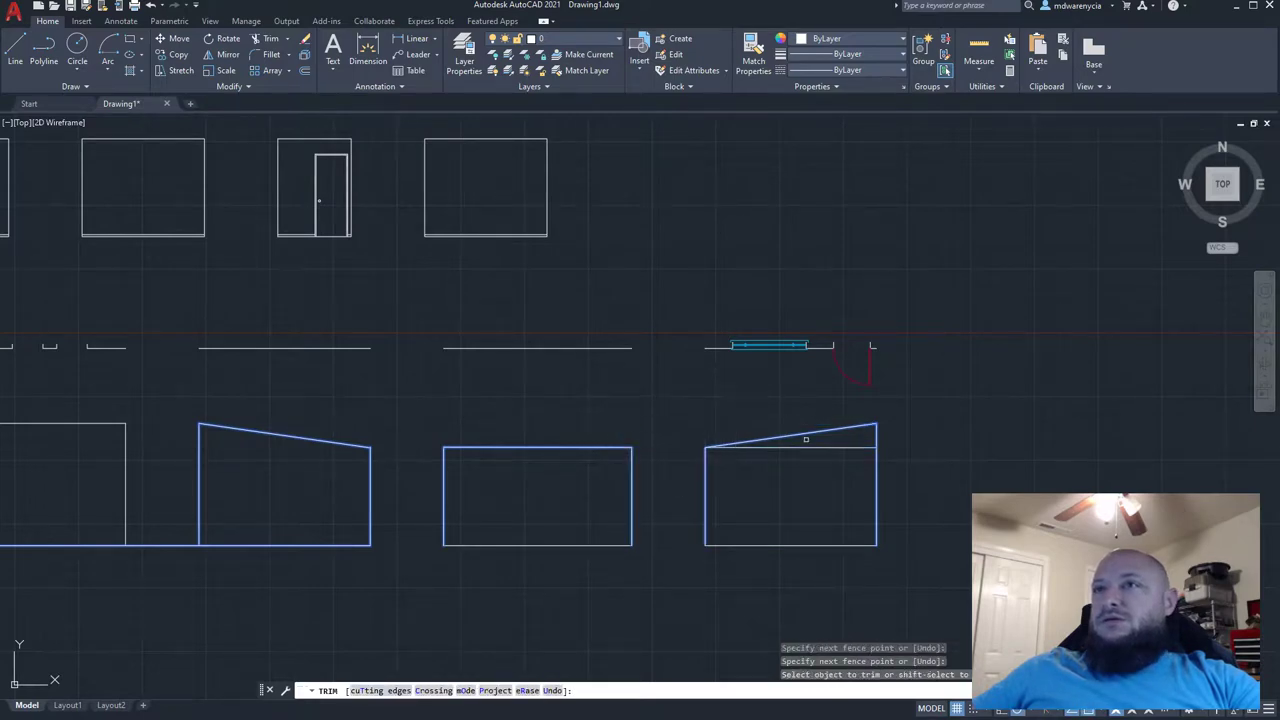
- Erase the leftover horizontal line beneath the fourth elevation's sloped ceiling
key(Escape)
key(Escape)
click(811, 443)
click(806, 454)
key(Delete)
- Trim the floor line out of the gap between the first and second elevations
middle_drag(304, 578, 562, 442)
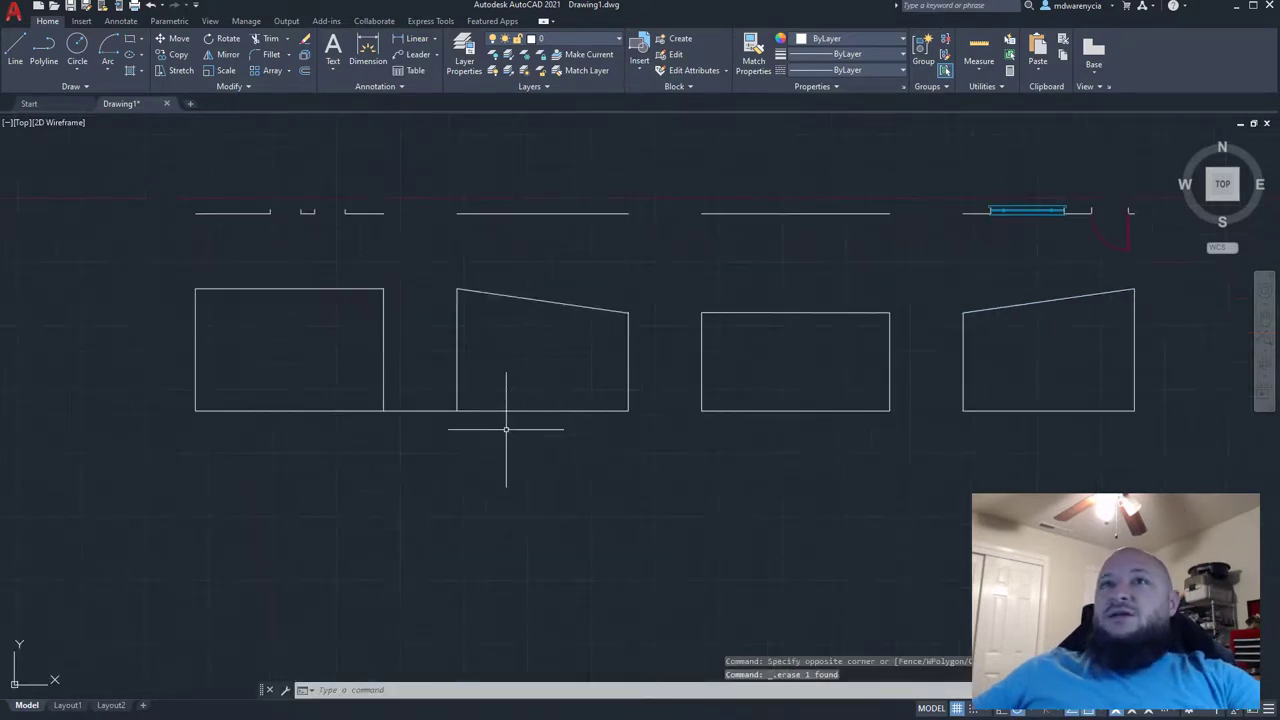
click(522, 457)
click(360, 381)
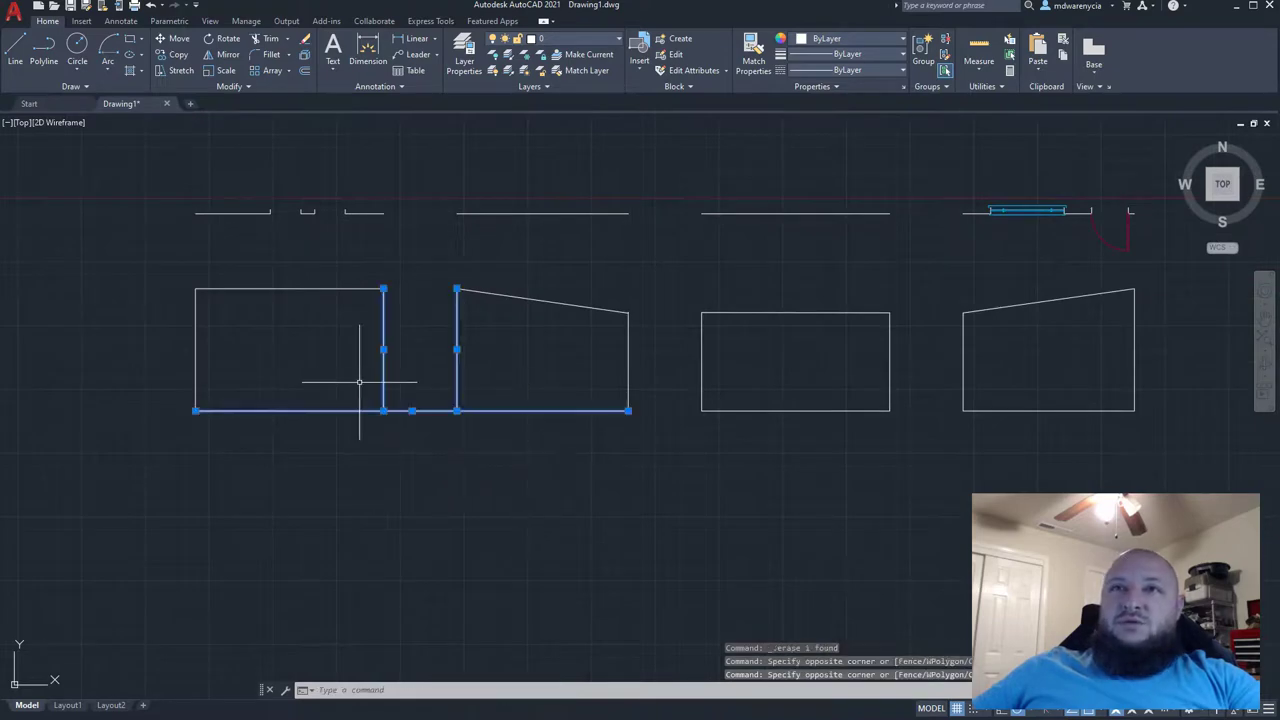
text(trim)
key(Return)
drag(430, 386, 434, 543)
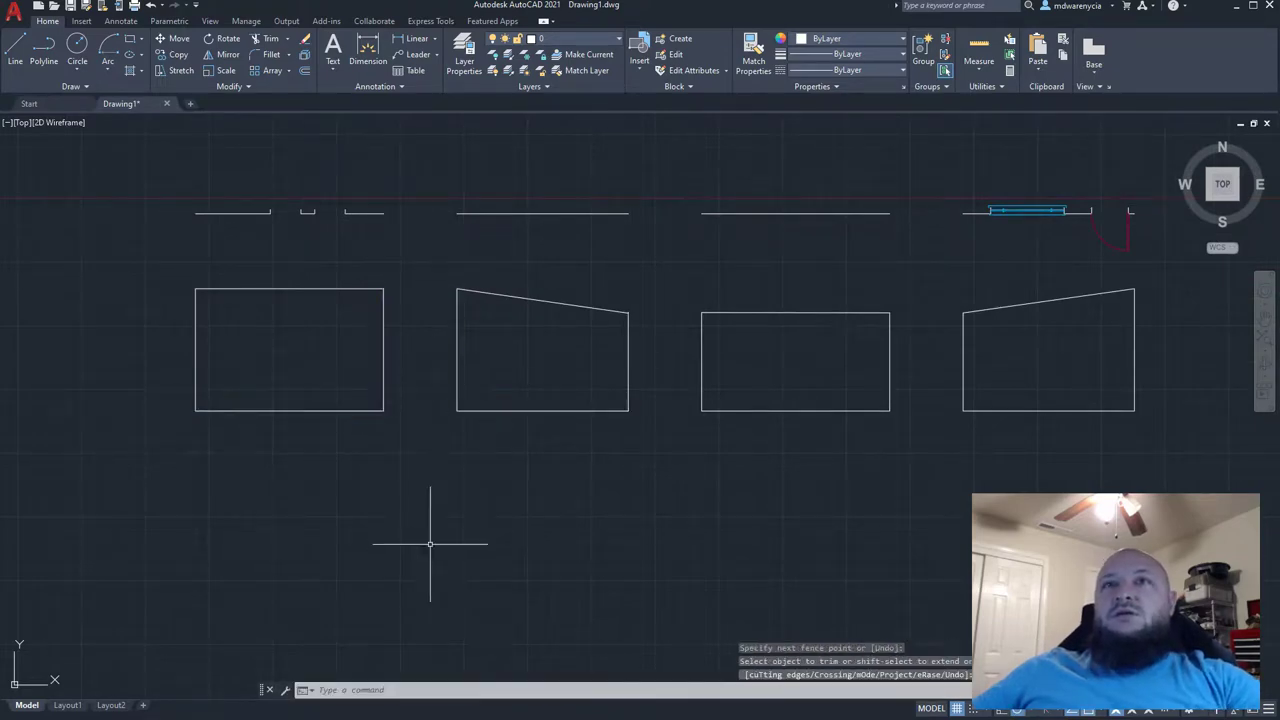
- Offset the first elevation's floor line upward 6'-8" to mark the opening height
scroll(469, 486, down, 4)
middle_drag(469, 486, 591, 463)
scroll(363, 295, up, 2)
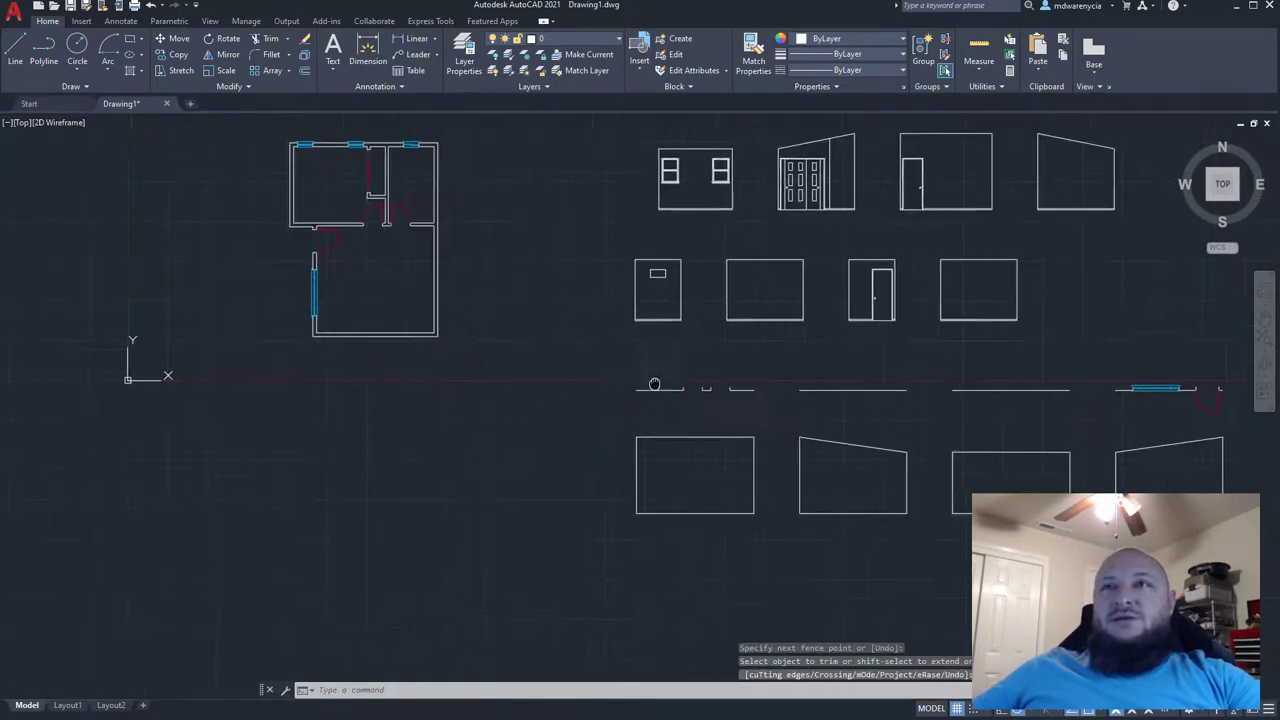
scroll(457, 371, up, 3)
key(Escape)
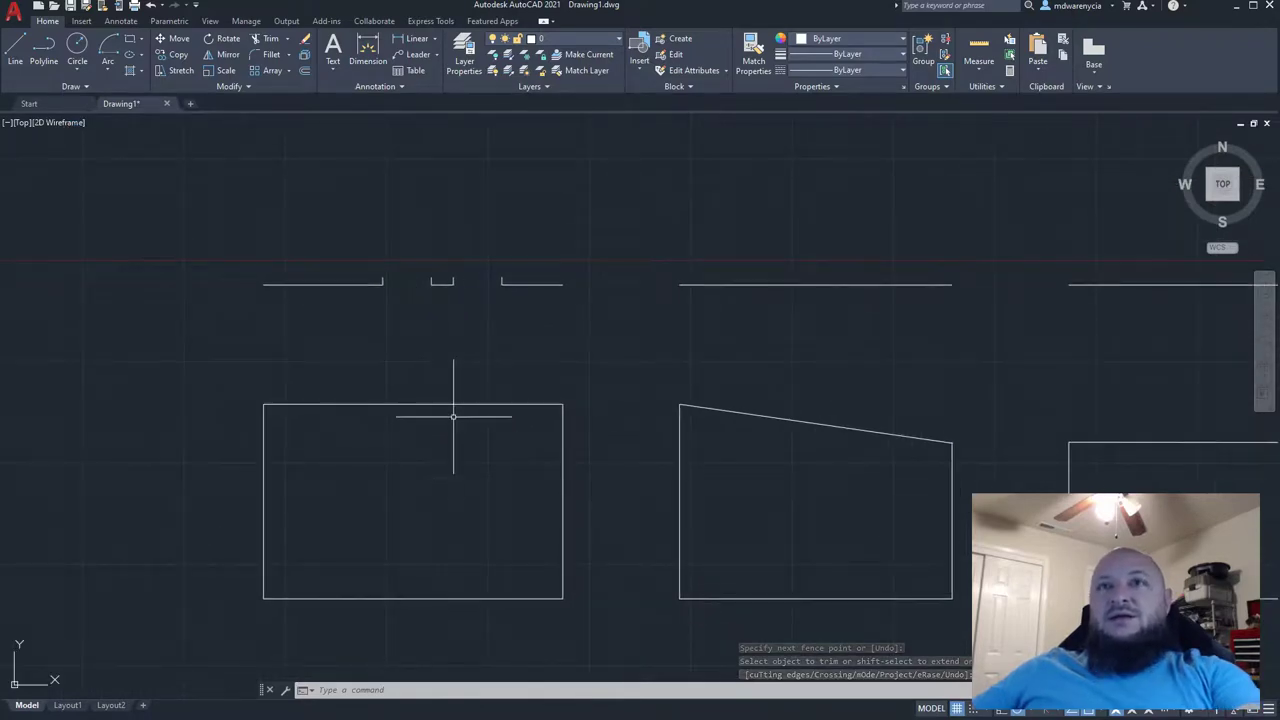
click(503, 623)
click(436, 593)
text(offse)
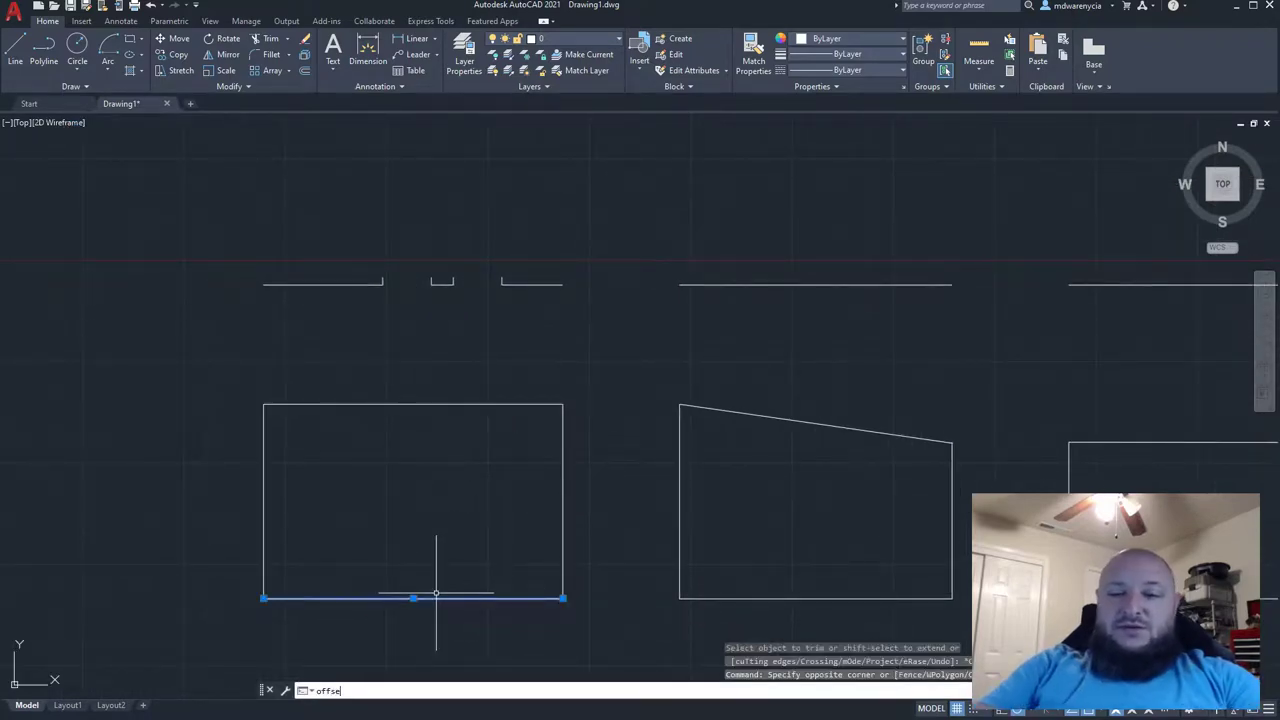
text(t)
key(Return)
key(Return)
click(396, 458)
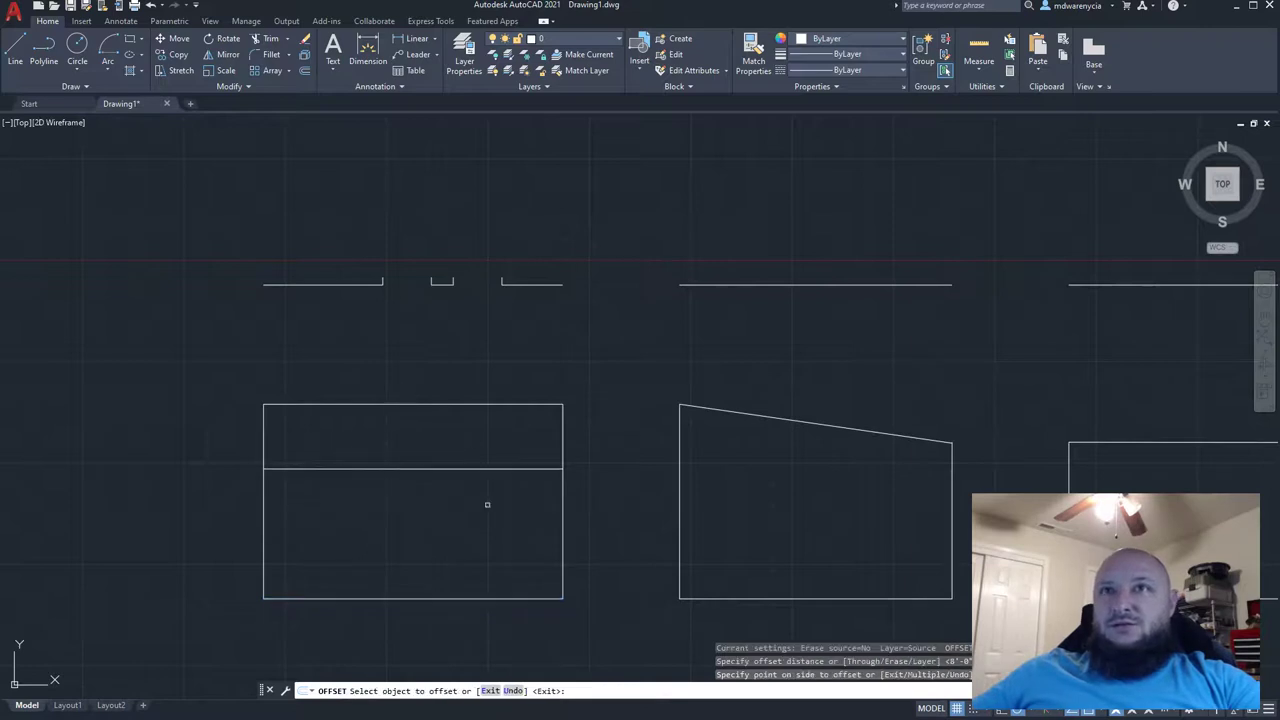
key(Escape)
- Offset the fourth elevation's floor line upward 6'-8" to mark the head height of its door
middle_drag(674, 521, 427, 519)
mouse_move(629, 533)
middle_down()
mouse_move(366, 537)
mouse_move(498, 527)
mouse_move(133, 514)
middle_up()
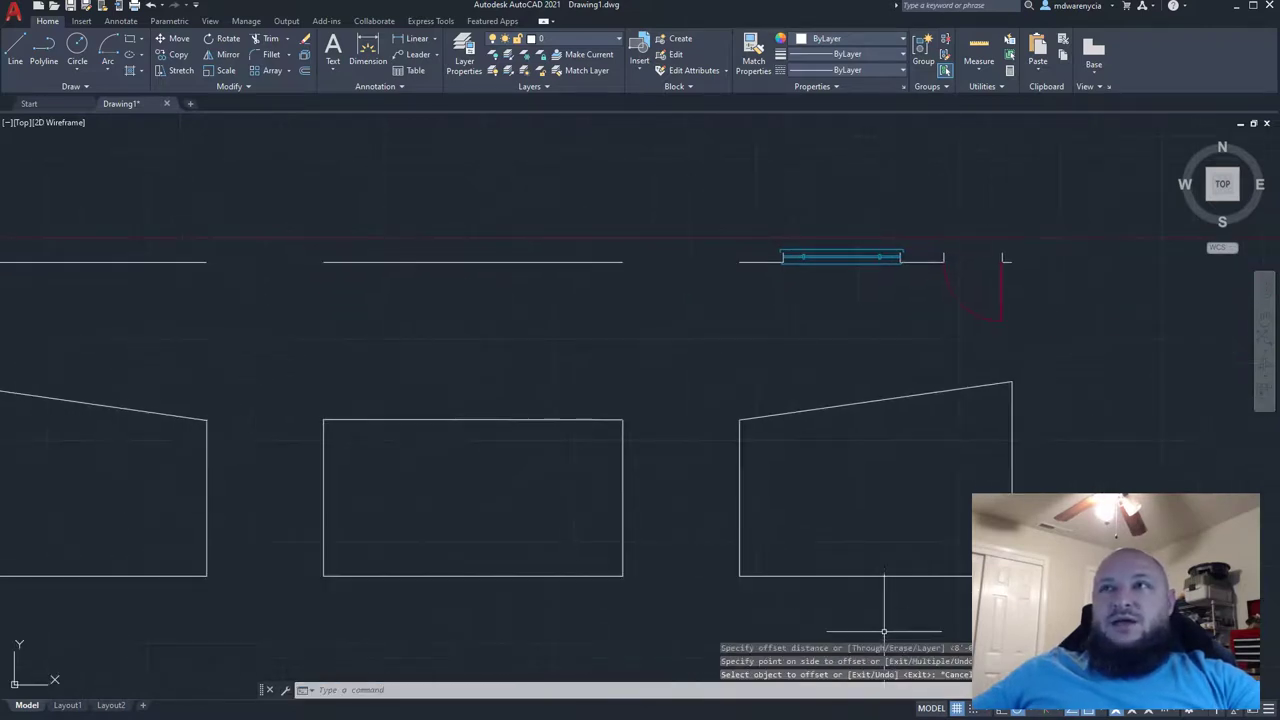
key(Escape)
click(906, 614)
click(792, 502)
text(of)
key(Return)
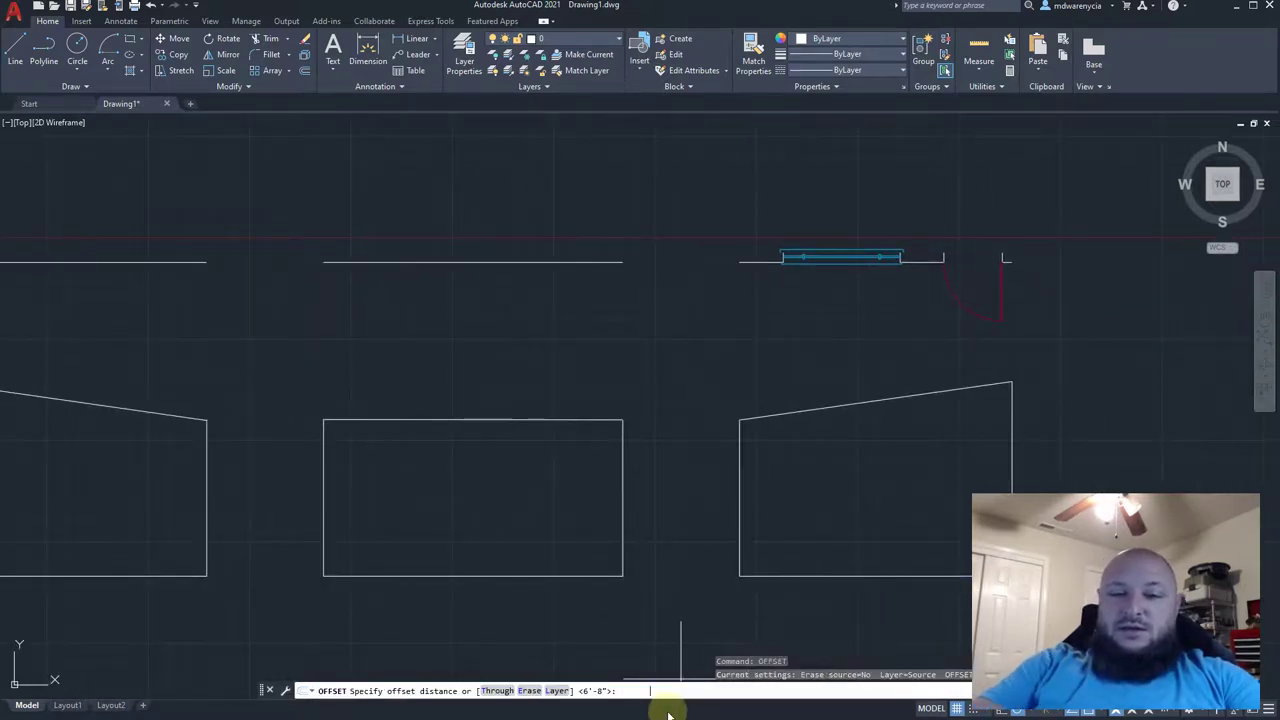
key(Return)
click(866, 525)
key(Escape)
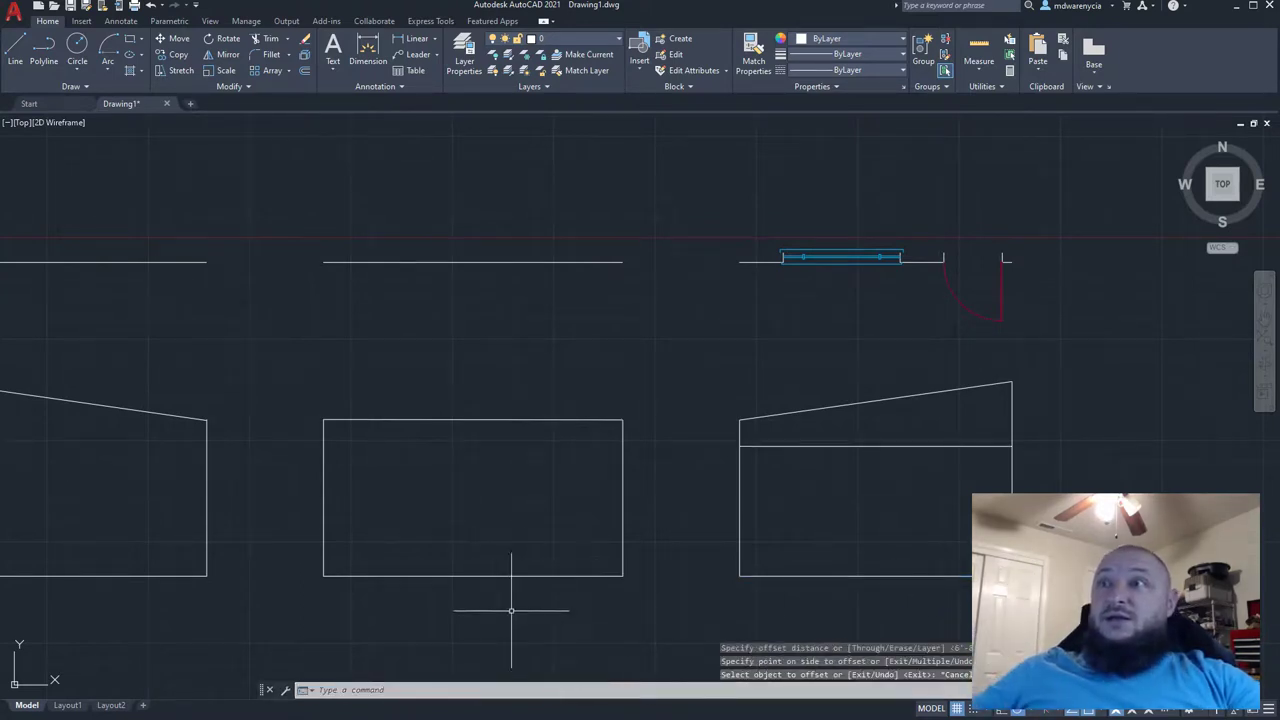
- Draw a vertical line from the left jamb of the first wall's left opening down to the elevation's floor line
mouse_move(205, 507)
middle_down()
mouse_move(539, 391)
mouse_move(816, 450)
middle_up()
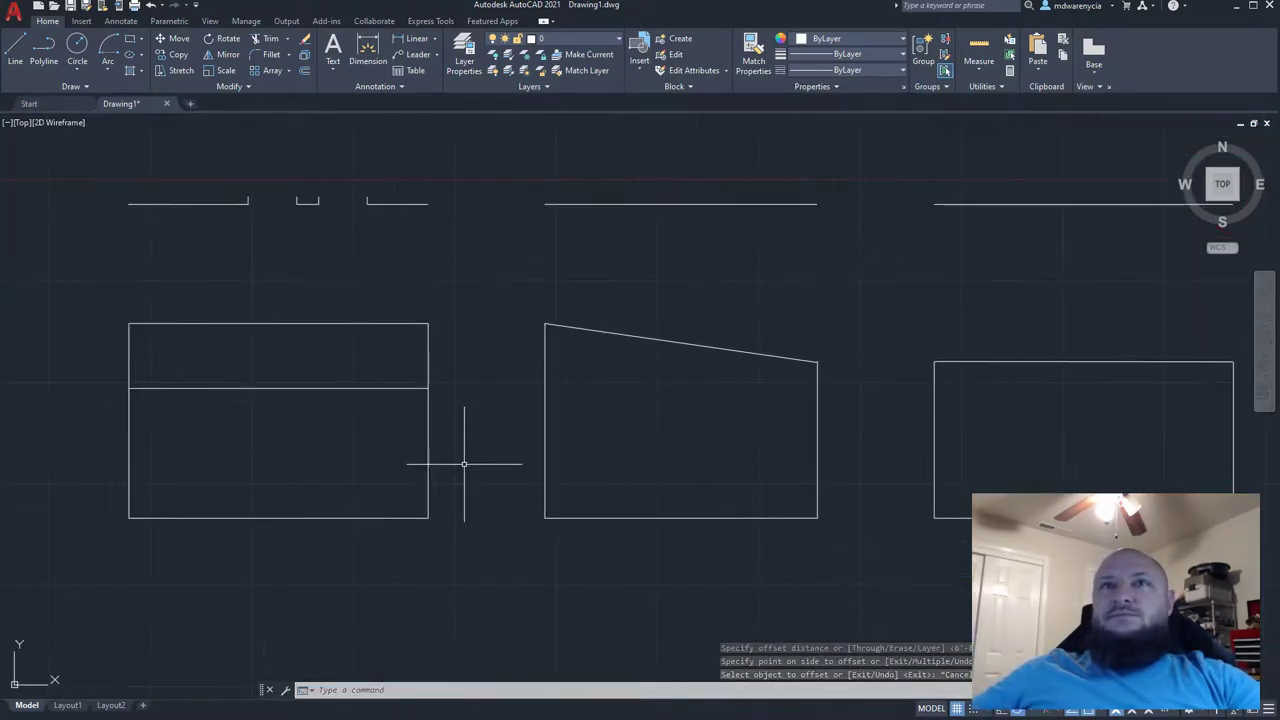
middle_drag(463, 466, 485, 467)
text(l)
key(Return)
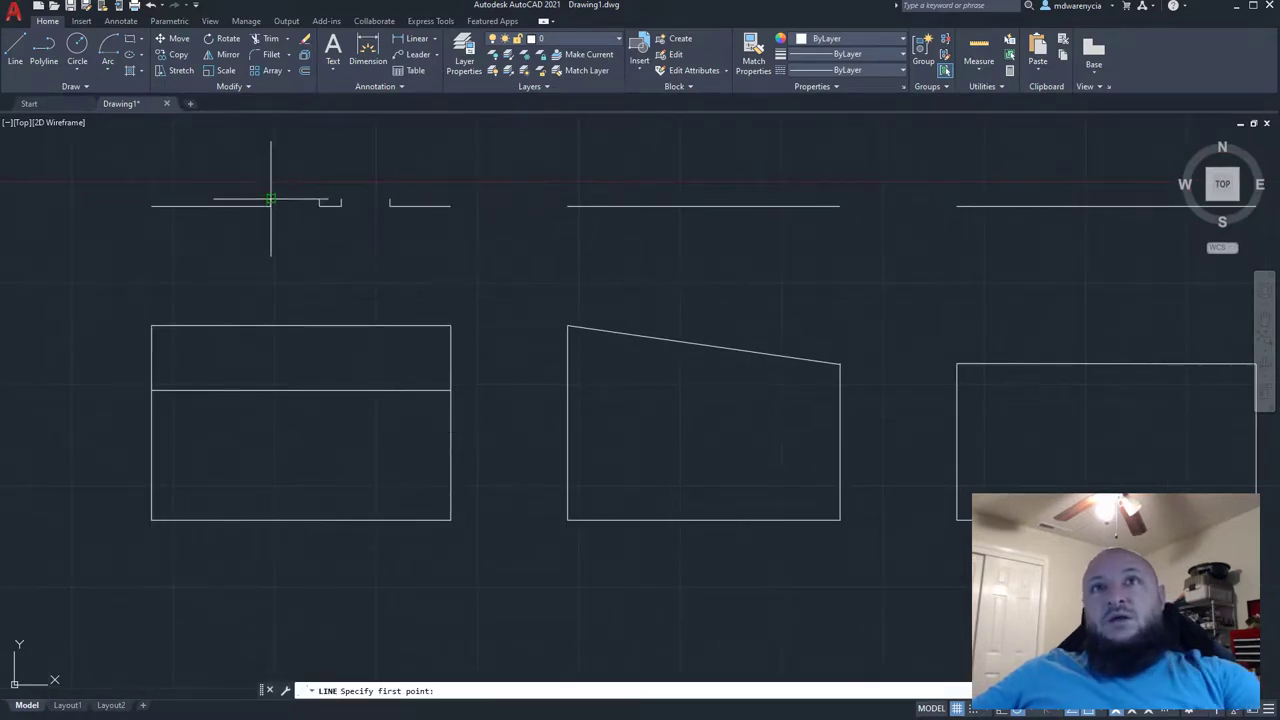
click(271, 520)
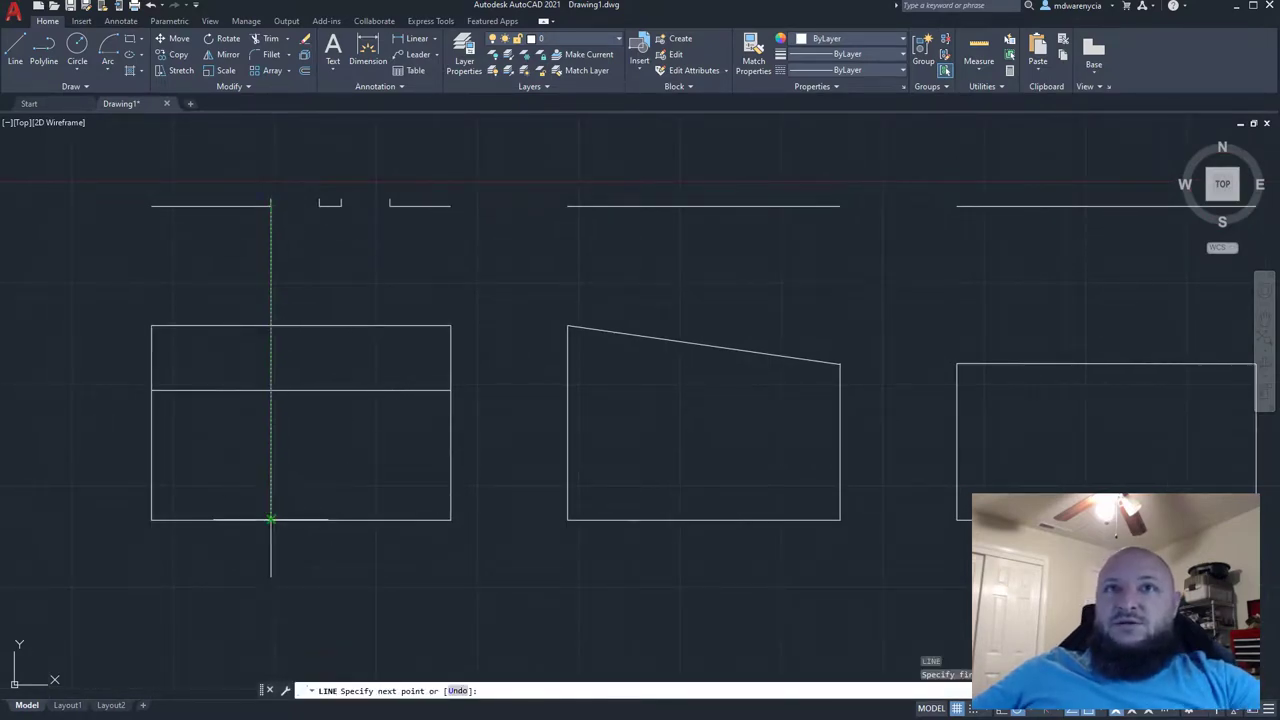
key(Return)
key(Return)
- Examine the door and baseboard in the finished elevations of the other rooms
scroll(320, 203, down, 5)
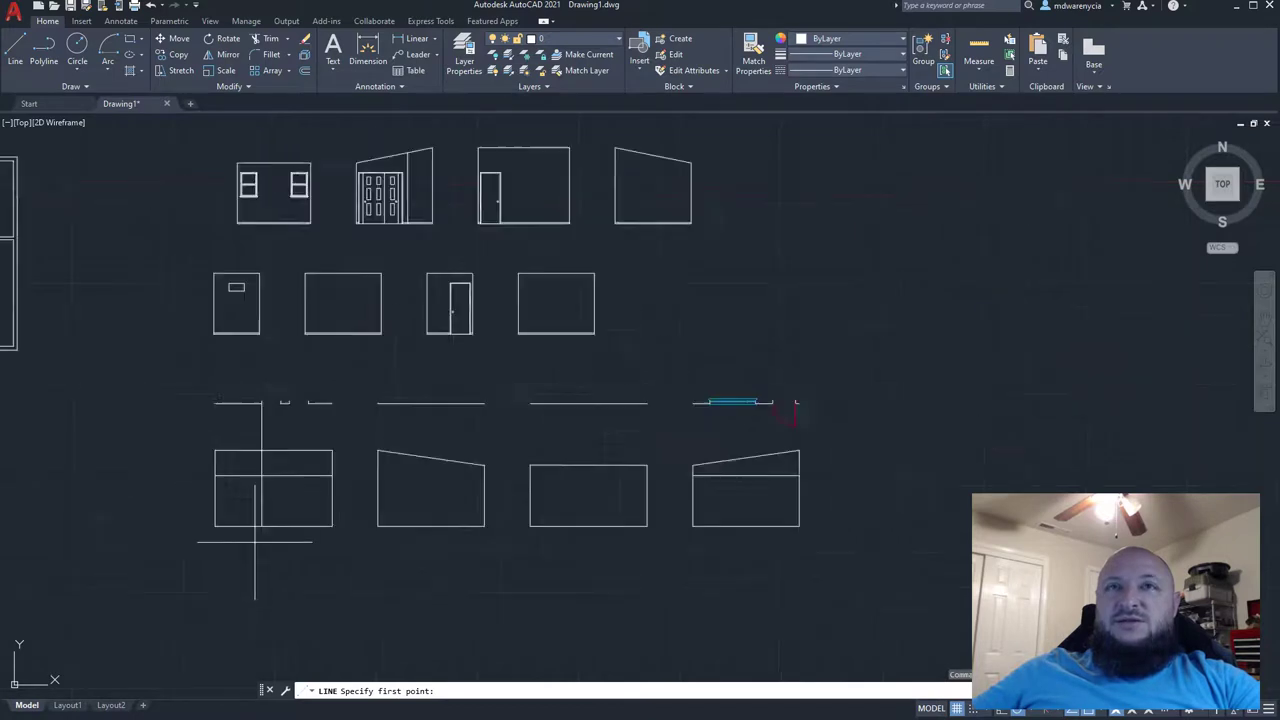
key(Escape)
scroll(491, 277, up, 5)
scroll(420, 320, down, 3)
middle_drag(474, 352, 425, 527)
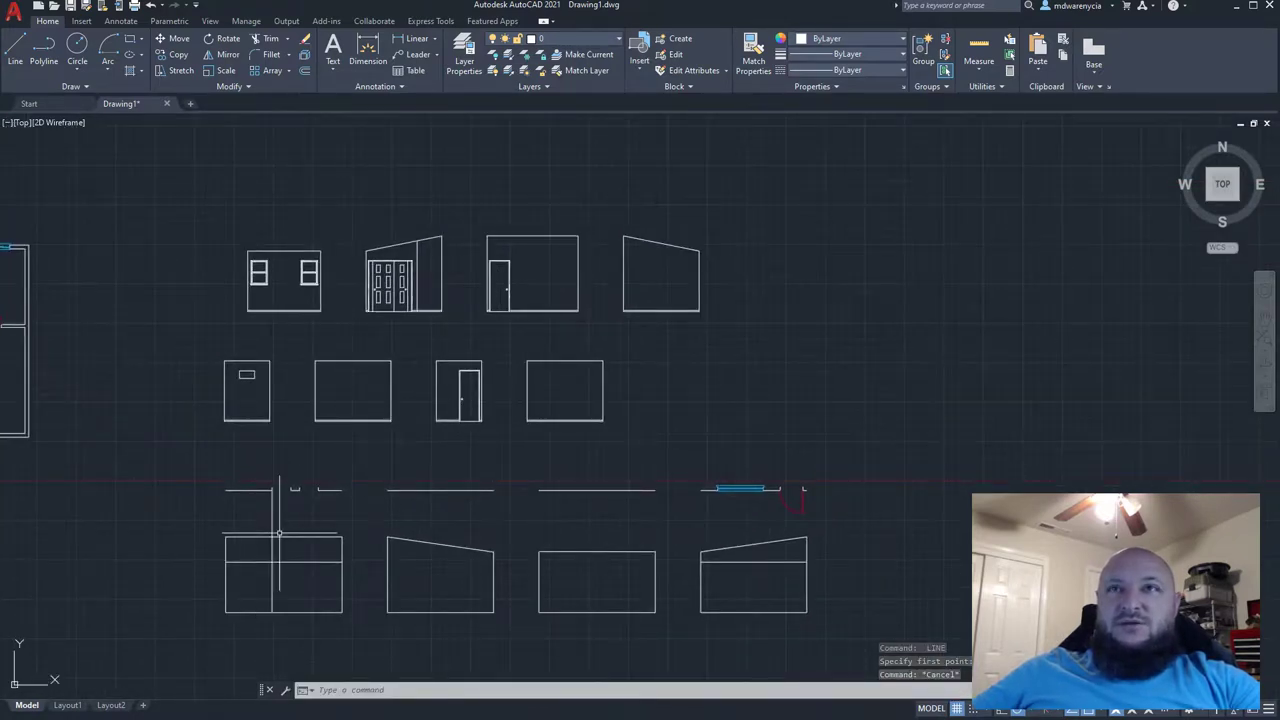
scroll(467, 440, up, 3)
middle_drag(436, 200, 407, 241)
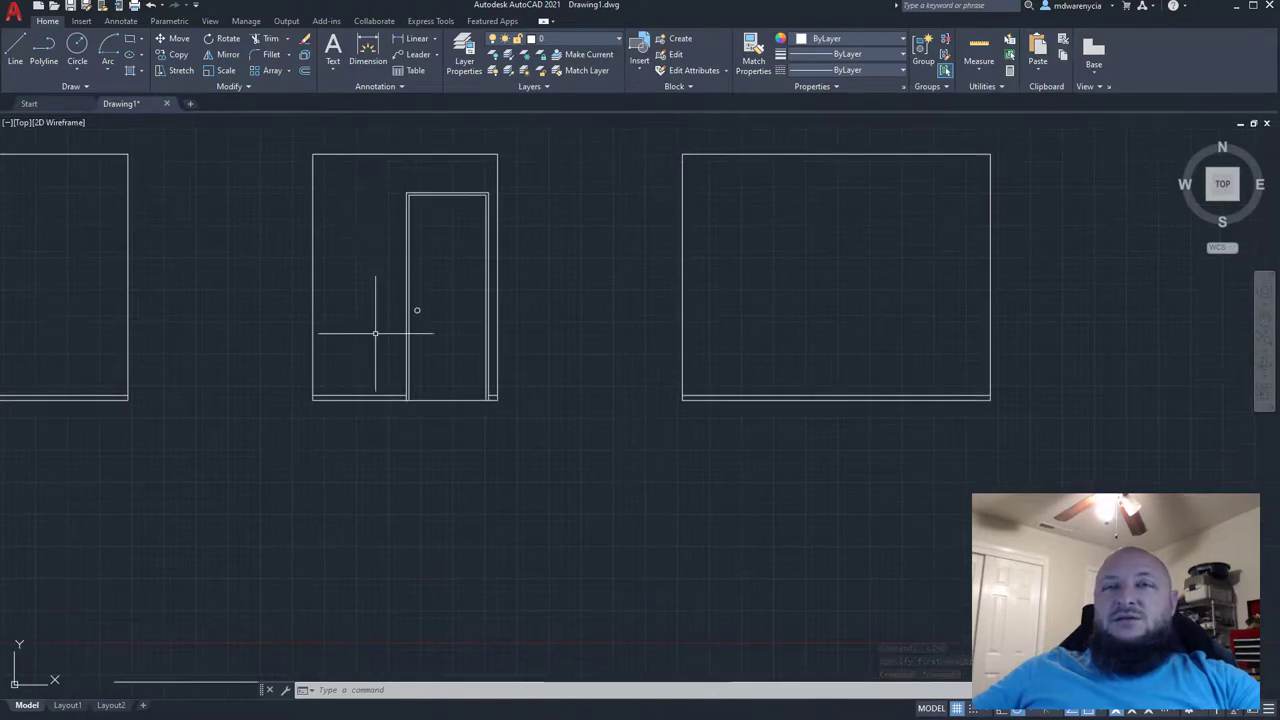
scroll(375, 333, down, 3)
middle_drag(247, 553, 346, 468)
click(350, 467)
click(328, 434)
text(o)
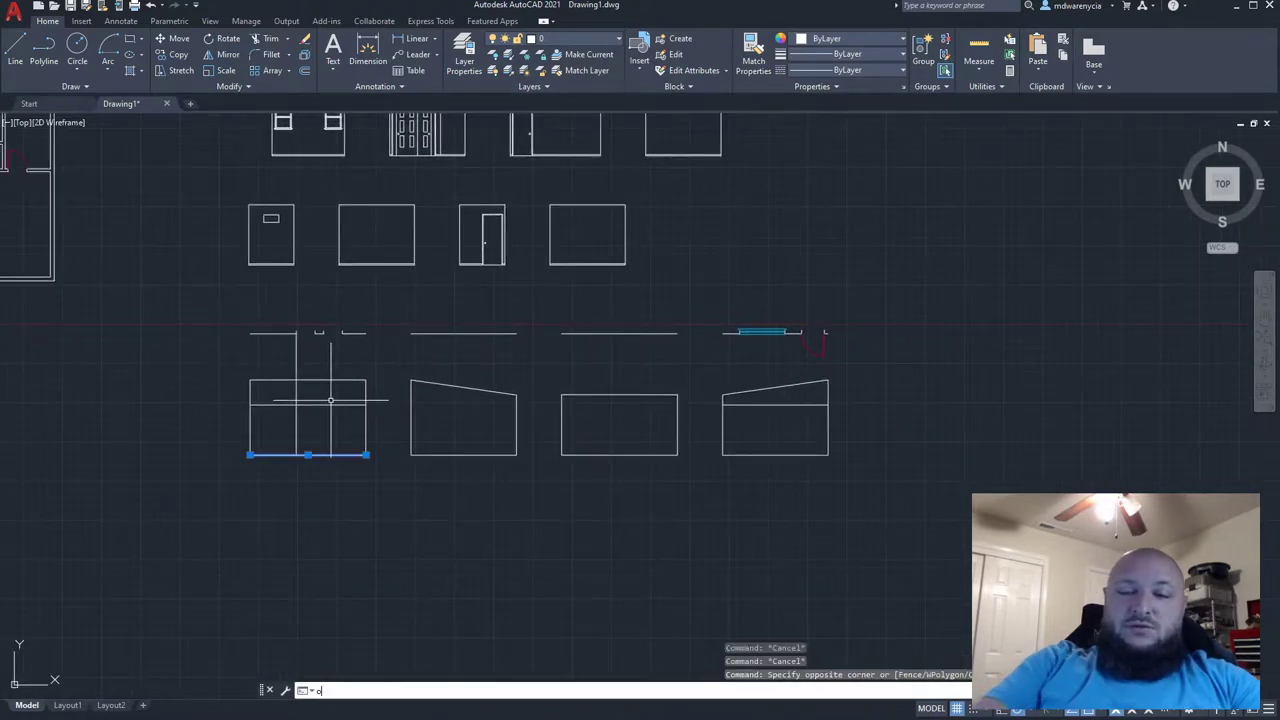
text(ffset)
key(Return)
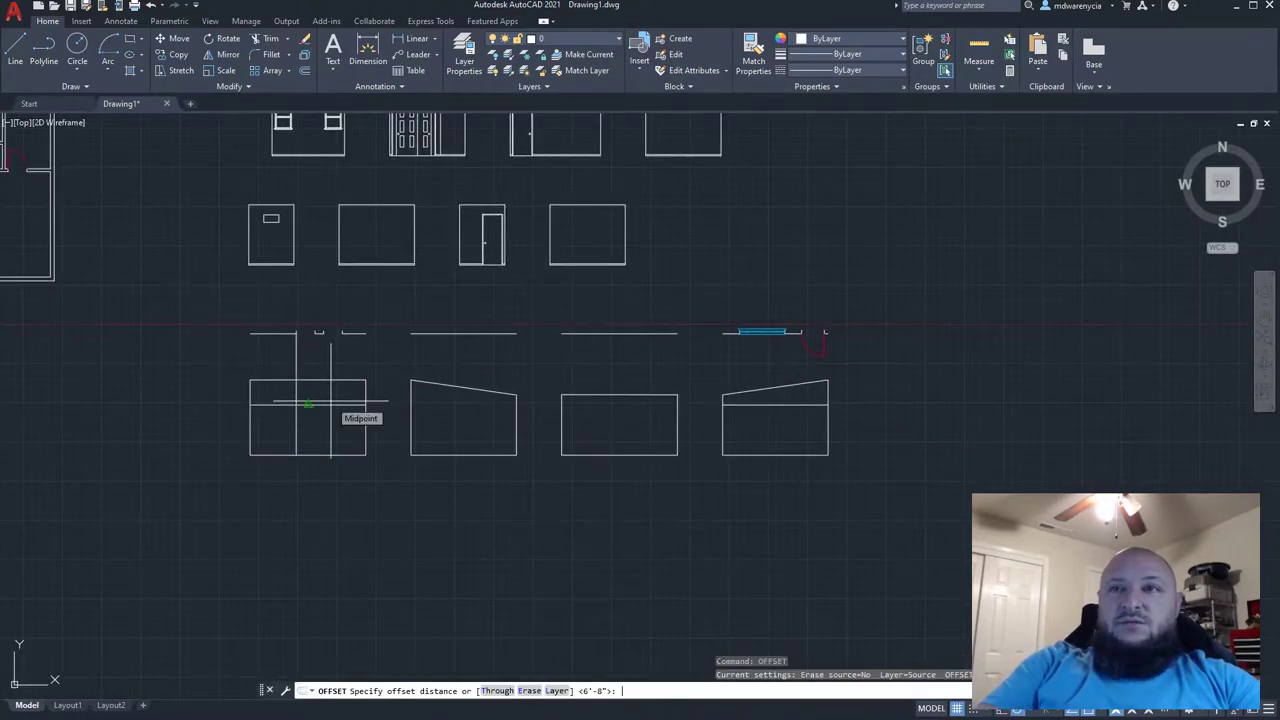
key(Escape)
scroll(463, 294, up, 3)
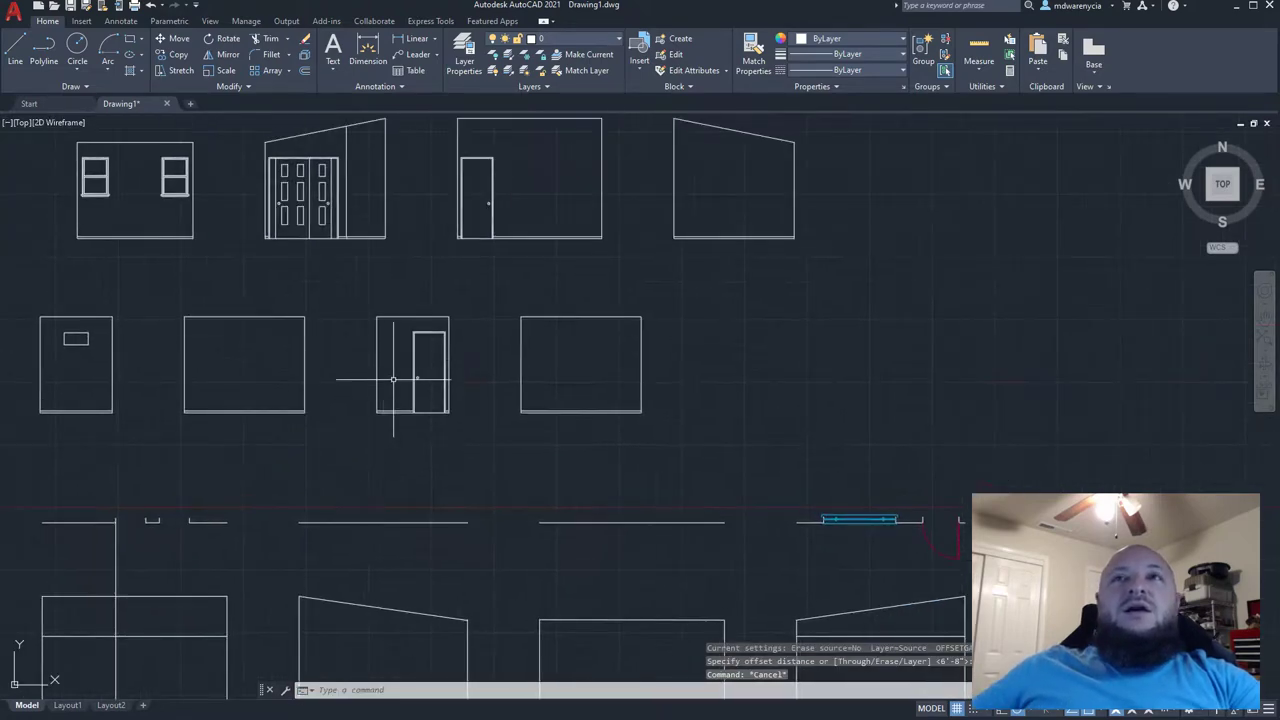
- Copy the framed door from the second row's third elevation onto the jamb line at the first lower elevation's floor line
scroll(390, 357, up, 3)
scroll(426, 338, down, 5)
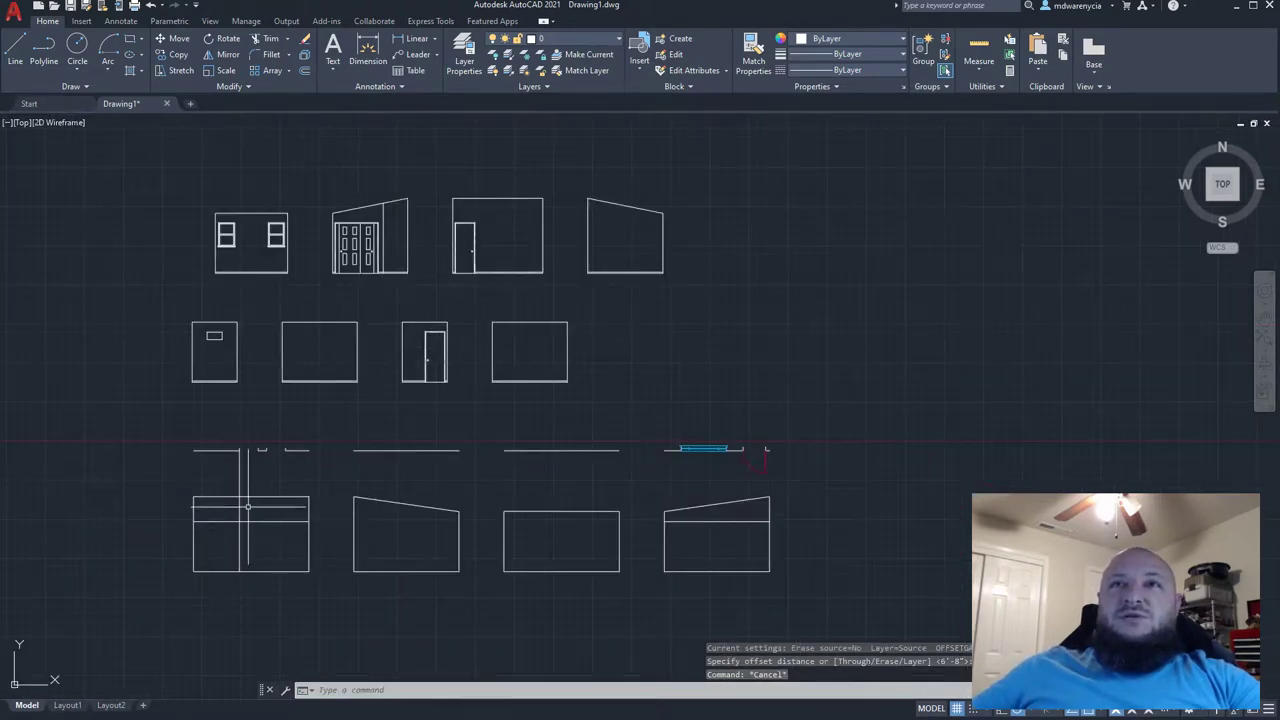
scroll(420, 318, up, 8)
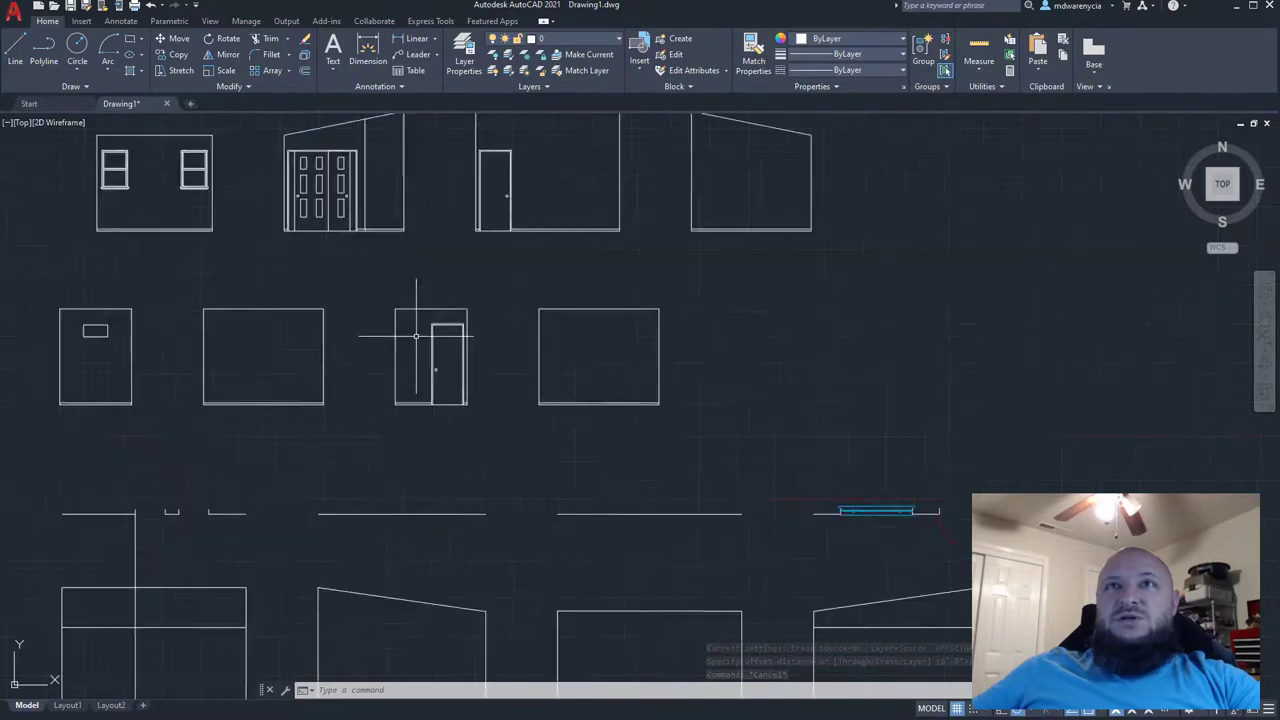
click(414, 318)
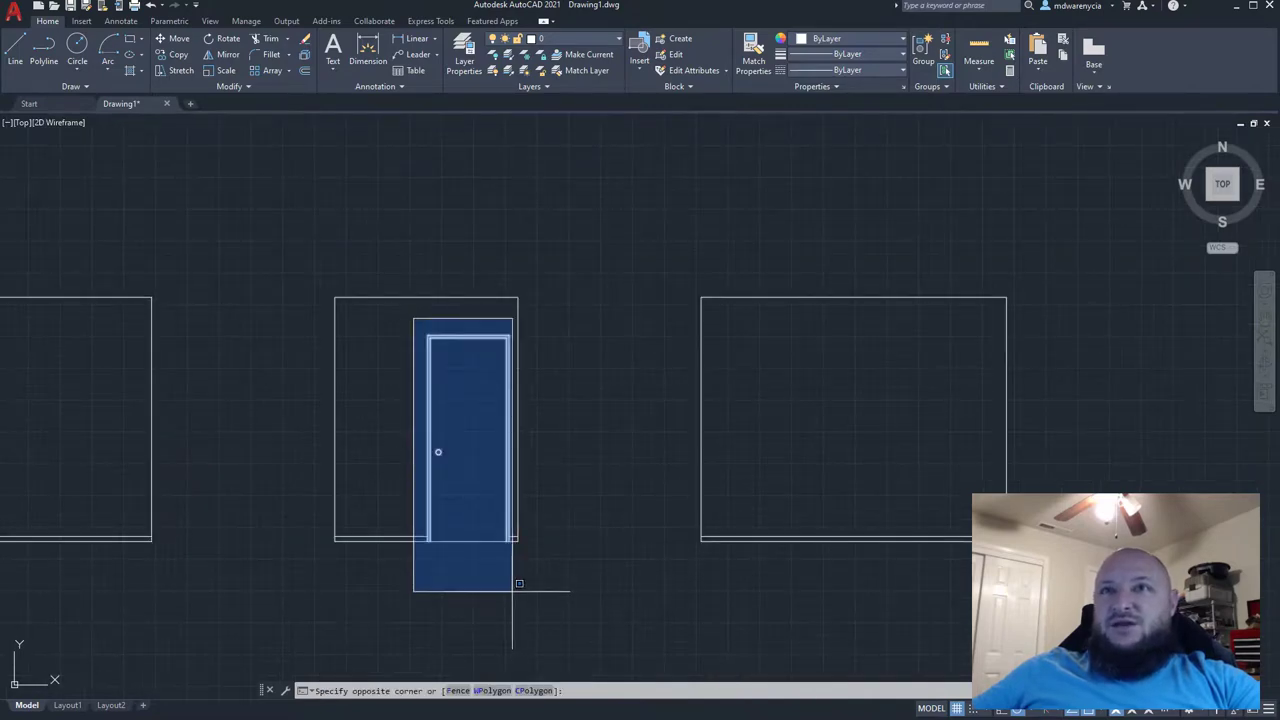
click(513, 591)
scroll(466, 562, up, 4)
text(co)
key(Return)
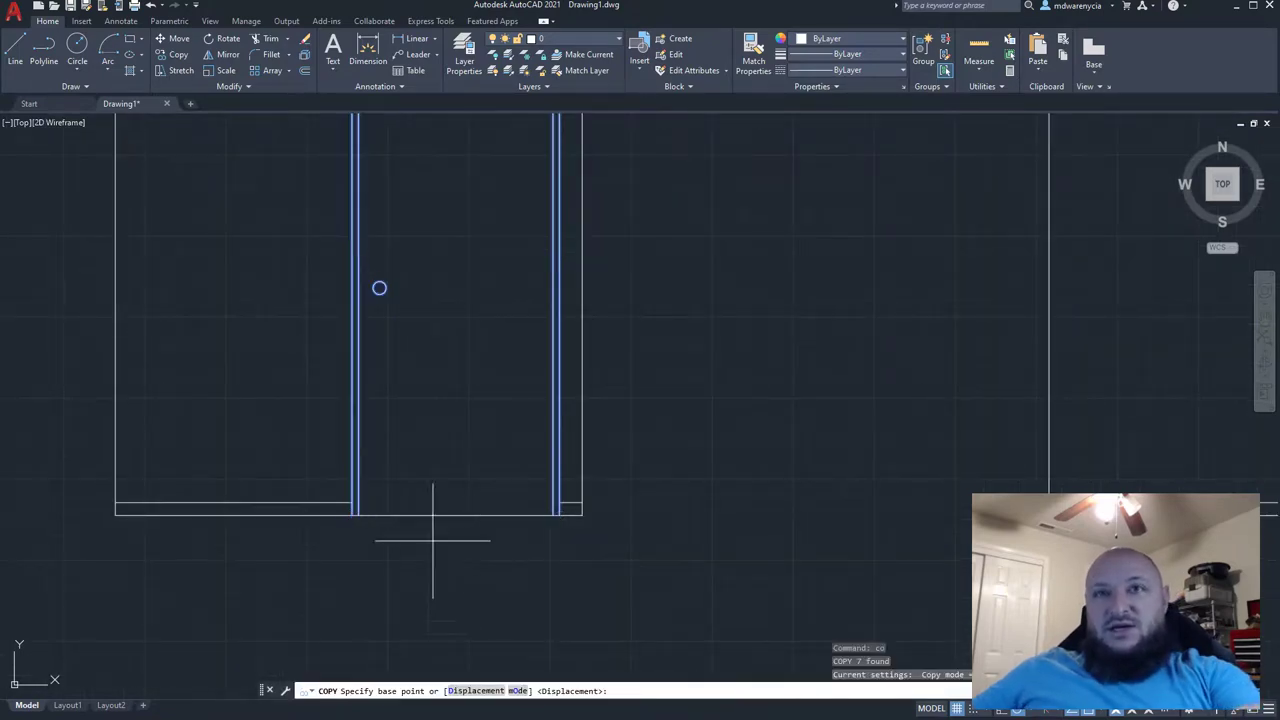
click(358, 514)
scroll(366, 366, down, 6)
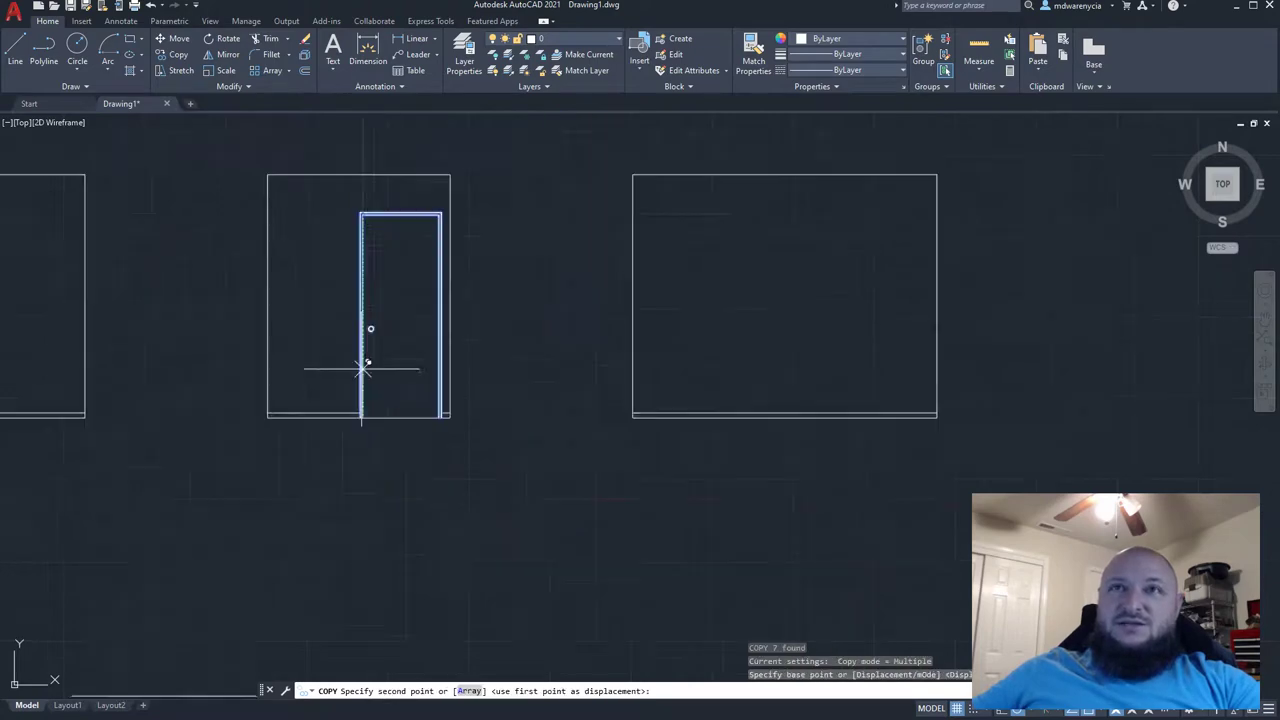
scroll(290, 400, up, 4)
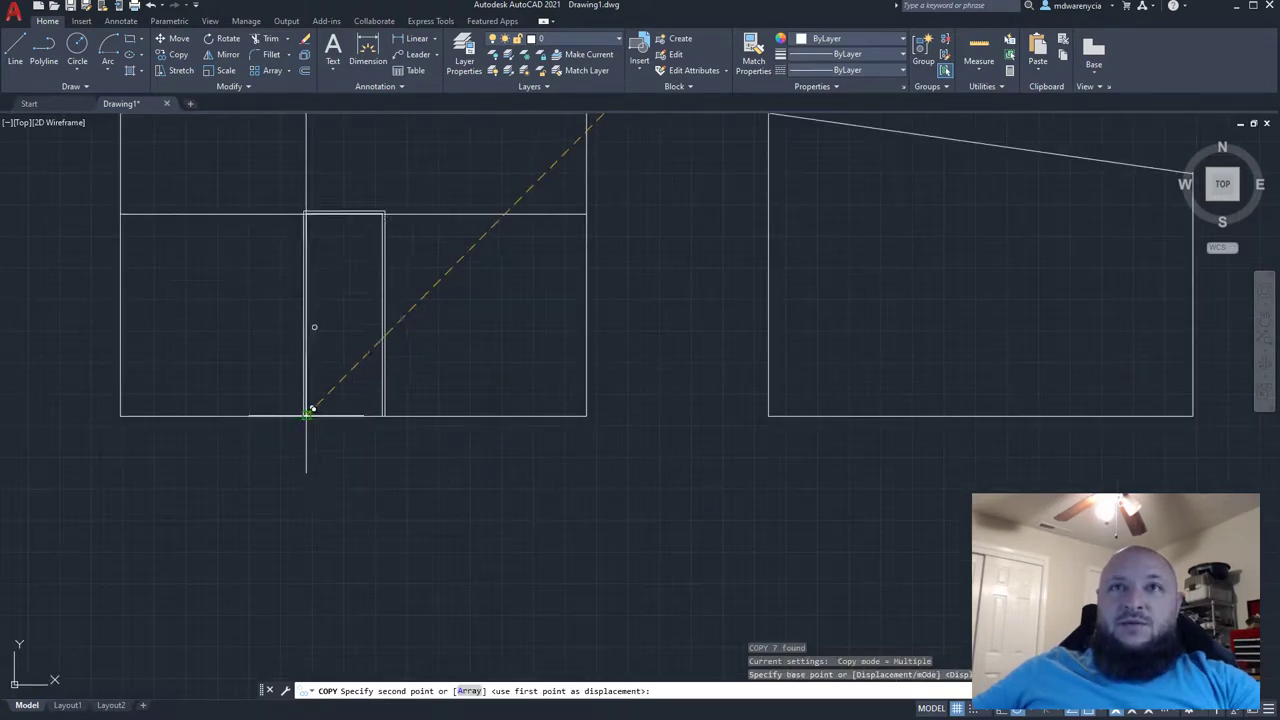
scroll(312, 411, up, 6)
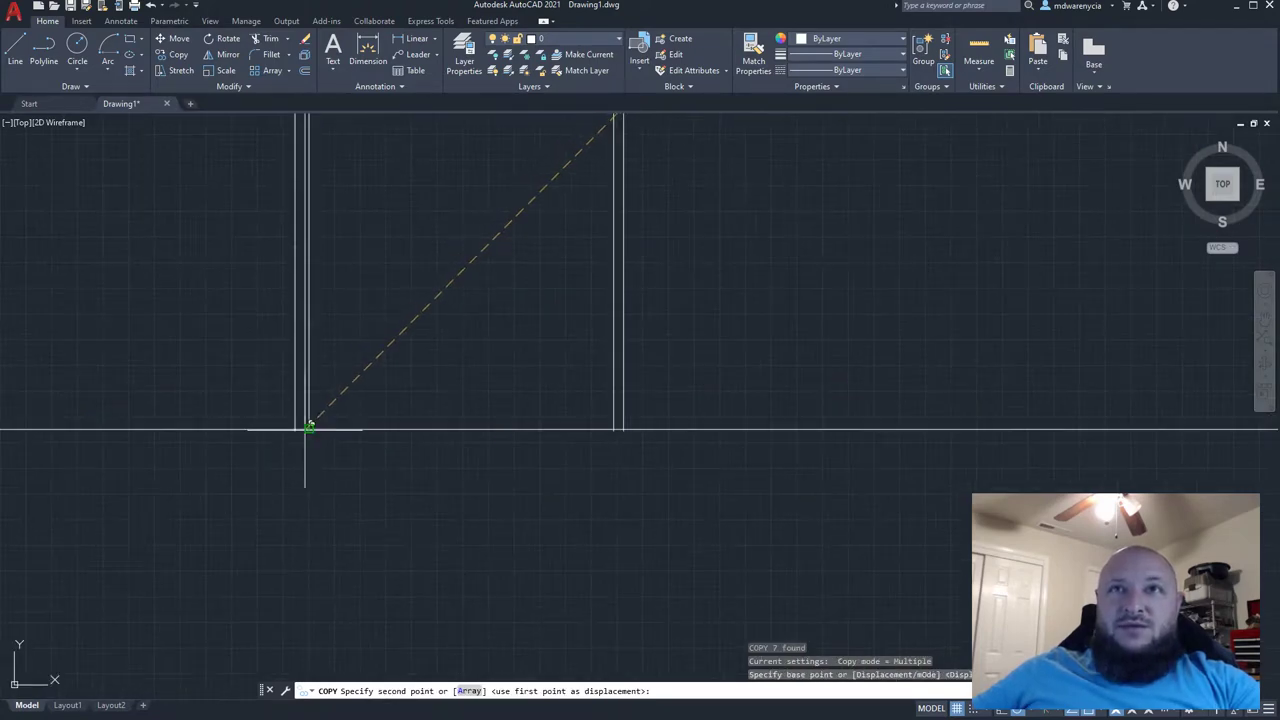
click(309, 428)
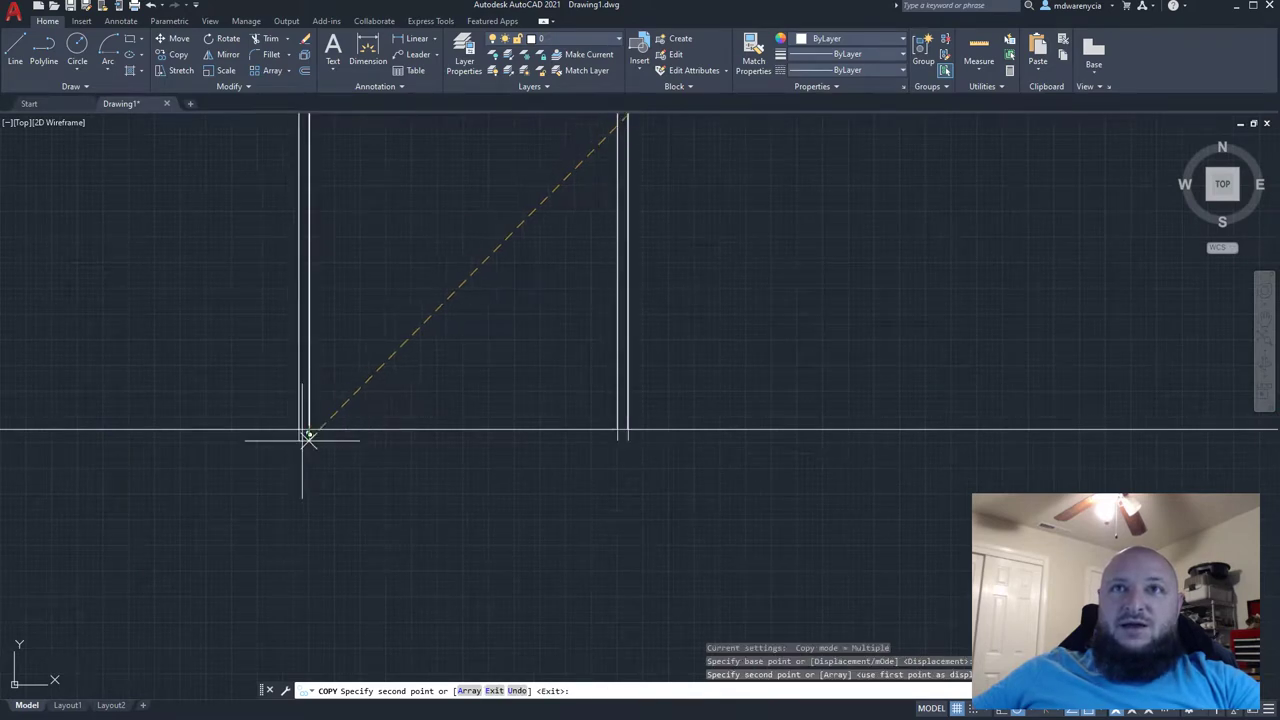
key(Escape)
key(Escape)
- Erase the 6'-8" head line and the vertical jamb projection line from the first lower elevation
scroll(305, 441, down, 6)
middle_drag(325, 449, 323, 506)
click(323, 359)
click(269, 337)
key(Delete)
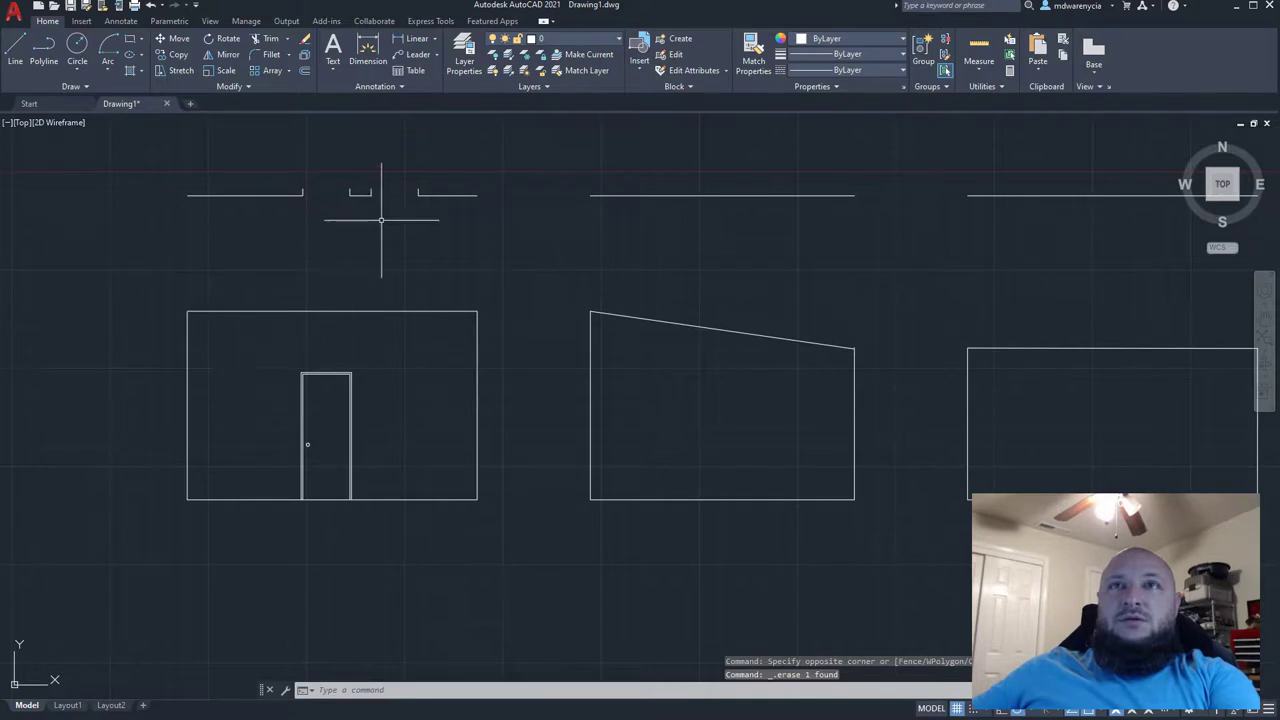
- Mirror the copied door about a vertical axis through the midpoint of the short wall between the two openings, keeping the original
click(371, 471)
click(233, 321)
text(mir)
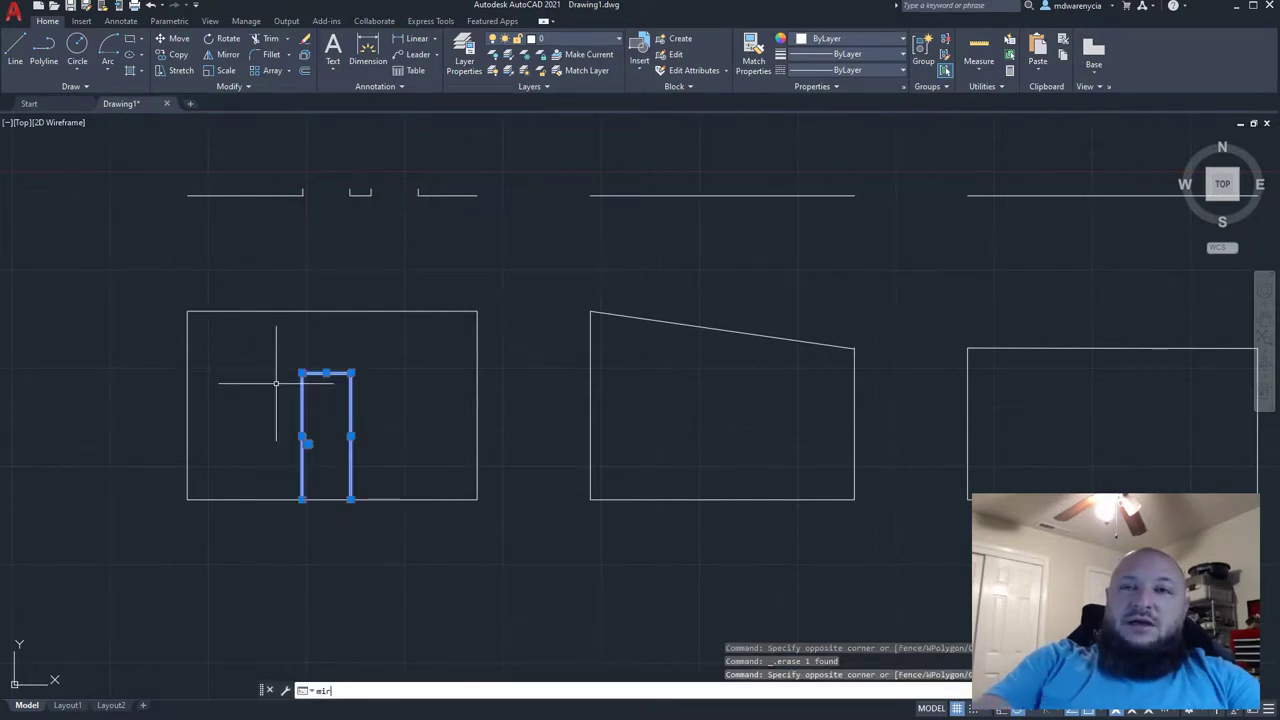
text(ror)
key(Return)
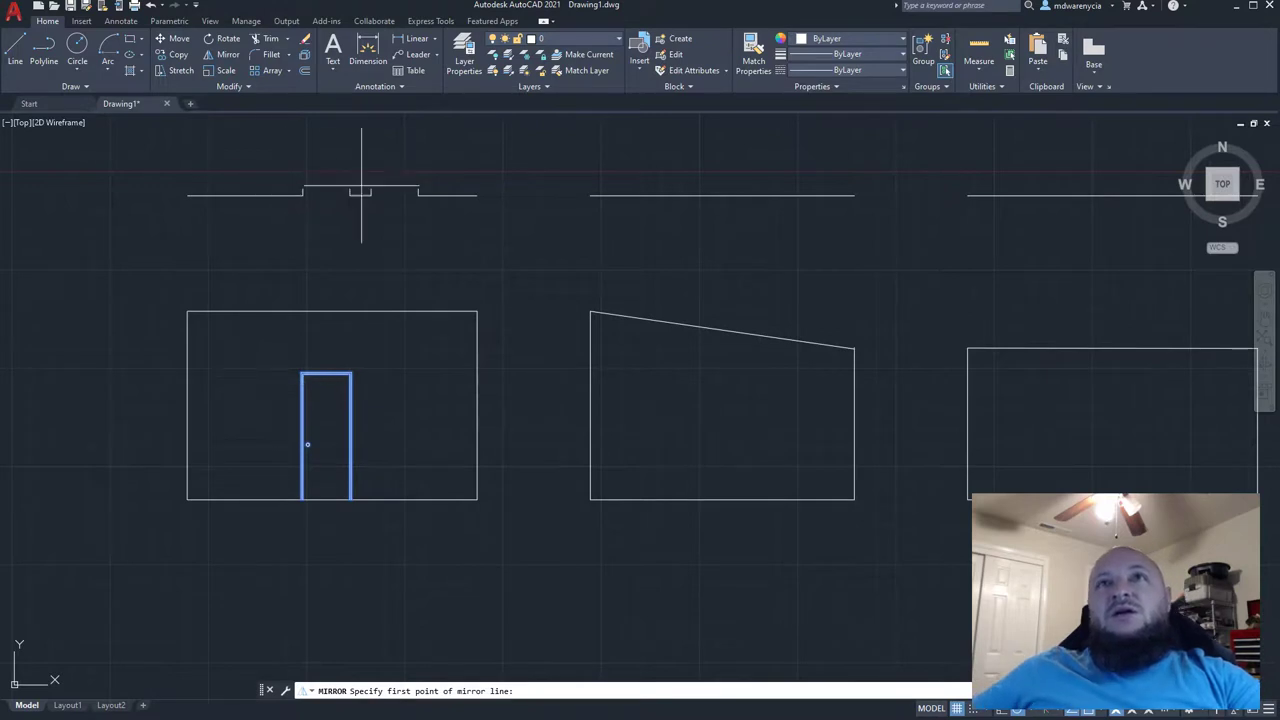
click(361, 194)
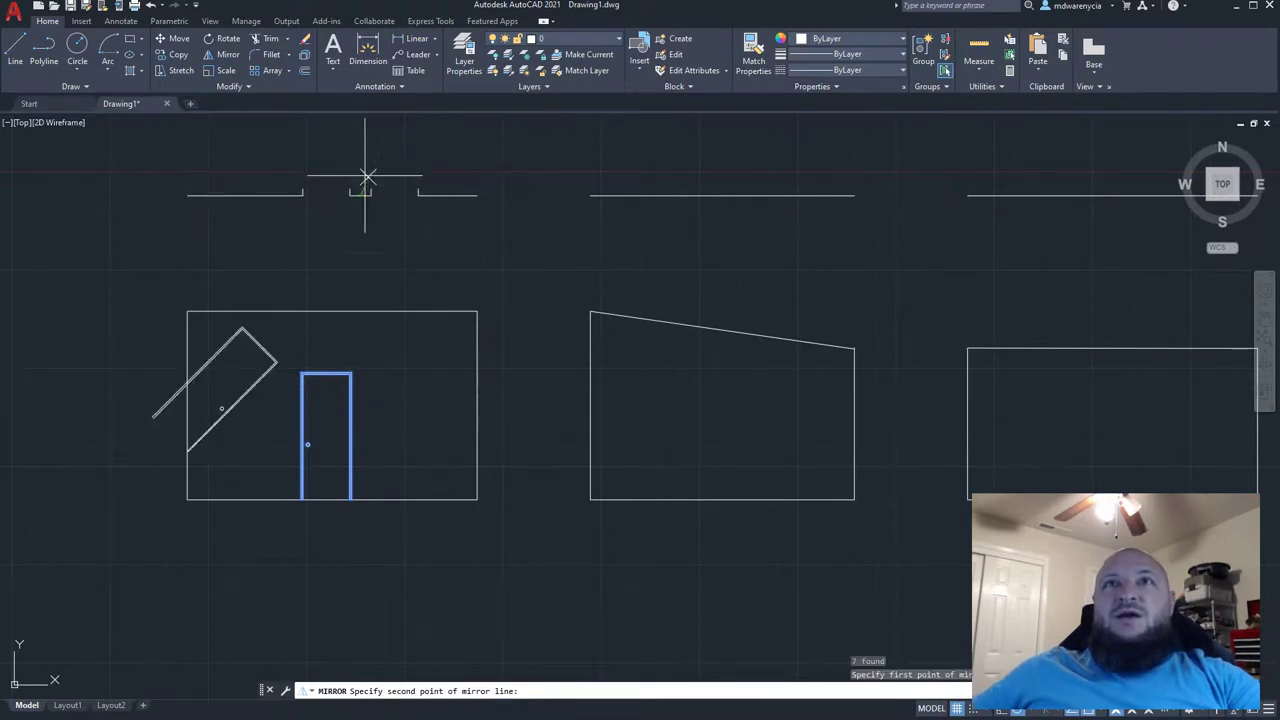
click(360, 143)
middle_drag(324, 205, 591, 543)
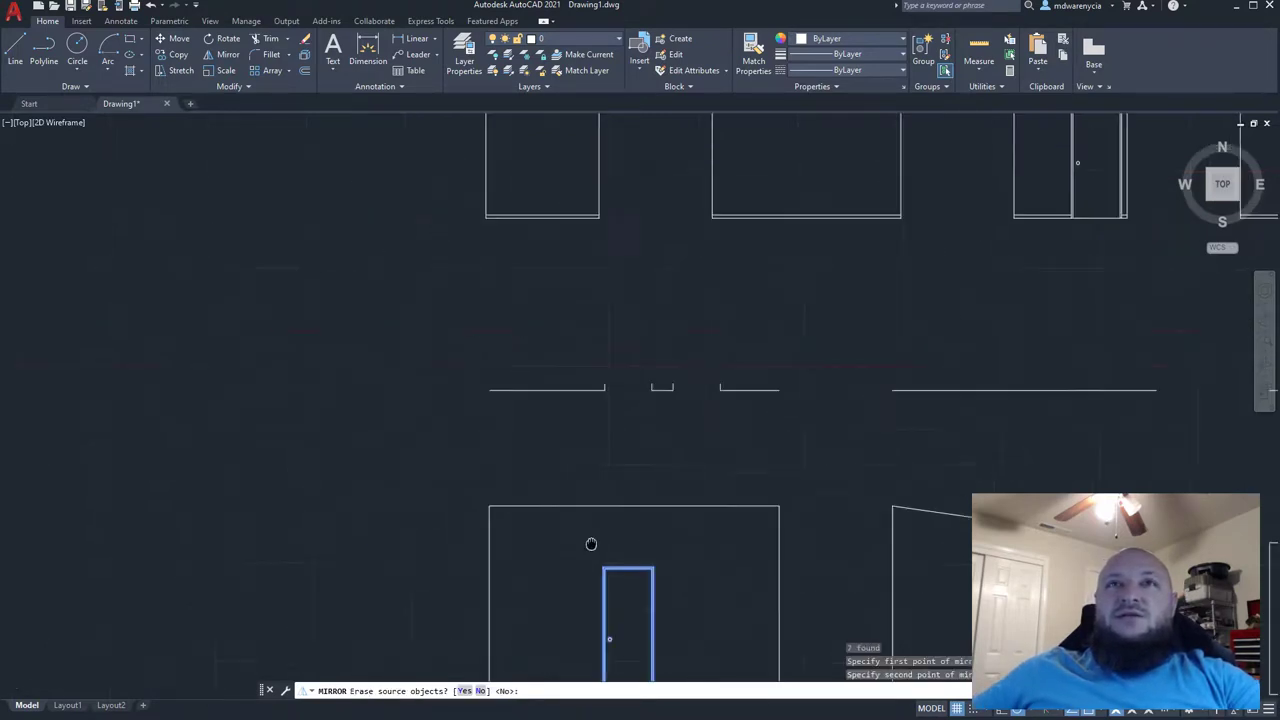
scroll(450, 440, down, 2)
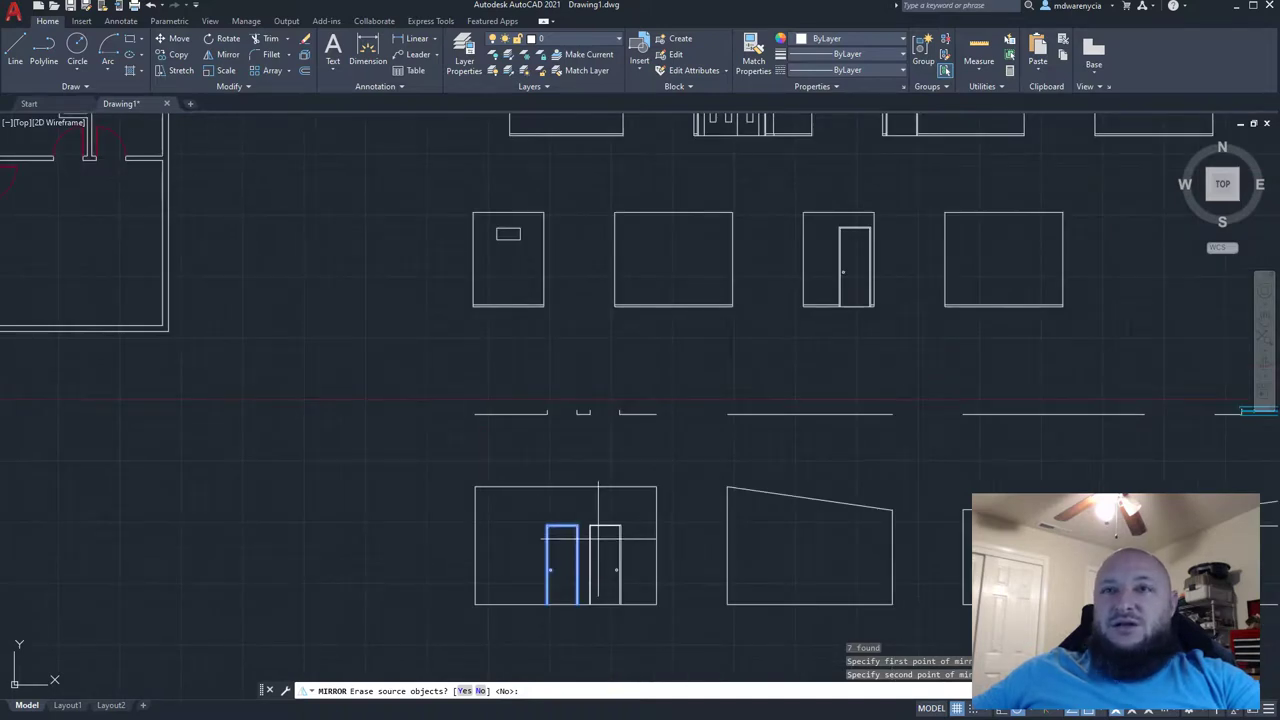
key(Return)
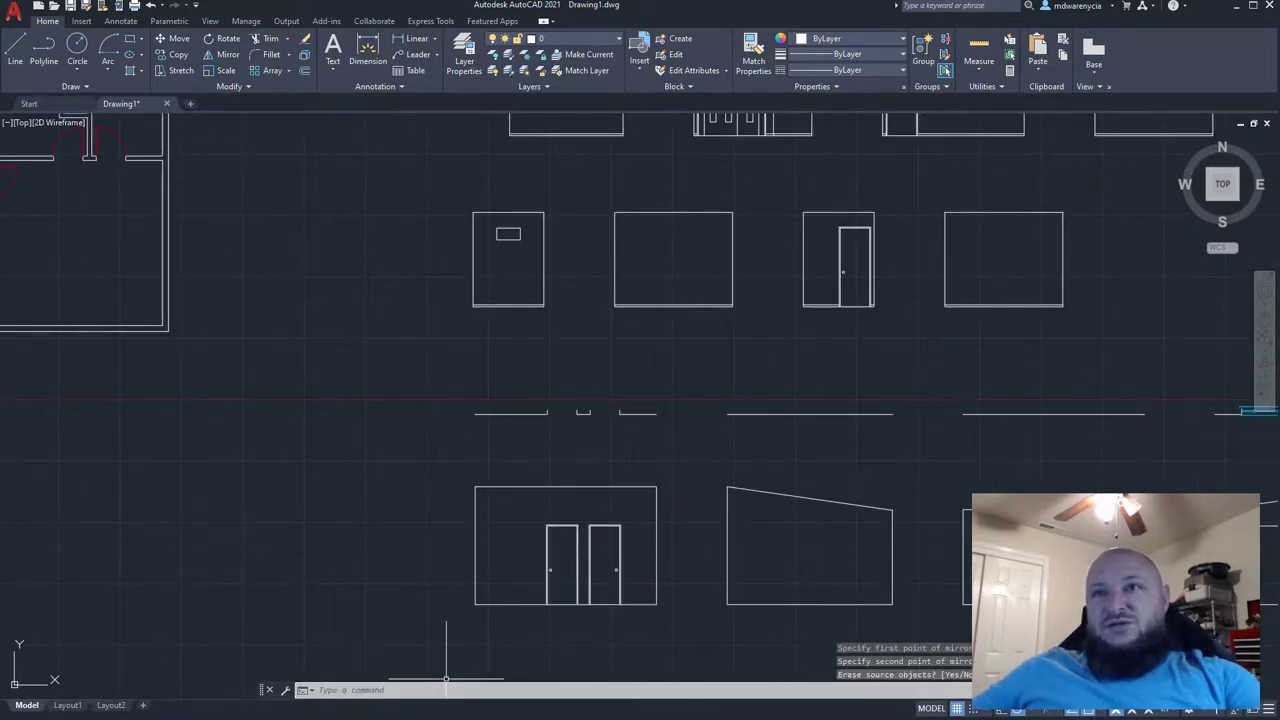
middle_drag(720, 572, 443, 471)
key(Escape)
middle_drag(366, 509, 263, 492)
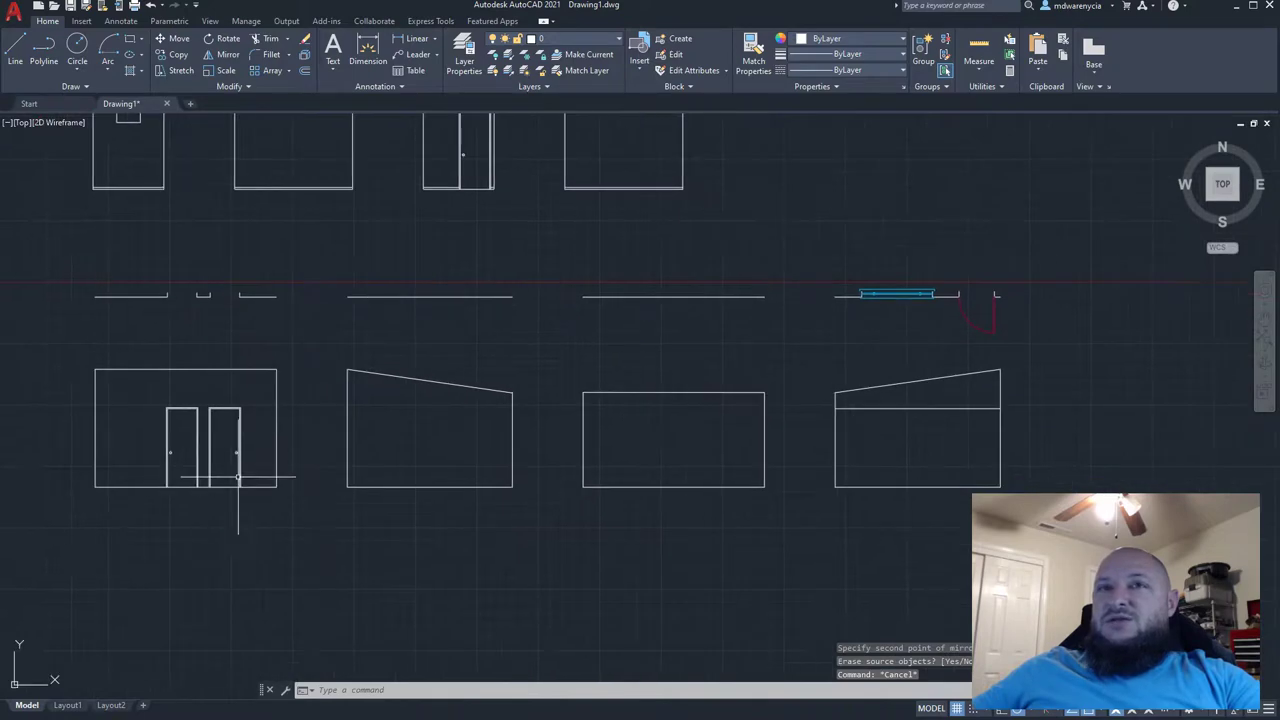
middle_drag(830, 450, 614, 460)
mouse_move(705, 451)
middle_down()
mouse_move(471, 457)
mouse_move(691, 552)
mouse_move(406, 498)
middle_up()
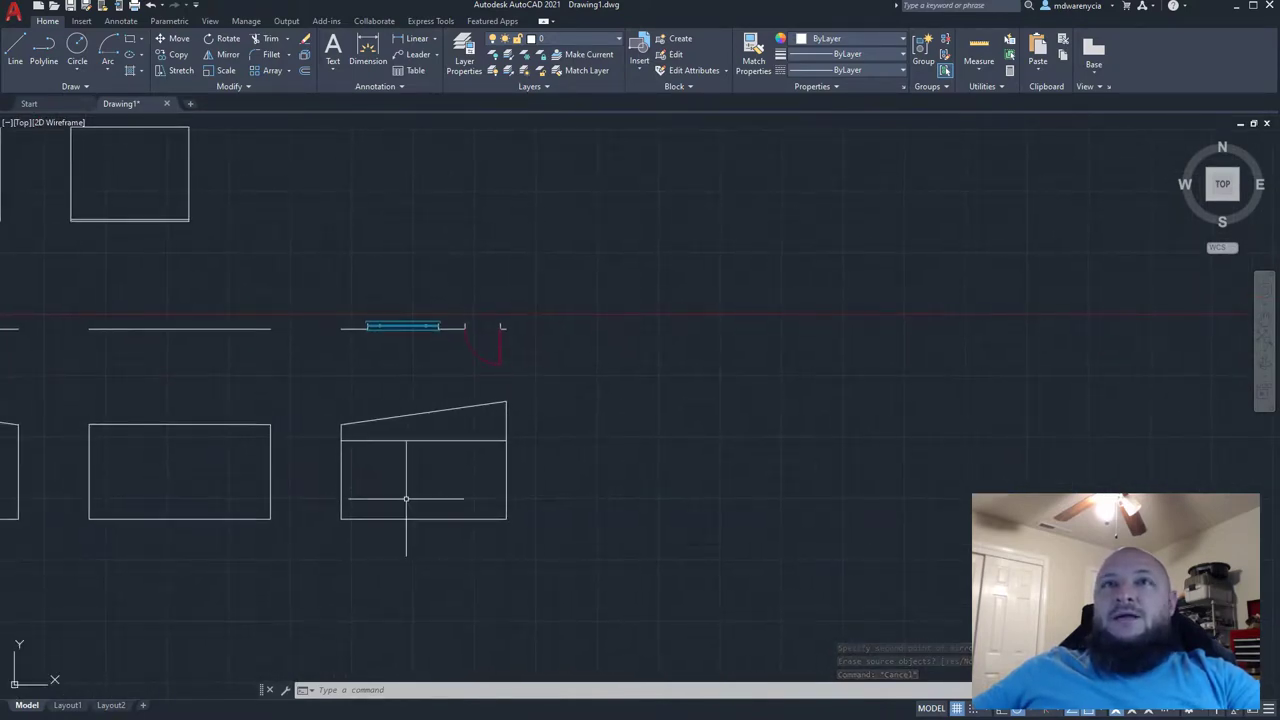
scroll(385, 520, up, 2)
scroll(360, 390, up, 2)
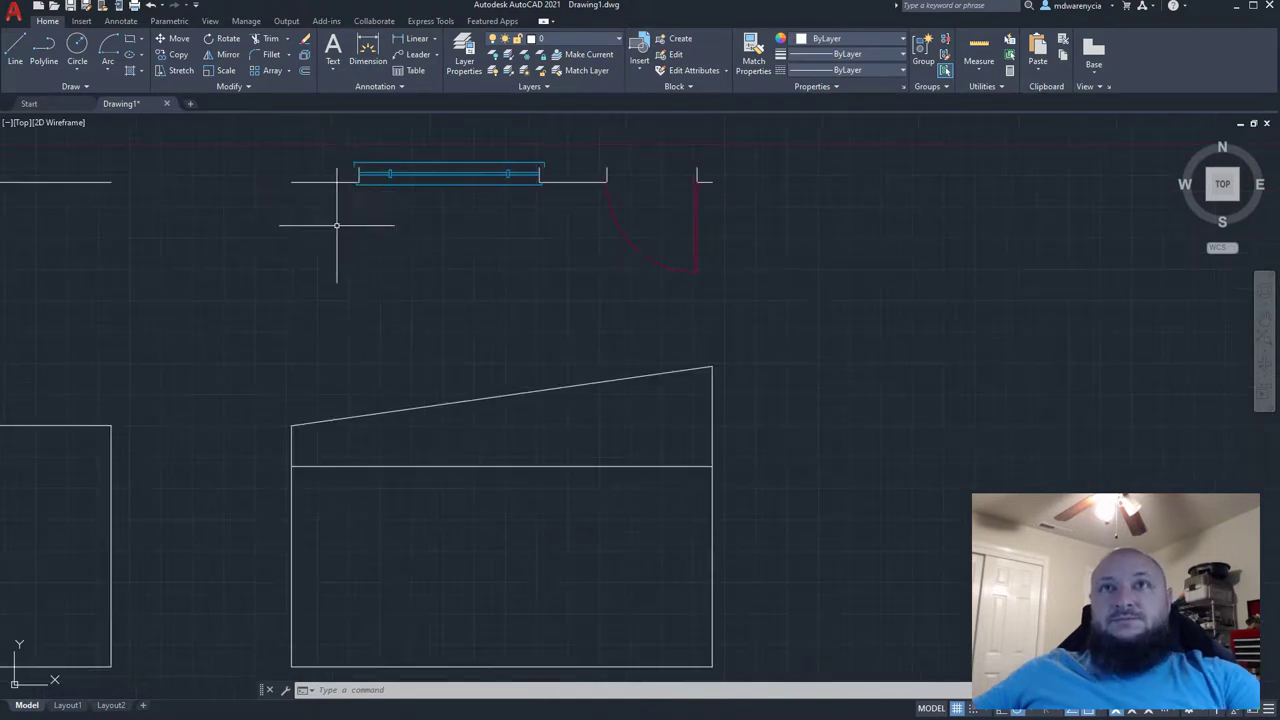
click(358, 177)
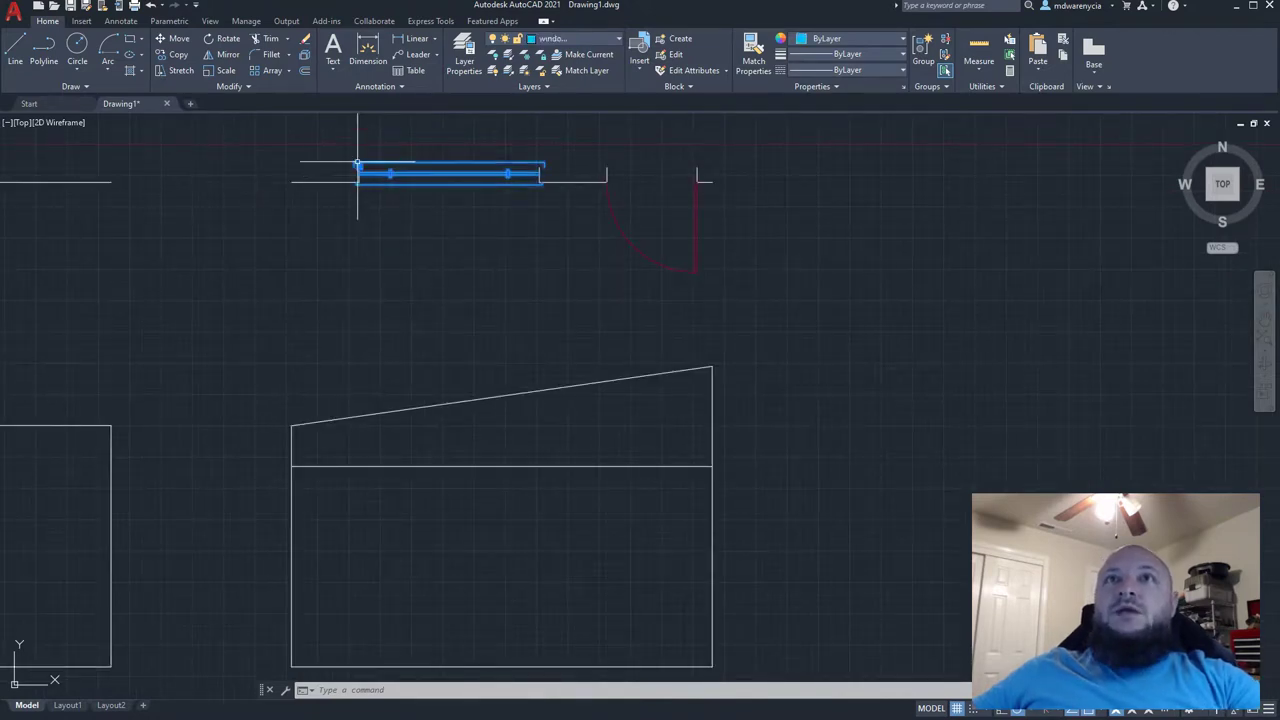
click(359, 167)
middle_drag(358, 523, 351, 385)
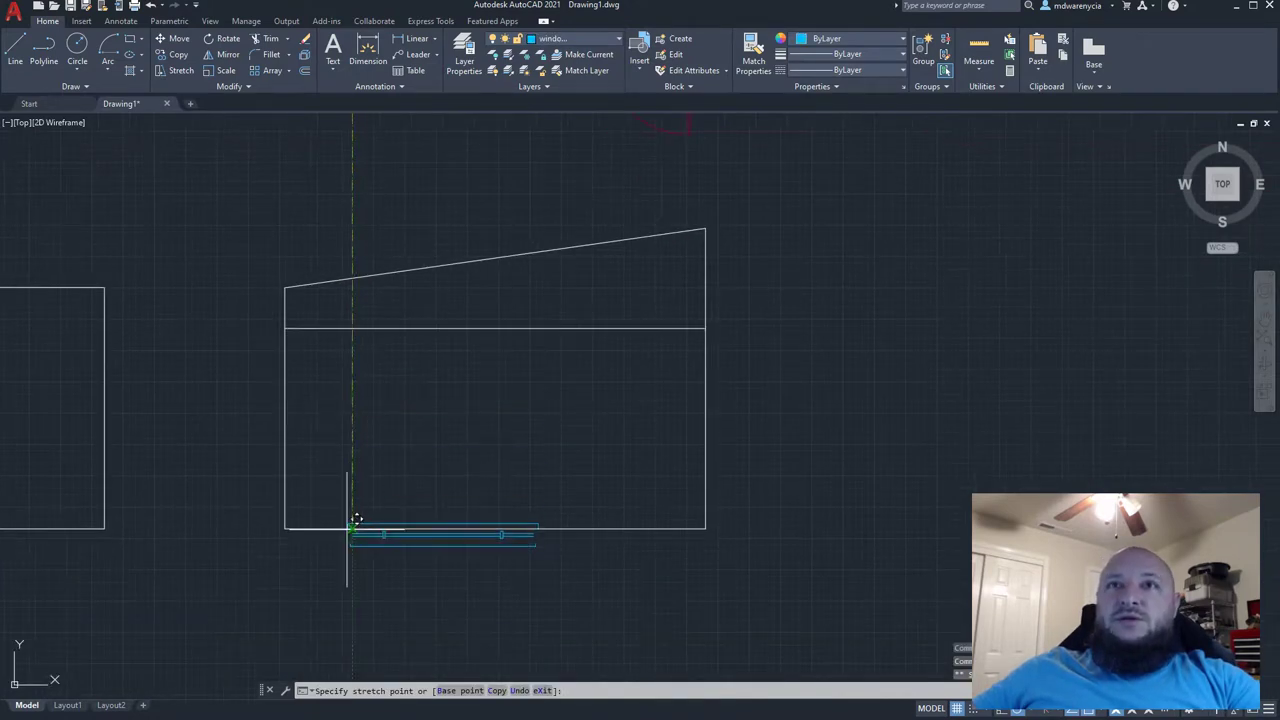
click(352, 527)
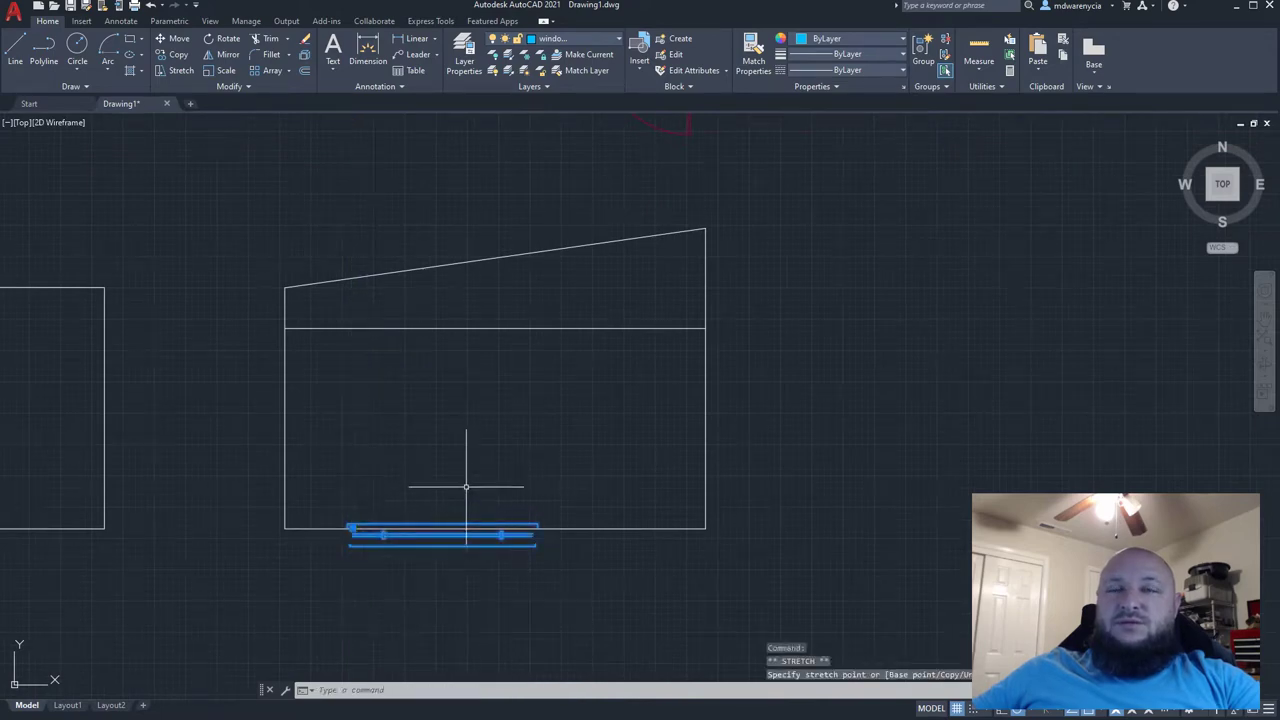
key(ctrl+z)
middle_drag(394, 304, 291, 186)
key(Escape)
key(Escape)
- Stretch the left jamb line of the fourth wall's window straight down past the elevation's floor line
click(281, 303)
click(312, 374)
click(291, 335)
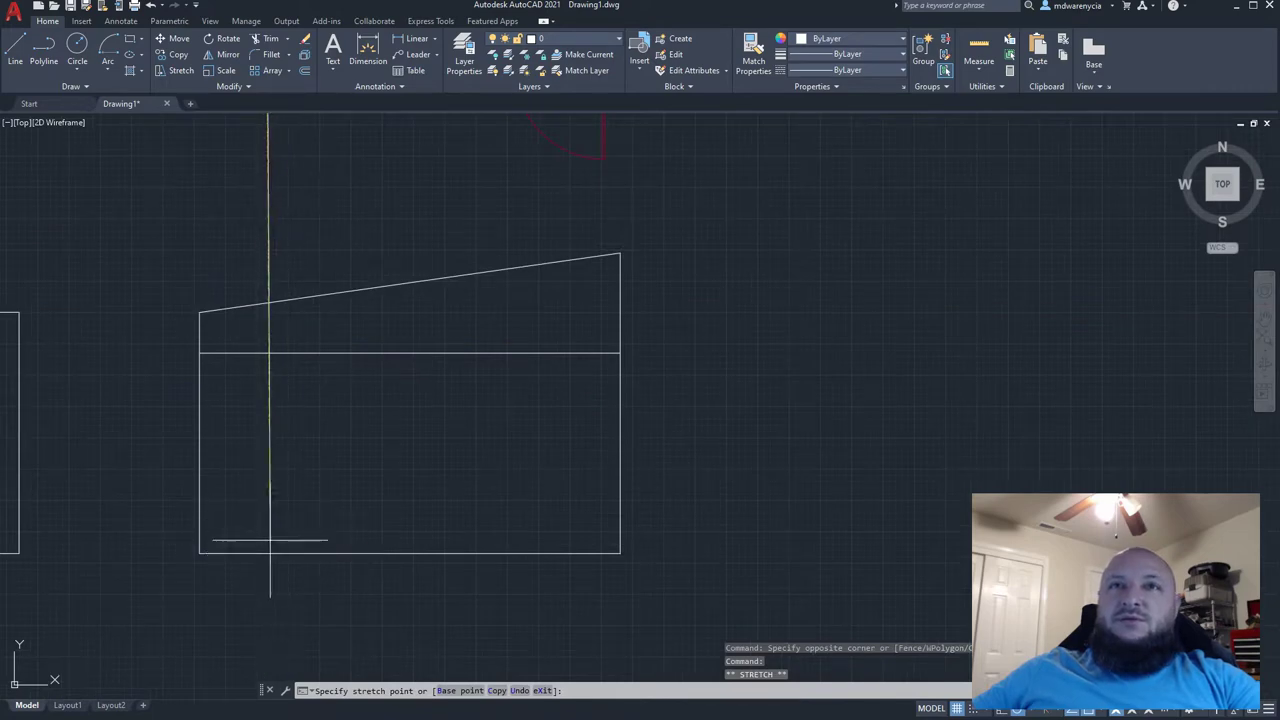
scroll(266, 595, down, 3)
click(257, 626)
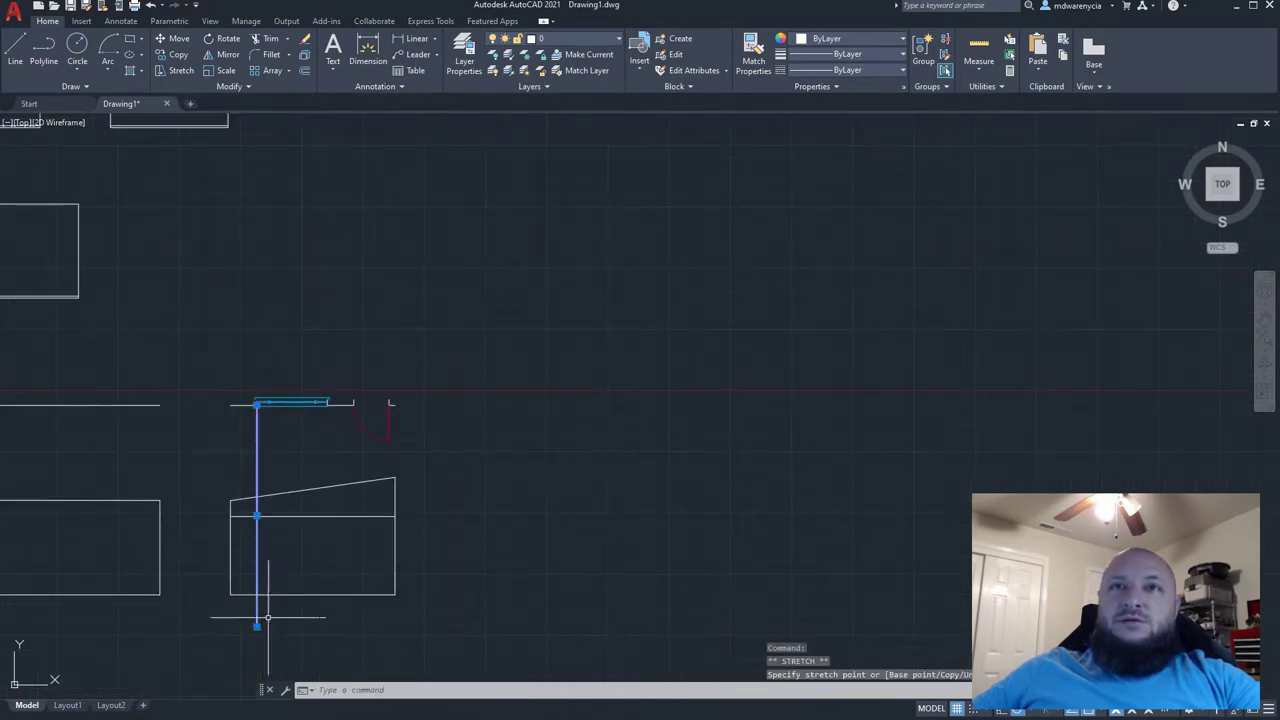
key(Escape)
key(Escape)
- Stretch the right jamb line of the fourth wall's window straight down past the elevation's floor line
scroll(301, 407, up, 4)
click(353, 333)
click(374, 413)
scroll(370, 385, up, 2)
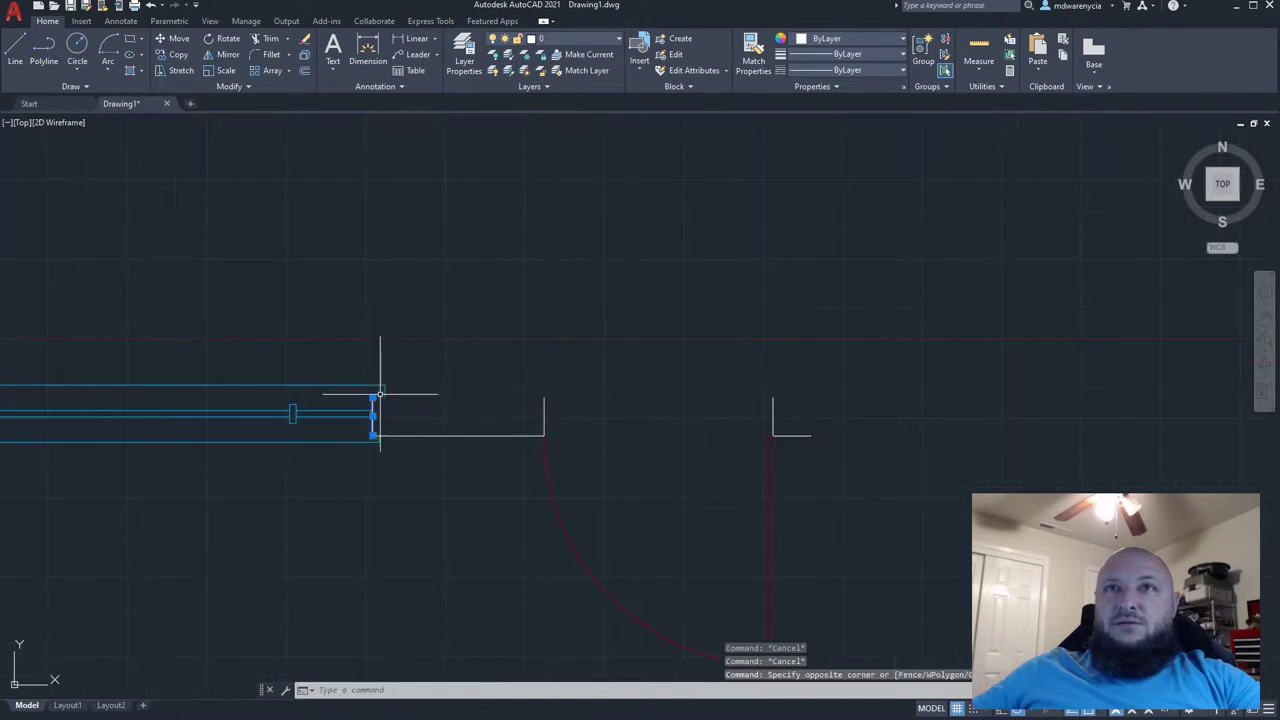
click(373, 400)
click(373, 397)
scroll(374, 322, down, 6)
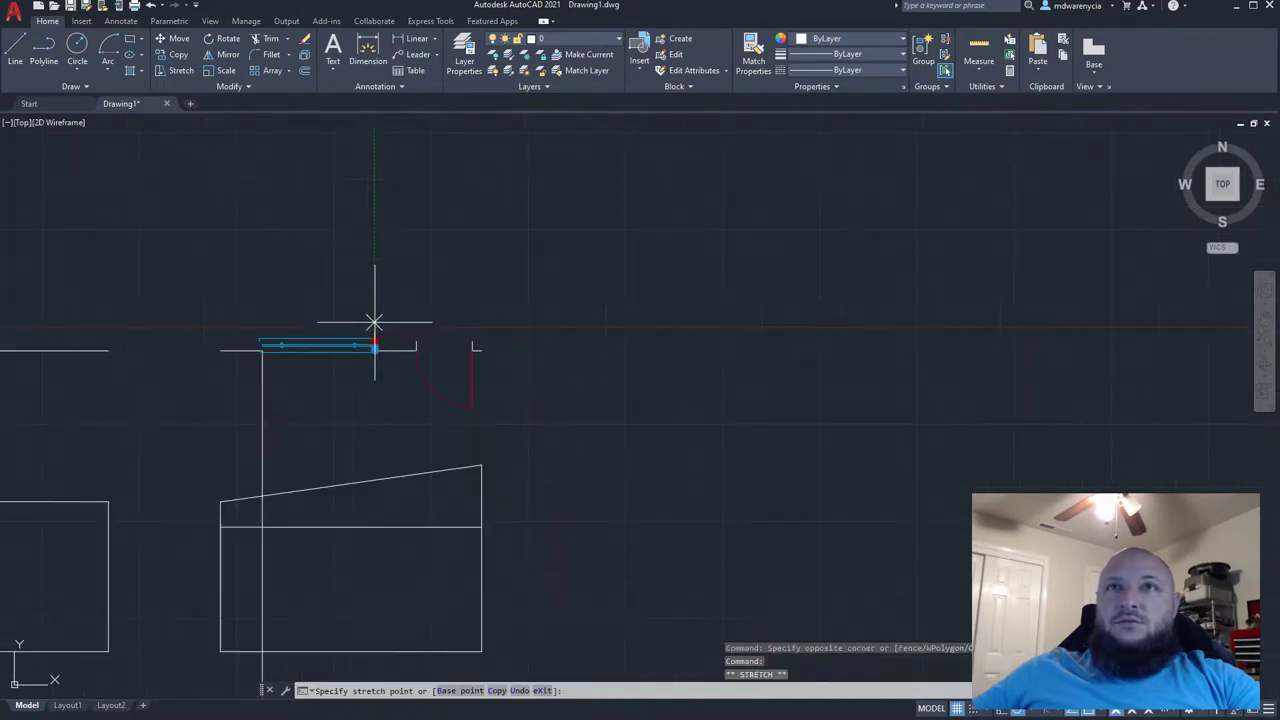
middle_drag(374, 672, 369, 537)
click(369, 555)
key(Escape)
key(Escape)
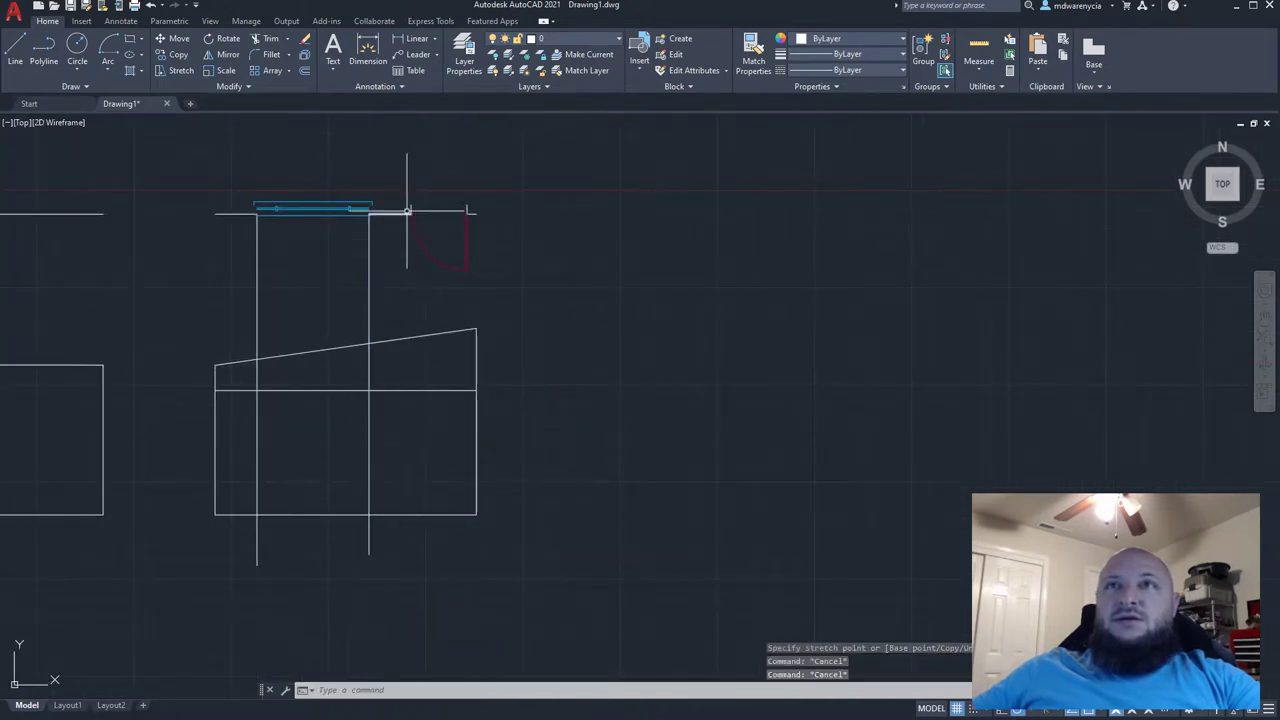
- Stretch both jamb lines of the fourth wall's door straight down past the elevation's floor line
click(478, 212)
click(426, 208)
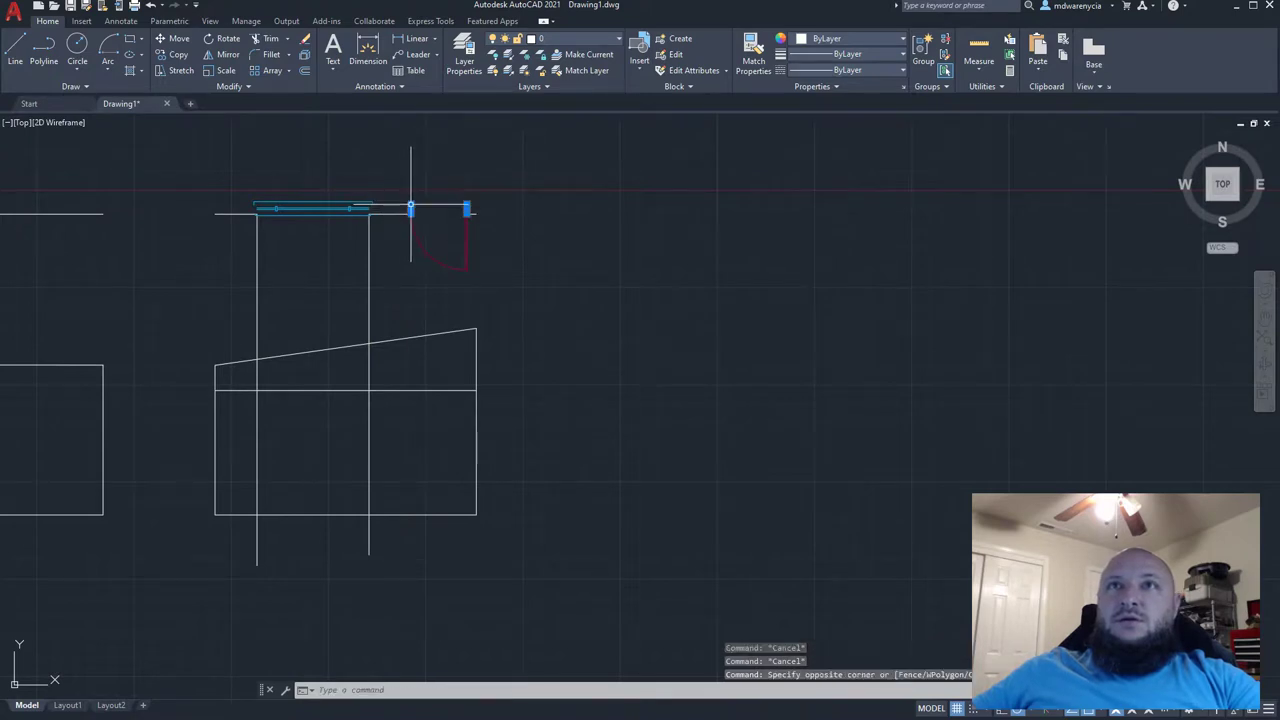
click(410, 209)
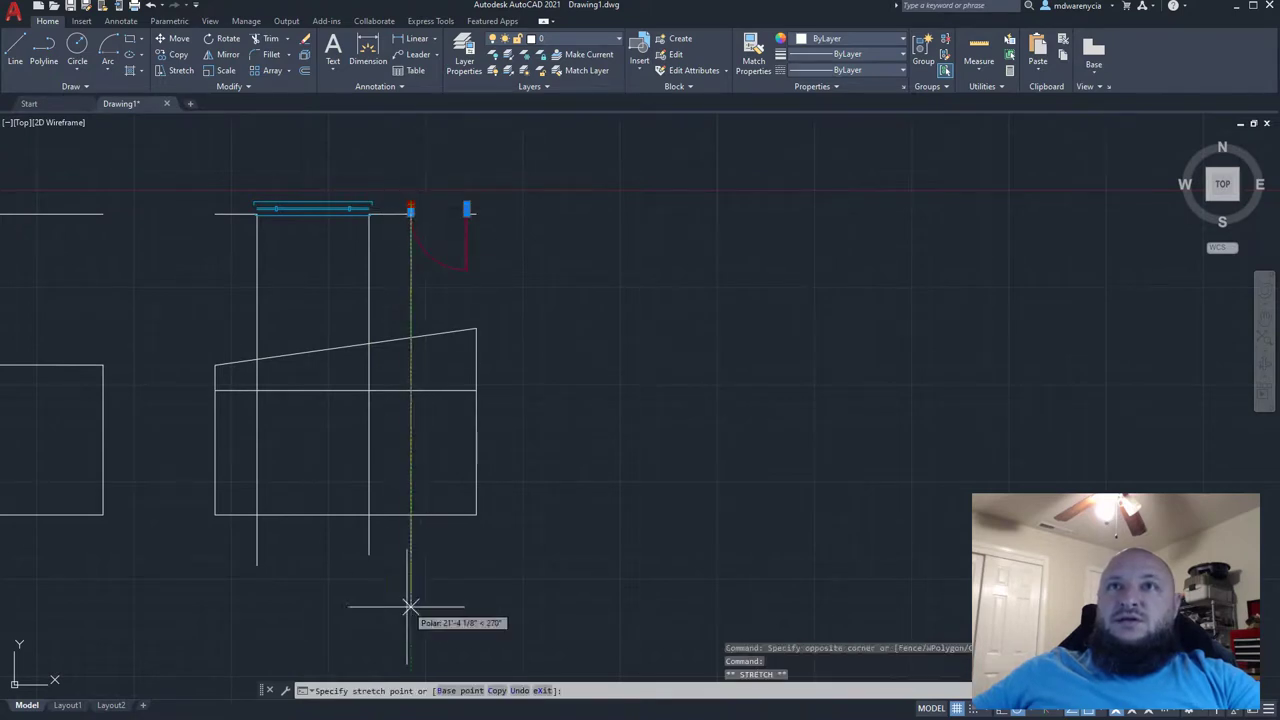
click(466, 209)
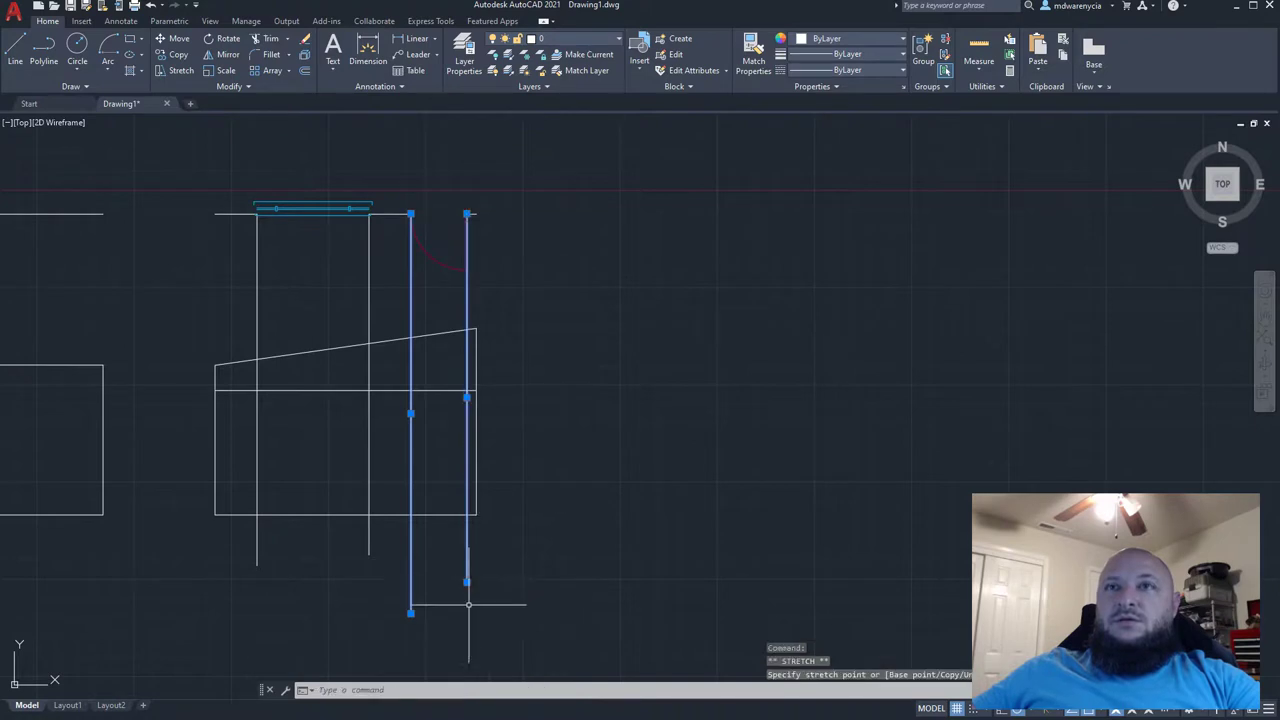
key(Escape)
key(Escape)
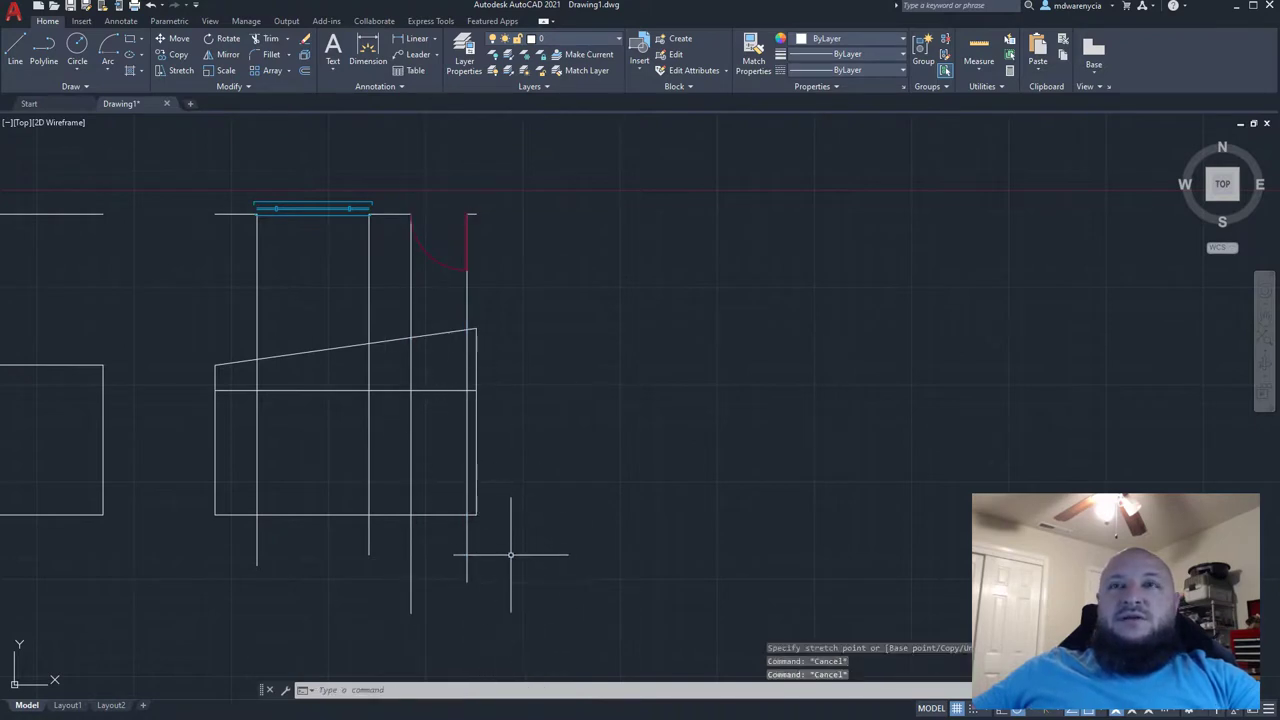
- Trim the projected jamb lines above the fourth elevation's head line, and the head line left of the window and between the openings
click(541, 590)
click(212, 325)
text(trim)
key(Return)
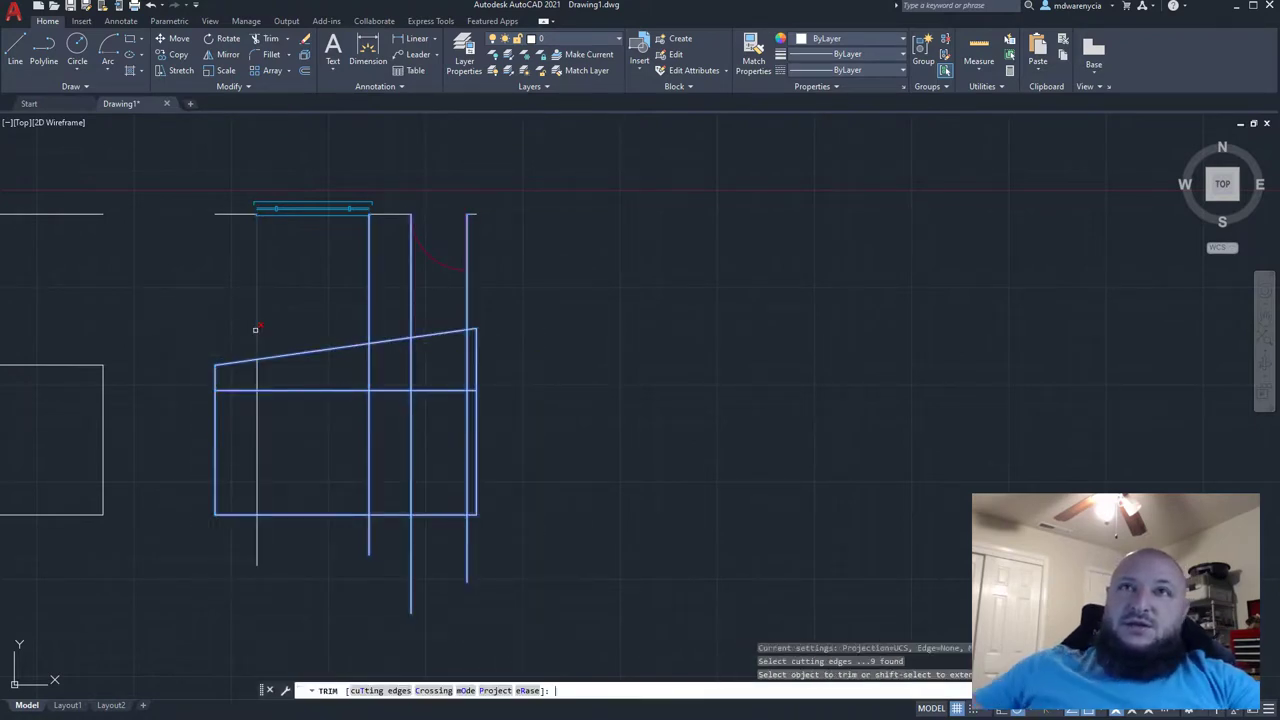
mouse_move(516, 307)
mouse_down()
mouse_move(414, 286)
mouse_move(193, 304)
mouse_up()
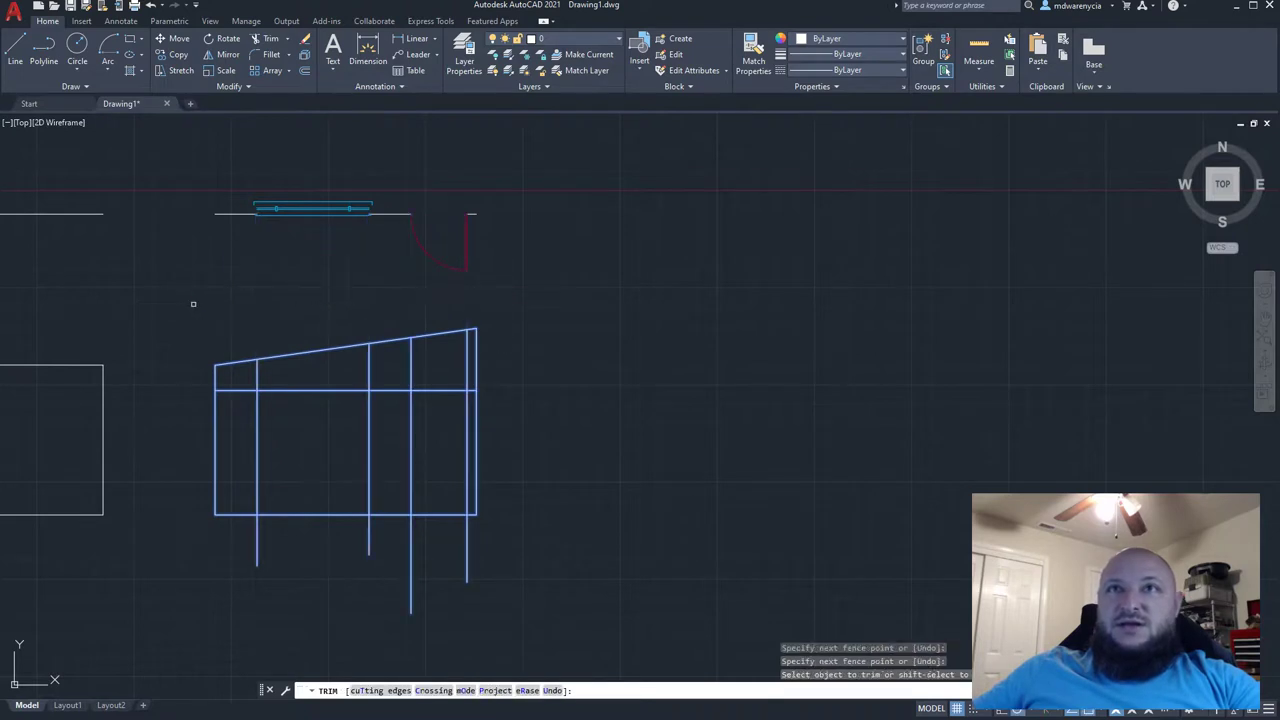
mouse_move(473, 347)
mouse_down()
mouse_move(330, 372)
mouse_move(205, 372)
mouse_move(240, 368)
mouse_move(237, 343)
mouse_move(233, 430)
mouse_up()
click(403, 369)
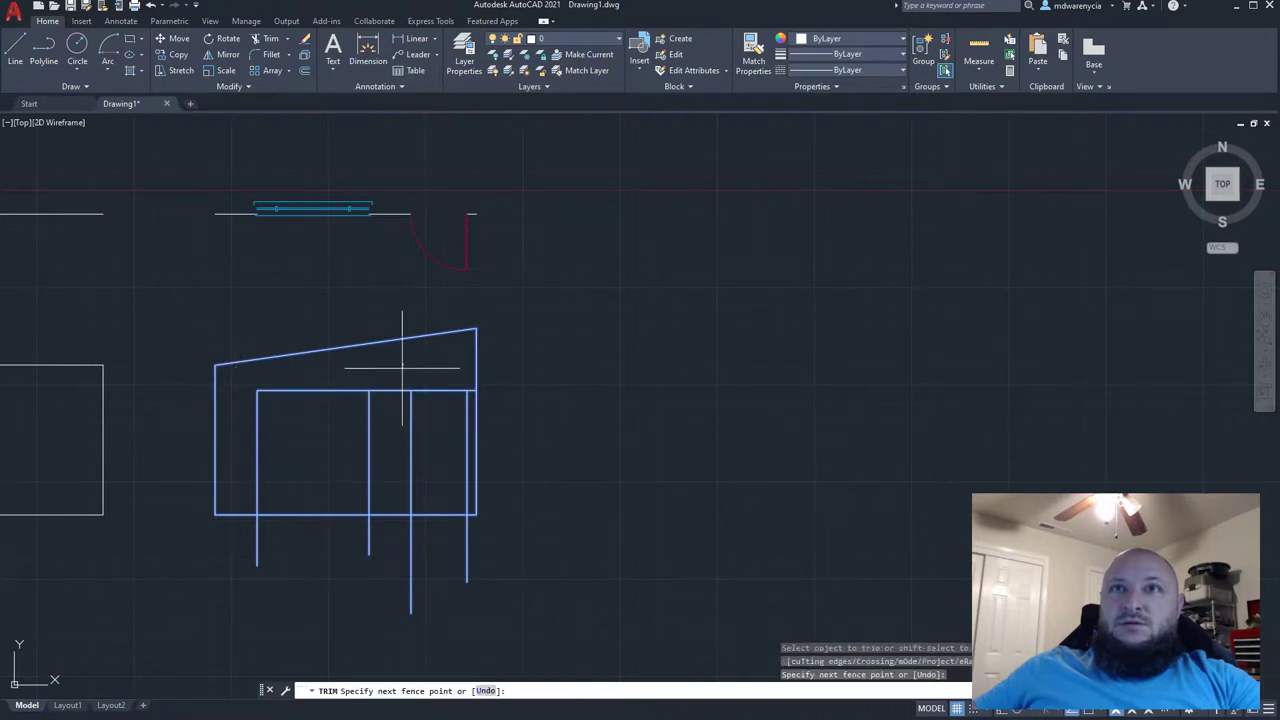
click(394, 410)
- Trim the jamb lines below the fourth elevation's floor line and the leftover head line beside the door's right jamb
click(498, 545)
drag(181, 539, 183, 539)
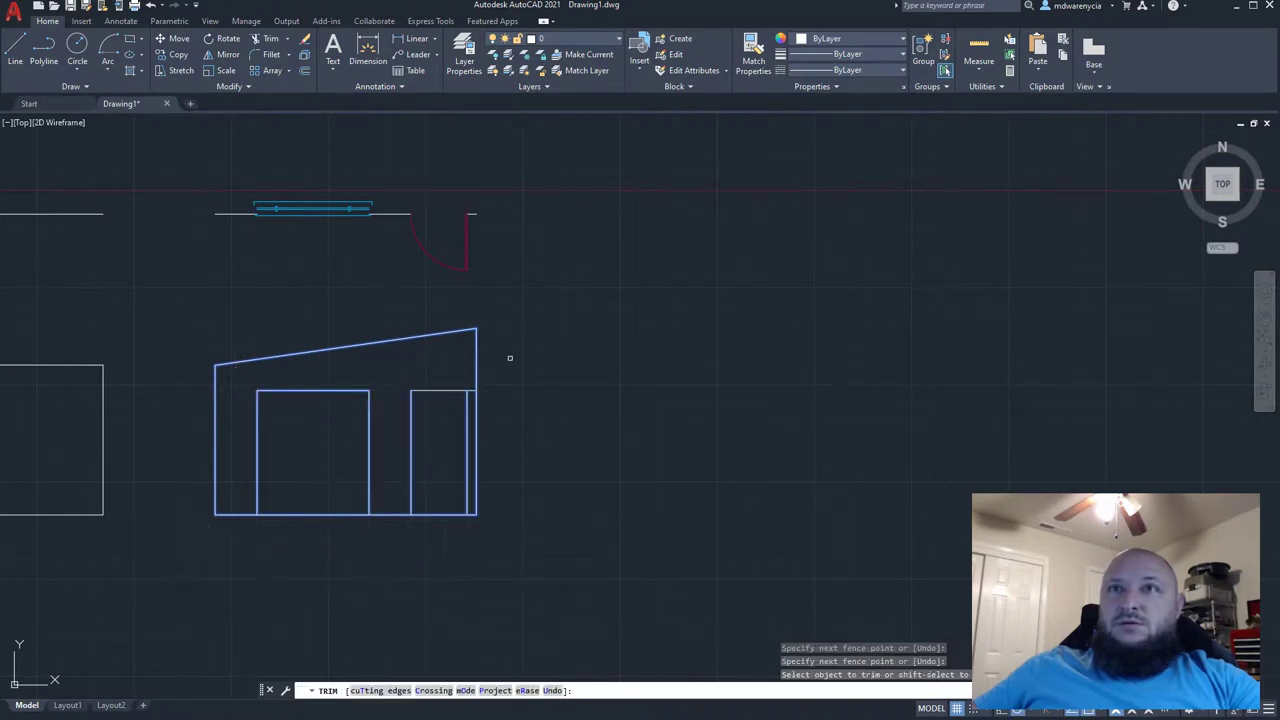
scroll(479, 391, up, 3)
scroll(523, 349, down, 8)
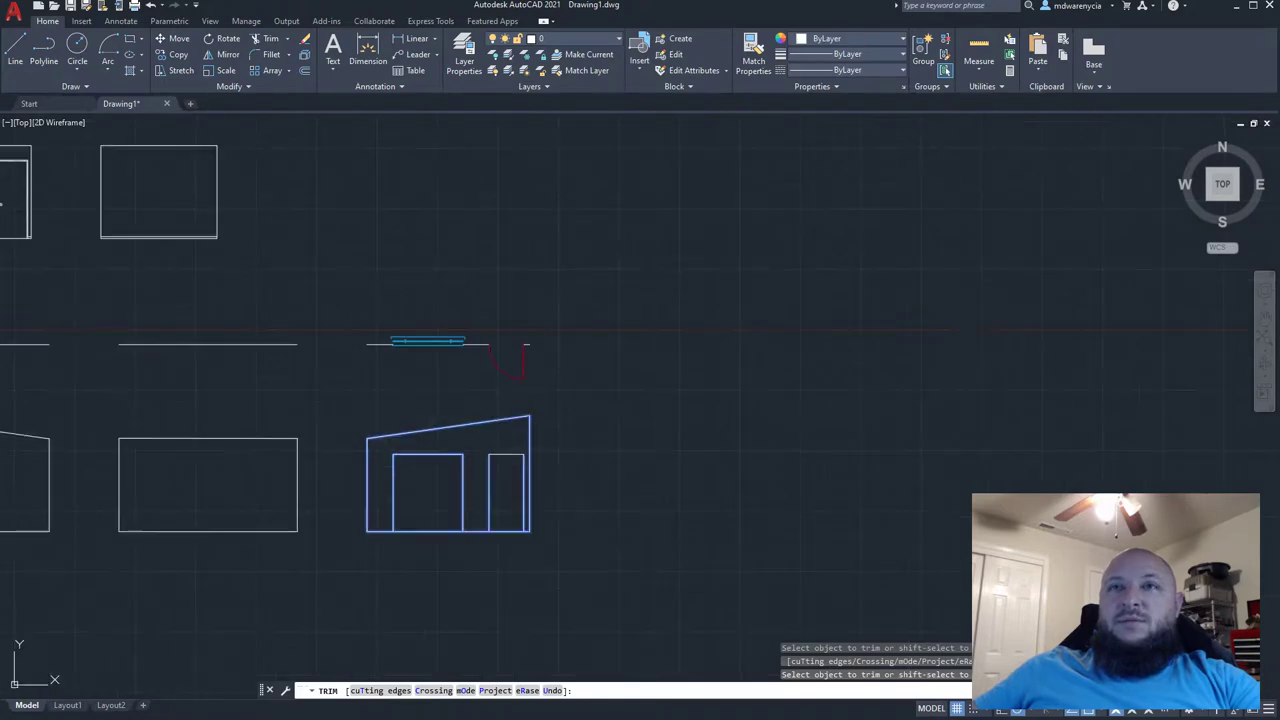
key(Escape)
scroll(414, 491, up, 6)
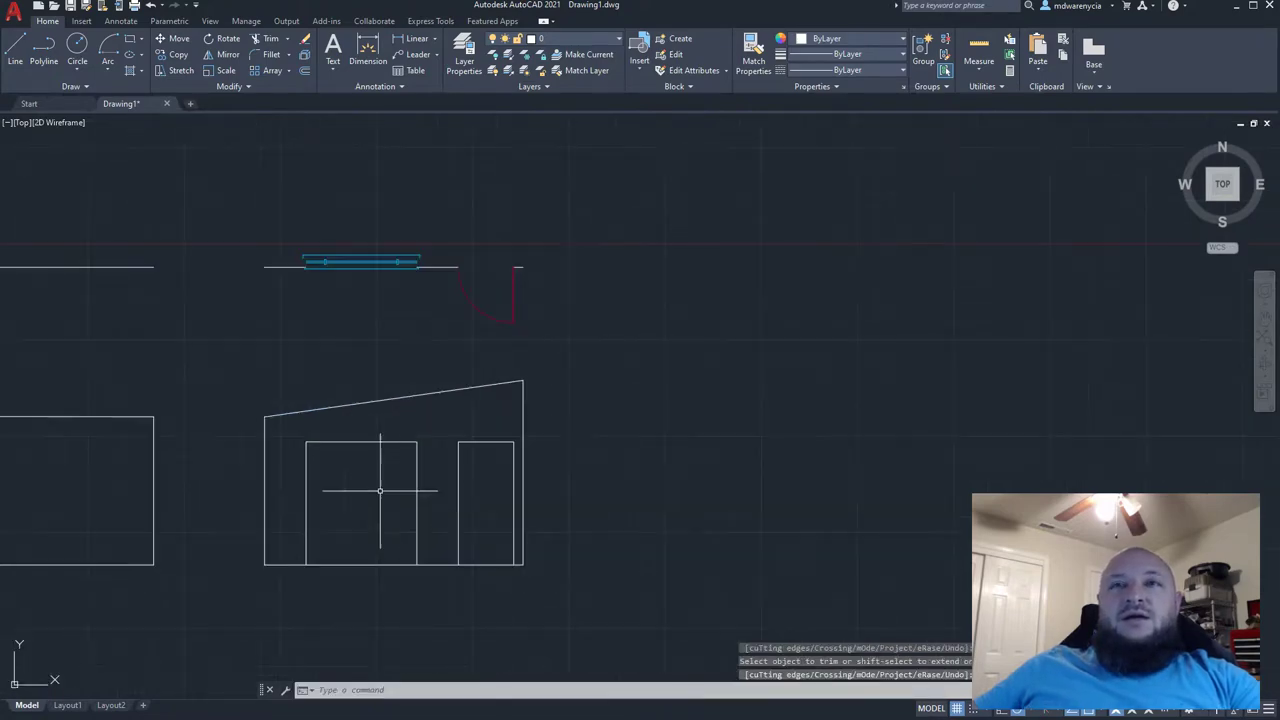
key(Escape)
key(Escape)
mouse_move(750, 437)
middle_down()
mouse_move(866, 366)
mouse_move(643, 431)
mouse_move(874, 406)
middle_up()
scroll(86, 380, up, 5)
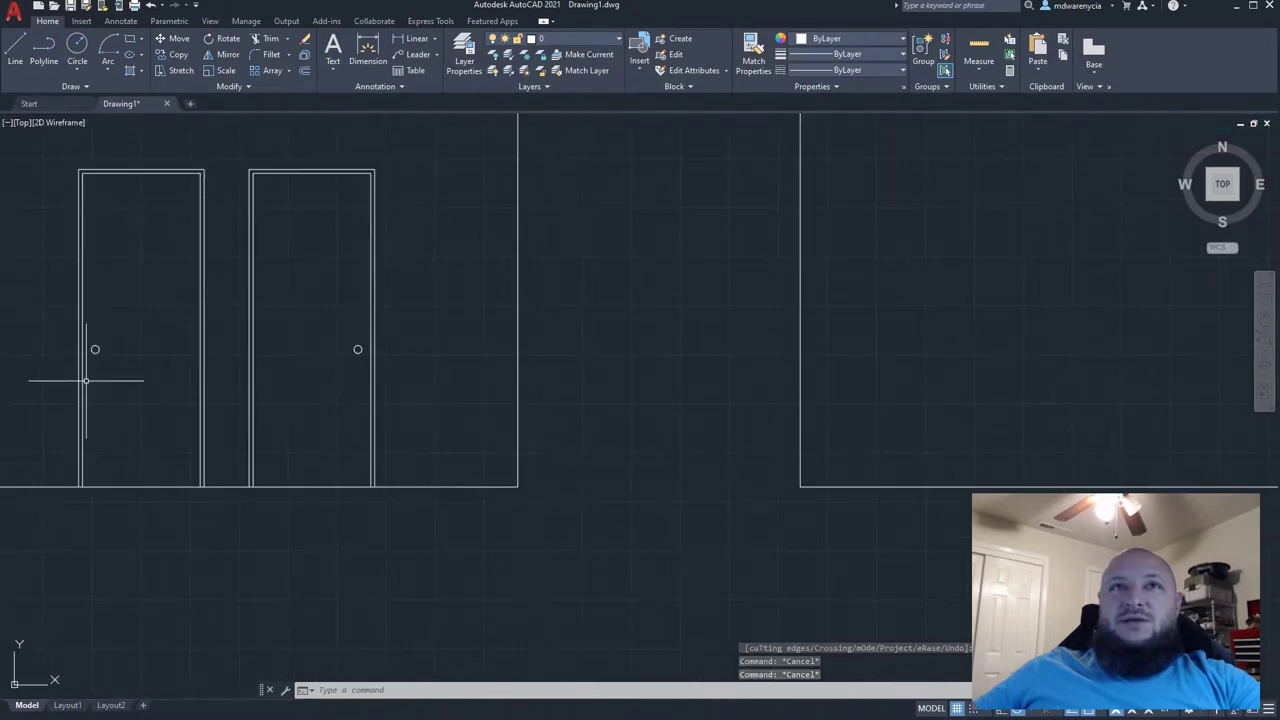
click(104, 373)
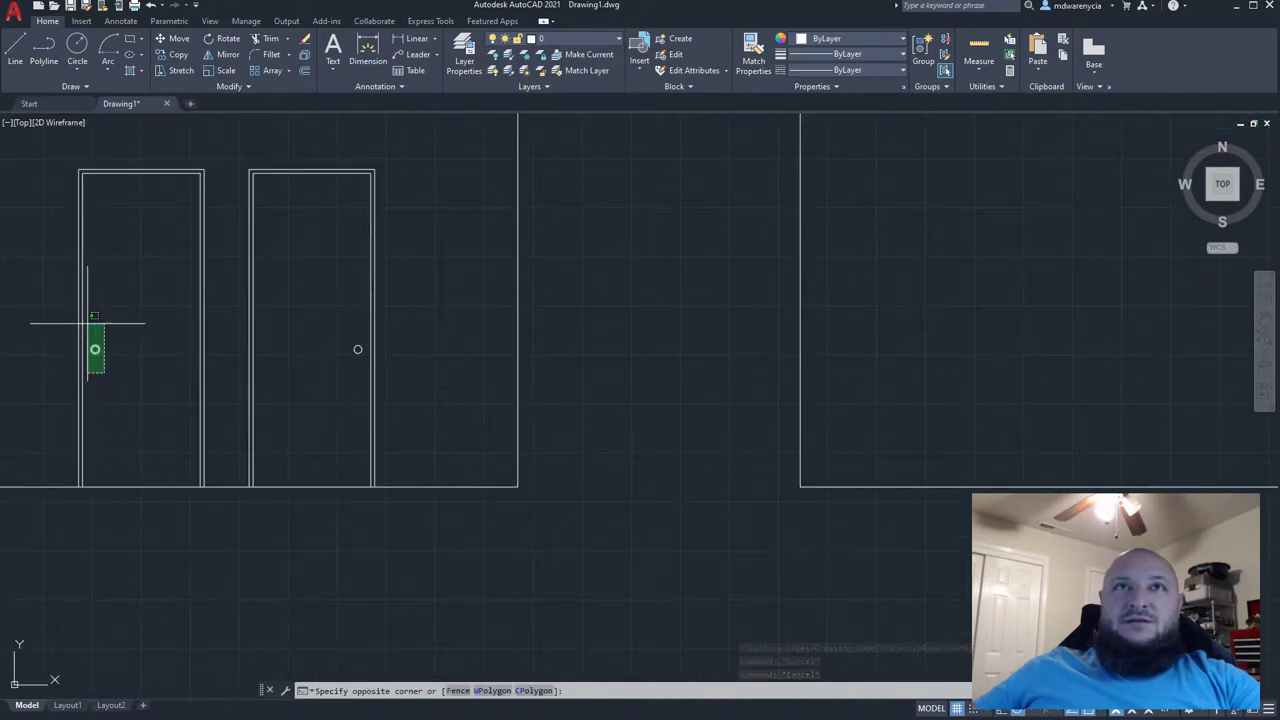
key(Escape)
click(124, 353)
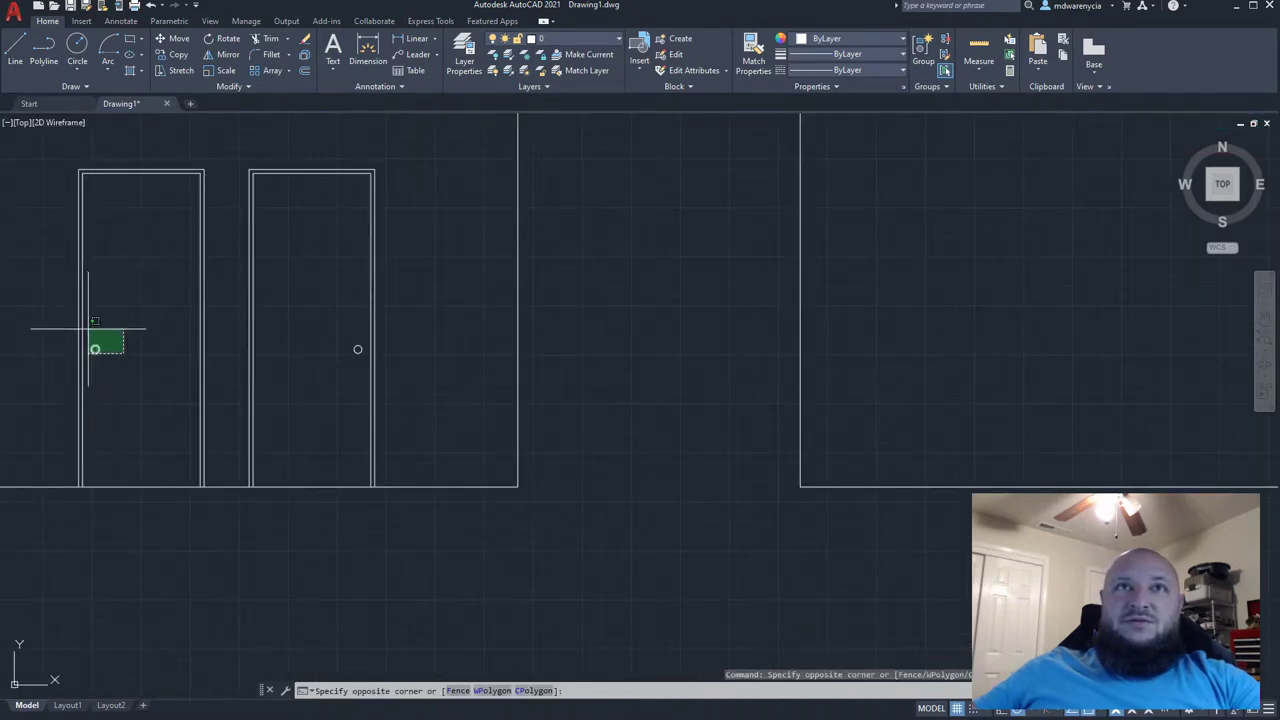
click(89, 328)
text(co)
key(Return)
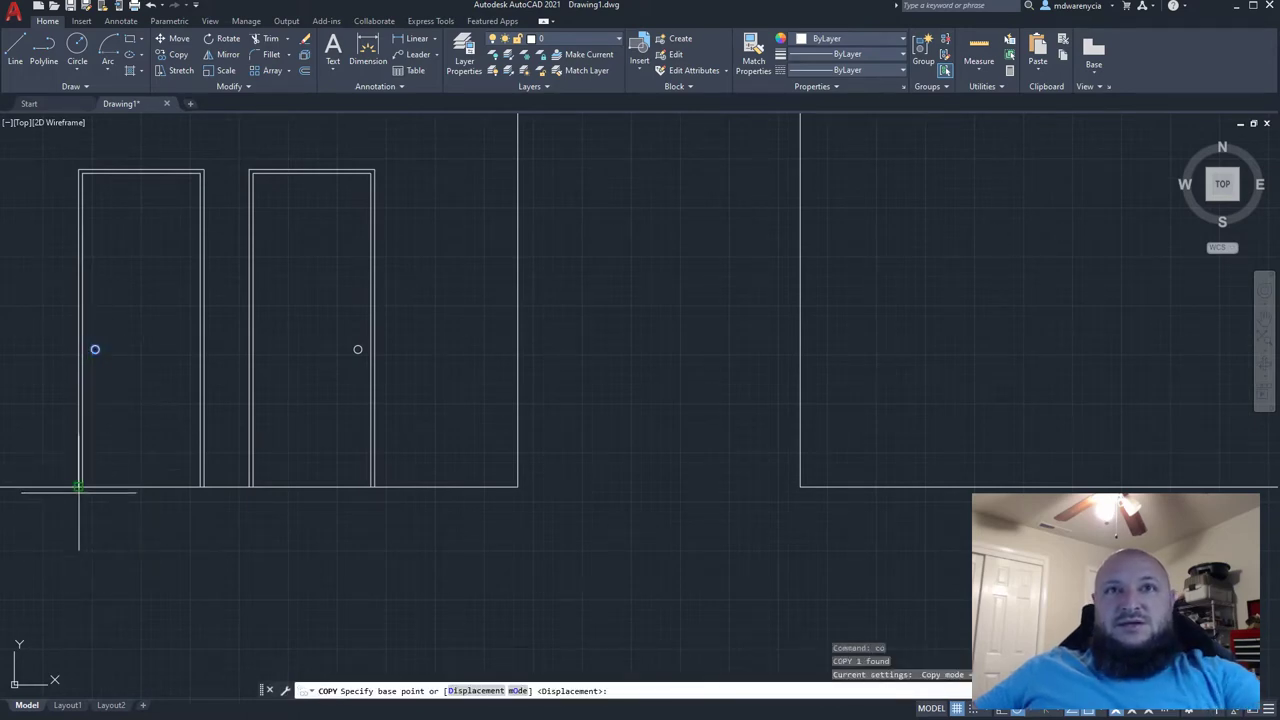
scroll(53, 153, up, 5)
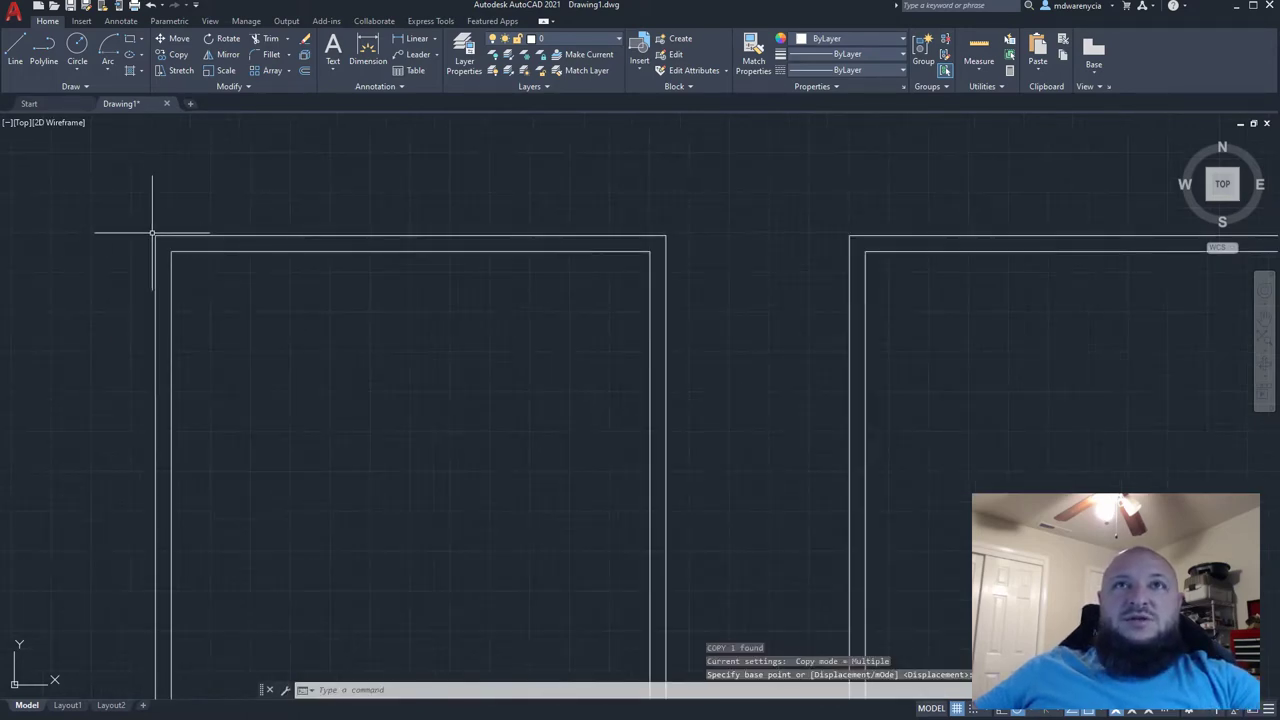
- Copy the left door's outer left jamb line, outer head line and knob from the first elevation to the fourth elevation's door, aligned at its base
click(166, 243)
click(127, 204)
middle_drag(200, 232, 202, 206)
scroll(193, 377, down, 7)
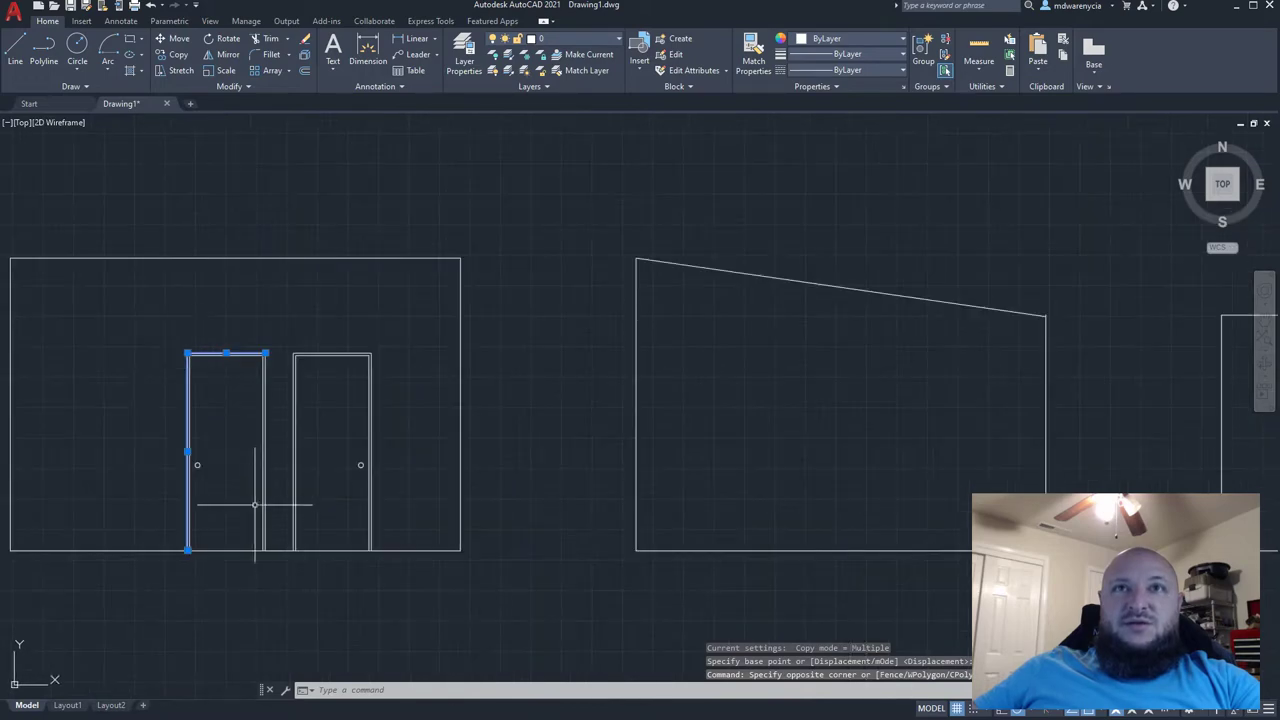
click(222, 488)
click(196, 444)
scroll(196, 488, up, 4)
middle_drag(218, 506, 223, 380)
text(co)
key(Return)
click(195, 533)
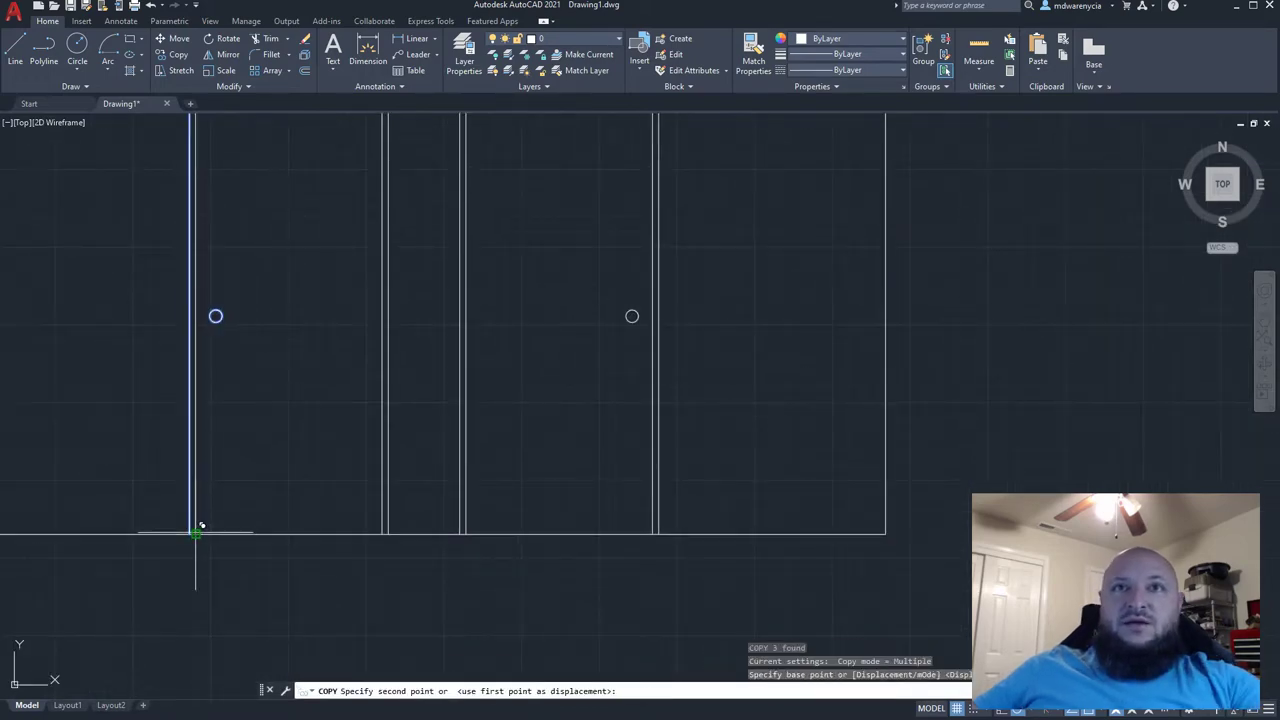
scroll(62, 510, down, 7)
middle_drag(760, 400, 564, 360)
scroll(677, 472, up, 5)
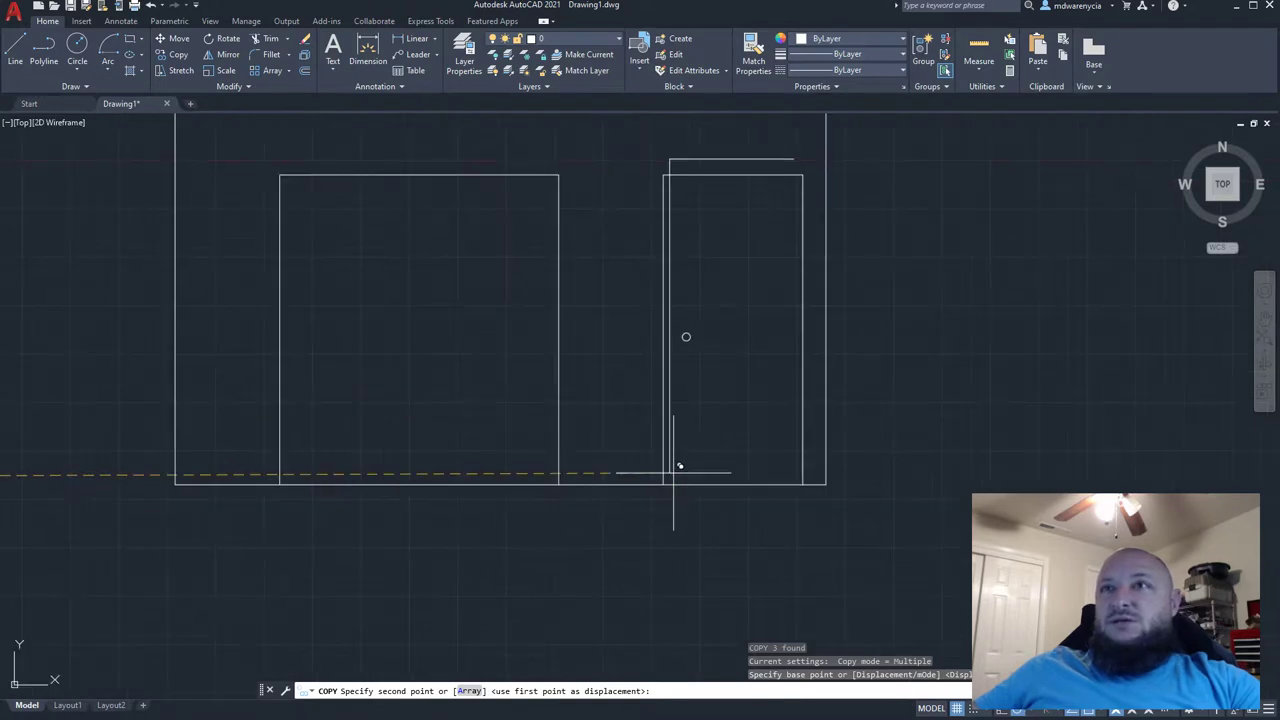
click(663, 484)
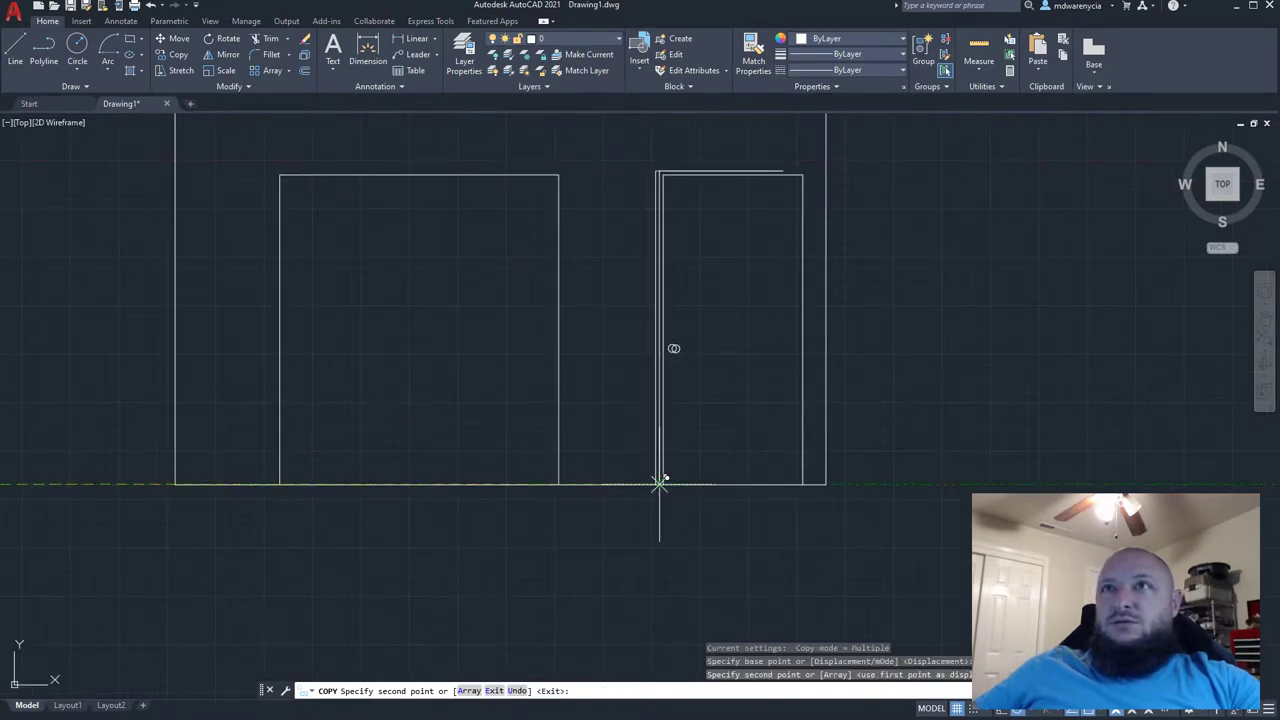
key(Escape)
key(Escape)
- Offset the right jamb line of the fourth elevation's door 1" outward
click(813, 366)
click(790, 358)
text(off)
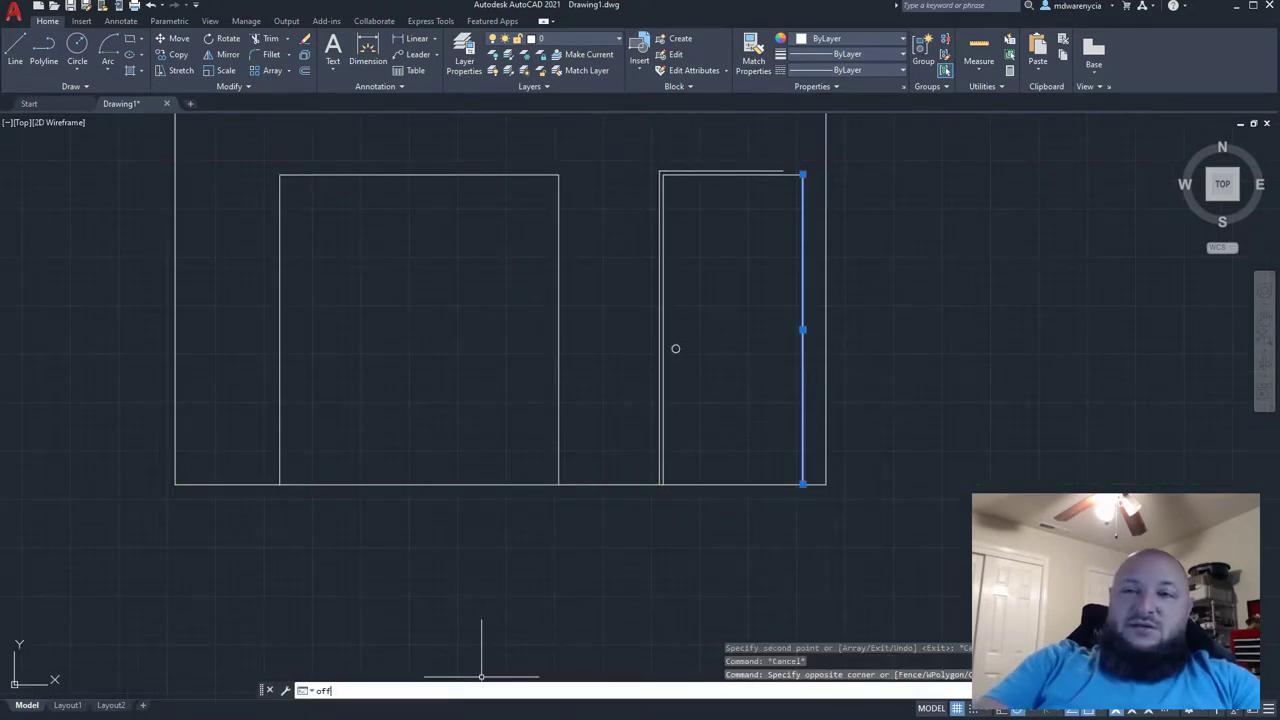
key(Return)
text(1)
key(Return)
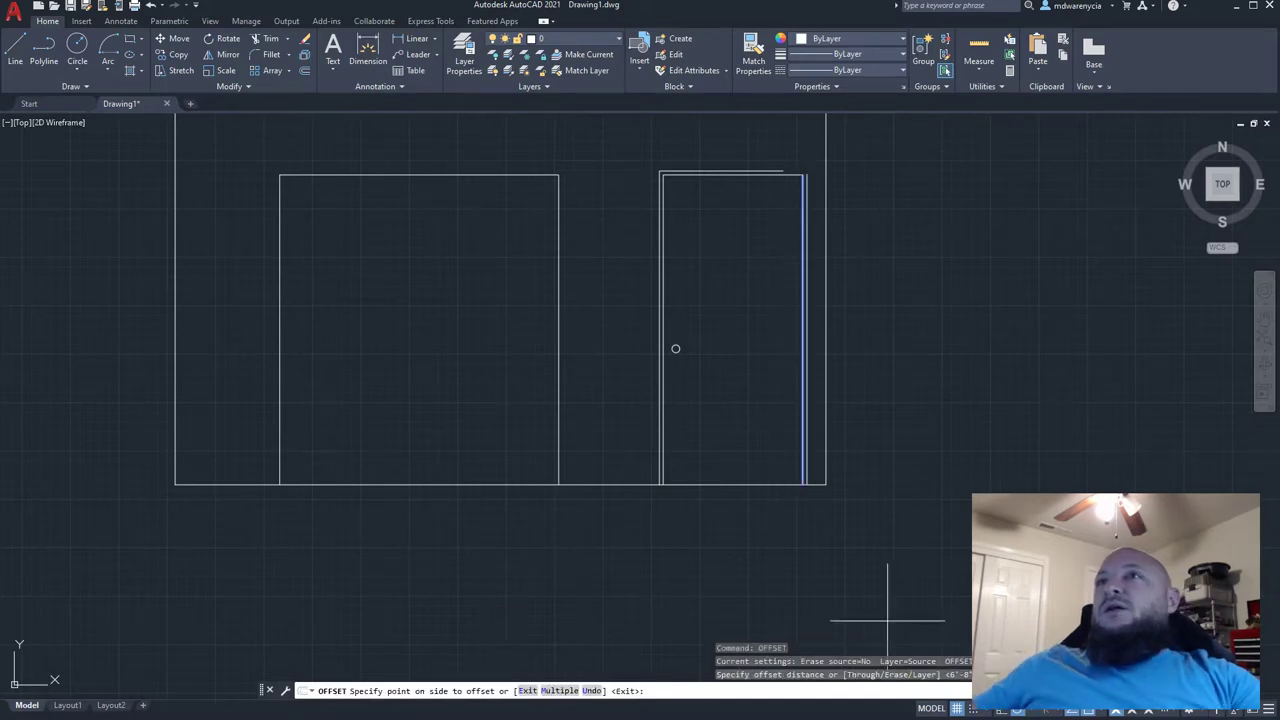
click(967, 241)
key(Escape)
- Fillet the door's outer head line to the outer right jamb line with a radius of 0
text(f)
key(Return)
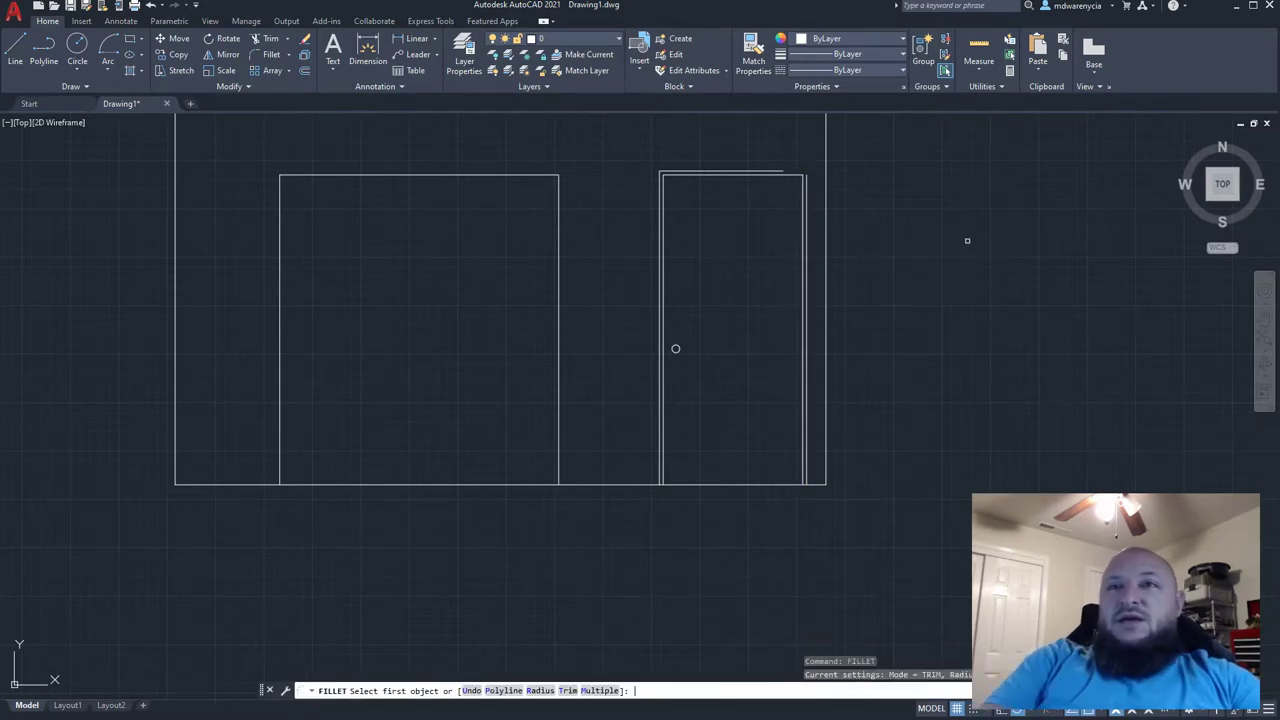
text(r)
key(Return)
text(0)
key(Return)
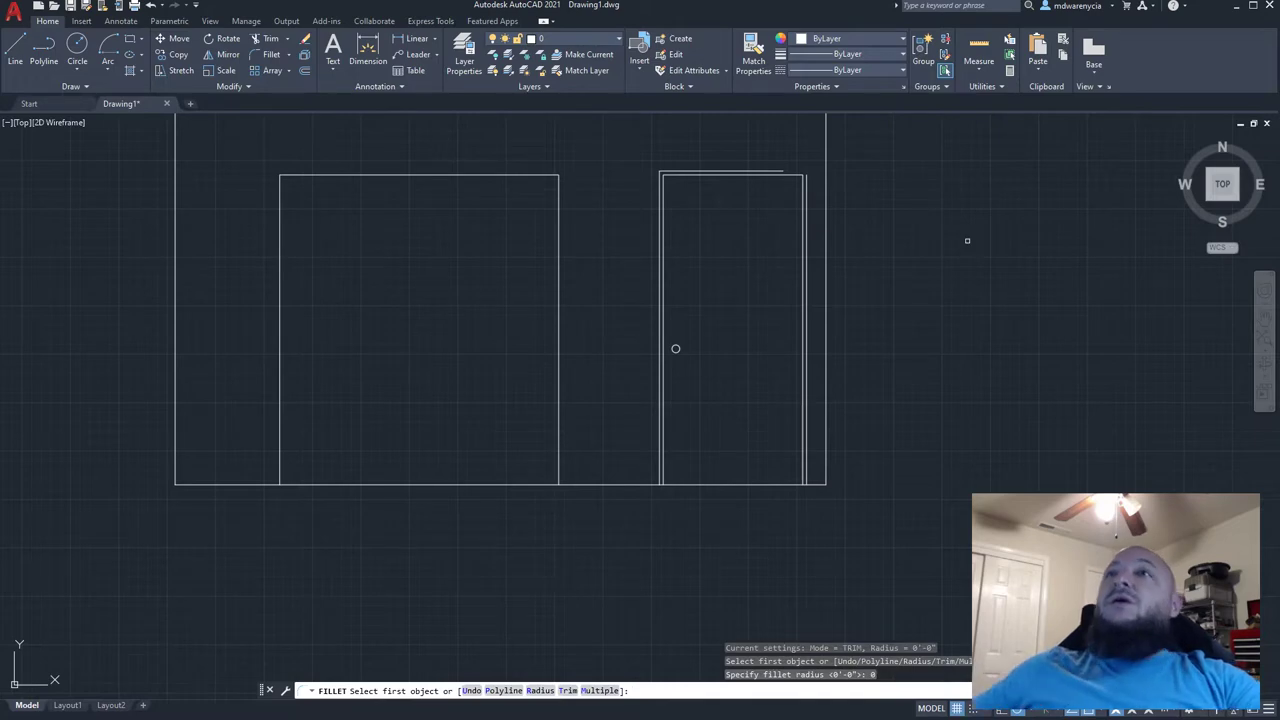
scroll(784, 166, up, 2)
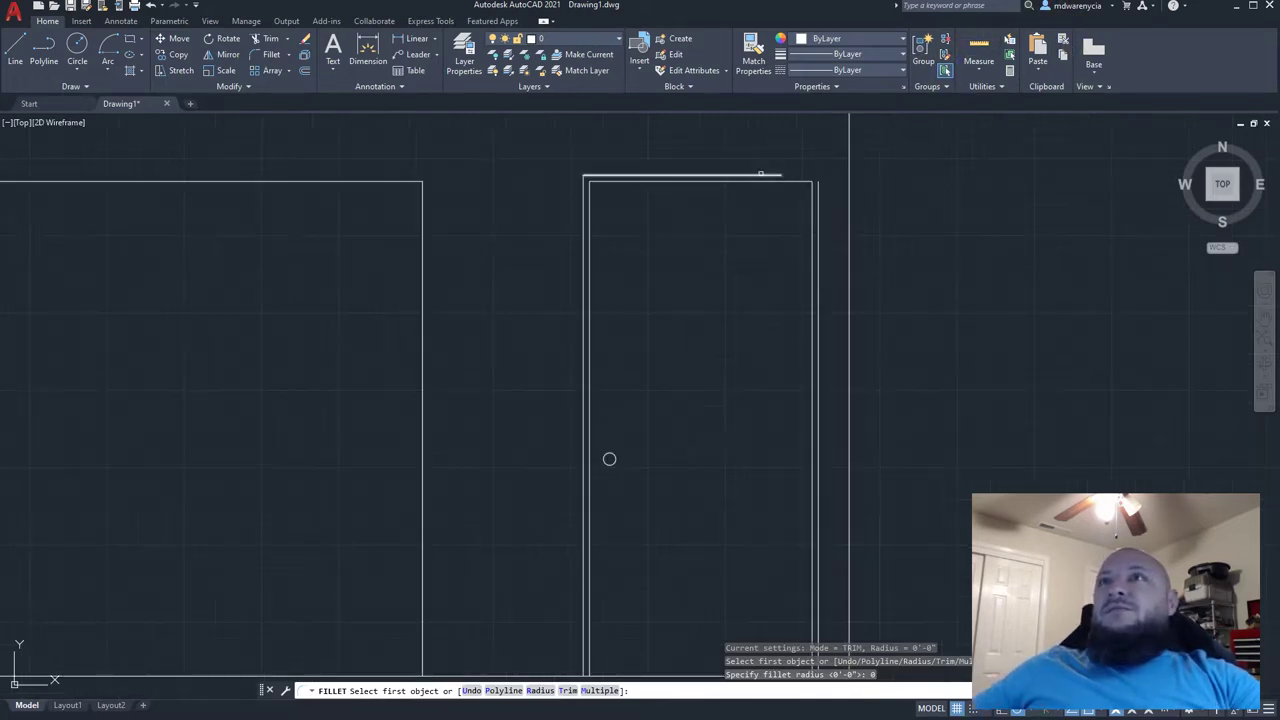
click(784, 177)
click(820, 200)
scroll(570, 457, down, 4)
key(Escape)
key(Escape)
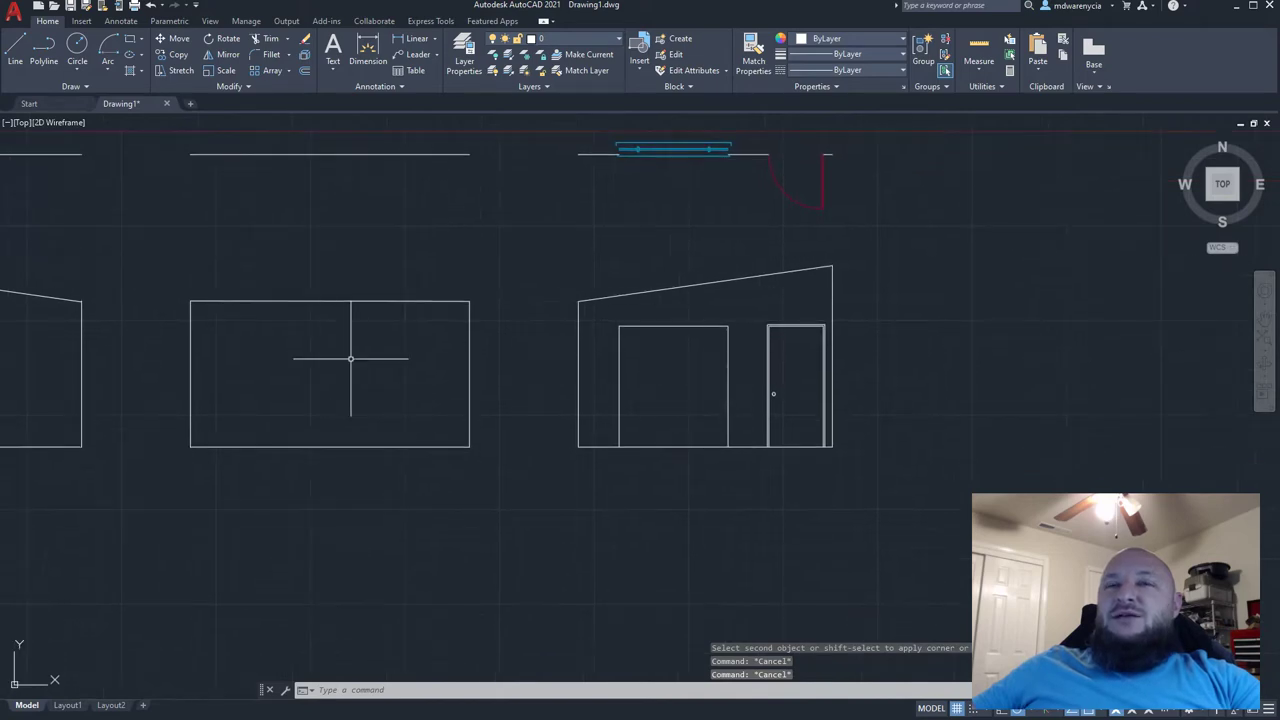
middle_drag(64, 407, 731, 400)
mouse_move(1270, 343)
middle_down()
mouse_move(763, 316)
mouse_move(612, 357)
middle_up()
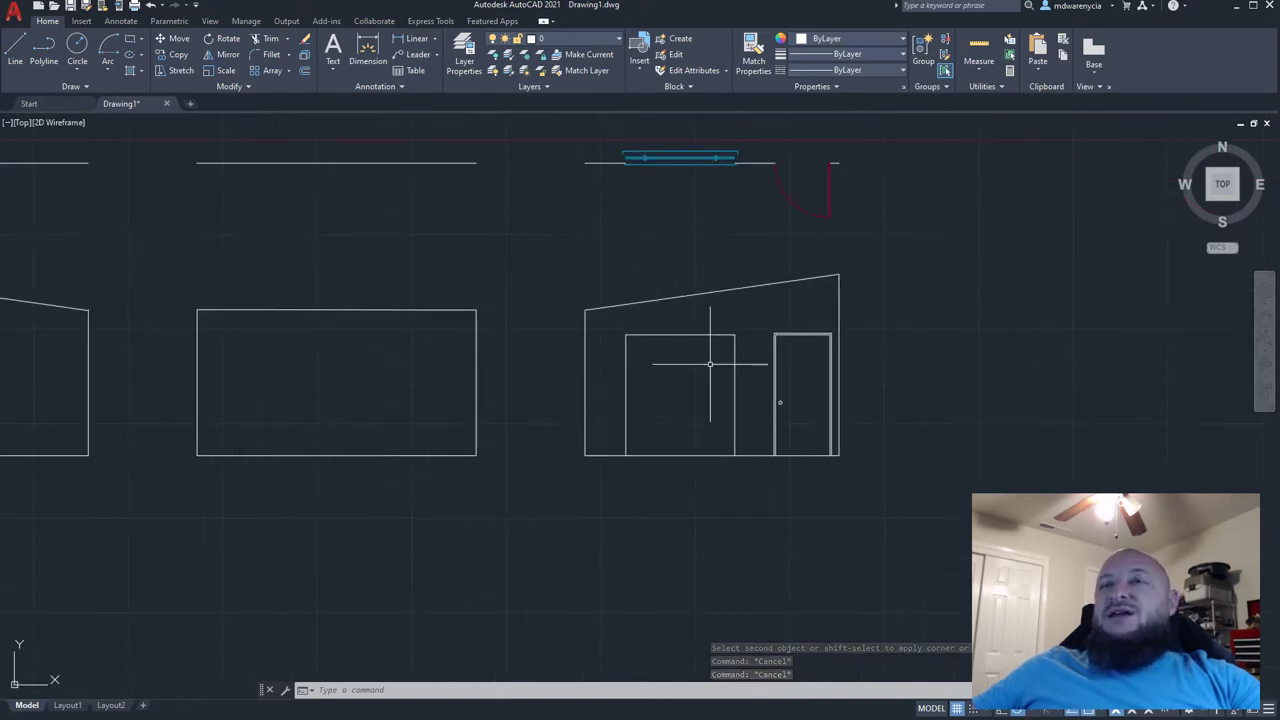
click(706, 300)
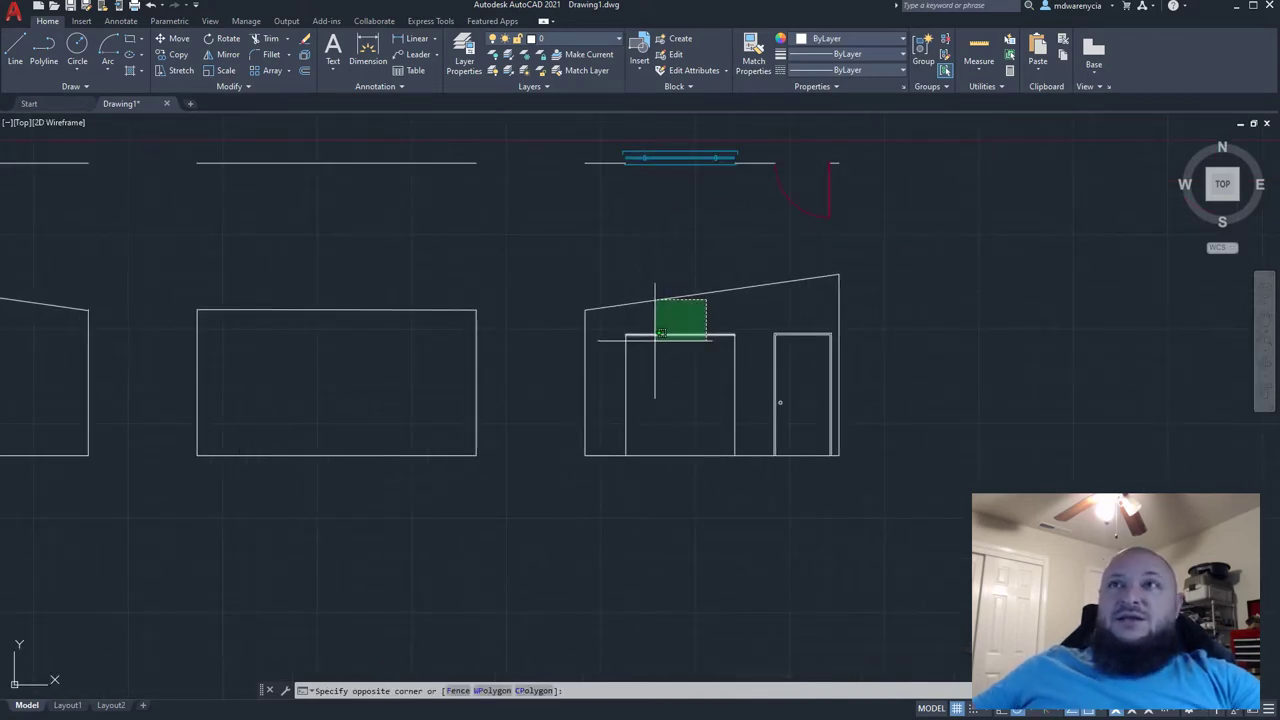
click(654, 343)
key(Escape)
key(Escape)
- Offset the head line of the fourth elevation's window opening 4' downward to form the sill
click(690, 319)
click(665, 348)
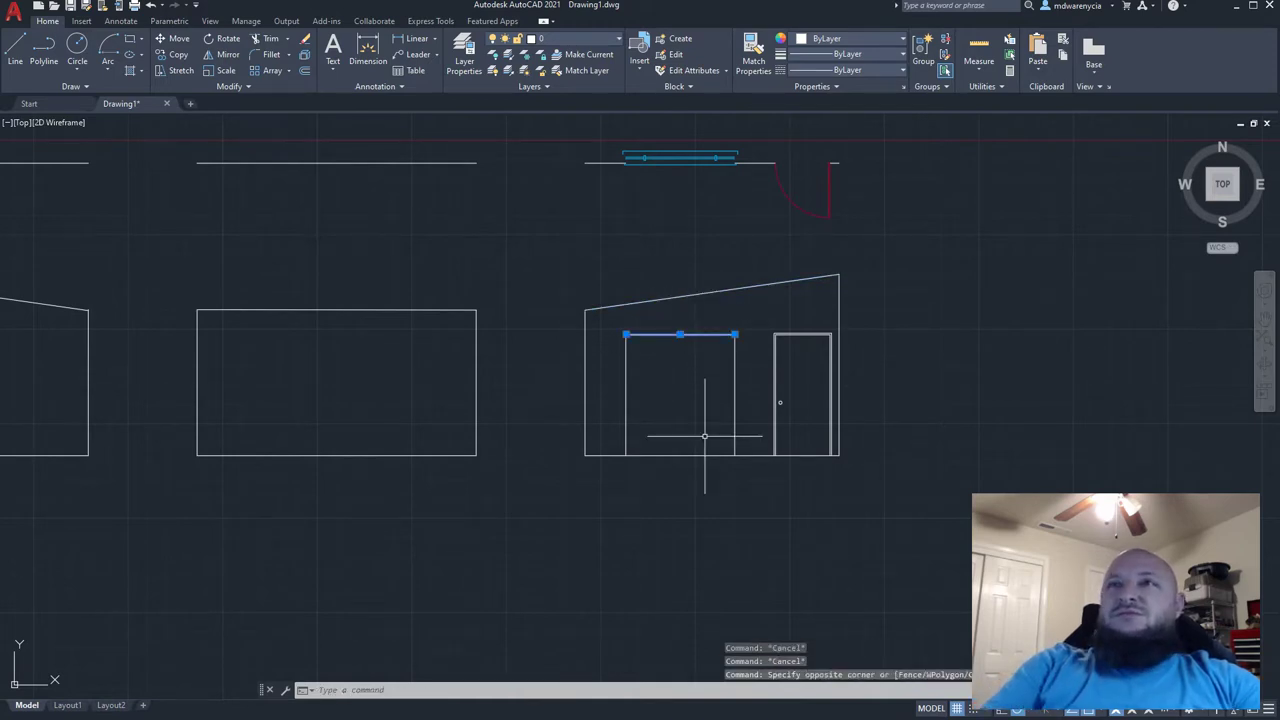
text(offs)
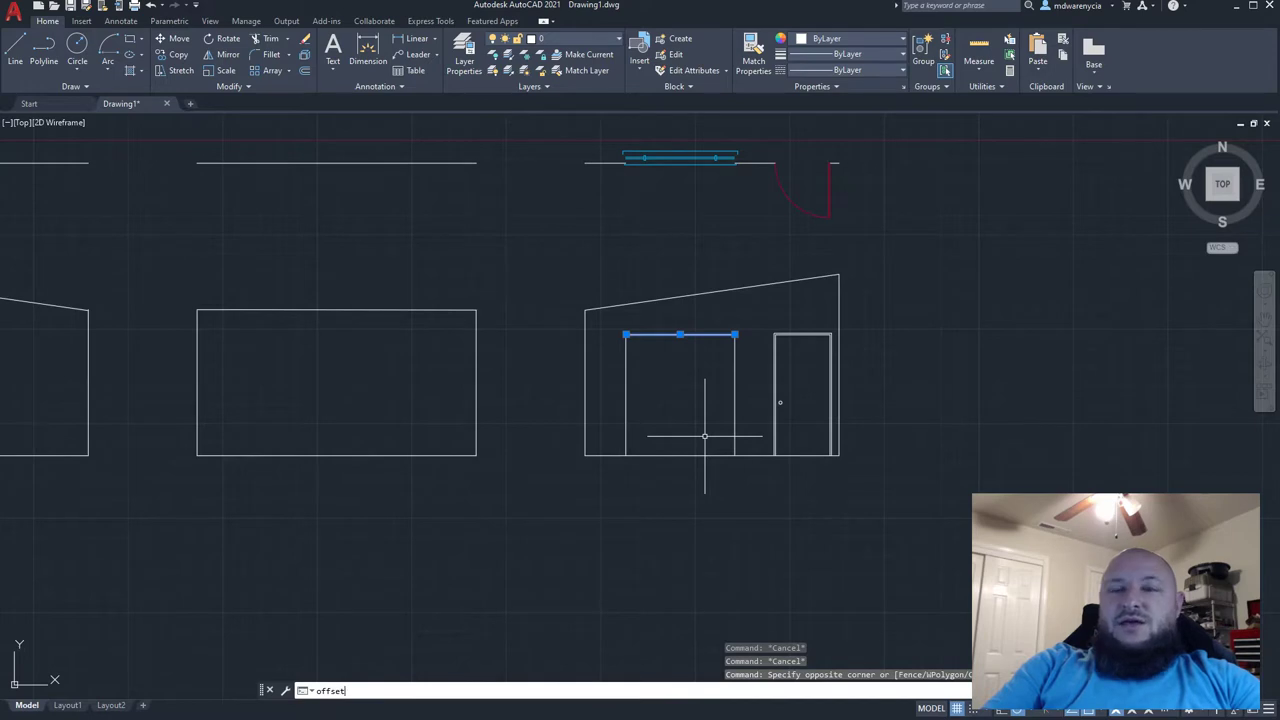
text(et)
key(Return)
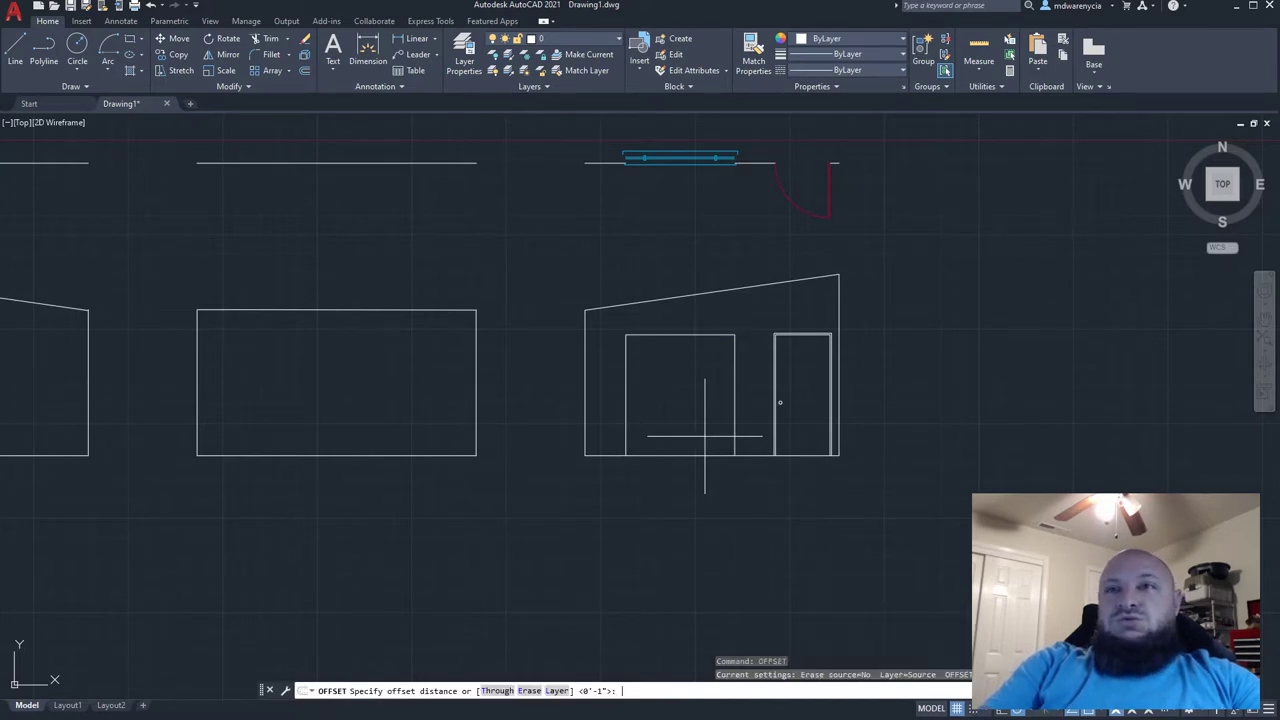
text(4')
key(Return)
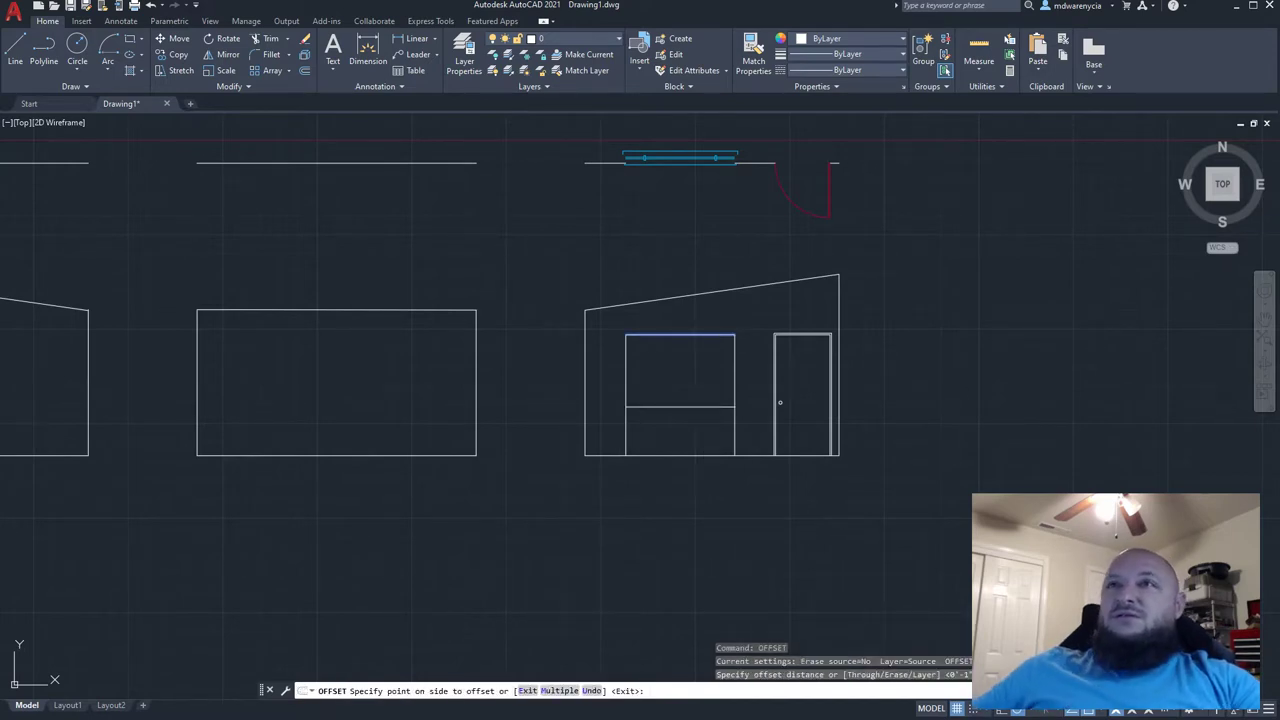
key(Escape)
click(688, 320)
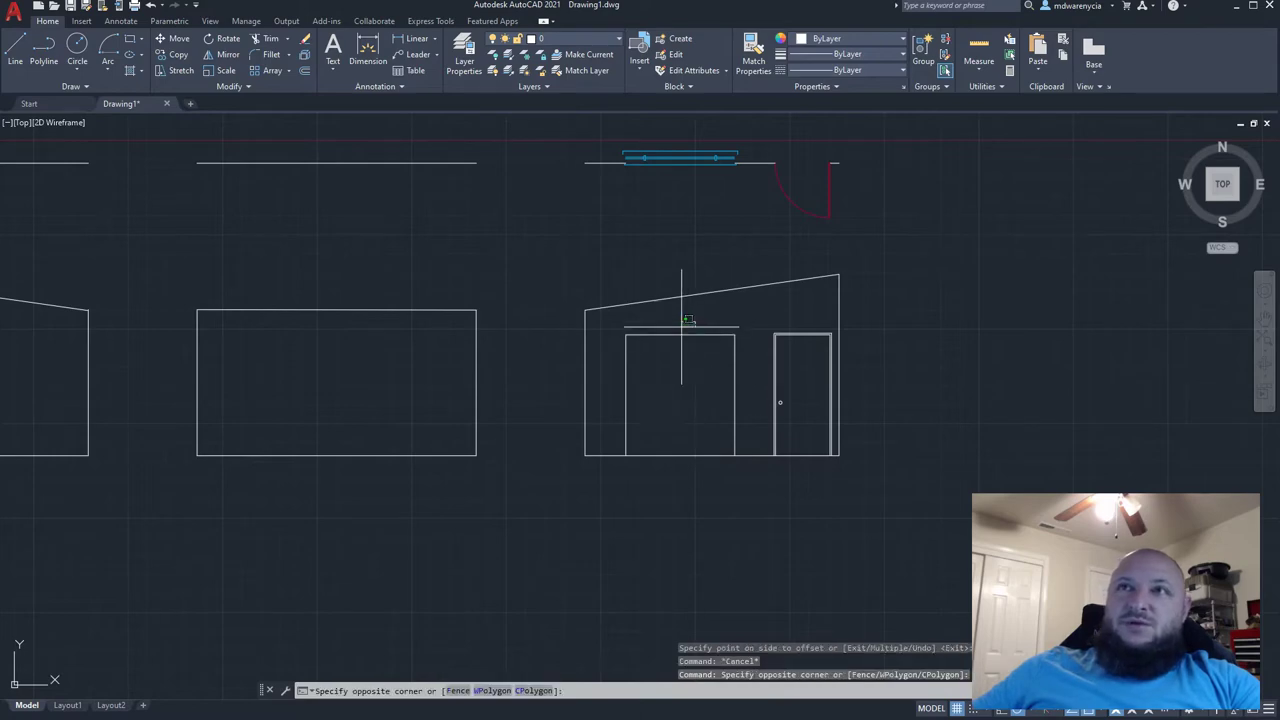
click(654, 345)
text(offset)
key(Return)
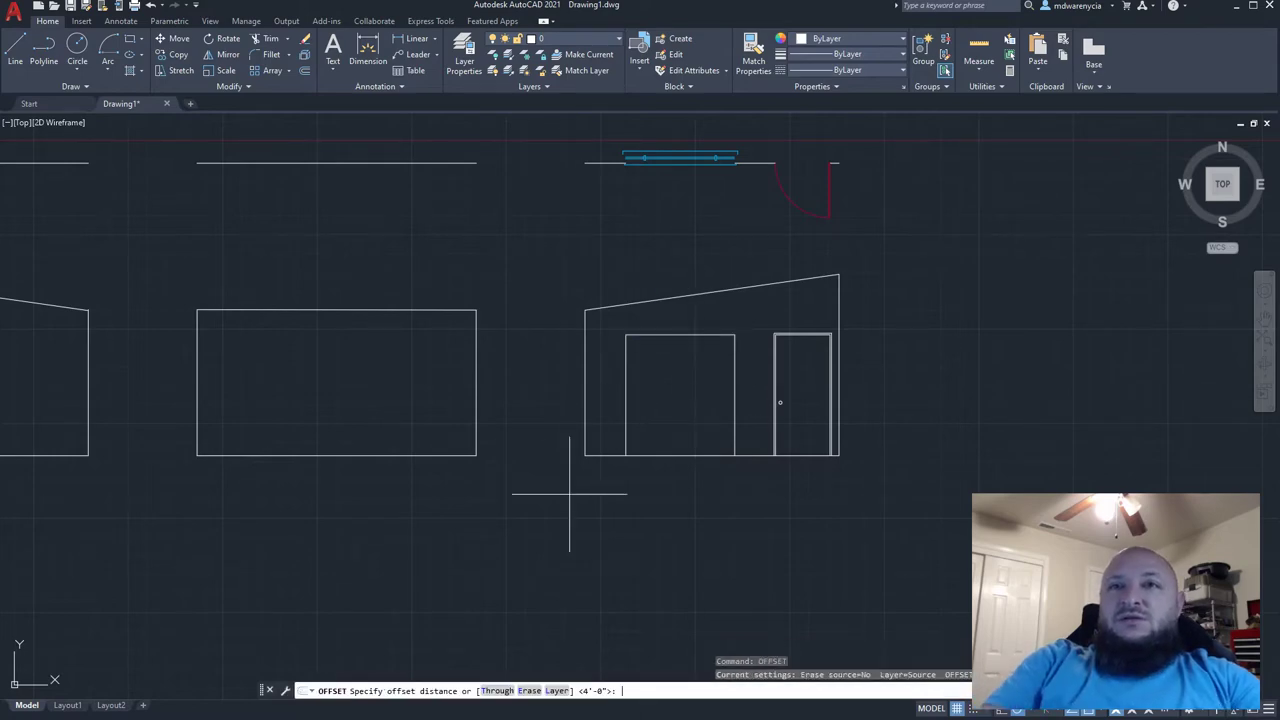
key(Return)
click(725, 483)
key(Escape)
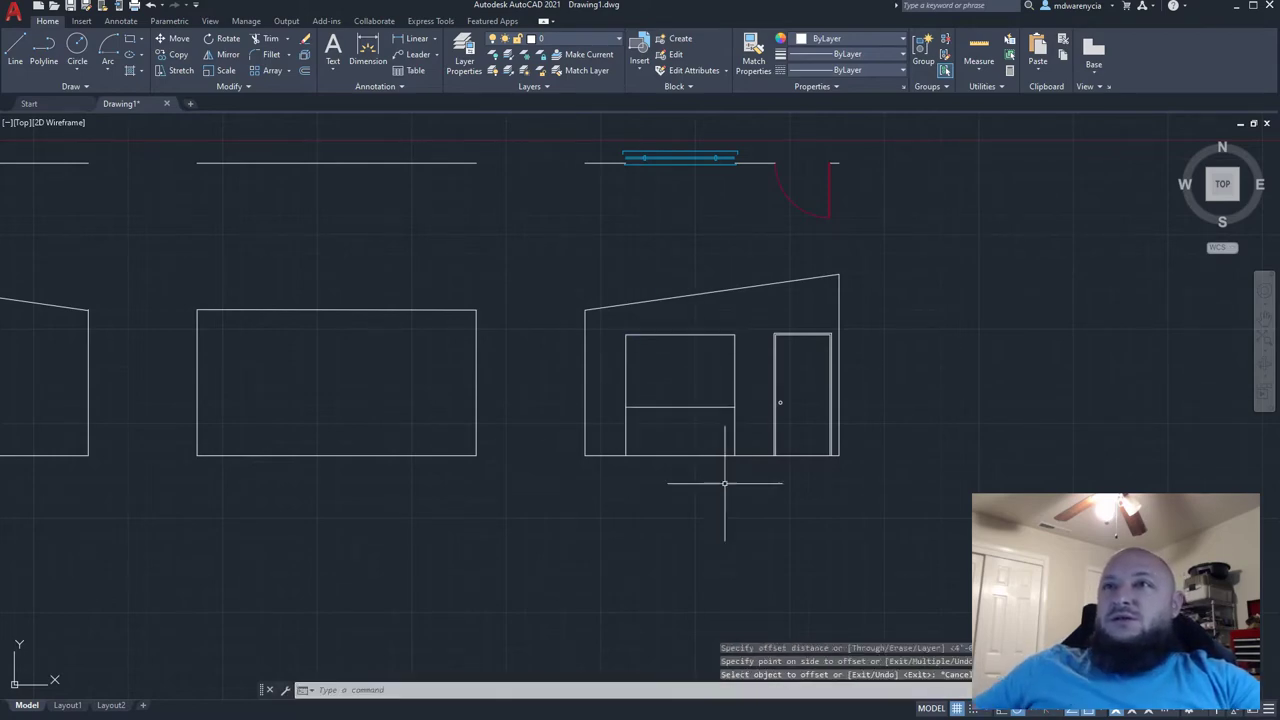
- Trim both window jamb lines below the sill line in the fourth elevation
click(750, 446)
click(602, 424)
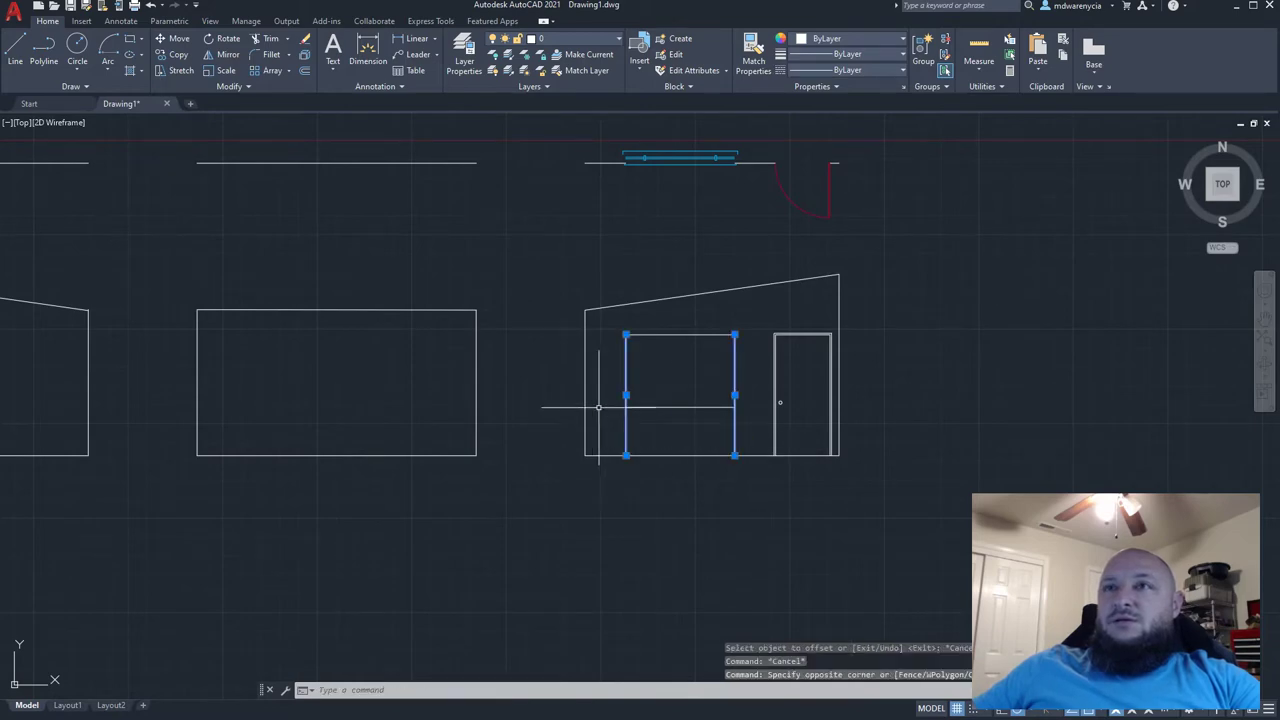
click(655, 407)
text(rt)
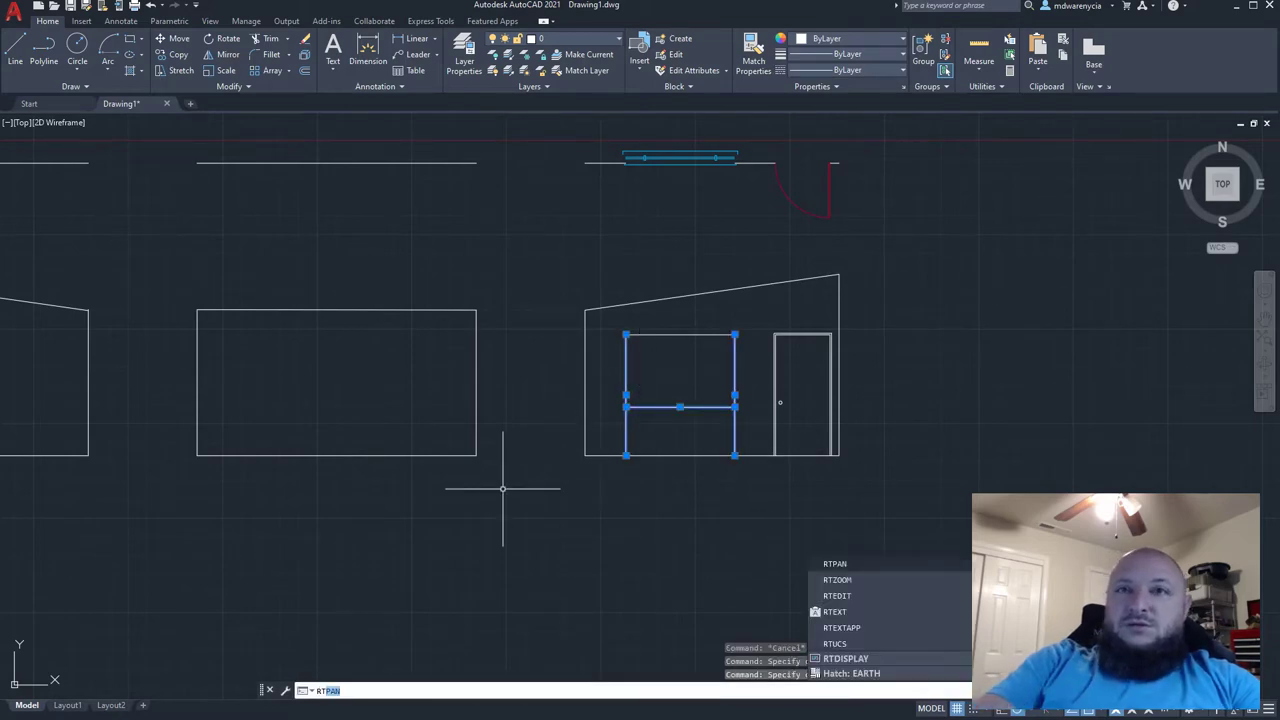
text(r)
key(Return)
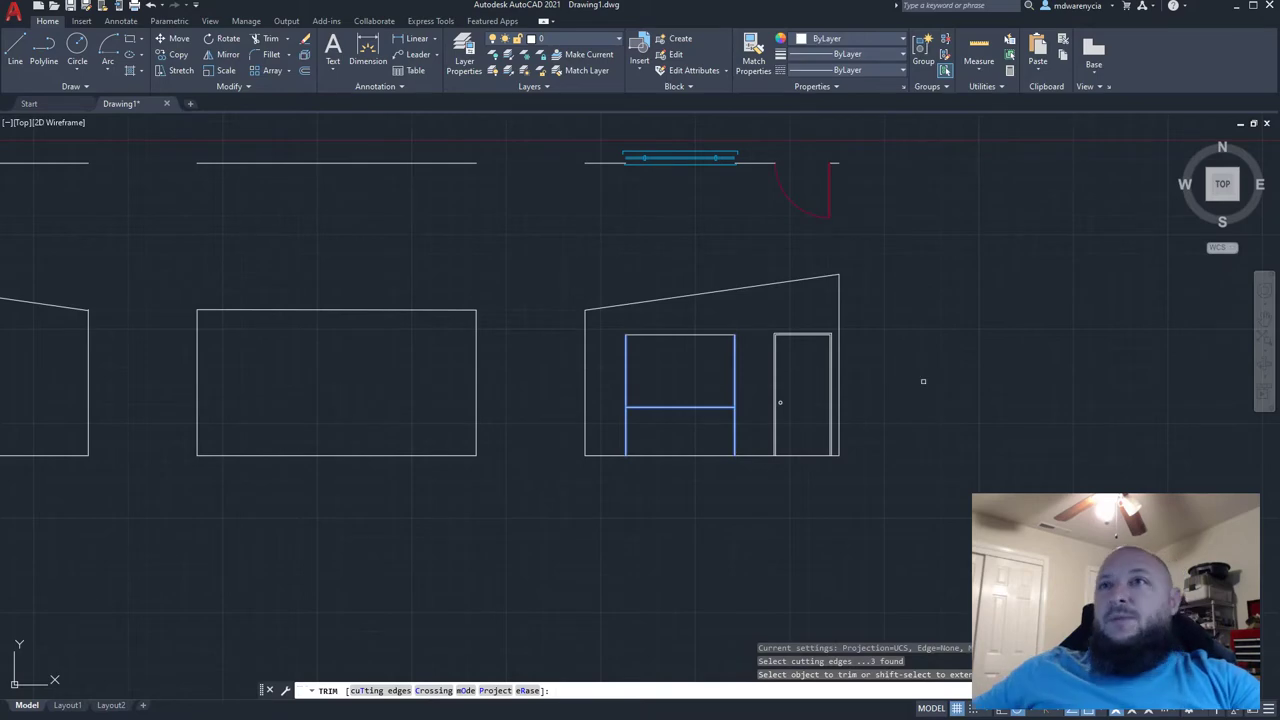
drag(756, 419, 611, 425)
key(Return)
- Examine the detailed windows in the top row's first elevation and the fourth lower elevation's window opening against its plan strip
scroll(662, 464, down, 8)
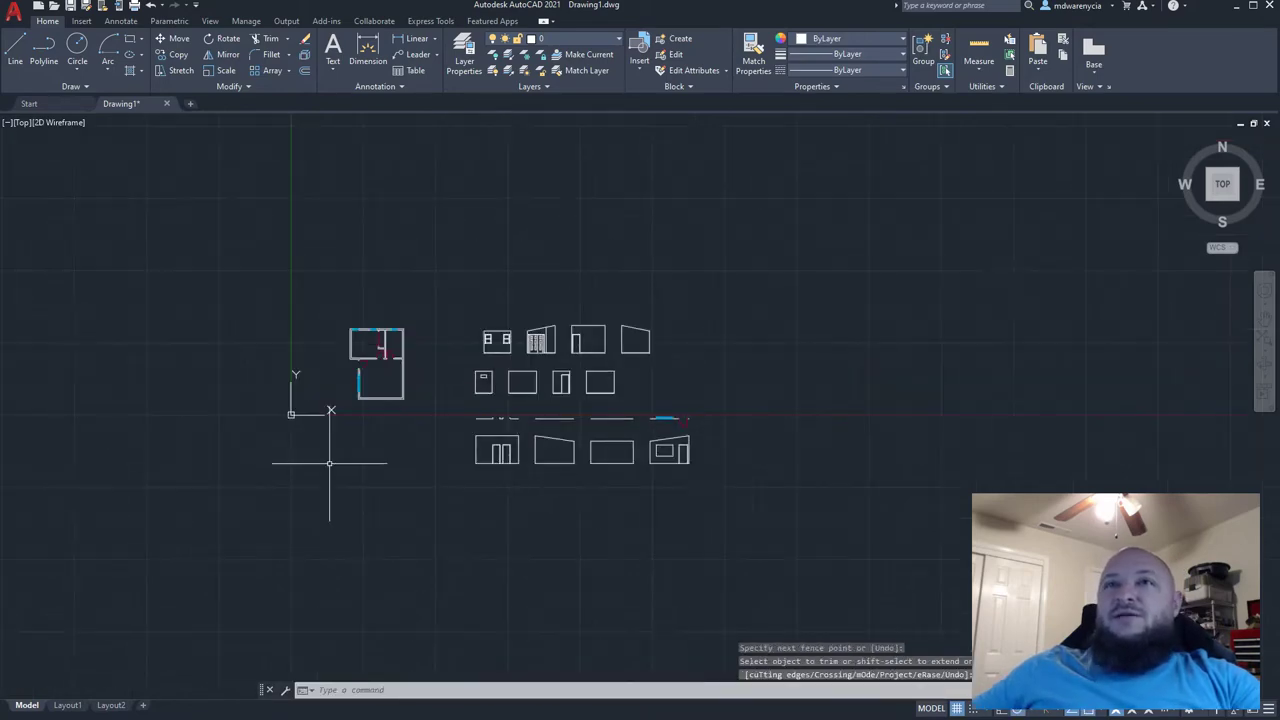
middle_drag(387, 338, 483, 393)
scroll(483, 393, up, 3)
scroll(443, 400, down, 4)
scroll(614, 423, up, 6)
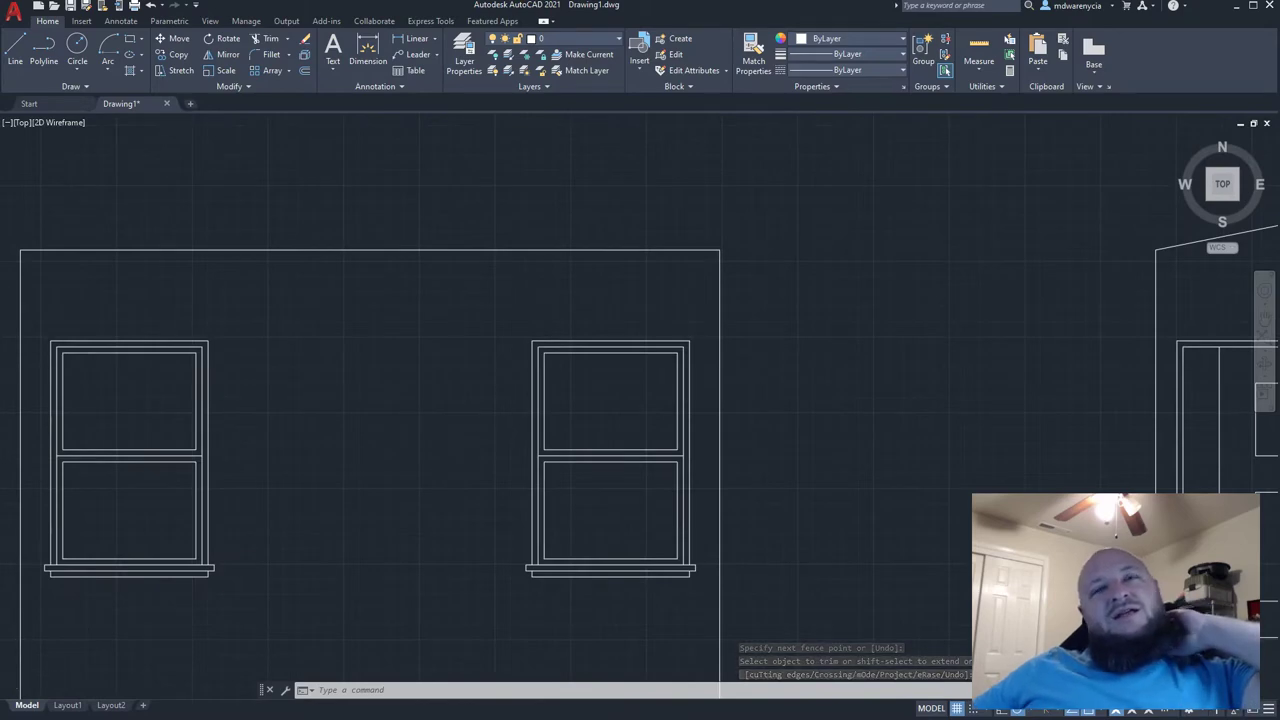
scroll(611, 514, down, 1)
middle_drag(611, 514, 191, 163)
scroll(655, 374, down, 3)
middle_drag(745, 479, 298, 222)
scroll(298, 222, down, 1)
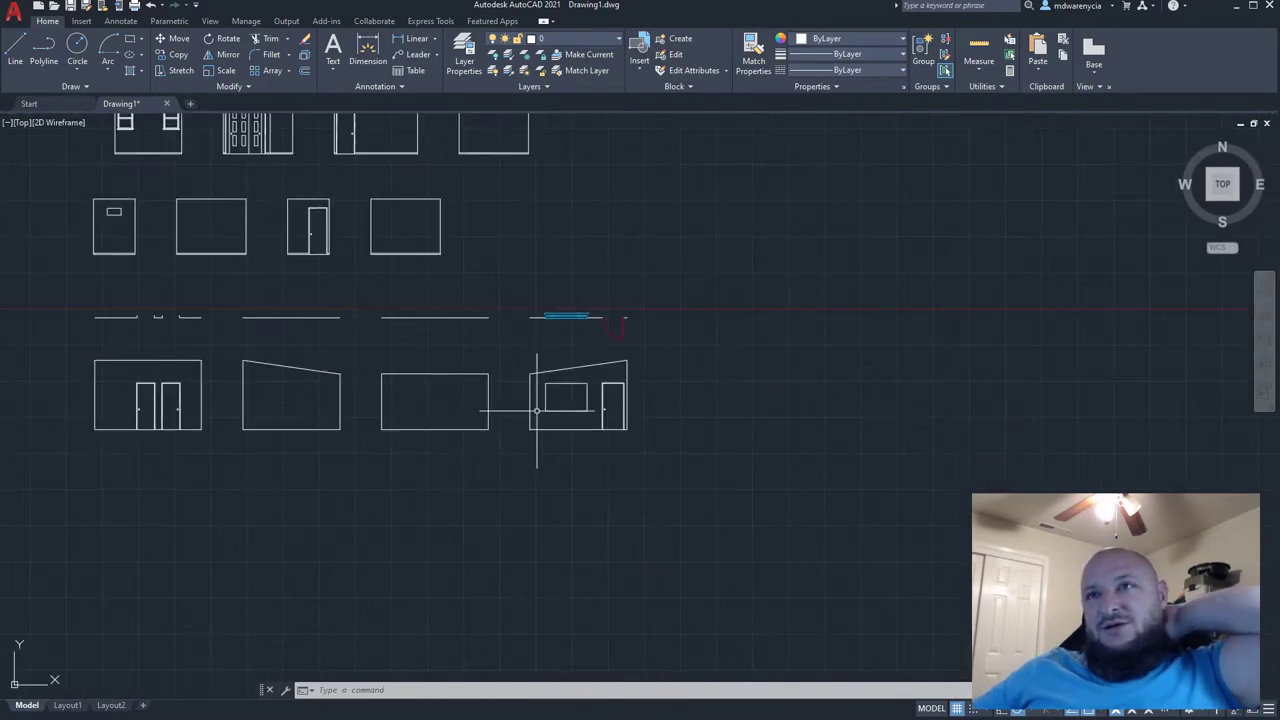
scroll(537, 410, up, 5)
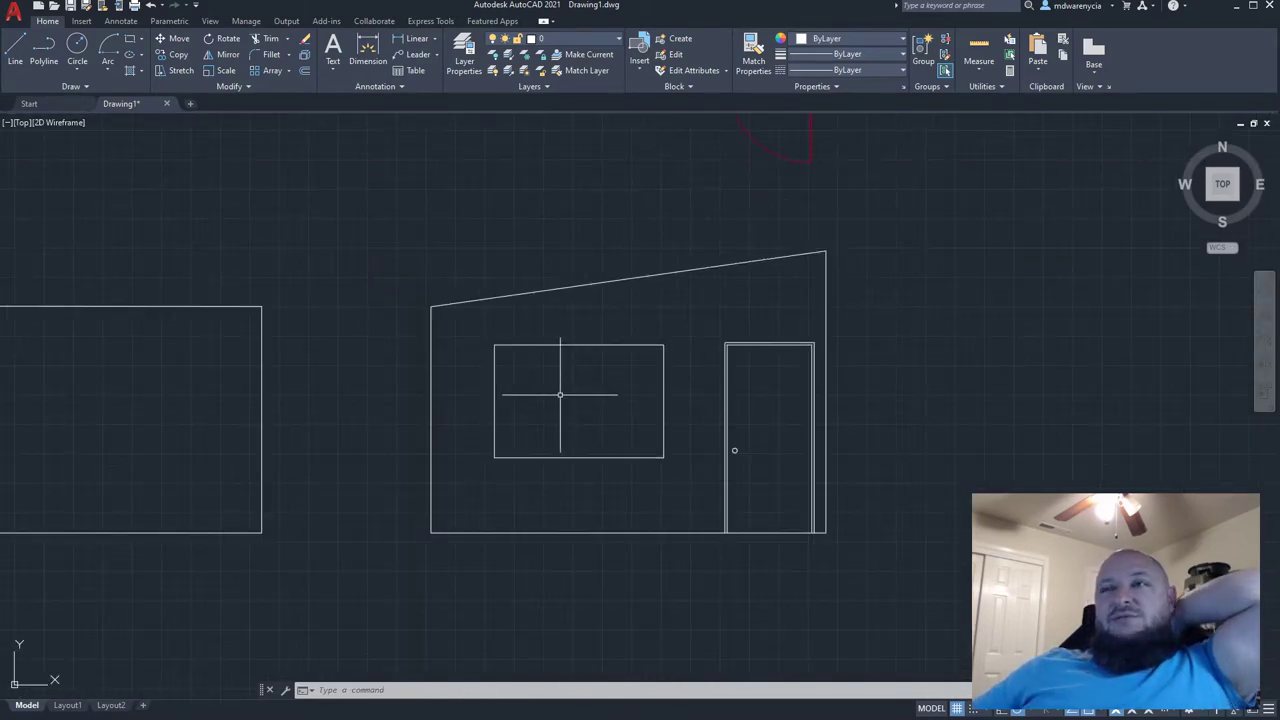
middle_drag(580, 409, 623, 594)
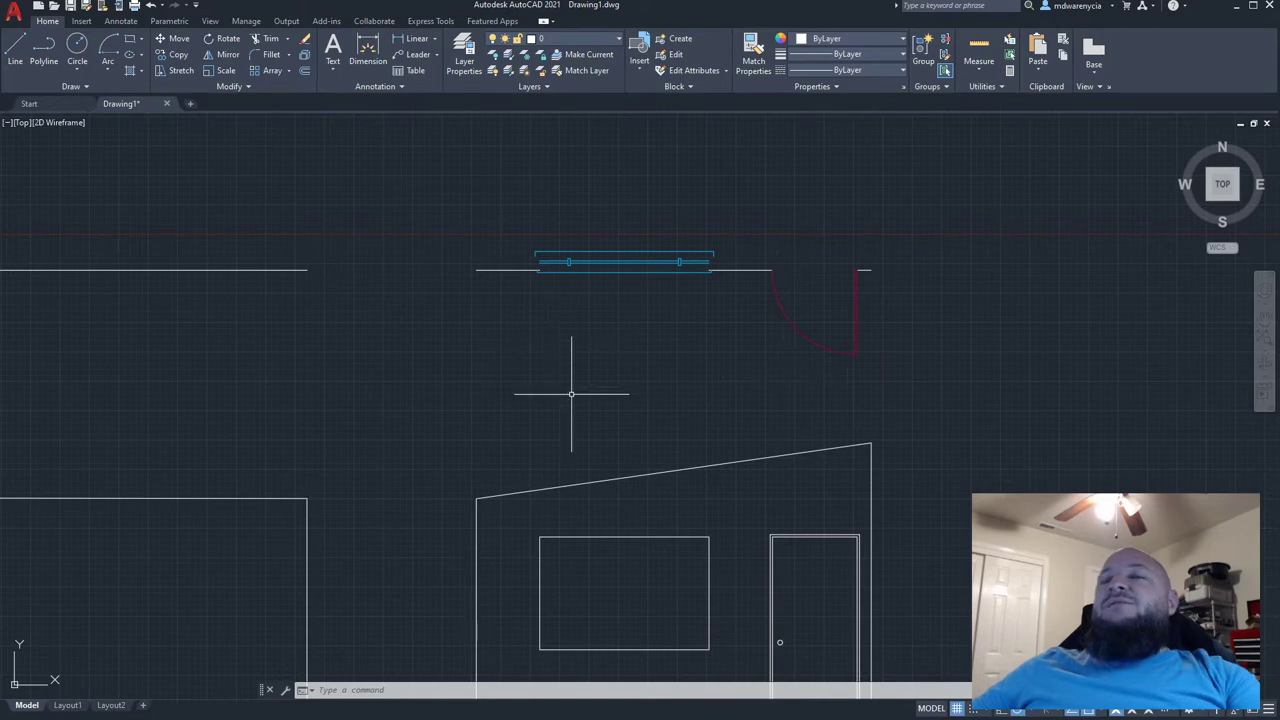
scroll(568, 394, down, 8)
middle_drag(330, 381, 633, 424)
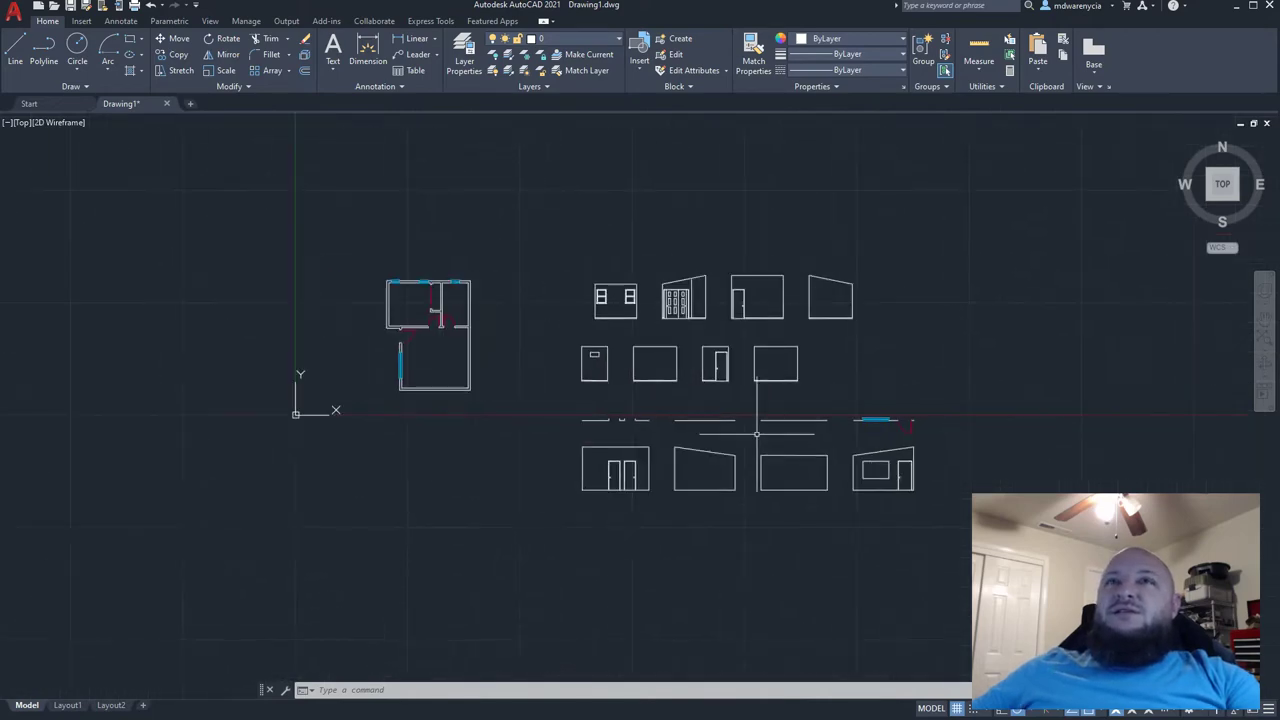
scroll(598, 497, up, 5)
scroll(598, 497, down, 4)
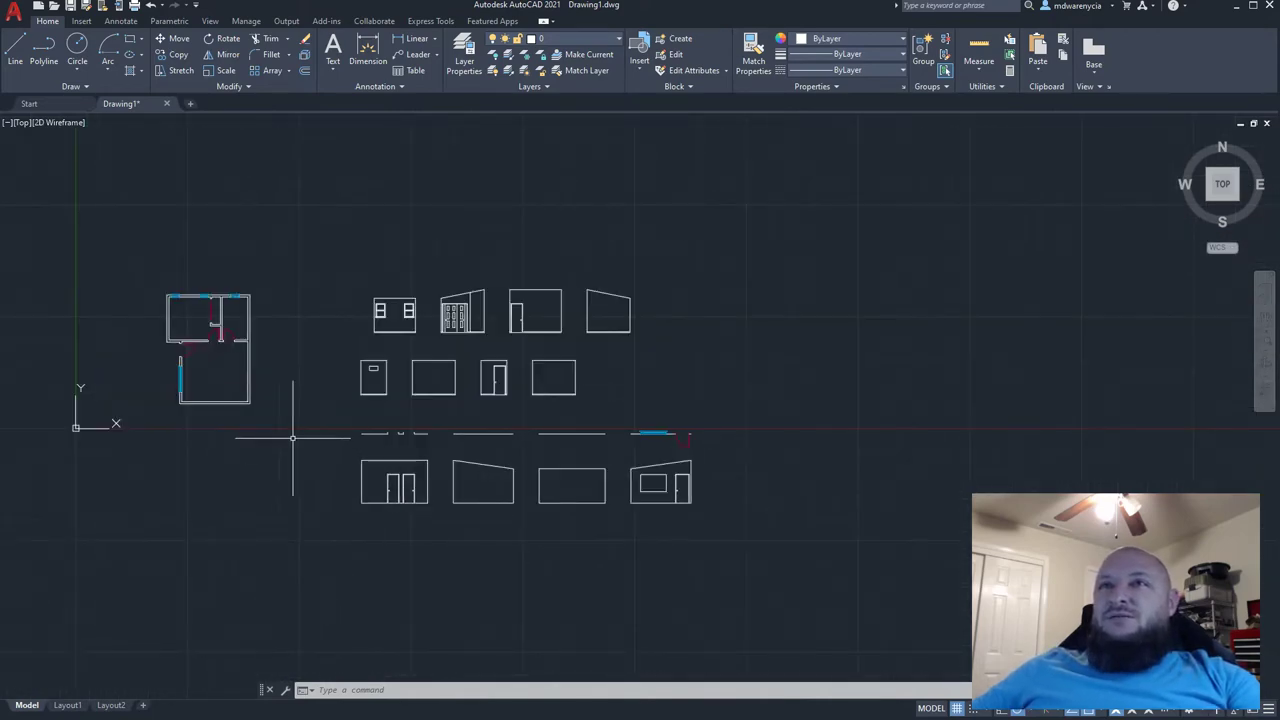
- Delete the wall plan strips with their window and door symbols above the bottom row of elevations
click(313, 438)
click(754, 420)
key(Delete)
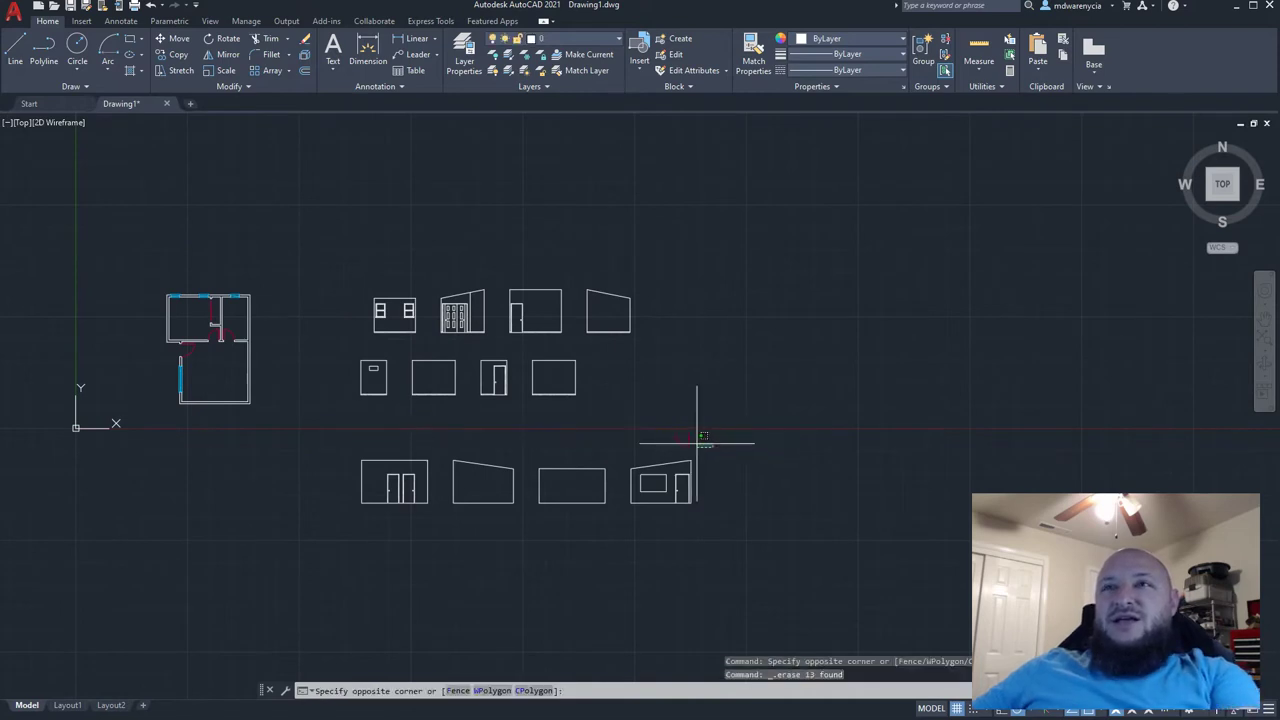
- Move the bottom row of four elevations straight up about 7'-5", closer to the middle row
click(314, 442)
click(745, 535)
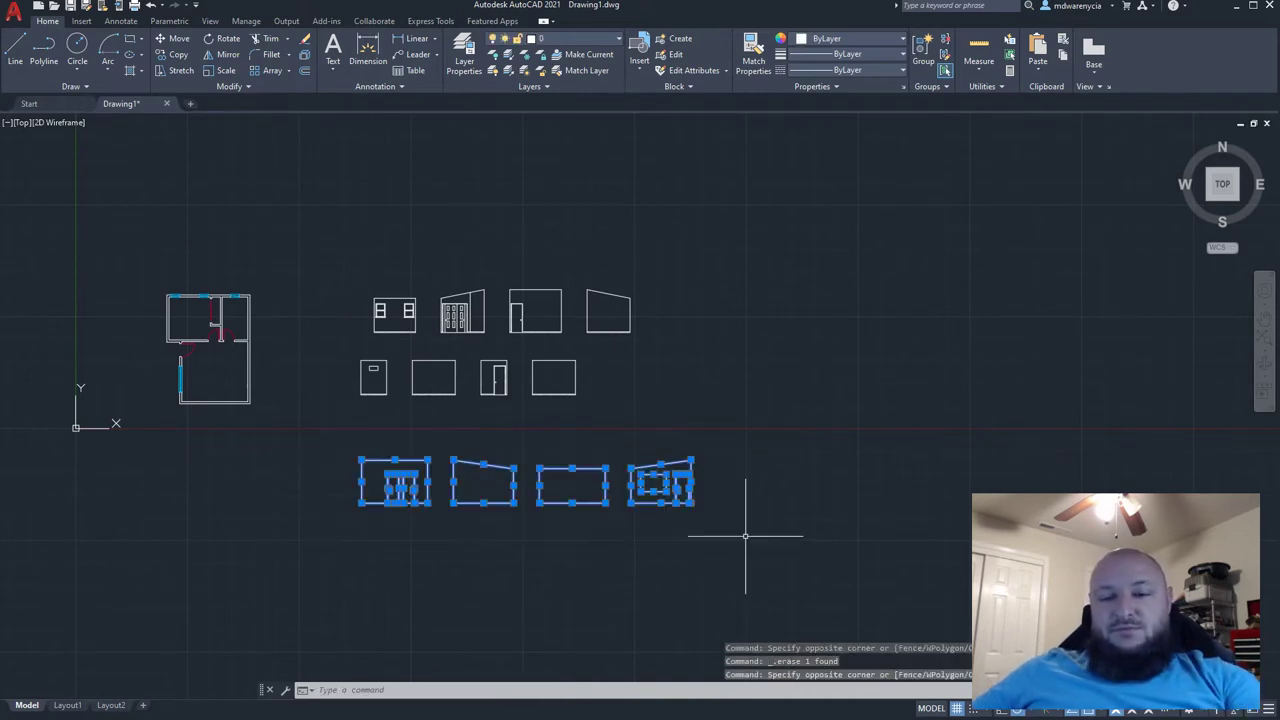
text(m)
key(Return)
click(747, 545)
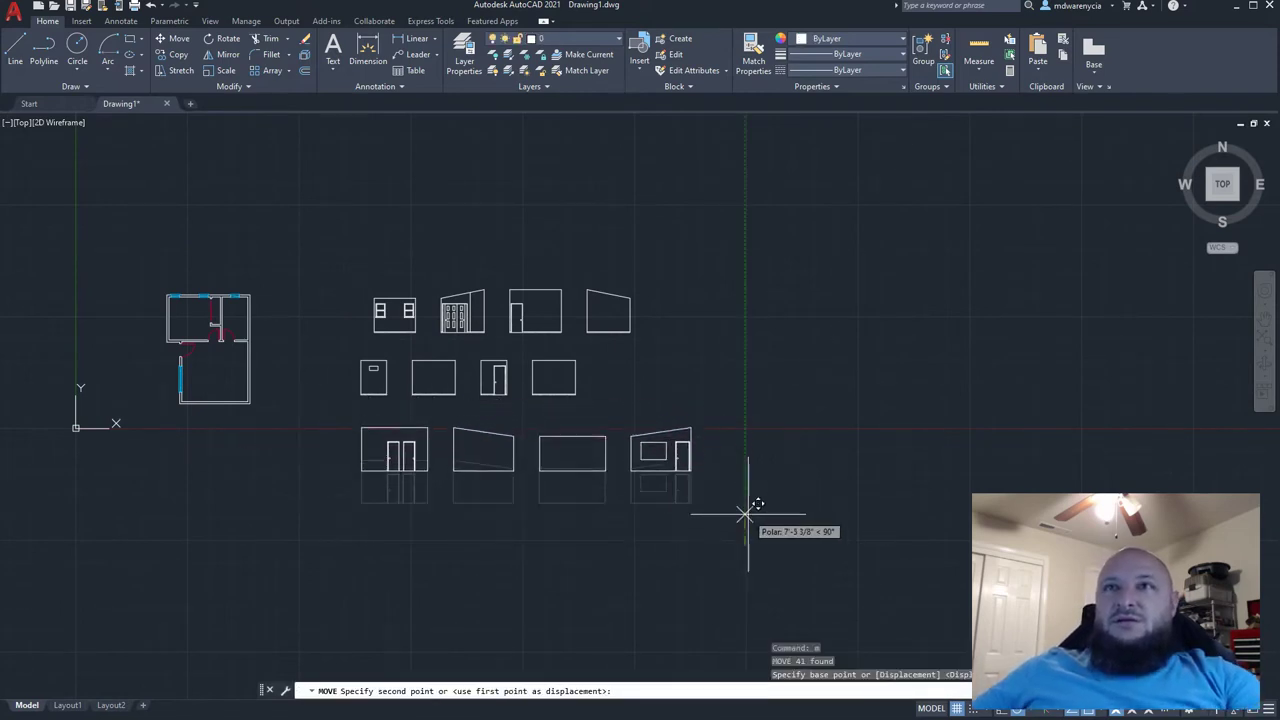
click(745, 514)
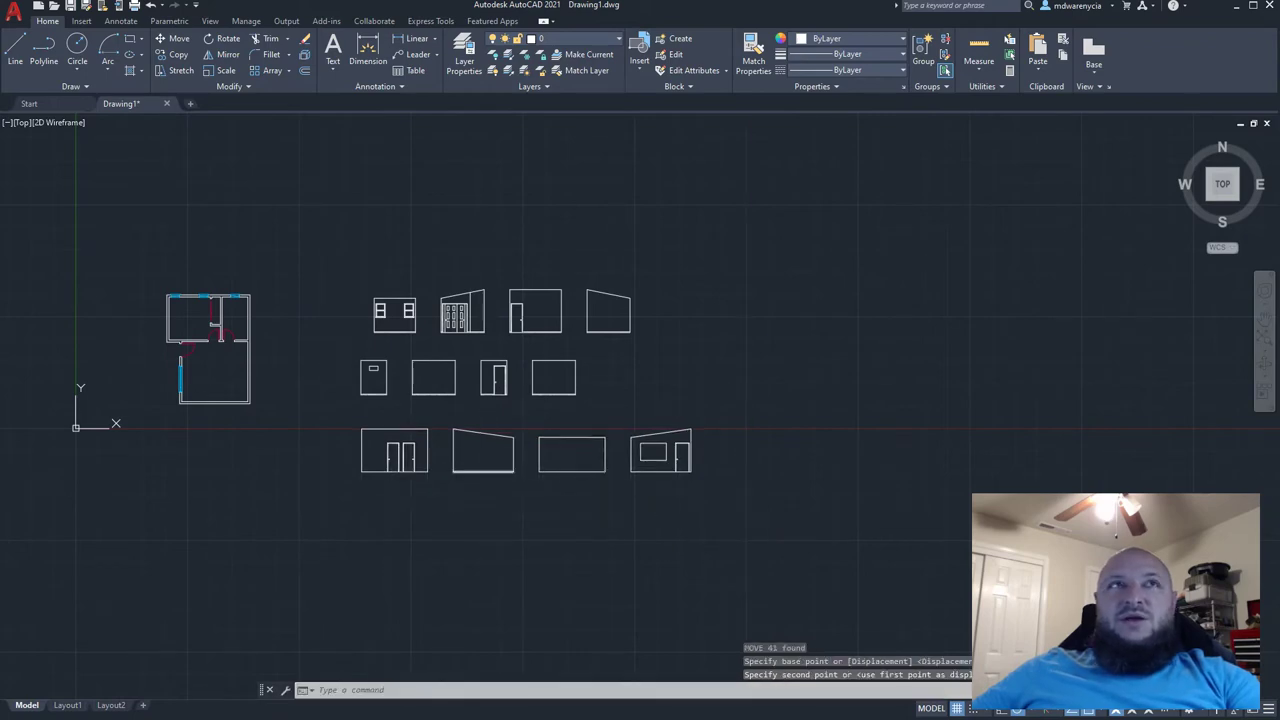
key(Escape)
key(Escape)
middle_drag(286, 449, 401, 517)
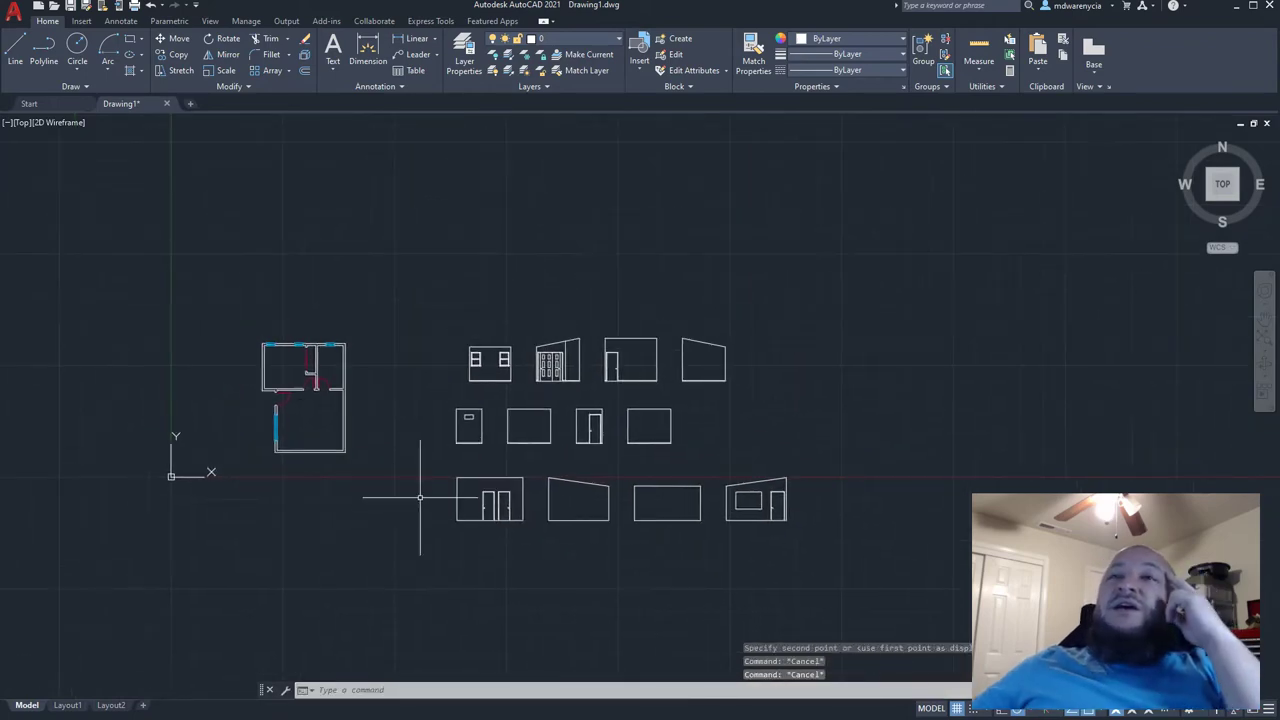